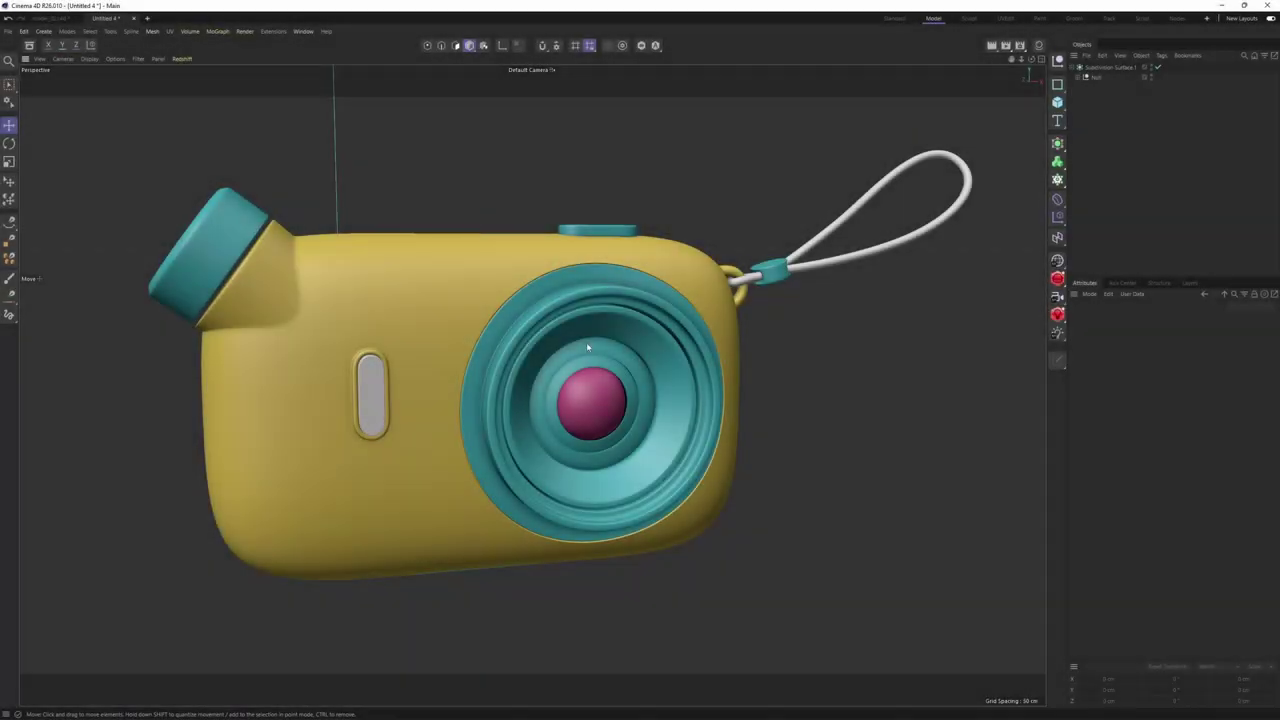
Examine the finished toy camera model from several angles, switching the shading between Gouraud with lines and plain Gouraud
{"action": "mouse_move", "coordinate": [586, 342]}
{"action": "left_mouse_down", "text": "alt"}
{"action": "mouse_move", "coordinate": [468, 334]}
{"action": "mouse_move", "coordinate": [654, 346]}
{"action": "mouse_move", "coordinate": [777, 314]}
{"action": "mouse_move", "coordinate": [693, 355]}
{"action": "mouse_move", "coordinate": [730, 350]}
{"action": "mouse_move", "coordinate": [748, 367]}
{"action": "mouse_move", "coordinate": [590, 358]}
{"action": "left_mouse_up", "text": "alt"}
{"action": "key", "text": "n"}
{"action": "key", "text": "b"}
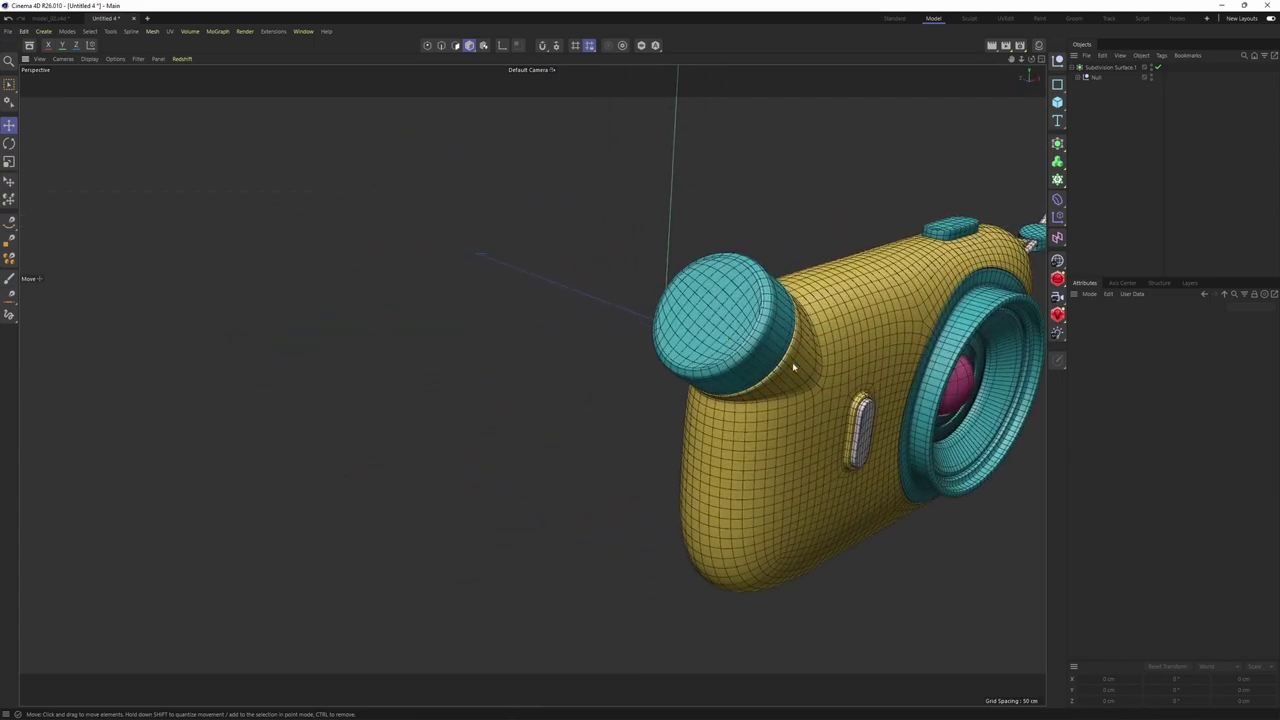
{"action": "middle_click_drag", "start_coordinate": [794, 366], "coordinate": [600, 370], "text": "alt"}
{"action": "mouse_move", "coordinate": [707, 365]}
{"action": "left_mouse_down", "text": "alt"}
{"action": "mouse_move", "coordinate": [573, 330]}
{"action": "mouse_move", "coordinate": [551, 344]}
{"action": "mouse_move", "coordinate": [583, 336]}
{"action": "mouse_move", "coordinate": [509, 343]}
{"action": "mouse_move", "coordinate": [557, 343]}
{"action": "mouse_move", "coordinate": [503, 334]}
{"action": "mouse_move", "coordinate": [537, 300]}
{"action": "mouse_move", "coordinate": [551, 318]}
{"action": "mouse_move", "coordinate": [537, 331]}
{"action": "mouse_move", "coordinate": [523, 311]}
{"action": "left_mouse_up", "text": "alt"}
{"action": "key", "text": "n"}
{"action": "key", "text": "a"}
{"action": "right_click_drag", "start_coordinate": [523, 311], "coordinate": [557, 303], "text": "alt"}
{"action": "left_click_drag", "start_coordinate": [557, 303], "coordinate": [539, 260], "text": "alt"}
{"action": "right_click_drag", "start_coordinate": [538, 260], "coordinate": [541, 265], "text": "alt"}
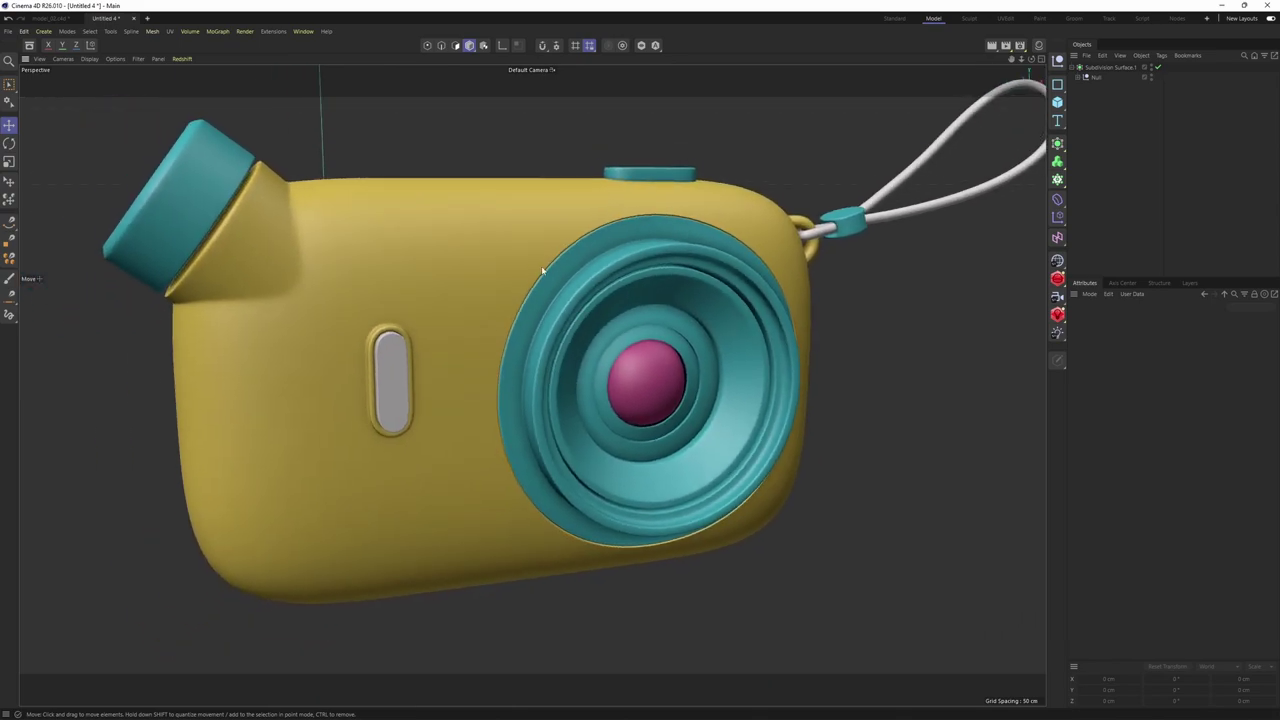
{"action": "key", "text": "n"}
{"action": "key", "text": "b"}
{"action": "left_click_drag", "start_coordinate": [560, 271], "coordinate": [551, 289], "text": "alt"}
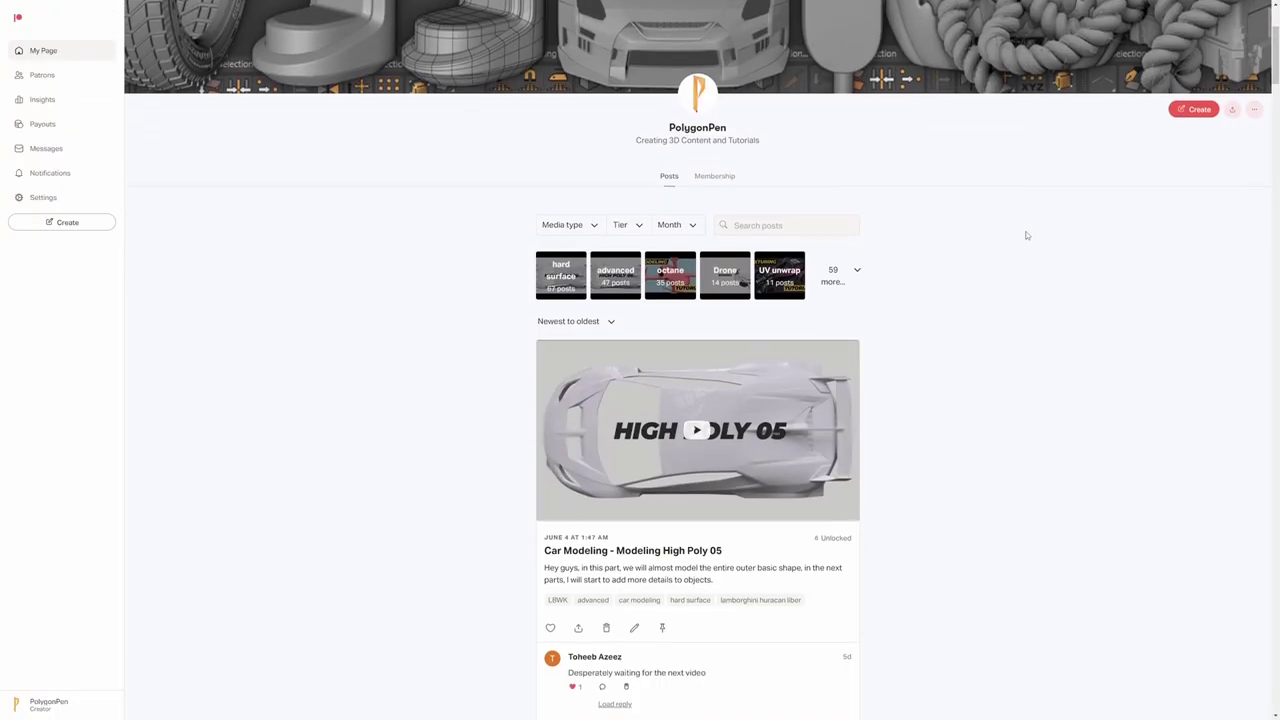
Browse the PolygonPen Patreon posts and the Advanced Hard Surface Product Modeling tutorial page, and view the finished camera model's back side in Cinema 4D
{"action": "scroll", "coordinate": [1017, 246], "scroll_direction": "down", "scroll_amount": 5}
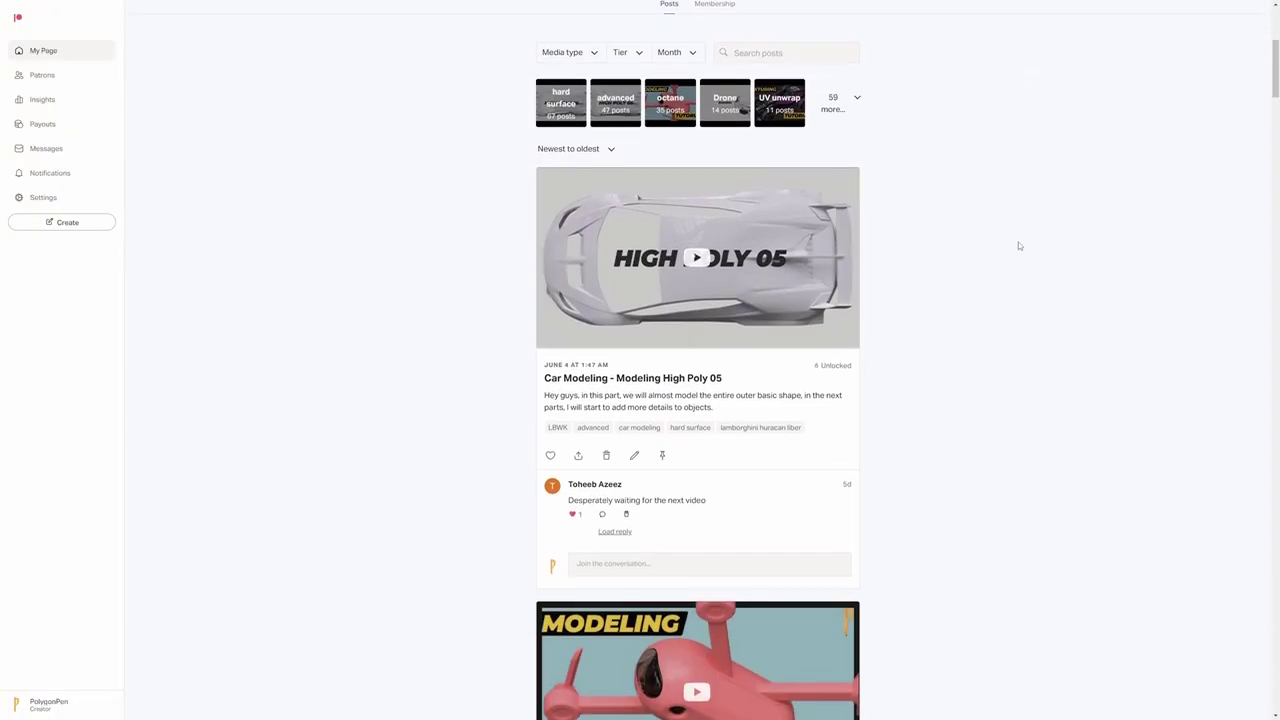
{"action": "scroll", "coordinate": [1012, 248], "scroll_direction": "down", "scroll_amount": 1}
{"action": "scroll", "coordinate": [1004, 250], "scroll_direction": "down", "scroll_amount": 3}
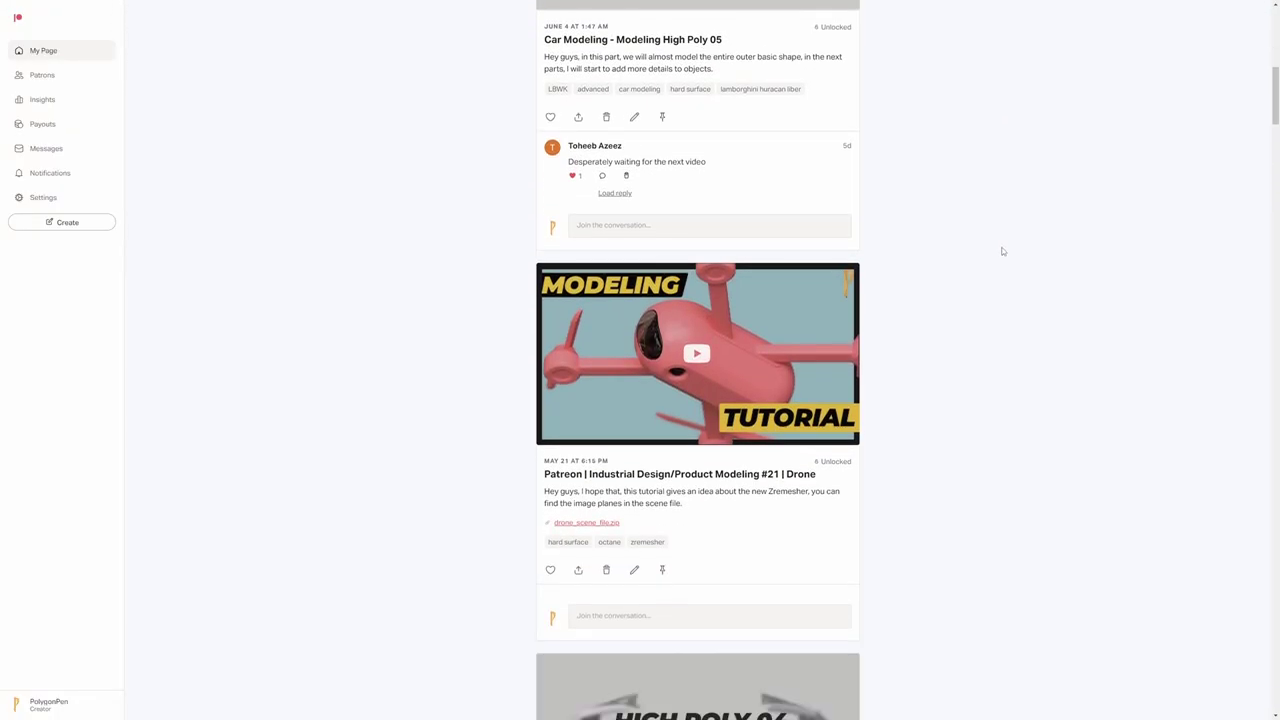
{"action": "scroll", "coordinate": [1002, 252], "scroll_direction": "down", "scroll_amount": 2}
{"action": "scroll", "coordinate": [1001, 247], "scroll_direction": "down", "scroll_amount": 1}
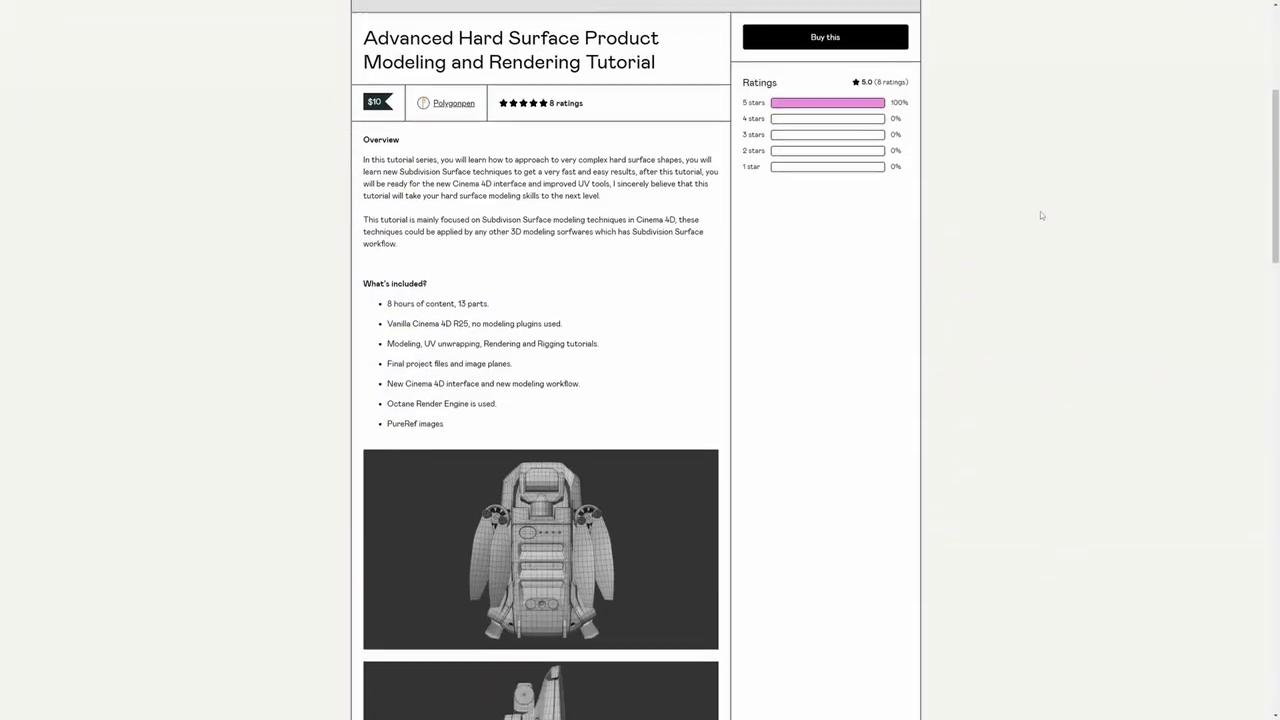
{"action": "scroll", "coordinate": [1038, 222], "scroll_direction": "down", "scroll_amount": 6}
{"action": "scroll", "coordinate": [1038, 228], "scroll_direction": "down", "scroll_amount": 3}
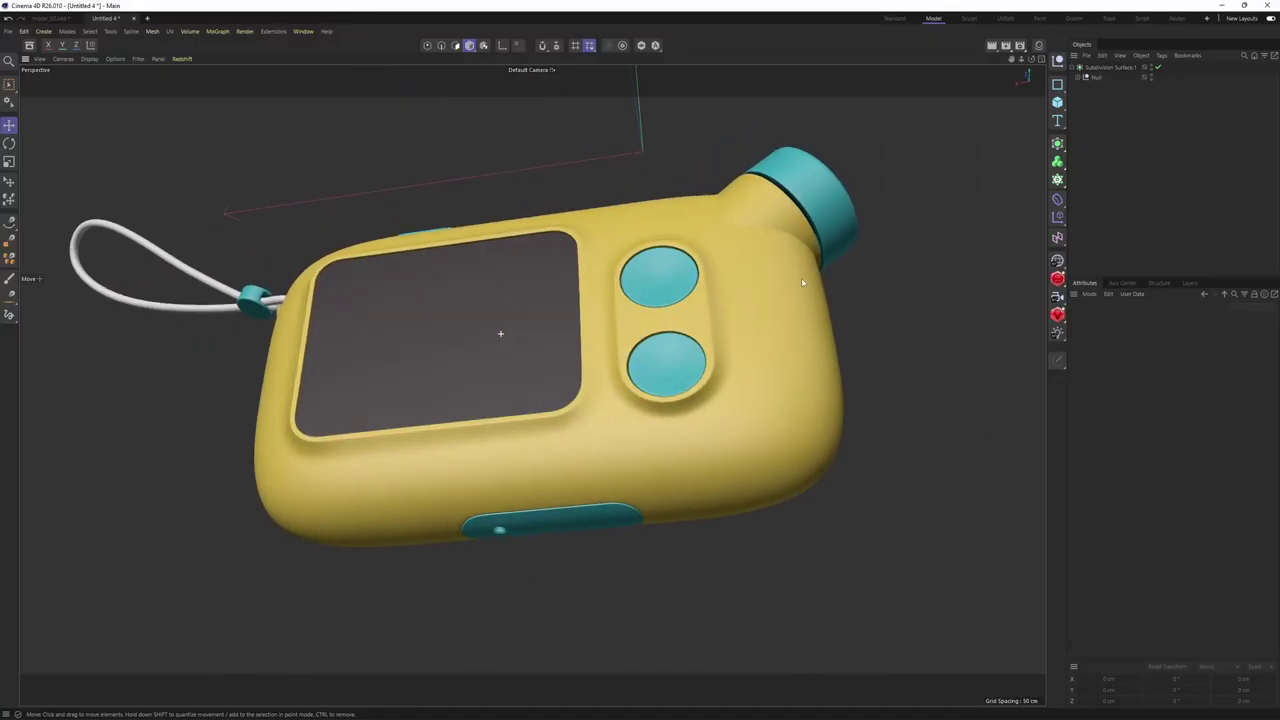
{"action": "left_click_drag", "start_coordinate": [500, 334], "coordinate": [758, 328], "text": "alt"}
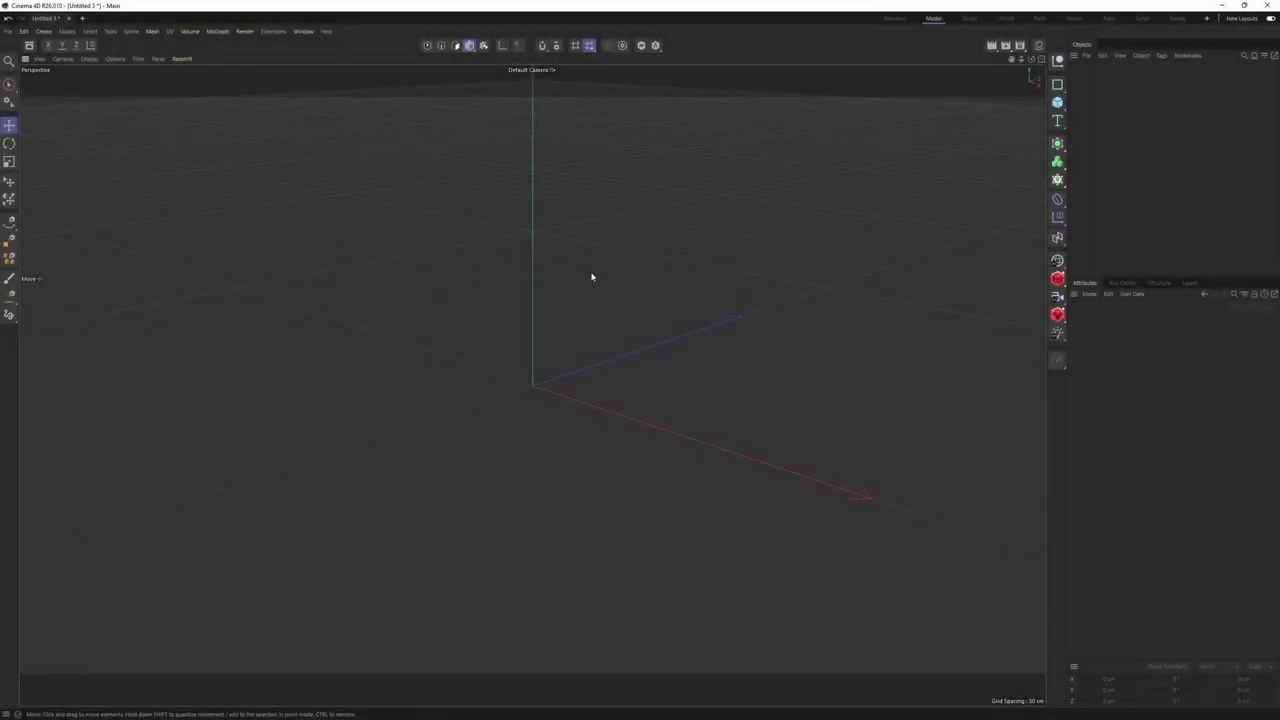
Load the front image from the ref folder as the background picture of the Front view
{"action": "middle_click", "coordinate": [591, 277]}
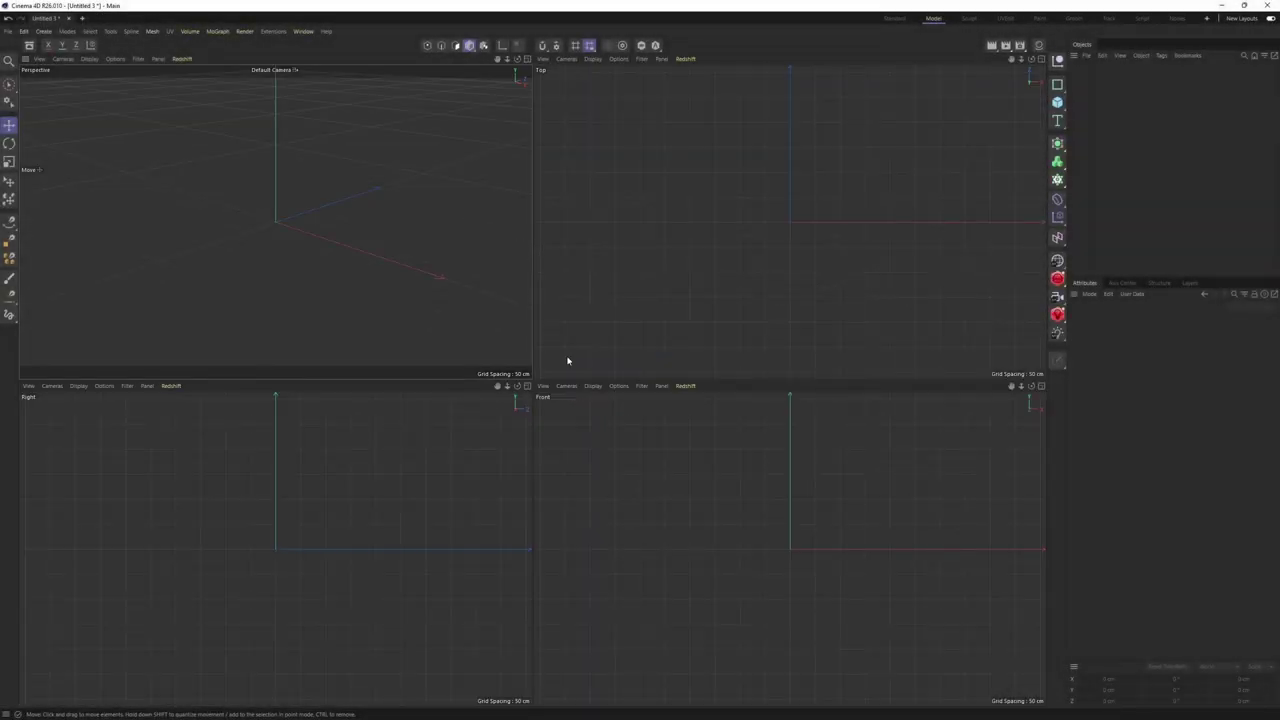
{"action": "middle_click", "coordinate": [688, 447]}
{"action": "key", "text": "shift+v"}
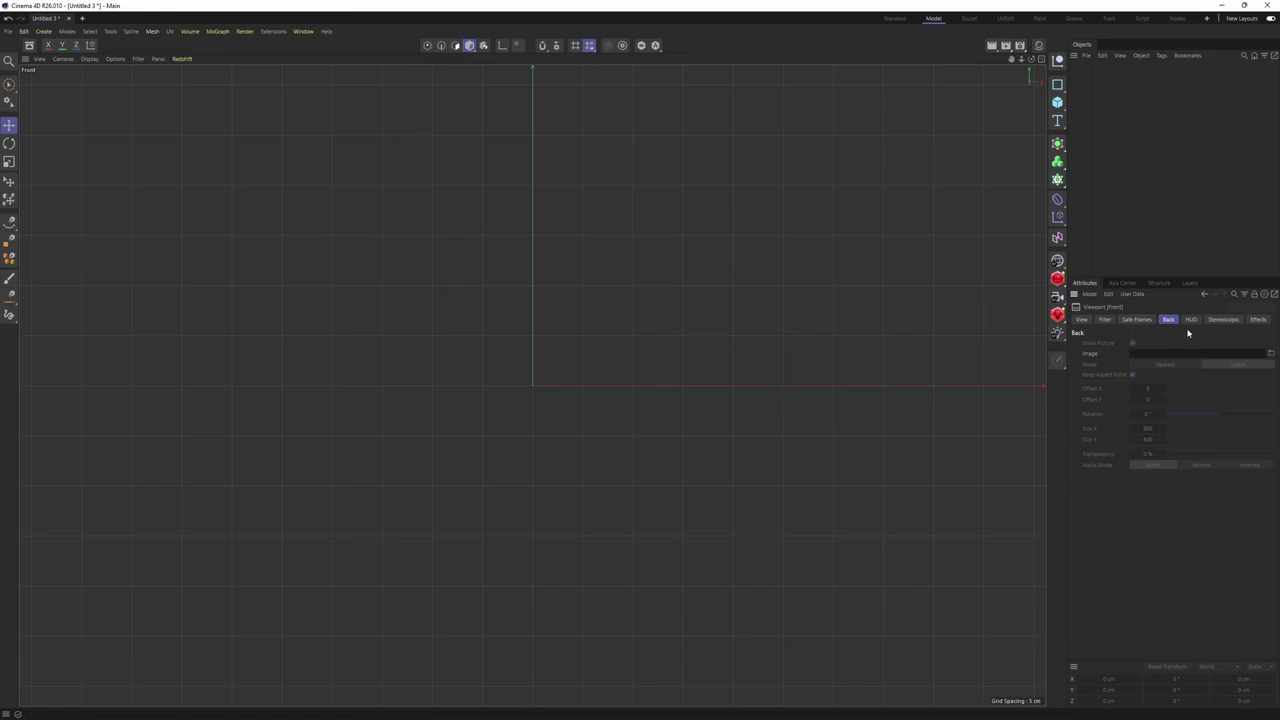
{"action": "left_click", "coordinate": [1271, 353]}
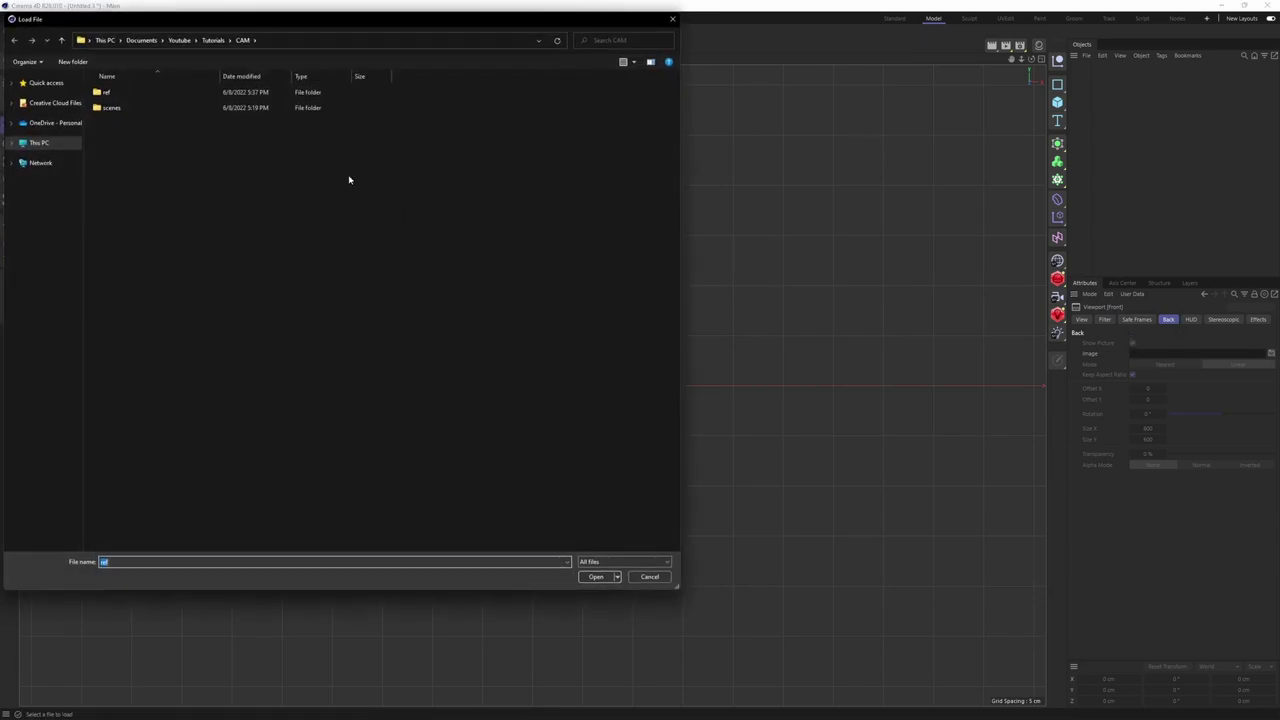
{"action": "double_click", "coordinate": [186, 95]}
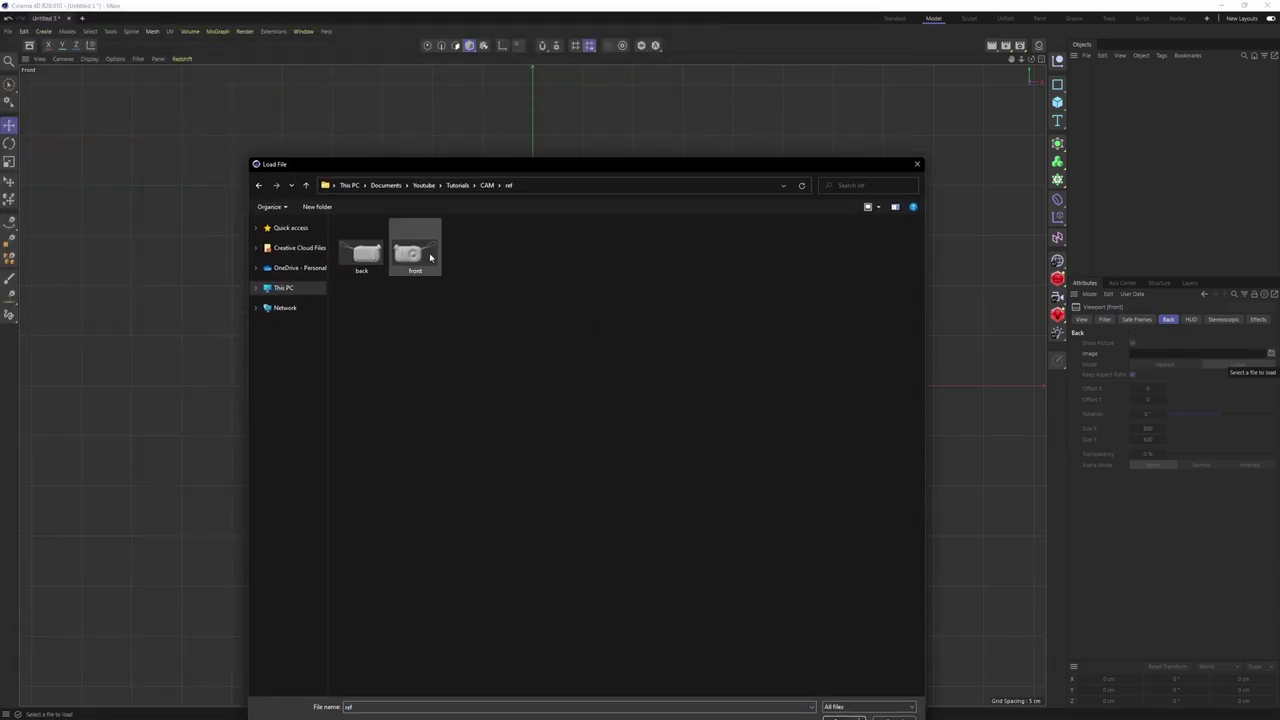
{"action": "double_click", "coordinate": [427, 263]}
Change the Top view to a Back view and load the back image from the ref folder as its background
{"action": "middle_click", "coordinate": [504, 303]}
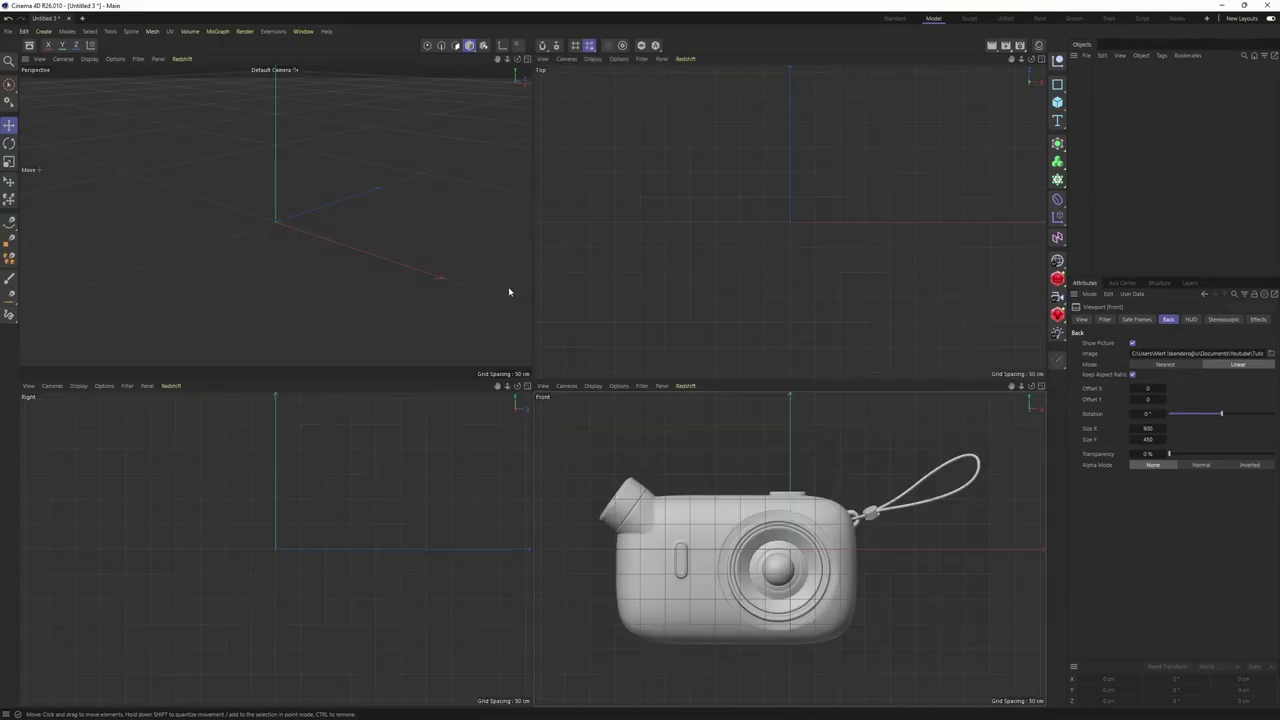
{"action": "middle_click", "coordinate": [666, 243]}
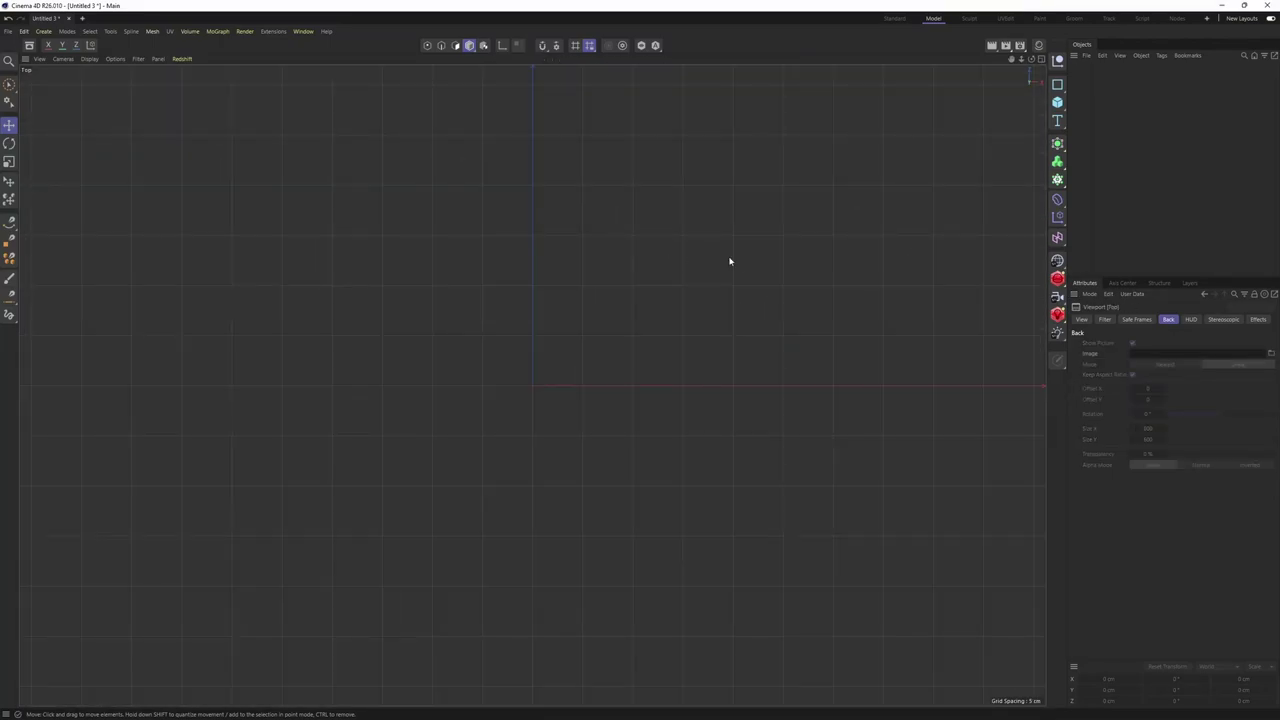
{"action": "left_click", "coordinate": [38, 59]}
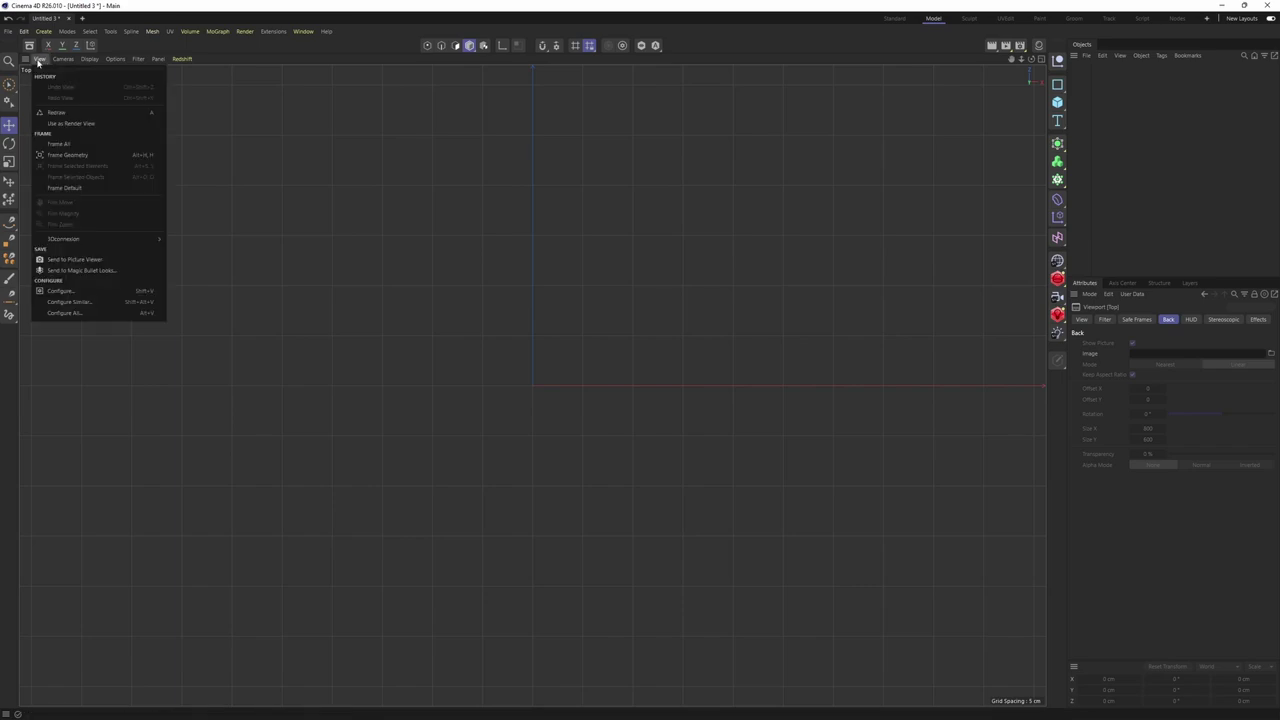
{"action": "left_click", "coordinate": [86, 204]}
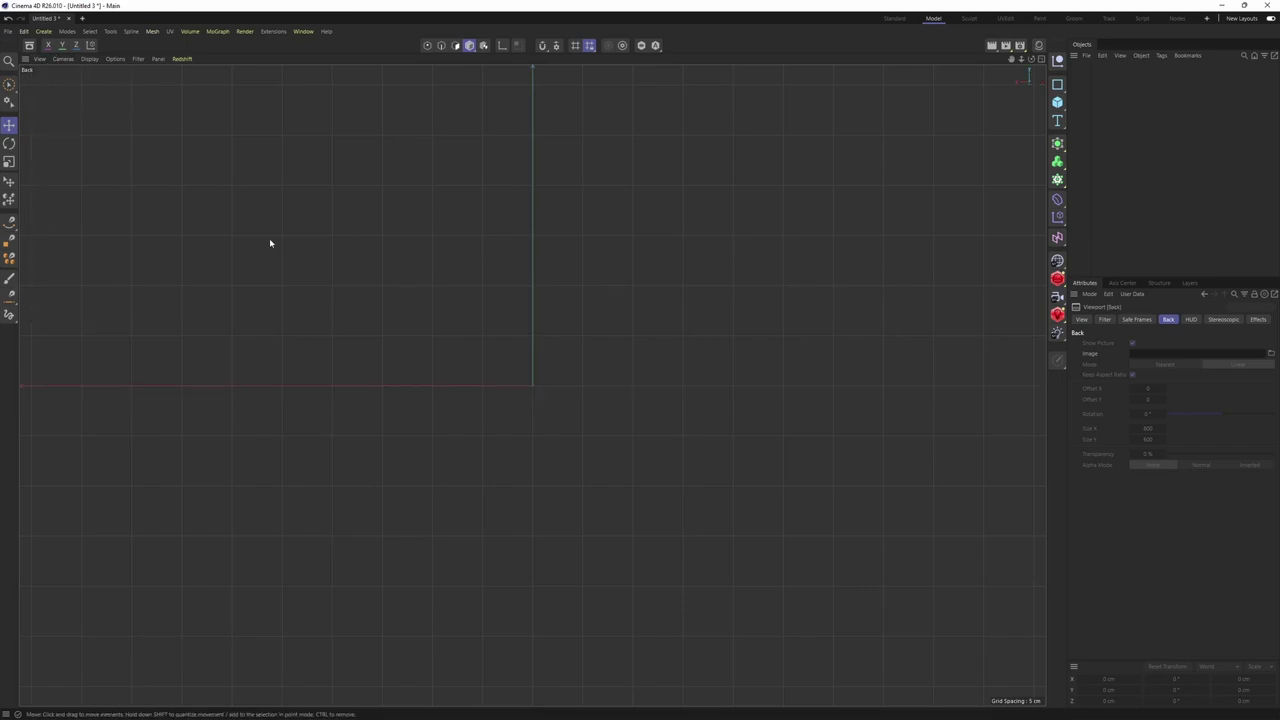
{"action": "left_click", "coordinate": [1270, 355]}
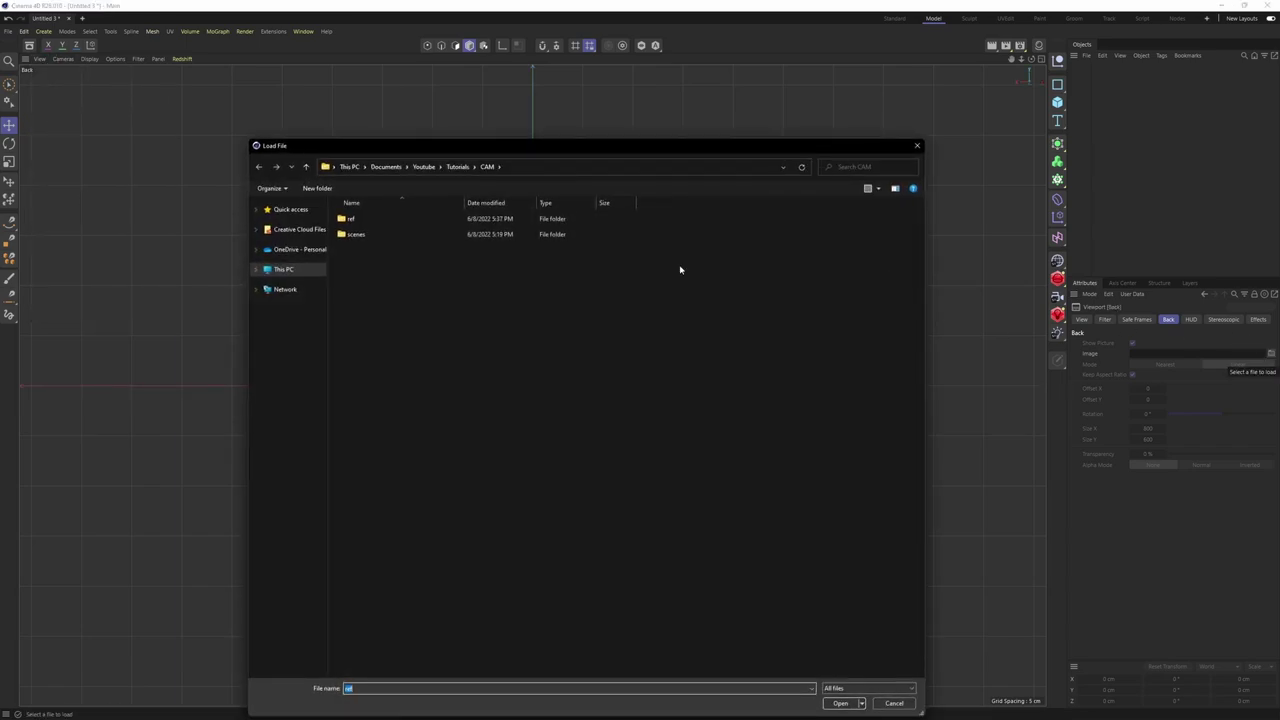
{"action": "double_click", "coordinate": [362, 215]}
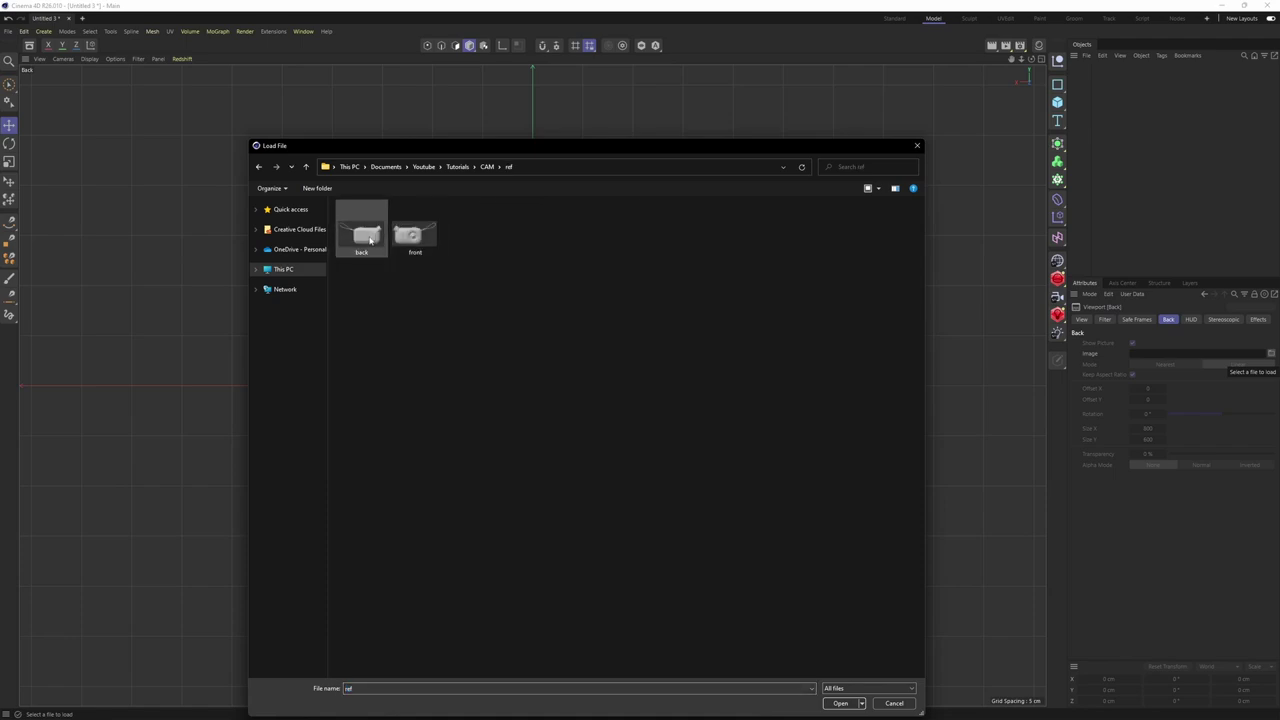
{"action": "double_click", "coordinate": [370, 239]}
Set the transparency of the Front view's background image to 75%
{"action": "scroll", "coordinate": [770, 360], "scroll_direction": "up", "scroll_amount": 2}
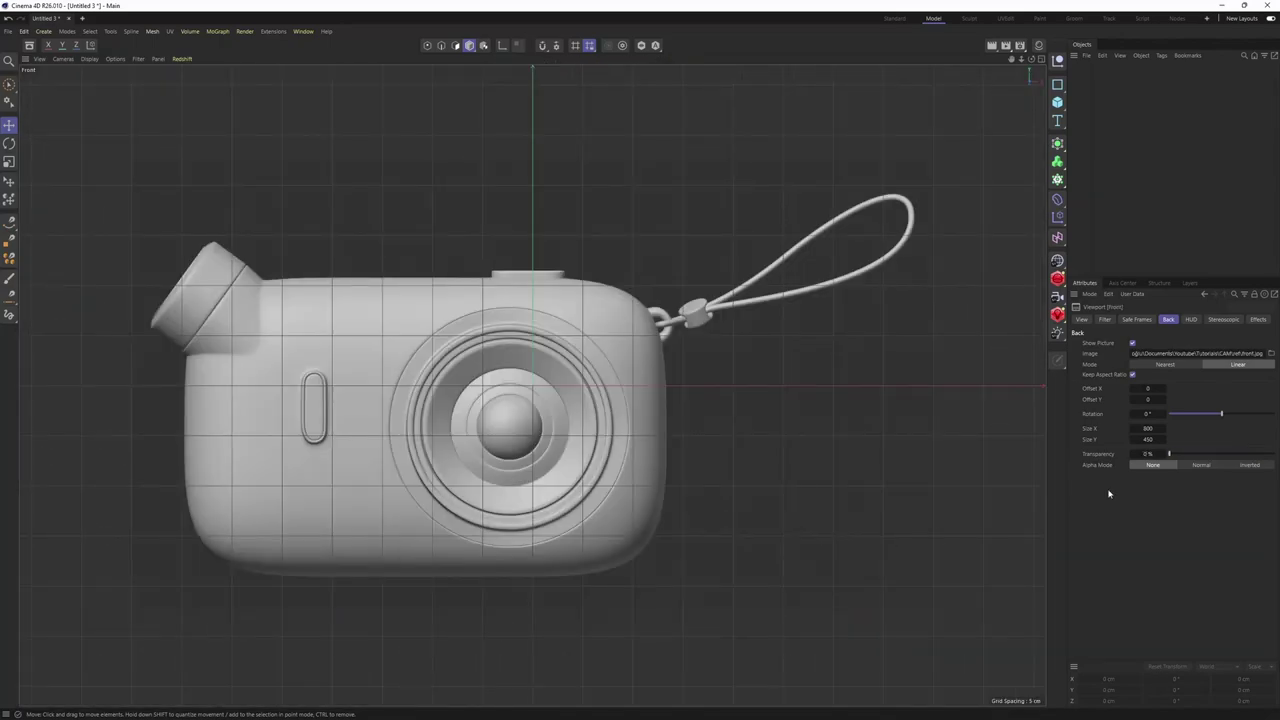
{"action": "key", "text": "Return"}
{"action": "middle_click", "coordinate": [437, 243]}
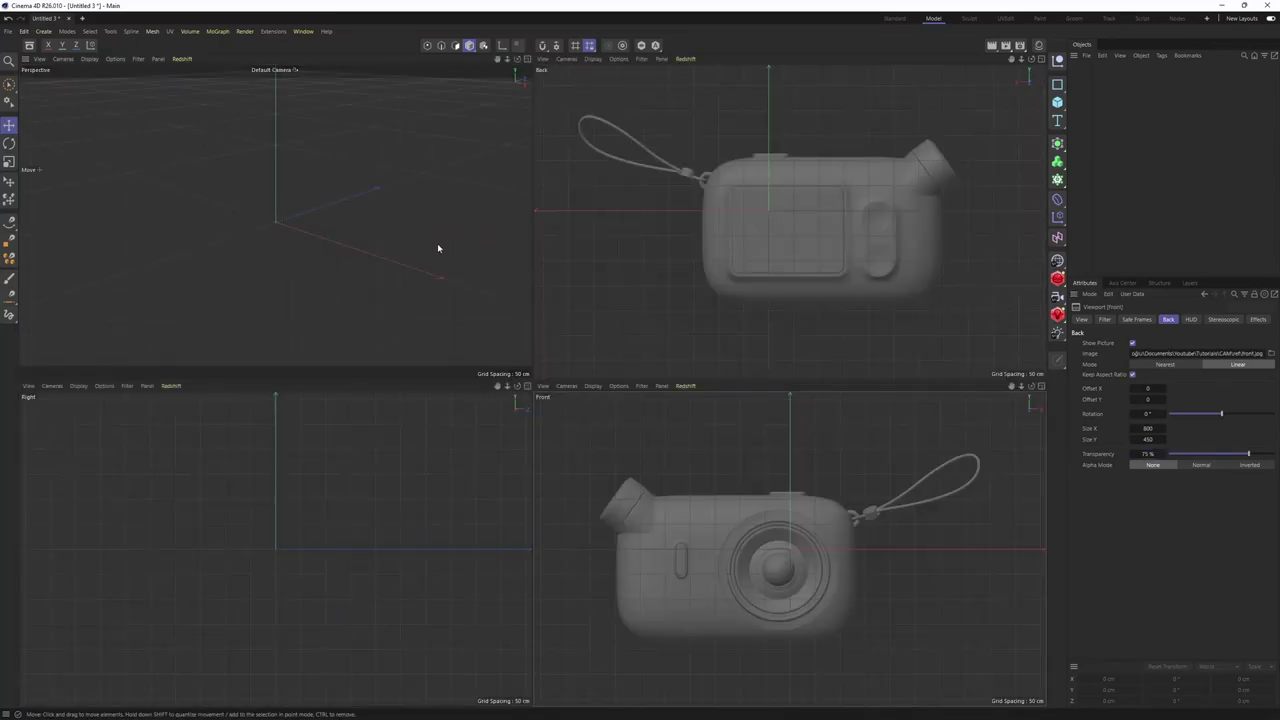
Add a cube and move it onto the camera body in the Front view reference
{"action": "middle_click", "coordinate": [437, 243]}
{"action": "left_click", "coordinate": [1057, 102]}
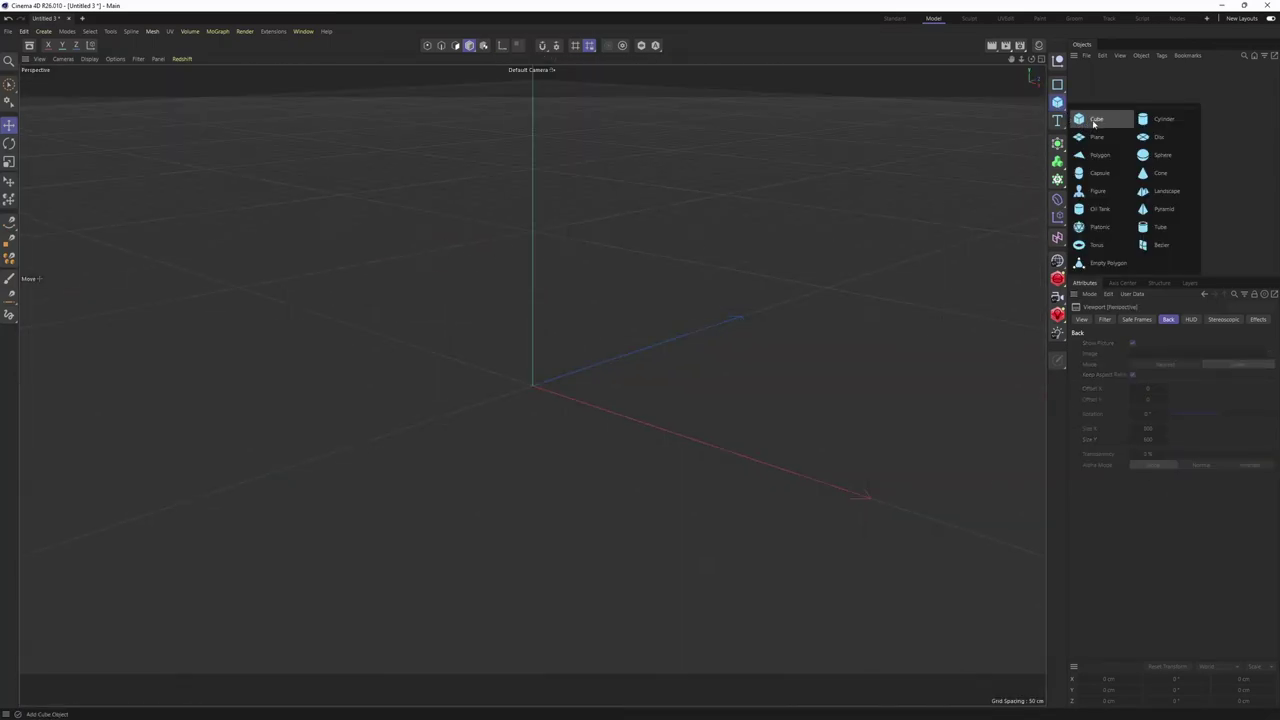
{"action": "left_click", "coordinate": [1093, 124]}
{"action": "middle_click", "coordinate": [668, 414]}
{"action": "middle_click", "coordinate": [606, 401]}
{"action": "middle_click_drag", "start_coordinate": [589, 397], "coordinate": [783, 322], "text": "alt"}
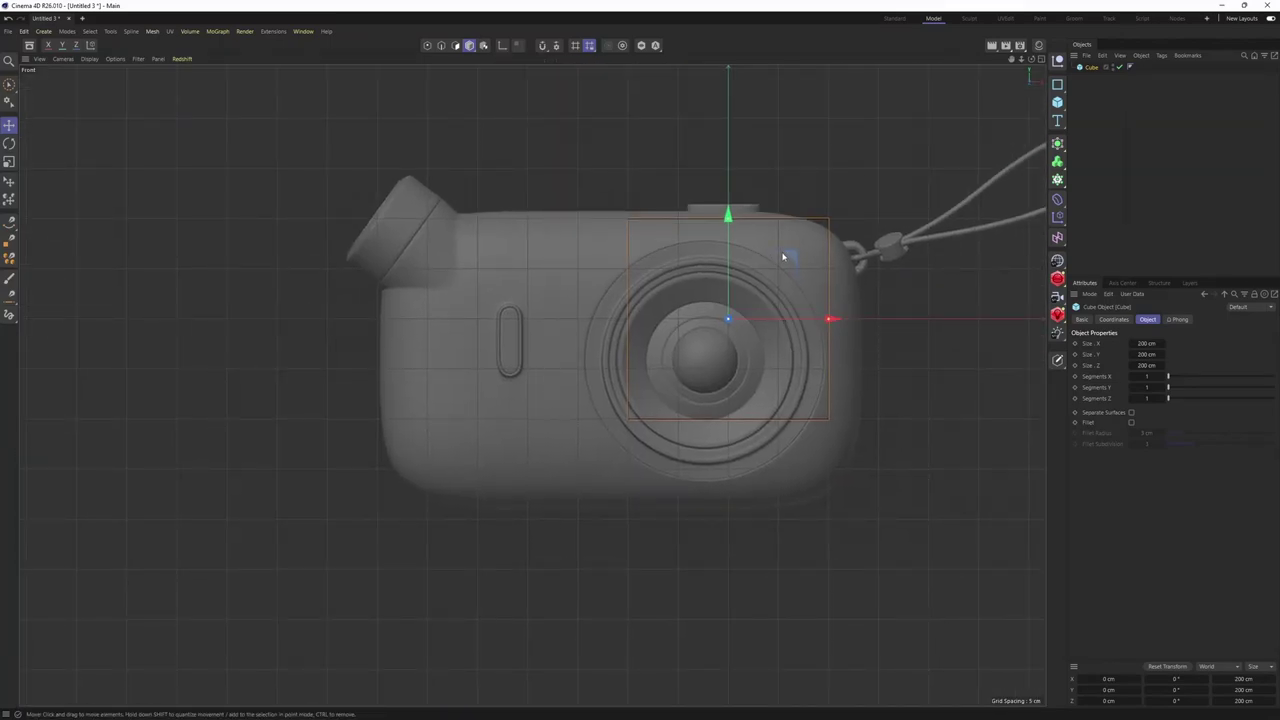
{"action": "left_click_drag", "start_coordinate": [783, 257], "coordinate": [681, 283]}
Resize the cube to about 488 cm wide and 271 cm high, lowering it slightly to follow the camera body
{"action": "scroll", "coordinate": [622, 245], "scroll_direction": "up", "scroll_amount": 3}
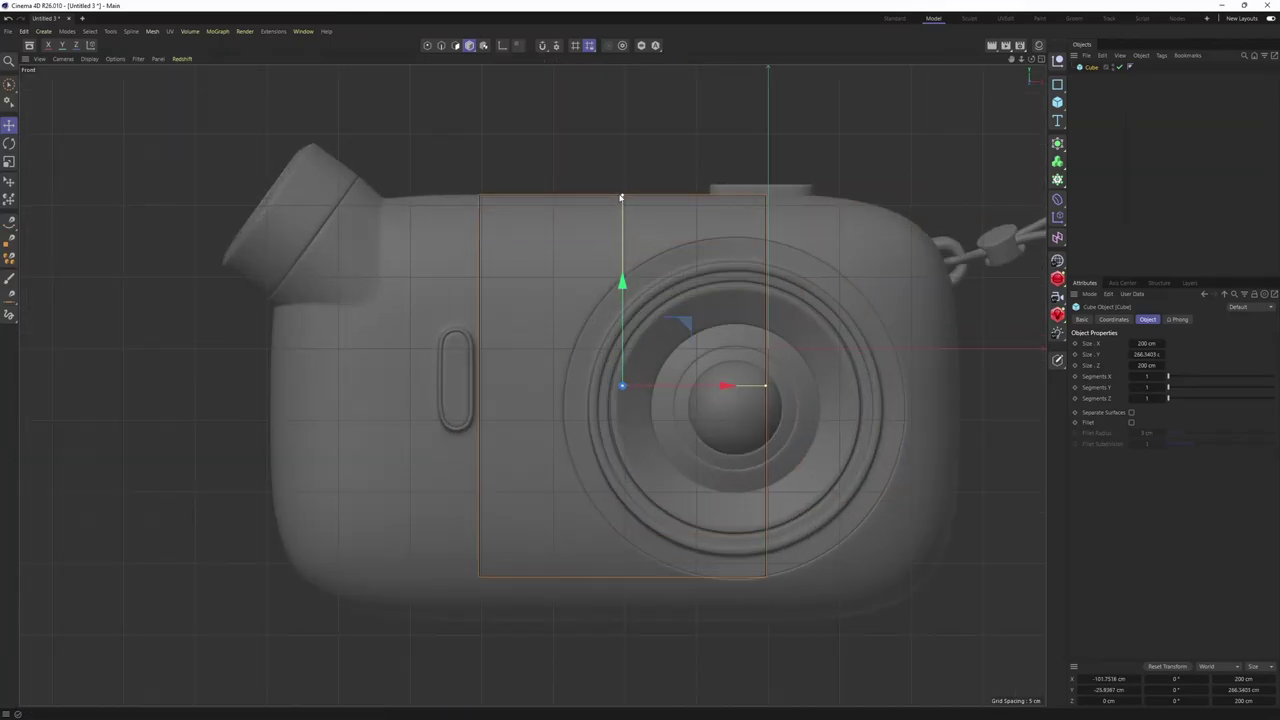
{"action": "left_click_drag", "start_coordinate": [621, 197], "coordinate": [621, 194]}
{"action": "scroll", "coordinate": [711, 304], "scroll_direction": "down", "scroll_amount": 3}
{"action": "left_click_drag", "start_coordinate": [726, 288], "coordinate": [725, 296]}
{"action": "scroll", "coordinate": [752, 335], "scroll_direction": "up", "scroll_amount": 1}
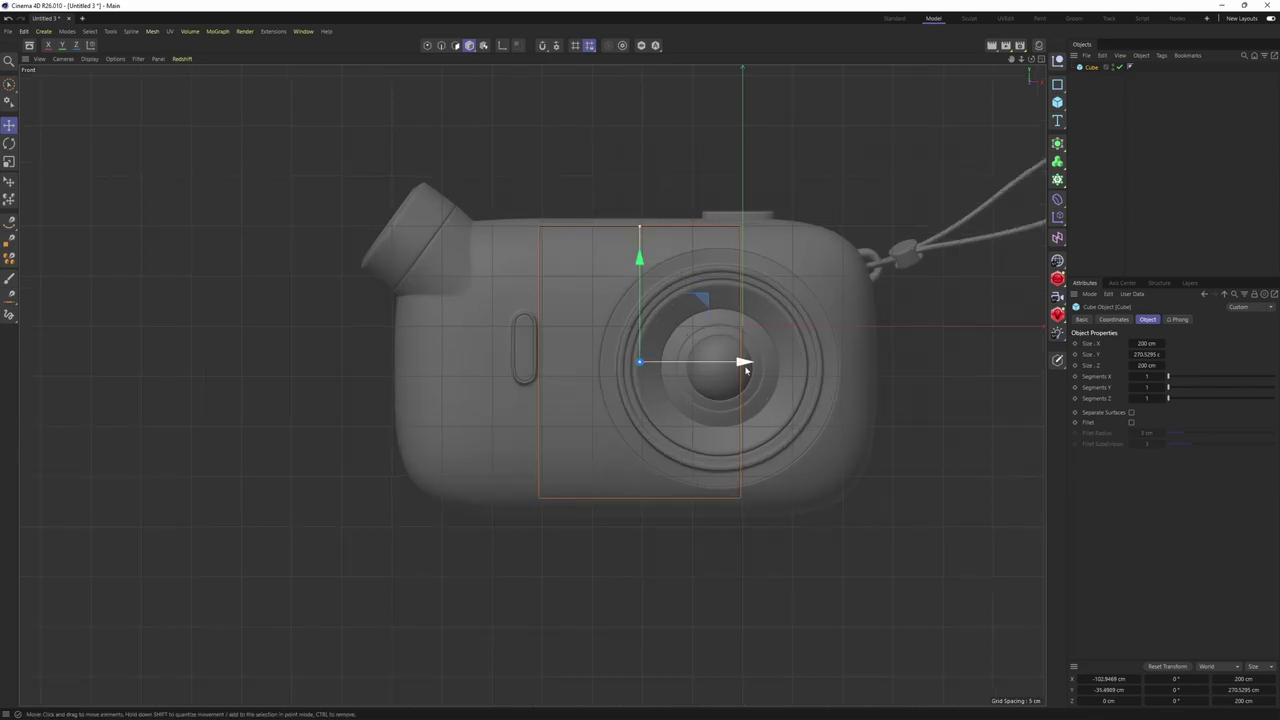
{"action": "left_click_drag", "start_coordinate": [745, 370], "coordinate": [880, 366]}
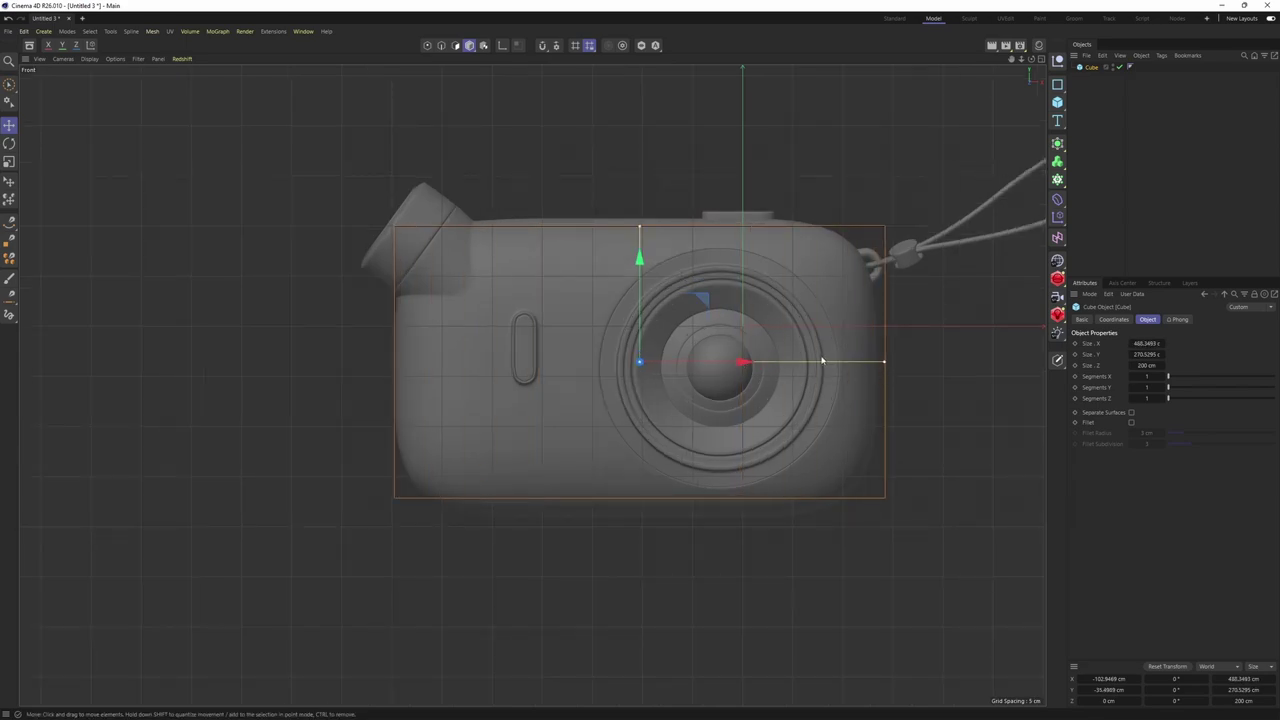
Fit the cube to the camera body's outline, about 480 cm wide and 298 cm high, and centre it on the reference
{"action": "left_click_drag", "start_coordinate": [636, 228], "coordinate": [633, 215]}
{"action": "left_click_drag", "start_coordinate": [637, 272], "coordinate": [638, 278]}
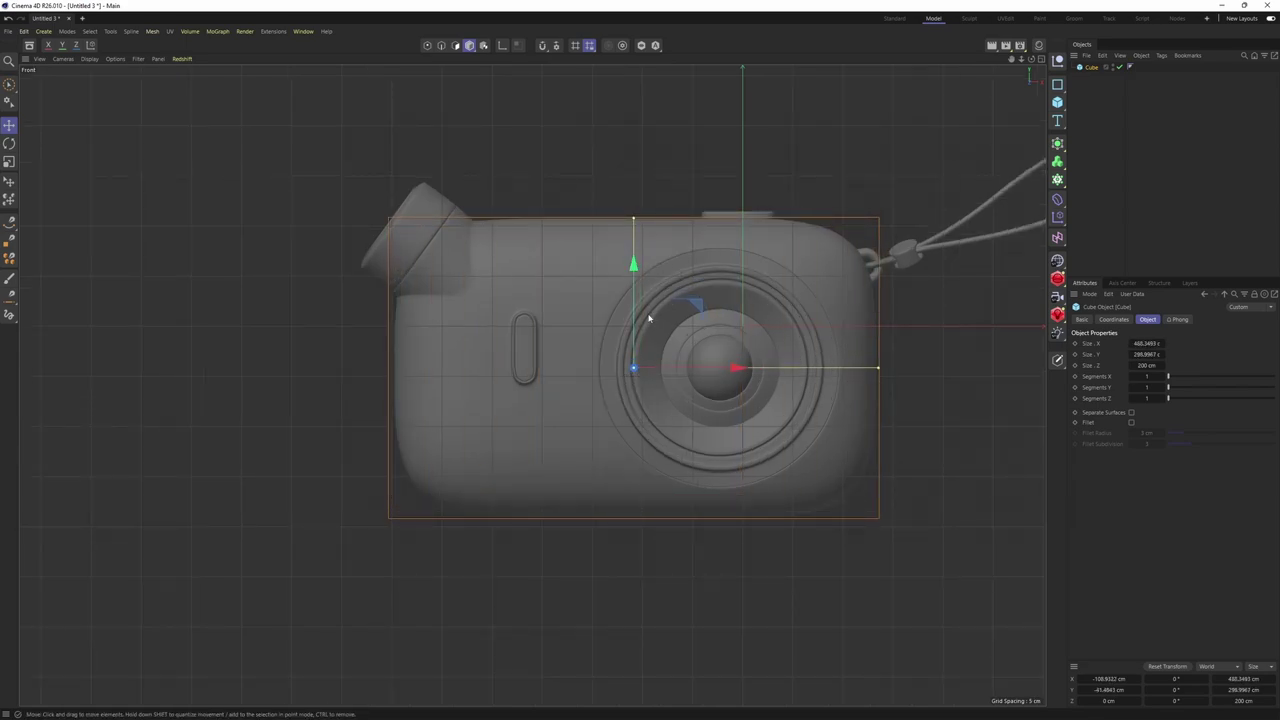
{"action": "scroll", "coordinate": [648, 316], "scroll_direction": "up", "scroll_amount": 2}
{"action": "left_click_drag", "start_coordinate": [977, 391], "coordinate": [971, 392]}
{"action": "left_click_drag", "start_coordinate": [710, 393], "coordinate": [711, 393]}
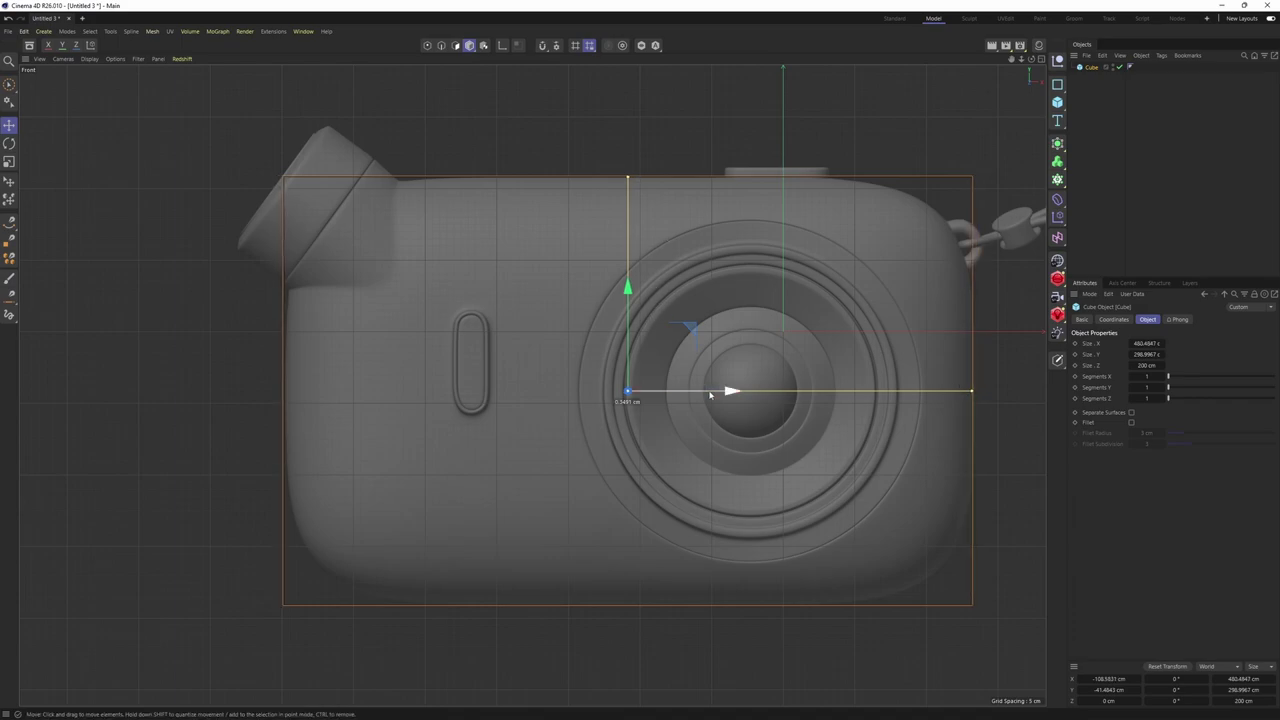
{"action": "left_click_drag", "start_coordinate": [628, 177], "coordinate": [628, 178]}
Put the cube under a Subdivision Surface and display the model with Gouraud shading lines
{"action": "key", "text": "F1"}
{"action": "left_click_drag", "start_coordinate": [723, 374], "coordinate": [704, 236], "text": "alt"}
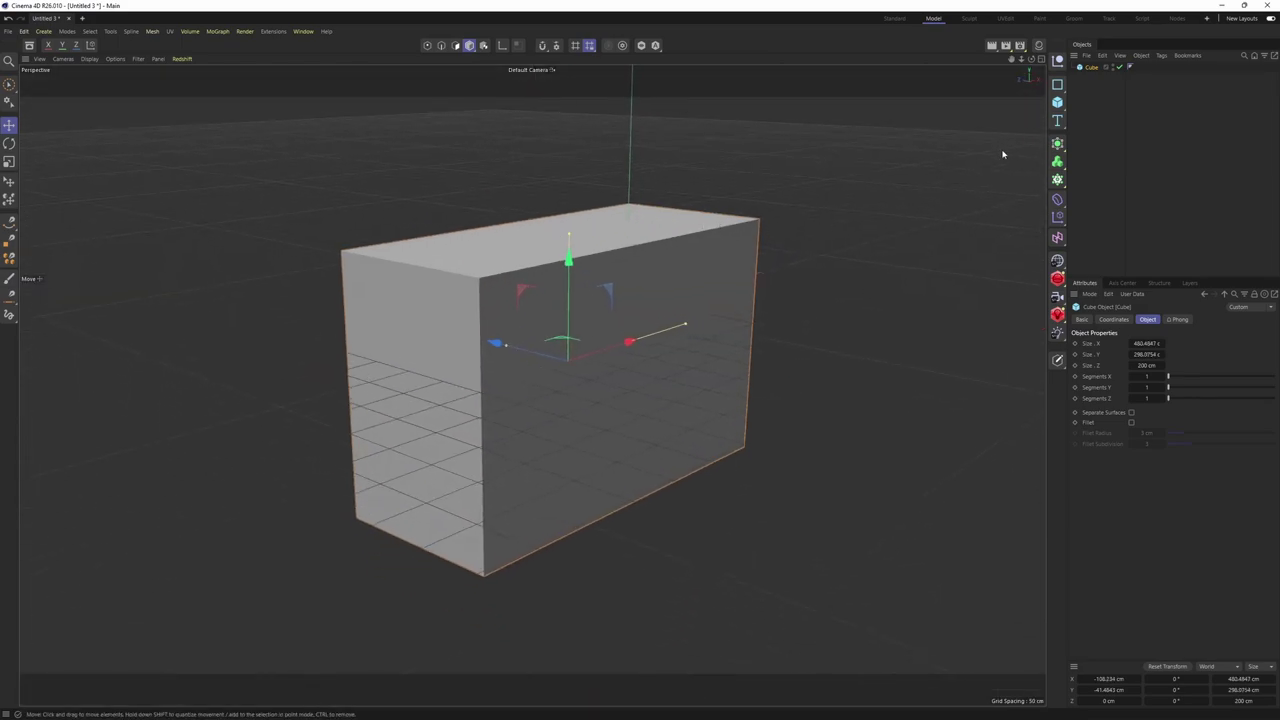
{"action": "left_click", "coordinate": [1060, 143]}
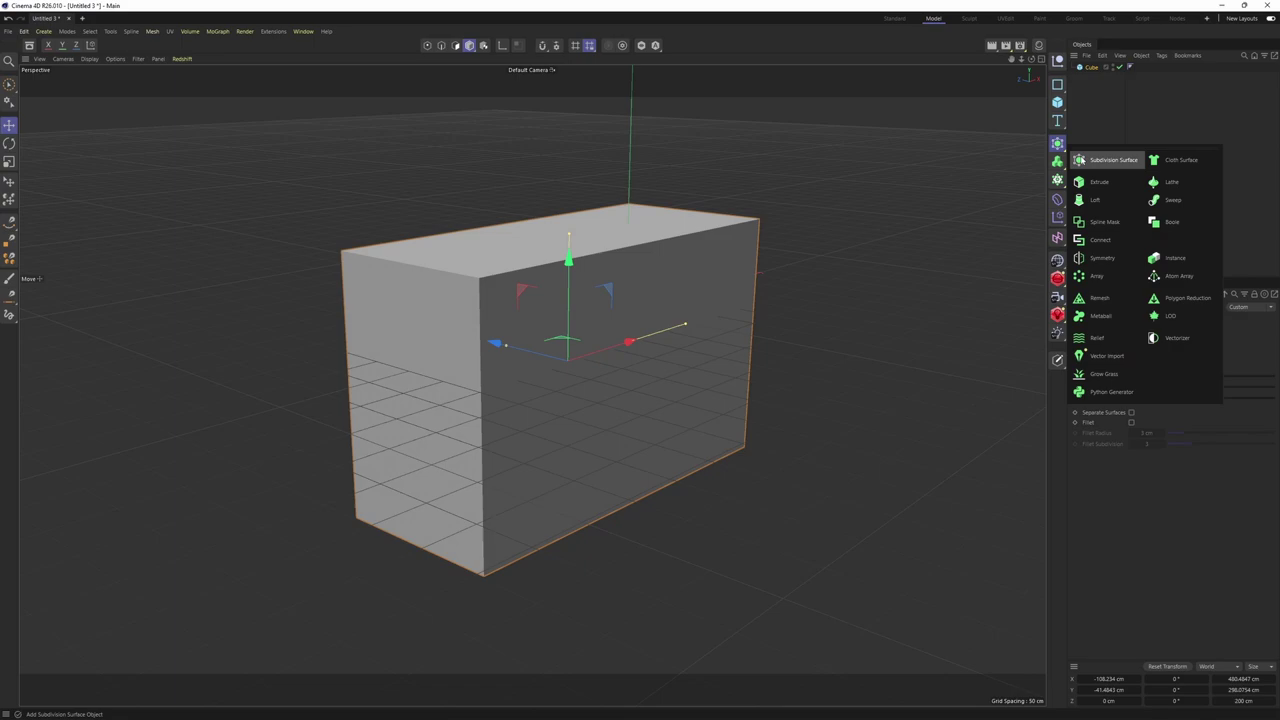
{"action": "left_click", "coordinate": [1125, 160]}
{"action": "mouse_move", "coordinate": [826, 249]}
{"action": "left_mouse_down", "text": "alt"}
{"action": "mouse_move", "coordinate": [592, 228]}
{"action": "mouse_move", "coordinate": [573, 214]}
{"action": "mouse_move", "coordinate": [655, 312]}
{"action": "left_mouse_up", "text": "alt"}
{"action": "key", "text": "n"}
{"action": "key", "text": "b"}
In the Front view, set the cube's segments to 3 in X and 2 in Y
{"action": "middle_click", "coordinate": [657, 315]}
{"action": "key", "text": "F4"}
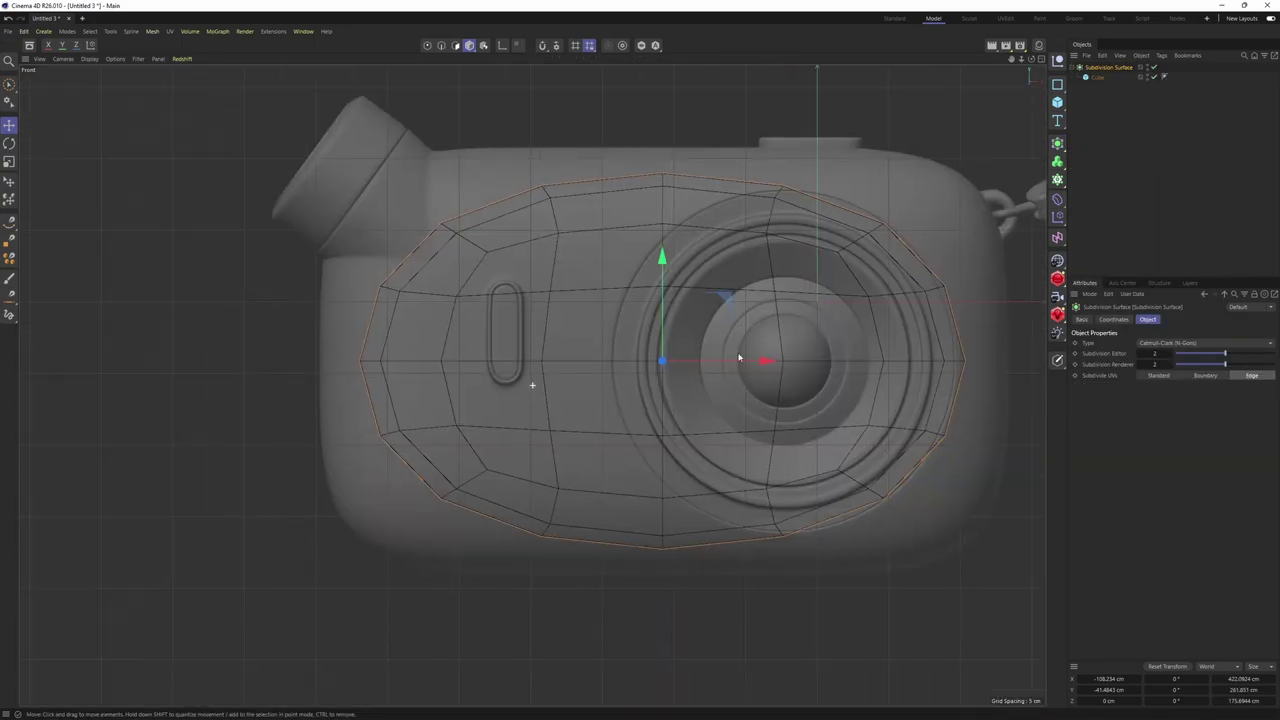
{"action": "left_click", "coordinate": [1096, 77]}
{"action": "key", "text": "o"}
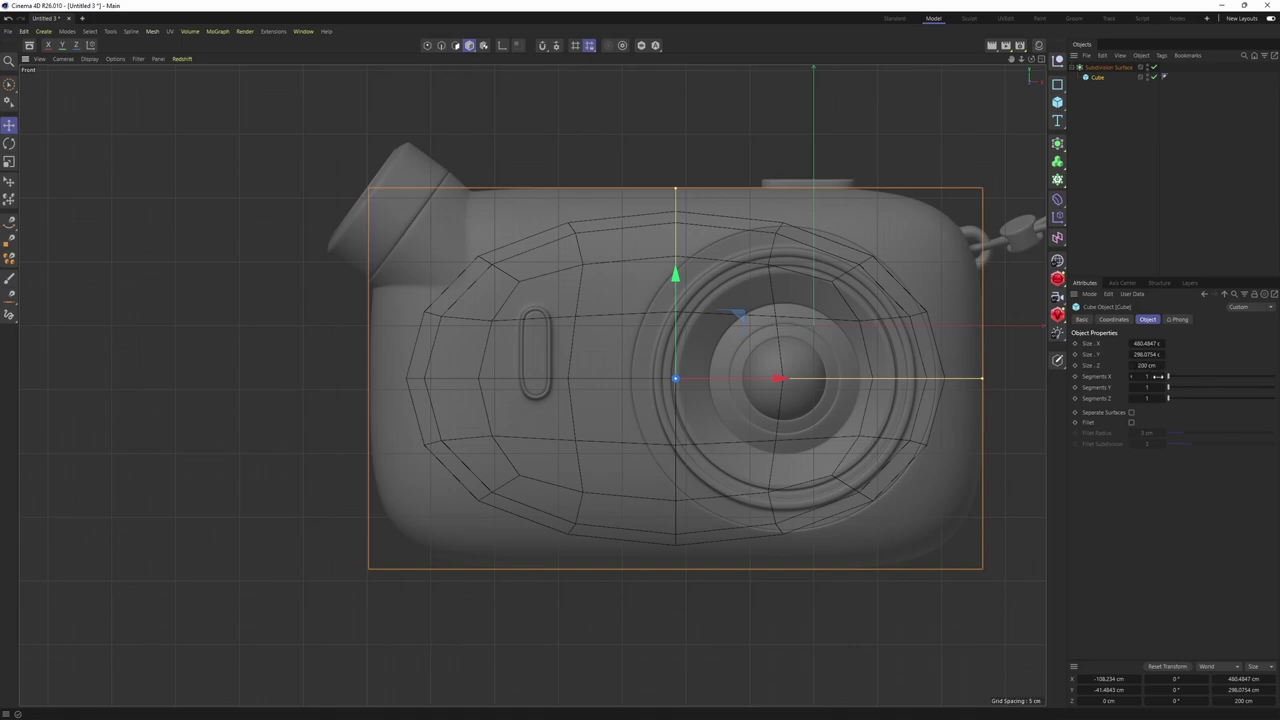
{"action": "left_click", "coordinate": [1162, 377]}
{"action": "left_click", "coordinate": [1162, 377]}
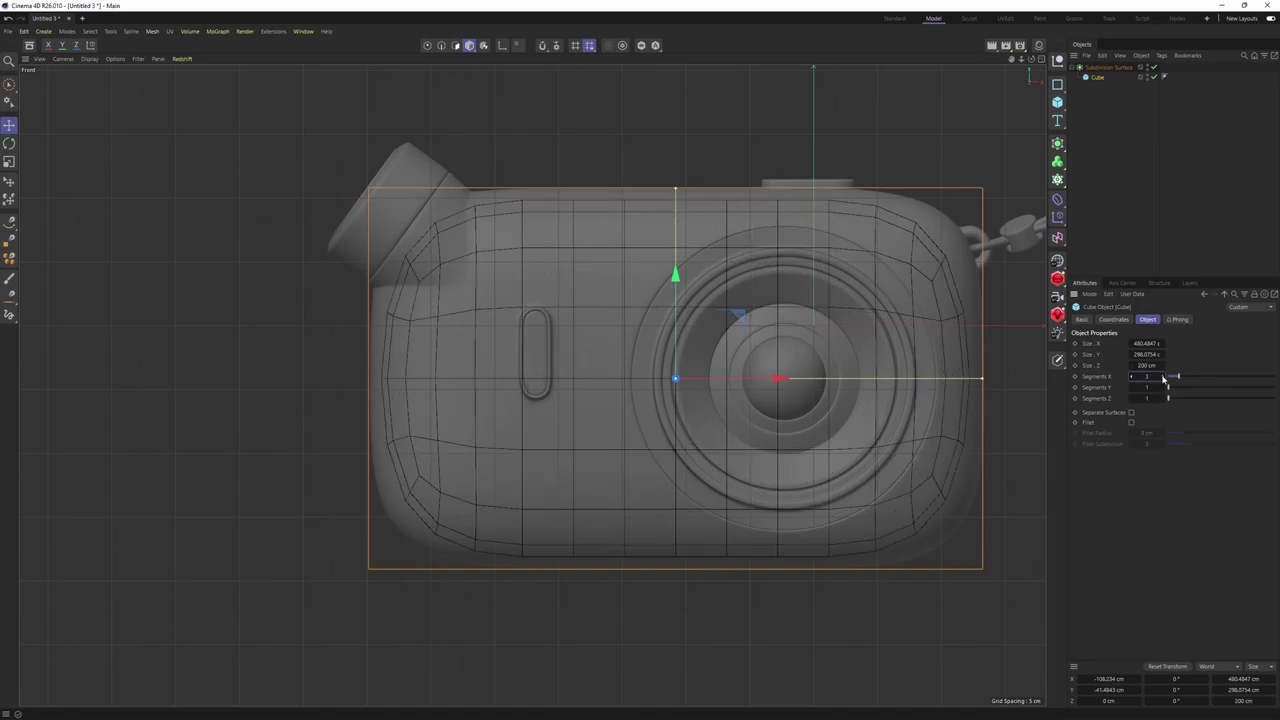
{"action": "left_click", "coordinate": [1163, 388]}
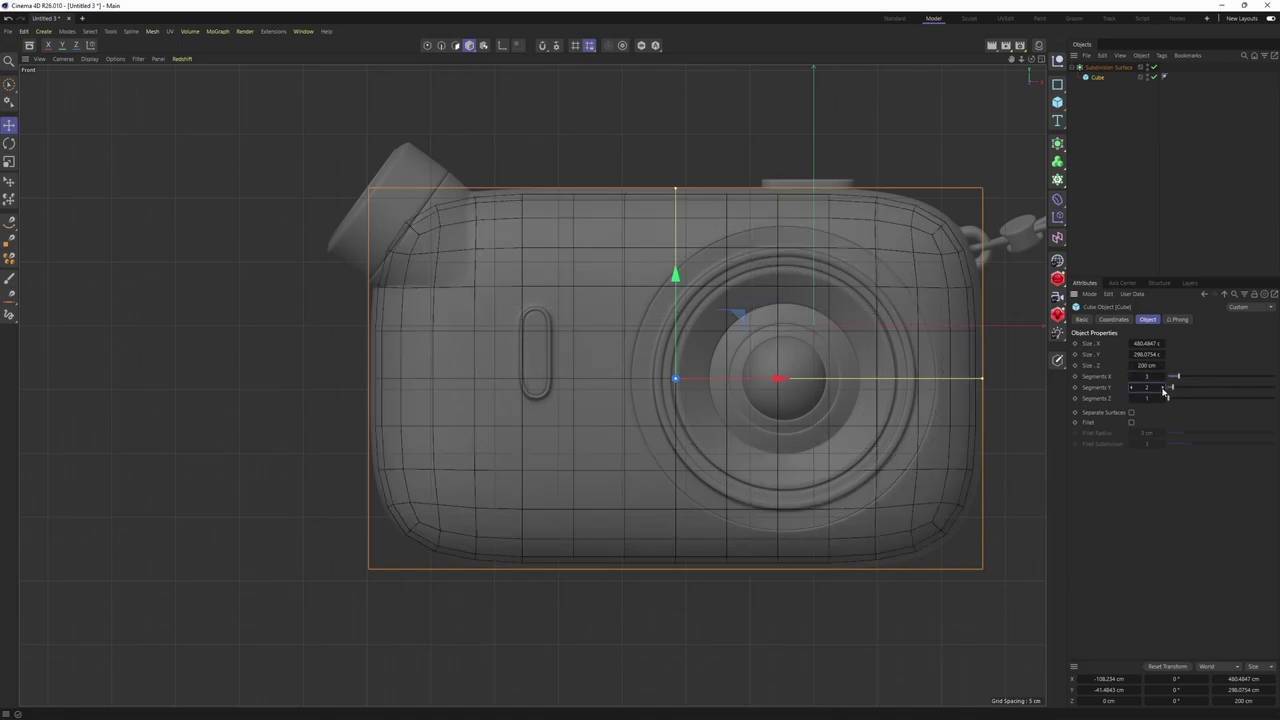
Widen the cube to about 492 cm so the smoothed mesh reaches the sides of the camera body reference
{"action": "middle_click_drag", "start_coordinate": [1001, 362], "coordinate": [972, 415], "text": "alt"}
{"action": "scroll", "coordinate": [972, 415], "scroll_direction": "up", "scroll_amount": 2}
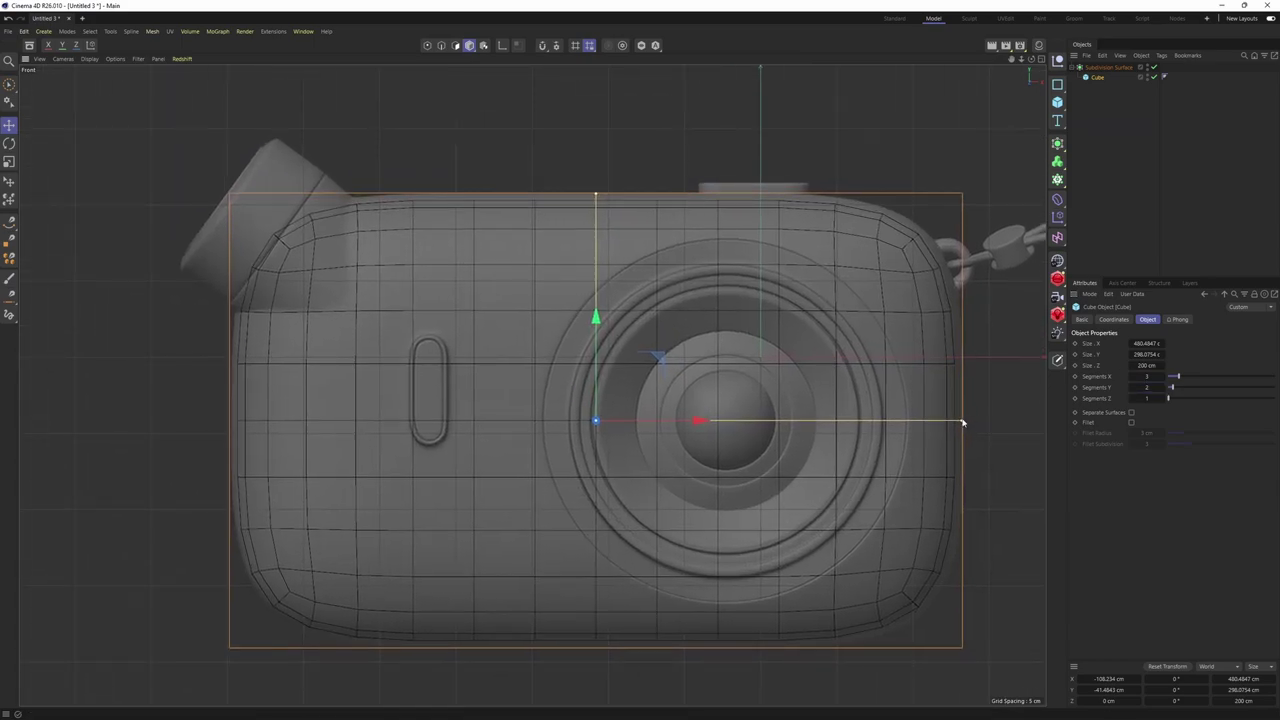
{"action": "left_click_drag", "start_coordinate": [963, 423], "coordinate": [971, 423]}
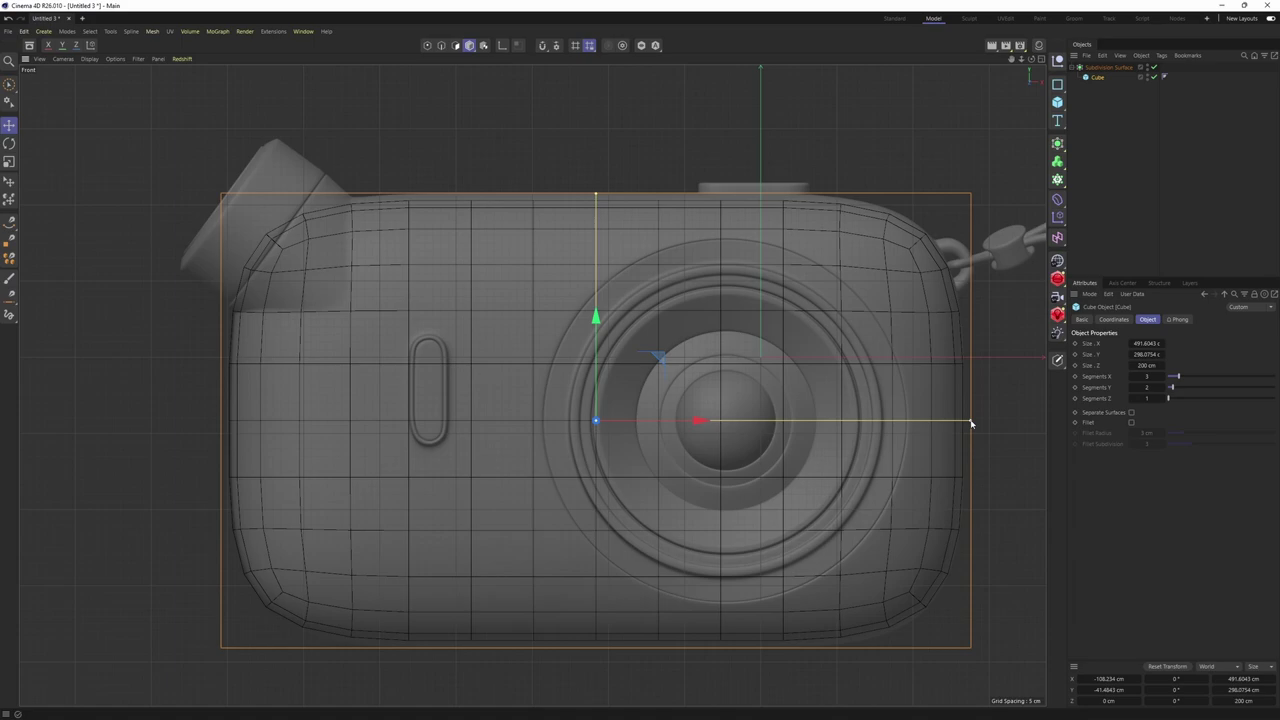
Increase the cube's height to about 307 cm so the smoothed mesh reaches the camera body's upper and lower edges
{"action": "left_click_drag", "start_coordinate": [596, 196], "coordinate": [596, 189]}
{"action": "middle_click", "coordinate": [568, 240]}
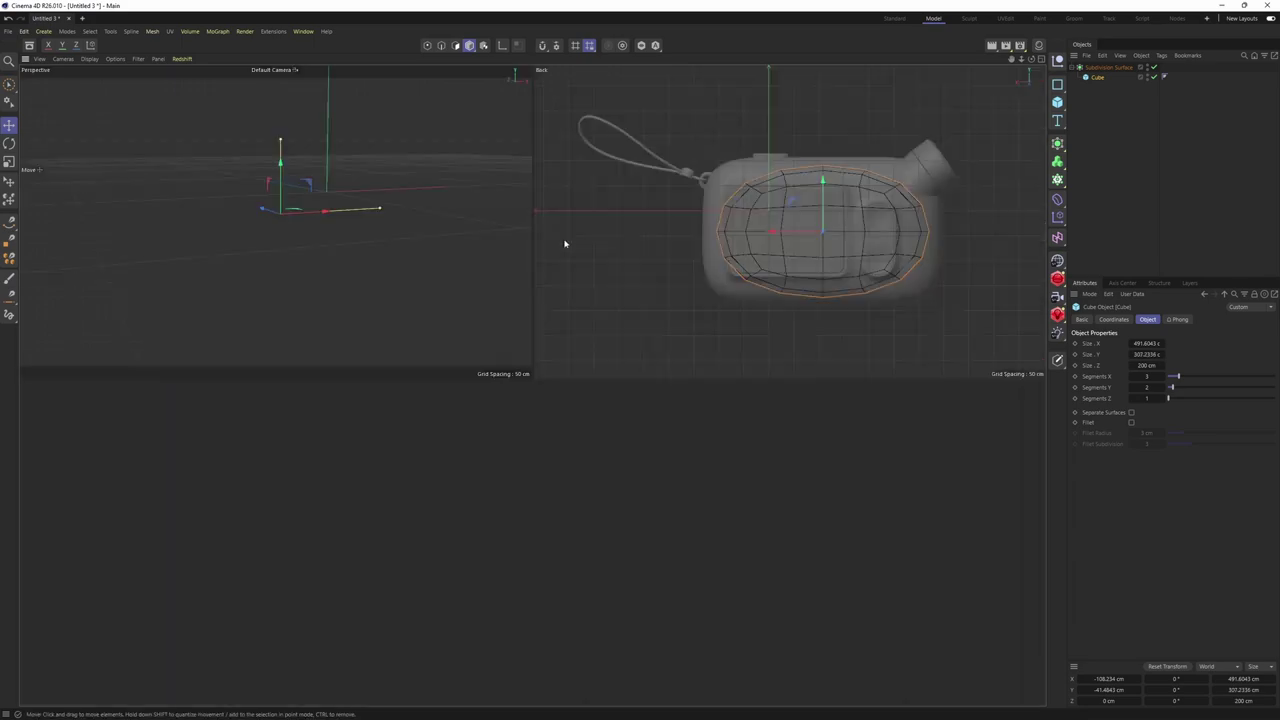
{"action": "middle_click", "coordinate": [371, 226]}
{"action": "left_click_drag", "start_coordinate": [371, 226], "coordinate": [680, 305], "text": "alt"}
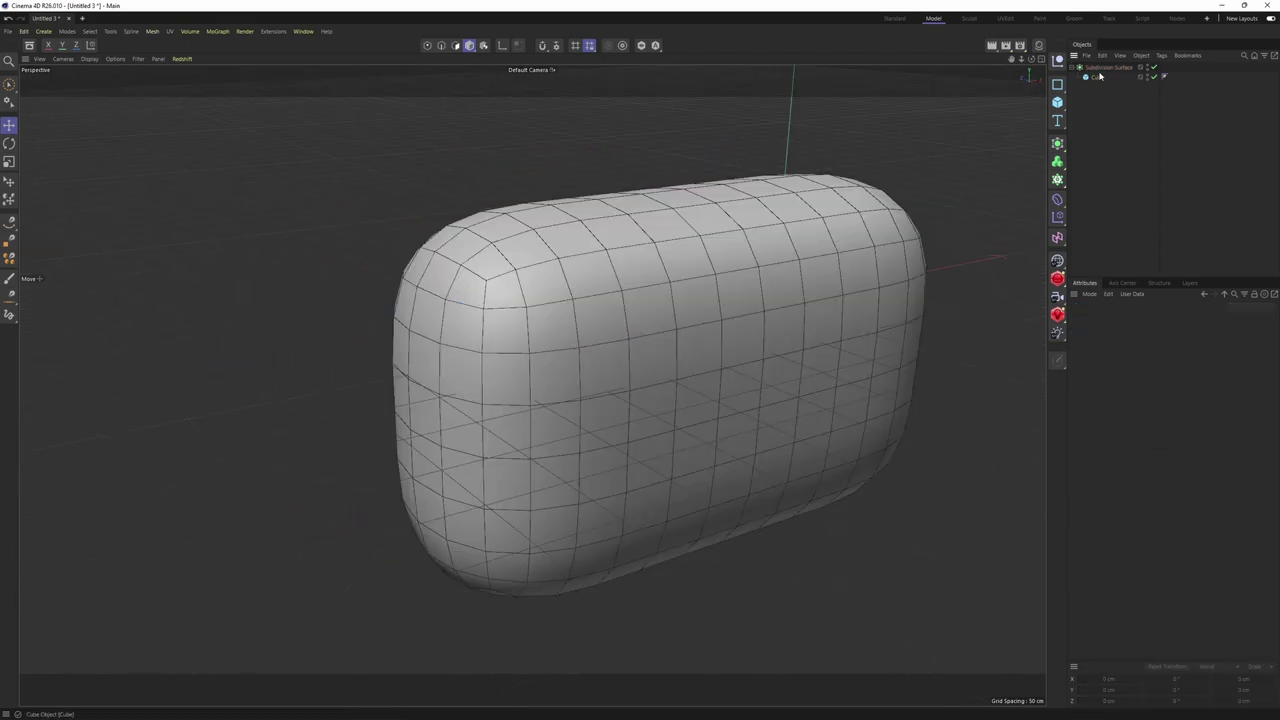
Set the Subdivision Surface to level 4 for both the editor and the renderer
{"action": "left_click", "coordinate": [1098, 68]}
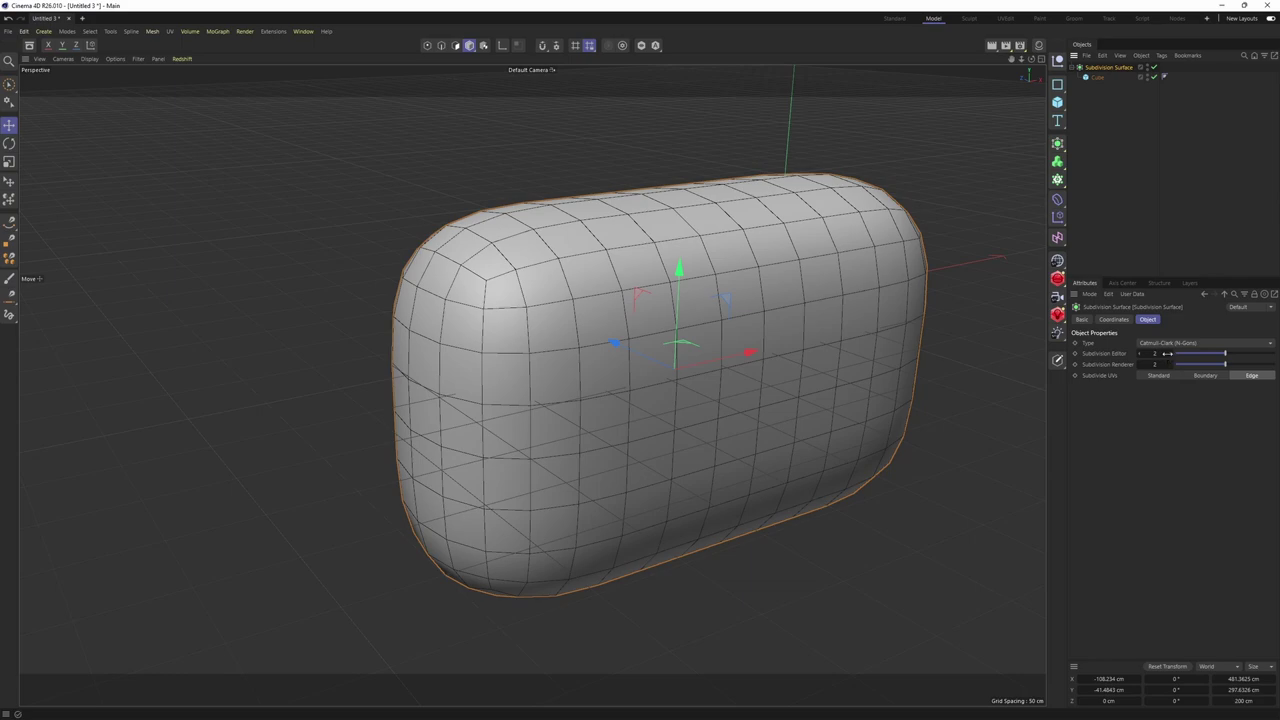
{"action": "left_click_drag", "start_coordinate": [1167, 353], "coordinate": [1172, 358]}
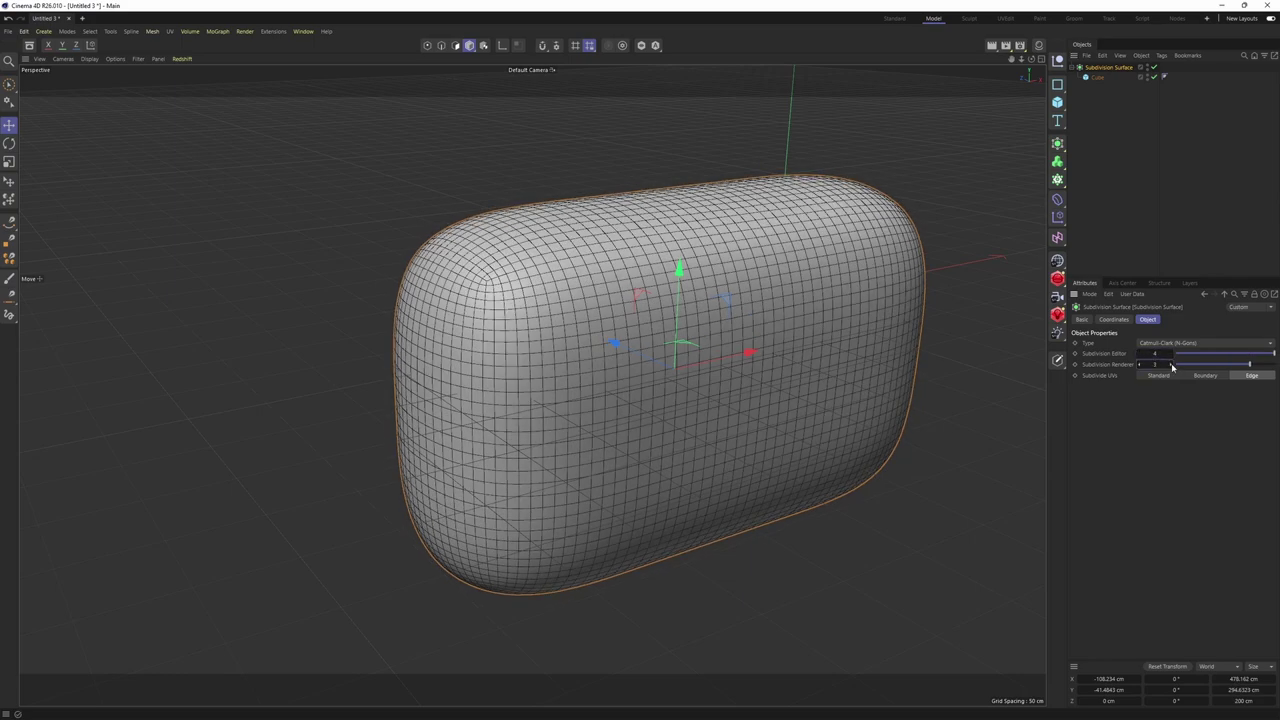
{"action": "left_click_drag", "start_coordinate": [728, 345], "coordinate": [695, 336], "text": "alt"}
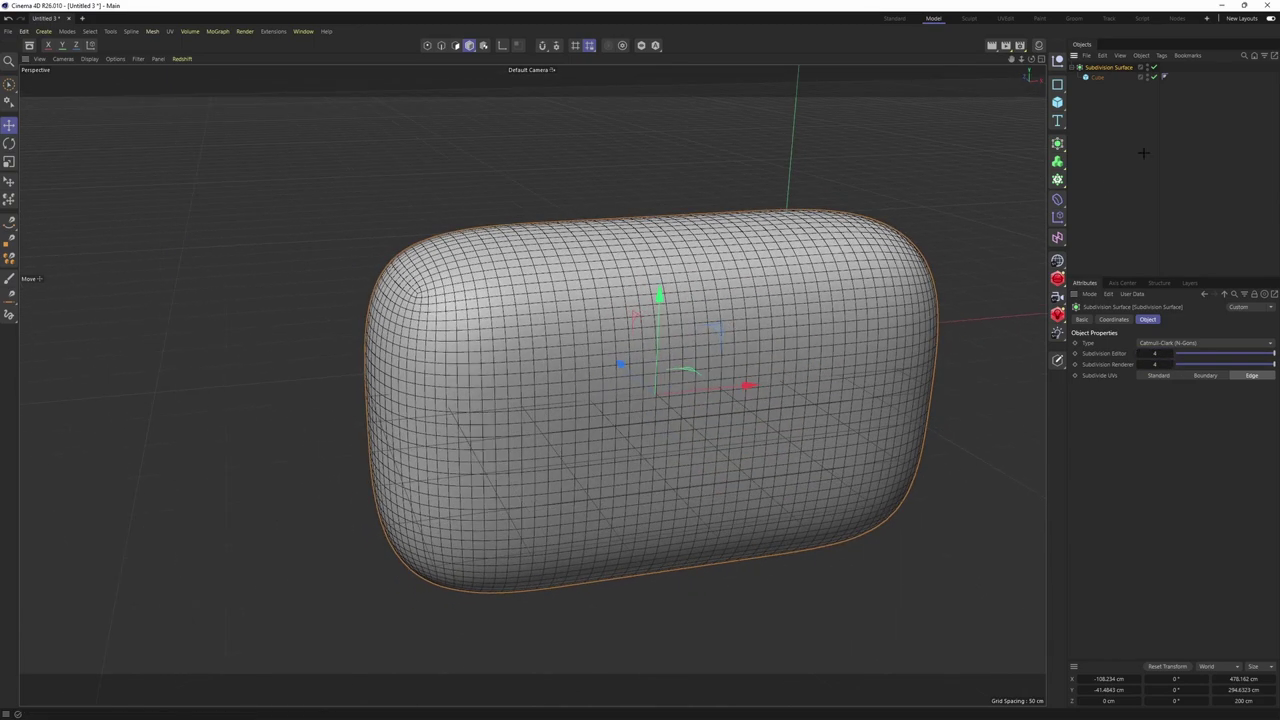
{"action": "left_click", "coordinate": [1143, 152]}
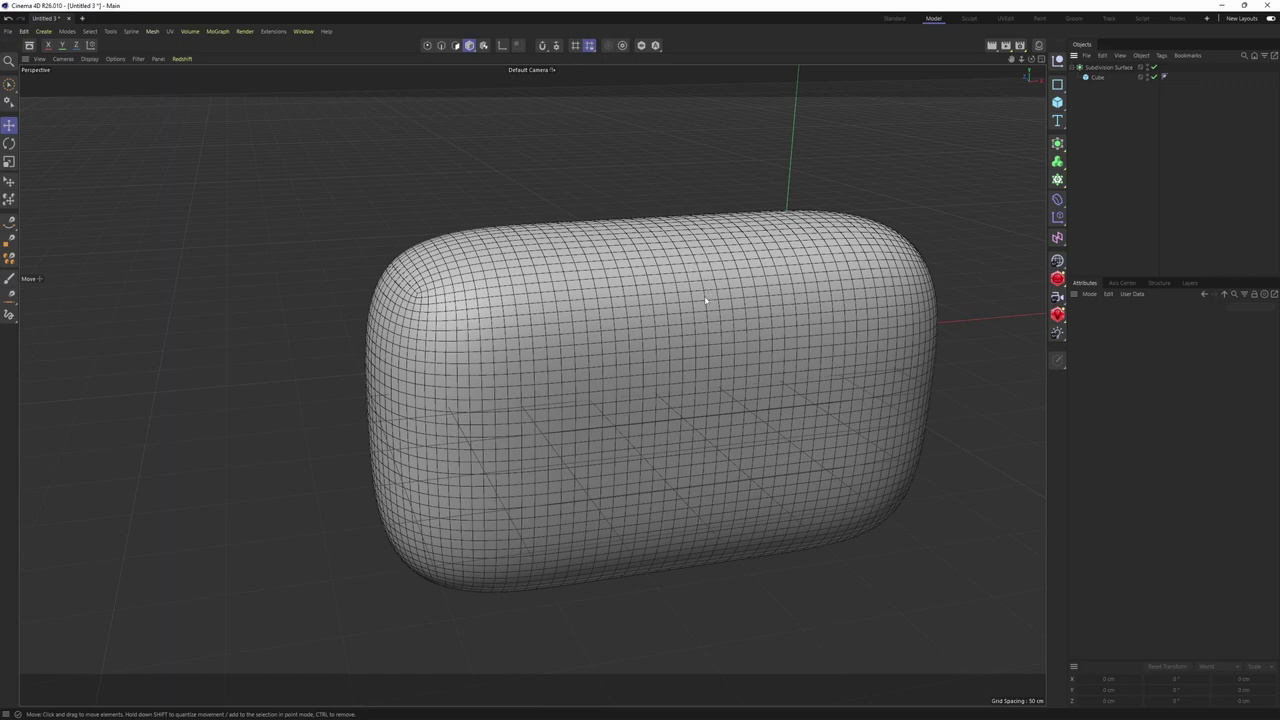
{"action": "left_click_drag", "start_coordinate": [708, 436], "coordinate": [531, 383], "text": "alt"}
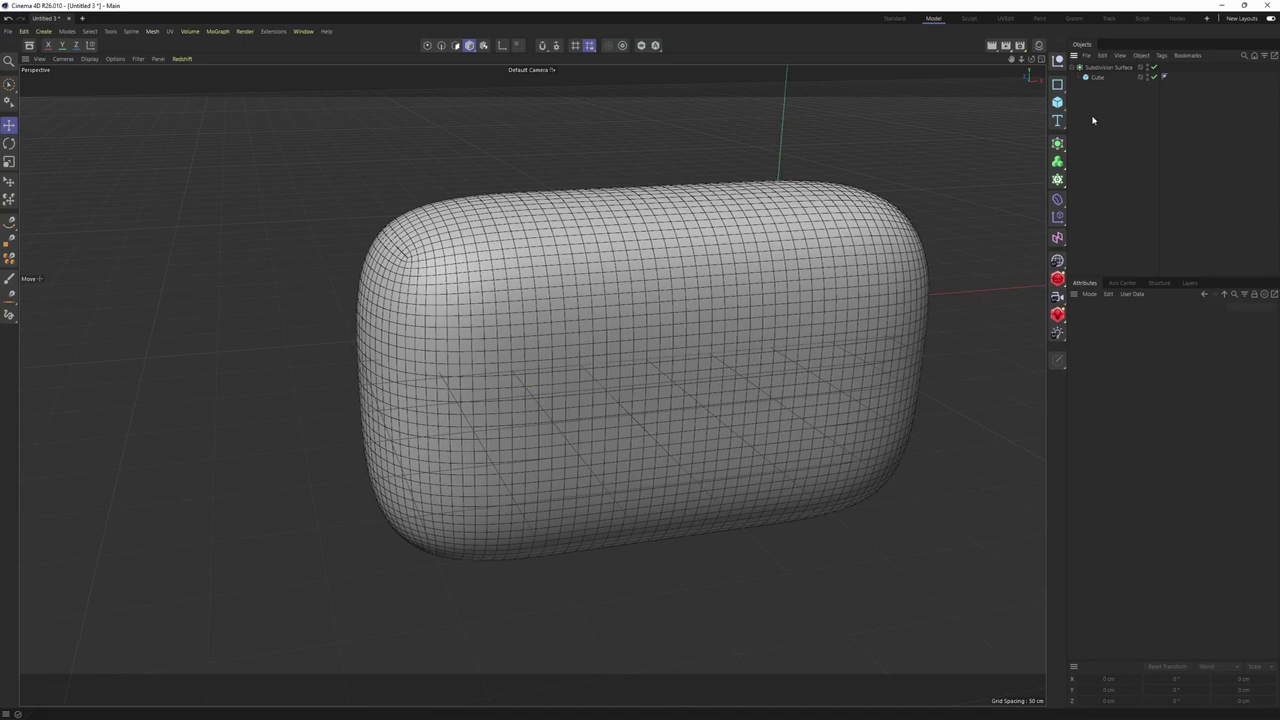
{"action": "mouse_move", "coordinate": [822, 258]}
{"action": "left_mouse_down", "text": "alt"}
{"action": "mouse_move", "coordinate": [771, 286]}
{"action": "mouse_move", "coordinate": [802, 260]}
{"action": "left_mouse_up", "text": "alt"}
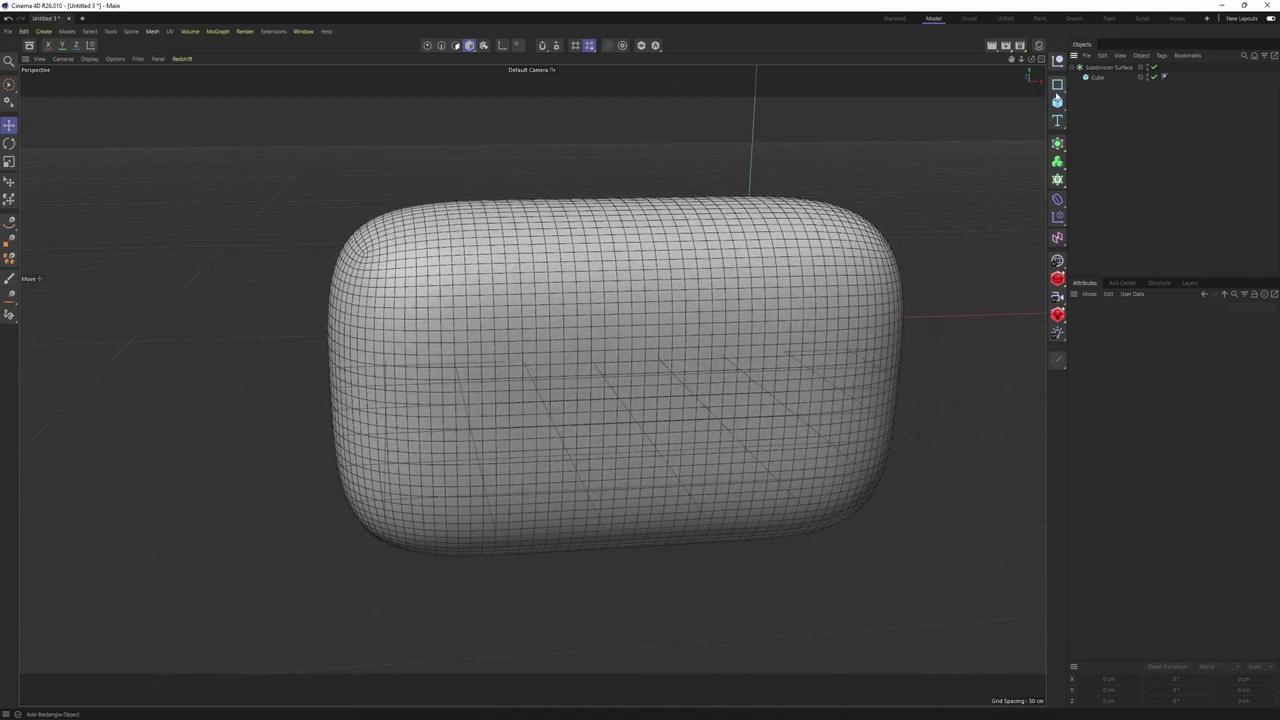
Add a cylinder and move it in the Front view over the slanted viewfinder at the camera's upper-left corner
{"action": "left_click", "coordinate": [1057, 101]}
{"action": "left_click", "coordinate": [1160, 120]}
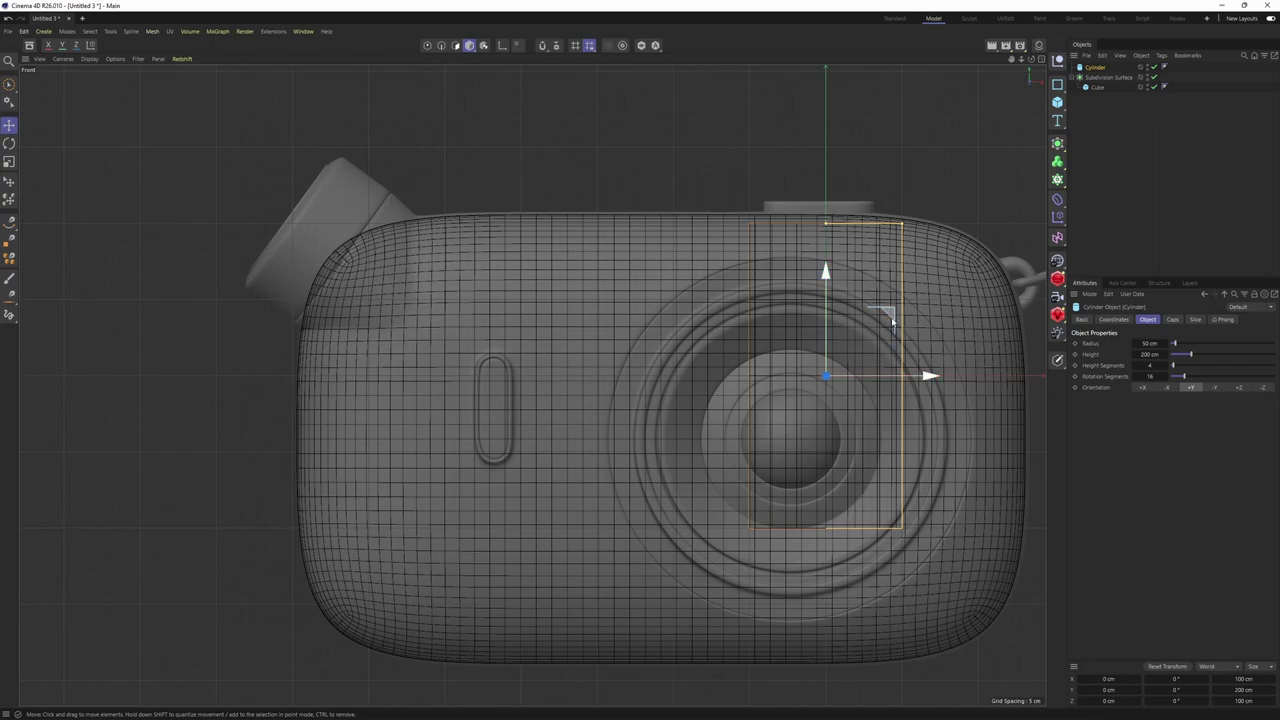
{"action": "left_click_drag", "start_coordinate": [893, 322], "coordinate": [428, 215]}
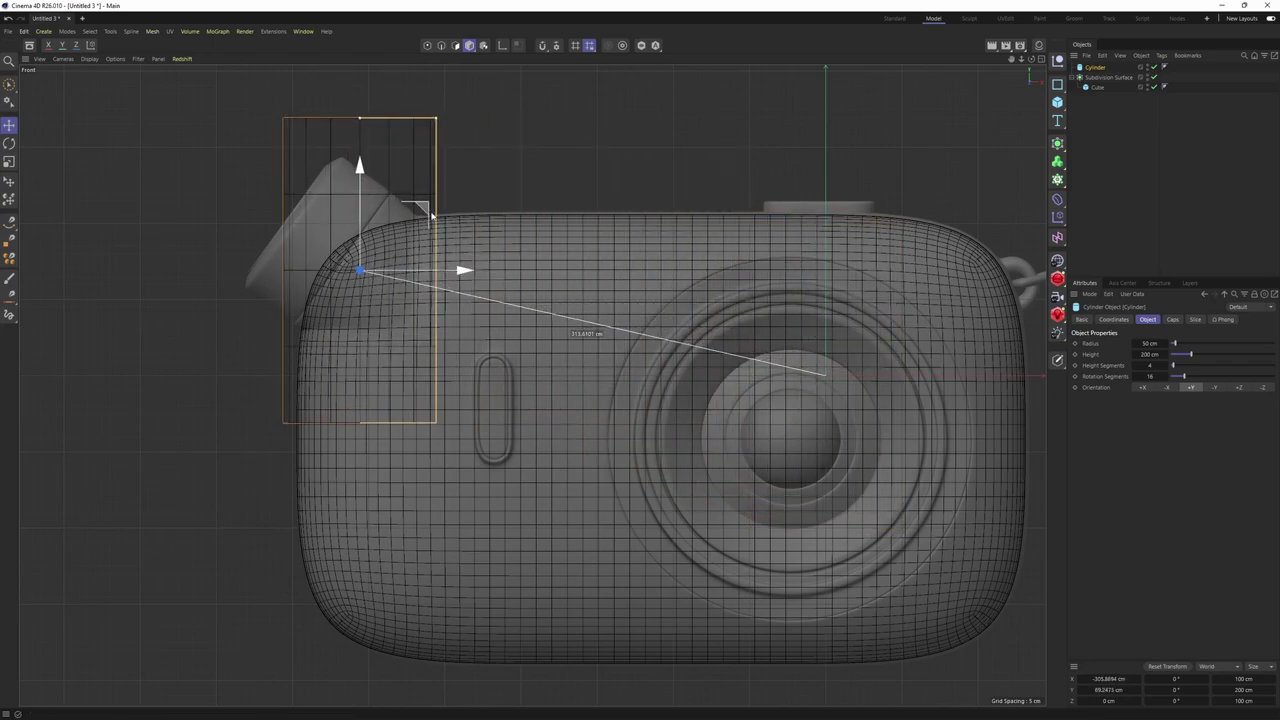
{"action": "key", "text": "ctrl+z"}
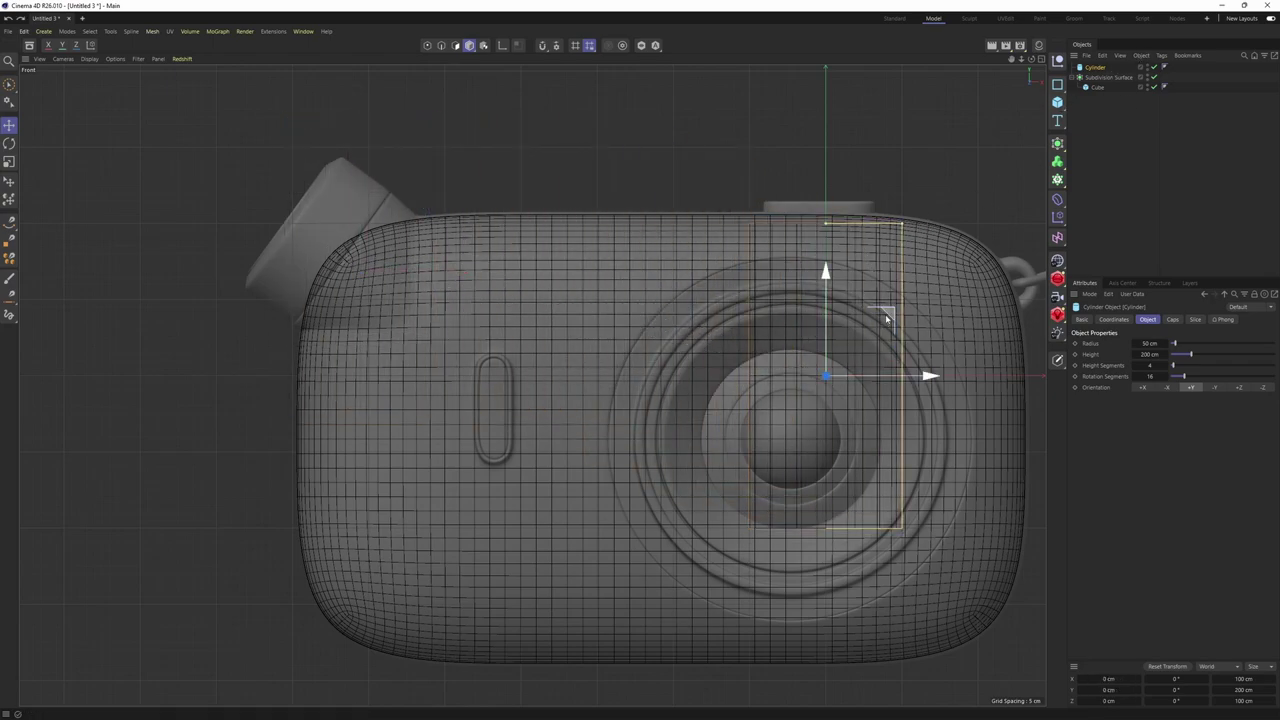
{"action": "left_click_drag", "start_coordinate": [880, 314], "coordinate": [430, 254]}
Tilt the cylinder about 51° to match the viewfinder and fit its radius to about 53.6 cm, aligned with the reference
{"action": "key", "text": "r"}
{"action": "key", "text": "e"}
{"action": "scroll", "coordinate": [370, 194], "scroll_direction": "up", "scroll_amount": 3}
{"action": "left_click_drag", "start_coordinate": [365, 176], "coordinate": [371, 171]}
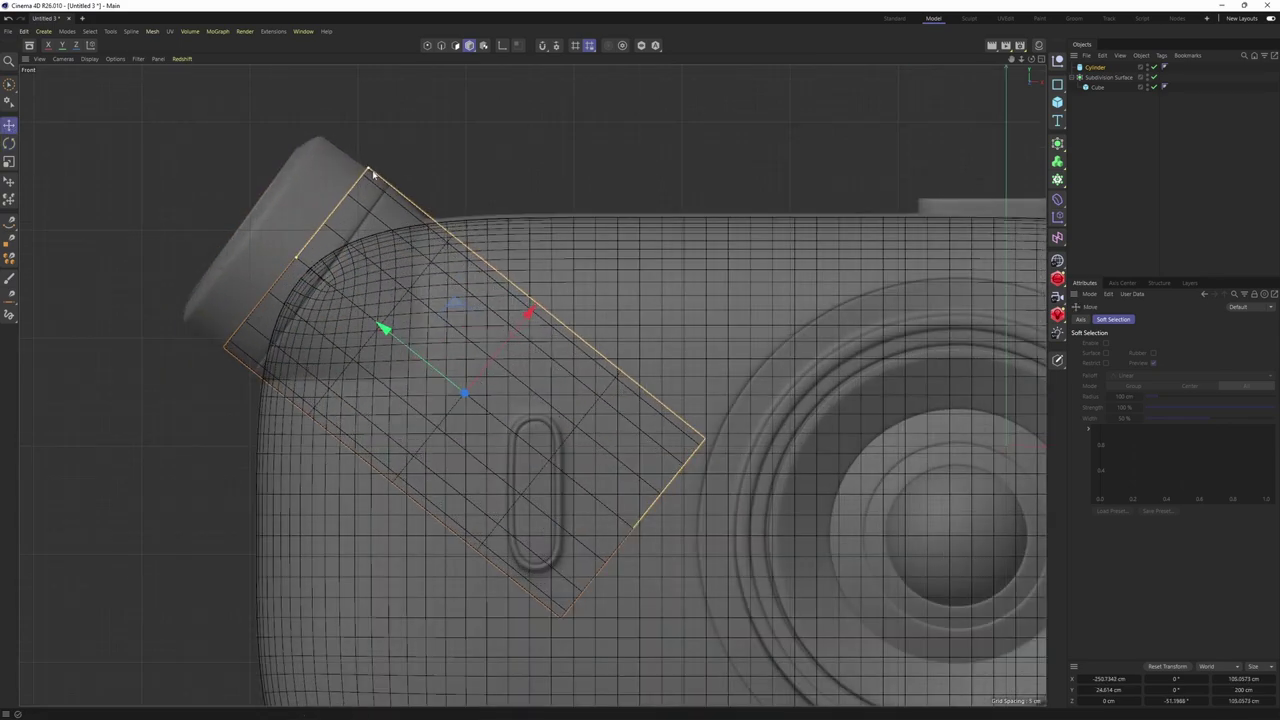
{"action": "mouse_move", "coordinate": [455, 305]}
{"action": "left_mouse_down"}
{"action": "mouse_move", "coordinate": [471, 323]}
{"action": "mouse_move", "coordinate": [460, 304]}
{"action": "left_mouse_up"}
Set the cylinder's rotation segments to 100
{"action": "key", "text": "F1"}
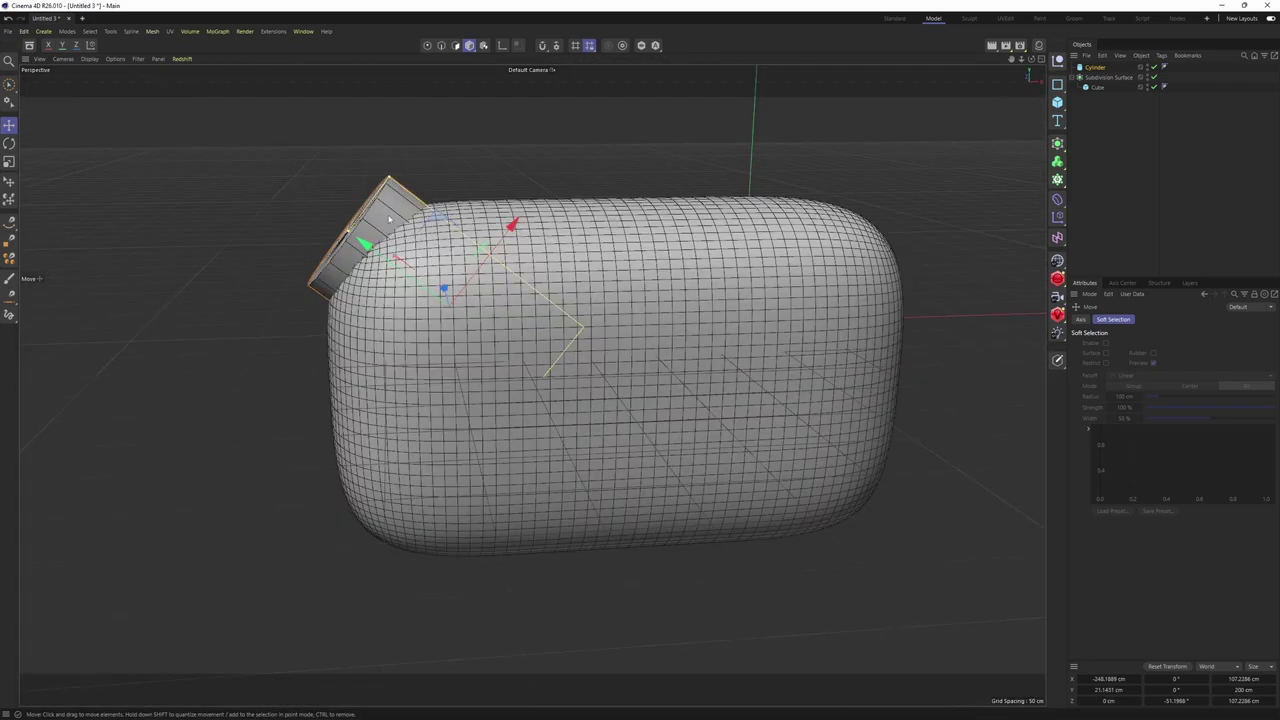
{"action": "left_click", "coordinate": [1089, 69]}
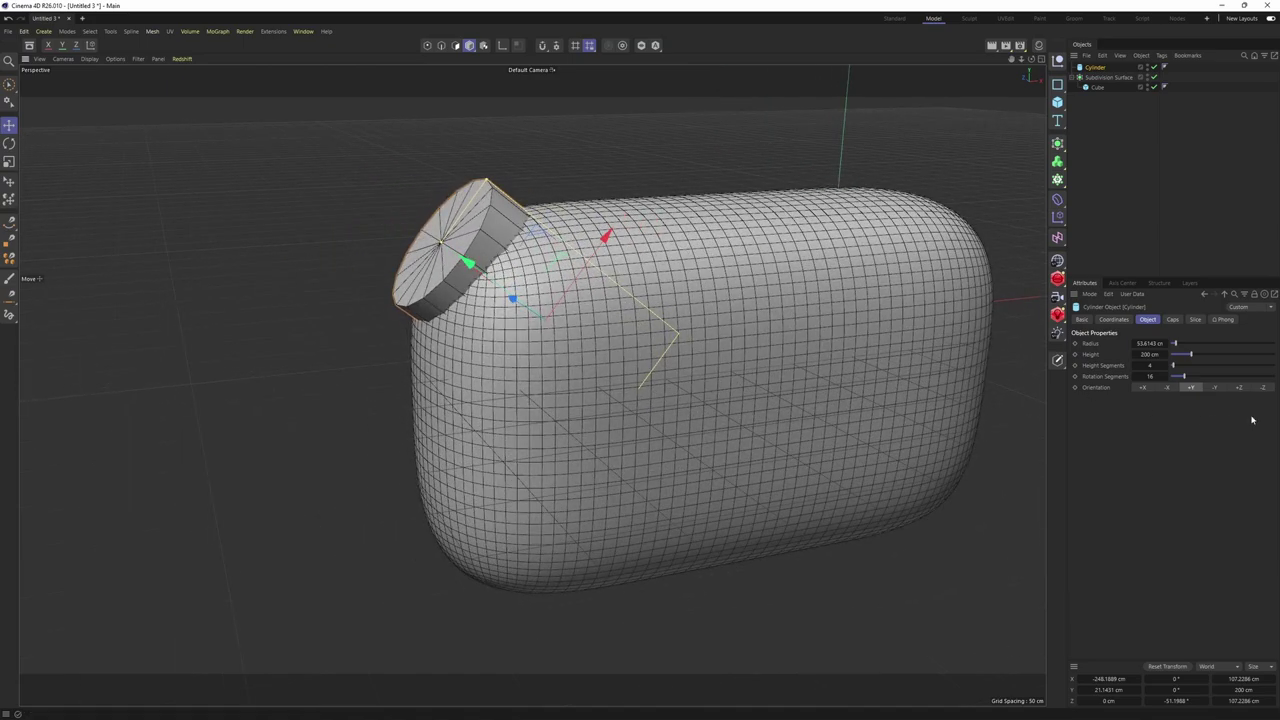
{"action": "left_click_drag", "start_coordinate": [1190, 377], "coordinate": [1244, 377]}
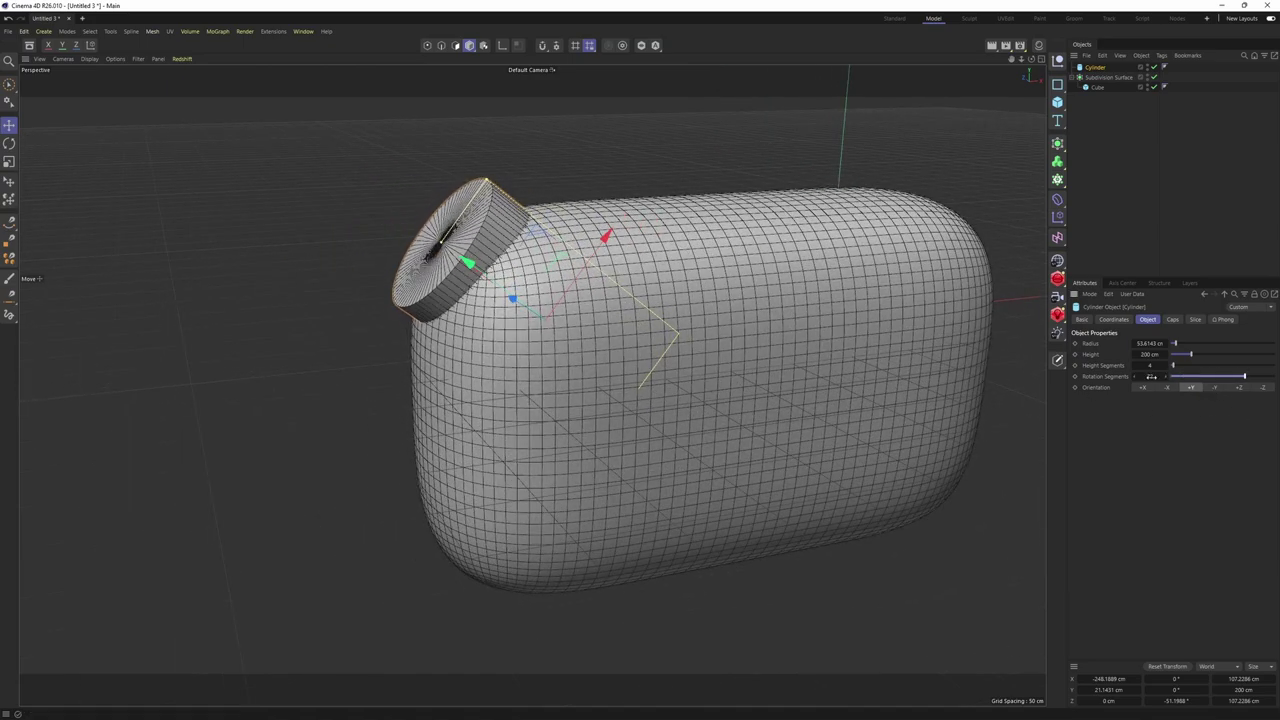
{"action": "key", "text": "Return"}
{"action": "middle_click", "coordinate": [706, 344]}
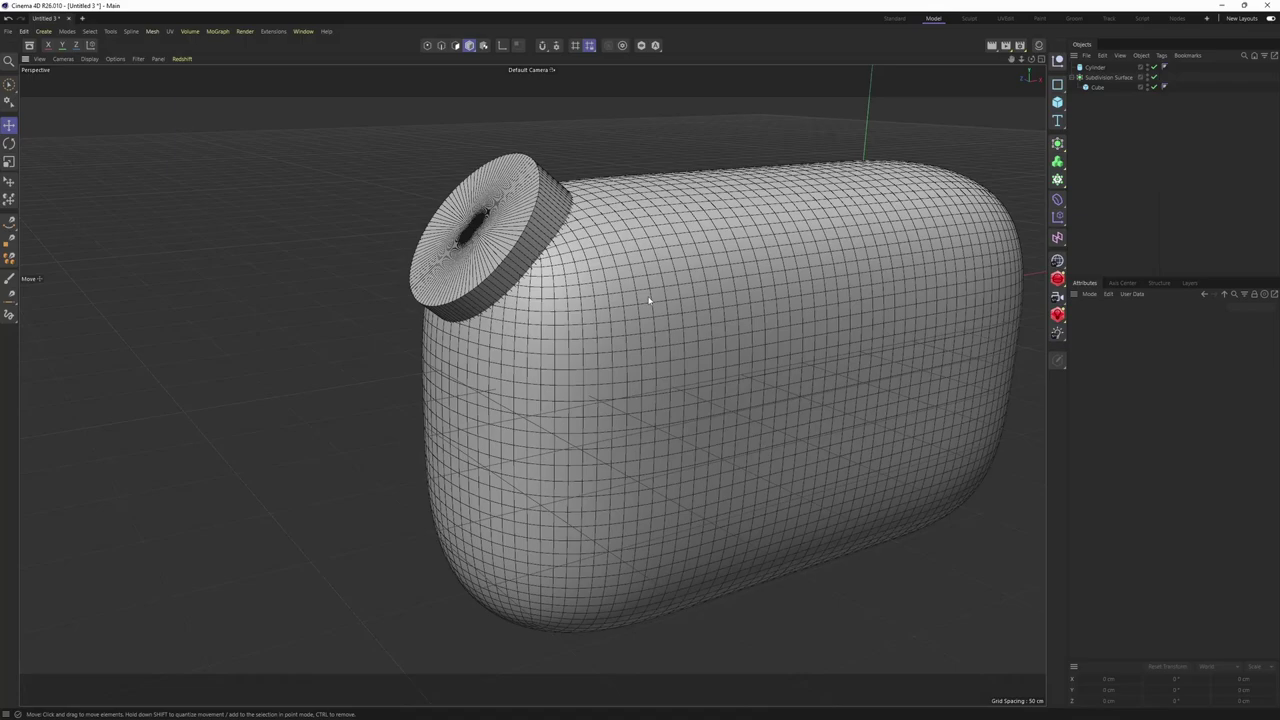
Reduce the cube's depth in Z to about 123 cm so the cylinder cuts across the body's corner
{"action": "middle_click", "coordinate": [649, 301]}
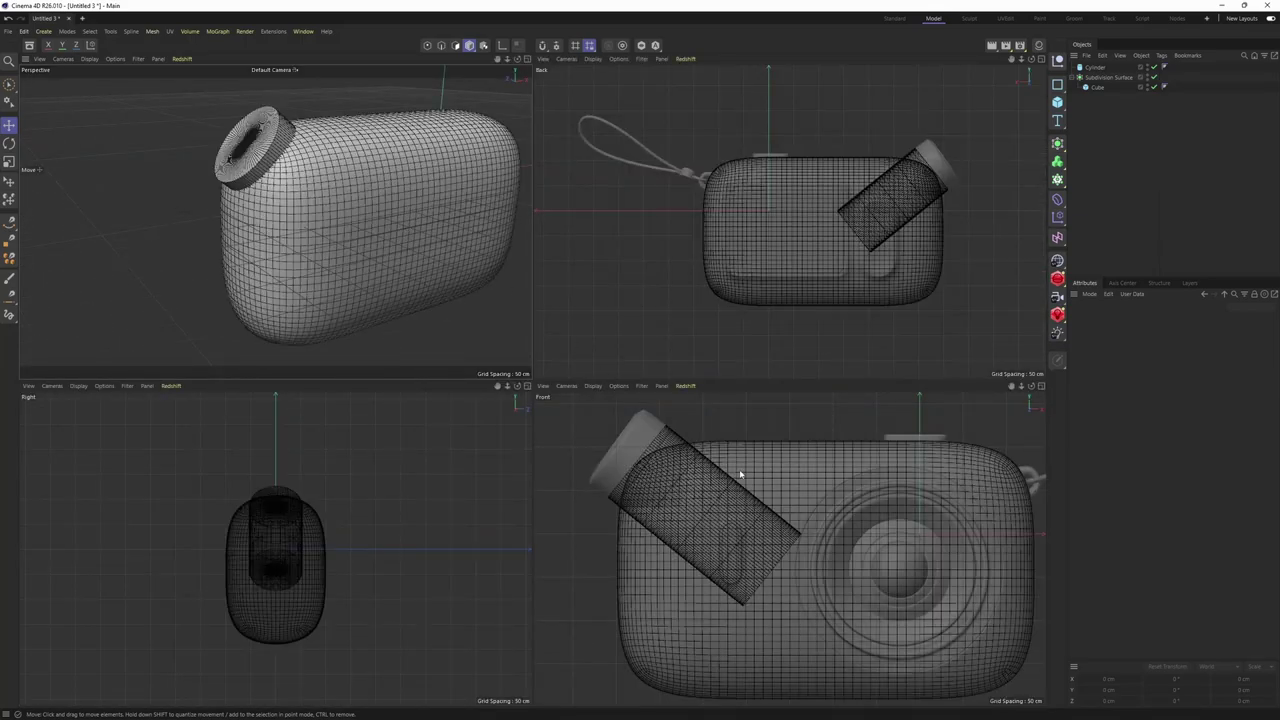
{"action": "key", "text": "F4"}
{"action": "key", "text": "F1"}
{"action": "left_click", "coordinate": [1090, 88]}
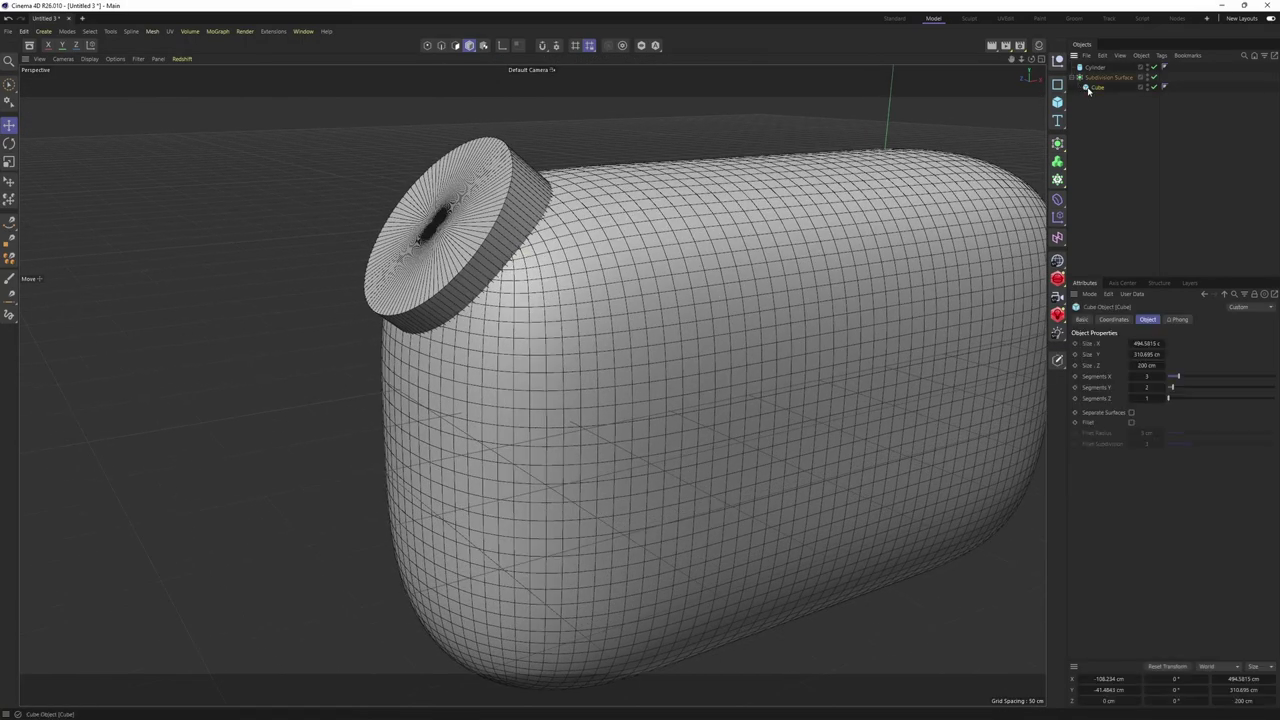
{"action": "left_click_drag", "start_coordinate": [728, 252], "coordinate": [778, 386], "text": "alt"}
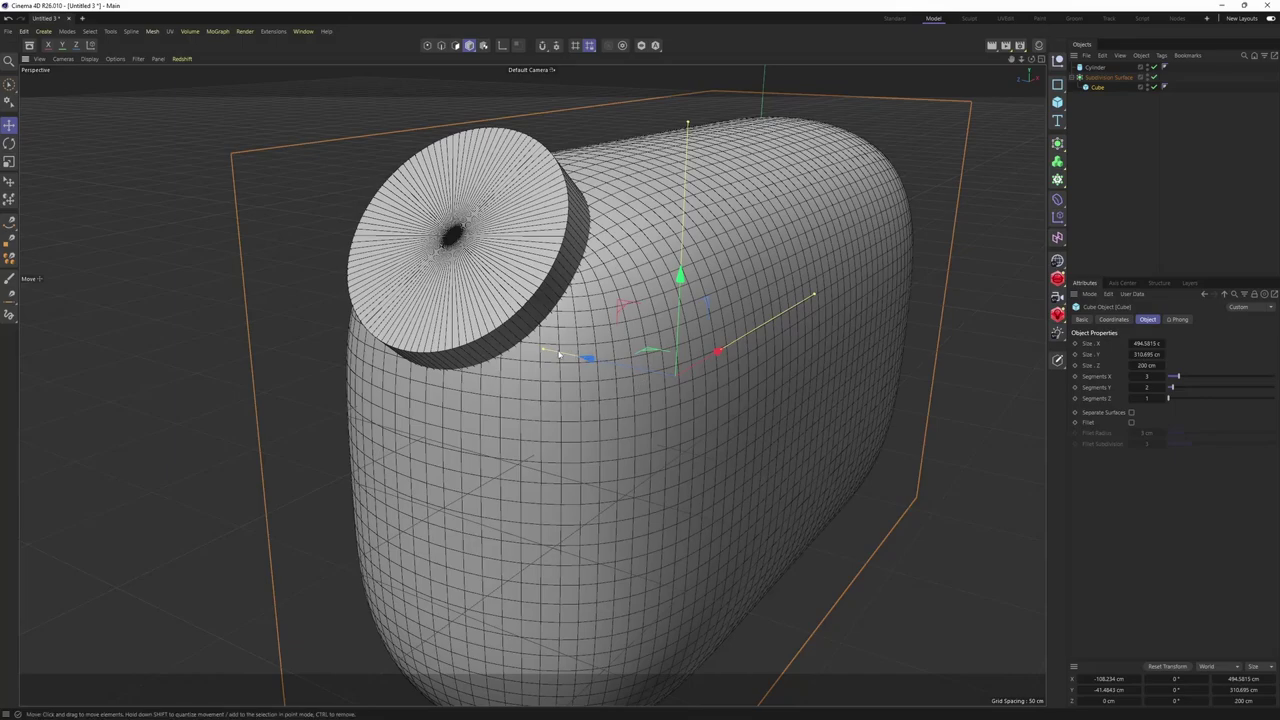
{"action": "left_click_drag", "start_coordinate": [542, 352], "coordinate": [577, 360]}
{"action": "left_click_drag", "start_coordinate": [680, 336], "coordinate": [628, 296], "text": "alt"}
{"action": "middle_click_drag", "start_coordinate": [628, 296], "coordinate": [538, 272], "text": "alt"}
{"action": "scroll", "coordinate": [538, 272], "scroll_direction": "up", "scroll_amount": 3}
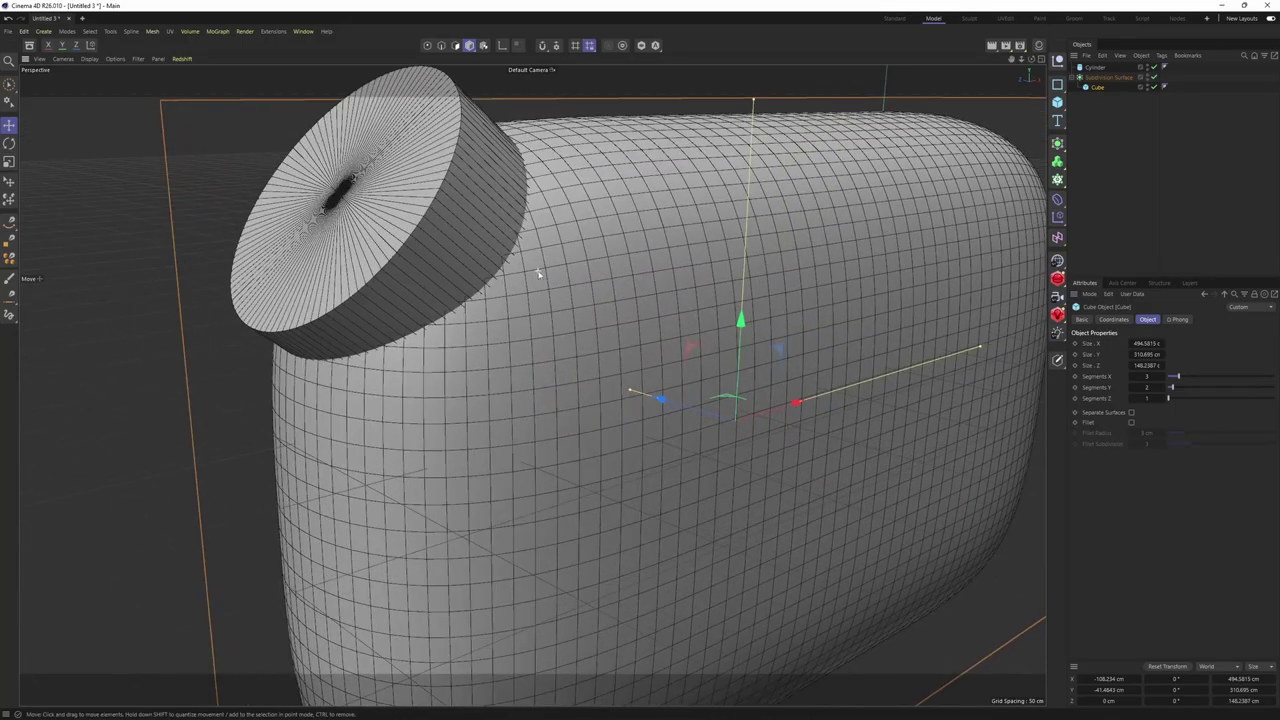
{"action": "left_click_drag", "start_coordinate": [640, 394], "coordinate": [647, 396]}
{"action": "left_click_drag", "start_coordinate": [620, 346], "coordinate": [548, 204], "text": "alt"}
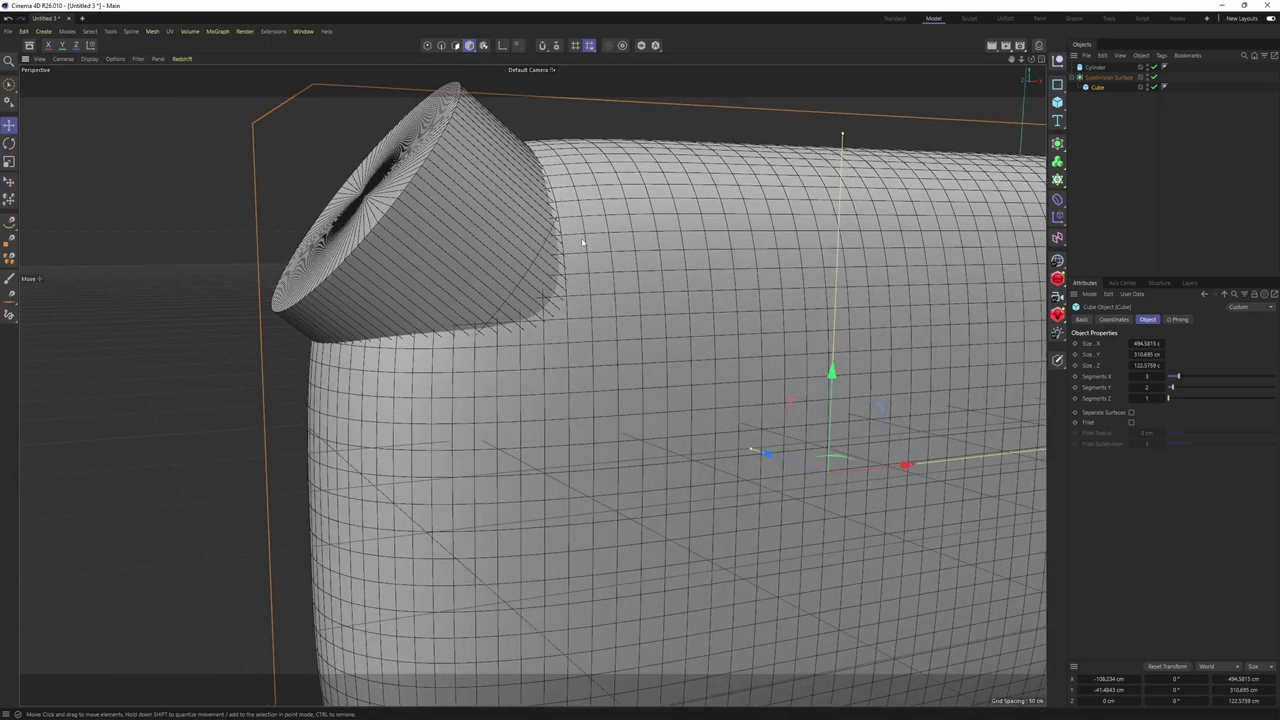
{"action": "left_click_drag", "start_coordinate": [582, 309], "coordinate": [674, 336], "text": "alt"}
Put the cylinder and Subdivision Surface under a Boole, ordered so the cylinder is subtracted from the camera body
{"action": "middle_click", "coordinate": [783, 397]}
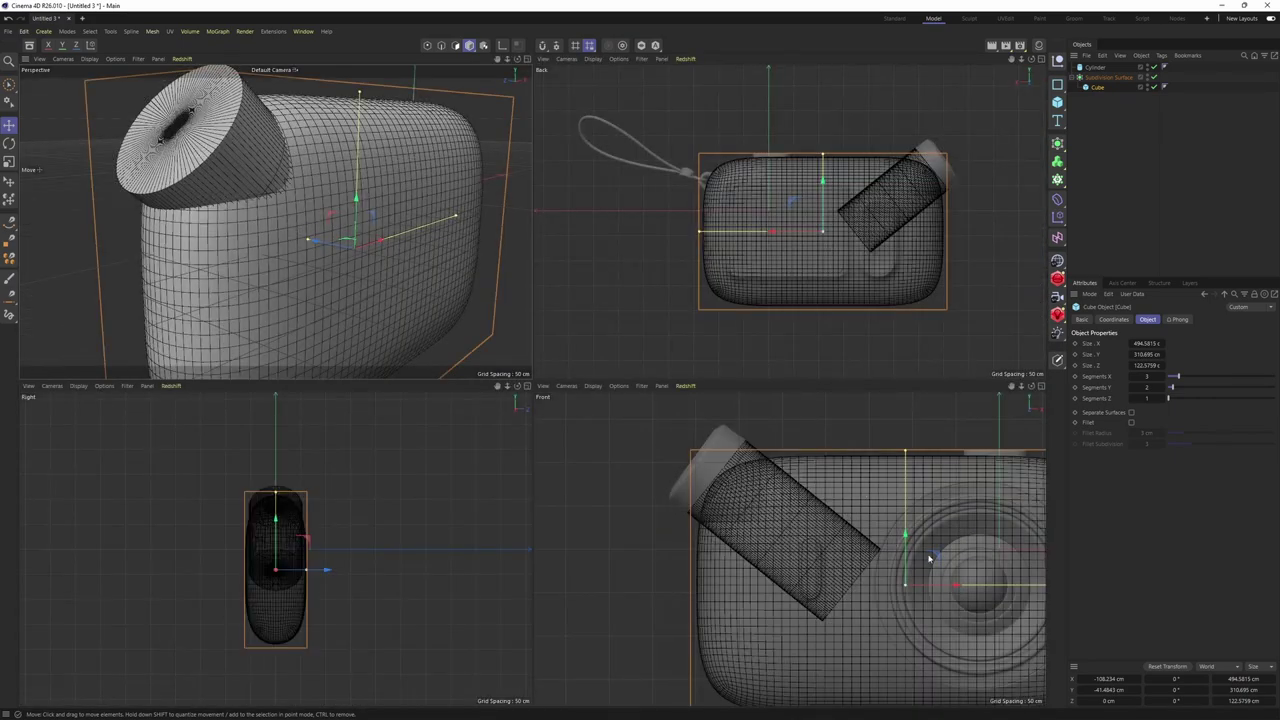
{"action": "middle_click", "coordinate": [533, 279]}
{"action": "left_click_drag", "start_coordinate": [534, 280], "coordinate": [610, 300], "text": "alt"}
{"action": "left_click", "coordinate": [1160, 180]}
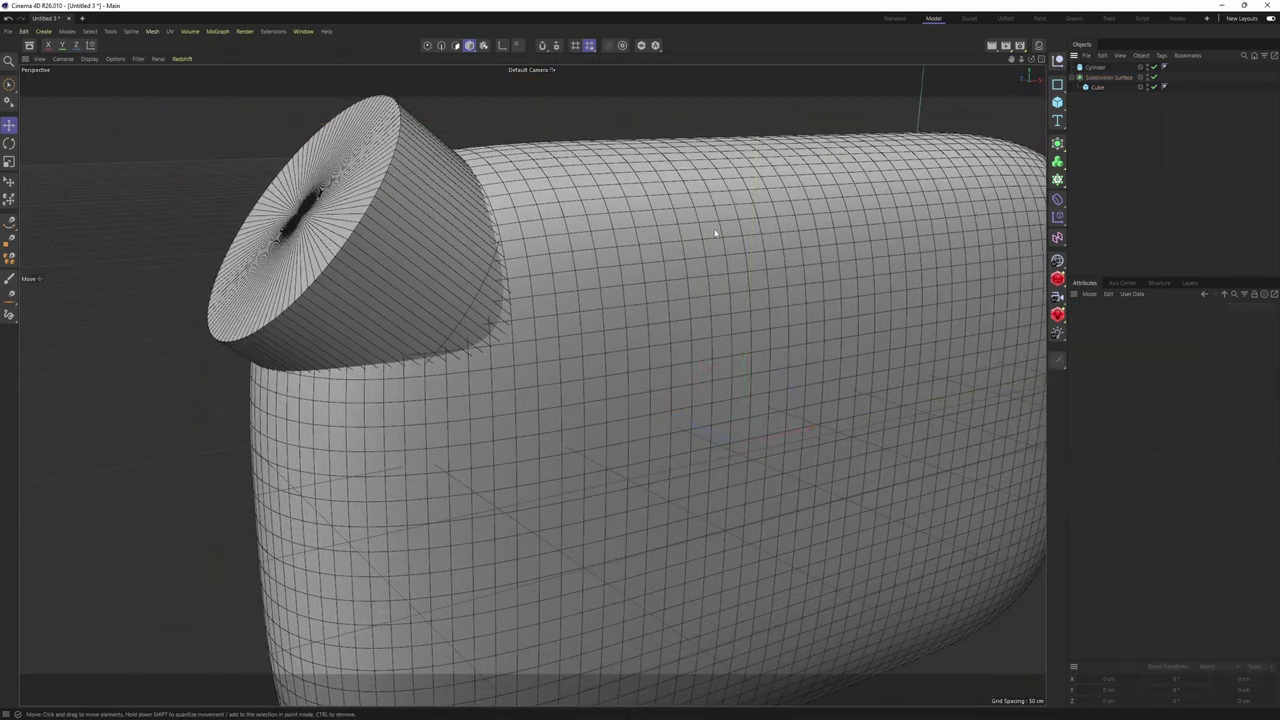
{"action": "left_click", "coordinate": [1058, 144]}
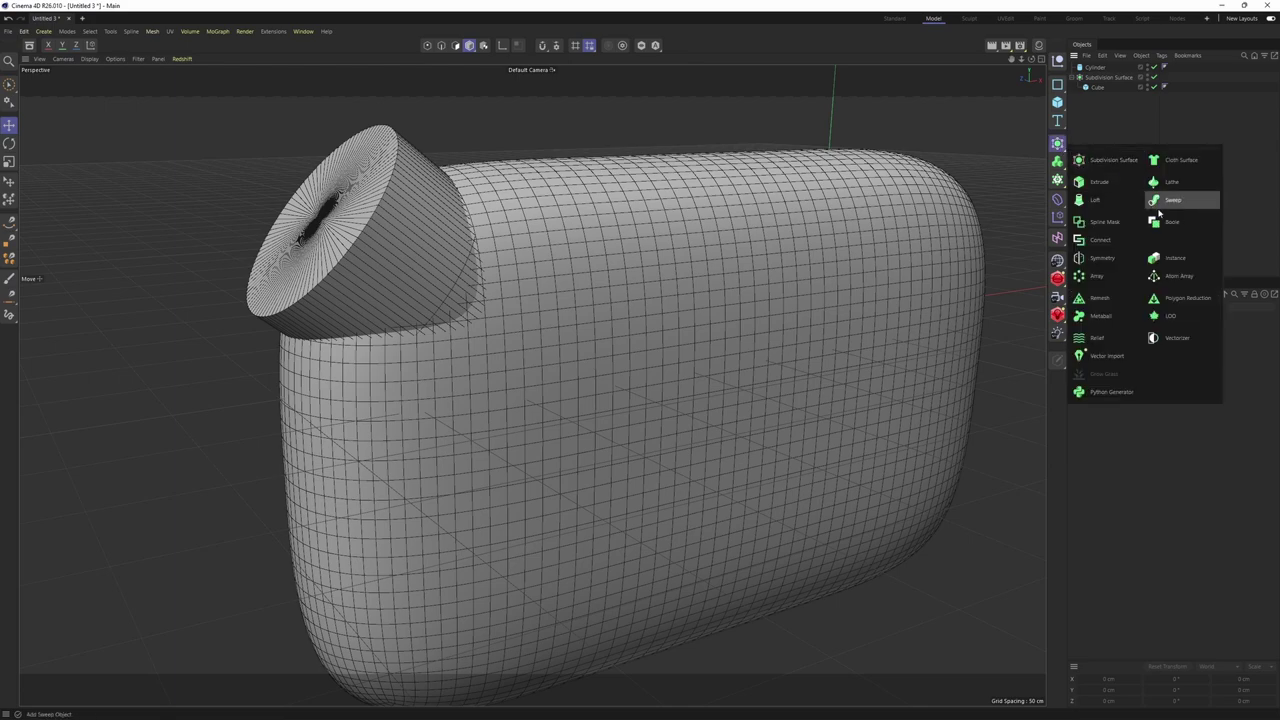
{"action": "left_click", "coordinate": [1168, 219]}
{"action": "left_click_drag", "start_coordinate": [1088, 78], "coordinate": [1092, 68]}
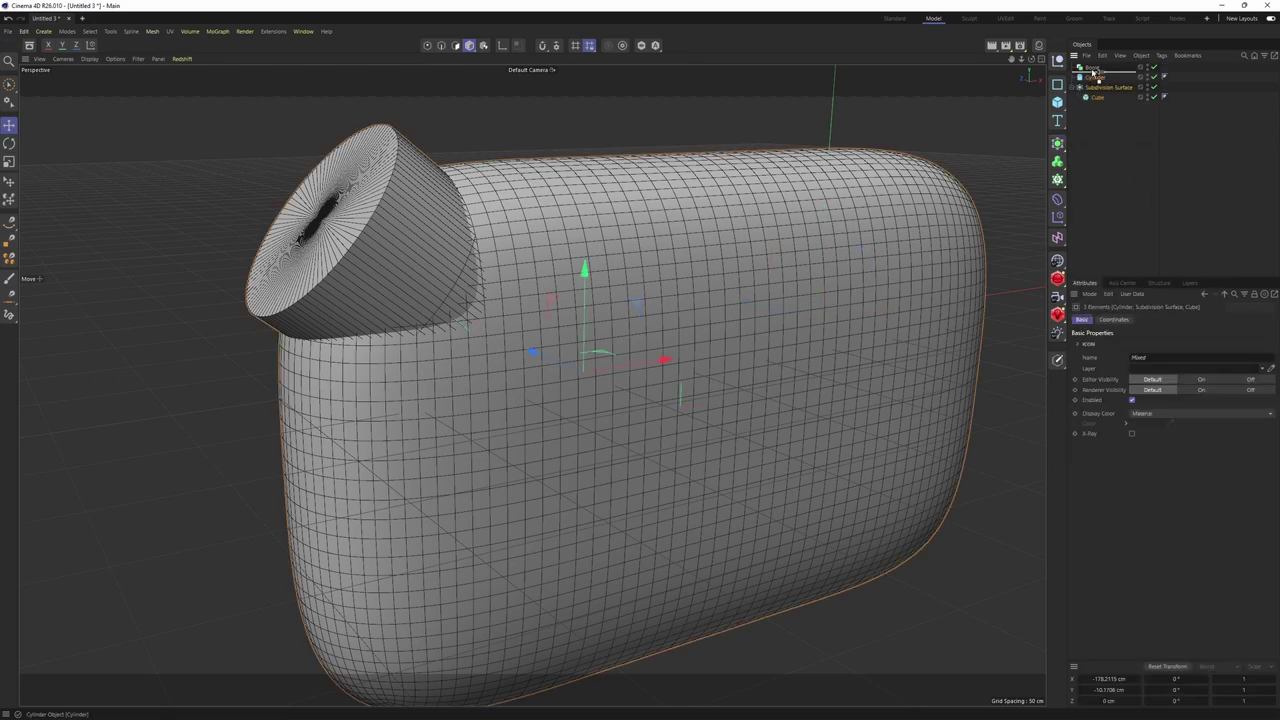
{"action": "left_click", "coordinate": [1100, 67]}
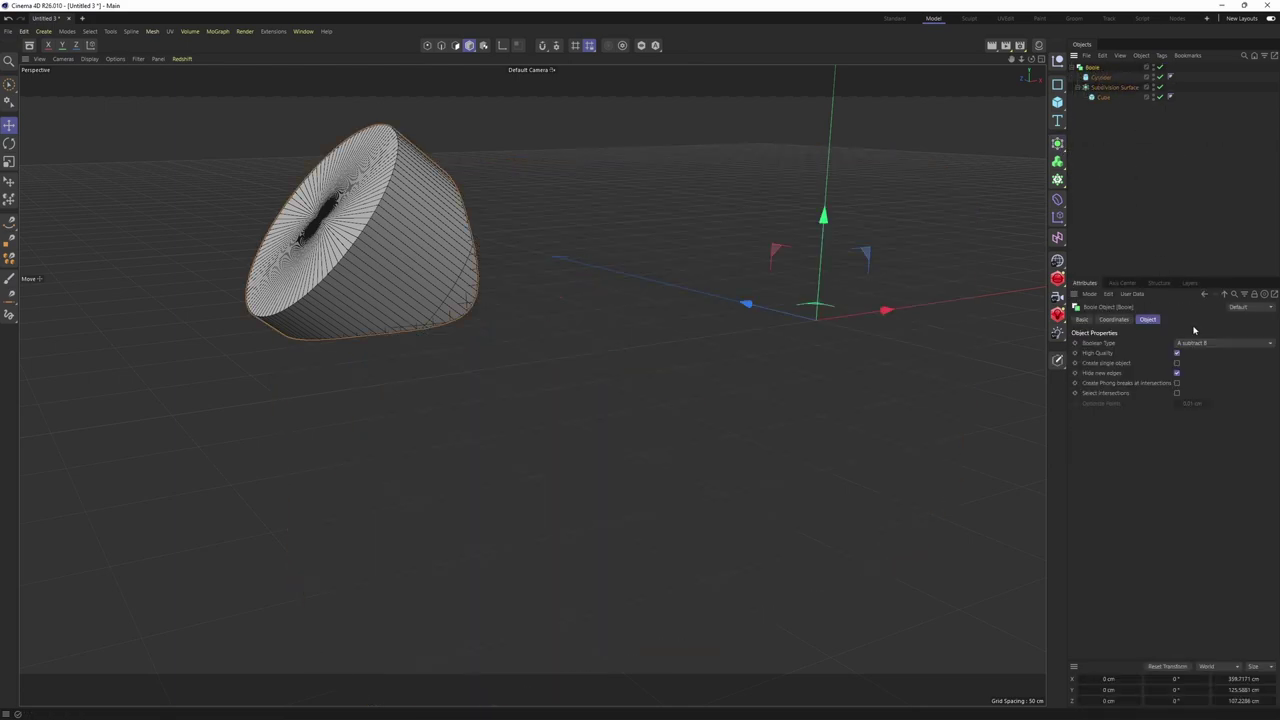
{"action": "left_click", "coordinate": [1129, 156]}
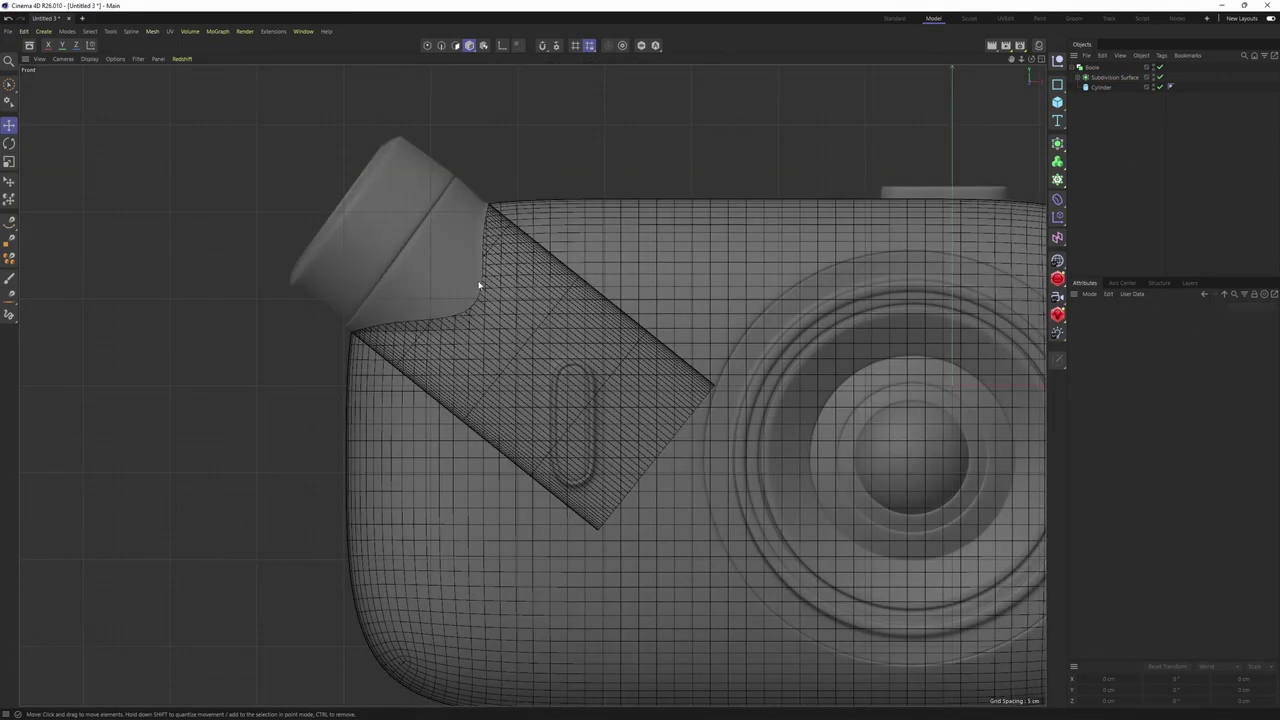
Compare the cutout's edge with the viewfinder reference in the Front view by hiding and showing the Boole
{"action": "scroll", "coordinate": [478, 286], "scroll_direction": "up", "scroll_amount": 8}
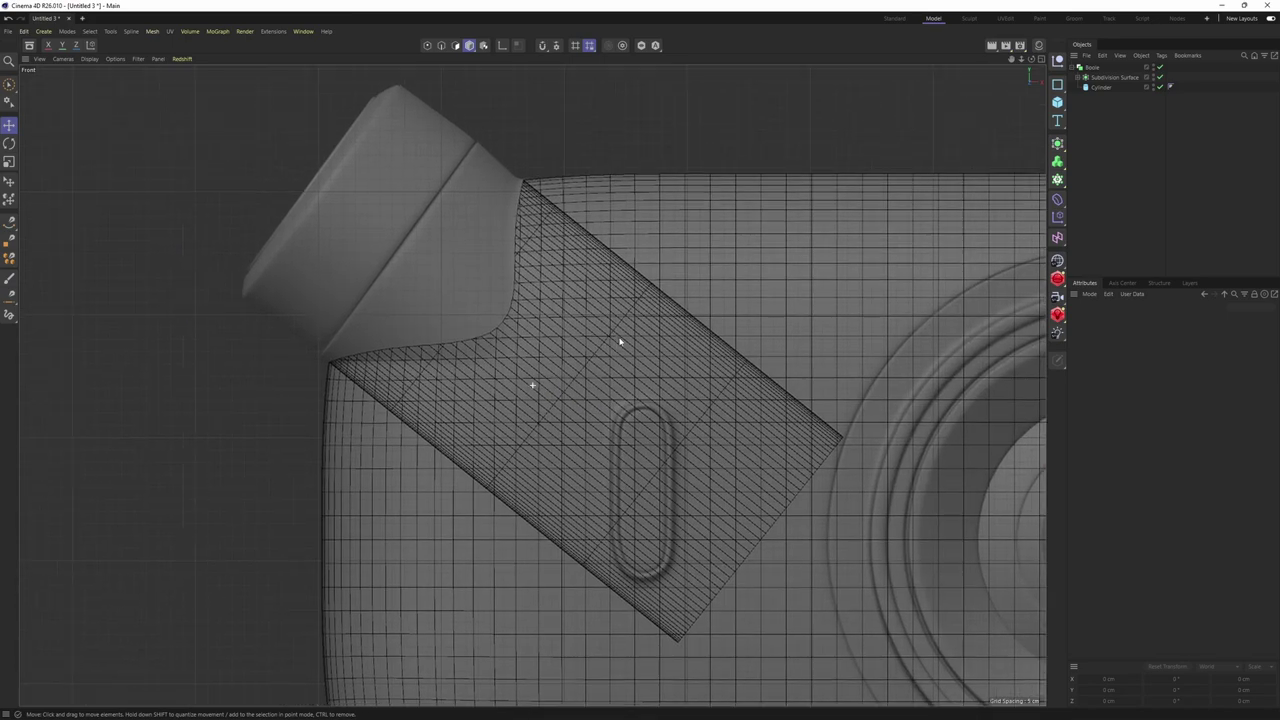
{"action": "left_click", "coordinate": [1157, 67]}
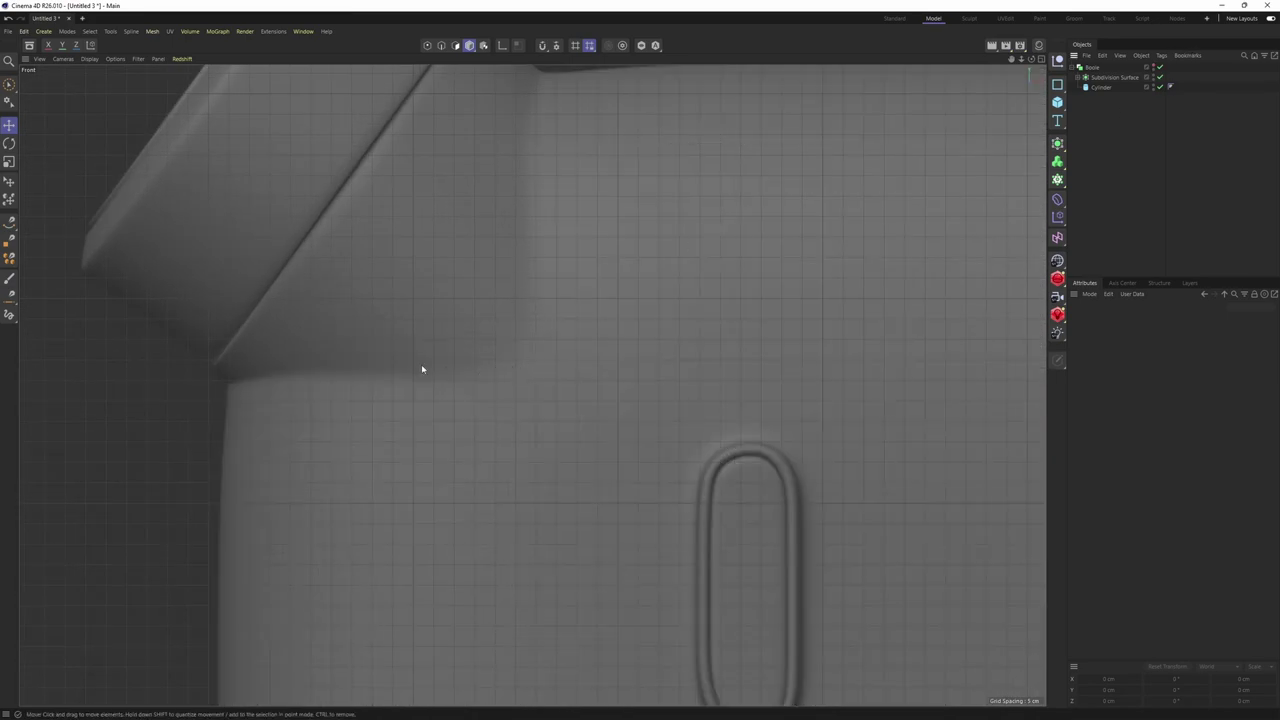
{"action": "left_click", "coordinate": [1154, 68]}
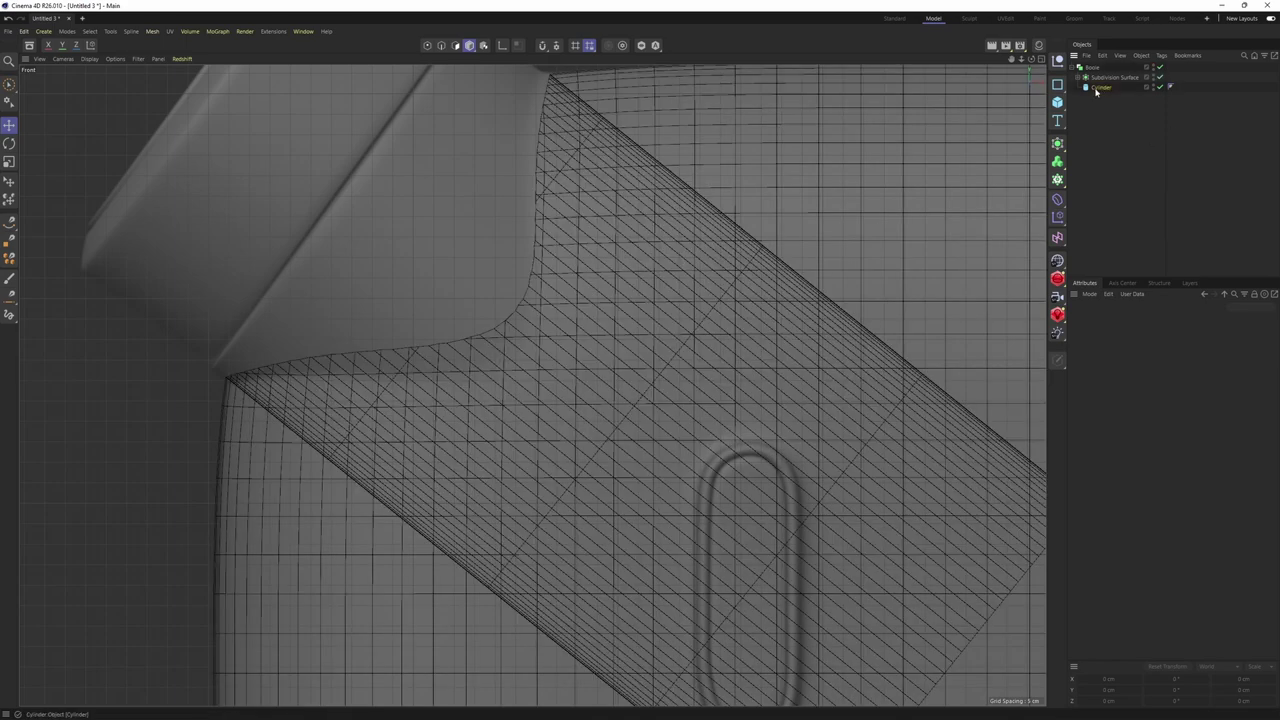
{"action": "left_click", "coordinate": [1099, 87]}
{"action": "middle_click_drag", "start_coordinate": [662, 288], "coordinate": [664, 303], "text": "alt"}
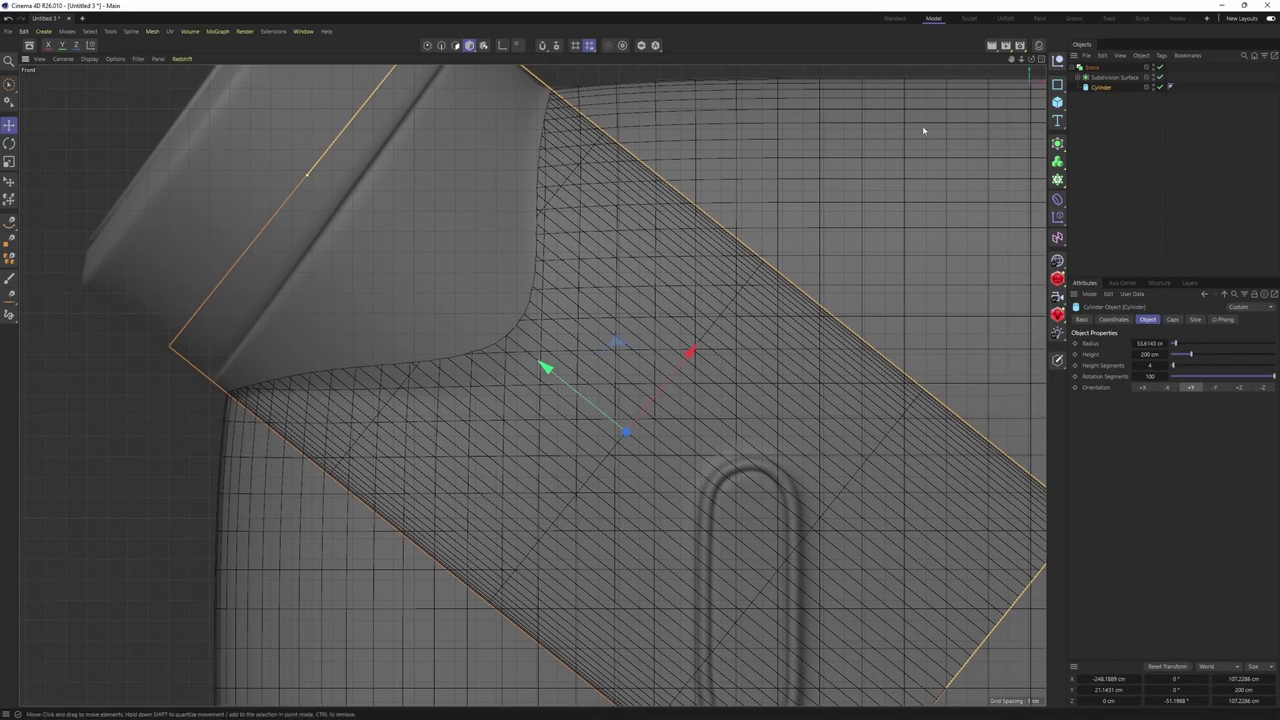
Fine-tune the cube's depth to about 121 cm so the Boole cutout follows the reference edge in the Front view
{"action": "left_click", "coordinate": [1078, 78]}
{"action": "left_click", "coordinate": [1103, 87]}
{"action": "middle_click", "coordinate": [403, 300]}
{"action": "middle_click", "coordinate": [403, 300]}
{"action": "left_click_drag", "start_coordinate": [643, 381], "coordinate": [655, 390], "text": "alt"}
{"action": "scroll", "coordinate": [655, 390], "scroll_direction": "up", "scroll_amount": 4}
{"action": "middle_click", "coordinate": [596, 396]}
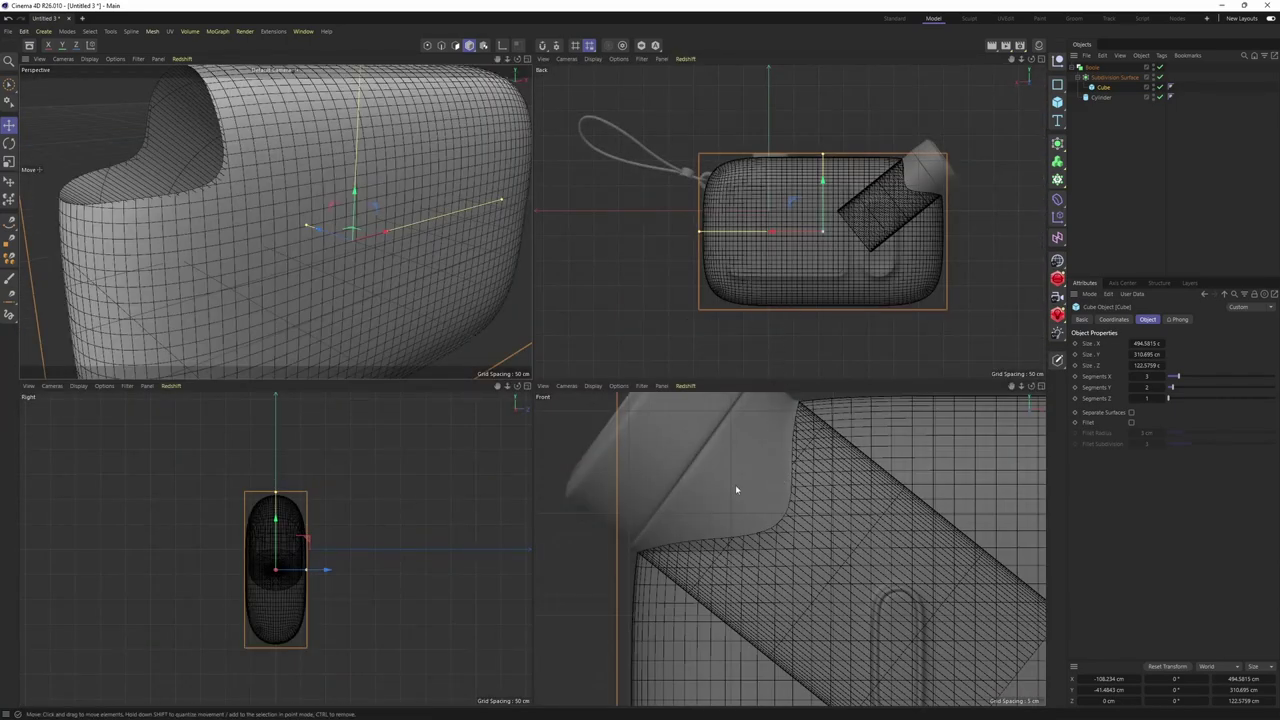
{"action": "scroll", "coordinate": [777, 531], "scroll_direction": "up", "scroll_amount": 2}
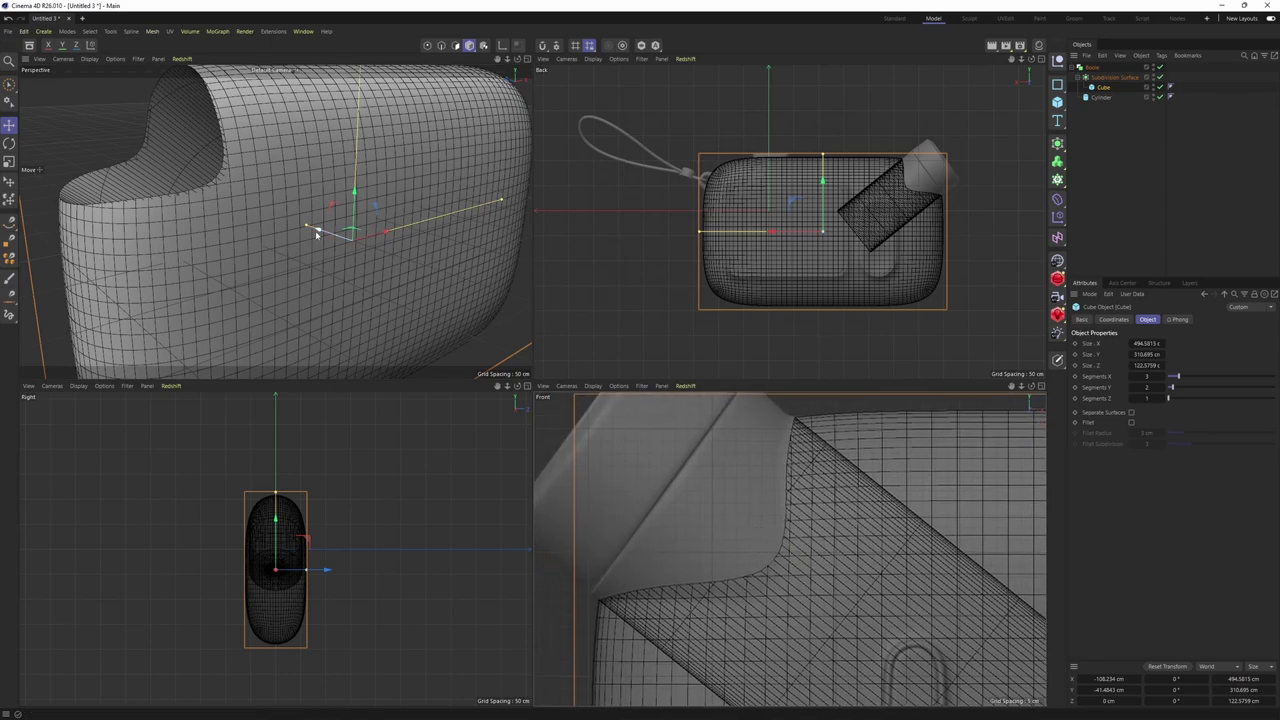
{"action": "left_click_drag", "start_coordinate": [307, 229], "coordinate": [308, 230]}
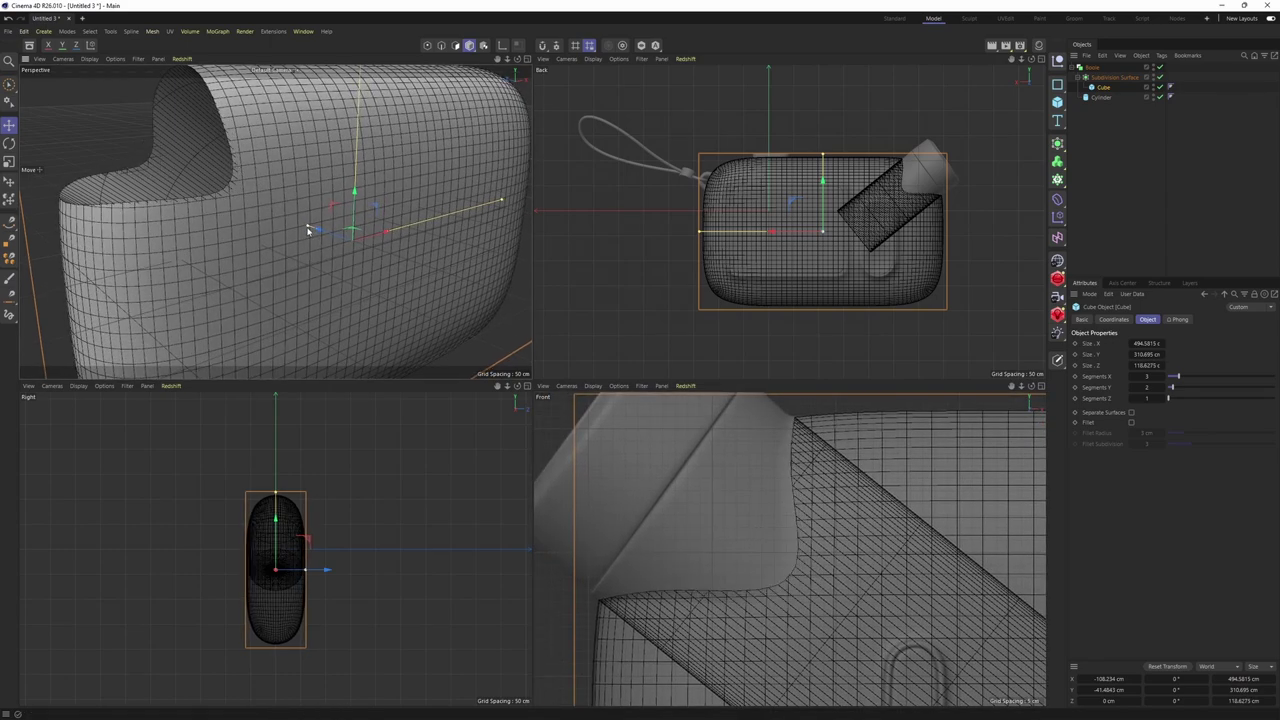
{"action": "left_click_drag", "start_coordinate": [307, 230], "coordinate": [306, 224]}
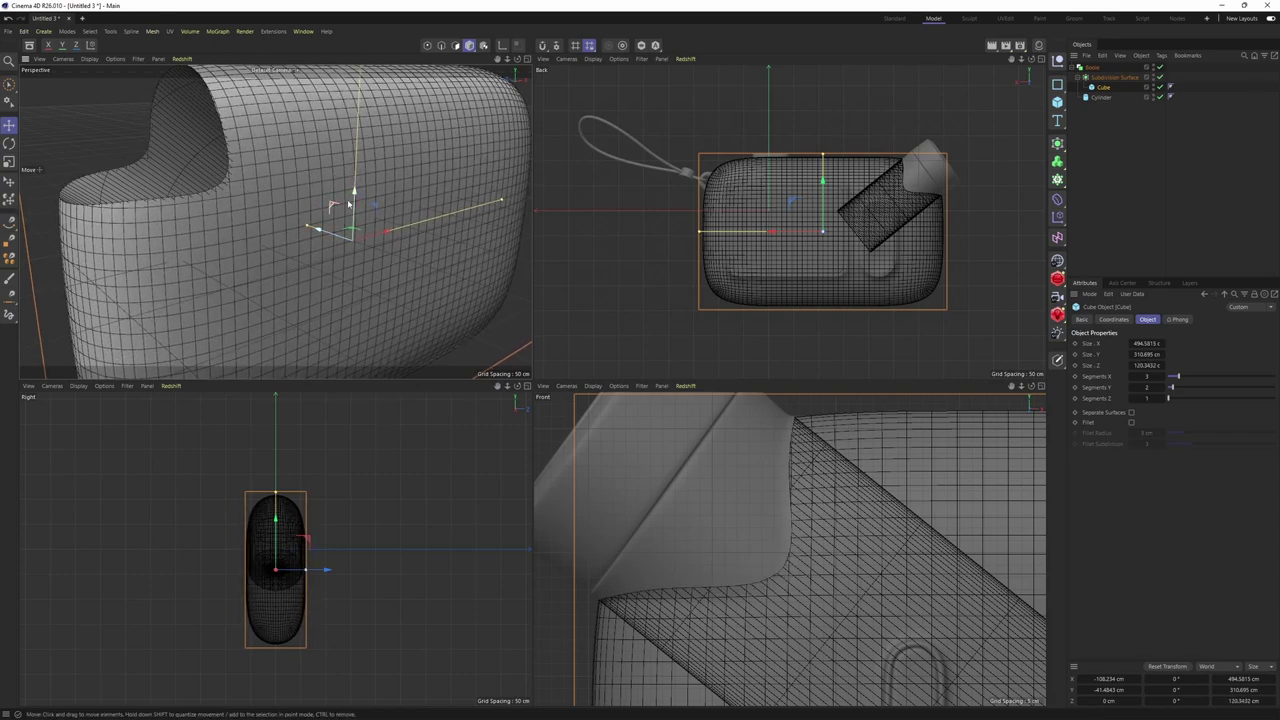
Nudge the cutting cylinder slightly so its cutout lines up with the viewfinder reference in the Front view
{"action": "left_click", "coordinate": [1101, 97]}
{"action": "left_click_drag", "start_coordinate": [237, 158], "coordinate": [235, 157]}
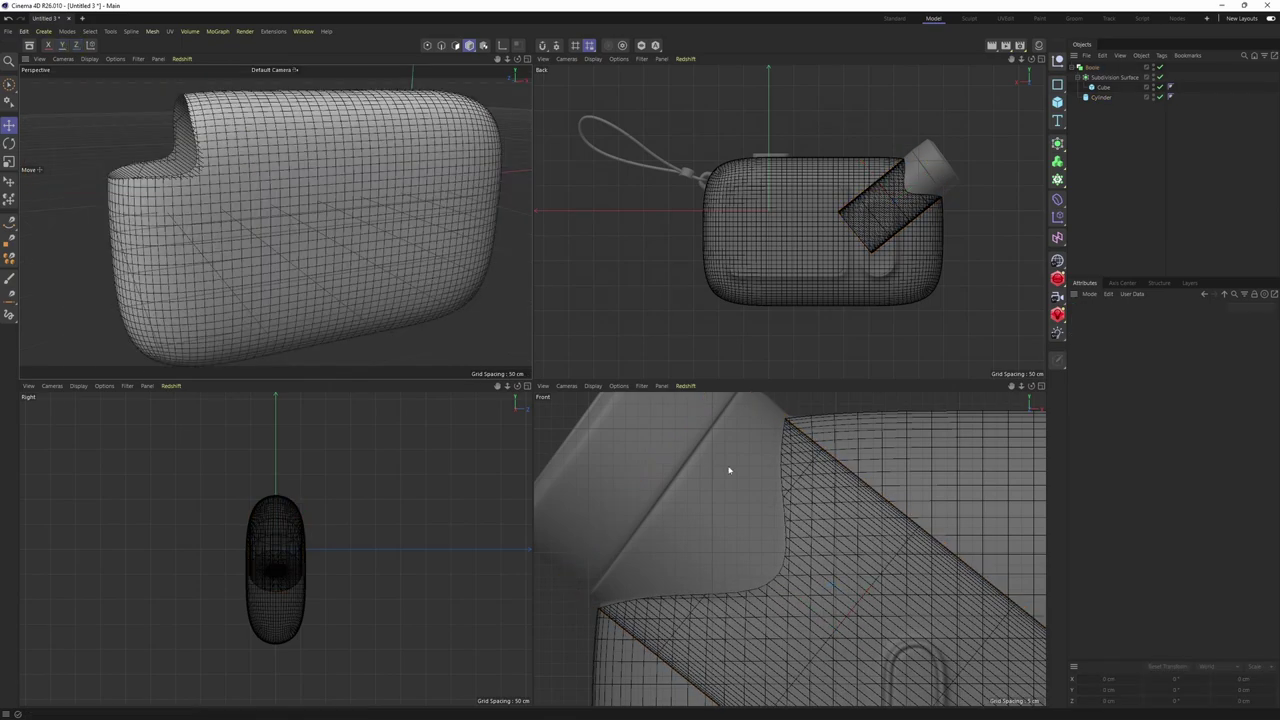
{"action": "middle_click", "coordinate": [731, 466]}
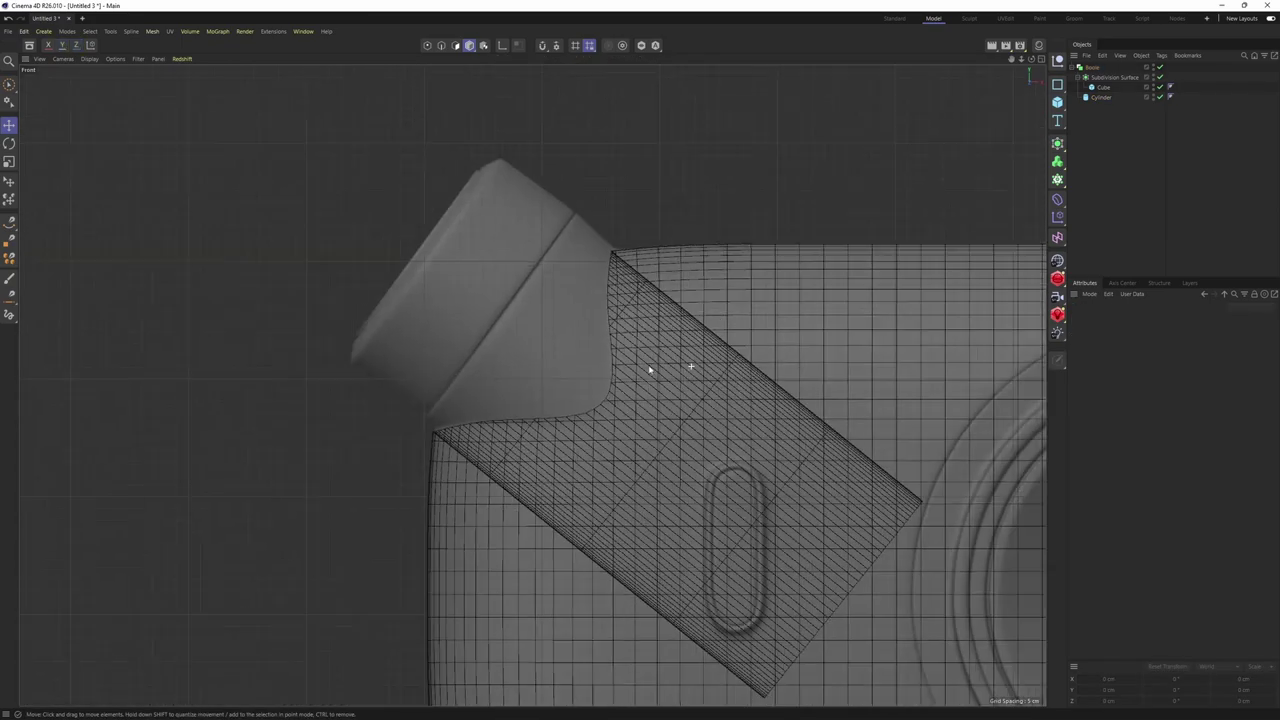
{"action": "scroll", "coordinate": [649, 370], "scroll_direction": "down", "scroll_amount": 5}
{"action": "scroll", "coordinate": [549, 343], "scroll_direction": "up", "scroll_amount": 2}
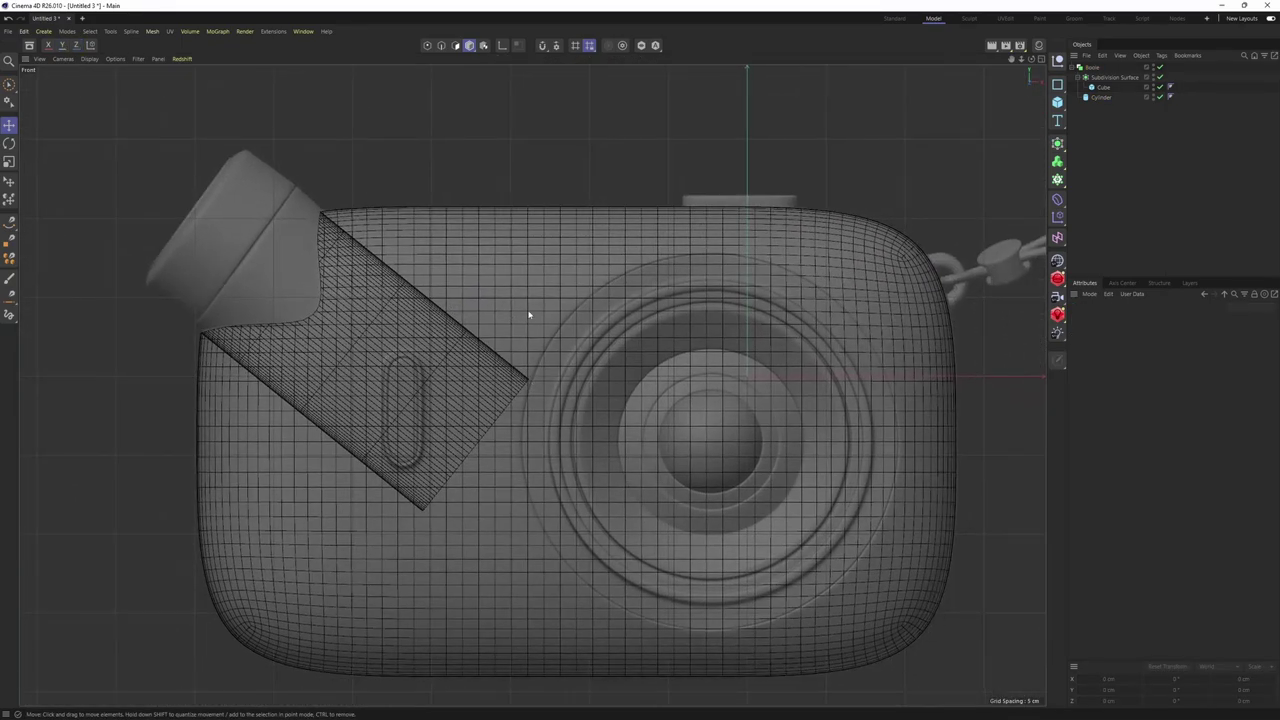
Add a cylinder oriented along +Z, centre it on the lens reference, and enlarge its radius to about 122 cm
{"action": "middle_click_drag", "start_coordinate": [723, 308], "coordinate": [642, 250], "text": "alt"}
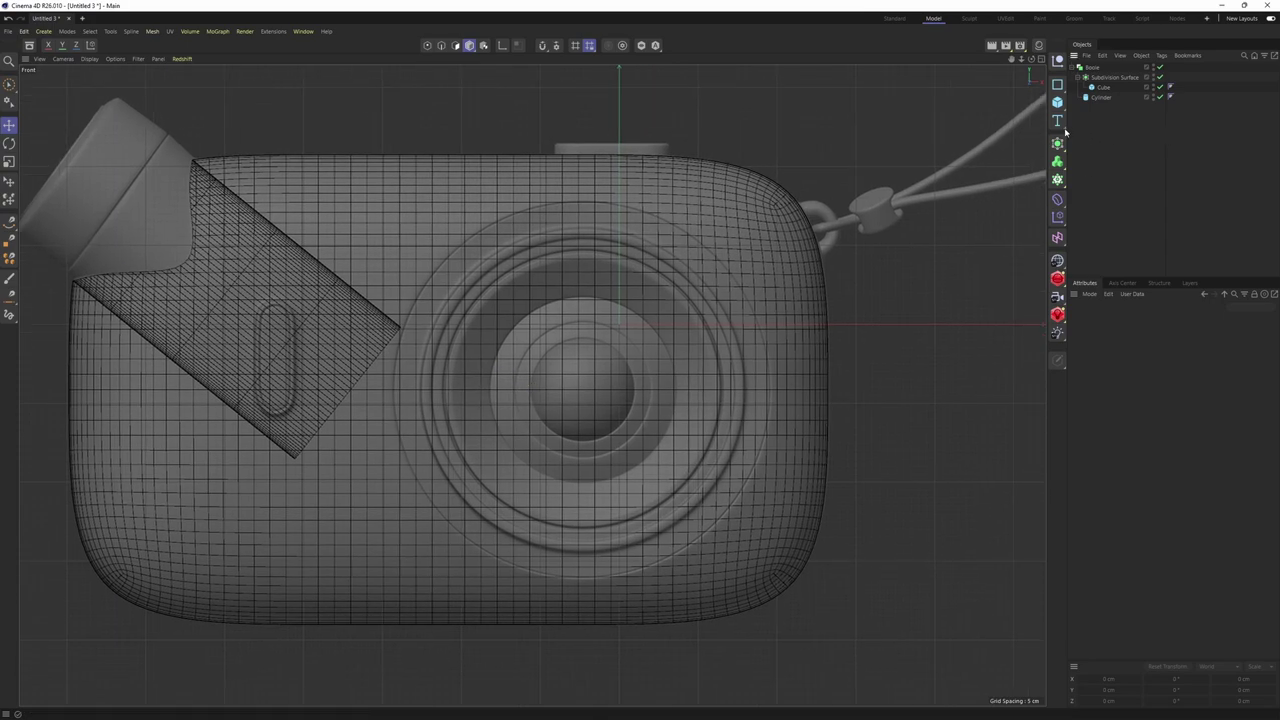
{"action": "left_click", "coordinate": [1055, 109]}
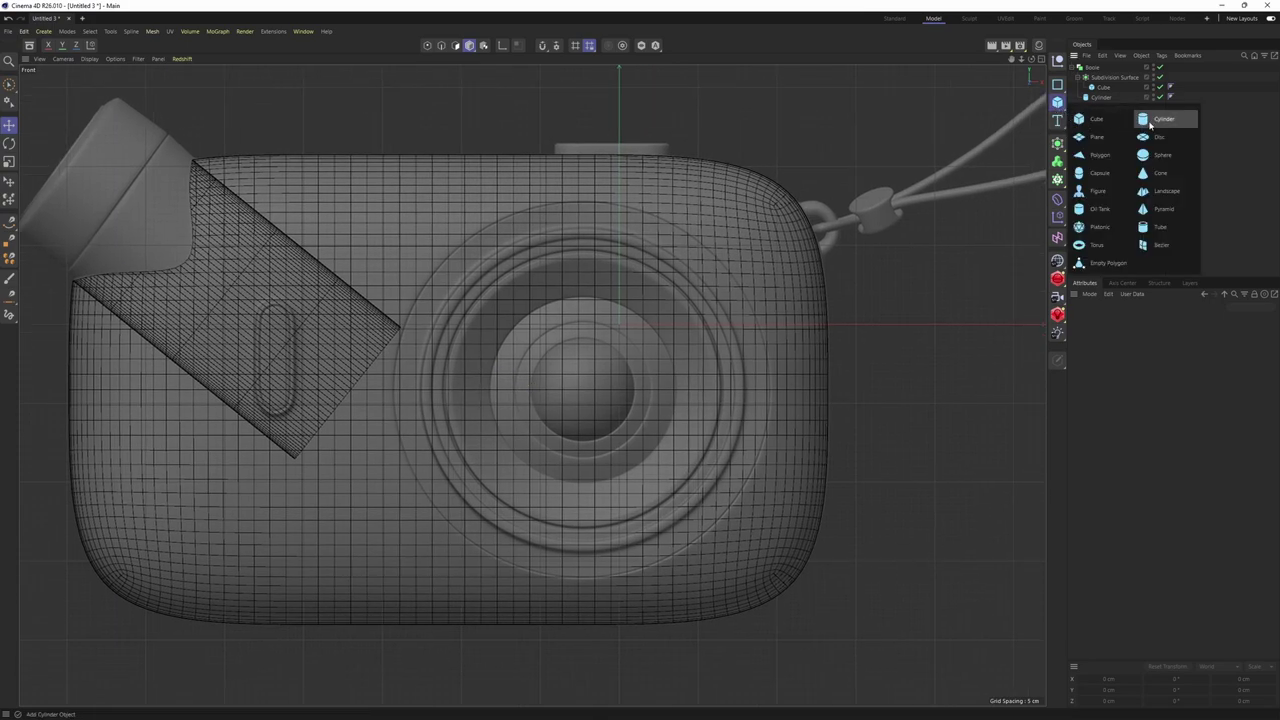
{"action": "left_click", "coordinate": [1150, 121]}
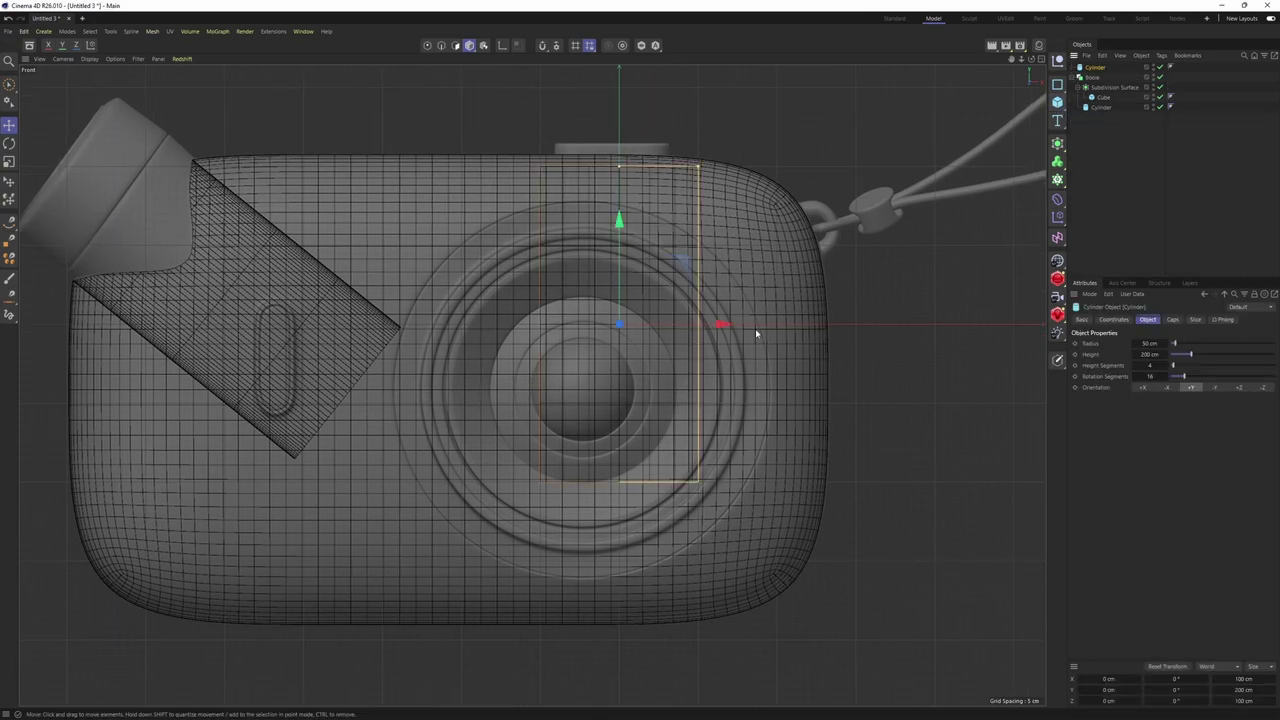
{"action": "left_click", "coordinate": [1240, 388]}
{"action": "left_click_drag", "start_coordinate": [702, 330], "coordinate": [768, 388]}
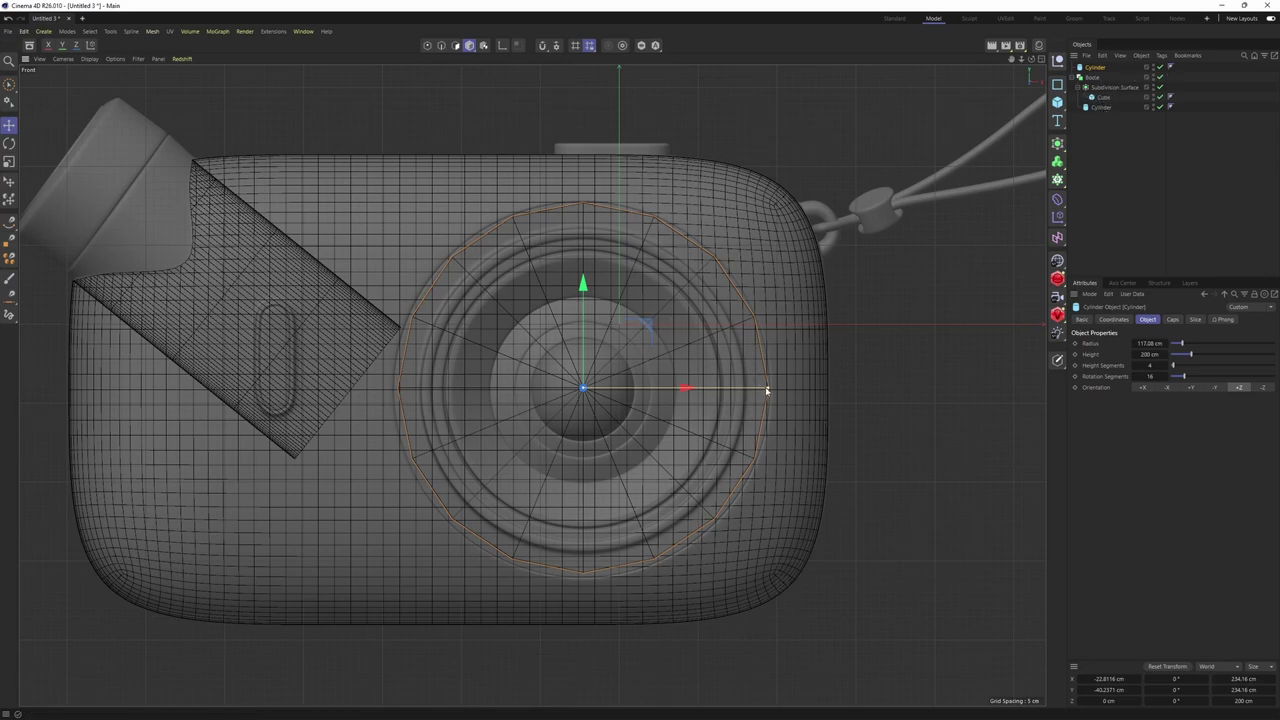
{"action": "left_click_drag", "start_coordinate": [768, 388], "coordinate": [777, 391]}
Move the lens cylinder forward out of the body and shorten its height to about 111 cm
{"action": "middle_click", "coordinate": [731, 363]}
{"action": "middle_click", "coordinate": [449, 231]}
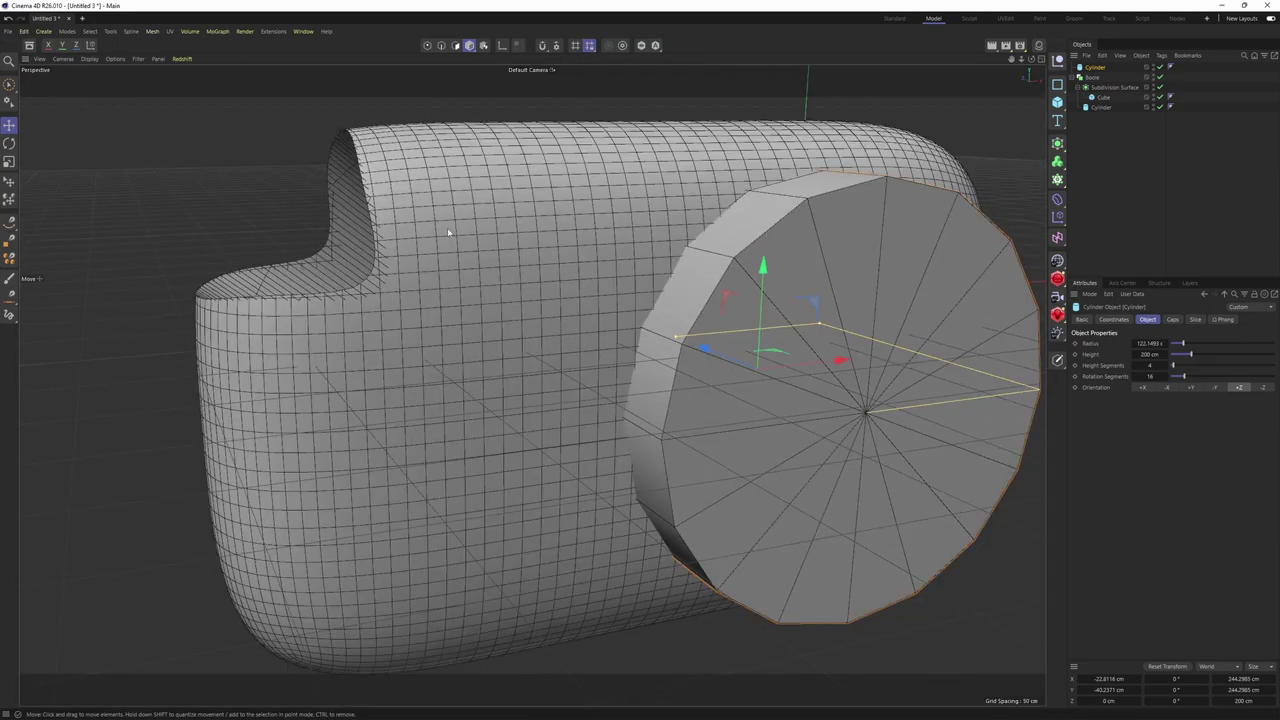
{"action": "left_click_drag", "start_coordinate": [449, 231], "coordinate": [560, 240], "text": "alt"}
{"action": "left_click_drag", "start_coordinate": [505, 277], "coordinate": [998, 326]}
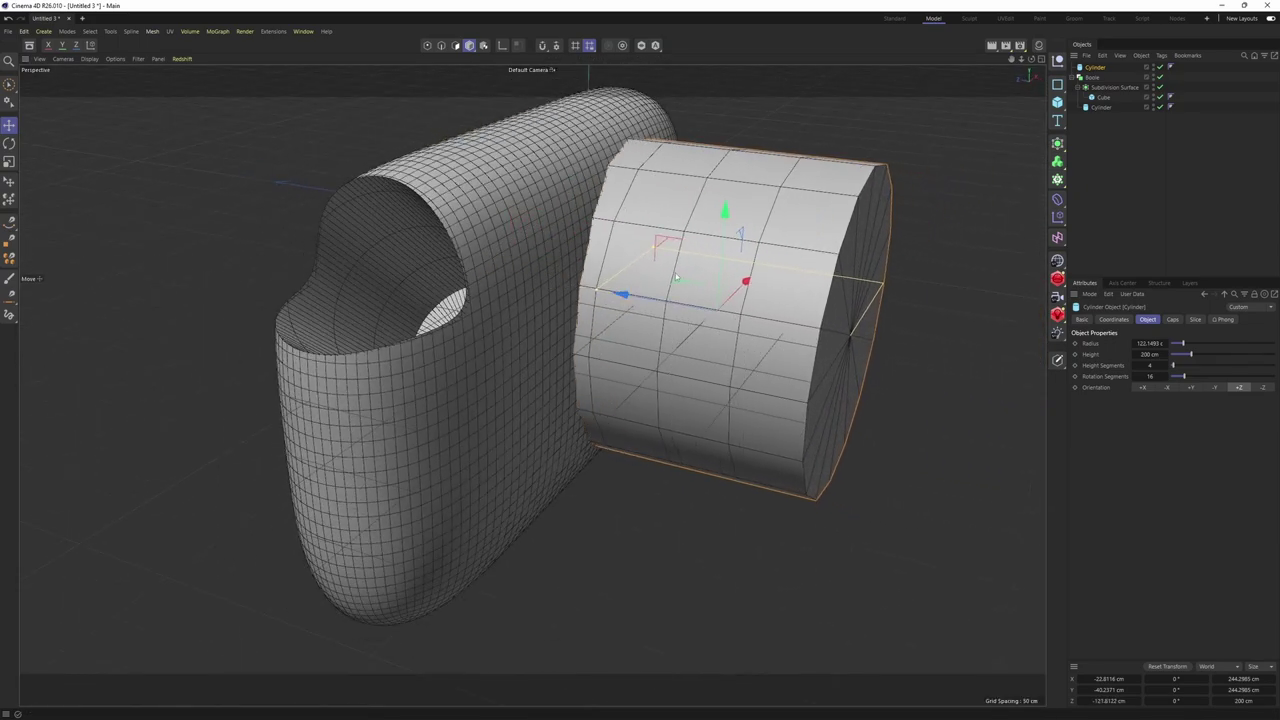
{"action": "mouse_move", "coordinate": [595, 292]}
{"action": "left_mouse_down"}
{"action": "mouse_move", "coordinate": [650, 300]}
{"action": "mouse_move", "coordinate": [594, 289]}
{"action": "left_mouse_up"}
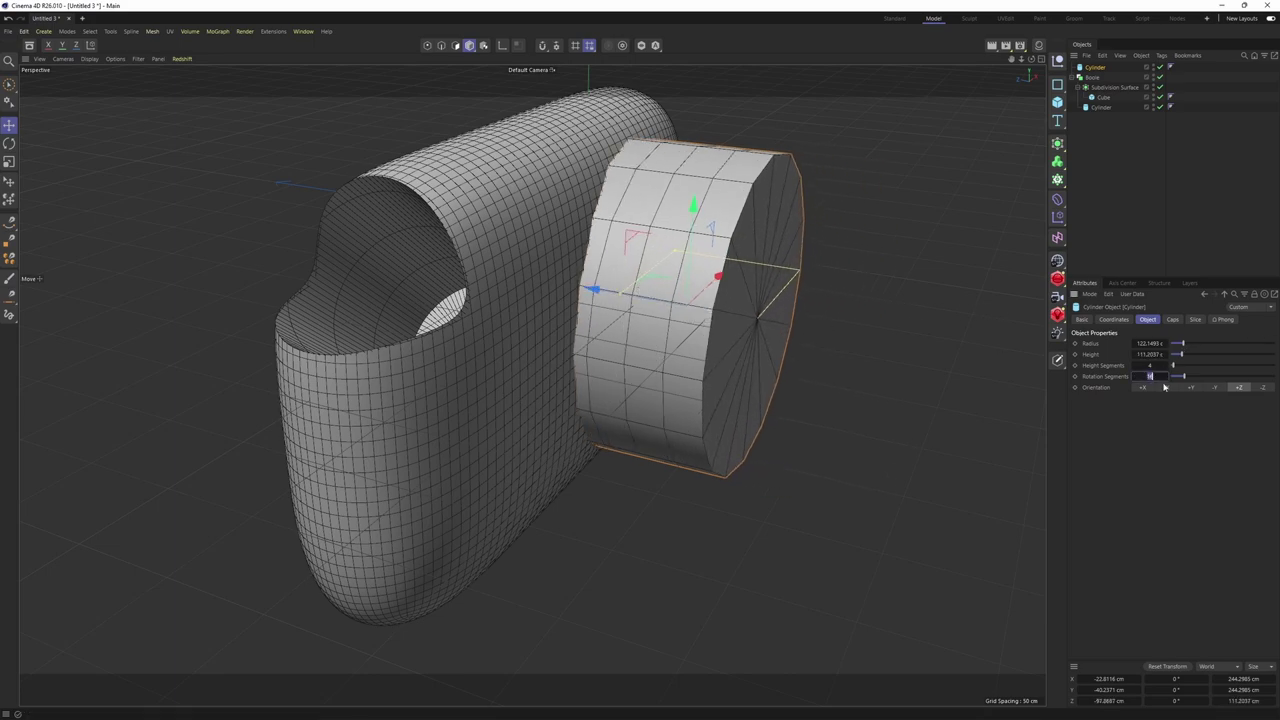
Set the lens cylinder's rotation segments to 200
{"action": "type", "text": "100"}
{"action": "key", "text": "Return"}
{"action": "type", "text": "20"}
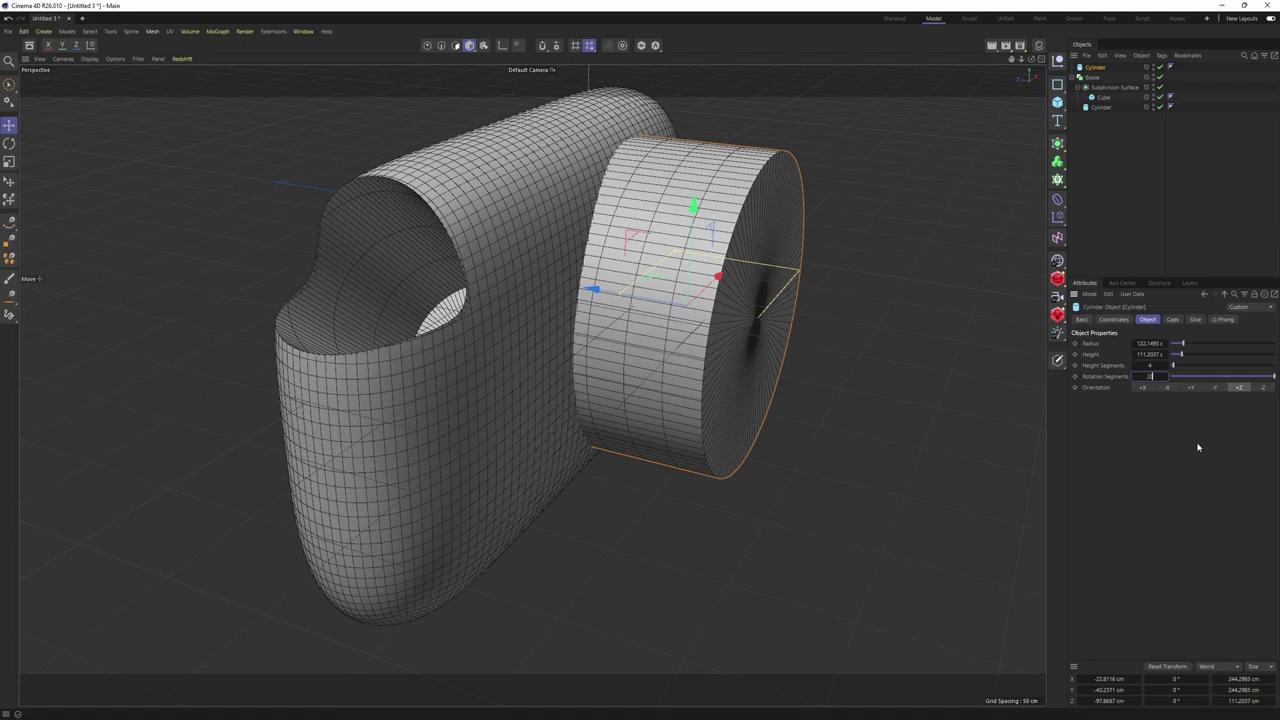
{"action": "type", "text": "0"}
{"action": "key", "text": "Return"}
Place the lens cylinder inside the Boole below the viewfinder cylinder
{"action": "left_click_drag", "start_coordinate": [698, 235], "coordinate": [545, 372], "text": "alt"}
{"action": "scroll", "coordinate": [625, 308], "scroll_direction": "up", "scroll_amount": 3}
{"action": "left_click", "coordinate": [1116, 142]}
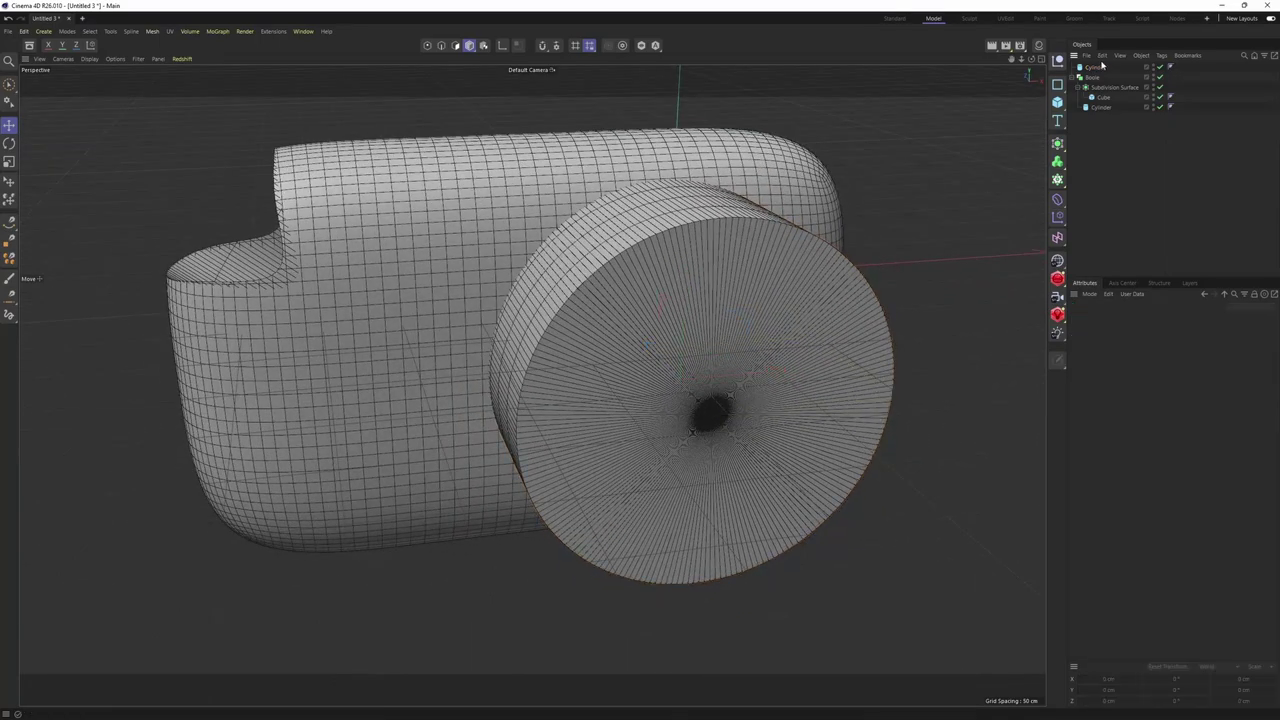
{"action": "left_click_drag", "start_coordinate": [1091, 69], "coordinate": [1108, 113]}
{"action": "left_click", "coordinate": [1101, 98], "text": "shift"}
Group both cylinders into a null inside the Boole so they are subtracted together, and rename the null as sub
{"action": "middle_click_drag", "start_coordinate": [846, 215], "coordinate": [823, 230], "text": "alt"}
{"action": "middle_click_drag", "start_coordinate": [588, 303], "coordinate": [701, 283], "text": "alt"}
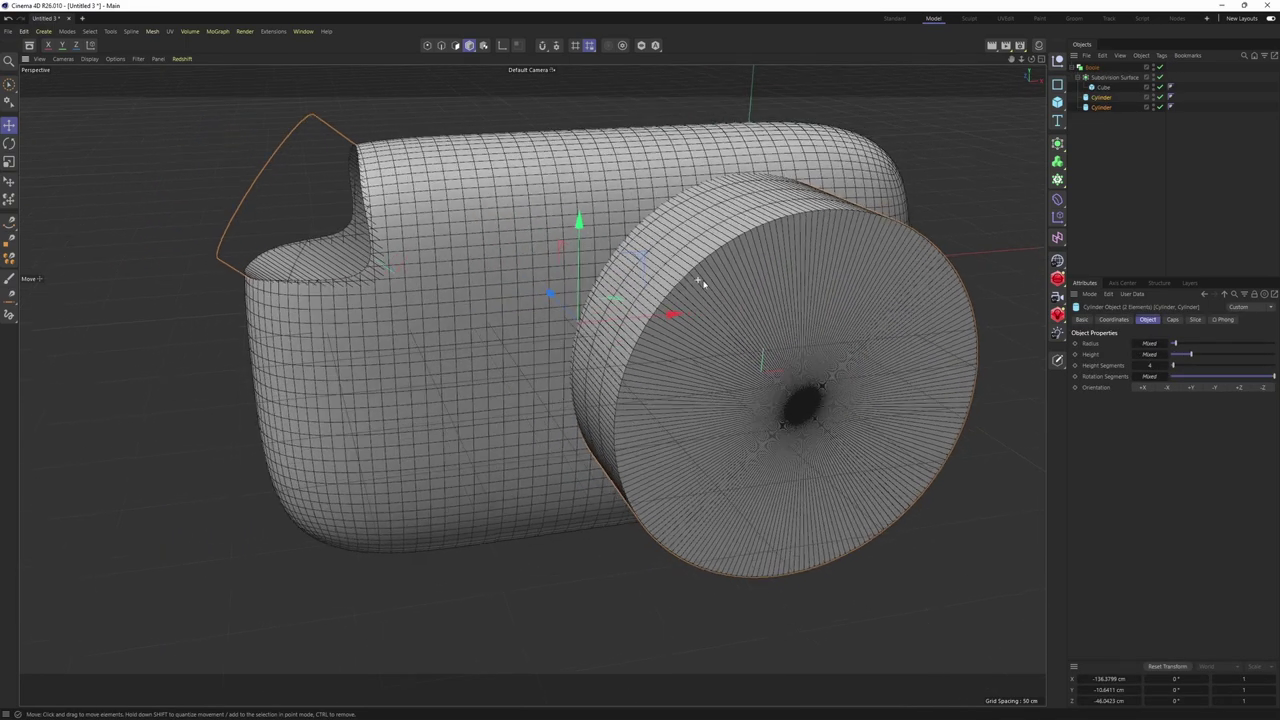
{"action": "left_click_drag", "start_coordinate": [701, 283], "coordinate": [785, 297], "text": "alt"}
{"action": "left_click", "coordinate": [1105, 107]}
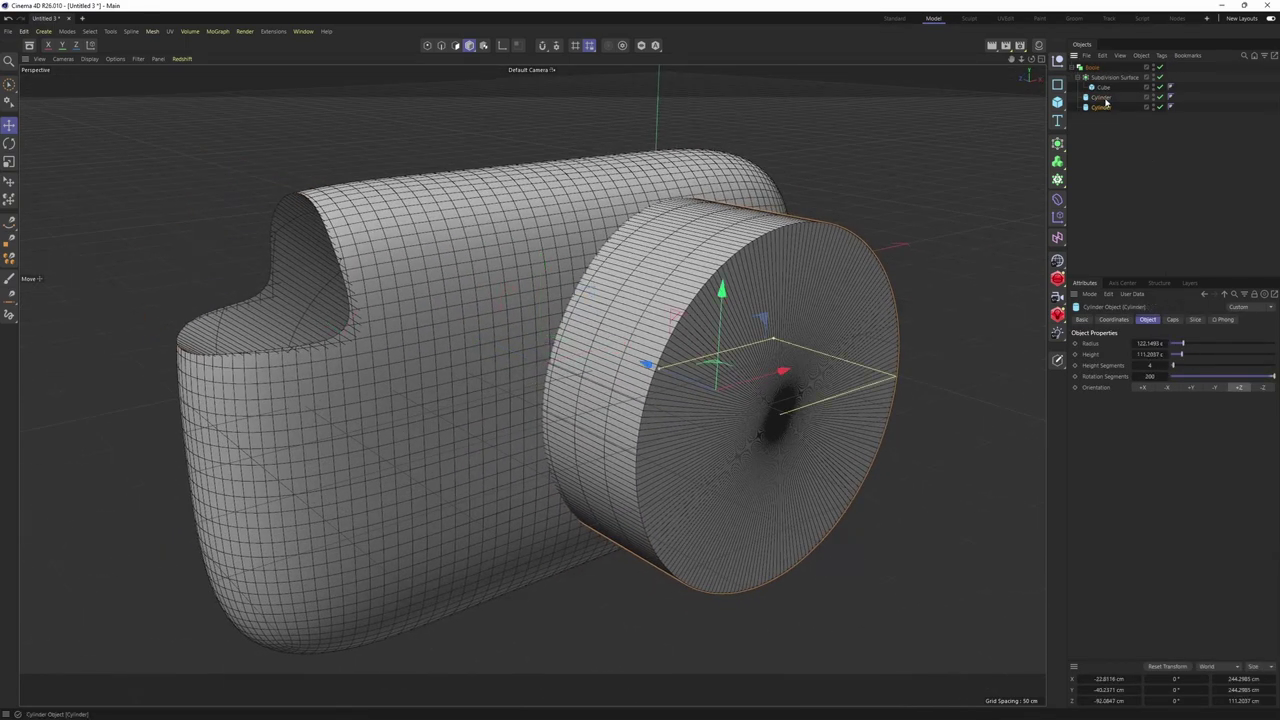
{"action": "left_click", "coordinate": [1105, 98], "text": "shift"}
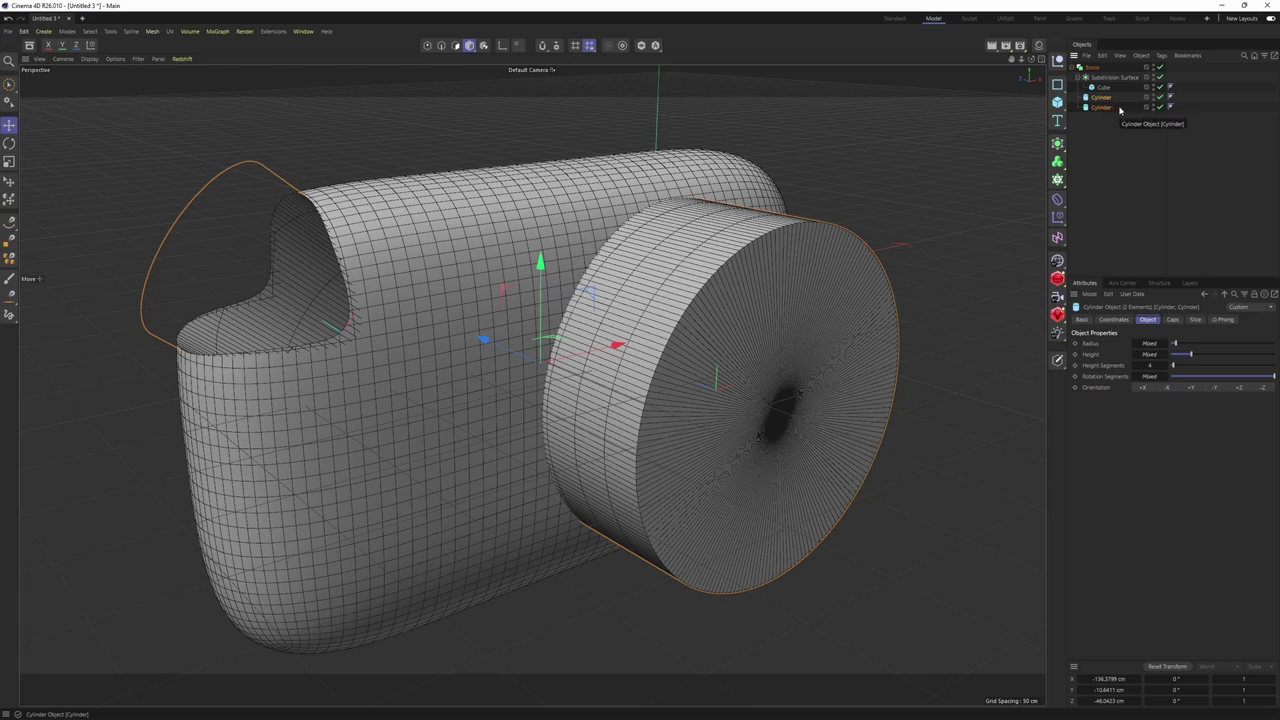
{"action": "key", "text": "alt+g"}
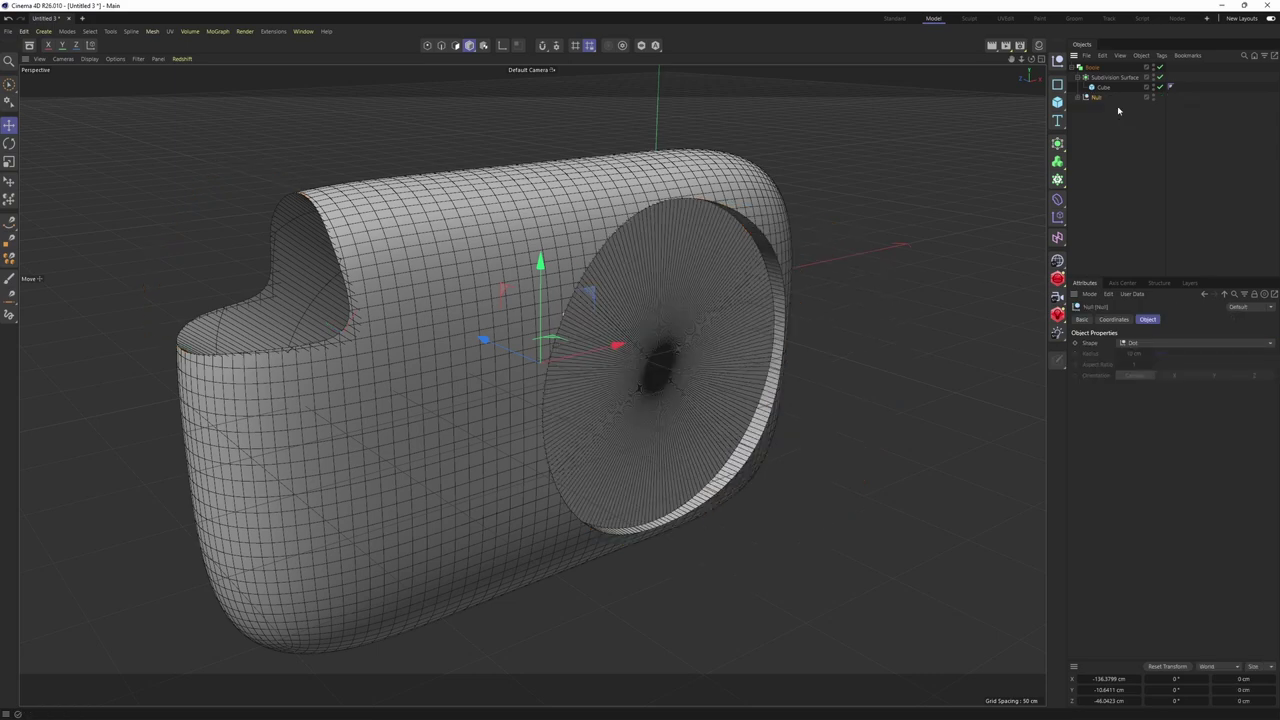
{"action": "left_click", "coordinate": [1098, 118]}
{"action": "mouse_move", "coordinate": [694, 296]}
{"action": "left_mouse_down", "text": "alt"}
{"action": "mouse_move", "coordinate": [738, 268]}
{"action": "mouse_move", "coordinate": [712, 302]}
{"action": "left_mouse_up", "text": "alt"}
{"action": "double_click", "coordinate": [1099, 97]}
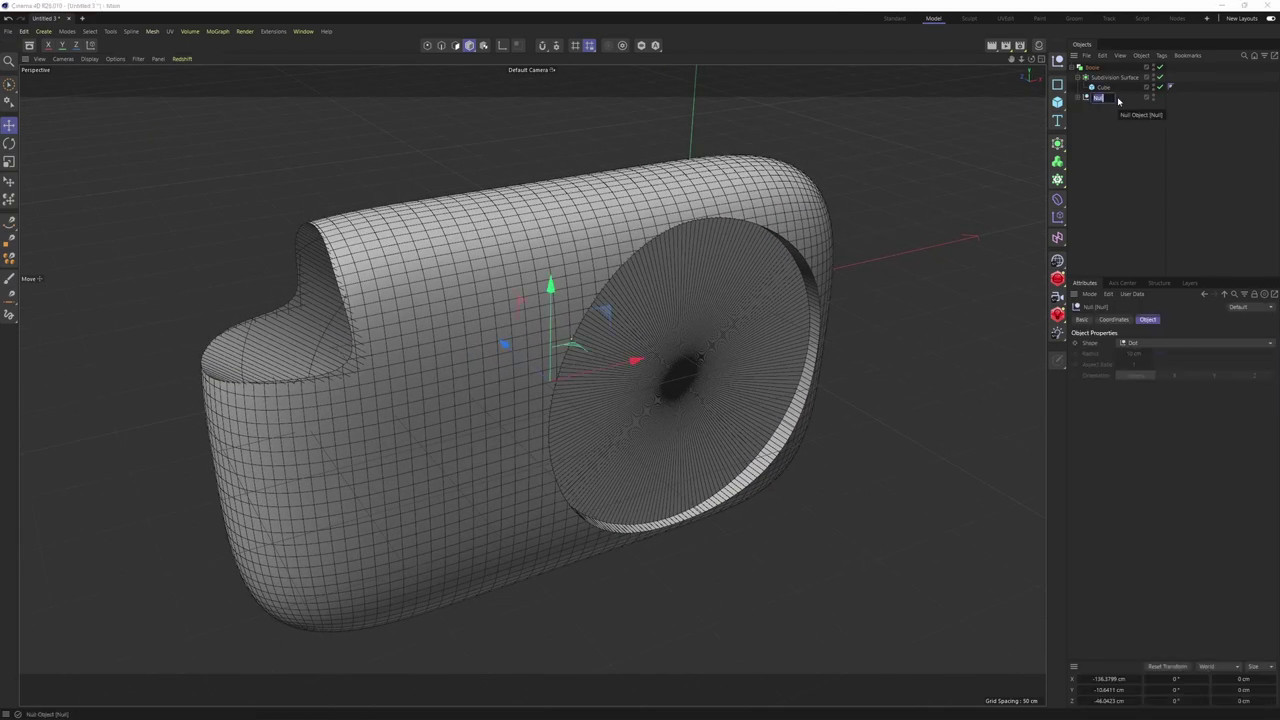
{"action": "type", "text": "s"}
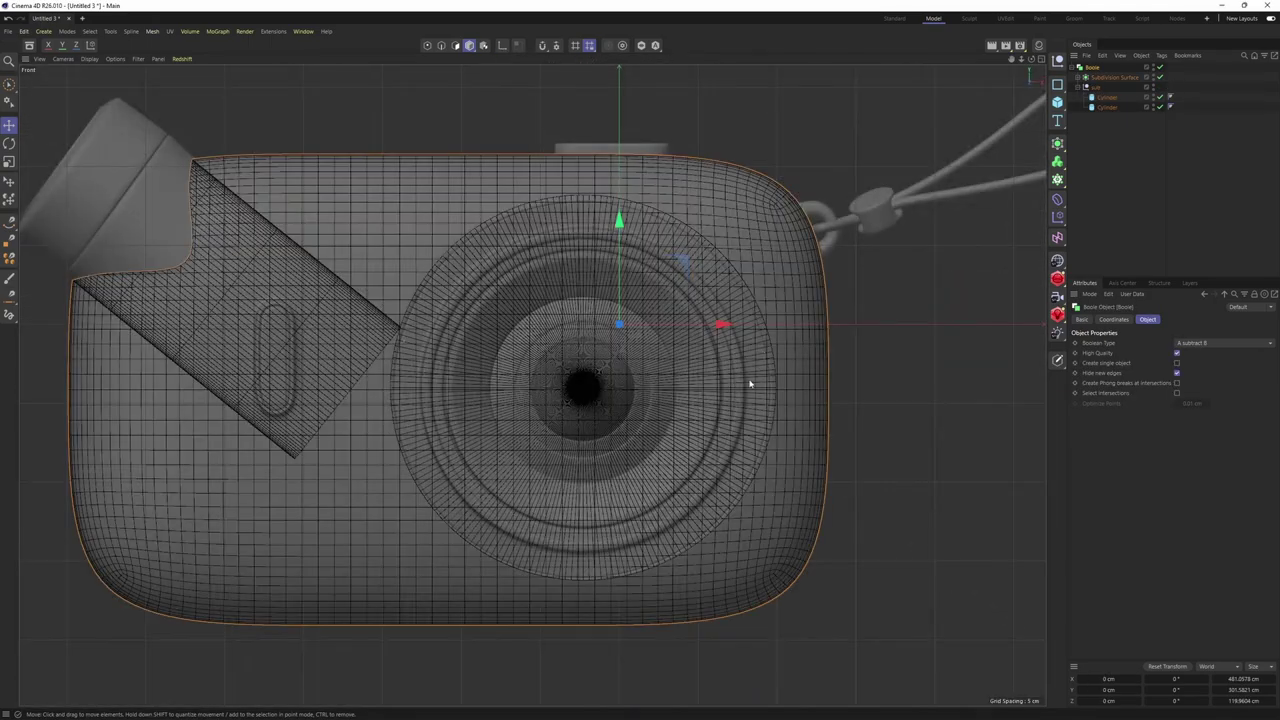
Add a cube and move it toward the elongated slot beside the lens in the Front view
{"action": "middle_click_drag", "start_coordinate": [576, 274], "coordinate": [764, 299], "text": "alt"}
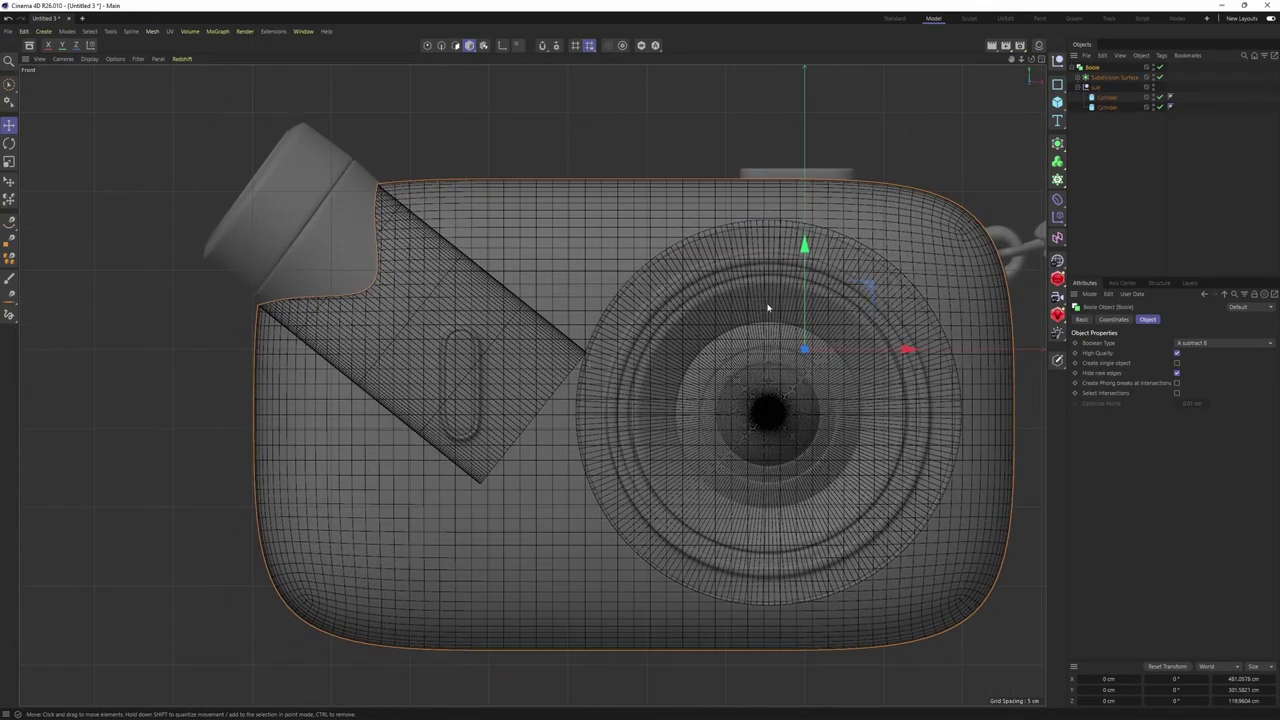
{"action": "right_click_drag", "start_coordinate": [383, 367], "coordinate": [467, 358], "text": "alt"}
{"action": "middle_click_drag", "start_coordinate": [536, 381], "coordinate": [513, 385], "text": "alt"}
{"action": "right_click_drag", "start_coordinate": [513, 385], "coordinate": [404, 385], "text": "alt"}
{"action": "left_click", "coordinate": [1122, 173]}
{"action": "left_click", "coordinate": [1057, 102]}
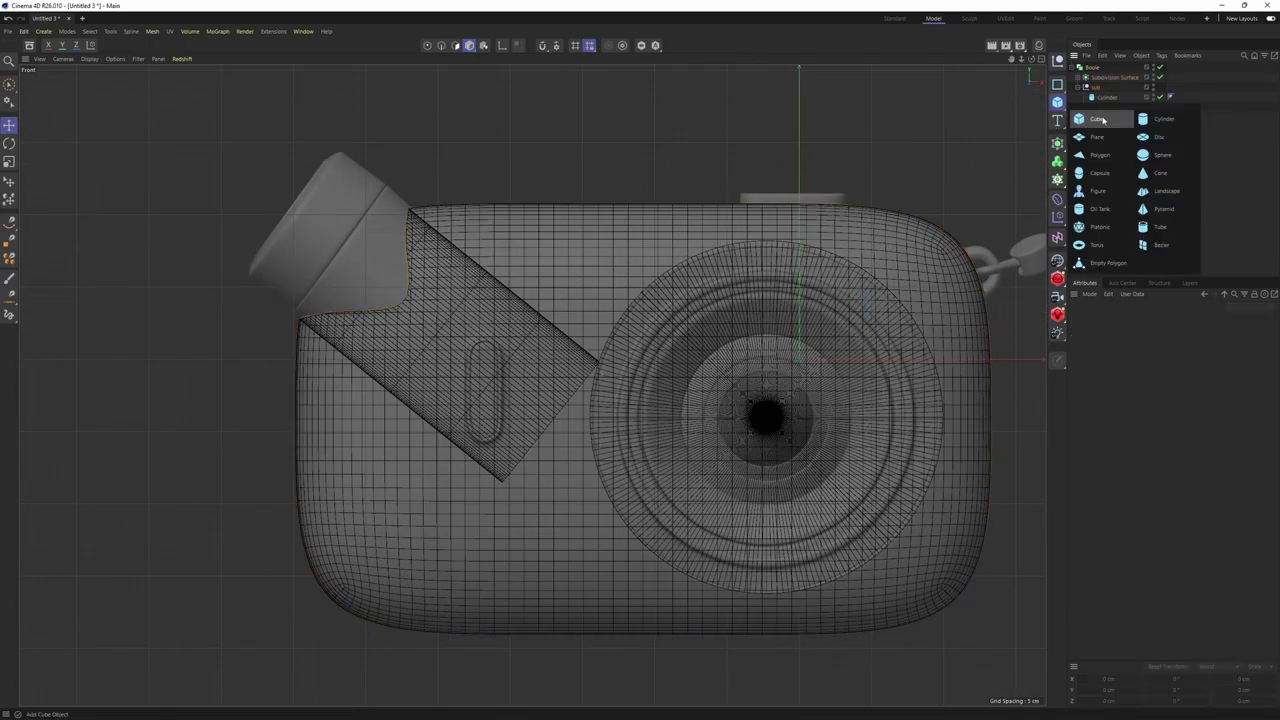
{"action": "left_click", "coordinate": [1094, 124]}
{"action": "left_click_drag", "start_coordinate": [867, 300], "coordinate": [556, 322]}
Size the cube to about 29 cm in X and 74 cm in Y and fit it over the slot reference
{"action": "right_click_drag", "start_coordinate": [592, 396], "coordinate": [630, 386], "text": "alt"}
{"action": "left_click_drag", "start_coordinate": [631, 385], "coordinate": [487, 400]}
{"action": "scroll", "coordinate": [487, 400], "scroll_direction": "up", "scroll_amount": 2}
{"action": "left_click_drag", "start_coordinate": [452, 181], "coordinate": [452, 310]}
{"action": "scroll", "coordinate": [455, 310], "scroll_direction": "up", "scroll_amount": 2}
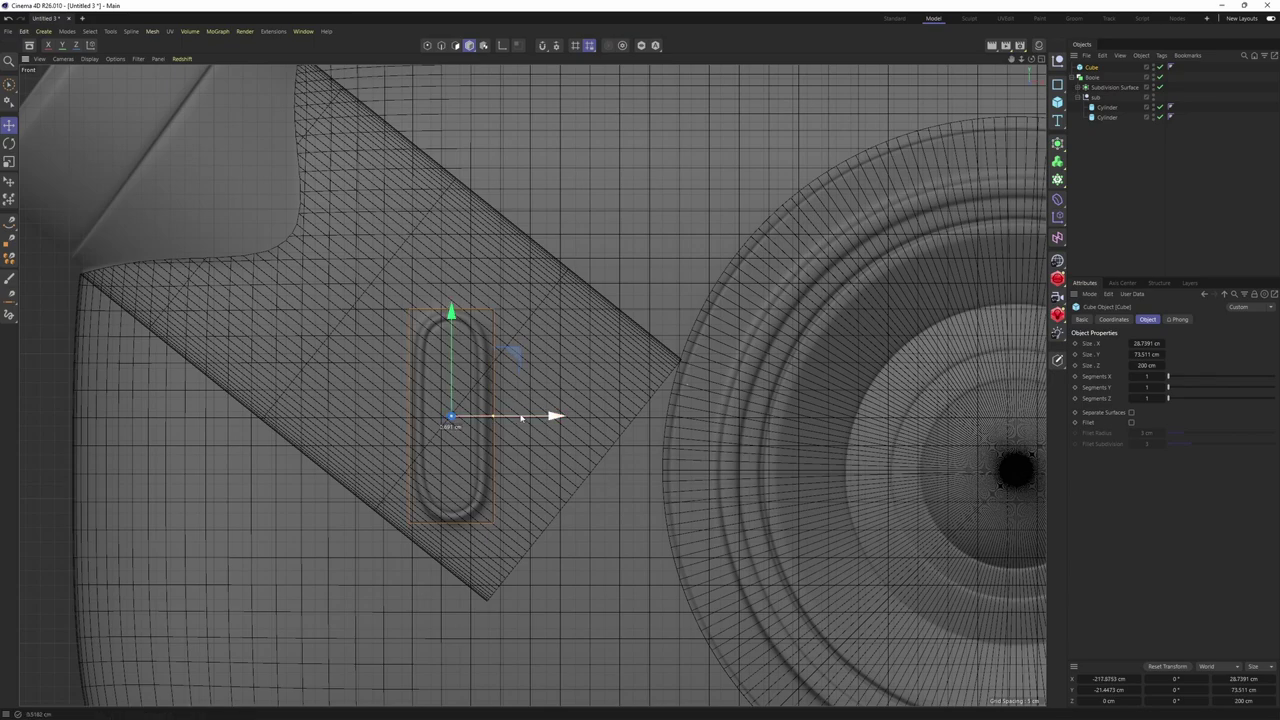
Enable the slot cube's fillet with a radius of about 14.4 cm and a fillet subdivision of 20
{"action": "key", "text": "F1"}
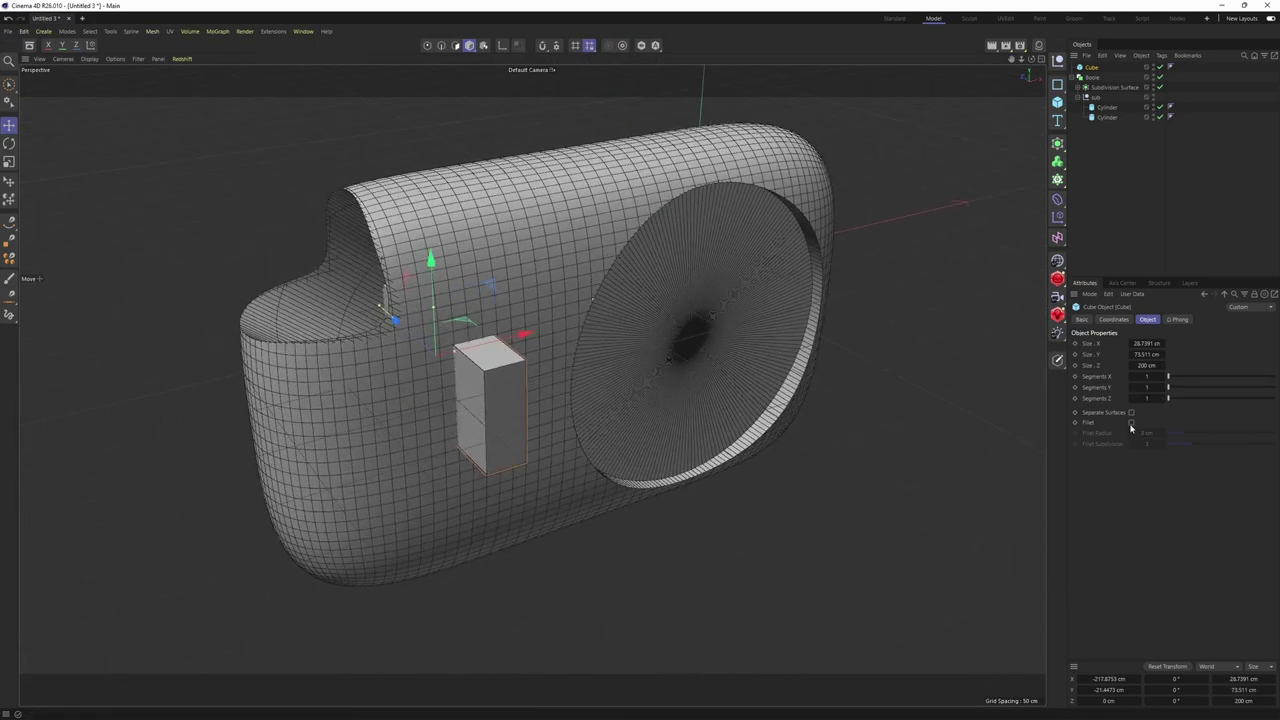
{"action": "left_click", "coordinate": [1131, 424]}
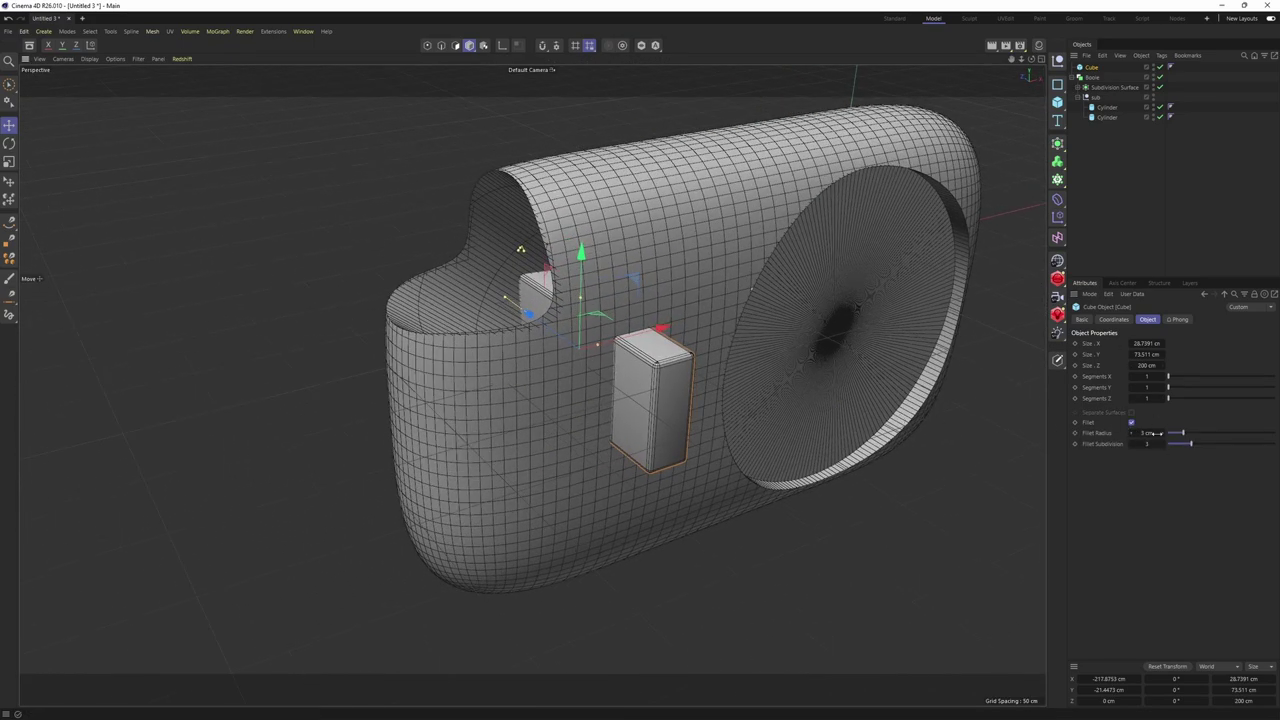
{"action": "left_click_drag", "start_coordinate": [1185, 433], "coordinate": [1258, 437]}
{"action": "left_click_drag", "start_coordinate": [1179, 449], "coordinate": [1272, 444]}
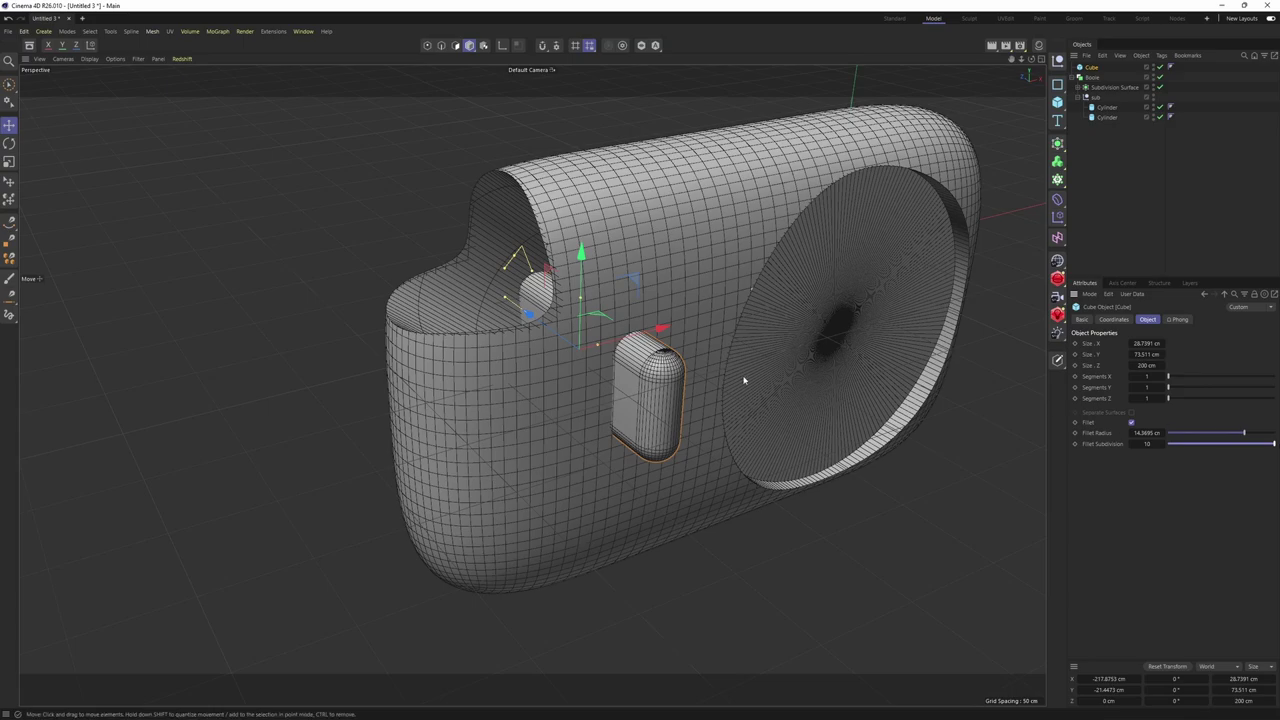
{"action": "scroll", "coordinate": [660, 354], "scroll_direction": "up", "scroll_amount": 6}
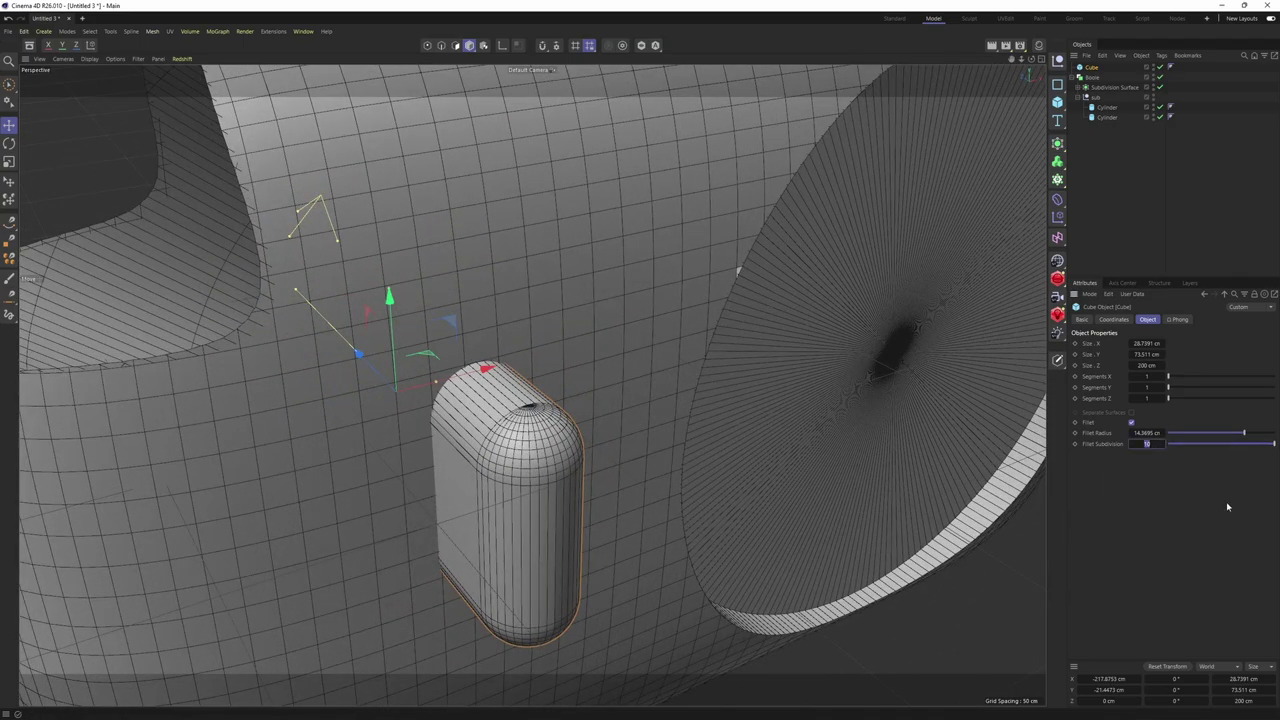
{"action": "type", "text": "20"}
{"action": "key", "text": "Return"}
Move the slot cube forward to about -122 cm in Z and put it in the null with the cylinders
{"action": "scroll", "coordinate": [591, 414], "scroll_direction": "down", "scroll_amount": 5}
{"action": "left_click_drag", "start_coordinate": [609, 346], "coordinate": [587, 398], "text": "alt"}
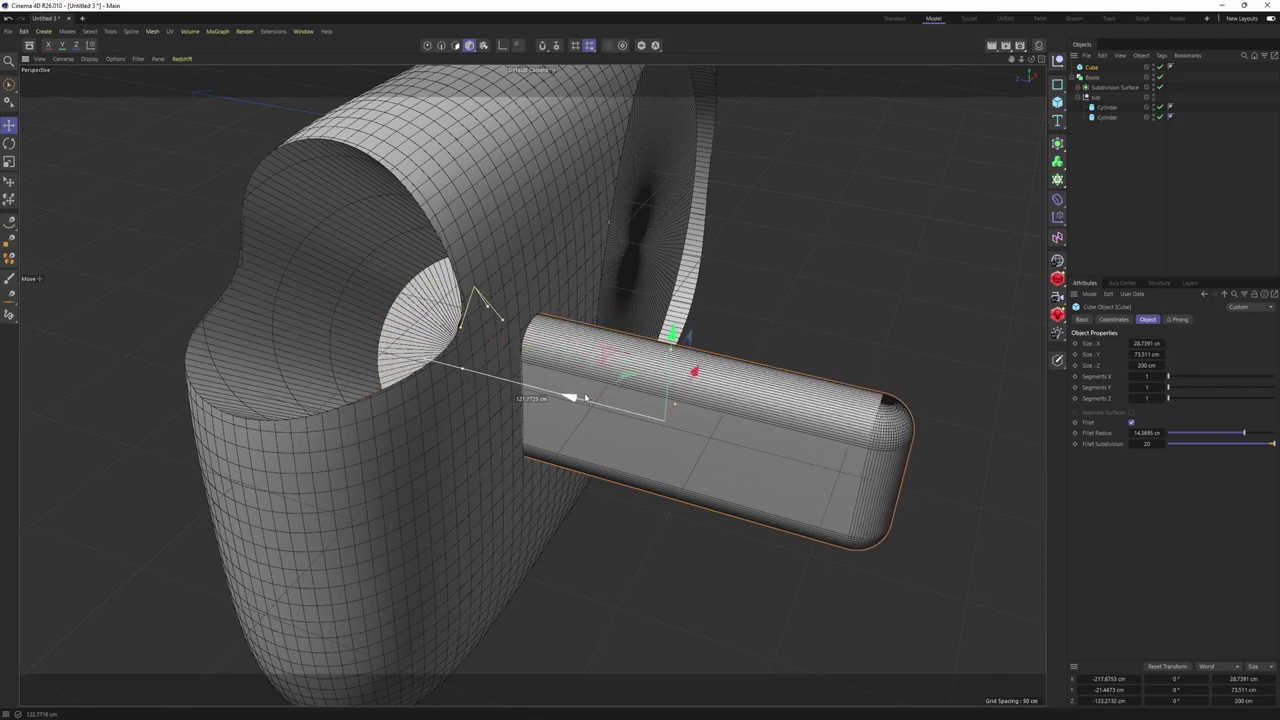
{"action": "left_click", "coordinate": [1237, 171]}
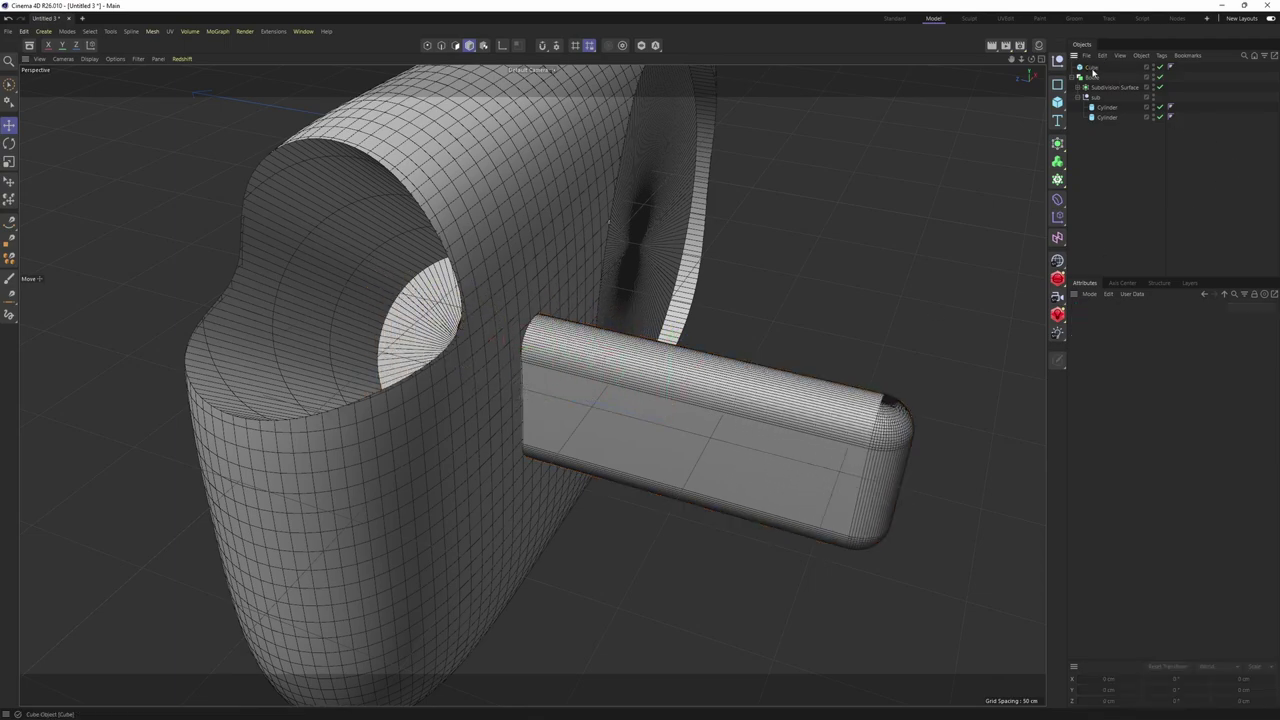
{"action": "left_click_drag", "start_coordinate": [1105, 93], "coordinate": [1102, 102]}
{"action": "left_click_drag", "start_coordinate": [680, 340], "coordinate": [492, 387], "text": "alt"}
{"action": "scroll", "coordinate": [497, 380], "scroll_direction": "down", "scroll_amount": 3}
Duplicate the slot cube and place the copy above the shutter button in the Front view
{"action": "middle_click_drag", "start_coordinate": [500, 374], "coordinate": [592, 394], "text": "alt"}
{"action": "middle_click", "coordinate": [592, 394]}
{"action": "middle_click", "coordinate": [777, 489]}
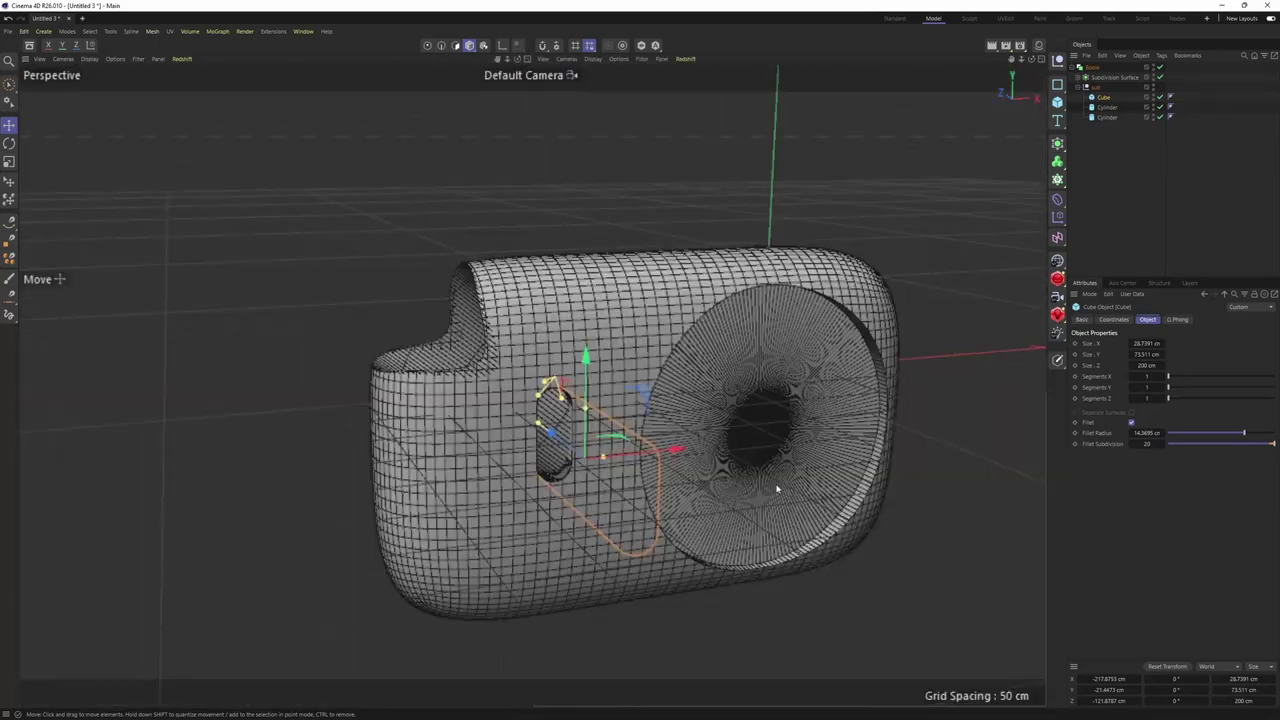
{"action": "middle_click_drag", "start_coordinate": [491, 434], "coordinate": [454, 452], "text": "alt"}
{"action": "middle_click_drag", "start_coordinate": [700, 216], "coordinate": [760, 241], "text": "alt"}
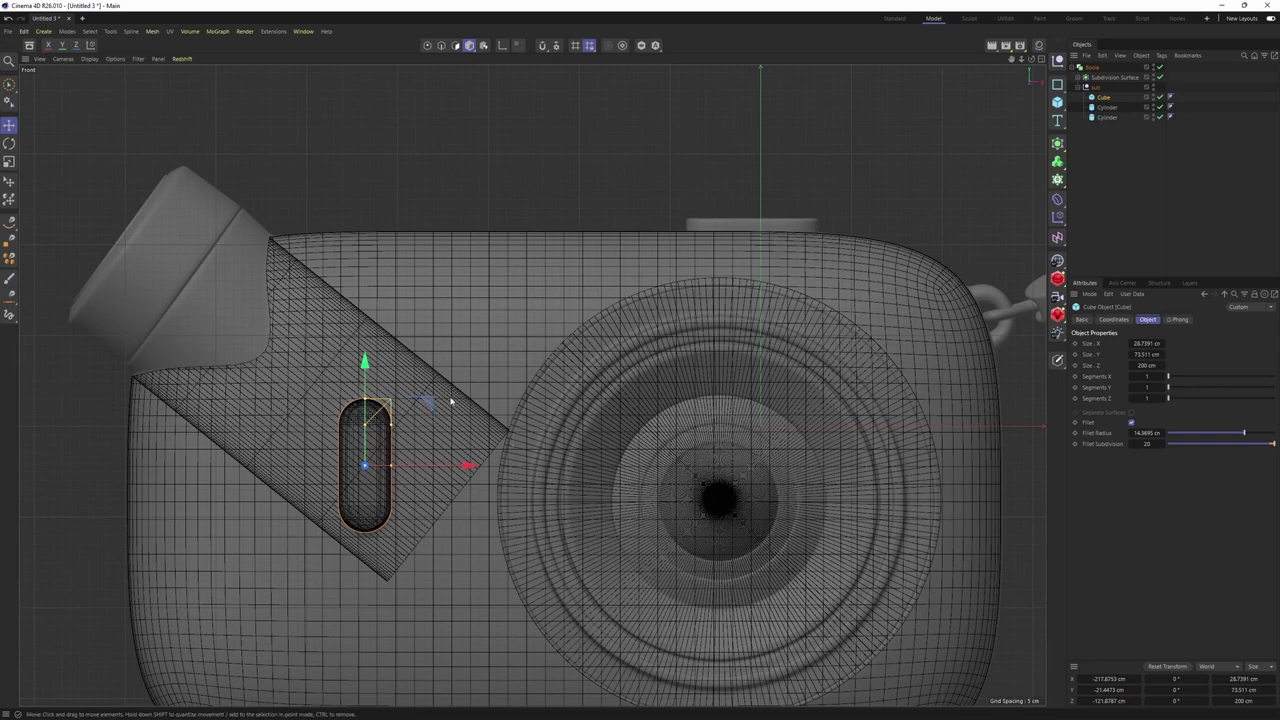
{"action": "left_click_drag", "start_coordinate": [434, 402], "coordinate": [797, 80]}
{"action": "middle_click_drag", "start_coordinate": [812, 127], "coordinate": [784, 203], "text": "alt"}
{"action": "scroll", "coordinate": [776, 204], "scroll_direction": "up", "scroll_amount": 2}
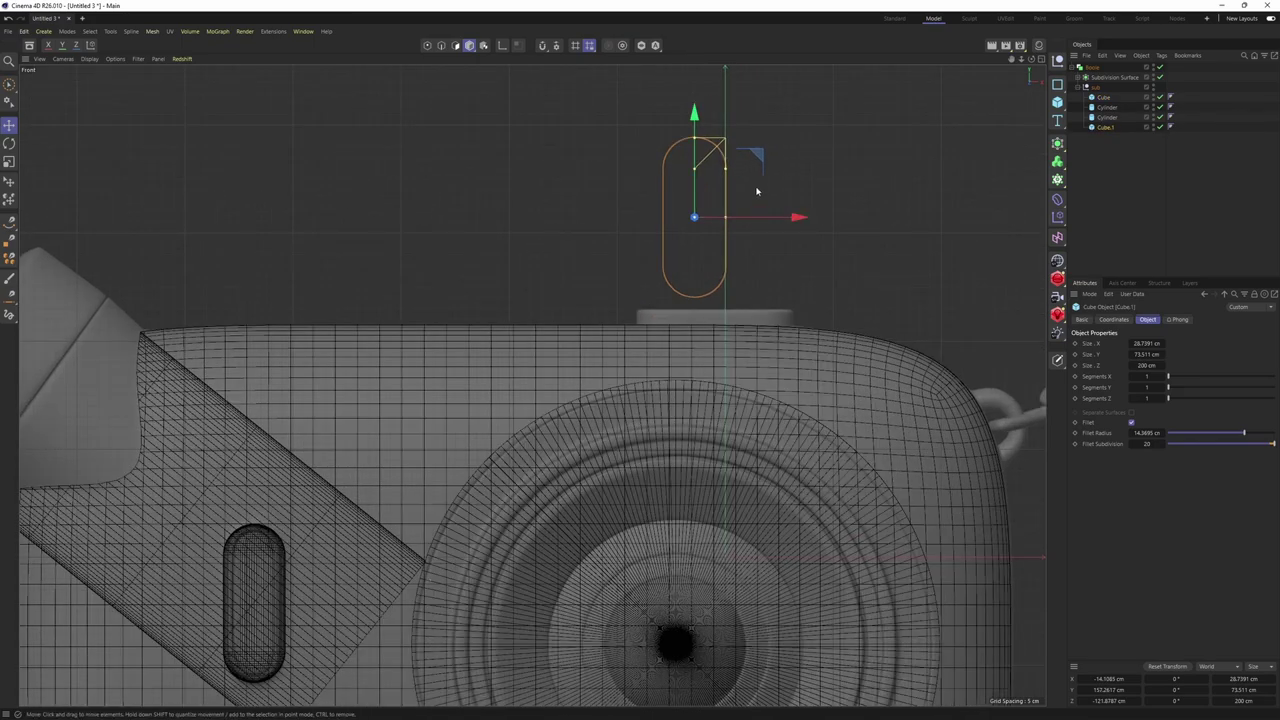
Rotate the copied cube to -180°, -90°, -90° and align it with the shutter button reference so it enters the body's top
{"action": "key", "text": "r"}
{"action": "left_click_drag", "start_coordinate": [737, 218], "coordinate": [615, 212]}
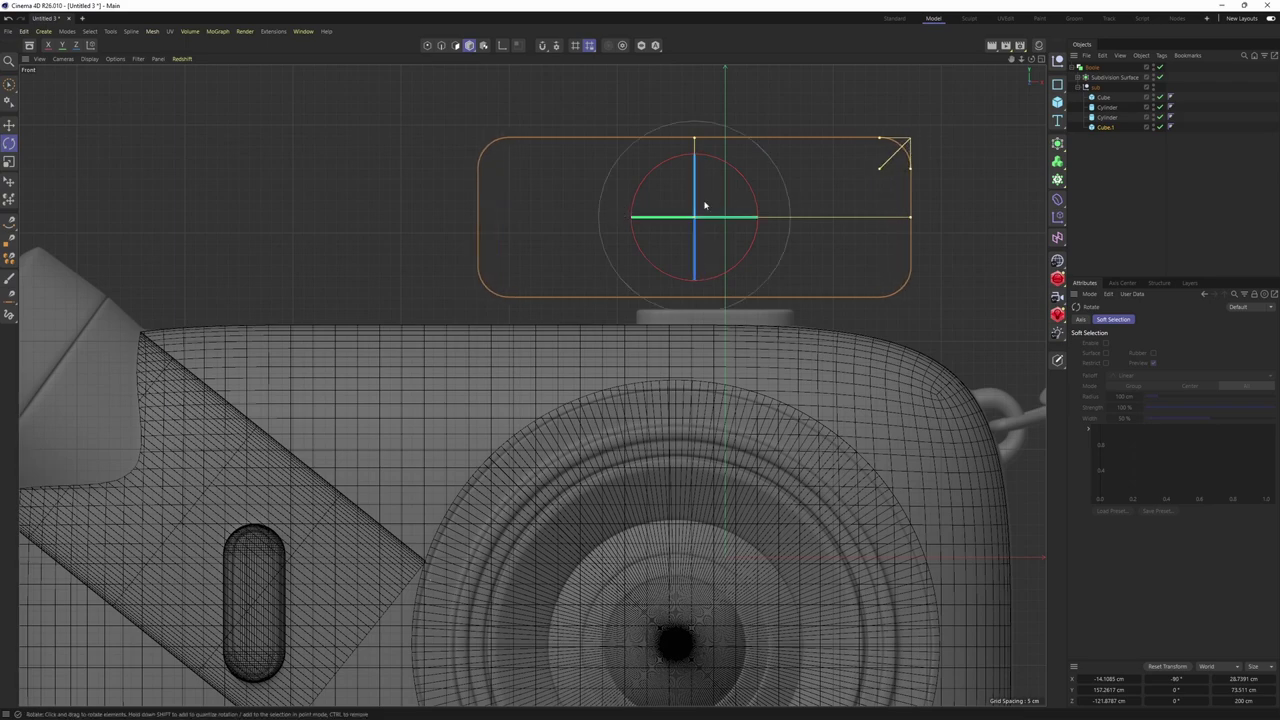
{"action": "left_click_drag", "start_coordinate": [740, 174], "coordinate": [781, 300]}
{"action": "key", "text": "e"}
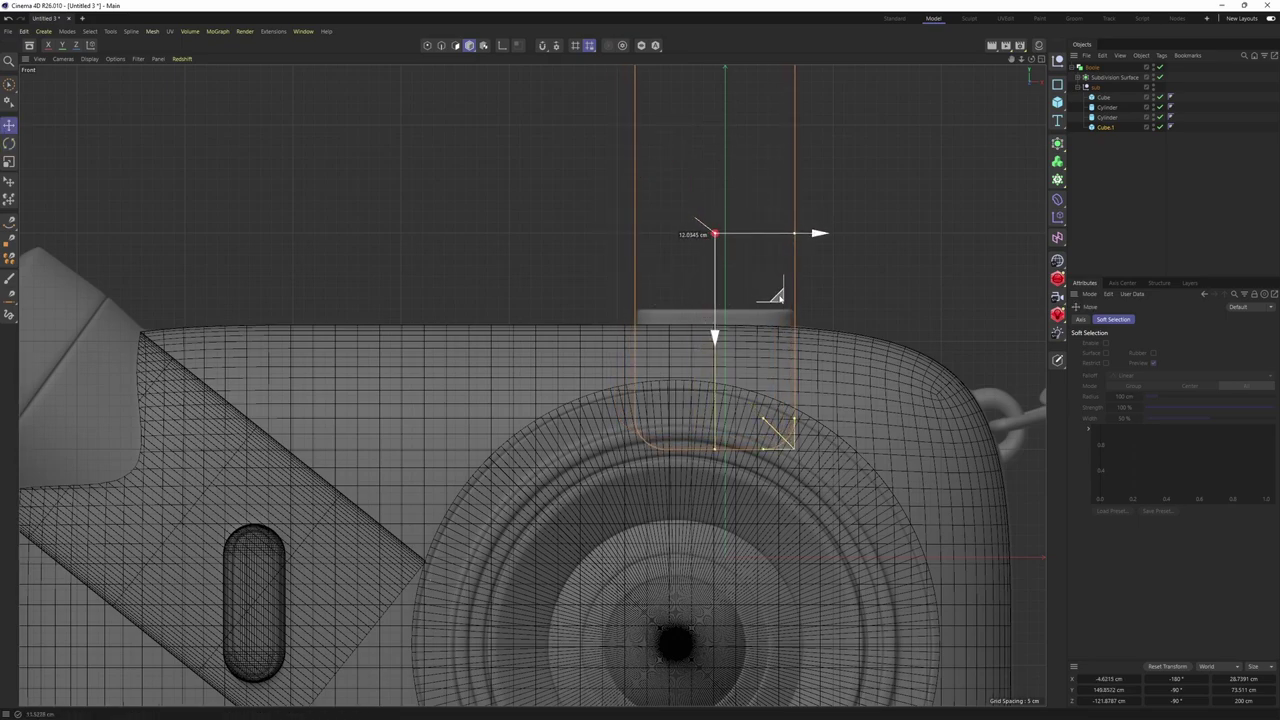
Move the copied cube back over the camera body to about -22 cm in Z using the Right view
{"action": "middle_click", "coordinate": [781, 300]}
{"action": "middle_click", "coordinate": [420, 206]}
{"action": "left_click_drag", "start_coordinate": [420, 206], "coordinate": [586, 380], "text": "alt"}
{"action": "middle_click", "coordinate": [590, 378]}
{"action": "middle_click", "coordinate": [828, 341]}
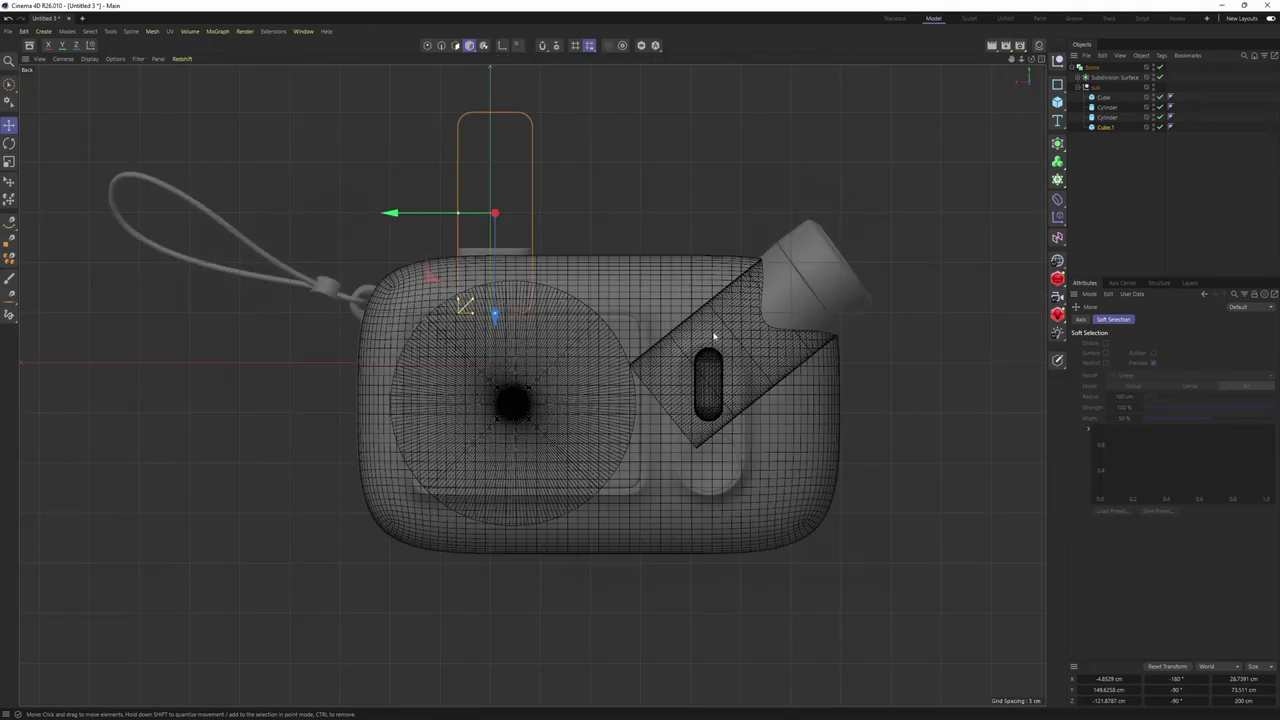
{"action": "middle_click", "coordinate": [714, 335]}
{"action": "middle_click", "coordinate": [500, 420]}
{"action": "middle_click_drag", "start_coordinate": [534, 409], "coordinate": [498, 488], "text": "alt"}
{"action": "left_click_drag", "start_coordinate": [264, 318], "coordinate": [367, 318]}
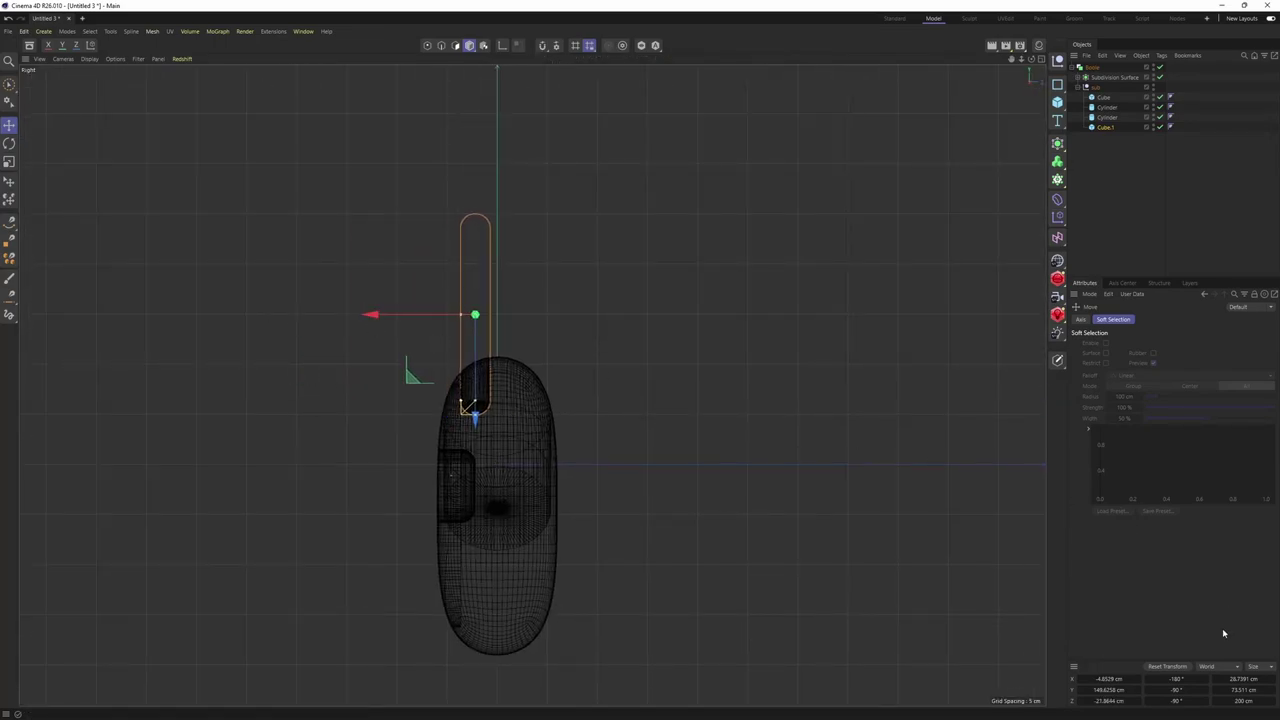
Set the copied cube's X position to 0 cm
{"action": "left_click", "coordinate": [1106, 679]}
{"action": "type", "text": "0"}
{"action": "key", "text": "Return"}
{"action": "middle_click_drag", "start_coordinate": [1024, 592], "coordinate": [1032, 616], "text": "alt"}
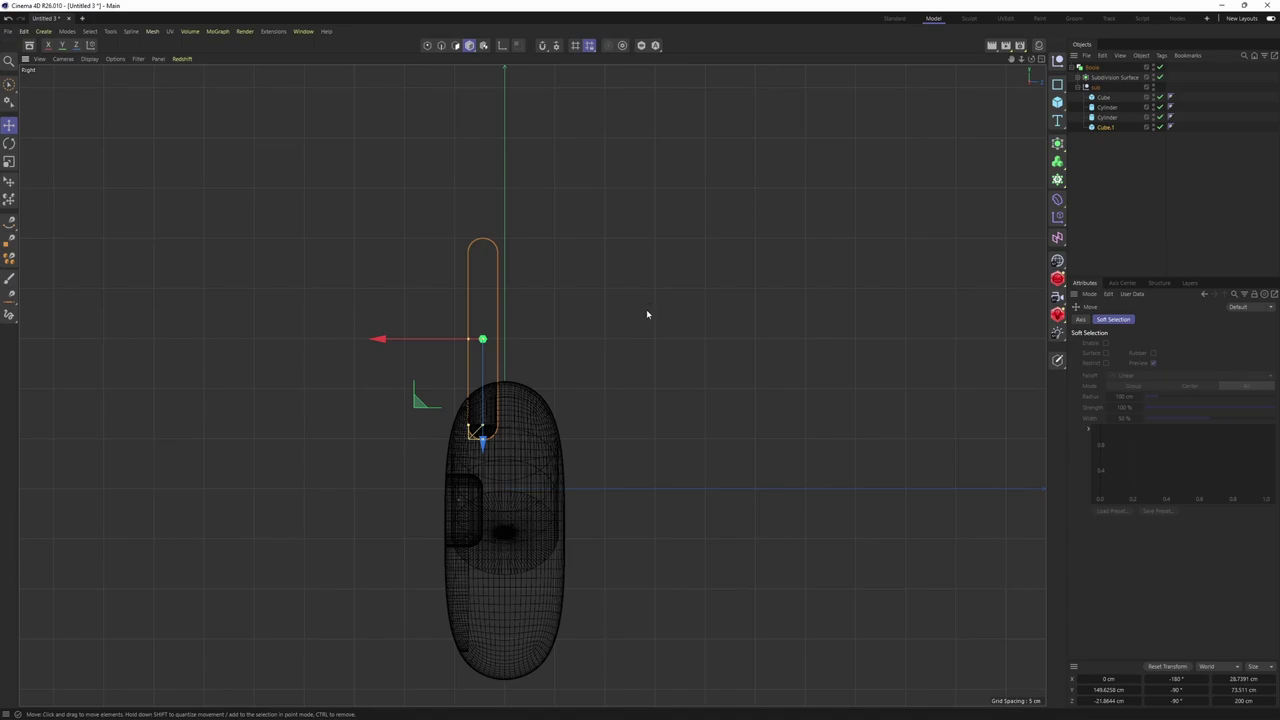
Switch the axis orientation to world coordinates and set the copied cube's Z position to 0 cm
{"action": "key", "text": "w"}
{"action": "right_click_drag", "start_coordinate": [523, 321], "coordinate": [608, 310], "text": "alt"}
{"action": "middle_click_drag", "start_coordinate": [608, 310], "coordinate": [561, 334], "text": "alt"}
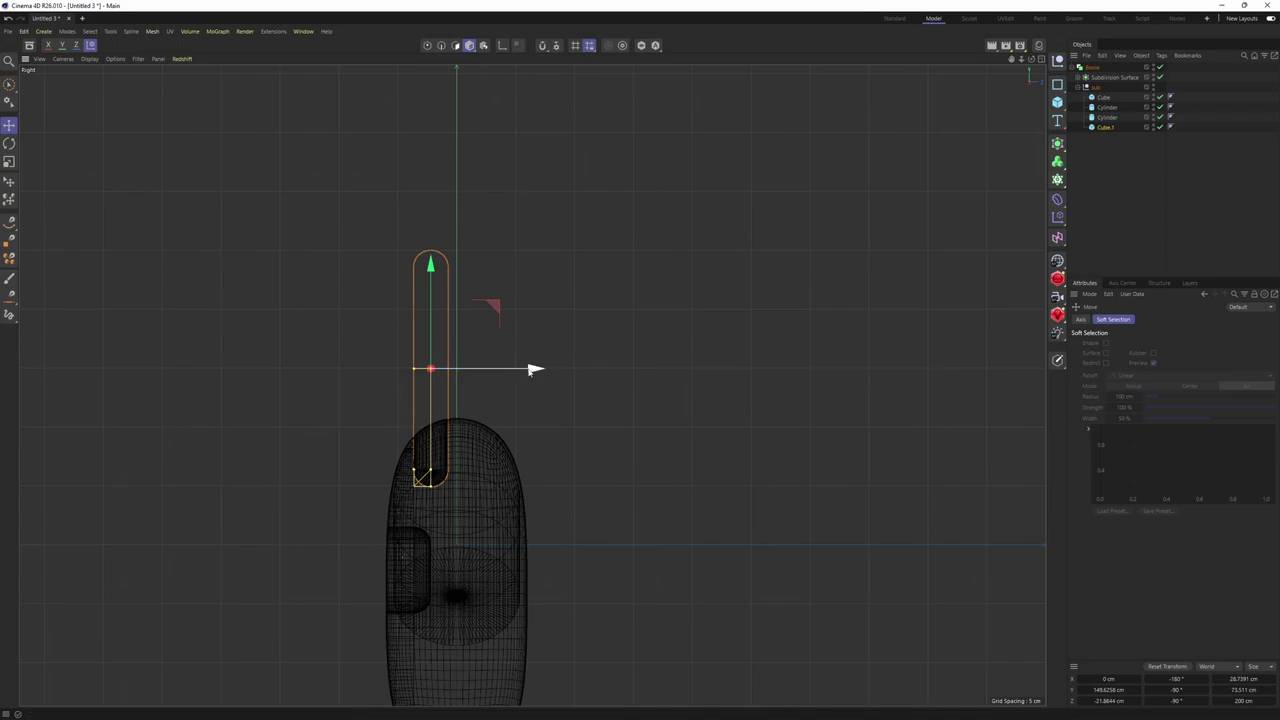
{"action": "left_click", "coordinate": [1115, 701]}
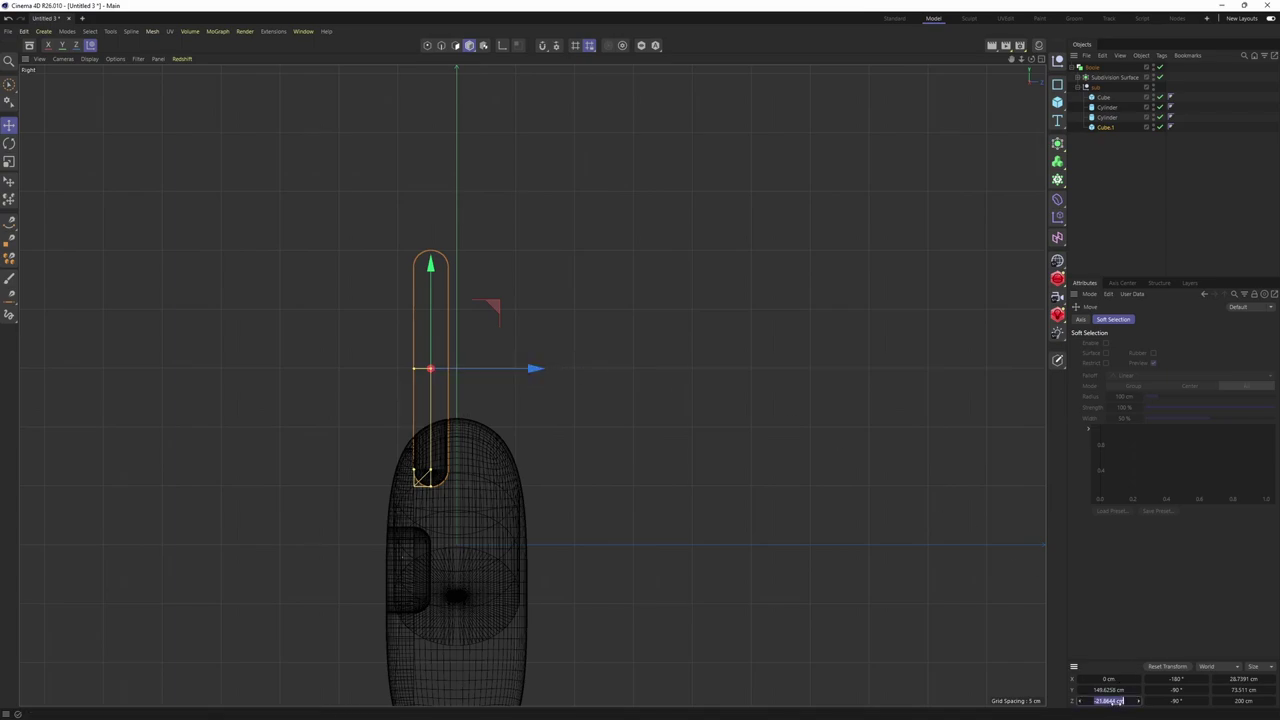
{"action": "type", "text": "0"}
{"action": "key", "text": "Return"}
{"action": "middle_click", "coordinate": [657, 483]}
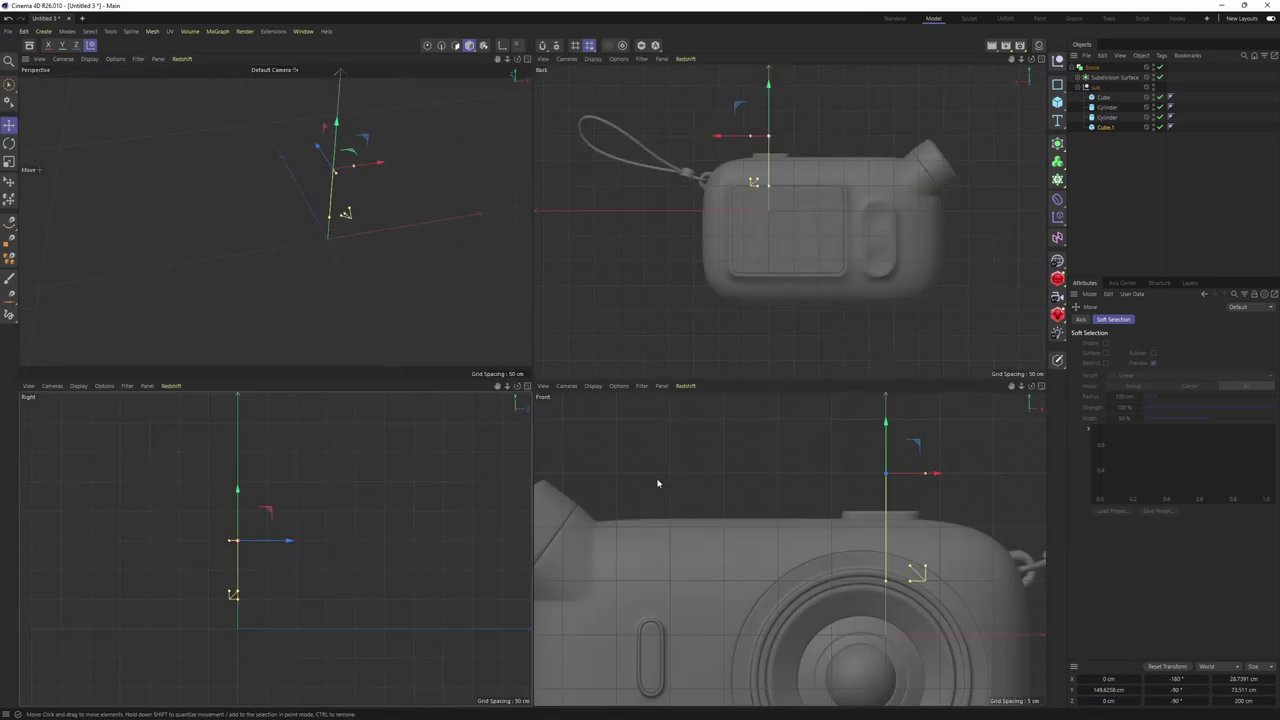
Align the copied cube with the shutter button reference in the Front view at about -3.3 cm in X and deselect it
{"action": "middle_click", "coordinate": [480, 330]}
{"action": "left_click_drag", "start_coordinate": [651, 263], "coordinate": [674, 400], "text": "alt"}
{"action": "scroll", "coordinate": [674, 400], "scroll_direction": "up", "scroll_amount": 3}
{"action": "middle_click", "coordinate": [674, 400]}
{"action": "middle_click", "coordinate": [676, 401]}
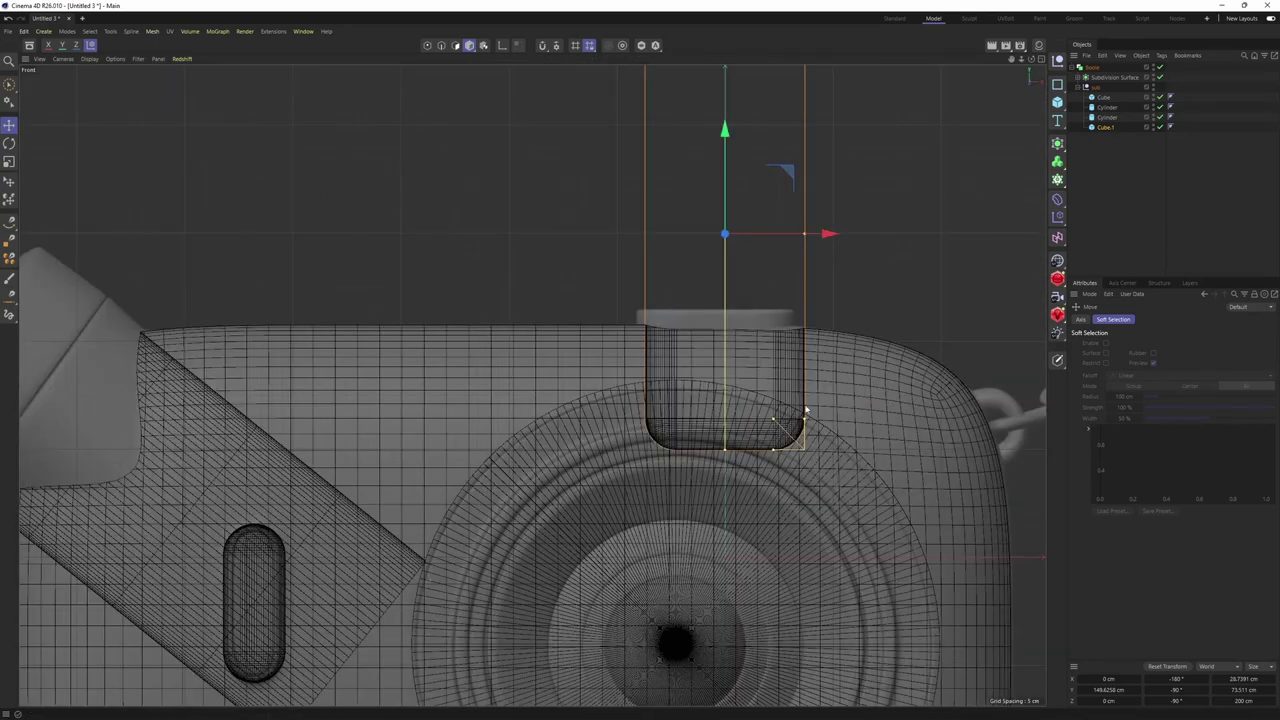
{"action": "middle_click_drag", "start_coordinate": [803, 411], "coordinate": [769, 508], "text": "alt"}
{"action": "left_click_drag", "start_coordinate": [795, 331], "coordinate": [786, 331]}
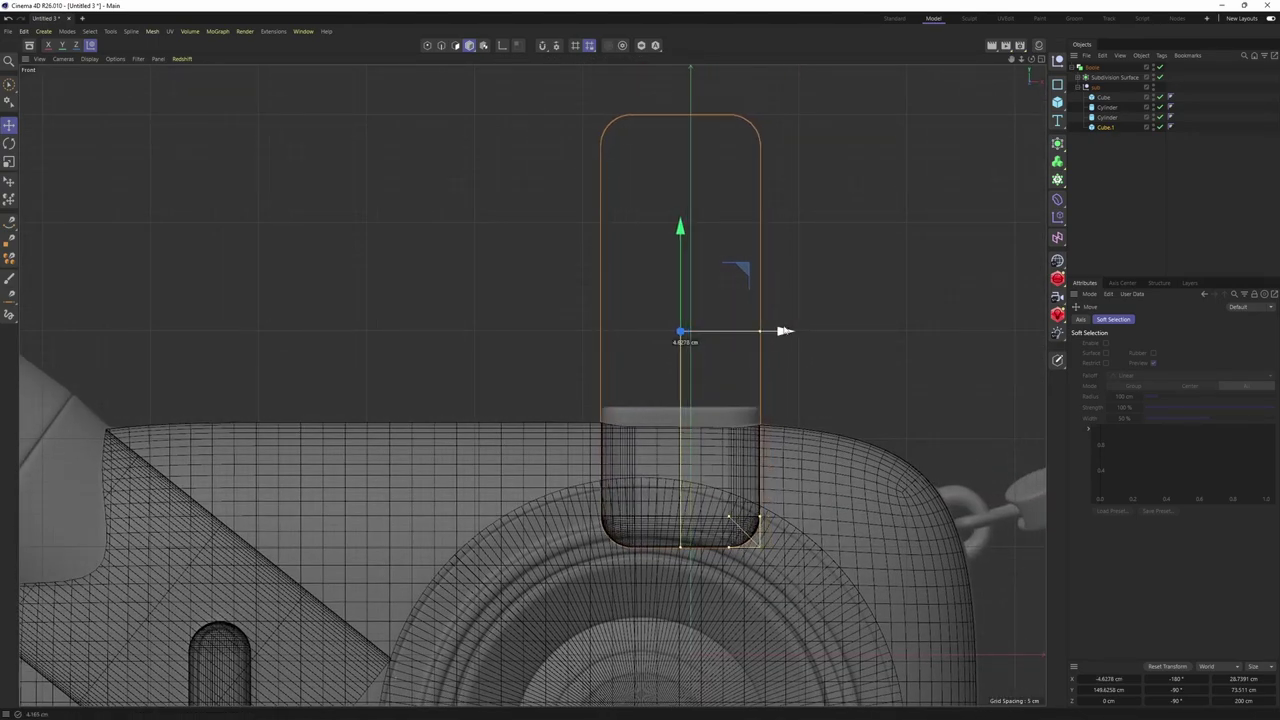
{"action": "scroll", "coordinate": [737, 332], "scroll_direction": "down", "scroll_amount": 4}
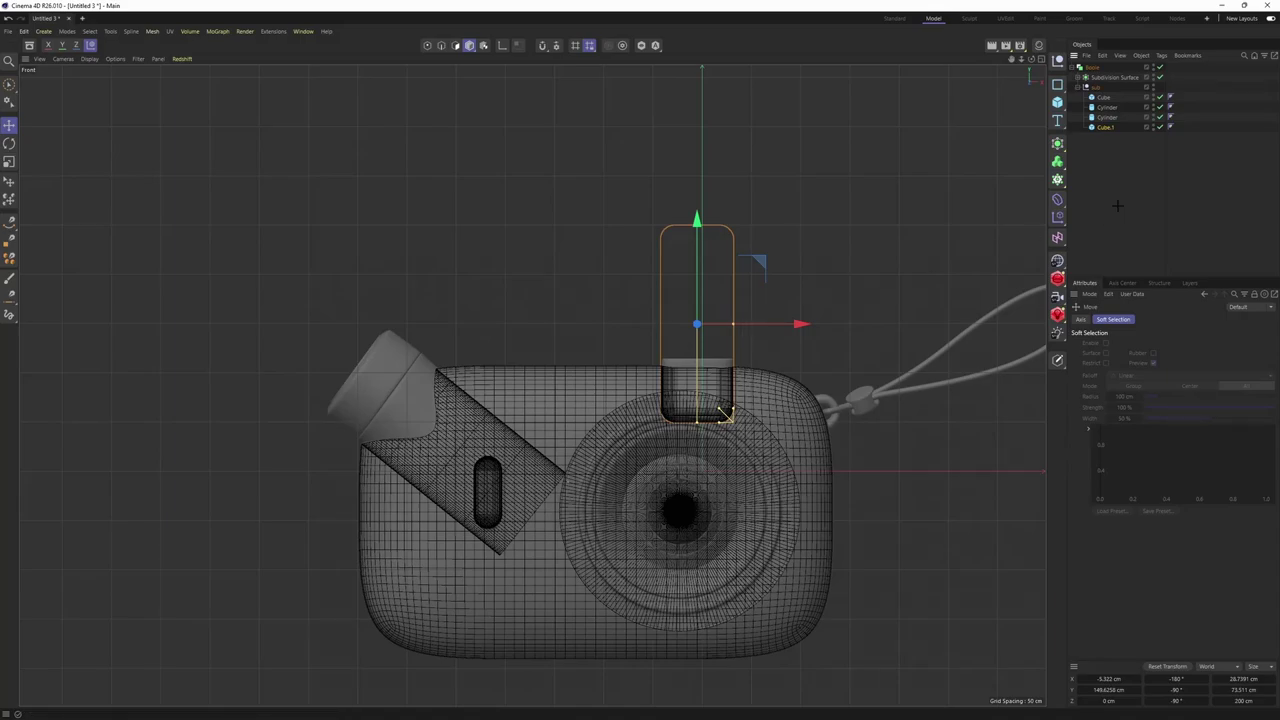
{"action": "left_click", "coordinate": [1117, 206]}
Compare the camera body and its cutters with the reference images in the Front and Back views
{"action": "scroll", "coordinate": [582, 347], "scroll_direction": "up", "scroll_amount": 2}
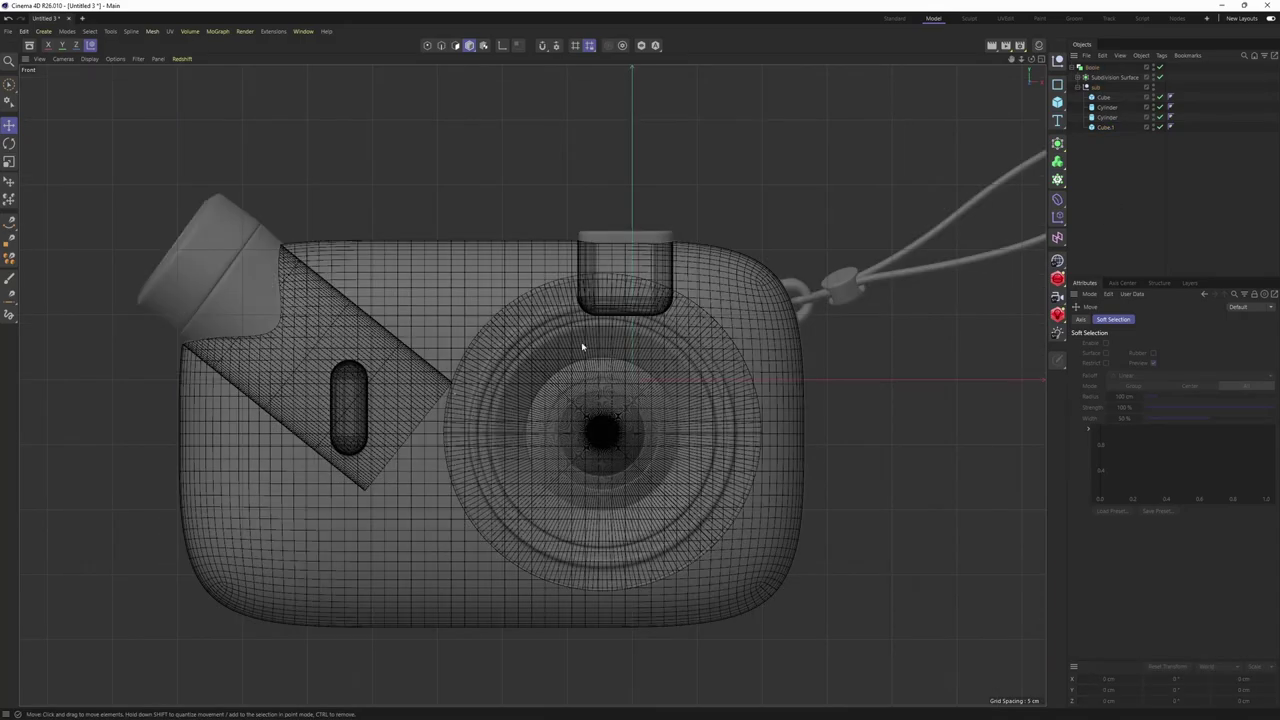
{"action": "middle_click", "coordinate": [635, 361]}
{"action": "middle_click", "coordinate": [505, 325]}
{"action": "left_click_drag", "start_coordinate": [563, 395], "coordinate": [790, 255], "text": "alt"}
{"action": "middle_click", "coordinate": [830, 248]}
{"action": "middle_click", "coordinate": [867, 243]}
{"action": "scroll", "coordinate": [666, 294], "scroll_direction": "up", "scroll_amount": 2}
{"action": "middle_click_drag", "start_coordinate": [690, 297], "coordinate": [766, 224], "text": "alt"}
{"action": "scroll", "coordinate": [763, 263], "scroll_direction": "up", "scroll_amount": 3}
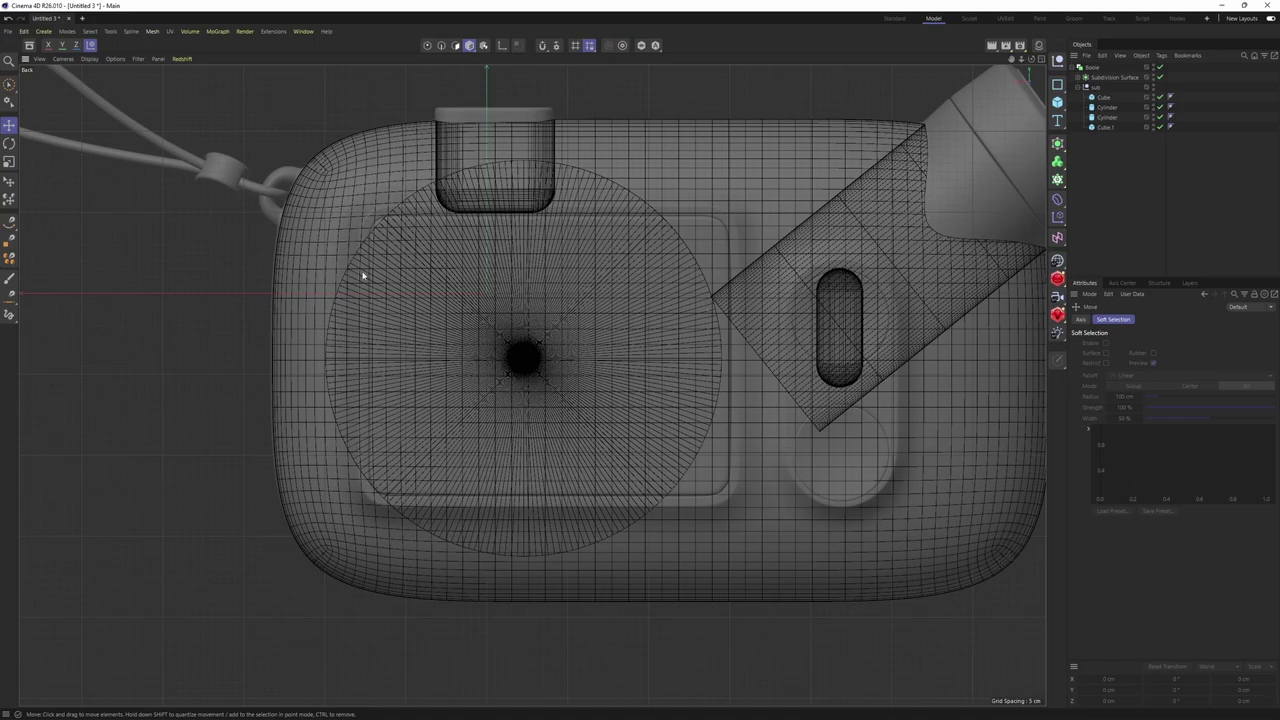
{"action": "middle_click", "coordinate": [718, 491]}
{"action": "middle_click", "coordinate": [757, 437]}
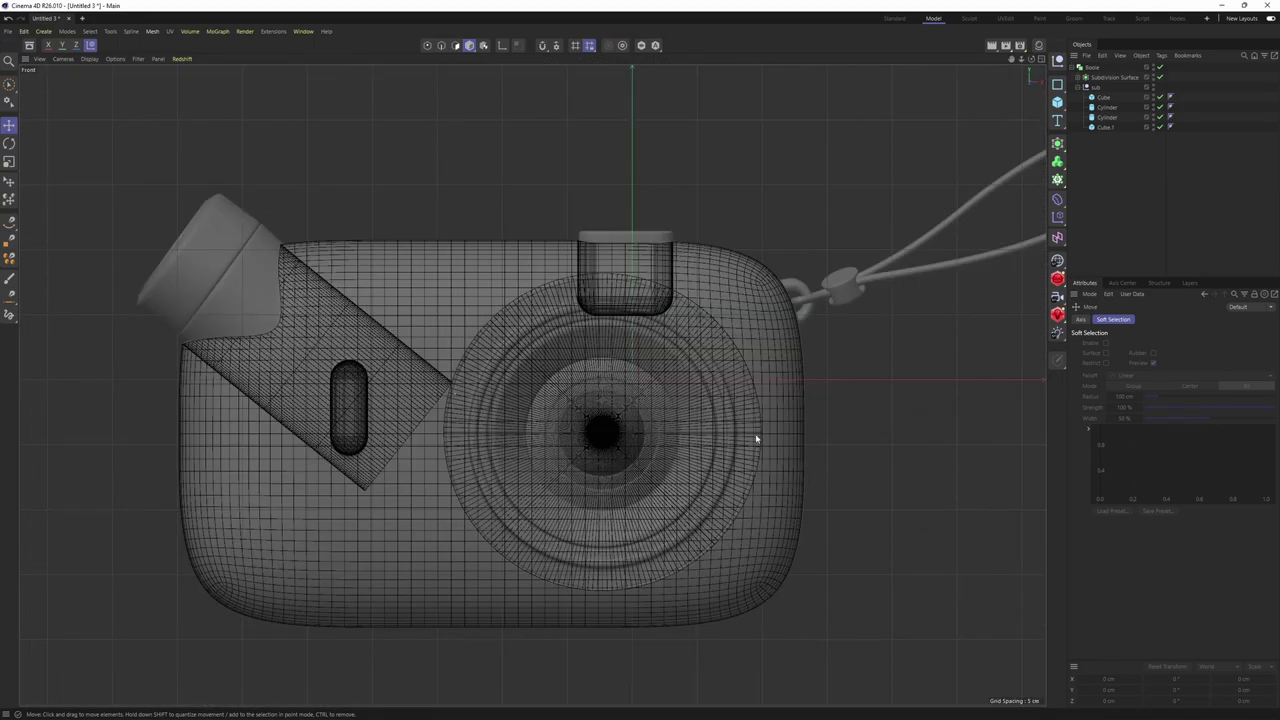
{"action": "middle_click", "coordinate": [749, 226]}
{"action": "middle_click", "coordinate": [749, 226]}
{"action": "middle_click", "coordinate": [597, 187]}
{"action": "middle_click", "coordinate": [751, 460]}
{"action": "middle_click", "coordinate": [789, 245]}
{"action": "middle_click", "coordinate": [789, 245]}
Add a cube over the screen in the Back view, sized about 236.8 by 187 cm to cover the screen frame
{"action": "left_click", "coordinate": [1060, 106]}
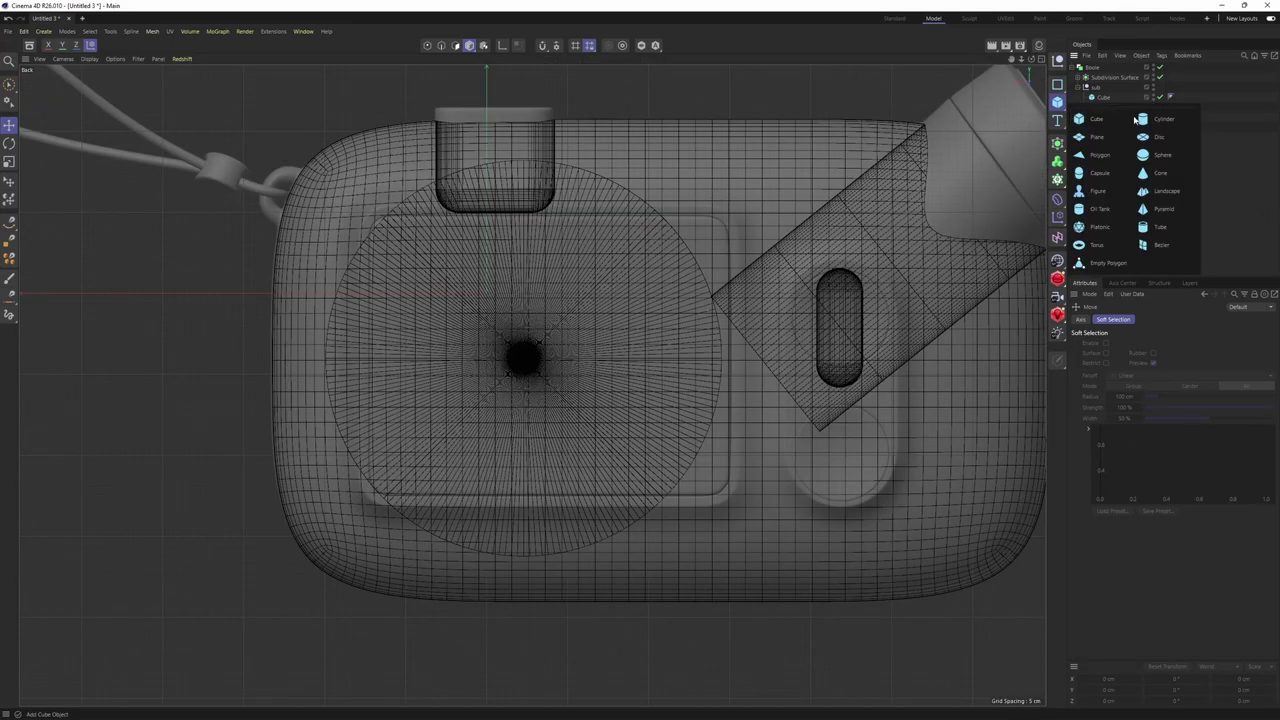
{"action": "left_click", "coordinate": [1095, 118]}
{"action": "left_click_drag", "start_coordinate": [425, 230], "coordinate": [492, 292]}
{"action": "left_click_drag", "start_coordinate": [555, 194], "coordinate": [557, 204]}
{"action": "scroll", "coordinate": [555, 241], "scroll_direction": "up", "scroll_amount": 2}
{"action": "left_click_drag", "start_coordinate": [550, 271], "coordinate": [551, 265]}
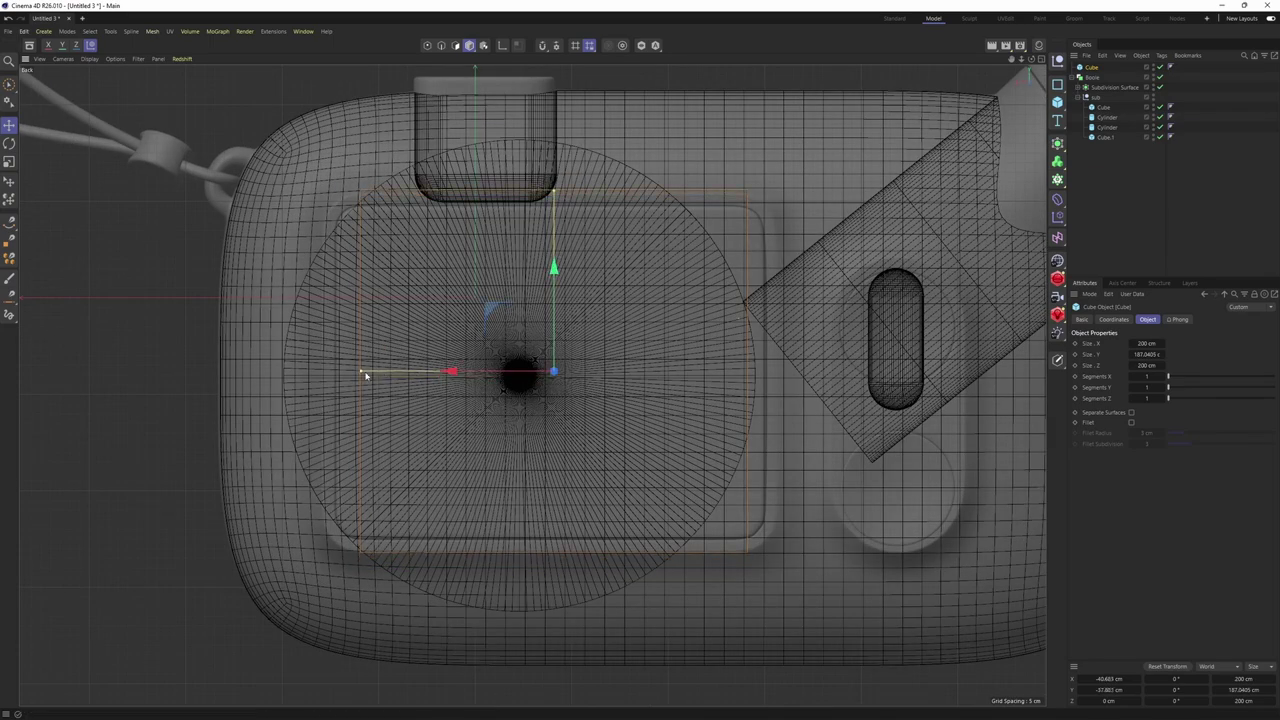
{"action": "left_click_drag", "start_coordinate": [327, 379], "coordinate": [326, 379]}
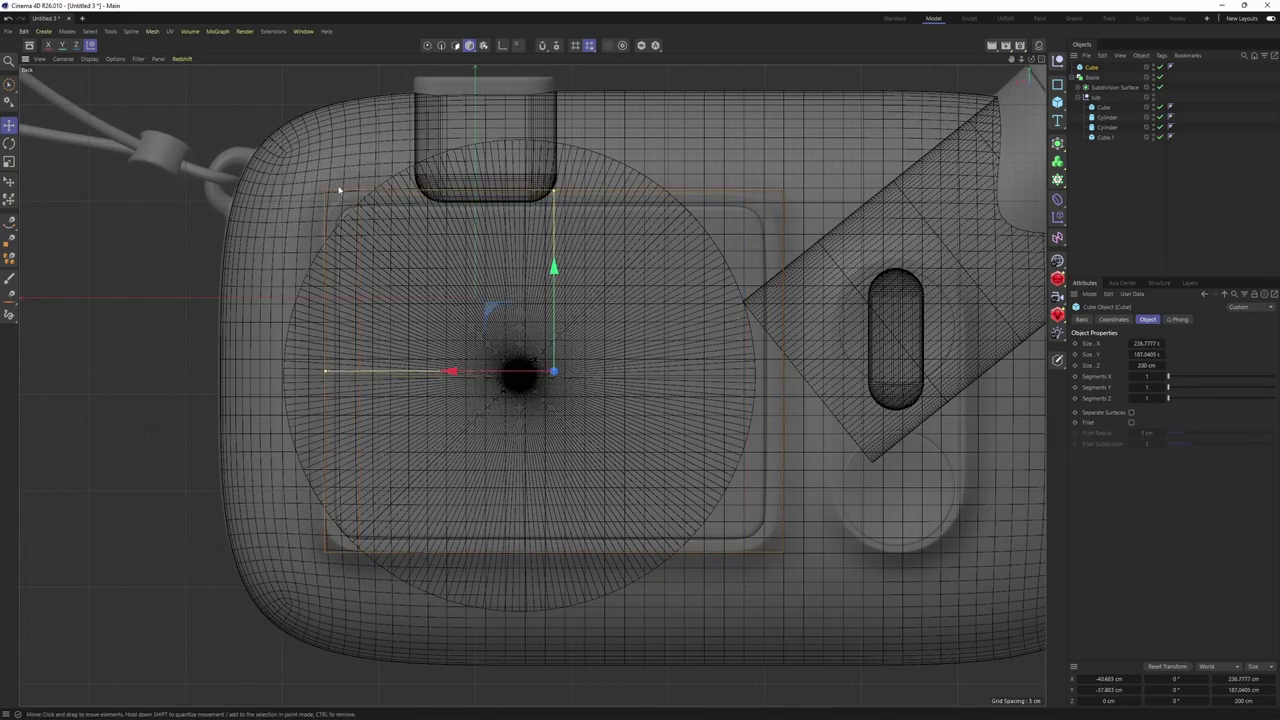
{"action": "middle_click_drag", "start_coordinate": [806, 212], "coordinate": [790, 228], "text": "alt"}
Fillet the screen cube with a 27 cm radius and 25 subdivisions
{"action": "left_click", "coordinate": [1131, 422]}
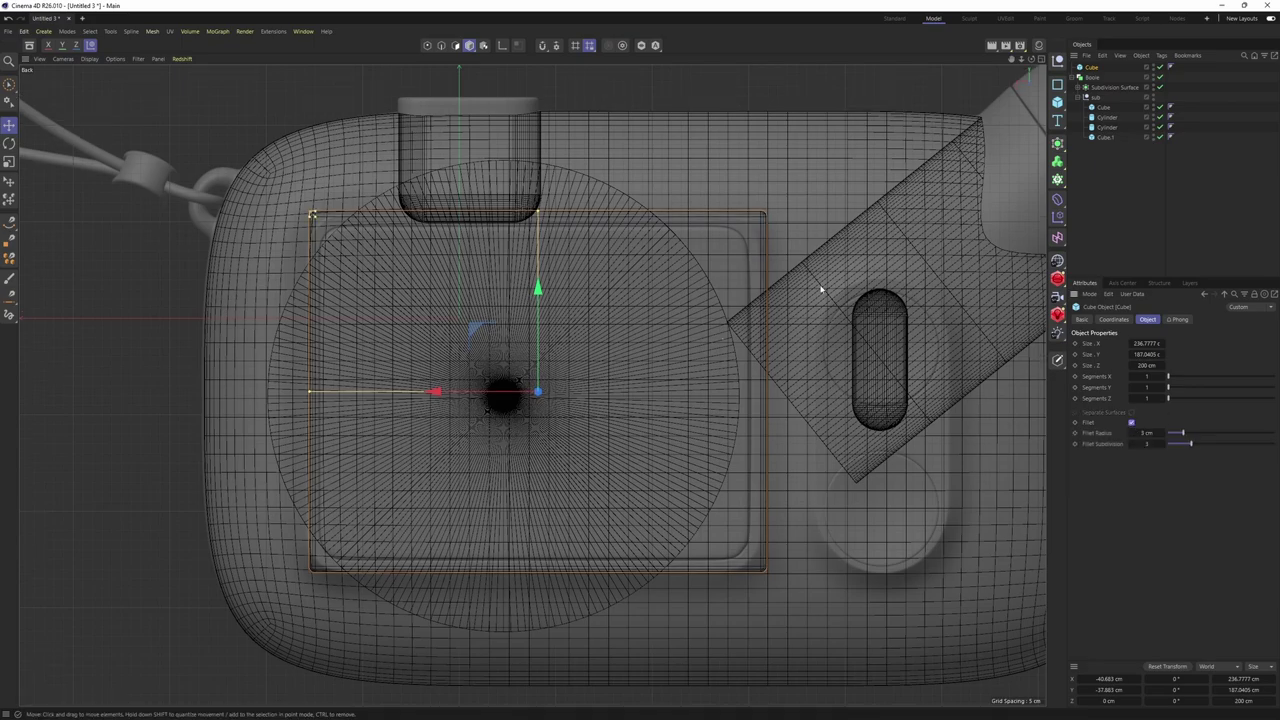
{"action": "scroll", "coordinate": [823, 286], "scroll_direction": "up", "scroll_amount": 5}
{"action": "left_click_drag", "start_coordinate": [1163, 434], "coordinate": [1215, 434]}
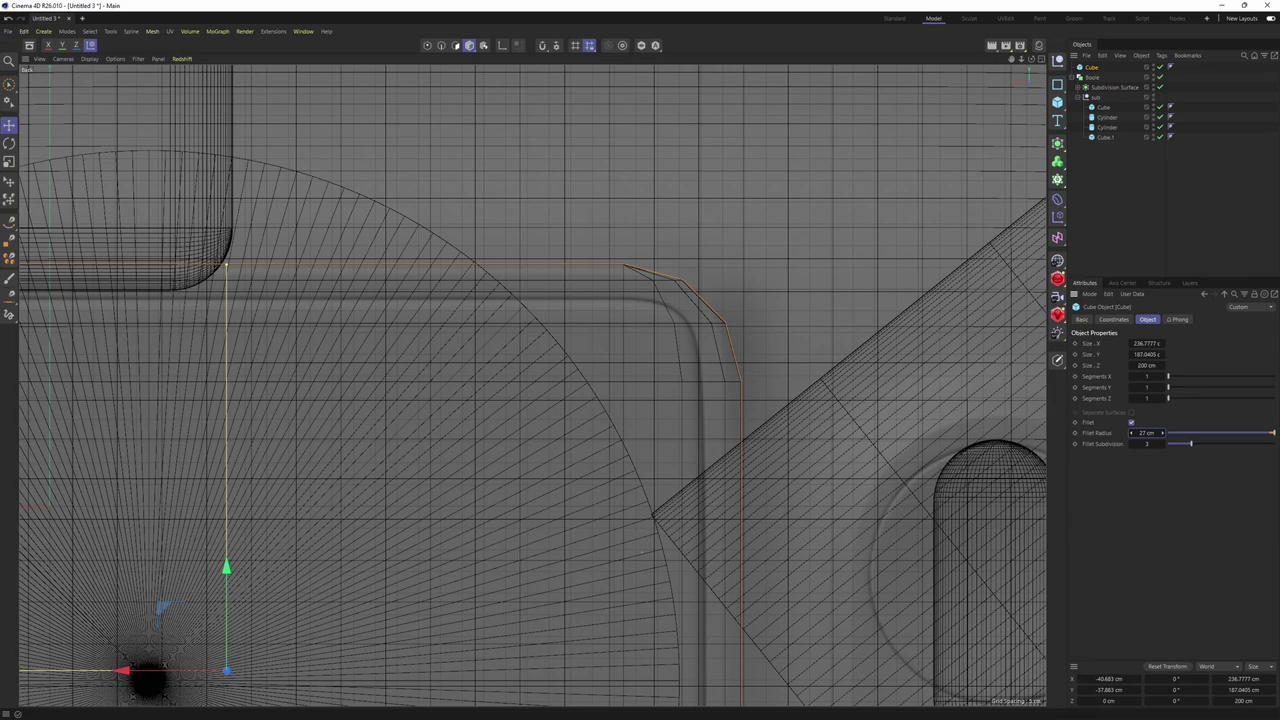
{"action": "left_click", "coordinate": [1150, 444]}
{"action": "key", "text": "Return"}
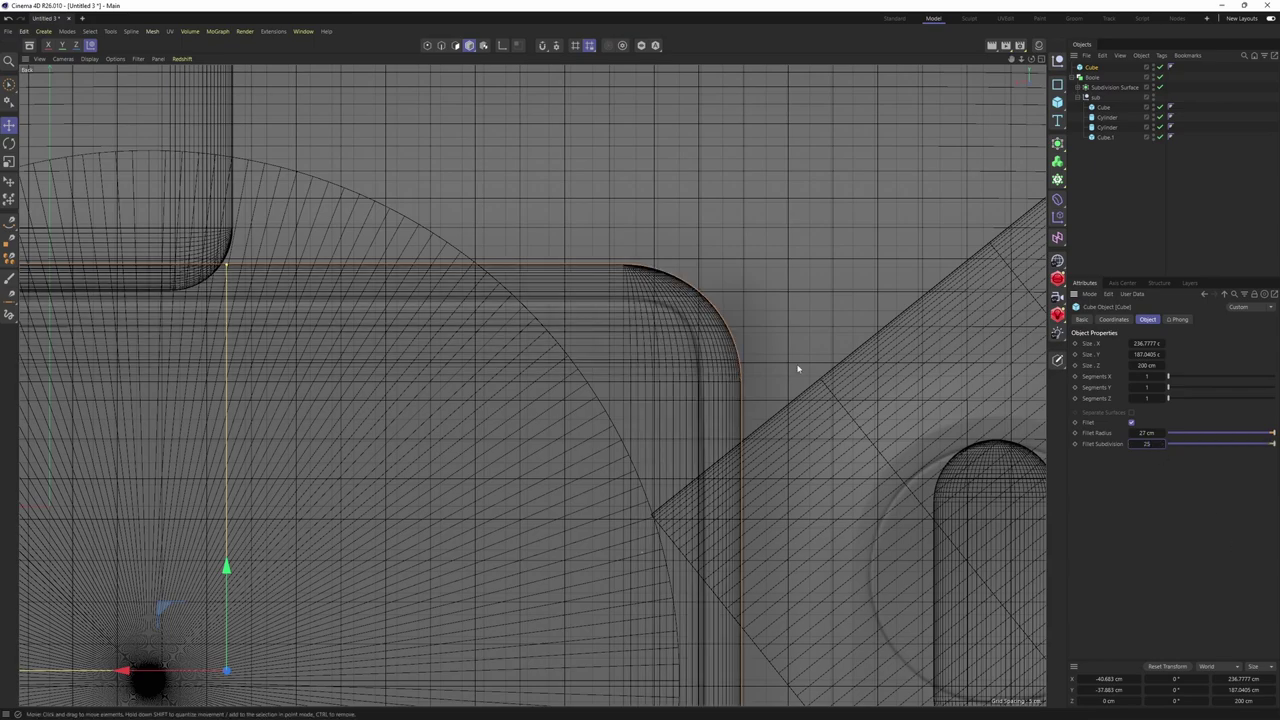
Move the screen cube back to about 114 cm in Z and put it into the sub group to cut the screen recess
{"action": "middle_click", "coordinate": [745, 345]}
{"action": "middle_click", "coordinate": [495, 270]}
{"action": "left_click_drag", "start_coordinate": [520, 268], "coordinate": [629, 429], "text": "alt"}
{"action": "left_click_drag", "start_coordinate": [829, 484], "coordinate": [990, 204]}
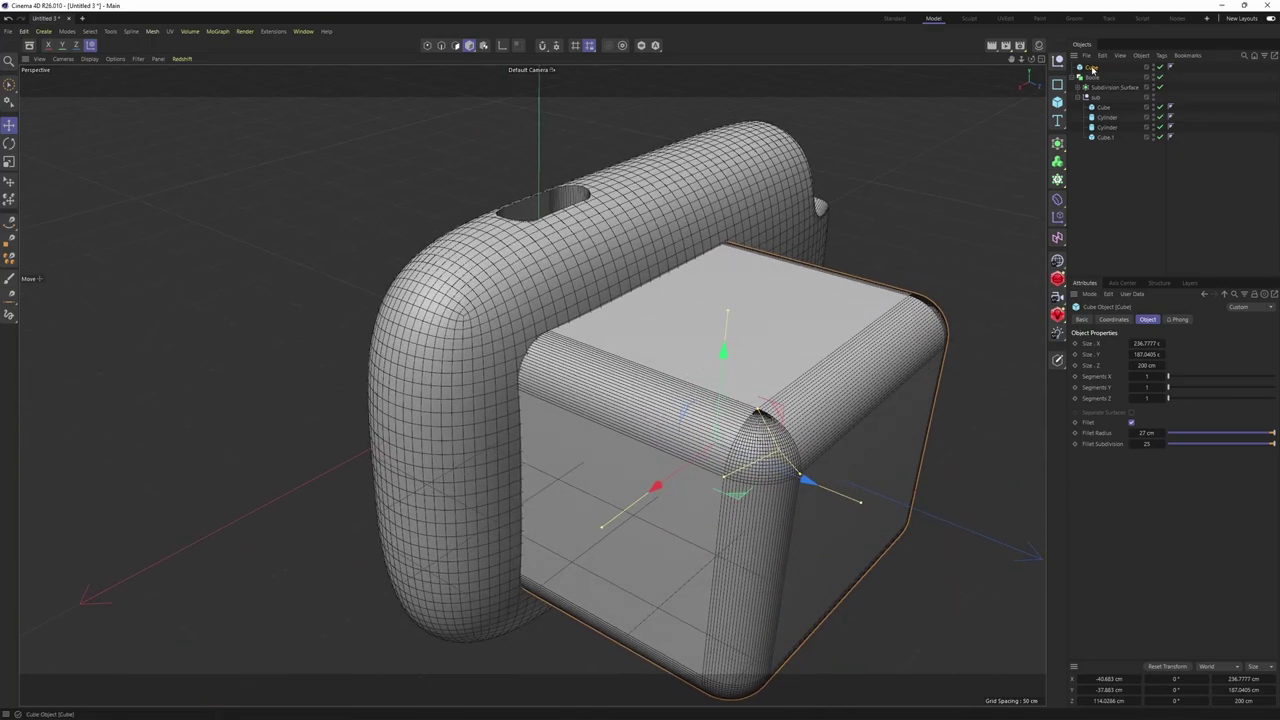
{"action": "left_click_drag", "start_coordinate": [1108, 106], "coordinate": [1109, 102]}
{"action": "left_click_drag", "start_coordinate": [730, 330], "coordinate": [591, 286], "text": "alt"}
{"action": "right_click_drag", "start_coordinate": [591, 286], "coordinate": [686, 288], "text": "alt"}
{"action": "left_click_drag", "start_coordinate": [686, 288], "coordinate": [690, 322], "text": "alt"}
{"action": "right_click_drag", "start_coordinate": [690, 322], "coordinate": [682, 288], "text": "alt"}
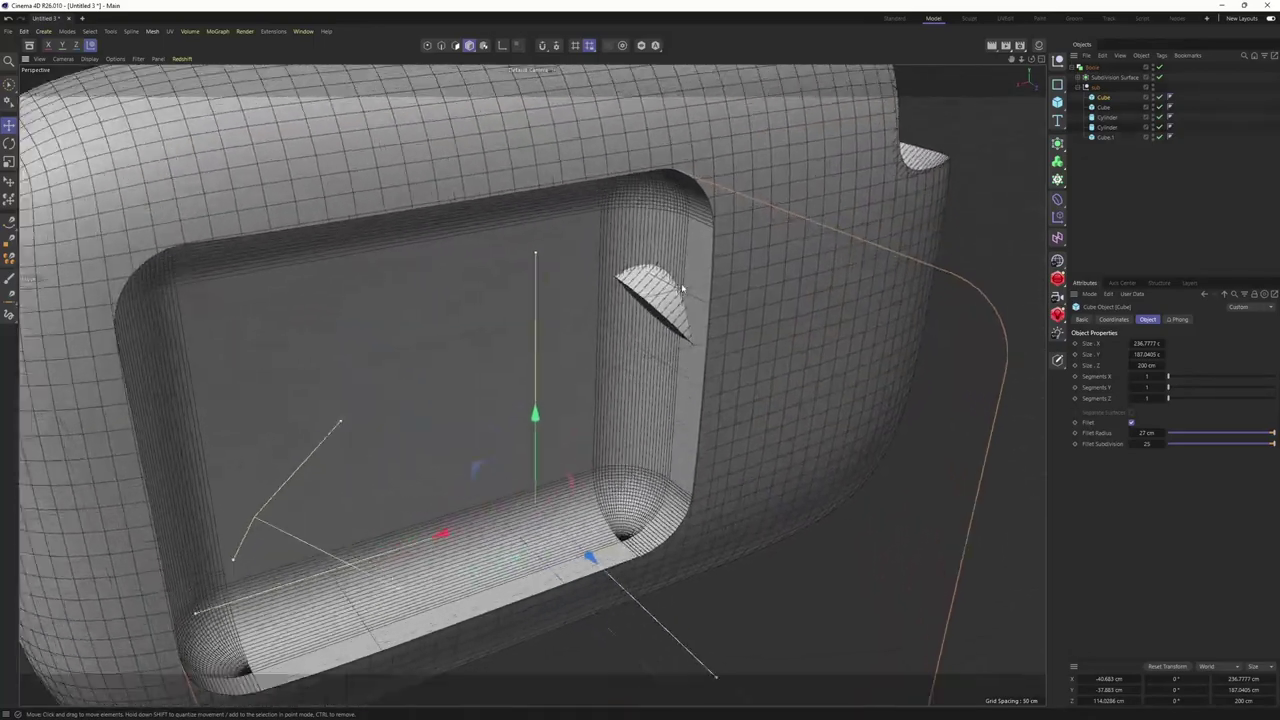
{"action": "left_click_drag", "start_coordinate": [632, 355], "coordinate": [902, 333], "text": "alt"}
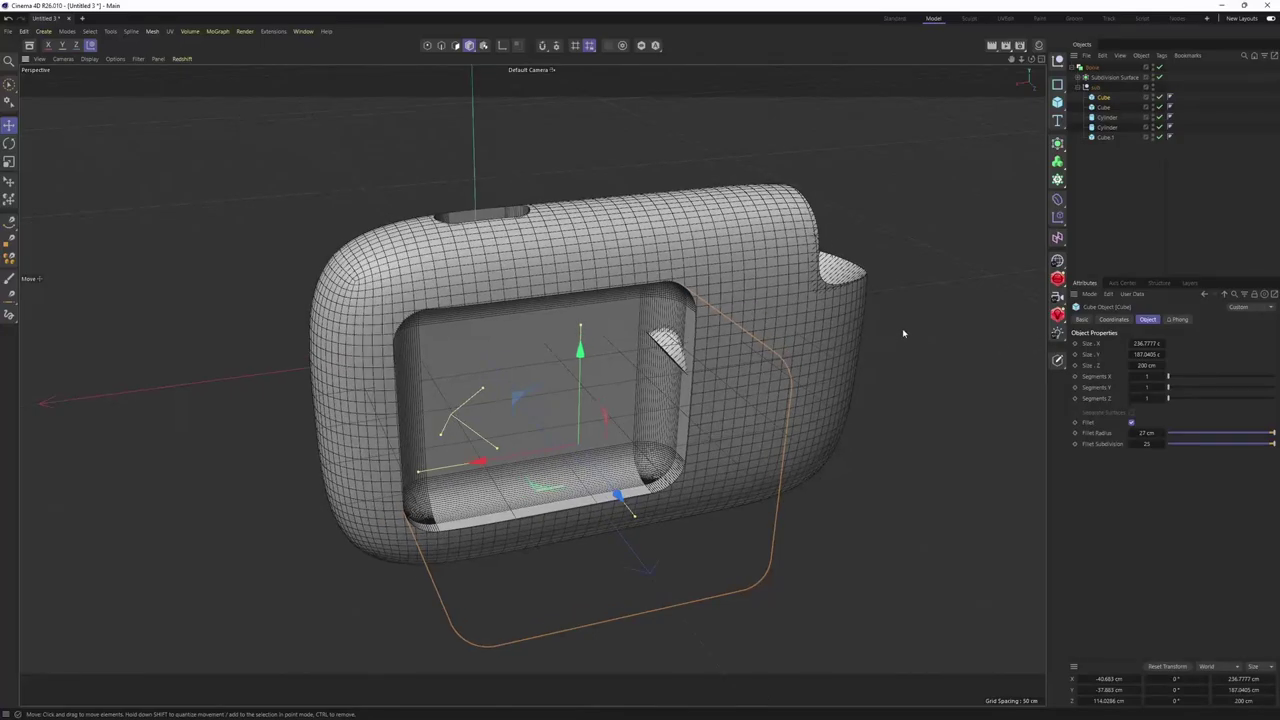
Disable the Boole temporarily in the Back view to examine the two-button recess on the reference, and enable it again
{"action": "middle_click", "coordinate": [869, 337]}
{"action": "middle_click", "coordinate": [854, 458]}
{"action": "middle_click", "coordinate": [852, 466]}
{"action": "middle_click", "coordinate": [815, 357]}
{"action": "middle_click_drag", "start_coordinate": [812, 363], "coordinate": [488, 150], "text": "alt"}
{"action": "right_click_drag", "start_coordinate": [488, 150], "coordinate": [637, 339], "text": "alt"}
{"action": "middle_click_drag", "start_coordinate": [637, 339], "coordinate": [623, 311], "text": "alt"}
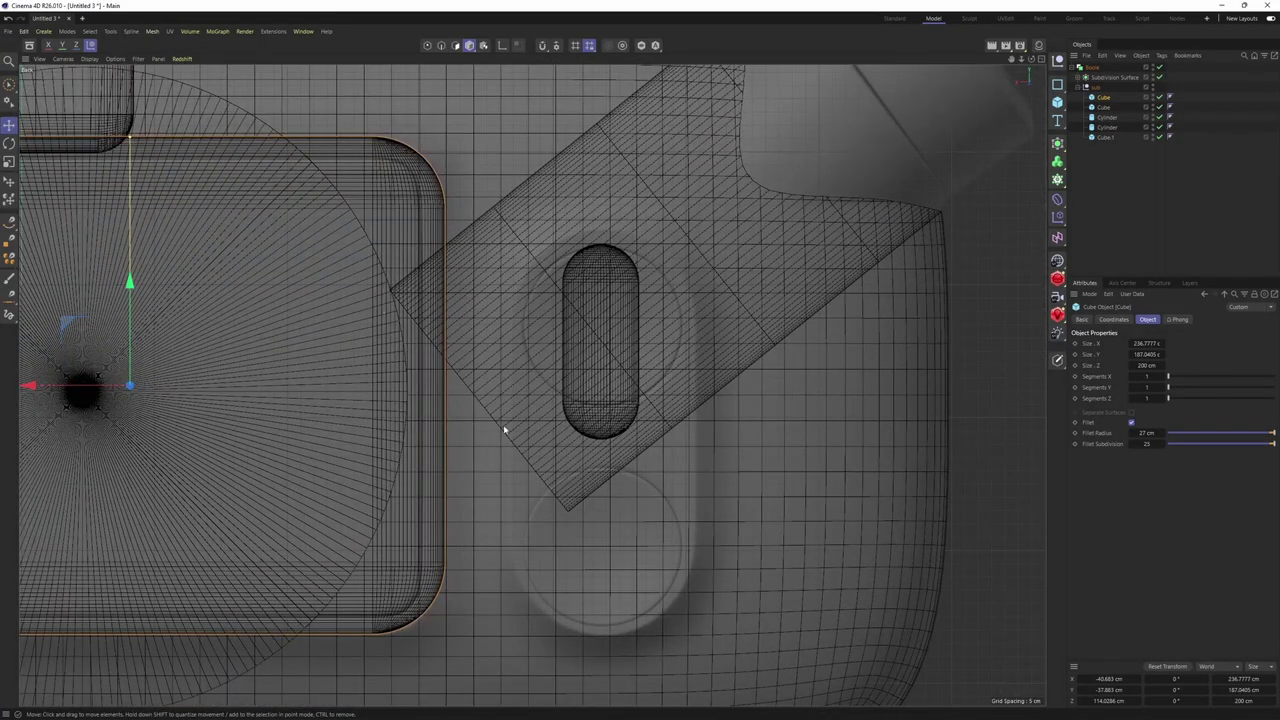
{"action": "left_click", "coordinate": [1158, 66]}
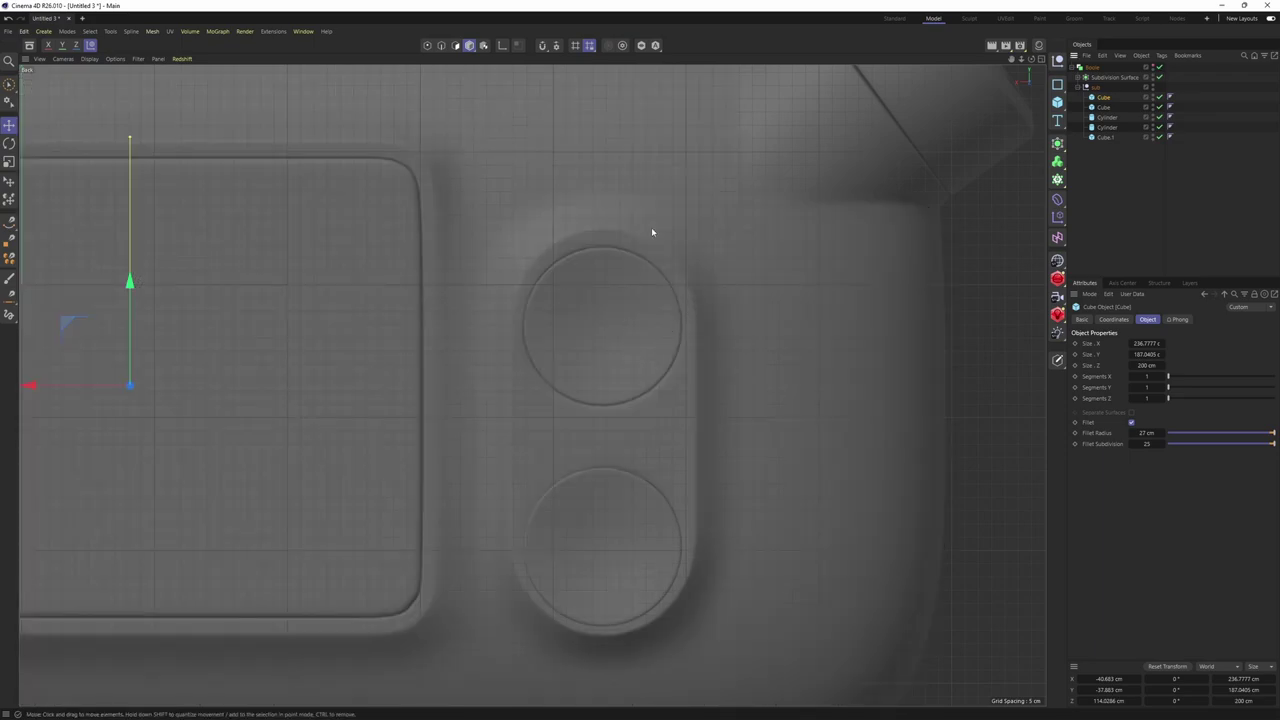
{"action": "left_click", "coordinate": [1152, 66]}
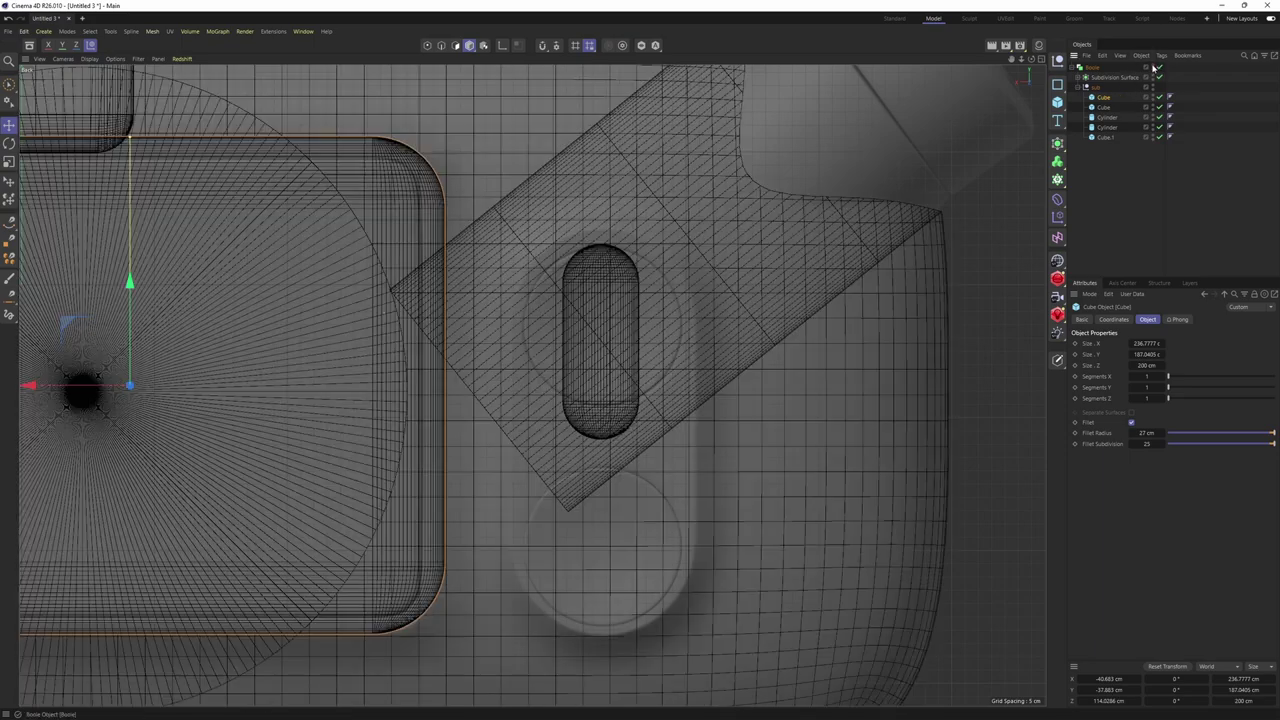
{"action": "middle_click_drag", "start_coordinate": [574, 318], "coordinate": [604, 298], "text": "alt"}
{"action": "right_click_drag", "start_coordinate": [604, 298], "coordinate": [582, 312], "text": "alt"}
Add another cube and place it over the two-button recess in the Back view, at about -218 cm in X
{"action": "left_click", "coordinate": [1090, 156]}
{"action": "left_click", "coordinate": [1057, 102]}
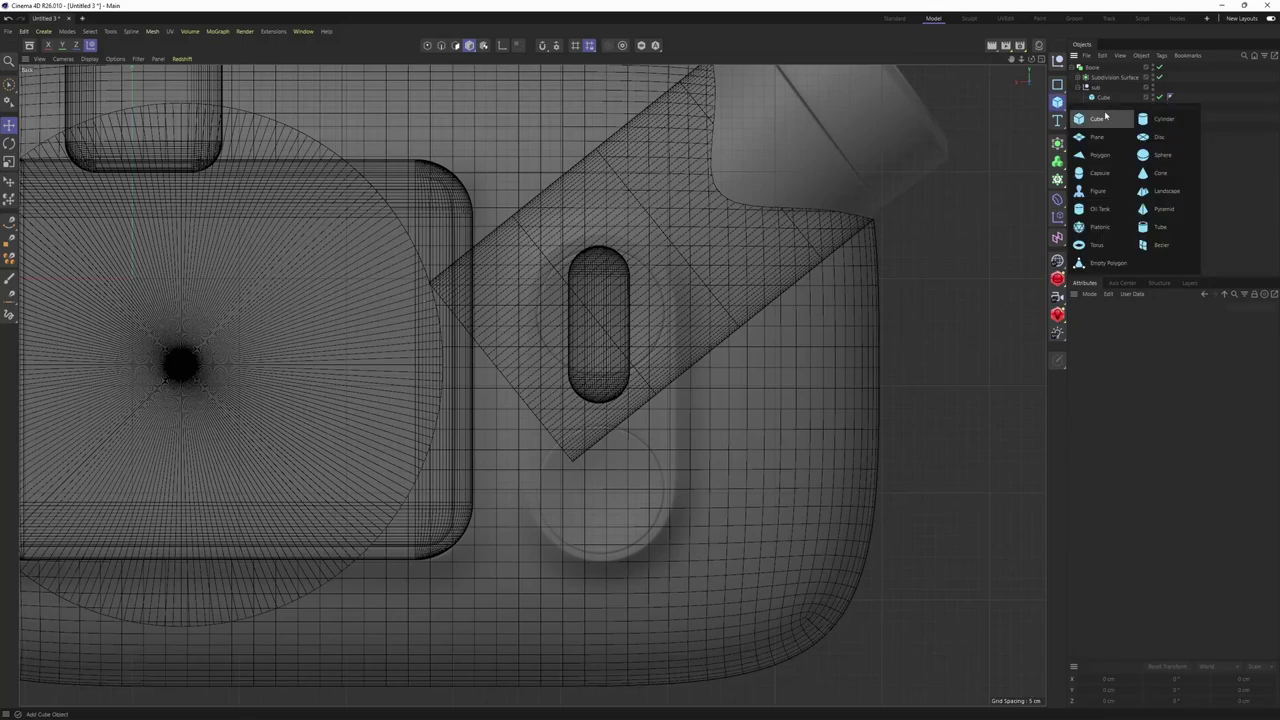
{"action": "left_click", "coordinate": [1105, 122]}
{"action": "right_click_drag", "start_coordinate": [451, 301], "coordinate": [348, 232], "text": "alt"}
{"action": "middle_click_drag", "start_coordinate": [348, 232], "coordinate": [382, 255], "text": "alt"}
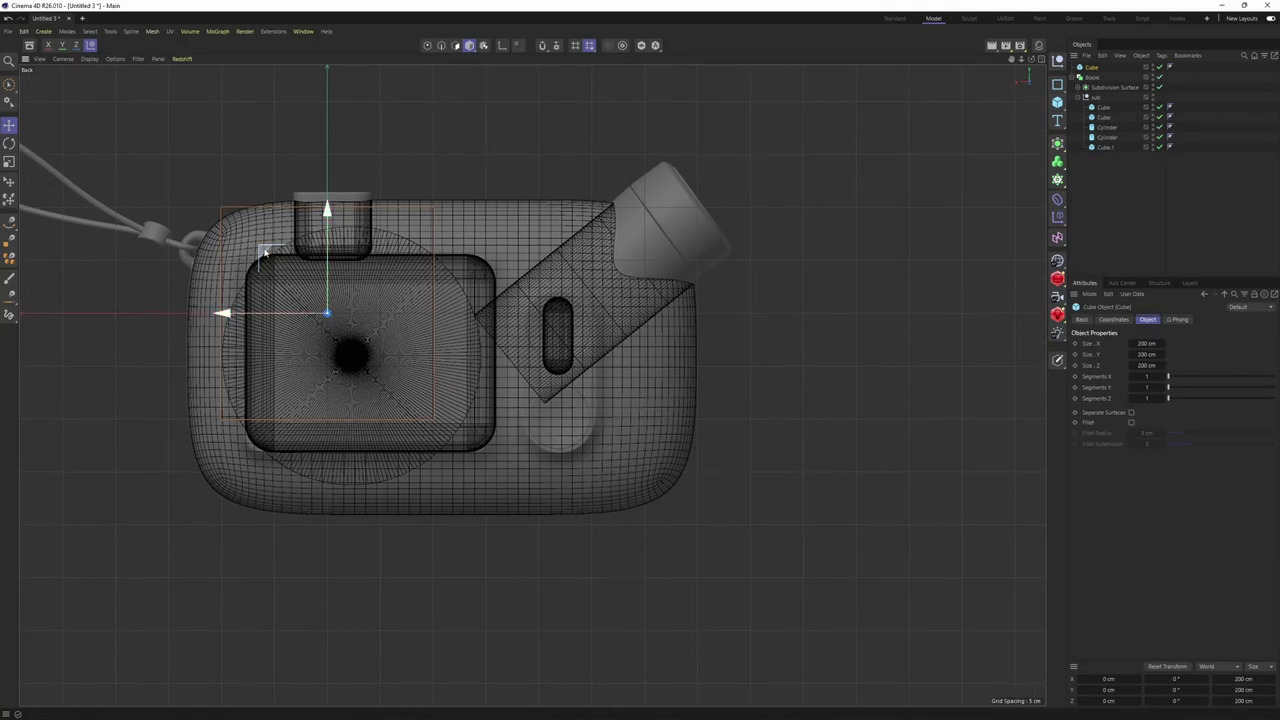
{"action": "left_click_drag", "start_coordinate": [267, 252], "coordinate": [501, 299]}
{"action": "scroll", "coordinate": [535, 273], "scroll_direction": "up", "scroll_amount": 6}
{"action": "middle_click_drag", "start_coordinate": [558, 260], "coordinate": [560, 156], "text": "alt"}
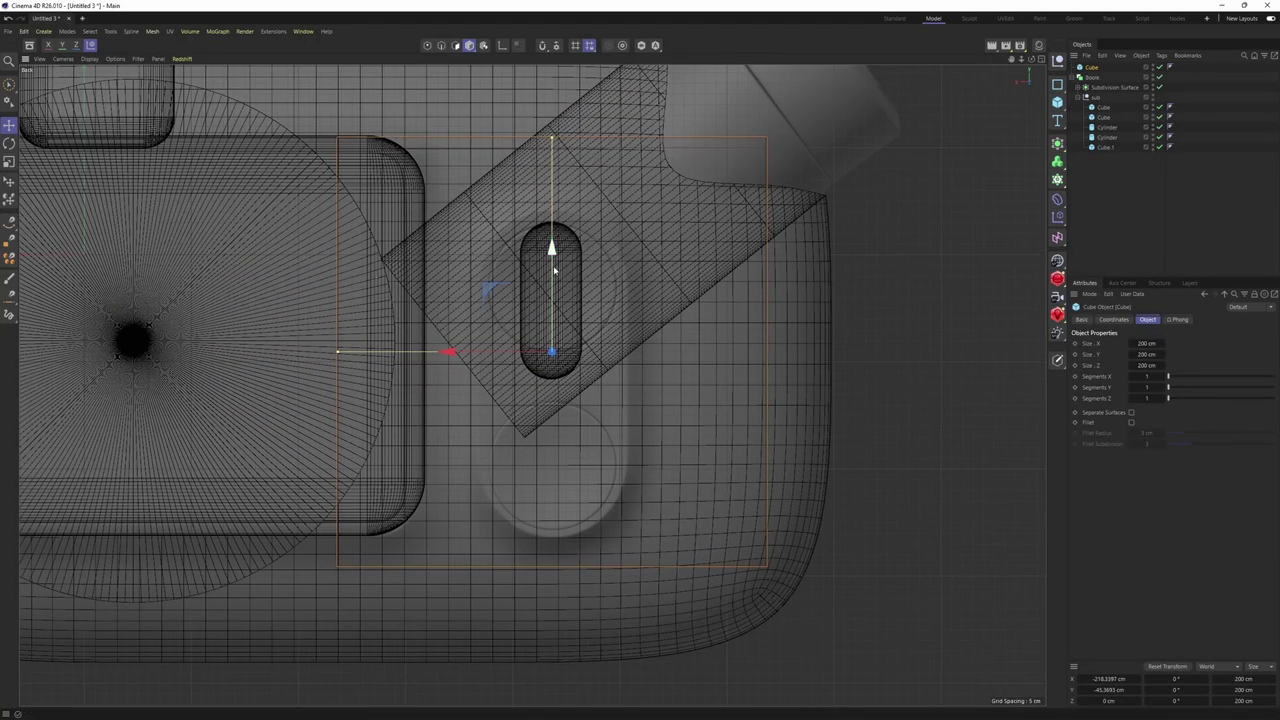
Fit the new cube to the button recess, about 69.6 by 152.9 cm, centred at about -55 cm in Y
{"action": "left_click_drag", "start_coordinate": [553, 265], "coordinate": [553, 281]}
{"action": "left_click_drag", "start_coordinate": [553, 153], "coordinate": [553, 206]}
{"action": "left_click_drag", "start_coordinate": [553, 276], "coordinate": [553, 281]}
{"action": "left_click_drag", "start_coordinate": [338, 373], "coordinate": [480, 390]}
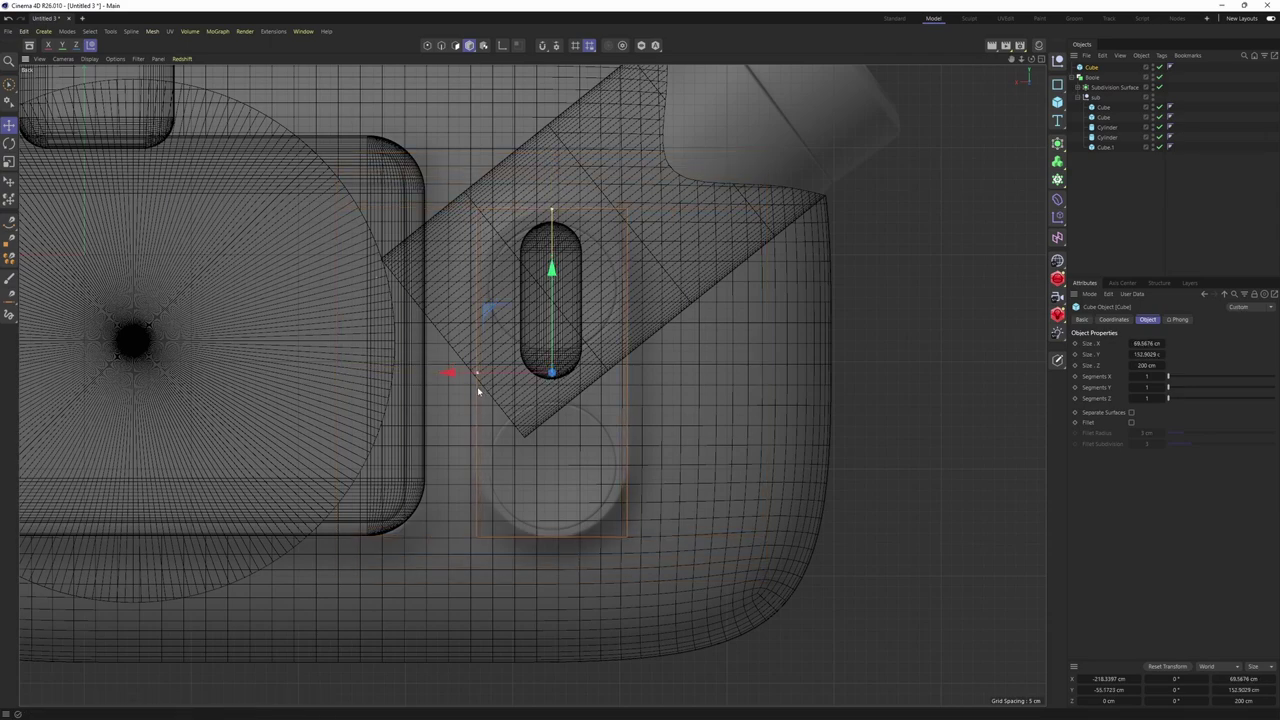
Fillet the button recess cube with the maximum radius of about 34.8 cm and 20 subdivisions
{"action": "left_click", "coordinate": [1131, 422]}
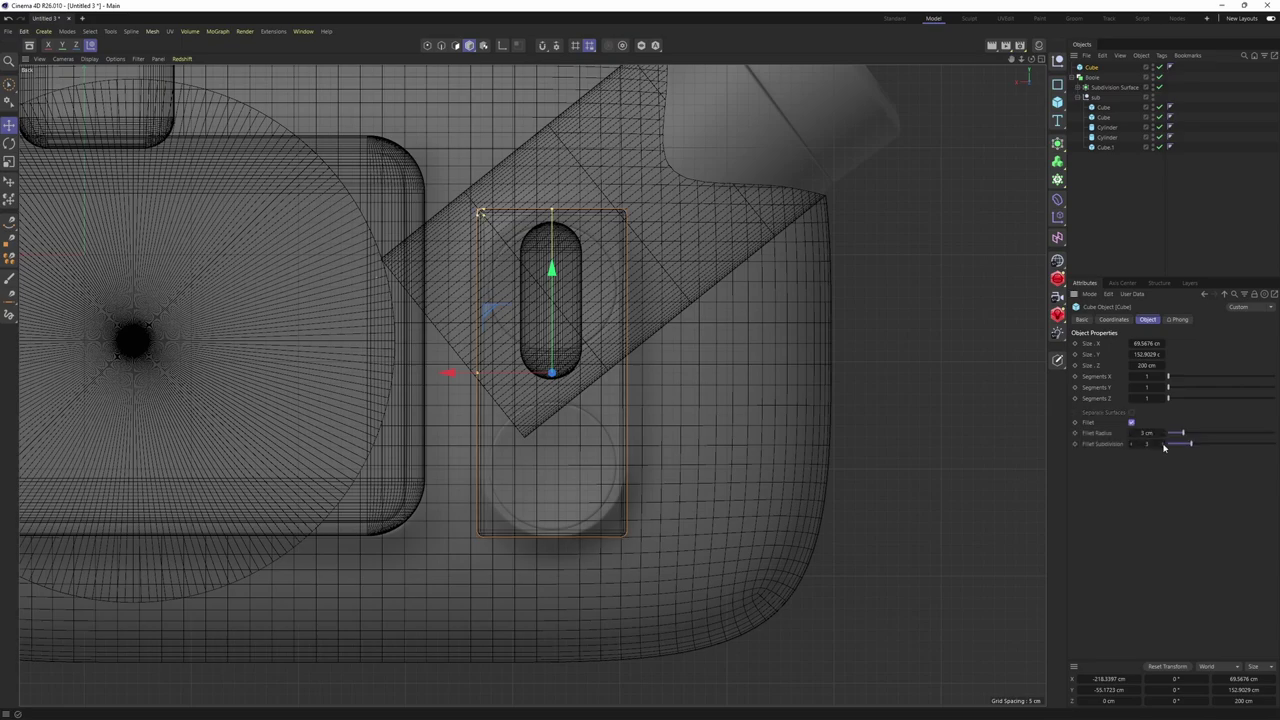
{"action": "left_click_drag", "start_coordinate": [1190, 437], "coordinate": [1274, 433]}
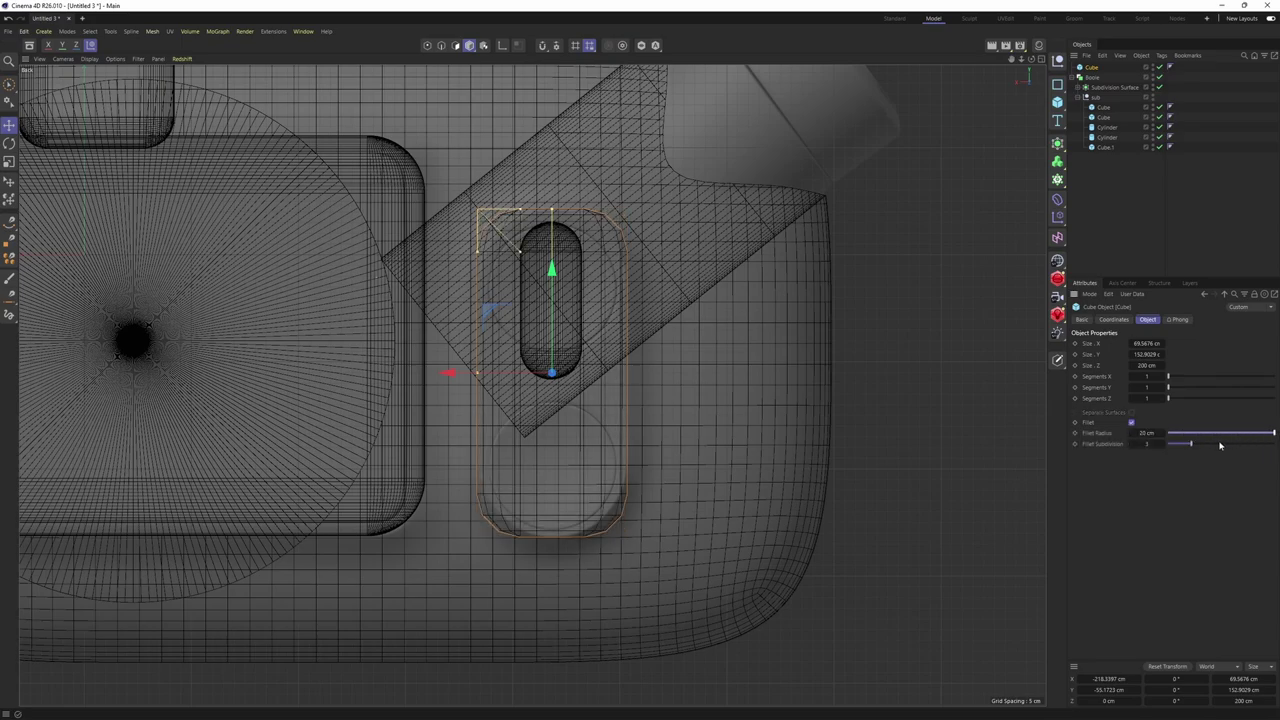
{"action": "left_click_drag", "start_coordinate": [1145, 433], "coordinate": [1272, 433]}
{"action": "middle_click_drag", "start_coordinate": [652, 341], "coordinate": [701, 352], "text": "alt"}
{"action": "scroll", "coordinate": [701, 352], "scroll_direction": "up", "scroll_amount": 2}
{"action": "type", "text": "20"}
{"action": "key", "text": "Return"}
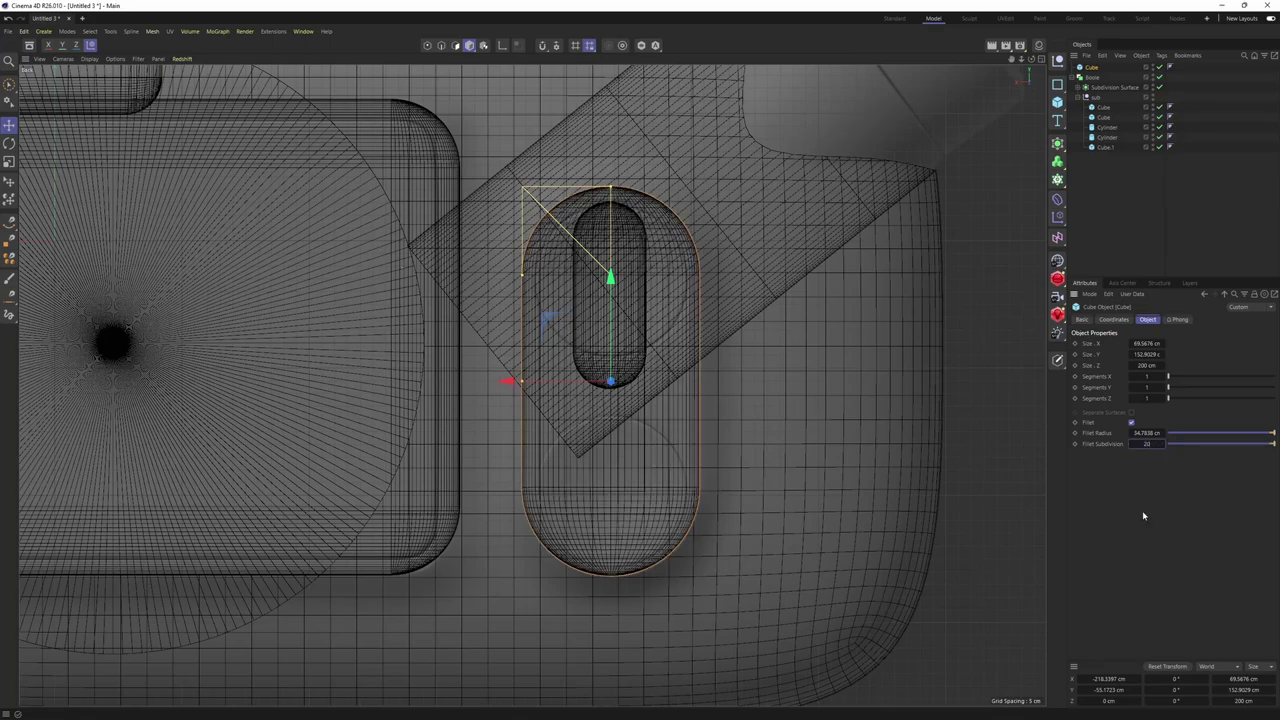
Move the button recess cube to about 72.6 cm in Z and put it into the sub group to cut the body
{"action": "middle_click", "coordinate": [860, 430]}
{"action": "middle_click", "coordinate": [510, 310]}
{"action": "left_click_drag", "start_coordinate": [575, 315], "coordinate": [816, 411], "text": "alt"}
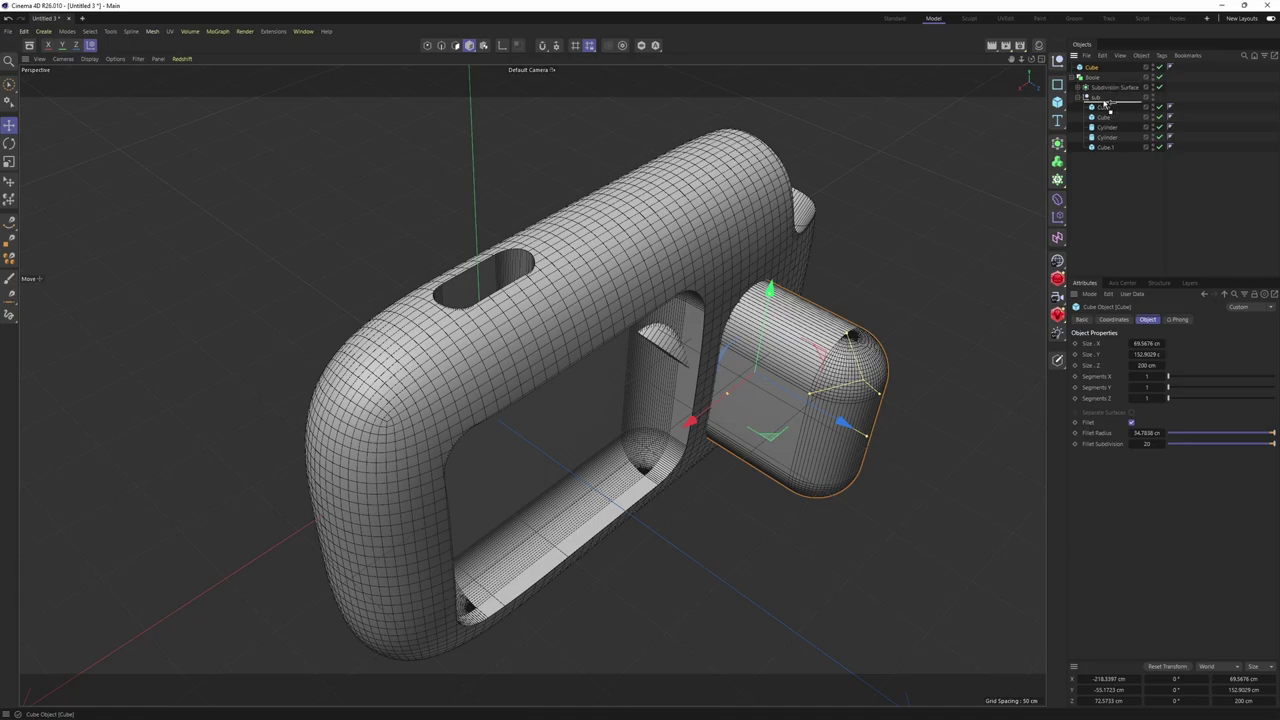
{"action": "left_click_drag", "start_coordinate": [1104, 103], "coordinate": [1106, 102]}
{"action": "left_click", "coordinate": [1157, 191]}
{"action": "middle_click_drag", "start_coordinate": [800, 312], "coordinate": [634, 280], "text": "alt"}
{"action": "left_click_drag", "start_coordinate": [640, 277], "coordinate": [649, 400], "text": "alt"}
{"action": "scroll", "coordinate": [588, 250], "scroll_direction": "up", "scroll_amount": 3}
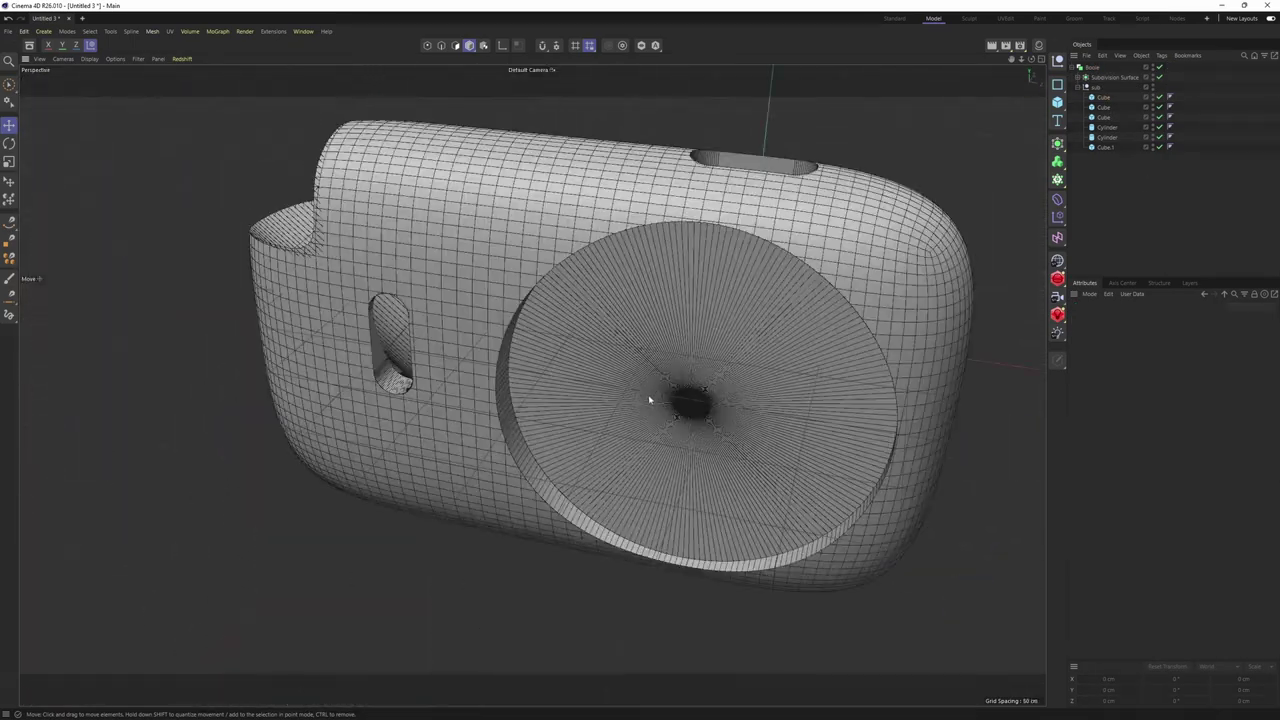
Set the Front view's background image transparency to 0%
{"action": "middle_click", "coordinate": [649, 400]}
{"action": "middle_click", "coordinate": [765, 506]}
{"action": "scroll", "coordinate": [696, 416], "scroll_direction": "up", "scroll_amount": 2}
{"action": "middle_click_drag", "start_coordinate": [624, 520], "coordinate": [701, 358], "text": "alt"}
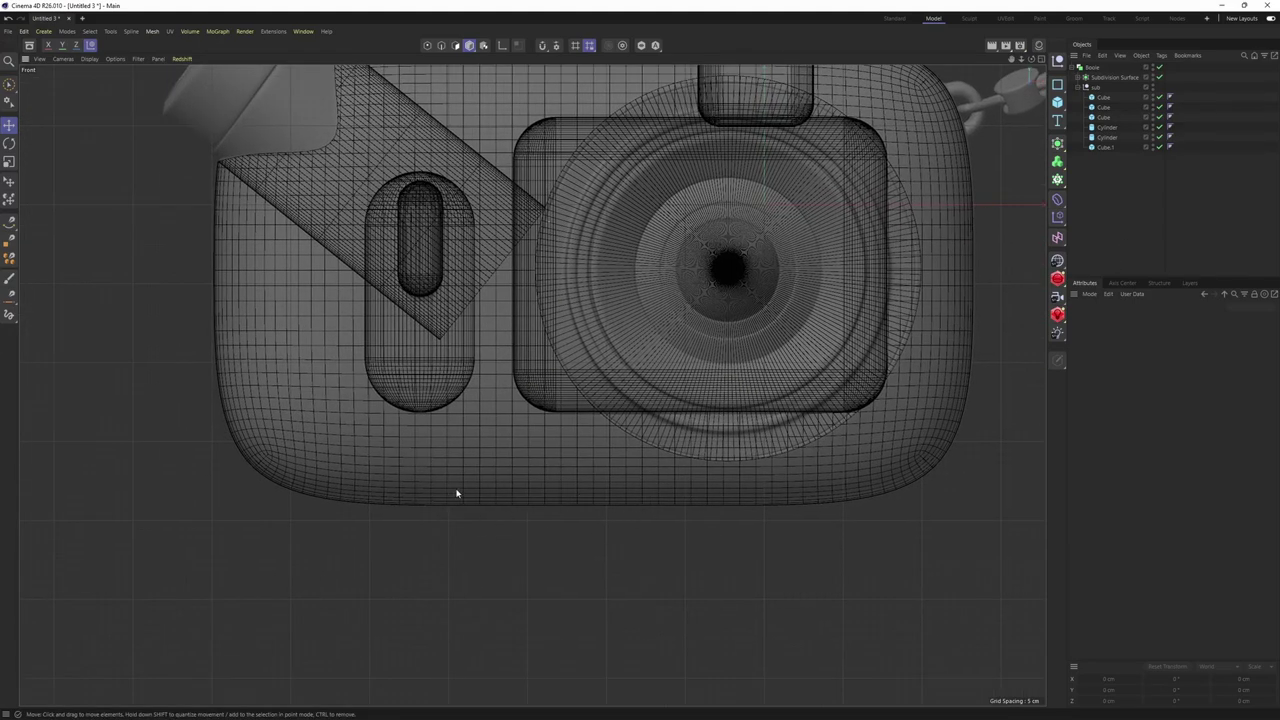
{"action": "scroll", "coordinate": [675, 525], "scroll_direction": "up", "scroll_amount": 4}
{"action": "key", "text": "shift+v"}
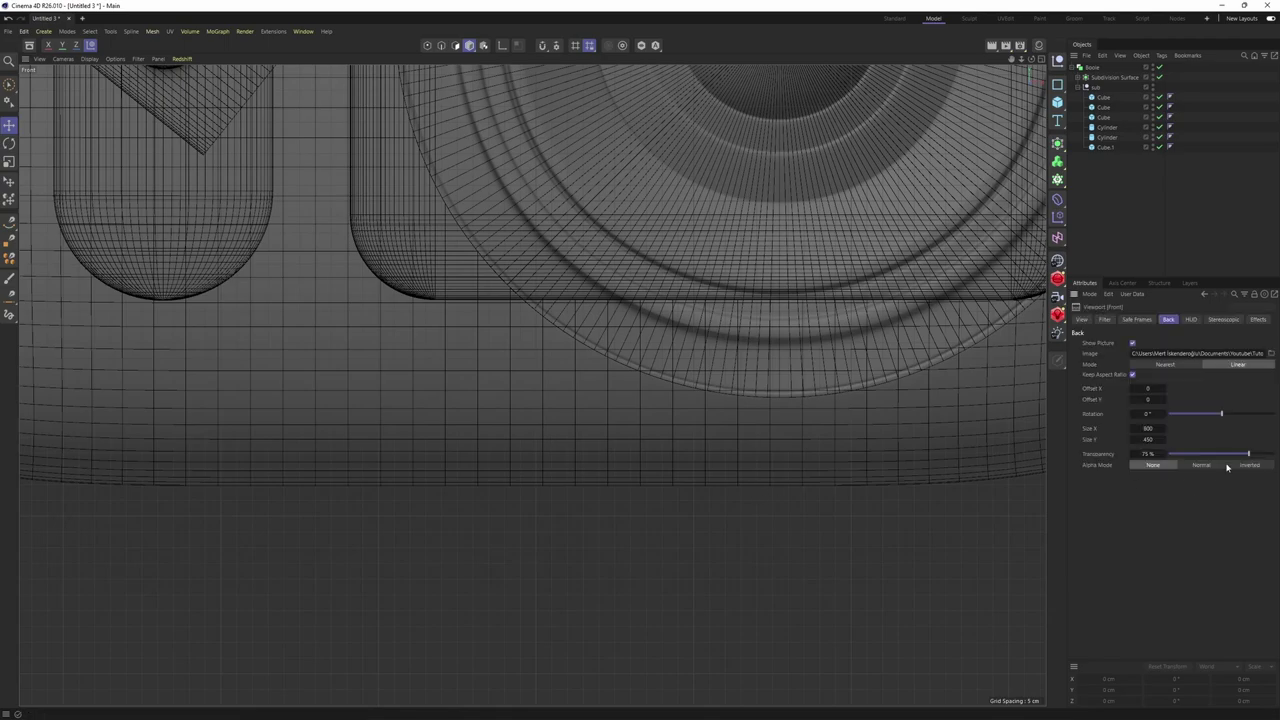
{"action": "left_click_drag", "start_coordinate": [1247, 455], "coordinate": [1168, 456]}
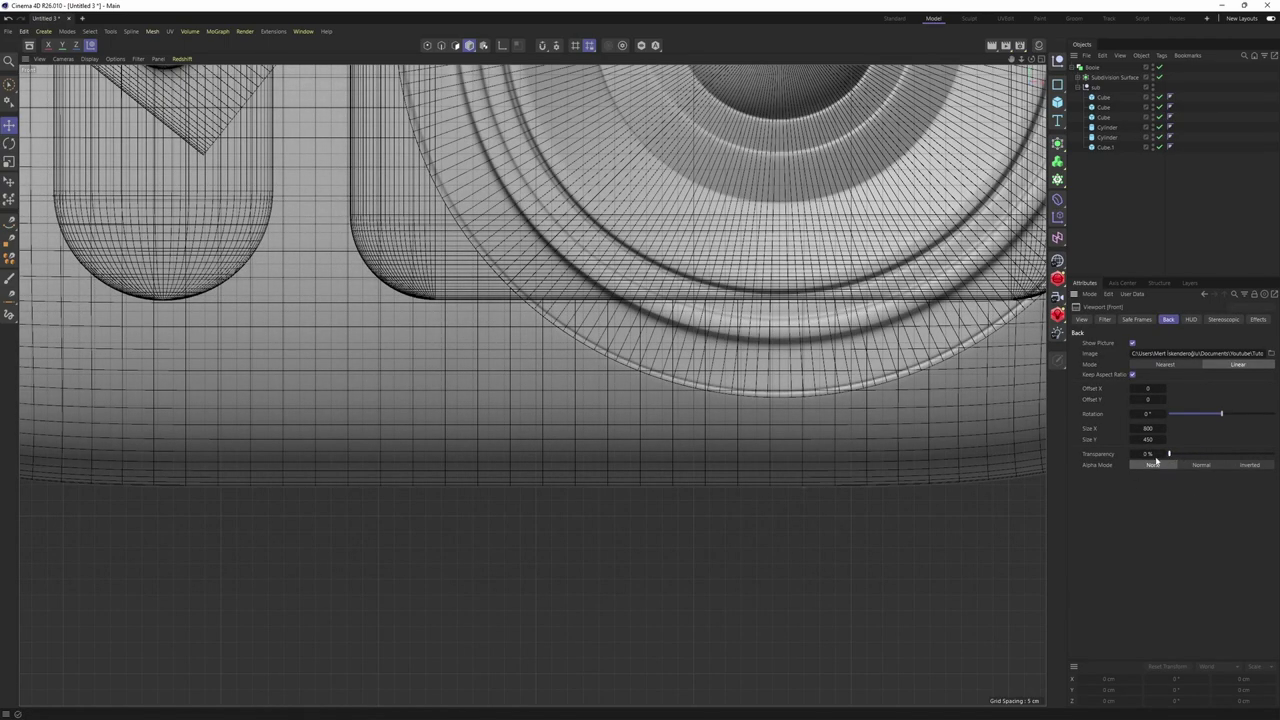
{"action": "middle_click_drag", "start_coordinate": [575, 494], "coordinate": [589, 432], "text": "alt"}
{"action": "mouse_move", "coordinate": [589, 432]}
{"action": "right_mouse_down", "text": "alt"}
{"action": "mouse_move", "coordinate": [616, 432]}
{"action": "mouse_move", "coordinate": [591, 444]}
{"action": "right_mouse_up", "text": "alt"}
{"action": "scroll", "coordinate": [588, 448], "scroll_direction": "down", "scroll_amount": 4}
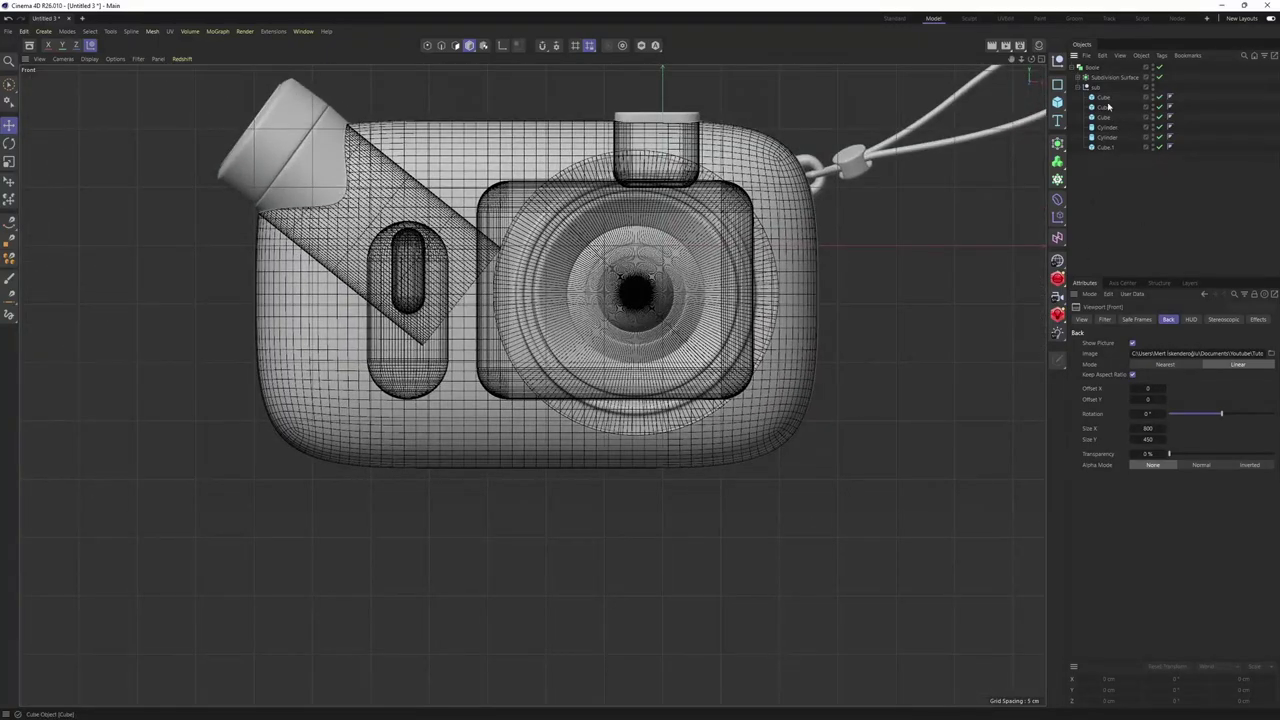
Examine the cut openings in the perspective view and check which cutter object belongs to each opening
{"action": "left_click", "coordinate": [1105, 98]}
{"action": "middle_click_drag", "start_coordinate": [728, 261], "coordinate": [714, 291], "text": "alt"}
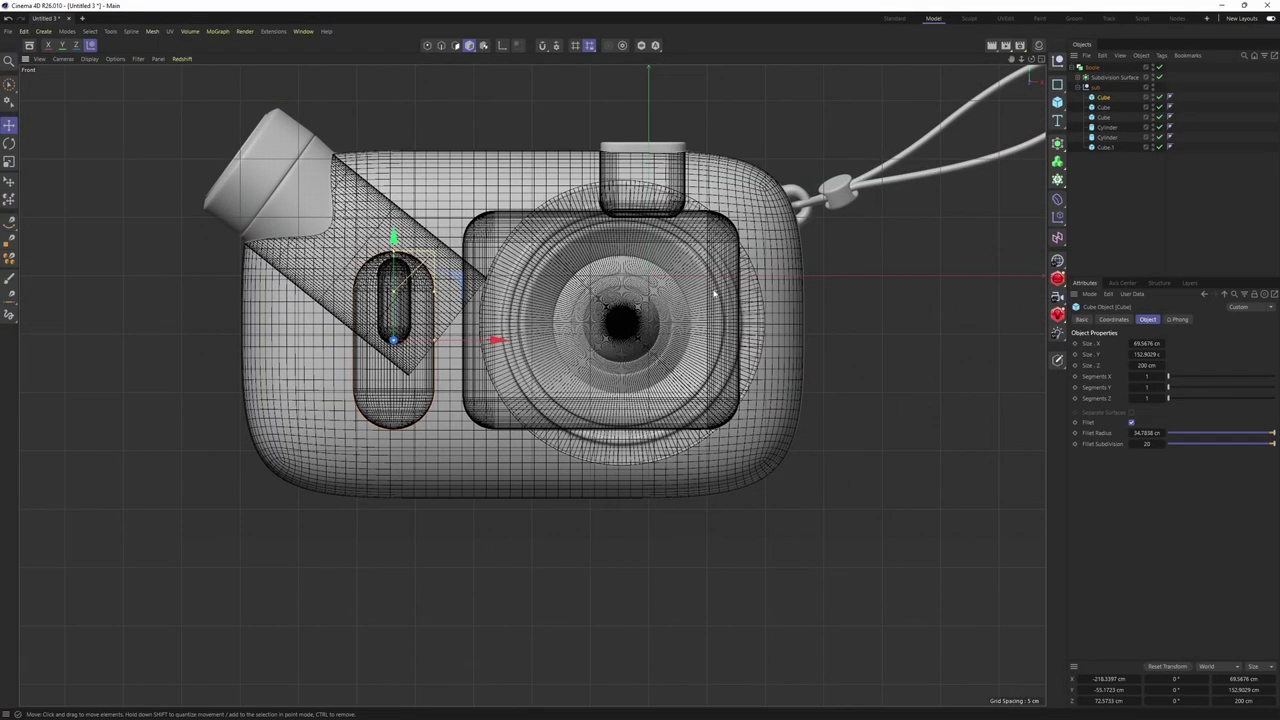
{"action": "middle_click", "coordinate": [597, 319]}
{"action": "middle_click", "coordinate": [391, 277]}
{"action": "scroll", "coordinate": [484, 361], "scroll_direction": "down", "scroll_amount": 5}
{"action": "left_click_drag", "start_coordinate": [532, 385], "coordinate": [600, 340], "text": "alt"}
{"action": "scroll", "coordinate": [724, 310], "scroll_direction": "up", "scroll_amount": 4}
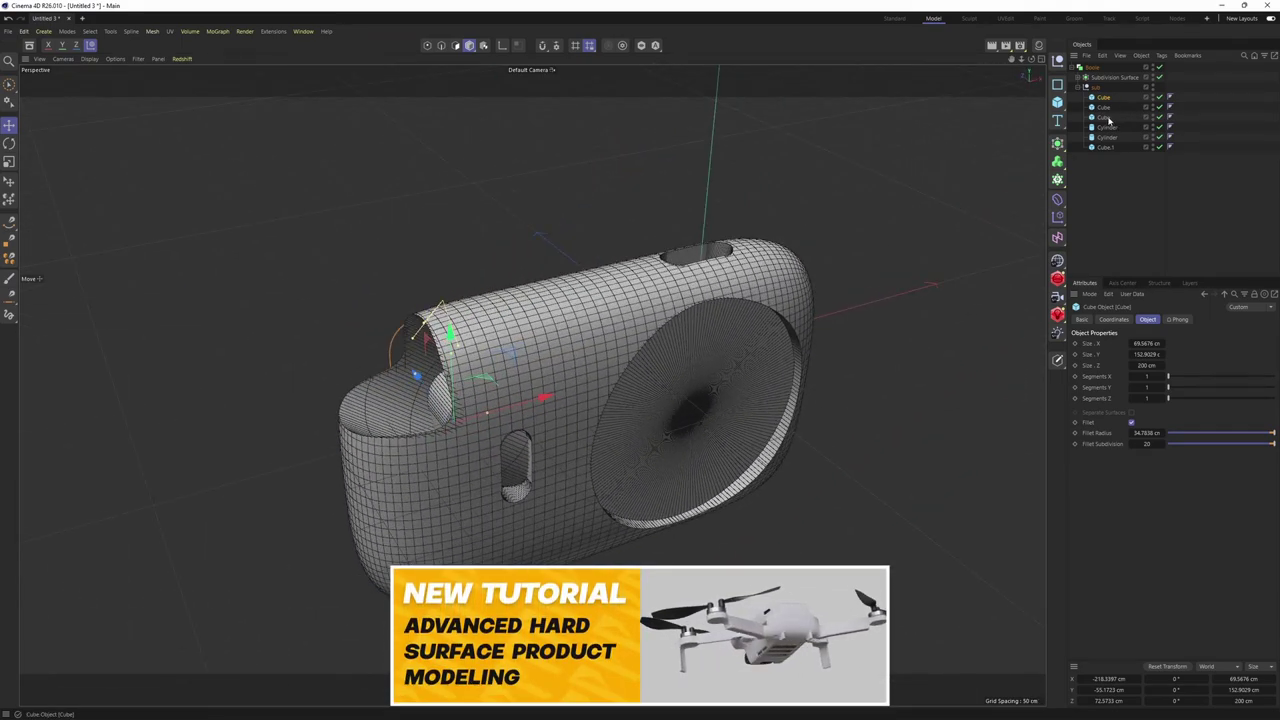
{"action": "left_click", "coordinate": [1108, 119]}
{"action": "left_click", "coordinate": [1105, 109]}
{"action": "left_click", "coordinate": [1105, 99]}
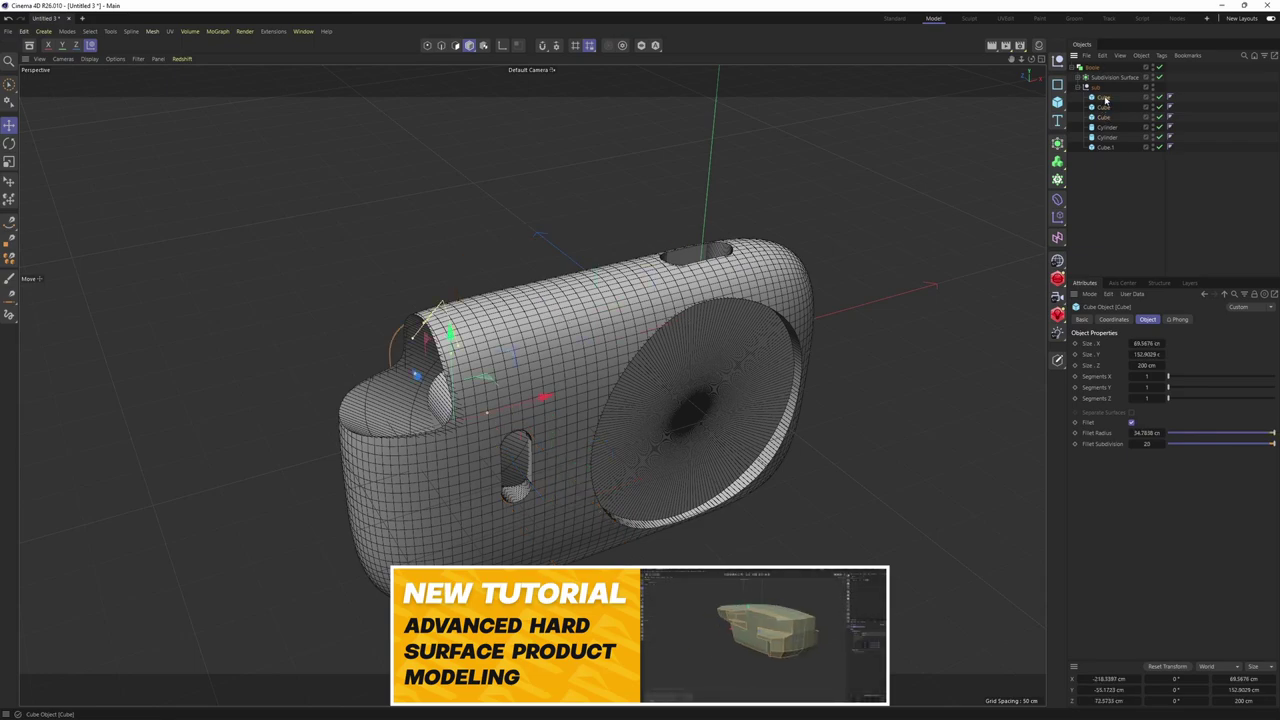
{"action": "left_click", "coordinate": [1107, 129]}
{"action": "left_click", "coordinate": [1107, 139]}
Duplicate the cutter cube on top of the body and place the copy at the underside, about -282 cm in Y
{"action": "left_click", "coordinate": [1106, 149]}
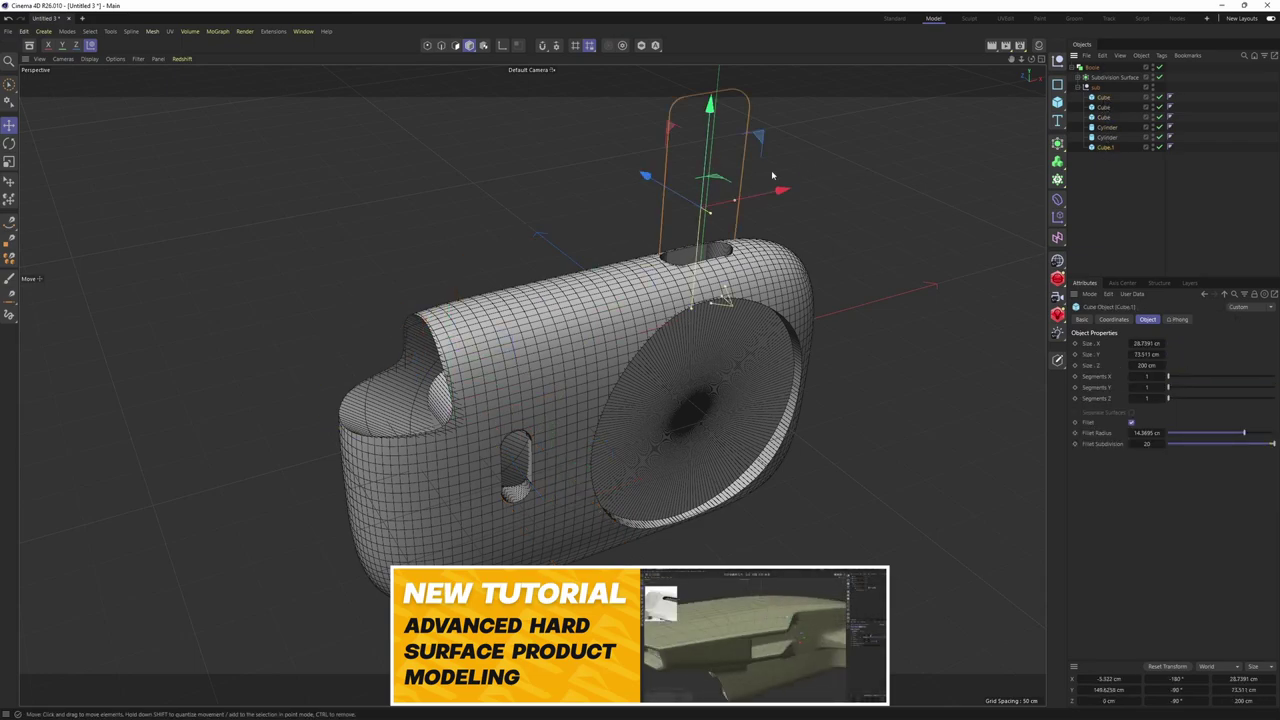
{"action": "left_click_drag", "start_coordinate": [772, 176], "coordinate": [637, 491], "text": "alt"}
{"action": "left_click_drag", "start_coordinate": [637, 491], "coordinate": [771, 451], "text": "alt"}
{"action": "middle_click_drag", "start_coordinate": [560, 620], "coordinate": [626, 437], "text": "alt"}
{"action": "left_click_drag", "start_coordinate": [626, 437], "coordinate": [620, 431], "text": "alt"}
{"action": "right_click_drag", "start_coordinate": [620, 431], "coordinate": [593, 475], "text": "alt"}
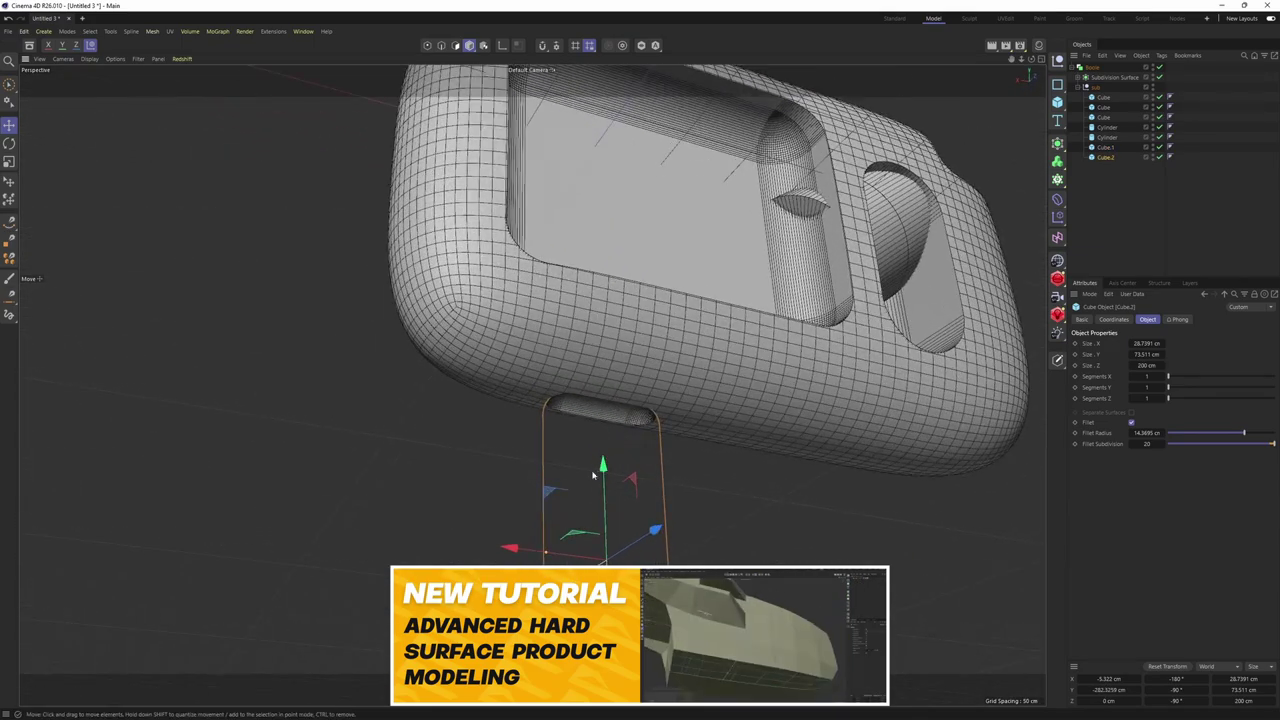
With the Boole disabled, move the underside cutter to about -118.9 cm in X and -255.4 cm in Y, sized about 40.2 by 139.6 cm
{"action": "left_click_drag", "start_coordinate": [606, 497], "coordinate": [610, 450]}
{"action": "left_click_drag", "start_coordinate": [610, 450], "coordinate": [491, 420], "text": "alt"}
{"action": "left_click_drag", "start_coordinate": [450, 371], "coordinate": [703, 382]}
{"action": "left_click_drag", "start_coordinate": [703, 382], "coordinate": [627, 395], "text": "alt"}
{"action": "left_click", "coordinate": [1160, 68]}
{"action": "left_click_drag", "start_coordinate": [585, 345], "coordinate": [530, 352], "text": "alt"}
{"action": "left_click_drag", "start_coordinate": [551, 407], "coordinate": [763, 358], "text": "alt"}
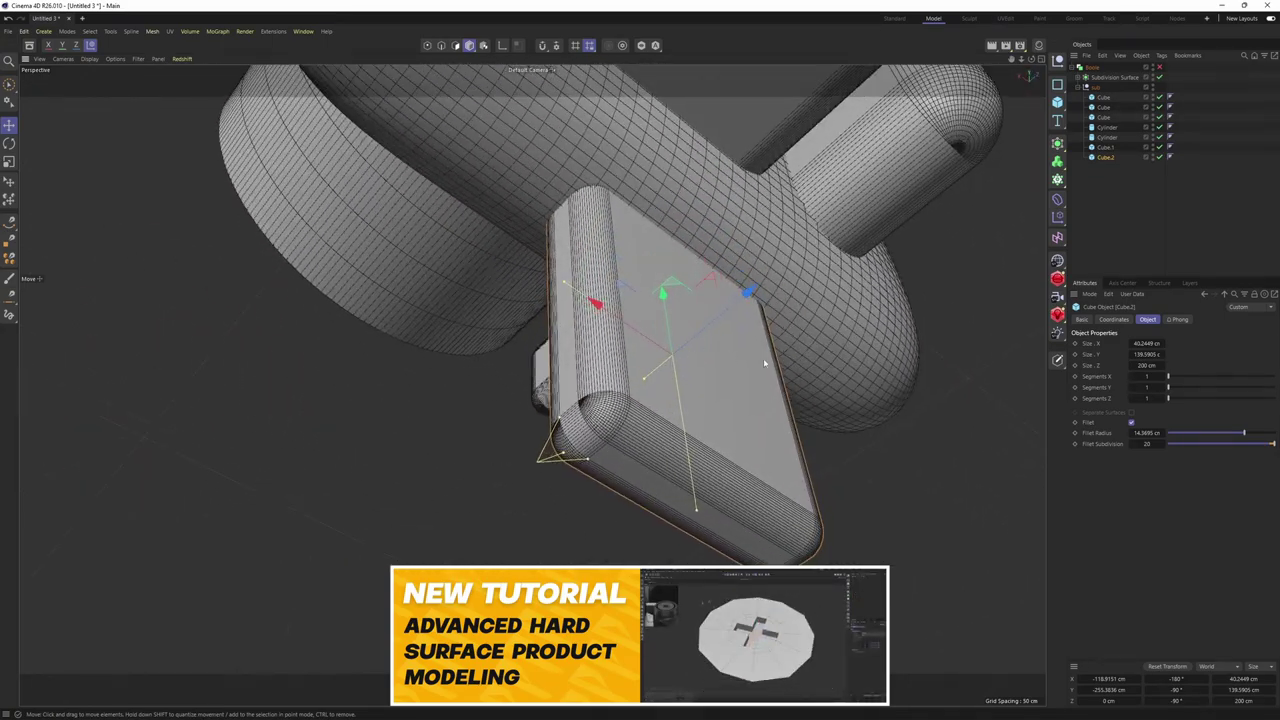
Raise the underside cutter's fillet radius to its maximum of about 20.1 cm and re-enable the Boole
{"action": "left_click_drag", "start_coordinate": [1137, 430], "coordinate": [1195, 424]}
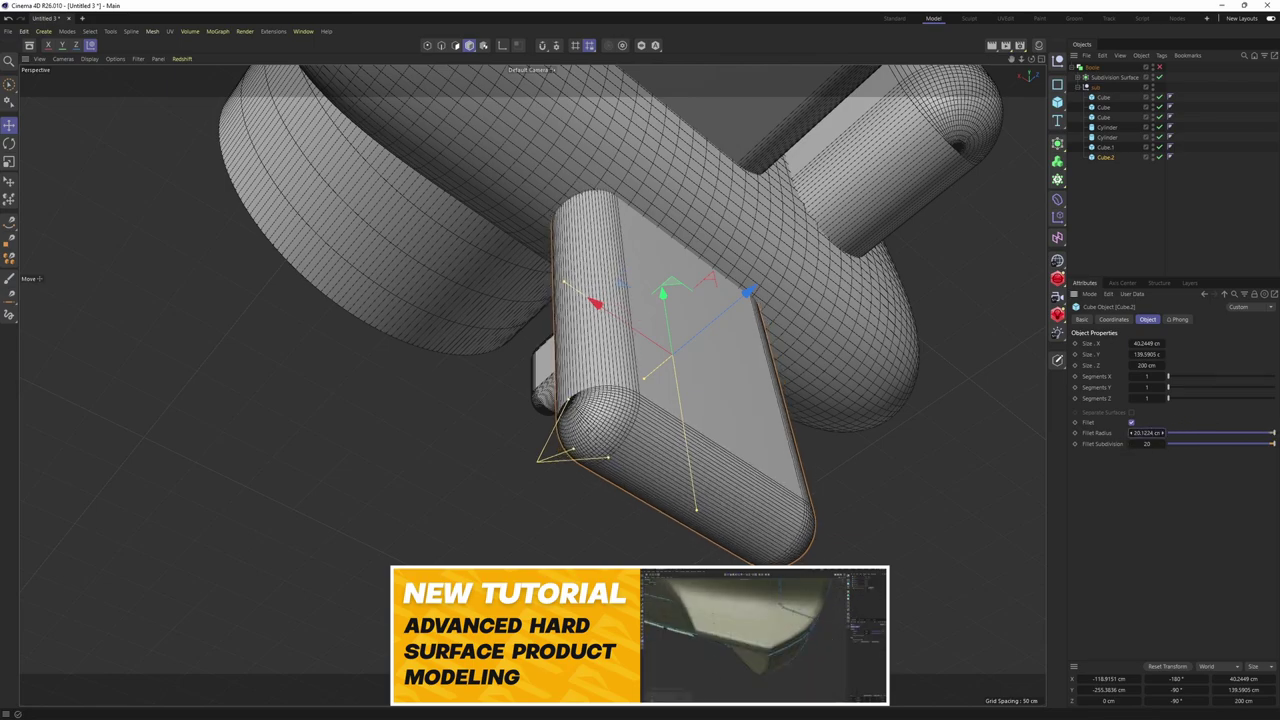
{"action": "left_click_drag", "start_coordinate": [770, 425], "coordinate": [594, 321], "text": "alt"}
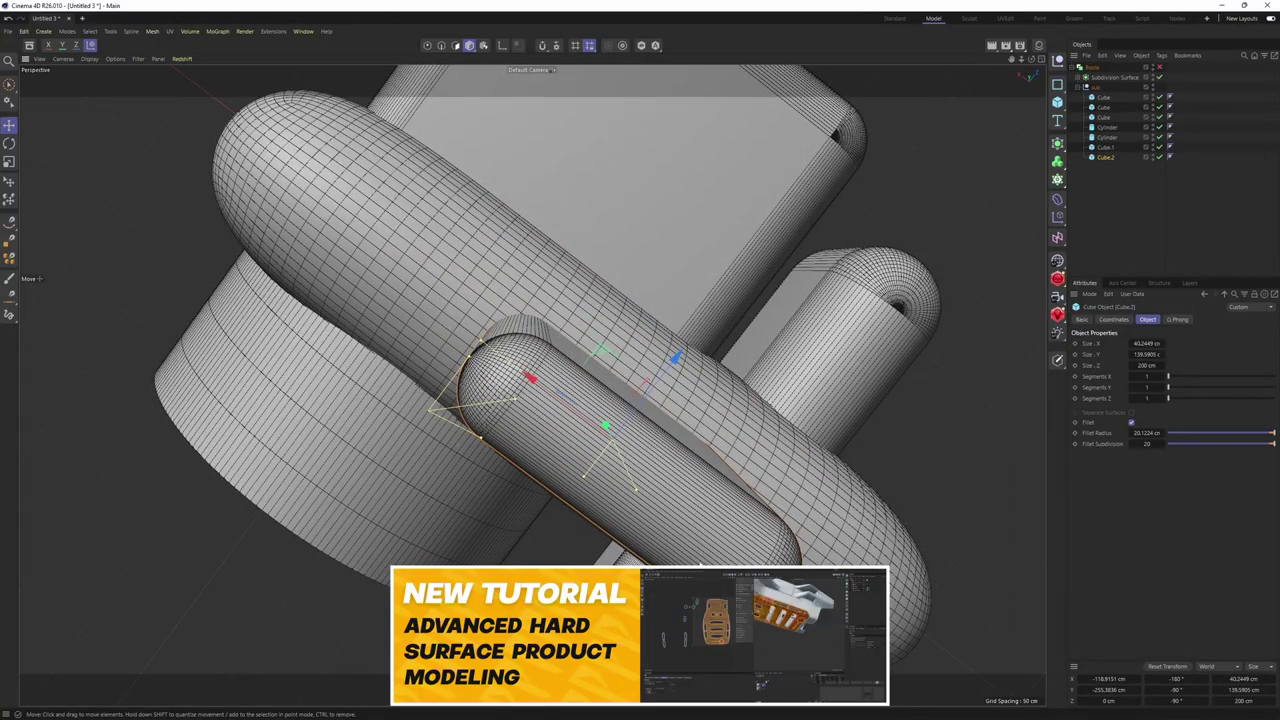
{"action": "left_click_drag", "start_coordinate": [540, 466], "coordinate": [650, 318], "text": "alt"}
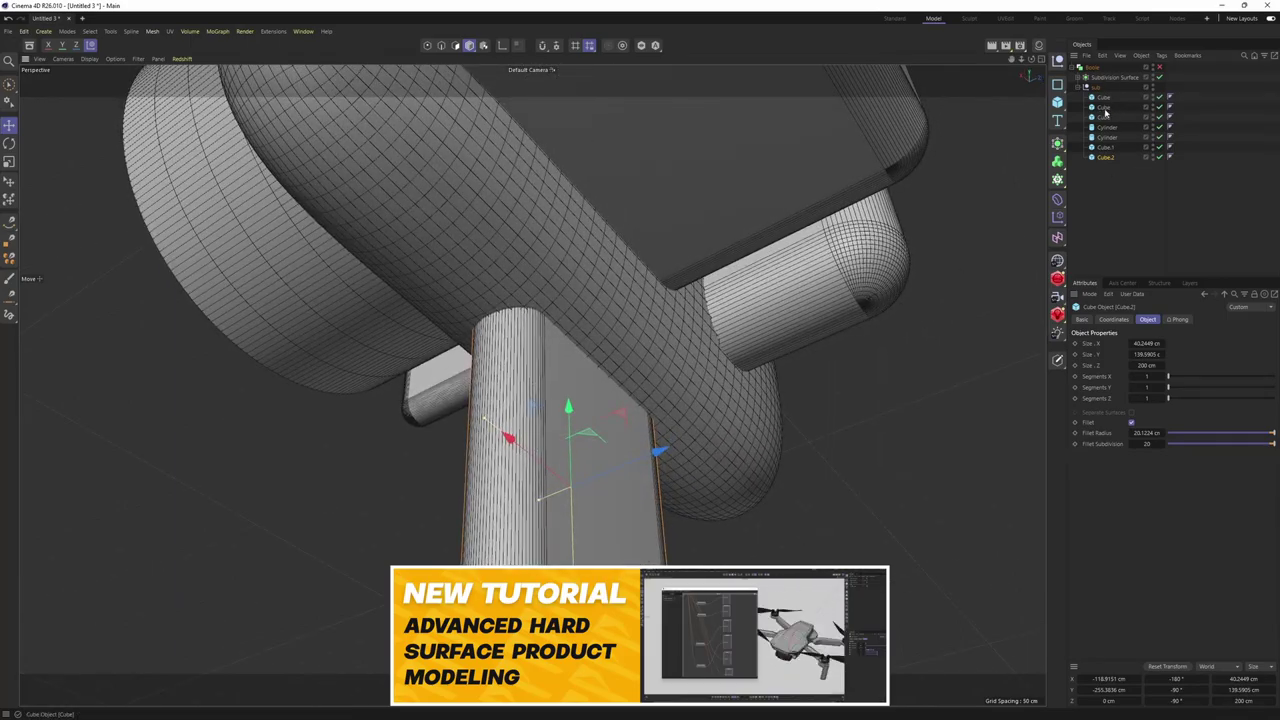
{"action": "left_click", "coordinate": [1160, 67]}
{"action": "left_click", "coordinate": [1194, 170]}
{"action": "left_click_drag", "start_coordinate": [532, 385], "coordinate": [700, 260], "text": "alt"}
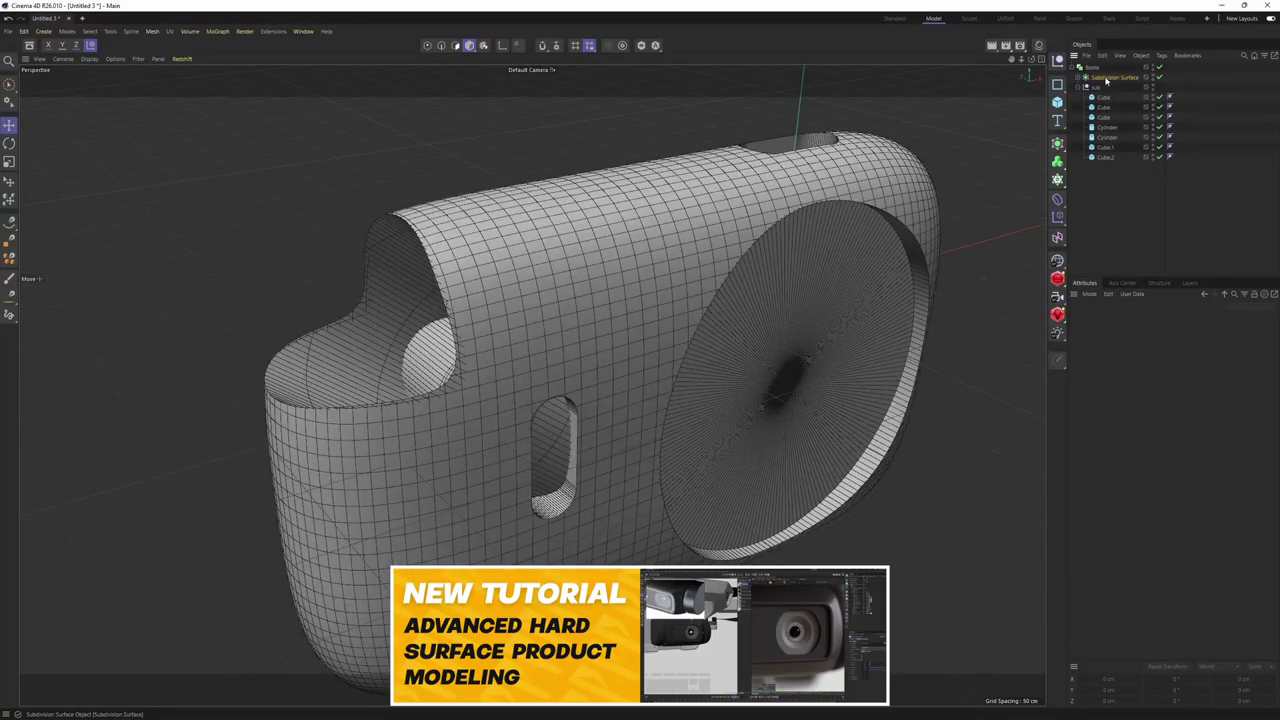
Raise the body Subdivision Surface's editor subdivision by one level and inspect the denser mesh around the openings
{"action": "left_click", "coordinate": [1106, 78]}
{"action": "left_click", "coordinate": [1171, 354]}
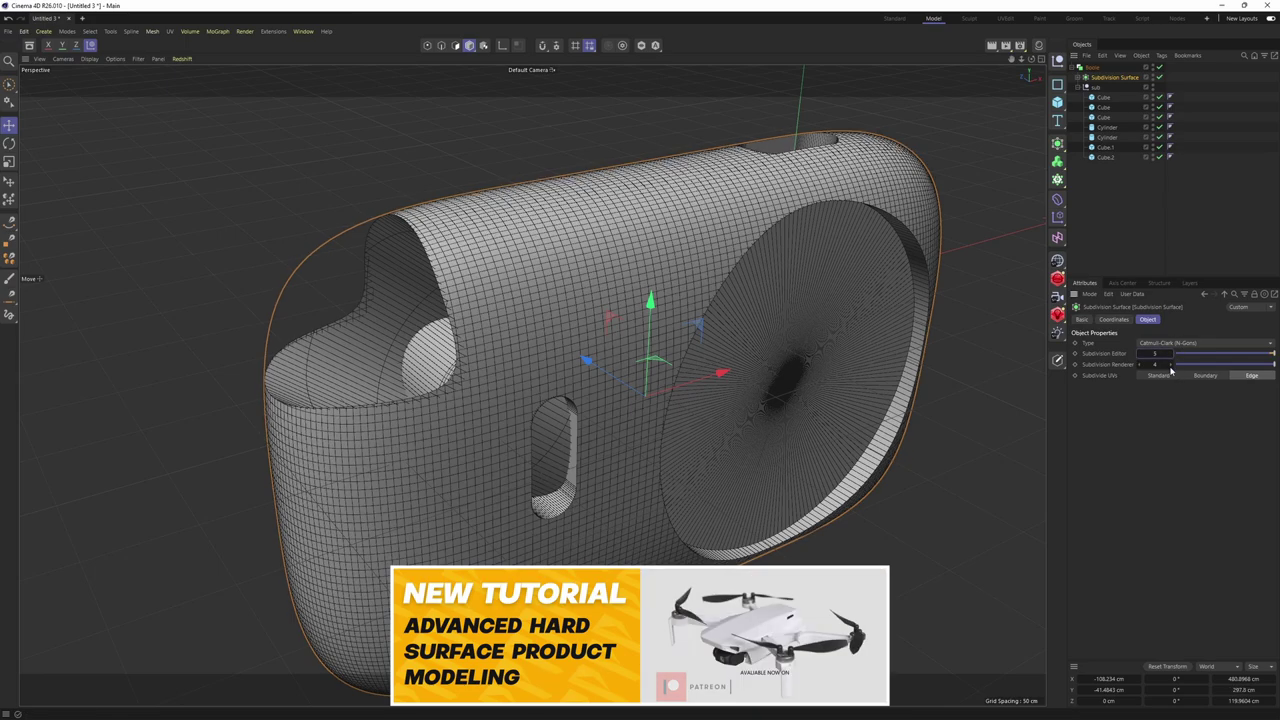
{"action": "left_click", "coordinate": [1144, 207]}
{"action": "left_click_drag", "start_coordinate": [812, 214], "coordinate": [628, 272], "text": "alt"}
{"action": "scroll", "coordinate": [640, 262], "scroll_direction": "up", "scroll_amount": 4}
{"action": "left_click_drag", "start_coordinate": [740, 258], "coordinate": [679, 244], "text": "alt"}
{"action": "scroll", "coordinate": [679, 244], "scroll_direction": "down", "scroll_amount": 2}
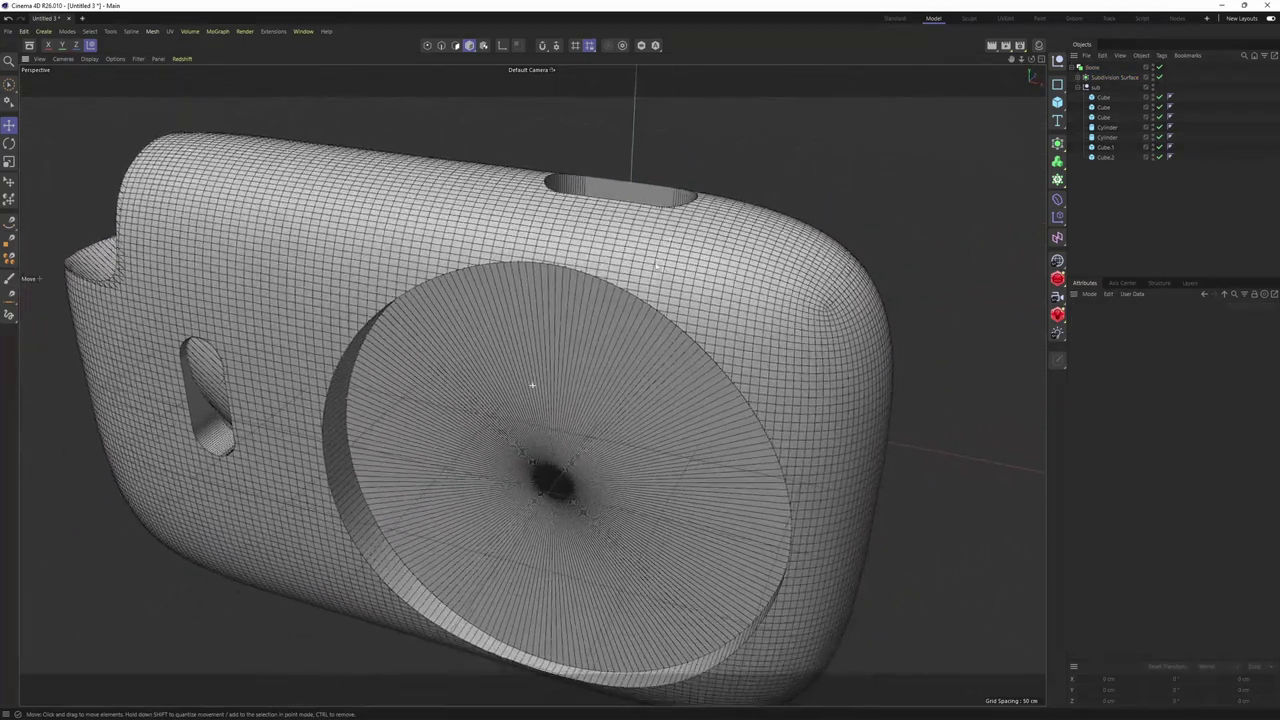
{"action": "left_click_drag", "start_coordinate": [800, 262], "coordinate": [858, 254], "text": "alt"}
{"action": "scroll", "coordinate": [651, 262], "scroll_direction": "down", "scroll_amount": 2}
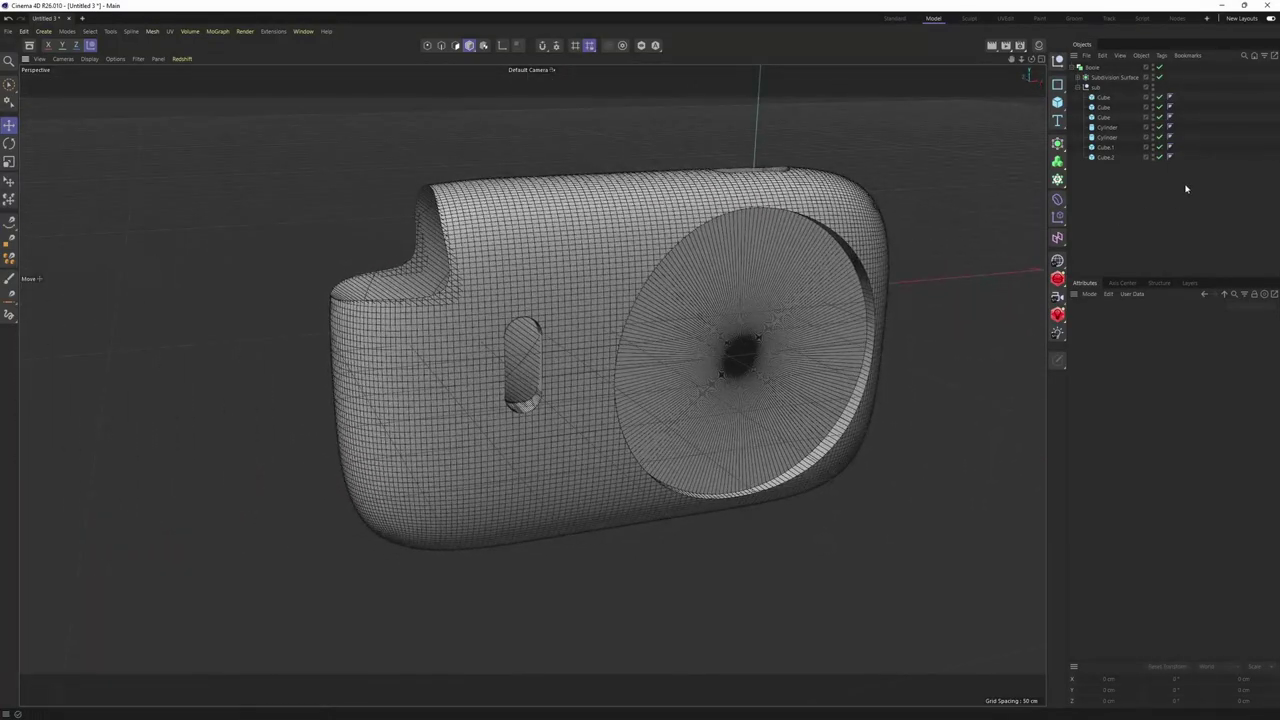
Duplicate the Boole, keeping the original hidden and disabled as a backup
{"action": "left_click", "coordinate": [1092, 67]}
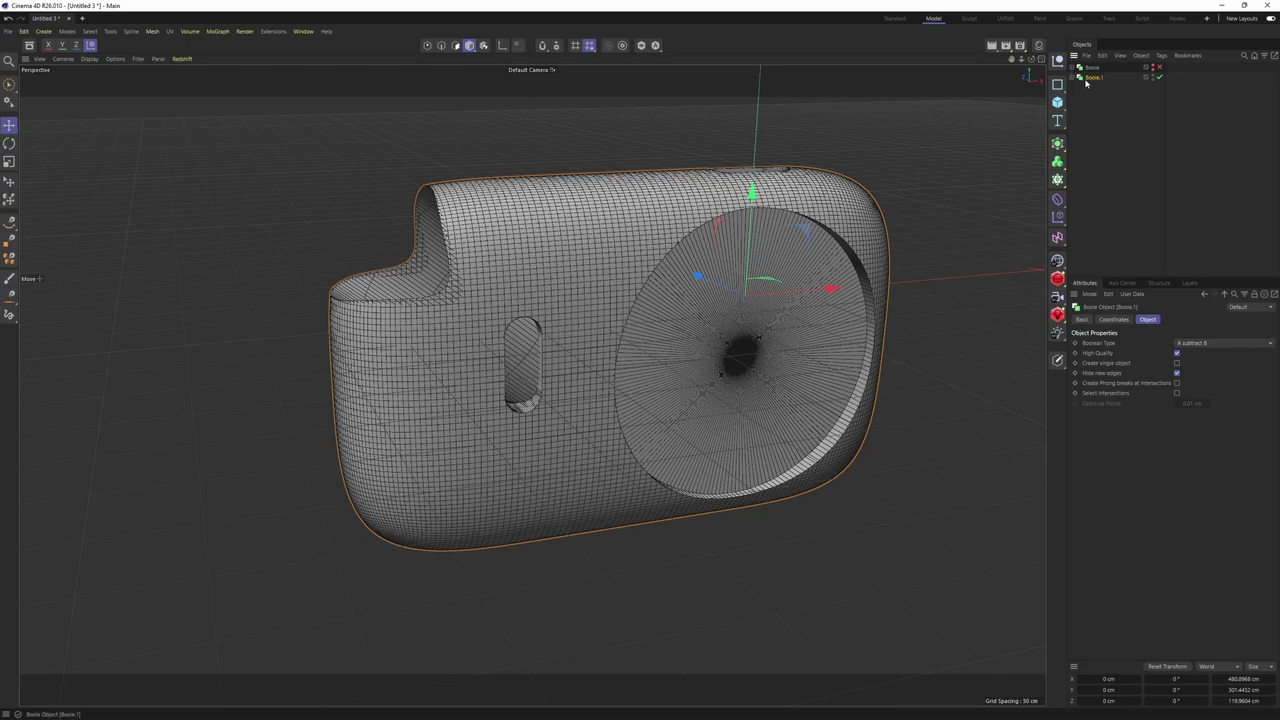
{"action": "left_click_drag", "start_coordinate": [935, 165], "coordinate": [957, 190], "text": "alt"}
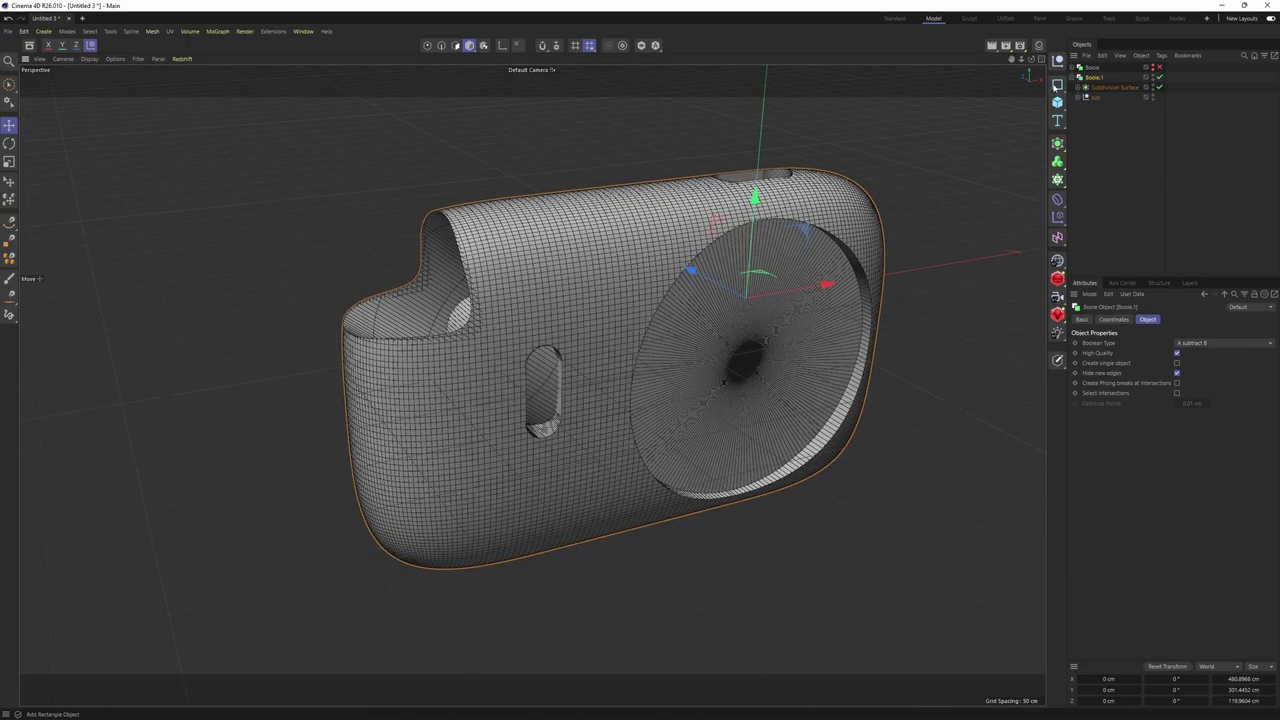
{"action": "middle_click_drag", "start_coordinate": [862, 266], "coordinate": [851, 320], "text": "alt"}
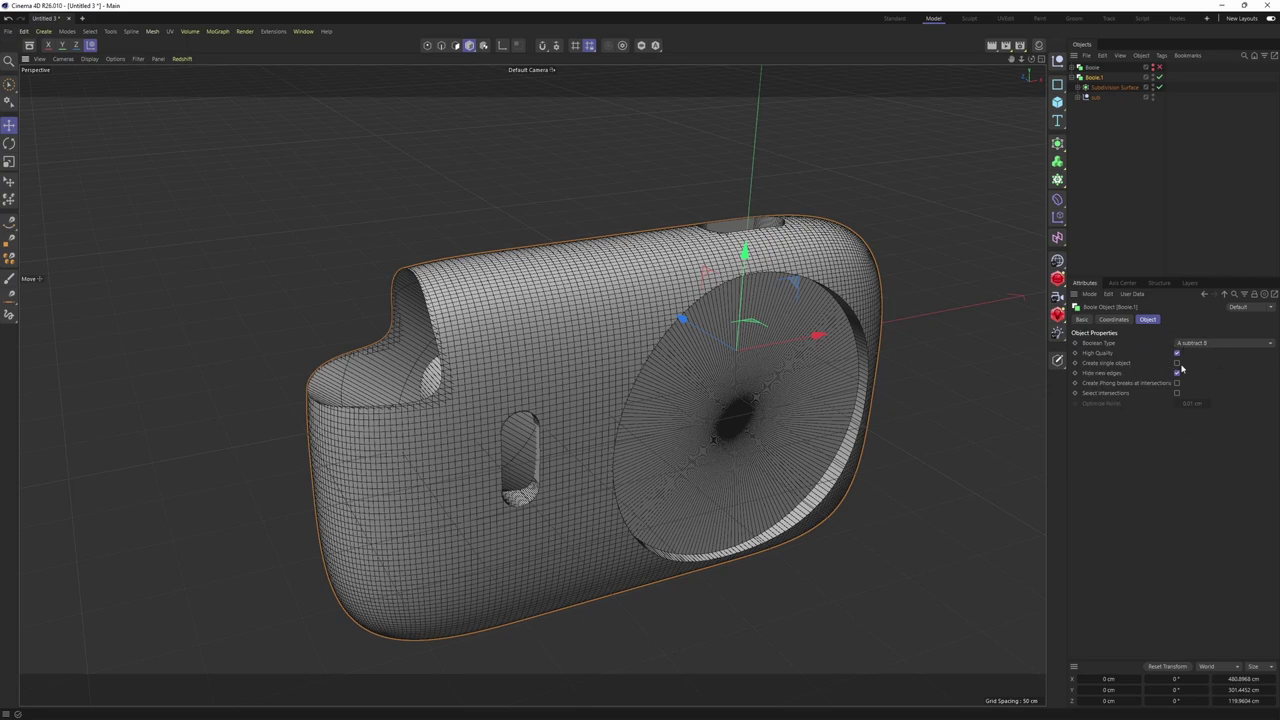
{"action": "left_click_drag", "start_coordinate": [800, 289], "coordinate": [836, 276], "text": "alt"}
{"action": "scroll", "coordinate": [767, 266], "scroll_direction": "up", "scroll_amount": 2}
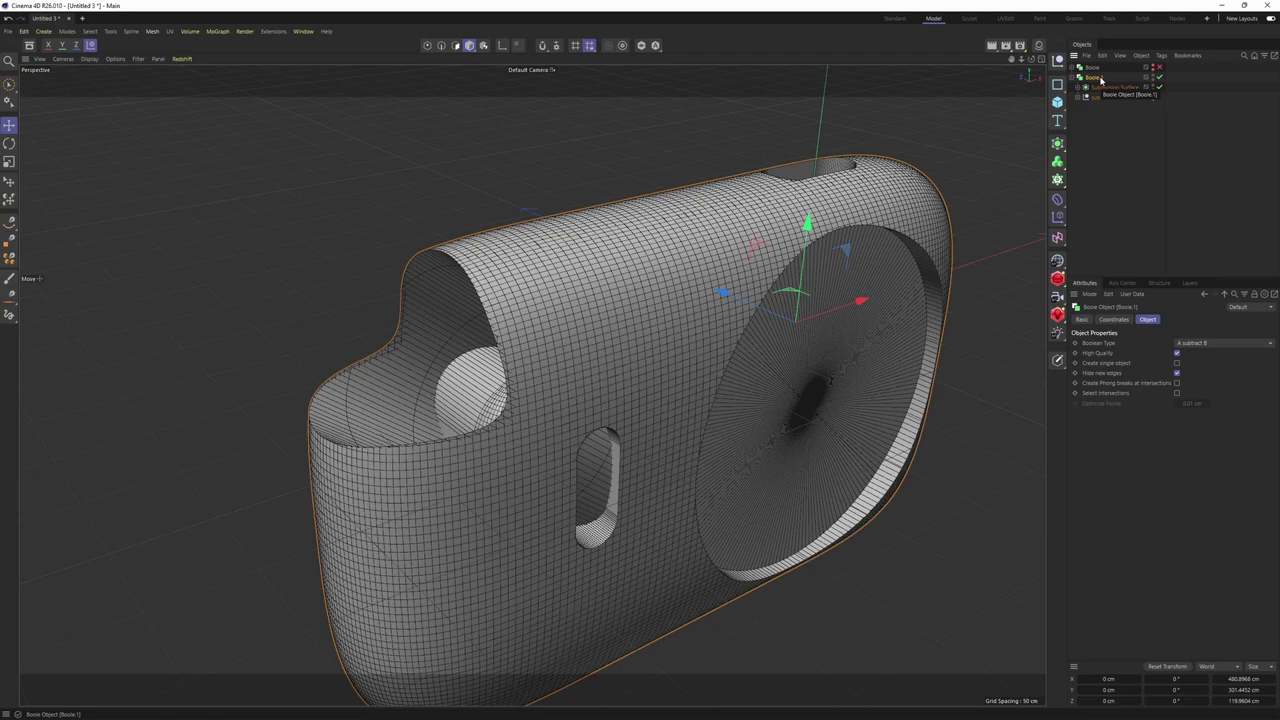
Make the Boole copy editable and delete its sub group so only the cut body shell is left
{"action": "key", "text": "c"}
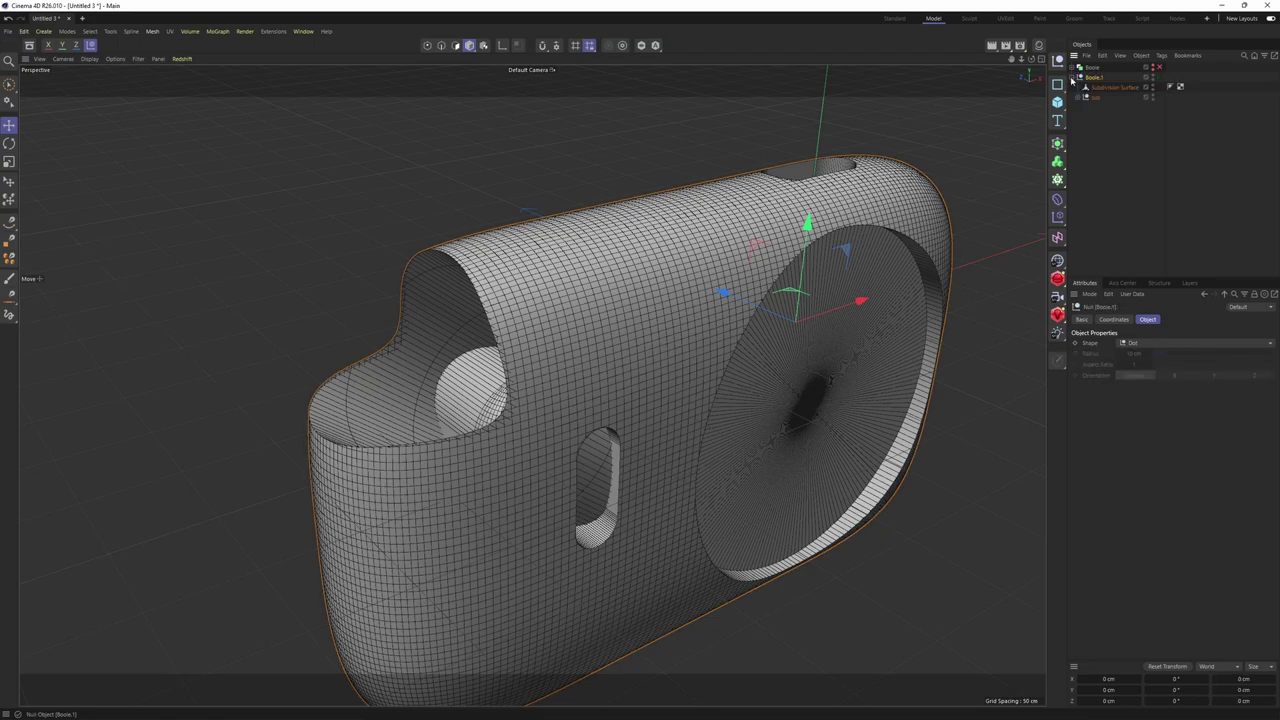
{"action": "left_click", "coordinate": [1094, 97]}
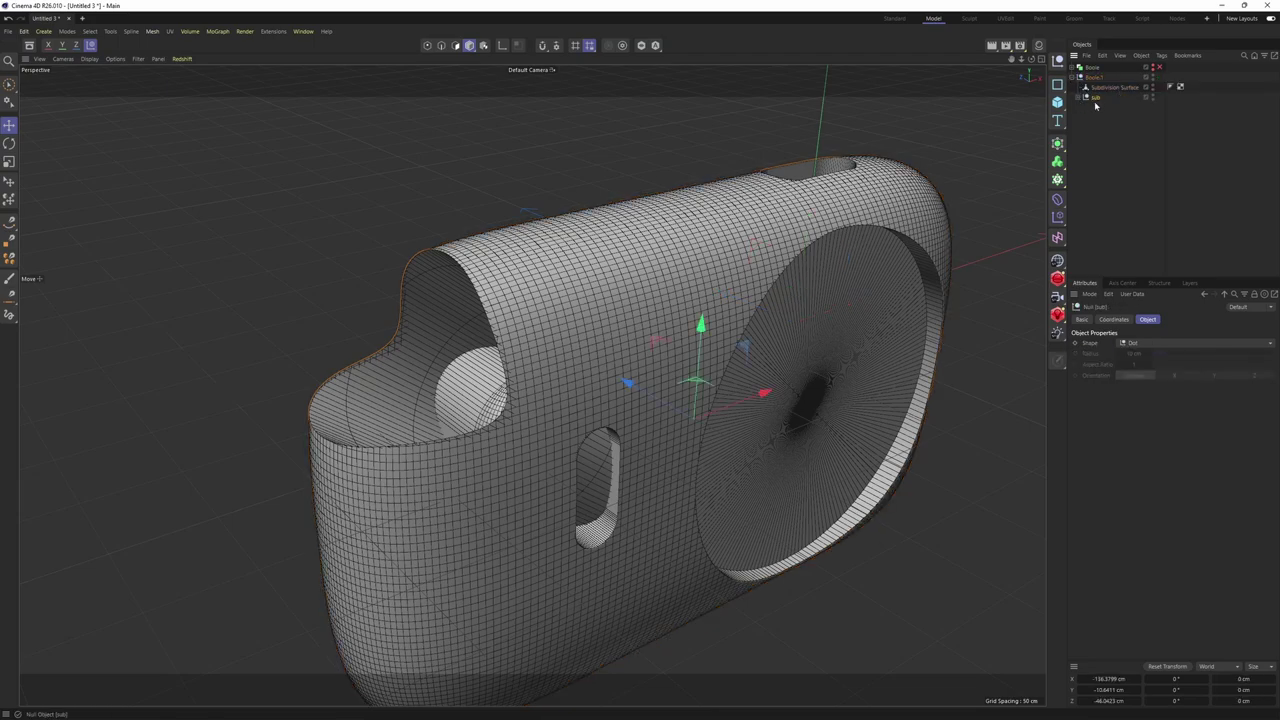
{"action": "key", "text": "Delete"}
{"action": "left_click_drag", "start_coordinate": [886, 204], "coordinate": [610, 410], "text": "alt"}
Take the body mesh out of the converted Boole null and delete the empty null
{"action": "left_click_drag", "start_coordinate": [1110, 89], "coordinate": [1103, 103]}
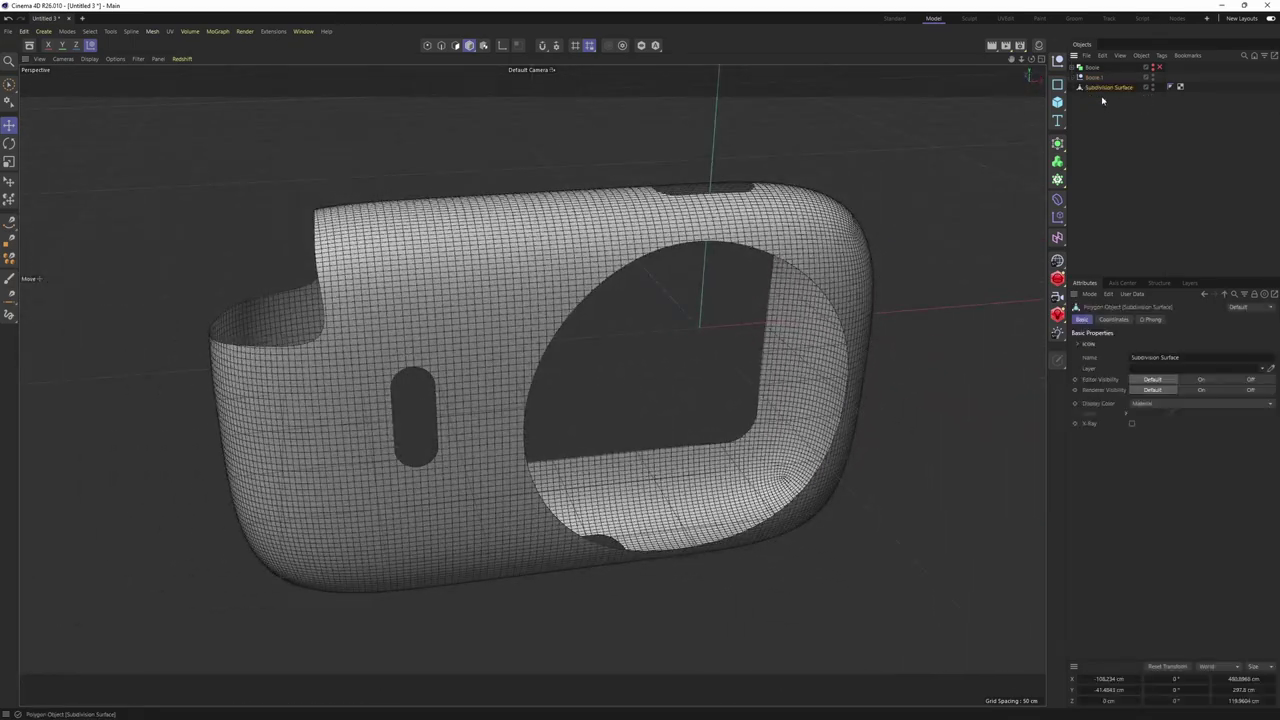
{"action": "left_click", "coordinate": [1093, 79]}
{"action": "key", "text": "Delete"}
{"action": "left_click", "coordinate": [1094, 80]}
{"action": "left_click_drag", "start_coordinate": [774, 246], "coordinate": [765, 272], "text": "alt"}
{"action": "left_click", "coordinate": [1200, 157]}
{"action": "middle_click_drag", "start_coordinate": [886, 224], "coordinate": [834, 266], "text": "alt"}
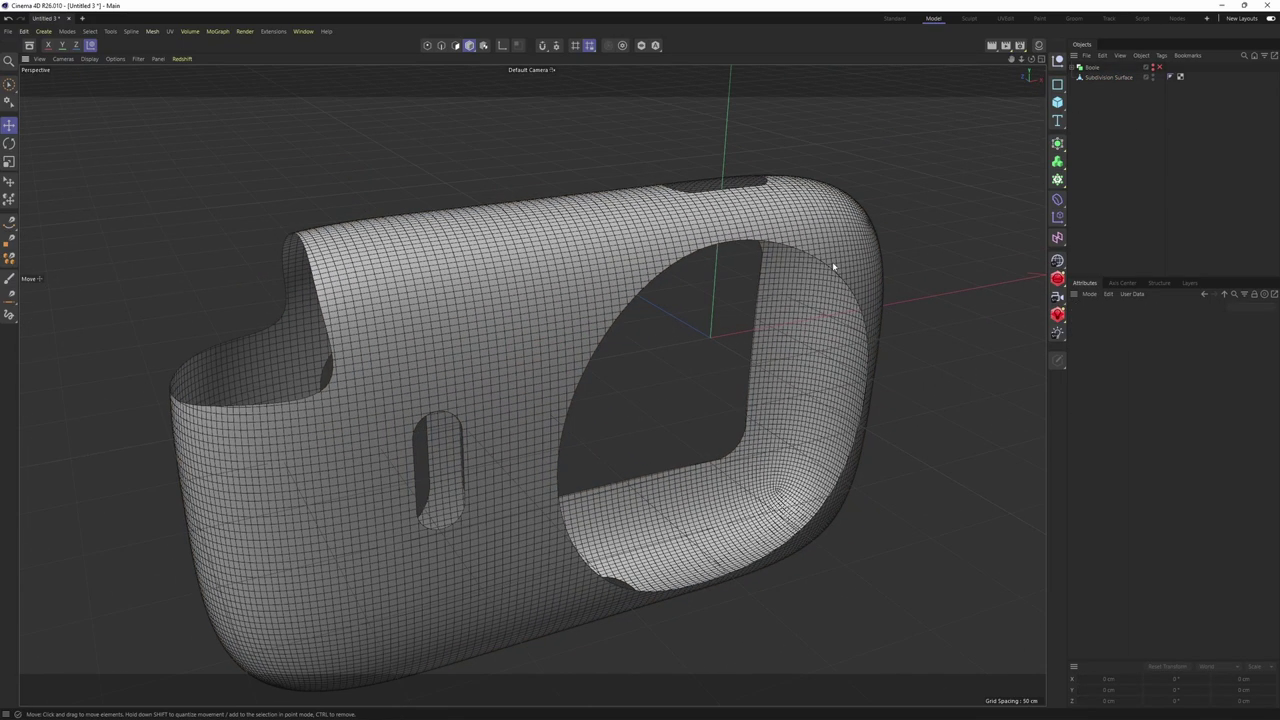
{"action": "scroll", "coordinate": [836, 266], "scroll_direction": "up", "scroll_amount": 1}
{"action": "middle_click_drag", "start_coordinate": [1037, 190], "coordinate": [1074, 175], "text": "alt"}
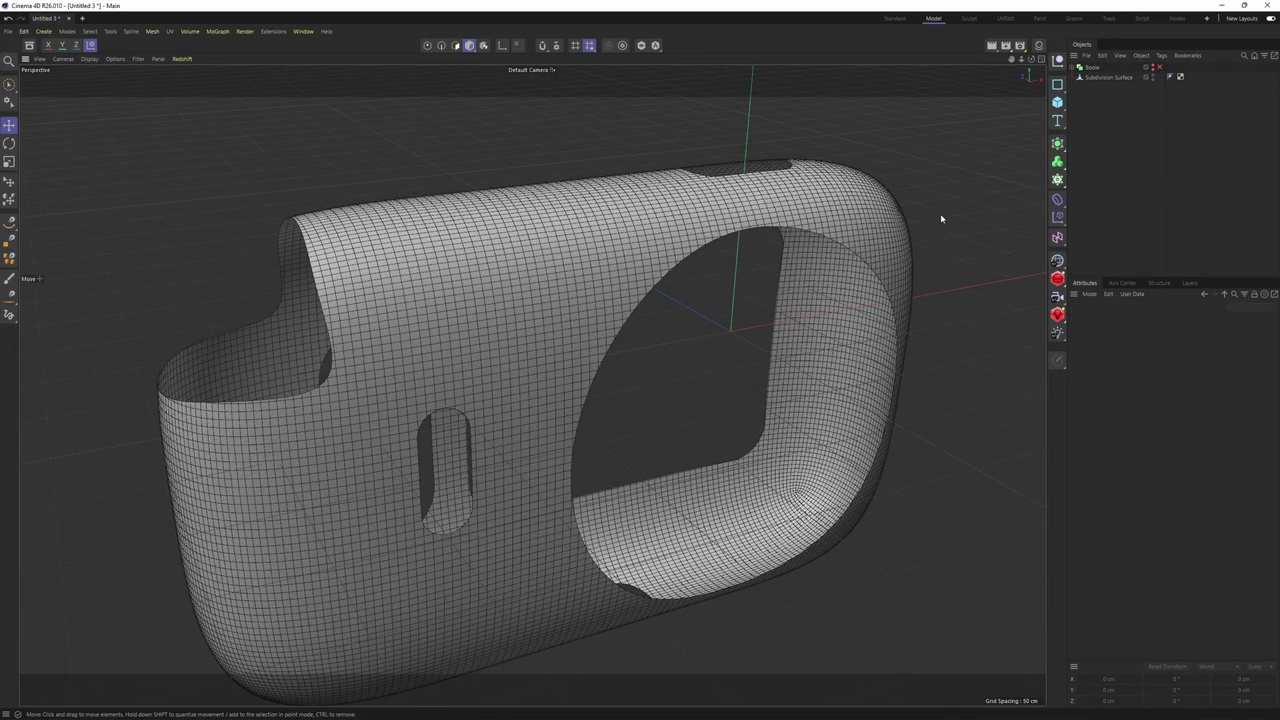
{"action": "left_click_drag", "start_coordinate": [850, 230], "coordinate": [1086, 203], "text": "alt"}
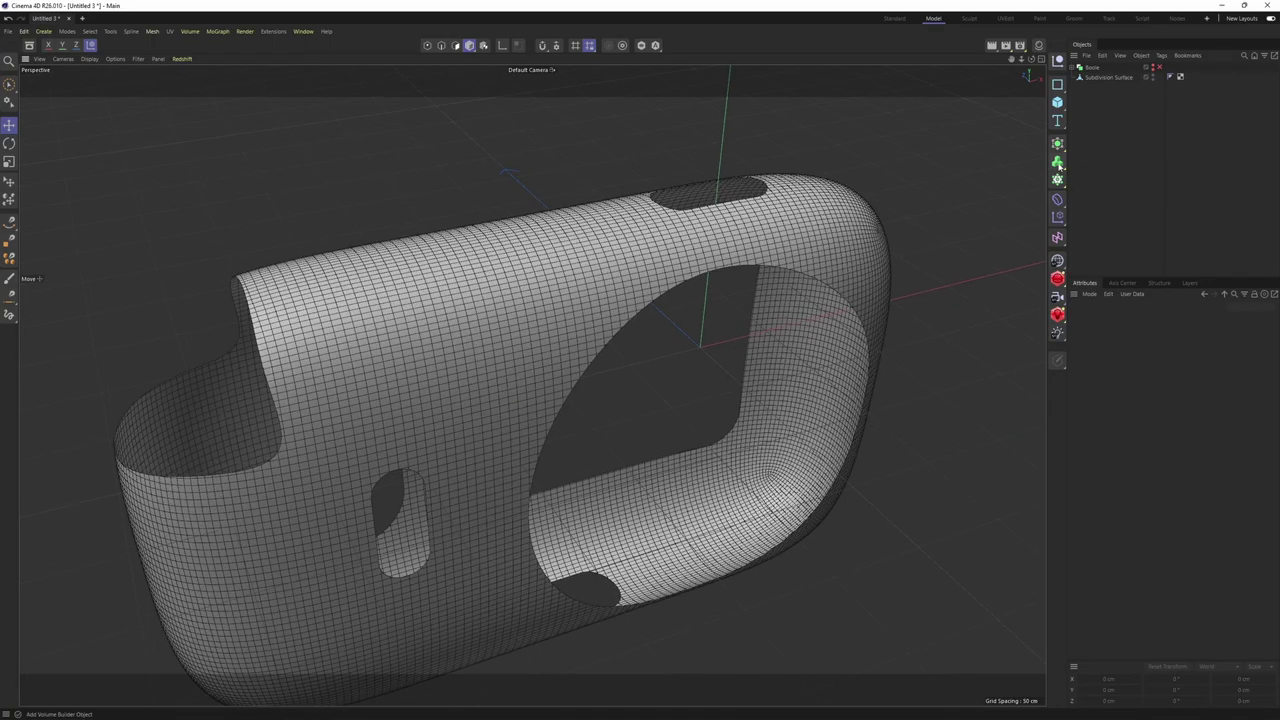
{"action": "left_click", "coordinate": [1108, 77]}
{"action": "left_click", "coordinate": [1057, 143]}
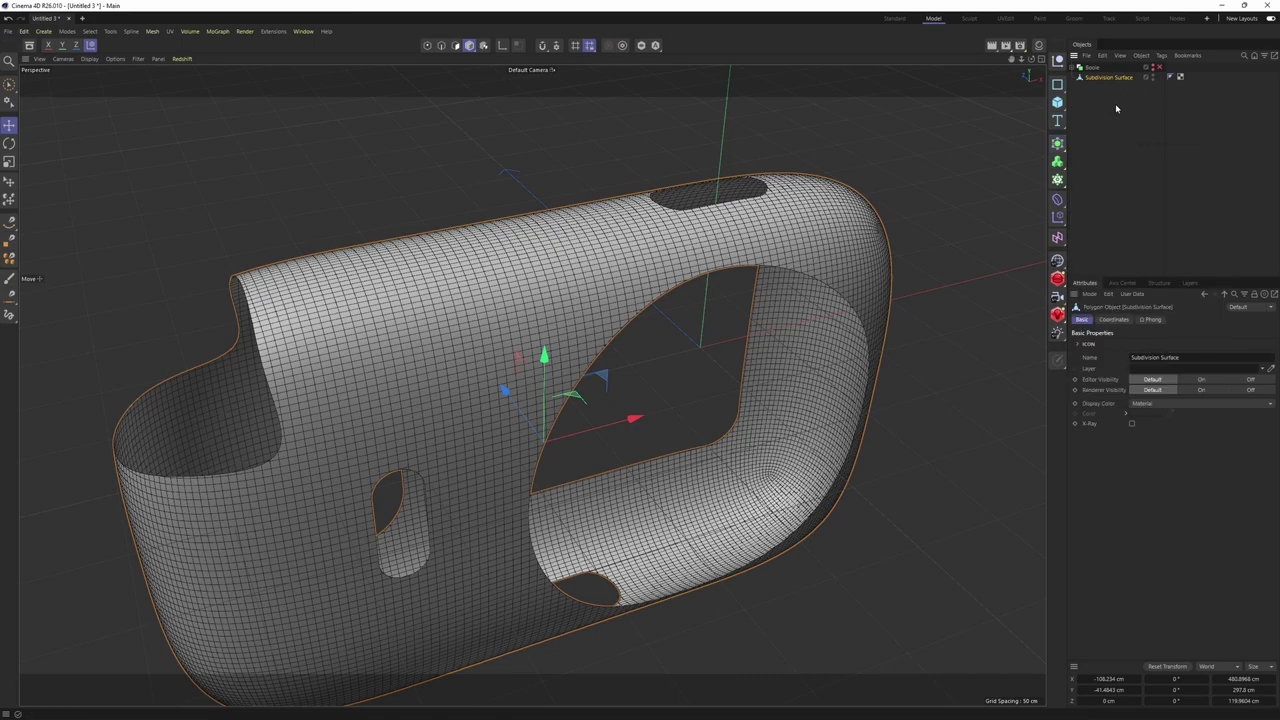
{"action": "left_click", "coordinate": [1077, 178]}
{"action": "left_click", "coordinate": [1088, 80]}
{"action": "left_click_drag", "start_coordinate": [828, 212], "coordinate": [802, 251], "text": "alt"}
{"action": "scroll", "coordinate": [802, 251], "scroll_direction": "up", "scroll_amount": 1}
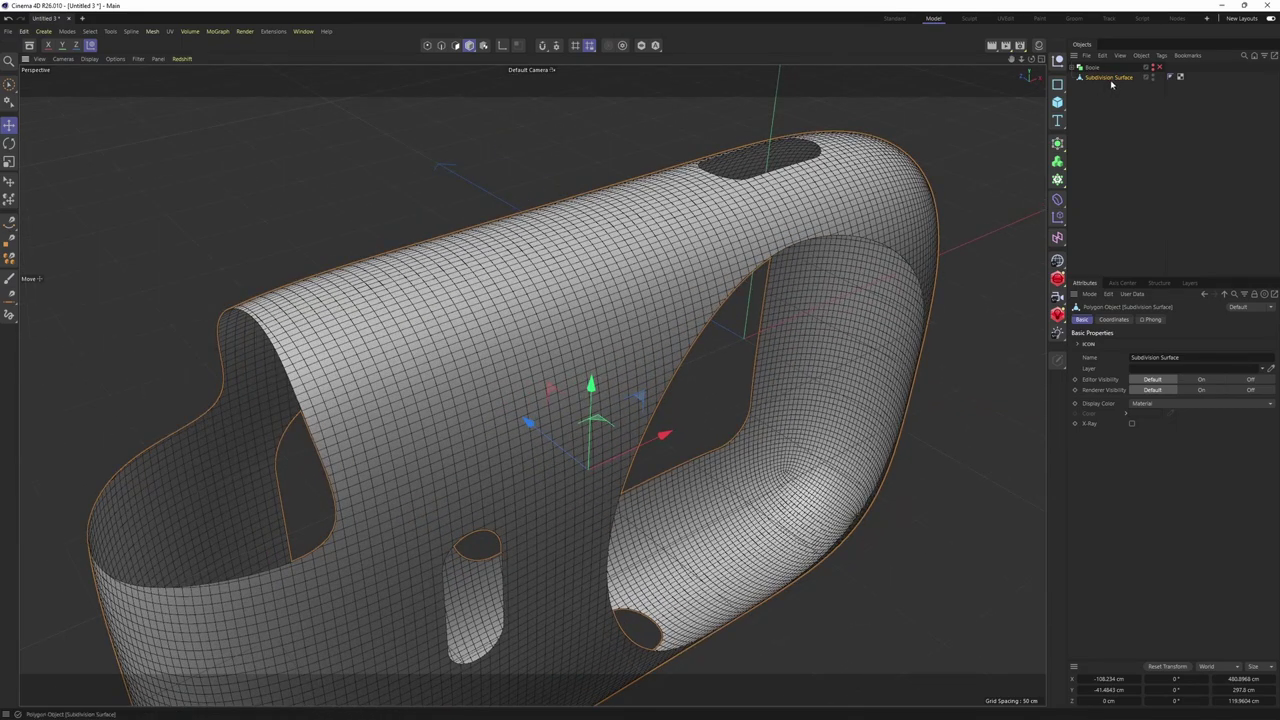
{"action": "left_click", "coordinate": [1106, 112]}
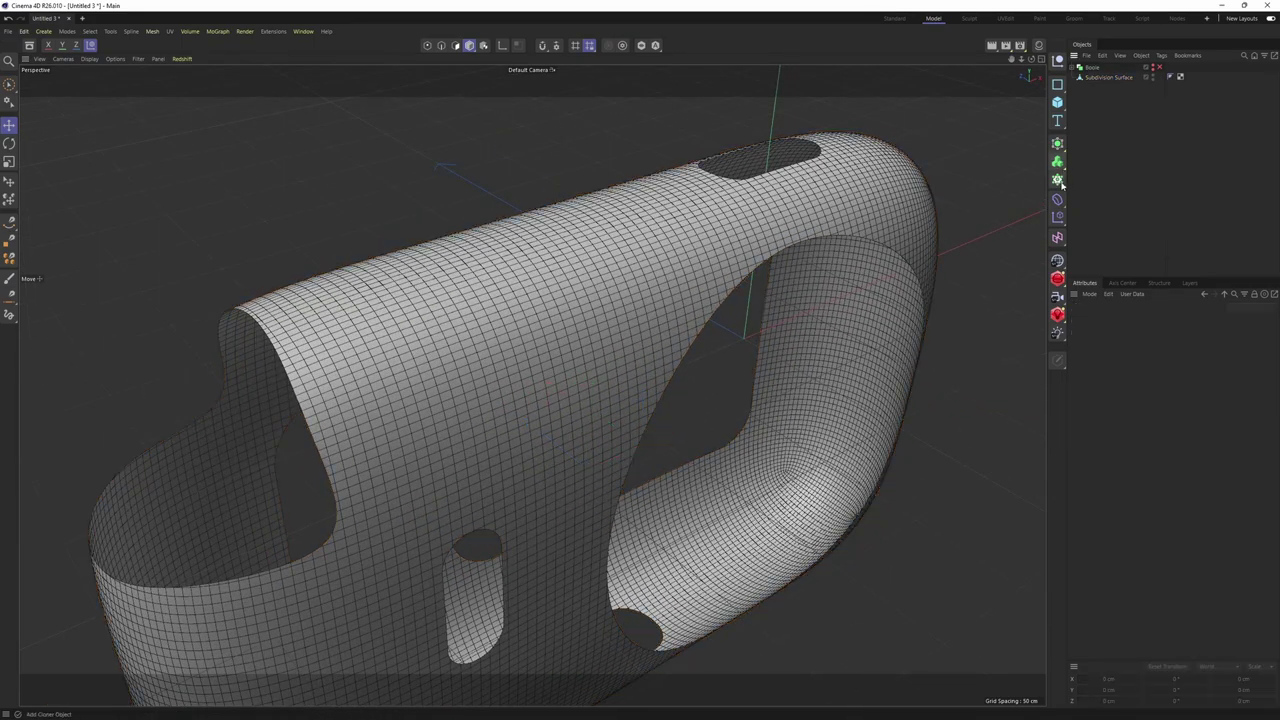
Add a Remesh generator to the scene and show its object properties
{"action": "left_click", "coordinate": [1057, 143]}
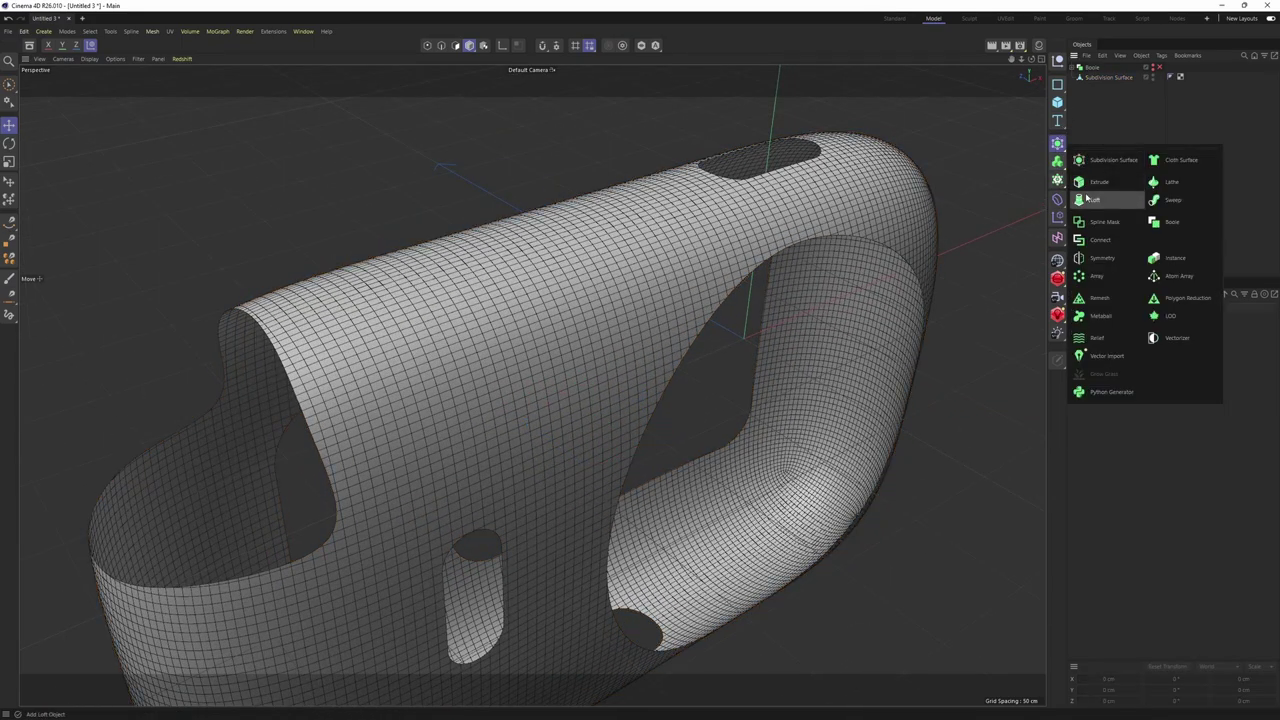
{"action": "left_click", "coordinate": [1106, 298]}
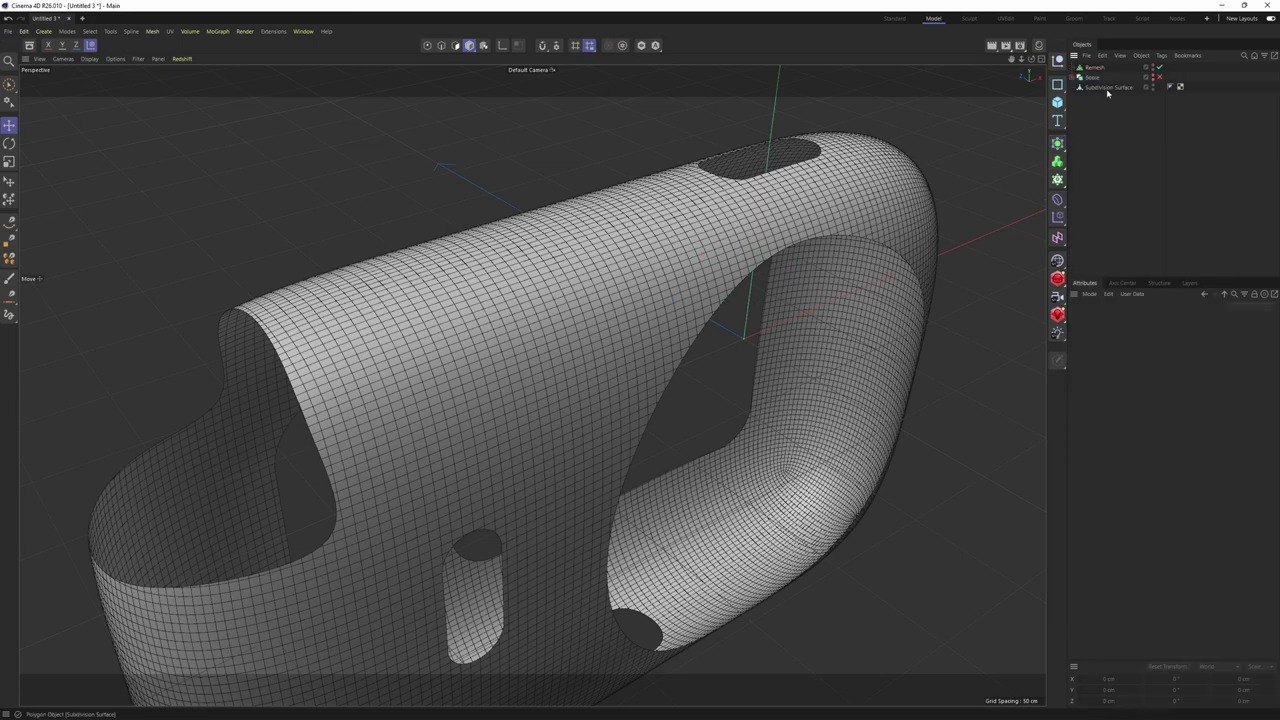
{"action": "left_click", "coordinate": [1092, 67]}
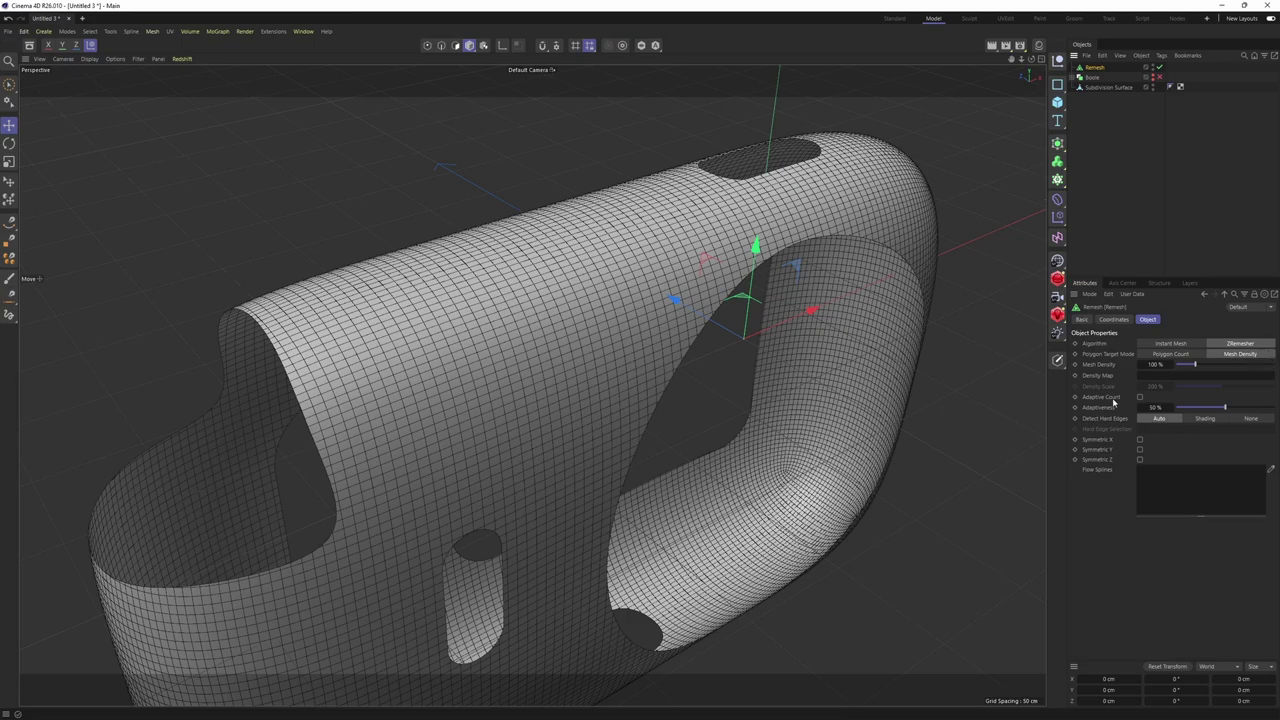
Select all polygons of the body mesh to read its polygon count
{"action": "left_click", "coordinate": [1108, 89]}
{"action": "key", "text": "Return"}
{"action": "key", "text": "ctrl+a"}
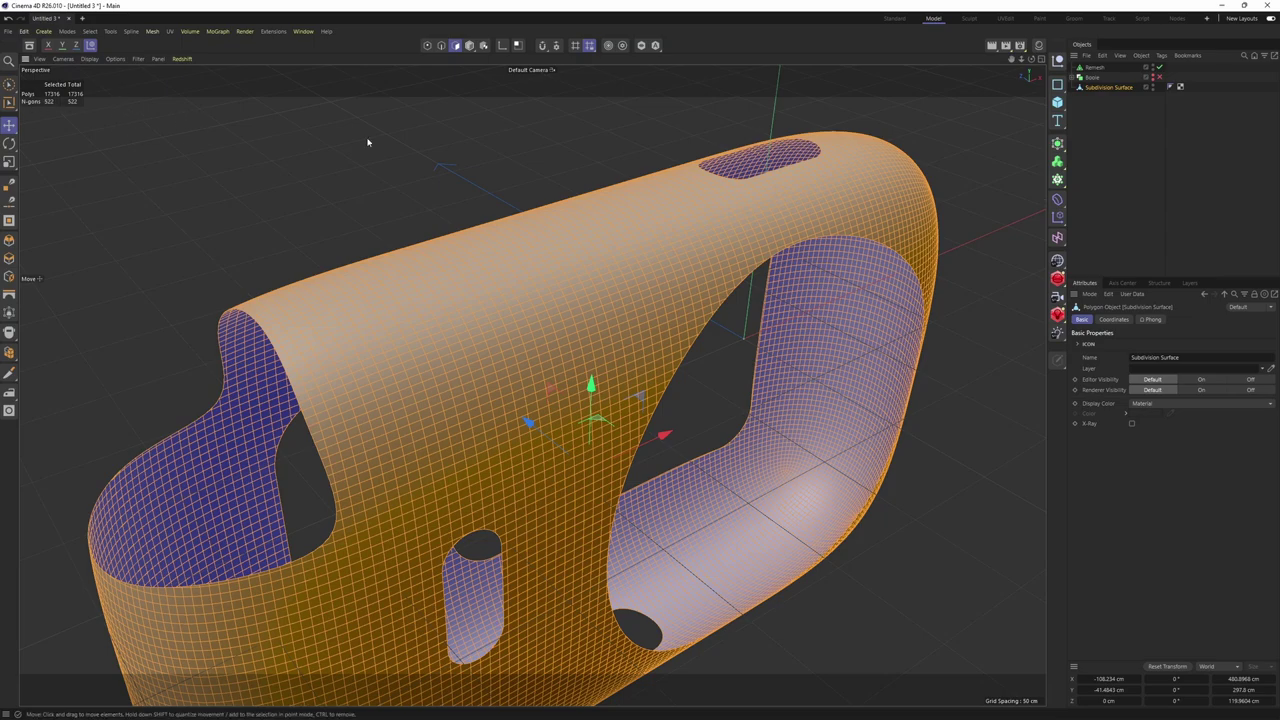
Switch the Remesh generator's polygon target mode to Polygon Count
{"action": "left_click", "coordinate": [1094, 68]}
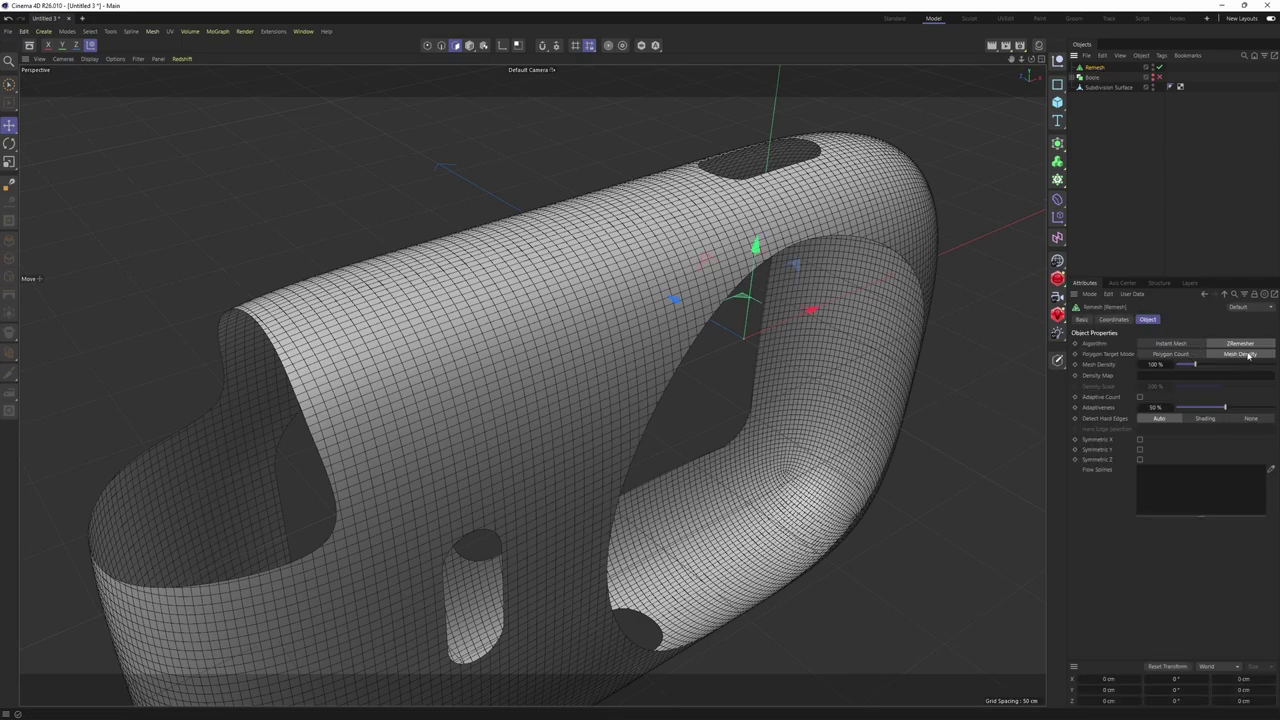
{"action": "left_click", "coordinate": [1175, 355]}
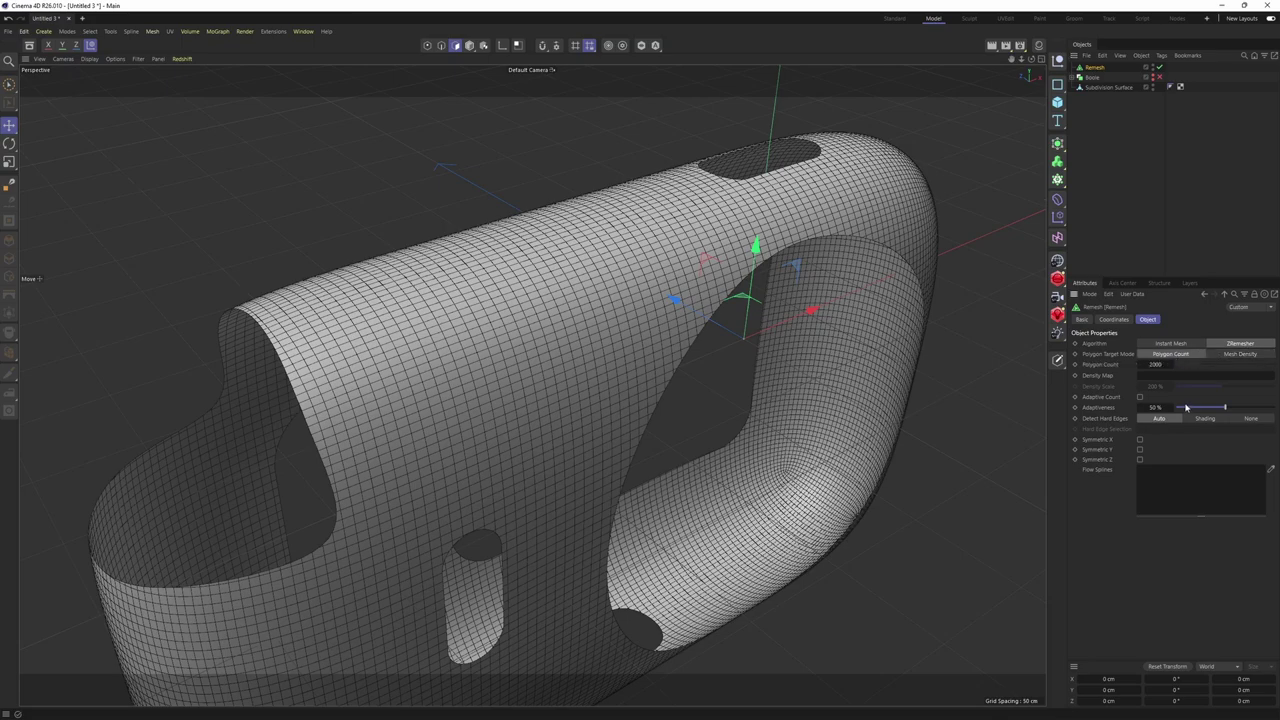
{"action": "left_click", "coordinate": [1102, 106]}
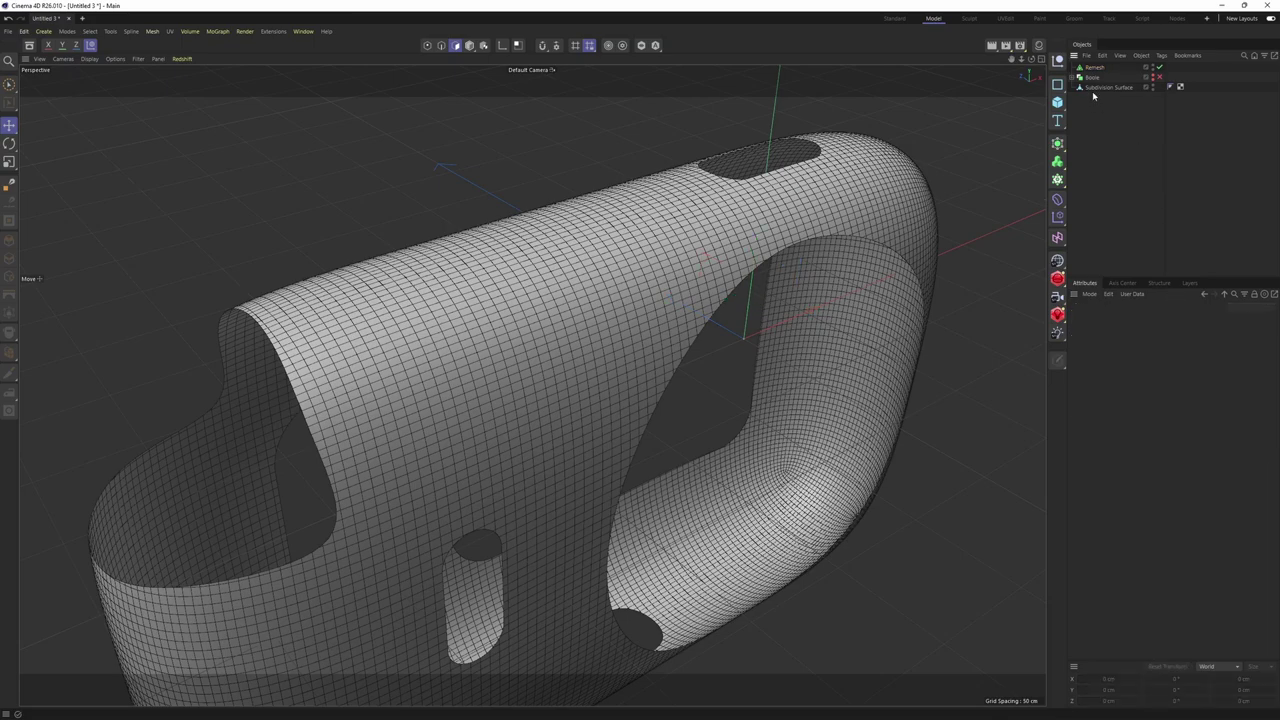
Rename the body mesh as cam_base
{"action": "left_click_drag", "start_coordinate": [1105, 88], "coordinate": [1104, 66]}
{"action": "double_click", "coordinate": [1099, 87]}
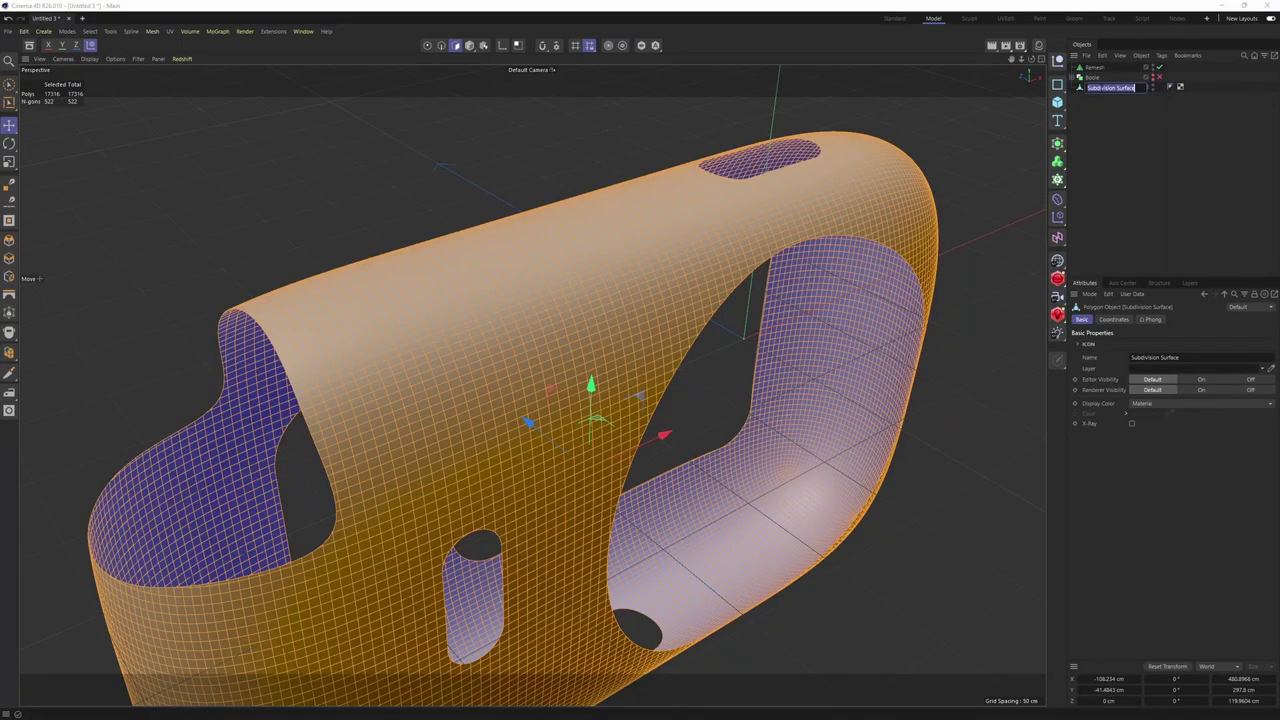
{"action": "type", "text": "cen_base"}
{"action": "key", "text": "Return"}
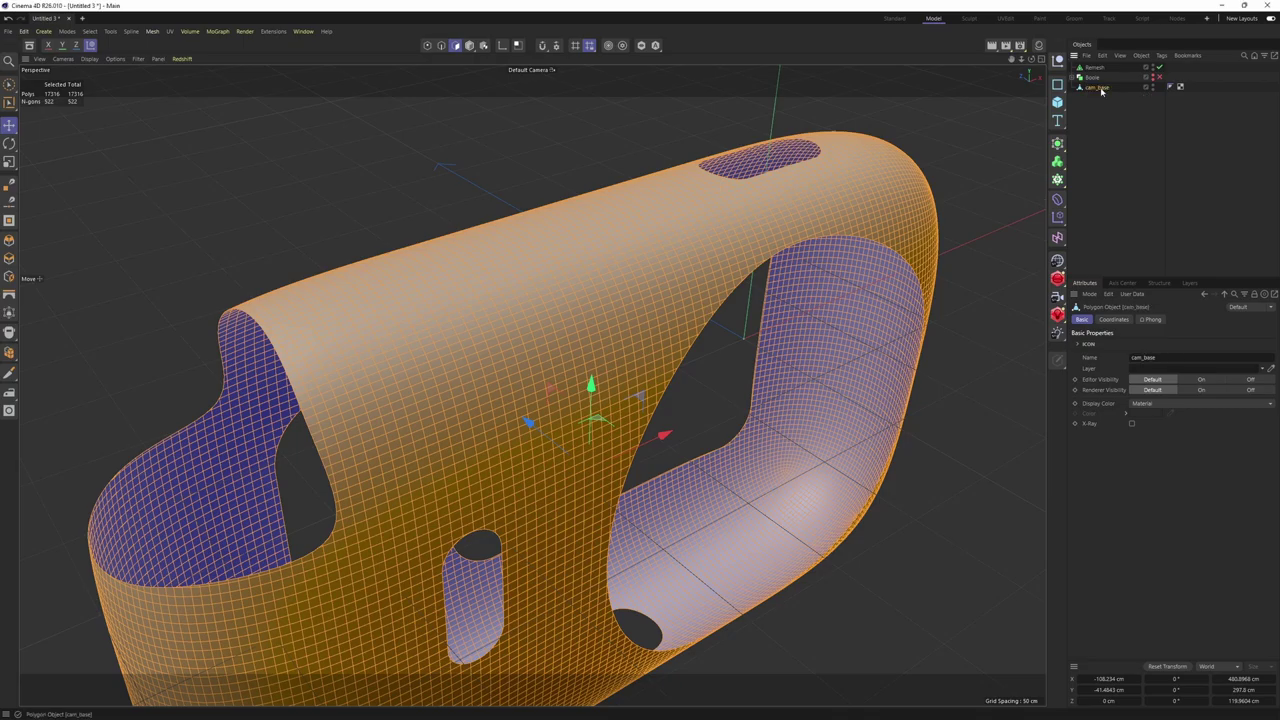
Nest the cam_base mesh under the Remesh generator so that its topology is rebuilt
{"action": "left_click", "coordinate": [1123, 138]}
{"action": "left_click_drag", "start_coordinate": [1091, 88], "coordinate": [1095, 68]}
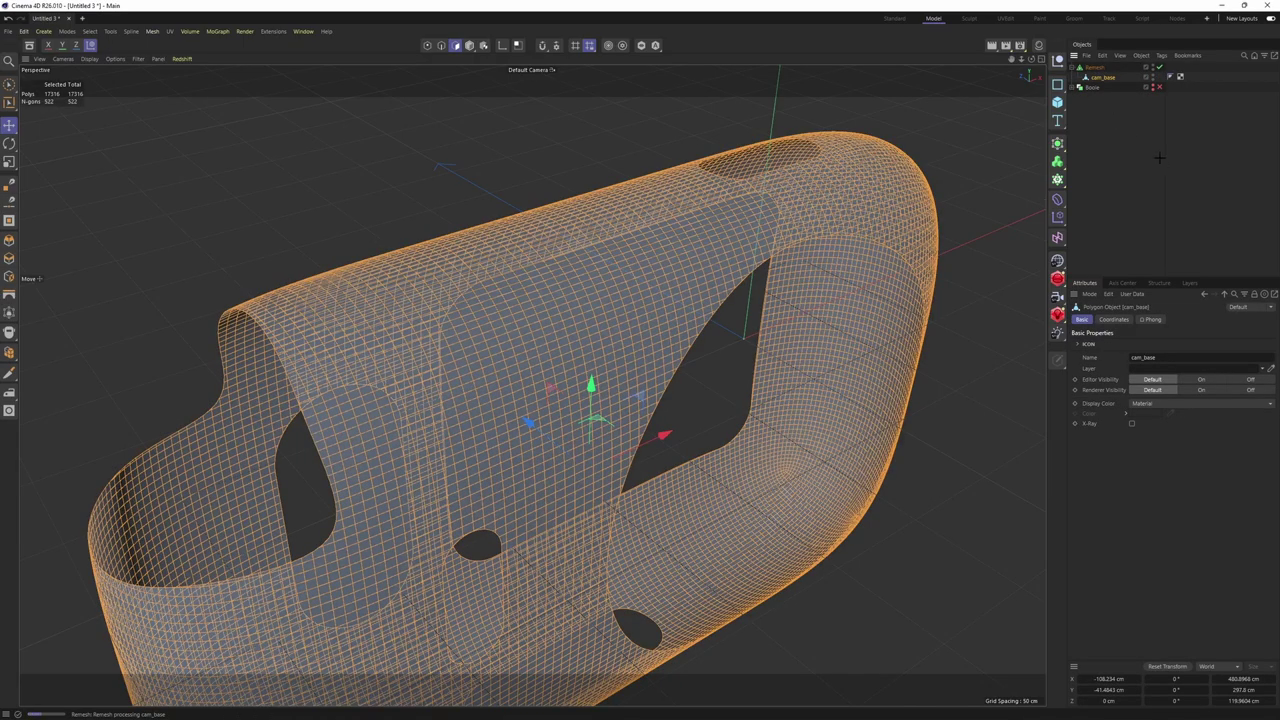
{"action": "left_click", "coordinate": [1161, 162]}
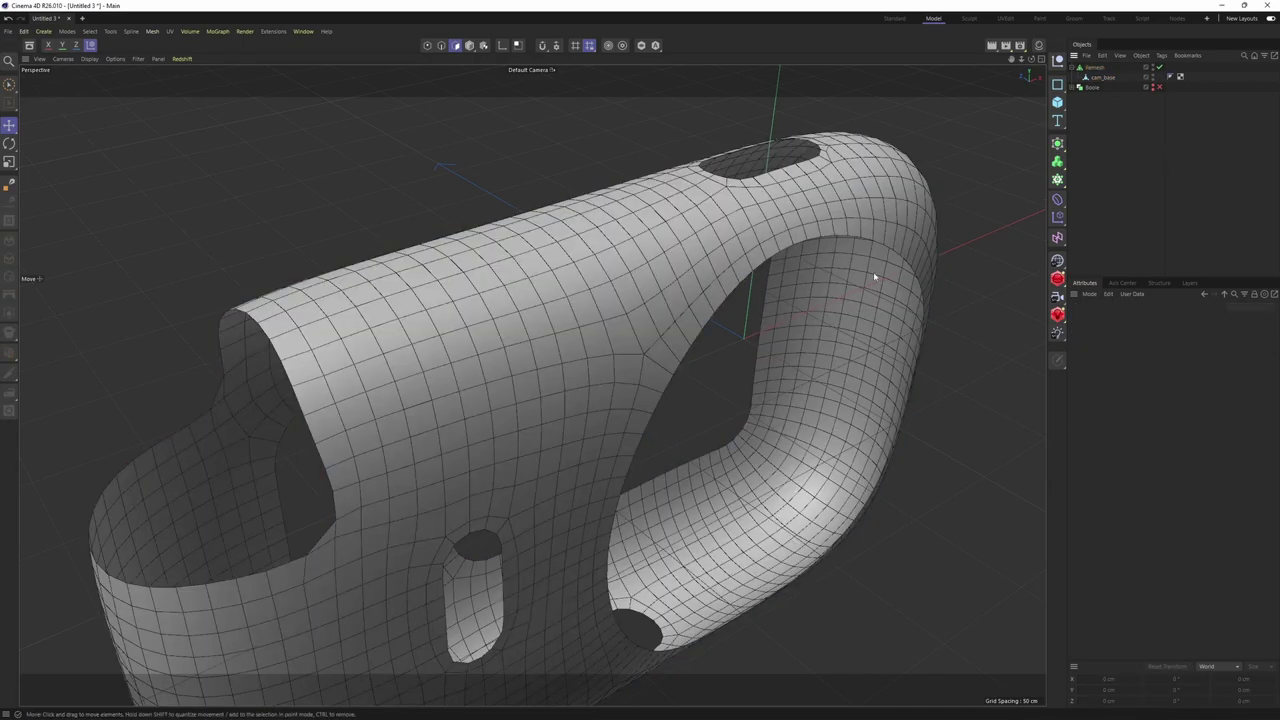
Set the Remesh generator's polygon count to 3000
{"action": "left_click_drag", "start_coordinate": [874, 277], "coordinate": [675, 316], "text": "alt"}
{"action": "scroll", "coordinate": [584, 308], "scroll_direction": "up", "scroll_amount": 3}
{"action": "scroll", "coordinate": [495, 299], "scroll_direction": "up", "scroll_amount": 2}
{"action": "left_click_drag", "start_coordinate": [594, 285], "coordinate": [647, 325], "text": "alt"}
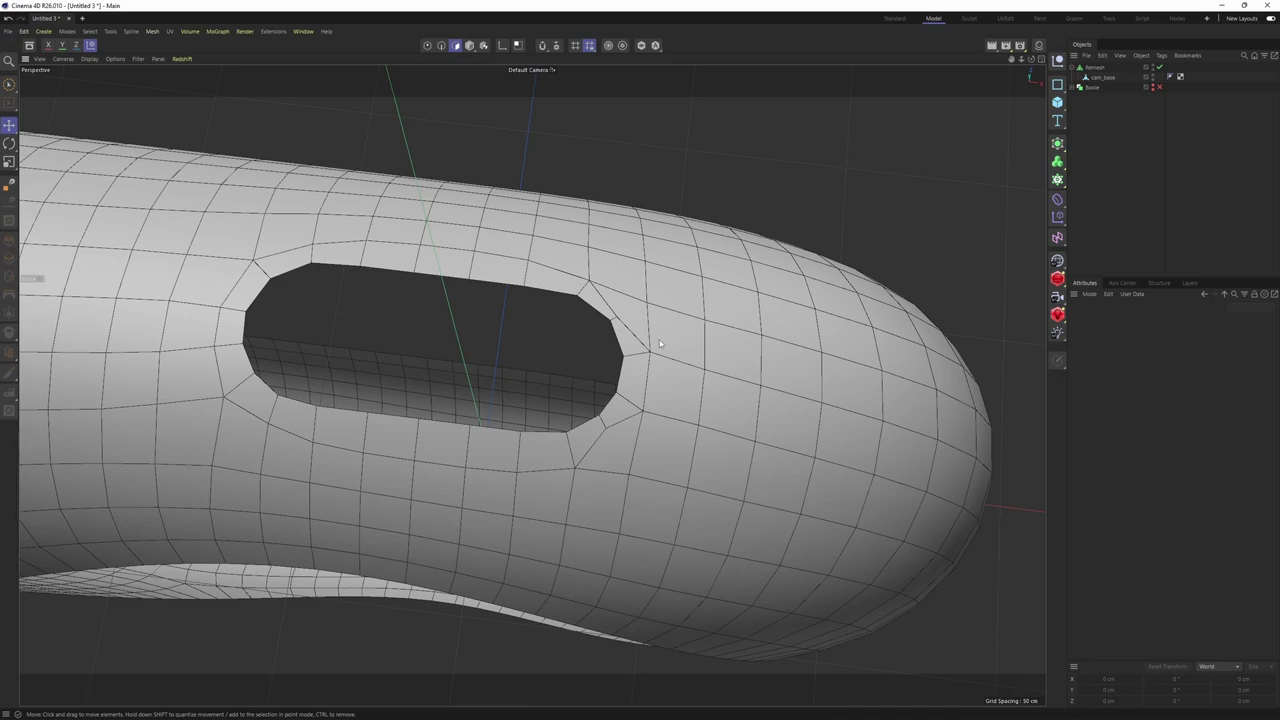
{"action": "left_click", "coordinate": [1094, 67]}
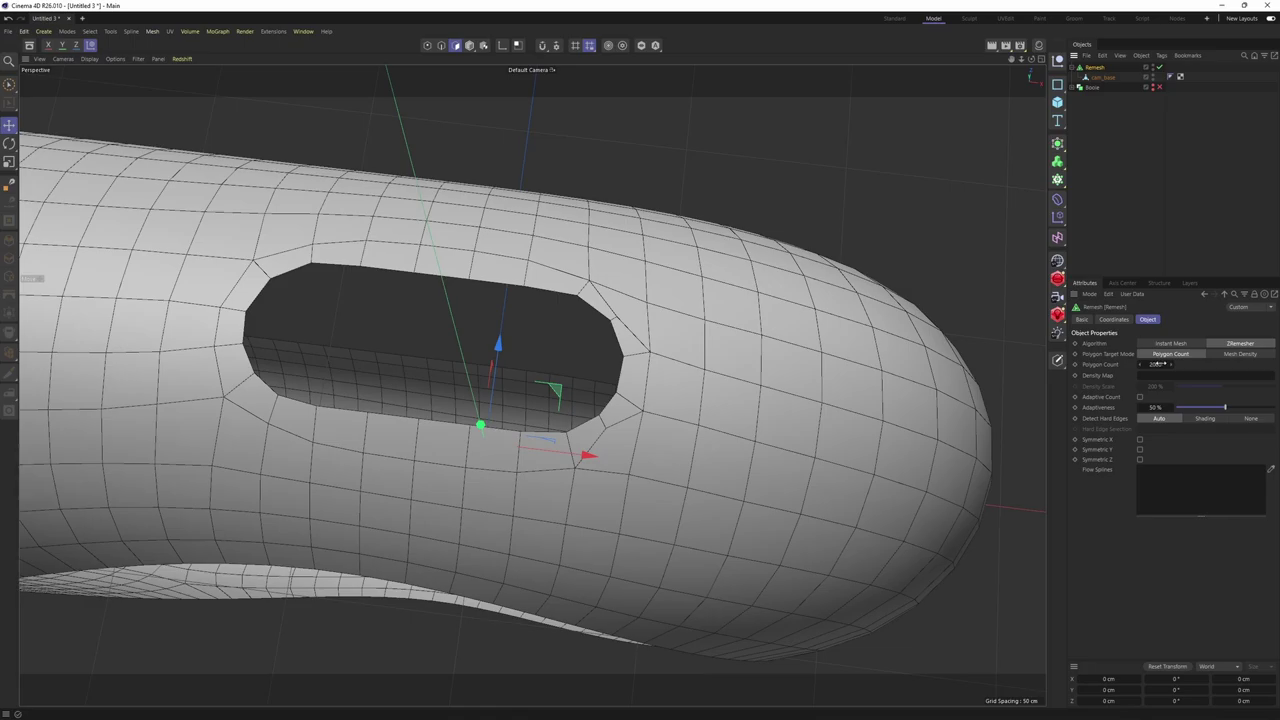
{"action": "scroll", "coordinate": [617, 400], "scroll_direction": "down", "scroll_amount": 3}
{"action": "left_click_drag", "start_coordinate": [617, 410], "coordinate": [643, 383], "text": "alt"}
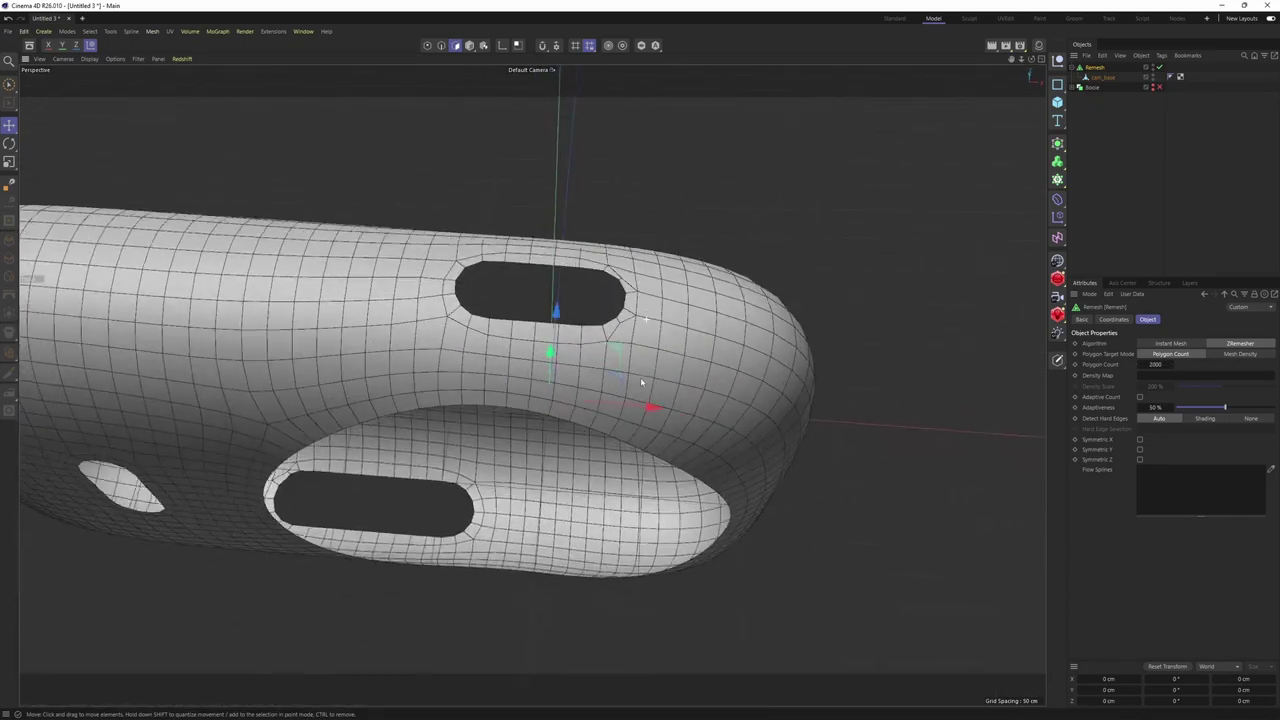
{"action": "left_click_drag", "start_coordinate": [783, 318], "coordinate": [911, 323], "text": "alt"}
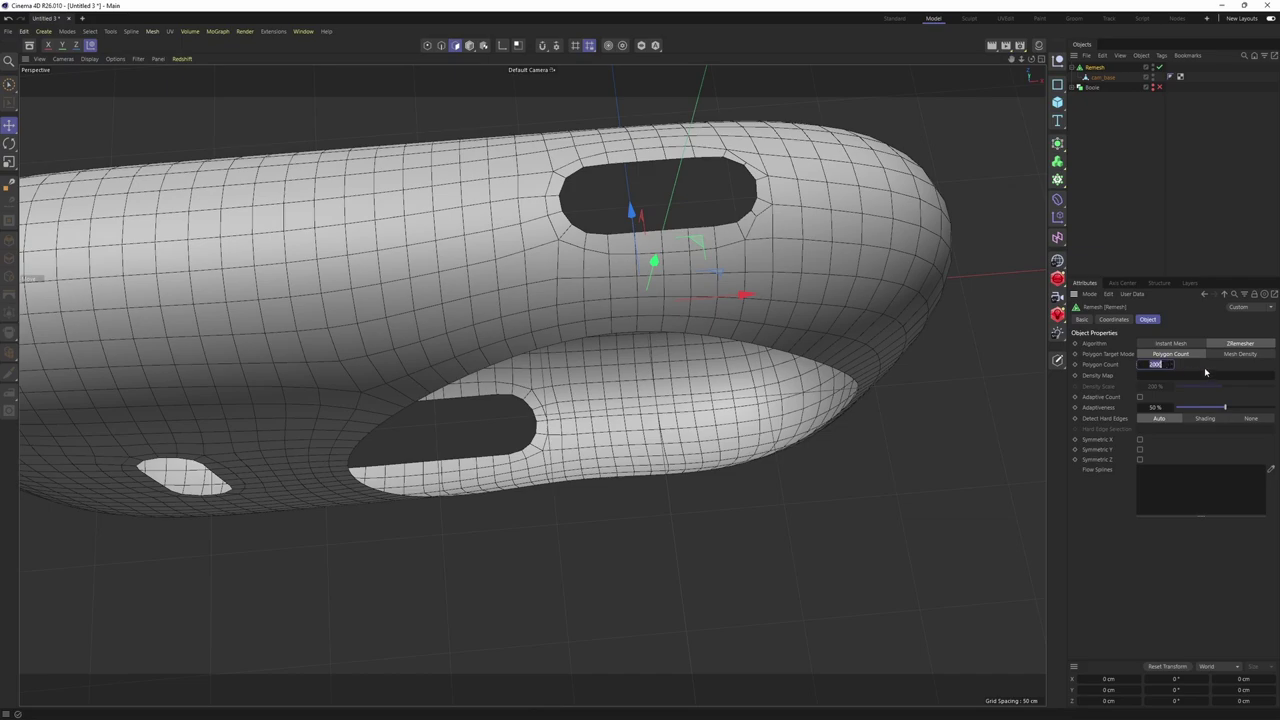
{"action": "type", "text": "8000"}
{"action": "key", "text": "Return"}
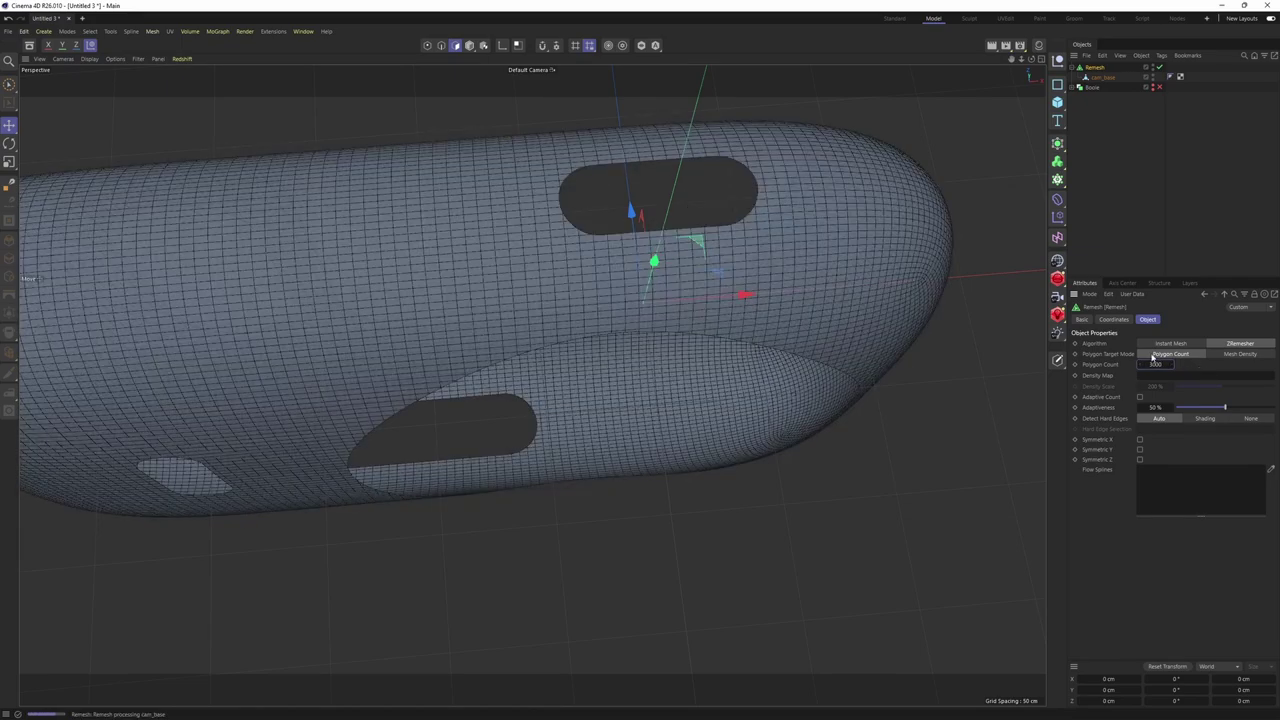
Try a polygon count of 5000 on the Remesh generator and settle on 10000
{"action": "left_click_drag", "start_coordinate": [600, 300], "coordinate": [531, 383], "text": "alt"}
{"action": "scroll", "coordinate": [738, 243], "scroll_direction": "up", "scroll_amount": 5}
{"action": "scroll", "coordinate": [660, 186], "scroll_direction": "down", "scroll_amount": 5}
{"action": "middle_click_drag", "start_coordinate": [531, 383], "coordinate": [500, 349], "text": "alt"}
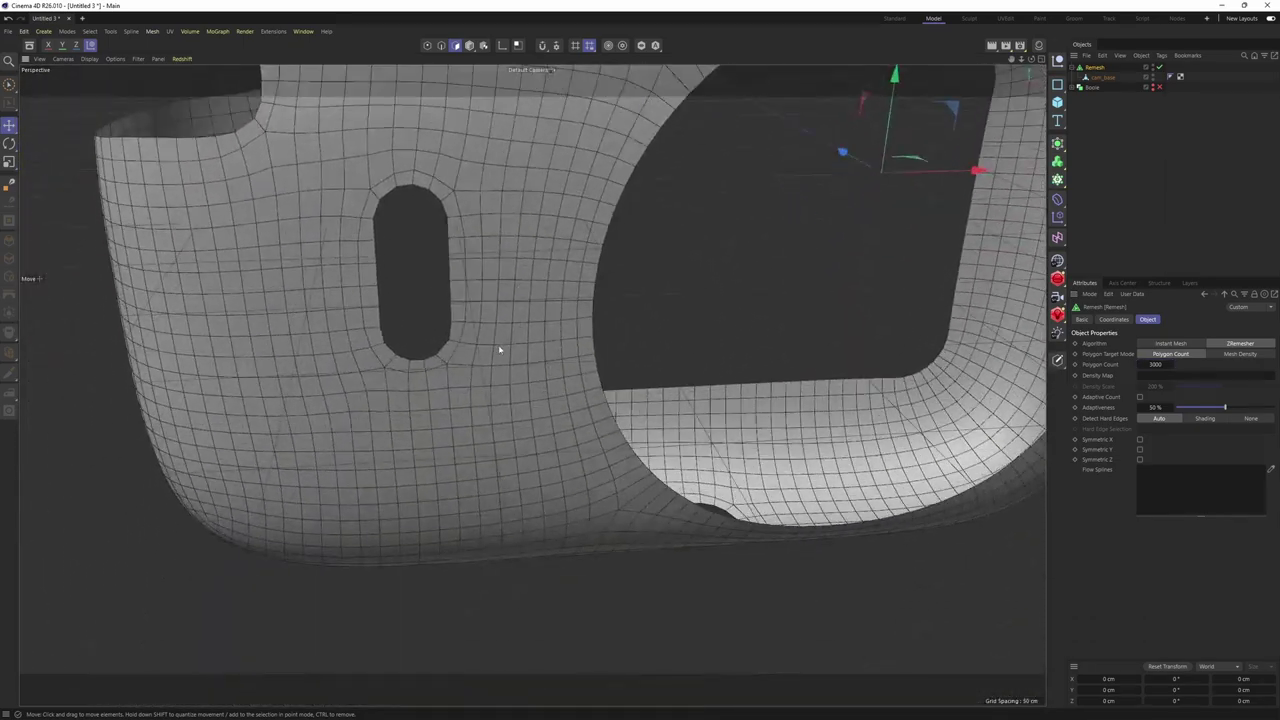
{"action": "left_click_drag", "start_coordinate": [500, 349], "coordinate": [573, 356], "text": "alt"}
{"action": "right_click_drag", "start_coordinate": [573, 355], "coordinate": [627, 264], "text": "alt"}
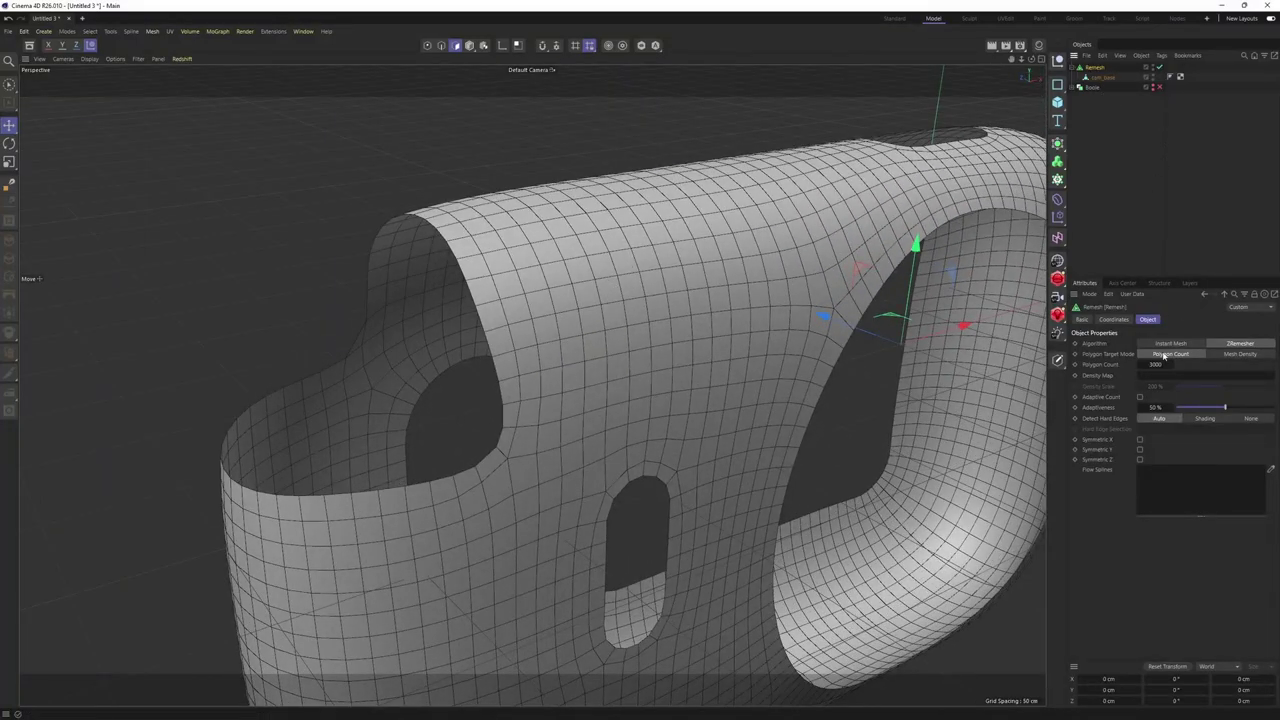
{"action": "left_click", "coordinate": [1156, 364]}
{"action": "type", "text": "5000"}
{"action": "key", "text": "Return"}
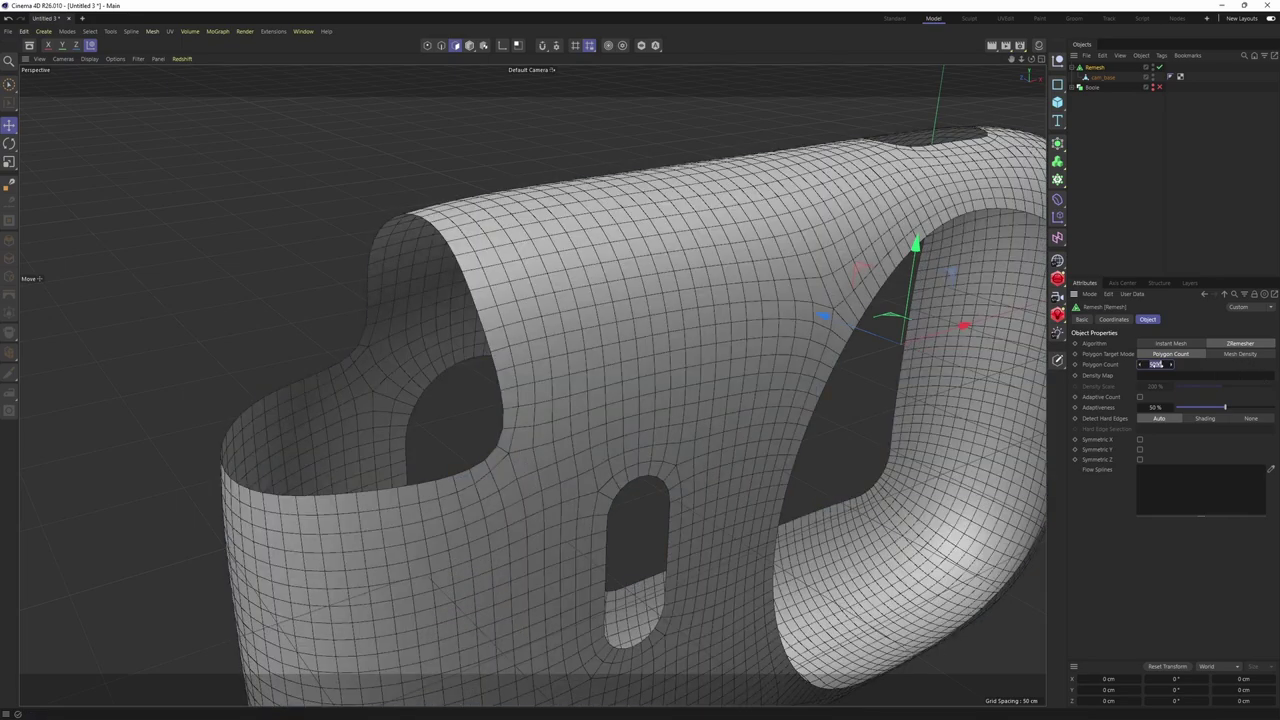
{"action": "key", "text": "Return"}
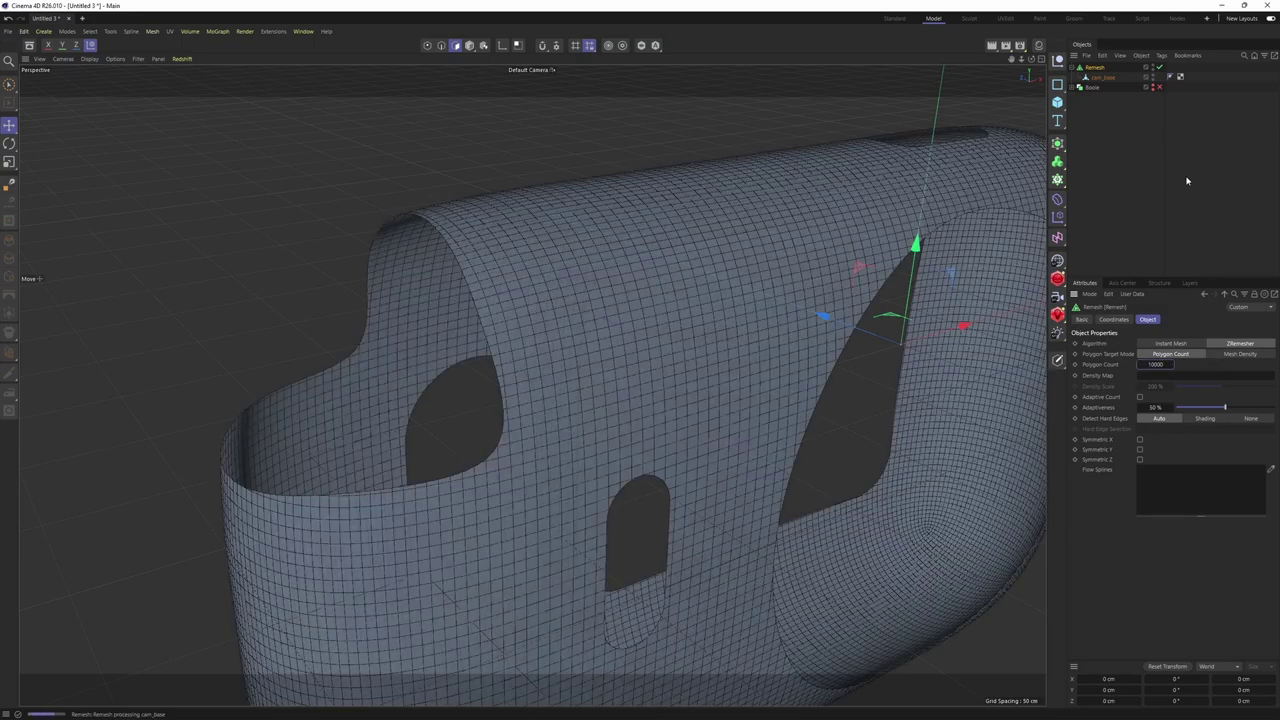
Add a second Remesh generator, set its target mode to Polygon Count, and nest the first Remesh with cam_base inside it
{"action": "left_click", "coordinate": [1057, 143]}
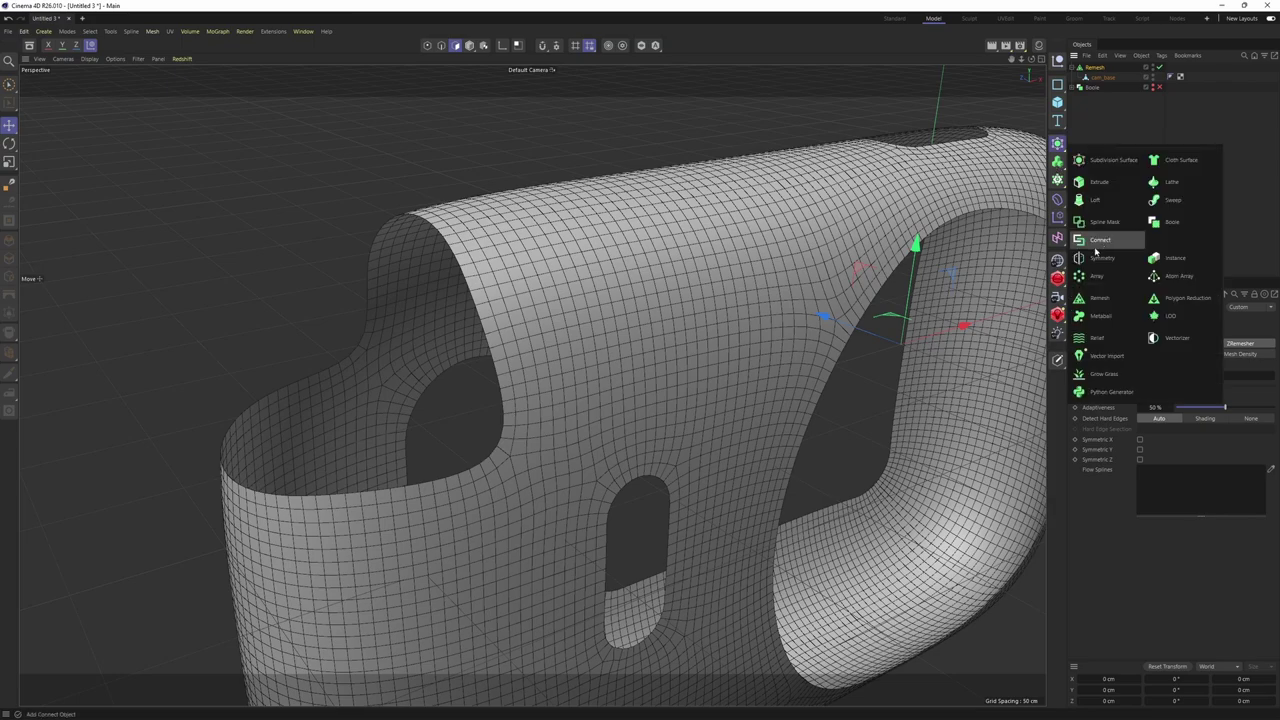
{"action": "left_click", "coordinate": [1099, 298]}
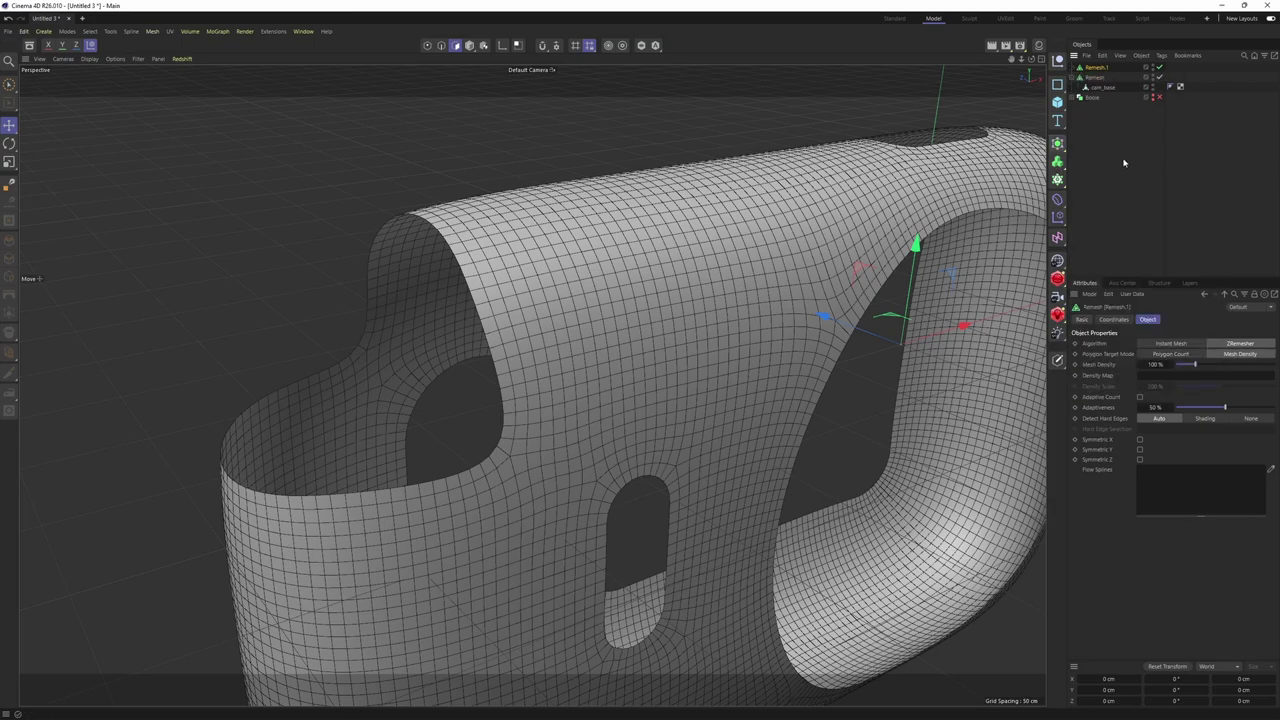
{"action": "left_click", "coordinate": [1172, 354]}
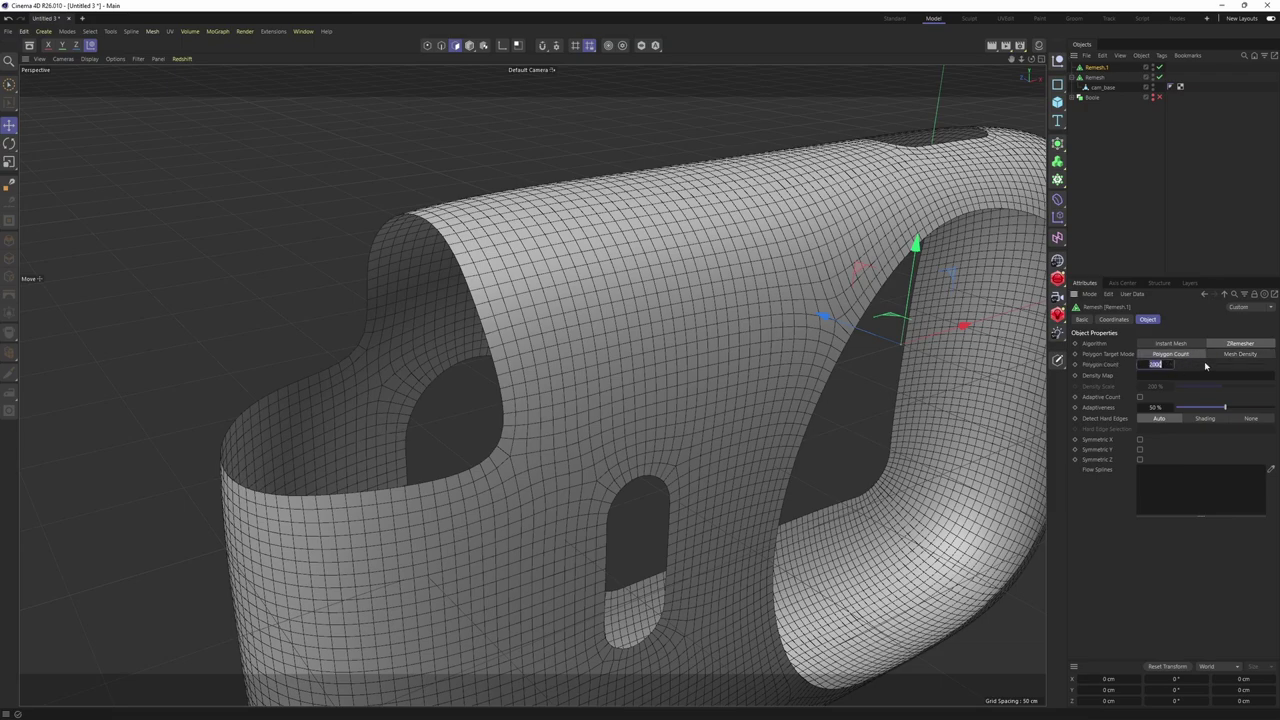
{"action": "left_click", "coordinate": [1140, 144]}
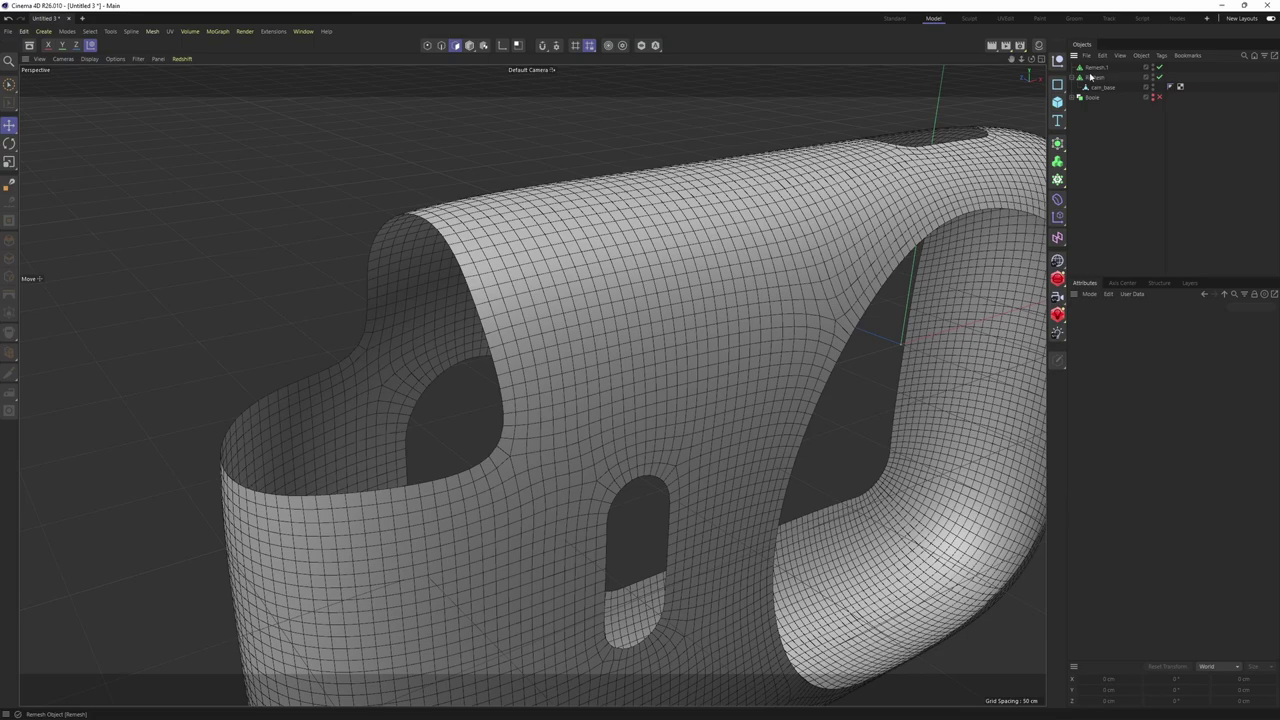
{"action": "left_click_drag", "start_coordinate": [1097, 77], "coordinate": [1100, 68]}
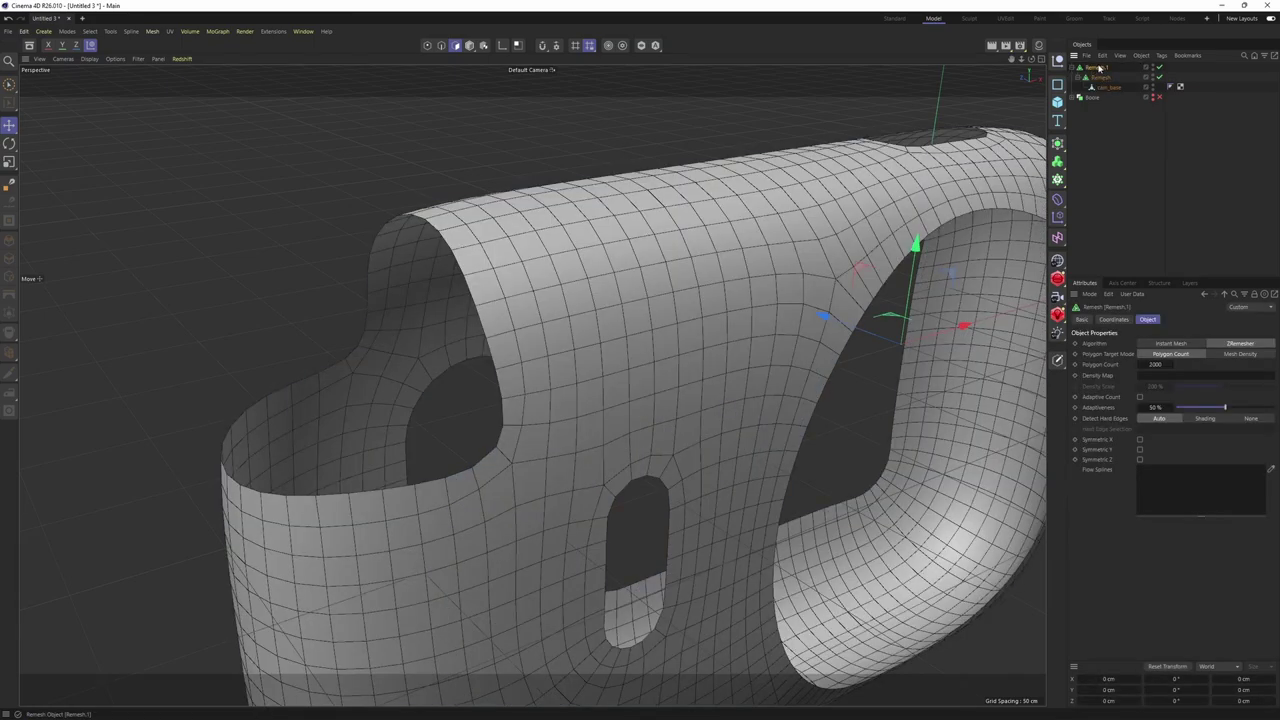
Set the outer Remesh generator's polygon count to 2500
{"action": "left_click_drag", "start_coordinate": [758, 285], "coordinate": [531, 380], "text": "alt"}
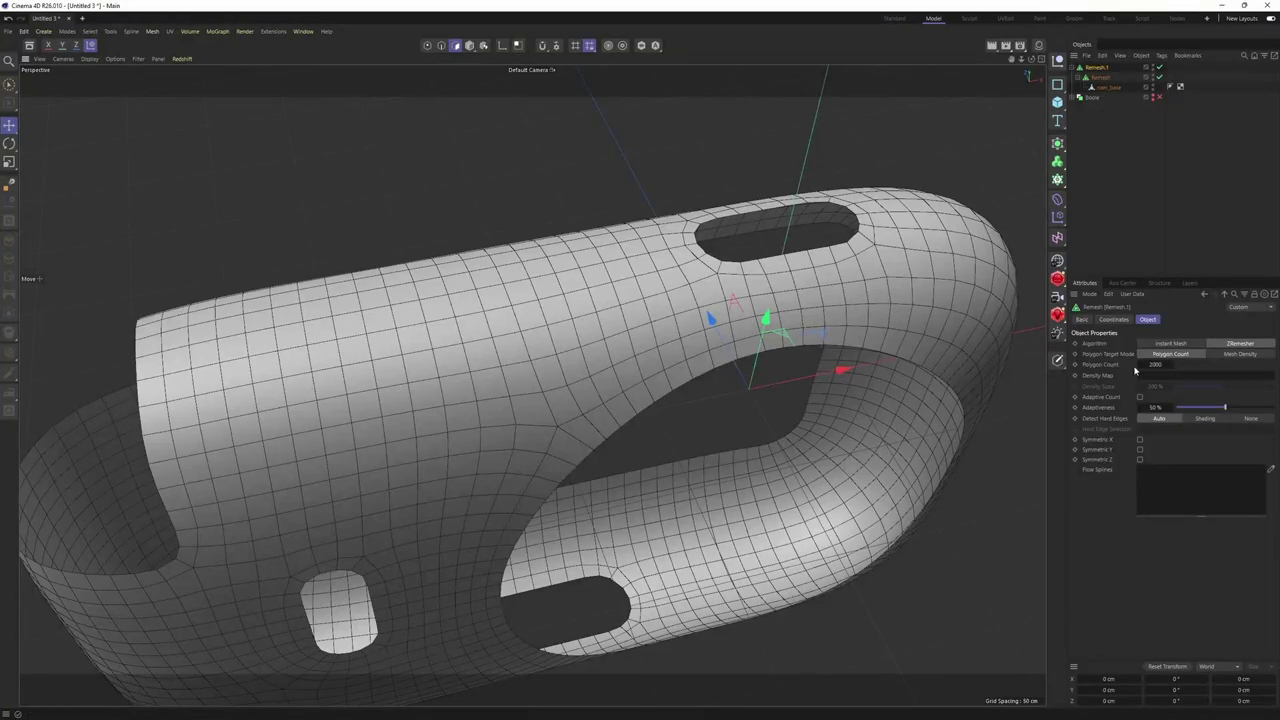
{"action": "left_click_drag", "start_coordinate": [650, 270], "coordinate": [531, 382], "text": "alt"}
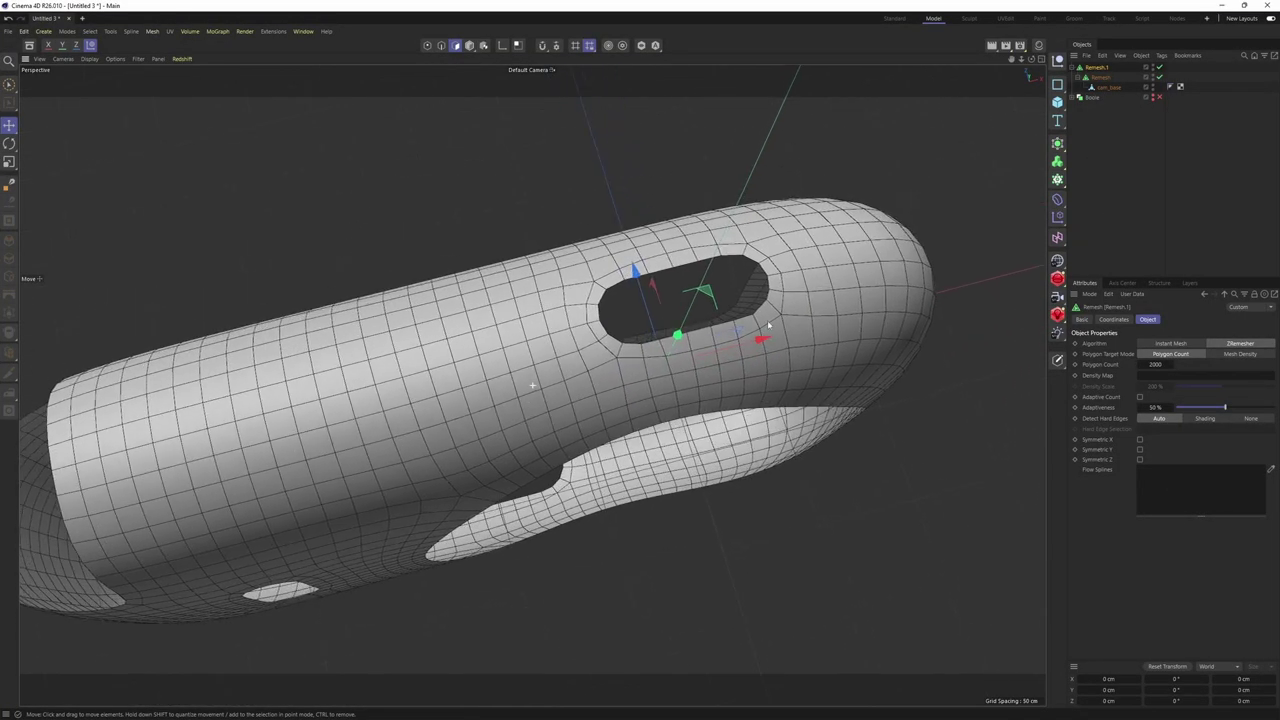
{"action": "scroll", "coordinate": [779, 296], "scroll_direction": "up", "scroll_amount": 3}
{"action": "left_click_drag", "start_coordinate": [741, 409], "coordinate": [664, 226], "text": "alt"}
{"action": "left_click_drag", "start_coordinate": [671, 547], "coordinate": [638, 350], "text": "alt"}
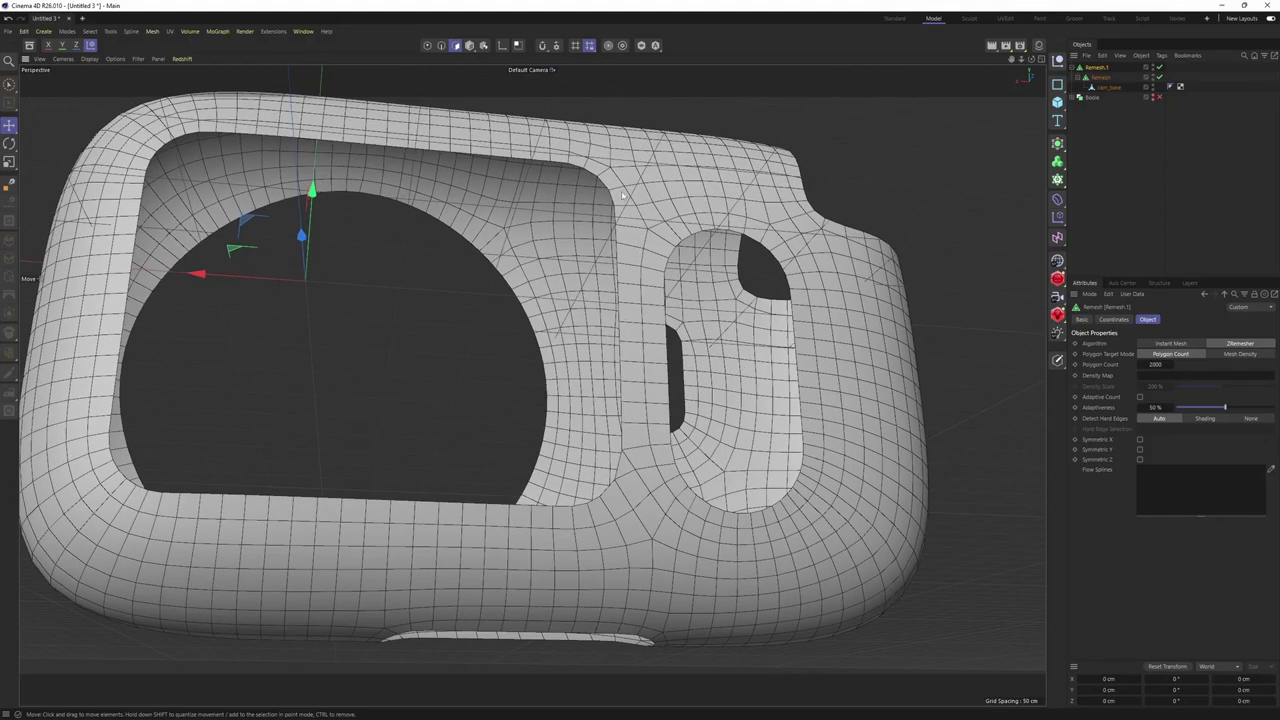
{"action": "left_click", "coordinate": [1157, 366]}
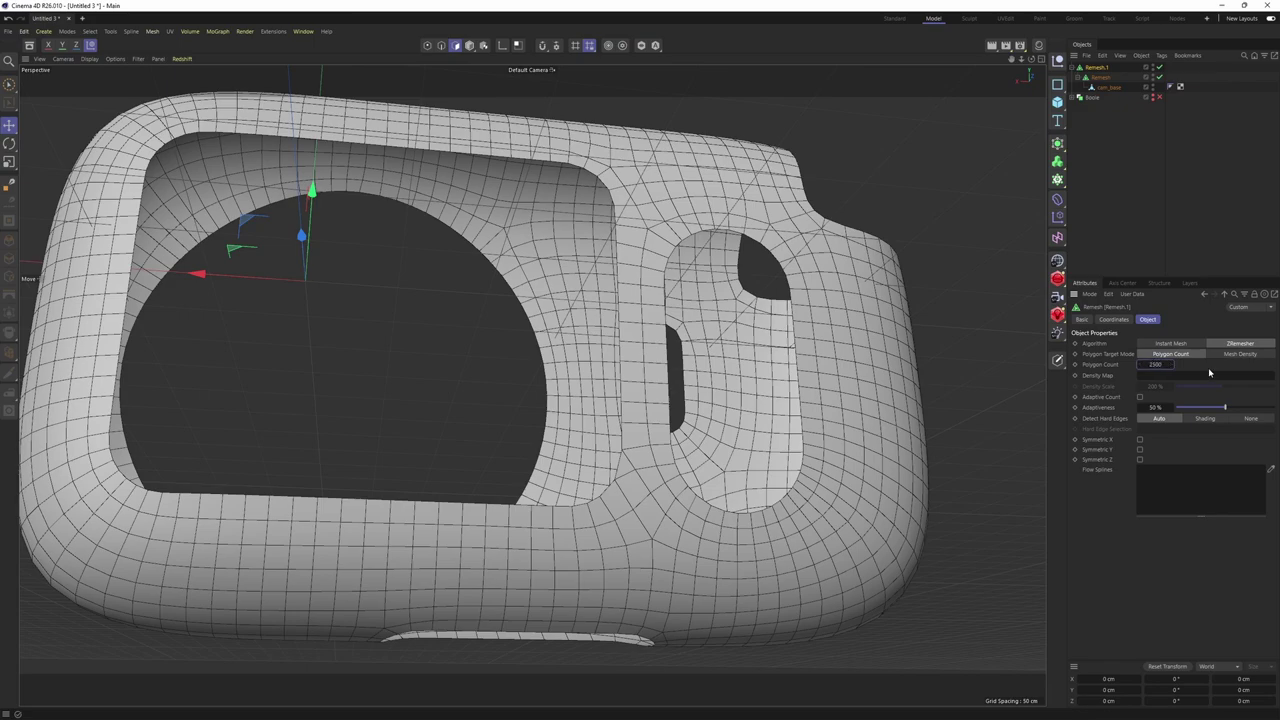
{"action": "key", "text": "Return"}
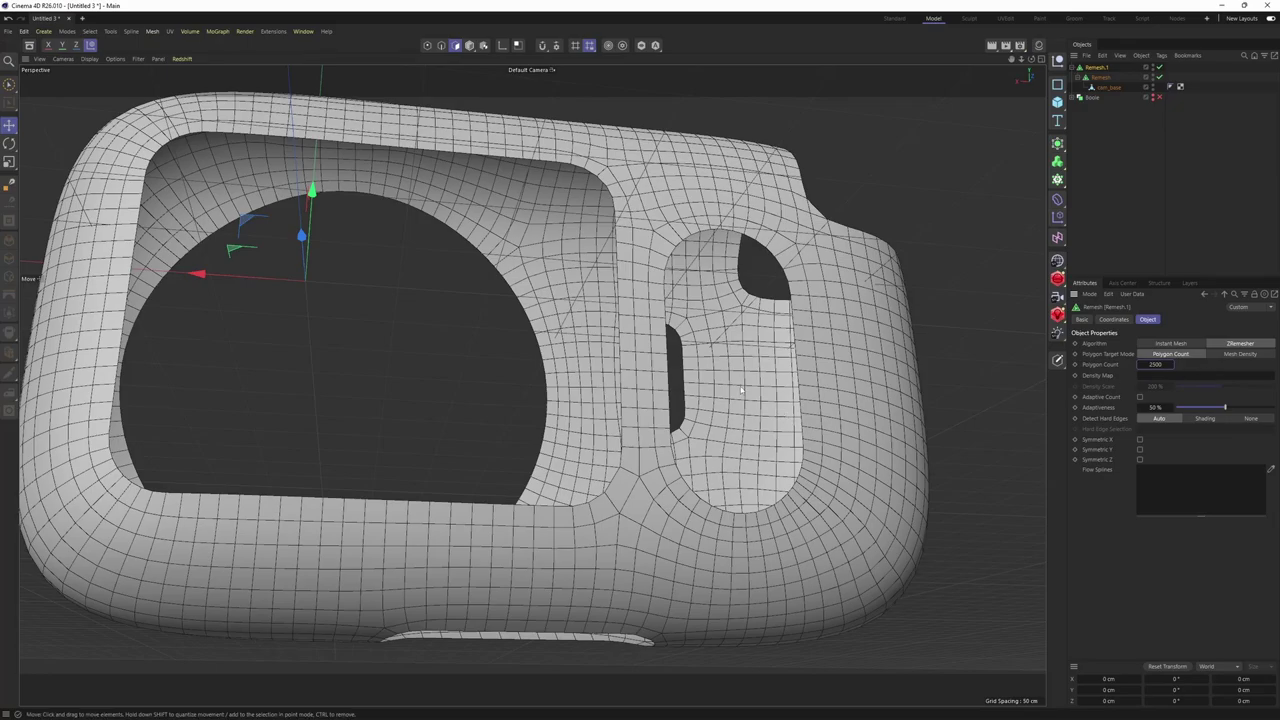
Set the outer Remesh generator's polygon count to 2750
{"action": "left_click_drag", "start_coordinate": [741, 391], "coordinate": [678, 373], "text": "alt"}
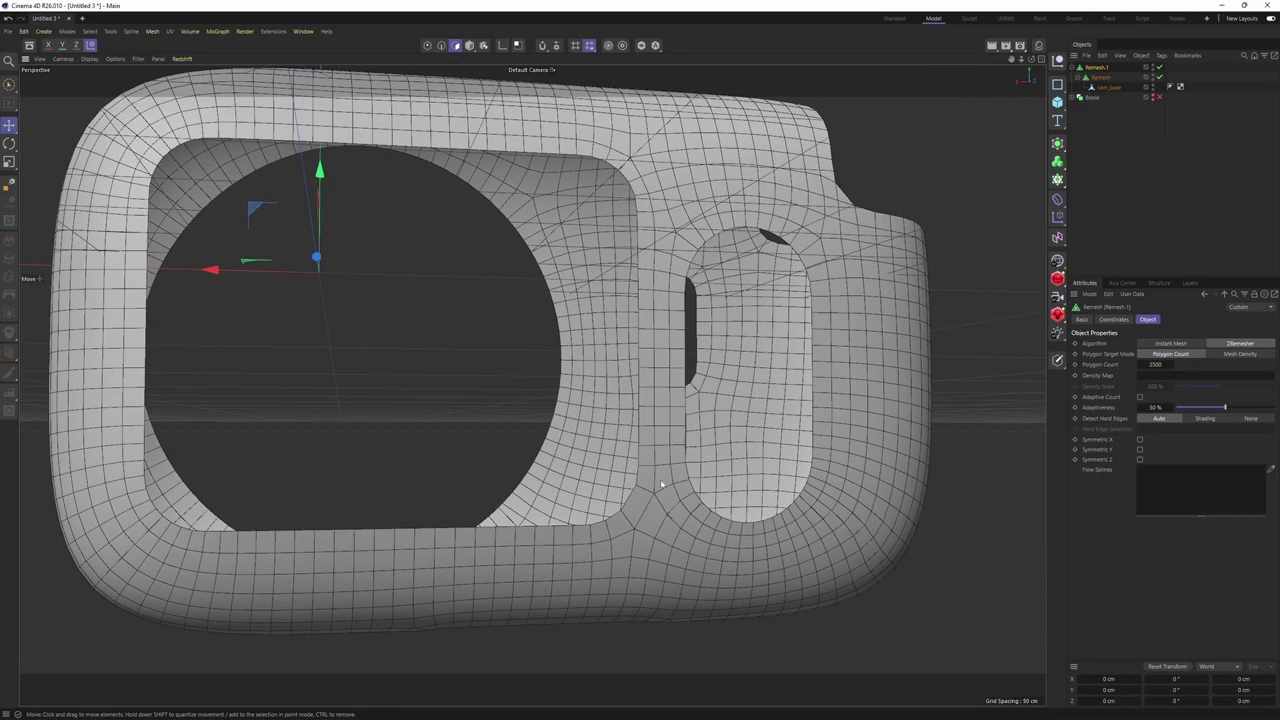
{"action": "left_click_drag", "start_coordinate": [660, 485], "coordinate": [618, 406], "text": "alt"}
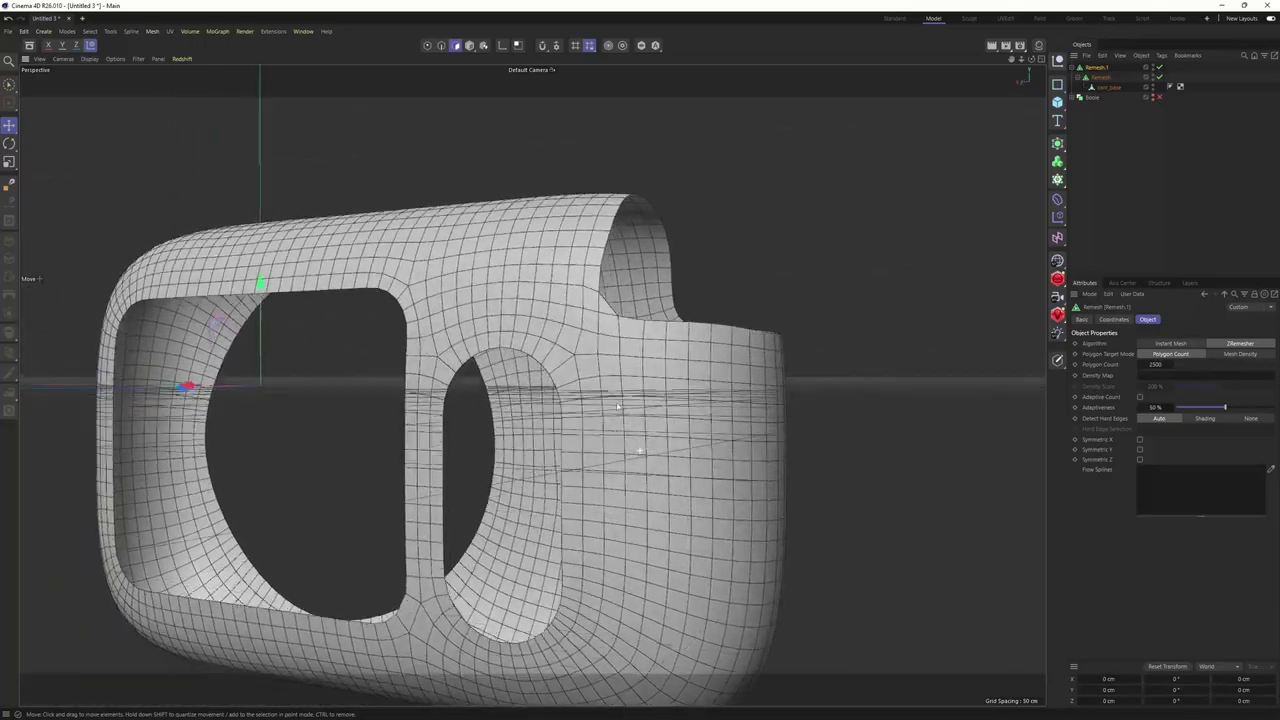
{"action": "scroll", "coordinate": [608, 311], "scroll_direction": "up", "scroll_amount": 4}
{"action": "mouse_move", "coordinate": [603, 313]}
{"action": "left_mouse_down", "text": "alt"}
{"action": "mouse_move", "coordinate": [560, 330]}
{"action": "mouse_move", "coordinate": [590, 311]}
{"action": "left_mouse_up", "text": "alt"}
{"action": "middle_click_drag", "start_coordinate": [590, 311], "coordinate": [459, 390], "text": "alt"}
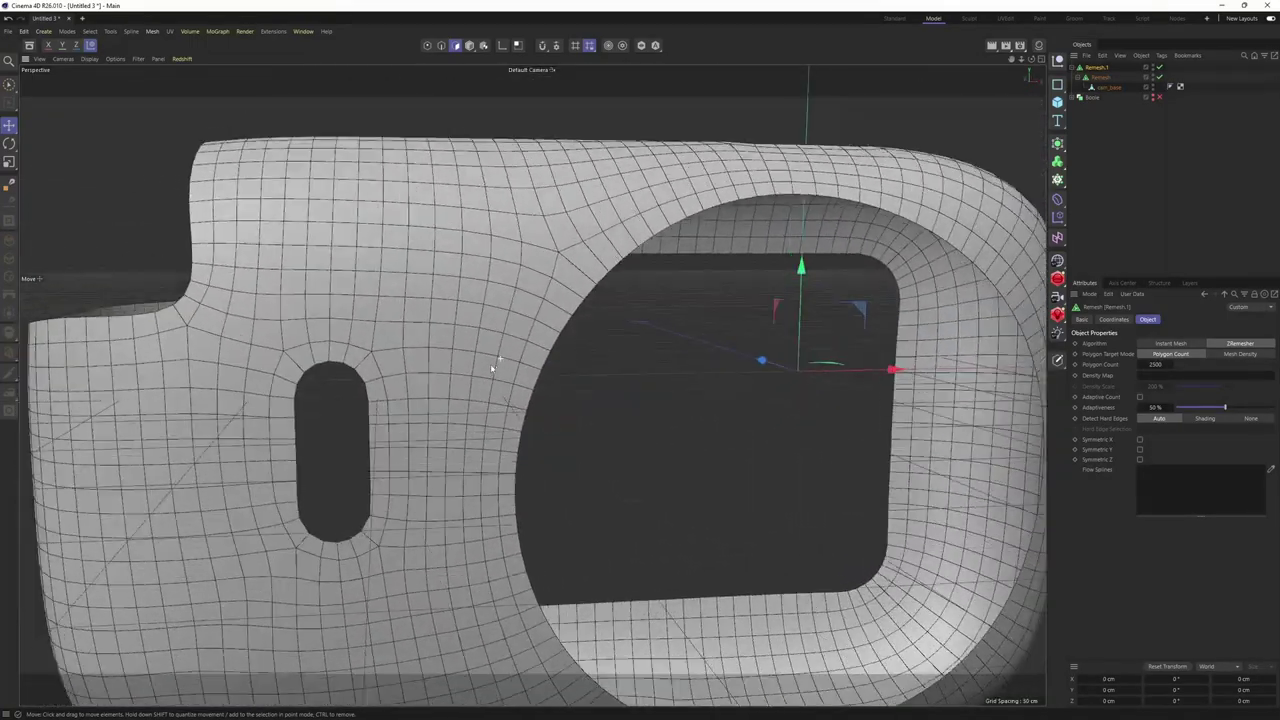
{"action": "left_click_drag", "start_coordinate": [459, 390], "coordinate": [466, 384], "text": "alt"}
{"action": "scroll", "coordinate": [494, 268], "scroll_direction": "up", "scroll_amount": 4}
{"action": "scroll", "coordinate": [530, 256], "scroll_direction": "down", "scroll_amount": 6}
{"action": "left_click_drag", "start_coordinate": [579, 249], "coordinate": [726, 212], "text": "alt"}
{"action": "scroll", "coordinate": [722, 216], "scroll_direction": "up", "scroll_amount": 4}
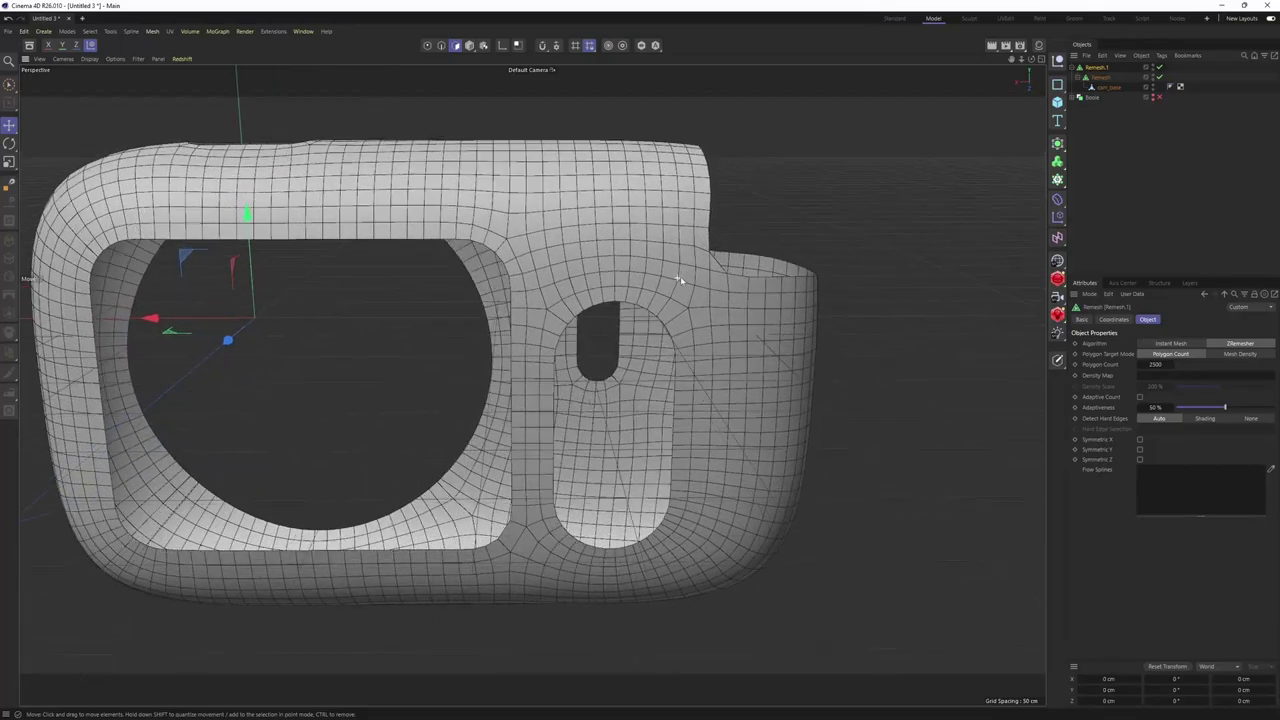
{"action": "left_click_drag", "start_coordinate": [680, 276], "coordinate": [742, 246], "text": "alt"}
{"action": "double_click", "coordinate": [1155, 365]}
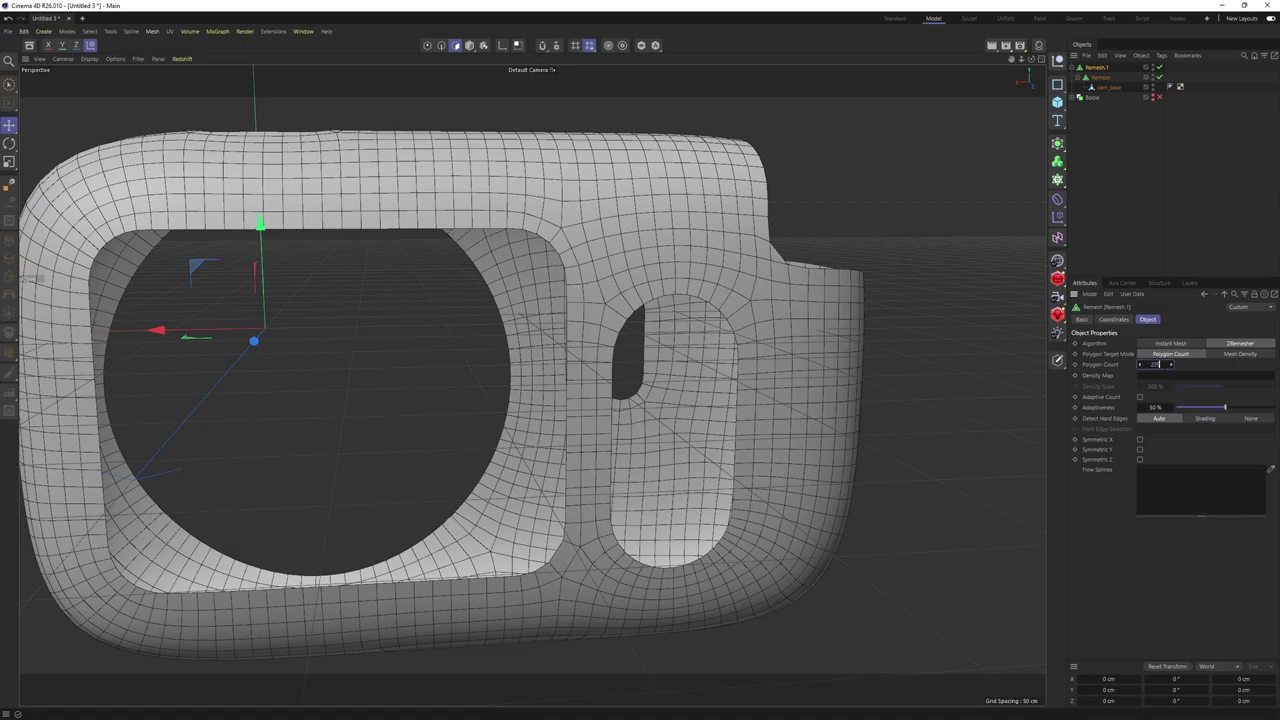
{"action": "key", "text": "Return"}
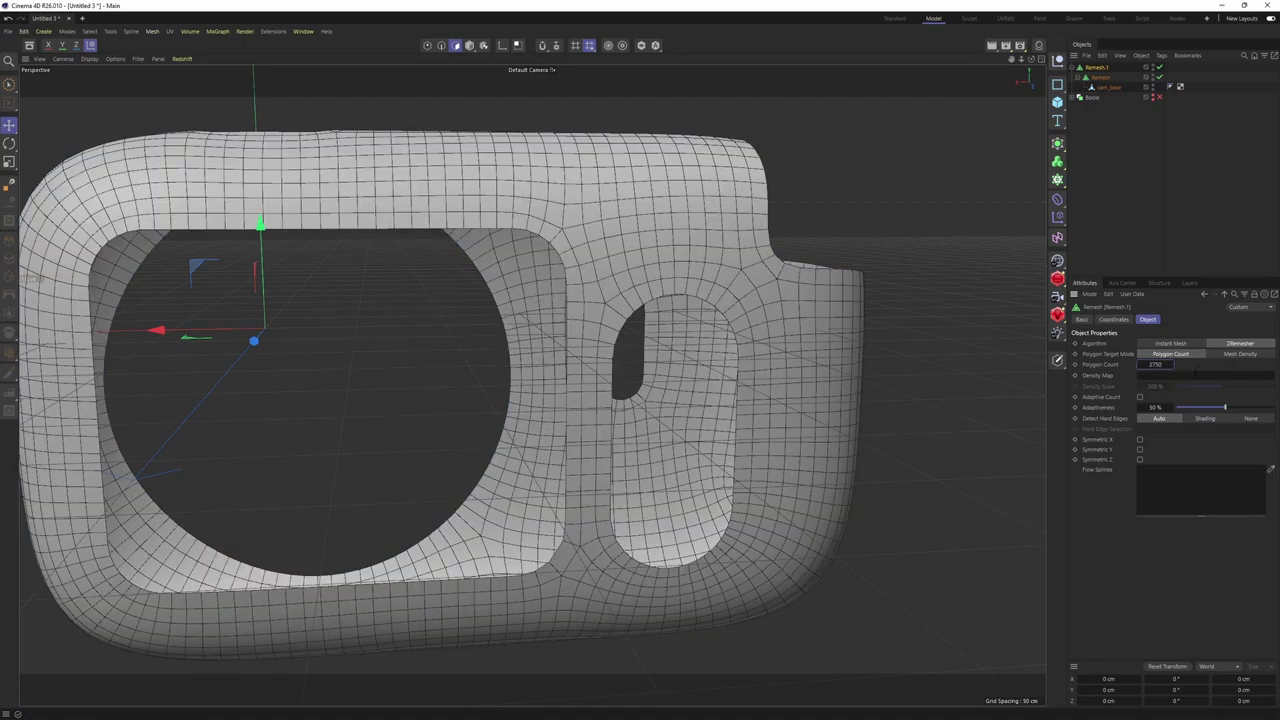
Examine the remeshed body's edge flow around the pill-shaped slot, the corner cutout and the large front and back openings
{"action": "left_click_drag", "start_coordinate": [880, 357], "coordinate": [617, 323], "text": "alt"}
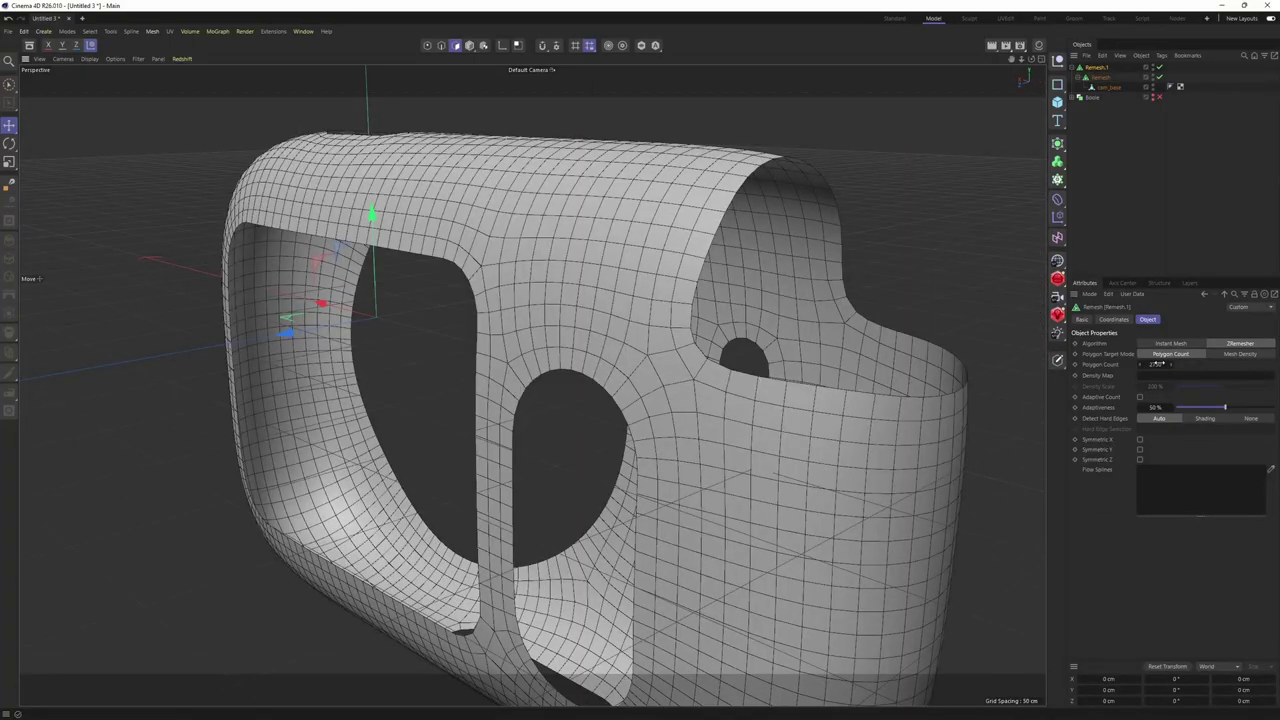
{"action": "left_click_drag", "start_coordinate": [914, 360], "coordinate": [403, 363], "text": "alt"}
{"action": "scroll", "coordinate": [694, 328], "scroll_direction": "up", "scroll_amount": 3}
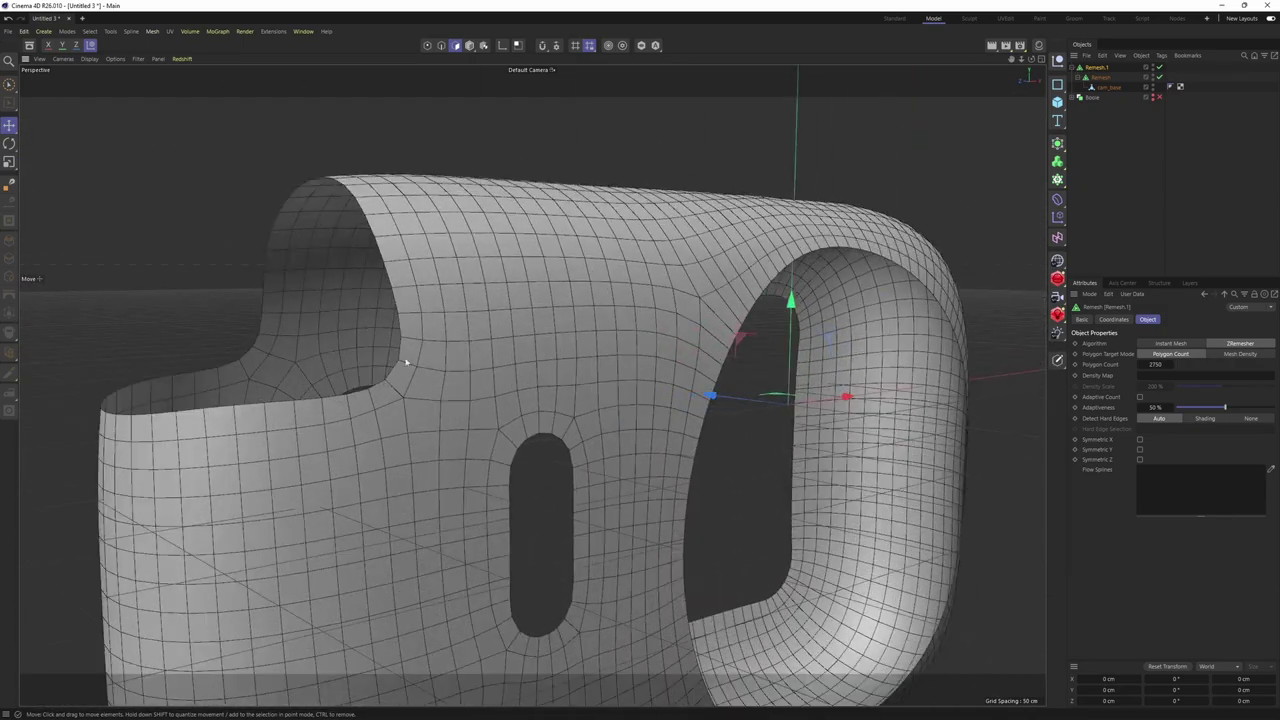
{"action": "left_click_drag", "start_coordinate": [531, 386], "coordinate": [515, 243], "text": "alt"}
{"action": "left_click_drag", "start_coordinate": [426, 281], "coordinate": [434, 260], "text": "alt"}
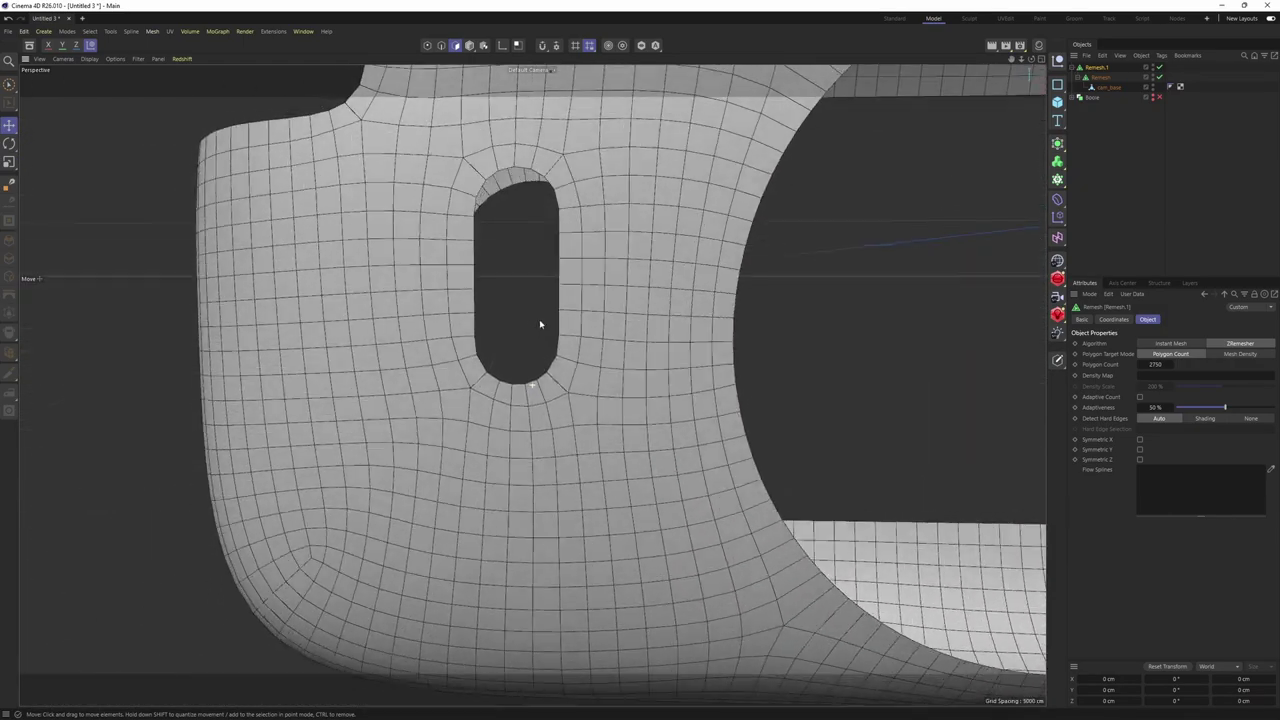
{"action": "scroll", "coordinate": [540, 321], "scroll_direction": "down", "scroll_amount": 4}
{"action": "scroll", "coordinate": [702, 384], "scroll_direction": "up", "scroll_amount": 2}
{"action": "left_click_drag", "start_coordinate": [702, 384], "coordinate": [671, 317], "text": "alt"}
Duplicate the nested Remesh hierarchy below the Boole, then hide and disable the original and select the copy
{"action": "left_click", "coordinate": [1105, 143]}
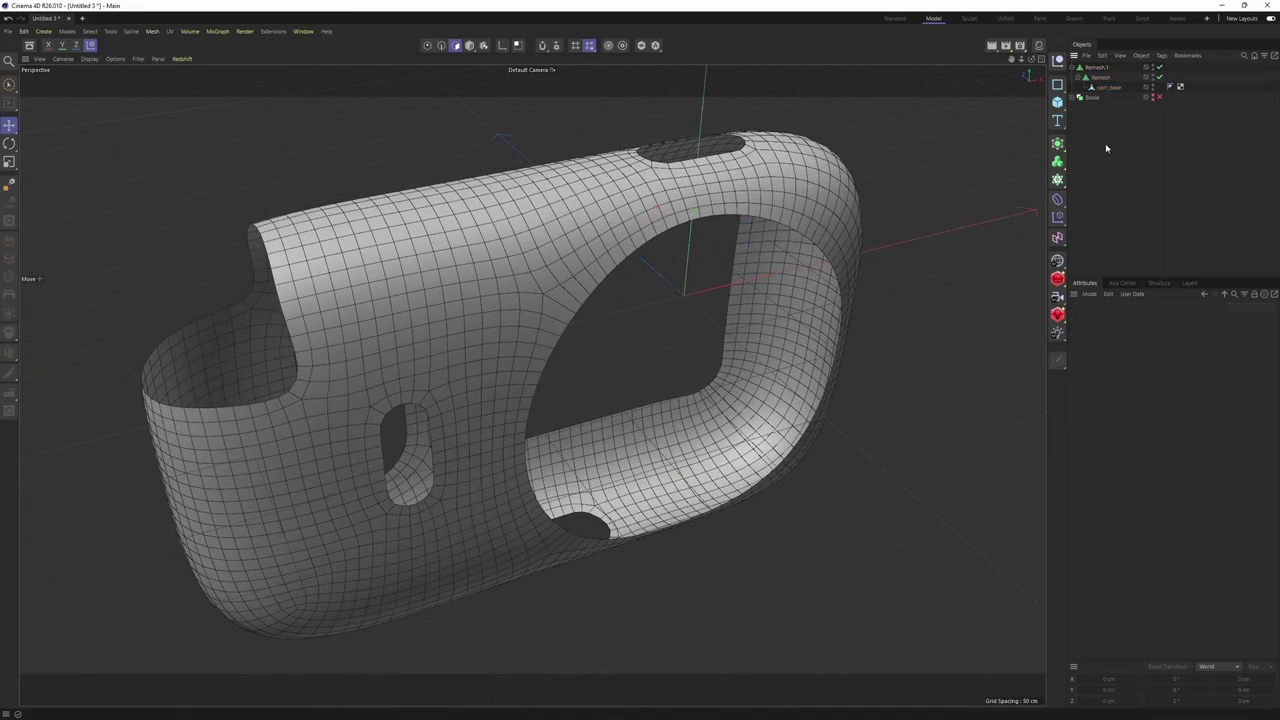
{"action": "left_click", "coordinate": [1073, 67]}
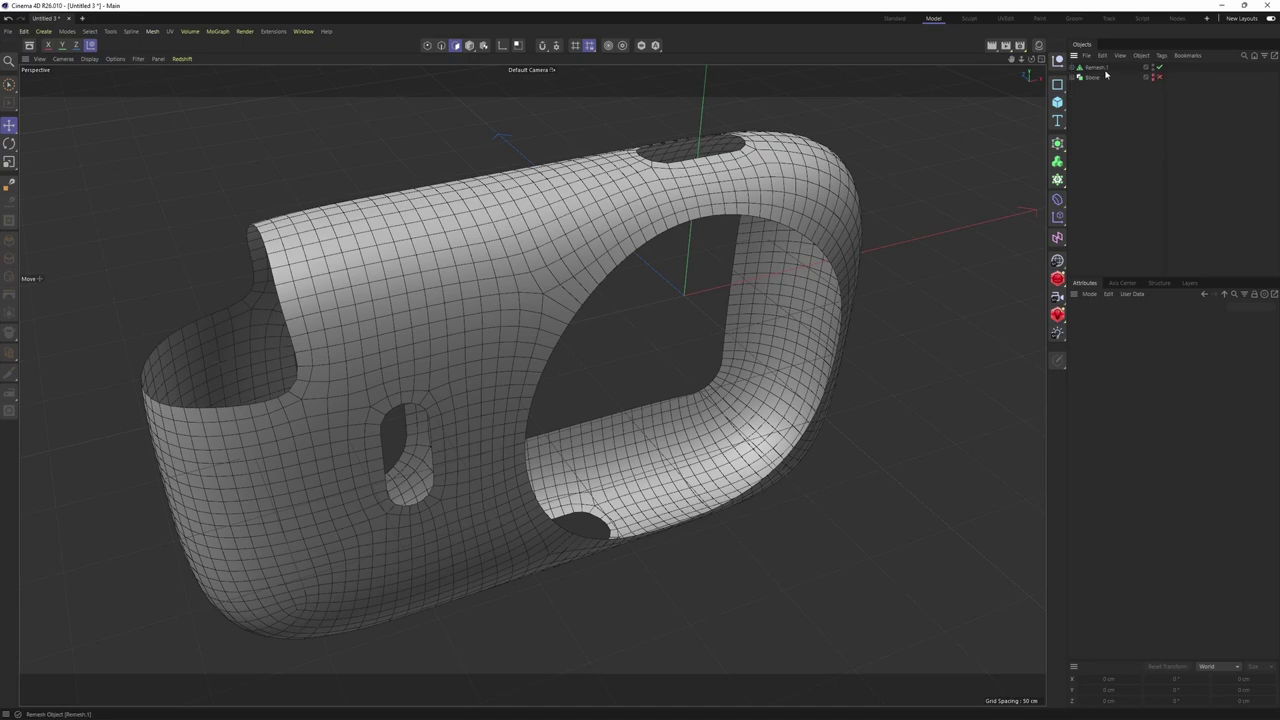
{"action": "left_click", "coordinate": [1096, 68]}
{"action": "left_click_drag", "start_coordinate": [1097, 70], "coordinate": [1094, 97], "text": "ctrl"}
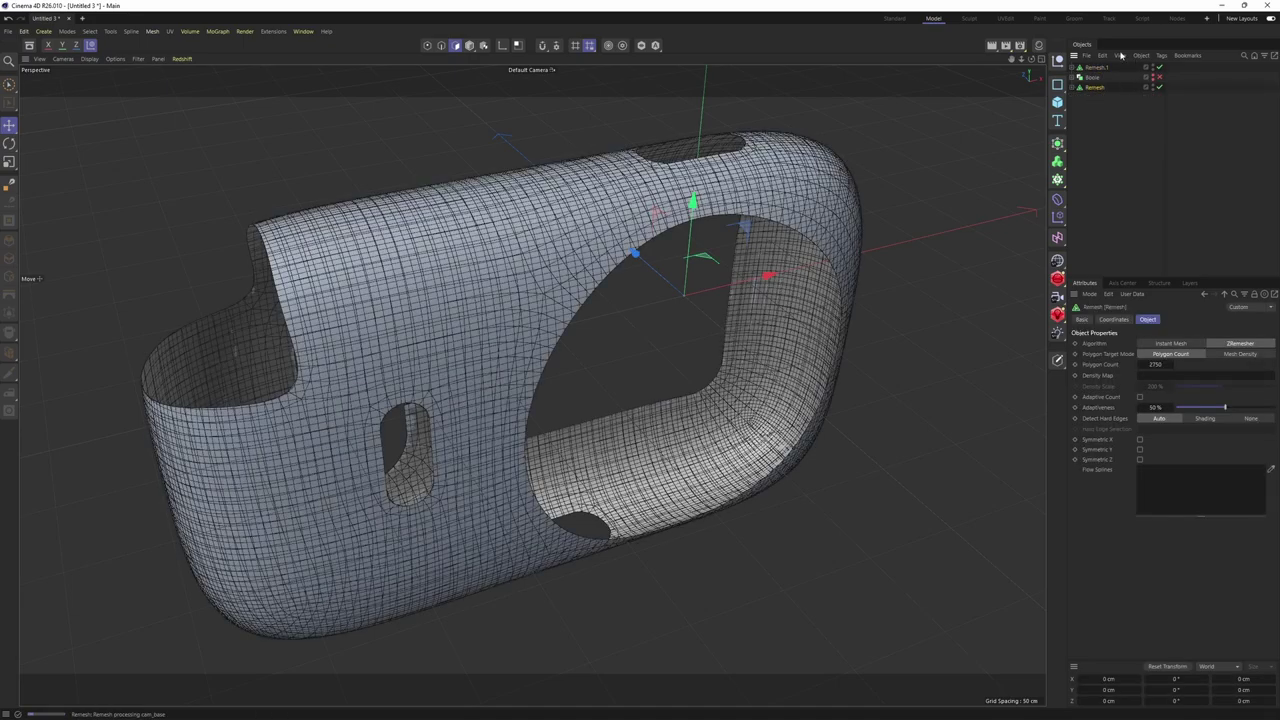
{"action": "left_click", "coordinate": [1159, 68]}
{"action": "left_click", "coordinate": [1100, 94]}
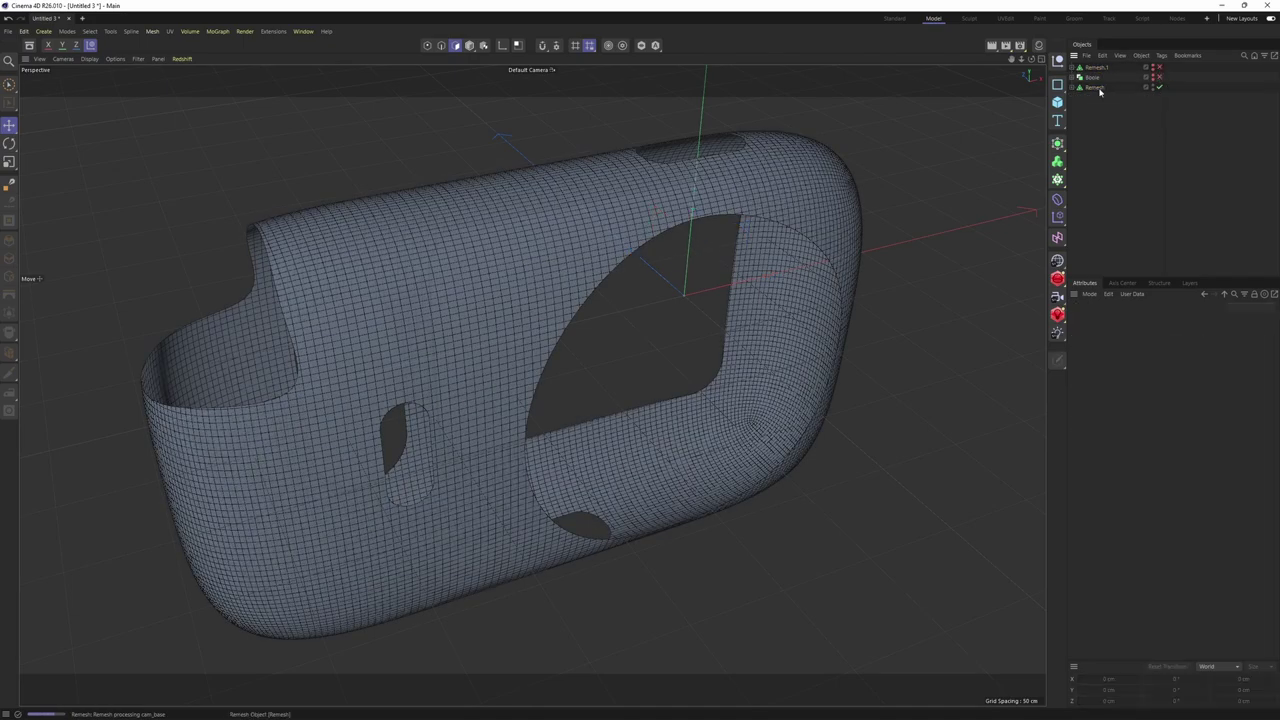
{"action": "left_click", "coordinate": [1097, 89]}
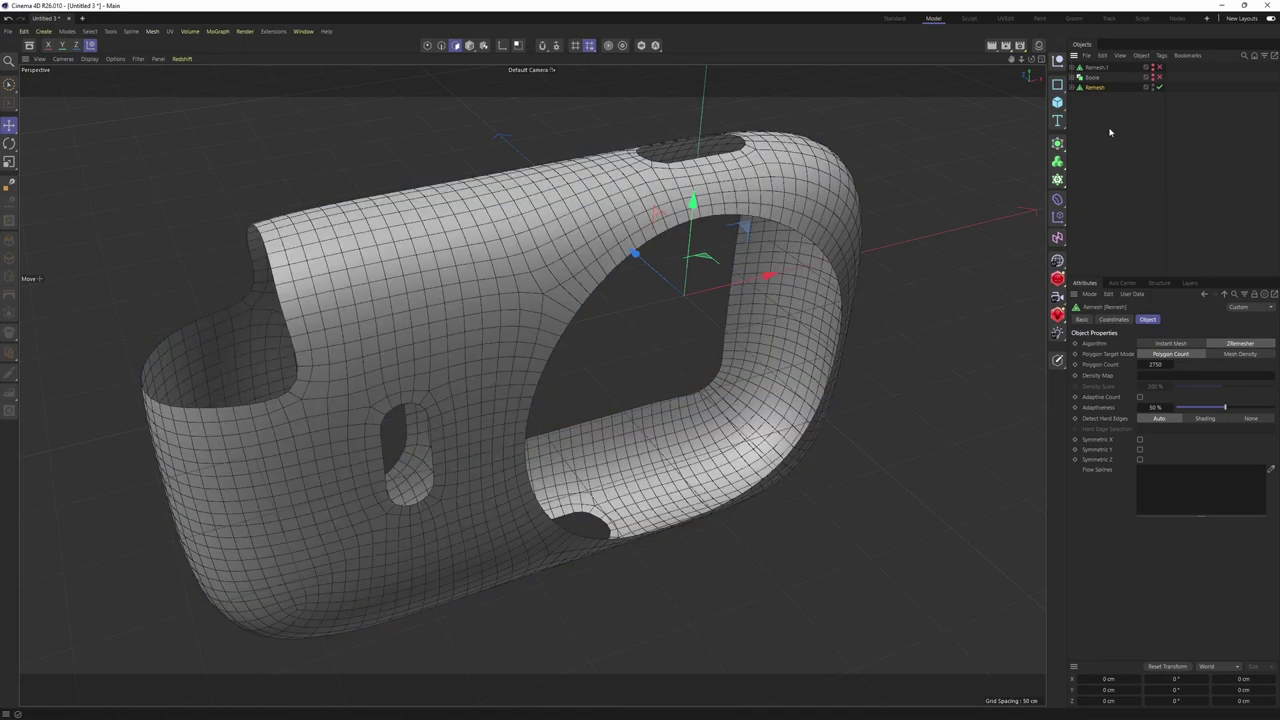
Convert the copied Remesh generator to an editable polygon mesh, take the mesh out of its parent null and delete the null
{"action": "key", "text": "c"}
{"action": "left_click", "coordinate": [1073, 87]}
{"action": "left_click_drag", "start_coordinate": [1096, 98], "coordinate": [1095, 110]}
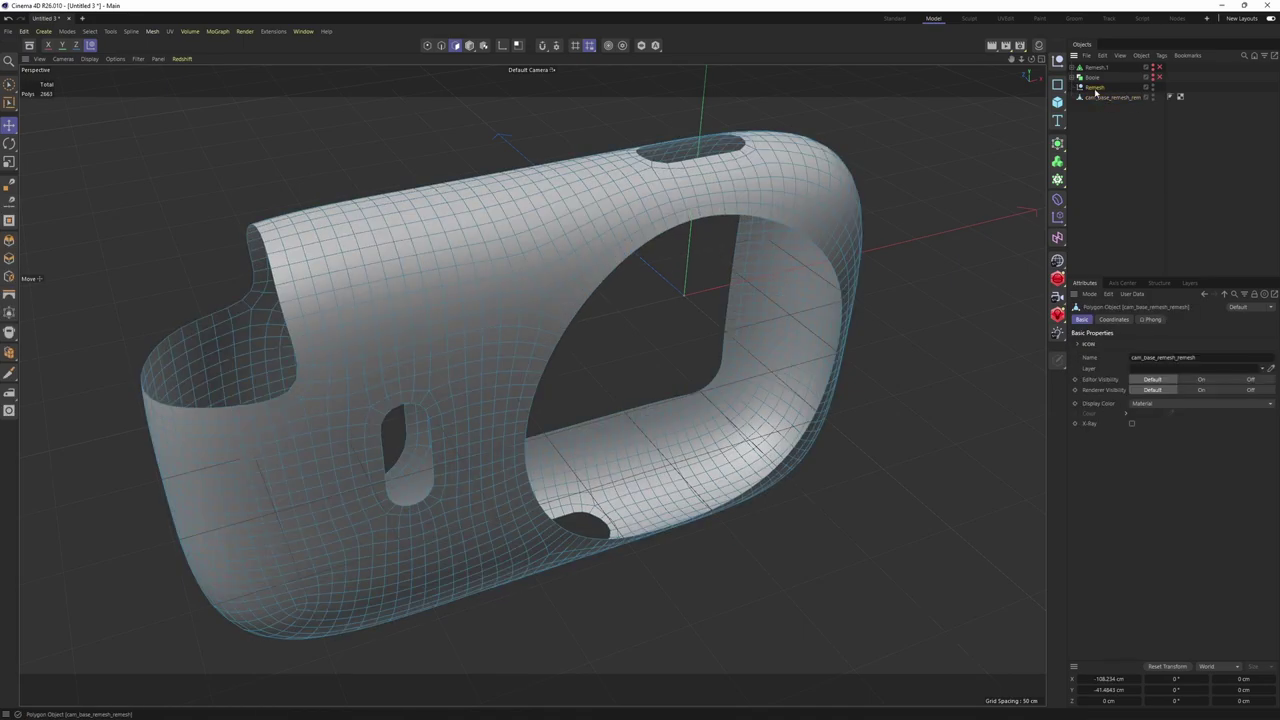
{"action": "left_click", "coordinate": [1095, 88]}
{"action": "key", "text": "Delete"}
{"action": "left_click", "coordinate": [1097, 88]}
Slide a mesh point in the converging edge flow beside the upper edge of the round front opening
{"action": "key", "text": "e"}
{"action": "left_click_drag", "start_coordinate": [622, 335], "coordinate": [591, 294], "text": "alt"}
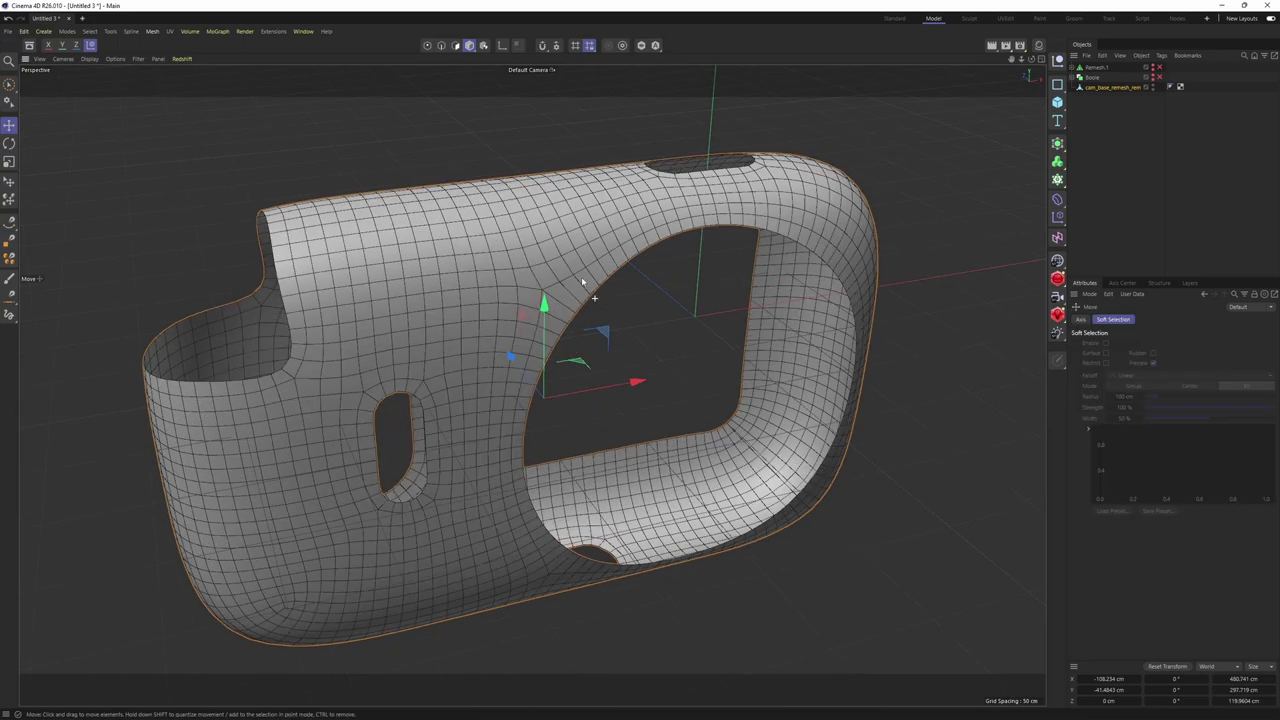
{"action": "scroll", "coordinate": [559, 281], "scroll_direction": "up", "scroll_amount": 3}
{"action": "key", "text": "Return"}
{"action": "scroll", "coordinate": [559, 282], "scroll_direction": "up", "scroll_amount": 3}
{"action": "key", "text": "m"}
{"action": "key", "text": "o"}
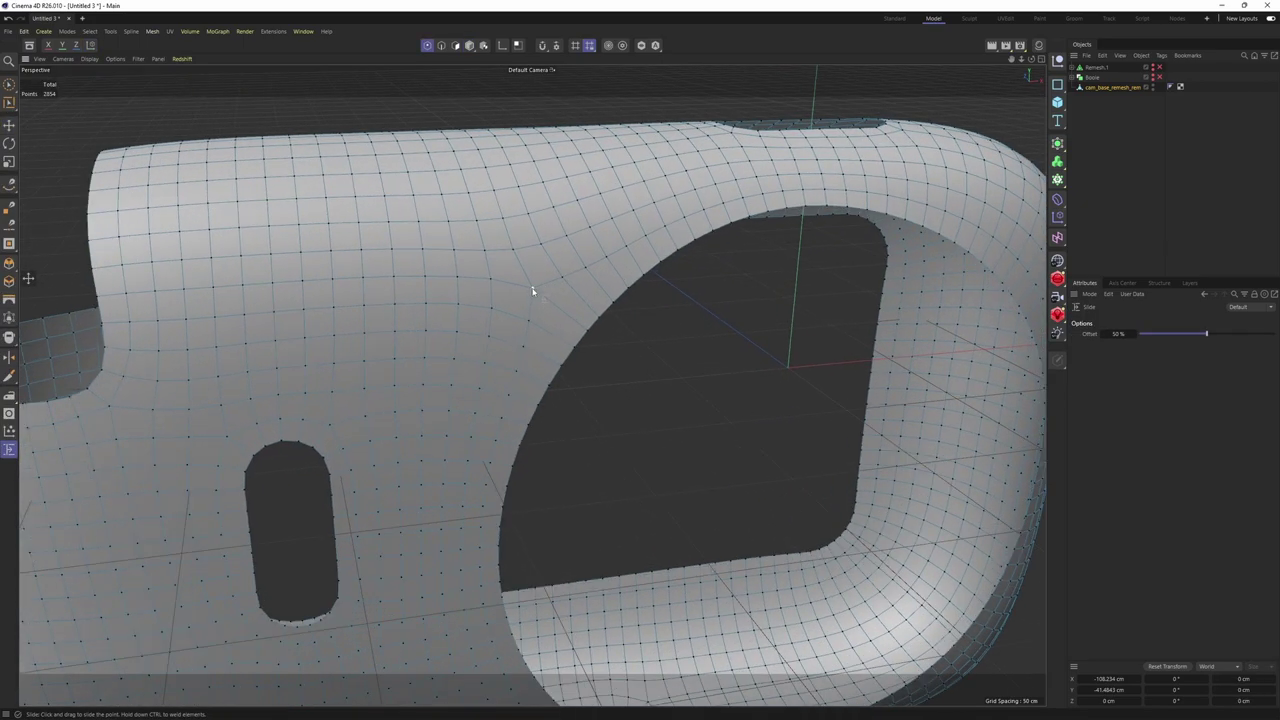
{"action": "left_click_drag", "start_coordinate": [564, 304], "coordinate": [500, 258], "text": "alt"}
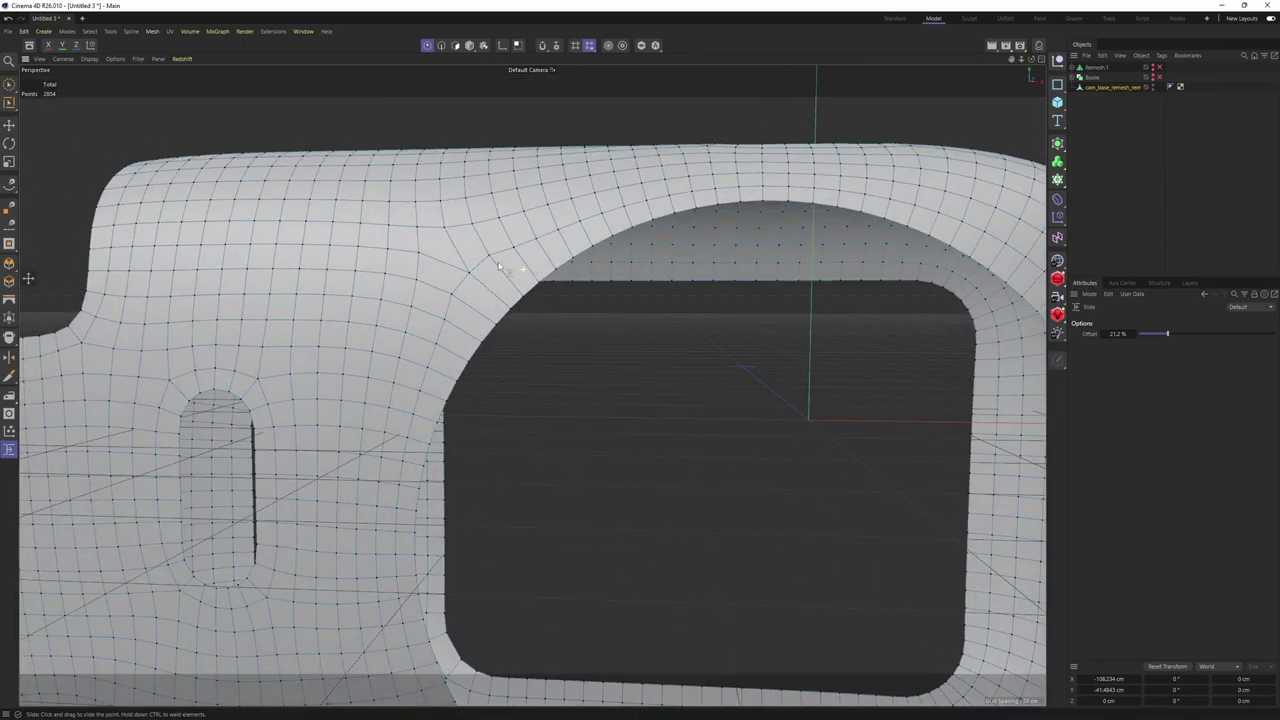
{"action": "scroll", "coordinate": [477, 258], "scroll_direction": "up", "scroll_amount": 3}
{"action": "scroll", "coordinate": [504, 276], "scroll_direction": "down", "scroll_amount": 5}
{"action": "left_click_drag", "start_coordinate": [543, 377], "coordinate": [543, 449], "text": "alt"}
{"action": "scroll", "coordinate": [543, 449], "scroll_direction": "up", "scroll_amount": 1}
Examine the body's edge flow below the round front opening and around the pill-shaped slot
{"action": "key", "text": "e"}
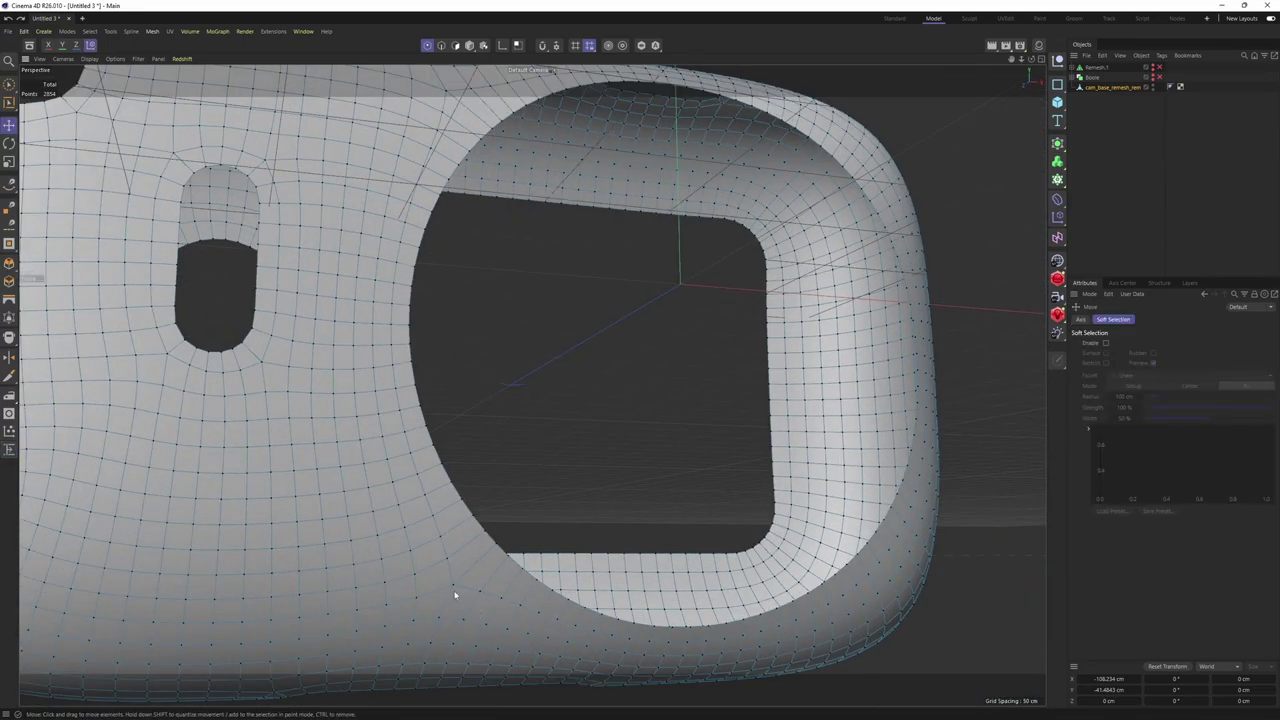
{"action": "left_click", "coordinate": [455, 593]}
{"action": "scroll", "coordinate": [495, 535], "scroll_direction": "down", "scroll_amount": 4}
{"action": "mouse_move", "coordinate": [446, 365]}
{"action": "left_mouse_down", "text": "alt"}
{"action": "mouse_move", "coordinate": [441, 392]}
{"action": "mouse_move", "coordinate": [431, 348]}
{"action": "left_mouse_up", "text": "alt"}
{"action": "scroll", "coordinate": [431, 347], "scroll_direction": "up", "scroll_amount": 4}
{"action": "mouse_move", "coordinate": [431, 347]}
{"action": "left_mouse_down", "text": "alt"}
{"action": "mouse_move", "coordinate": [480, 325]}
{"action": "mouse_move", "coordinate": [409, 337]}
{"action": "left_mouse_up", "text": "alt"}
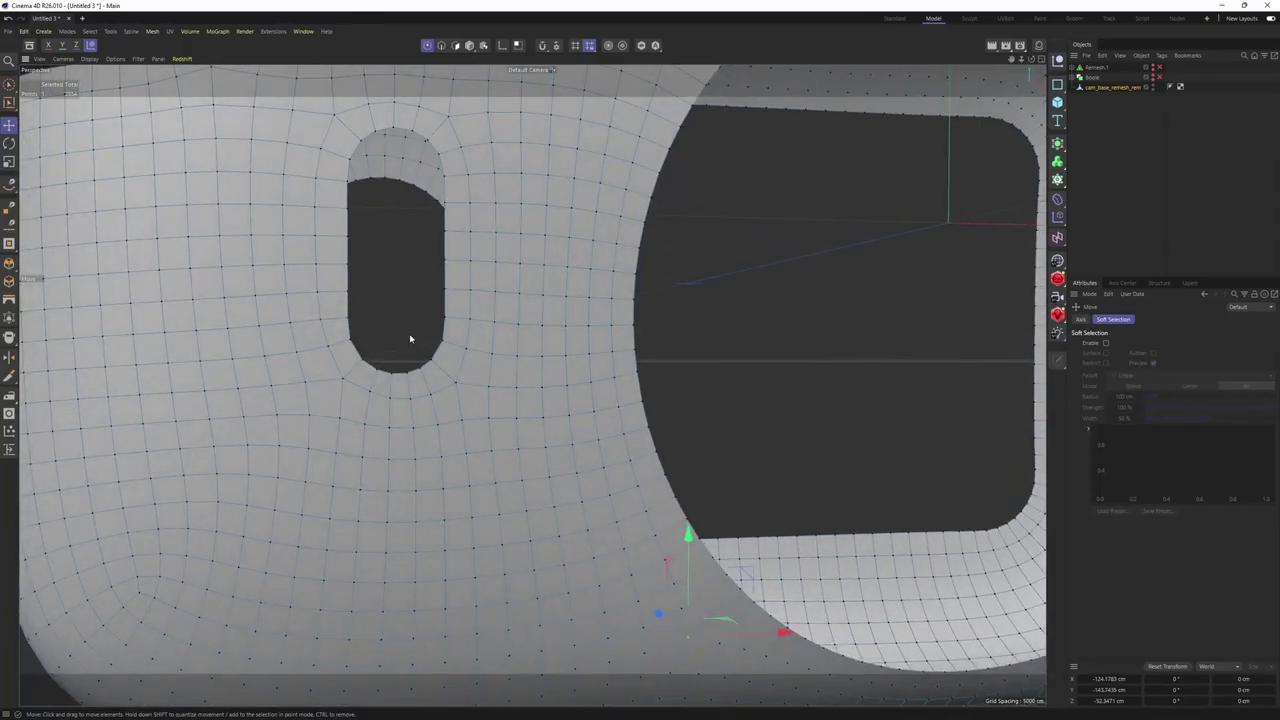
{"action": "middle_click_drag", "start_coordinate": [409, 337], "coordinate": [422, 458], "text": "alt"}
{"action": "scroll", "coordinate": [423, 458], "scroll_direction": "down", "scroll_amount": 5}
{"action": "left_click_drag", "start_coordinate": [535, 405], "coordinate": [480, 390], "text": "alt"}
Add a Smoothing deformer under the remeshed body and set its strength to 88%
{"action": "left_click", "coordinate": [469, 45]}
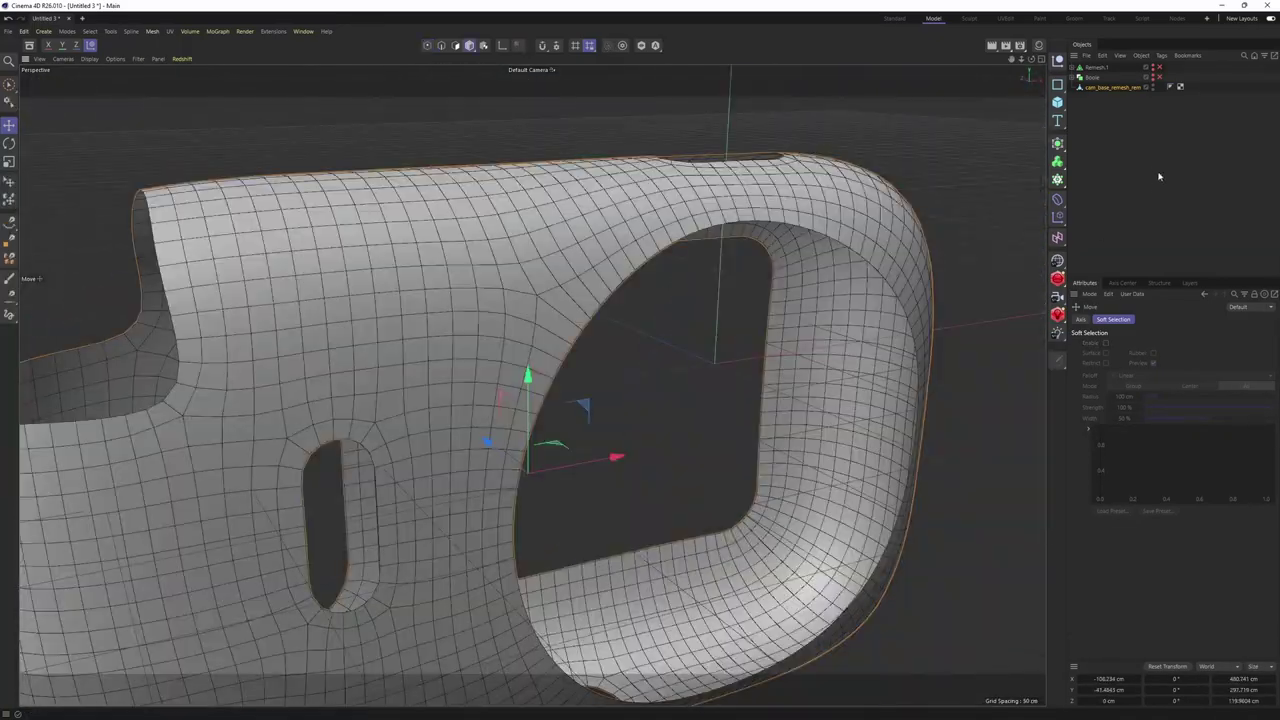
{"action": "left_click", "coordinate": [1057, 199]}
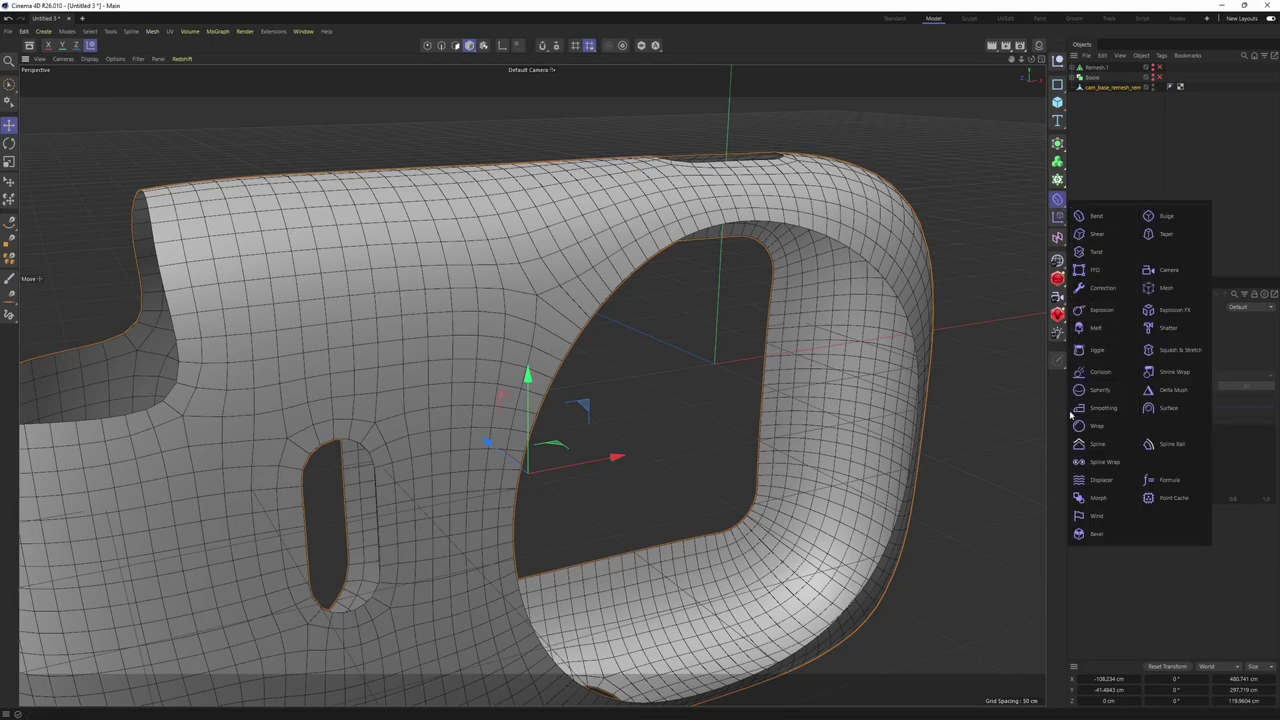
{"action": "left_click", "coordinate": [1092, 409]}
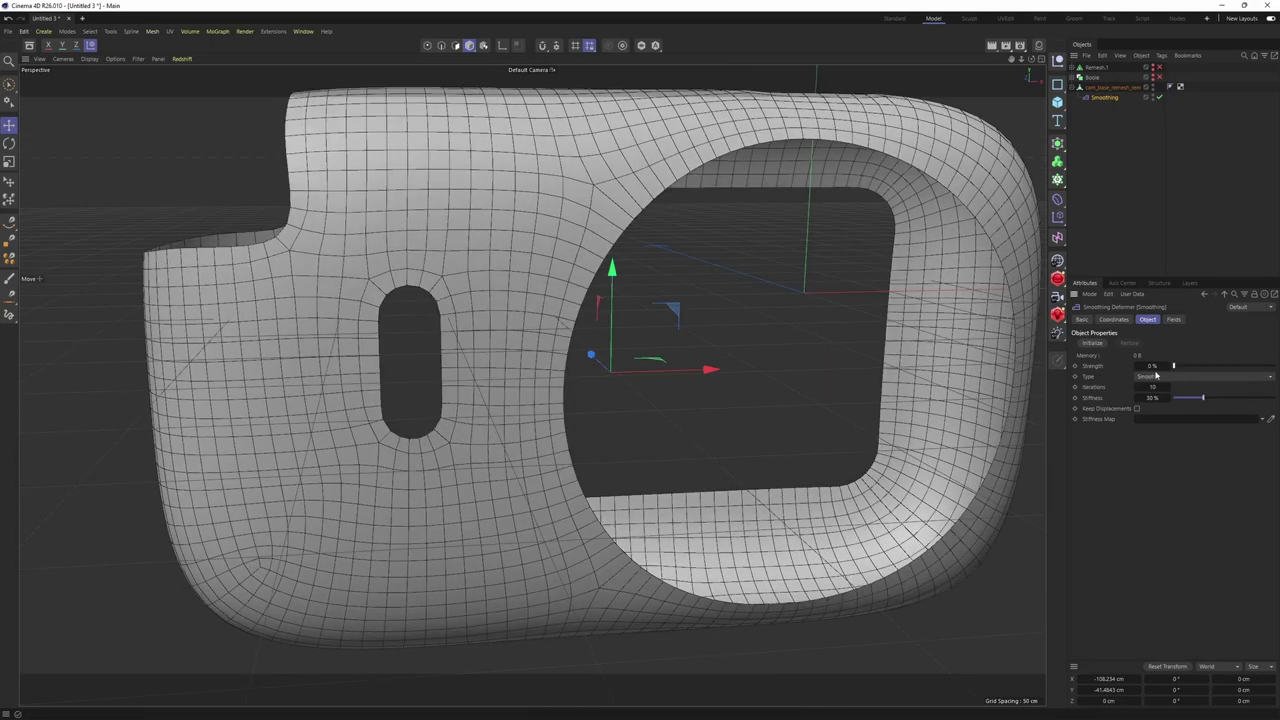
{"action": "left_click_drag", "start_coordinate": [1157, 375], "coordinate": [1258, 398]}
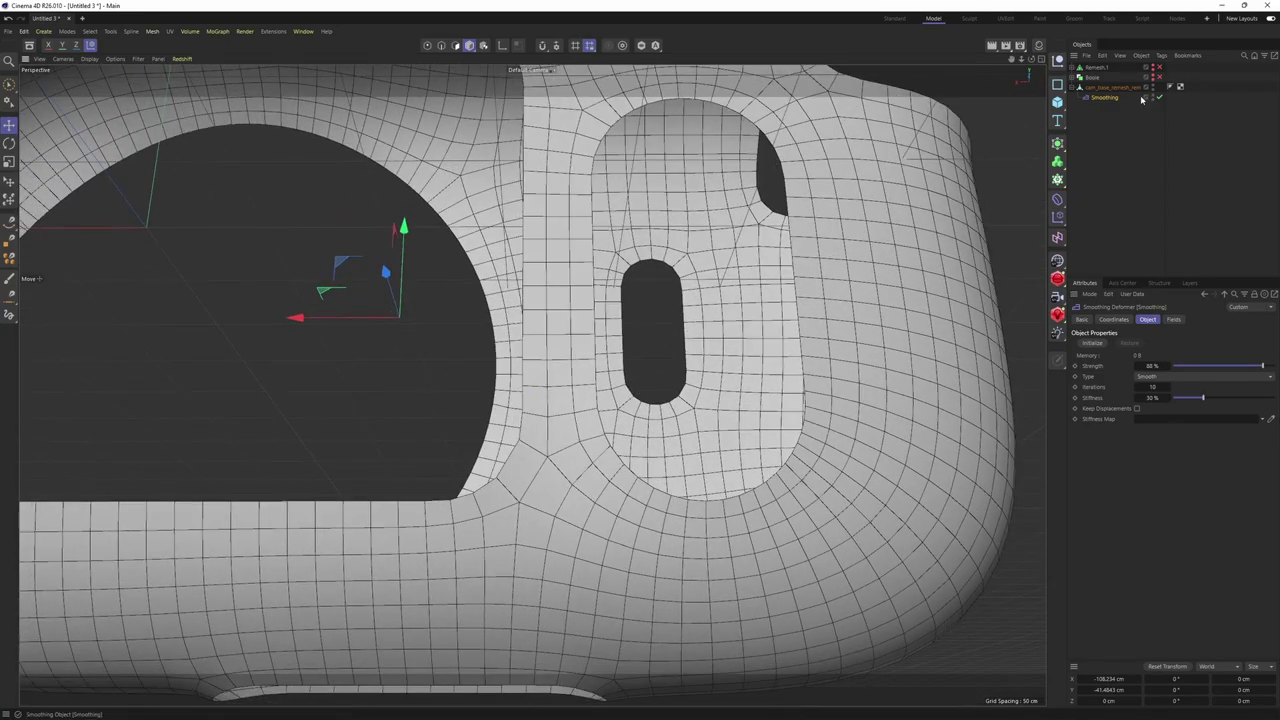
Disable the Smoothing deformer and select the remeshed body for point editing
{"action": "left_click", "coordinate": [1160, 98]}
{"action": "left_click", "coordinate": [1117, 87]}
{"action": "key", "text": "Return"}
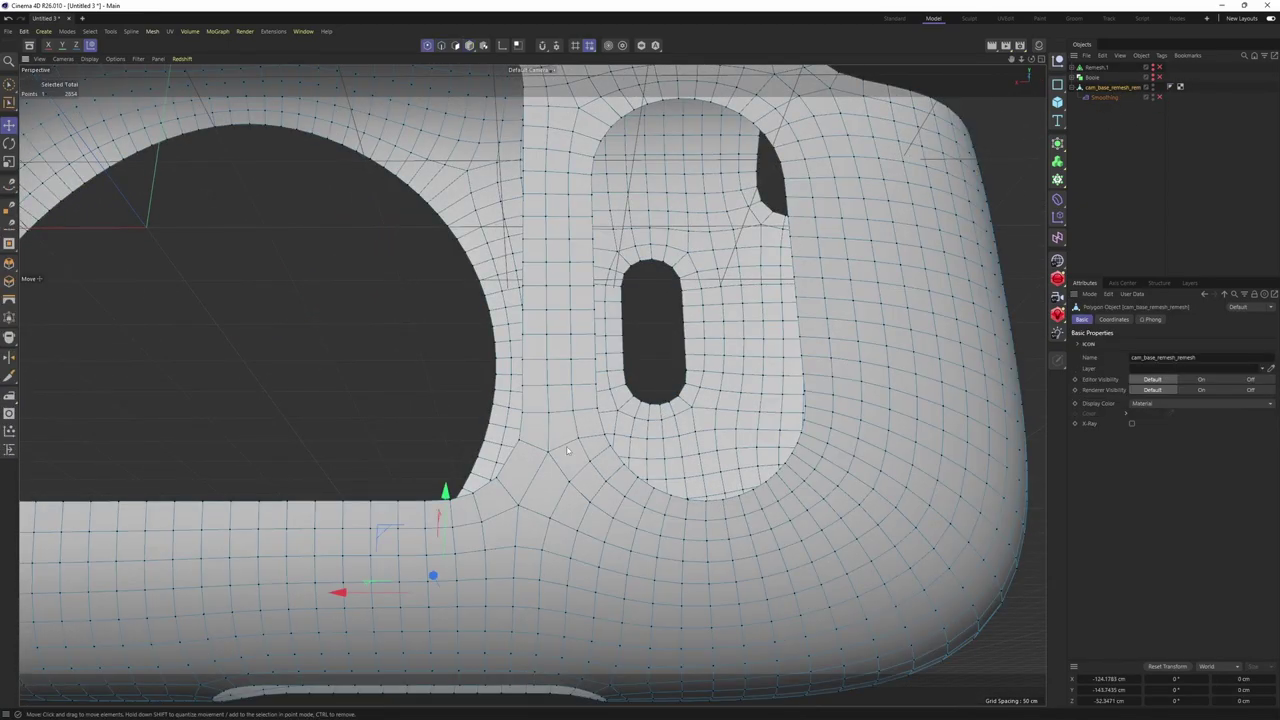
Slide mesh points at the rectangular back opening's lower corner beside the pill-shaped recess to even out the polygons
{"action": "scroll", "coordinate": [508, 469], "scroll_direction": "up", "scroll_amount": 2}
{"action": "left_click_drag", "start_coordinate": [508, 469], "coordinate": [540, 495], "text": "alt"}
{"action": "key", "text": "m"}
{"action": "key", "text": "o"}
{"action": "left_click_drag", "start_coordinate": [604, 579], "coordinate": [576, 495], "text": "alt"}
{"action": "key", "text": "Return"}
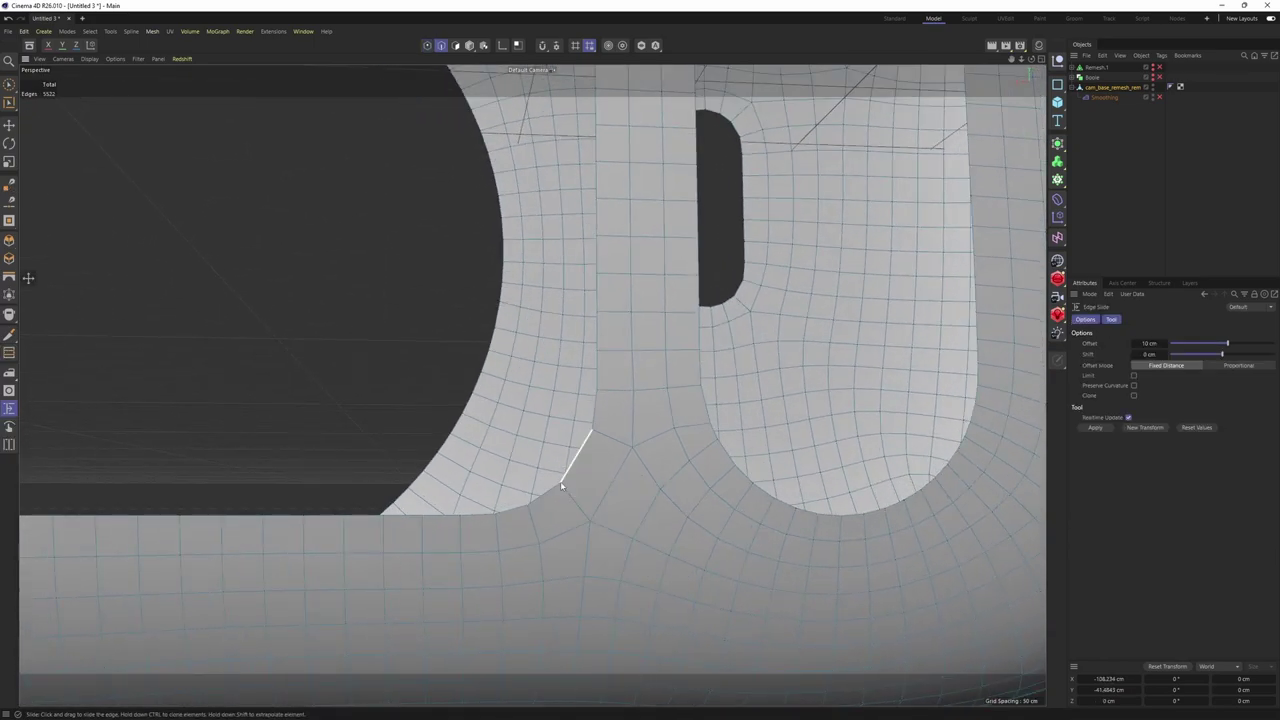
{"action": "key", "text": "Return"}
{"action": "left_click_drag", "start_coordinate": [563, 483], "coordinate": [567, 477]}
{"action": "left_click_drag", "start_coordinate": [569, 475], "coordinate": [593, 431], "text": "alt"}
{"action": "left_click_drag", "start_coordinate": [594, 431], "coordinate": [633, 422], "text": "alt"}
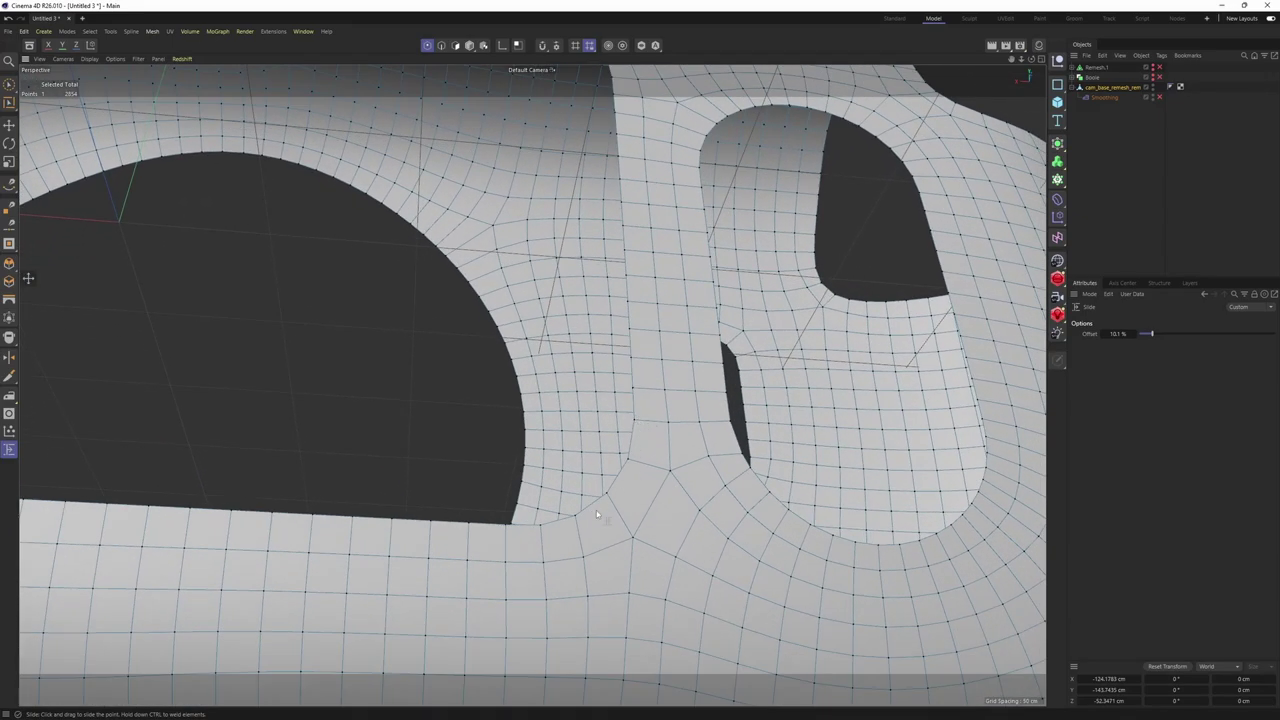
{"action": "left_click_drag", "start_coordinate": [626, 466], "coordinate": [674, 468], "text": "alt"}
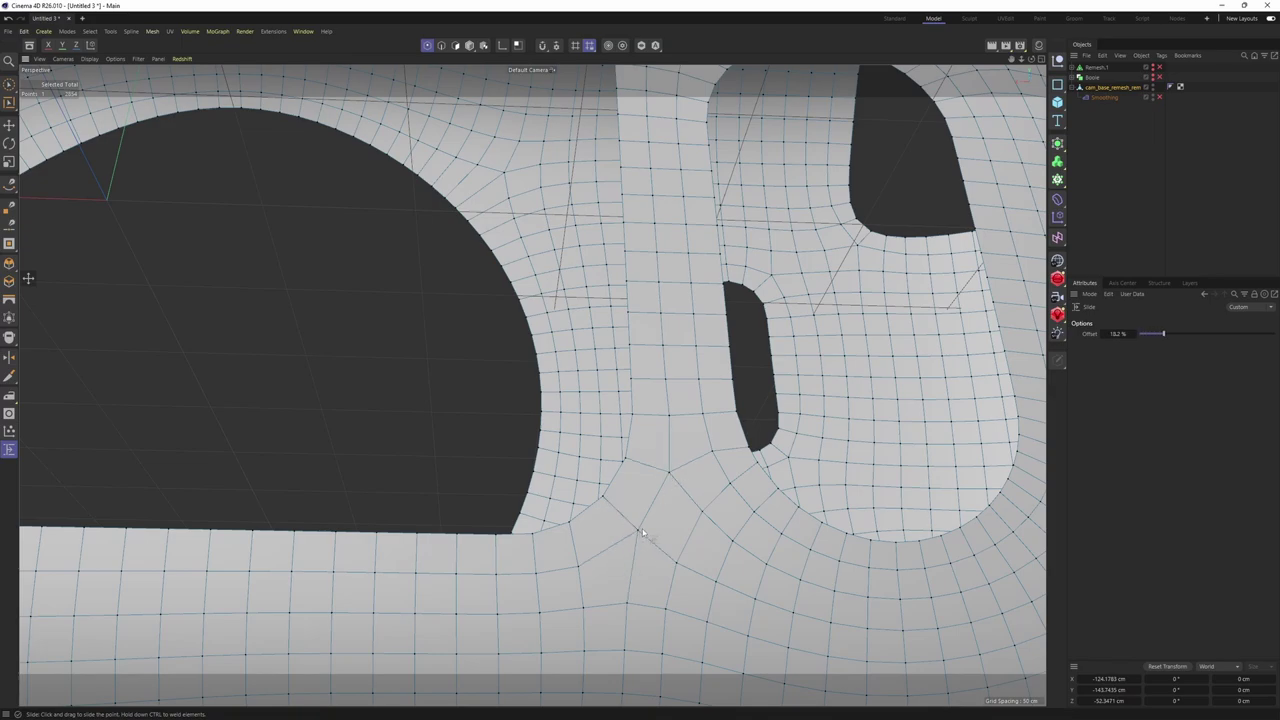
{"action": "left_click_drag", "start_coordinate": [643, 532], "coordinate": [588, 530], "text": "alt"}
Select the edge loop of the rectangular back opening for scaling
{"action": "scroll", "coordinate": [622, 418], "scroll_direction": "down", "scroll_amount": 5}
{"action": "key", "text": "Return"}
{"action": "key", "text": "e"}
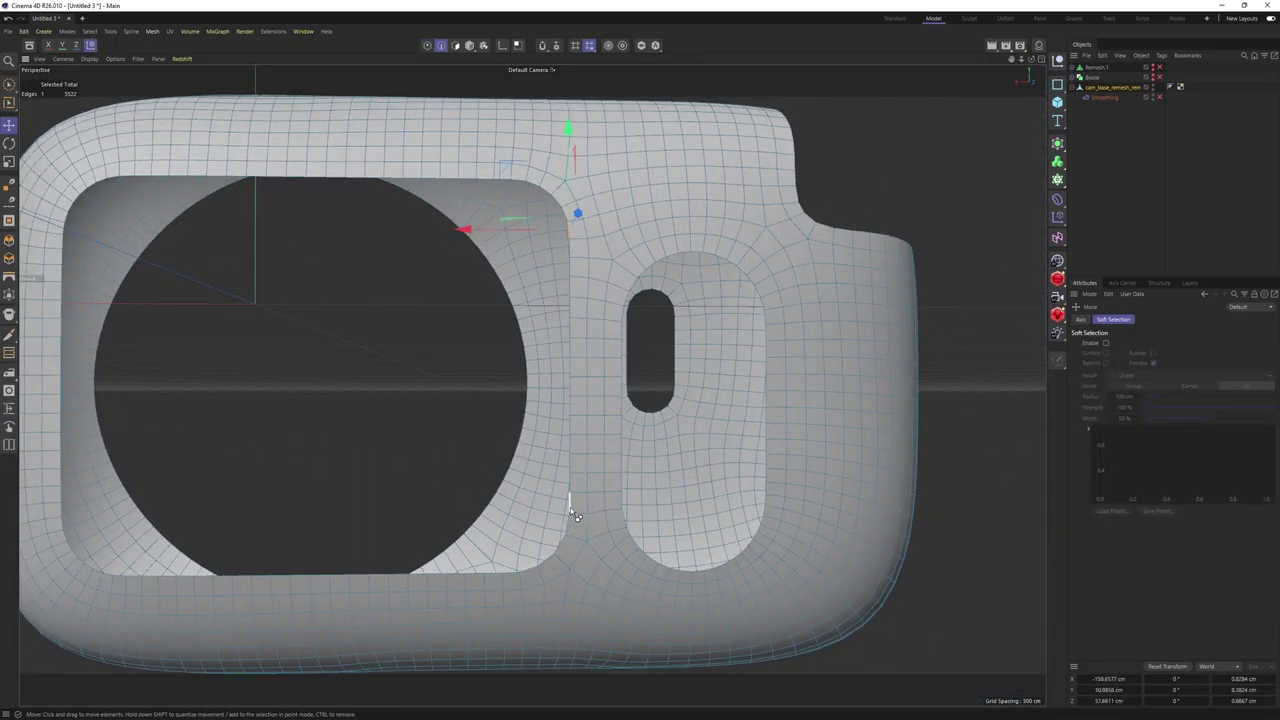
{"action": "double_click", "coordinate": [575, 515]}
{"action": "key", "text": "t"}
{"action": "left_click_drag", "start_coordinate": [574, 369], "coordinate": [726, 286], "text": "alt"}
{"action": "scroll", "coordinate": [617, 249], "scroll_direction": "up", "scroll_amount": 3}
{"action": "key", "text": "Return"}
{"action": "key", "text": "Return"}
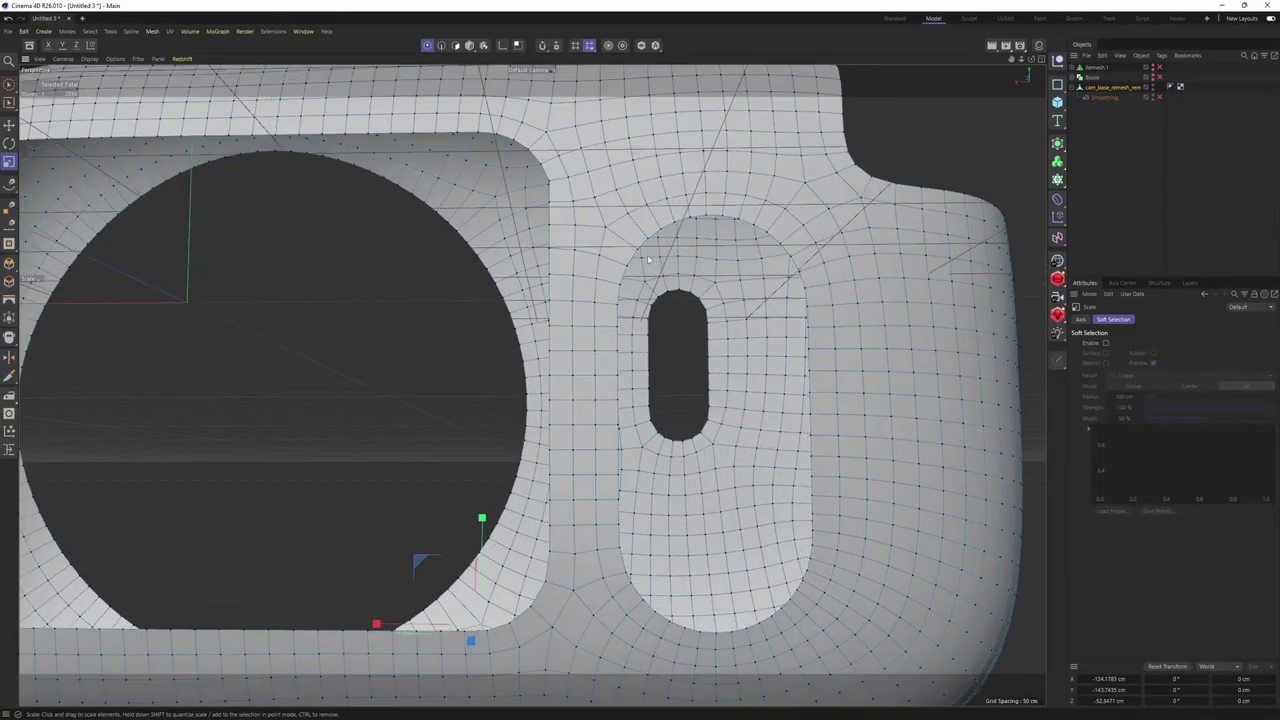
Slide a mesh point between the rectangular back opening and the upper end of the pill-shaped recess
{"action": "key", "text": "m"}
{"action": "key", "text": "o"}
{"action": "left_click_drag", "start_coordinate": [607, 237], "coordinate": [620, 222]}
{"action": "left_click_drag", "start_coordinate": [621, 217], "coordinate": [908, 224], "text": "alt"}
{"action": "scroll", "coordinate": [640, 235], "scroll_direction": "down", "scroll_amount": 3}
Return from component editing to the whole object and re-enable the Smoothing deformer
{"action": "key", "text": "e"}
{"action": "key", "text": "Return"}
{"action": "scroll", "coordinate": [755, 347], "scroll_direction": "down", "scroll_amount": 2}
{"action": "scroll", "coordinate": [625, 320], "scroll_direction": "up", "scroll_amount": 2}
{"action": "key", "text": "Return"}
{"action": "key", "text": "Return"}
{"action": "left_click", "coordinate": [1131, 109]}
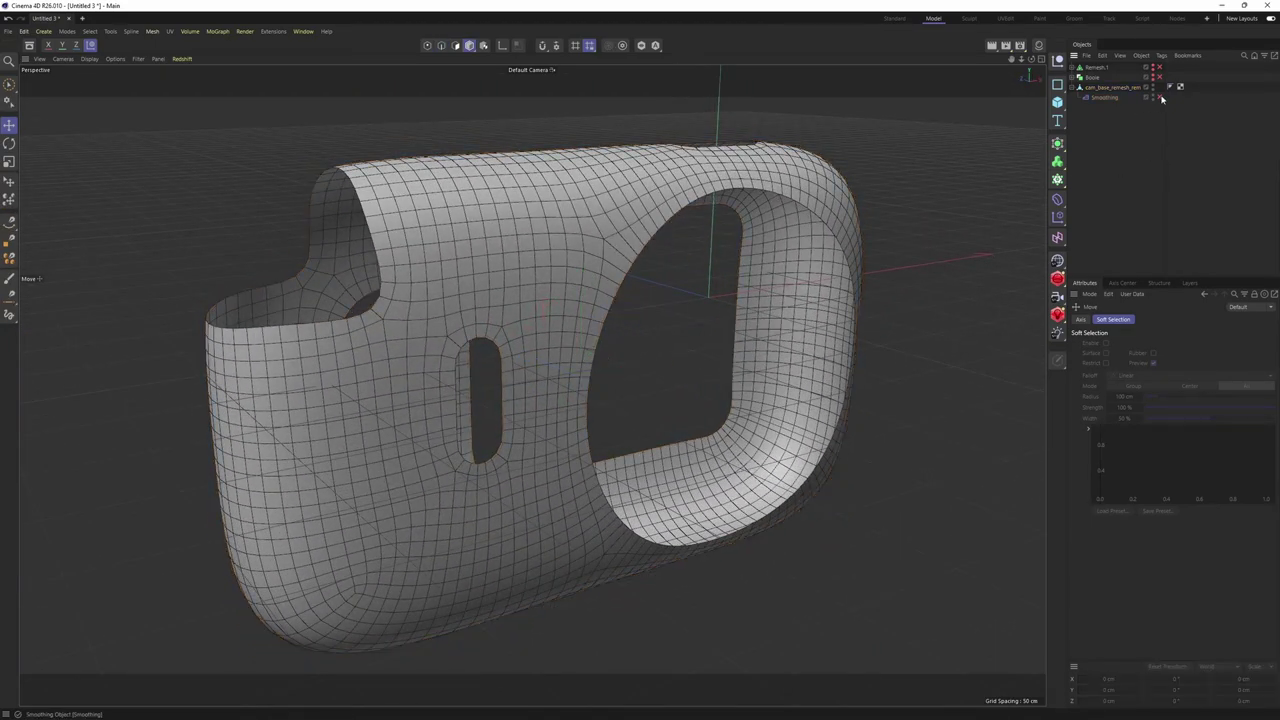
{"action": "left_click", "coordinate": [1159, 98]}
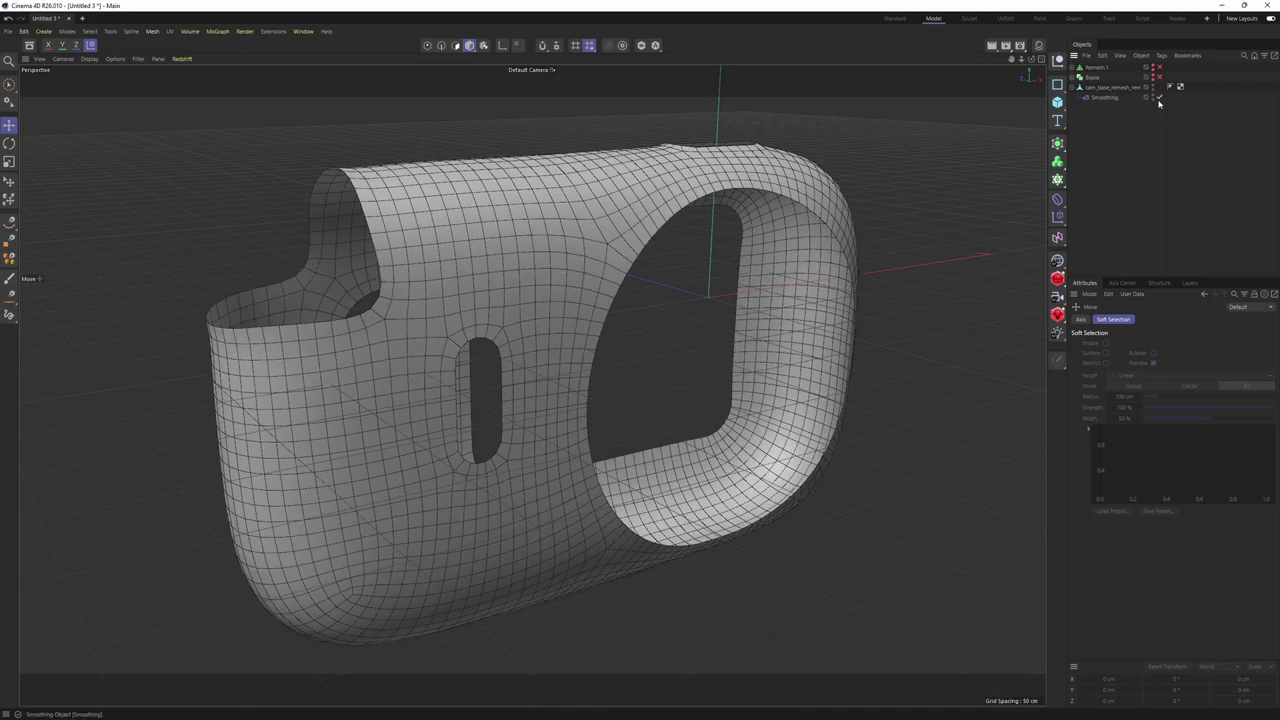
Compare the body with the Smoothing deformer on and off, checking the top surface and the rims of the openings
{"action": "scroll", "coordinate": [567, 256], "scroll_direction": "up", "scroll_amount": 8}
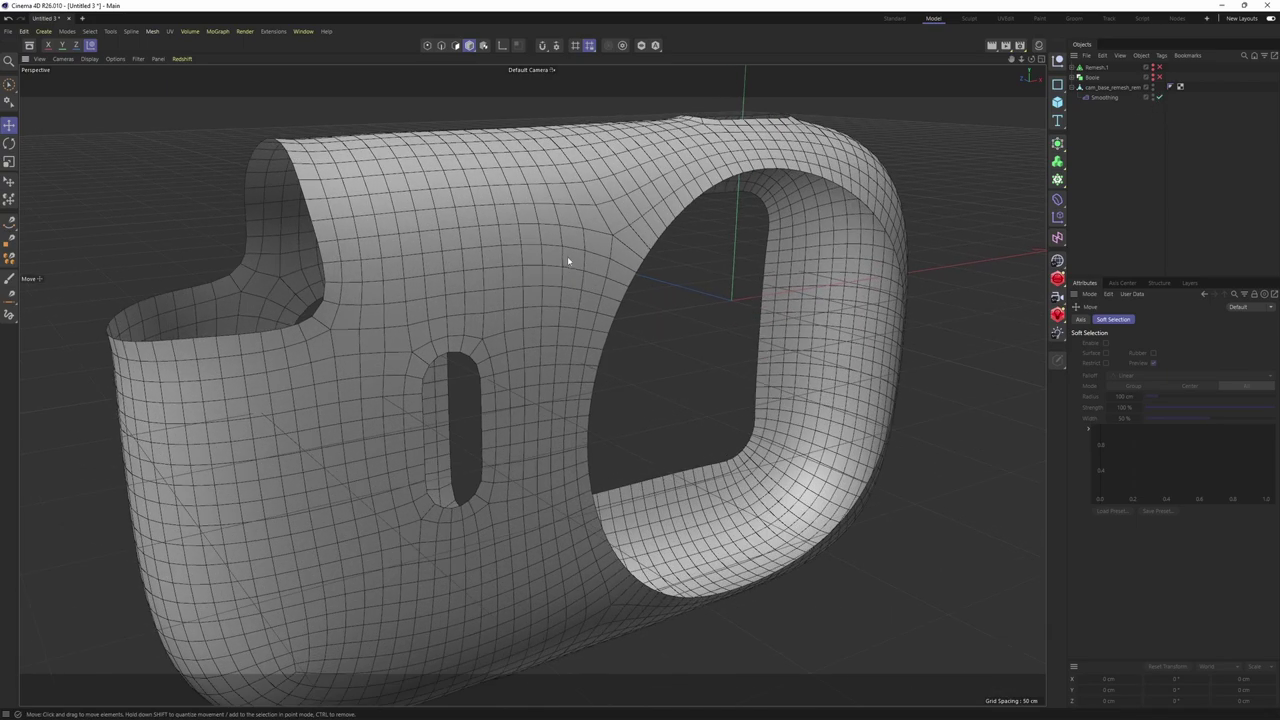
{"action": "scroll", "coordinate": [687, 220], "scroll_direction": "down", "scroll_amount": 3}
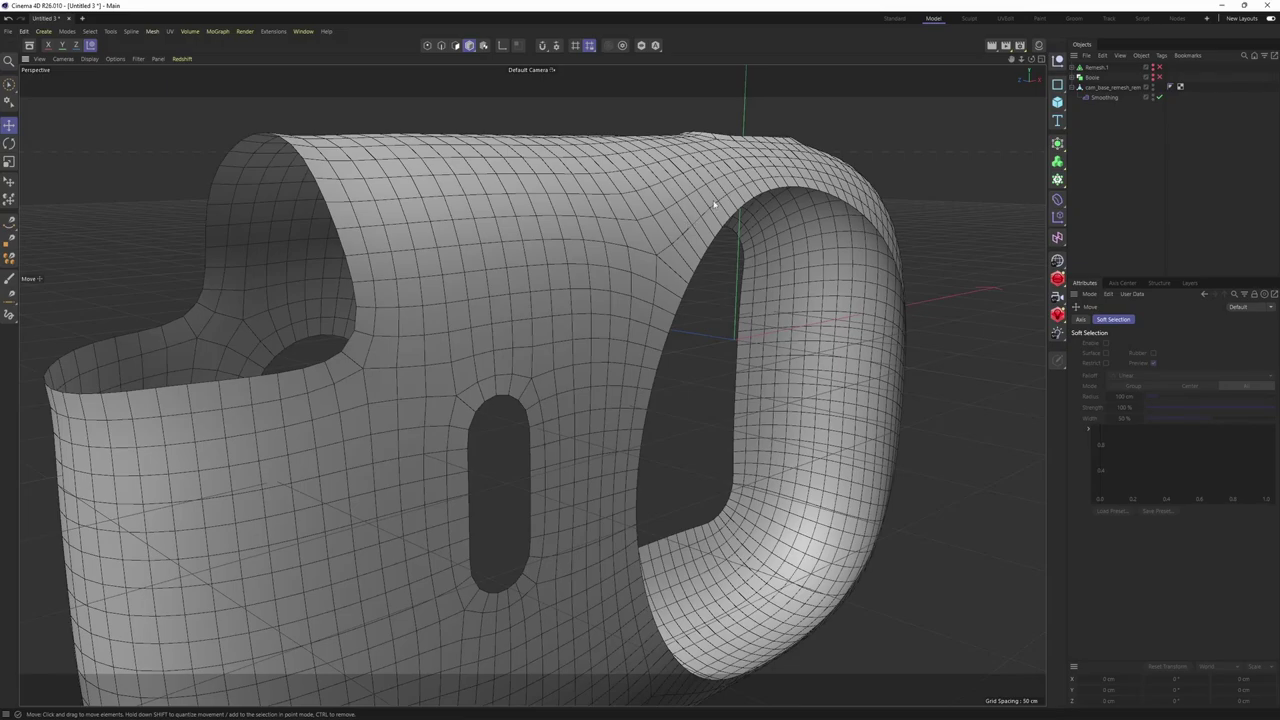
{"action": "scroll", "coordinate": [670, 206], "scroll_direction": "down", "scroll_amount": 2}
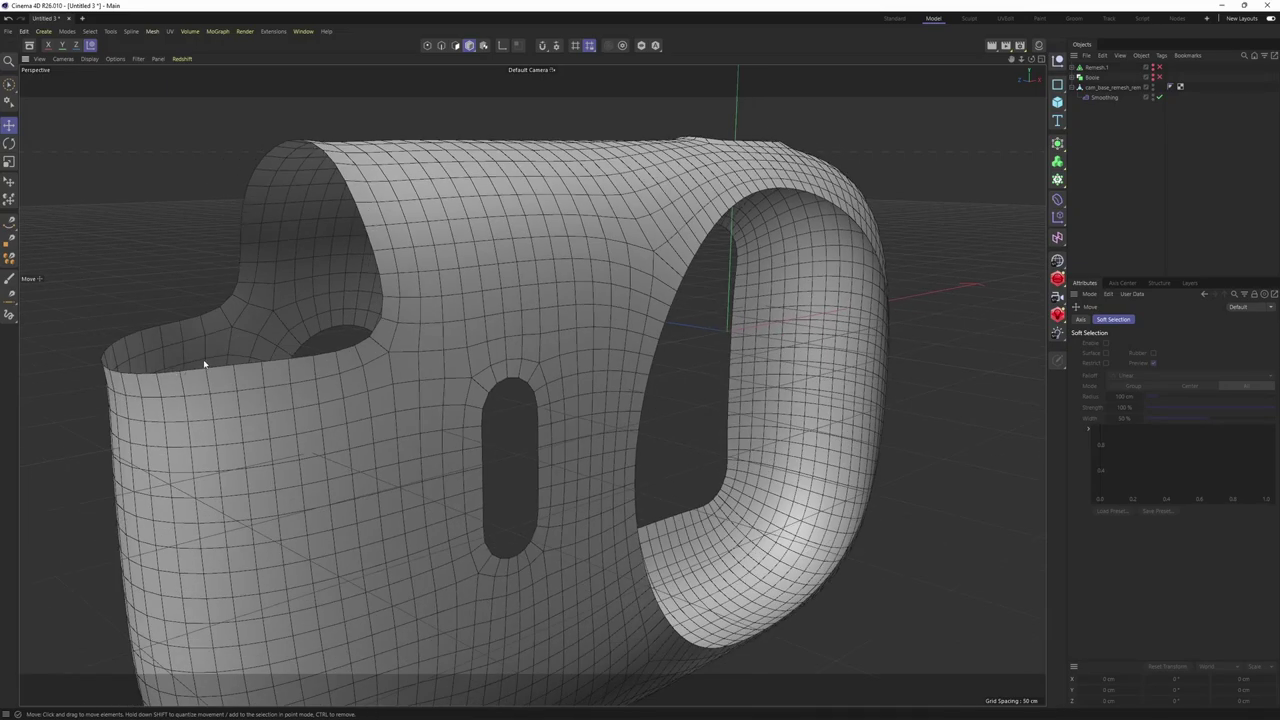
{"action": "scroll", "coordinate": [623, 220], "scroll_direction": "up", "scroll_amount": 4}
{"action": "left_click_drag", "start_coordinate": [623, 220], "coordinate": [680, 218], "text": "alt"}
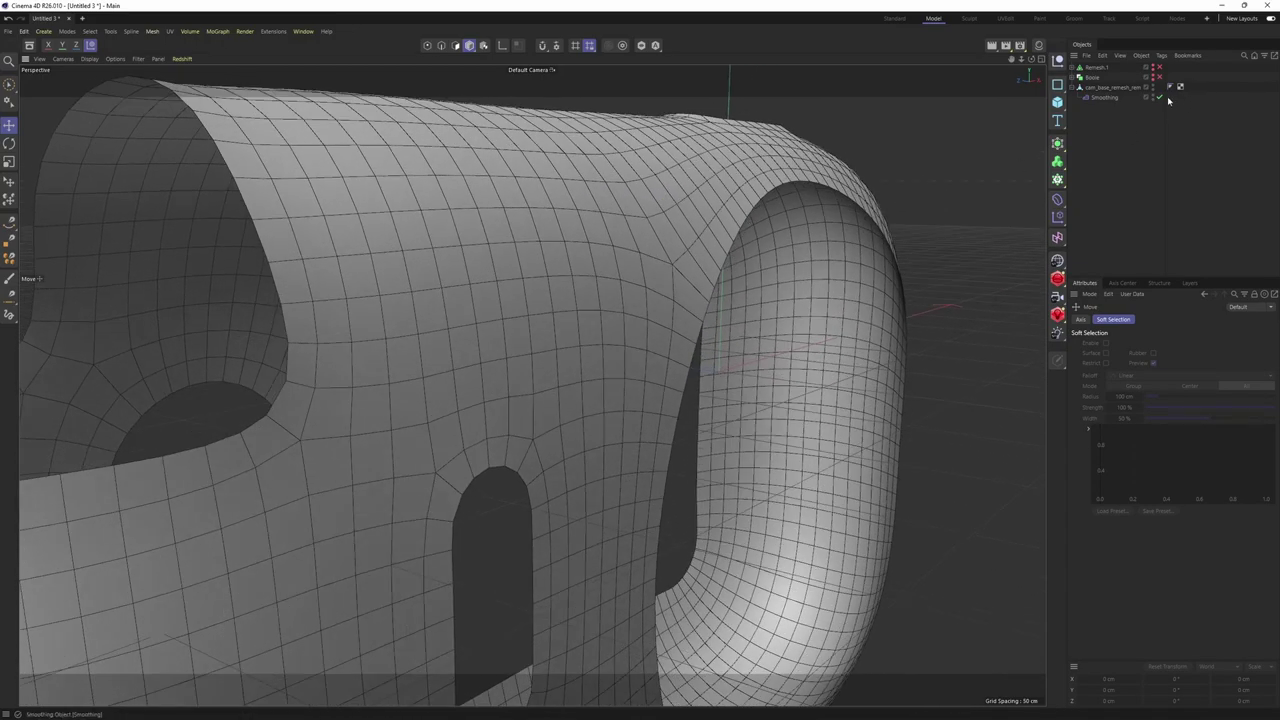
{"action": "left_click", "coordinate": [1160, 97]}
{"action": "left_click", "coordinate": [1160, 97]}
{"action": "left_click", "coordinate": [1160, 97]}
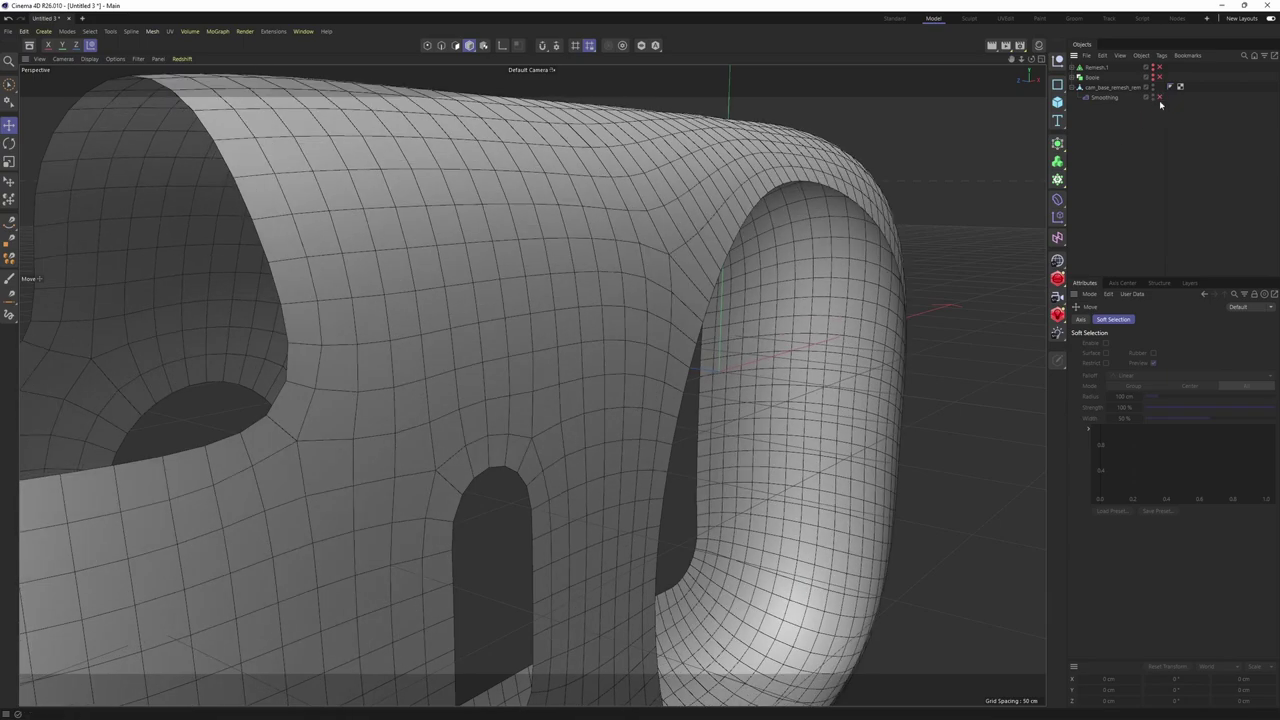
{"action": "left_click", "coordinate": [1160, 98]}
{"action": "left_click_drag", "start_coordinate": [690, 150], "coordinate": [752, 186], "text": "alt"}
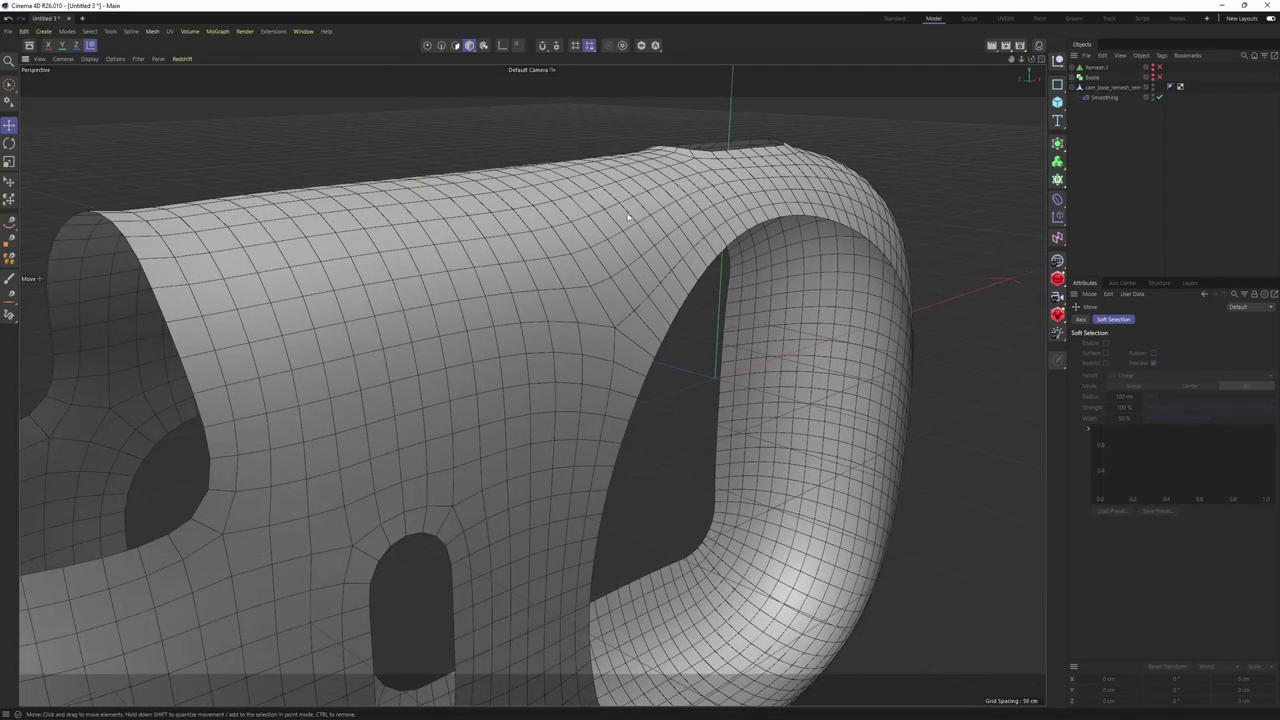
Copy the Subdivision Surface from the Boole hierarchy and paste it as a separate top-level object
{"action": "left_click", "coordinate": [1073, 77]}
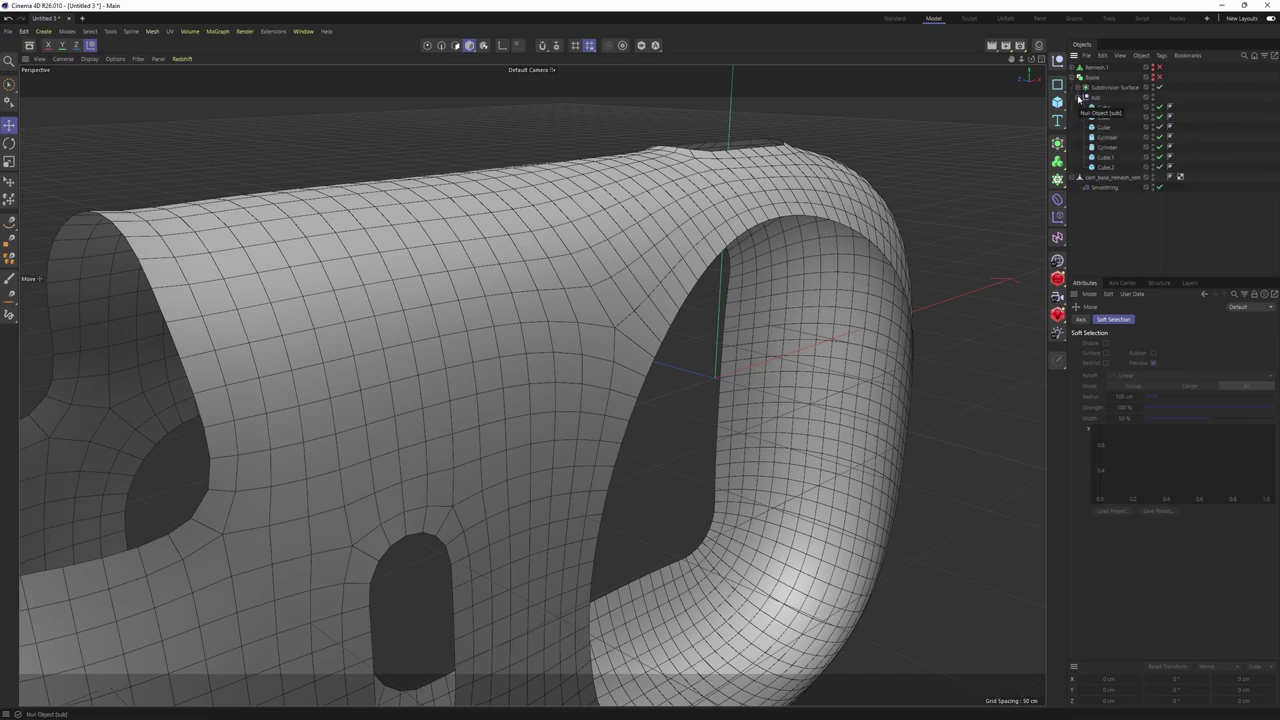
{"action": "left_click", "coordinate": [1079, 97]}
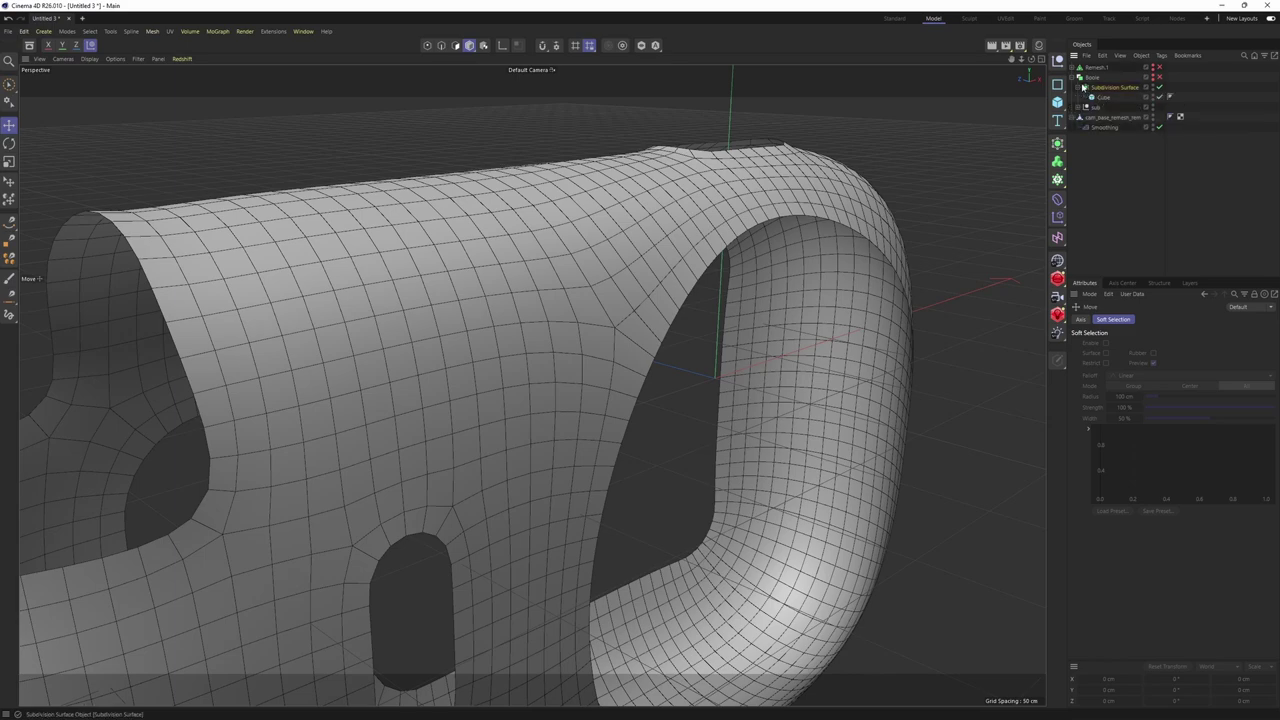
{"action": "left_click", "coordinate": [1083, 88]}
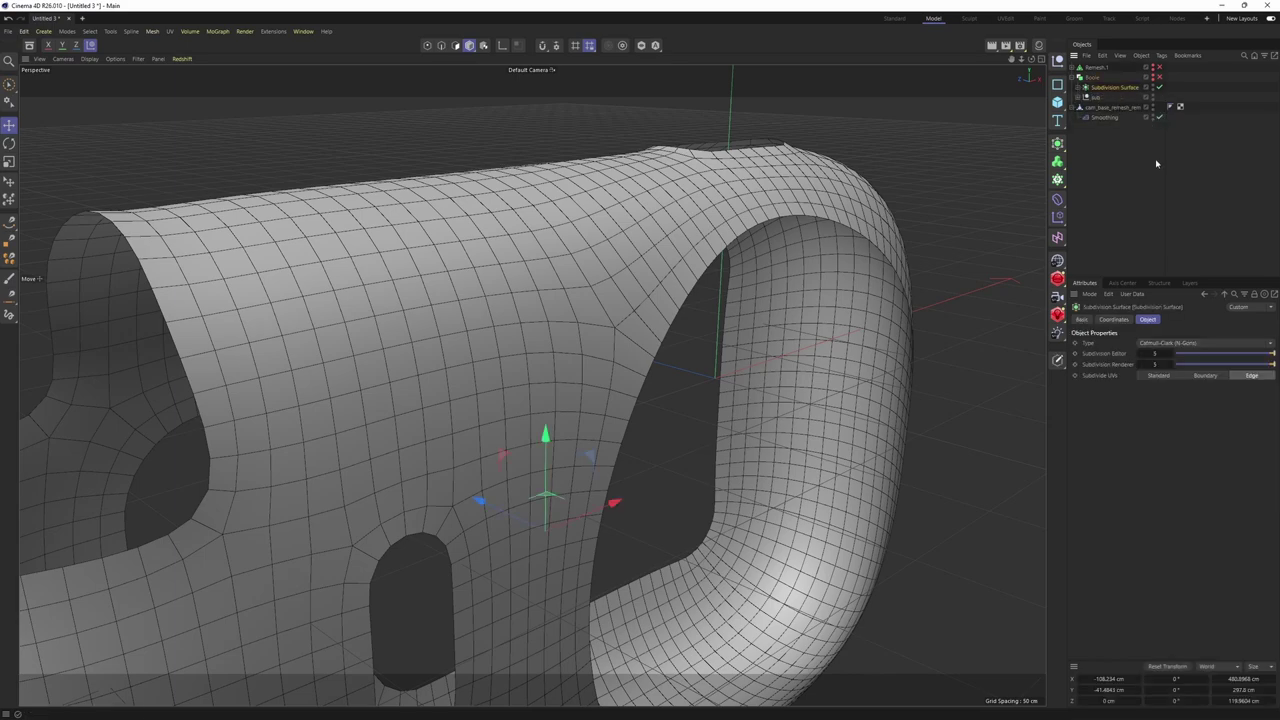
{"action": "key", "text": "ctrl+v"}
{"action": "left_click", "coordinate": [1078, 89]}
{"action": "left_click", "coordinate": [1072, 88]}
{"action": "left_click", "coordinate": [1149, 152]}
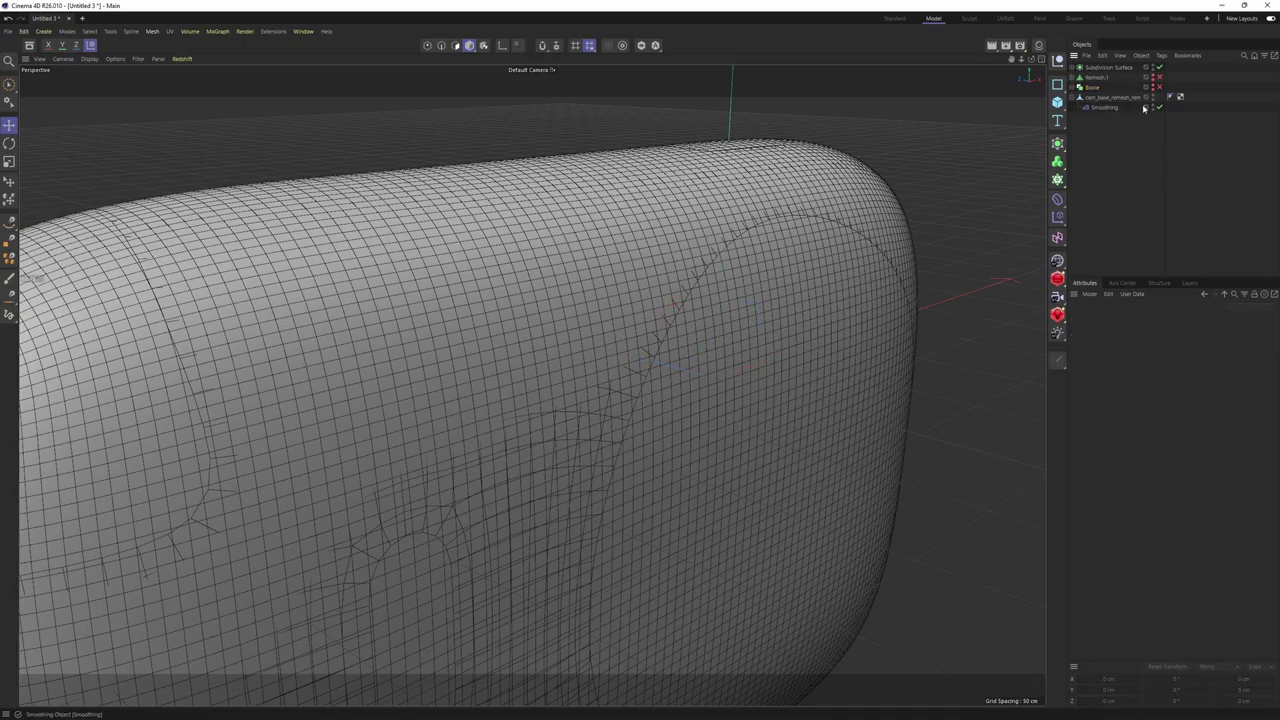
{"action": "left_click", "coordinate": [1111, 67]}
{"action": "scroll", "coordinate": [780, 222], "scroll_direction": "down", "scroll_amount": 3}
{"action": "left_click_drag", "start_coordinate": [780, 222], "coordinate": [822, 240], "text": "alt"}
Add a Shrink Wrap deformer to the remeshed body below Smoothing and set the copied Subdivision Surface as its target
{"action": "left_click", "coordinate": [1107, 100]}
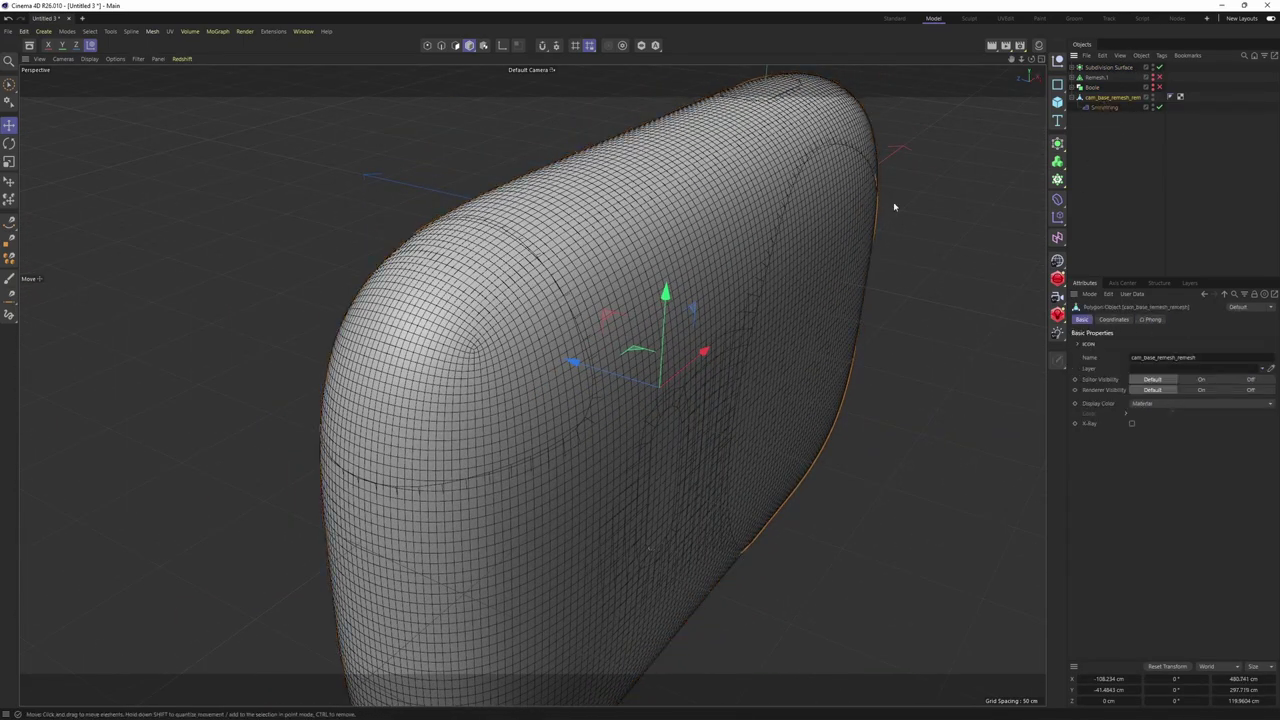
{"action": "left_click", "coordinate": [1069, 214]}
{"action": "left_click", "coordinate": [1165, 372]}
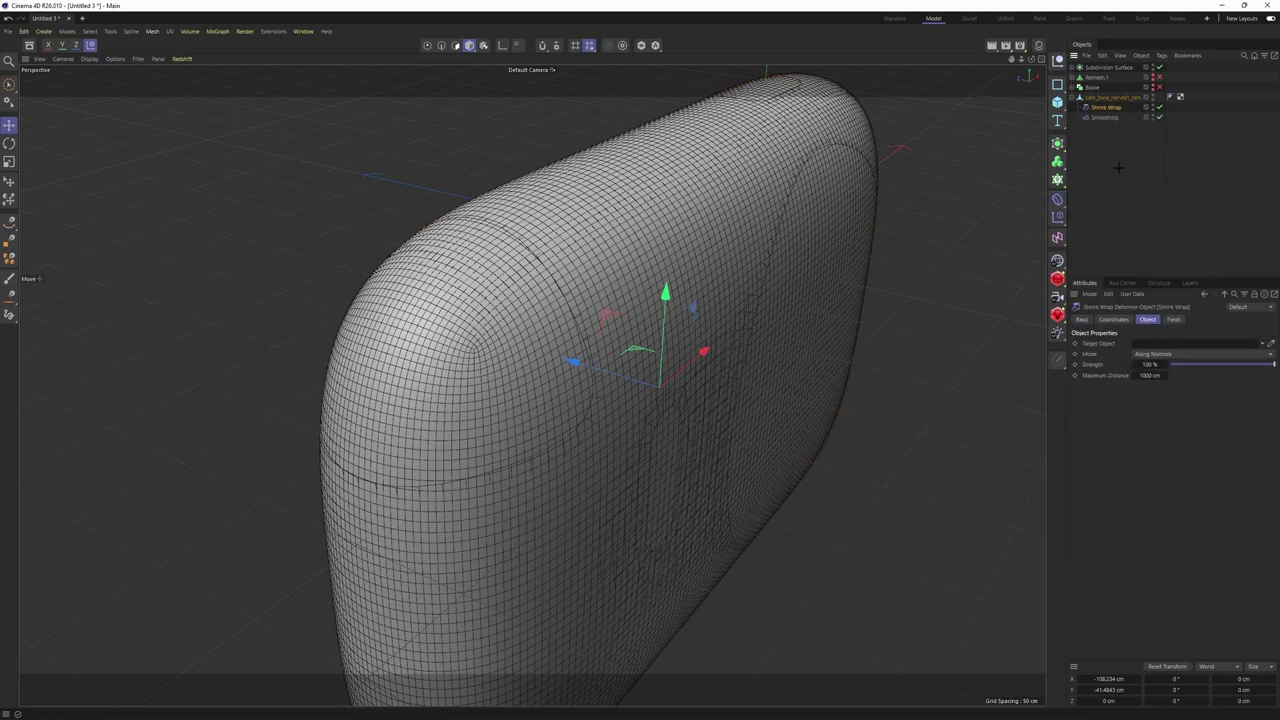
{"action": "left_click", "coordinate": [1118, 168]}
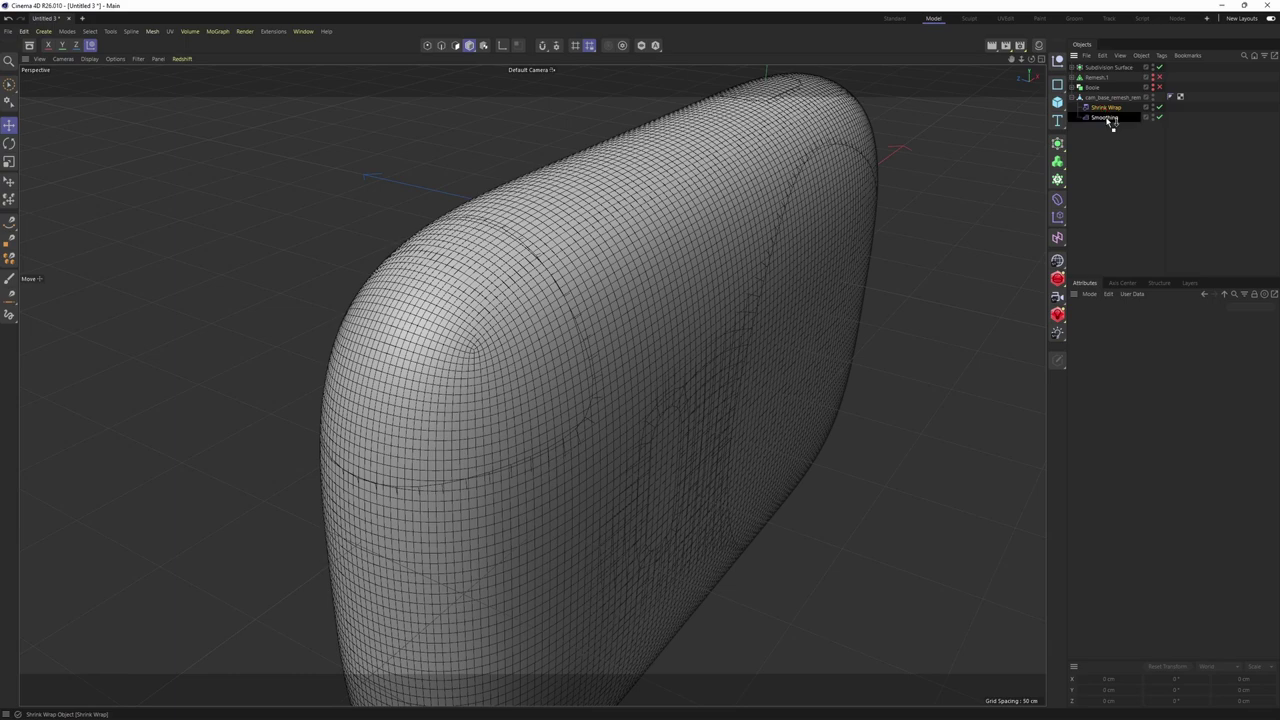
{"action": "left_click_drag", "start_coordinate": [1108, 122], "coordinate": [1107, 129]}
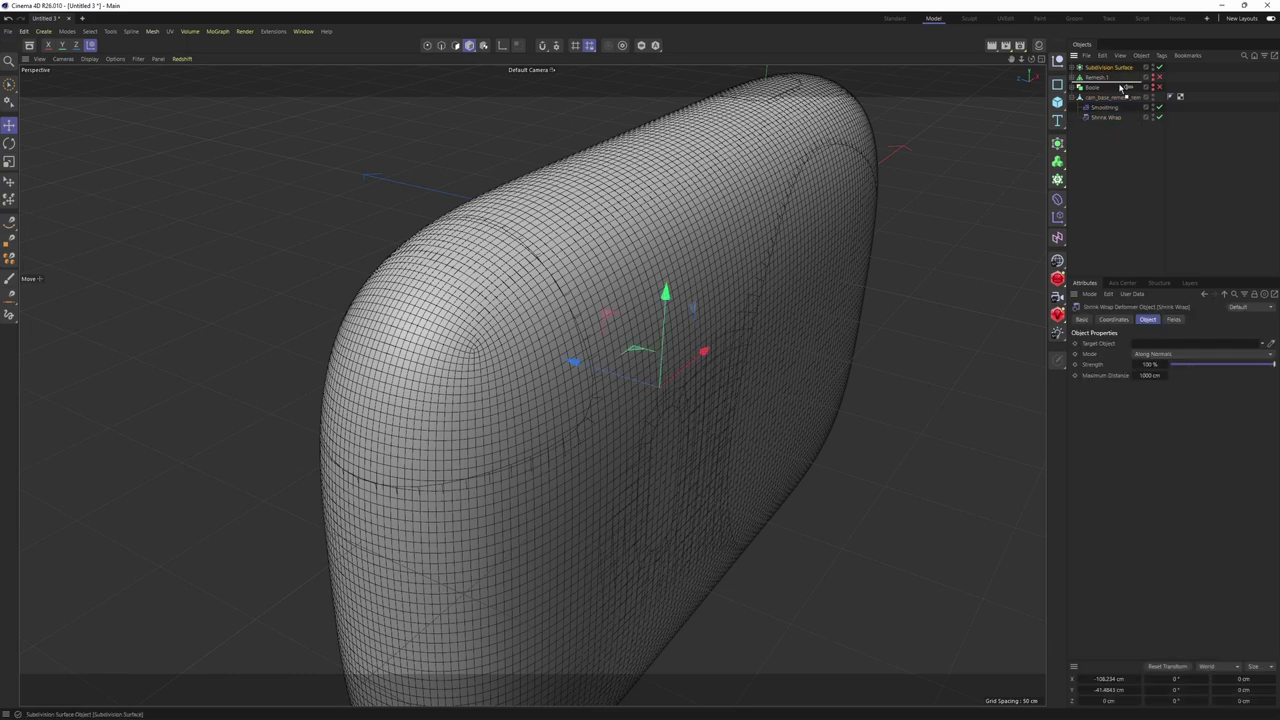
{"action": "left_click_drag", "start_coordinate": [1166, 344], "coordinate": [1166, 344]}
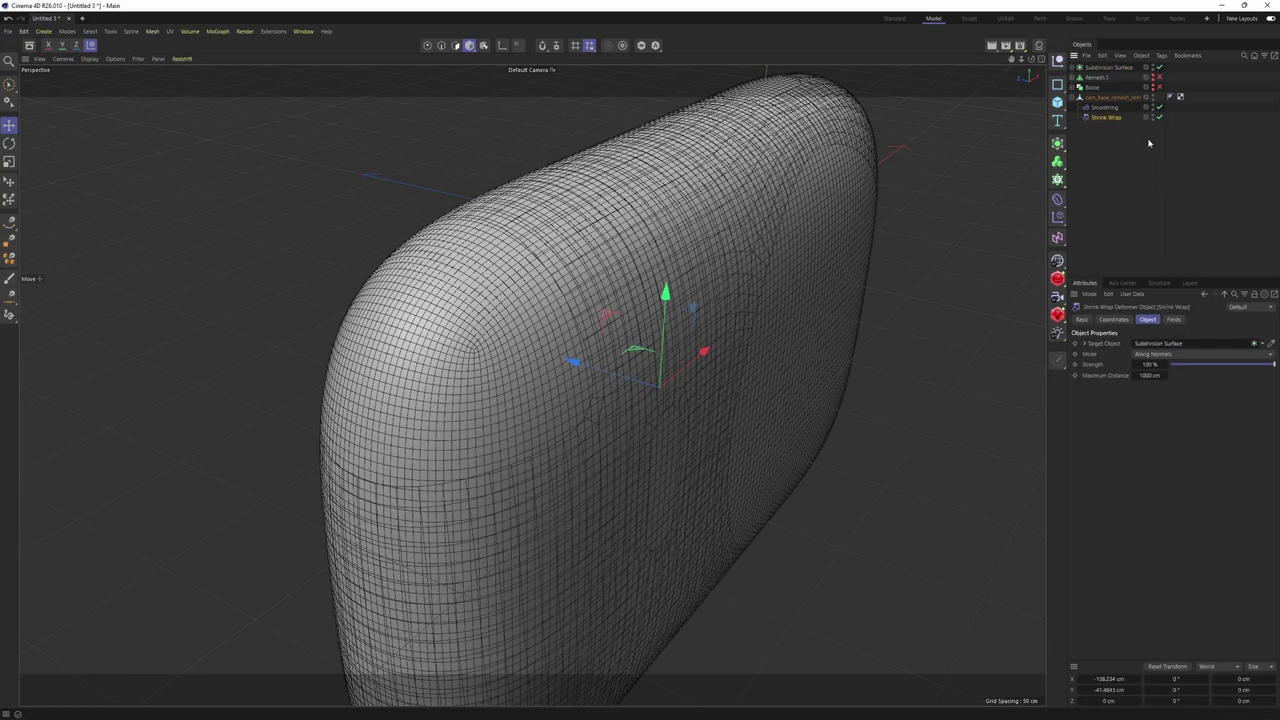
Rename the copied Subdivision Surface as projection
{"action": "double_click", "coordinate": [1110, 68]}
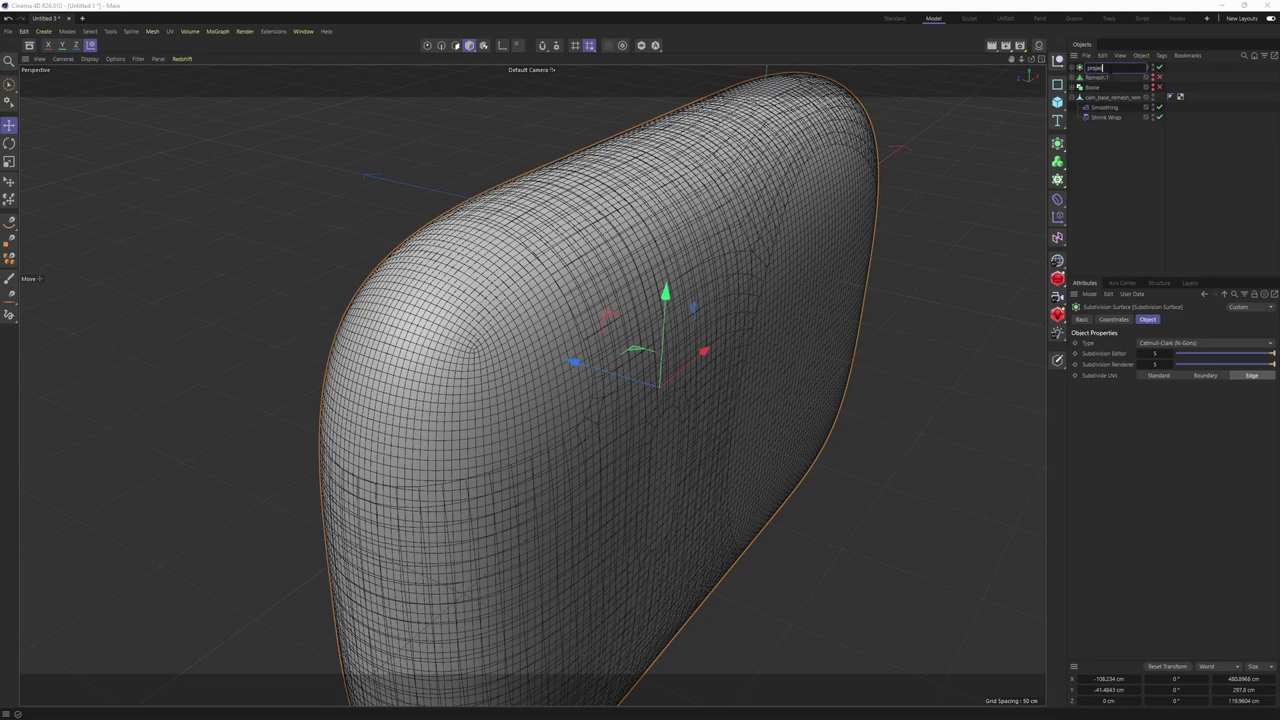
{"action": "type", "text": "projection"}
{"action": "key", "text": "Return"}
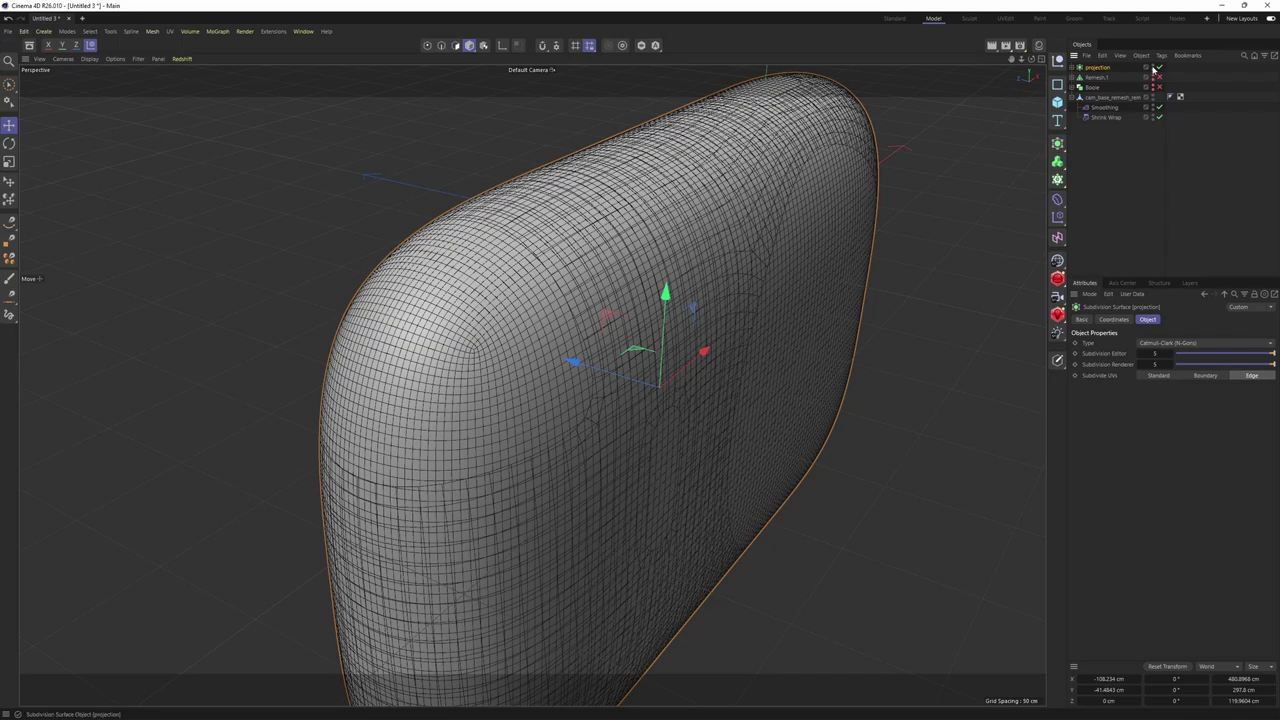
Hide the projection object in the viewport and deselect it to reveal the remeshed body
{"action": "double_click", "coordinate": [1153, 69], "text": "alt"}
{"action": "left_click", "coordinate": [1117, 192]}
{"action": "left_click_drag", "start_coordinate": [840, 272], "coordinate": [866, 226], "text": "alt"}
{"action": "middle_click_drag", "start_coordinate": [866, 226], "coordinate": [916, 208], "text": "alt"}
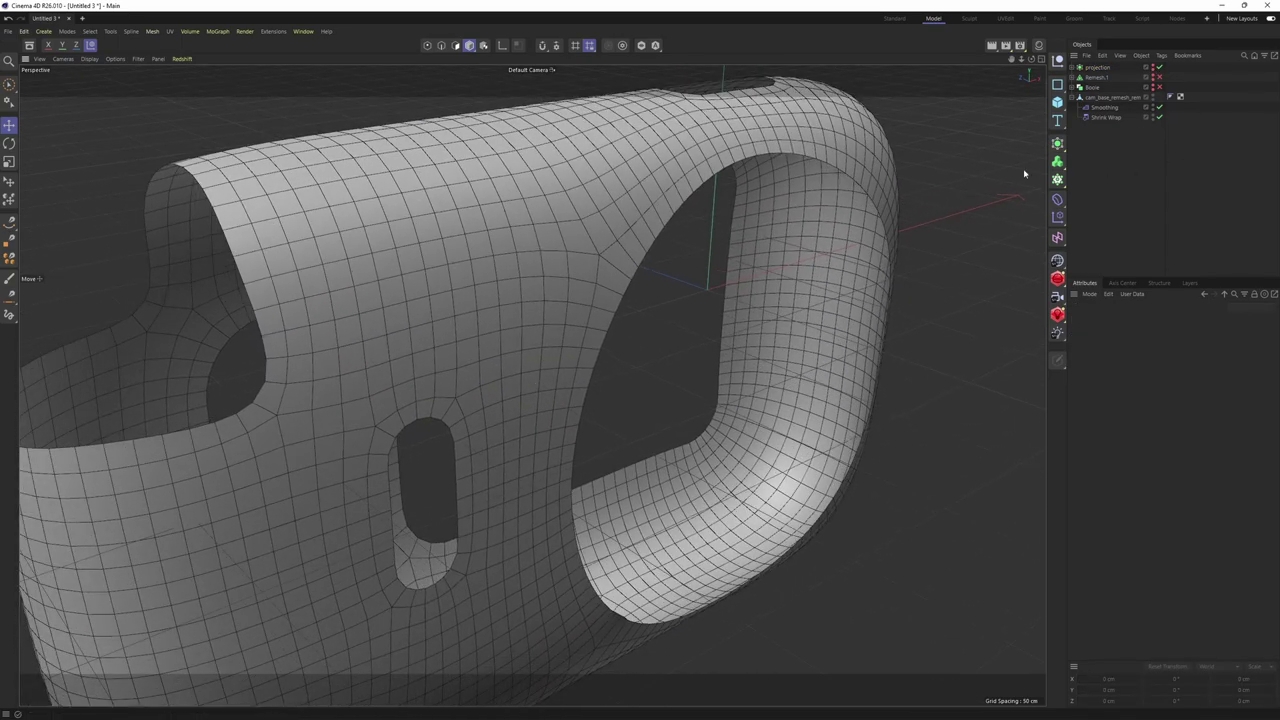
{"action": "left_click_drag", "start_coordinate": [854, 112], "coordinate": [877, 155], "text": "alt"}
{"action": "right_click_drag", "start_coordinate": [877, 155], "coordinate": [915, 150], "text": "alt"}
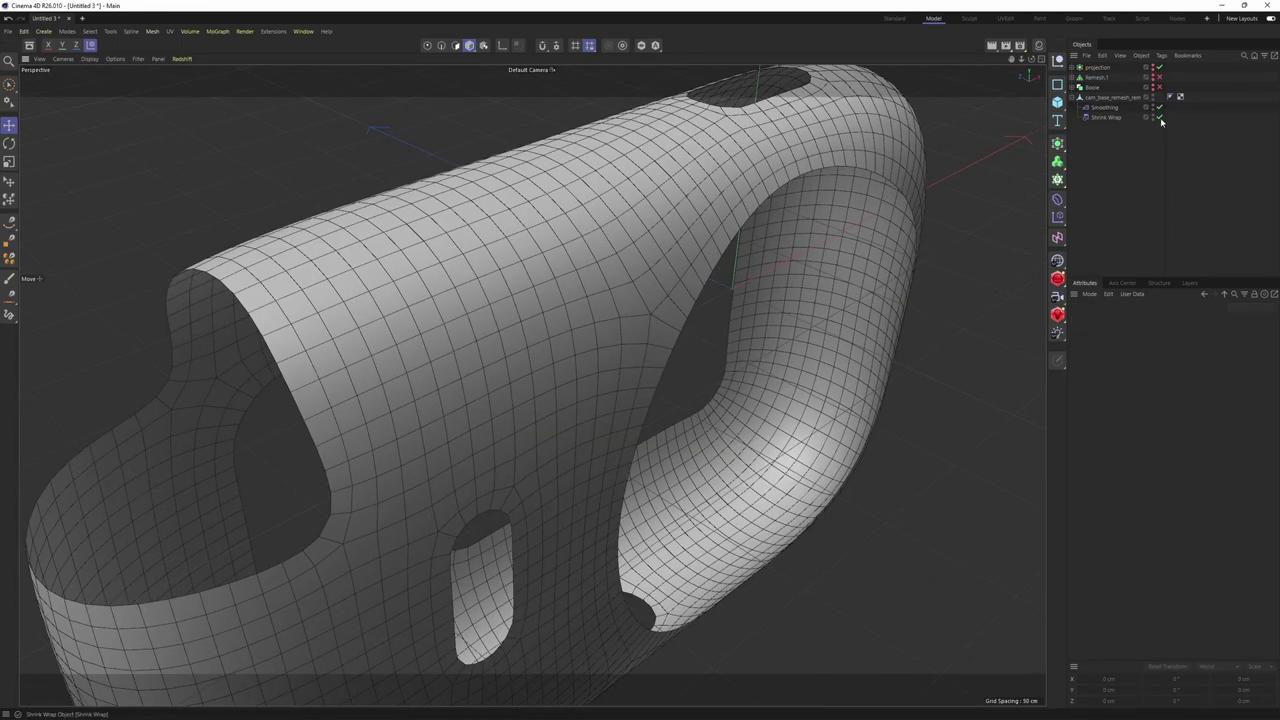
Compare the remeshed body with the Shrink Wrap deformer on and off
{"action": "left_click", "coordinate": [1159, 117]}
{"action": "left_click", "coordinate": [1159, 117]}
{"action": "left_click", "coordinate": [1159, 117]}
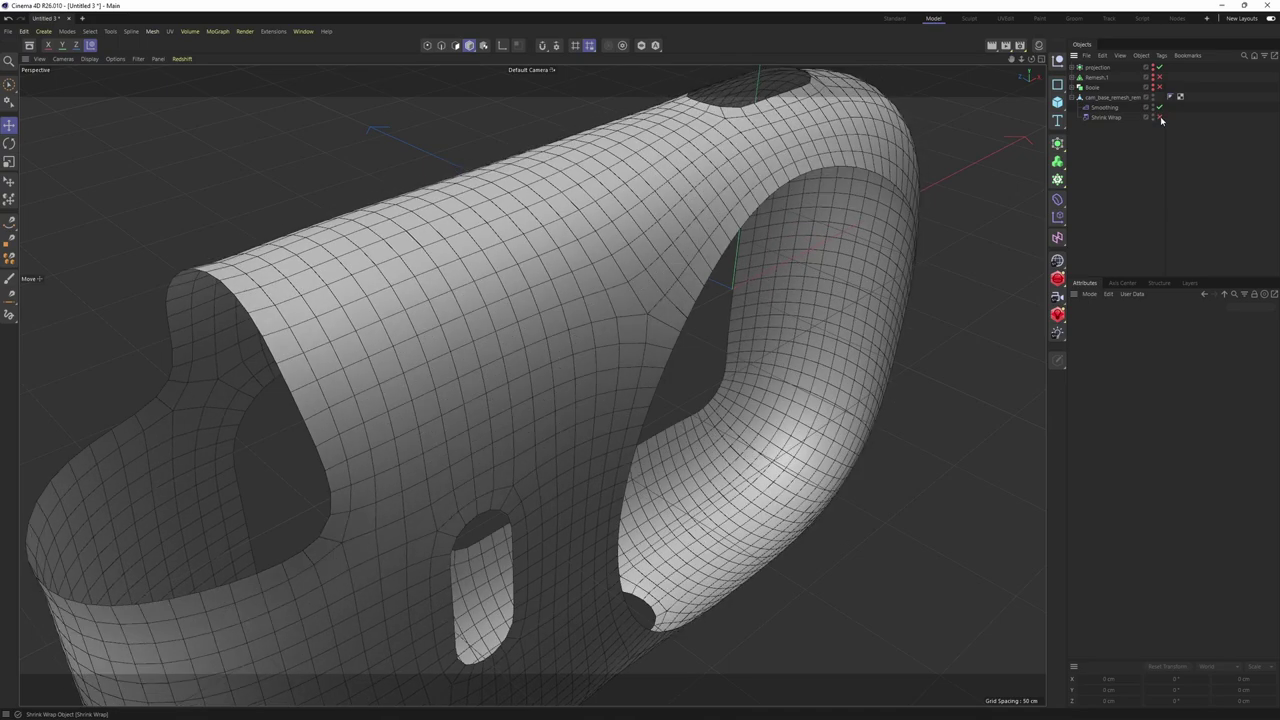
{"action": "left_click", "coordinate": [1159, 117]}
{"action": "mouse_move", "coordinate": [531, 383]}
{"action": "left_mouse_down", "text": "alt"}
{"action": "mouse_move", "coordinate": [657, 257]}
{"action": "mouse_move", "coordinate": [725, 215]}
{"action": "left_mouse_up", "text": "alt"}
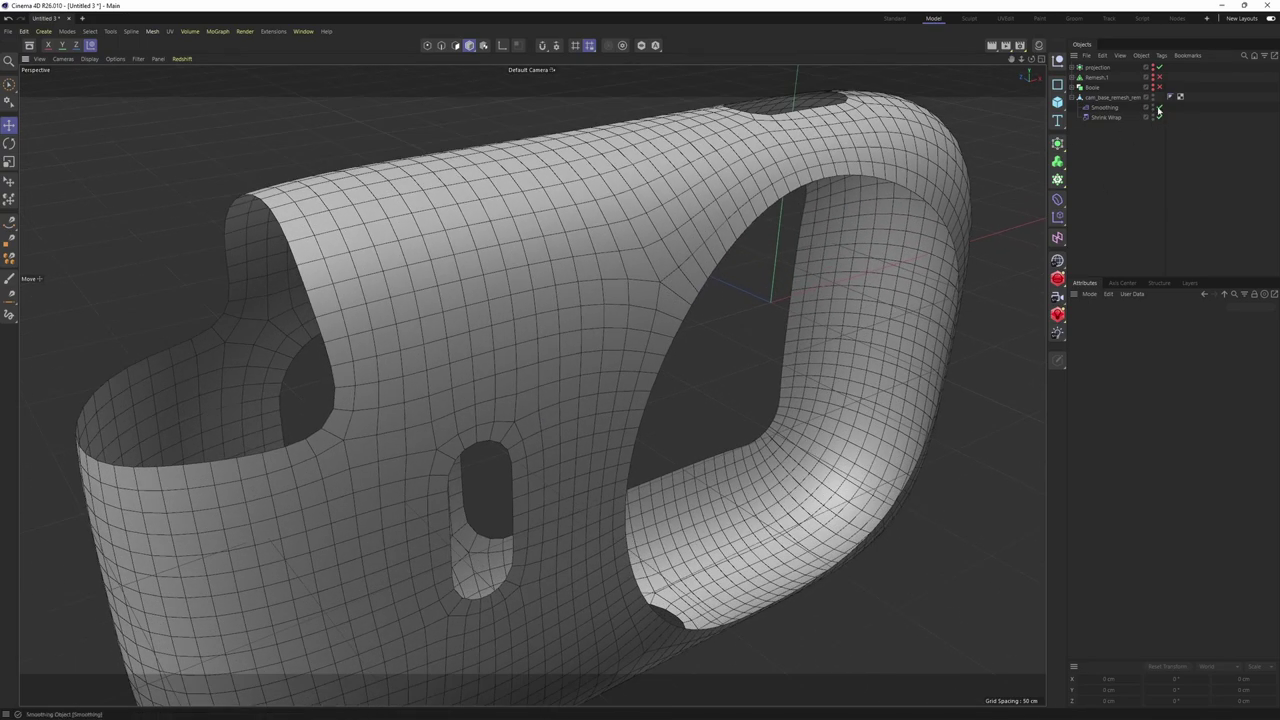
Compare the body surface around the openings with the Smoothing deformer on and off while Shrink Wrap is active
{"action": "left_click", "coordinate": [1158, 107]}
{"action": "scroll", "coordinate": [723, 260], "scroll_direction": "up", "scroll_amount": 3}
{"action": "left_click_drag", "start_coordinate": [737, 289], "coordinate": [770, 245], "text": "alt"}
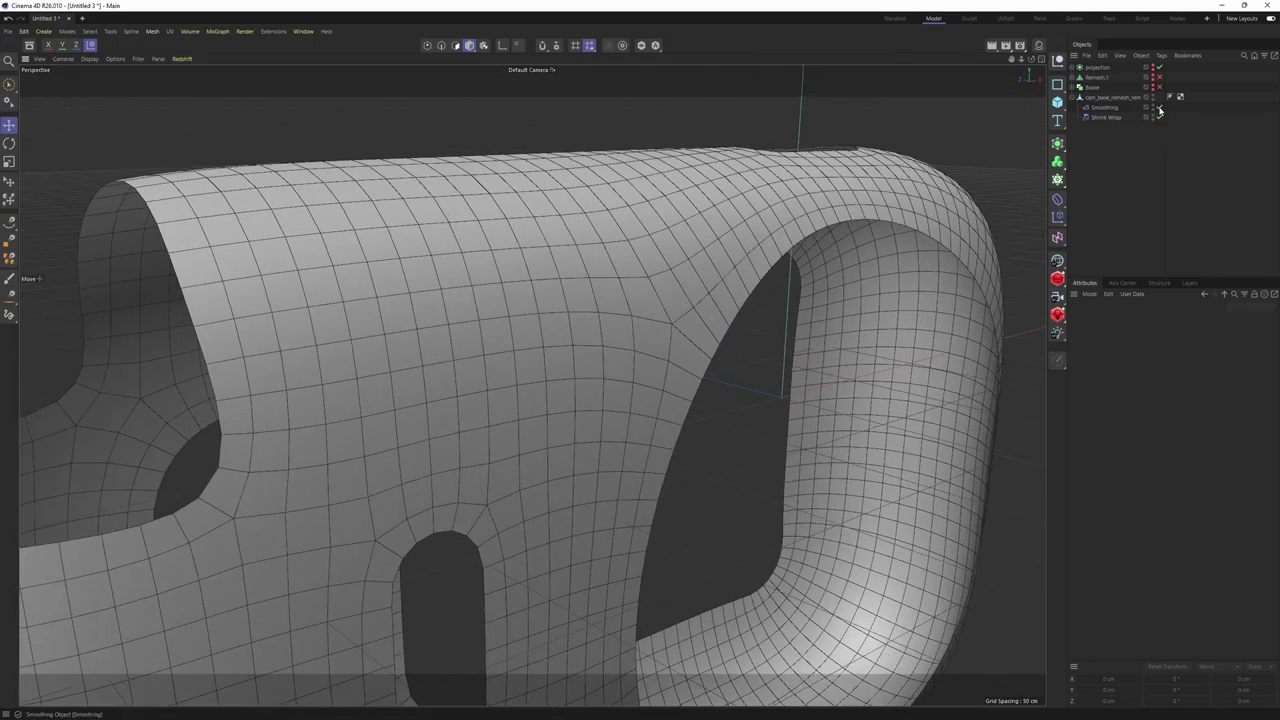
{"action": "left_click", "coordinate": [1160, 109]}
{"action": "left_click", "coordinate": [1160, 109]}
{"action": "left_click", "coordinate": [1160, 109]}
{"action": "left_click", "coordinate": [1160, 109]}
{"action": "left_click", "coordinate": [1160, 109]}
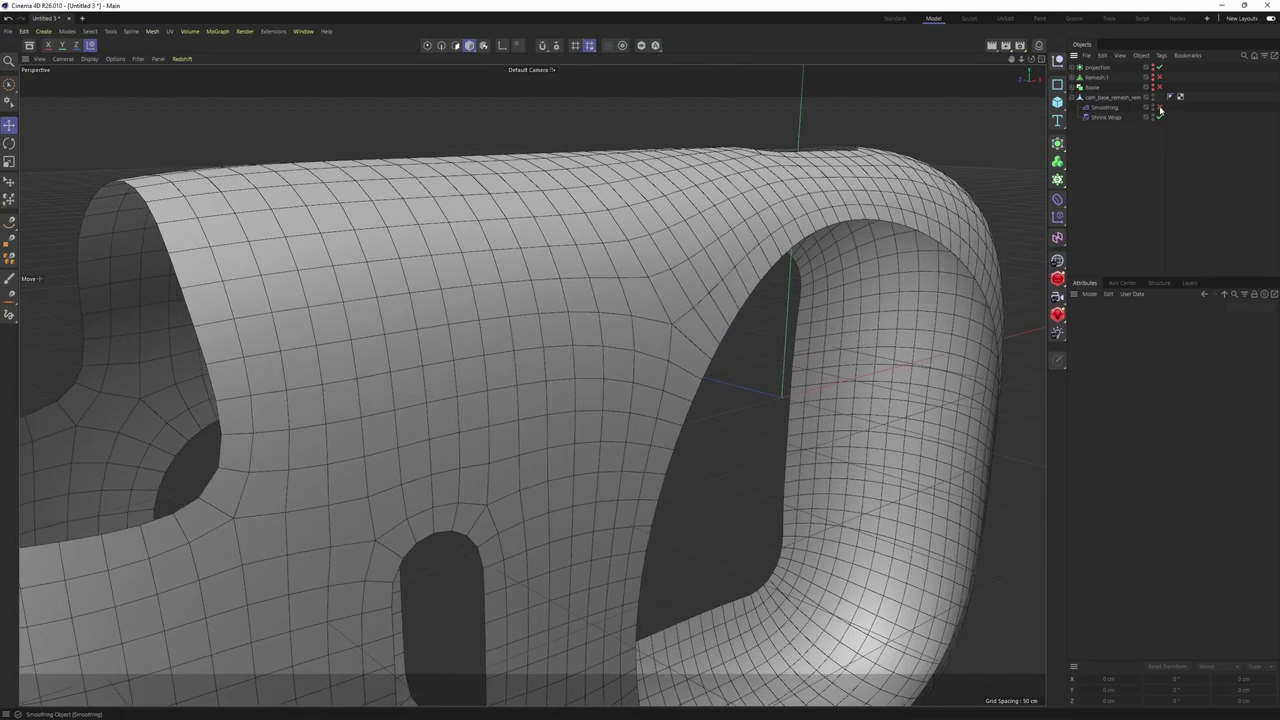
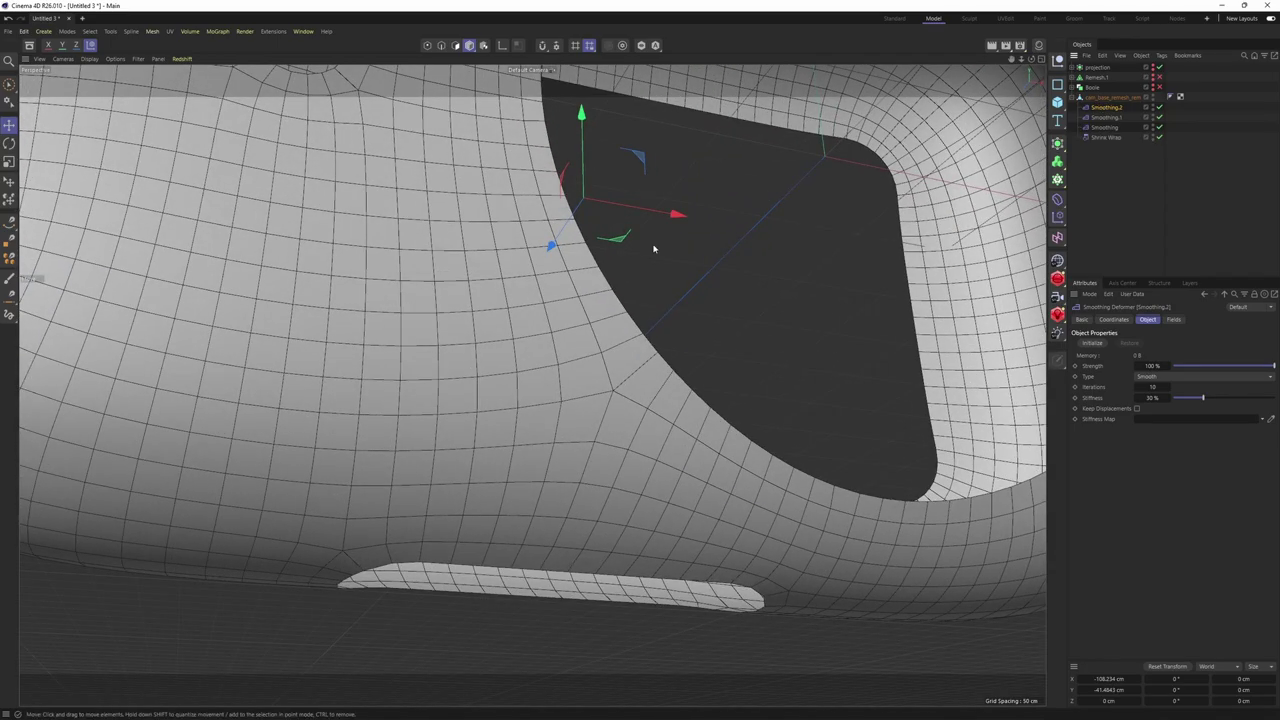
Bake the Smoothing and Shrink Wrap deformers into the remeshed body with Connect Objects + Delete
{"action": "scroll", "coordinate": [654, 249], "scroll_direction": "down", "scroll_amount": 4}
{"action": "left_click_drag", "start_coordinate": [654, 249], "coordinate": [716, 425], "text": "alt"}
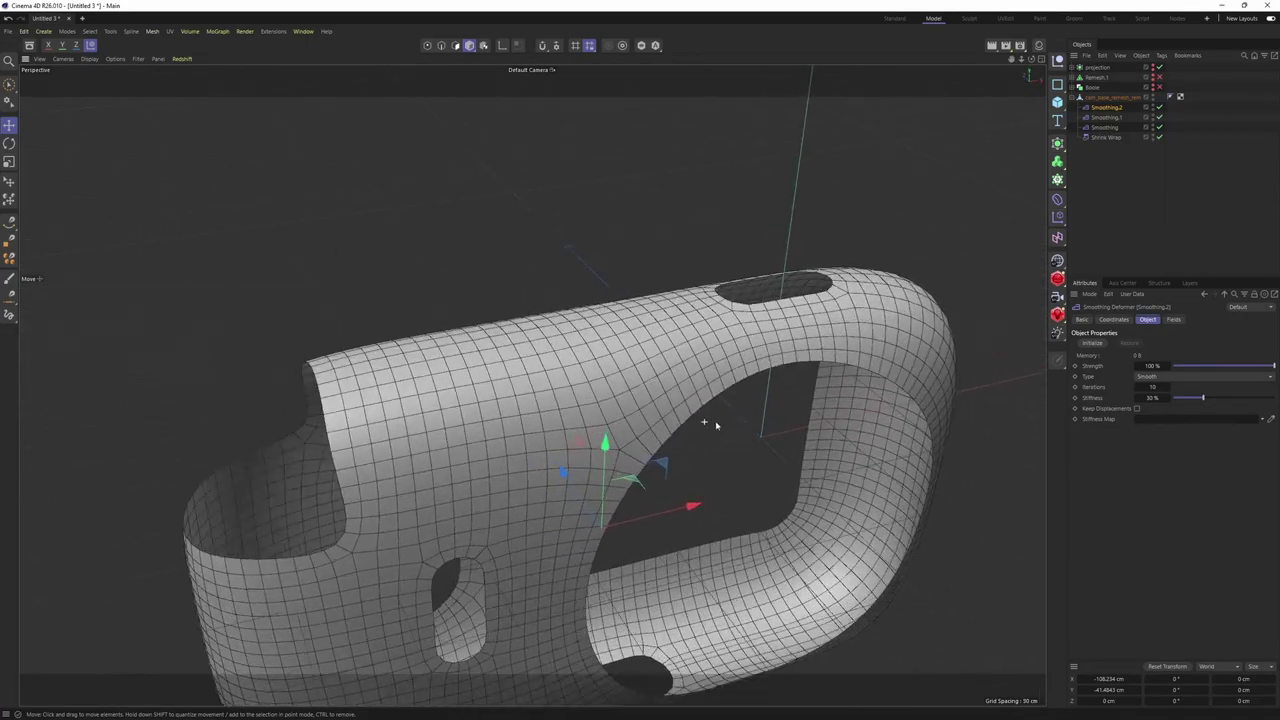
{"action": "left_click", "coordinate": [1112, 98]}
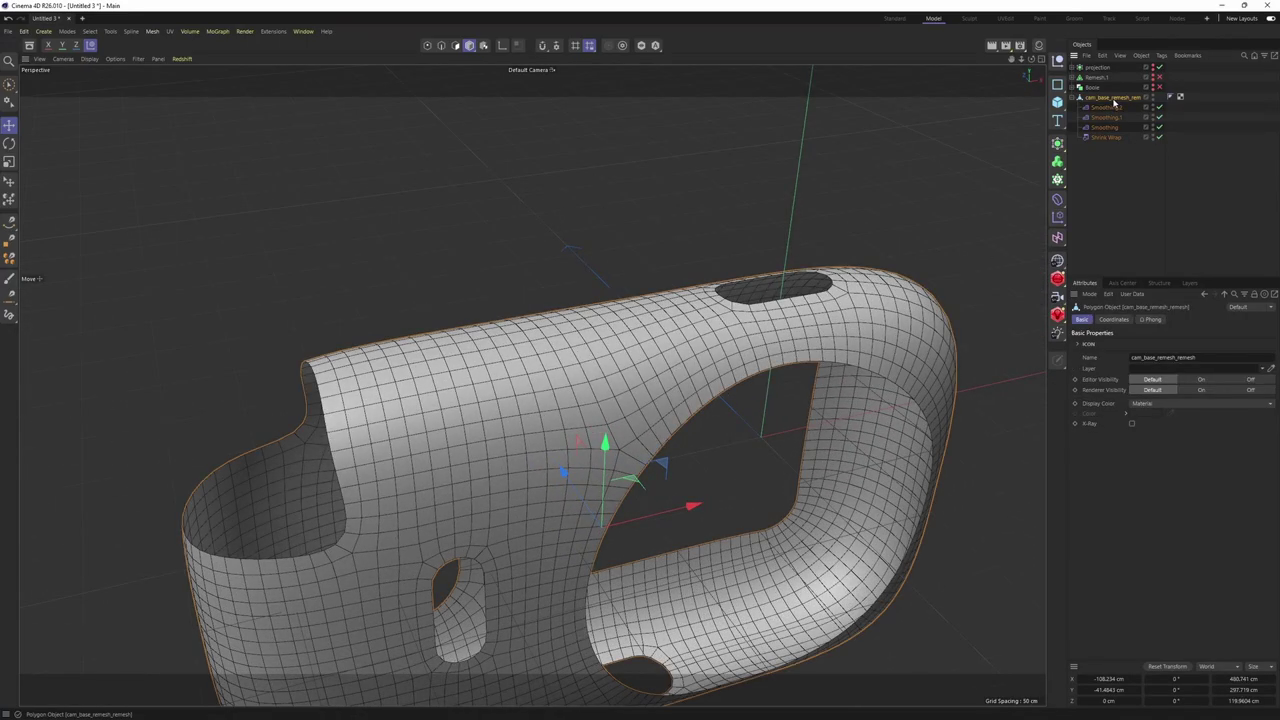
{"action": "right_click", "coordinate": [1120, 100]}
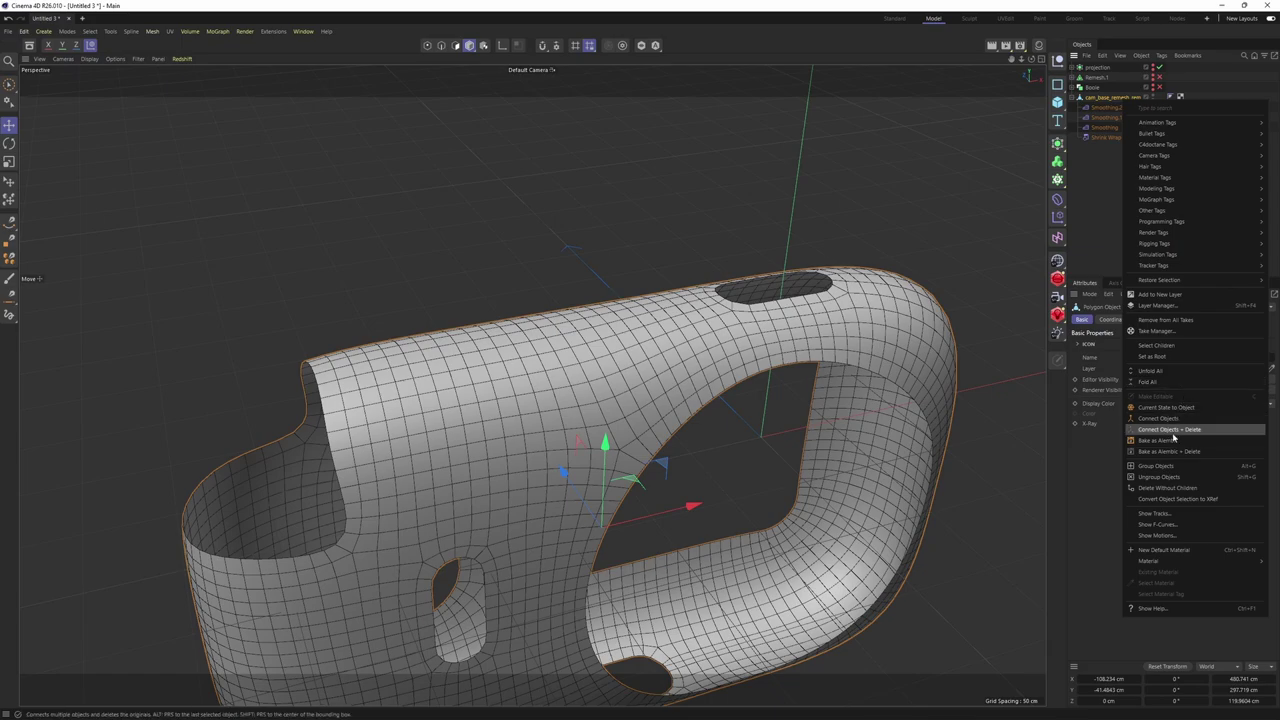
{"action": "left_click", "coordinate": [1170, 429]}
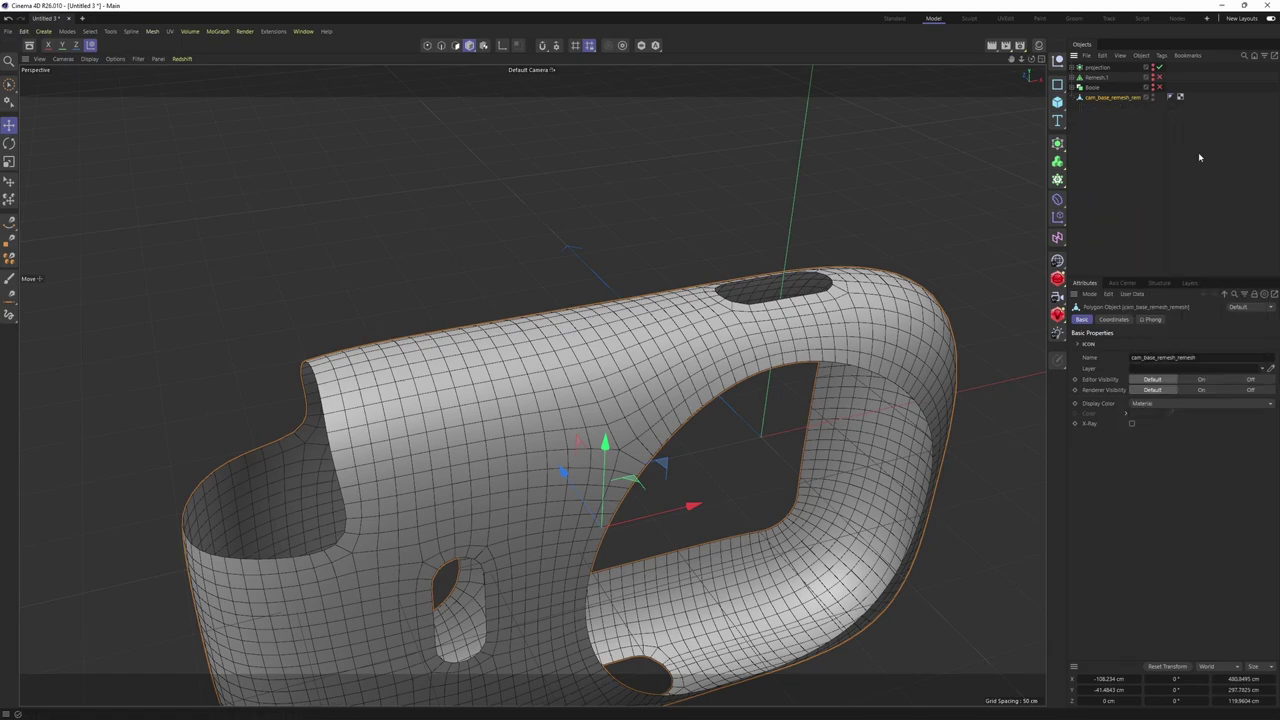
{"action": "right_click", "coordinate": [1124, 98]}
{"action": "left_click", "coordinate": [1086, 207]}
Select the boundary edge loop of the viewfinder opening at the body's upper corner and compare it with the front-view reference
{"action": "left_click_drag", "start_coordinate": [800, 325], "coordinate": [507, 335], "text": "alt"}
{"action": "key", "text": "Return"}
{"action": "double_click", "coordinate": [515, 335]}
{"action": "middle_click", "coordinate": [634, 491]}
{"action": "middle_click", "coordinate": [711, 517]}
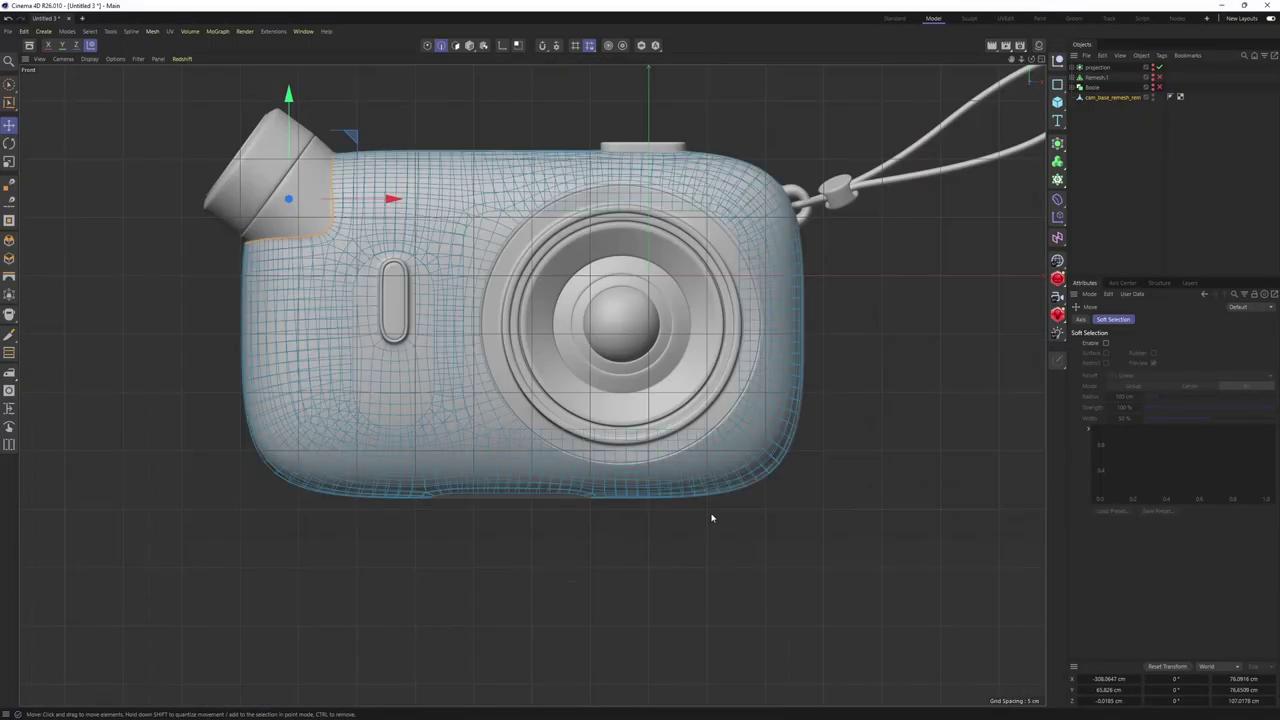
{"action": "middle_click_drag", "start_coordinate": [412, 286], "coordinate": [672, 424], "text": "alt"}
{"action": "right_click_drag", "start_coordinate": [532, 385], "coordinate": [604, 300], "text": "alt"}
{"action": "scroll", "coordinate": [604, 299], "scroll_direction": "up", "scroll_amount": 4}
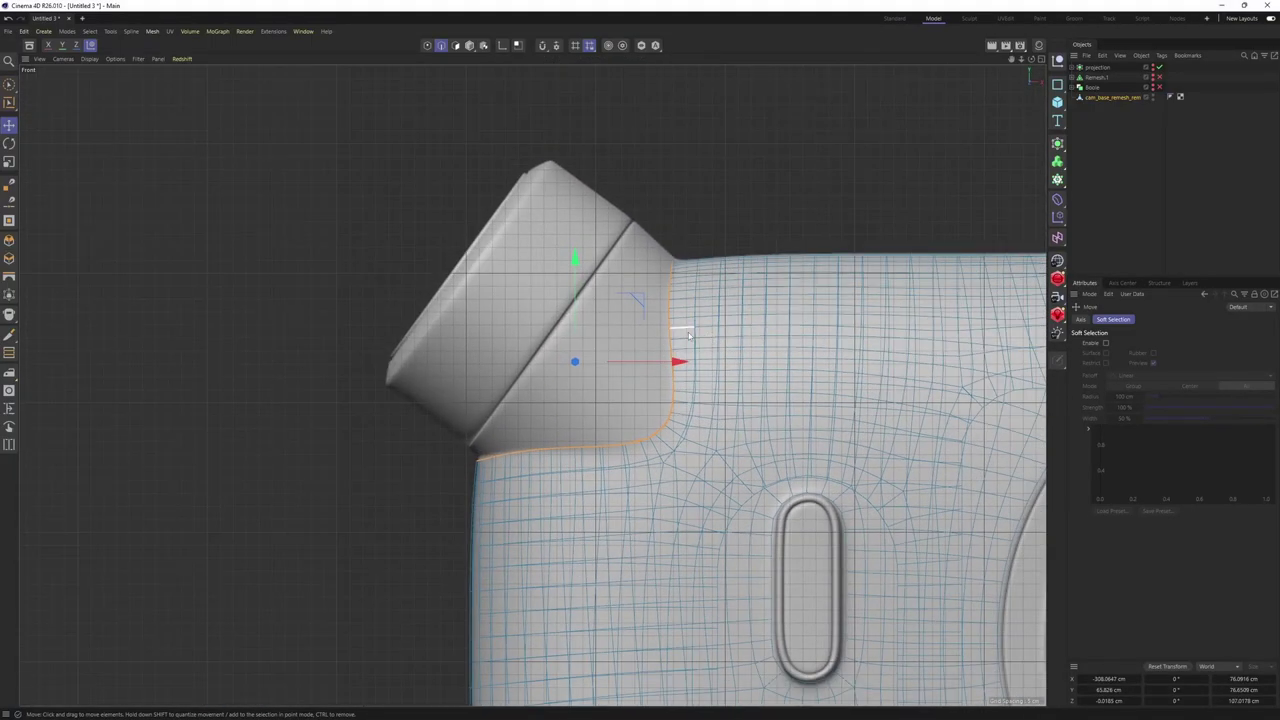
Extrude the viewfinder opening's edge loop diagonally outward past the reference viewfinder
{"action": "key", "text": "F1"}
{"action": "left_click_drag", "start_coordinate": [568, 308], "coordinate": [523, 357], "text": "alt"}
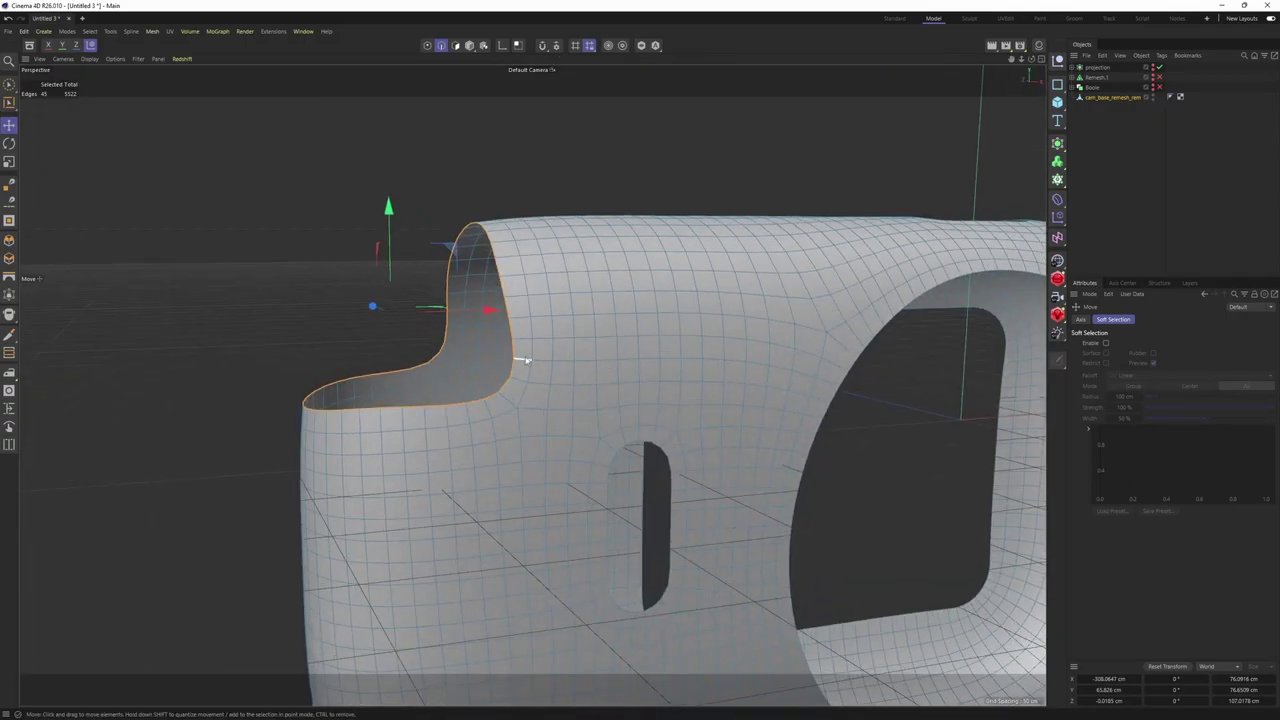
{"action": "left_click_drag", "start_coordinate": [639, 347], "coordinate": [557, 343], "text": "alt"}
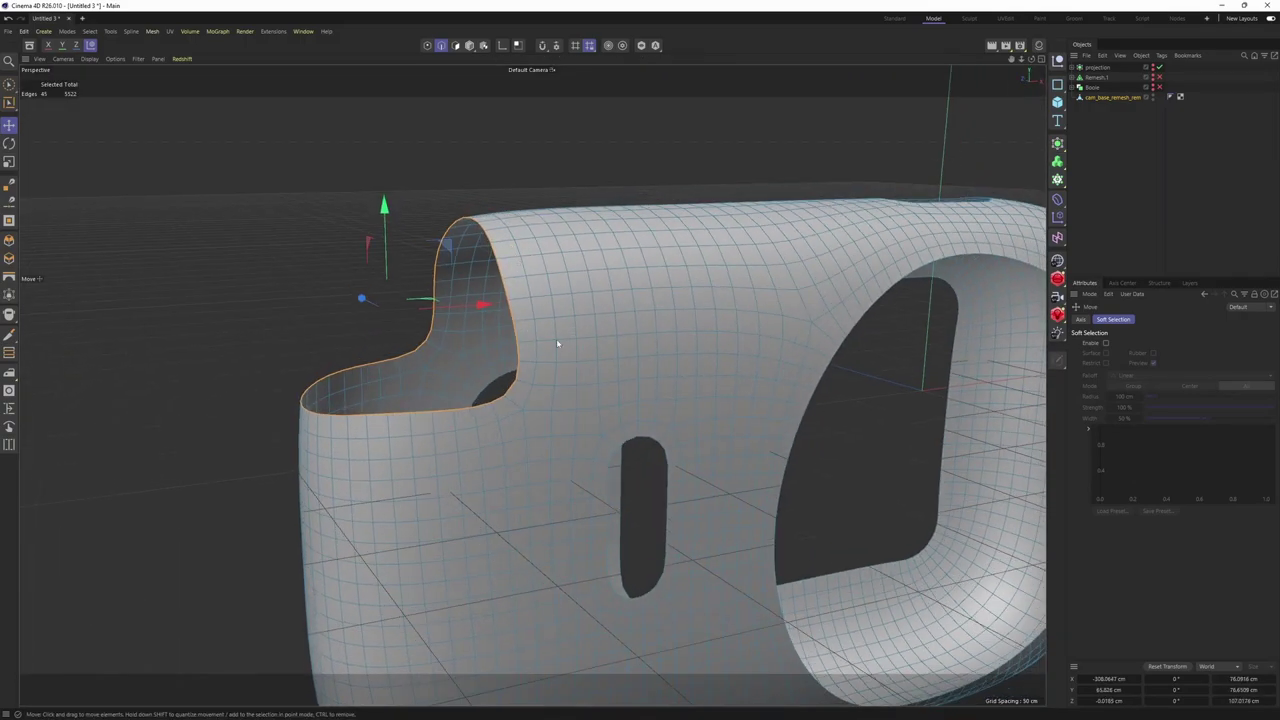
{"action": "middle_click", "coordinate": [541, 472]}
{"action": "middle_click", "coordinate": [591, 428]}
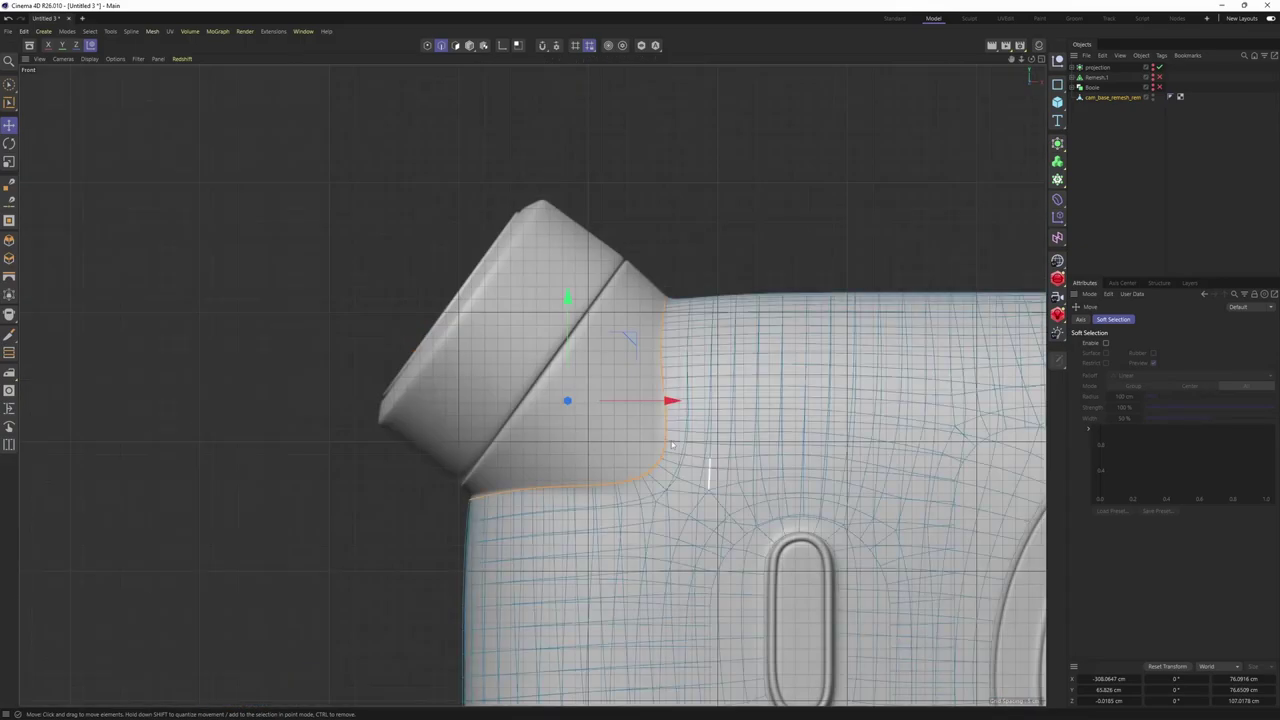
{"action": "middle_click_drag", "start_coordinate": [700, 462], "coordinate": [733, 477], "text": "alt"}
{"action": "left_click_drag", "start_coordinate": [658, 355], "coordinate": [452, 178]}
Slice straight through the extruded viewfinder walls along the reference seam using Line Cut with Visible Only disabled
{"action": "right_click", "coordinate": [826, 198]}
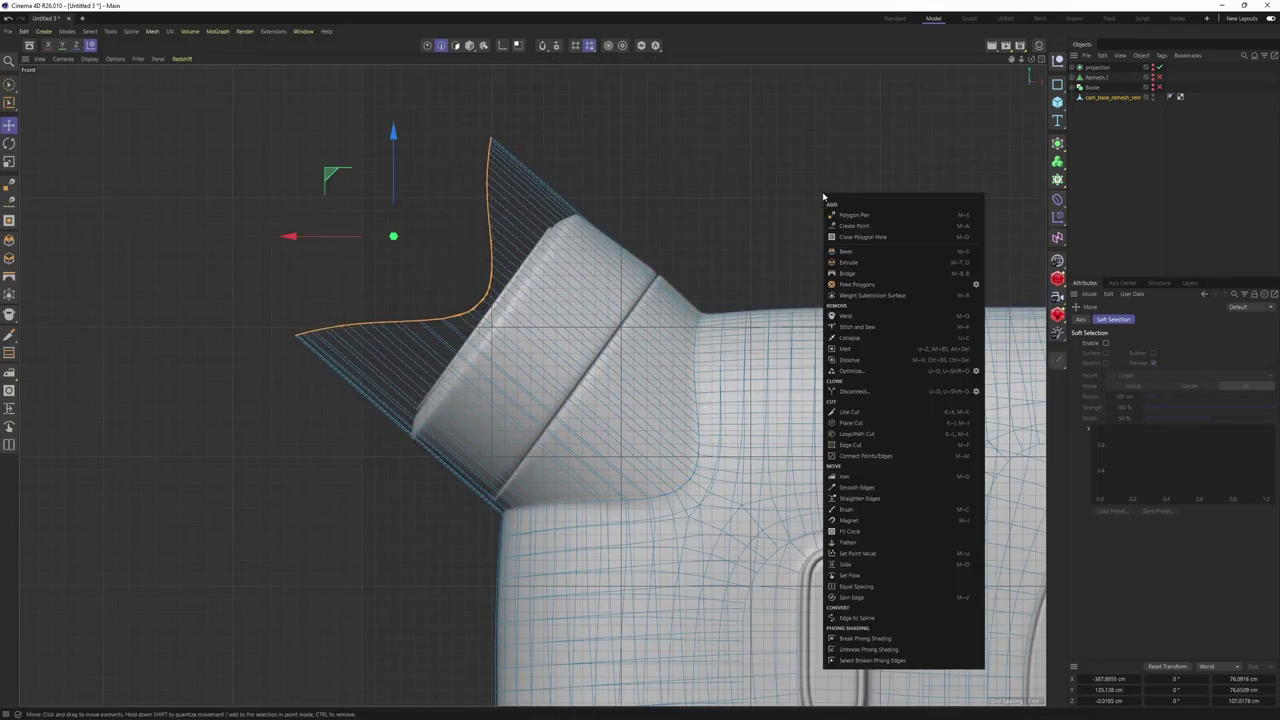
{"action": "left_click", "coordinate": [884, 412]}
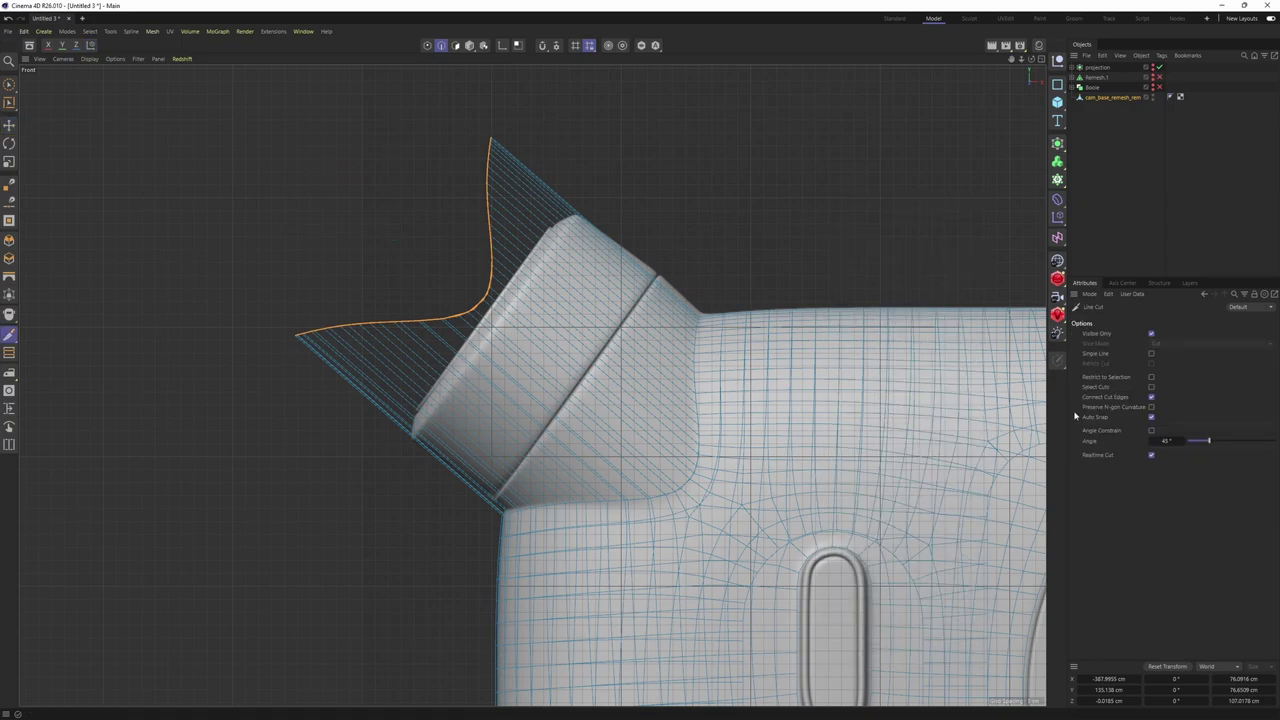
{"action": "left_click", "coordinate": [1151, 335]}
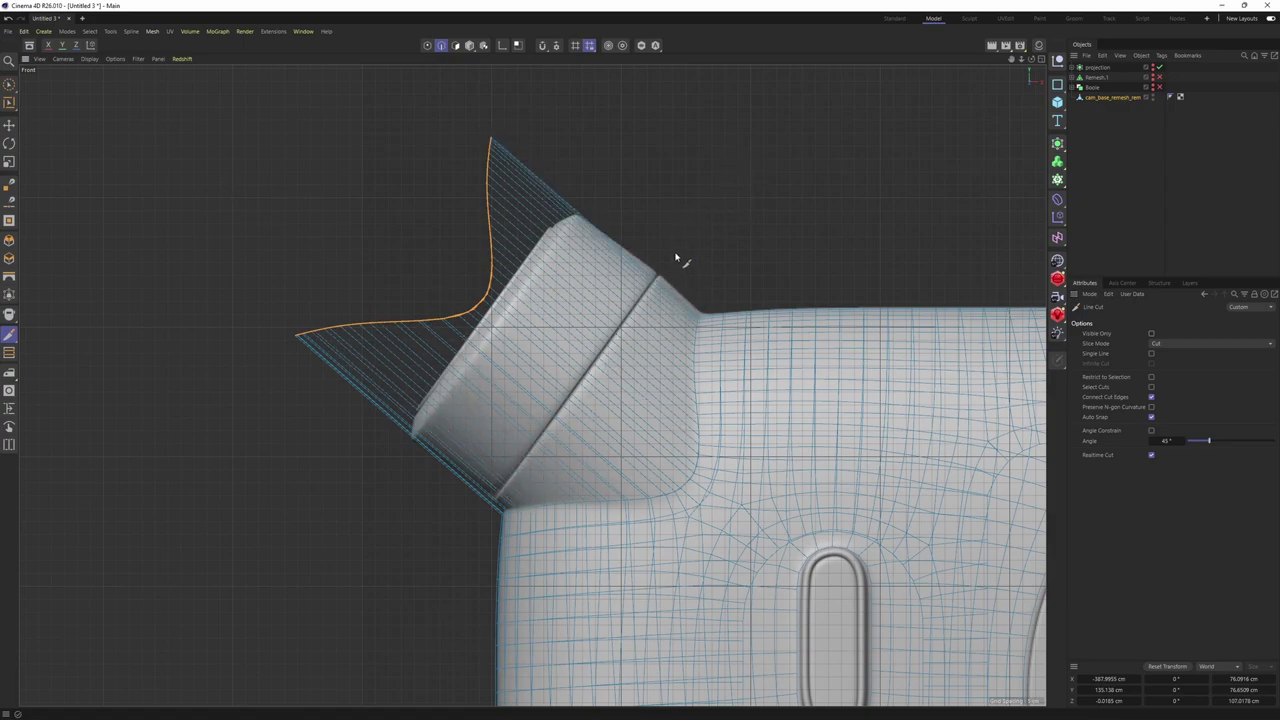
{"action": "mouse_move", "coordinate": [675, 257]}
{"action": "left_mouse_down"}
{"action": "mouse_move", "coordinate": [380, 613]}
{"action": "mouse_move", "coordinate": [378, 655]}
{"action": "left_mouse_up"}
{"action": "key", "text": "space"}
{"action": "key", "text": "e"}
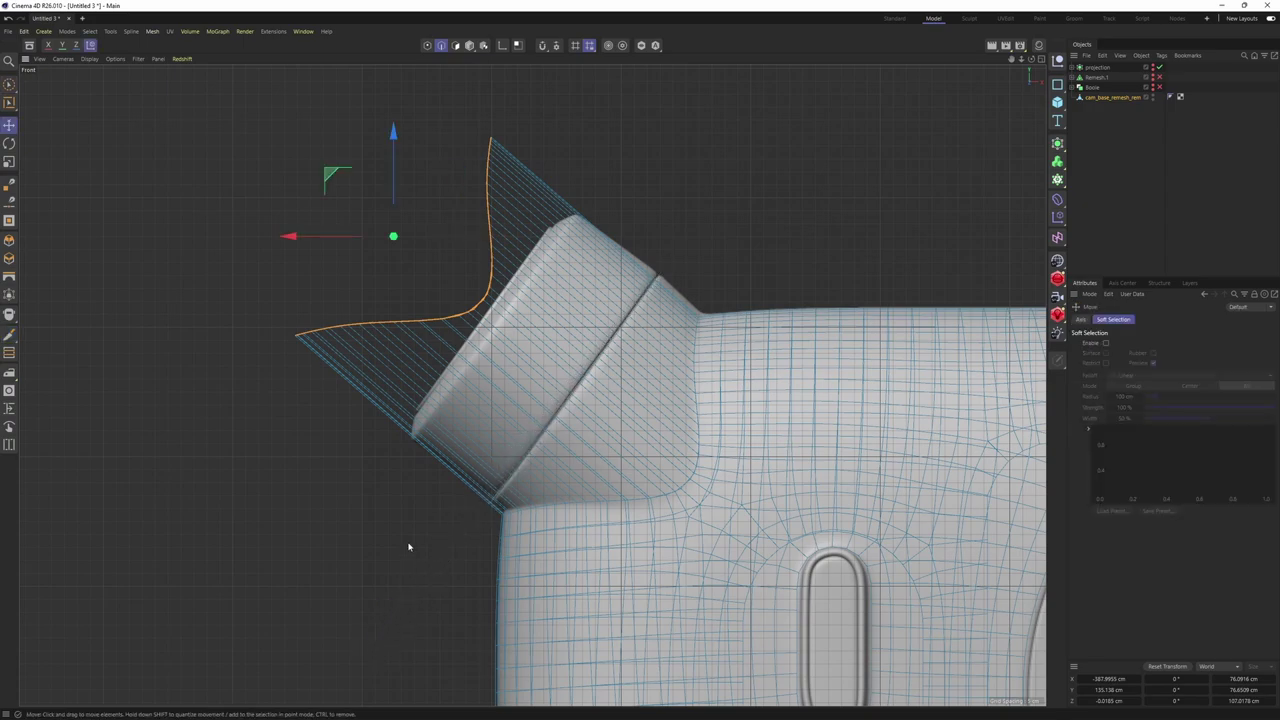
Delete the part of the viewfinder extrusion beyond the cut and select the new rim's edge loop
{"action": "middle_click", "coordinate": [372, 249]}
{"action": "middle_click", "coordinate": [374, 245]}
{"action": "middle_click_drag", "start_coordinate": [517, 282], "coordinate": [521, 295], "text": "alt"}
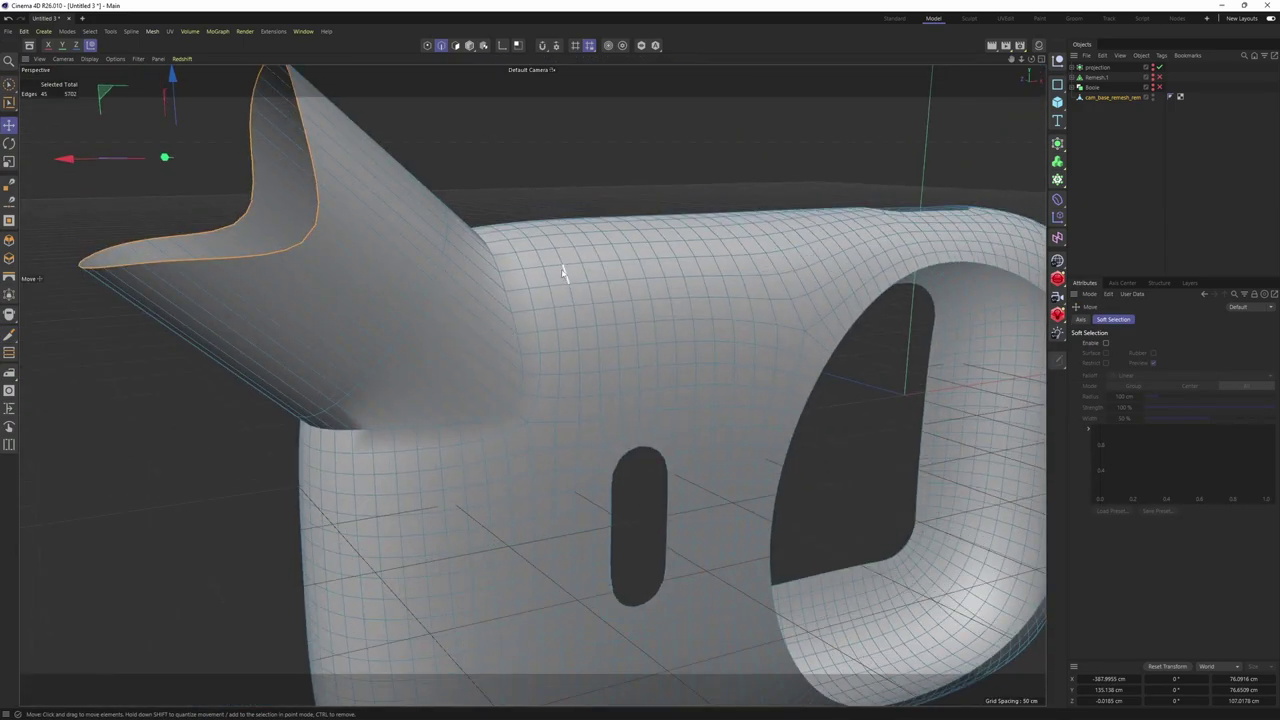
{"action": "key", "text": "Delete"}
{"action": "double_click", "coordinate": [425, 300]}
{"action": "left_click_drag", "start_coordinate": [598, 277], "coordinate": [560, 300], "text": "alt"}
{"action": "left_click_drag", "start_coordinate": [531, 383], "coordinate": [729, 408], "text": "alt"}
Extrude the viewfinder rim inward by scaling it and close the remaining hole with a grid of polygons
{"action": "key", "text": "t"}
{"action": "middle_click_drag", "start_coordinate": [730, 409], "coordinate": [648, 353], "text": "alt"}
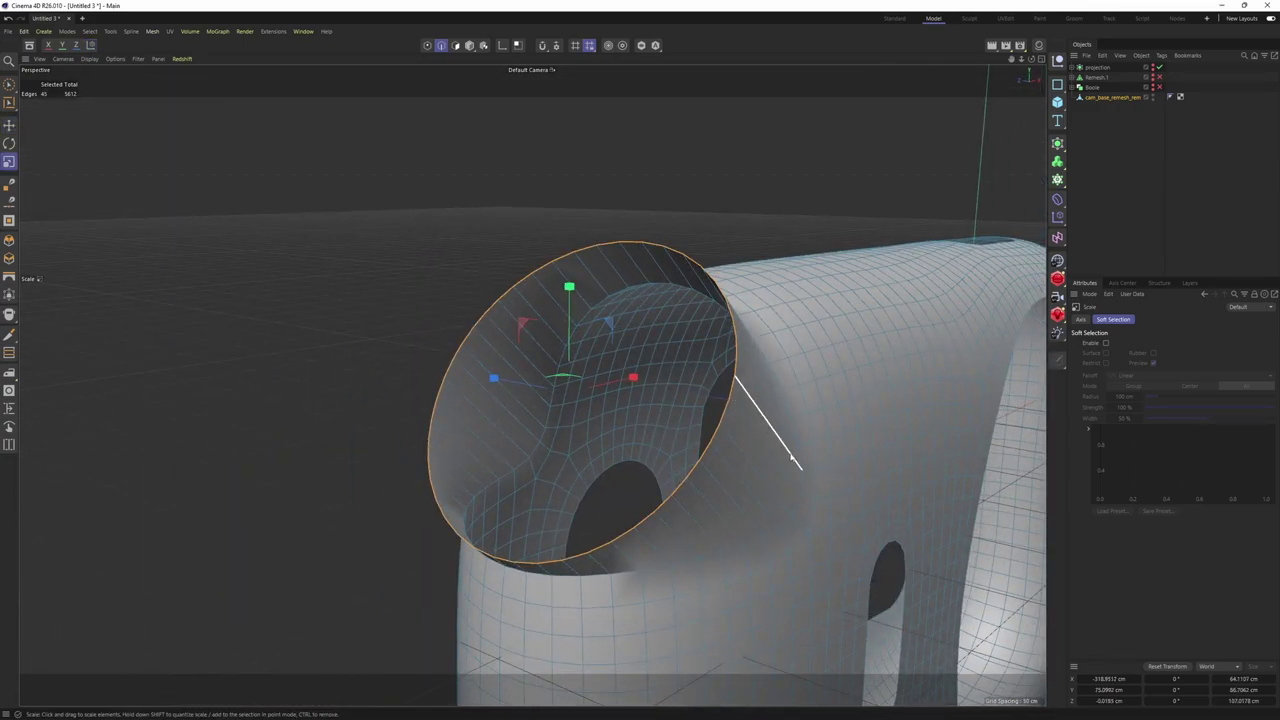
{"action": "left_click_drag", "start_coordinate": [935, 507], "coordinate": [875, 495], "text": "ctrl"}
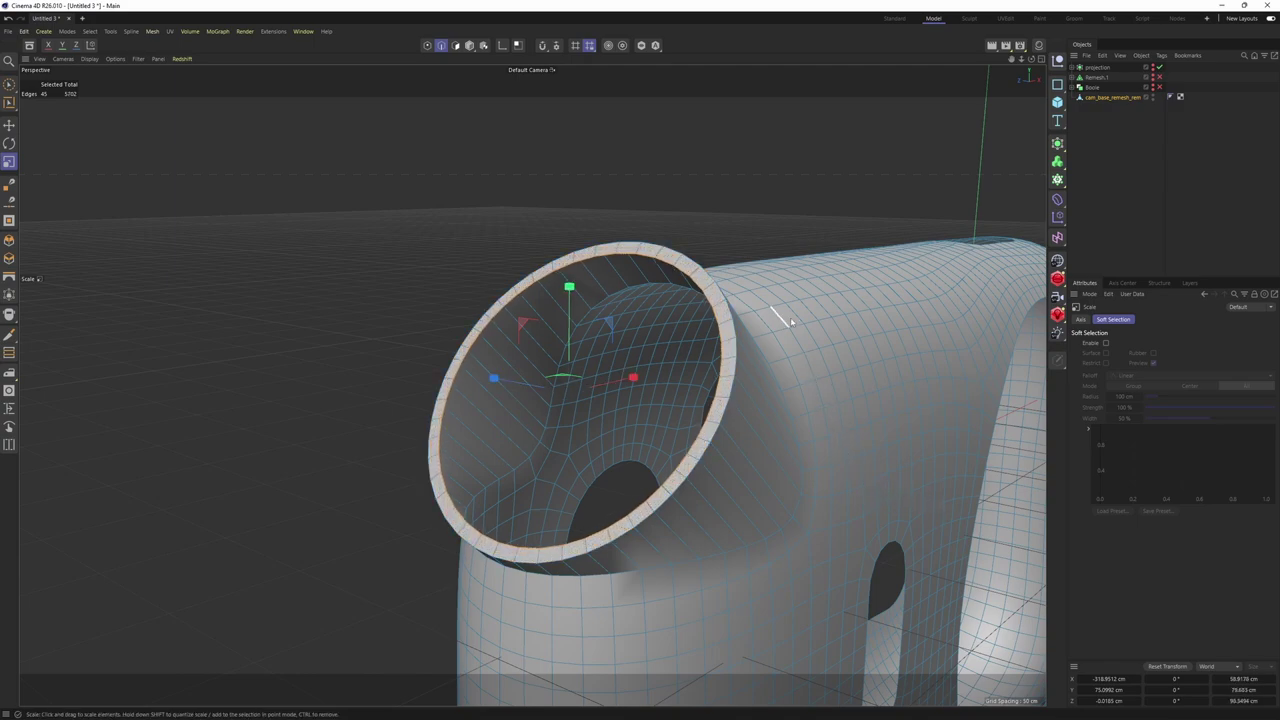
{"action": "right_click", "coordinate": [790, 317]}
{"action": "left_click", "coordinate": [830, 262]}
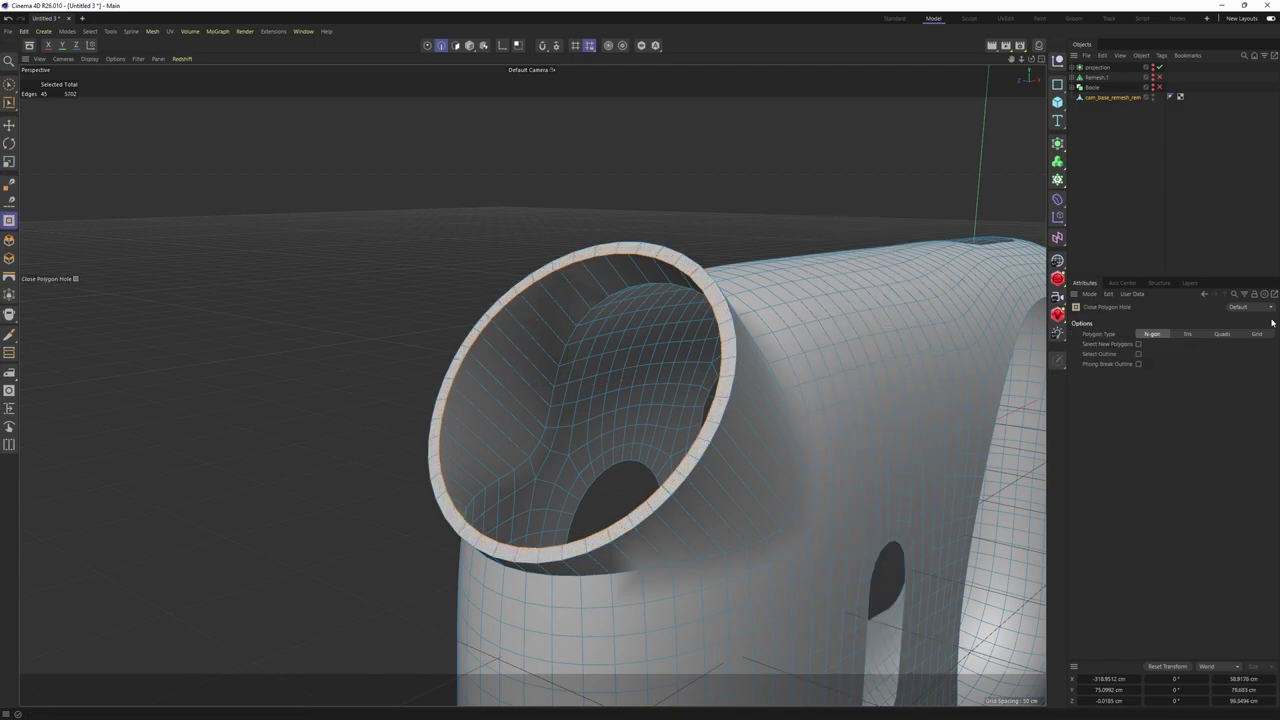
{"action": "left_click", "coordinate": [702, 274]}
Add two loop cuts around the viewfinder extrusion, one near the rim and one near its base on the body
{"action": "left_click_drag", "start_coordinate": [780, 318], "coordinate": [464, 279], "text": "alt"}
{"action": "key", "text": "k"}
{"action": "key", "text": "l"}
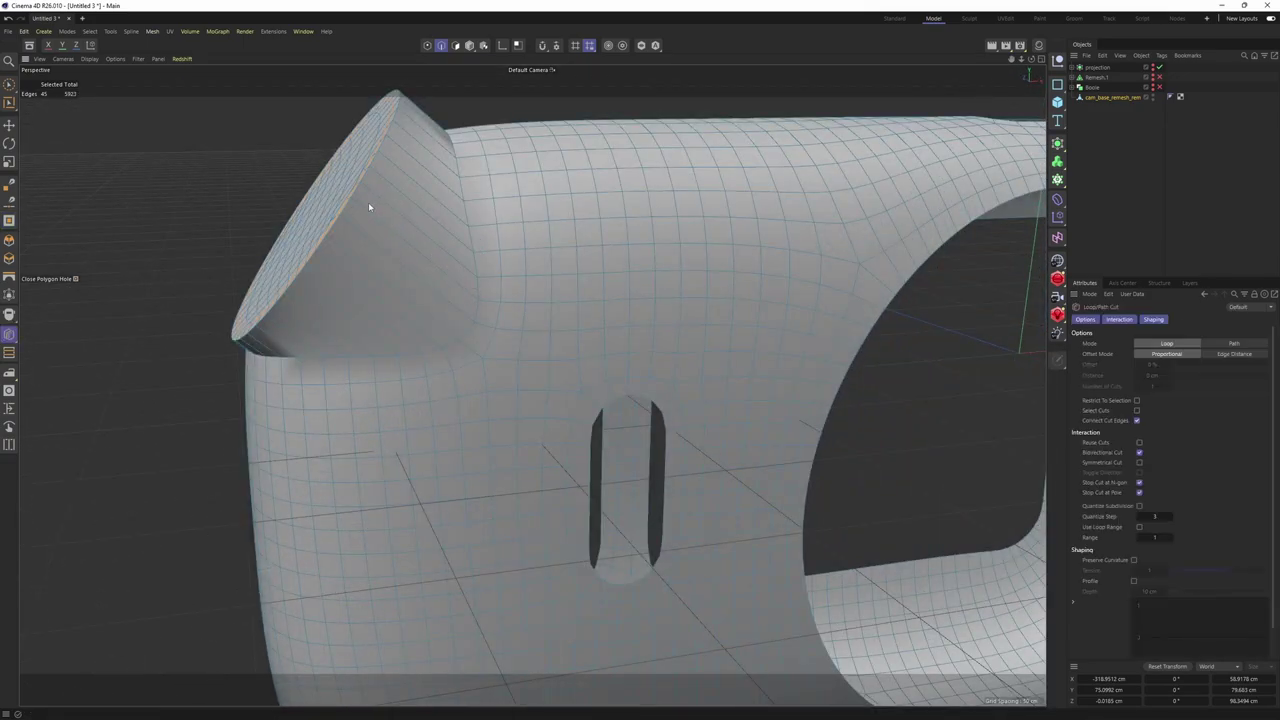
{"action": "scroll", "coordinate": [368, 202], "scroll_direction": "up", "scroll_amount": 2}
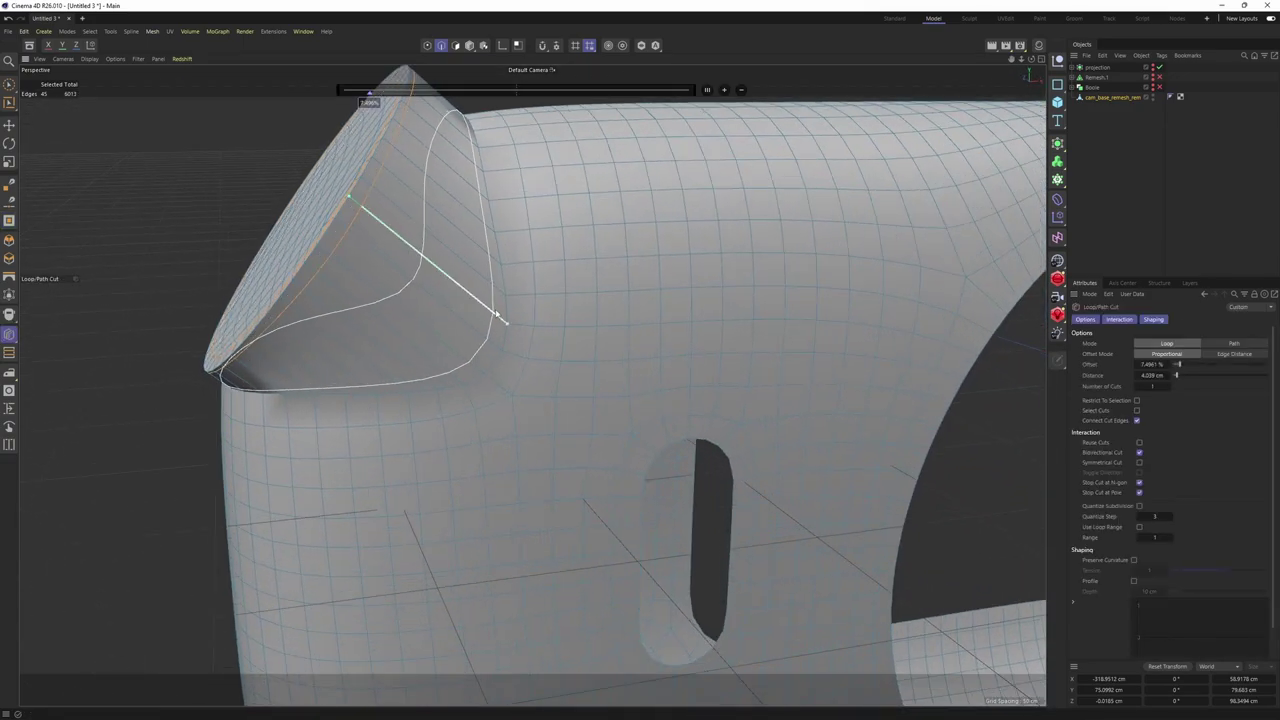
{"action": "left_click", "coordinate": [490, 311]}
Select the edge loop of the round lens opening and scale it to about 85 % against the front-view reference
{"action": "scroll", "coordinate": [600, 278], "scroll_direction": "down", "scroll_amount": 3}
{"action": "left_click_drag", "start_coordinate": [549, 265], "coordinate": [567, 297], "text": "alt"}
{"action": "key", "text": "e"}
{"action": "double_click", "coordinate": [551, 317]}
{"action": "key", "text": "F4"}
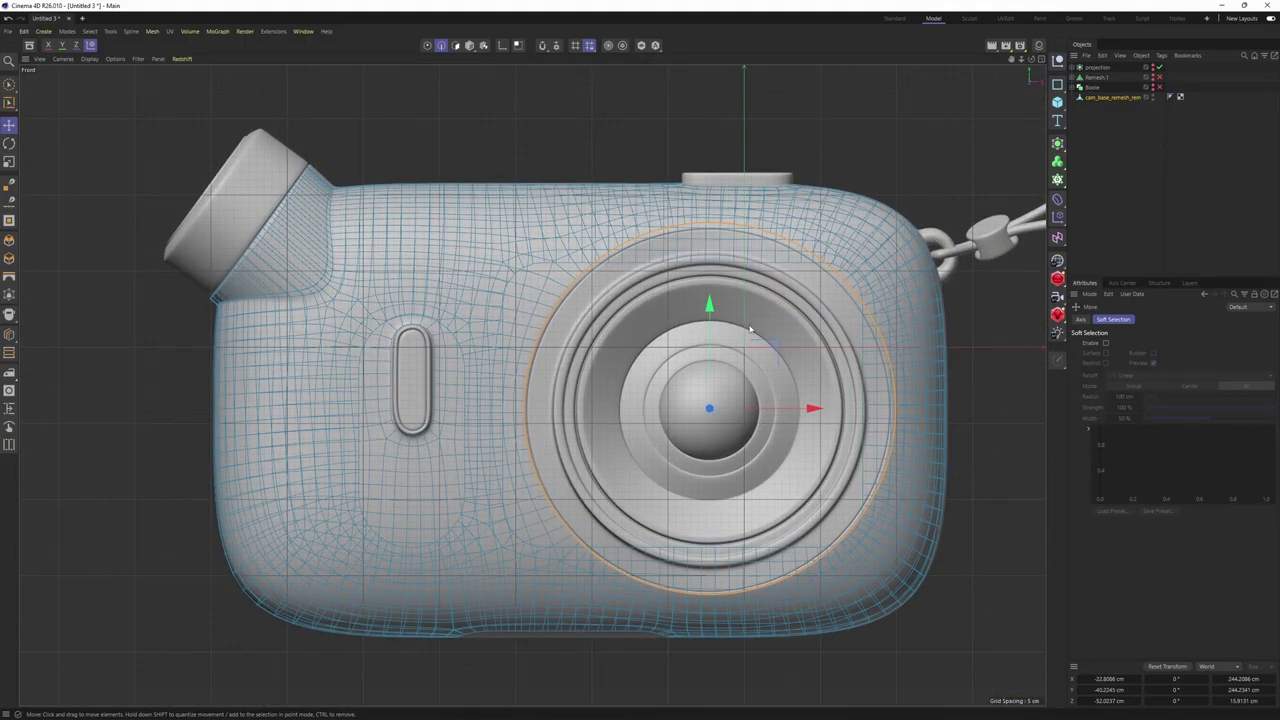
{"action": "key", "text": "t"}
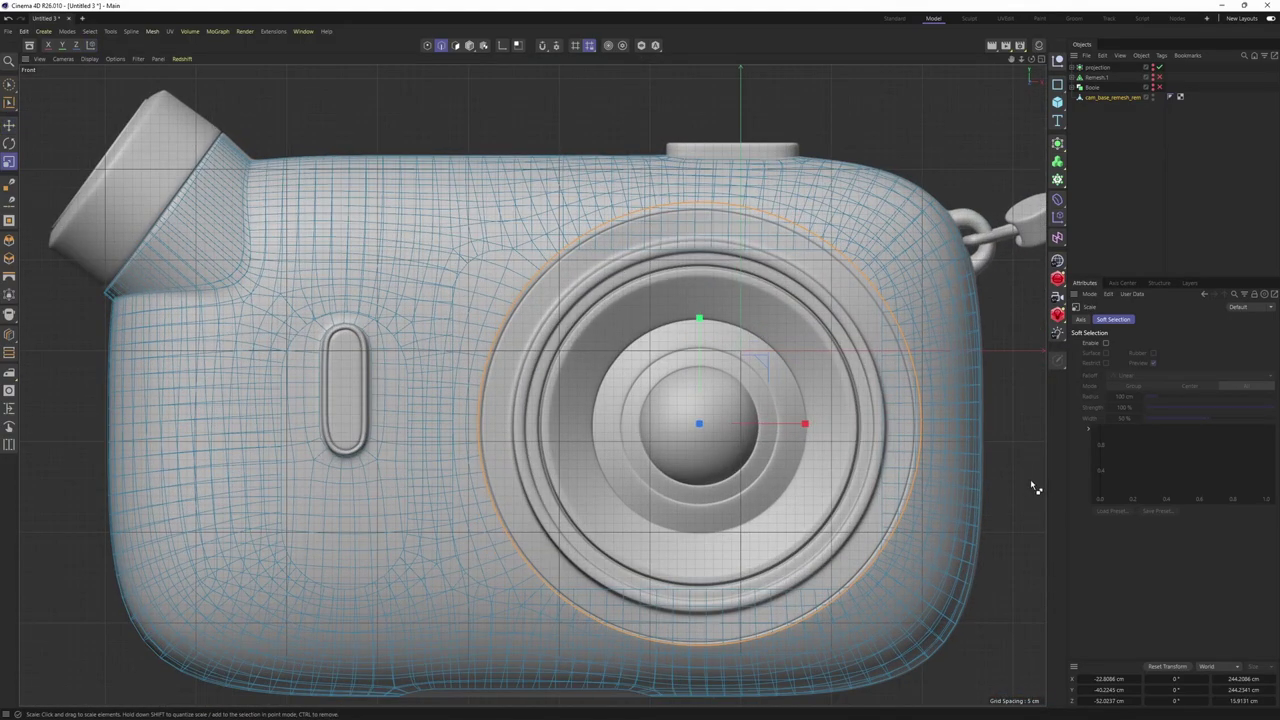
{"action": "left_click_drag", "start_coordinate": [1030, 487], "coordinate": [1018, 485]}
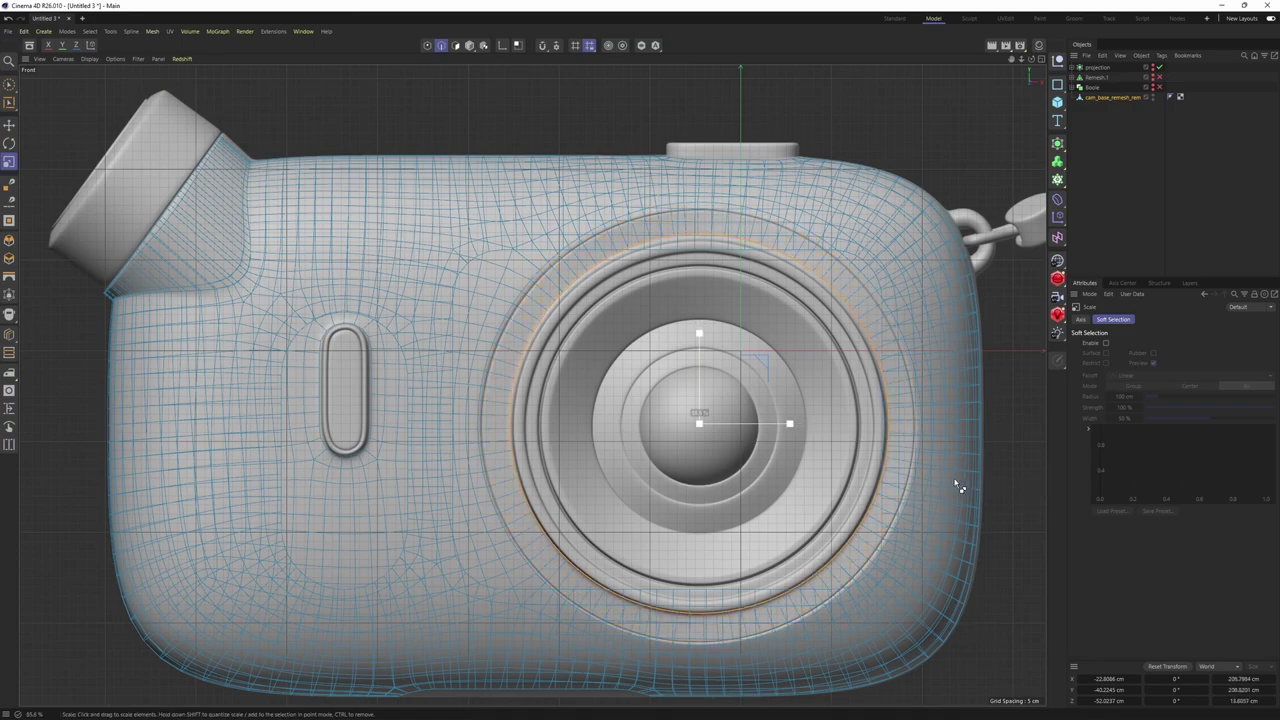
{"action": "key", "text": "F5"}
{"action": "key", "text": "F1"}
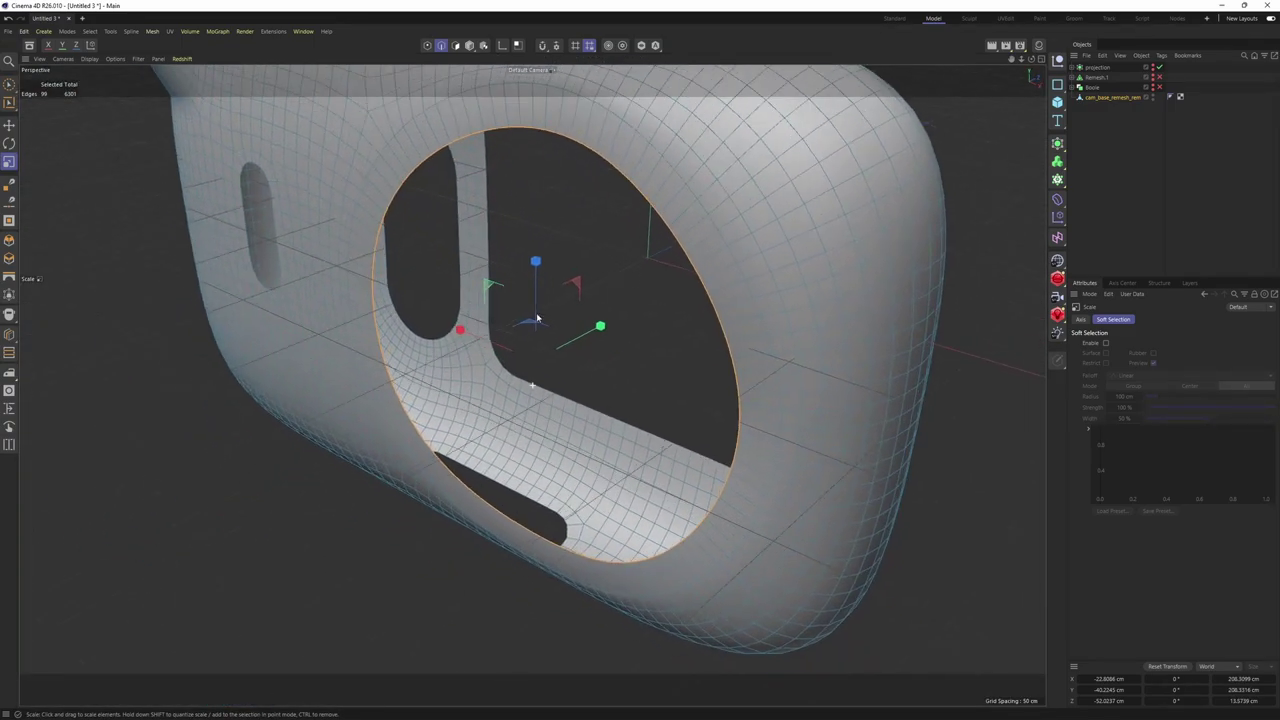
Extrude the lens opening's edge loop outward from the camera front and flatten it to 0 cm in depth
{"action": "left_click_drag", "start_coordinate": [587, 299], "coordinate": [470, 253], "text": "alt"}
{"action": "left_click_drag", "start_coordinate": [438, 120], "coordinate": [600, 365], "text": "alt"}
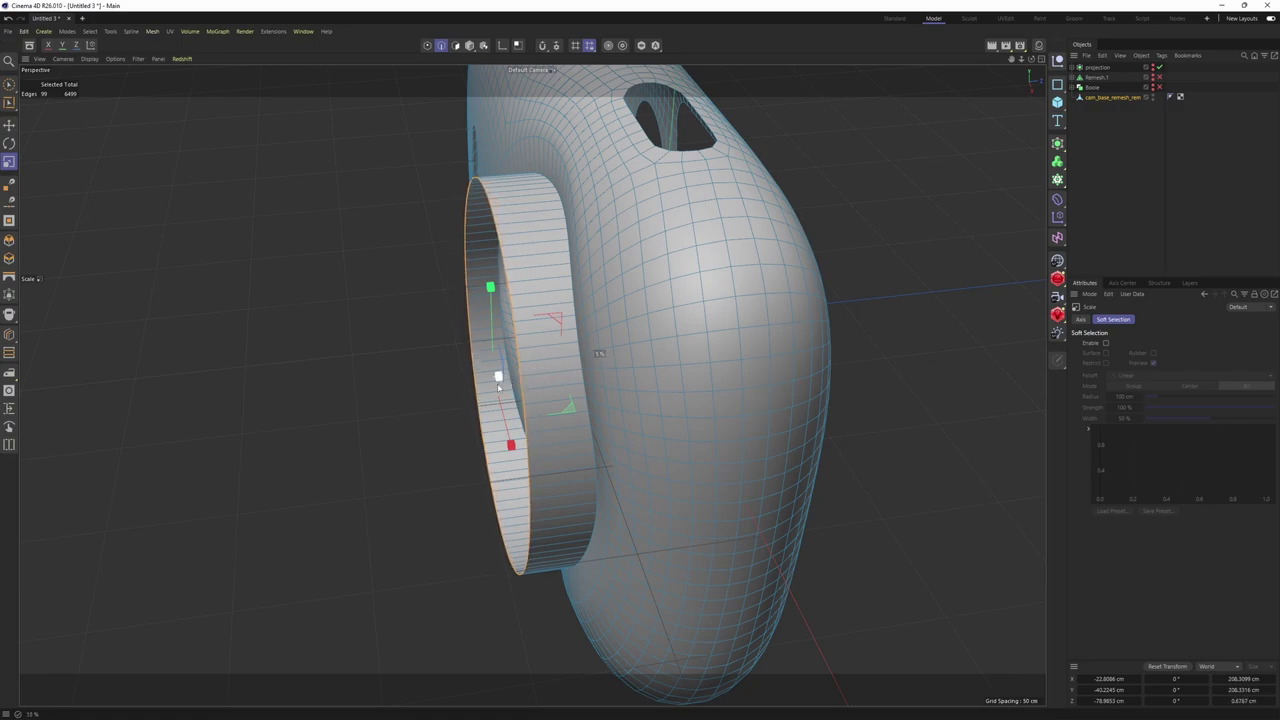
{"action": "left_click_drag", "start_coordinate": [490, 346], "coordinate": [623, 383], "text": "alt"}
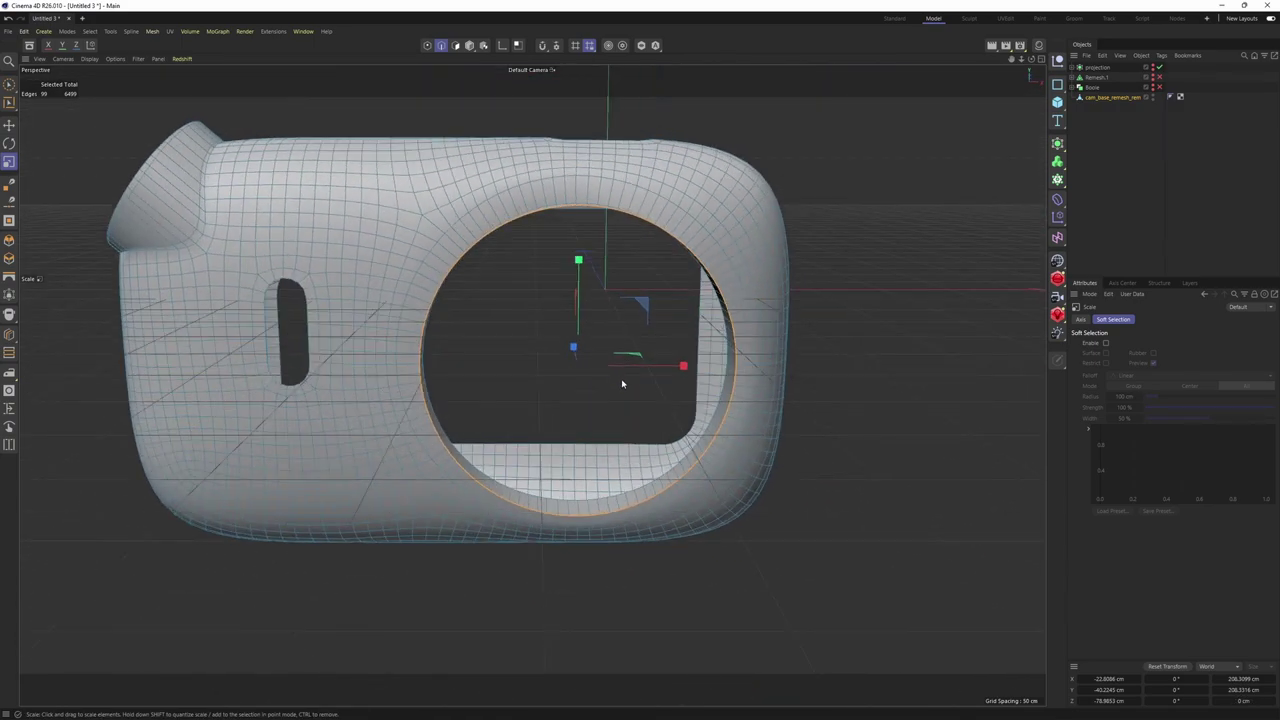
Extrude the ring's front edge loop inward to a diameter of about 193 cm, matching the reference image in the front view
{"action": "middle_click", "coordinate": [624, 385]}
{"action": "middle_click", "coordinate": [690, 405]}
{"action": "scroll", "coordinate": [691, 388], "scroll_direction": "up", "scroll_amount": 1}
{"action": "scroll", "coordinate": [690, 383], "scroll_direction": "up", "scroll_amount": 2}
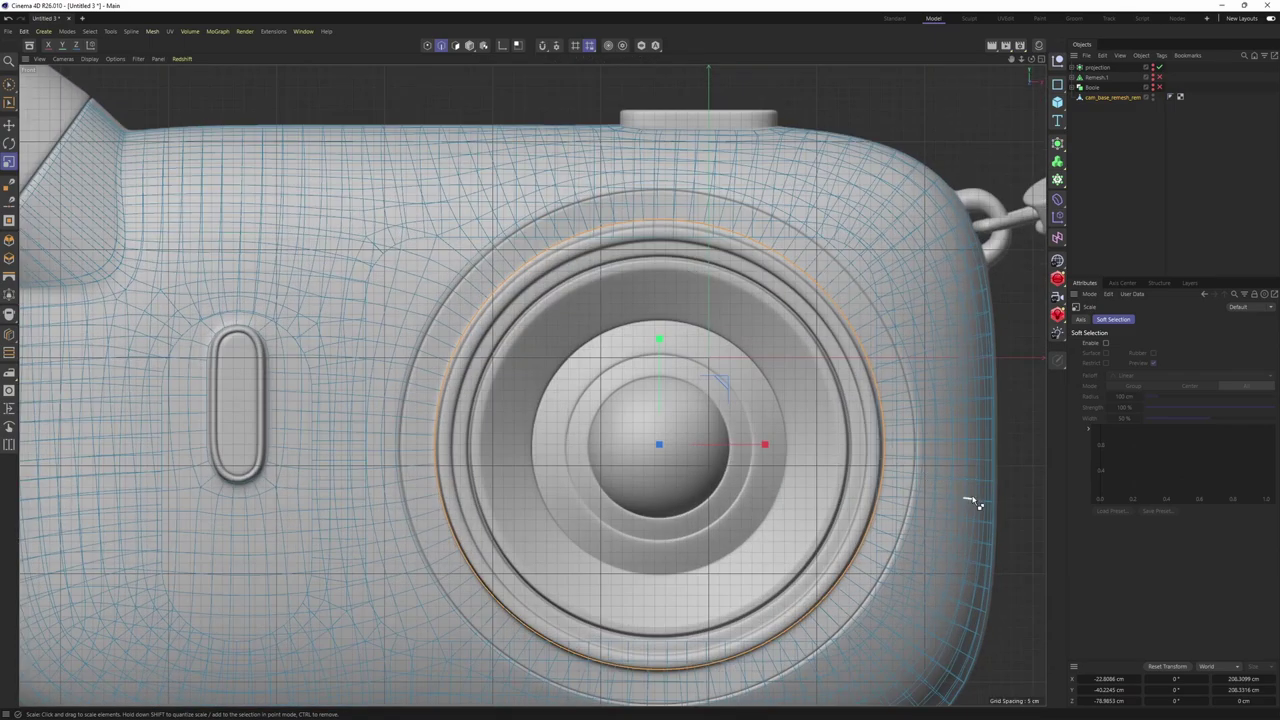
{"action": "left_click_drag", "start_coordinate": [940, 498], "coordinate": [936, 498]}
{"action": "middle_click", "coordinate": [938, 499]}
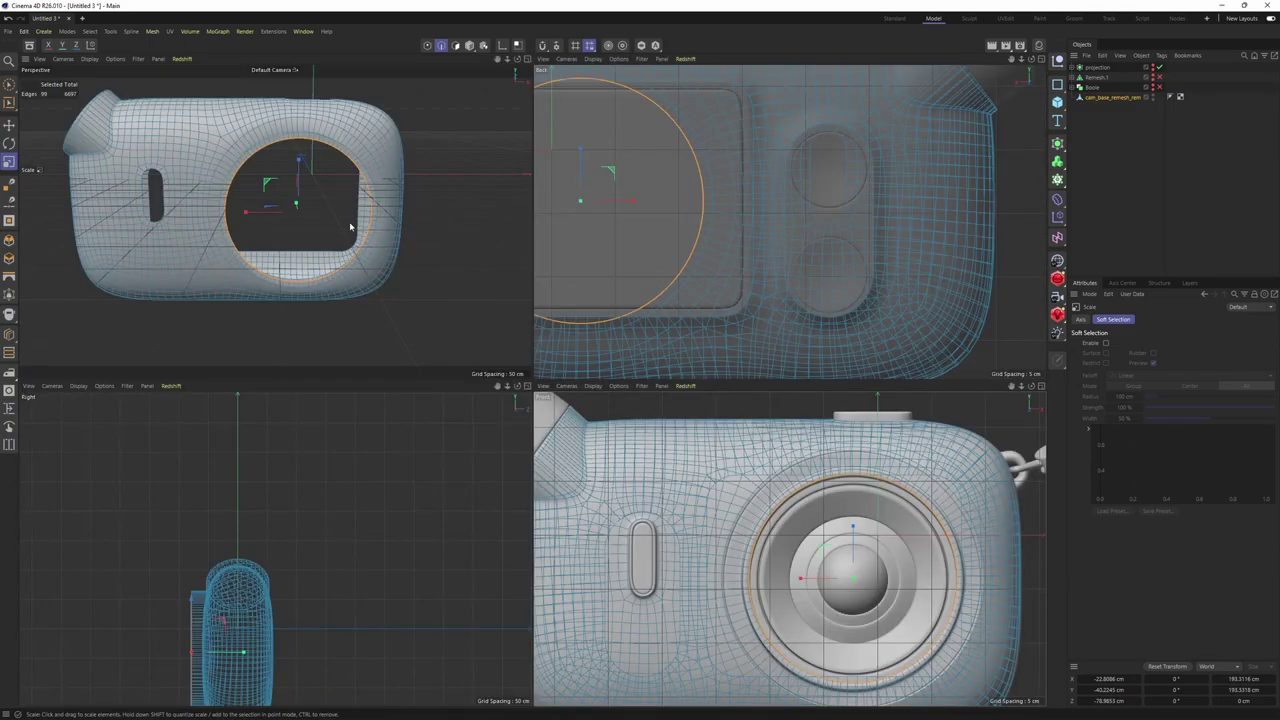
Extrude the ring's inner edge loop about 10 cm back toward the camera body
{"action": "left_click_drag", "start_coordinate": [350, 224], "coordinate": [423, 247], "text": "alt"}
{"action": "scroll", "coordinate": [362, 206], "scroll_direction": "up", "scroll_amount": 5}
{"action": "key", "text": "e"}
{"action": "left_click_drag", "start_coordinate": [362, 206], "coordinate": [308, 226], "text": "alt"}
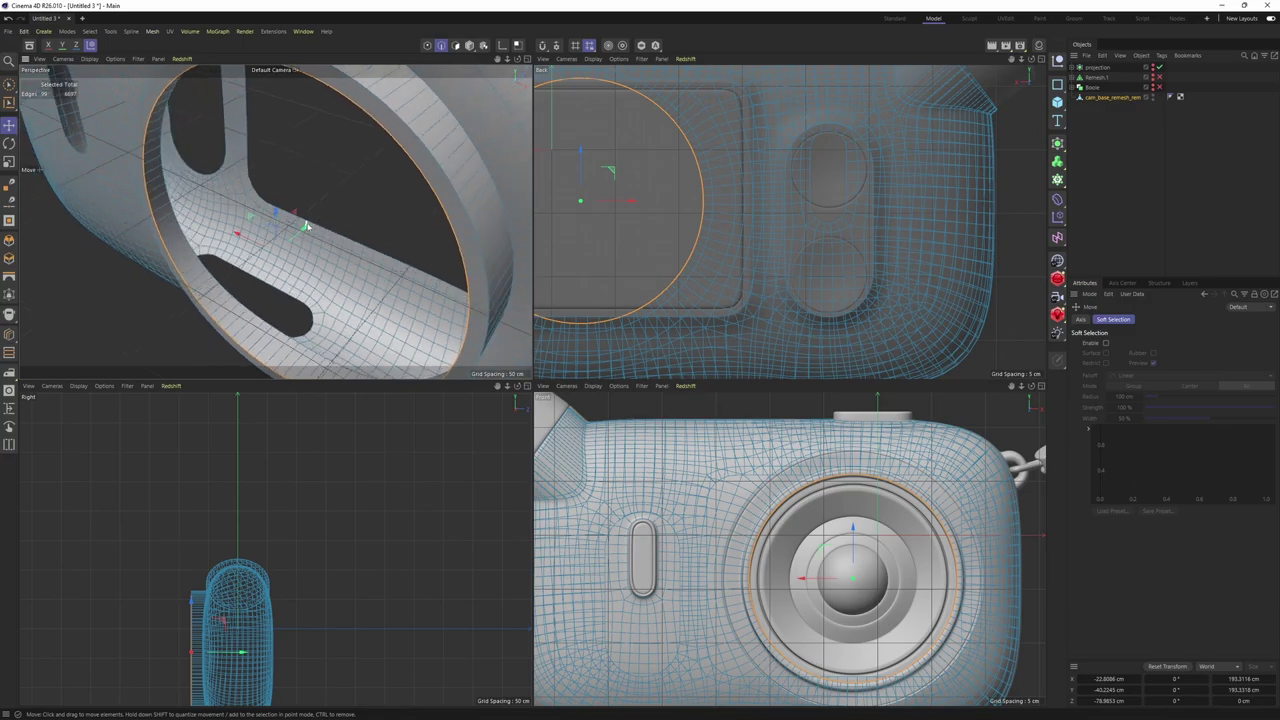
{"action": "scroll", "coordinate": [316, 231], "scroll_direction": "down", "scroll_amount": 4}
{"action": "middle_click", "coordinate": [323, 235]}
{"action": "left_click_drag", "start_coordinate": [607, 385], "coordinate": [626, 371], "text": "alt"}
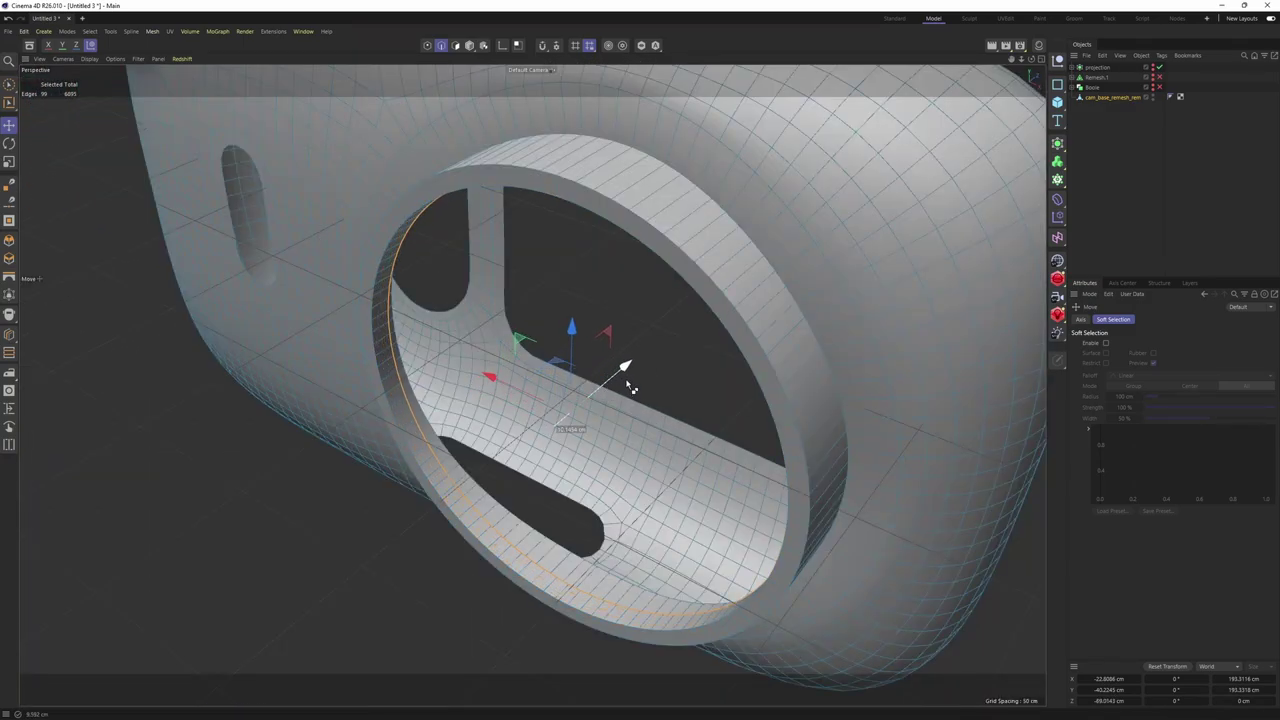
Extrude the recessed edge loop inward to a diameter of about 178 cm, following the next circle of the reference image
{"action": "middle_click", "coordinate": [633, 387]}
{"action": "middle_click", "coordinate": [849, 397]}
{"action": "middle_click_drag", "start_coordinate": [856, 330], "coordinate": [849, 370], "text": "alt"}
{"action": "scroll", "coordinate": [854, 369], "scroll_direction": "up", "scroll_amount": 5}
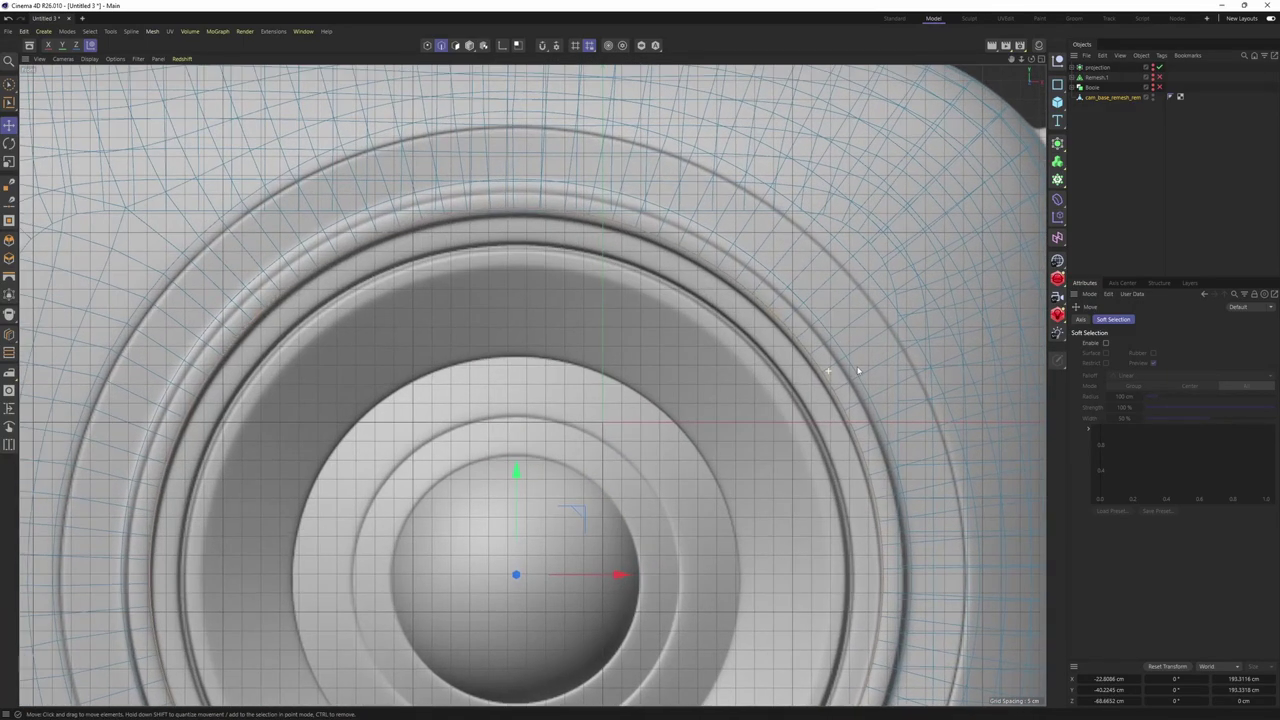
{"action": "middle_click", "coordinate": [852, 369]}
{"action": "middle_click", "coordinate": [265, 211]}
{"action": "middle_click", "coordinate": [760, 420]}
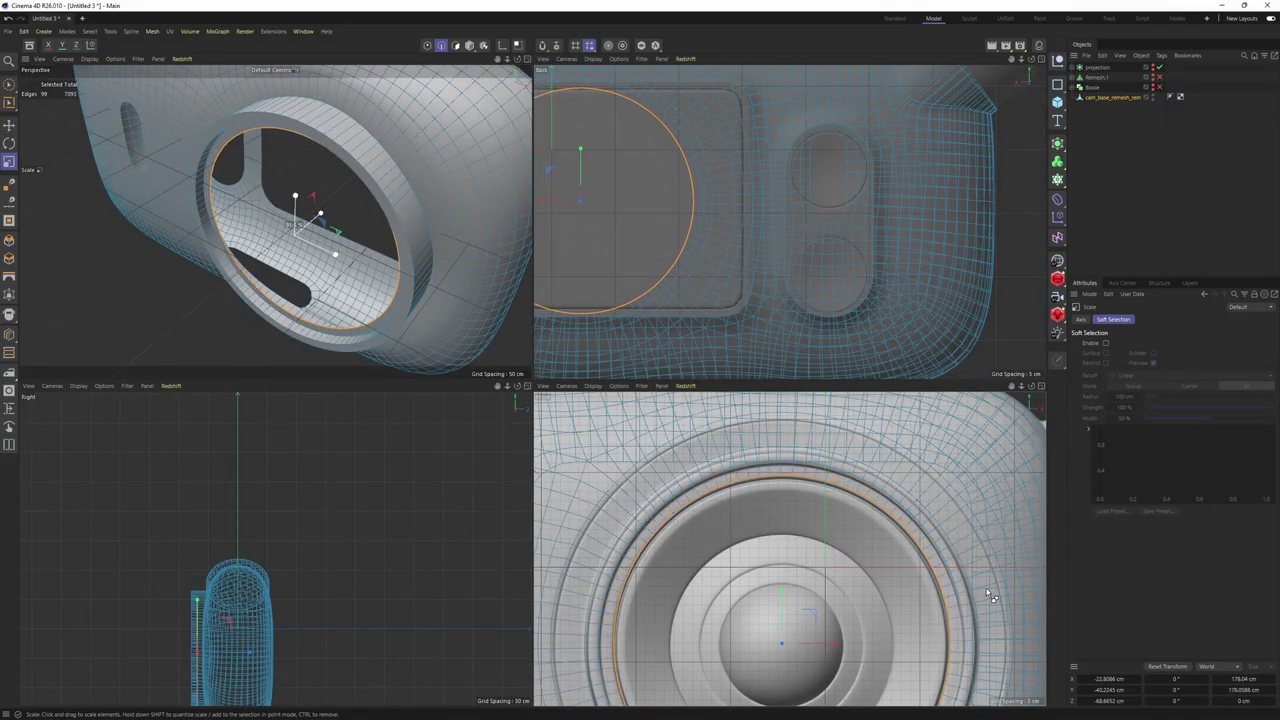
Extrude the inner edge loop about 14 cm deeper into the camera body
{"action": "middle_click", "coordinate": [277, 369]}
{"action": "key", "text": "e"}
{"action": "left_click_drag", "start_coordinate": [624, 370], "coordinate": [646, 366]}
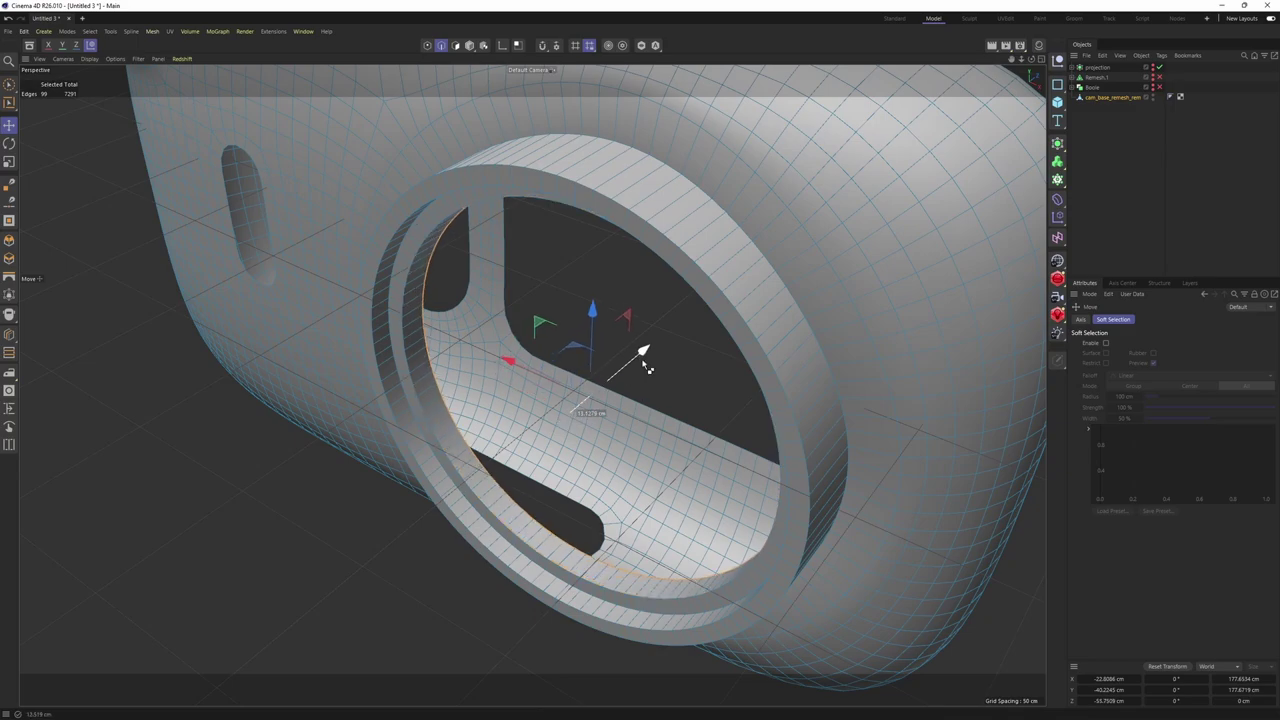
Extrude the deep edge loop inward to a diameter of about 174 cm to form the narrow groove floor
{"action": "middle_click", "coordinate": [820, 487]}
{"action": "scroll", "coordinate": [920, 530], "scroll_direction": "up", "scroll_amount": 5}
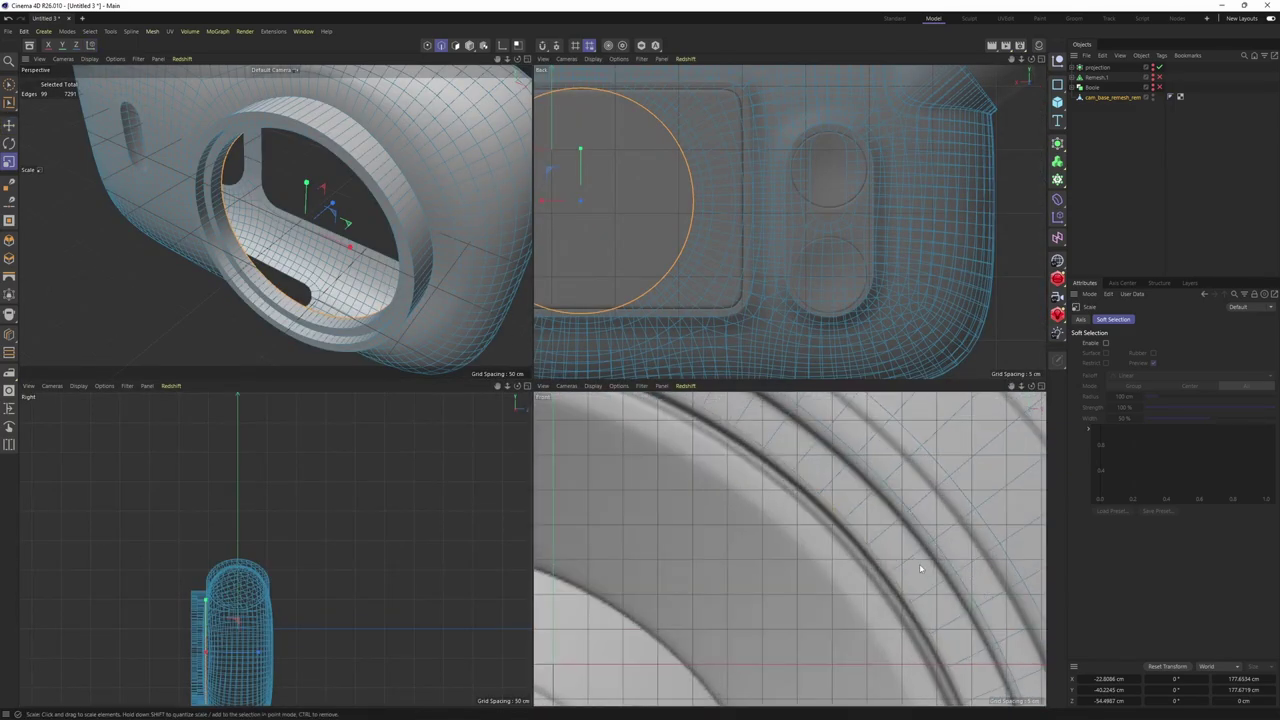
{"action": "left_click_drag", "start_coordinate": [1010, 628], "coordinate": [1001, 626]}
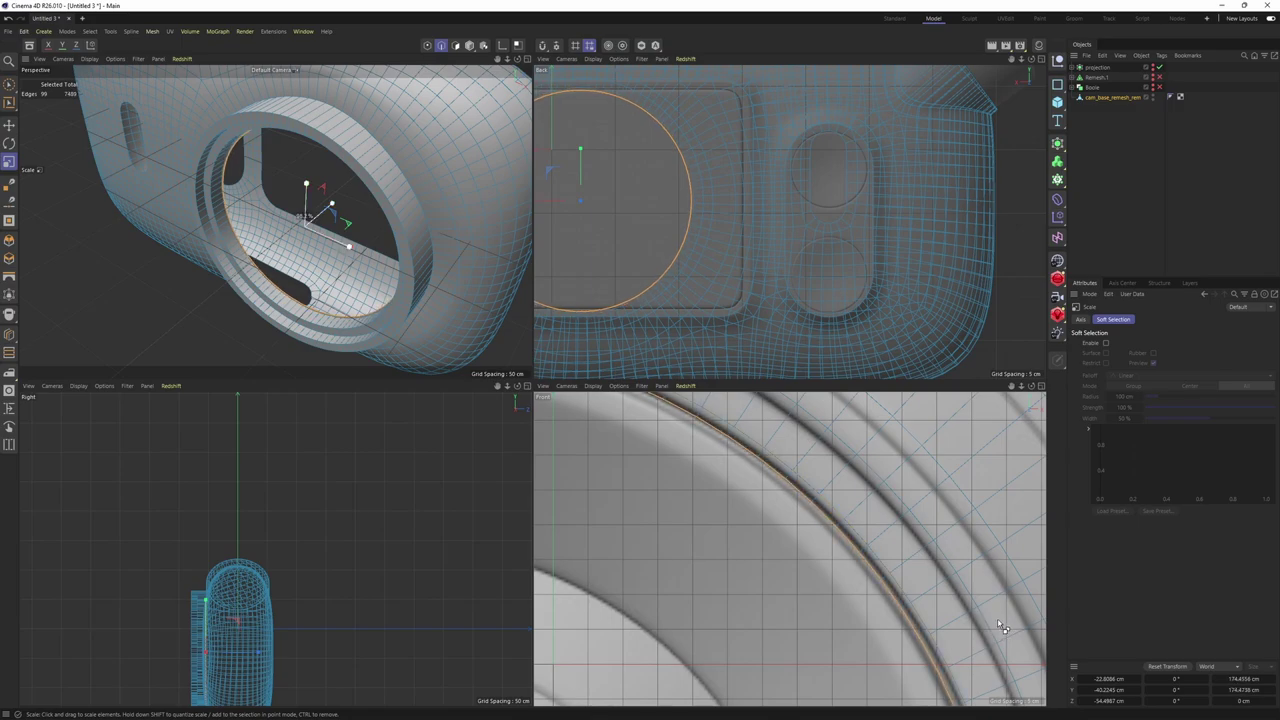
Extrude the groove's inner edge loop about 11 cm forward toward the front of the lens ring
{"action": "middle_click", "coordinate": [378, 286]}
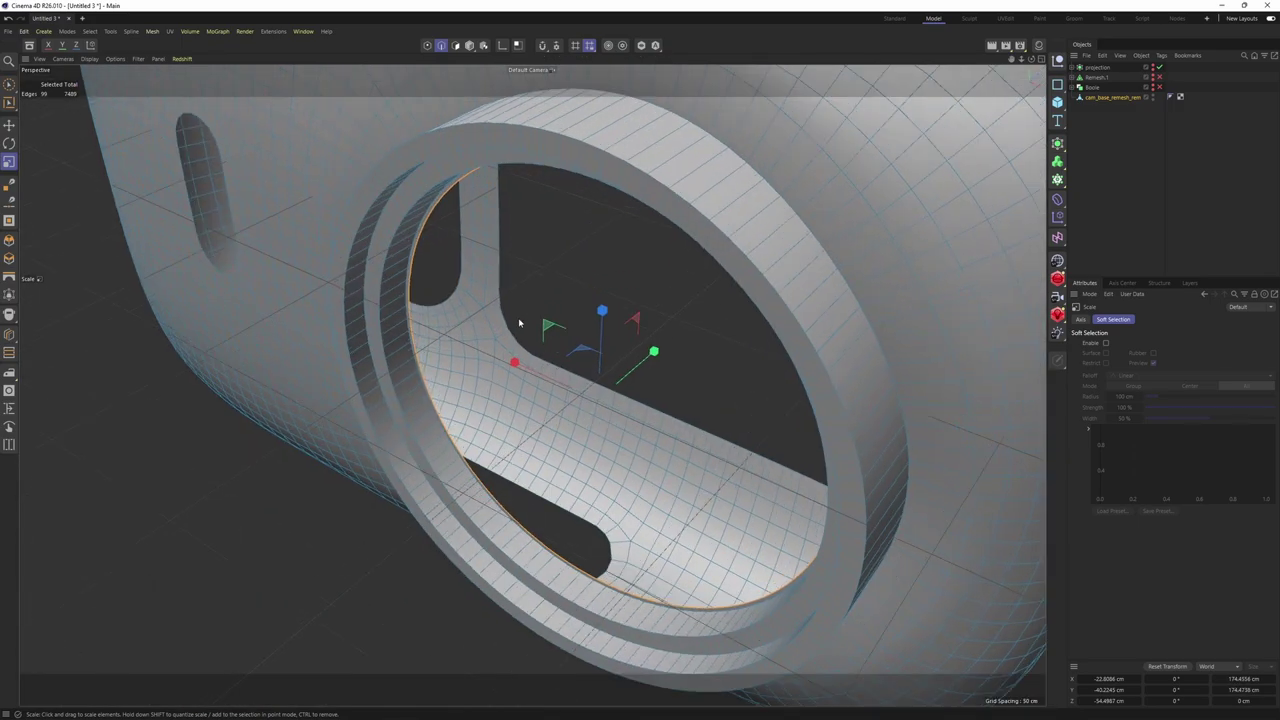
{"action": "key", "text": "Return"}
{"action": "key", "text": "Return"}
{"action": "key", "text": "Return"}
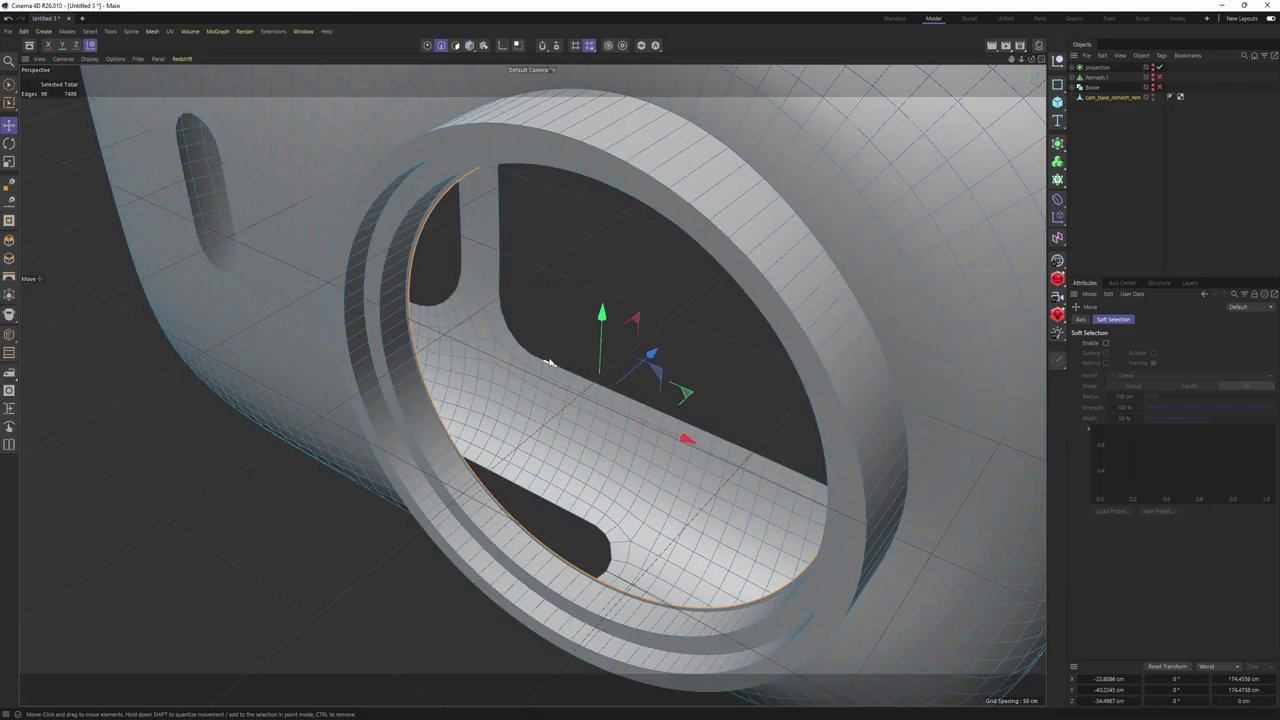
{"action": "right_click_drag", "start_coordinate": [549, 361], "coordinate": [616, 361], "text": "alt"}
{"action": "left_click_drag", "start_coordinate": [645, 347], "coordinate": [641, 351]}
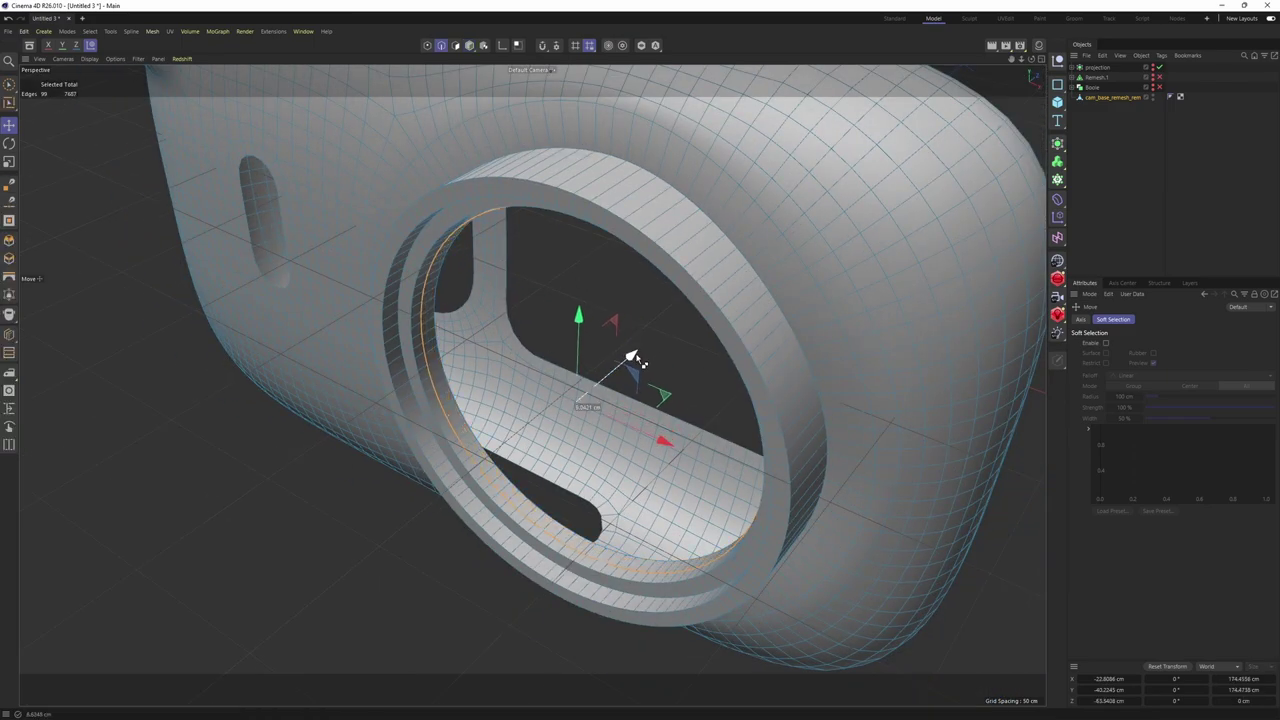
Extrude the raised inner edge loop inward to a diameter of about 164 cm, matching the rim in the reference image
{"action": "middle_click", "coordinate": [710, 462]}
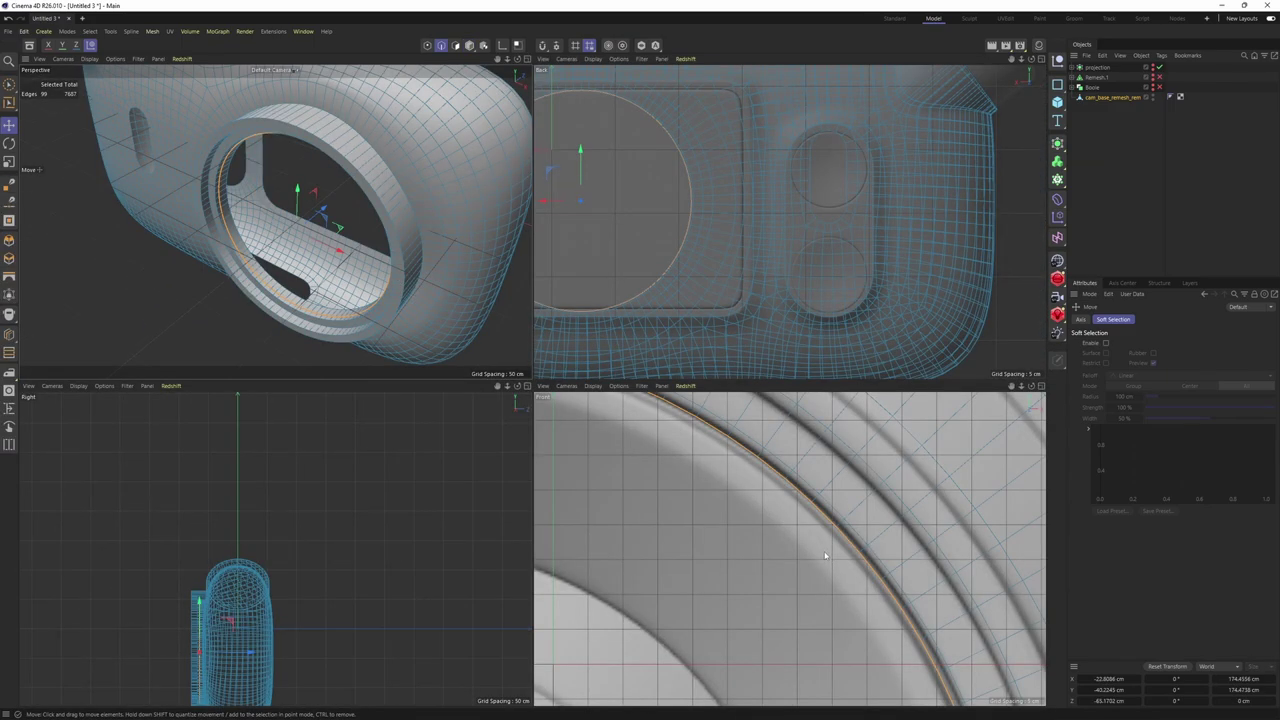
{"action": "scroll", "coordinate": [825, 555], "scroll_direction": "down", "scroll_amount": 3}
{"action": "key", "text": "t"}
{"action": "middle_click_drag", "start_coordinate": [853, 543], "coordinate": [853, 532], "text": "alt"}
{"action": "scroll", "coordinate": [853, 532], "scroll_direction": "down", "scroll_amount": 1}
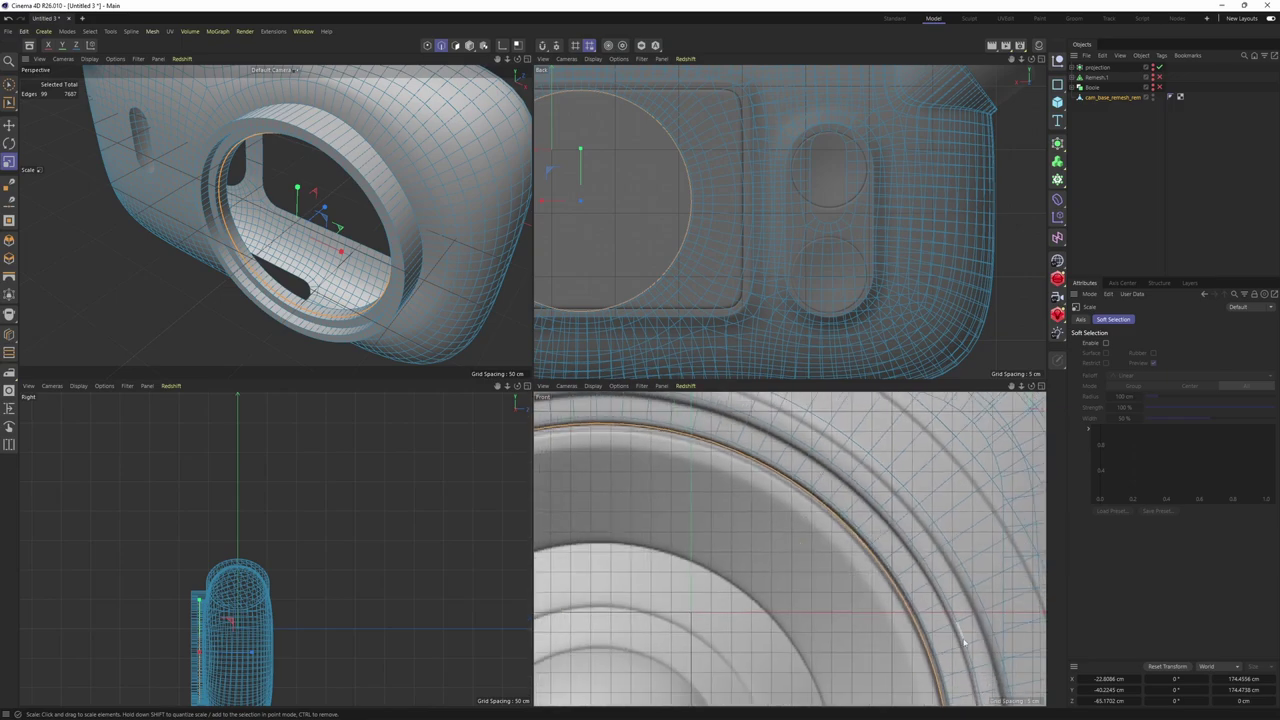
{"action": "left_click_drag", "start_coordinate": [959, 627], "coordinate": [952, 643]}
{"action": "scroll", "coordinate": [925, 615], "scroll_direction": "down", "scroll_amount": 4}
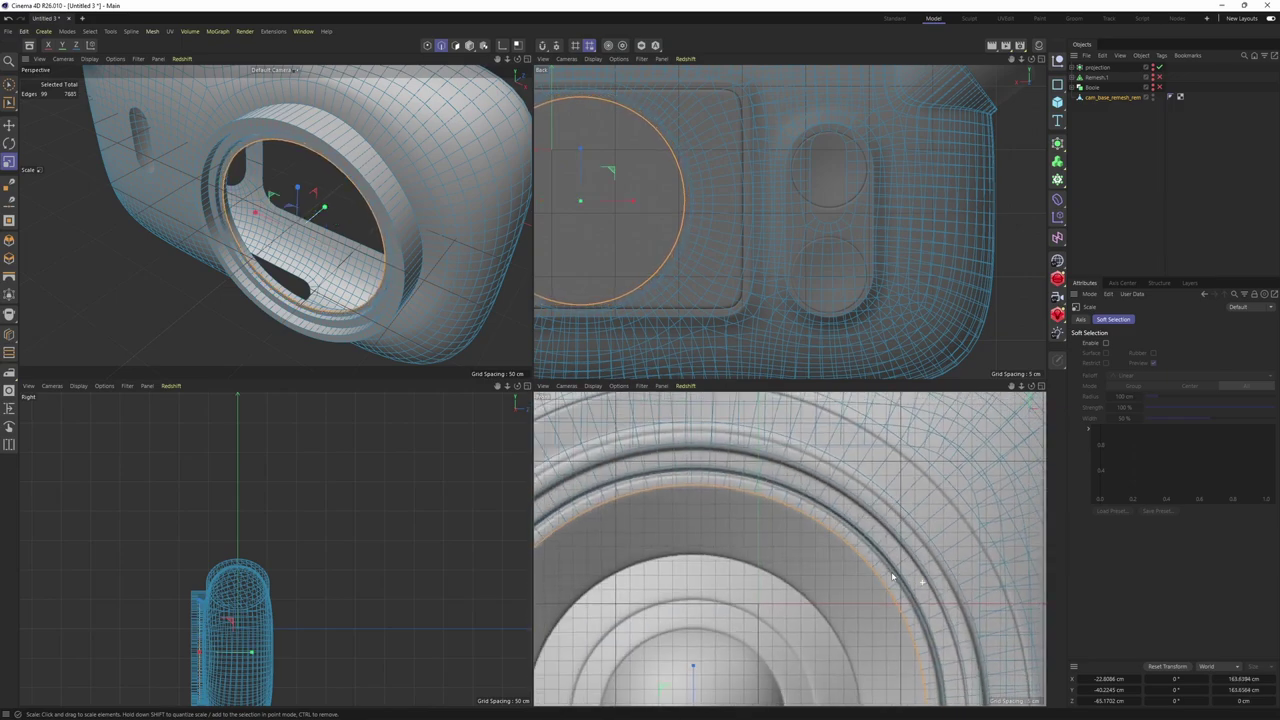
Extrude the rim's inner loop into a funnel about 25 cm deep, narrowing to a diameter of about 117 cm
{"action": "left_click_drag", "start_coordinate": [990, 600], "coordinate": [882, 630]}
{"action": "key", "text": "F1"}
{"action": "left_click_drag", "start_coordinate": [628, 360], "coordinate": [659, 428]}
{"action": "left_click_drag", "start_coordinate": [649, 349], "coordinate": [656, 342]}
Hide the world grid in the perspective view
{"action": "left_click_drag", "start_coordinate": [656, 342], "coordinate": [620, 325], "text": "alt"}
{"action": "scroll", "coordinate": [648, 329], "scroll_direction": "up", "scroll_amount": 3}
{"action": "left_click_drag", "start_coordinate": [532, 385], "coordinate": [596, 257], "text": "alt"}
{"action": "left_click", "coordinate": [138, 58]}
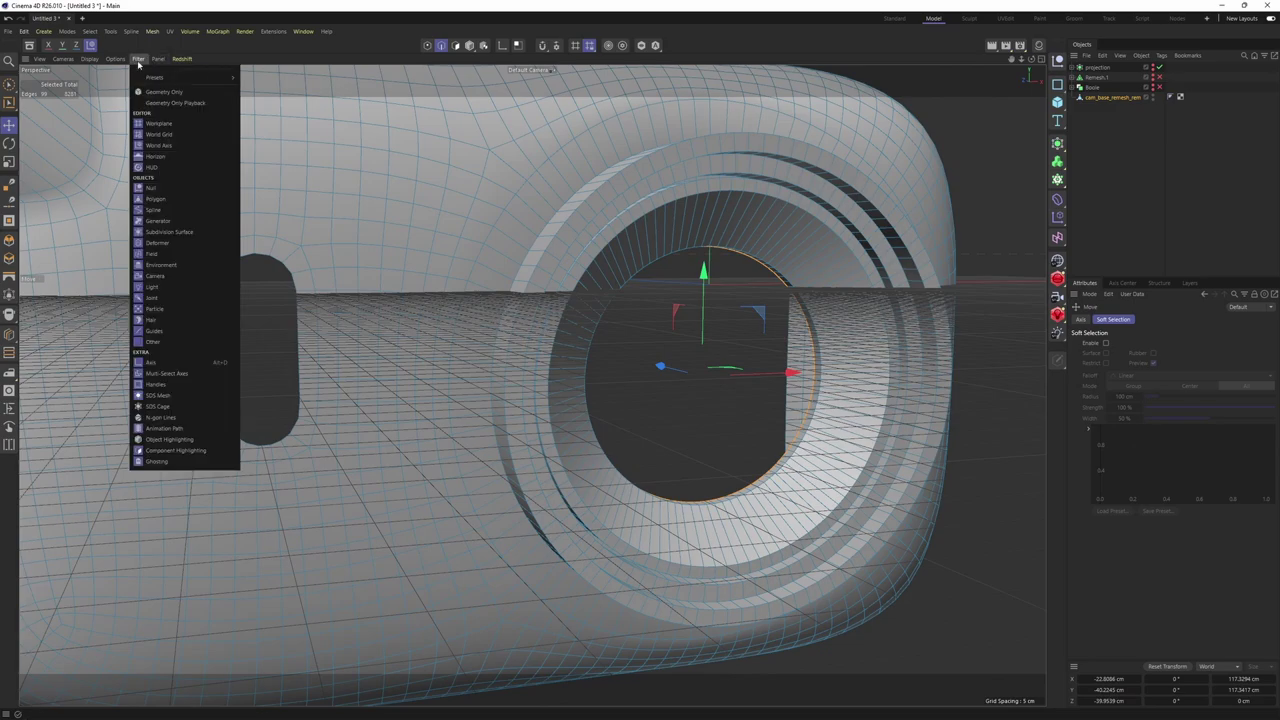
{"action": "left_click", "coordinate": [155, 134]}
{"action": "left_click_drag", "start_coordinate": [531, 383], "coordinate": [432, 191], "text": "alt"}
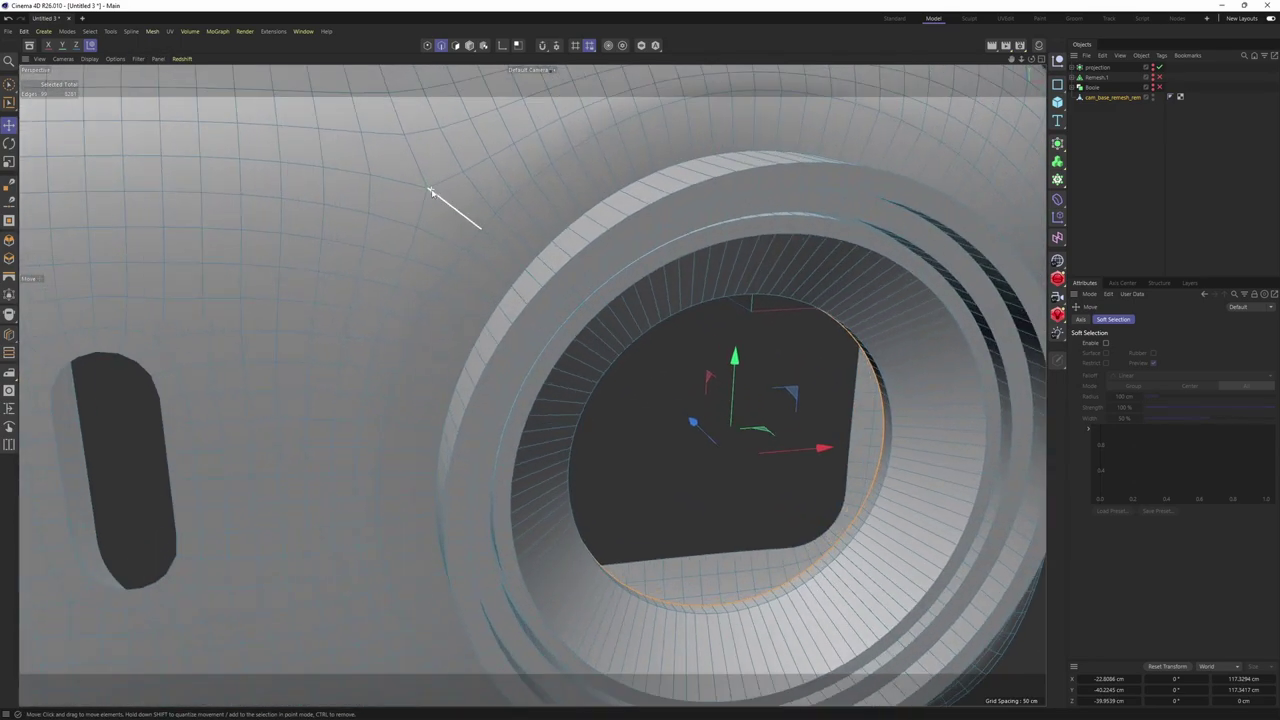
Bevel the circular edge loop on the body around the lens ring with a 0.49 cm offset and 2 subdivisions
{"action": "double_click", "coordinate": [489, 217]}
{"action": "left_click_drag", "start_coordinate": [830, 432], "coordinate": [848, 474], "text": "alt"}
{"action": "middle_click", "coordinate": [848, 474]}
{"action": "scroll", "coordinate": [892, 431], "scroll_direction": "up", "scroll_amount": 3}
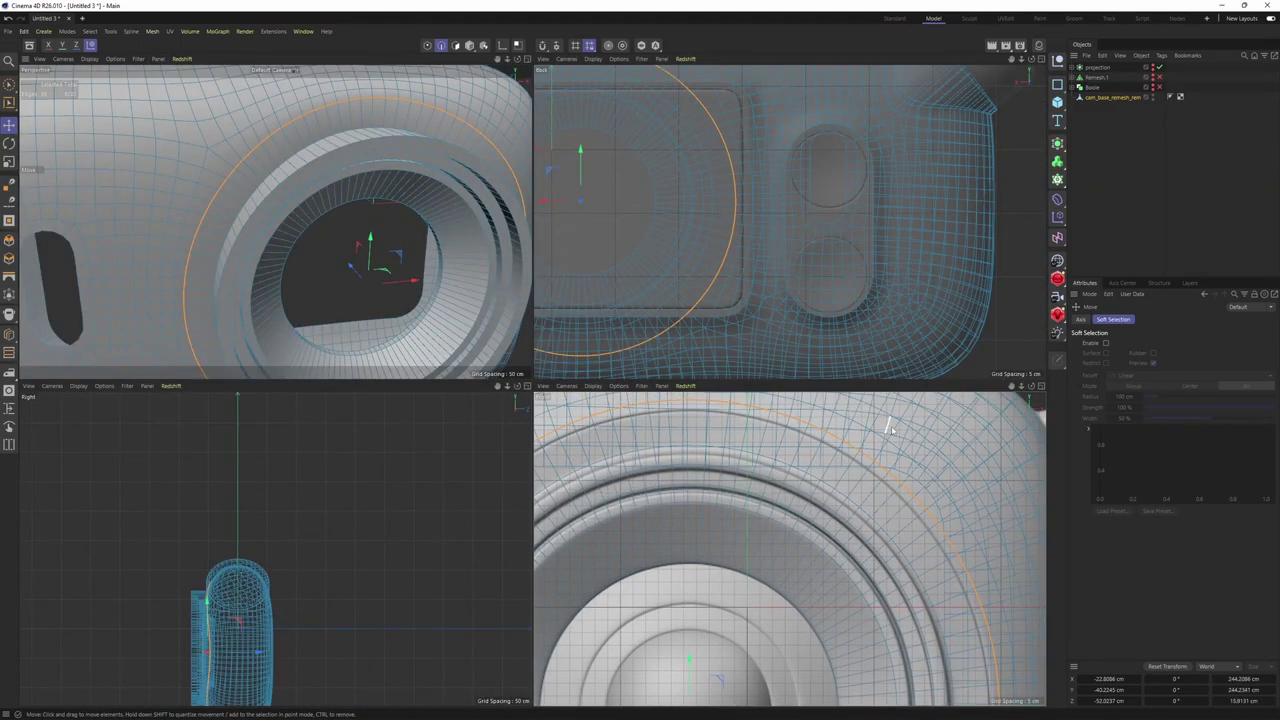
{"action": "key", "text": "F1"}
{"action": "scroll", "coordinate": [540, 206], "scroll_direction": "up", "scroll_amount": 3}
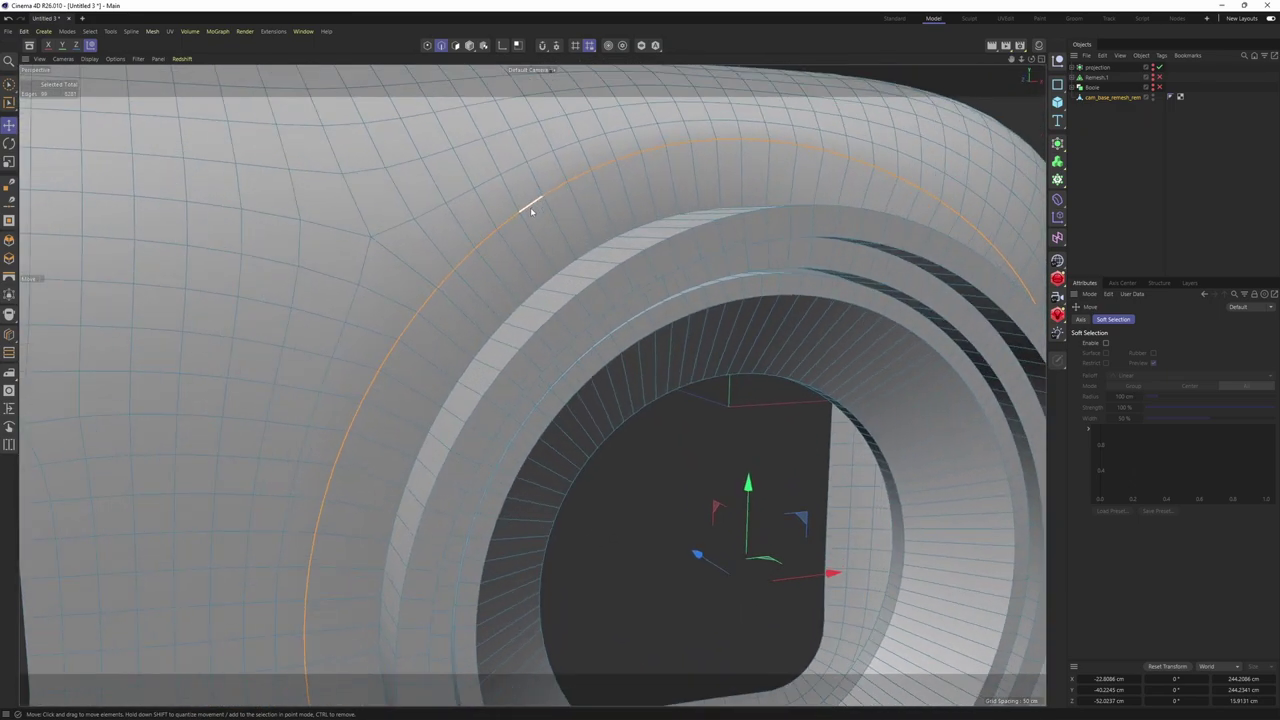
{"action": "key", "text": "m"}
{"action": "key", "text": "s"}
{"action": "left_click_drag", "start_coordinate": [531, 210], "coordinate": [600, 338], "text": "alt"}
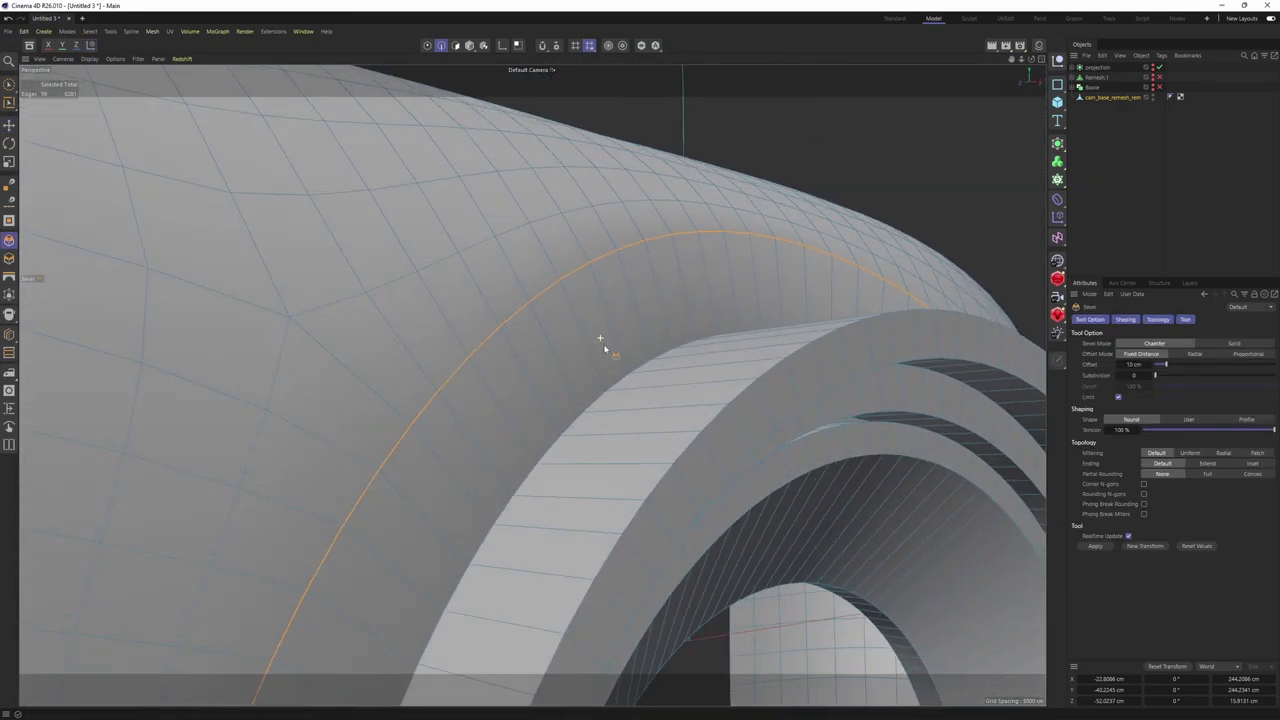
{"action": "scroll", "coordinate": [602, 343], "scroll_direction": "up", "scroll_amount": 2}
{"action": "left_click_drag", "start_coordinate": [509, 303], "coordinate": [518, 303]}
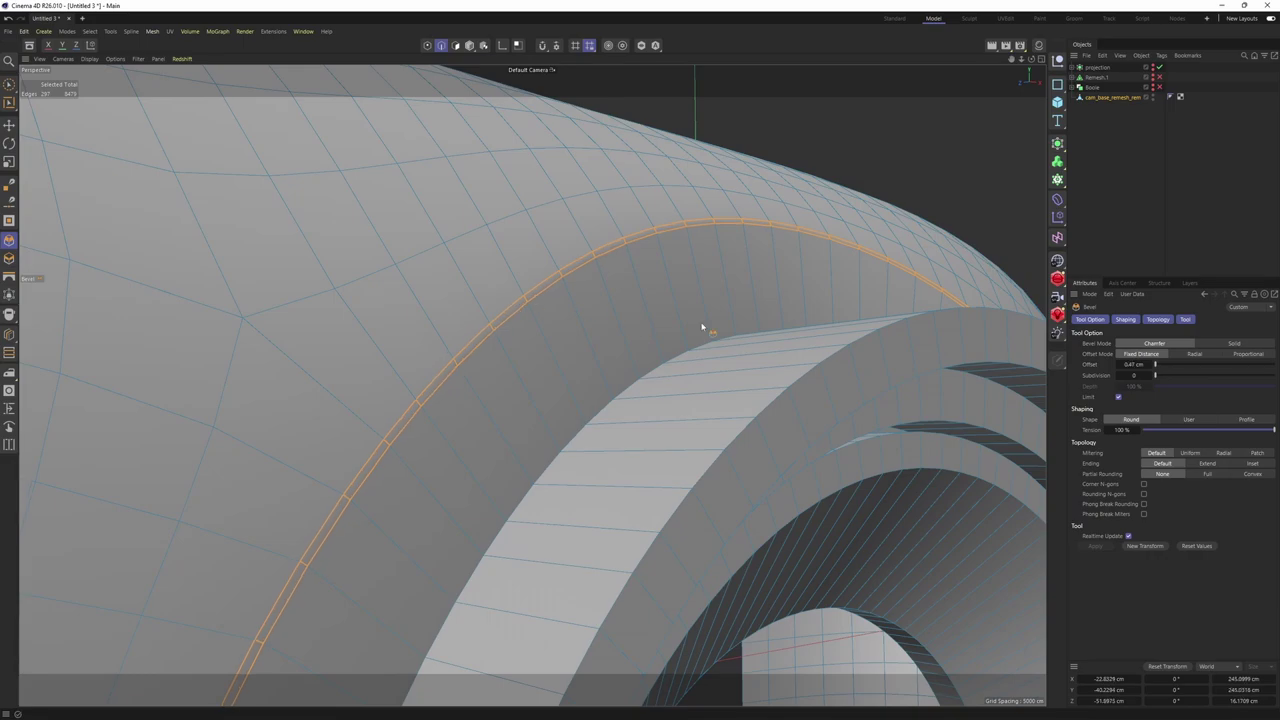
{"action": "left_click_drag", "start_coordinate": [702, 327], "coordinate": [704, 327]}
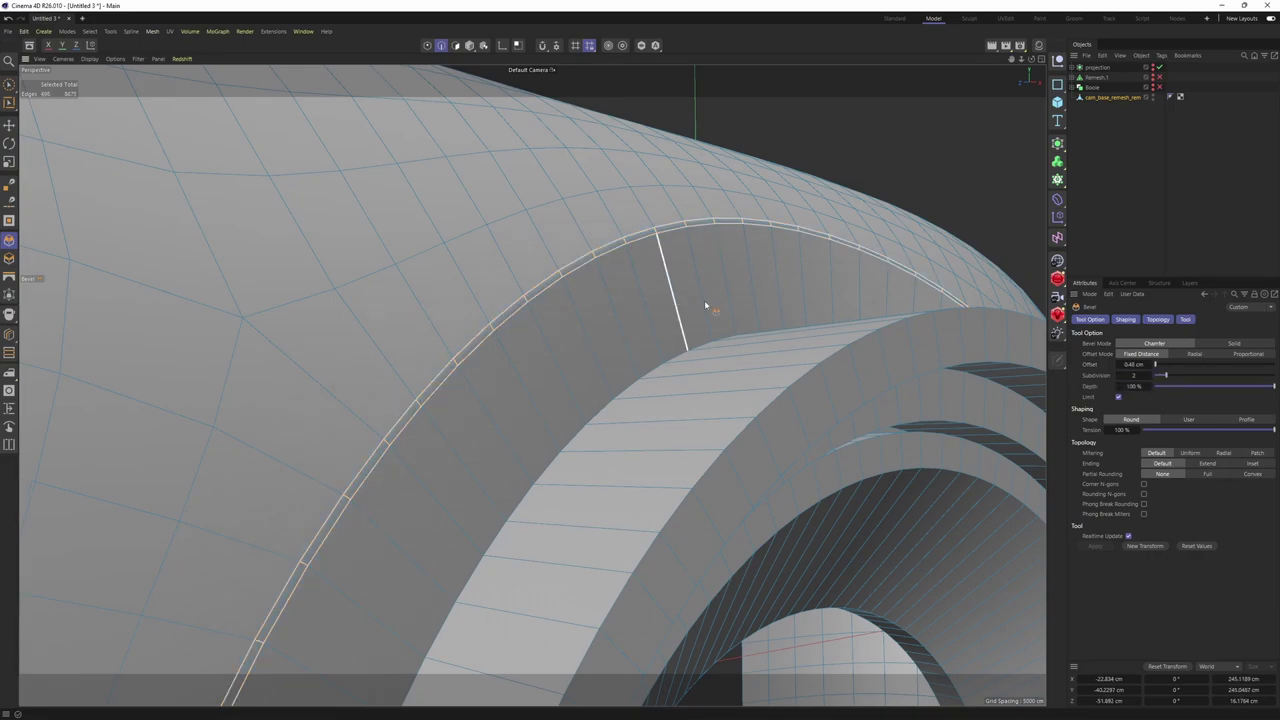
Sink the middle polygon loop of the bevel along its normals by -1.2125 cm to form a thin seam groove
{"action": "right_click_drag", "start_coordinate": [728, 297], "coordinate": [774, 288], "text": "alt"}
{"action": "key", "text": "Return"}
{"action": "key", "text": "u"}
{"action": "key", "text": "l"}
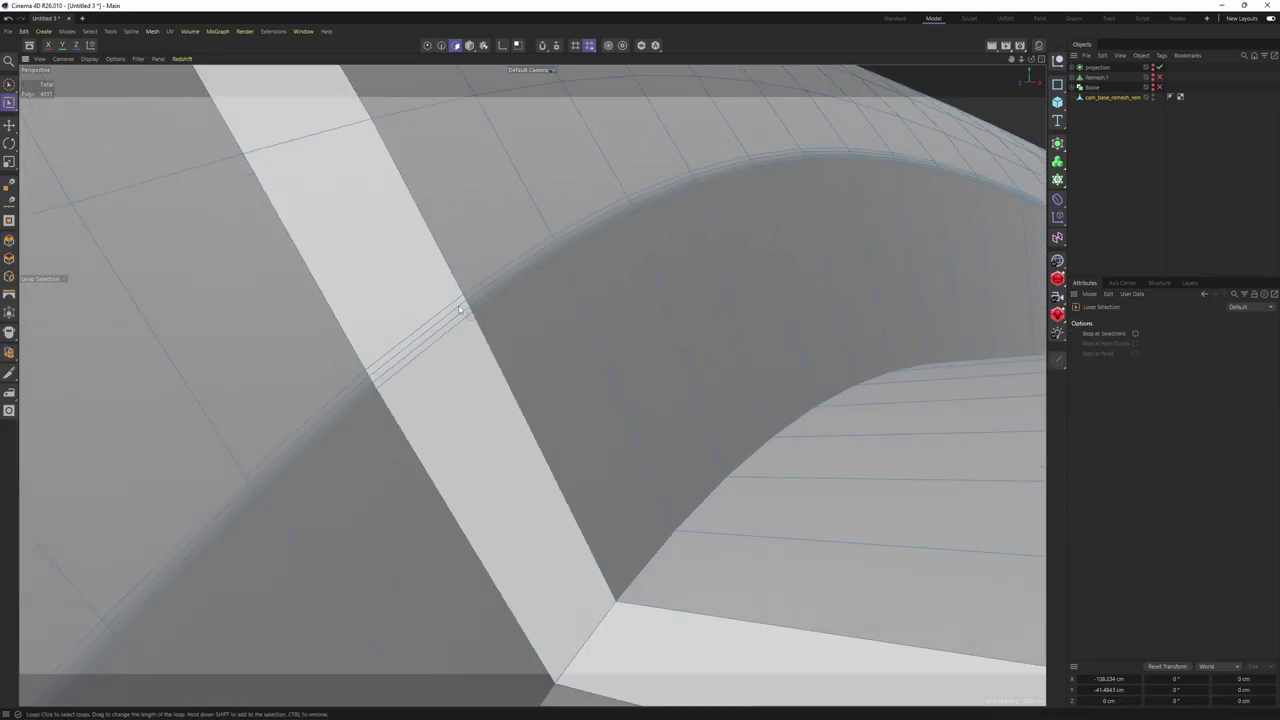
{"action": "left_click", "coordinate": [466, 306]}
{"action": "left_click_drag", "start_coordinate": [468, 307], "coordinate": [495, 317], "text": "alt"}
{"action": "key", "text": "m"}
{"action": "key", "text": "z"}
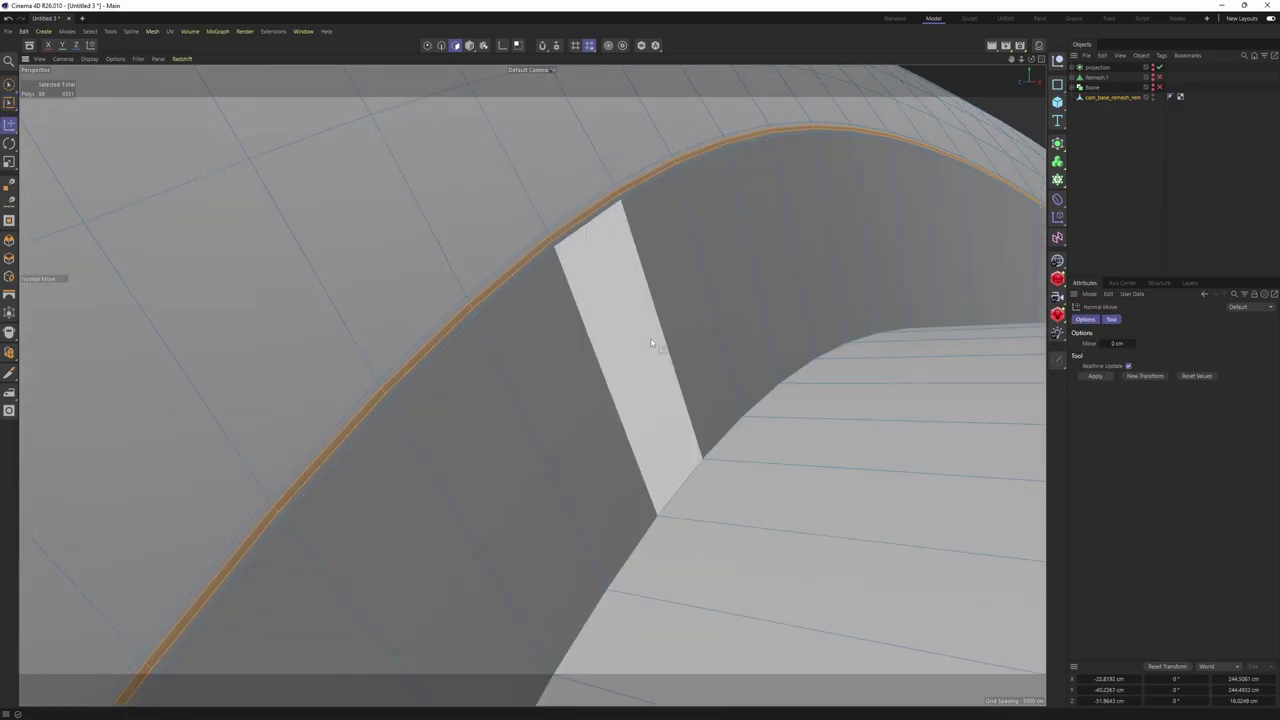
{"action": "left_click_drag", "start_coordinate": [870, 346], "coordinate": [770, 346]}
{"action": "left_click_drag", "start_coordinate": [588, 327], "coordinate": [566, 327]}
{"action": "right_click", "coordinate": [752, 236]}
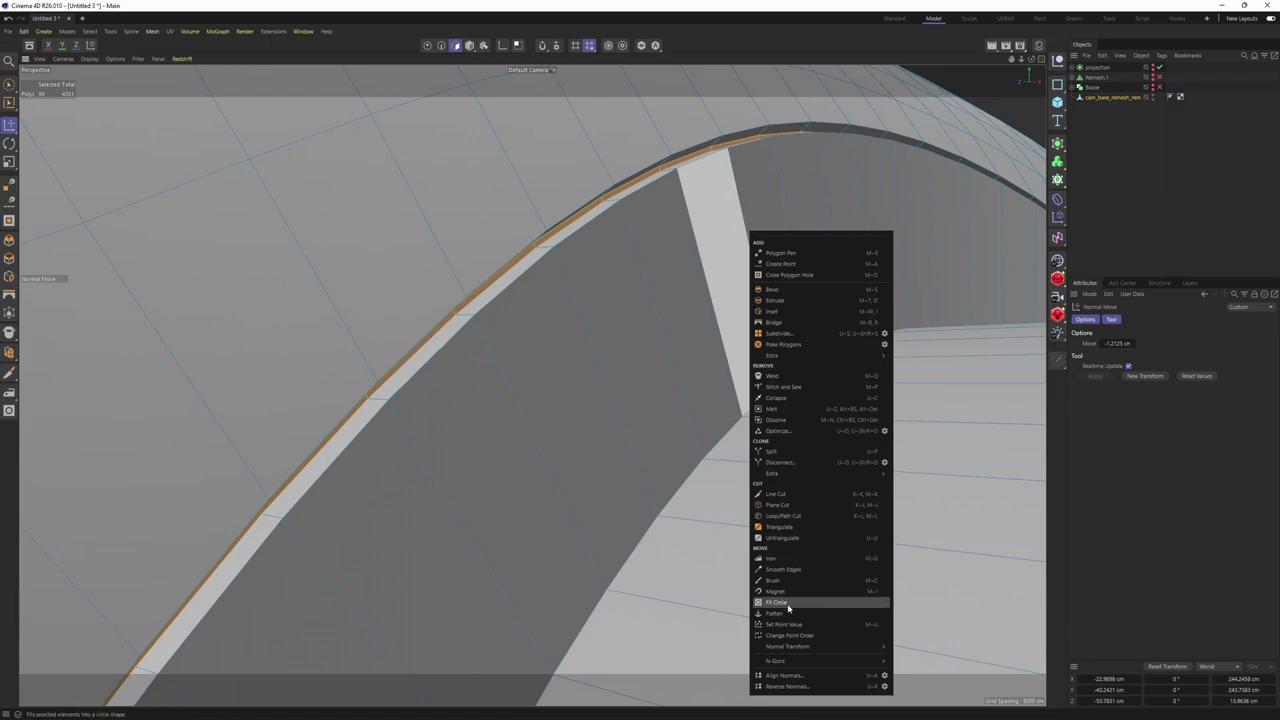
{"action": "mouse_move", "coordinate": [783, 647]}
{"action": "left_click", "coordinate": [926, 653]}
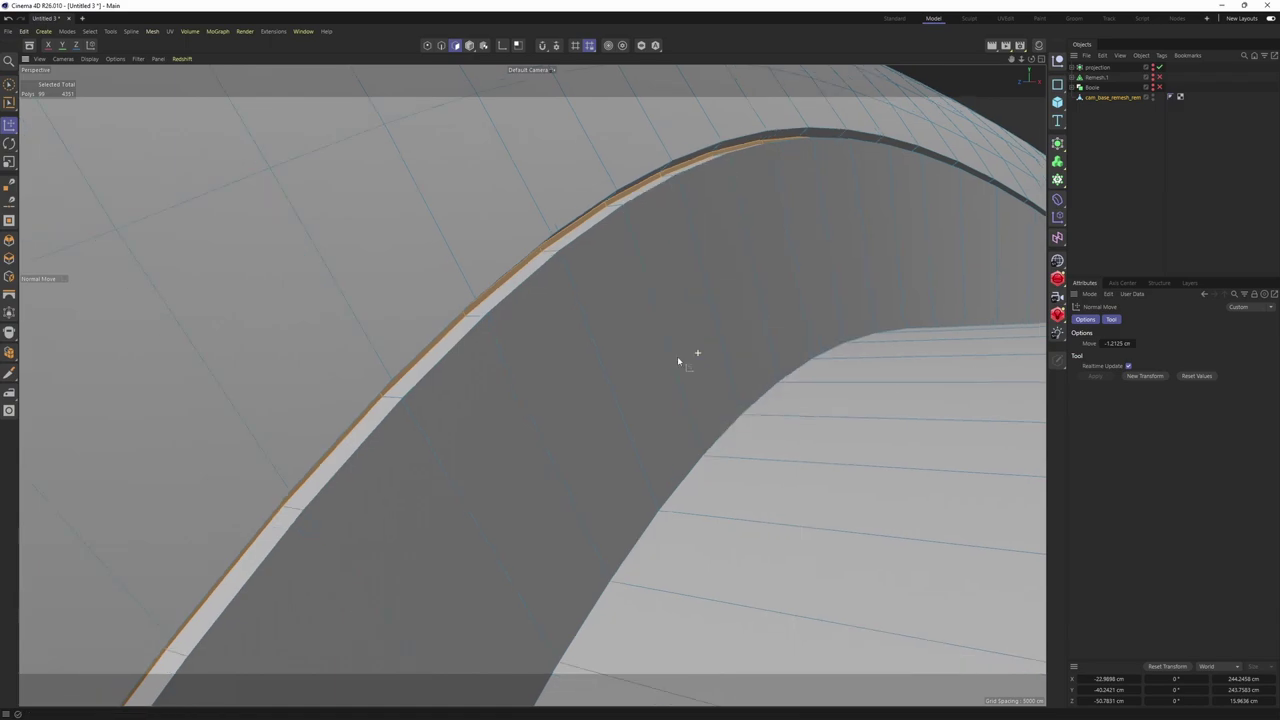
Add supporting loop cuts beside the seam groove, at the base of the lens ring and along its stepped rims
{"action": "left_click_drag", "start_coordinate": [677, 358], "coordinate": [624, 331], "text": "alt"}
{"action": "key", "text": "k"}
{"action": "key", "text": "l"}
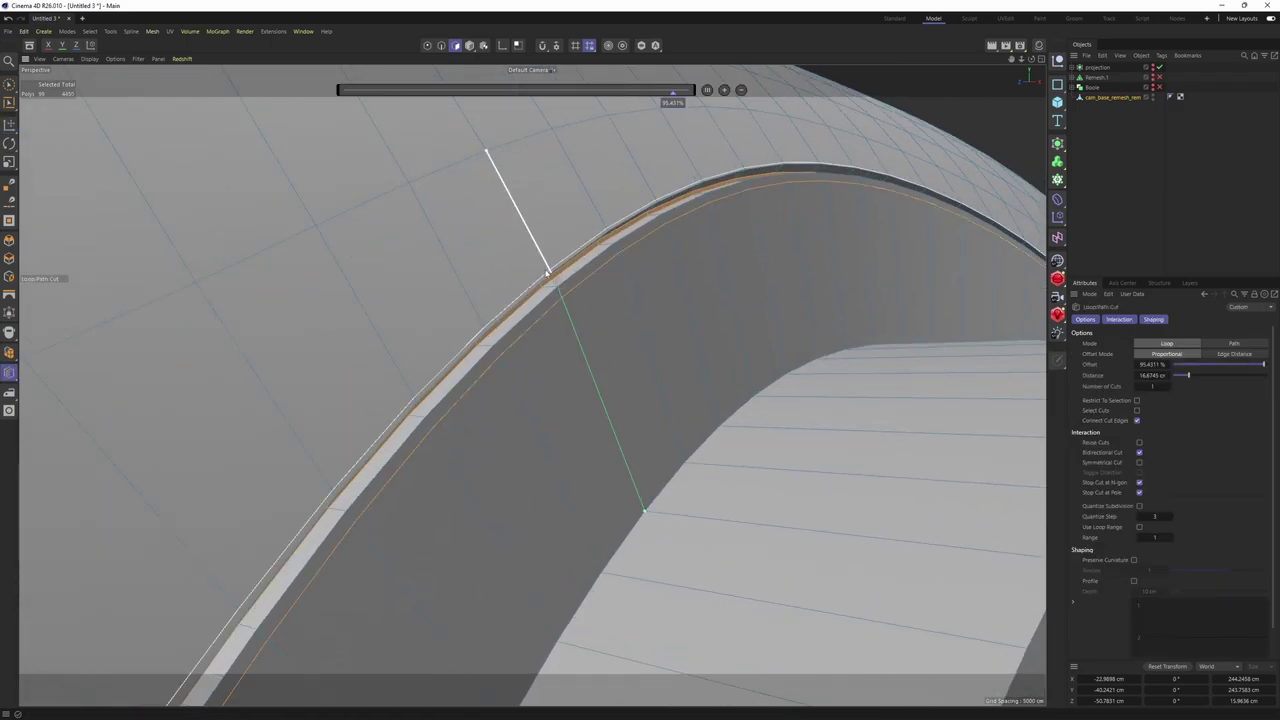
{"action": "left_click_drag", "start_coordinate": [486, 143], "coordinate": [594, 345], "text": "alt"}
{"action": "left_click", "coordinate": [582, 360]}
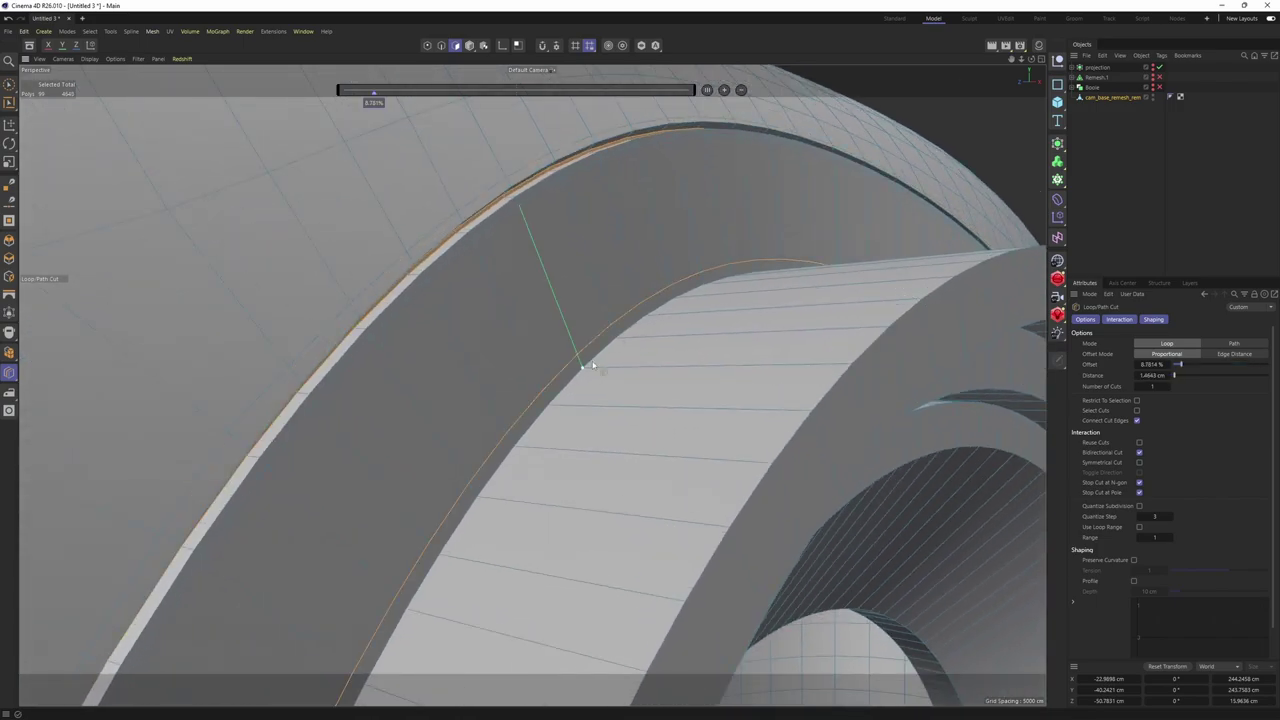
{"action": "left_click_drag", "start_coordinate": [726, 391], "coordinate": [785, 345], "text": "alt"}
{"action": "left_click_drag", "start_coordinate": [531, 383], "coordinate": [493, 284], "text": "alt"}
{"action": "left_click_drag", "start_coordinate": [918, 236], "coordinate": [692, 237], "text": "alt"}
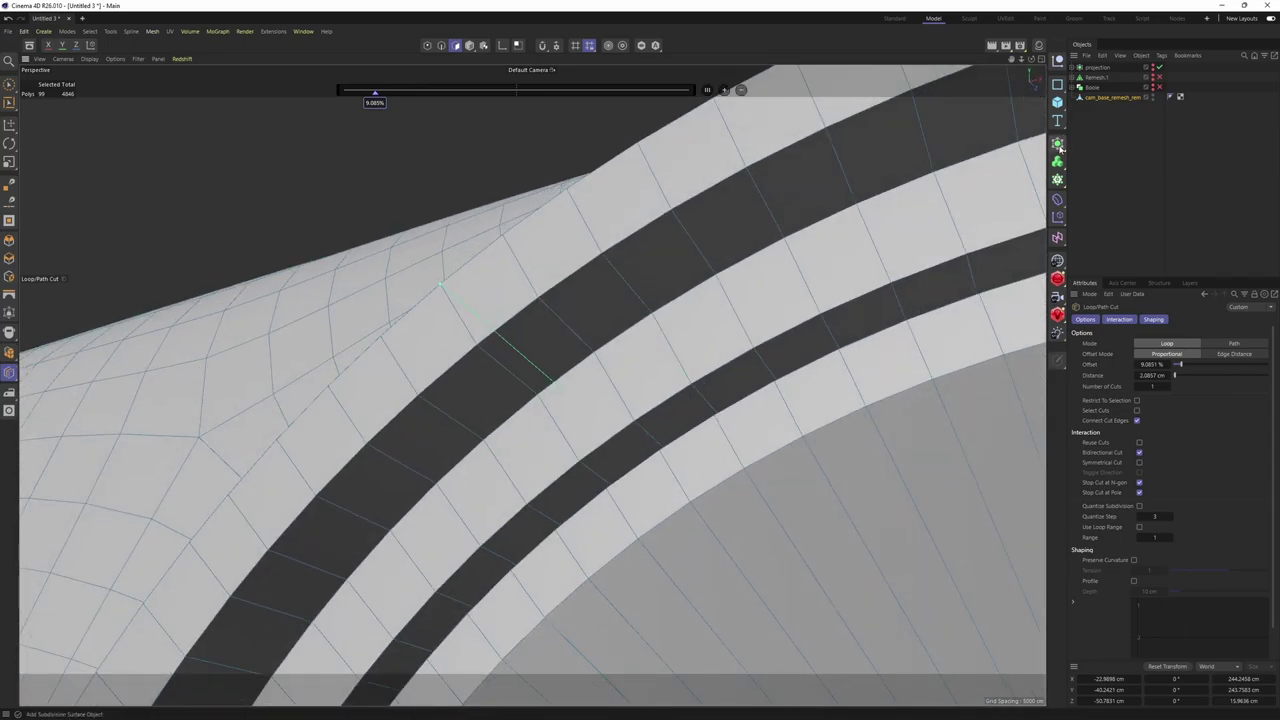
Place the camera mesh under a Subdivision Surface and add another supporting loop cut along the lens ring
{"action": "left_click", "coordinate": [1058, 145]}
{"action": "left_click", "coordinate": [1117, 108]}
{"action": "mouse_move", "coordinate": [775, 345]}
{"action": "left_mouse_down", "text": "alt"}
{"action": "mouse_move", "coordinate": [720, 349]}
{"action": "mouse_move", "coordinate": [746, 386]}
{"action": "mouse_move", "coordinate": [570, 352]}
{"action": "mouse_move", "coordinate": [576, 401]}
{"action": "left_mouse_up", "text": "alt"}
{"action": "left_click", "coordinate": [566, 353]}
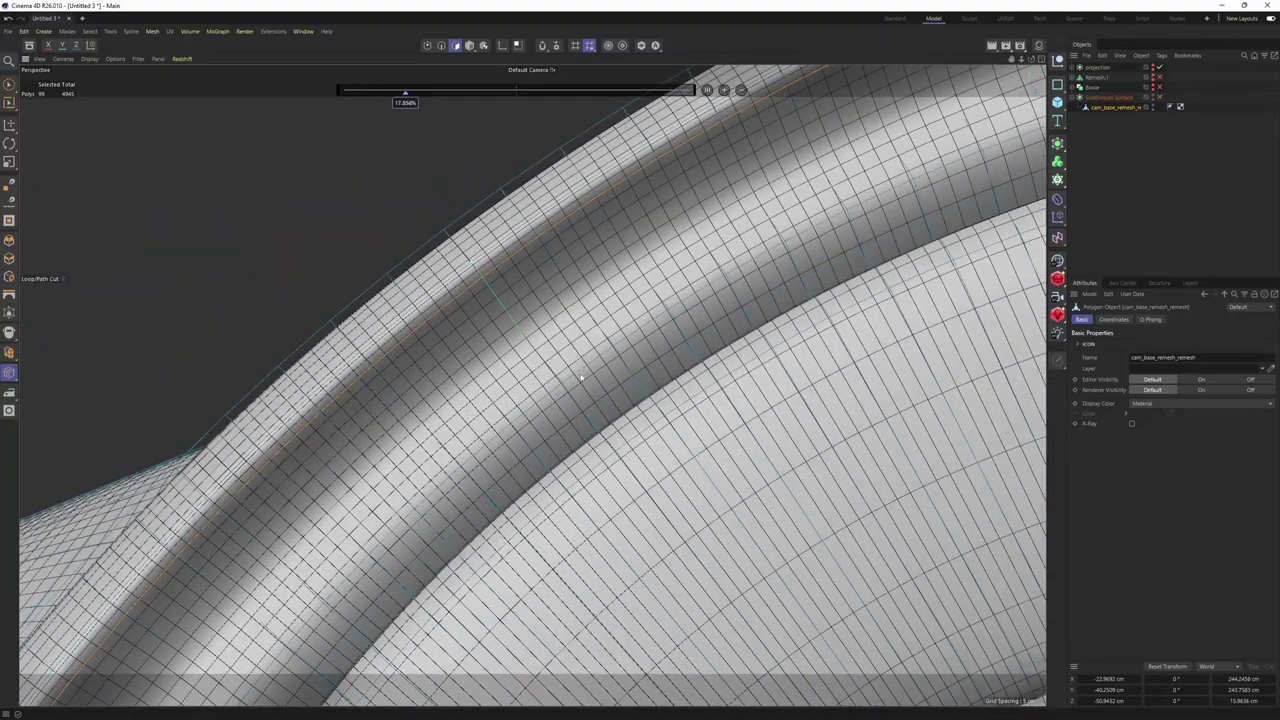
{"action": "left_click", "coordinate": [574, 397]}
Add supporting loop cuts along the inner rims of the lens ring, toggling the subdivision to check the edges
{"action": "key", "text": "q"}
{"action": "left_click_drag", "start_coordinate": [677, 449], "coordinate": [628, 432], "text": "alt"}
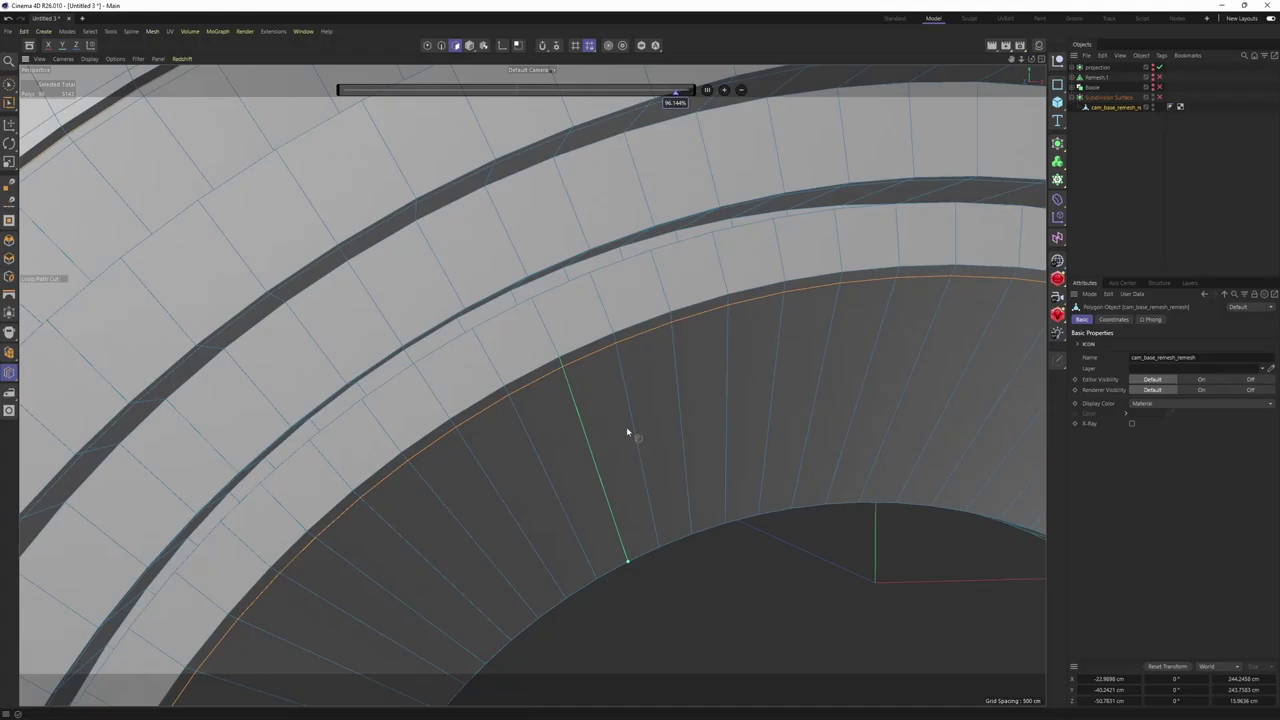
{"action": "left_click", "coordinate": [532, 312]}
{"action": "key", "text": "q"}
{"action": "right_click_drag", "start_coordinate": [737, 251], "coordinate": [557, 286], "text": "alt"}
{"action": "left_click_drag", "start_coordinate": [557, 286], "coordinate": [572, 350], "text": "alt"}
{"action": "key", "text": "q"}
{"action": "left_click", "coordinate": [575, 359]}
{"action": "key", "text": "q"}
Deselect the mesh and inspect the smoothed camera body and lens ring from the front
{"action": "left_click", "coordinate": [1150, 200]}
{"action": "right_click_drag", "start_coordinate": [749, 287], "coordinate": [585, 335], "text": "alt"}
{"action": "left_click", "coordinate": [1243, 214]}
{"action": "left_click_drag", "start_coordinate": [602, 207], "coordinate": [760, 284], "text": "alt"}
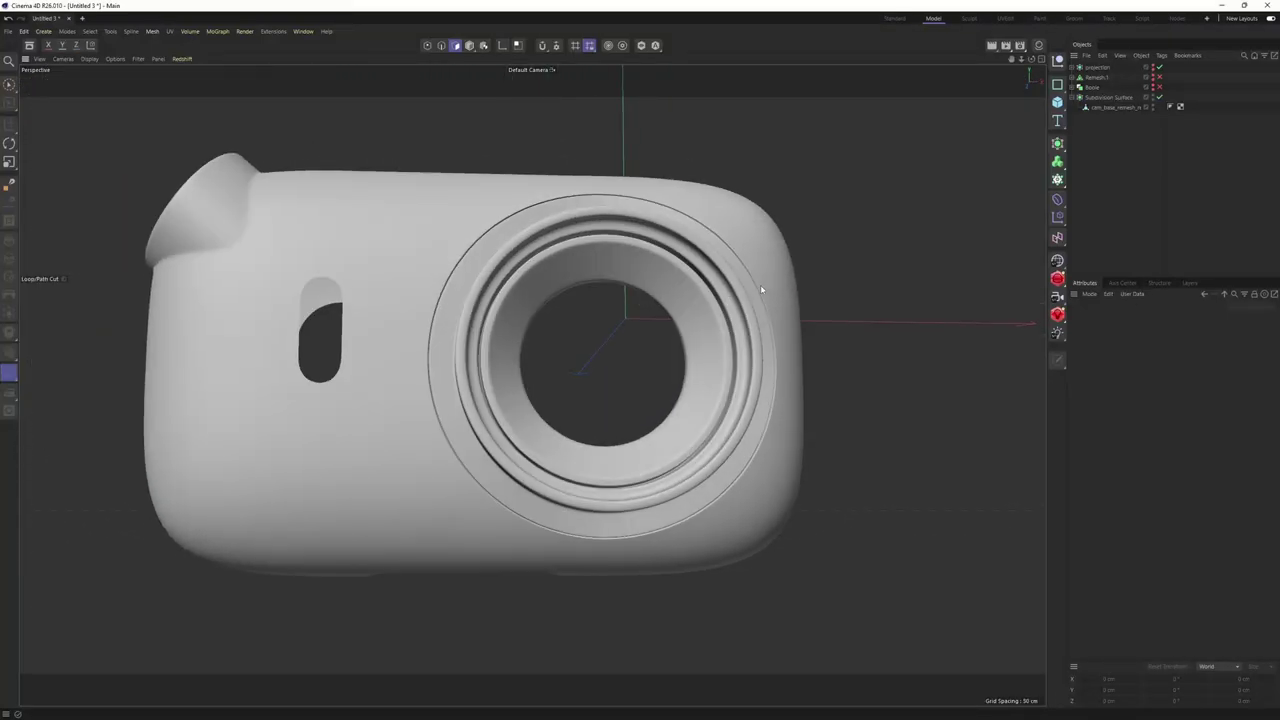
Restore the mesh selection with the Subdivision Surface disabled and switch to edge mode
{"action": "key", "text": "ctrl+z"}
{"action": "key", "text": "q"}
{"action": "middle_click_drag", "start_coordinate": [505, 330], "coordinate": [642, 305], "text": "alt"}
{"action": "left_click_drag", "start_coordinate": [642, 305], "coordinate": [607, 284], "text": "alt"}
{"action": "right_click_drag", "start_coordinate": [607, 284], "coordinate": [561, 307], "text": "alt"}
{"action": "key", "text": "Return"}
{"action": "key", "text": "Return"}
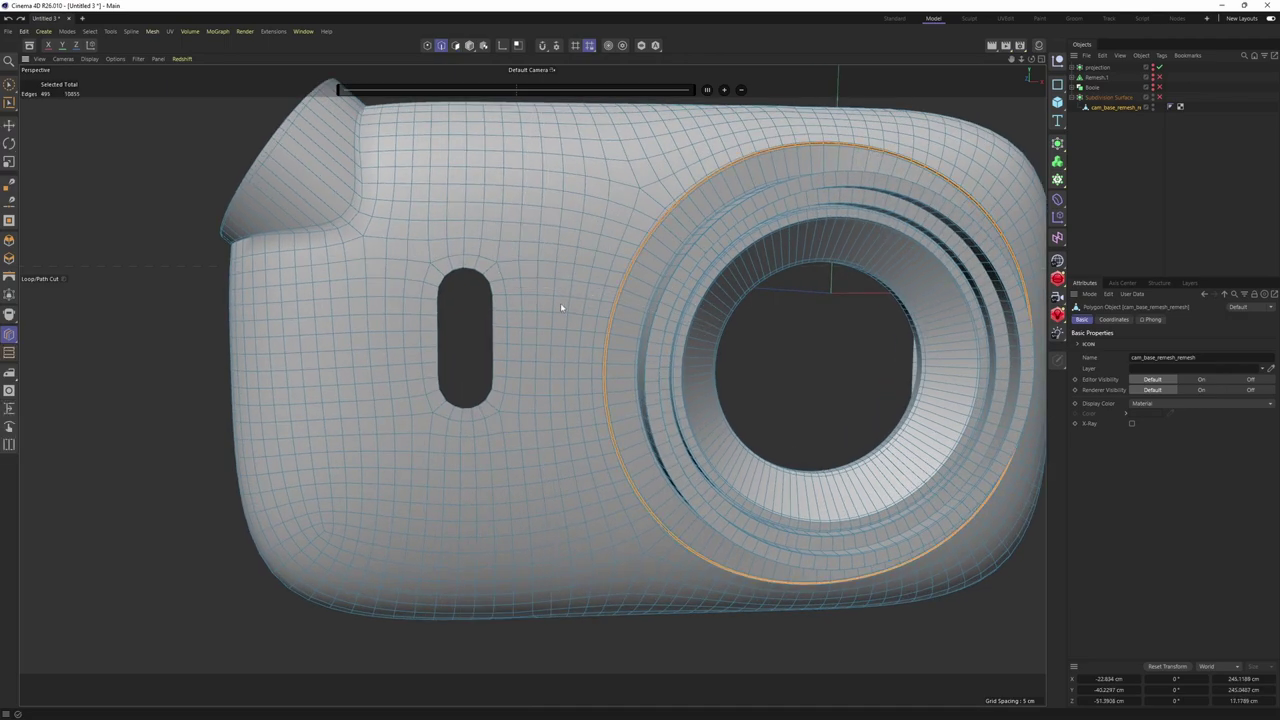
Select the border loop of the slot in the camera's front and extrude it about 5.5 cm into the body
{"action": "key", "text": "e"}
{"action": "scroll", "coordinate": [500, 311], "scroll_direction": "up", "scroll_amount": 2}
{"action": "double_click", "coordinate": [492, 320]}
{"action": "scroll", "coordinate": [494, 320], "scroll_direction": "up", "scroll_amount": 3}
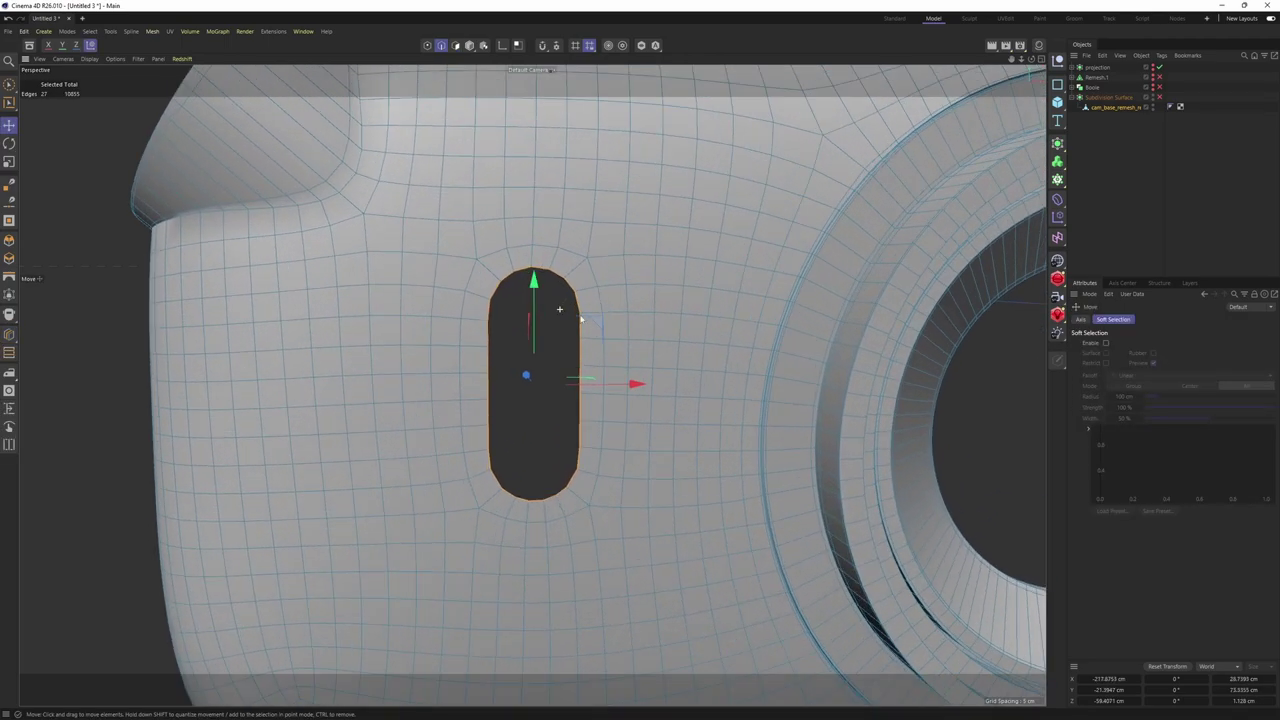
{"action": "left_click_drag", "start_coordinate": [494, 320], "coordinate": [527, 361], "text": "alt"}
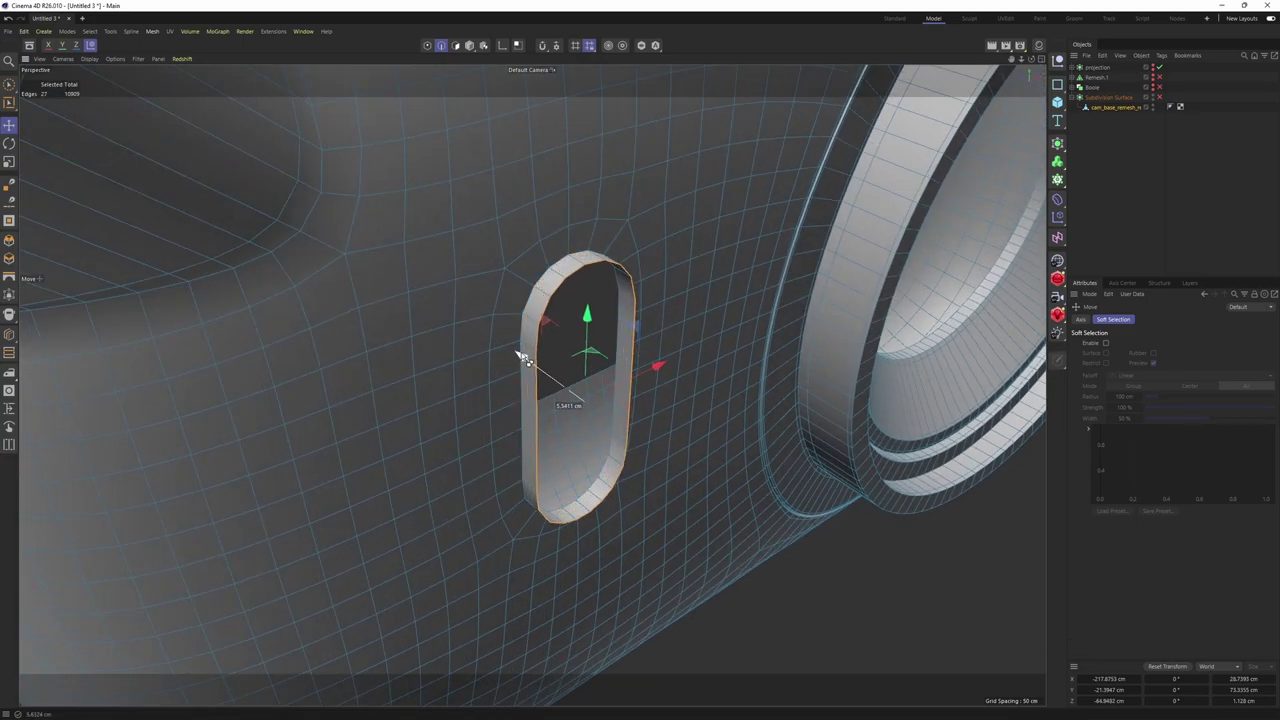
Extrude the slot's inner border with a -4 cm offset to form a ledge, and extend it deeper into the body
{"action": "right_click", "coordinate": [698, 330]}
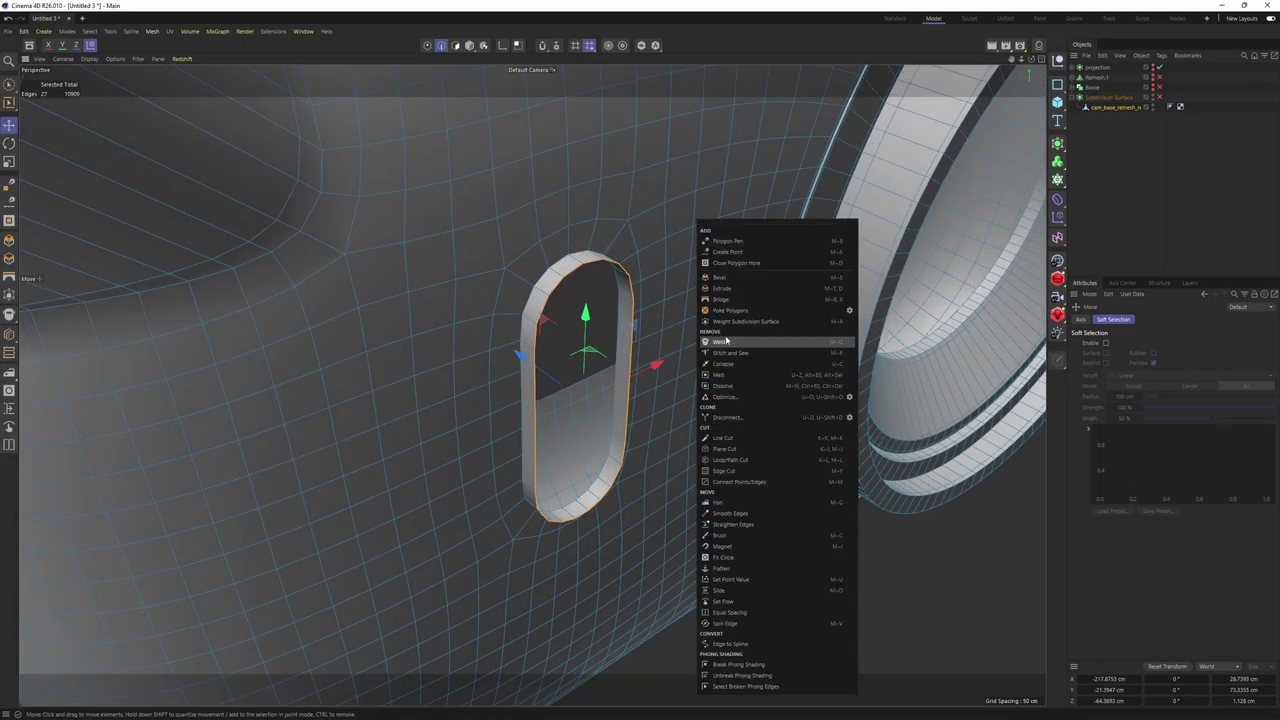
{"action": "left_click", "coordinate": [743, 288]}
{"action": "left_click_drag", "start_coordinate": [714, 388], "coordinate": [728, 398], "text": "alt"}
{"action": "left_click_drag", "start_coordinate": [728, 398], "coordinate": [694, 398]}
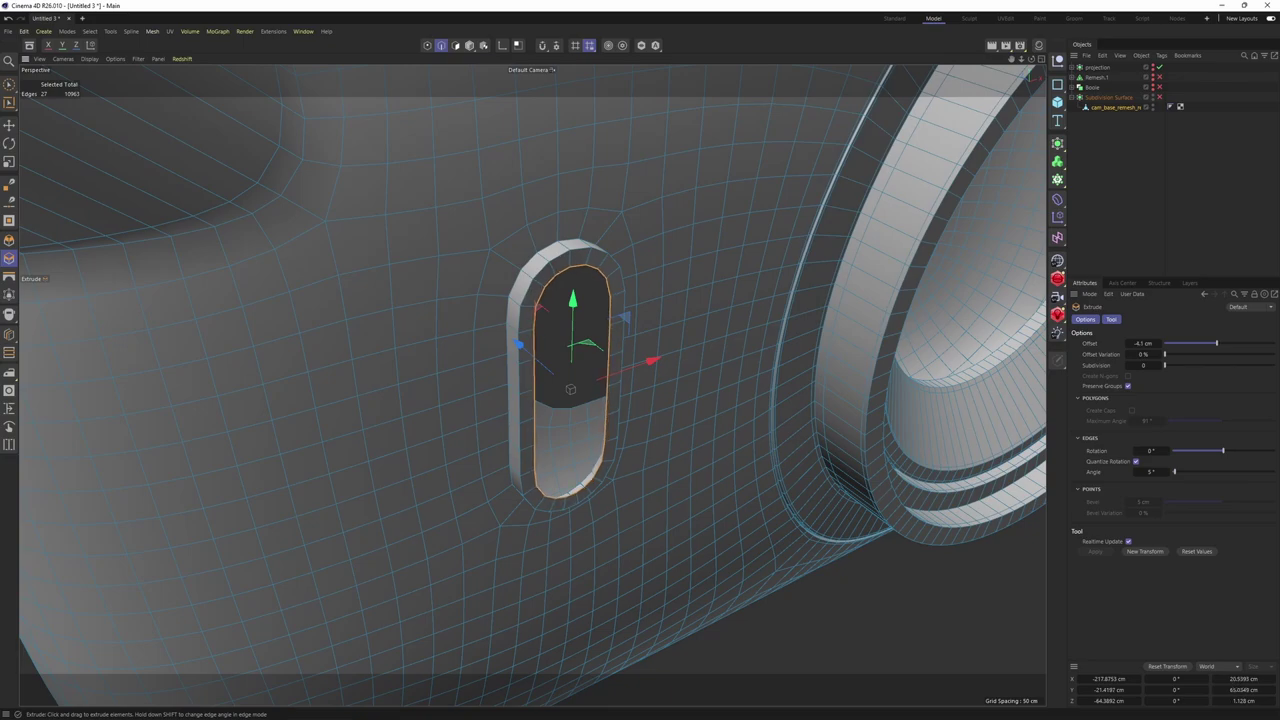
{"action": "left_click_drag", "start_coordinate": [500, 318], "coordinate": [515, 341], "text": "alt"}
{"action": "left_click_drag", "start_coordinate": [590, 345], "coordinate": [643, 342], "text": "alt"}
{"action": "scroll", "coordinate": [643, 342], "scroll_direction": "up", "scroll_amount": 4}
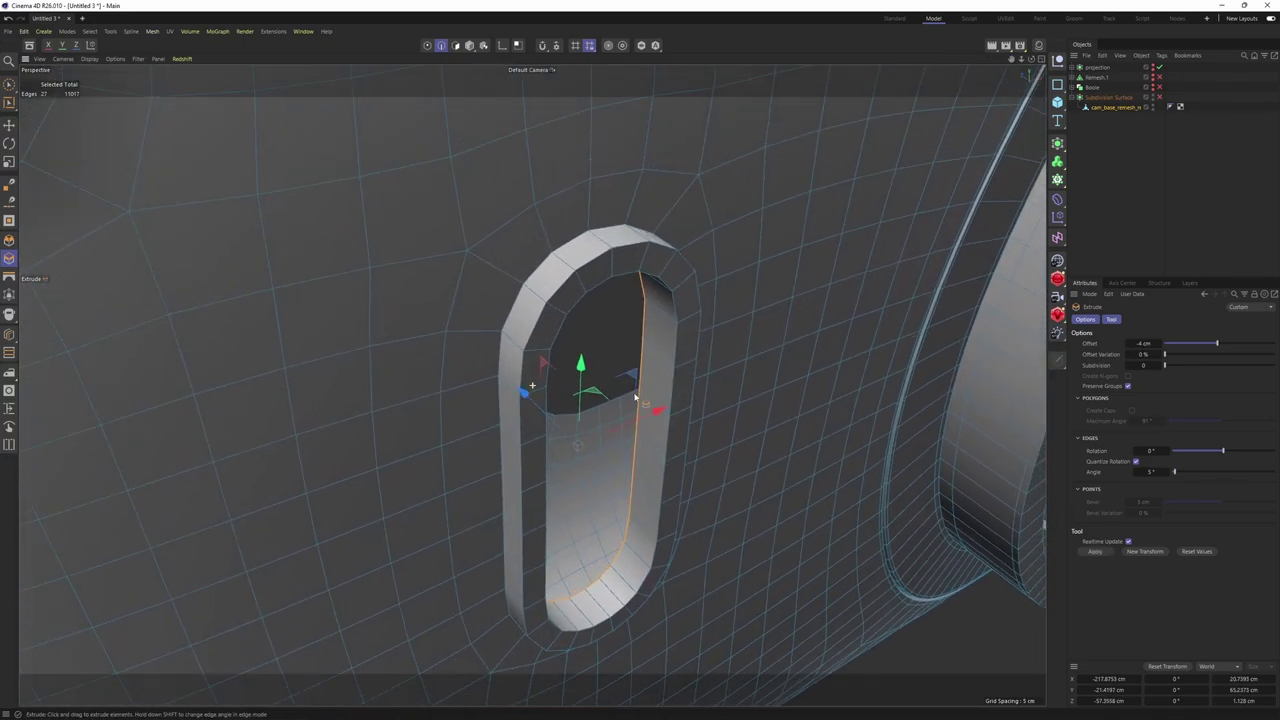
Add supporting loop cuts along the front slot's rims and inner wall with the Subdivision Surface enabled
{"action": "left_click_drag", "start_coordinate": [628, 386], "coordinate": [606, 347], "text": "alt"}
{"action": "key", "text": "k"}
{"action": "key", "text": "l"}
{"action": "scroll", "coordinate": [539, 279], "scroll_direction": "up", "scroll_amount": 2}
{"action": "key", "text": "q"}
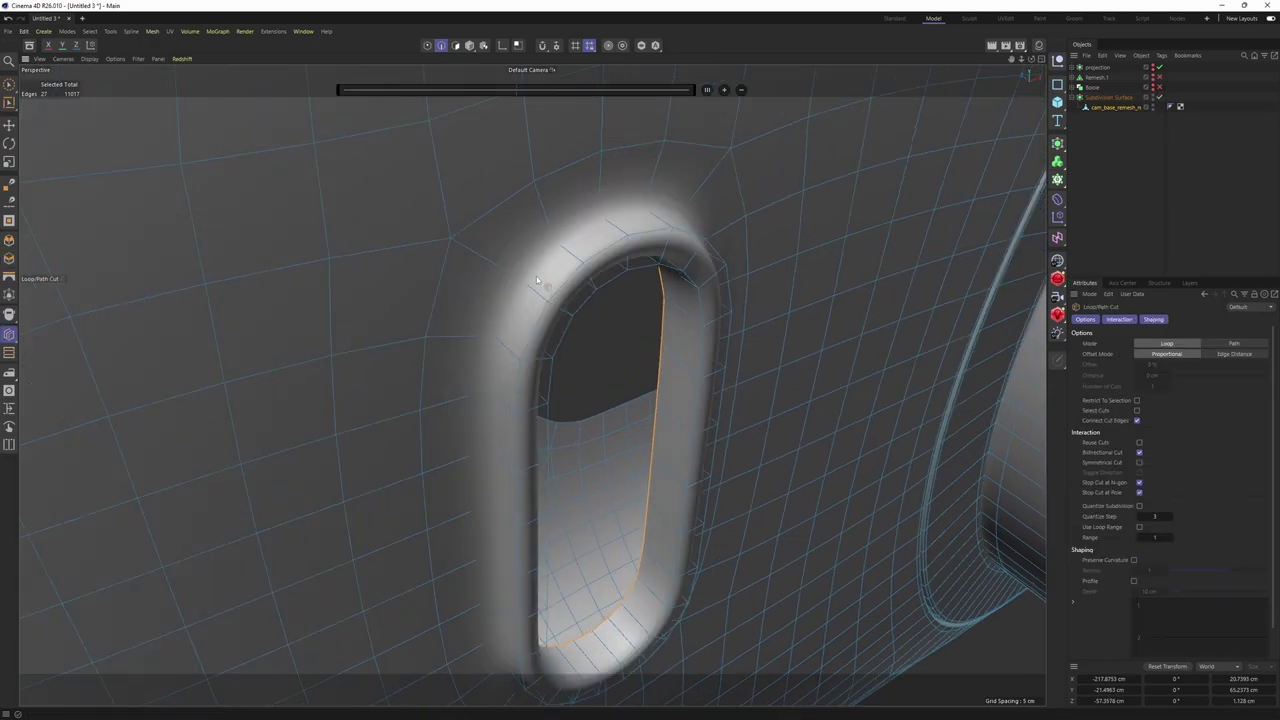
{"action": "left_click_drag", "start_coordinate": [507, 268], "coordinate": [565, 393], "text": "alt"}
{"action": "left_click", "coordinate": [530, 293]}
{"action": "left_click", "coordinate": [534, 300]}
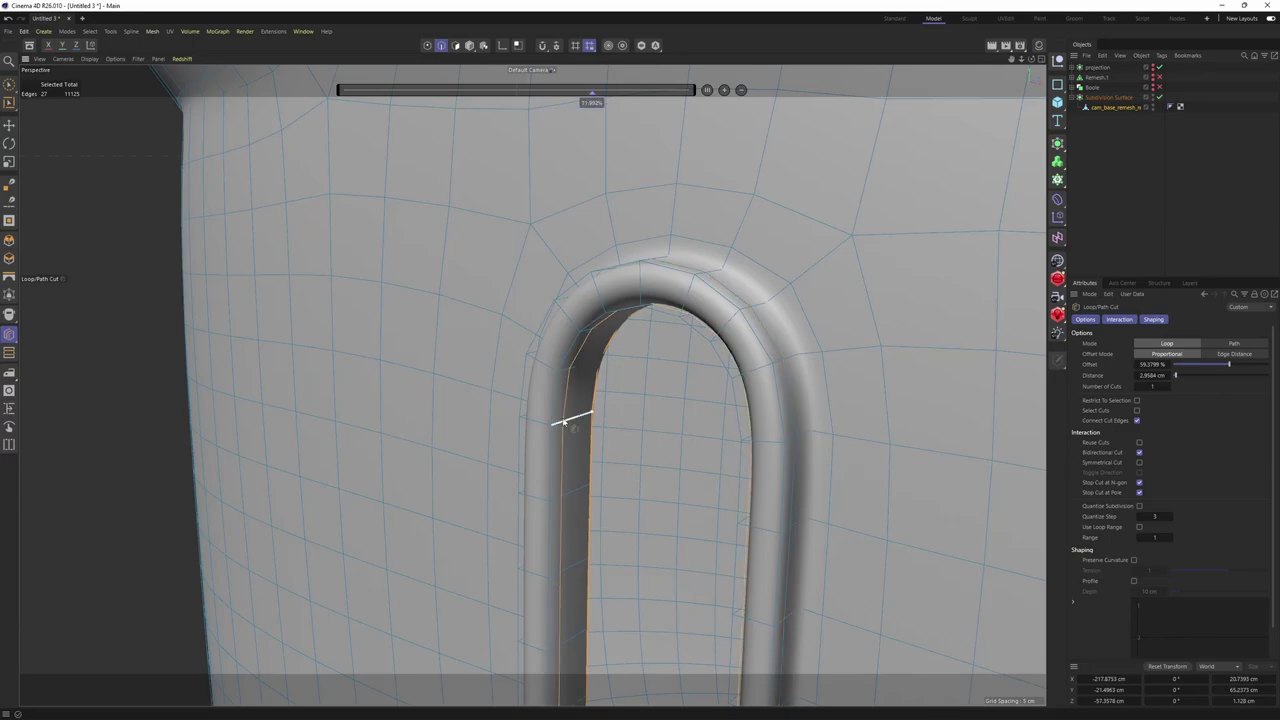
{"action": "left_click", "coordinate": [563, 421]}
Inspect the smoothed front slot with the mesh deselected, and reselect the mesh with the Subdivision Surface disabled
{"action": "scroll", "coordinate": [595, 410], "scroll_direction": "down", "scroll_amount": 5}
{"action": "left_click", "coordinate": [1120, 230]}
{"action": "scroll", "coordinate": [843, 306], "scroll_direction": "down", "scroll_amount": 4}
{"action": "left_click_drag", "start_coordinate": [643, 277], "coordinate": [740, 226], "text": "alt"}
{"action": "left_click_drag", "start_coordinate": [532, 385], "coordinate": [620, 403], "text": "alt"}
{"action": "scroll", "coordinate": [826, 240], "scroll_direction": "up", "scroll_amount": 2}
{"action": "left_click", "coordinate": [1115, 107]}
{"action": "key", "text": "q"}
Slide the border points at both ends of the camera's top opening along their edges to even out its rounded outline
{"action": "middle_click_drag", "start_coordinate": [800, 240], "coordinate": [649, 308], "text": "alt"}
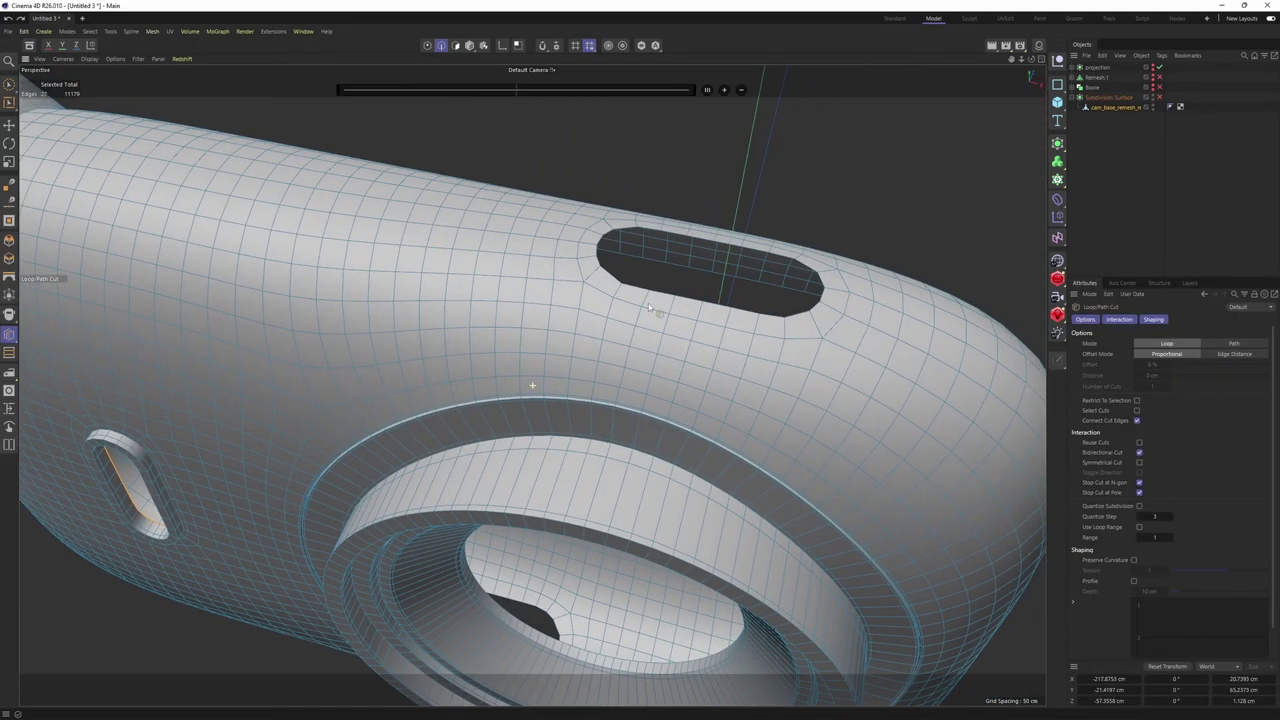
{"action": "left_click_drag", "start_coordinate": [649, 308], "coordinate": [611, 297], "text": "alt"}
{"action": "scroll", "coordinate": [611, 297], "scroll_direction": "up", "scroll_amount": 2}
{"action": "key", "text": "Return"}
{"action": "key", "text": "e"}
{"action": "scroll", "coordinate": [604, 216], "scroll_direction": "up", "scroll_amount": 3}
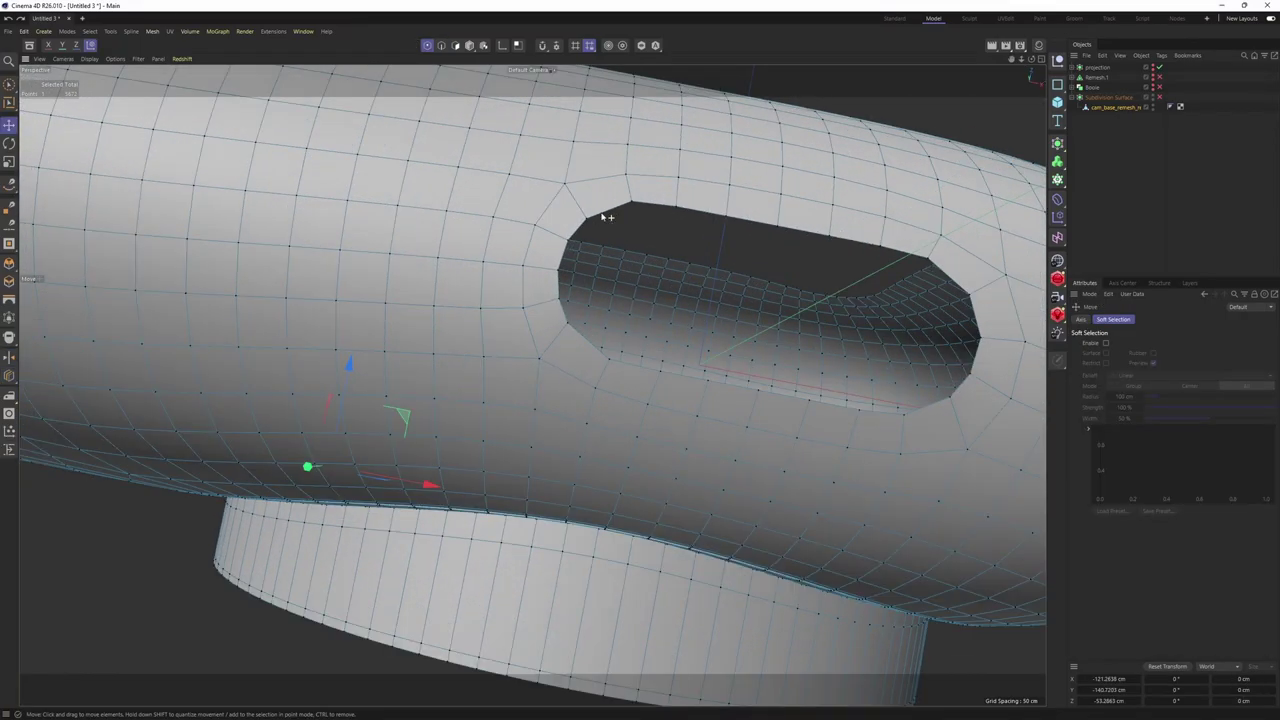
{"action": "scroll", "coordinate": [602, 216], "scroll_direction": "up", "scroll_amount": 2}
{"action": "key", "text": "m"}
{"action": "key", "text": "o"}
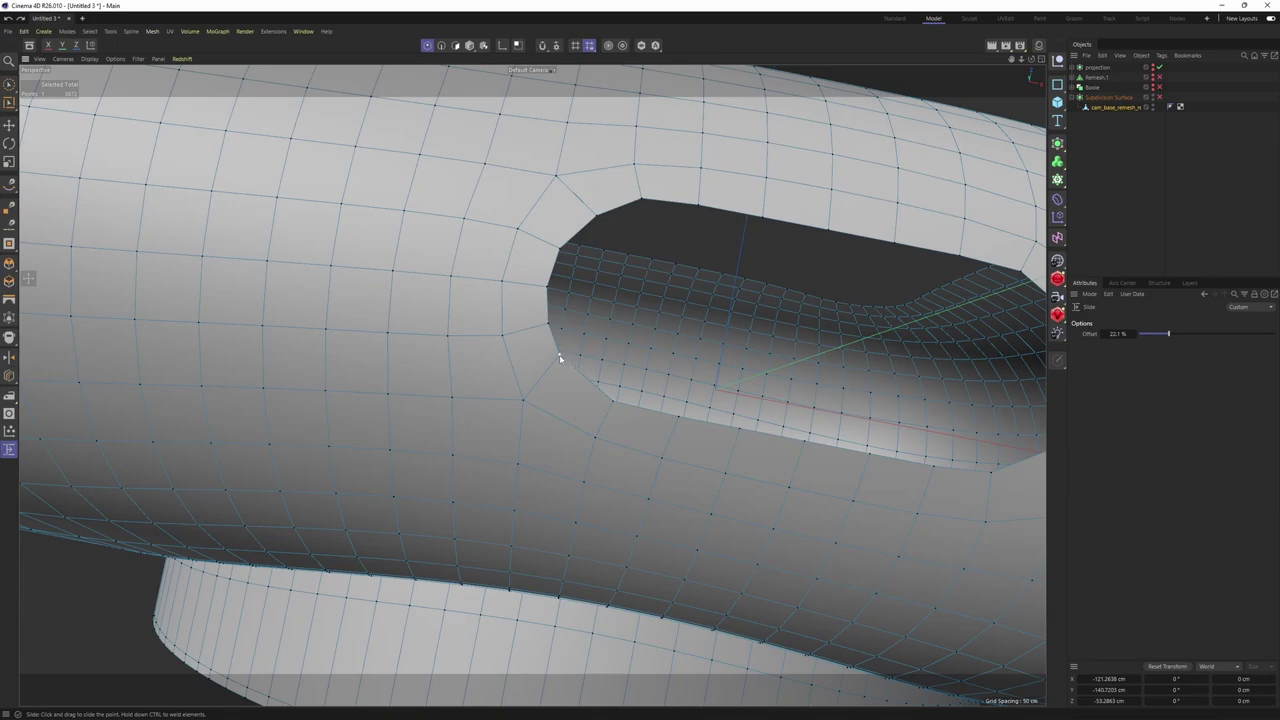
{"action": "left_click_drag", "start_coordinate": [568, 370], "coordinate": [573, 474], "text": "alt"}
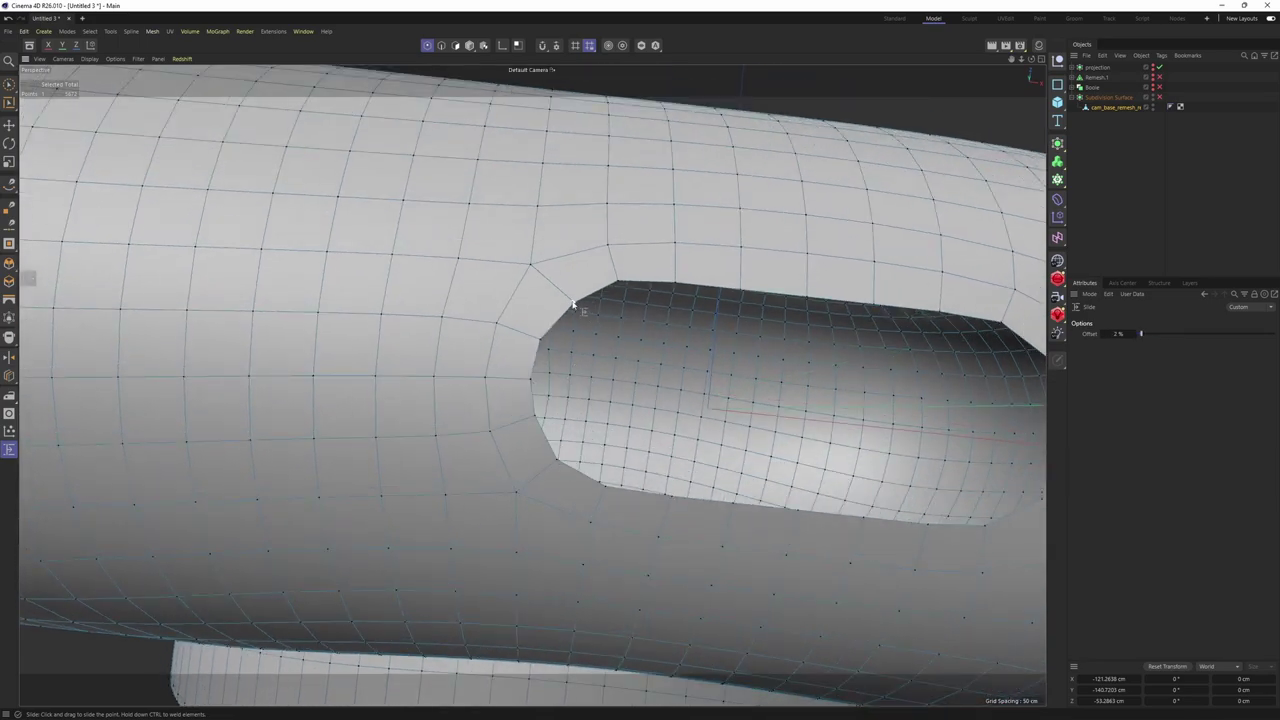
{"action": "left_click_drag", "start_coordinate": [690, 318], "coordinate": [704, 338], "text": "alt"}
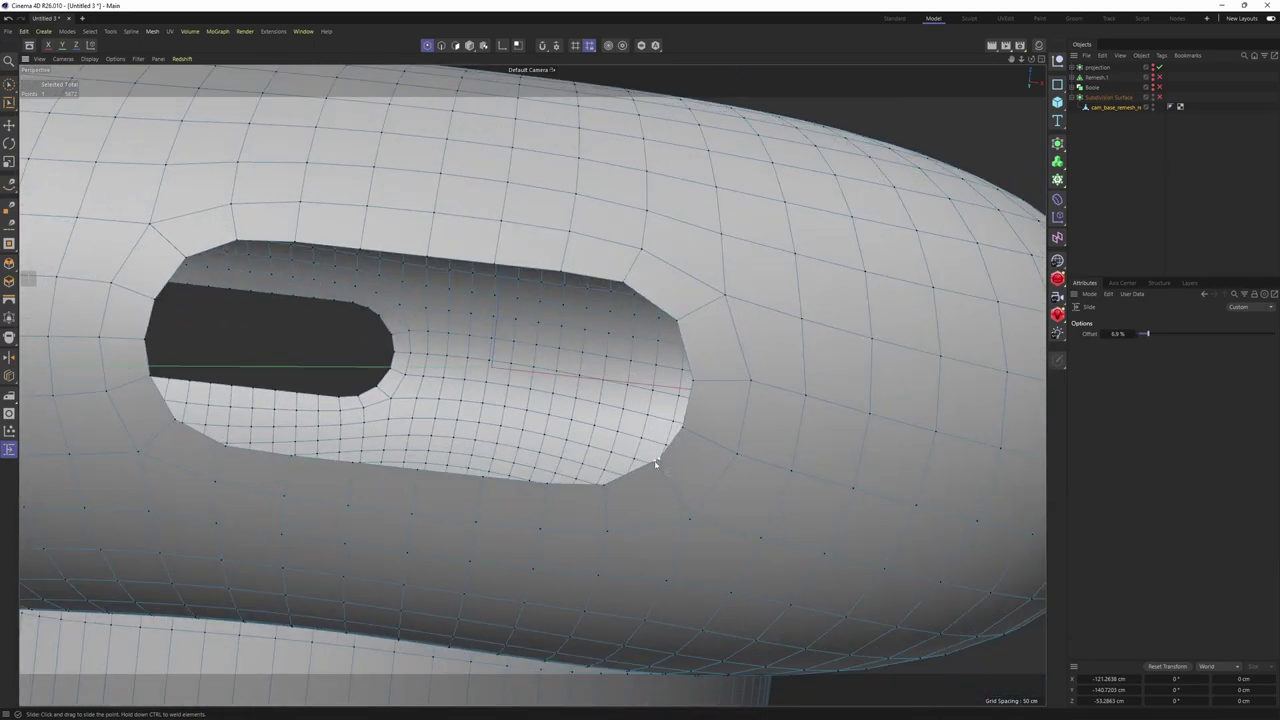
{"action": "left_click_drag", "start_coordinate": [655, 465], "coordinate": [751, 357], "text": "alt"}
Refine the curve at the end of the top opening farther from the body's rounded side by sliding its remaining border points
{"action": "key", "text": "e"}
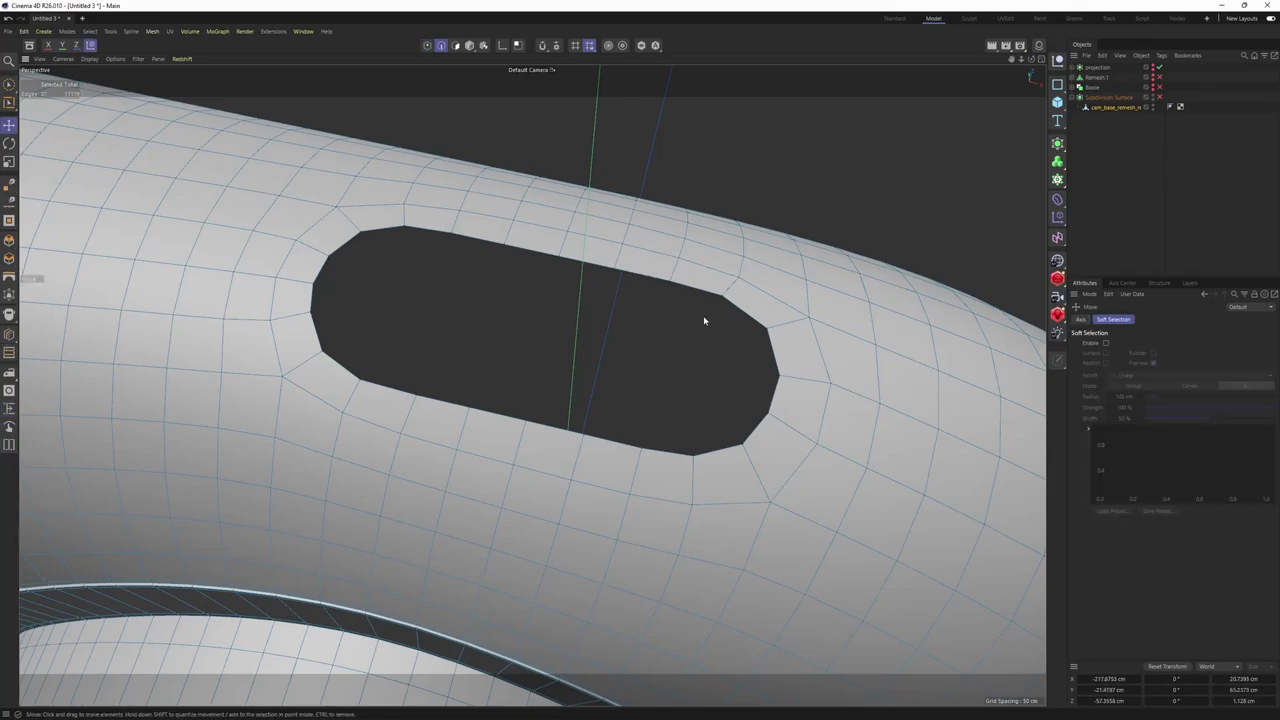
{"action": "key", "text": "Return"}
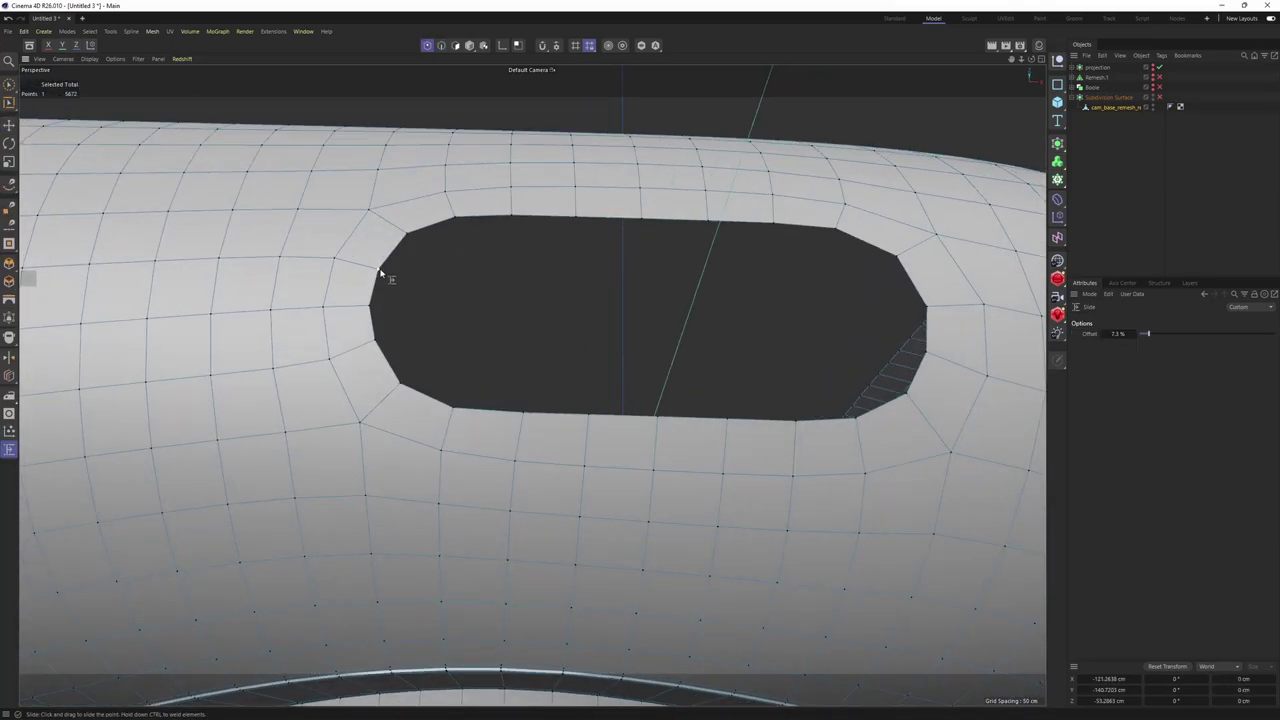
{"action": "mouse_move", "coordinate": [380, 272]}
{"action": "left_mouse_down", "text": "alt"}
{"action": "mouse_move", "coordinate": [432, 309]}
{"action": "mouse_move", "coordinate": [391, 283]}
{"action": "mouse_move", "coordinate": [386, 260]}
{"action": "left_mouse_up", "text": "alt"}
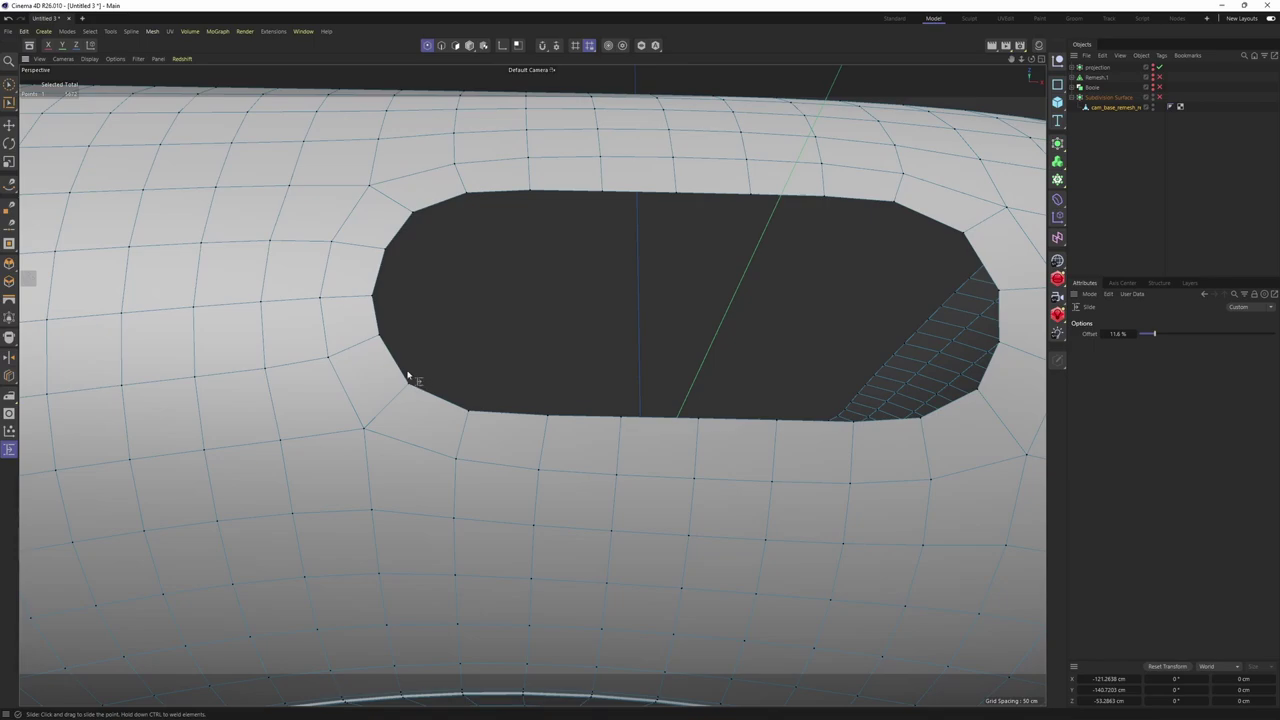
{"action": "left_click_drag", "start_coordinate": [380, 340], "coordinate": [736, 293], "text": "alt"}
{"action": "key", "text": "Return"}
Extrude the top opening's border loop down into the body and lower its upper rim loop slightly
{"action": "key", "text": "e"}
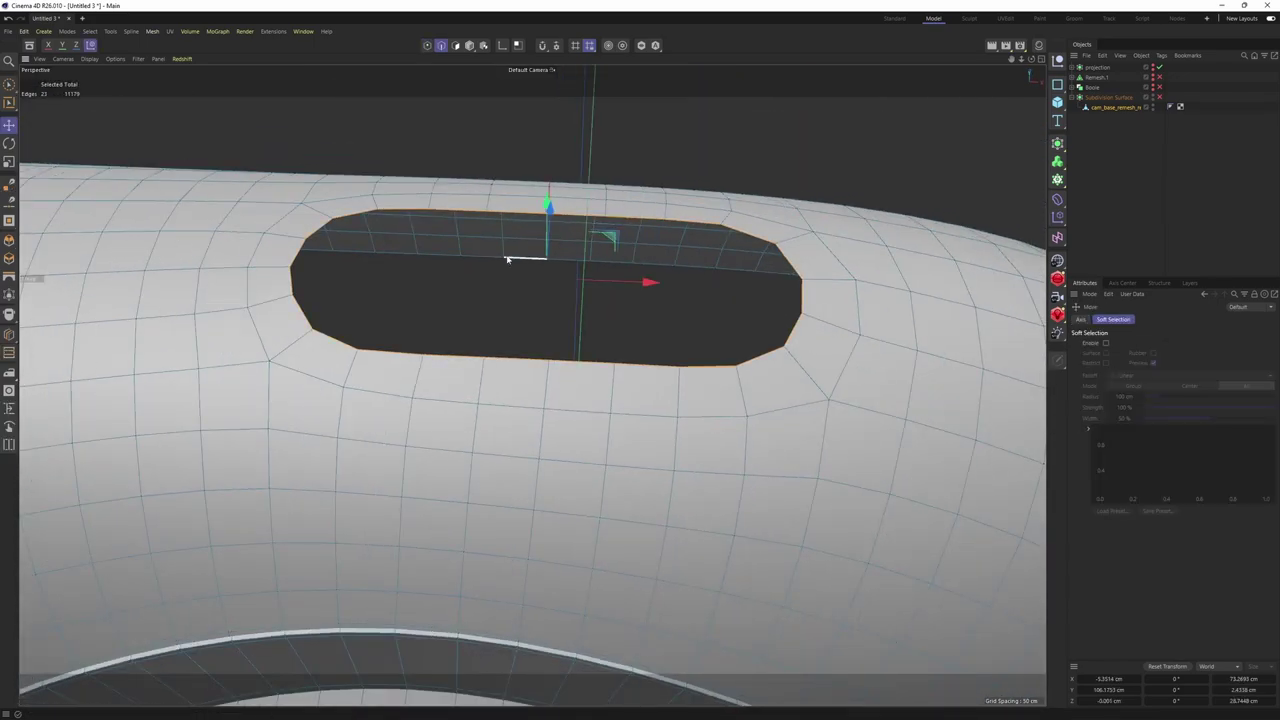
{"action": "left_click_drag", "start_coordinate": [509, 261], "coordinate": [428, 243], "text": "alt"}
{"action": "left_click", "coordinate": [425, 251]}
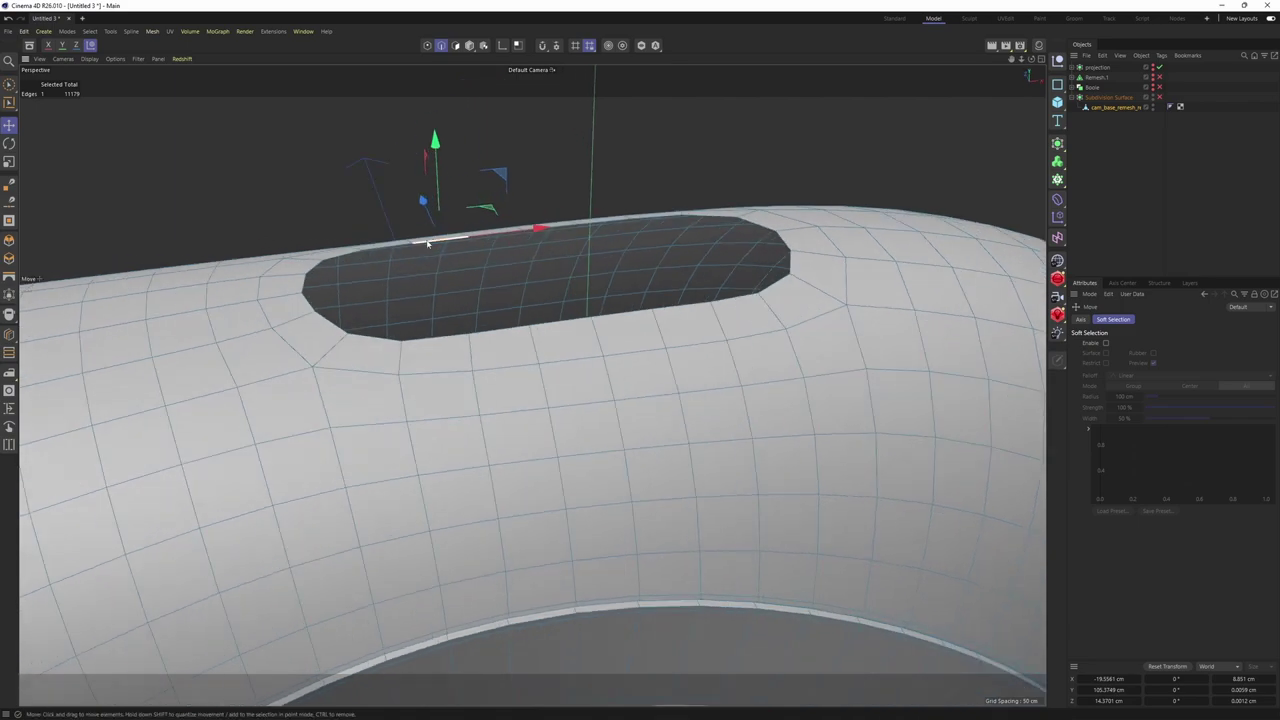
{"action": "double_click", "coordinate": [430, 243]}
{"action": "left_click_drag", "start_coordinate": [560, 176], "coordinate": [546, 236]}
{"action": "double_click", "coordinate": [443, 244]}
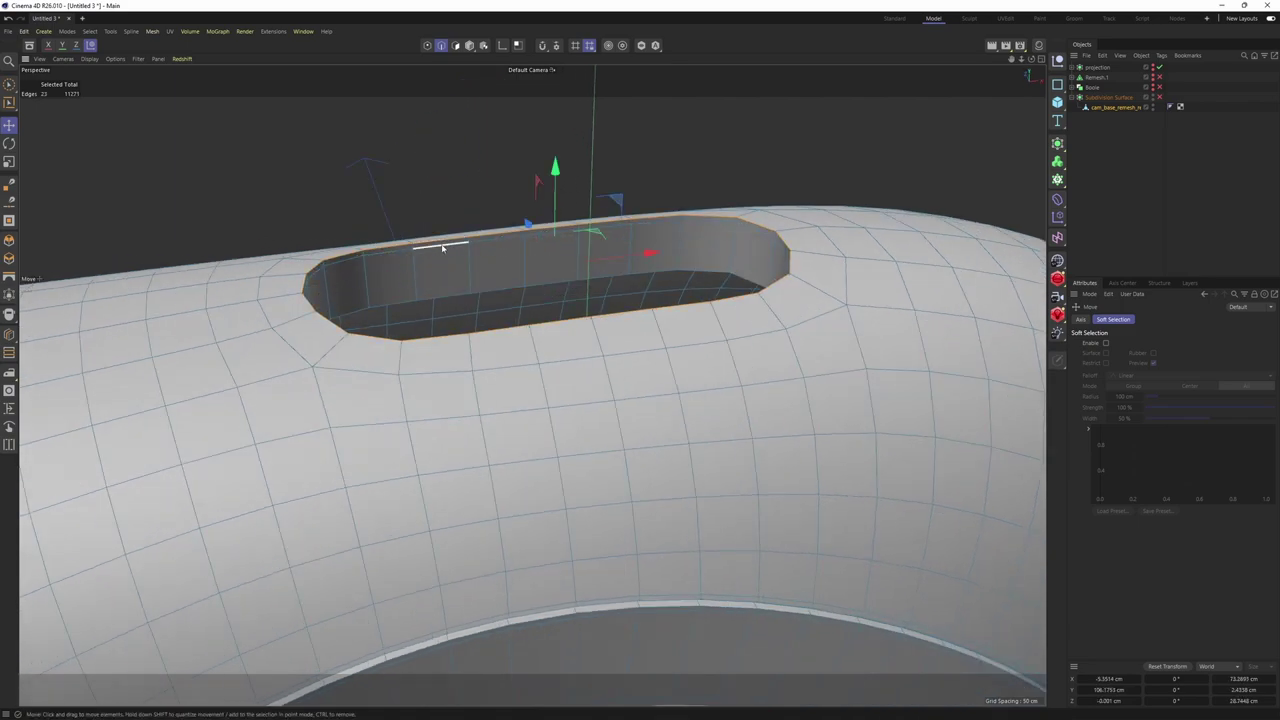
{"action": "left_click_drag", "start_coordinate": [694, 239], "coordinate": [679, 300], "text": "alt"}
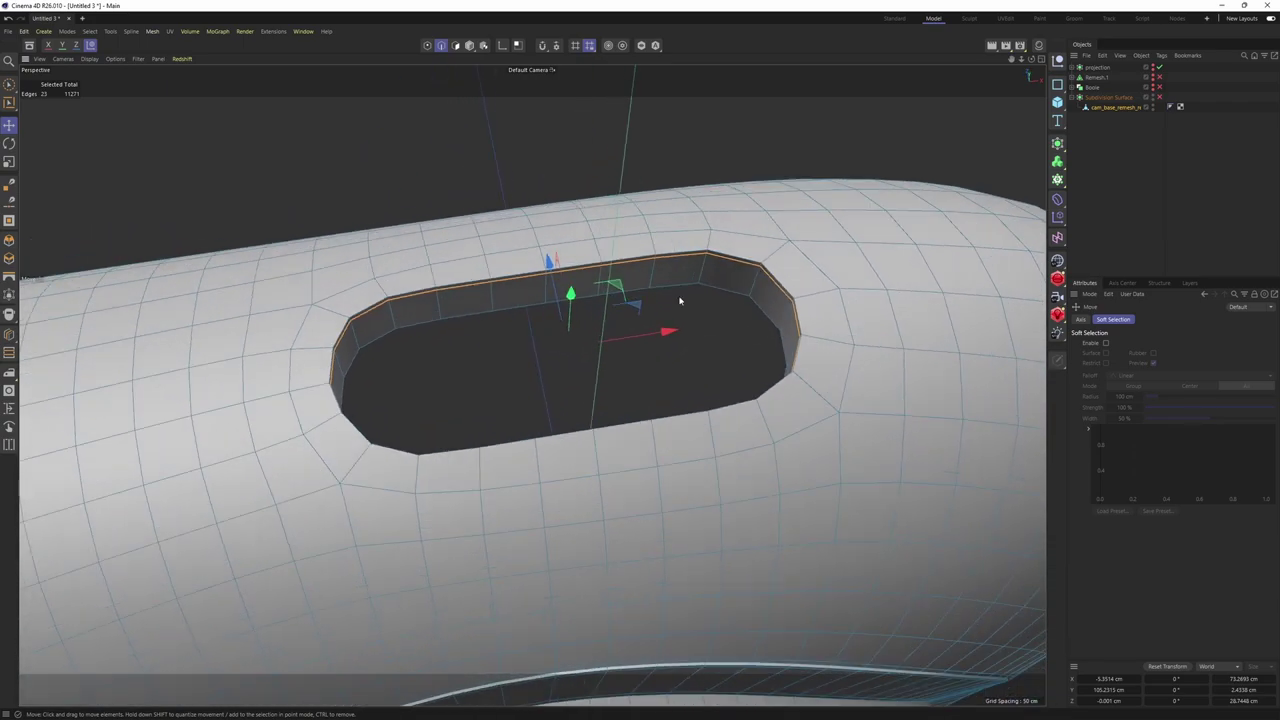
Inspect the smoothed top opening with the mesh deselected, and restore the unsubdivided mesh and its edge selection
{"action": "key", "text": "q"}
{"action": "left_click", "coordinate": [1171, 206]}
{"action": "left_click_drag", "start_coordinate": [736, 262], "coordinate": [719, 294], "text": "alt"}
{"action": "key", "text": "ctrl+z"}
{"action": "key", "text": "ctrl+z"}
Nudge the border point at the rear screen opening's upper corner beside the button recess sideways to smooth the corner
{"action": "left_click_drag", "start_coordinate": [541, 274], "coordinate": [526, 240], "text": "alt"}
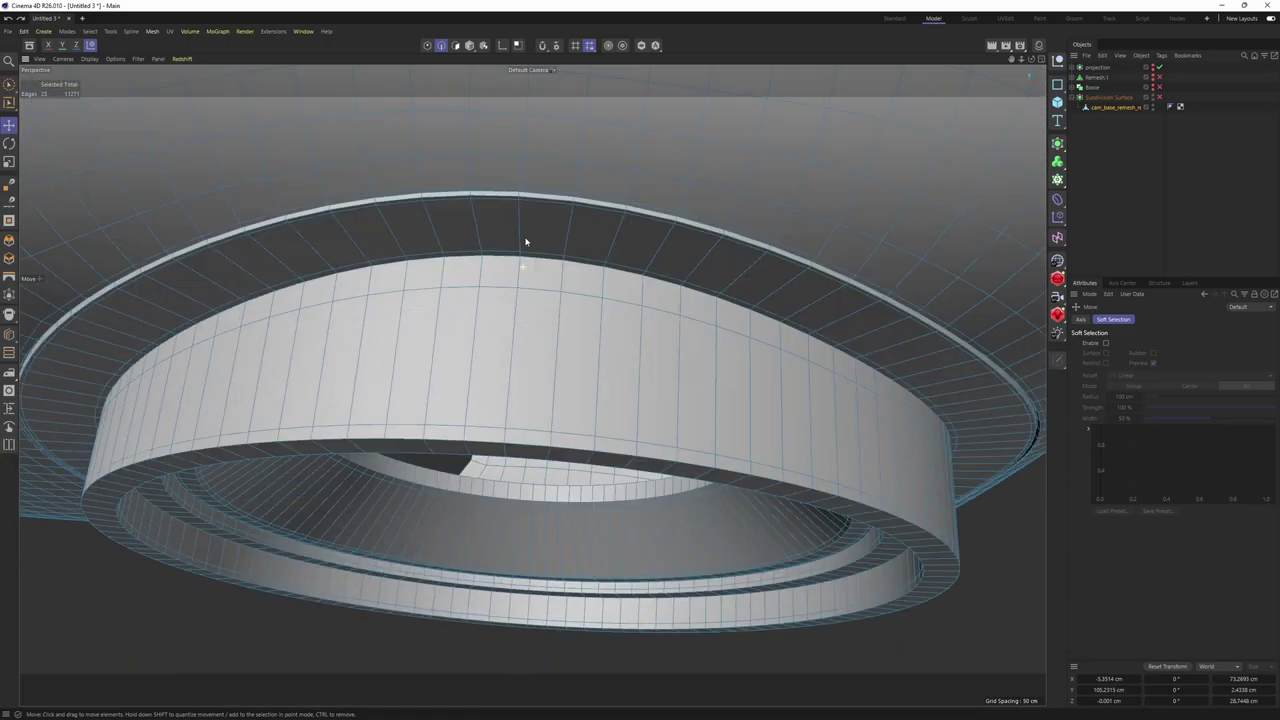
{"action": "left_click_drag", "start_coordinate": [532, 385], "coordinate": [667, 341], "text": "alt"}
{"action": "scroll", "coordinate": [670, 340], "scroll_direction": "up", "scroll_amount": 5}
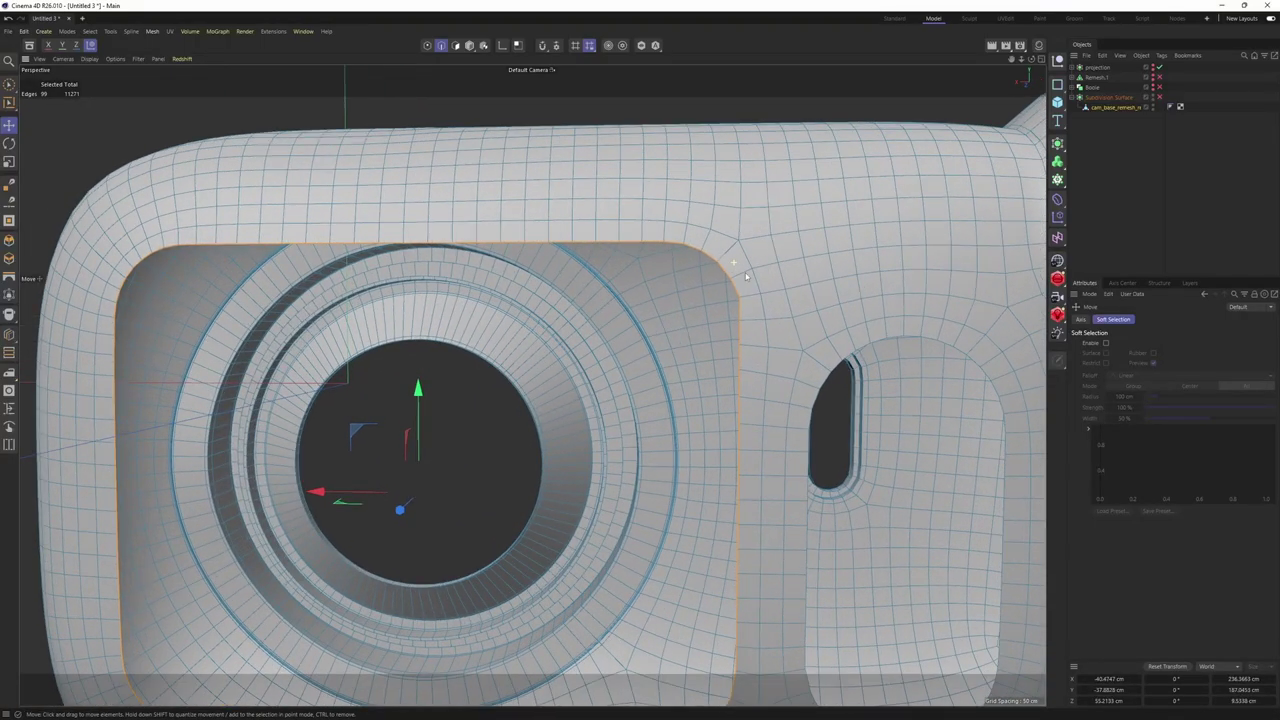
{"action": "scroll", "coordinate": [742, 307], "scroll_direction": "up", "scroll_amount": 1}
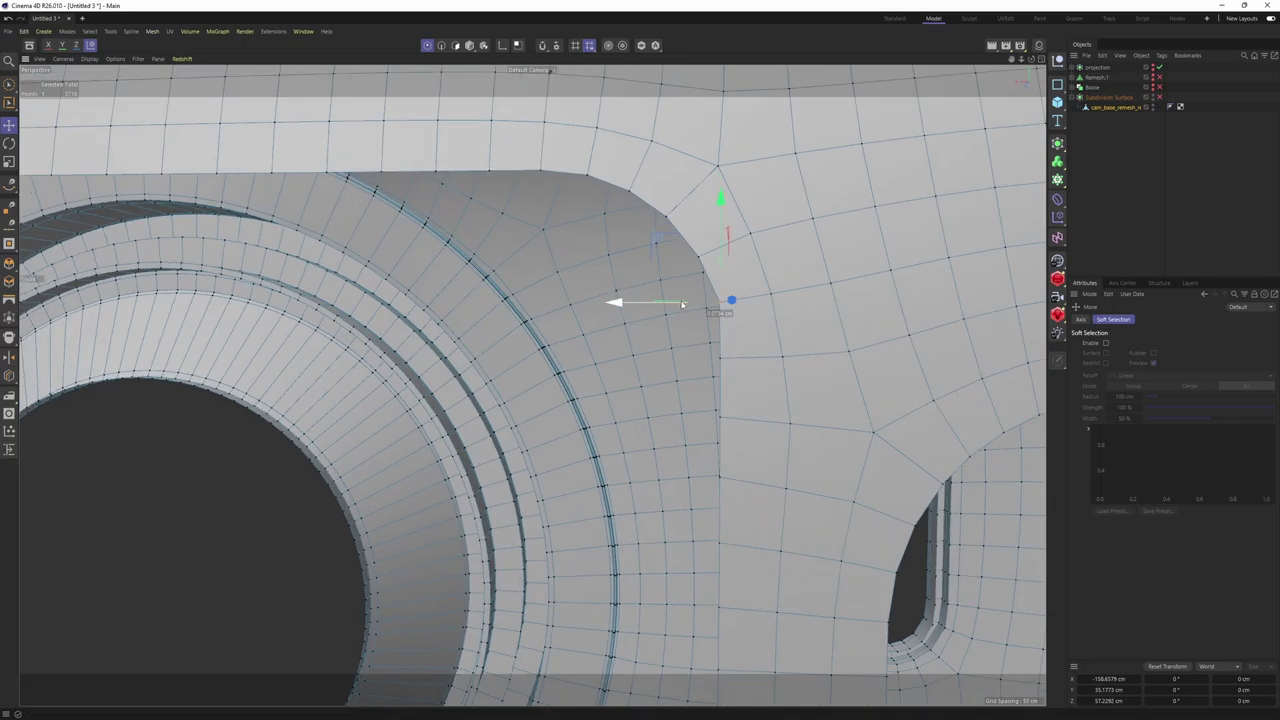
{"action": "scroll", "coordinate": [690, 304], "scroll_direction": "down", "scroll_amount": 3}
{"action": "left_click_drag", "start_coordinate": [700, 304], "coordinate": [768, 150], "text": "alt"}
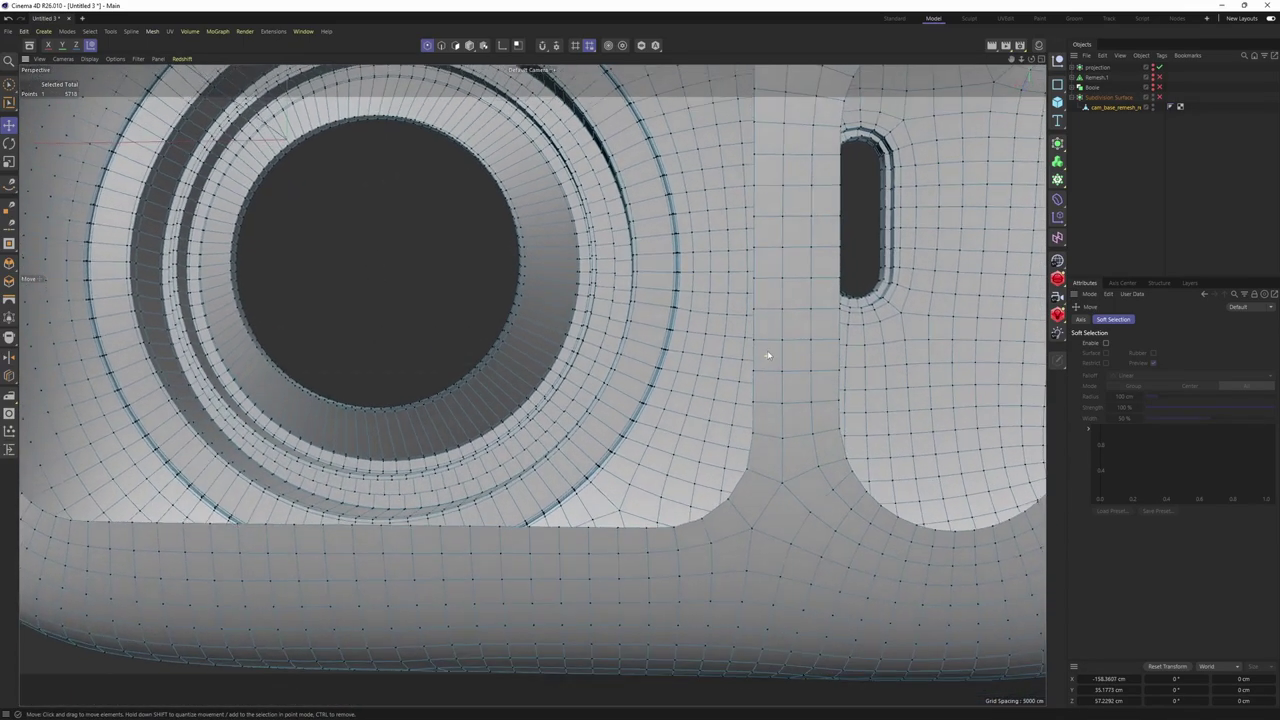
{"action": "left_click_drag", "start_coordinate": [766, 354], "coordinate": [764, 310], "text": "alt"}
{"action": "scroll", "coordinate": [762, 350], "scroll_direction": "down", "scroll_amount": 4}
{"action": "left_click_drag", "start_coordinate": [700, 390], "coordinate": [680, 323], "text": "alt"}
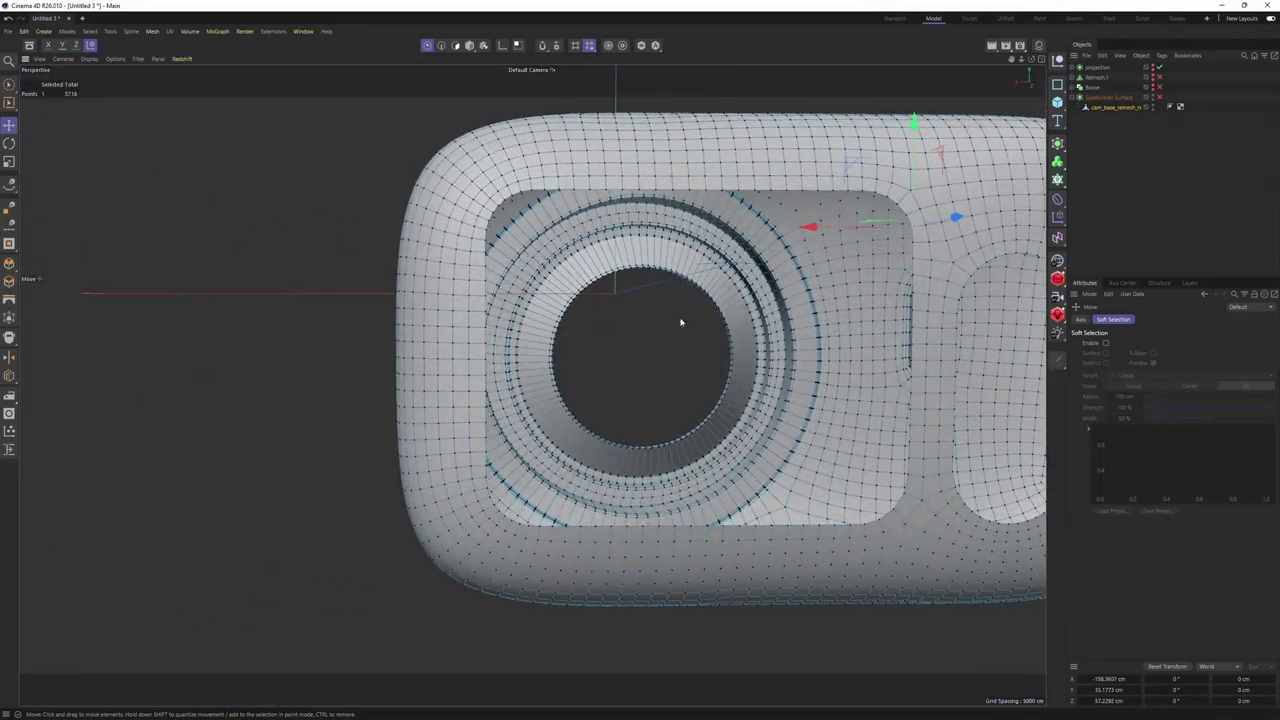
Reselect the rear screen opening's border loop in edge mode and show the Back view at full size
{"action": "key", "text": "Return"}
{"action": "left_click_drag", "start_coordinate": [886, 296], "coordinate": [714, 356], "text": "alt"}
{"action": "key", "text": "ctrl+z"}
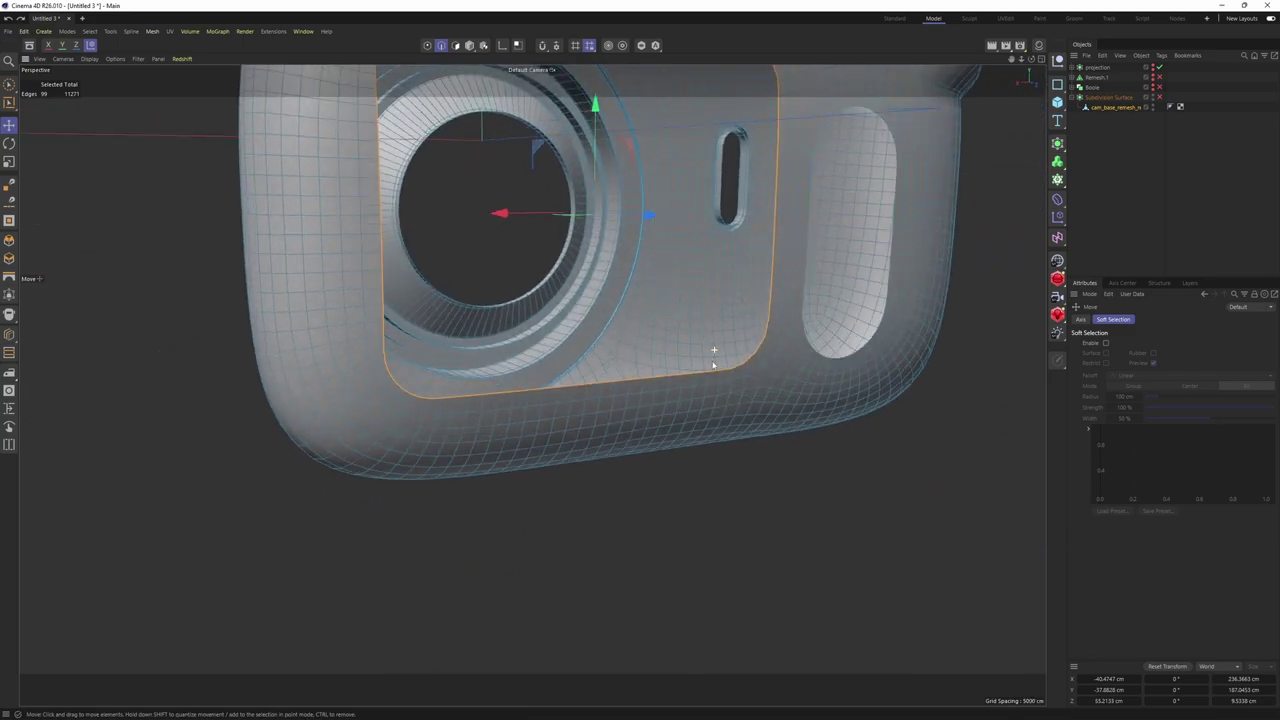
{"action": "middle_click", "coordinate": [716, 360]}
{"action": "scroll", "coordinate": [791, 536], "scroll_direction": "down", "scroll_amount": 5}
{"action": "middle_click_drag", "start_coordinate": [795, 523], "coordinate": [900, 550], "text": "alt"}
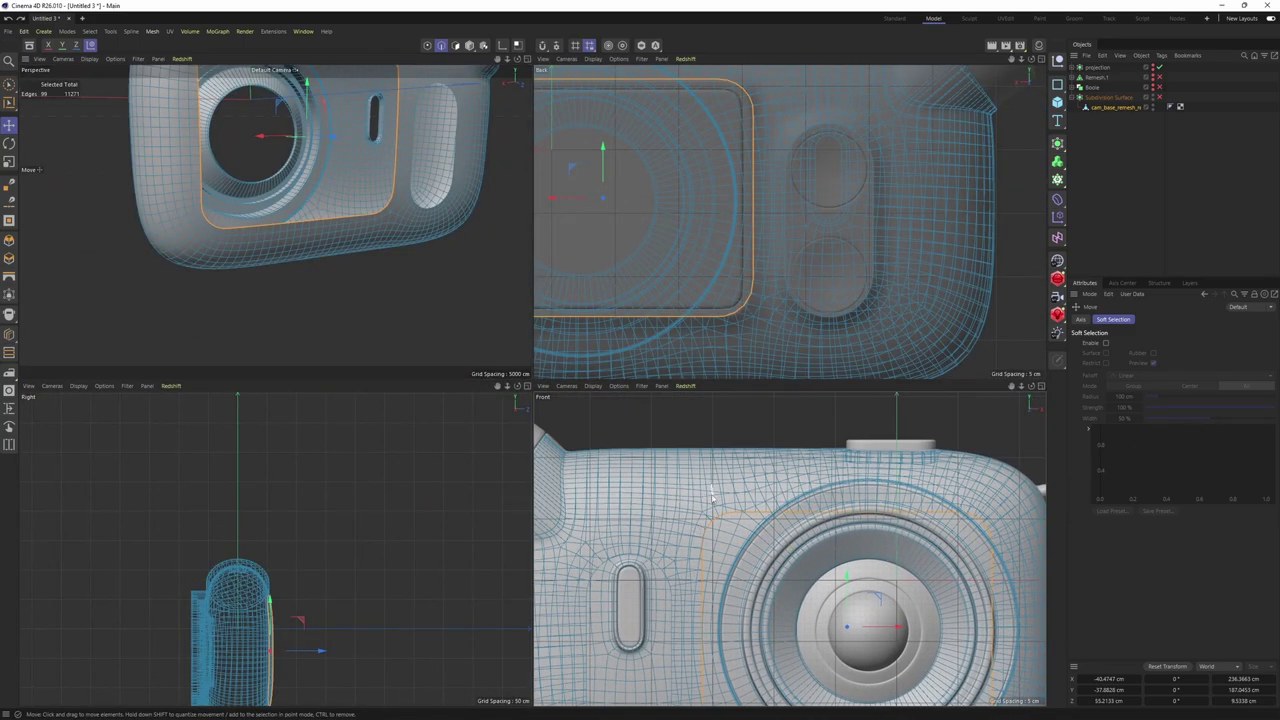
{"action": "middle_click_drag", "start_coordinate": [622, 162], "coordinate": [811, 220], "text": "alt"}
{"action": "middle_click", "coordinate": [811, 221]}
{"action": "scroll", "coordinate": [731, 312], "scroll_direction": "down", "scroll_amount": 5}
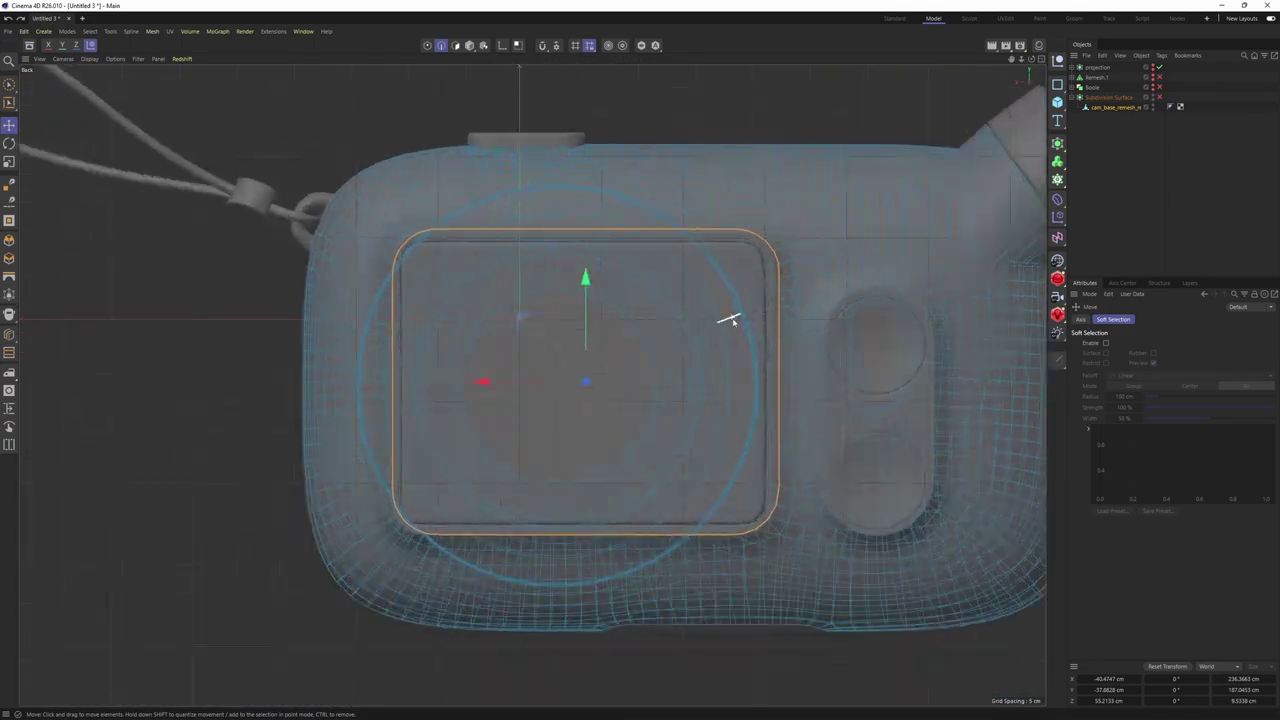
Set the Back view's reference picture transparency to 0% and compare the selected border loop with the screen frame
{"action": "scroll", "coordinate": [731, 331], "scroll_direction": "up", "scroll_amount": 2}
{"action": "key", "text": "shift+v"}
{"action": "left_click_drag", "start_coordinate": [1240, 456], "coordinate": [1168, 456]}
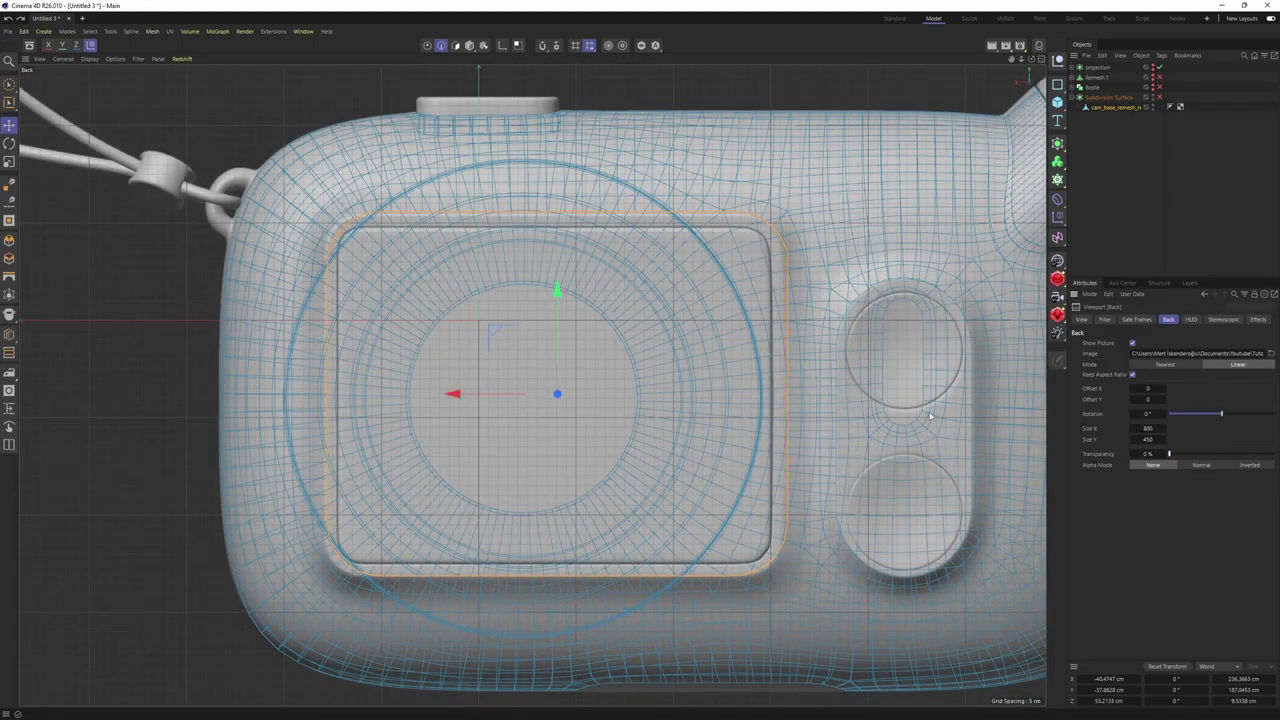
{"action": "middle_click_drag", "start_coordinate": [756, 254], "coordinate": [748, 274], "text": "alt"}
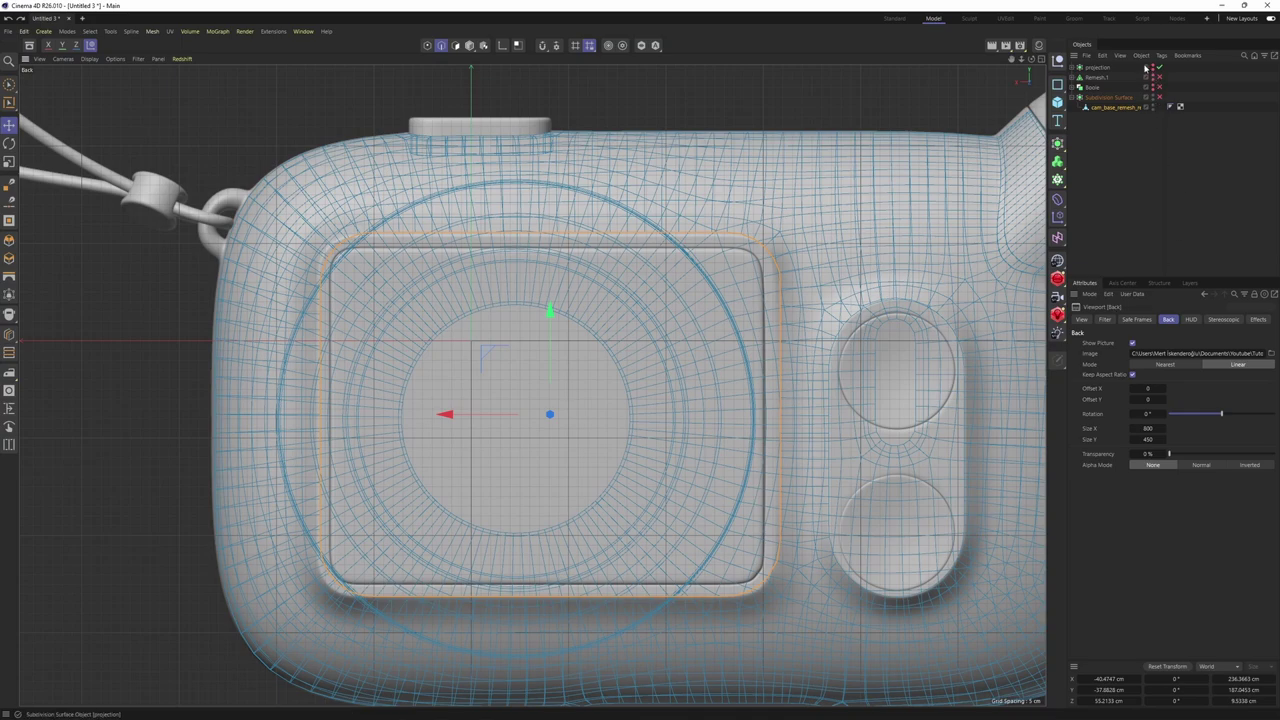
{"action": "left_click", "coordinate": [1153, 99]}
{"action": "left_click", "coordinate": [1153, 99]}
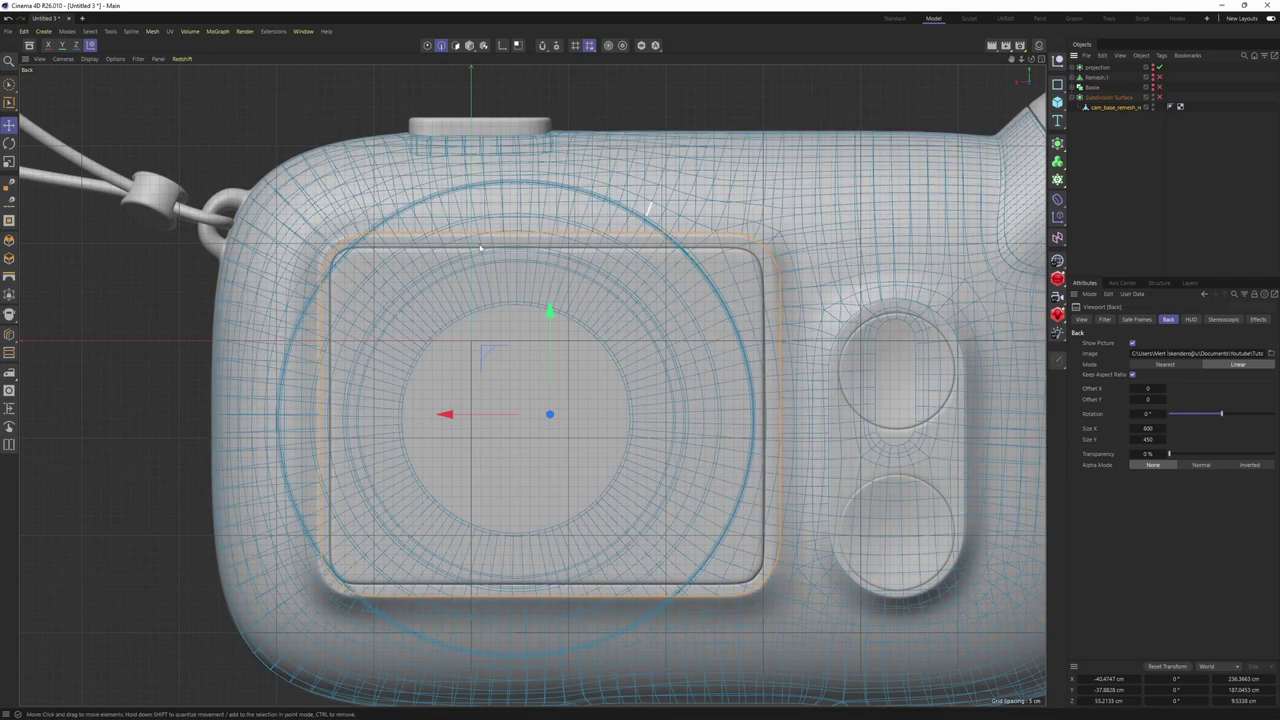
Return to the Perspective view and move the rear screen opening's border loop outward along Z to about 60.7 cm
{"action": "middle_click", "coordinate": [560, 210]}
{"action": "middle_click", "coordinate": [497, 217]}
{"action": "left_click_drag", "start_coordinate": [497, 217], "coordinate": [531, 386], "text": "alt"}
{"action": "scroll", "coordinate": [533, 385], "scroll_direction": "up", "scroll_amount": 1}
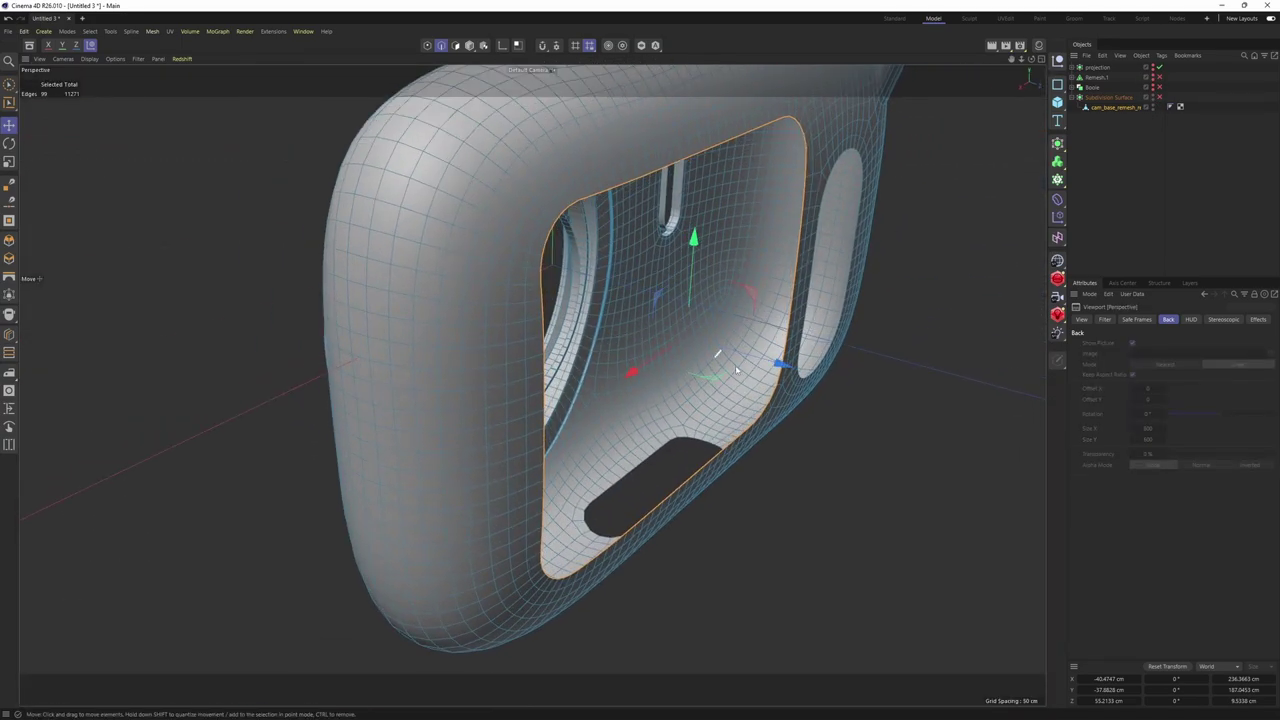
{"action": "left_click_drag", "start_coordinate": [786, 366], "coordinate": [543, 244], "text": "alt"}
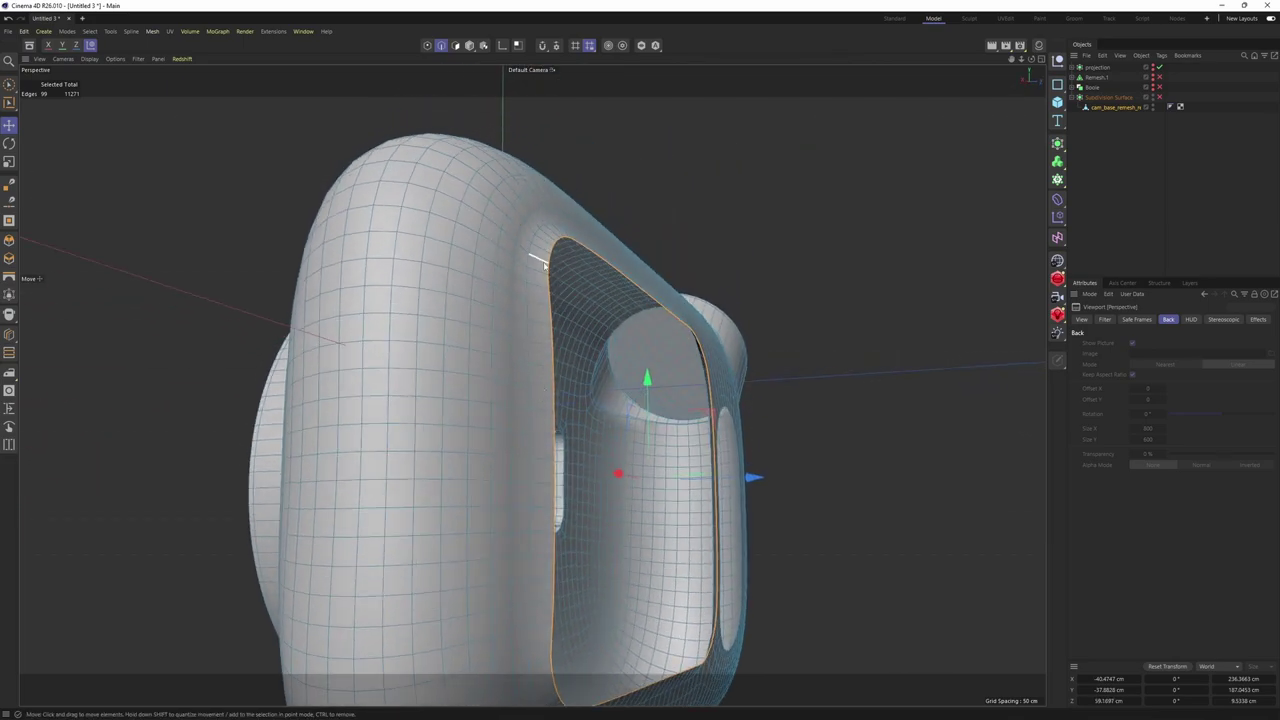
{"action": "left_click_drag", "start_coordinate": [546, 466], "coordinate": [583, 262], "text": "alt"}
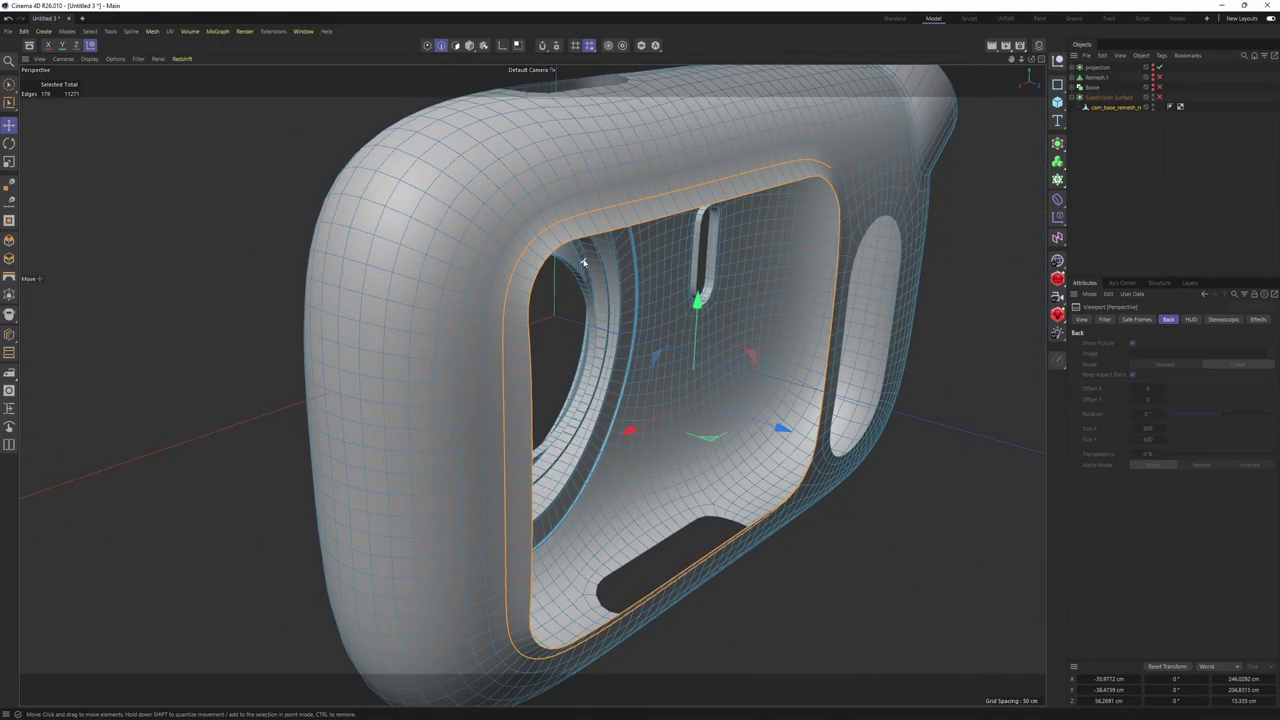
{"action": "key", "text": "ctrl+z"}
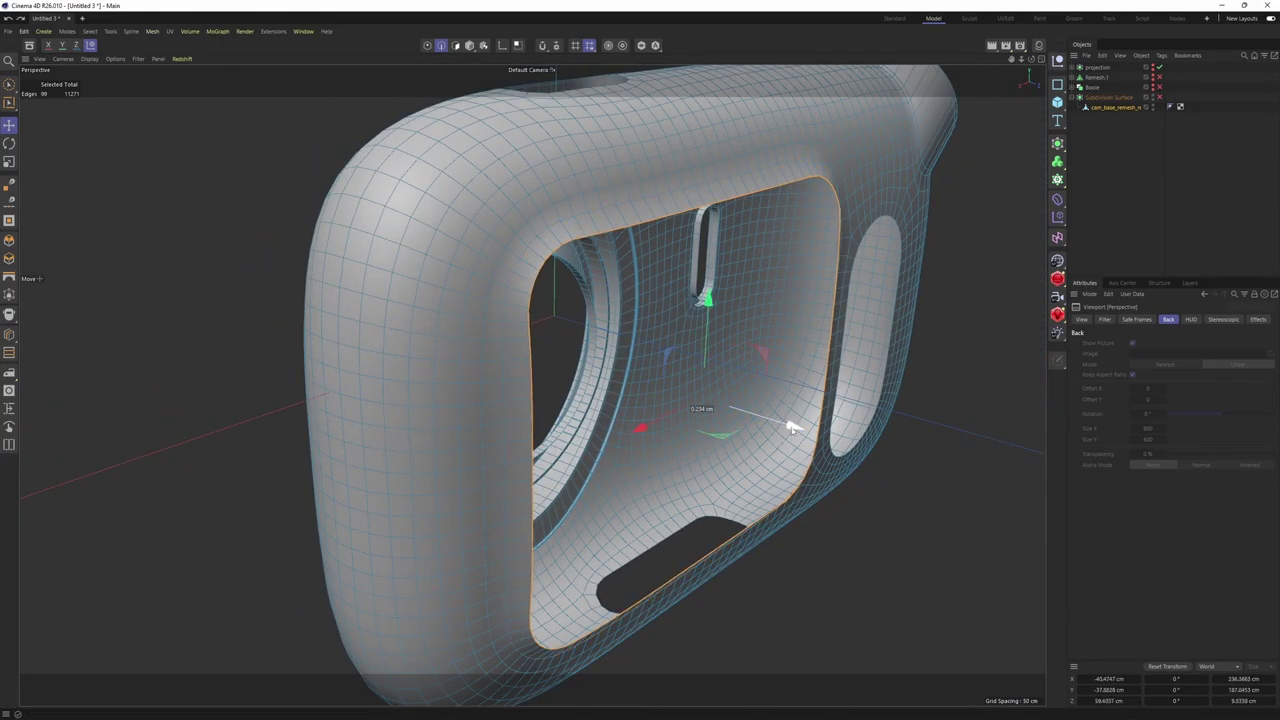
{"action": "left_click_drag", "start_coordinate": [757, 425], "coordinate": [766, 286], "text": "alt"}
Try to extrude the rear screen opening's border edges
{"action": "right_click", "coordinate": [766, 286]}
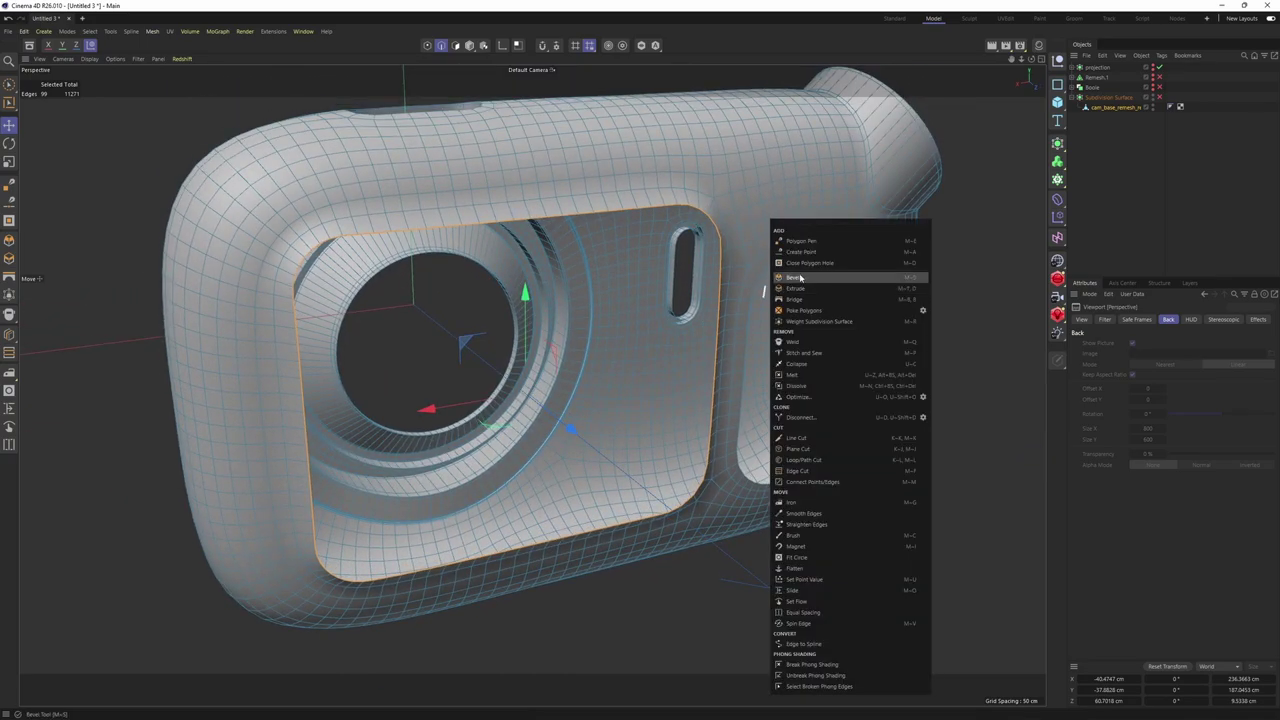
{"action": "left_click", "coordinate": [806, 290]}
{"action": "middle_click_drag", "start_coordinate": [676, 271], "coordinate": [712, 297], "text": "alt"}
{"action": "left_click_drag", "start_coordinate": [904, 377], "coordinate": [712, 388]}
Flatten the rear screen opening's border loop along Z with the Scale tool, down to 0 cm
{"action": "key", "text": "t"}
{"action": "left_click_drag", "start_coordinate": [410, 260], "coordinate": [542, 381], "text": "alt"}
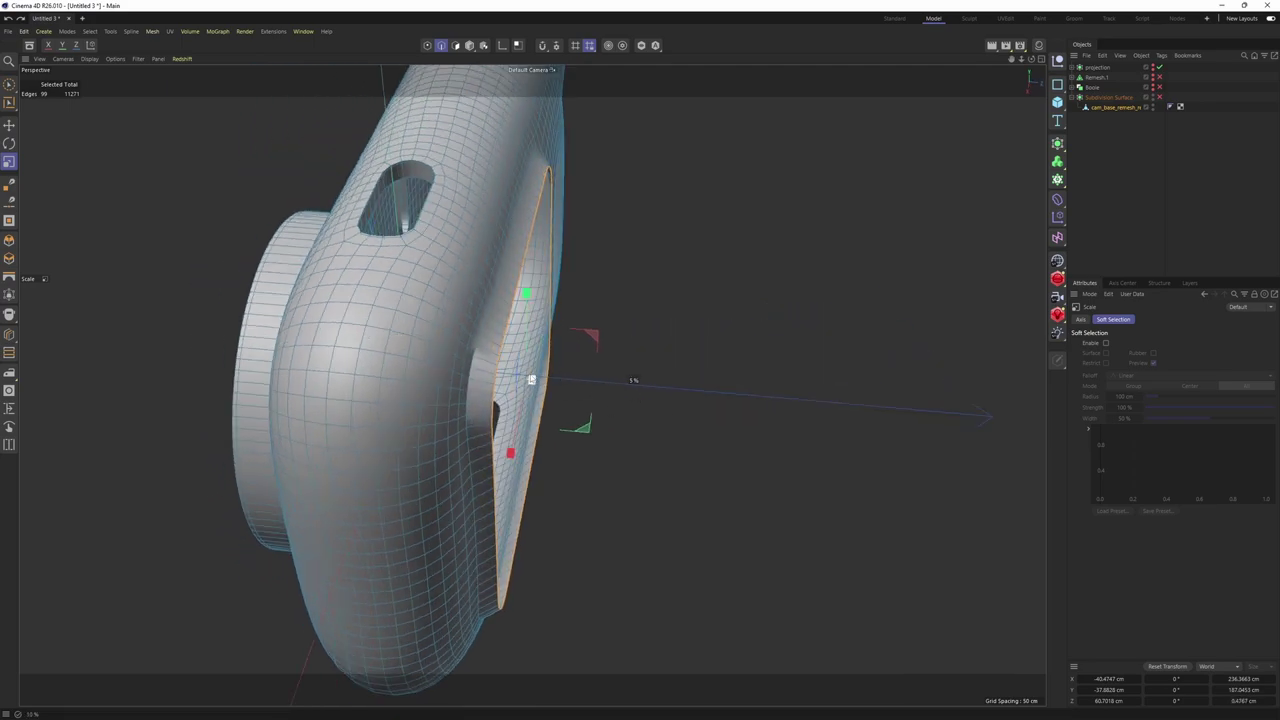
{"action": "left_click_drag", "start_coordinate": [601, 261], "coordinate": [618, 289], "text": "alt"}
Try to extrude the flattened border loop with an offset of -7.2 cm
{"action": "right_click", "coordinate": [618, 289]}
{"action": "left_click", "coordinate": [656, 292]}
{"action": "left_click_drag", "start_coordinate": [871, 437], "coordinate": [796, 437]}
{"action": "middle_click", "coordinate": [848, 498]}
{"action": "middle_click", "coordinate": [860, 522]}
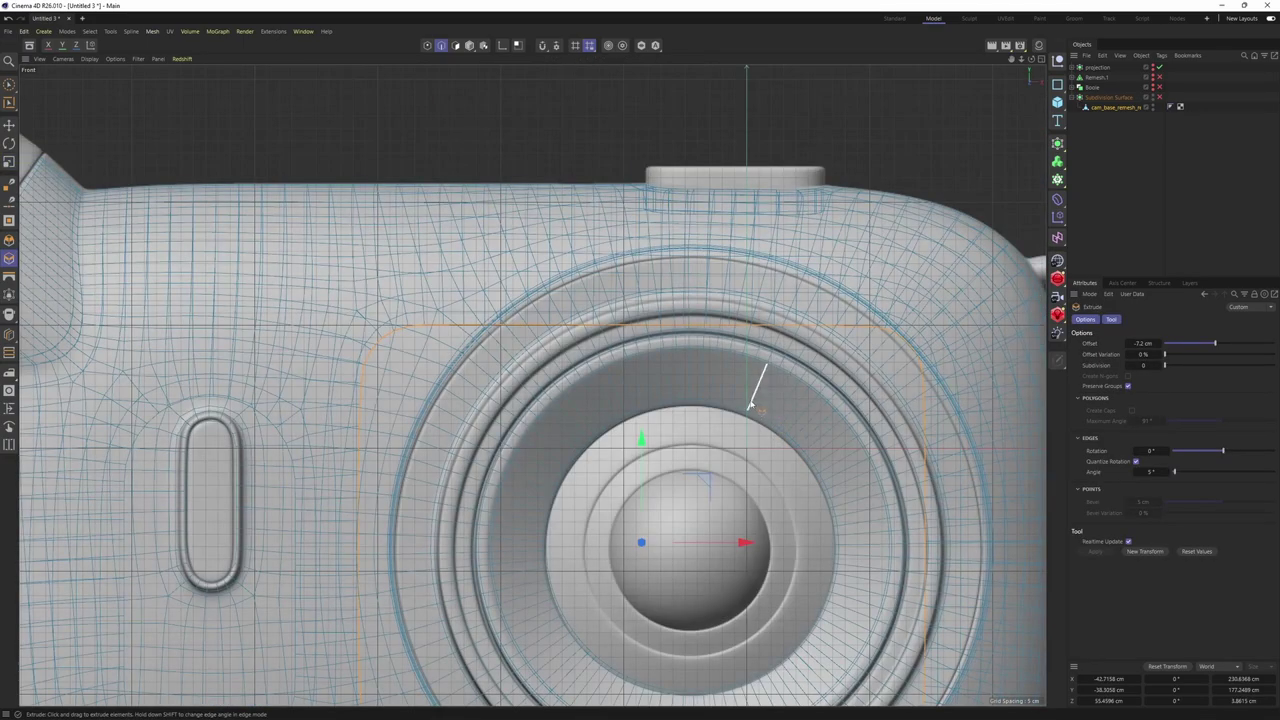
Compare the border loop's corners with the screen frame of the reference picture in the Back view
{"action": "middle_click", "coordinate": [597, 378]}
{"action": "middle_click", "coordinate": [697, 325]}
{"action": "scroll", "coordinate": [762, 290], "scroll_direction": "up", "scroll_amount": 5}
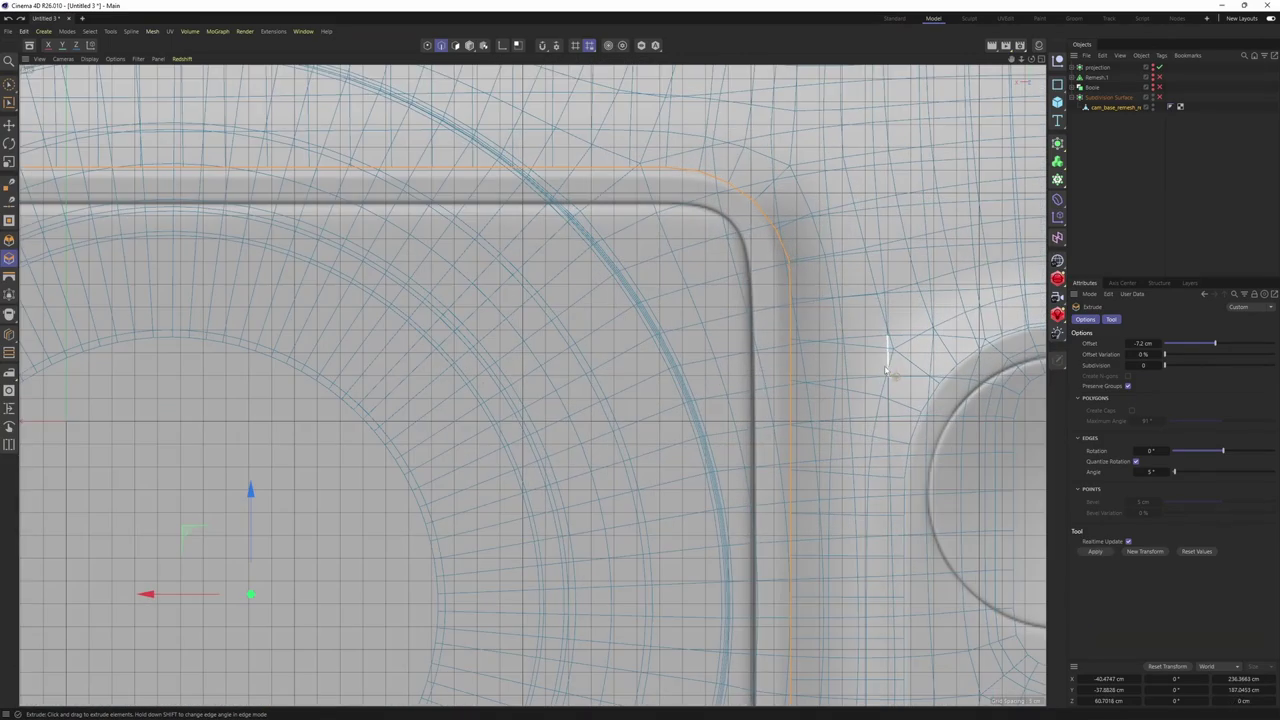
{"action": "scroll", "coordinate": [850, 417], "scroll_direction": "down", "scroll_amount": 4}
{"action": "middle_click_drag", "start_coordinate": [549, 386], "coordinate": [774, 383], "text": "alt"}
{"action": "scroll", "coordinate": [600, 345], "scroll_direction": "up", "scroll_amount": 3}
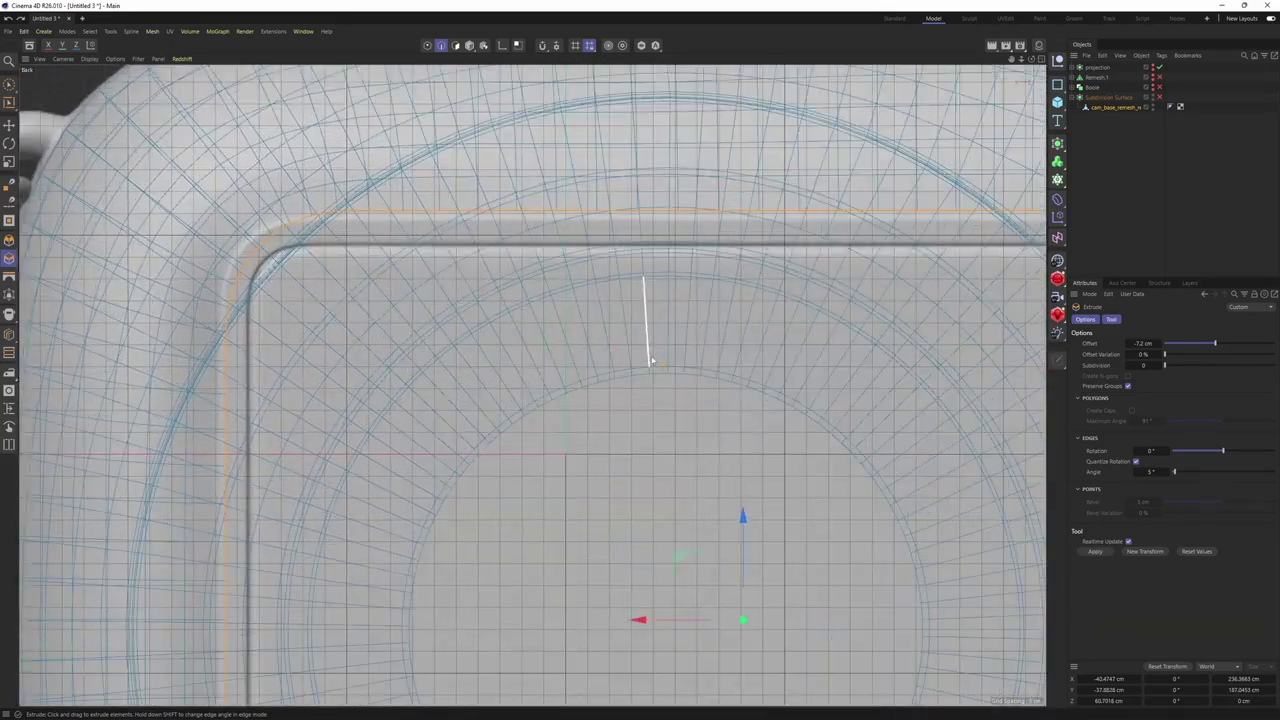
{"action": "scroll", "coordinate": [597, 330], "scroll_direction": "down", "scroll_amount": 3}
{"action": "middle_click_drag", "start_coordinate": [589, 331], "coordinate": [505, 286], "text": "alt"}
Try to extrude the border loop inward from the Back view and move the new edges along Z, and undo both
{"action": "left_click_drag", "start_coordinate": [505, 286], "coordinate": [548, 330]}
{"action": "middle_click", "coordinate": [482, 288]}
{"action": "middle_click", "coordinate": [490, 300]}
{"action": "scroll", "coordinate": [514, 400], "scroll_direction": "up", "scroll_amount": 3}
{"action": "key", "text": "e"}
{"action": "left_click_drag", "start_coordinate": [445, 407], "coordinate": [740, 312]}
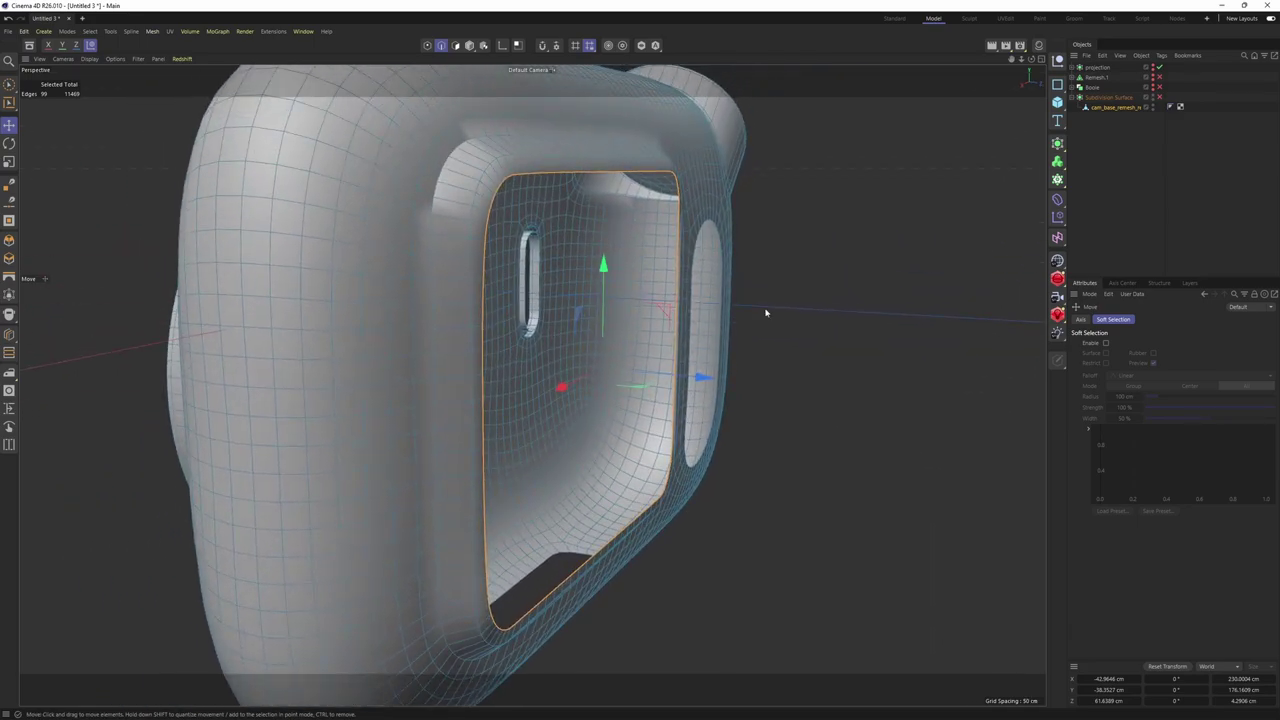
{"action": "key", "text": "ctrl+z"}
{"action": "key", "text": "ctrl+z"}
Extrude the screen opening's border loop inward with an offset of -4.8 cm and rotate the extruded edges
{"action": "right_click", "coordinate": [726, 325]}
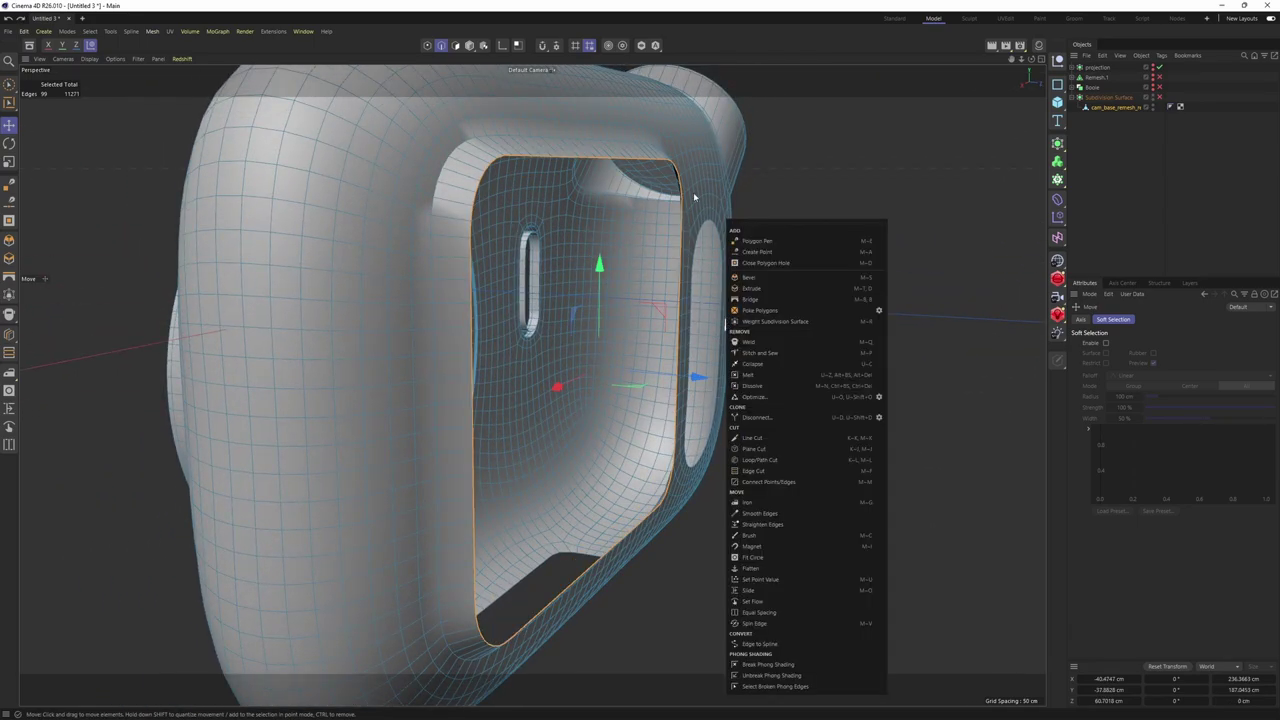
{"action": "left_click", "coordinate": [785, 288]}
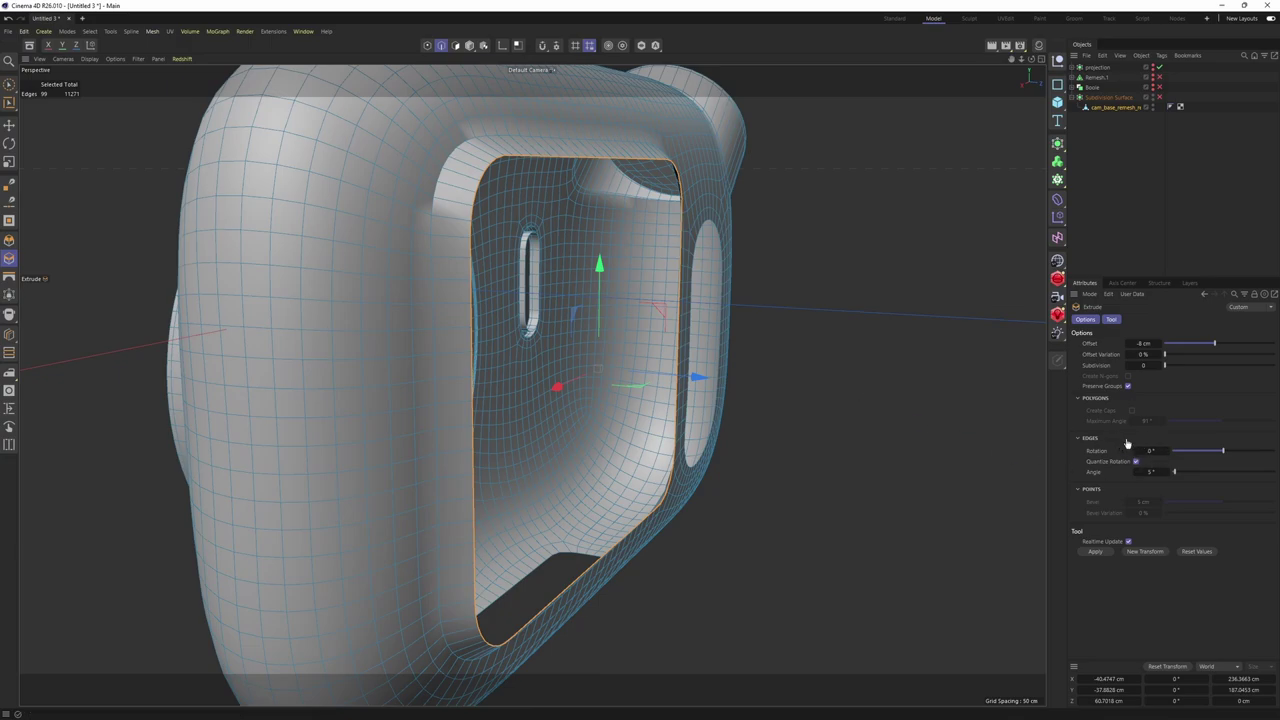
{"action": "left_click_drag", "start_coordinate": [850, 335], "coordinate": [798, 335]}
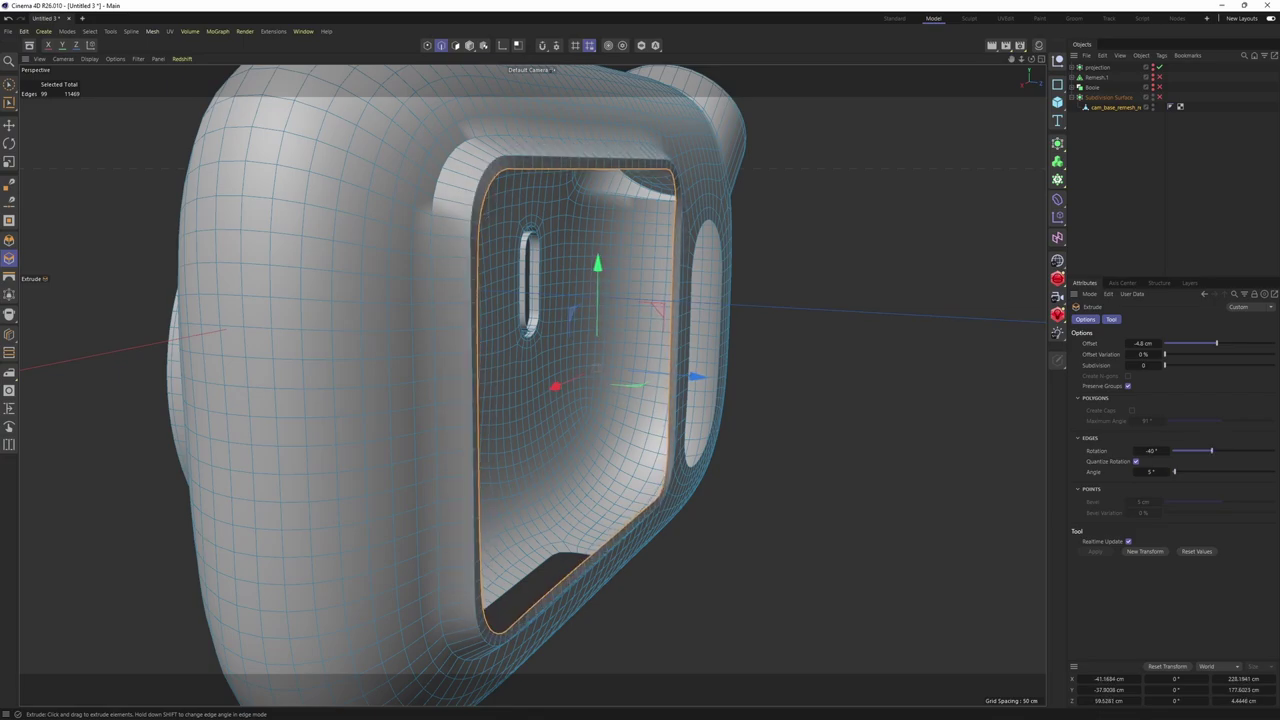
{"action": "left_click_drag", "start_coordinate": [713, 330], "coordinate": [703, 330], "text": "shift"}
{"action": "left_click_drag", "start_coordinate": [921, 425], "coordinate": [828, 411], "text": "alt"}
Select the new polygon loop around the screen opening and scale it flat along Z to 0 cm
{"action": "key", "text": "Return"}
{"action": "left_click_drag", "start_coordinate": [748, 408], "coordinate": [676, 384], "text": "alt"}
{"action": "scroll", "coordinate": [676, 384], "scroll_direction": "up", "scroll_amount": 3}
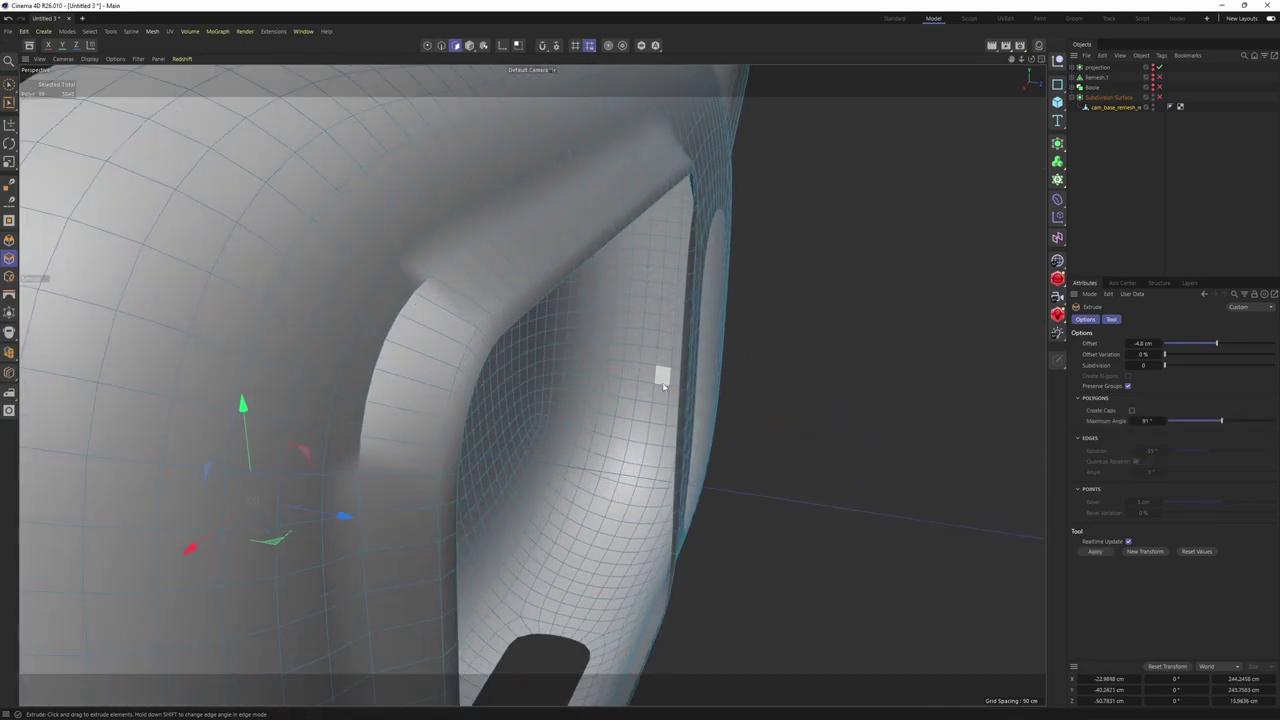
{"action": "key", "text": "u"}
{"action": "key", "text": "l"}
{"action": "left_click", "coordinate": [514, 291]}
{"action": "scroll", "coordinate": [514, 291], "scroll_direction": "down", "scroll_amount": 4}
{"action": "left_click_drag", "start_coordinate": [514, 291], "coordinate": [663, 324], "text": "alt"}
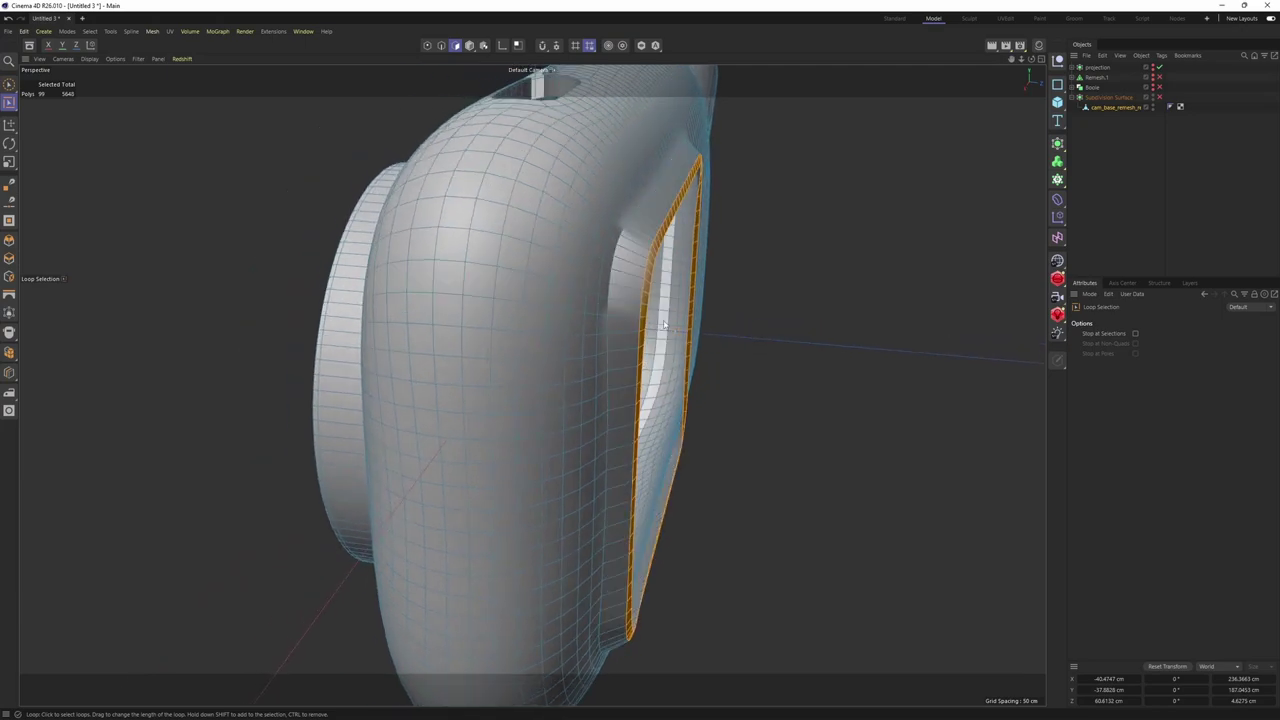
{"action": "key", "text": "t"}
{"action": "left_click_drag", "start_coordinate": [777, 384], "coordinate": [613, 416]}
{"action": "scroll", "coordinate": [546, 268], "scroll_direction": "up", "scroll_amount": 2}
Extend the flat ring's inner border edges into the body to form the screen opening's inner wall, and return to polygon mode
{"action": "key", "text": "Return"}
{"action": "key", "text": "e"}
{"action": "scroll", "coordinate": [686, 327], "scroll_direction": "up", "scroll_amount": 2}
{"action": "key", "text": "Return"}
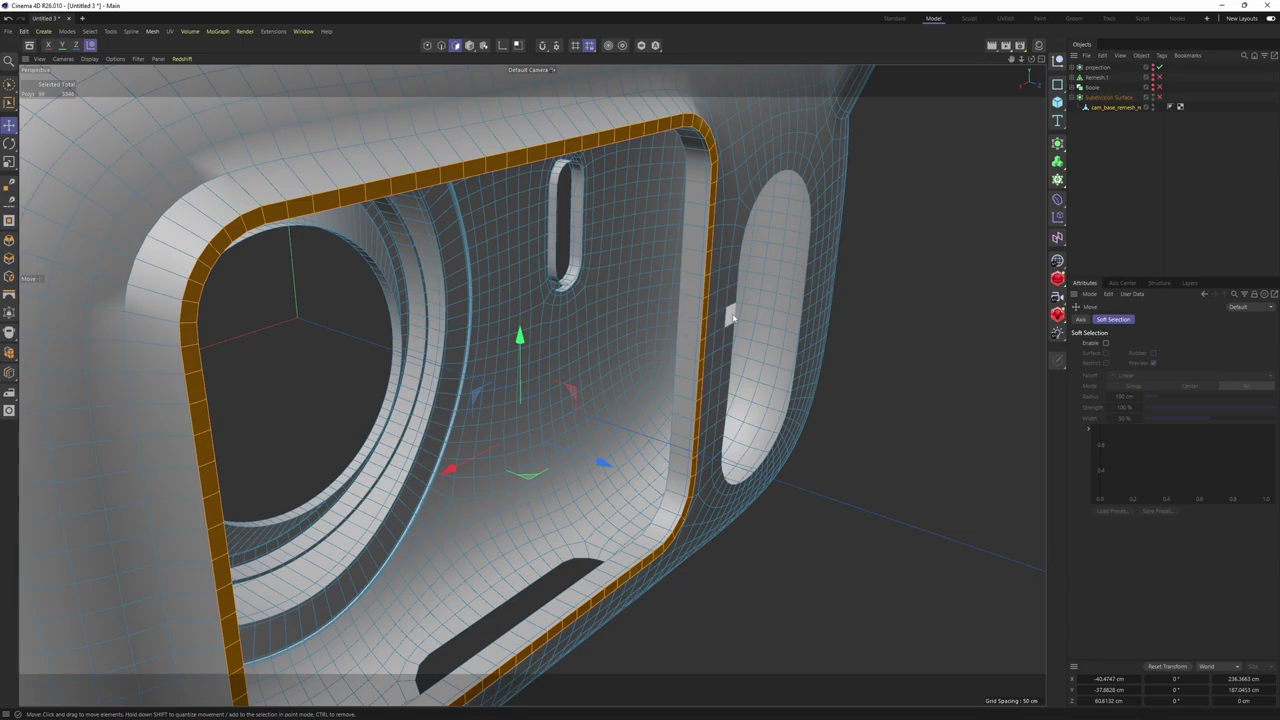
Inspect the rear screen frame with subdivision smoothing on and the mesh deselected, and restore the unsubdivided mesh and its polygon selection
{"action": "left_click_drag", "start_coordinate": [733, 318], "coordinate": [746, 283], "text": "alt"}
{"action": "key", "text": "q"}
{"action": "left_click", "coordinate": [1189, 232]}
{"action": "middle_click_drag", "start_coordinate": [668, 226], "coordinate": [714, 270], "text": "alt"}
{"action": "key", "text": "ctrl+z"}
{"action": "key", "text": "ctrl+z"}
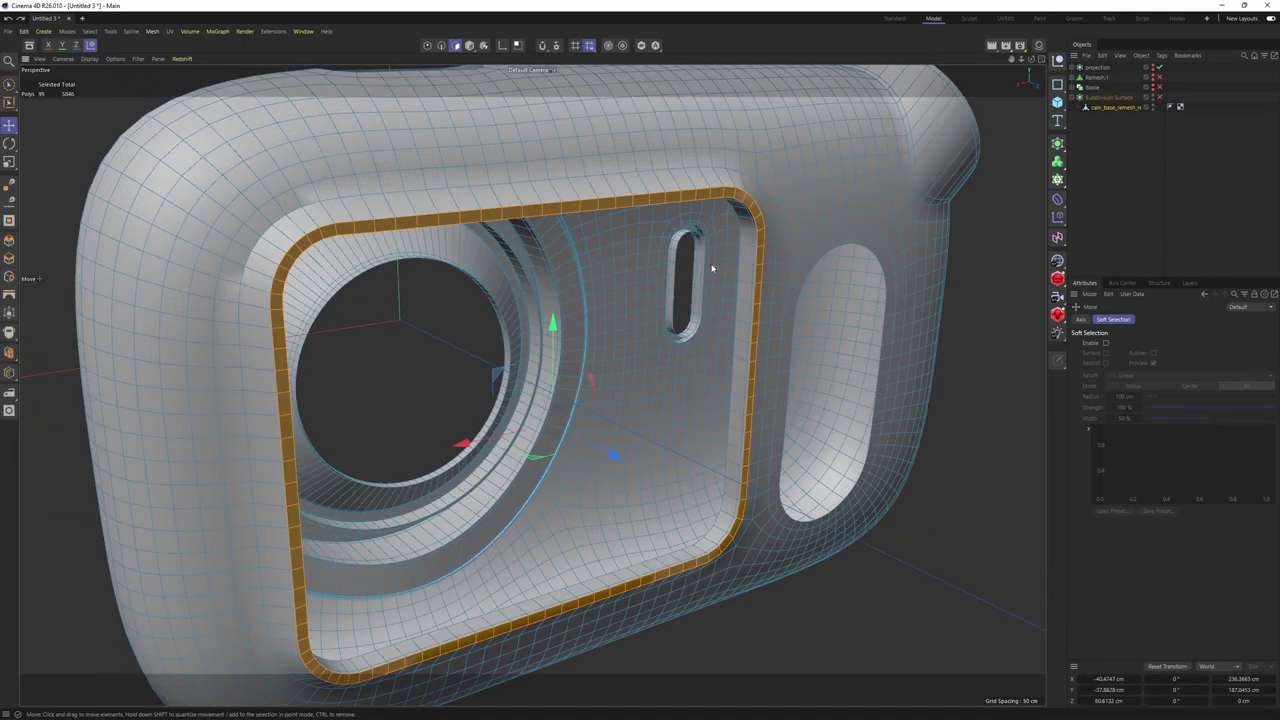
Add two supporting loop cuts around the screen frame's flat ring and inspect the subdivided frame
{"action": "key", "text": "k"}
{"action": "key", "text": "l"}
{"action": "scroll", "coordinate": [710, 266], "scroll_direction": "up", "scroll_amount": 8}
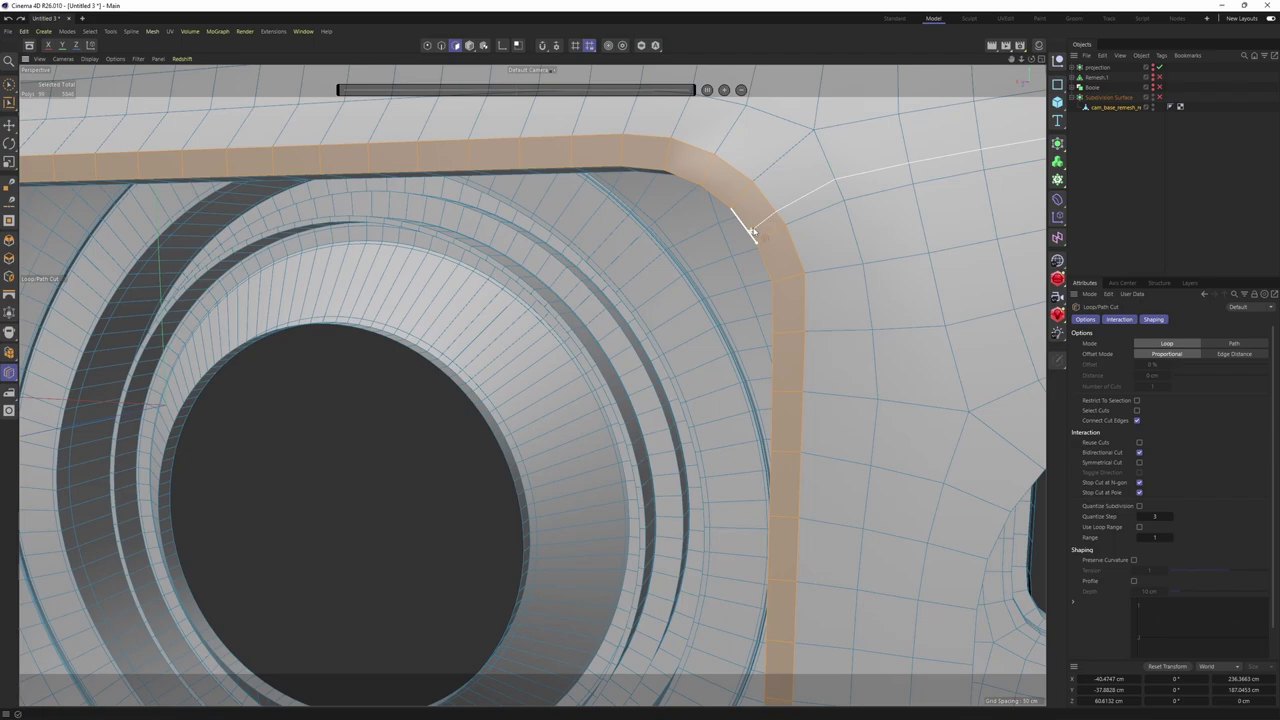
{"action": "left_click_drag", "start_coordinate": [753, 231], "coordinate": [788, 231], "text": "alt"}
{"action": "key", "text": "q"}
{"action": "scroll", "coordinate": [790, 235], "scroll_direction": "down", "scroll_amount": 10}
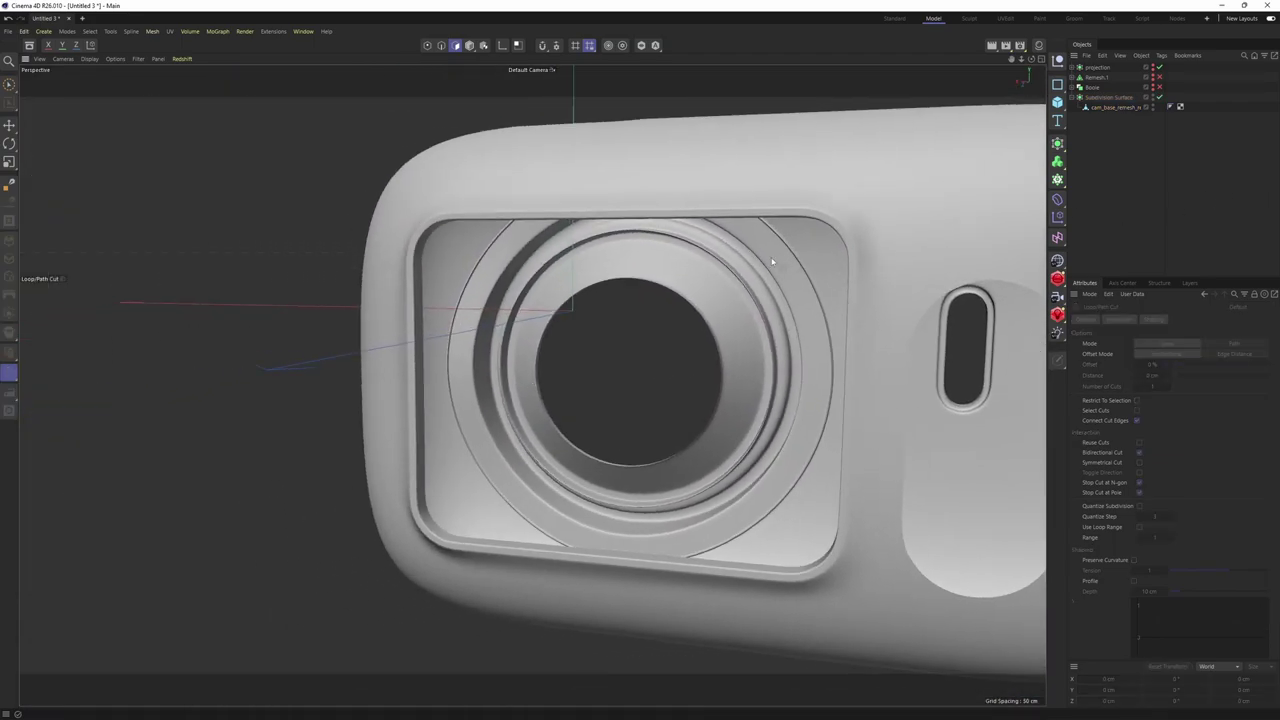
{"action": "scroll", "coordinate": [797, 240], "scroll_direction": "down", "scroll_amount": 10}
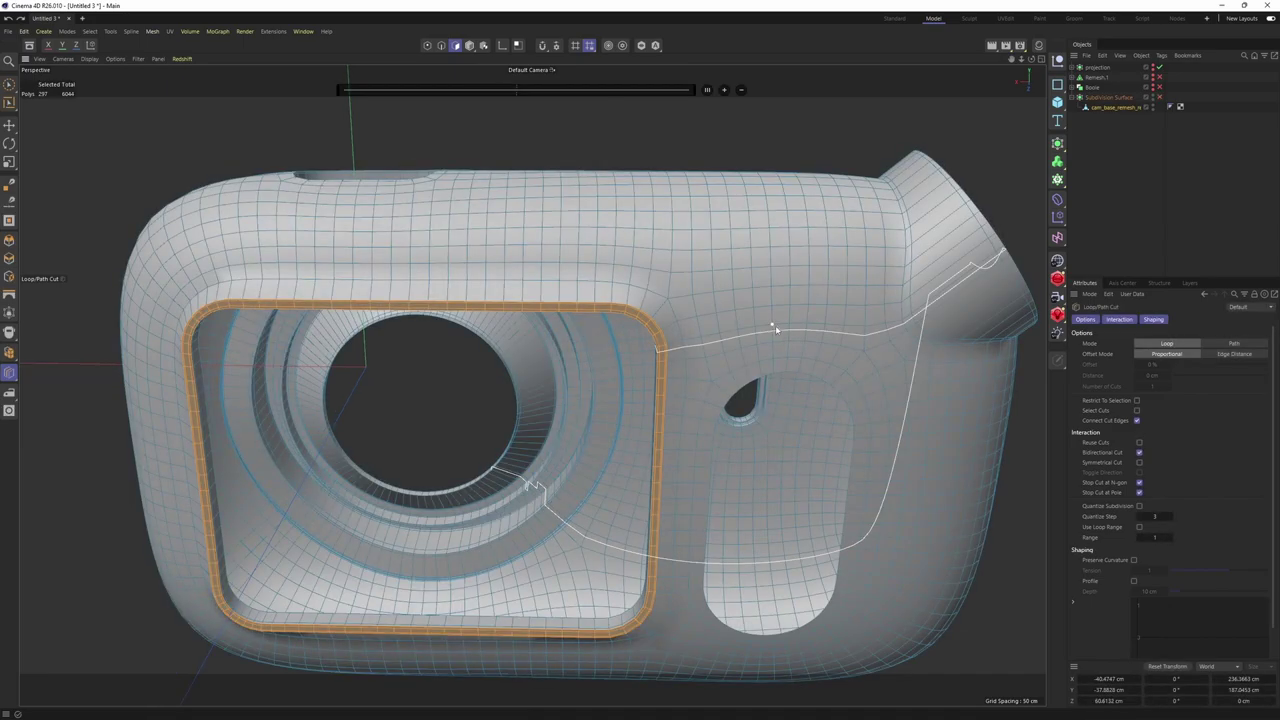
Flatten the button recess's border loop along Z to 0 cm and move it outward to about 64.5 cm
{"action": "key", "text": "e"}
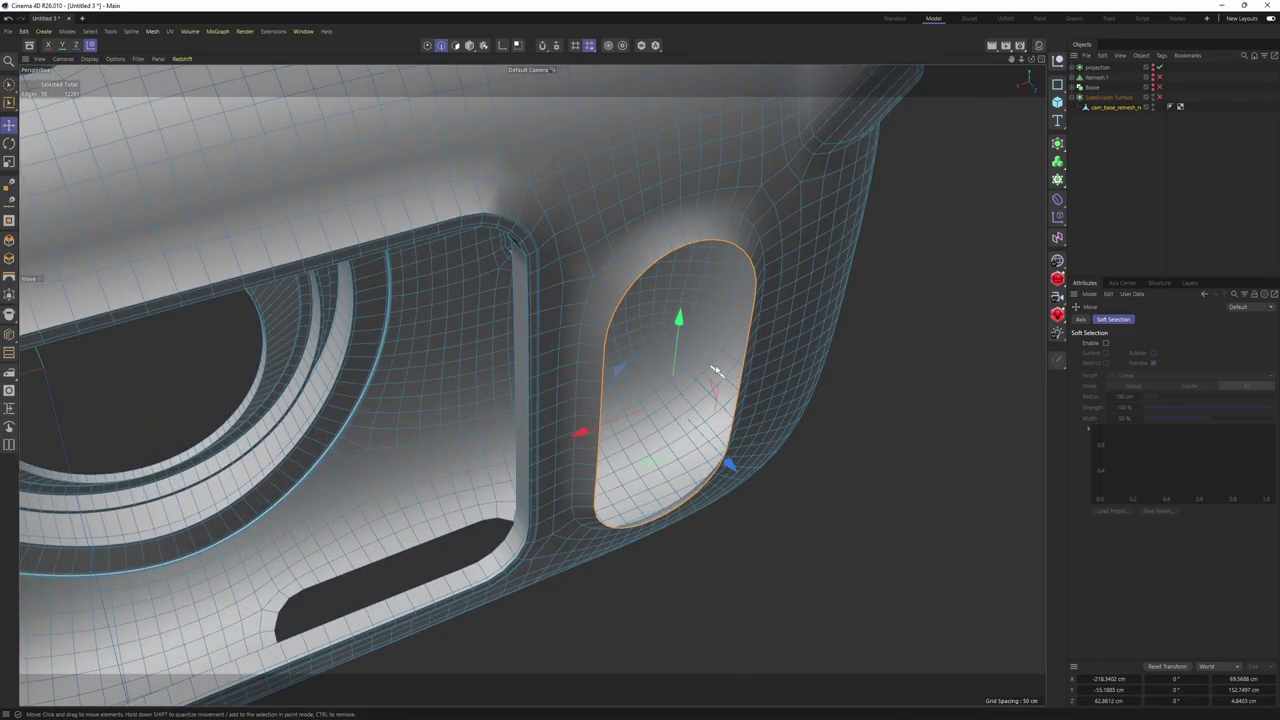
{"action": "key", "text": "t"}
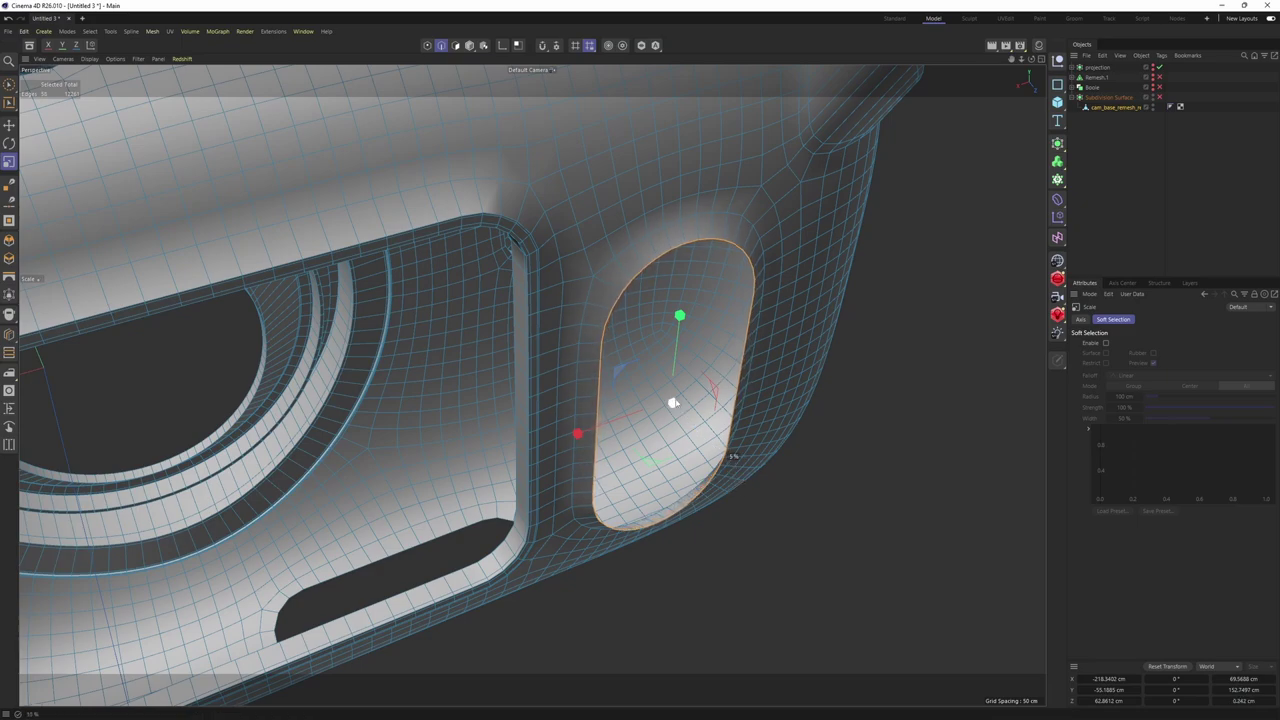
{"action": "left_click_drag", "start_coordinate": [675, 401], "coordinate": [695, 433], "text": "alt"}
{"action": "key", "text": "e"}
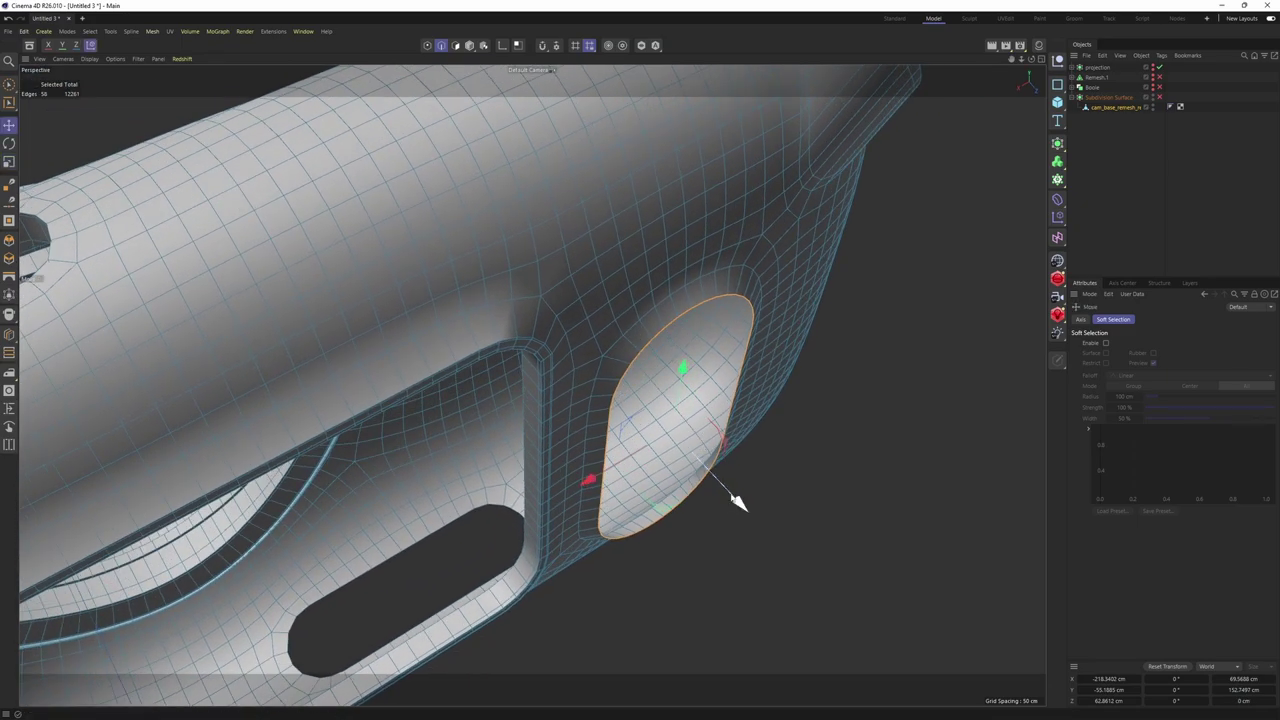
{"action": "left_click_drag", "start_coordinate": [740, 503], "coordinate": [751, 237], "text": "alt"}
Try to fill the button recess opening with Close Polygon Hole using the Grid polygon type
{"action": "key", "text": "m"}
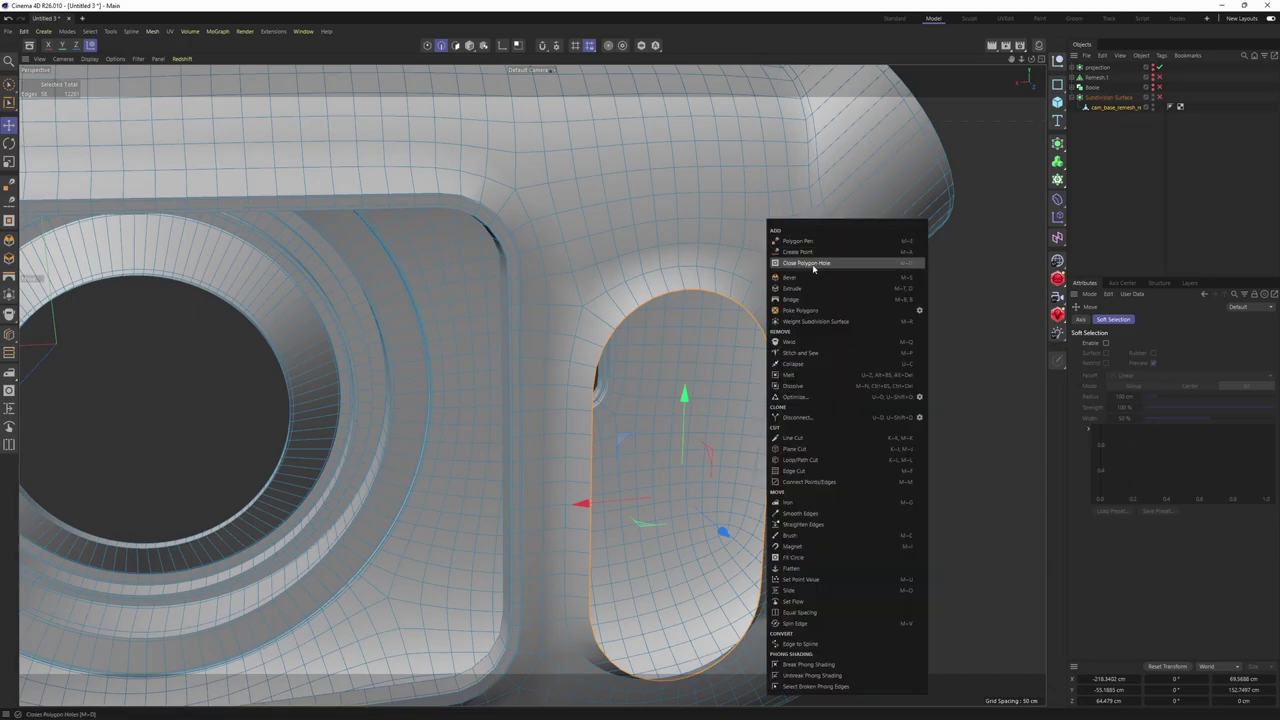
{"action": "left_click", "coordinate": [813, 263]}
{"action": "left_click", "coordinate": [768, 337]}
{"action": "left_click_drag", "start_coordinate": [768, 337], "coordinate": [708, 295], "text": "alt"}
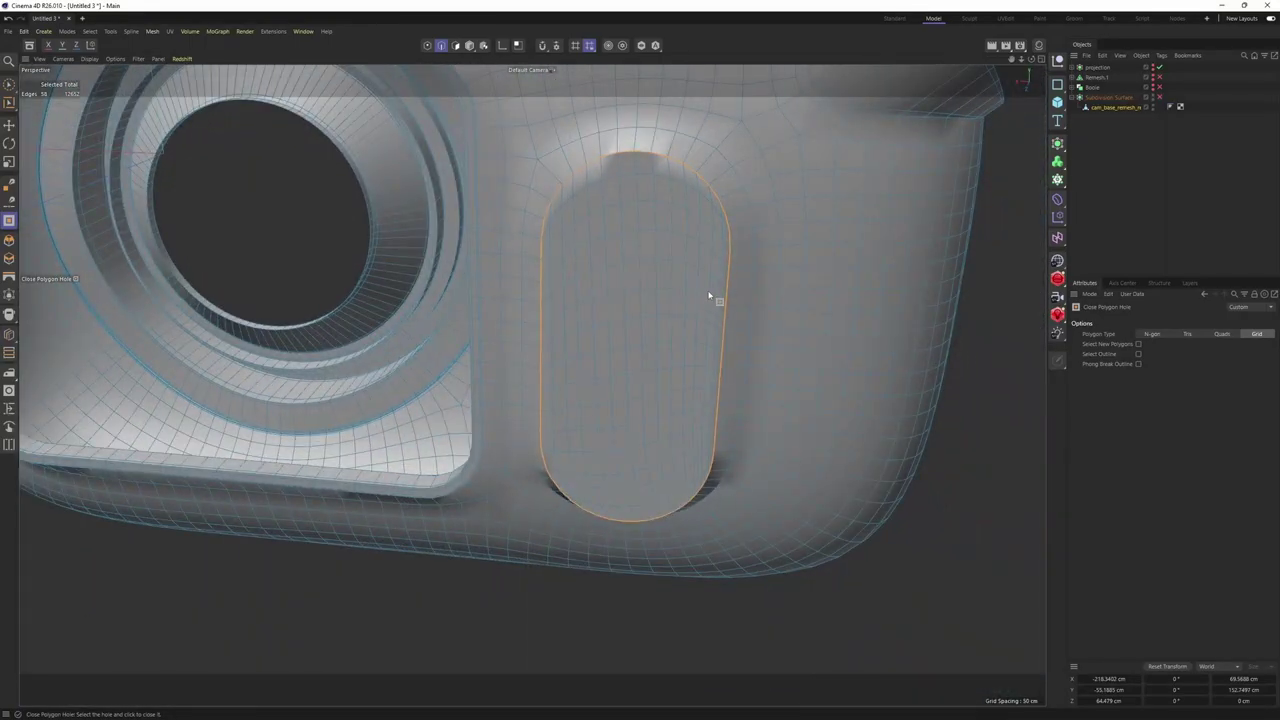
{"action": "left_click", "coordinate": [708, 295]}
Select one border edge on each long side of the button recess opening, directly opposite each other
{"action": "key", "text": "e"}
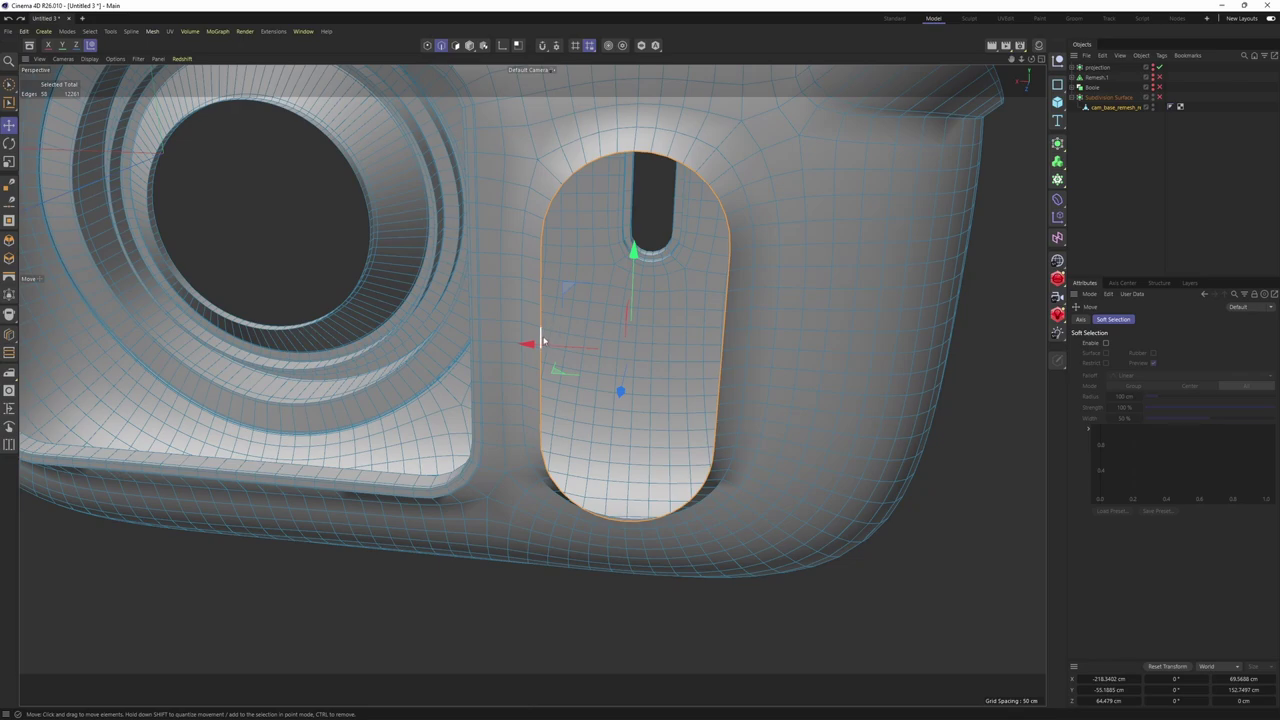
{"action": "left_click_drag", "start_coordinate": [541, 341], "coordinate": [735, 346], "text": "alt"}
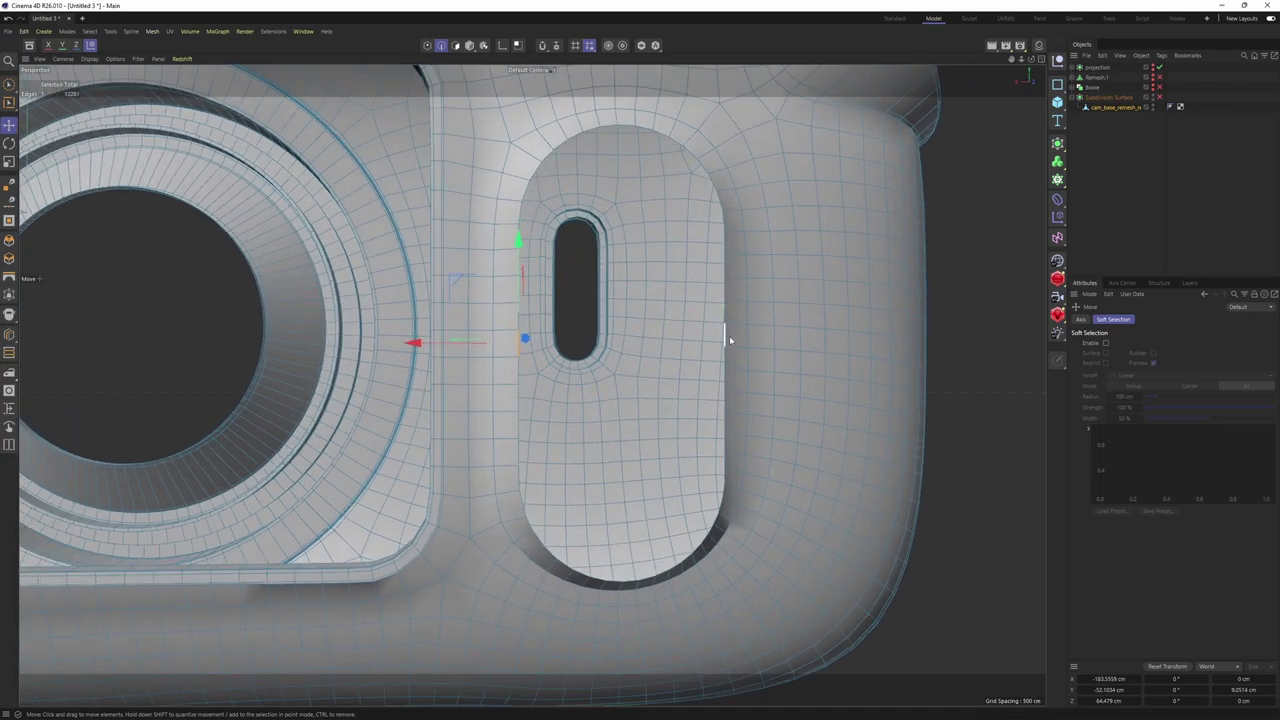
{"action": "left_click_drag", "start_coordinate": [778, 284], "coordinate": [794, 323], "text": "alt"}
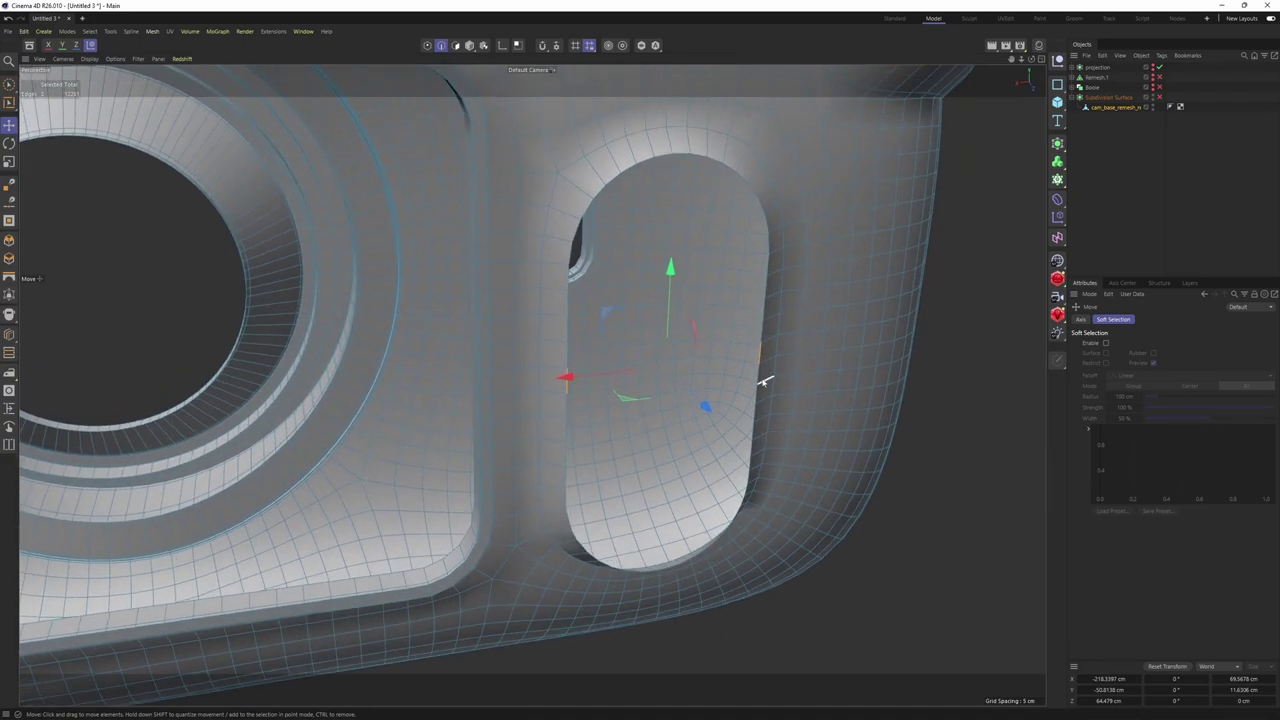
Try to connect the two selected edges across the button recess with Stitch and Sew, and undo each attempt
{"action": "right_click", "coordinate": [815, 353]}
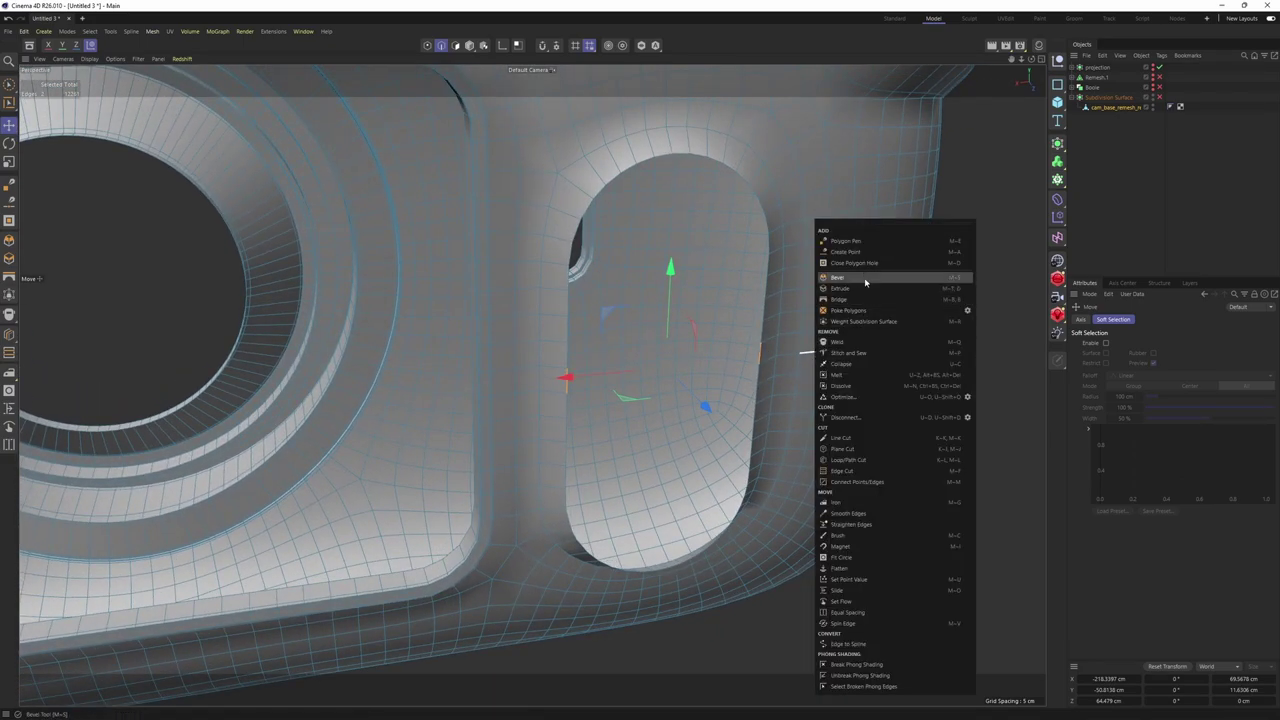
{"action": "left_click", "coordinate": [773, 279]}
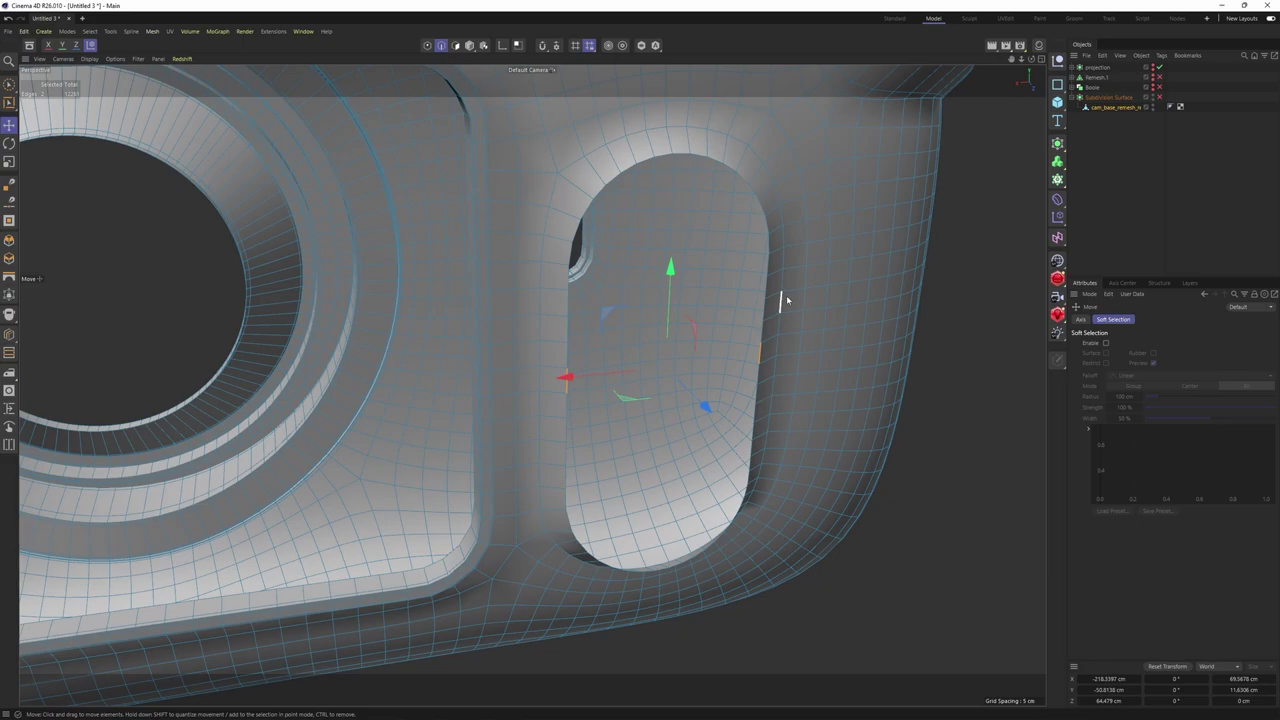
{"action": "key", "text": "m"}
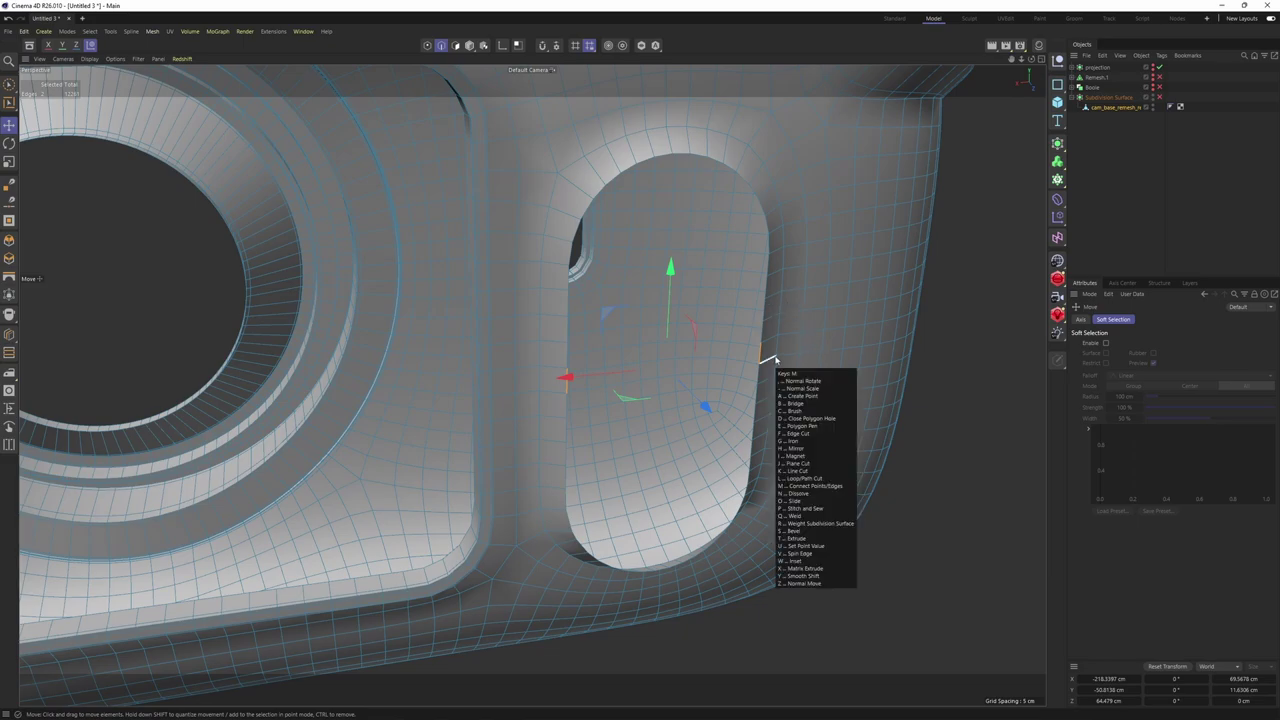
{"action": "key", "text": "p"}
{"action": "left_click_drag", "start_coordinate": [593, 368], "coordinate": [595, 369]}
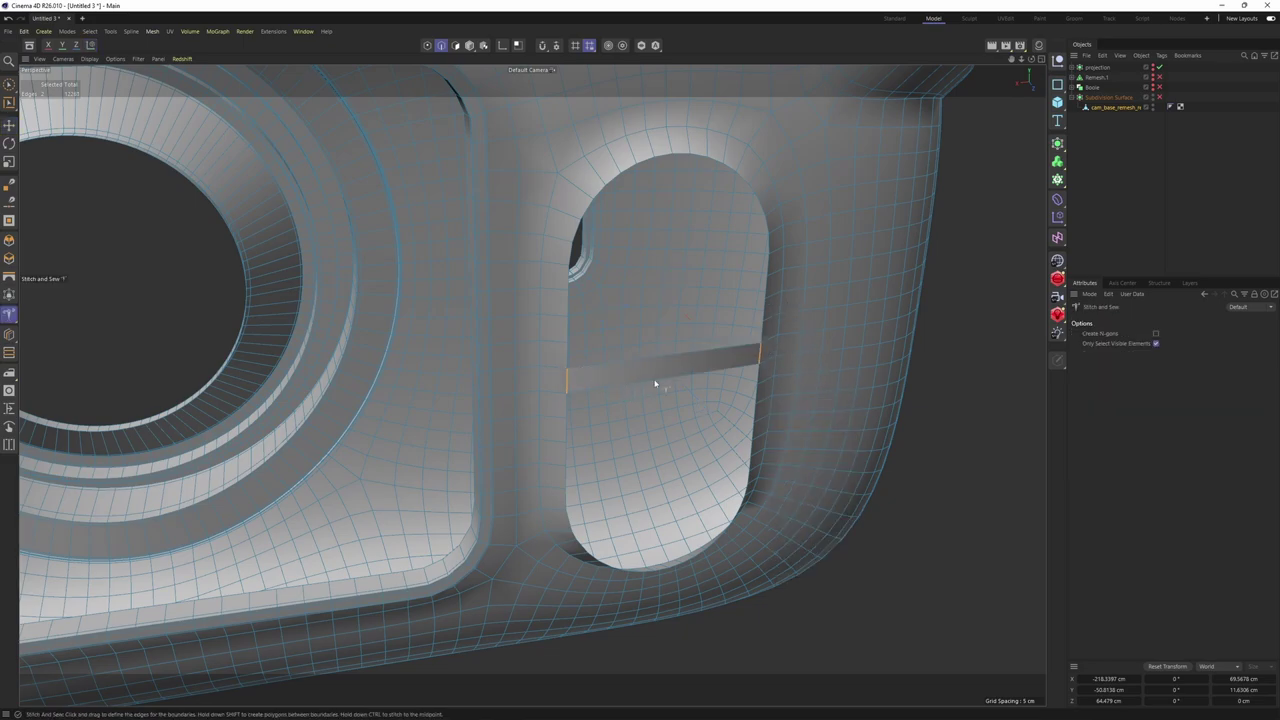
{"action": "key", "text": "ctrl+z"}
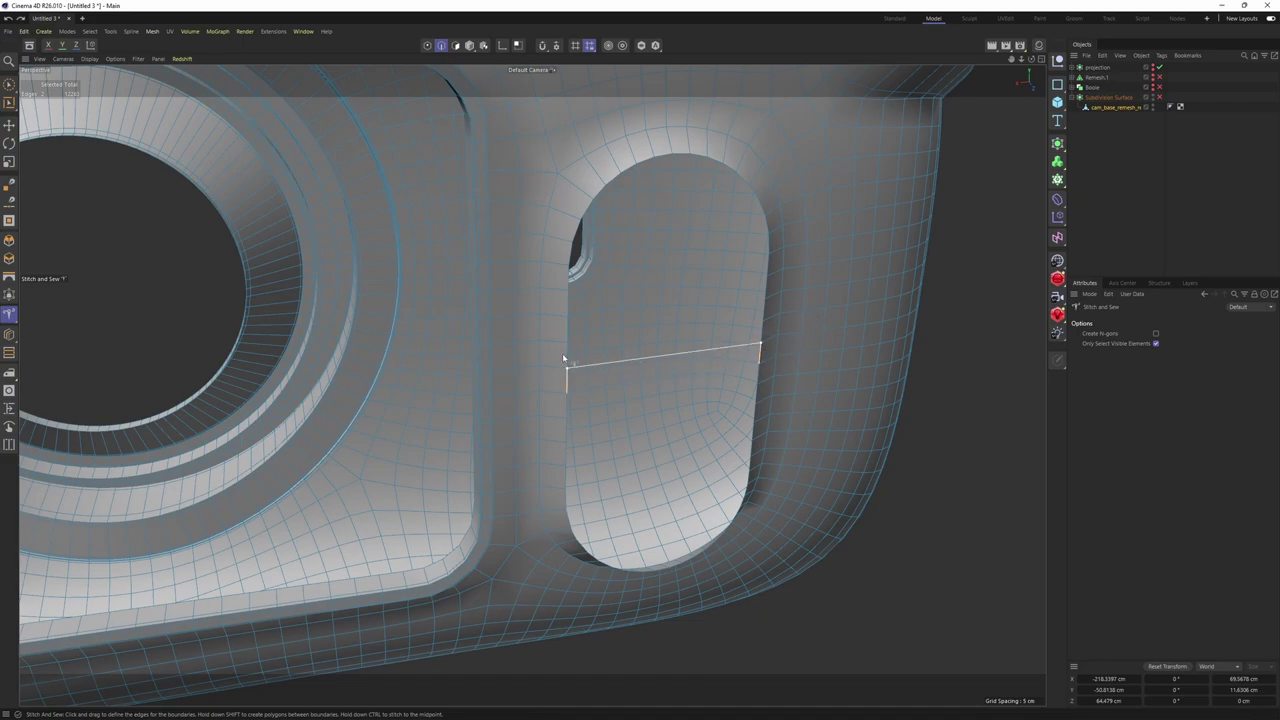
{"action": "right_click", "coordinate": [764, 350]}
{"action": "left_click", "coordinate": [795, 347]}
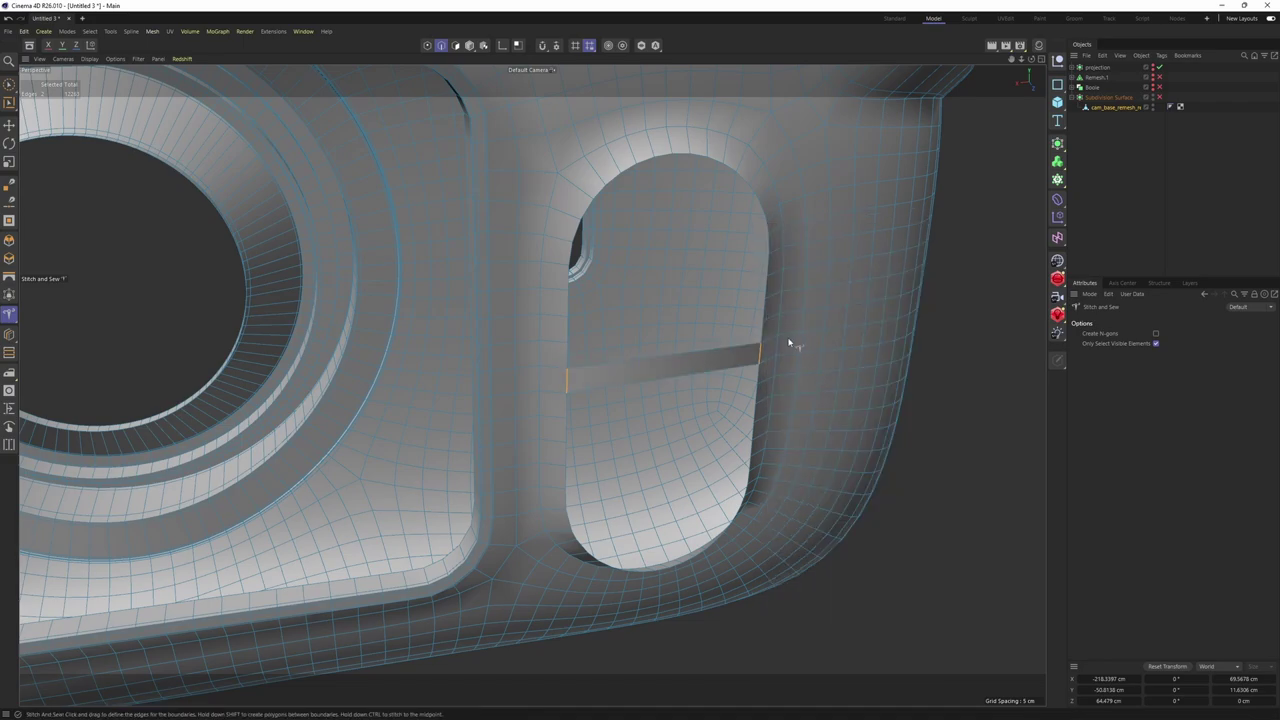
{"action": "scroll", "coordinate": [788, 342], "scroll_direction": "up", "scroll_amount": 1}
{"action": "key", "text": "ctrl+z"}
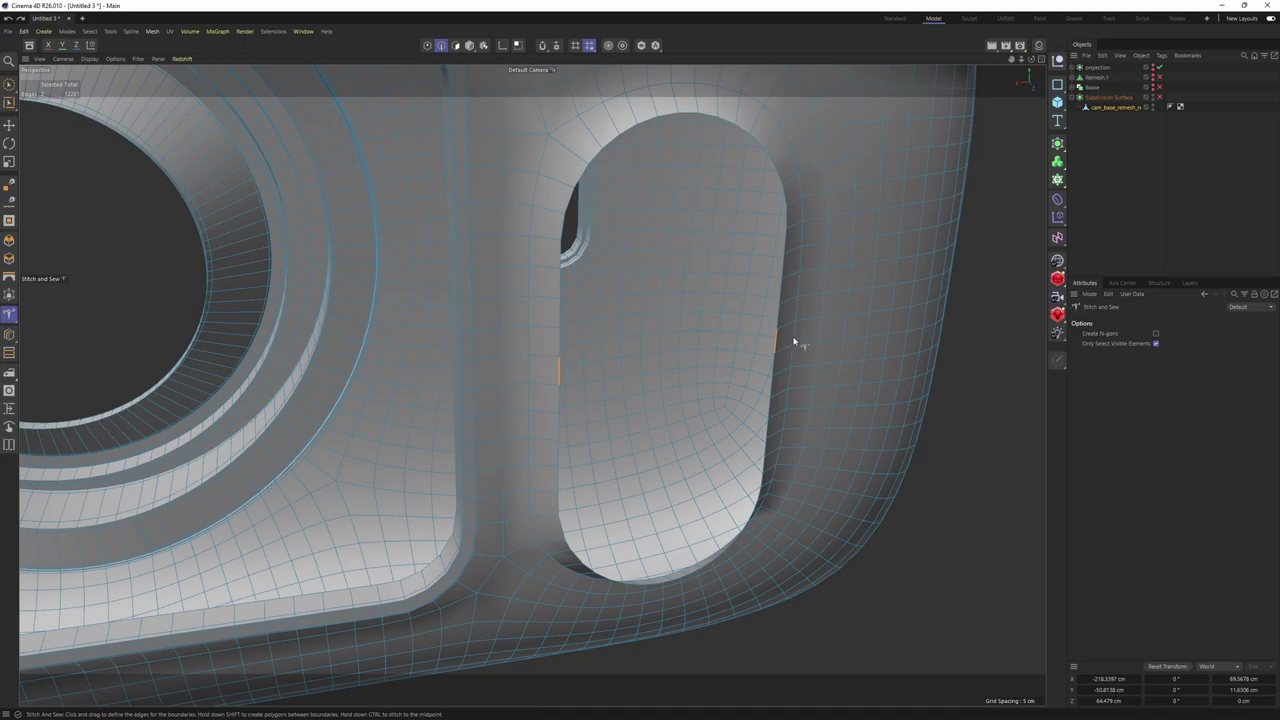
{"action": "scroll", "coordinate": [800, 345], "scroll_direction": "up", "scroll_amount": 1}
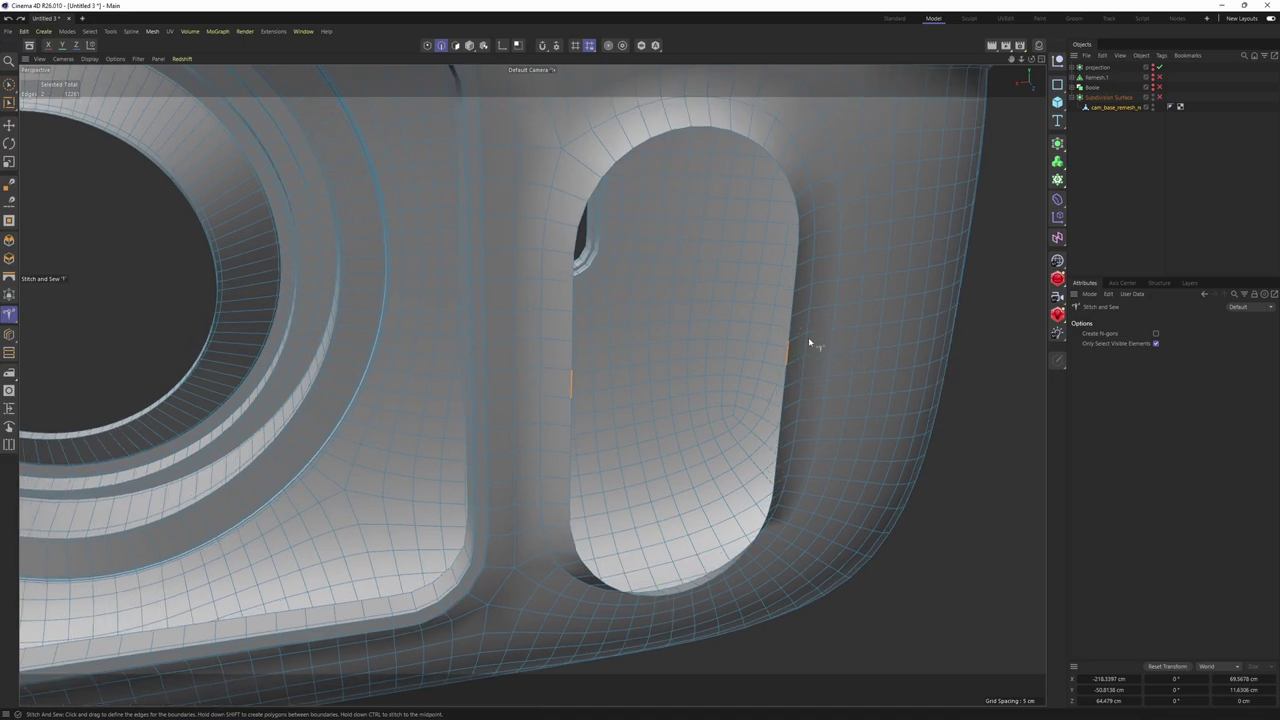
{"action": "key", "text": "e"}
{"action": "right_click", "coordinate": [904, 368]}
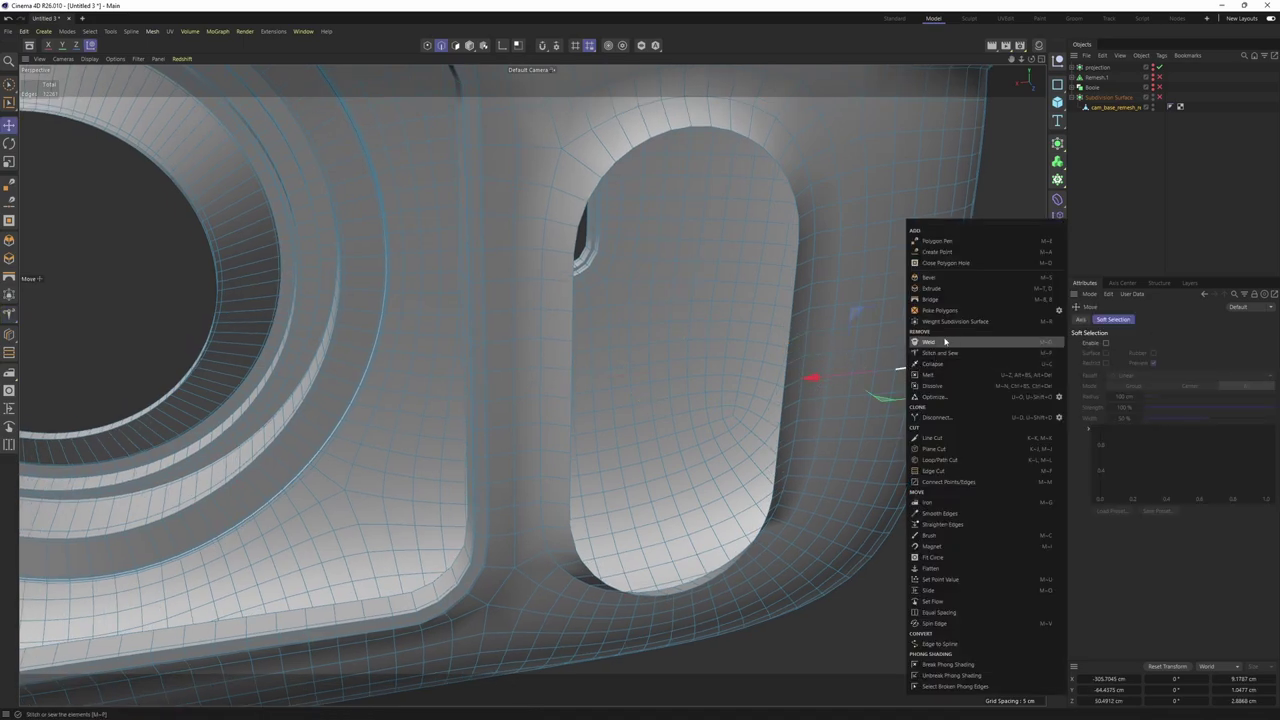
{"action": "left_click", "coordinate": [946, 285]}
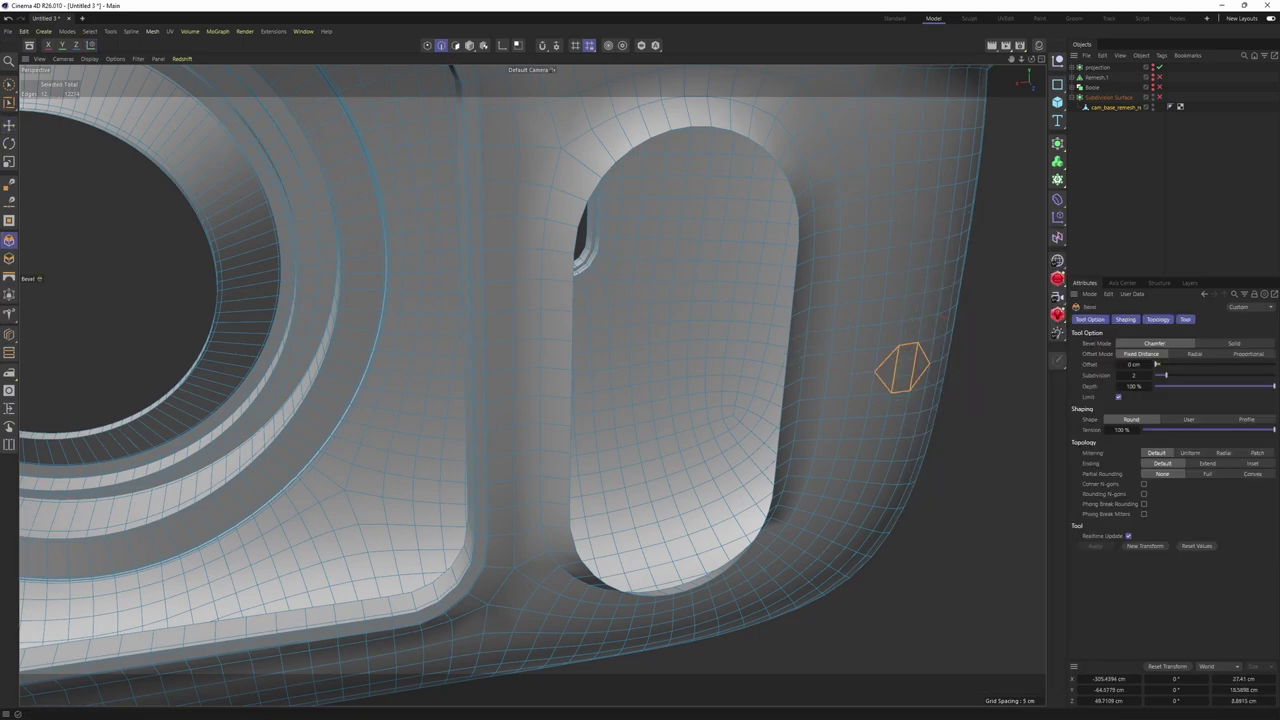
{"action": "key", "text": "e"}
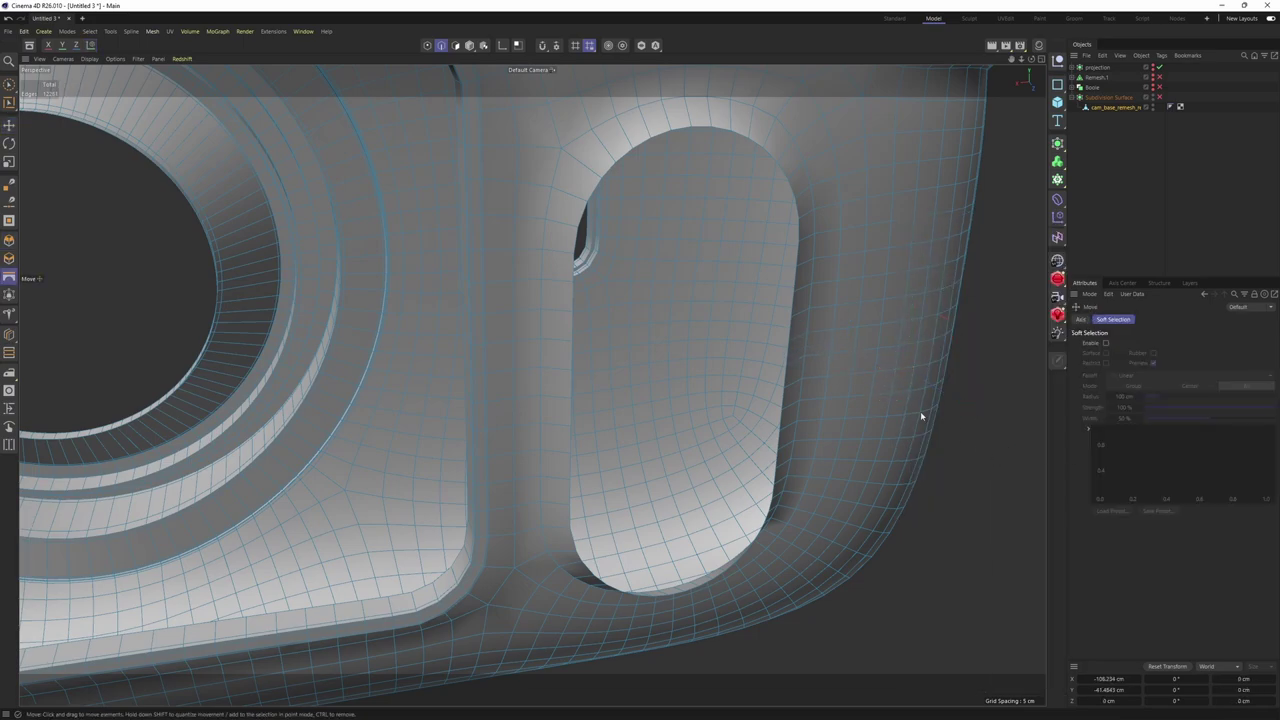
Try to bridge opposite border edges across the button recess opening, and undo the unwanted bridge
{"action": "key", "text": "m"}
{"action": "key", "text": "b"}
{"action": "left_click_drag", "start_coordinate": [686, 337], "coordinate": [576, 356]}
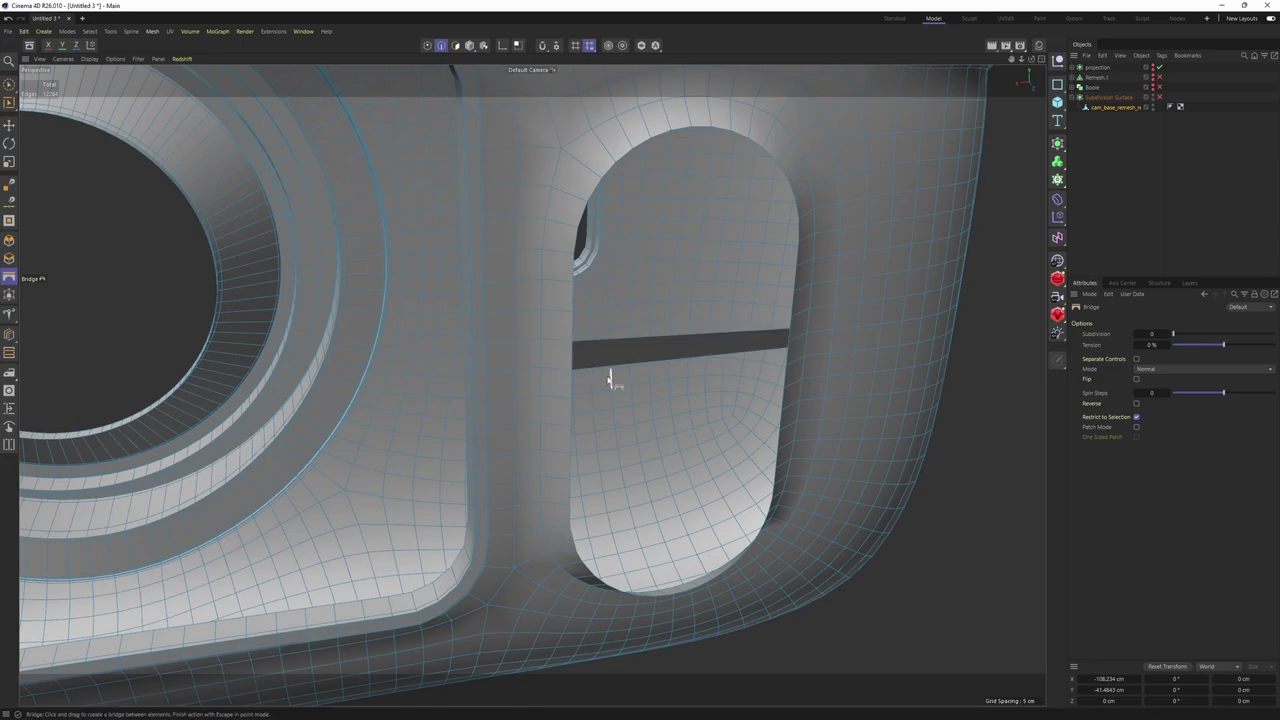
{"action": "left_click_drag", "start_coordinate": [806, 374], "coordinate": [813, 361], "text": "alt"}
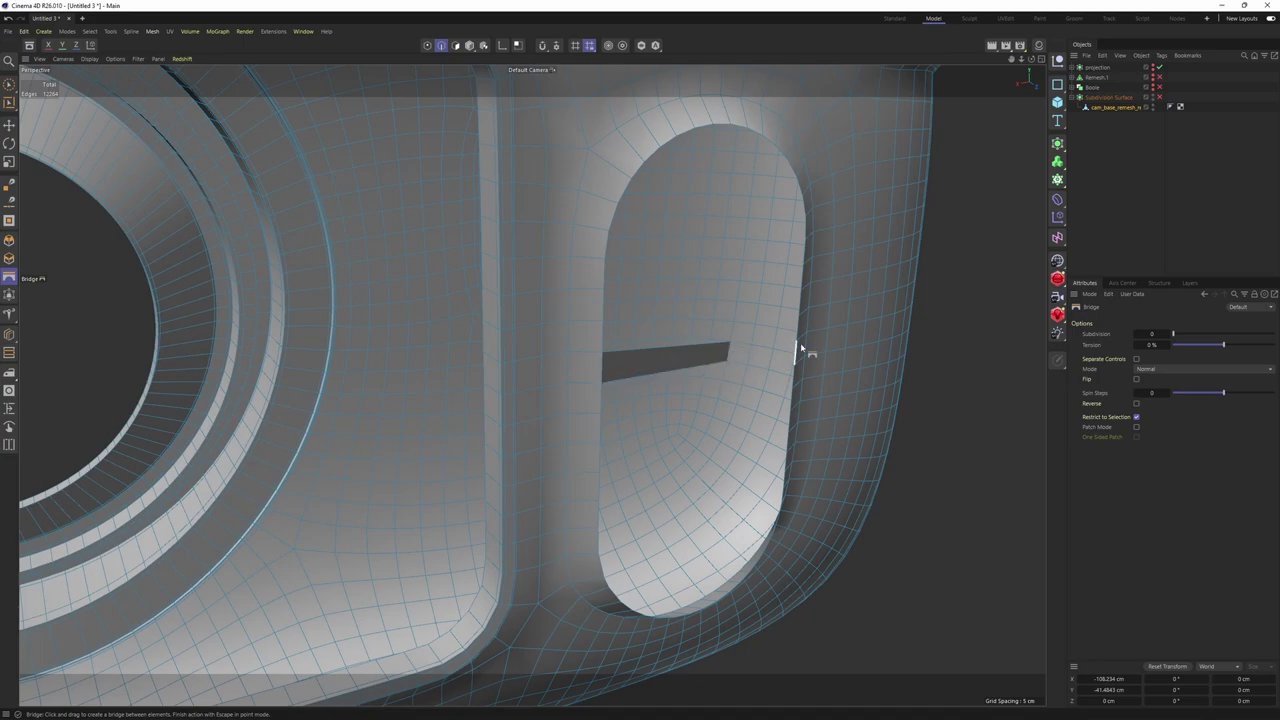
{"action": "left_click_drag", "start_coordinate": [797, 351], "coordinate": [686, 362], "text": "alt"}
{"action": "key", "text": "ctrl+z"}
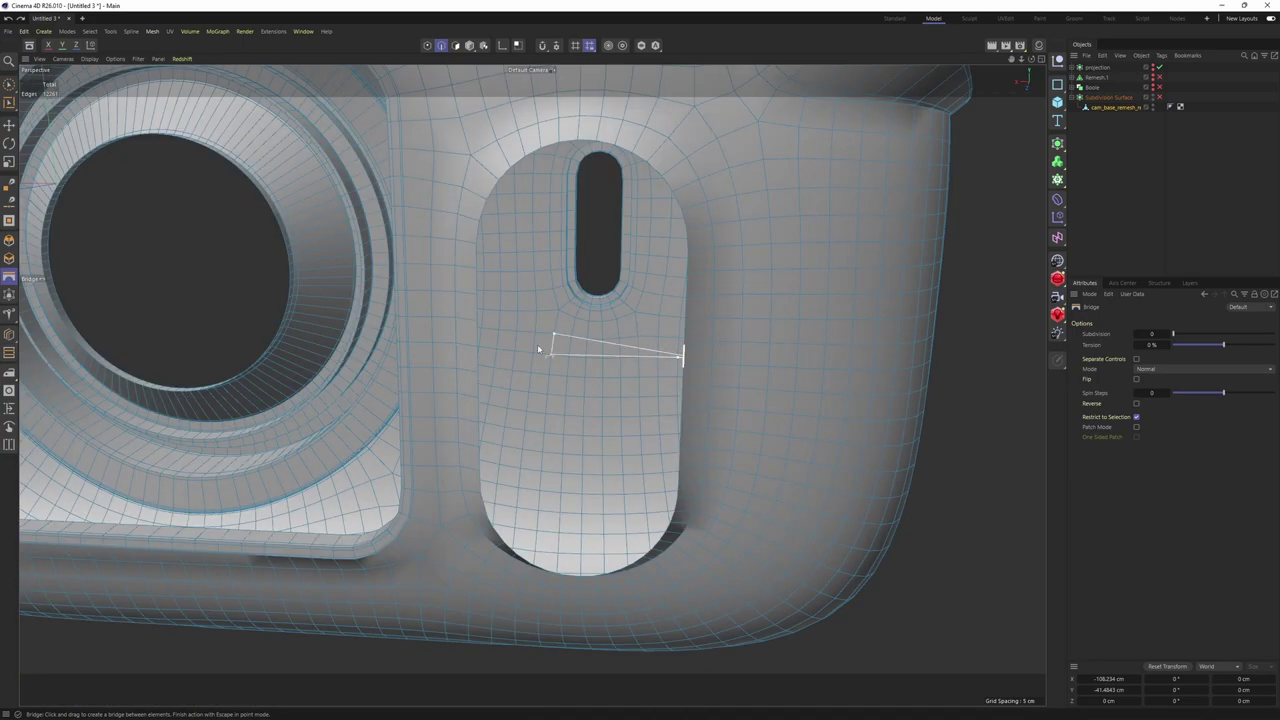
{"action": "left_click_drag", "start_coordinate": [480, 356], "coordinate": [480, 356]}
{"action": "scroll", "coordinate": [737, 331], "scroll_direction": "up", "scroll_amount": 3}
Select one border edge on each long side of the button recess and join them with a polygon using Stitch and Sew
{"action": "key", "text": "e"}
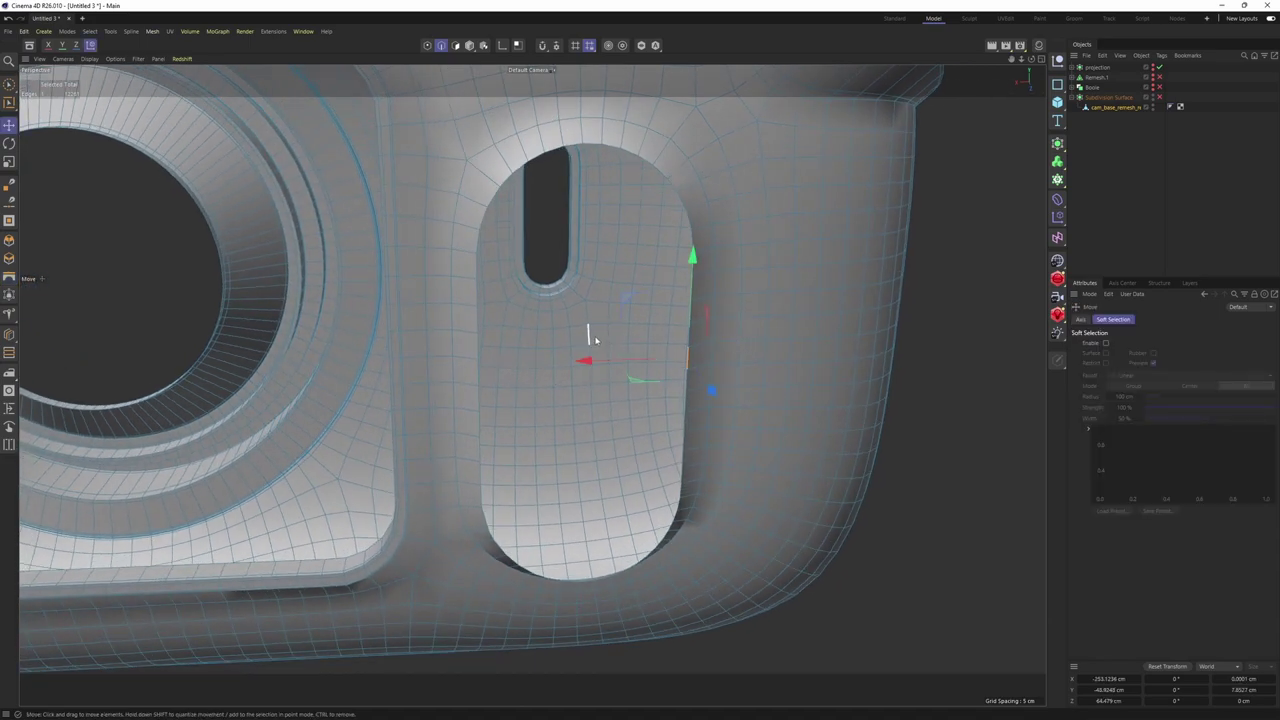
{"action": "left_click_drag", "start_coordinate": [596, 340], "coordinate": [609, 369], "text": "alt"}
{"action": "scroll", "coordinate": [757, 288], "scroll_direction": "down", "scroll_amount": 5}
{"action": "scroll", "coordinate": [650, 368], "scroll_direction": "up", "scroll_amount": 5}
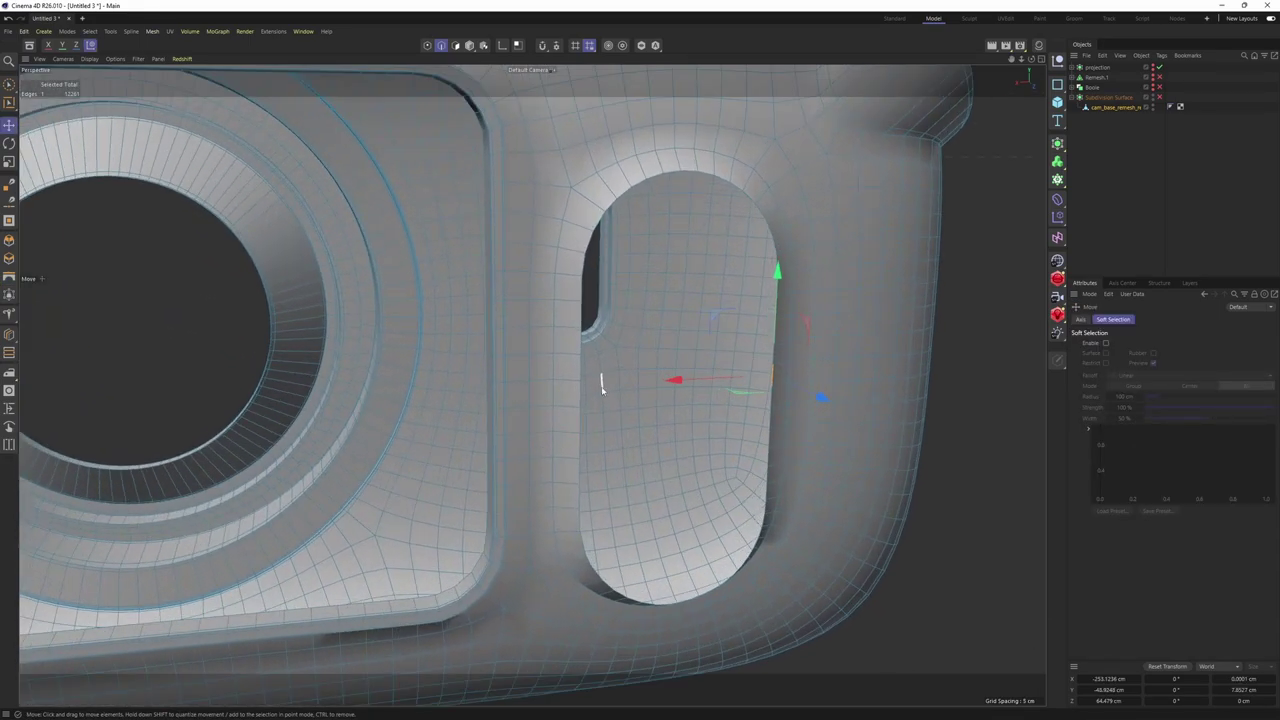
{"action": "left_click", "coordinate": [580, 372], "text": "shift"}
{"action": "key", "text": "m"}
{"action": "key", "text": "p"}
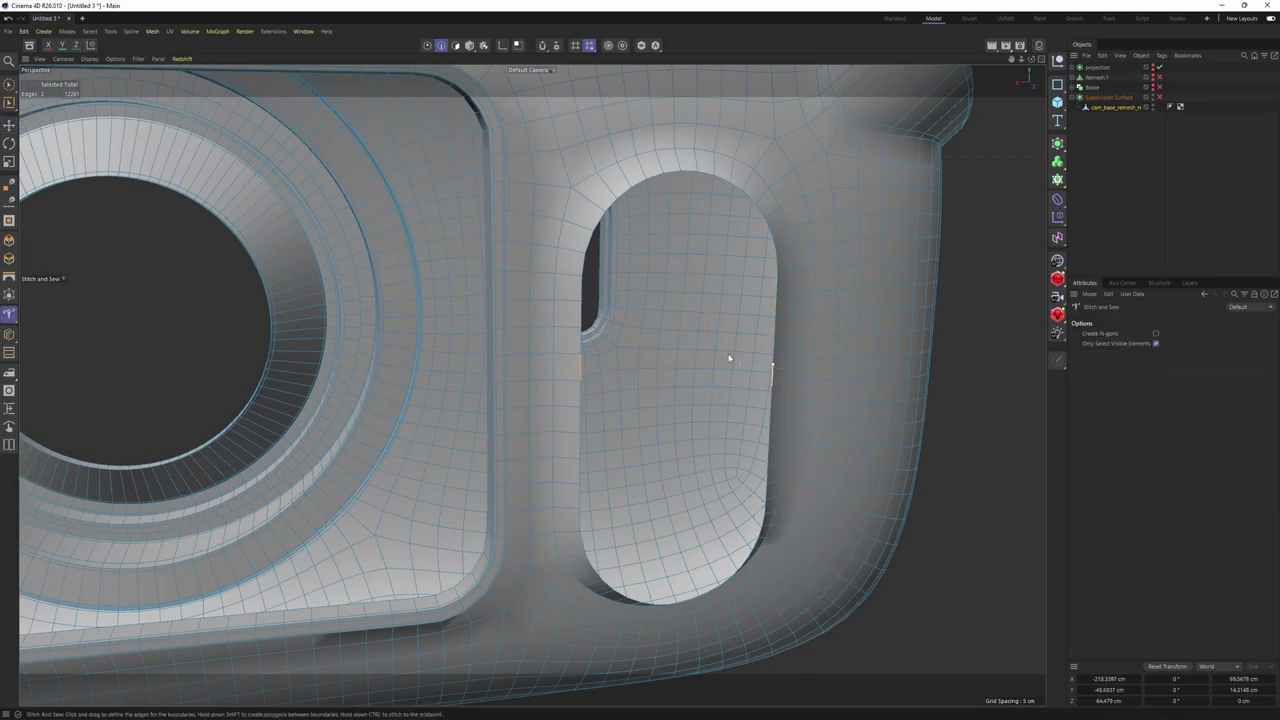
{"action": "left_click_drag", "start_coordinate": [771, 372], "coordinate": [581, 370]}
{"action": "left_click_drag", "start_coordinate": [734, 360], "coordinate": [683, 332], "text": "alt"}
{"action": "scroll", "coordinate": [670, 350], "scroll_direction": "up", "scroll_amount": 2}
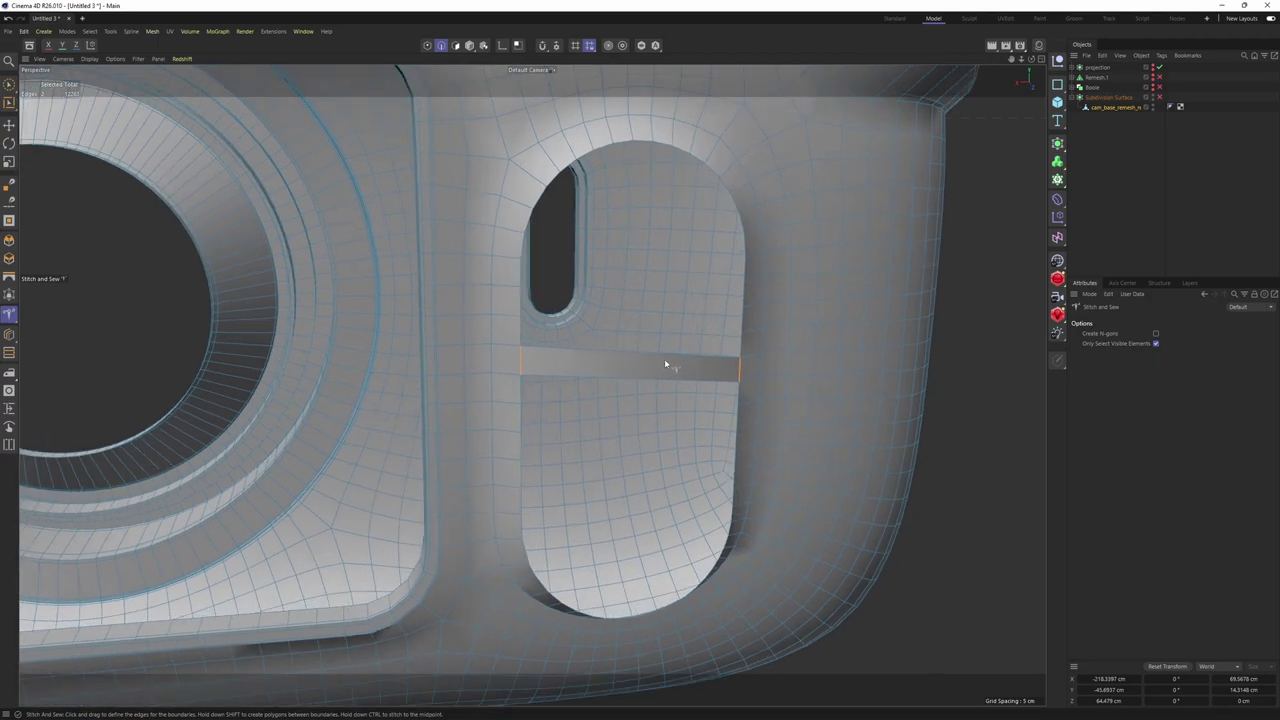
Divide the new polygon strip across the recess with 5 evenly spaced loop cuts
{"action": "key", "text": "k"}
{"action": "key", "text": "l"}
{"action": "left_click", "coordinate": [639, 380]}
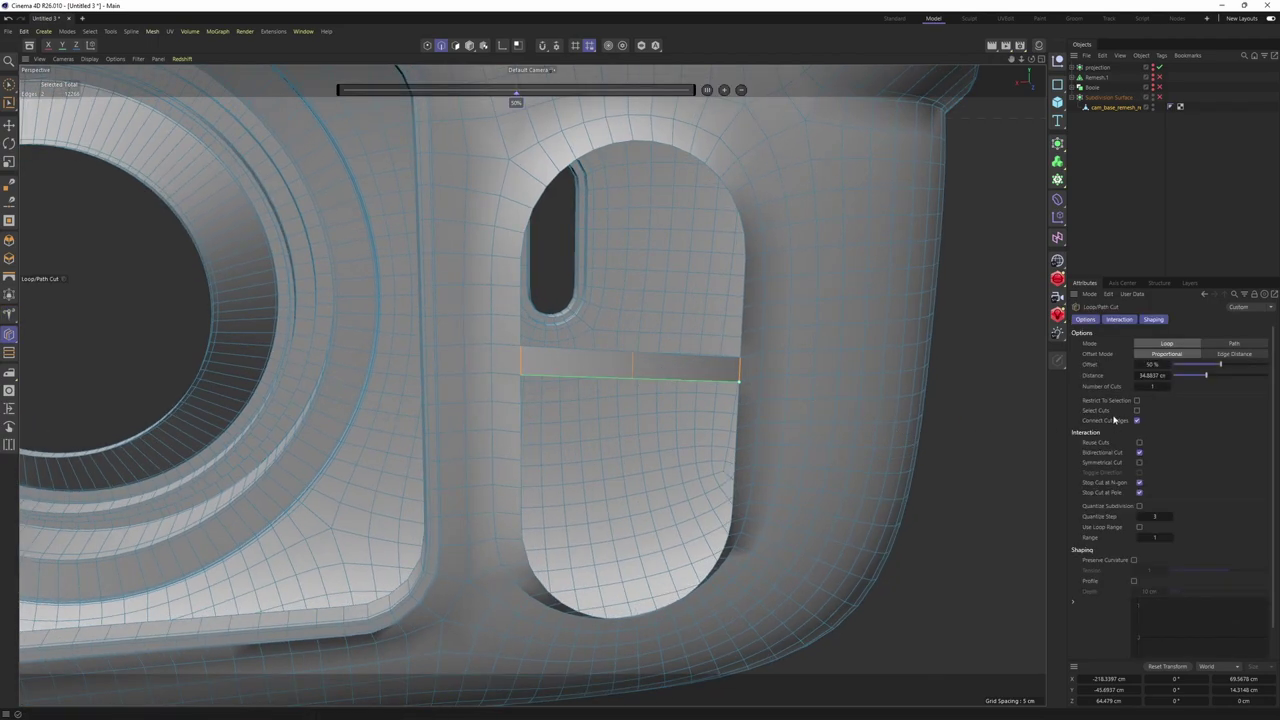
{"action": "left_click", "coordinate": [1169, 389]}
{"action": "left_click", "coordinate": [1169, 389]}
{"action": "left_click", "coordinate": [1169, 389]}
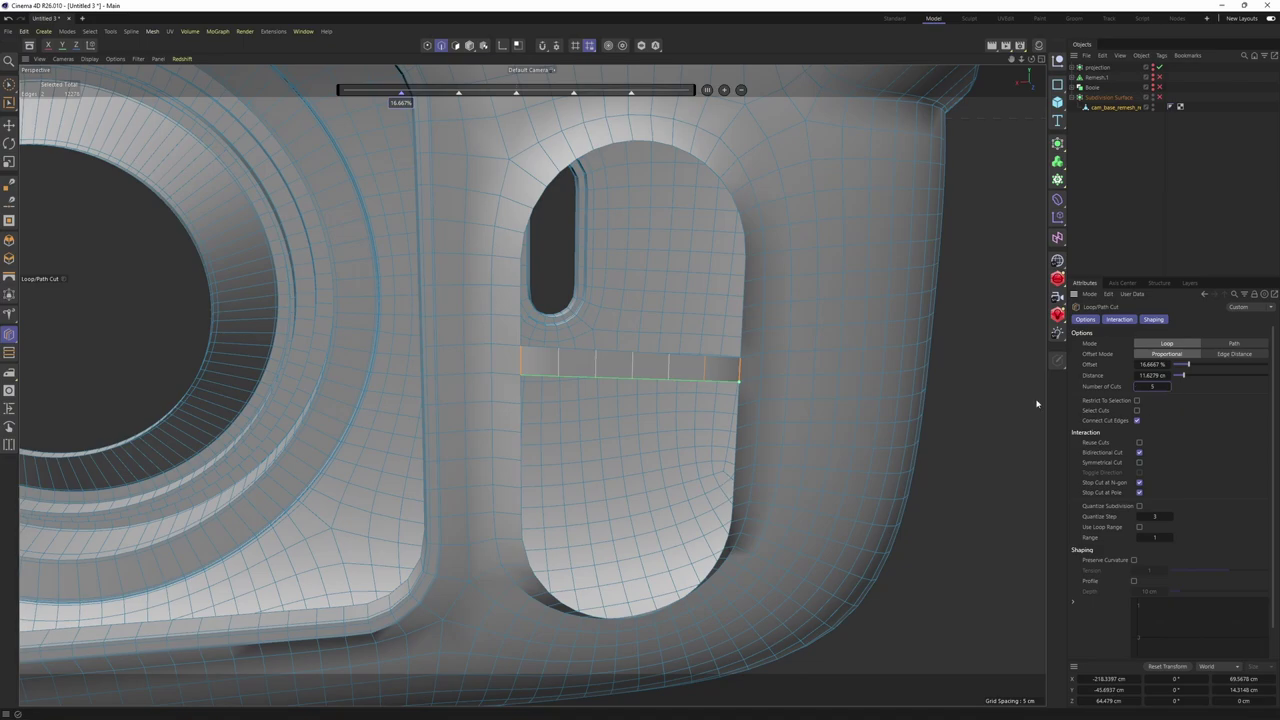
Fill the openings above and below the strip with Close Polygon Hole using the Grid polygon type
{"action": "right_click", "coordinate": [789, 230]}
{"action": "left_click", "coordinate": [810, 263]}
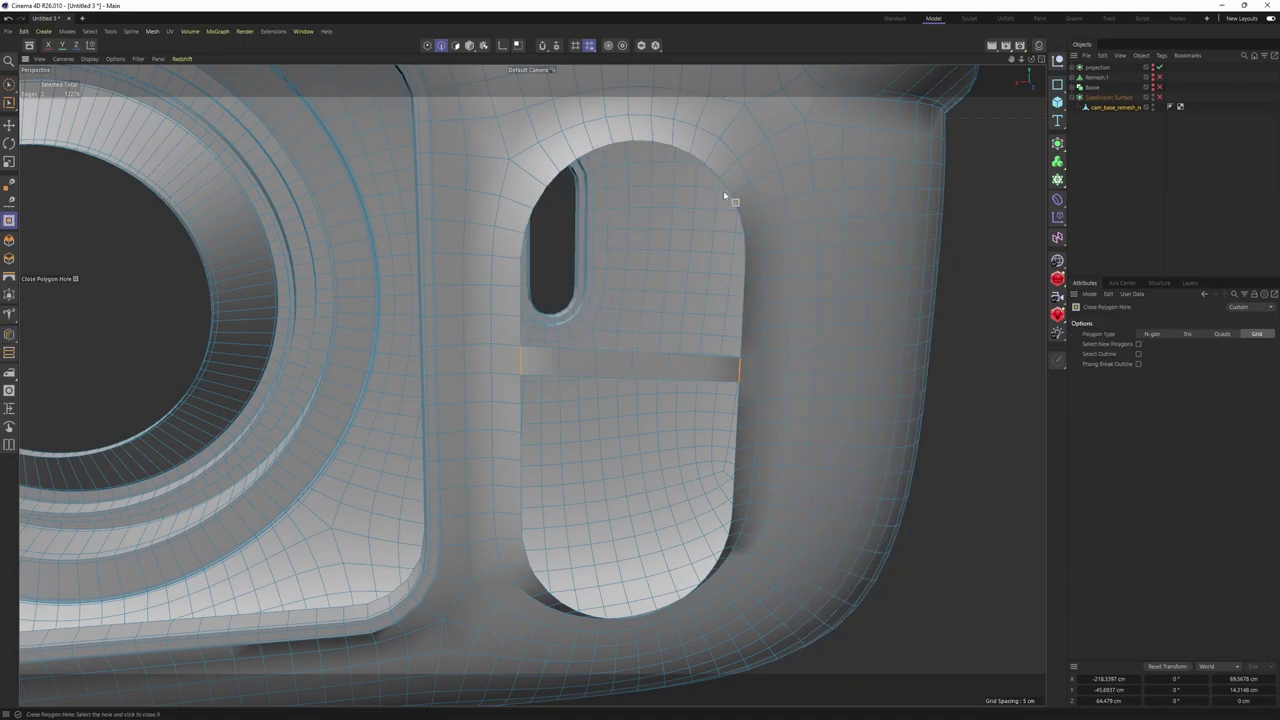
{"action": "left_click", "coordinate": [745, 208]}
{"action": "mouse_move", "coordinate": [687, 254]}
{"action": "left_mouse_down", "text": "alt"}
{"action": "mouse_move", "coordinate": [702, 238]}
{"action": "mouse_move", "coordinate": [705, 258]}
{"action": "left_mouse_up", "text": "alt"}
{"action": "left_click", "coordinate": [663, 378]}
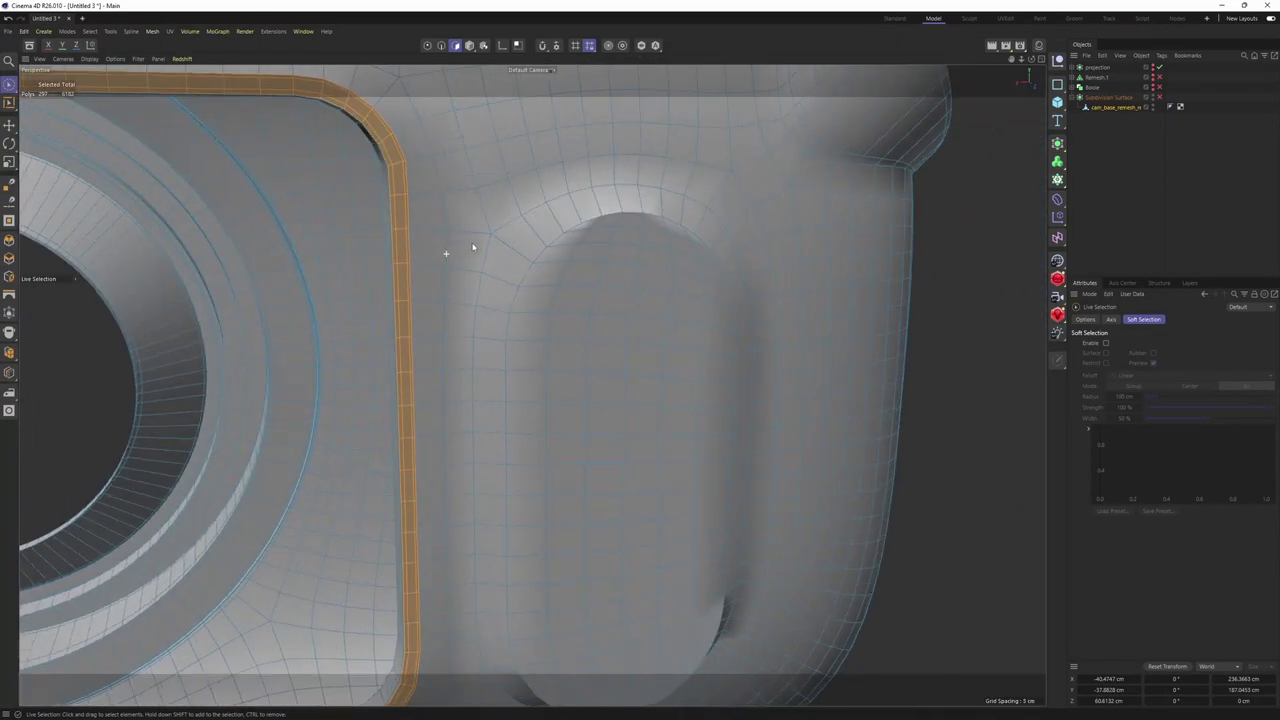
Select the upper arched block of polygons in the filled recess and inset it by 0.7 cm
{"action": "mouse_move", "coordinate": [560, 345]}
{"action": "left_mouse_down"}
{"action": "mouse_move", "coordinate": [580, 334]}
{"action": "mouse_move", "coordinate": [596, 291]}
{"action": "left_mouse_up"}
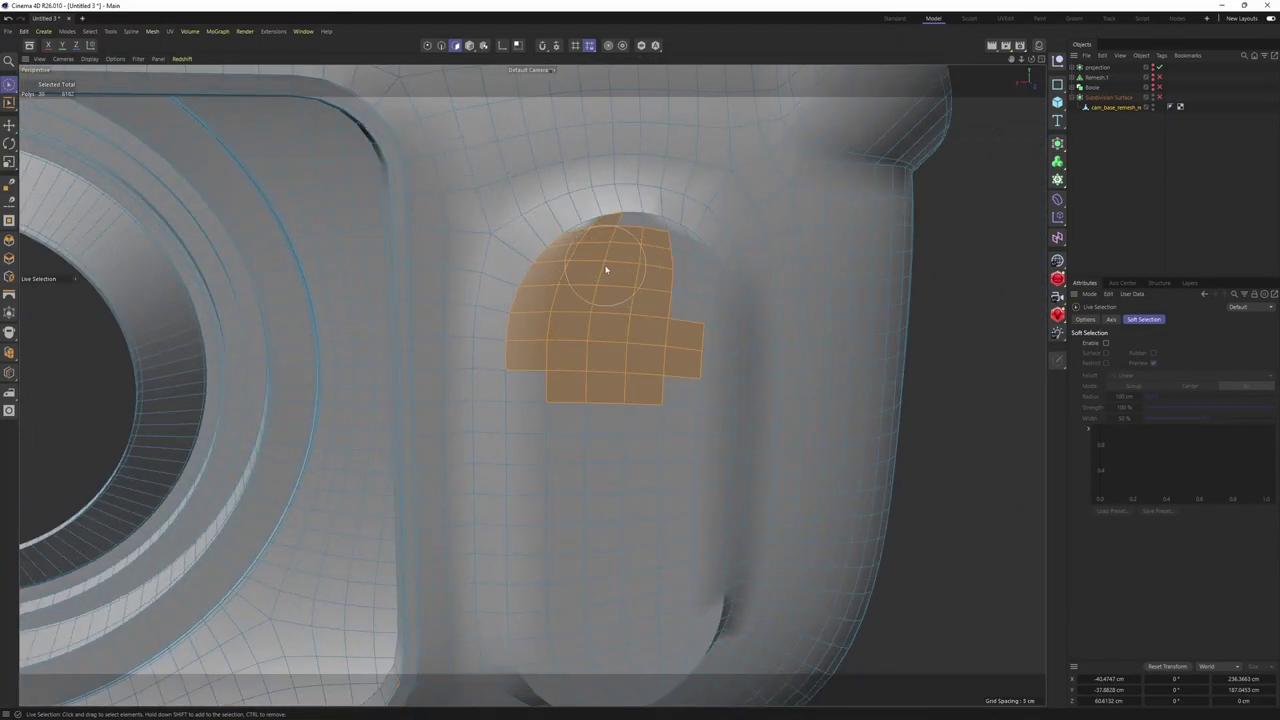
{"action": "mouse_move", "coordinate": [673, 280]}
{"action": "left_mouse_down"}
{"action": "mouse_move", "coordinate": [688, 358]}
{"action": "mouse_move", "coordinate": [553, 373]}
{"action": "left_mouse_up"}
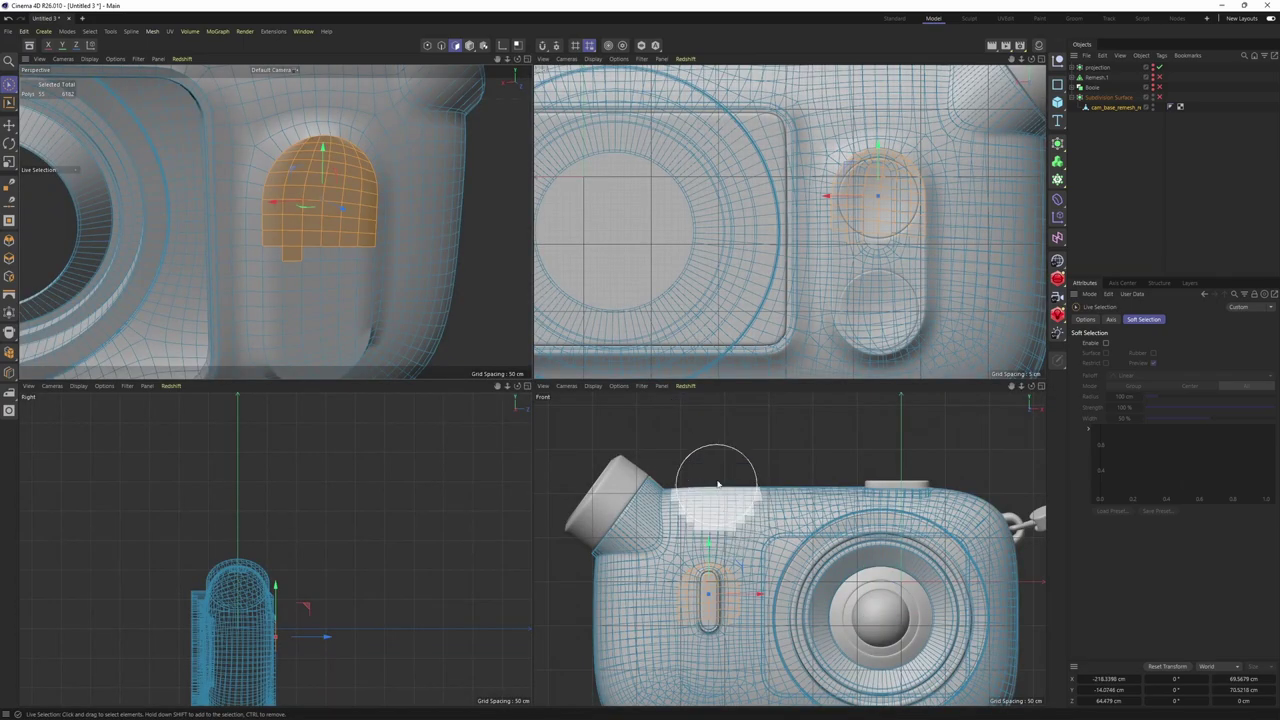
{"action": "left_click_drag", "start_coordinate": [365, 255], "coordinate": [400, 205], "text": "ctrl"}
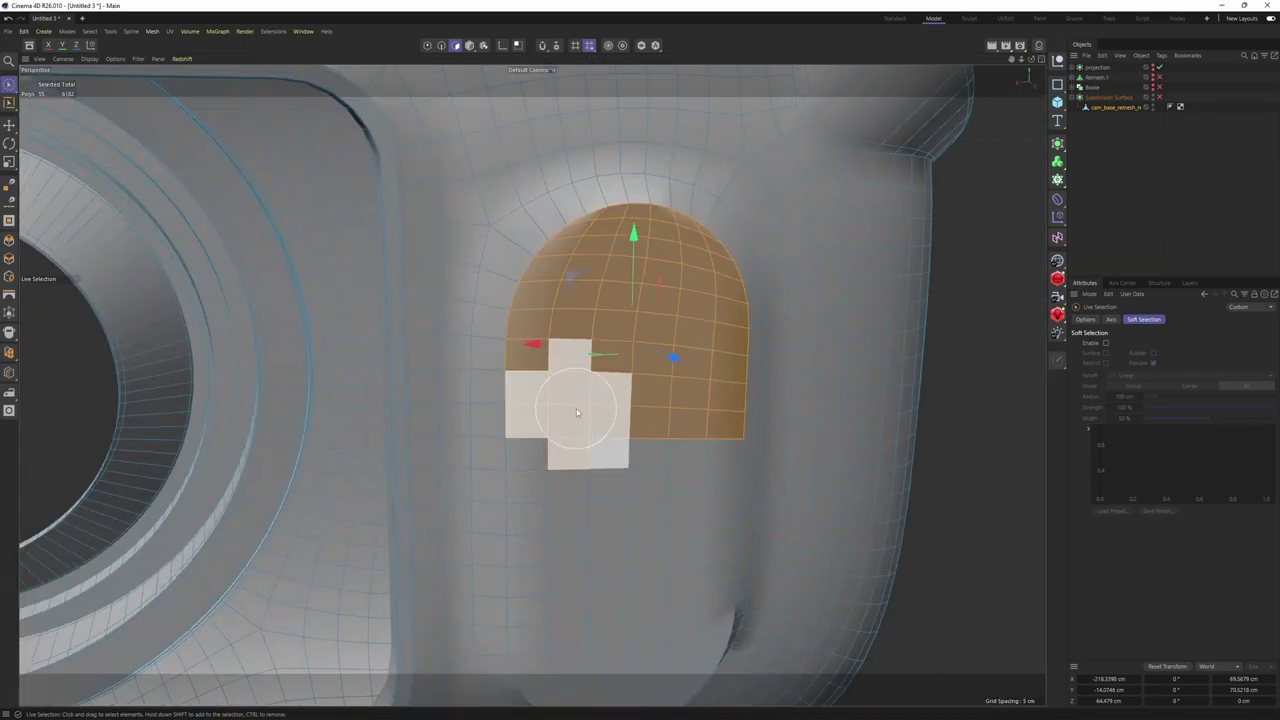
{"action": "mouse_move", "coordinate": [577, 412]}
{"action": "left_mouse_down"}
{"action": "mouse_move", "coordinate": [555, 462]}
{"action": "mouse_move", "coordinate": [575, 420]}
{"action": "mouse_move", "coordinate": [646, 426]}
{"action": "mouse_move", "coordinate": [686, 363]}
{"action": "mouse_move", "coordinate": [765, 301]}
{"action": "left_mouse_up"}
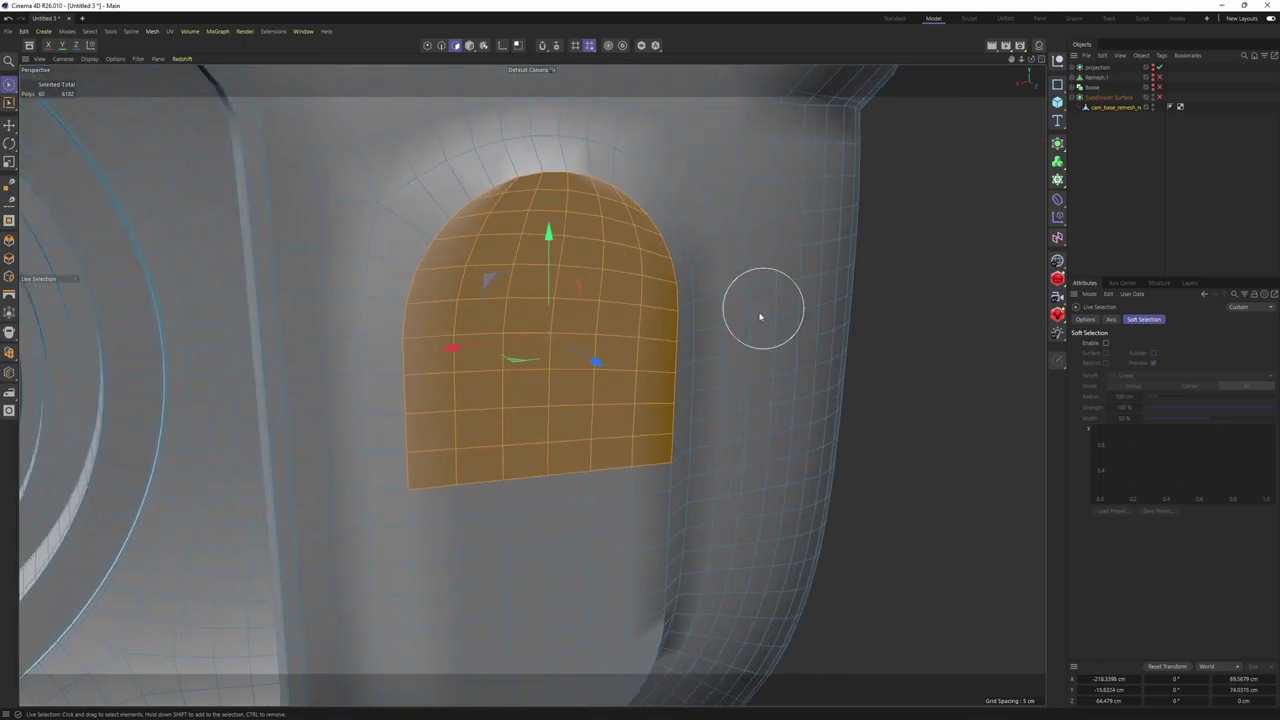
{"action": "key", "text": "i"}
{"action": "left_click_drag", "start_coordinate": [917, 390], "coordinate": [915, 390]}
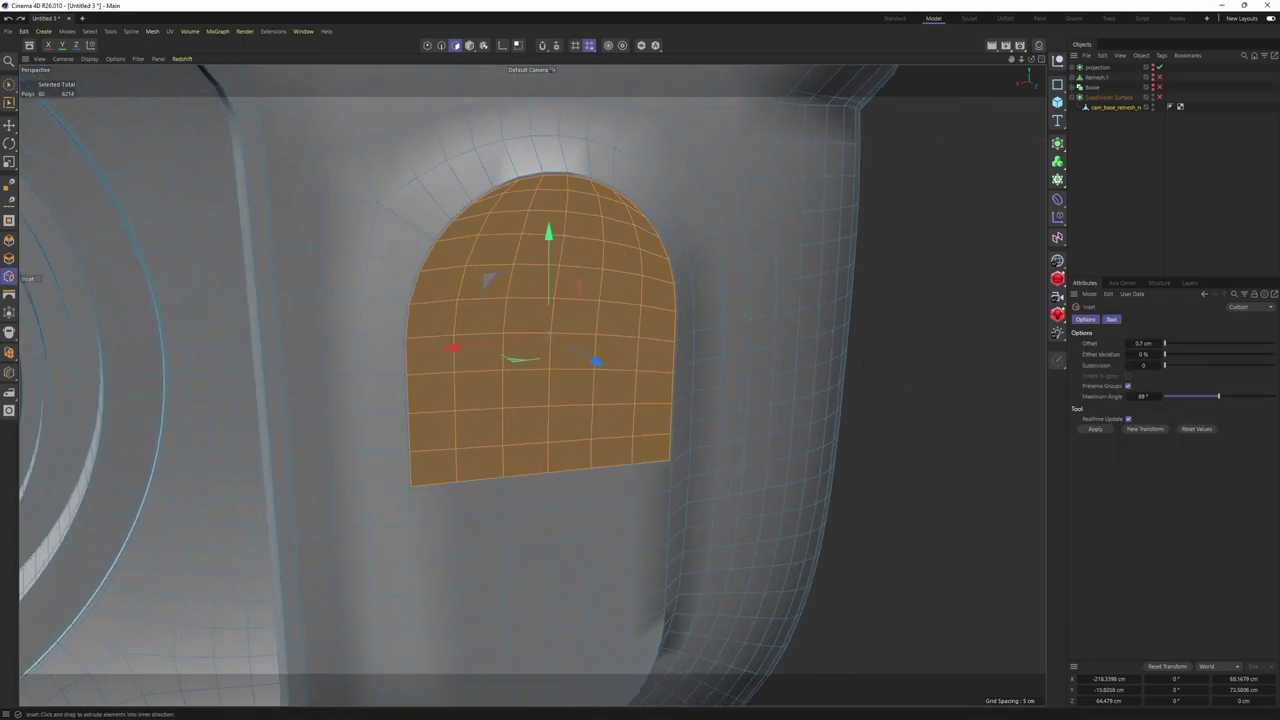
{"action": "left_click_drag", "start_coordinate": [843, 362], "coordinate": [743, 302], "text": "alt"}
Round the inset upper block with Fit Circle, using Project To Surface and Equal Spacing, at a scale of about 84 %
{"action": "right_click", "coordinate": [745, 312]}
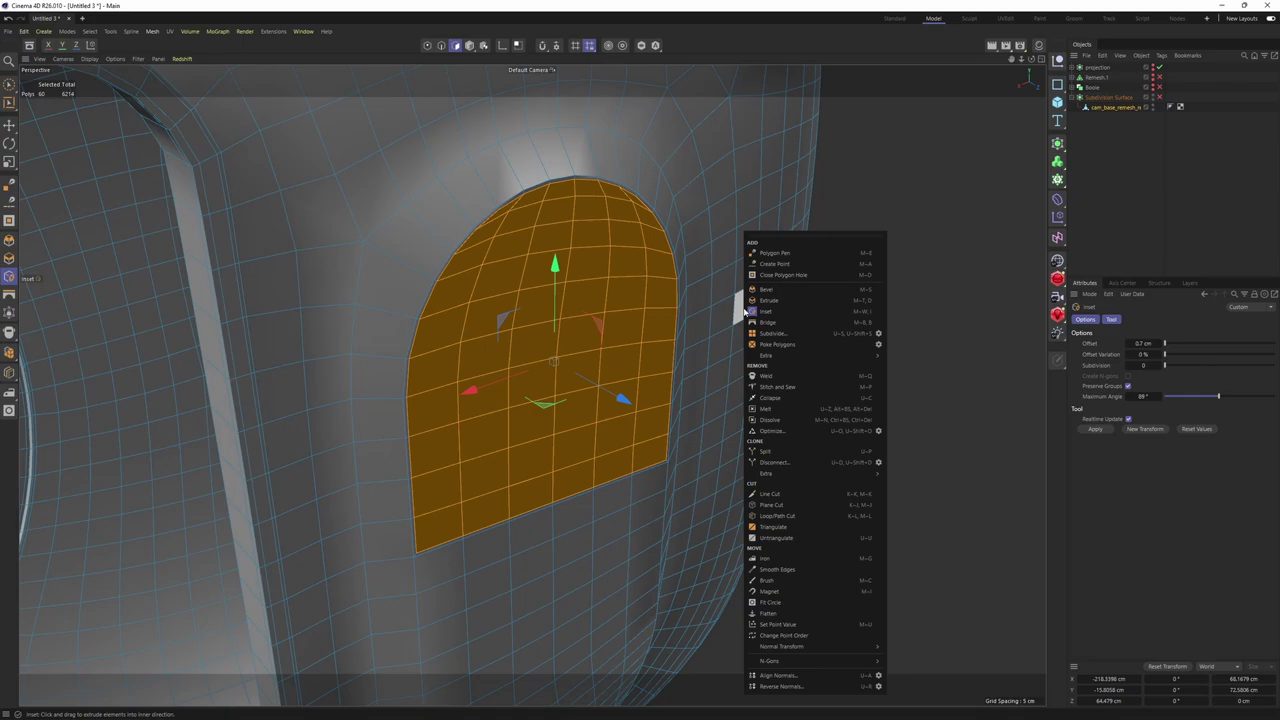
{"action": "left_click", "coordinate": [688, 412]}
{"action": "right_click", "coordinate": [759, 389]}
{"action": "left_click", "coordinate": [814, 603]}
{"action": "left_click_drag", "start_coordinate": [674, 431], "coordinate": [650, 445], "text": "alt"}
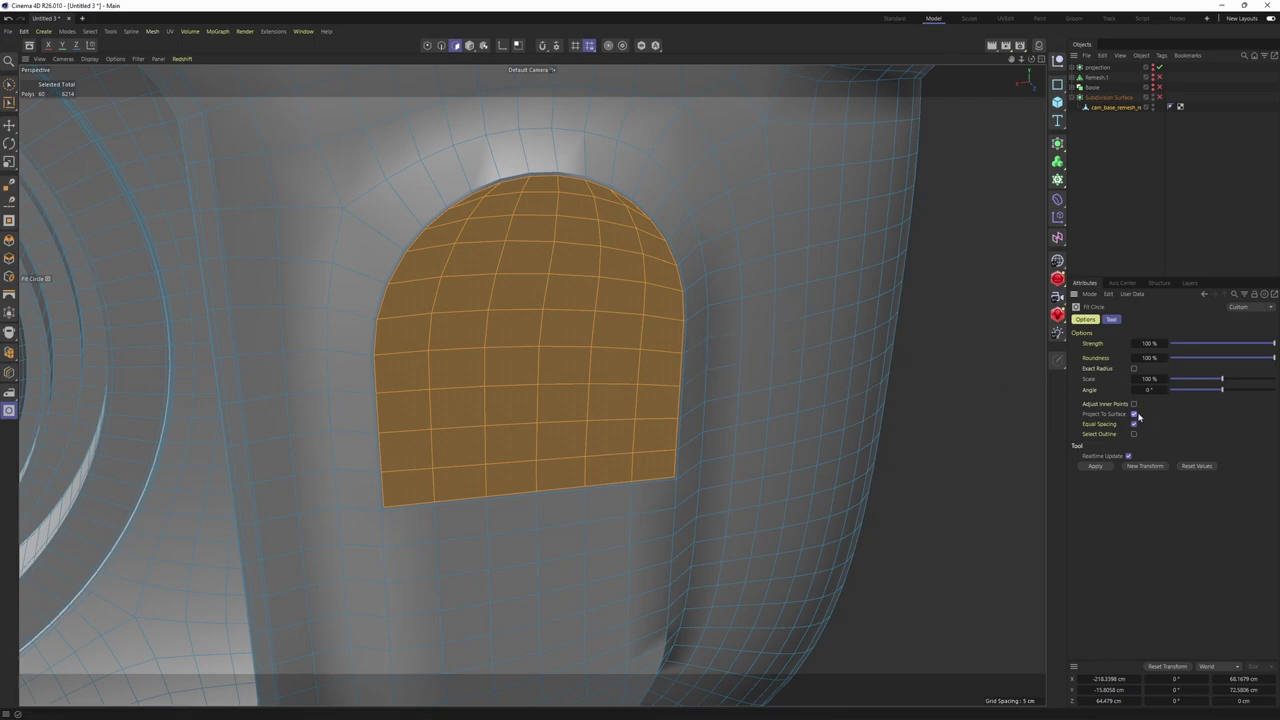
{"action": "mouse_move", "coordinate": [808, 420]}
{"action": "left_mouse_down", "text": "alt"}
{"action": "mouse_move", "coordinate": [840, 434]}
{"action": "mouse_move", "coordinate": [809, 434]}
{"action": "left_mouse_up", "text": "alt"}
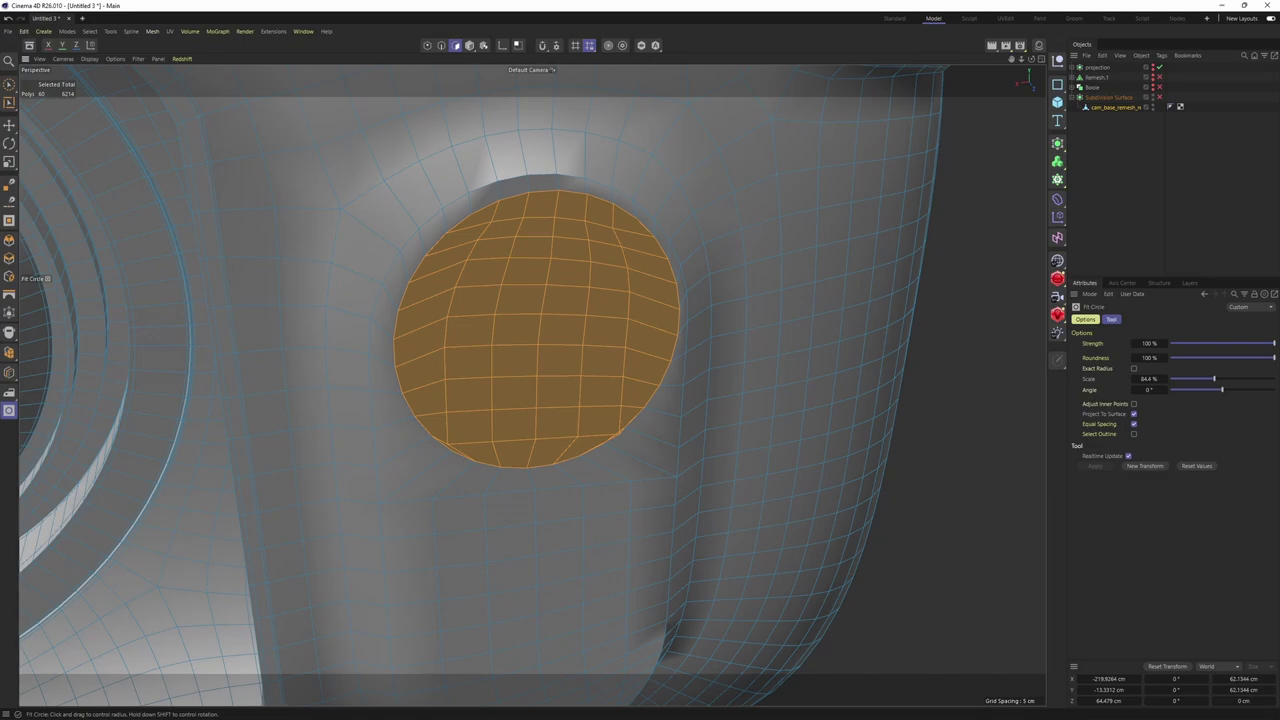
{"action": "left_click_drag", "start_coordinate": [709, 366], "coordinate": [619, 345], "text": "alt"}
Align the circular selection with the upper button in the reference image and delete its polygons to open a round hole
{"action": "key", "text": "e"}
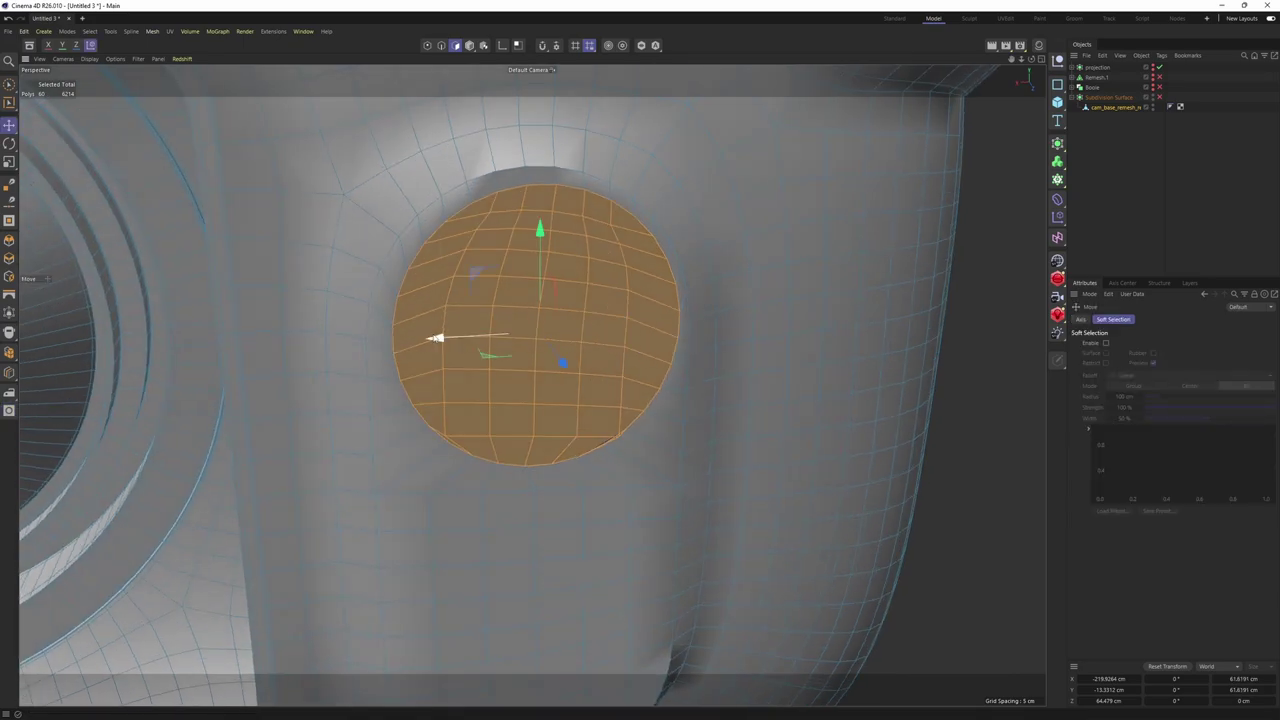
{"action": "left_click_drag", "start_coordinate": [445, 340], "coordinate": [438, 341]}
{"action": "mouse_move", "coordinate": [438, 341]}
{"action": "left_mouse_down", "text": "alt"}
{"action": "mouse_move", "coordinate": [437, 272]}
{"action": "mouse_move", "coordinate": [560, 238]}
{"action": "left_mouse_up", "text": "alt"}
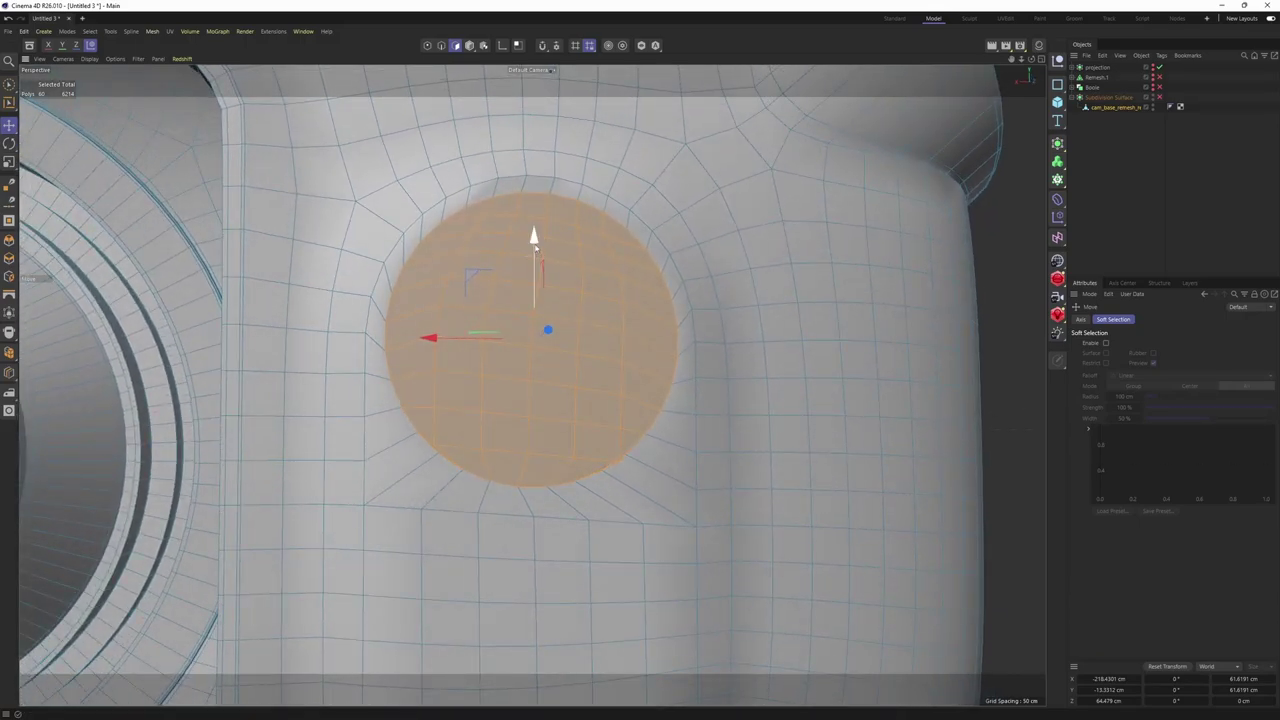
{"action": "middle_click", "coordinate": [537, 248]}
{"action": "scroll", "coordinate": [869, 199], "scroll_direction": "up", "scroll_amount": 3}
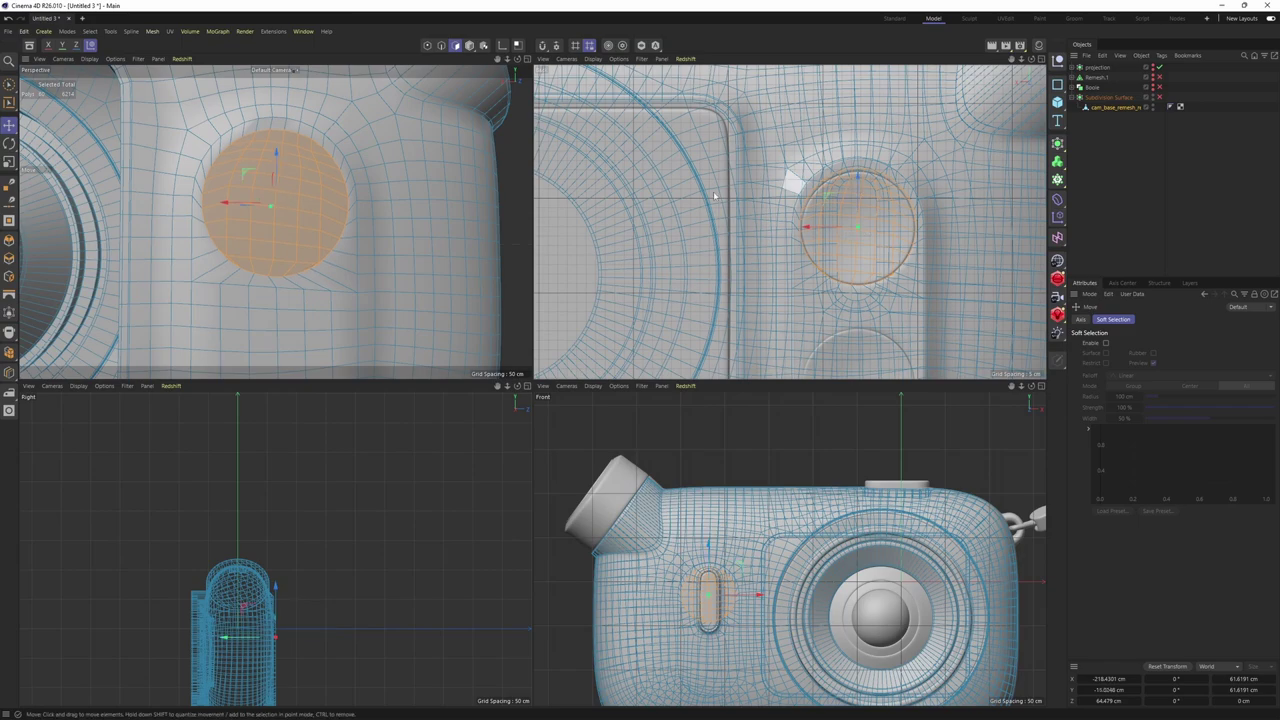
{"action": "middle_click", "coordinate": [462, 212]}
{"action": "key", "text": "Delete"}
Select the lower arched block of polygons in the filled recess up to a straight row below the round hole
{"action": "scroll", "coordinate": [671, 276], "scroll_direction": "down", "scroll_amount": 3}
{"action": "mouse_move", "coordinate": [717, 341]}
{"action": "left_mouse_down", "text": "alt"}
{"action": "mouse_move", "coordinate": [527, 460]}
{"action": "mouse_move", "coordinate": [515, 531]}
{"action": "left_mouse_up", "text": "alt"}
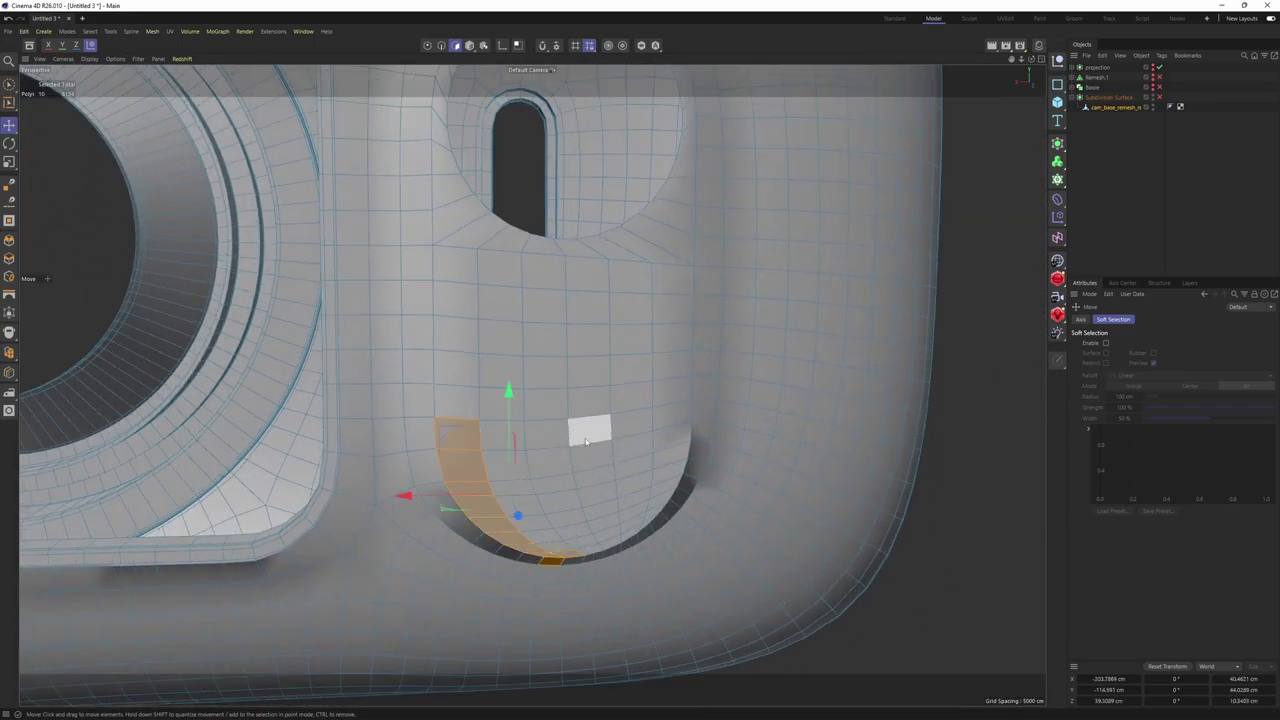
{"action": "key", "text": "space"}
{"action": "mouse_move", "coordinate": [563, 450]}
{"action": "left_mouse_down"}
{"action": "mouse_move", "coordinate": [575, 470]}
{"action": "mouse_move", "coordinate": [506, 447]}
{"action": "left_mouse_up"}
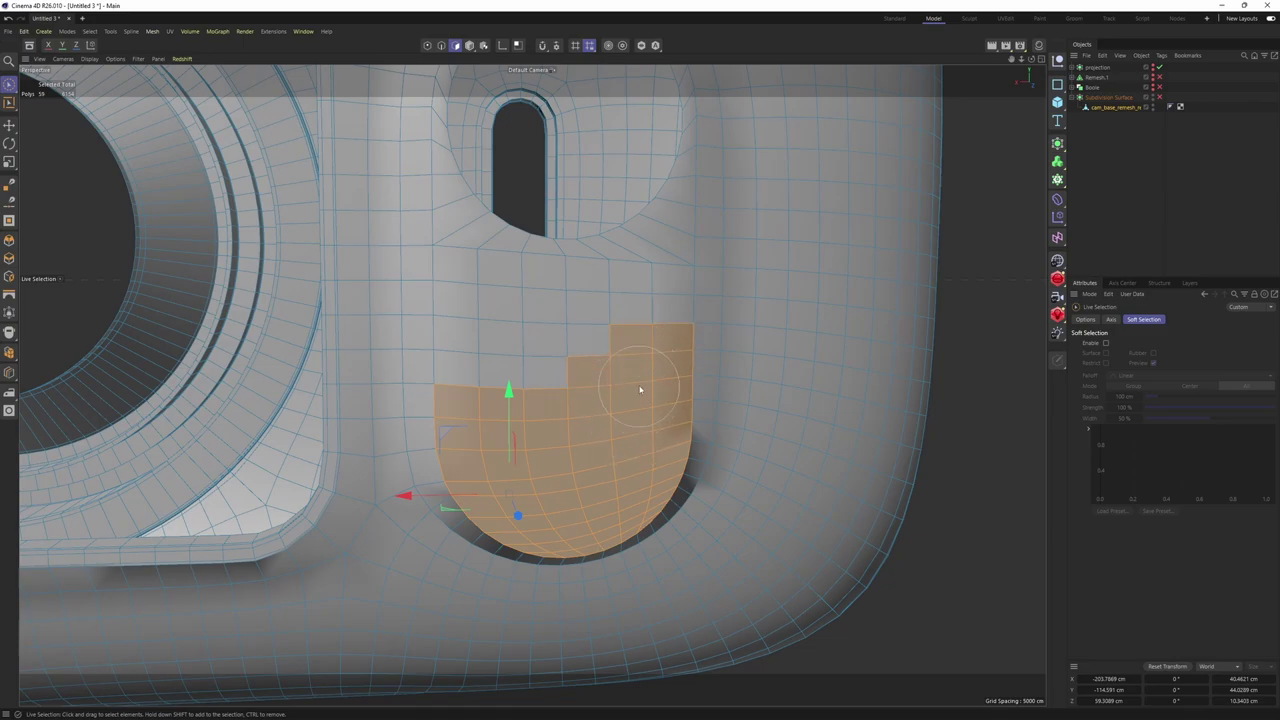
{"action": "mouse_move", "coordinate": [640, 389]}
{"action": "left_mouse_down"}
{"action": "mouse_move", "coordinate": [566, 349]}
{"action": "mouse_move", "coordinate": [537, 354]}
{"action": "mouse_move", "coordinate": [660, 310]}
{"action": "left_mouse_up"}
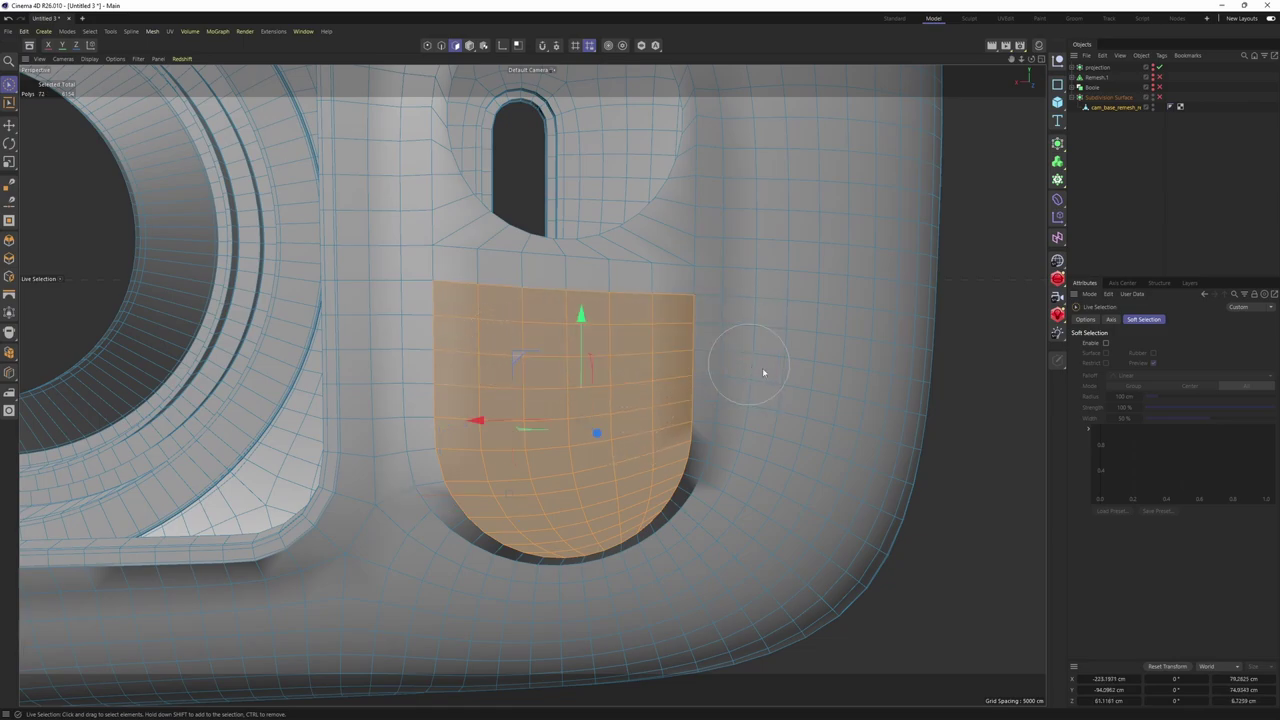
Check the lower block against the reference image's lower button and inset it by 0.7 cm
{"action": "middle_click", "coordinate": [988, 566]}
{"action": "middle_click", "coordinate": [923, 254]}
{"action": "middle_click_drag", "start_coordinate": [826, 389], "coordinate": [834, 312], "text": "alt"}
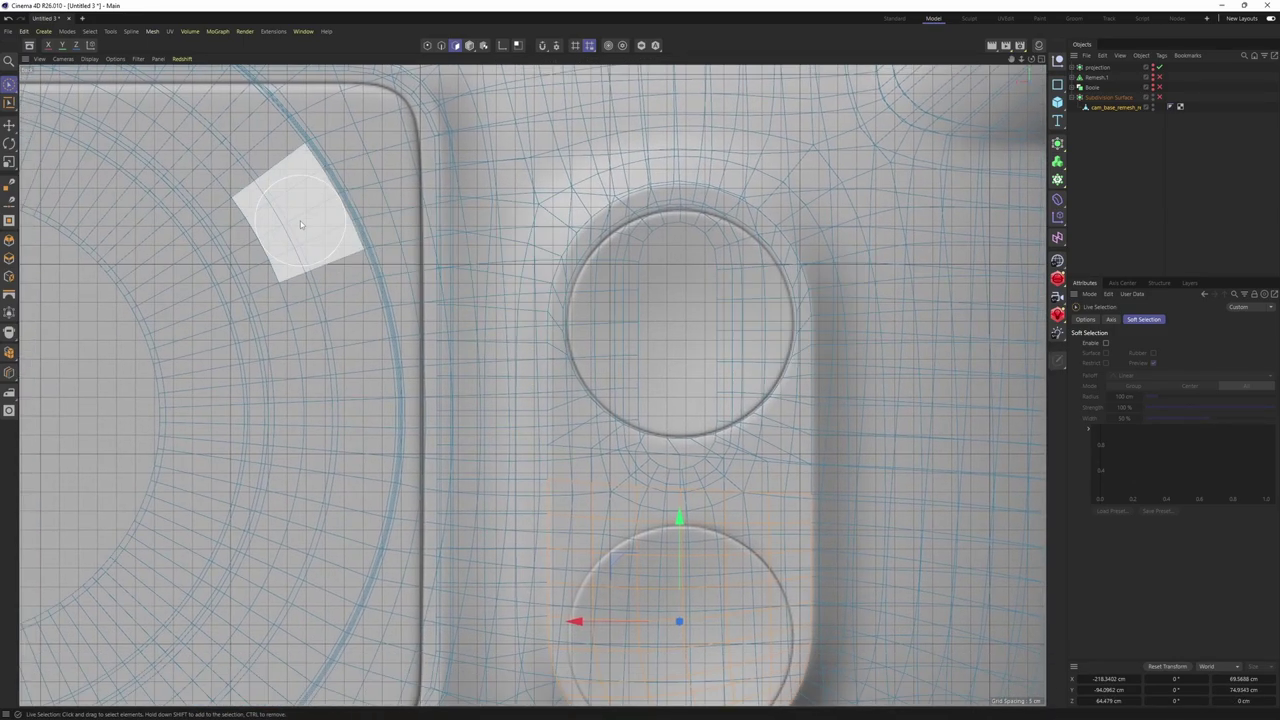
{"action": "middle_click", "coordinate": [300, 221]}
{"action": "middle_click", "coordinate": [300, 221]}
{"action": "scroll", "coordinate": [728, 307], "scroll_direction": "down", "scroll_amount": 1}
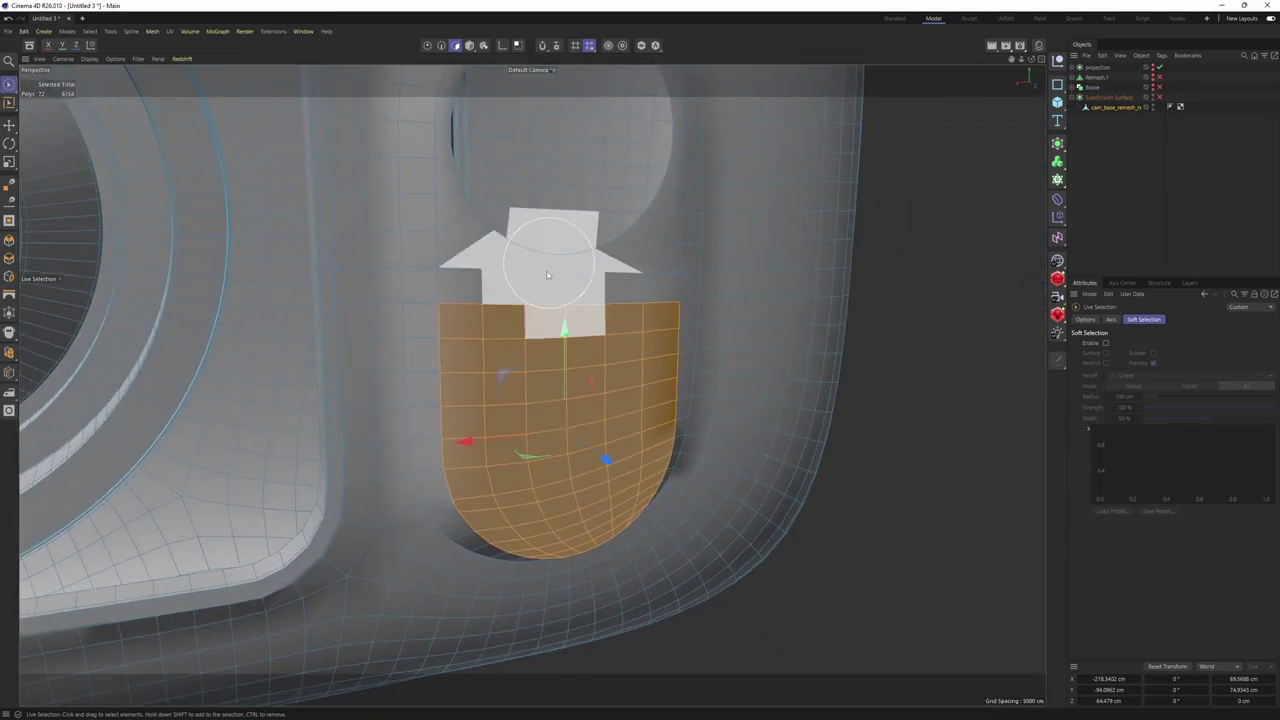
{"action": "key", "text": "i"}
{"action": "scroll", "coordinate": [676, 333], "scroll_direction": "up", "scroll_amount": 2}
{"action": "left_click_drag", "start_coordinate": [844, 416], "coordinate": [689, 346]}
Try to round the lower block with Fit Circle, compare it with the reference button and undo the circle
{"action": "right_click", "coordinate": [766, 349]}
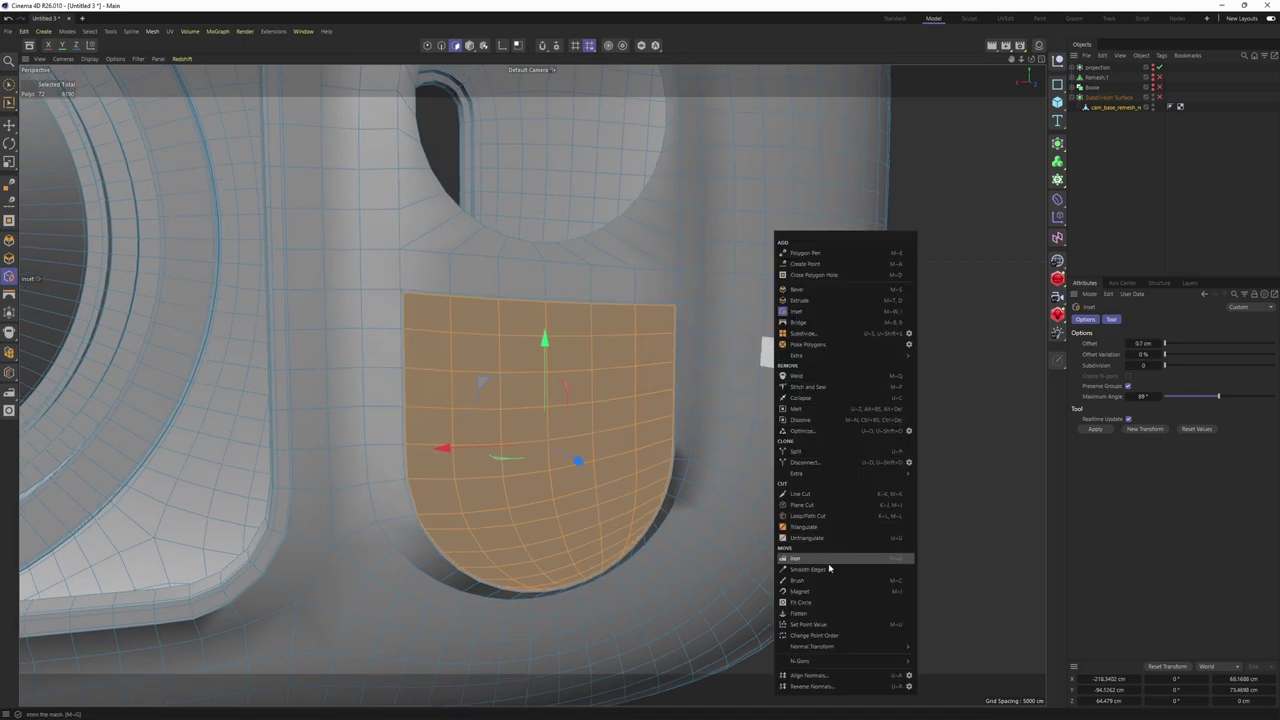
{"action": "left_click", "coordinate": [813, 606]}
{"action": "left_click_drag", "start_coordinate": [885, 489], "coordinate": [699, 357]}
{"action": "left_click_drag", "start_coordinate": [840, 460], "coordinate": [862, 460]}
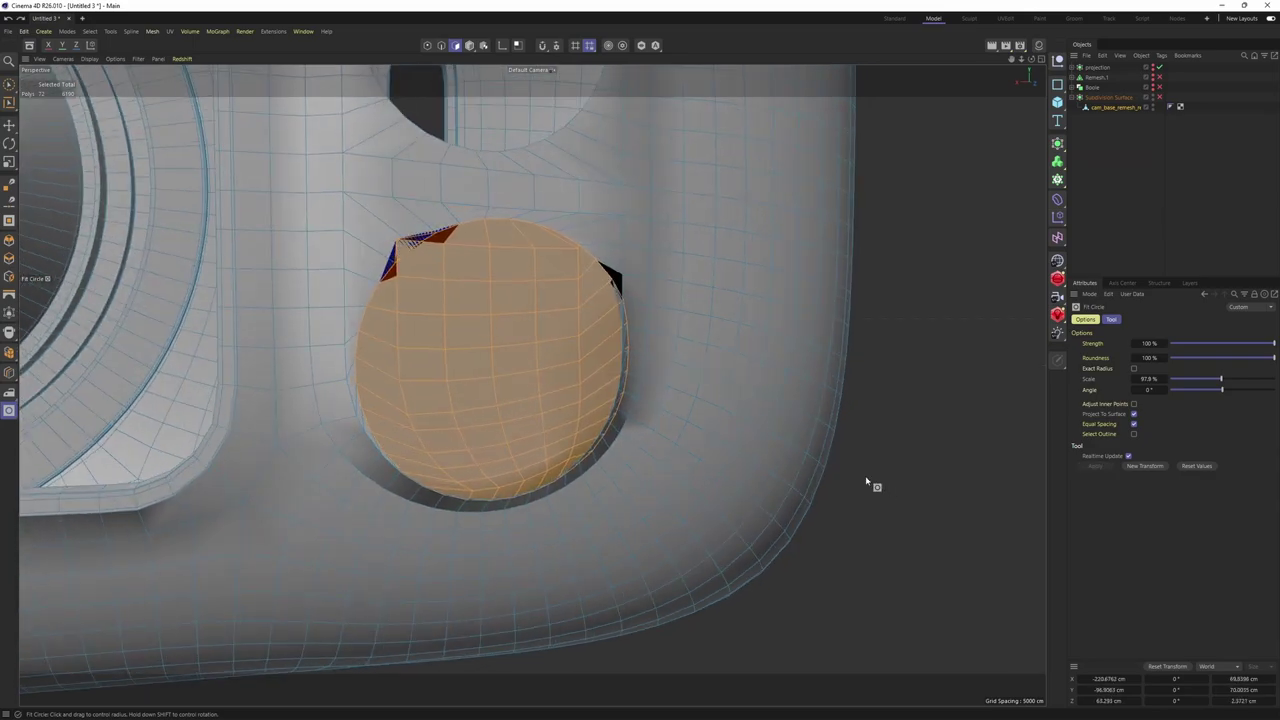
{"action": "key", "text": "e"}
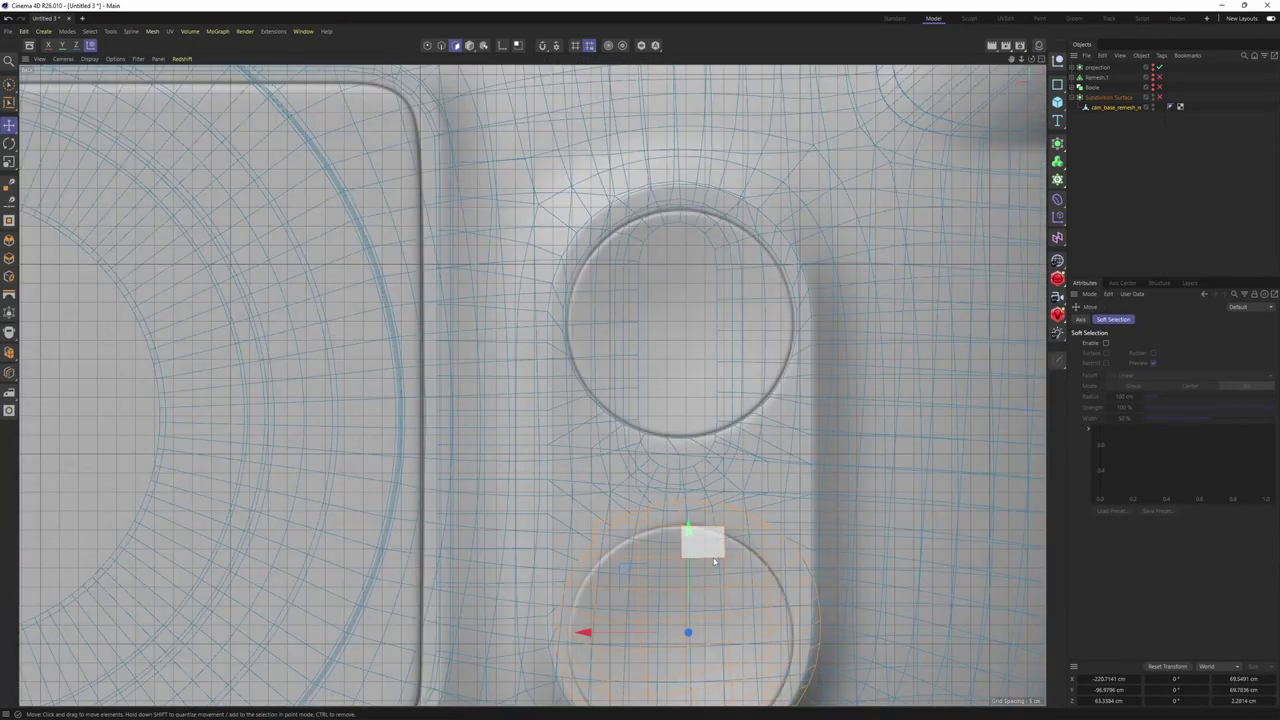
{"action": "middle_click_drag", "start_coordinate": [714, 562], "coordinate": [700, 404], "text": "alt"}
{"action": "key", "text": "i"}
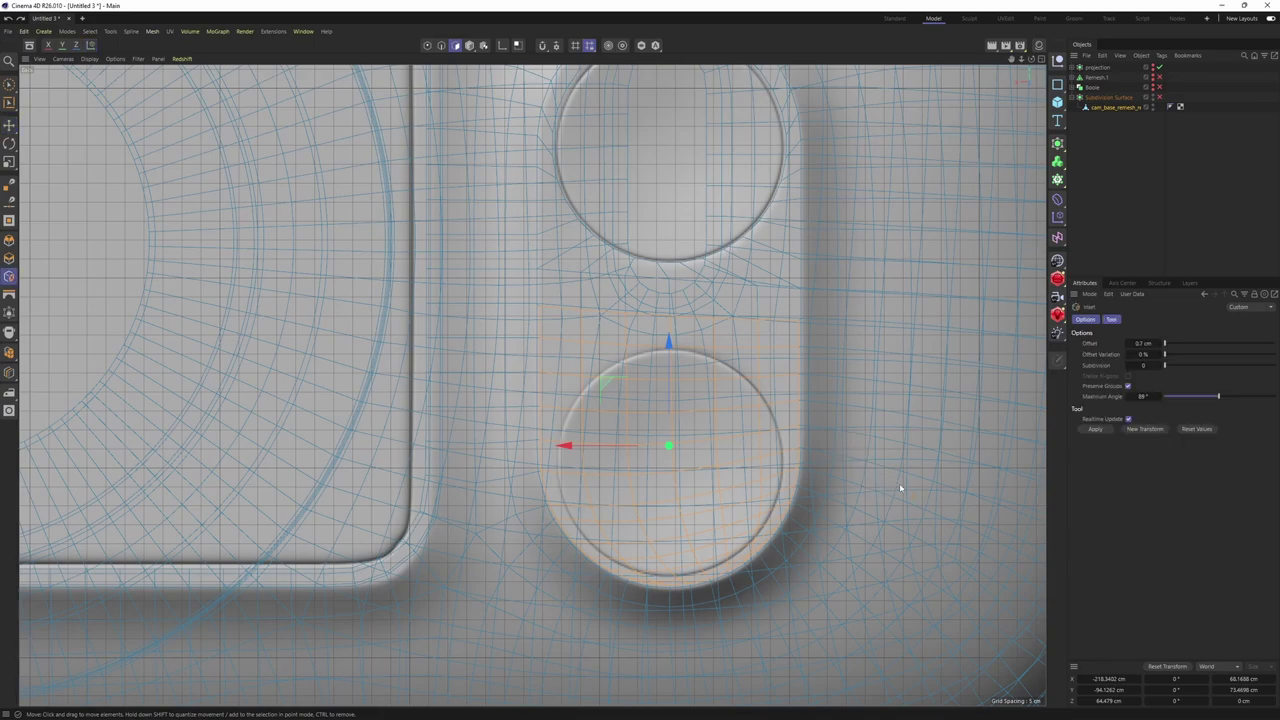
Round the lower block with Fit Circle at 89.5% scale and shift it sideways to match the lower button in the reference
{"action": "right_click", "coordinate": [874, 474]}
{"action": "left_click", "coordinate": [905, 602]}
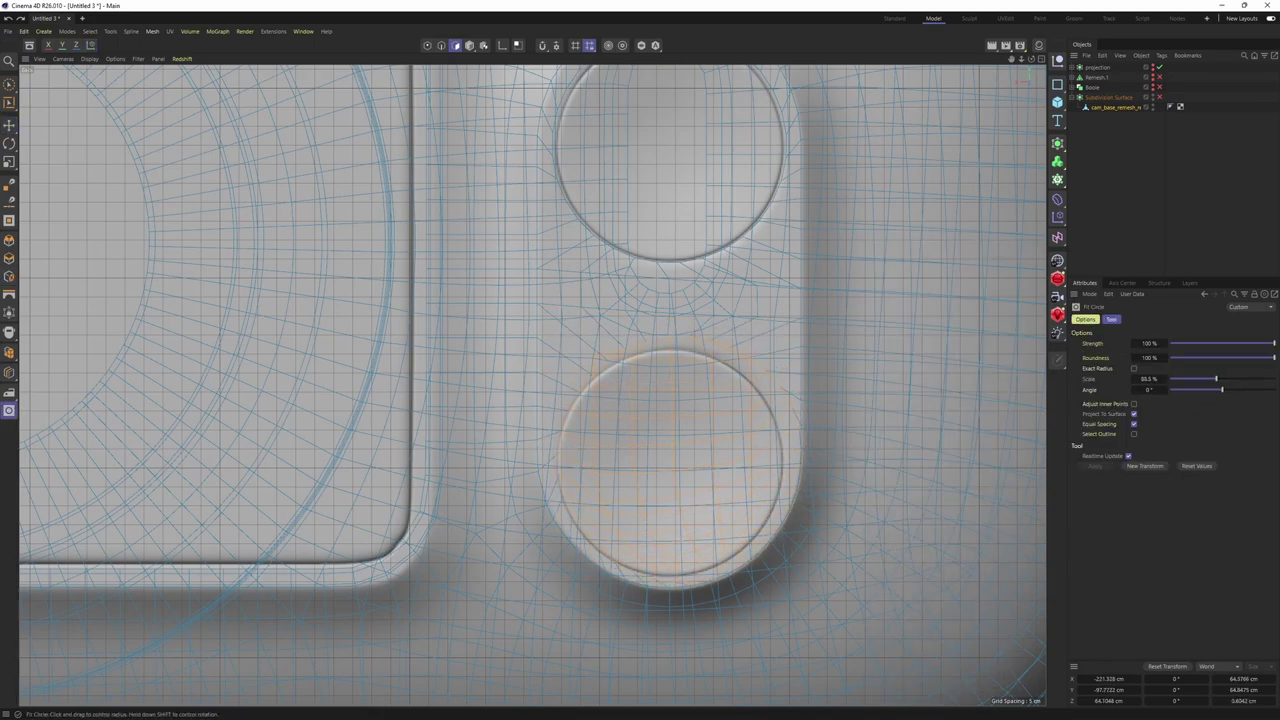
{"action": "key", "text": "e"}
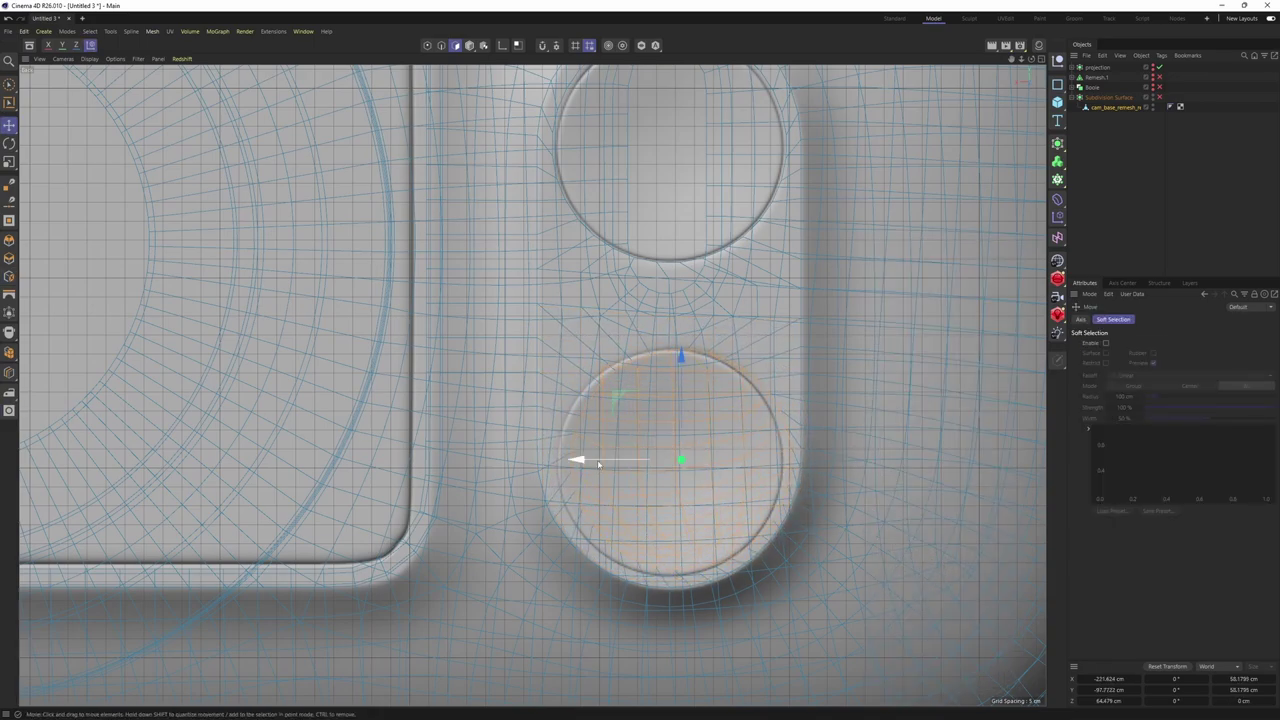
{"action": "left_click_drag", "start_coordinate": [585, 459], "coordinate": [586, 459]}
Delete the circular block of polygons to open the lower round button hole
{"action": "middle_click", "coordinate": [585, 459]}
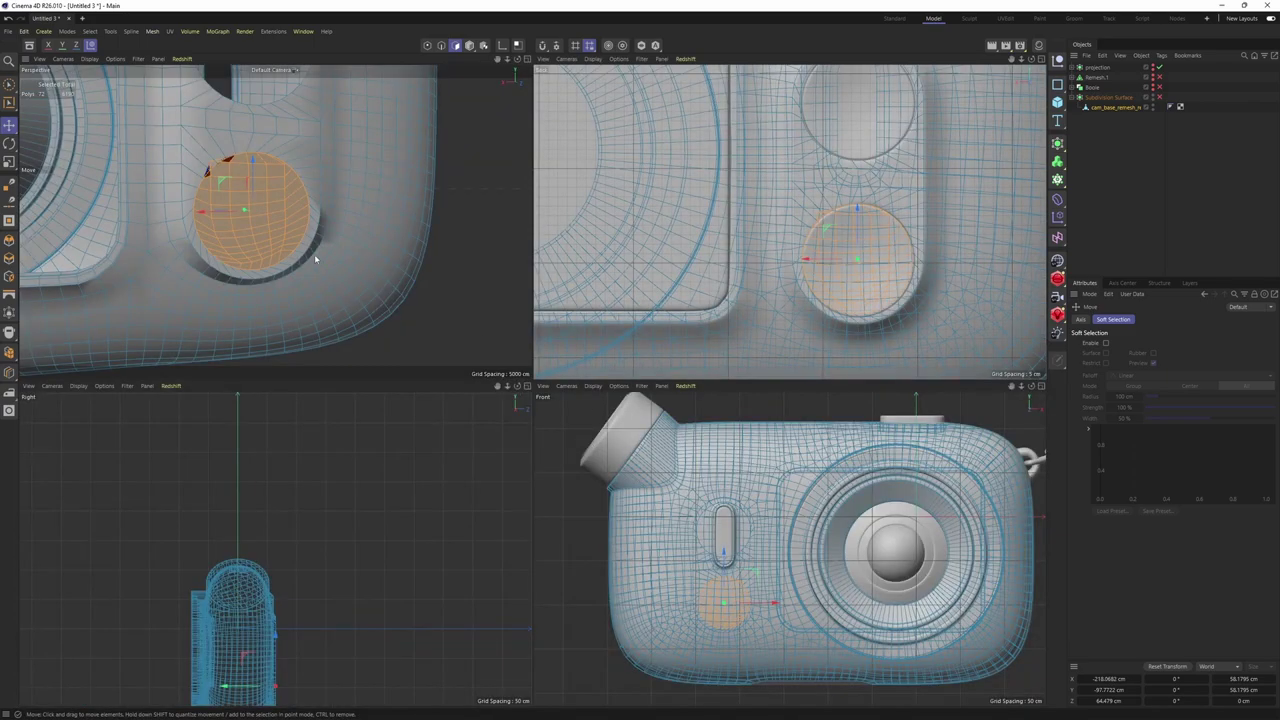
{"action": "middle_click", "coordinate": [317, 260]}
{"action": "left_click_drag", "start_coordinate": [317, 260], "coordinate": [619, 351], "text": "alt"}
{"action": "key", "text": "Delete"}
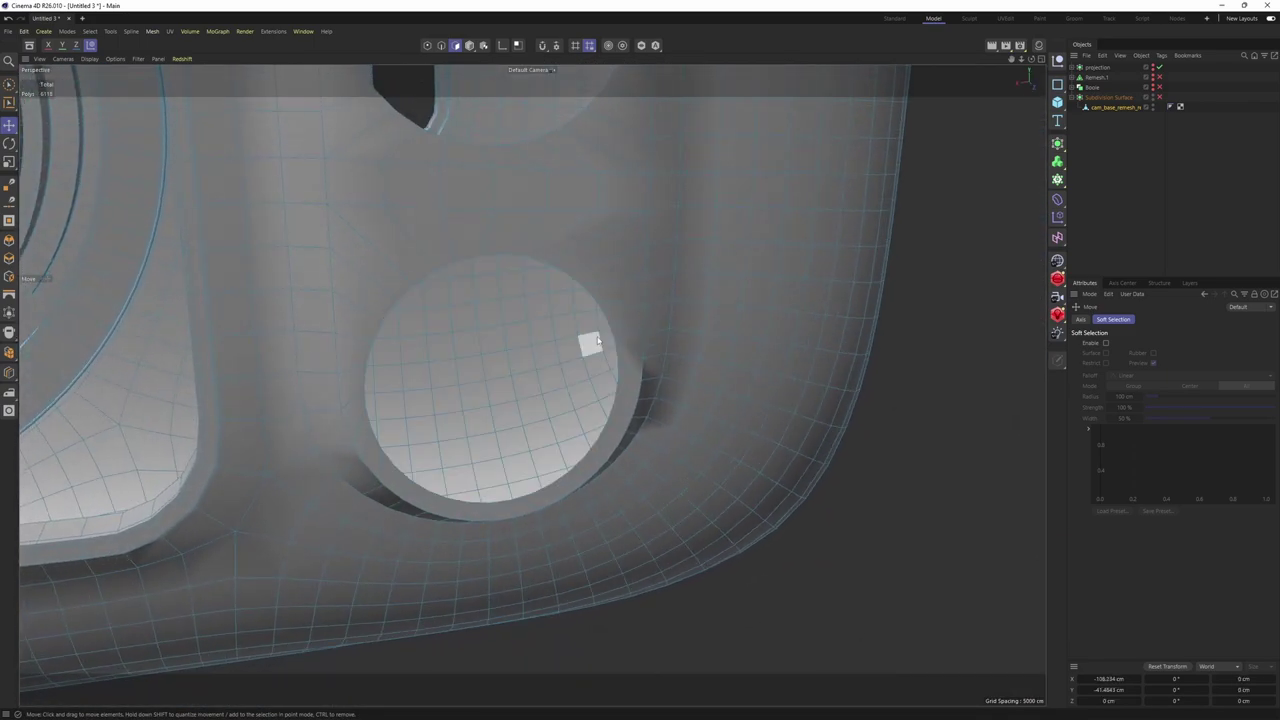
{"action": "scroll", "coordinate": [520, 334], "scroll_direction": "down", "scroll_amount": 2}
{"action": "left_click_drag", "start_coordinate": [531, 383], "coordinate": [560, 384], "text": "alt"}
Select the border edge loops of both round holes and extrude them inward to form hole walls
{"action": "key", "text": "Return"}
{"action": "key", "text": "Return"}
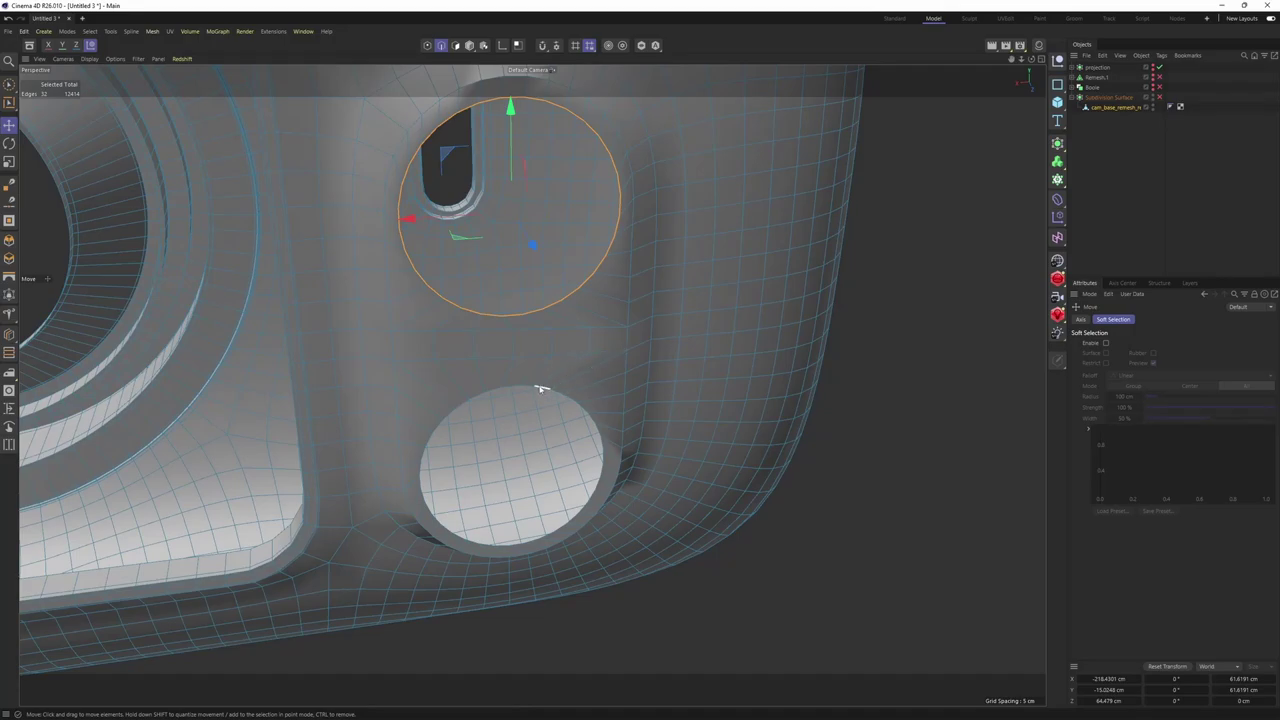
{"action": "double_click", "coordinate": [568, 398]}
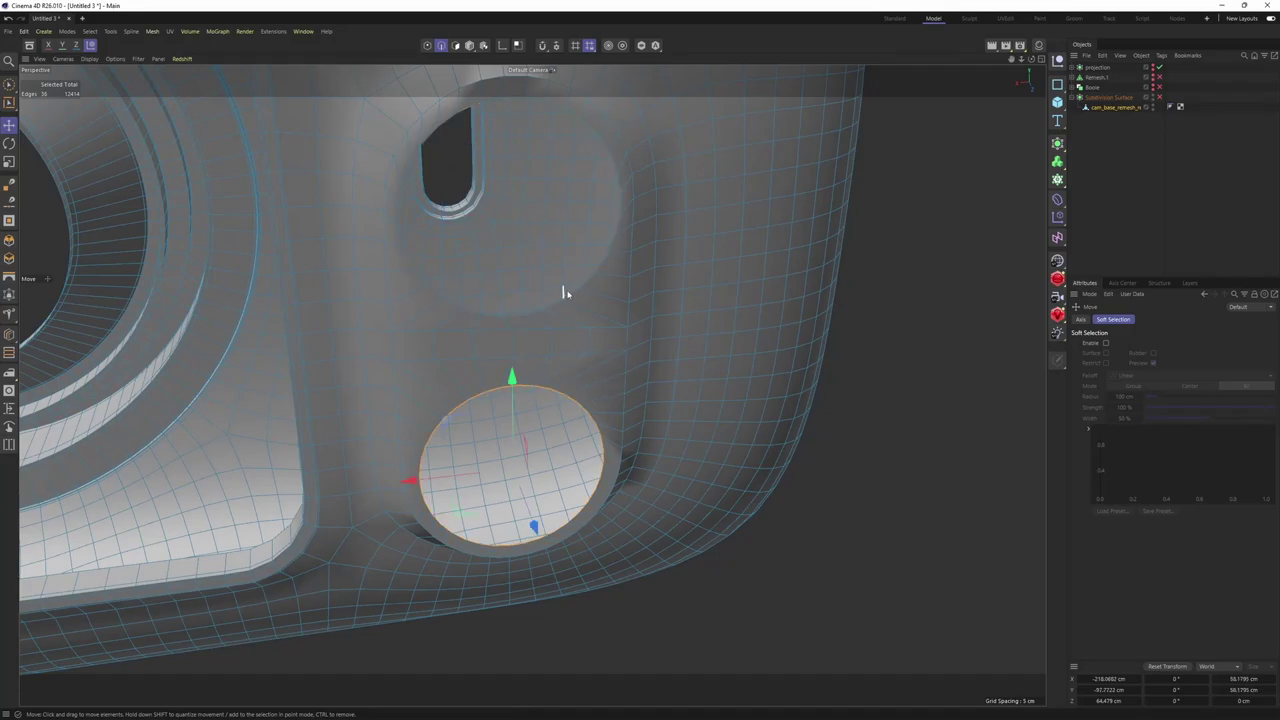
{"action": "left_click_drag", "start_coordinate": [533, 316], "coordinate": [608, 389], "text": "alt"}
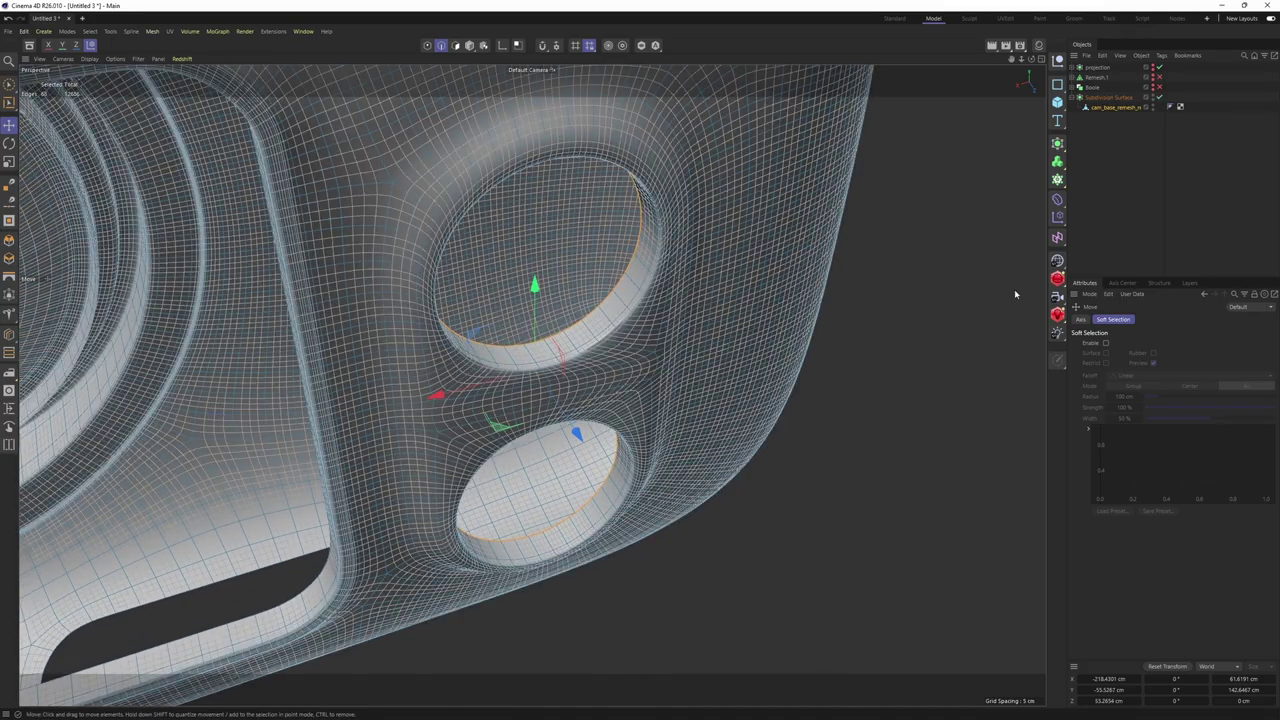
Check the extruded holes under subdivision and add a supporting loop cut along the rim of the button recess
{"action": "key", "text": "q"}
{"action": "left_click", "coordinate": [1139, 214]}
{"action": "key", "text": "ctrl+z"}
{"action": "key", "text": "ctrl+z"}
{"action": "left_click_drag", "start_coordinate": [662, 268], "coordinate": [612, 290], "text": "alt"}
{"action": "key", "text": "k"}
{"action": "key", "text": "l"}
{"action": "left_click_drag", "start_coordinate": [531, 383], "coordinate": [676, 330], "text": "alt"}
{"action": "key", "text": "q"}
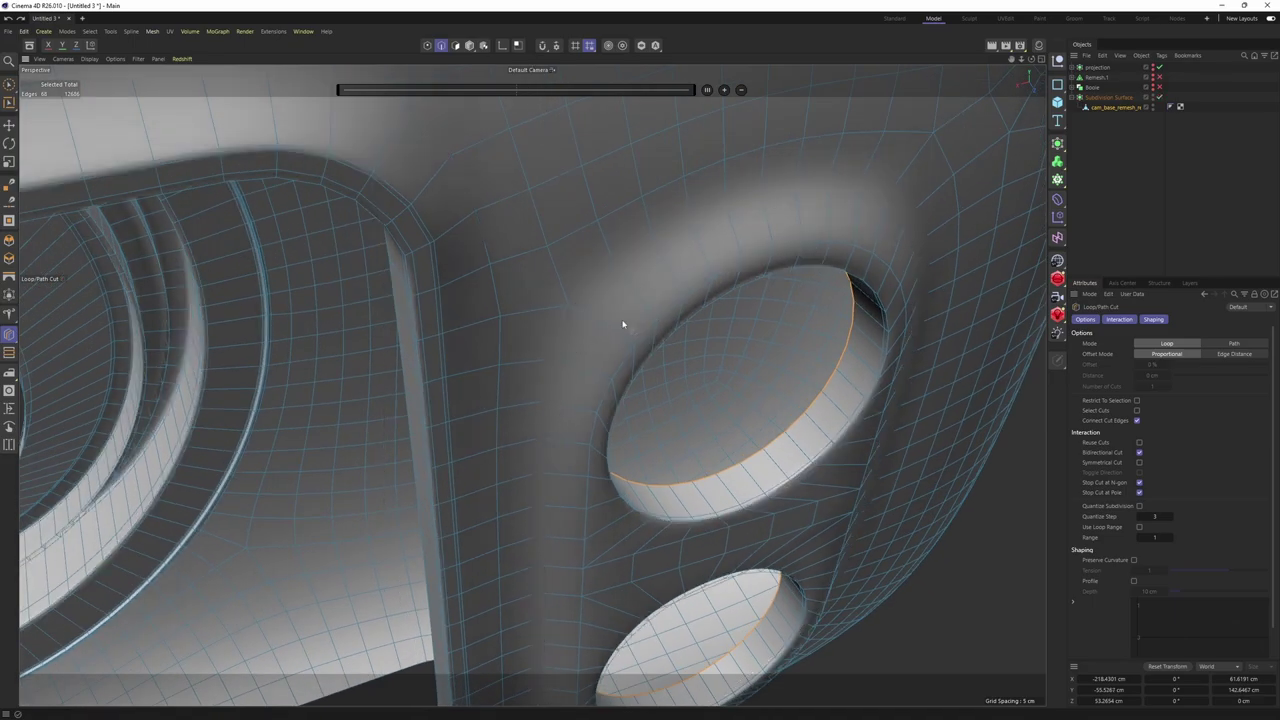
{"action": "scroll", "coordinate": [628, 324], "scroll_direction": "up", "scroll_amount": 2}
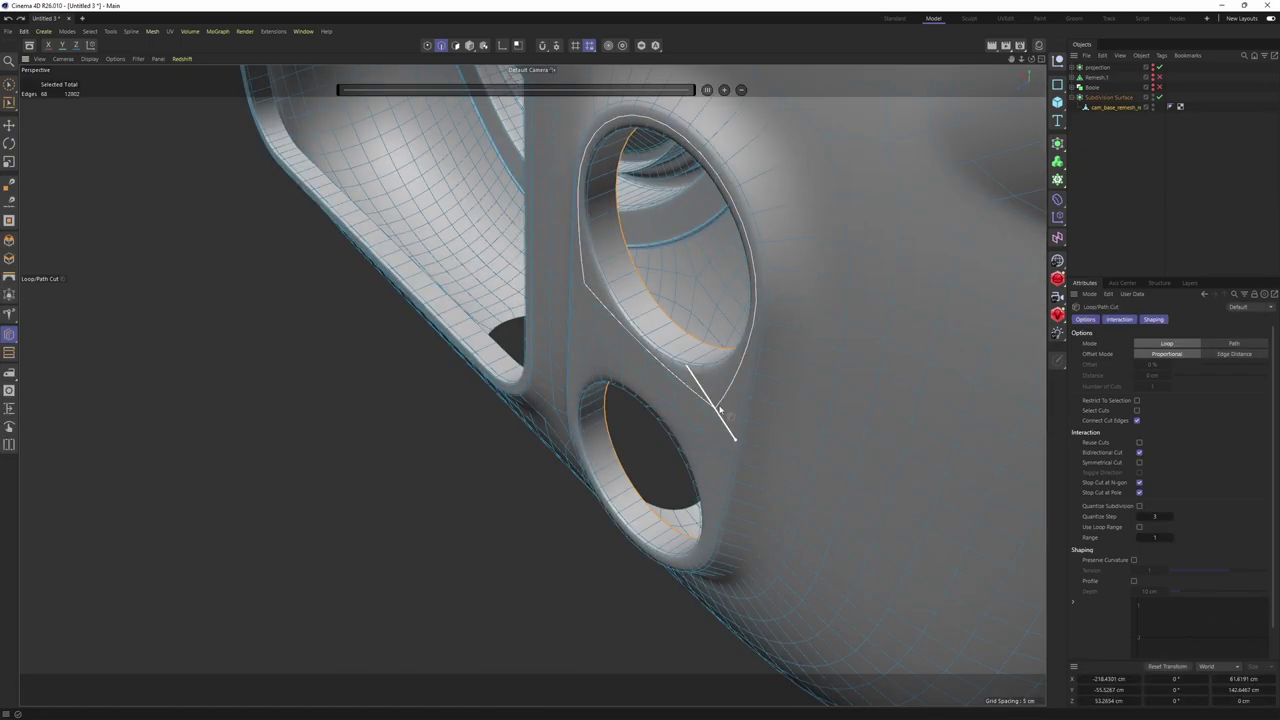
{"action": "key", "text": "q"}
Select the flat face around both holes by loop-selecting its bordering polygon strips and filling the area between them
{"action": "key", "text": "Return"}
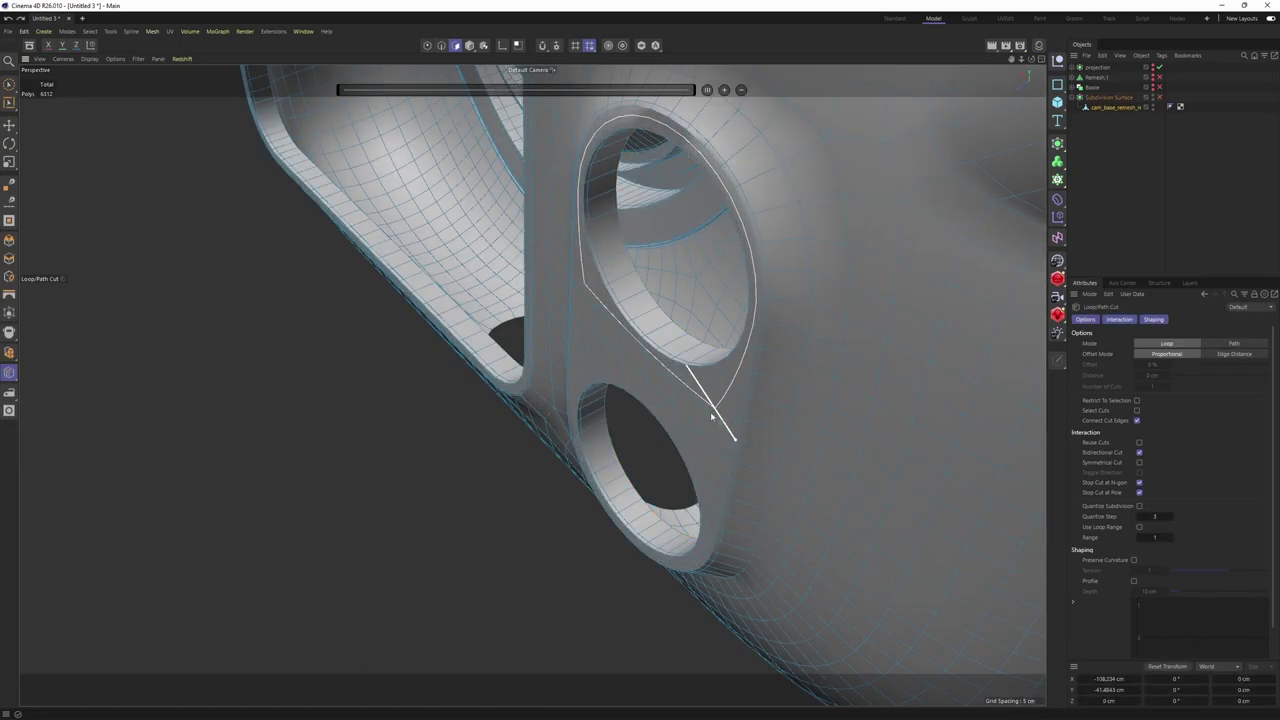
{"action": "key", "text": "e"}
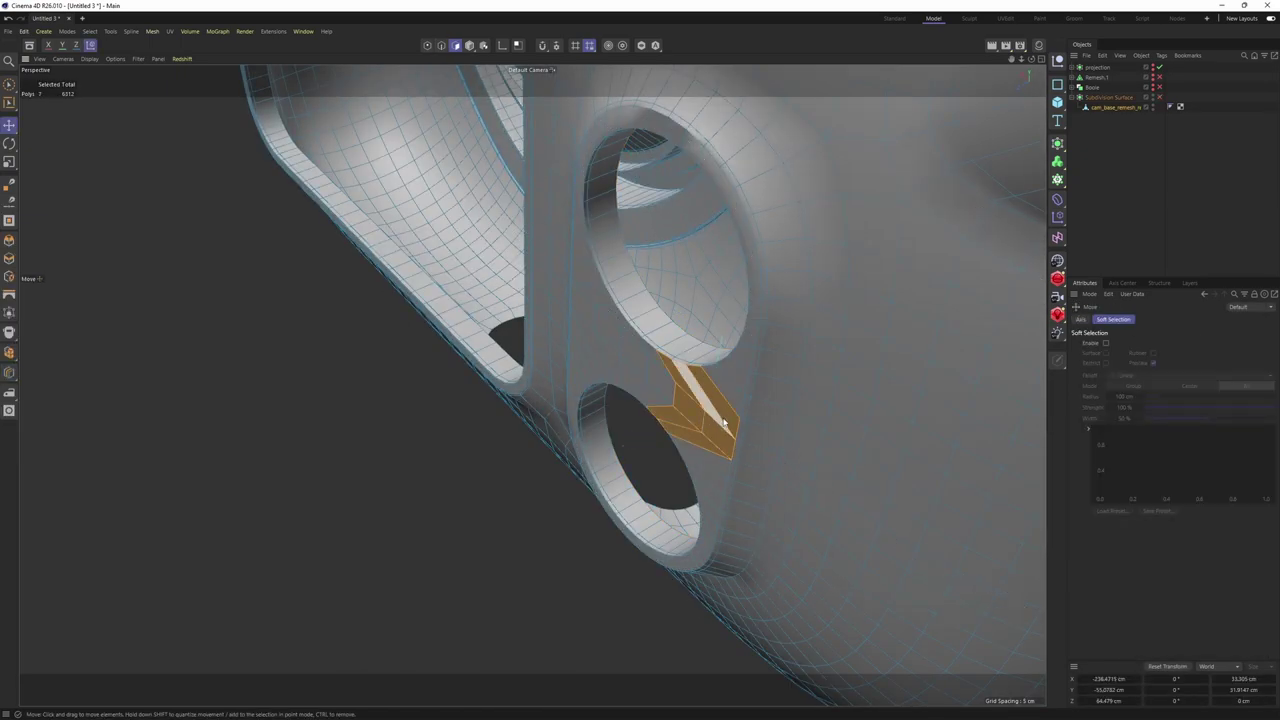
{"action": "left_click_drag", "start_coordinate": [724, 422], "coordinate": [557, 431], "text": "alt"}
{"action": "key", "text": "u"}
{"action": "key", "text": "l"}
{"action": "left_click", "coordinate": [767, 268]}
{"action": "left_click", "coordinate": [608, 411], "text": "shift"}
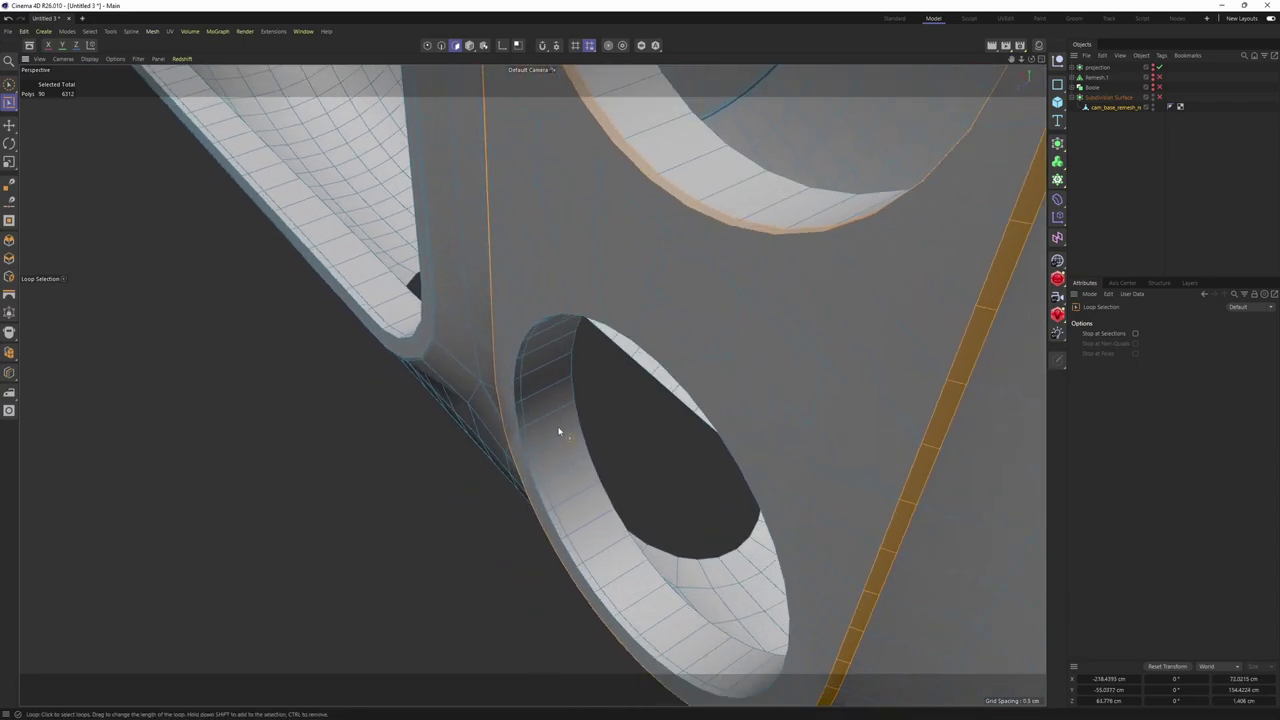
{"action": "left_click", "coordinate": [522, 434], "text": "shift"}
{"action": "right_click_drag", "start_coordinate": [634, 371], "coordinate": [524, 436], "text": "alt"}
{"action": "key", "text": "u"}
{"action": "key", "text": "f"}
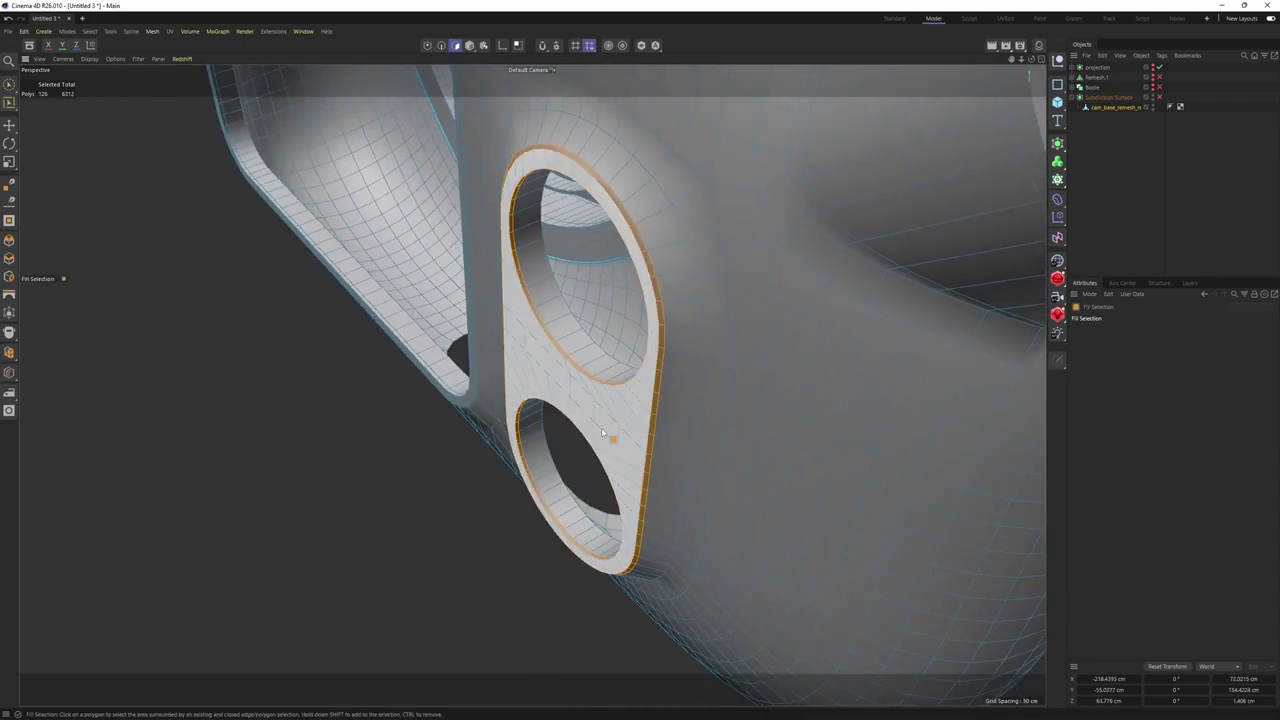
{"action": "left_click", "coordinate": [649, 435]}
Flatten the selected face by scaling it along its depth axis and check the surface under subdivision
{"action": "left_click_drag", "start_coordinate": [649, 435], "coordinate": [636, 525], "text": "alt"}
{"action": "key", "text": "t"}
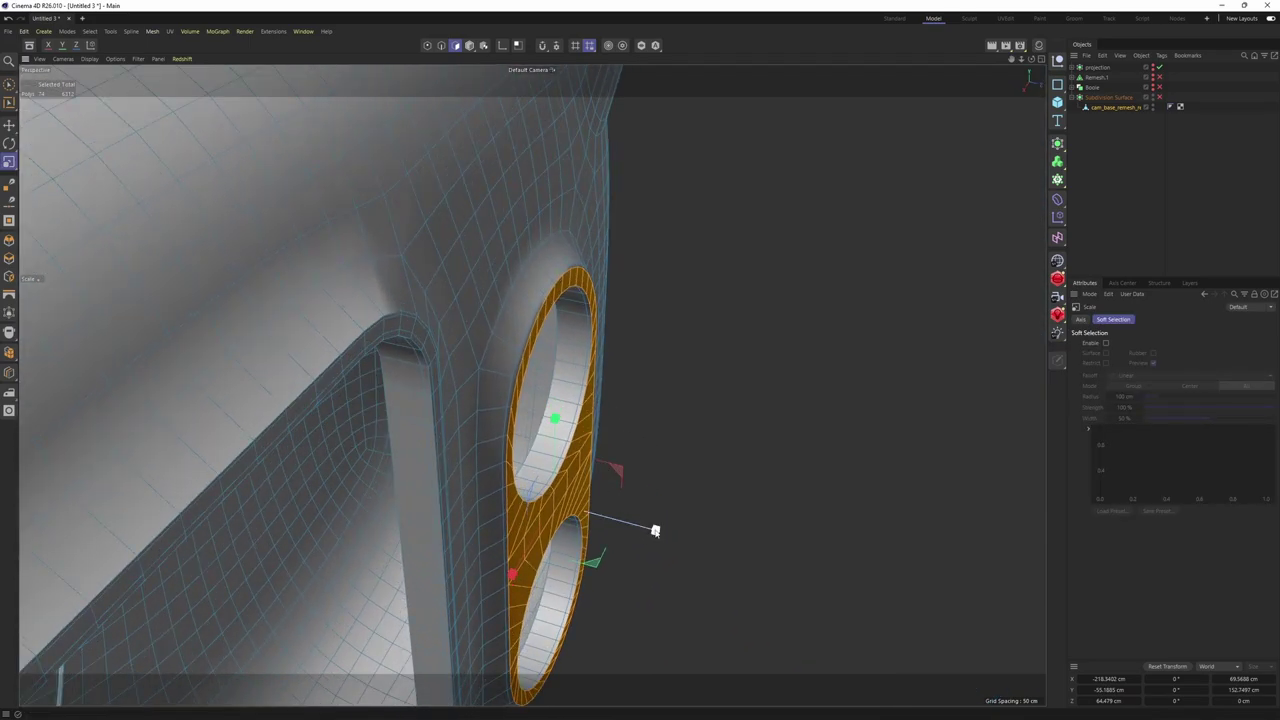
{"action": "left_click_drag", "start_coordinate": [557, 503], "coordinate": [440, 440], "text": "alt"}
{"action": "left_click", "coordinate": [1160, 97]}
{"action": "left_click", "coordinate": [1163, 211]}
{"action": "left_click_drag", "start_coordinate": [663, 315], "coordinate": [561, 341], "text": "alt"}
{"action": "scroll", "coordinate": [660, 306], "scroll_direction": "up", "scroll_amount": 2}
{"action": "key", "text": "ctrl+z"}
{"action": "key", "text": "ctrl+z"}
{"action": "left_click_drag", "start_coordinate": [660, 307], "coordinate": [628, 338], "text": "alt"}
Slide the short vertical edges between the two round holes sideways to even out their spacing
{"action": "key", "text": "Return"}
{"action": "key", "text": "Return"}
{"action": "left_click_drag", "start_coordinate": [500, 306], "coordinate": [452, 346], "text": "alt"}
{"action": "left_click", "coordinate": [397, 343]}
{"action": "key", "text": "m"}
{"action": "key", "text": "o"}
{"action": "key", "text": "e"}
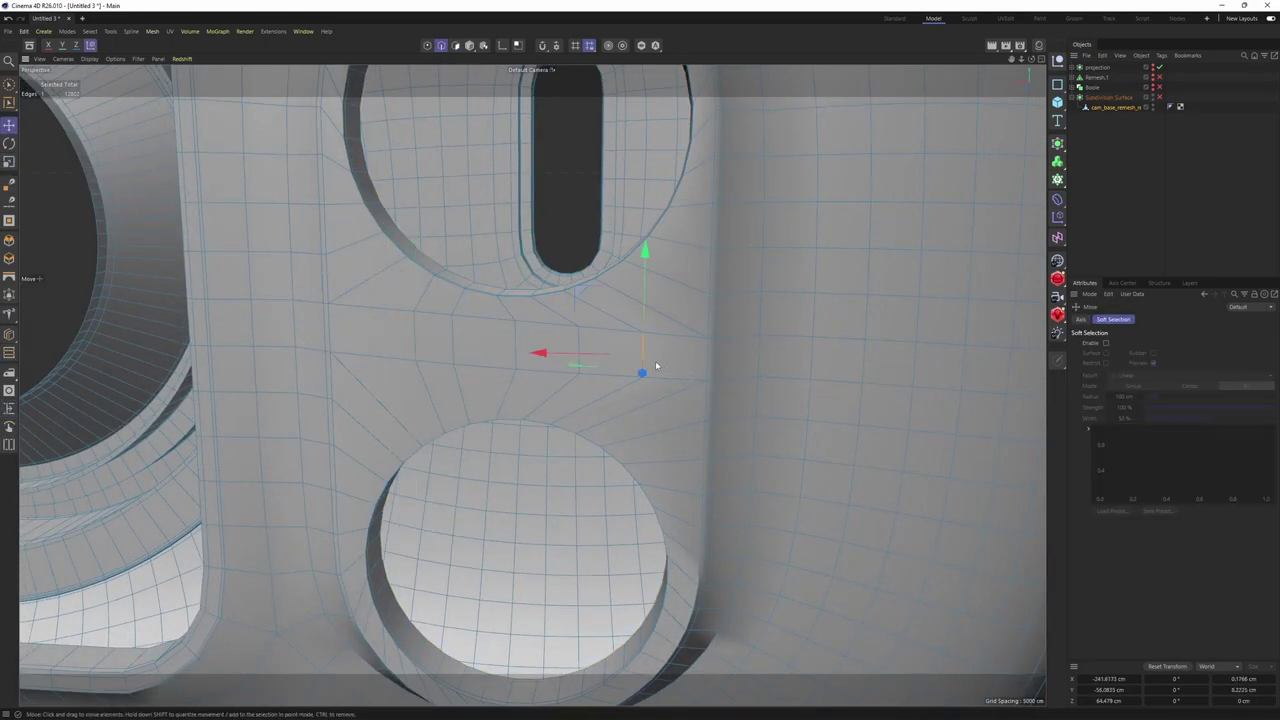
{"action": "key", "text": "m"}
{"action": "key", "text": "o"}
{"action": "key", "text": "e"}
{"action": "left_click", "coordinate": [580, 358]}
{"action": "key", "text": "m"}
{"action": "key", "text": "o"}
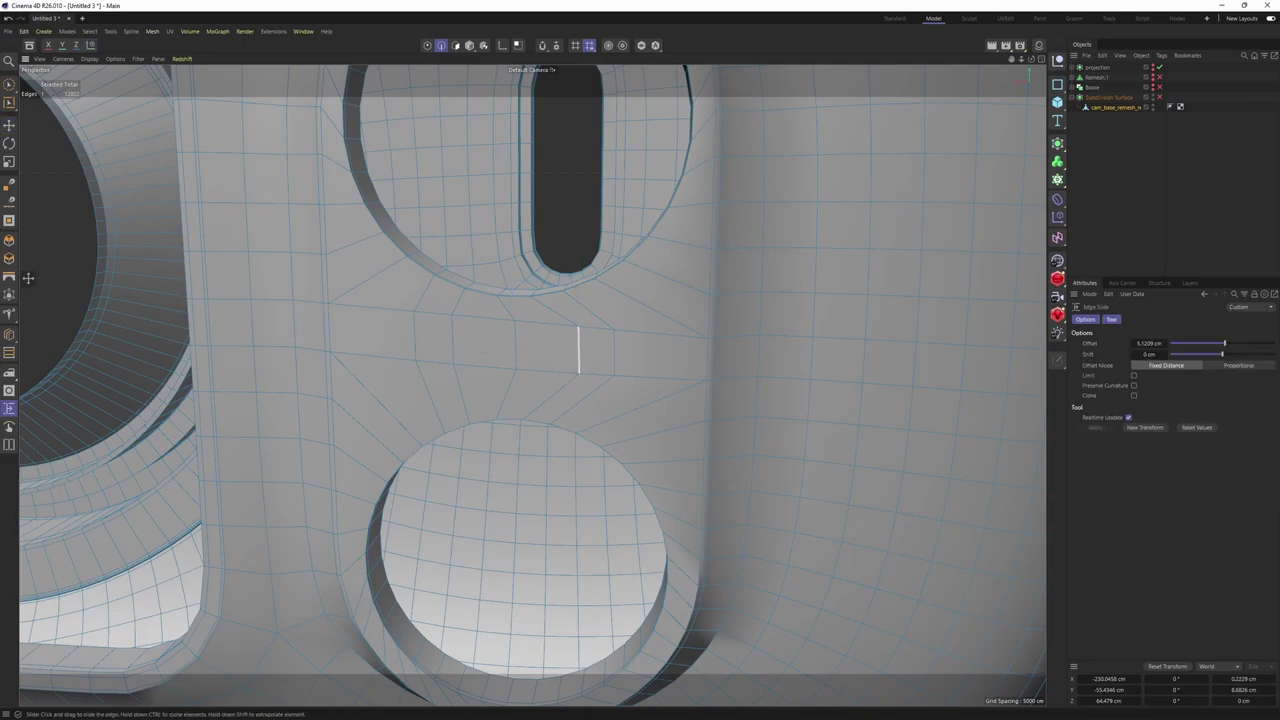
{"action": "left_click_drag", "start_coordinate": [535, 358], "coordinate": [501, 352]}
Slide another edge and adjust the points between the two holes to finish evening out the topology there
{"action": "left_click_drag", "start_coordinate": [501, 352], "coordinate": [661, 337], "text": "alt"}
{"action": "scroll", "coordinate": [679, 339], "scroll_direction": "up", "scroll_amount": 2}
{"action": "left_click", "coordinate": [679, 340]}
{"action": "key", "text": "m"}
{"action": "key", "text": "o"}
{"action": "key", "text": "Return"}
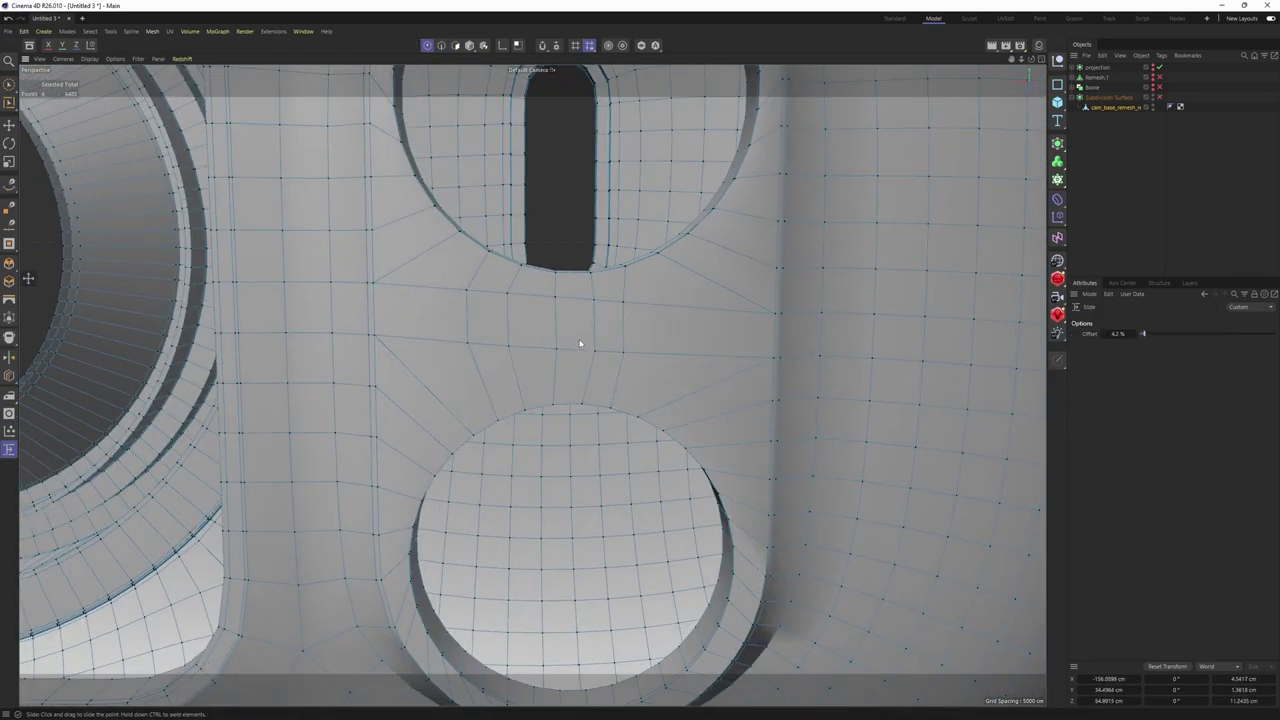
{"action": "scroll", "coordinate": [587, 334], "scroll_direction": "down", "scroll_amount": 2}
{"action": "left_click_drag", "start_coordinate": [569, 386], "coordinate": [672, 391], "text": "alt"}
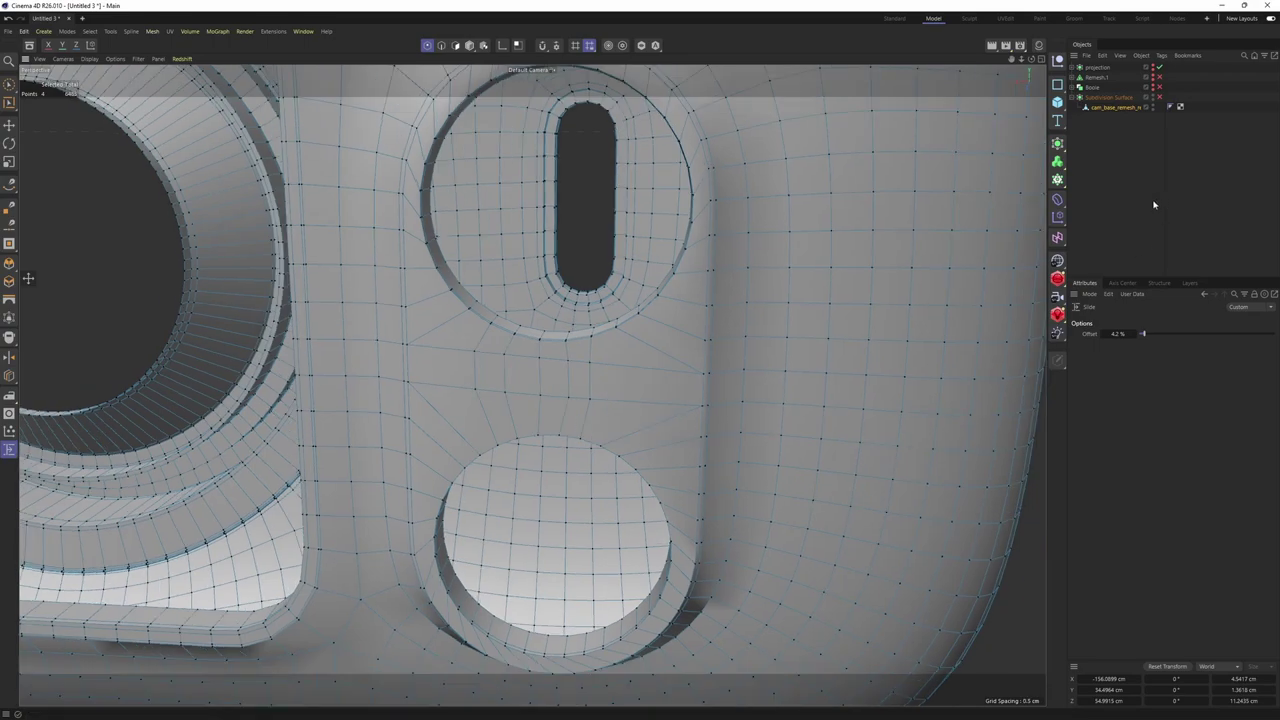
Select the upper round hole's rim loop and slide a cloned copy of it to create a supporting edge loop
{"action": "left_click_drag", "start_coordinate": [630, 315], "coordinate": [712, 398], "text": "alt"}
{"action": "scroll", "coordinate": [640, 375], "scroll_direction": "up", "scroll_amount": 3}
{"action": "key", "text": "Return"}
{"action": "key", "text": "e"}
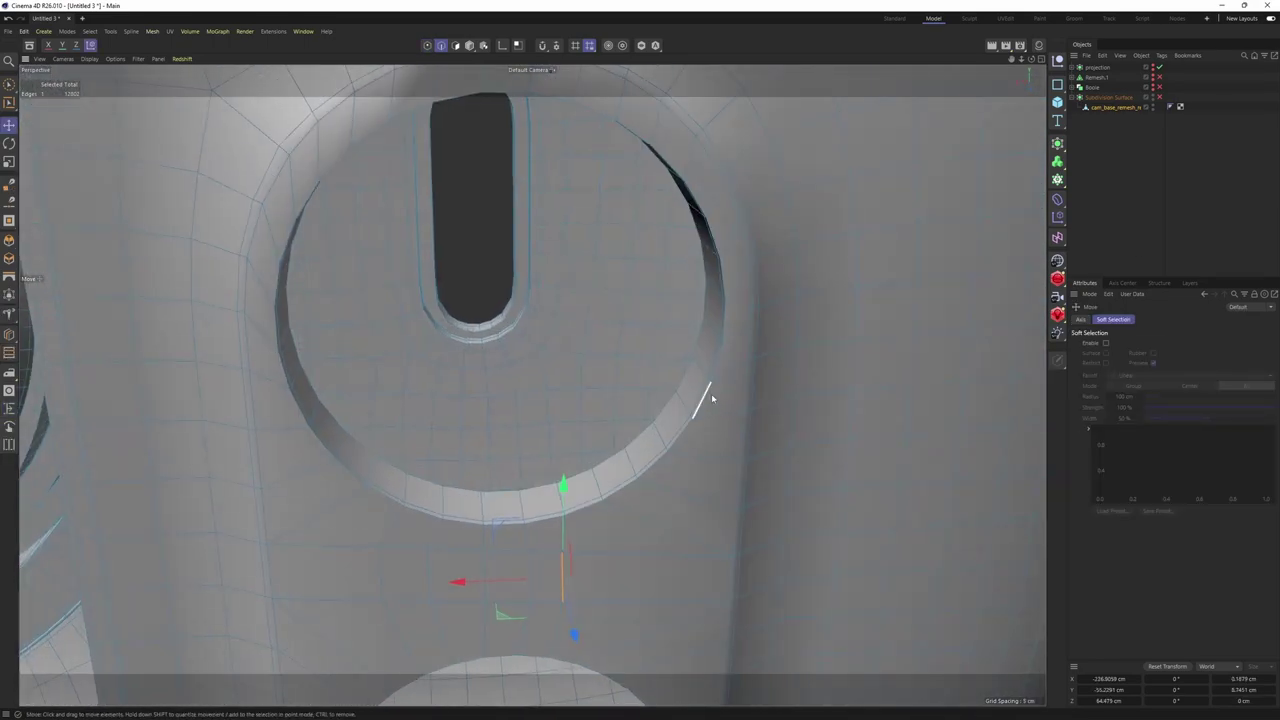
{"action": "double_click", "coordinate": [712, 407]}
{"action": "key", "text": "m"}
{"action": "key", "text": "o"}
{"action": "scroll", "coordinate": [640, 303], "scroll_direction": "down", "scroll_amount": 2}
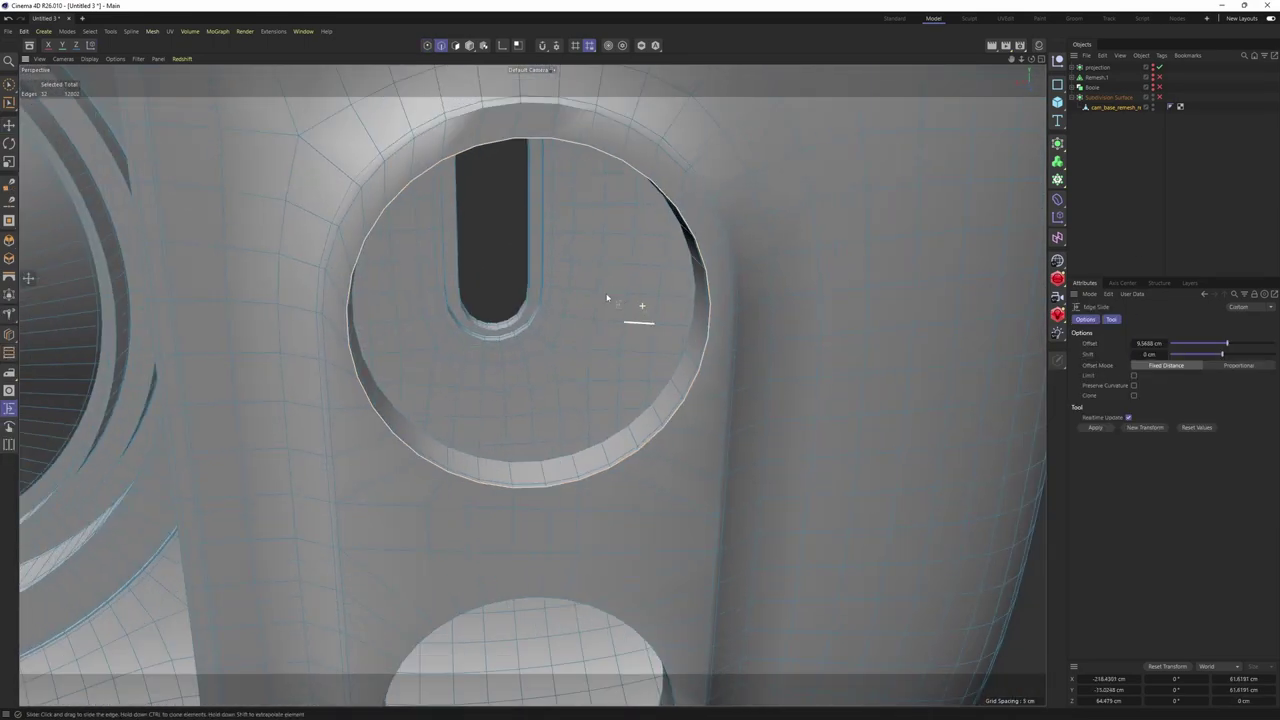
{"action": "left_click_drag", "start_coordinate": [640, 303], "coordinate": [826, 349], "text": "alt"}
Add a cloned supporting edge loop at the lower round hole's rim and check the body under subdivision
{"action": "scroll", "coordinate": [829, 295], "scroll_direction": "up", "scroll_amount": 3}
{"action": "scroll", "coordinate": [802, 408], "scroll_direction": "down", "scroll_amount": 3}
{"action": "double_click", "coordinate": [738, 387]}
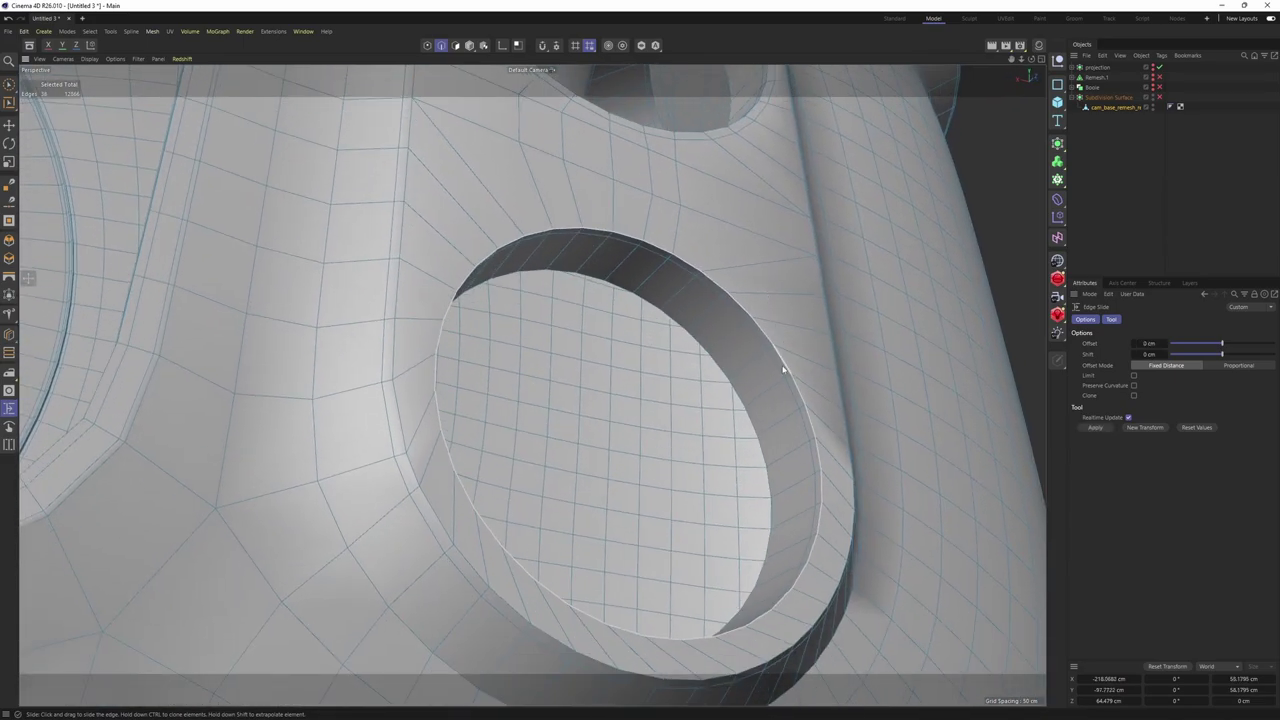
{"action": "key", "text": "q"}
{"action": "left_click", "coordinate": [1226, 206]}
{"action": "scroll", "coordinate": [780, 226], "scroll_direction": "down", "scroll_amount": 3}
{"action": "left_click_drag", "start_coordinate": [780, 226], "coordinate": [710, 387], "text": "alt"}
{"action": "scroll", "coordinate": [711, 424], "scroll_direction": "down", "scroll_amount": 3}
{"action": "scroll", "coordinate": [720, 390], "scroll_direction": "down", "scroll_amount": 3}
{"action": "key", "text": "ctrl+z"}
{"action": "key", "text": "ctrl+z"}
Try to fill the elongated slot on the camera's underside with Close Polygon Hole after selecting its border loop
{"action": "key", "text": "e"}
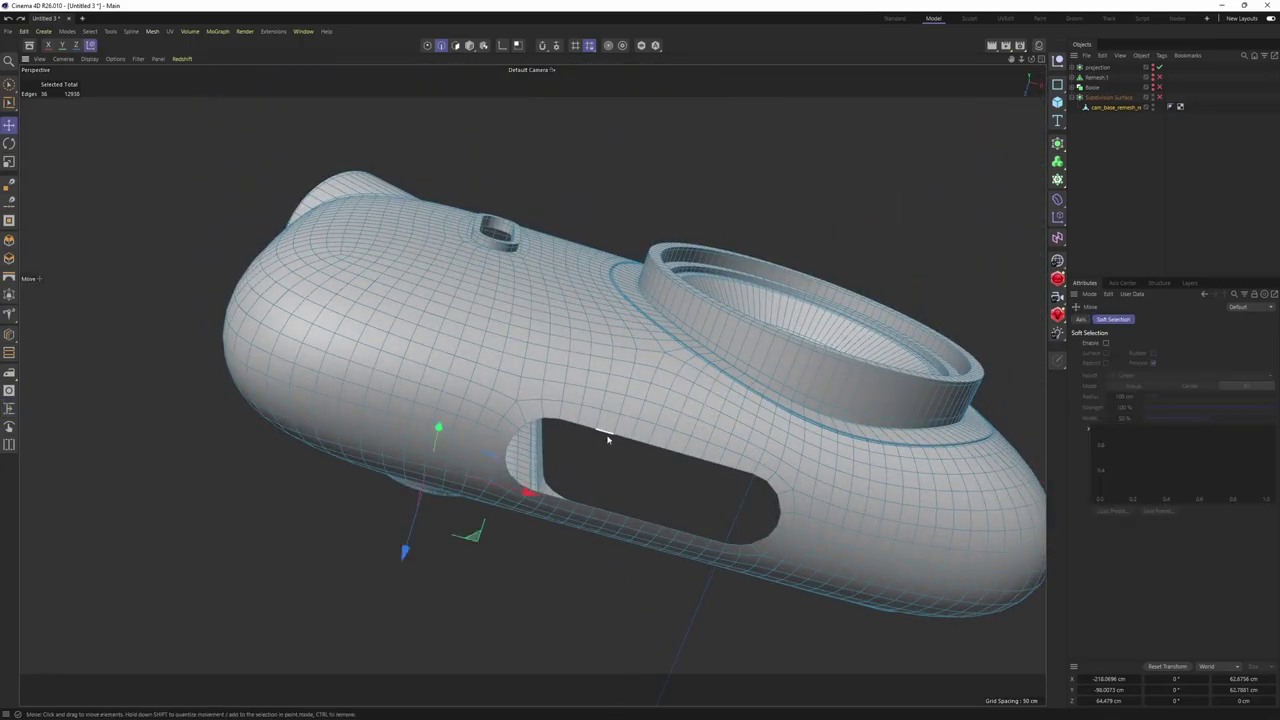
{"action": "left_click_drag", "start_coordinate": [607, 438], "coordinate": [596, 320], "text": "alt"}
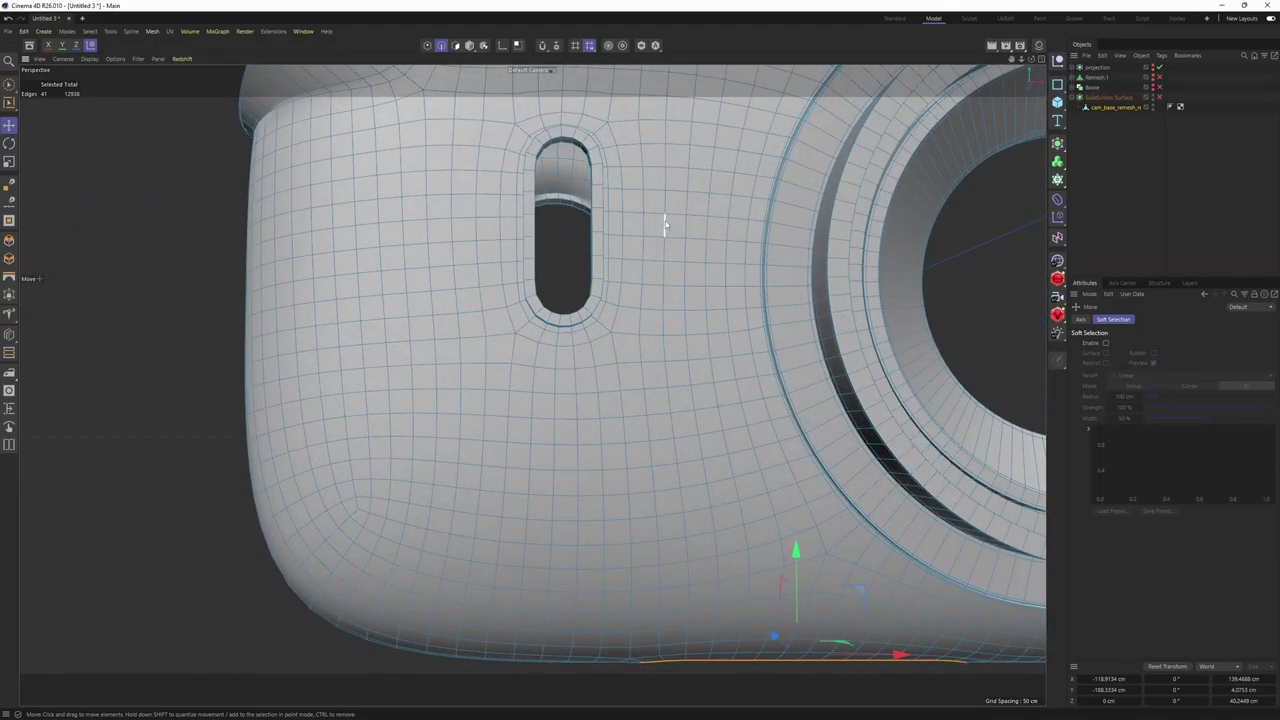
{"action": "left_click_drag", "start_coordinate": [665, 224], "coordinate": [600, 260], "text": "alt"}
{"action": "right_click", "coordinate": [598, 259]}
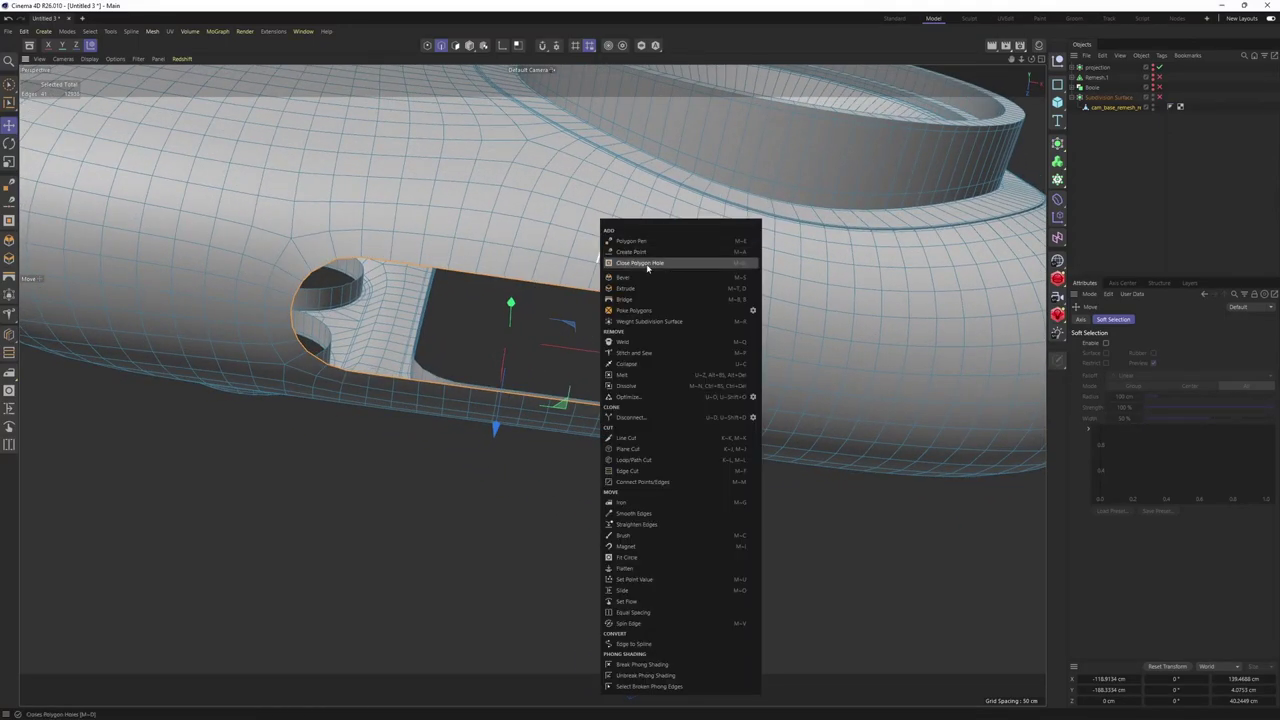
{"action": "left_click", "coordinate": [646, 263]}
{"action": "left_click", "coordinate": [611, 300]}
{"action": "left_click_drag", "start_coordinate": [611, 300], "coordinate": [585, 260], "text": "alt"}
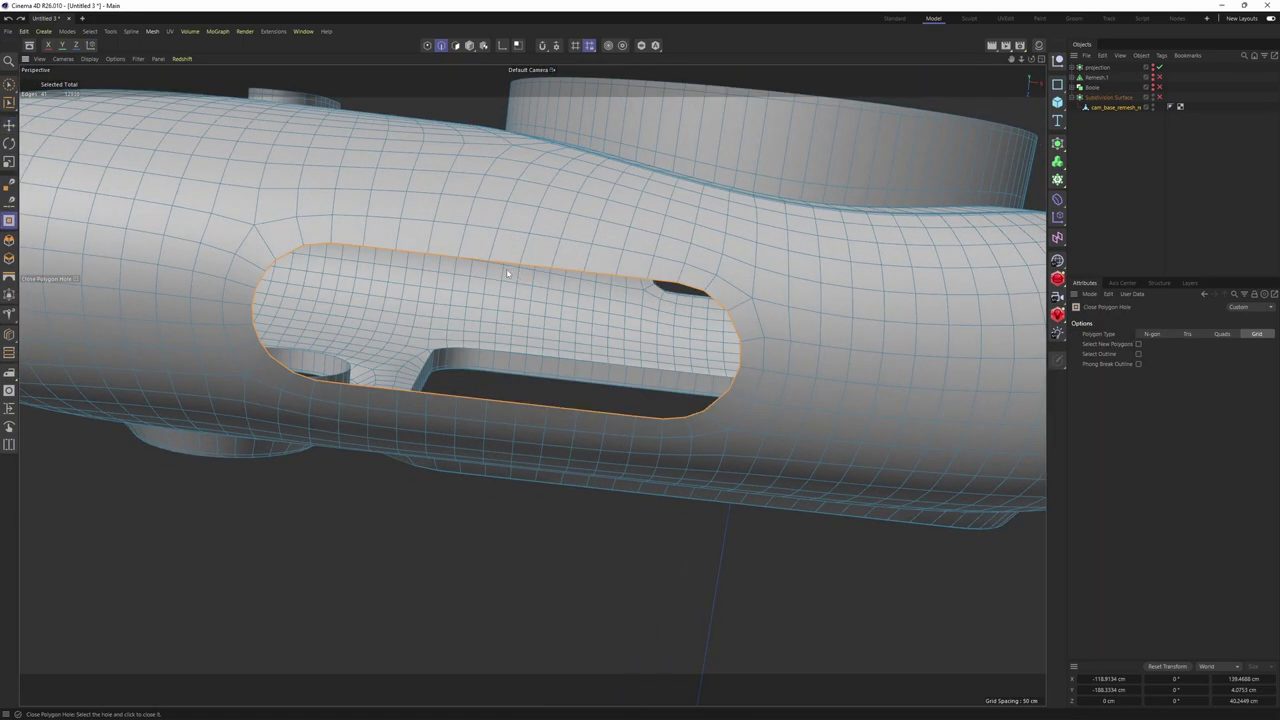
Bridge two opposite middle edges of the underside slot with a Stitch and Sew polygon strip and divide it with three loop cuts
{"action": "key", "text": "e"}
{"action": "left_click_drag", "start_coordinate": [532, 368], "coordinate": [603, 262], "text": "alt"}
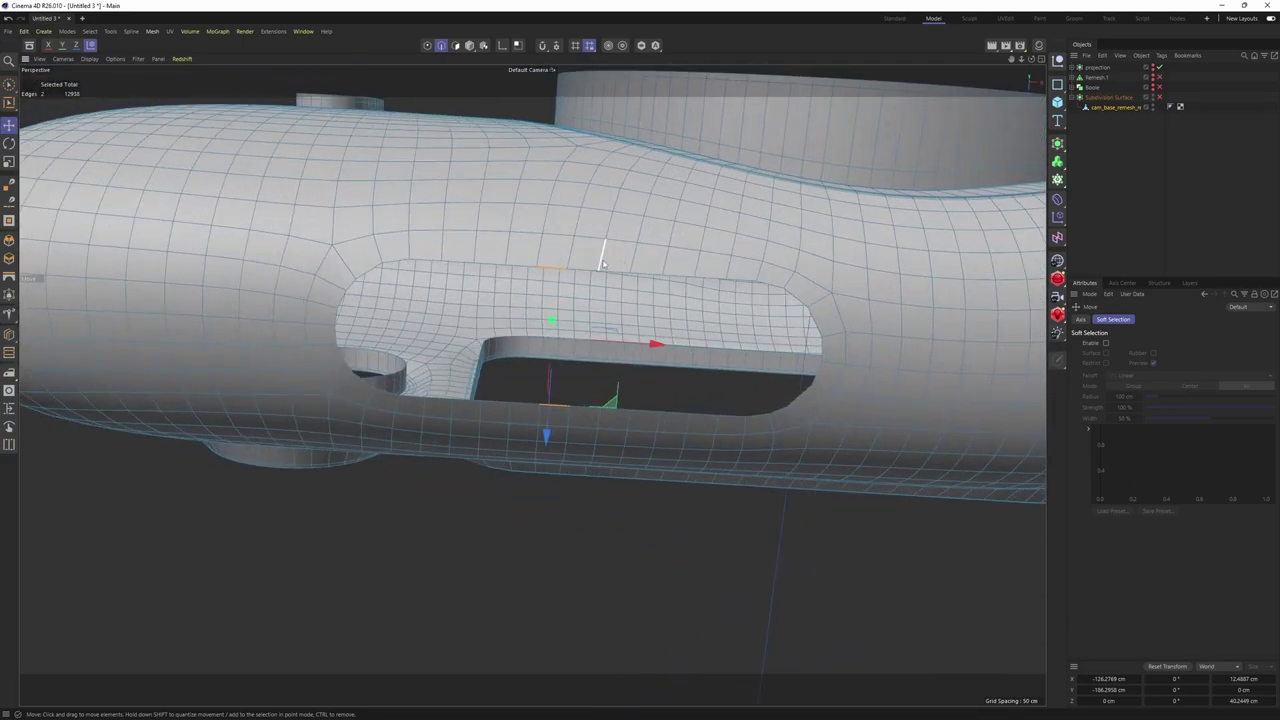
{"action": "left_click", "coordinate": [554, 409], "text": "shift"}
{"action": "left_click_drag", "start_coordinate": [554, 409], "coordinate": [532, 379], "text": "alt"}
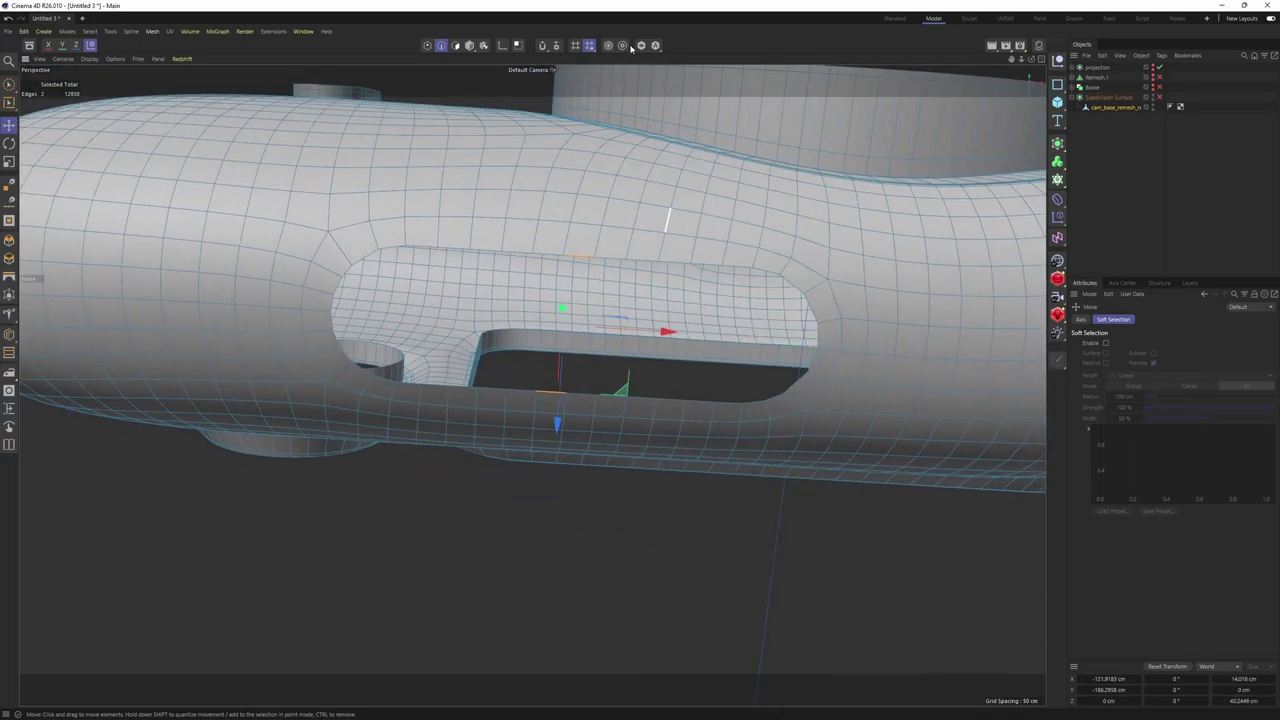
{"action": "key", "text": "m"}
{"action": "key", "text": "p"}
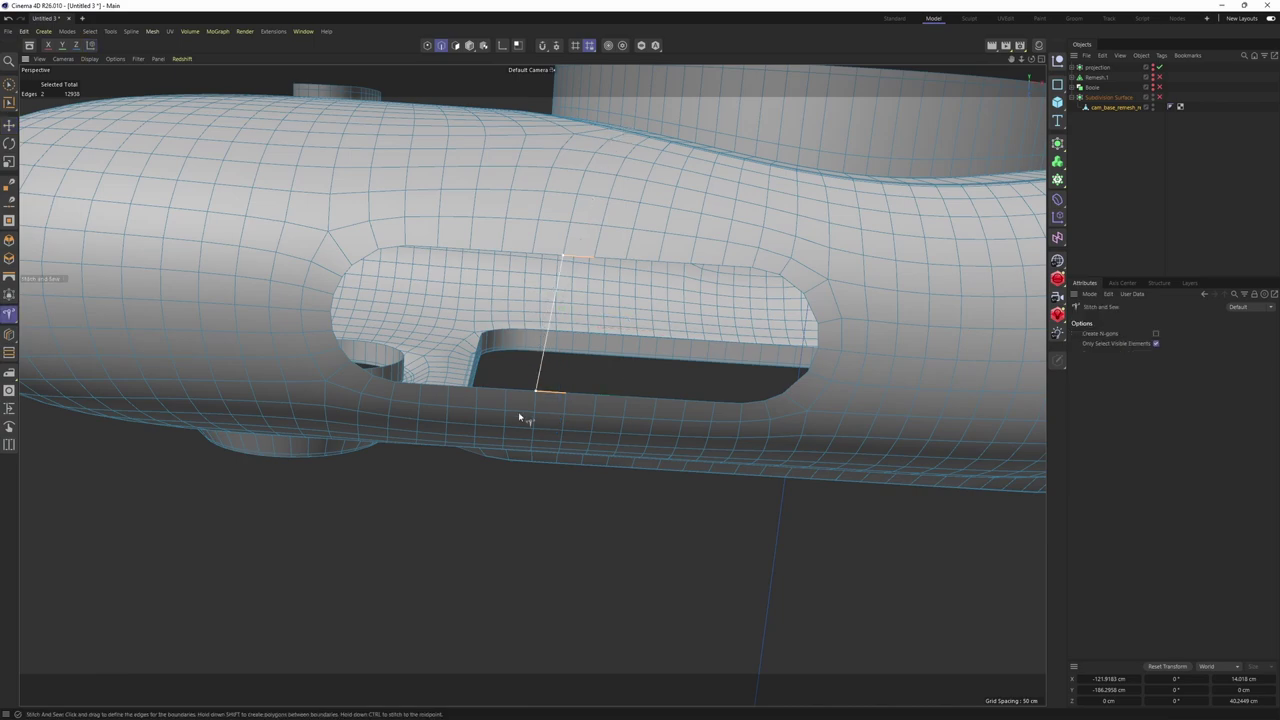
{"action": "left_click_drag", "start_coordinate": [520, 418], "coordinate": [572, 296]}
{"action": "key", "text": "m"}
{"action": "key", "text": "l"}
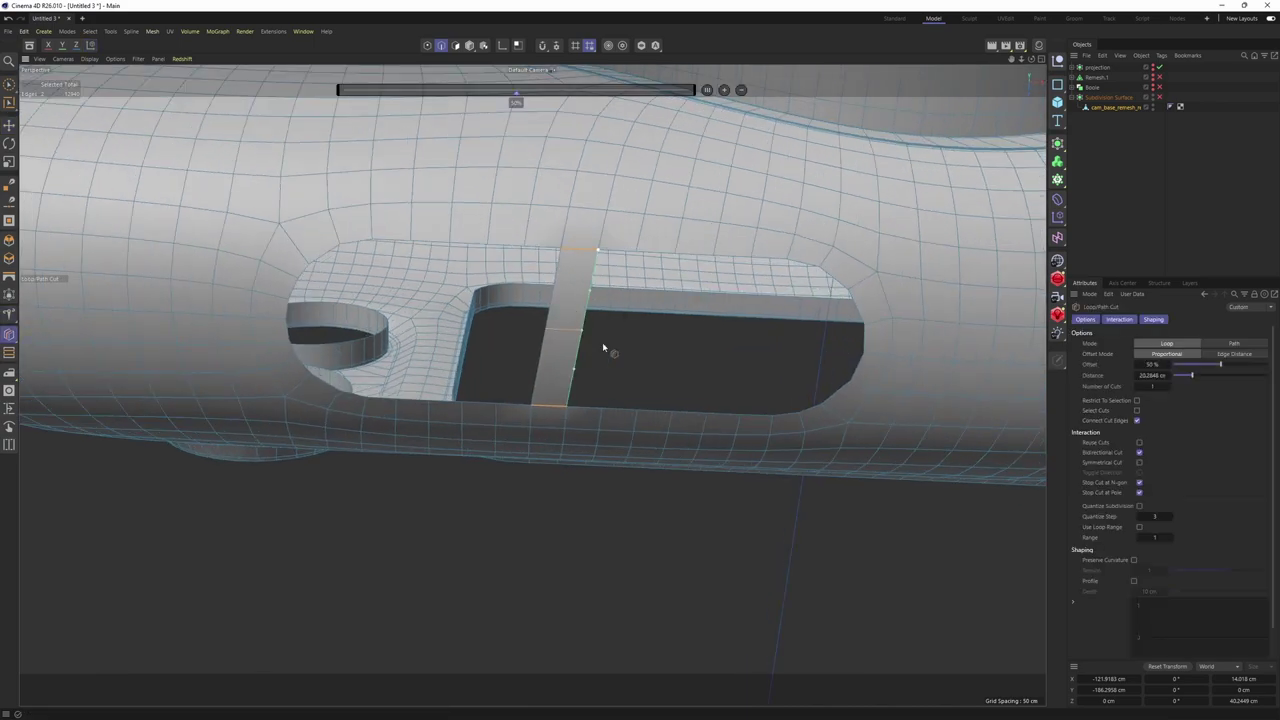
Fill the two remaining openings beside the bridge strip with Close Polygon Hole using the Grid polygon type
{"action": "right_click", "coordinate": [758, 240]}
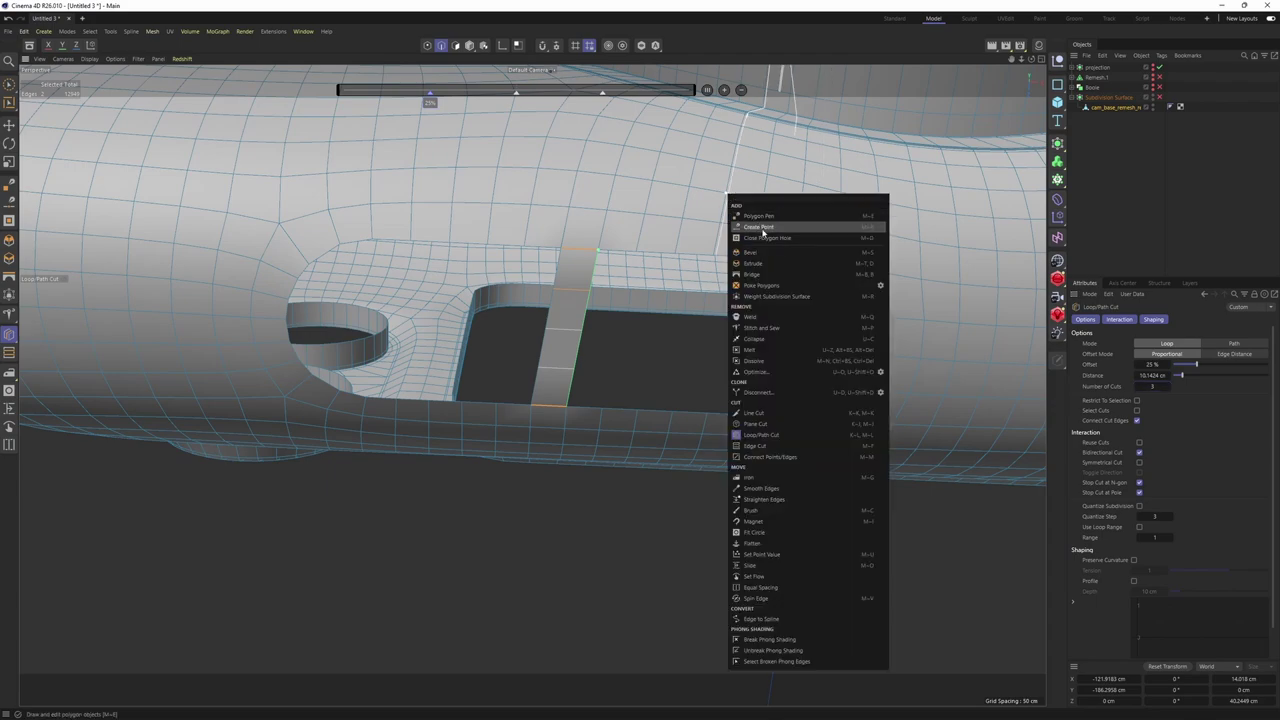
{"action": "left_click", "coordinate": [766, 230]}
{"action": "left_click", "coordinate": [808, 320]}
{"action": "left_click_drag", "start_coordinate": [808, 320], "coordinate": [800, 277], "text": "alt"}
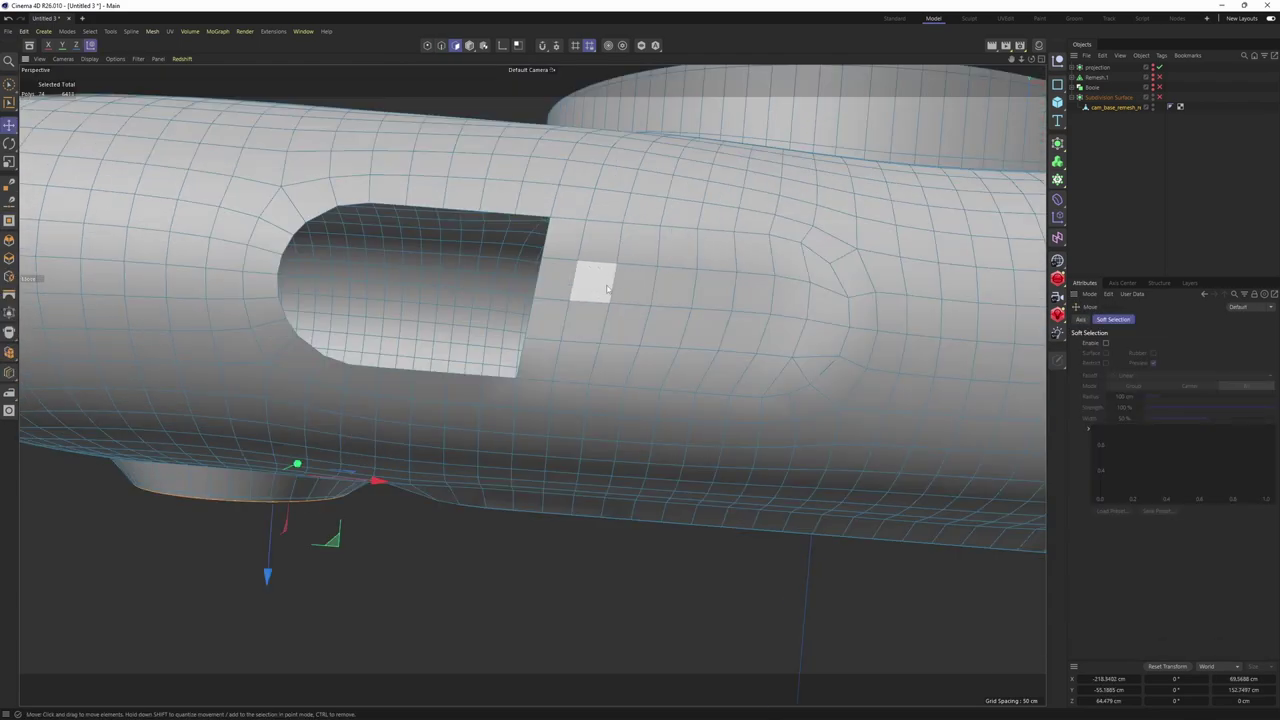
{"action": "middle_click_drag", "start_coordinate": [593, 264], "coordinate": [651, 269], "text": "alt"}
{"action": "right_click", "coordinate": [667, 197]}
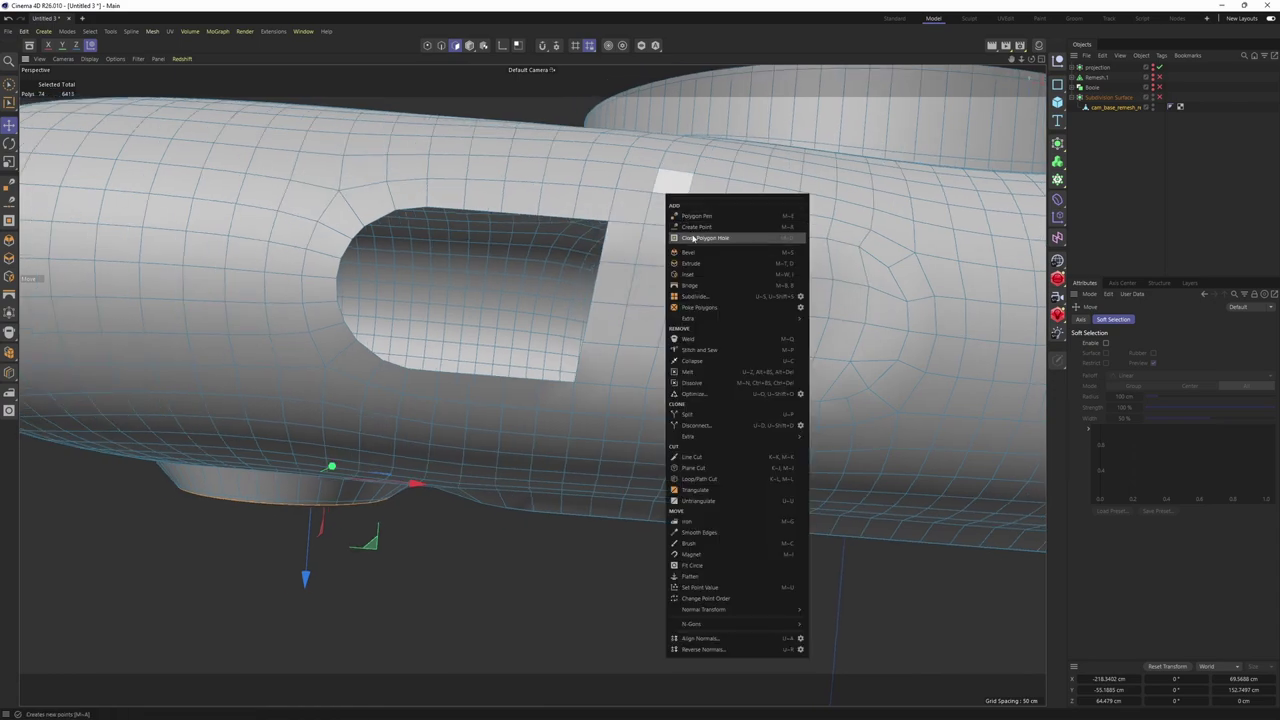
{"action": "left_click", "coordinate": [692, 240]}
{"action": "left_click", "coordinate": [592, 228]}
{"action": "left_click_drag", "start_coordinate": [592, 228], "coordinate": [636, 297], "text": "alt"}
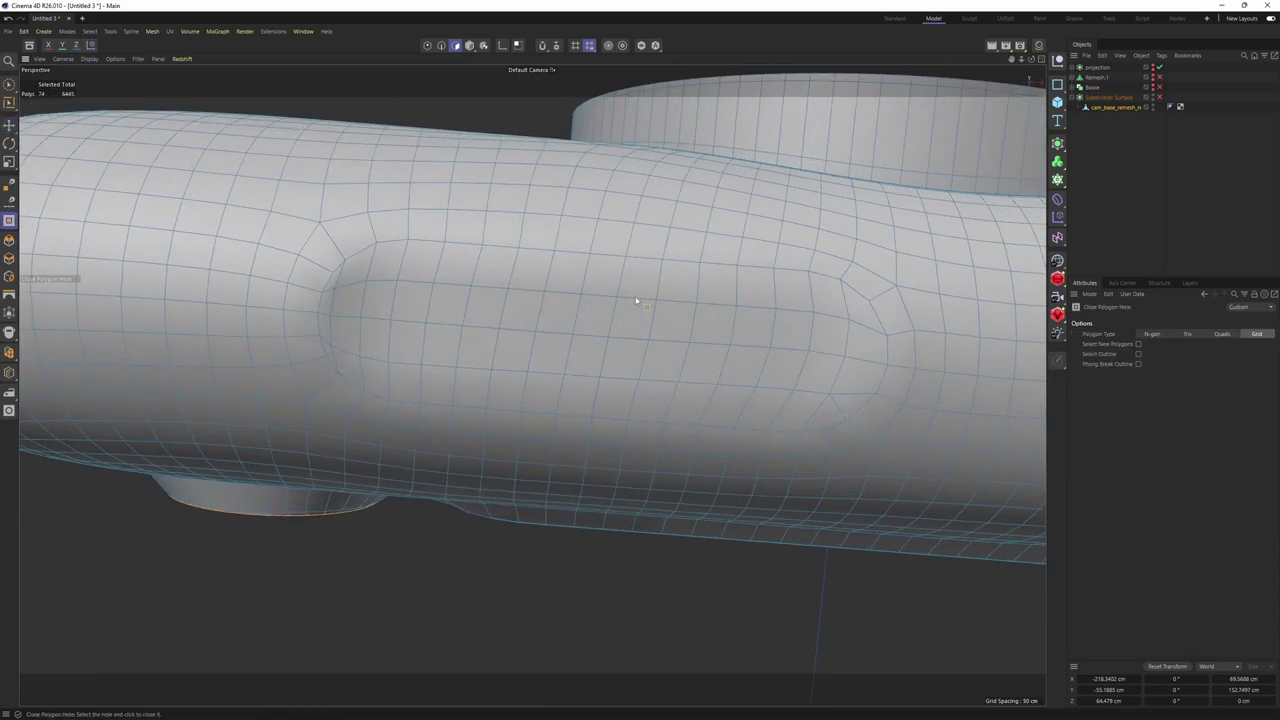
Split the underside slot's fill polygons into a separate panel object using Fill Selection and delete them from the camera body
{"action": "key", "text": "Return"}
{"action": "key", "text": "Return"}
{"action": "key", "text": "e"}
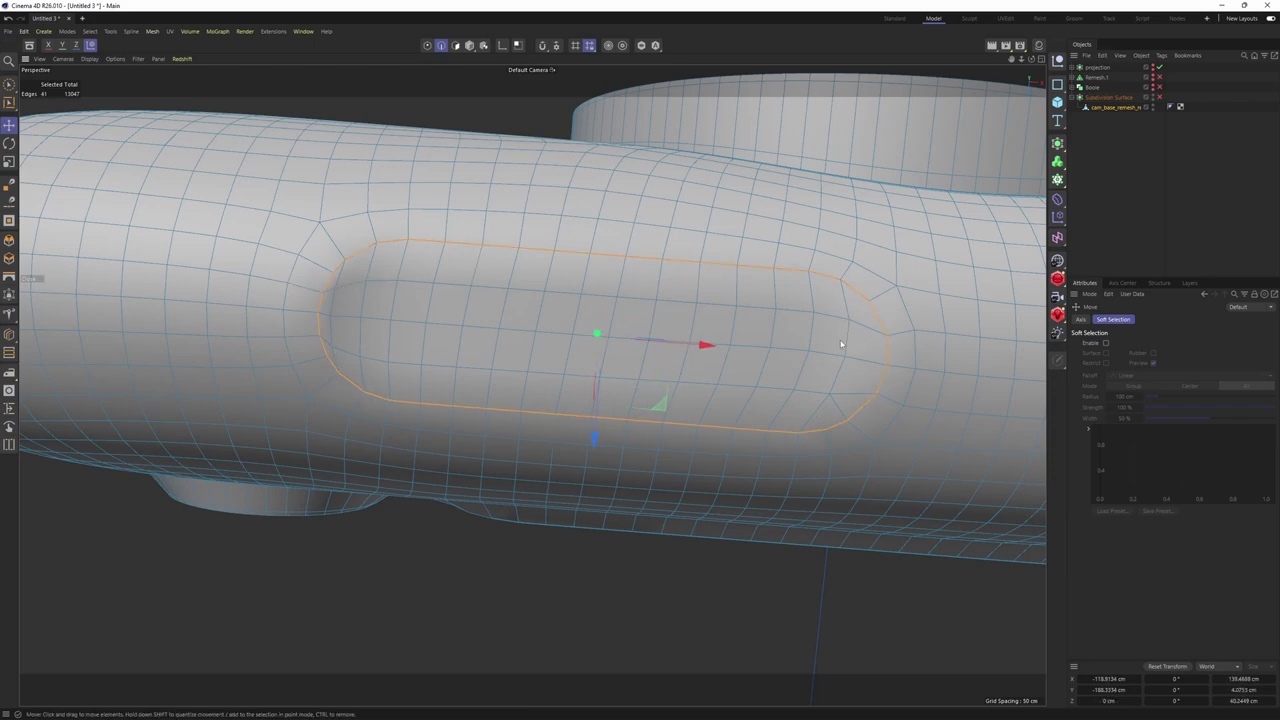
{"action": "key", "text": "u"}
{"action": "key", "text": "f"}
{"action": "left_click", "coordinate": [782, 348]}
{"action": "right_click", "coordinate": [729, 313]}
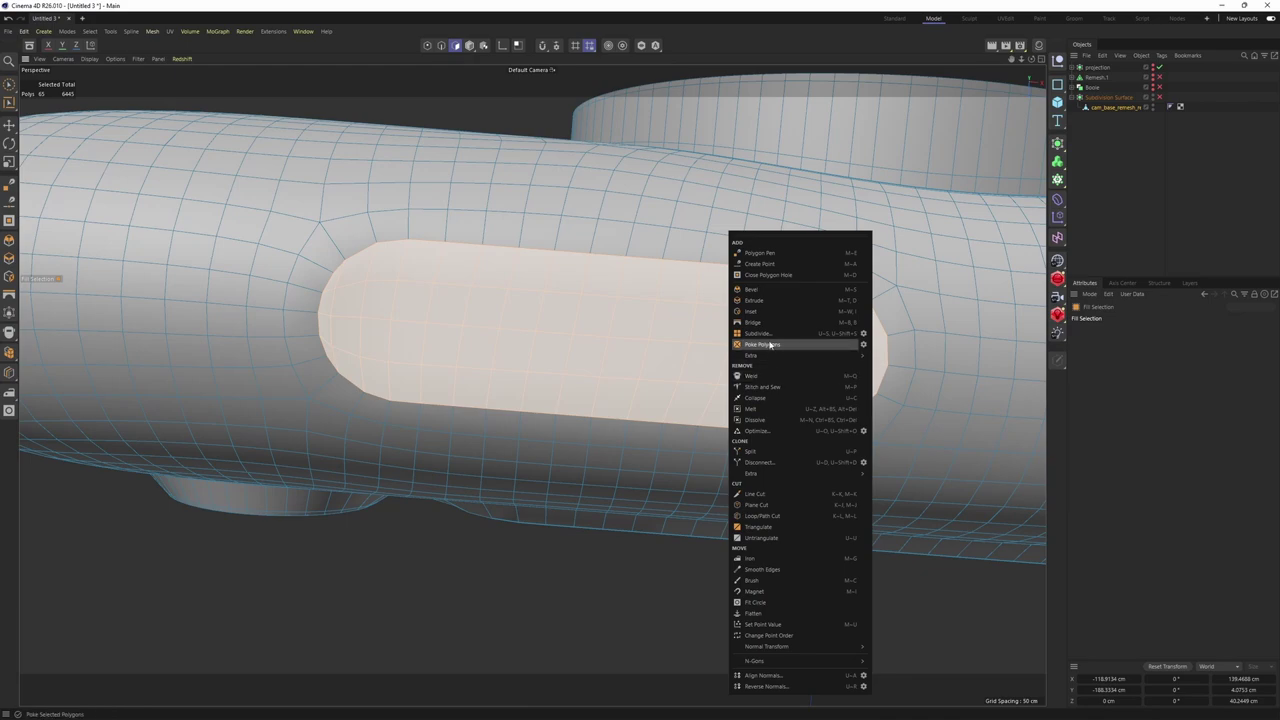
{"action": "left_click", "coordinate": [764, 451]}
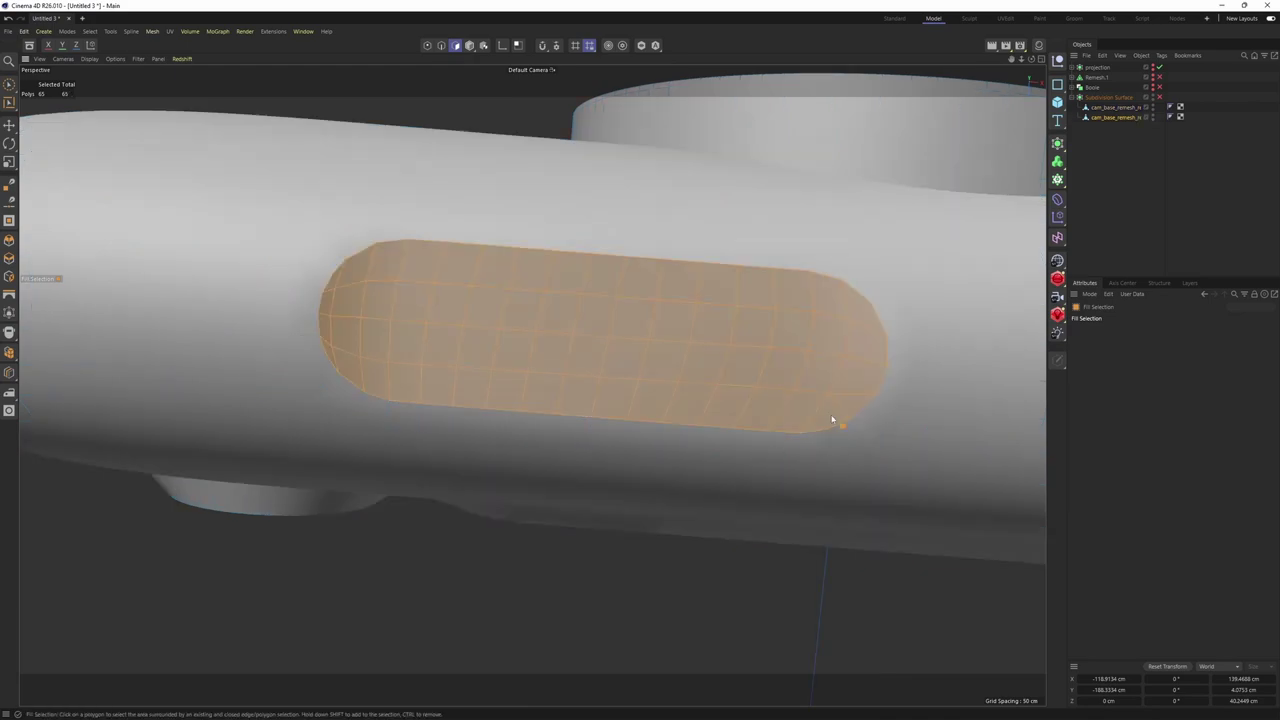
{"action": "left_click", "coordinate": [1109, 107]}
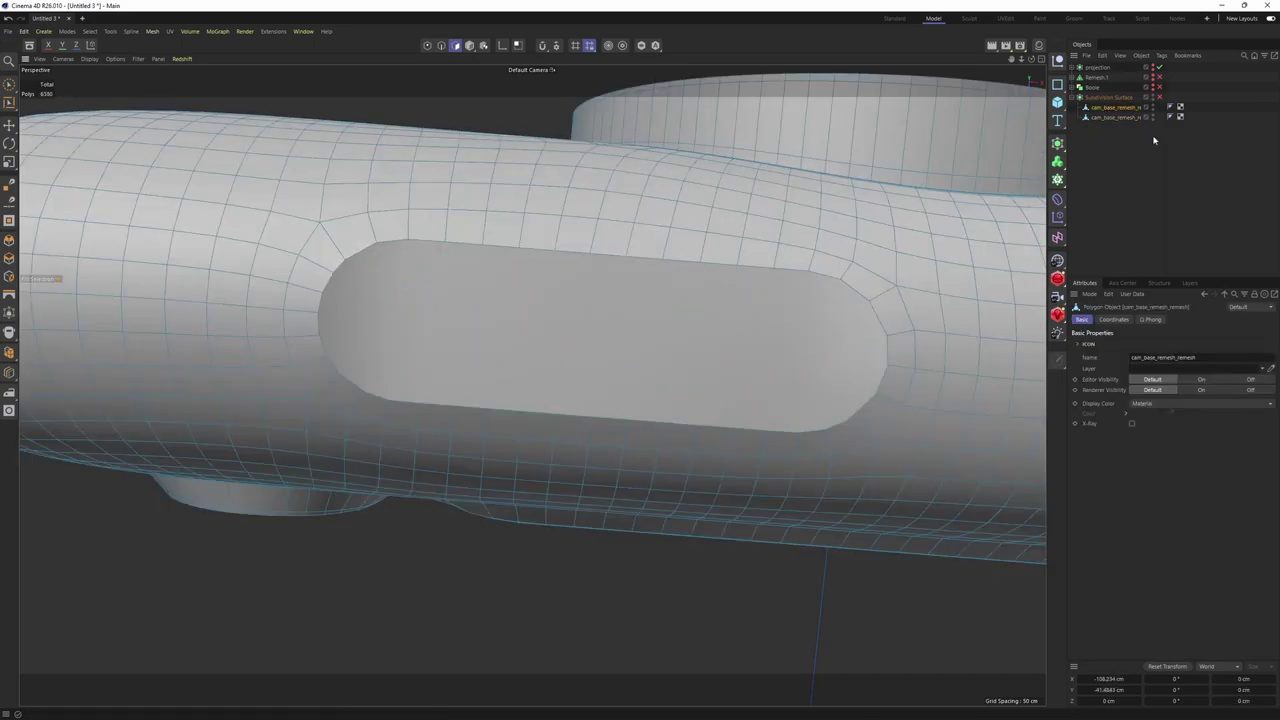
Display the model with shaded lines and inspect the separated slot panel on the underside
{"action": "left_click", "coordinate": [1114, 118]}
{"action": "mouse_move", "coordinate": [920, 225]}
{"action": "left_mouse_down", "text": "alt"}
{"action": "mouse_move", "coordinate": [830, 281]}
{"action": "mouse_move", "coordinate": [708, 291]}
{"action": "left_mouse_up", "text": "alt"}
{"action": "key", "text": "Return"}
{"action": "scroll", "coordinate": [821, 275], "scroll_direction": "down", "scroll_amount": 1}
{"action": "scroll", "coordinate": [710, 291], "scroll_direction": "up", "scroll_amount": 1}
{"action": "middle_click_drag", "start_coordinate": [722, 284], "coordinate": [748, 329], "text": "alt"}
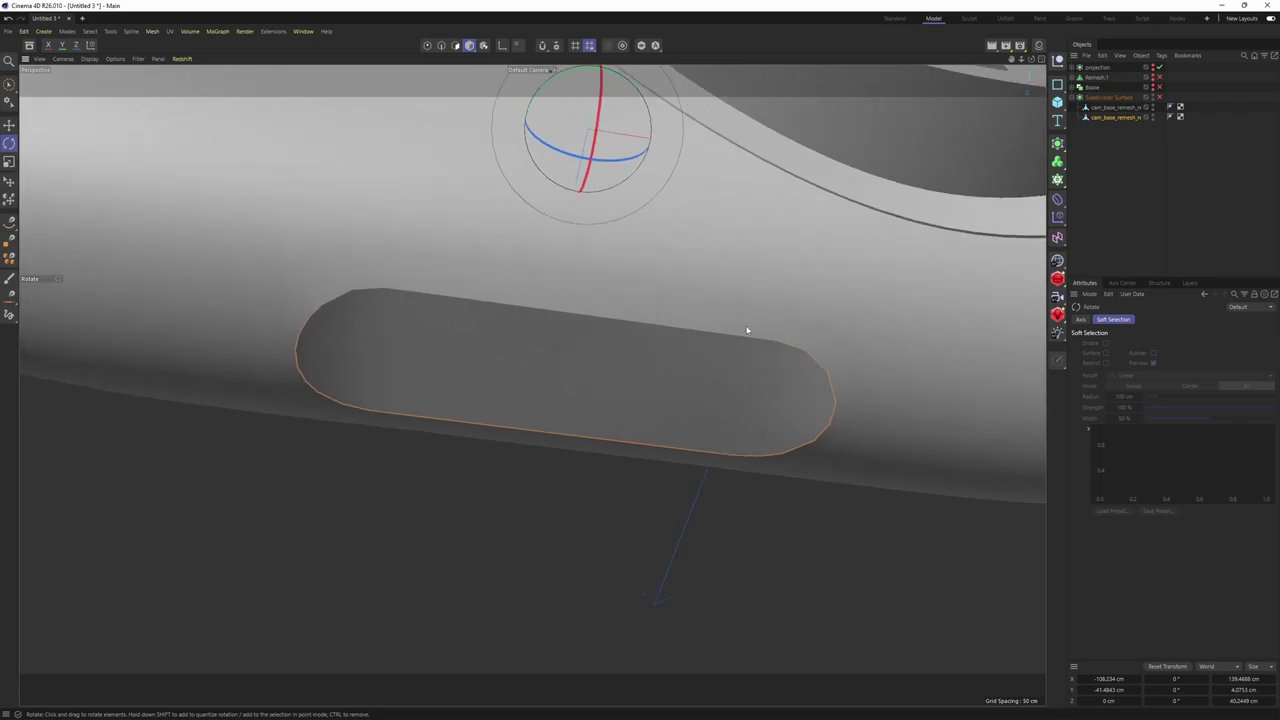
{"action": "key", "text": "n"}
{"action": "key", "text": "b"}
{"action": "left_click_drag", "start_coordinate": [742, 331], "coordinate": [735, 395], "text": "alt"}
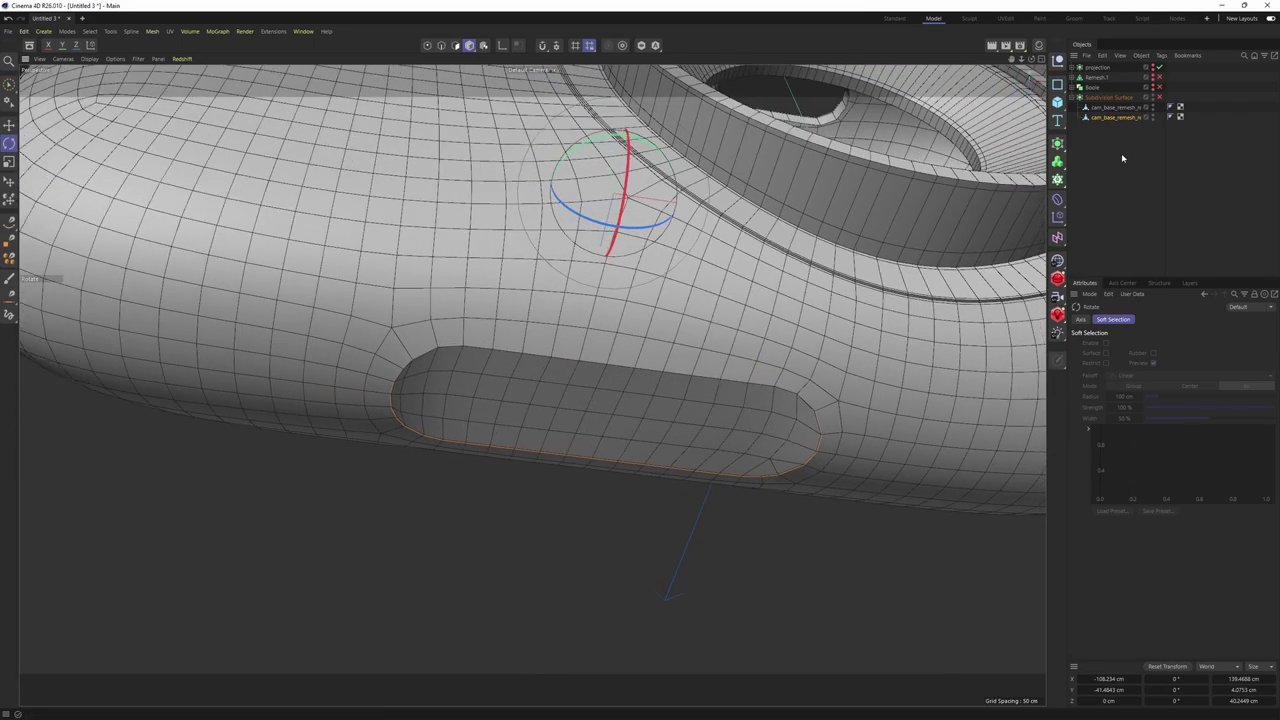
Shrink-wrap the slot panel onto the projection object and bake the deformation with Connect Objects + Delete
{"action": "left_click", "coordinate": [1080, 98]}
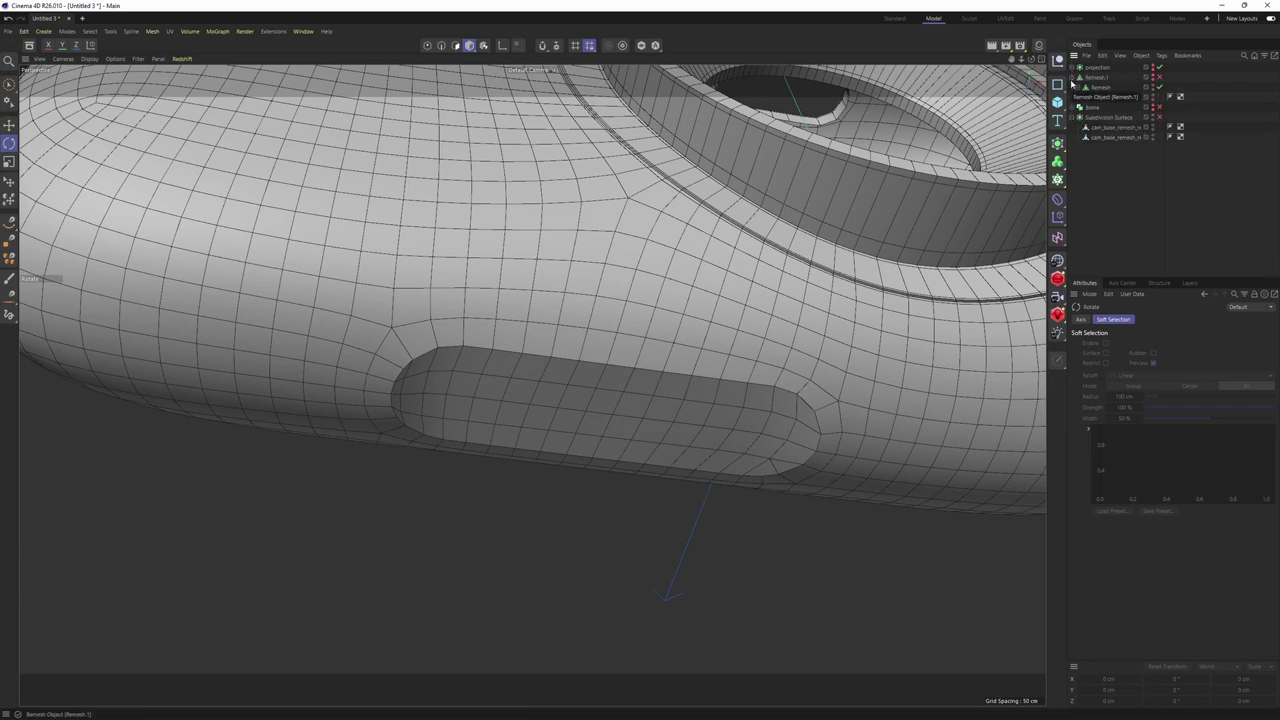
{"action": "left_click", "coordinate": [1074, 78]}
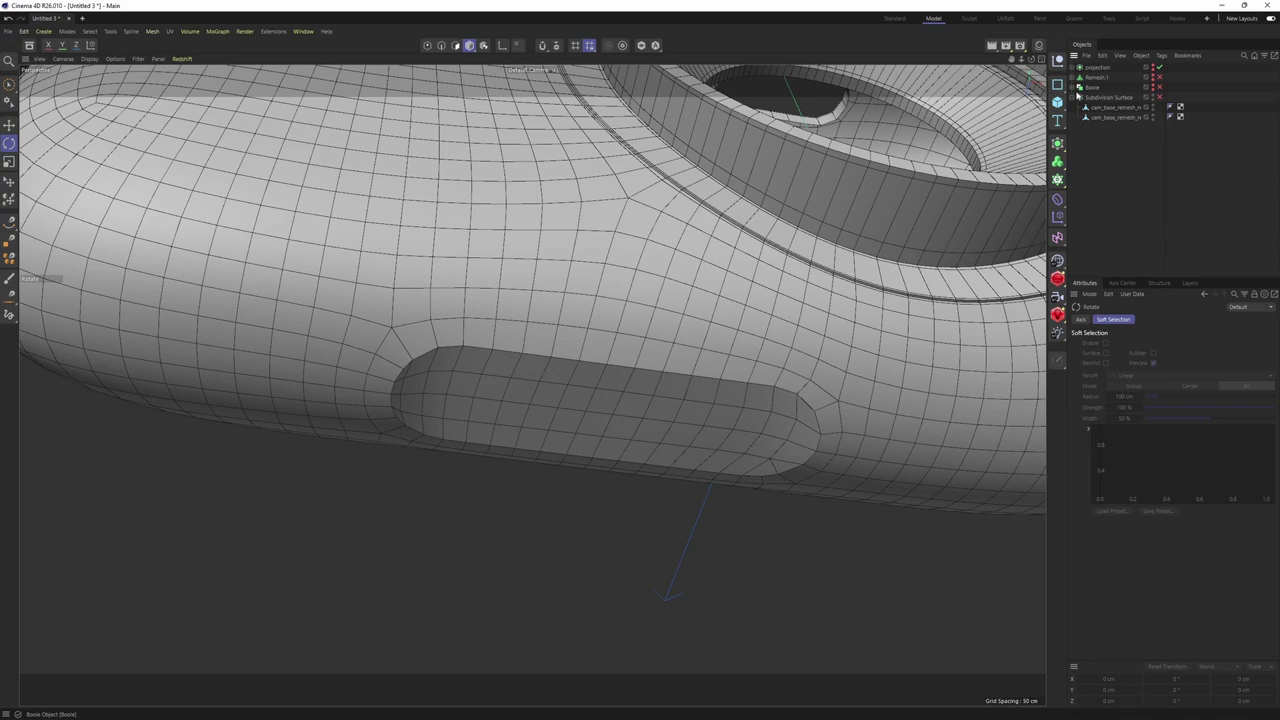
{"action": "left_click", "coordinate": [1100, 118]}
{"action": "left_click", "coordinate": [1121, 162]}
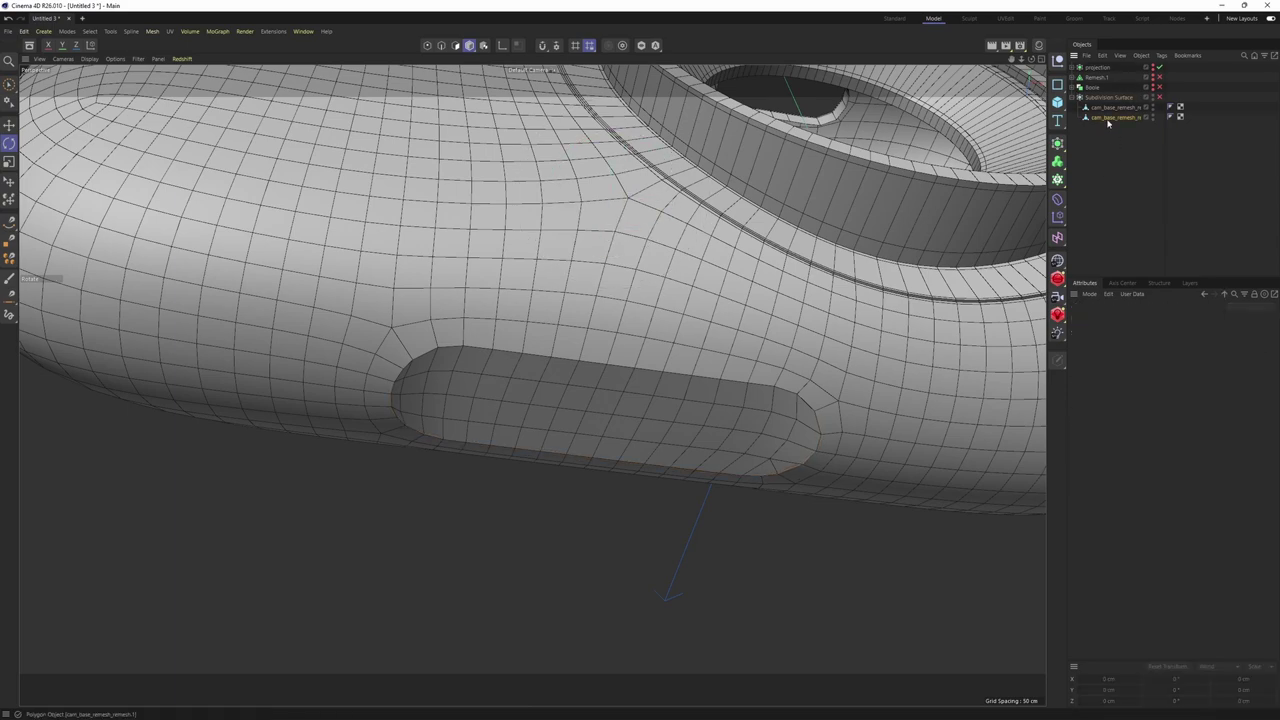
{"action": "left_click", "coordinate": [1106, 118]}
{"action": "left_click", "coordinate": [1057, 198]}
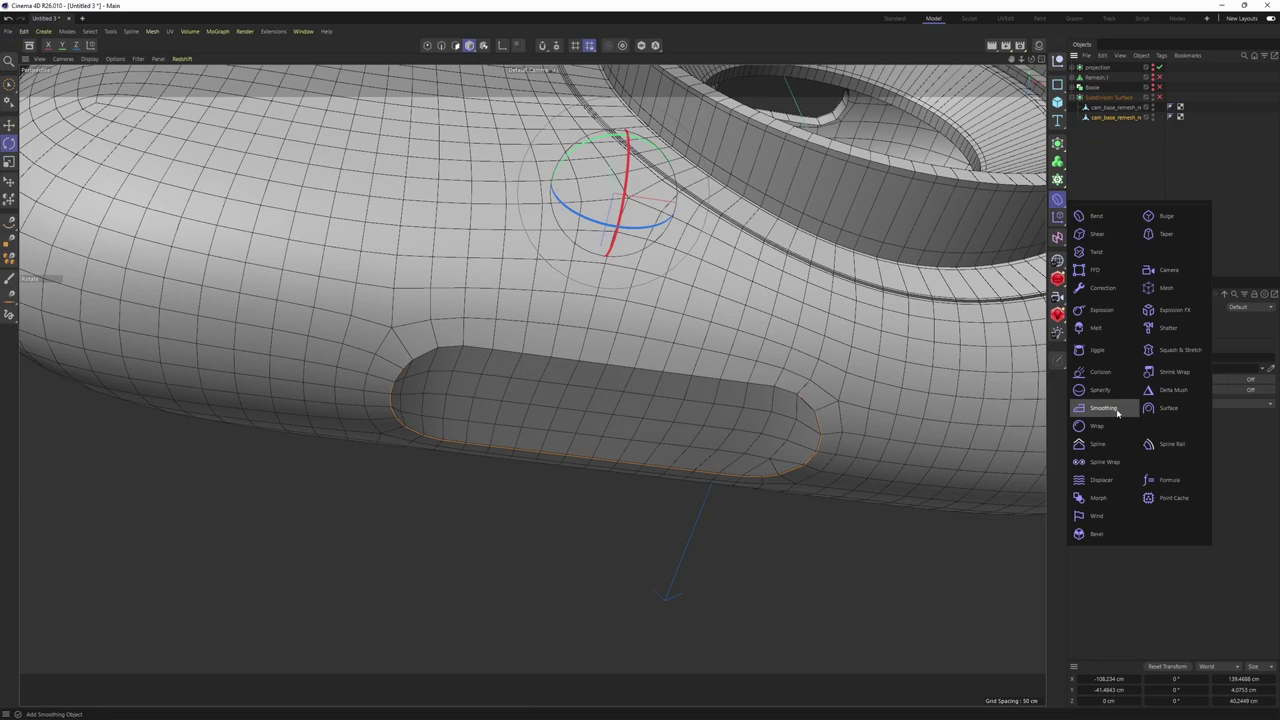
{"action": "left_click", "coordinate": [1174, 372]}
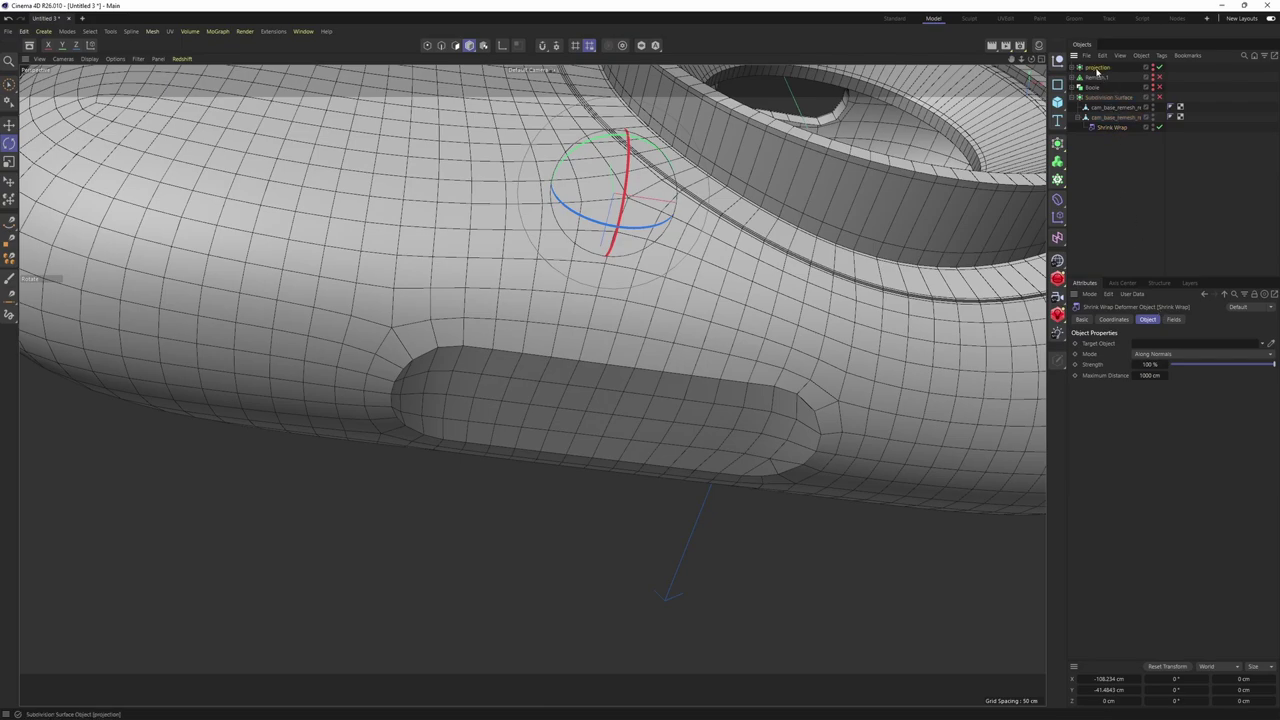
{"action": "left_click_drag", "start_coordinate": [1179, 344], "coordinate": [1180, 345]}
{"action": "left_click_drag", "start_coordinate": [772, 340], "coordinate": [797, 303], "text": "alt"}
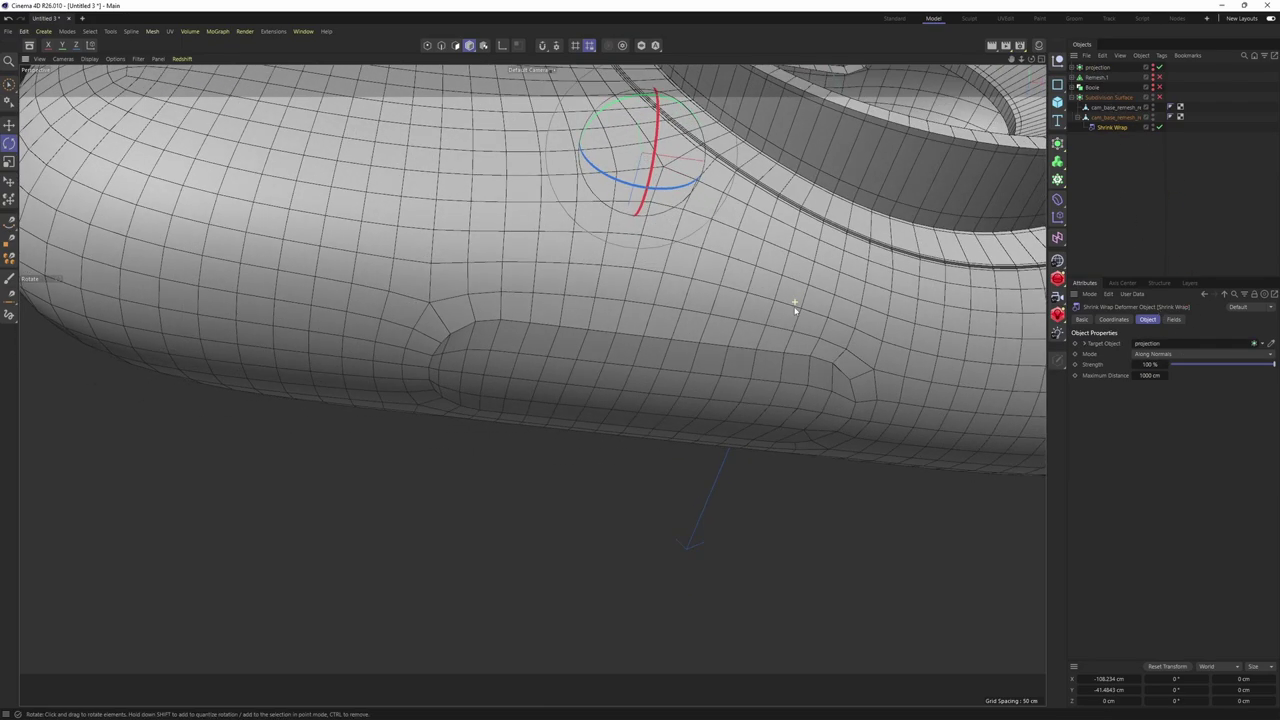
{"action": "left_click", "coordinate": [1111, 119]}
{"action": "right_click", "coordinate": [1111, 120]}
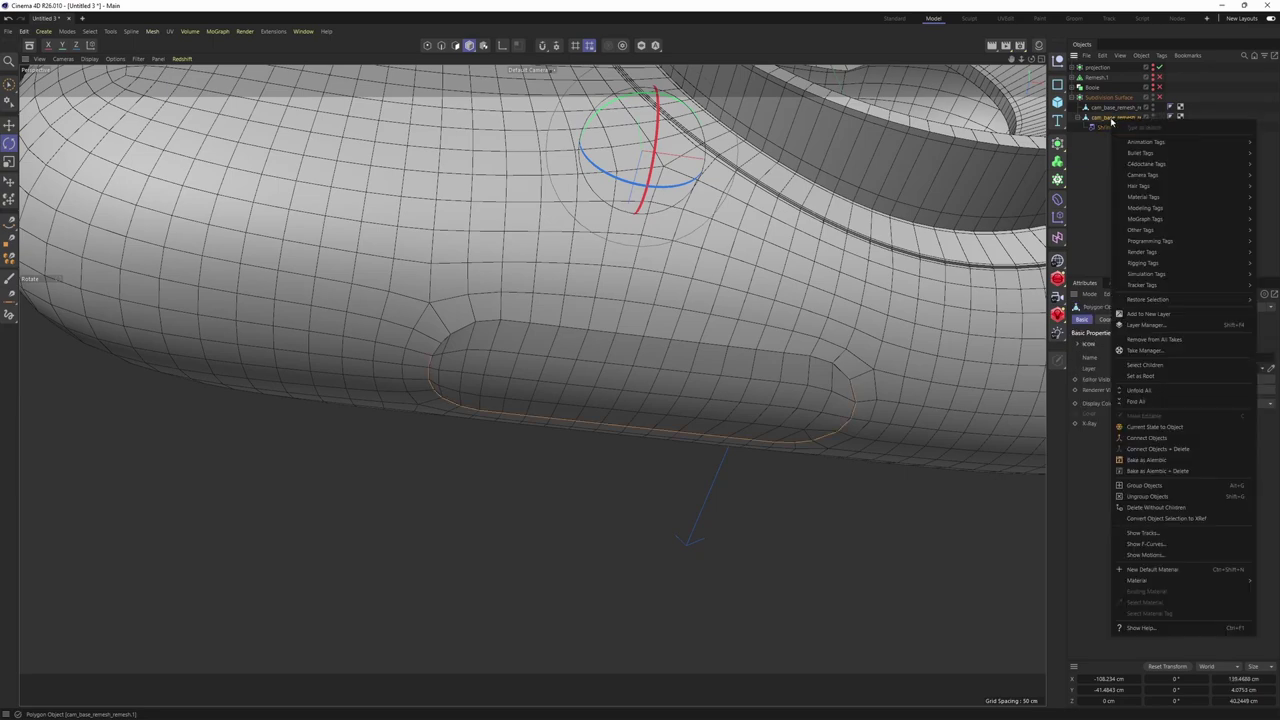
{"action": "left_click", "coordinate": [1184, 451]}
Extrude the panel's border edges upward into the camera body to give the panel side walls
{"action": "left_click_drag", "start_coordinate": [705, 260], "coordinate": [510, 312], "text": "alt"}
{"action": "key", "text": "e"}
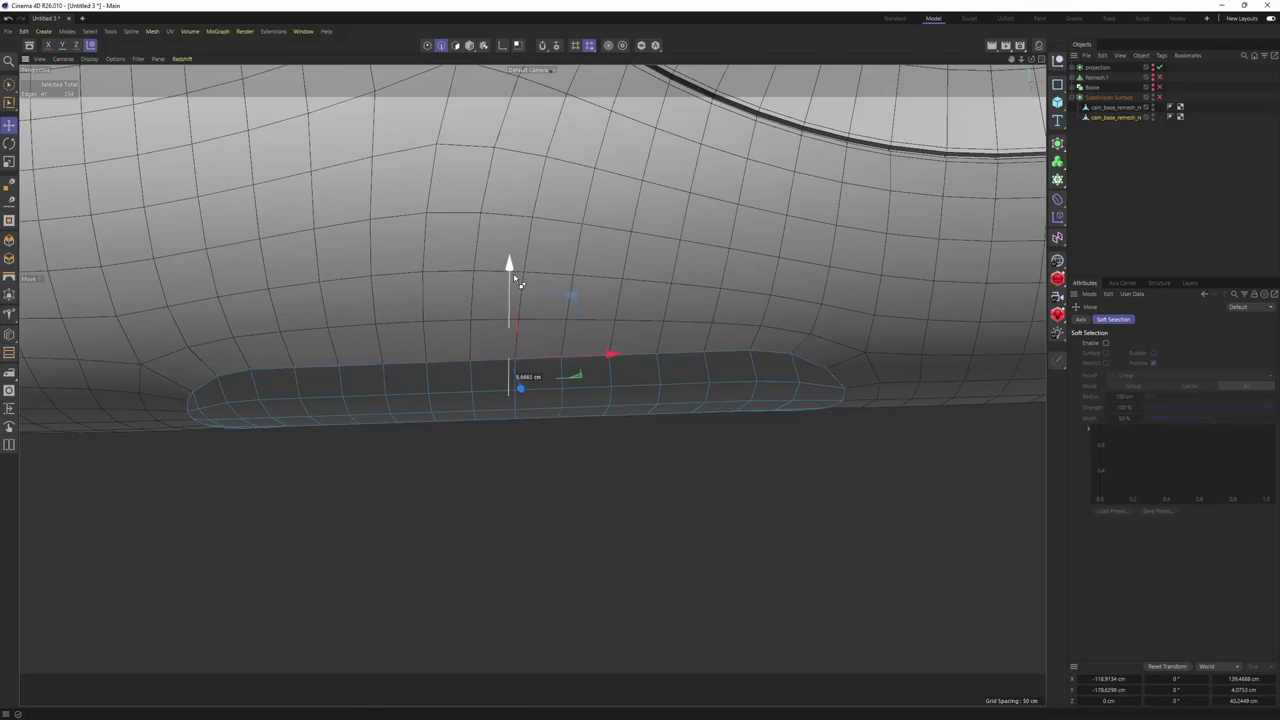
{"action": "key", "text": "n"}
{"action": "key", "text": "g"}
{"action": "key", "text": "n"}
{"action": "key", "text": "b"}
{"action": "scroll", "coordinate": [515, 279], "scroll_direction": "down", "scroll_amount": 2}
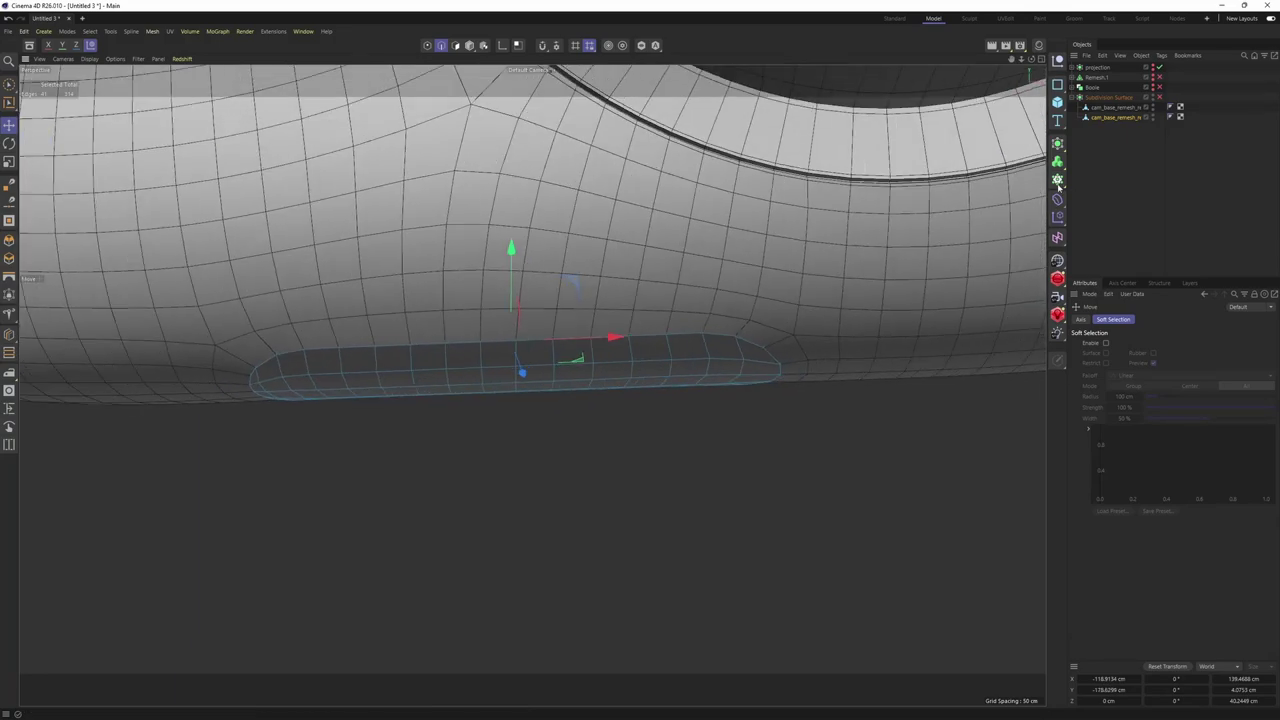
Extrude the camera body's slot border edges upward into the body
{"action": "left_click", "coordinate": [1103, 108]}
{"action": "left_click_drag", "start_coordinate": [720, 217], "coordinate": [571, 229], "text": "alt"}
{"action": "left_click_drag", "start_coordinate": [571, 229], "coordinate": [642, 262], "text": "alt"}
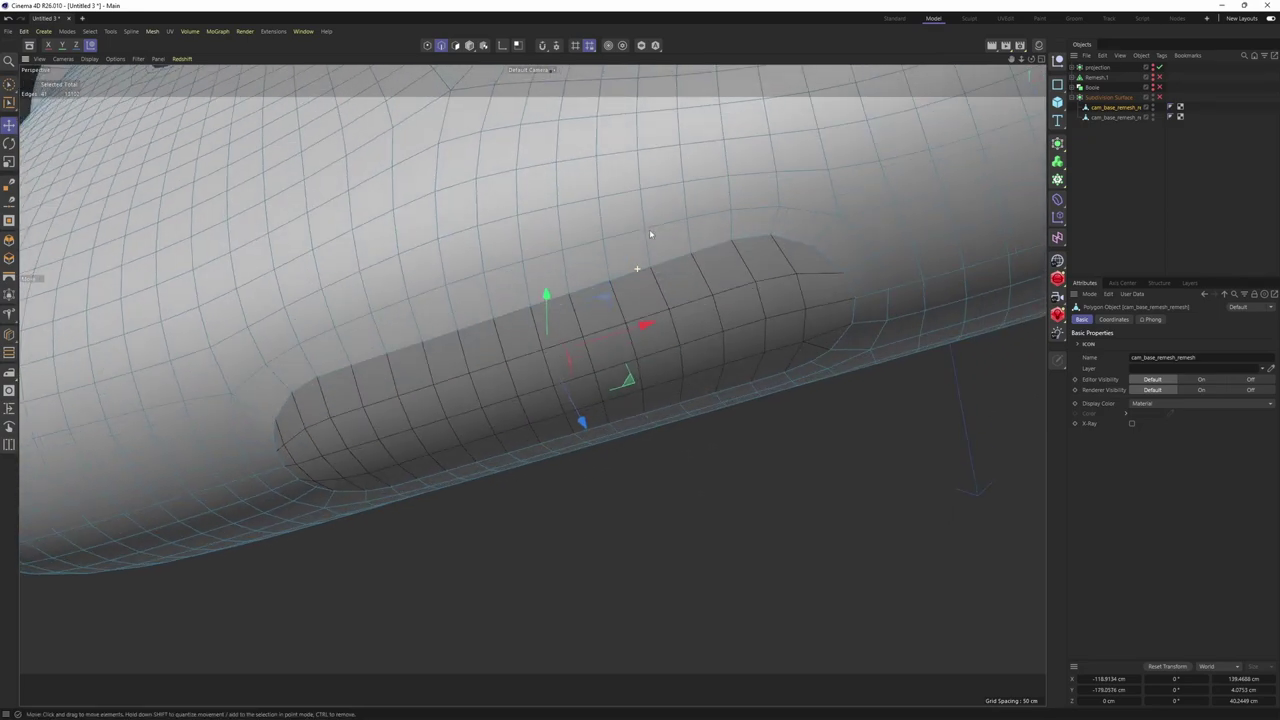
Group the camera body and the slot panel under a null inside the Subdivision Surface
{"action": "left_click", "coordinate": [1151, 177]}
{"action": "left_click", "coordinate": [1117, 118]}
{"action": "left_click", "coordinate": [1114, 107], "text": "ctrl"}
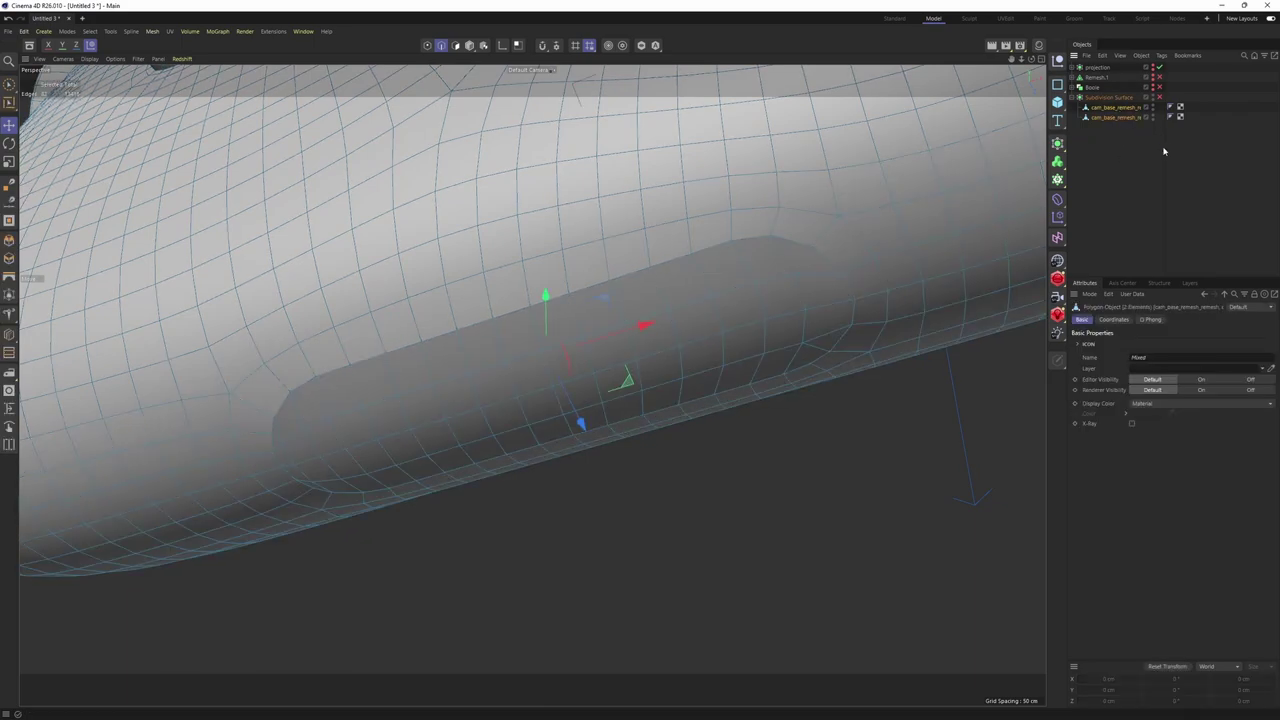
{"action": "key", "text": "alt+g"}
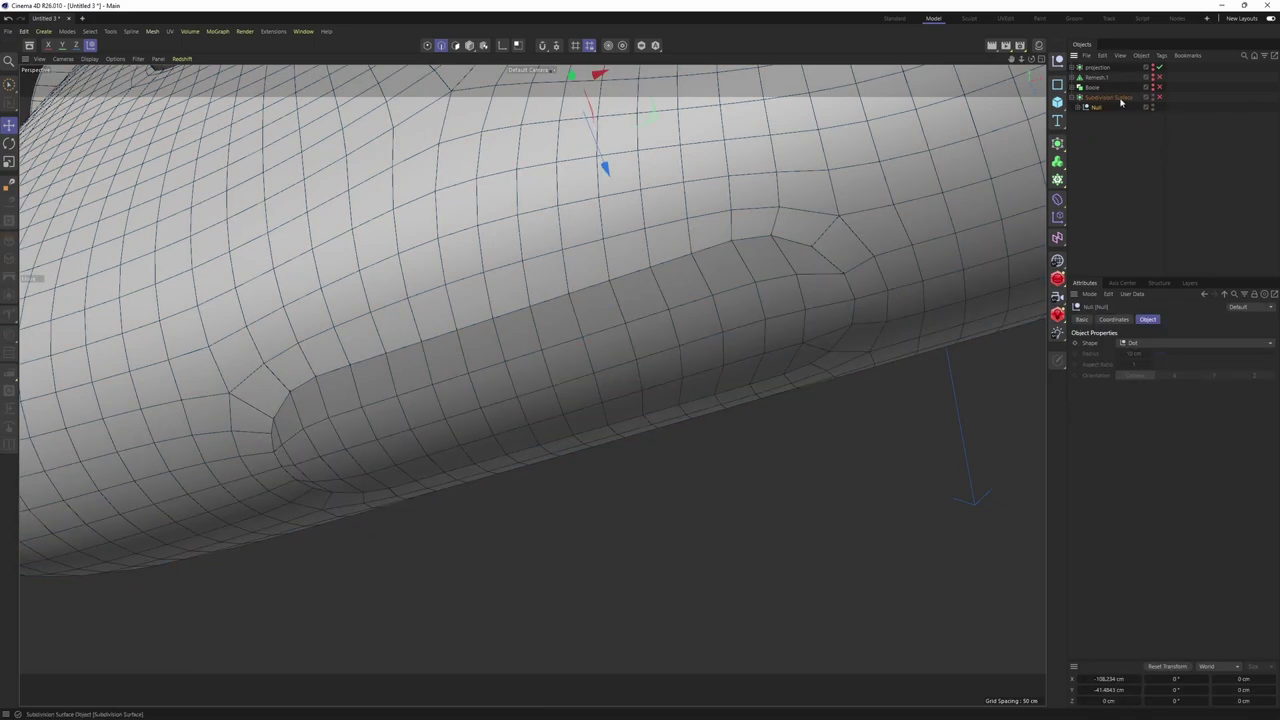
Check the gap between body and panel under subdivision with and without wireframe, then undo the subdivision preview
{"action": "left_click", "coordinate": [1160, 98]}
{"action": "left_click", "coordinate": [1191, 166]}
{"action": "scroll", "coordinate": [840, 257], "scroll_direction": "down", "scroll_amount": 2}
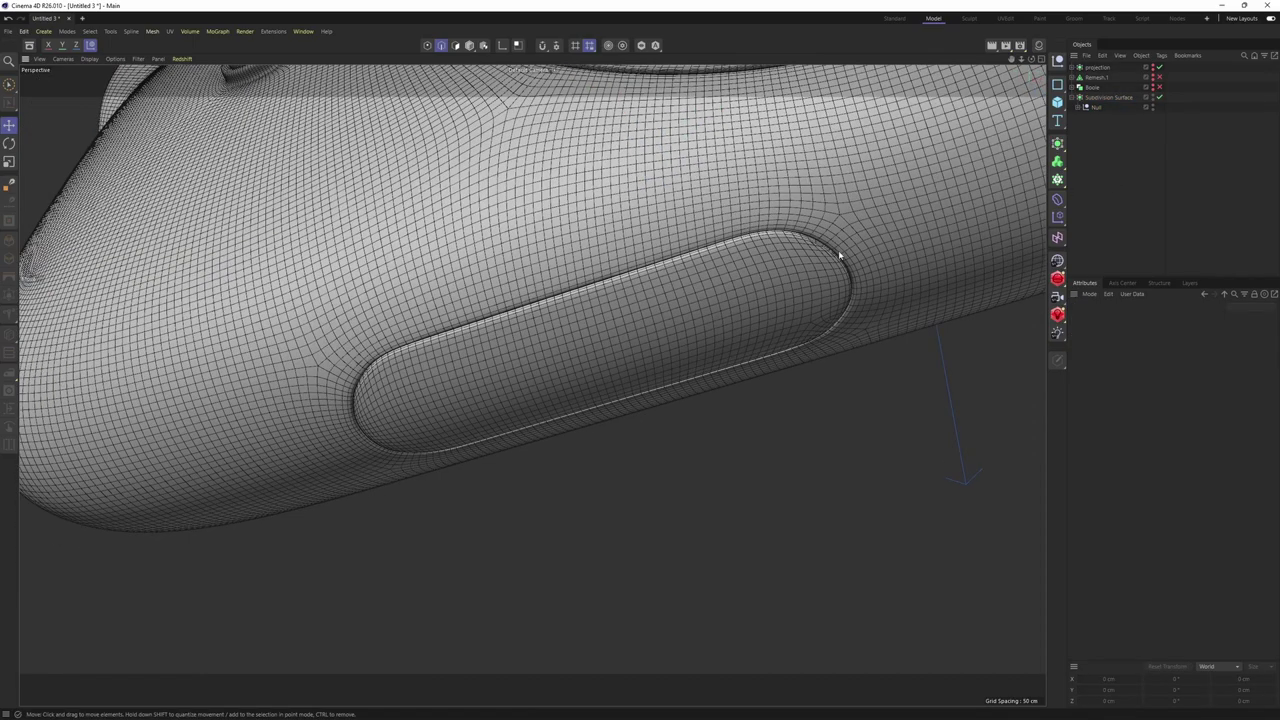
{"action": "left_click_drag", "start_coordinate": [840, 257], "coordinate": [618, 225], "text": "alt"}
{"action": "key", "text": "n"}
{"action": "key", "text": "a"}
{"action": "scroll", "coordinate": [815, 206], "scroll_direction": "down", "scroll_amount": 3}
{"action": "key", "text": "ctrl+z"}
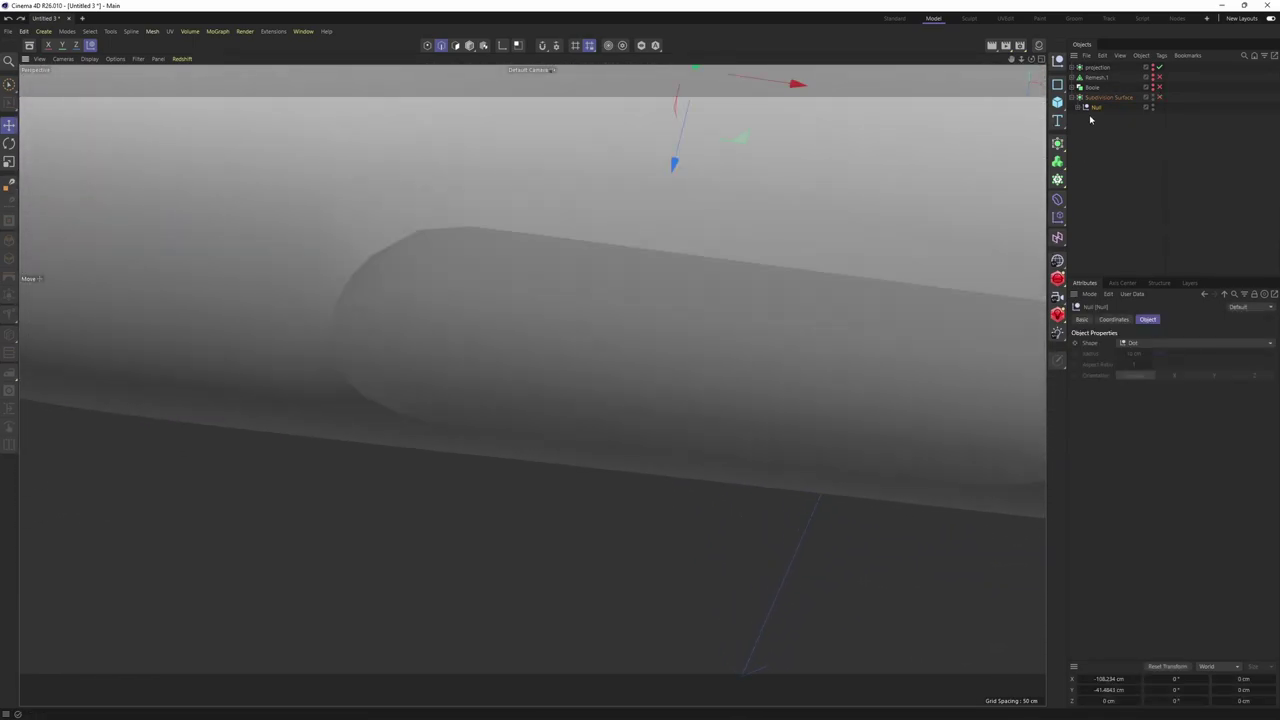
Isolate the slot panel and inset its outer face polygons slightly to form a supporting loop
{"action": "left_click", "coordinate": [1098, 127]}
{"action": "key", "text": "Return"}
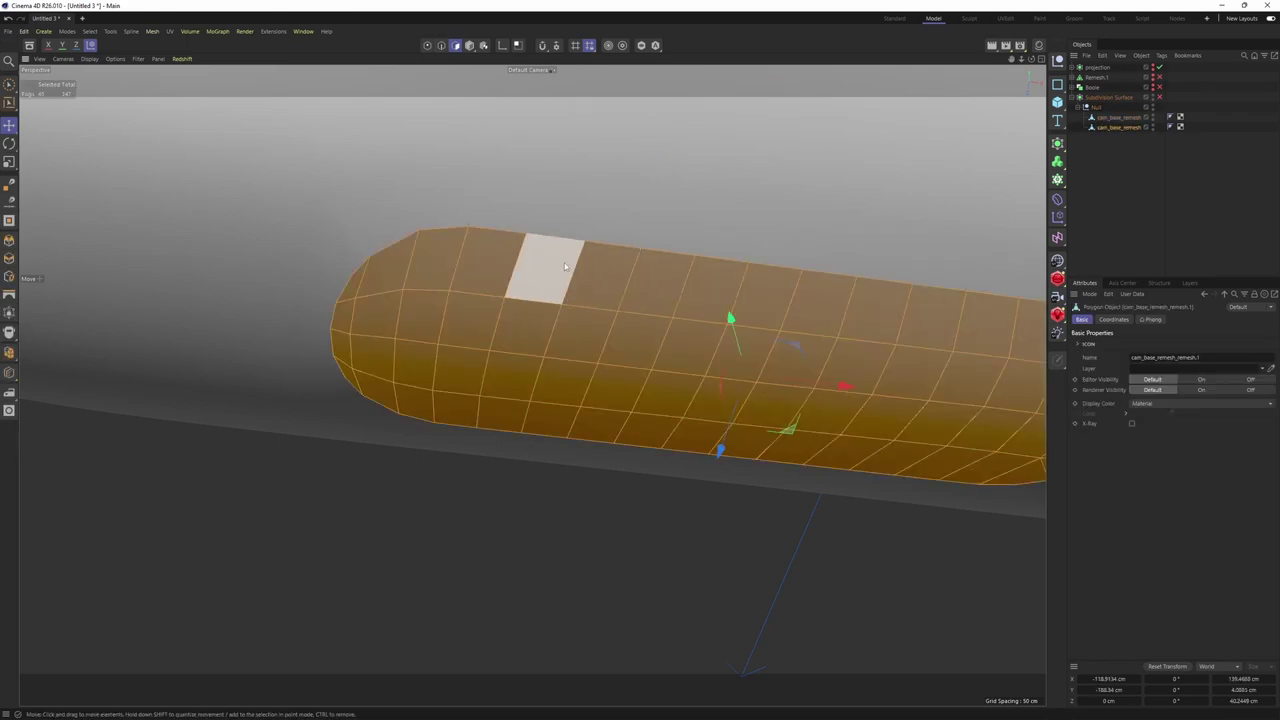
{"action": "left_click_drag", "start_coordinate": [545, 274], "coordinate": [460, 292], "text": "alt"}
{"action": "left_click", "coordinate": [642, 46]}
{"action": "left_click_drag", "start_coordinate": [456, 230], "coordinate": [512, 228], "text": "alt"}
{"action": "right_click", "coordinate": [612, 192]}
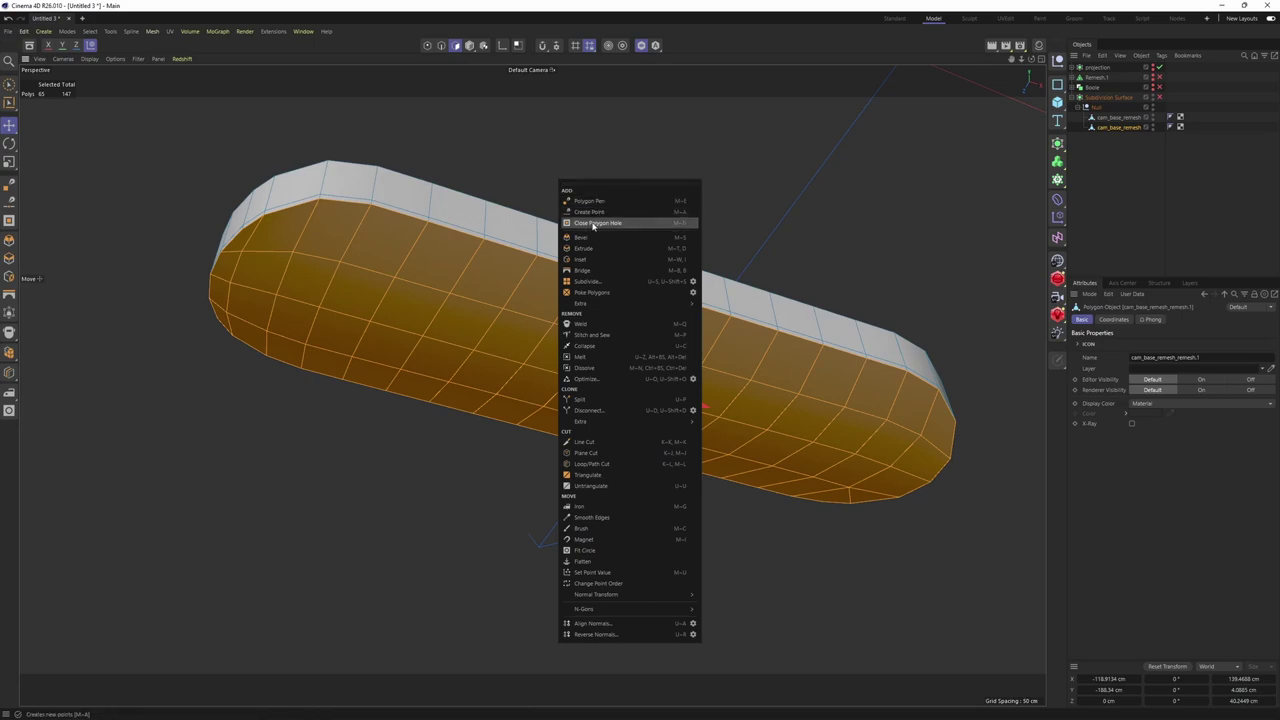
{"action": "left_click", "coordinate": [588, 259]}
{"action": "scroll", "coordinate": [320, 217], "scroll_direction": "up", "scroll_amount": 4}
{"action": "left_click_drag", "start_coordinate": [430, 250], "coordinate": [455, 251]}
Slide two edges at the panel's rounded end to even out the spacing beside the supporting loop
{"action": "left_click_drag", "start_coordinate": [518, 284], "coordinate": [418, 315], "text": "alt"}
{"action": "scroll", "coordinate": [388, 298], "scroll_direction": "up", "scroll_amount": 3}
{"action": "key", "text": "Return"}
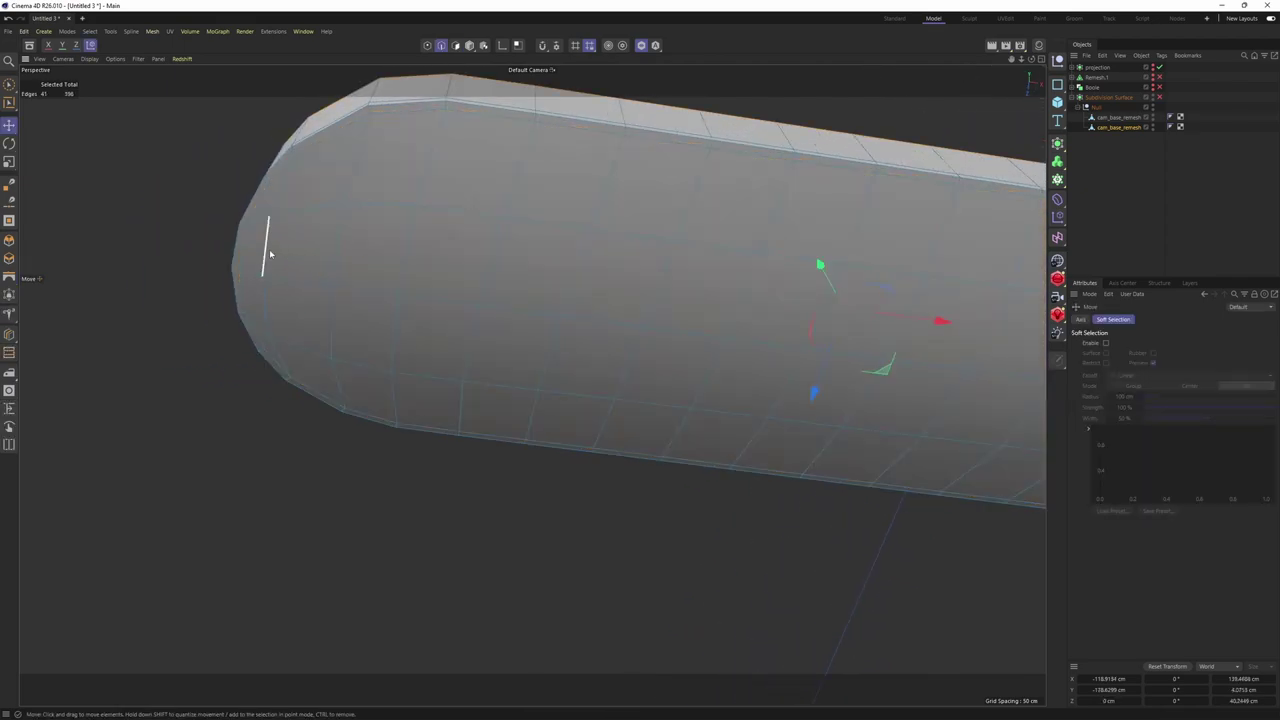
{"action": "left_click", "coordinate": [268, 251]}
{"action": "left_click", "coordinate": [266, 304], "text": "shift"}
{"action": "key", "text": "m"}
{"action": "key", "text": "o"}
{"action": "left_click_drag", "start_coordinate": [277, 301], "coordinate": [273, 301]}
{"action": "left_click_drag", "start_coordinate": [334, 254], "coordinate": [356, 292], "text": "alt"}
Turn on the Subdivision Surface and examine the panel's rim and its Phong tag settings
{"action": "left_click", "coordinate": [1160, 97]}
{"action": "scroll", "coordinate": [560, 257], "scroll_direction": "down", "scroll_amount": 3}
{"action": "left_click_drag", "start_coordinate": [560, 257], "coordinate": [523, 211], "text": "alt"}
{"action": "left_click", "coordinate": [1170, 126]}
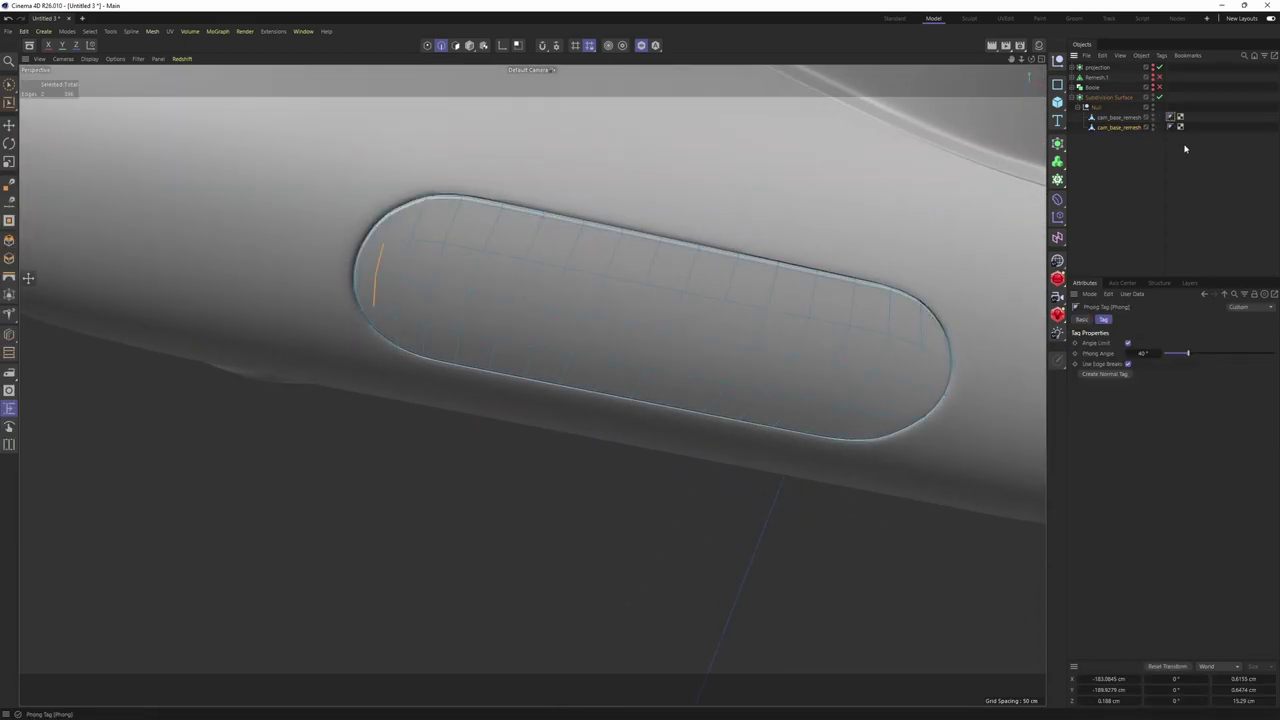
{"action": "left_click", "coordinate": [1186, 149]}
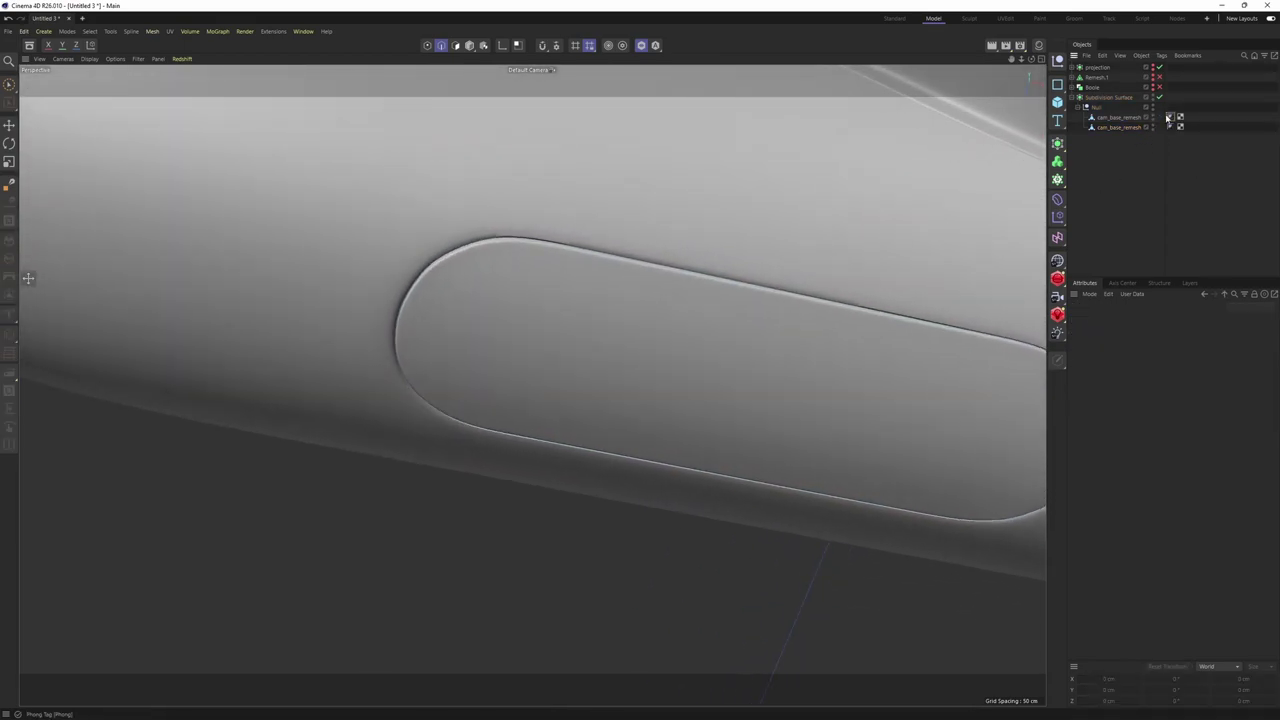
Adjust the Phong Angle on the camera body's Phong tag and review the shading around the slot
{"action": "left_click", "coordinate": [1168, 118]}
{"action": "scroll", "coordinate": [608, 240], "scroll_direction": "up", "scroll_amount": 5}
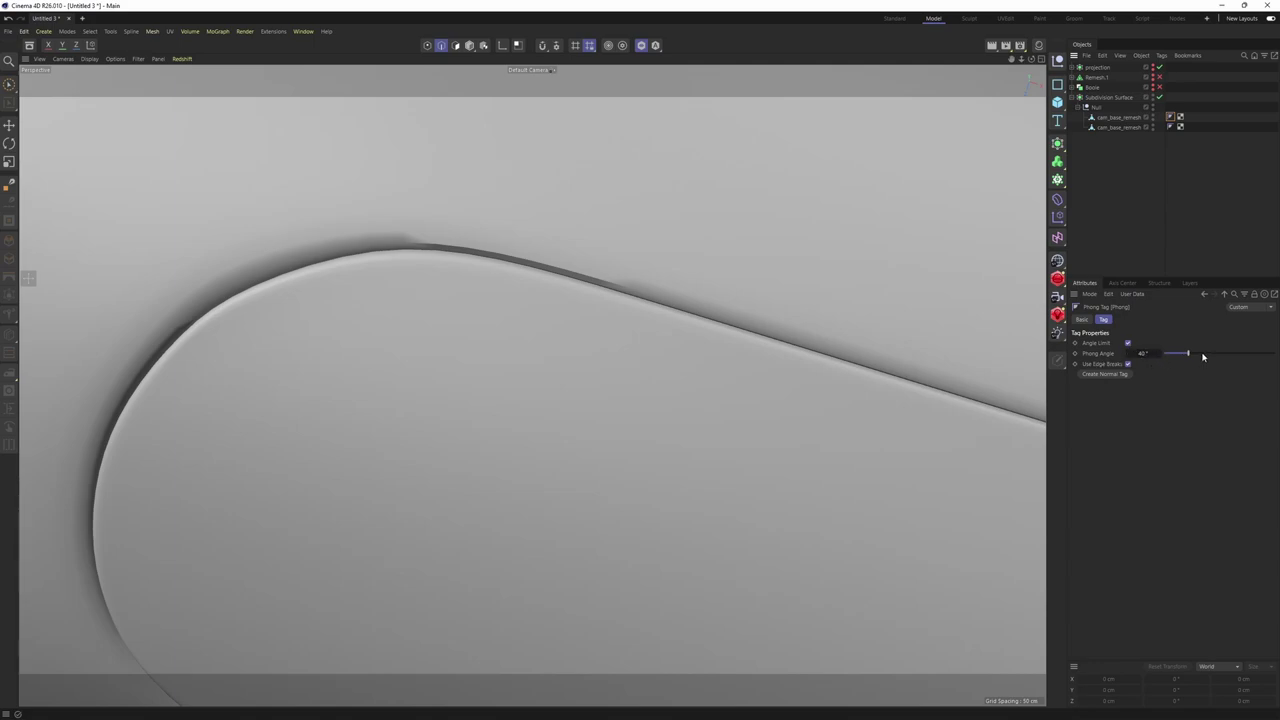
{"action": "left_click", "coordinate": [1202, 354]}
{"action": "scroll", "coordinate": [915, 362], "scroll_direction": "down", "scroll_amount": 5}
{"action": "mouse_move", "coordinate": [934, 371]}
{"action": "left_mouse_down", "text": "alt"}
{"action": "mouse_move", "coordinate": [769, 397]}
{"action": "mouse_move", "coordinate": [739, 423]}
{"action": "mouse_move", "coordinate": [824, 291]}
{"action": "left_mouse_up", "text": "alt"}
{"action": "scroll", "coordinate": [769, 397], "scroll_direction": "down", "scroll_amount": 3}
Isolate the slot panel and select a two-by-two block of polygons near its rounded end closest to the axis origin
{"action": "left_click", "coordinate": [1121, 128]}
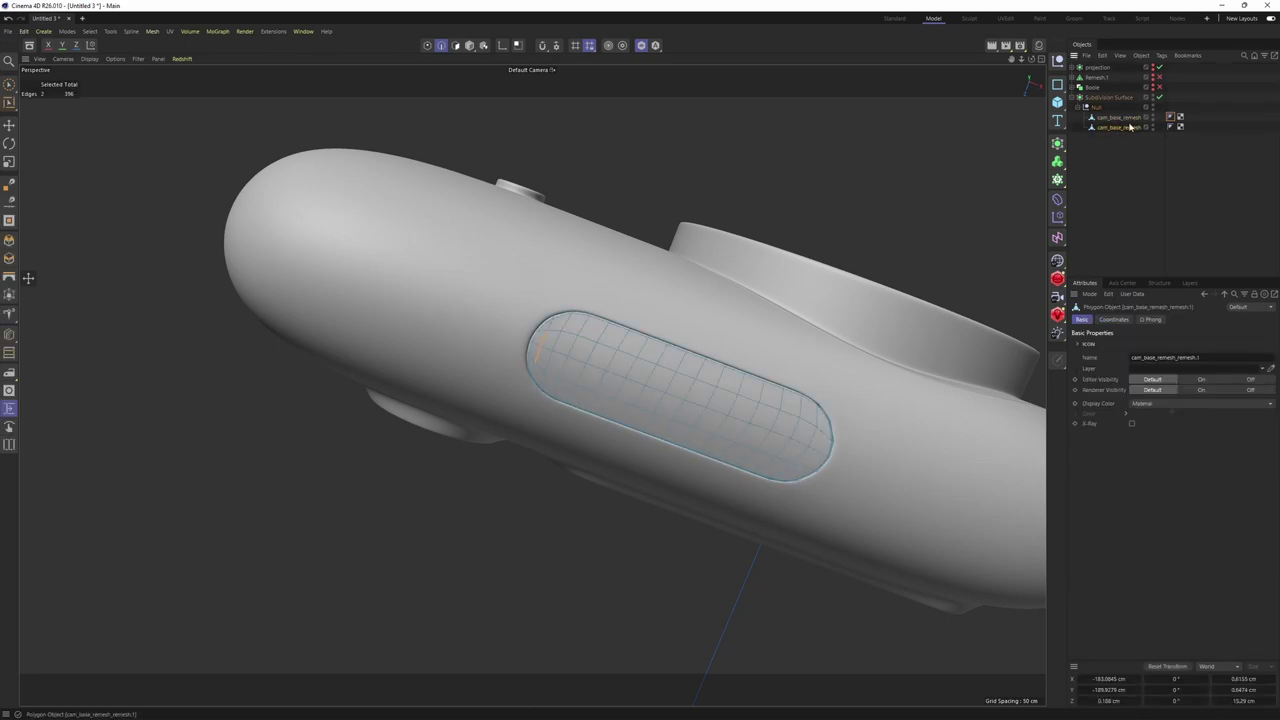
{"action": "key", "text": "alt+s"}
{"action": "key", "text": "alt+s"}
{"action": "left_click_drag", "start_coordinate": [851, 386], "coordinate": [735, 436], "text": "alt"}
{"action": "scroll", "coordinate": [728, 420], "scroll_direction": "up", "scroll_amount": 2}
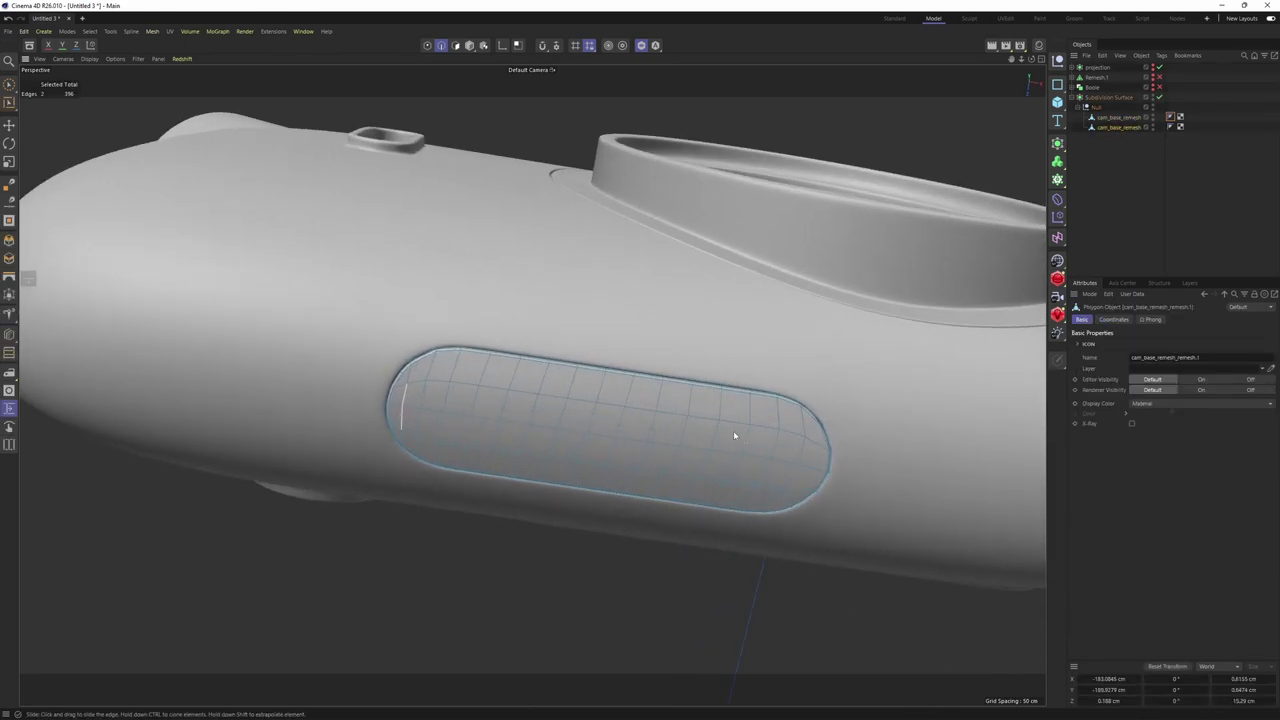
{"action": "key", "text": "space"}
{"action": "scroll", "coordinate": [736, 444], "scroll_direction": "up", "scroll_amount": 2}
{"action": "key", "text": "Return"}
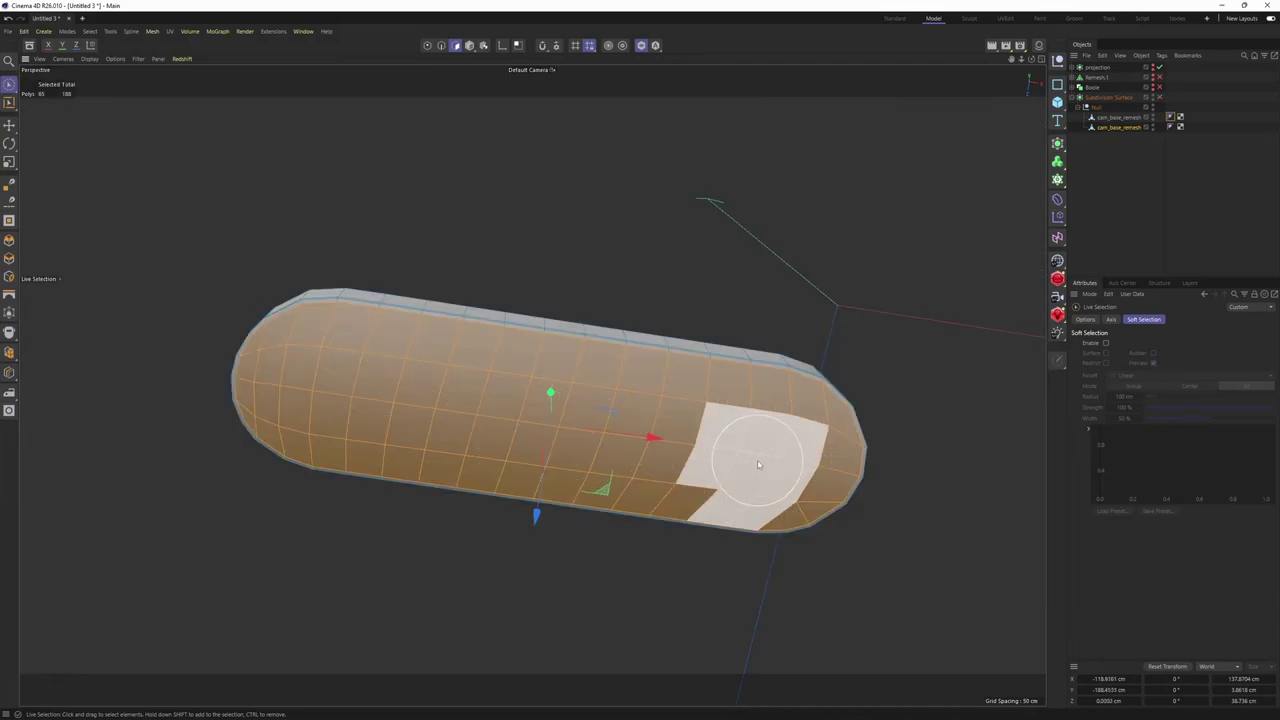
{"action": "middle_click_drag", "start_coordinate": [729, 454], "coordinate": [717, 454]}
{"action": "left_click", "coordinate": [743, 457]}
{"action": "mouse_move", "coordinate": [743, 457]}
{"action": "left_mouse_down", "text": "alt"}
{"action": "mouse_move", "coordinate": [677, 423]}
{"action": "mouse_move", "coordinate": [708, 384]}
{"action": "left_mouse_up", "text": "alt"}
{"action": "scroll", "coordinate": [714, 380], "scroll_direction": "up", "scroll_amount": 4}
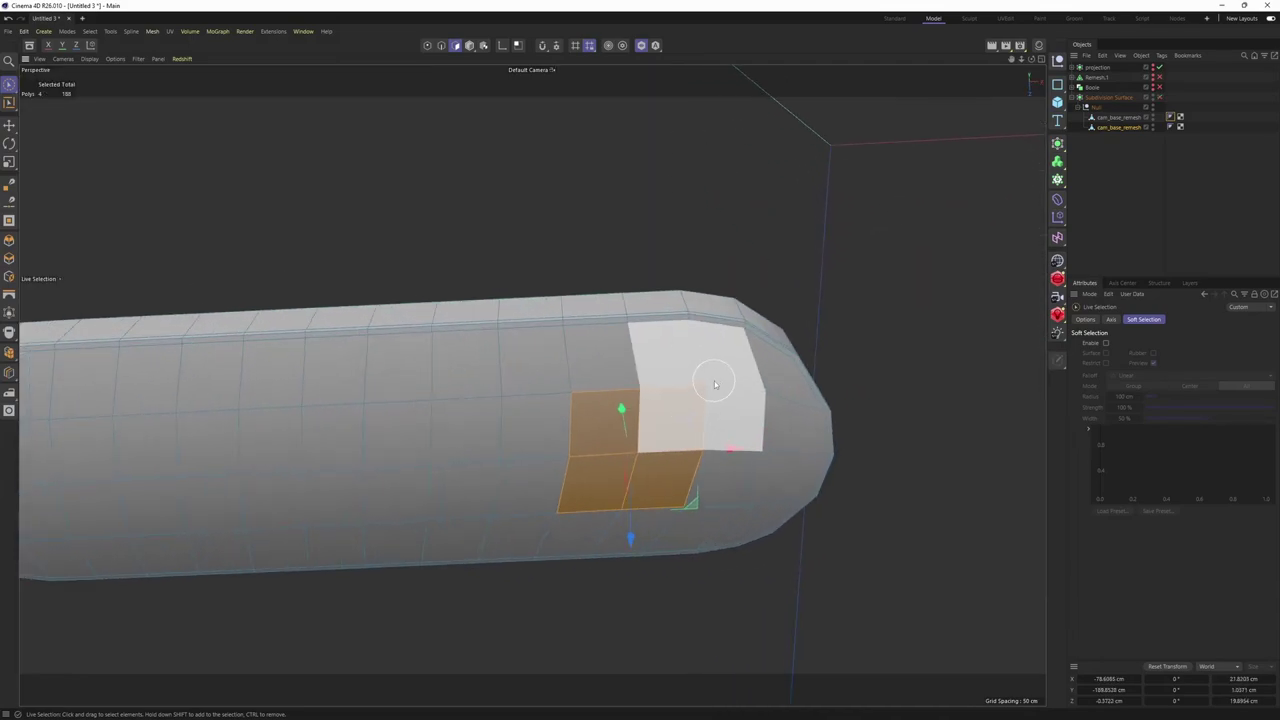
Inset the four selected polygons and round them into a circle with Fit Circle
{"action": "key", "text": "i"}
{"action": "right_click", "coordinate": [876, 232]}
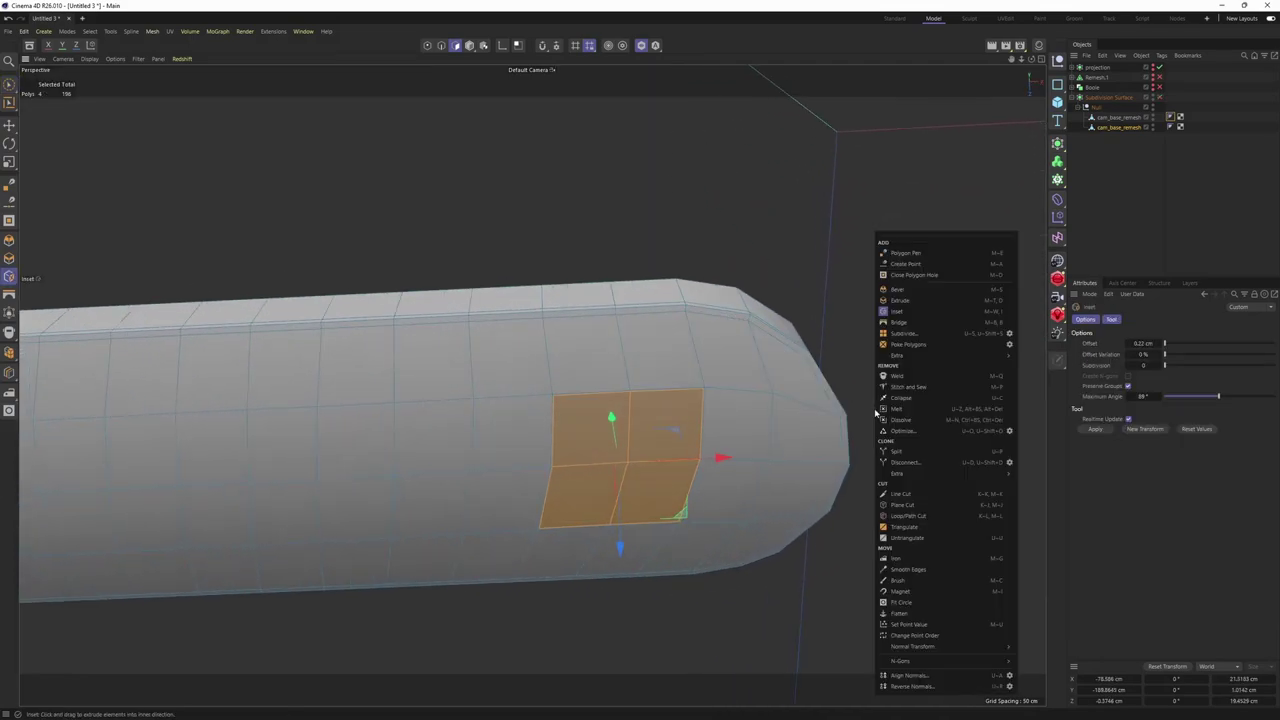
{"action": "left_click", "coordinate": [935, 612]}
{"action": "left_click_drag", "start_coordinate": [809, 485], "coordinate": [802, 458], "text": "alt"}
{"action": "left_click_drag", "start_coordinate": [802, 458], "coordinate": [759, 458]}
{"action": "middle_click_drag", "start_coordinate": [780, 440], "coordinate": [784, 385], "text": "alt"}
{"action": "right_click_drag", "start_coordinate": [784, 385], "coordinate": [846, 448], "text": "alt"}
Extrude the circular polygons inward as a tapered recess and delete the end polygons to open the hole
{"action": "key", "text": "t"}
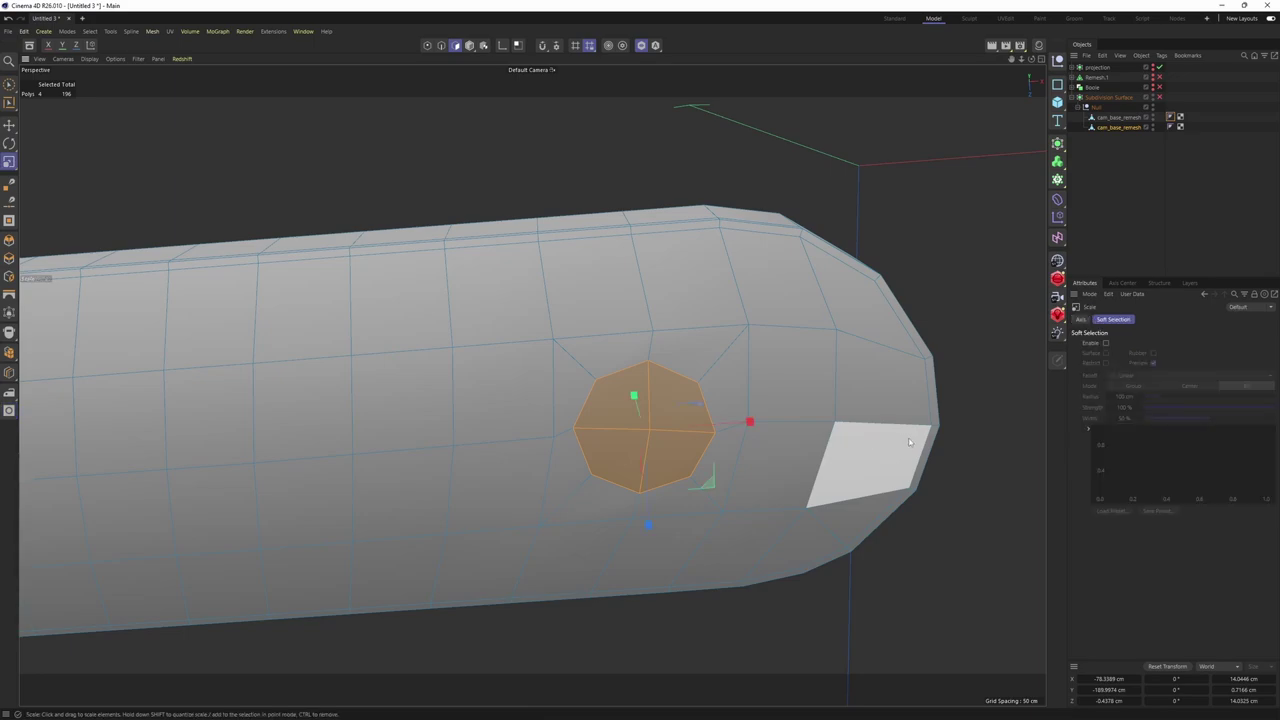
{"action": "left_click_drag", "start_coordinate": [1037, 503], "coordinate": [914, 503]}
{"action": "key", "text": "e"}
{"action": "left_click_drag", "start_coordinate": [618, 352], "coordinate": [666, 392], "text": "alt"}
{"action": "left_click_drag", "start_coordinate": [641, 350], "coordinate": [633, 281]}
{"action": "key", "text": "Delete"}
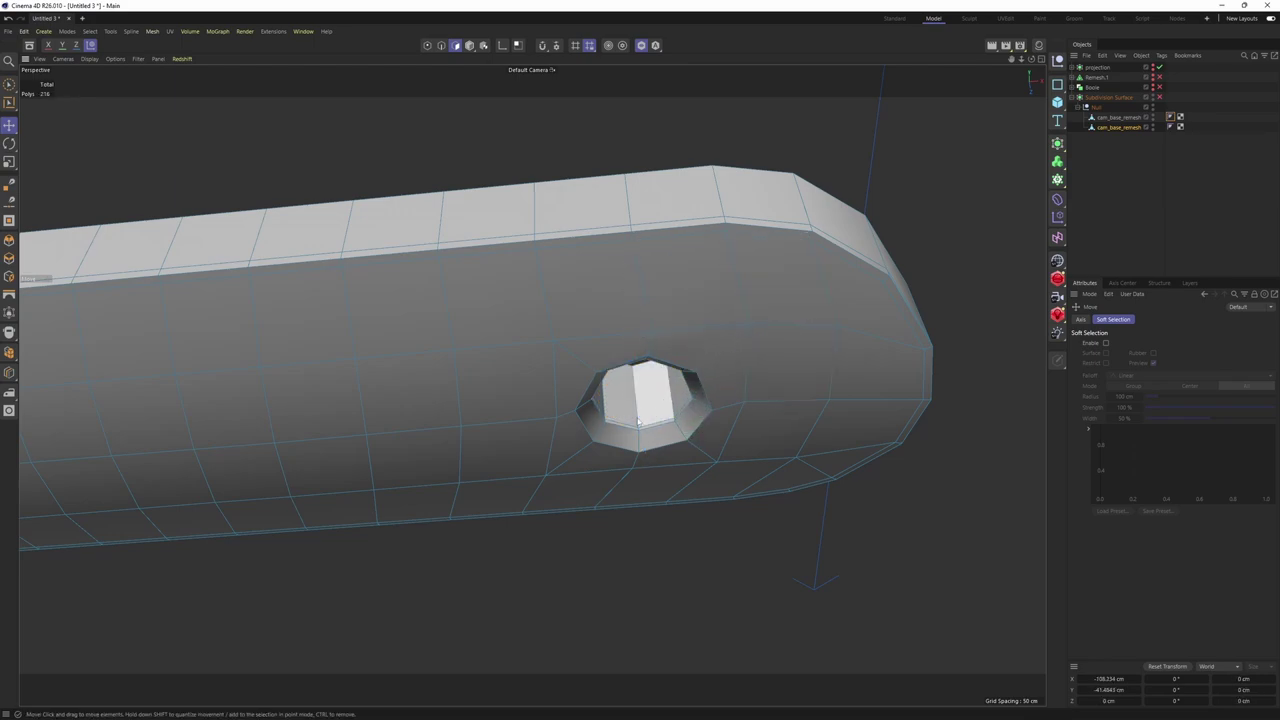
Add a supporting loop cut around the panel's round hole, close to its rim
{"action": "scroll", "coordinate": [638, 421], "scroll_direction": "up", "scroll_amount": 3}
{"action": "scroll", "coordinate": [660, 318], "scroll_direction": "up", "scroll_amount": 1}
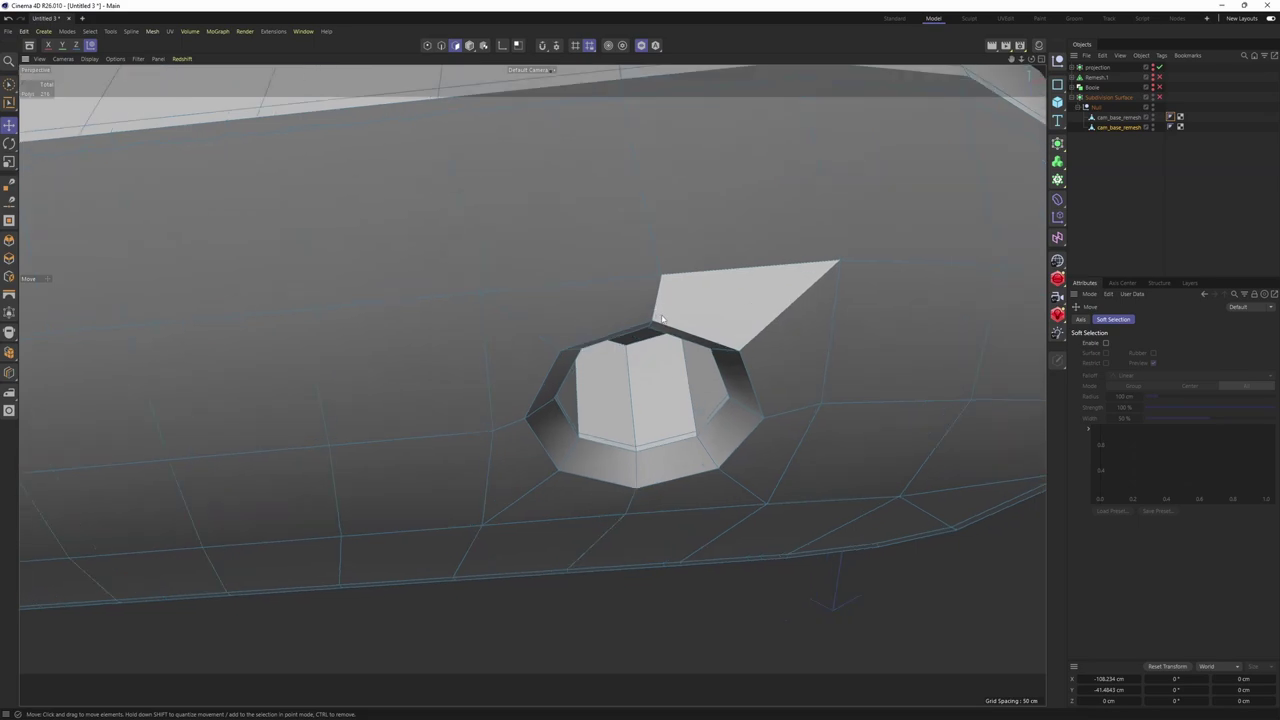
{"action": "key", "text": "k"}
{"action": "key", "text": "l"}
{"action": "left_click", "coordinate": [657, 318]}
{"action": "left_click_drag", "start_coordinate": [550, 485], "coordinate": [448, 420], "text": "alt"}
Slide the points around the panel's round hole to even out the surrounding polygons
{"action": "key", "text": "Return"}
{"action": "key", "text": "m"}
{"action": "key", "text": "o"}
{"action": "scroll", "coordinate": [522, 409], "scroll_direction": "down", "scroll_amount": 4}
{"action": "scroll", "coordinate": [545, 406], "scroll_direction": "up", "scroll_amount": 2}
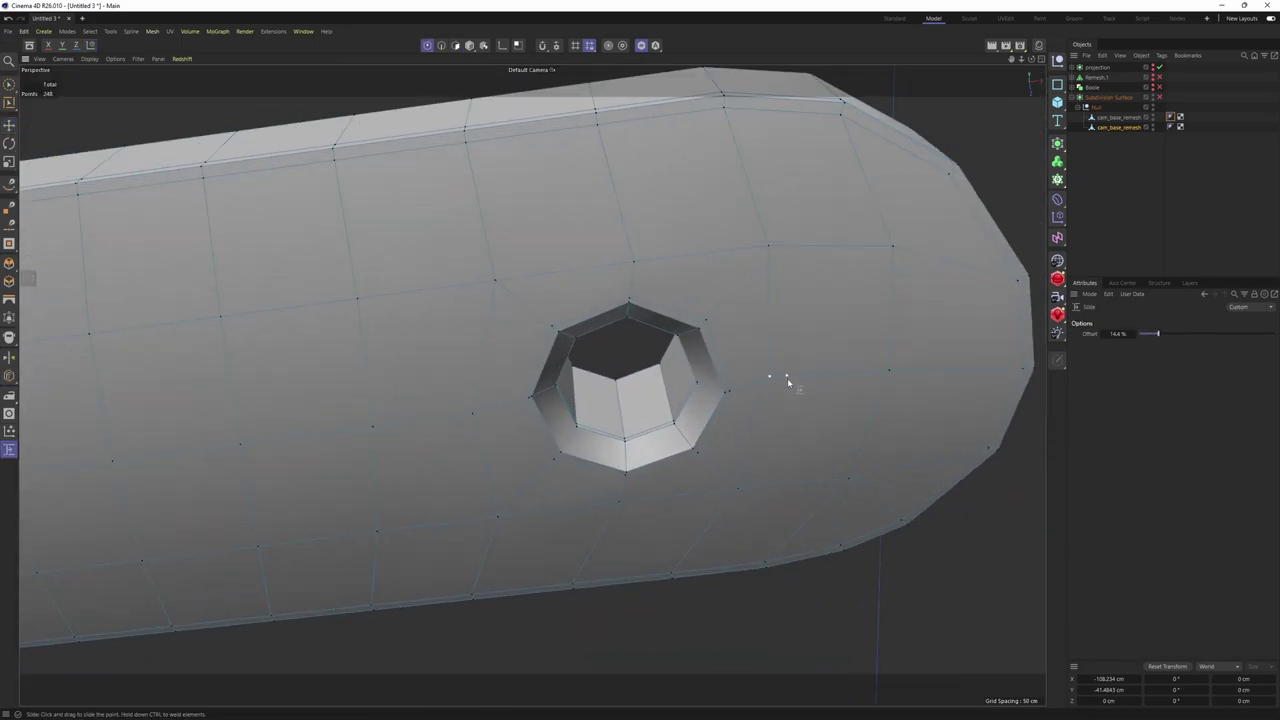
{"action": "left_click_drag", "start_coordinate": [787, 379], "coordinate": [788, 379]}
{"action": "left_click_drag", "start_coordinate": [788, 379], "coordinate": [770, 303], "text": "alt"}
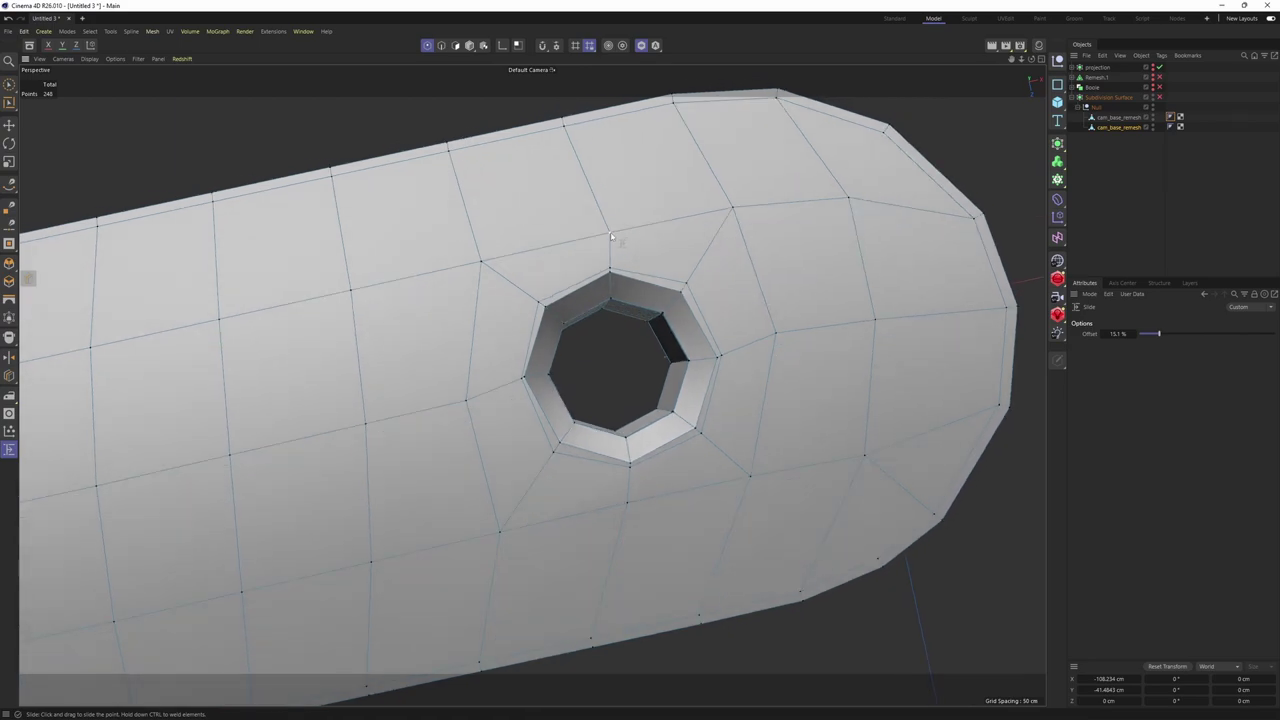
{"action": "scroll", "coordinate": [628, 508], "scroll_direction": "down", "scroll_amount": 4}
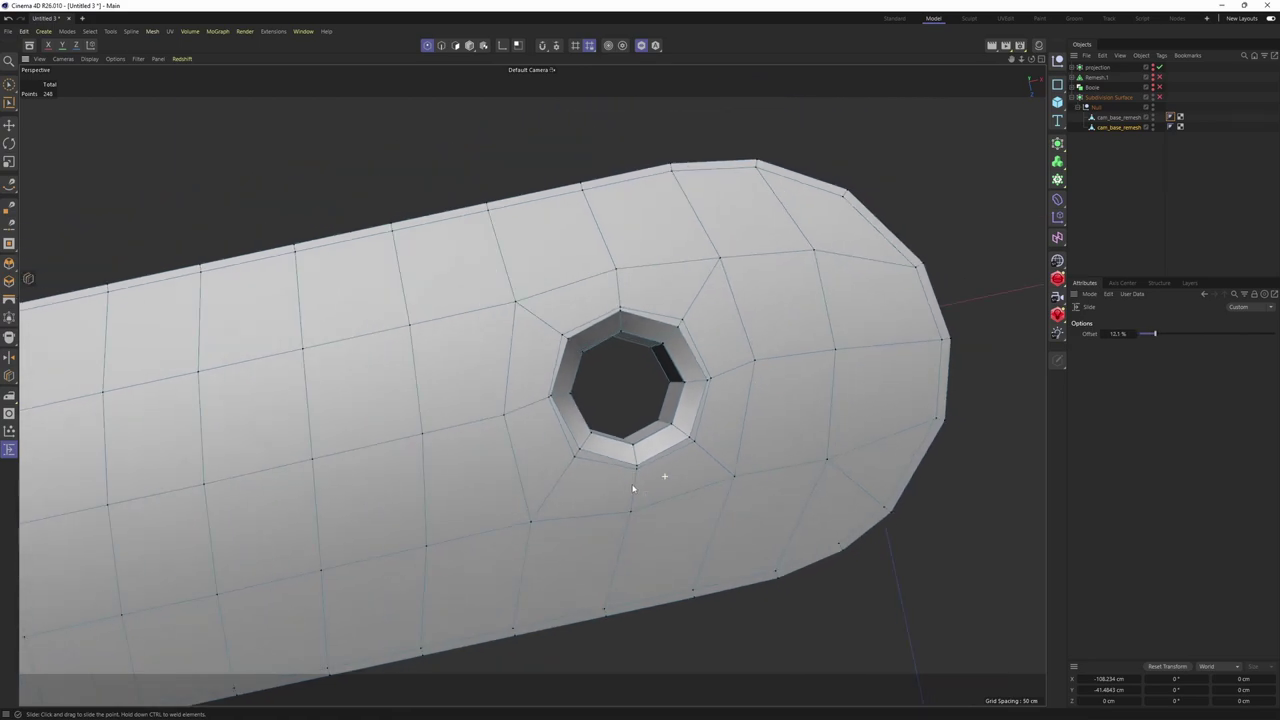
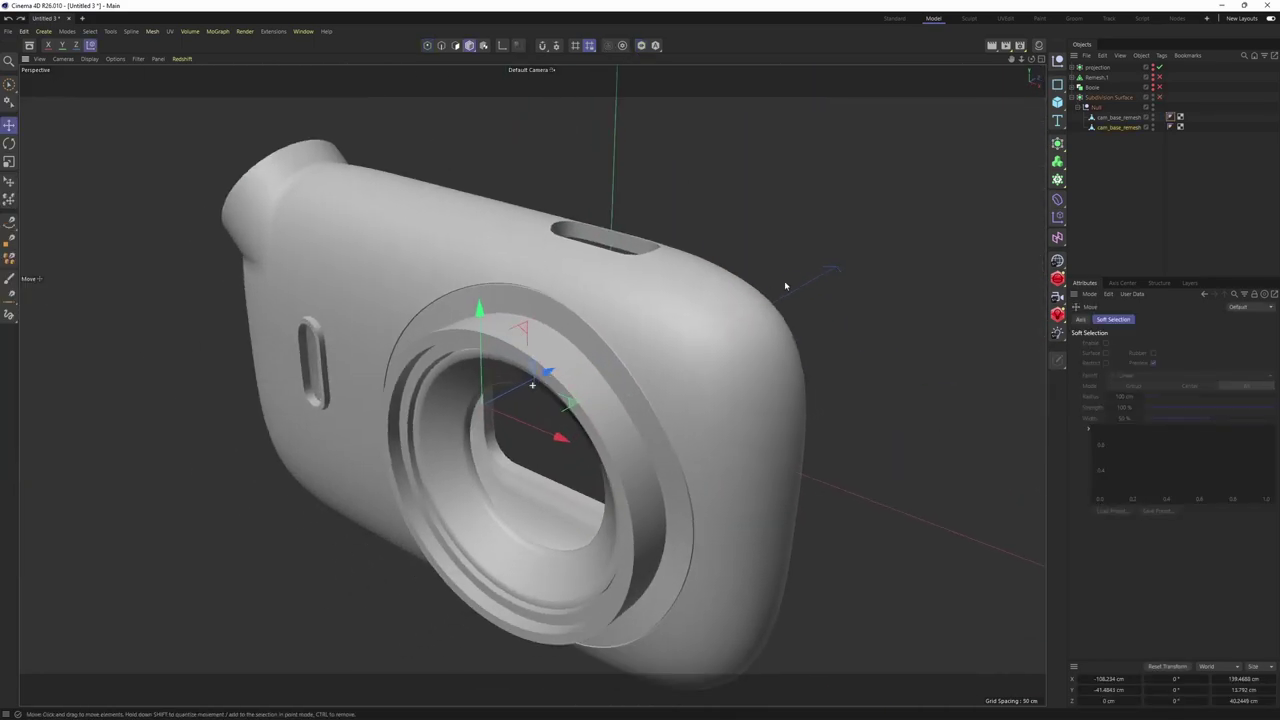
Loop-select the inner wall polygons of the camera body's top slot and split them into a separate object
{"action": "left_click_drag", "start_coordinate": [640, 330], "coordinate": [702, 306], "text": "alt"}
{"action": "right_click_drag", "start_coordinate": [702, 306], "coordinate": [964, 177], "text": "alt"}
{"action": "left_click", "coordinate": [791, 296]}
{"action": "key", "text": "Return"}
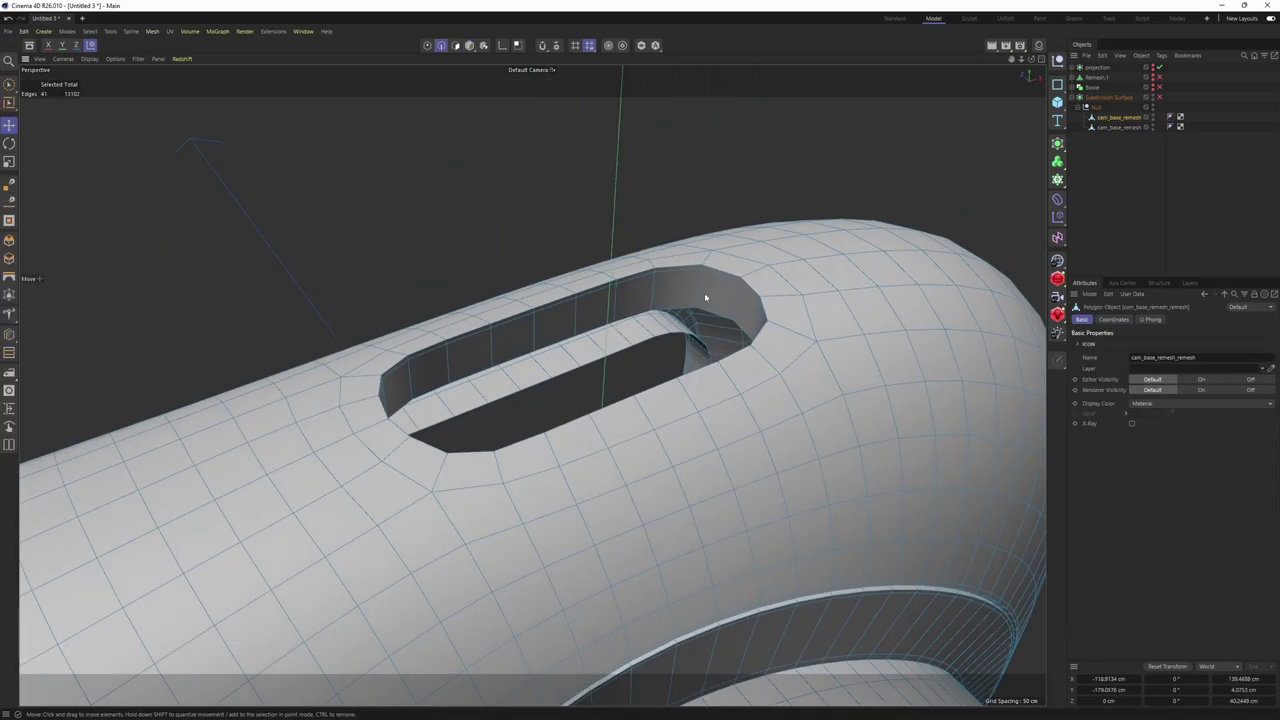
{"action": "key", "text": "u"}
{"action": "key", "text": "l"}
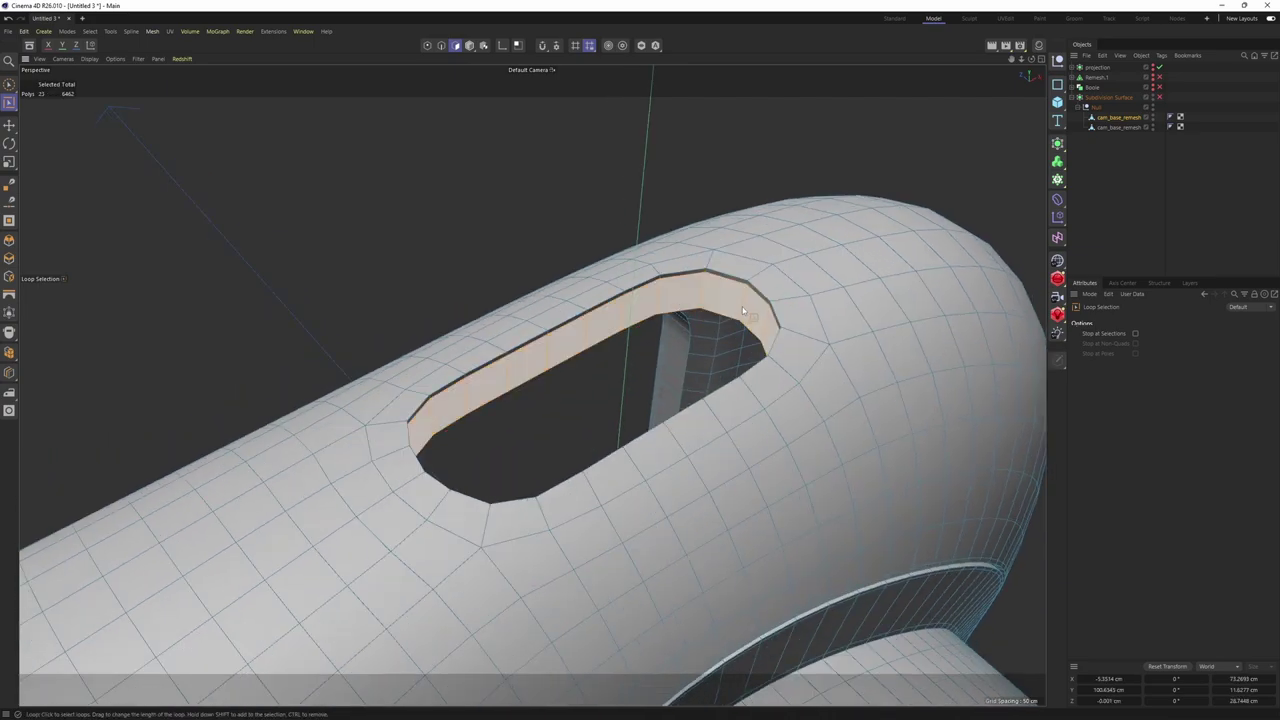
{"action": "left_click", "coordinate": [800, 340]}
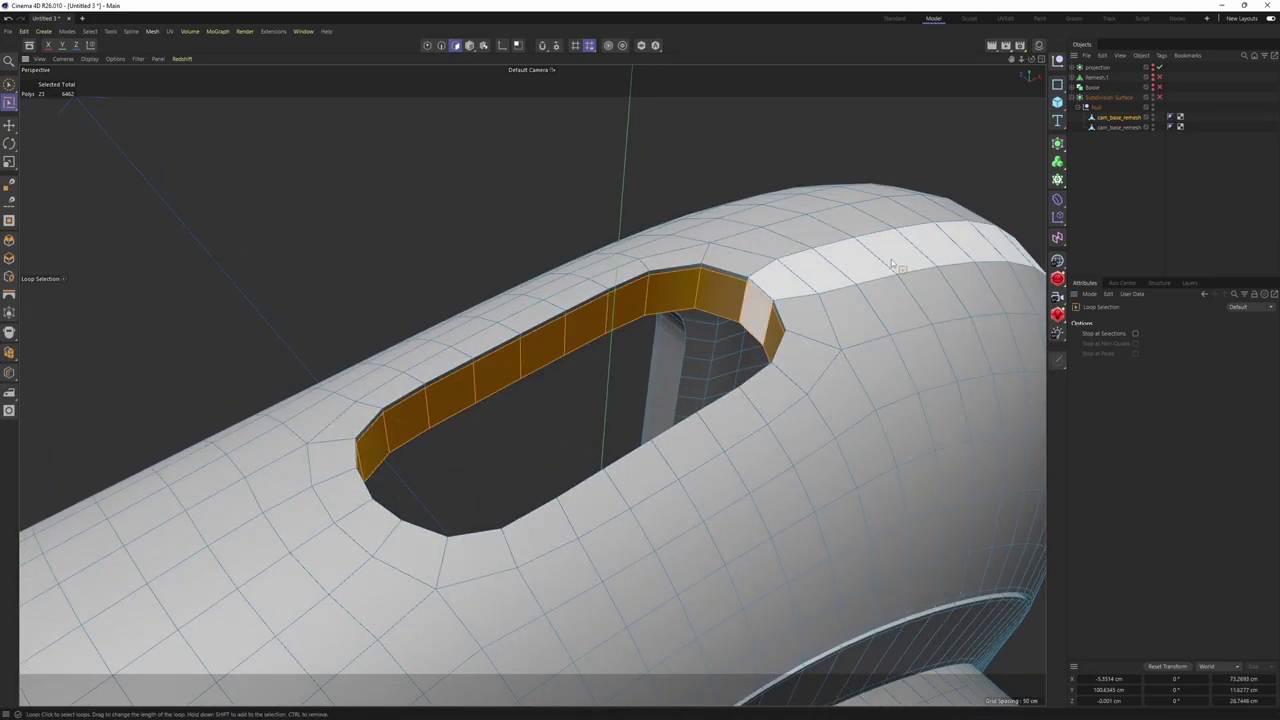
{"action": "key", "text": "u"}
{"action": "key", "text": "p"}
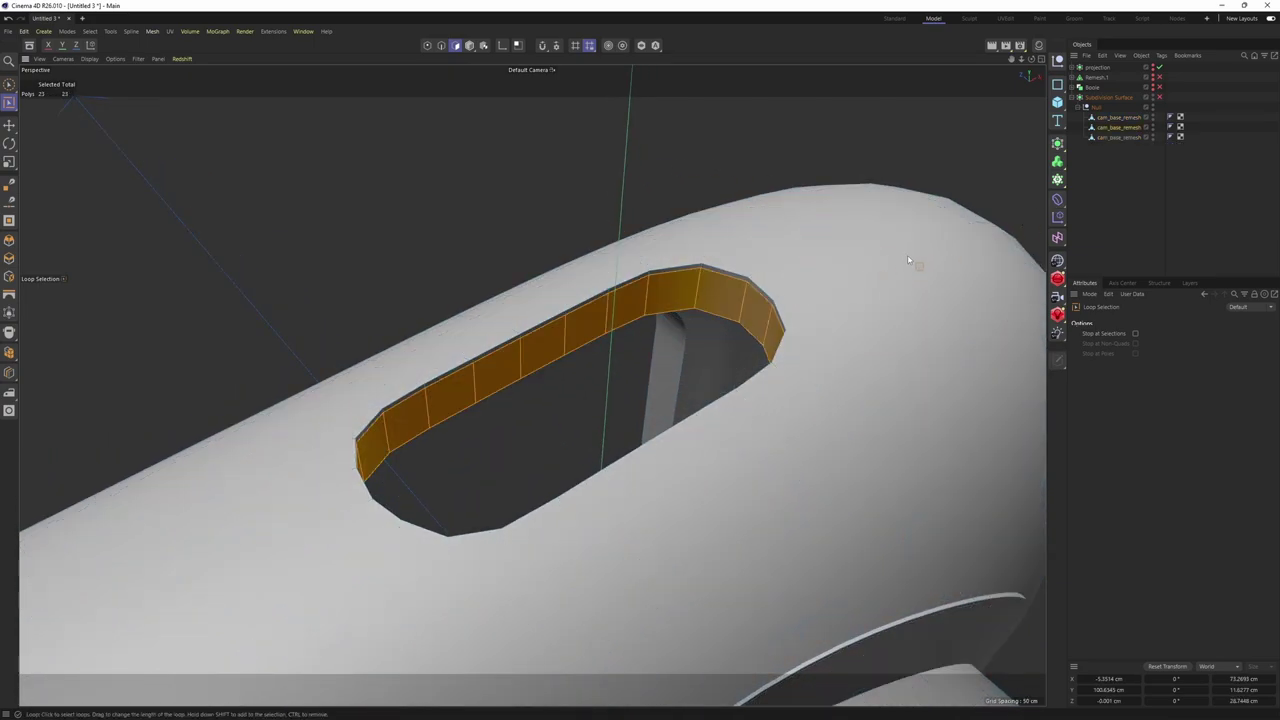
Raise the upper edge loop of the split slot wall above the body to about 115 cm in Y
{"action": "key", "text": "Return"}
{"action": "key", "text": "Return"}
{"action": "key", "text": "e"}
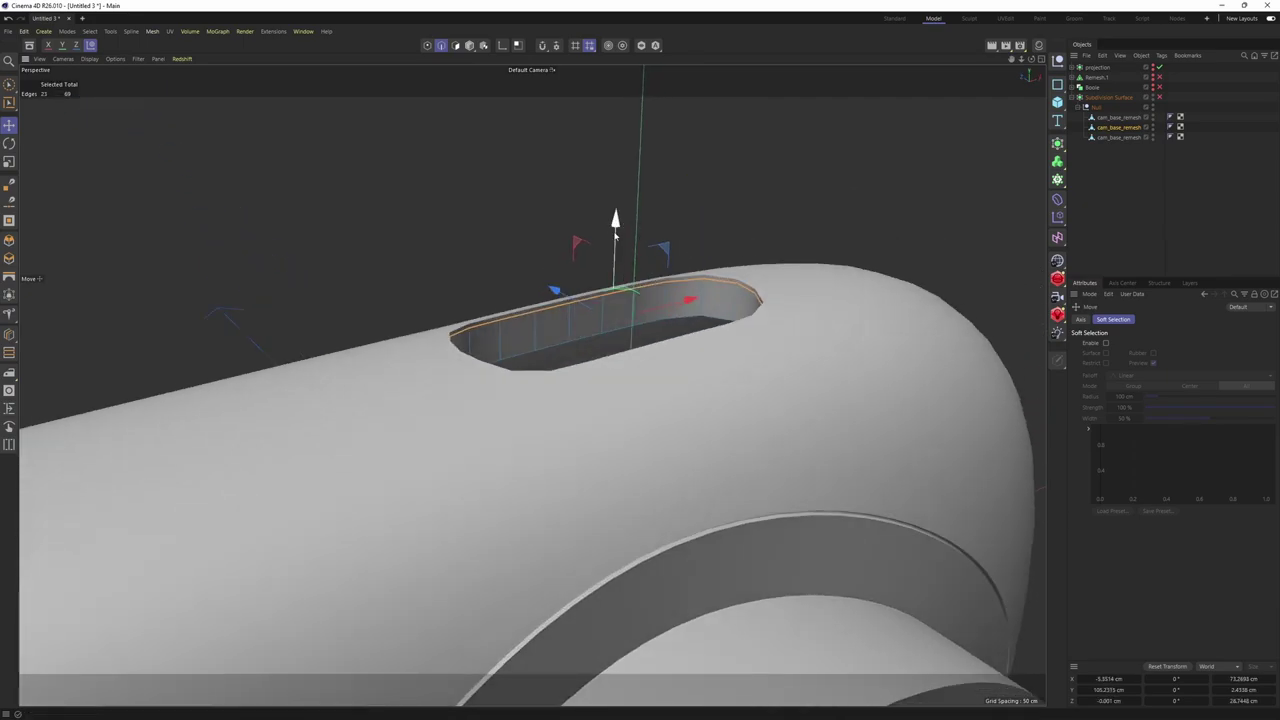
{"action": "left_click_drag", "start_coordinate": [623, 238], "coordinate": [575, 185]}
Flatten the raised edge loop by scaling its height to 0 cm in the front view
{"action": "key", "text": "t"}
{"action": "middle_click", "coordinate": [600, 215]}
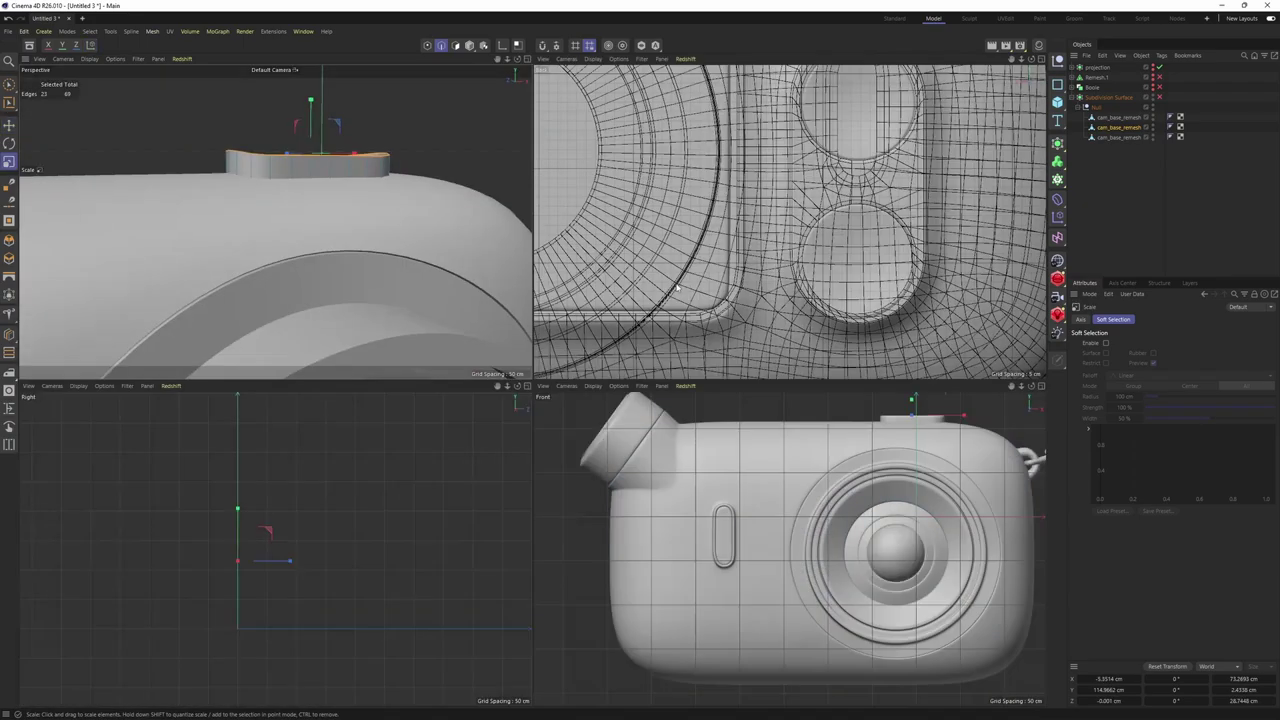
{"action": "middle_click", "coordinate": [768, 390]}
{"action": "middle_click_drag", "start_coordinate": [770, 362], "coordinate": [762, 418], "text": "alt"}
{"action": "scroll", "coordinate": [800, 150], "scroll_direction": "up", "scroll_amount": 3}
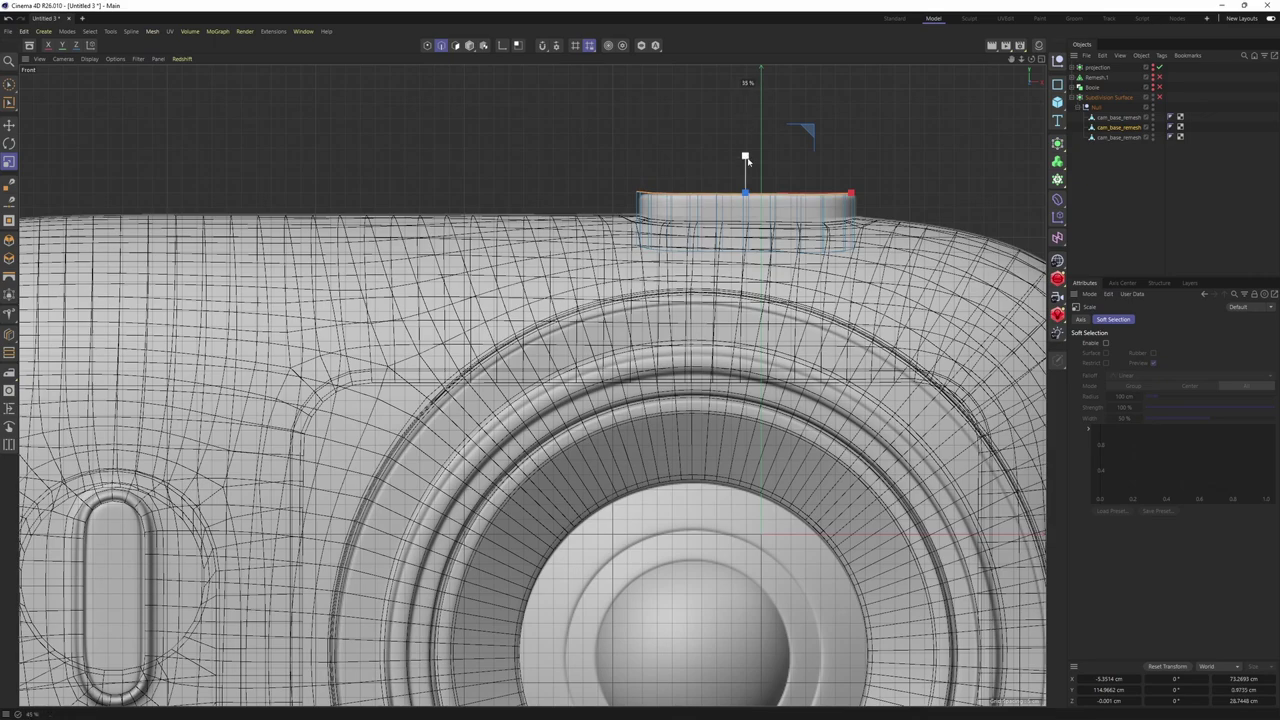
{"action": "left_click_drag", "start_coordinate": [746, 195], "coordinate": [746, 195]}
{"action": "key", "text": "e"}
{"action": "middle_click", "coordinate": [577, 157]}
{"action": "middle_click", "coordinate": [590, 175]}
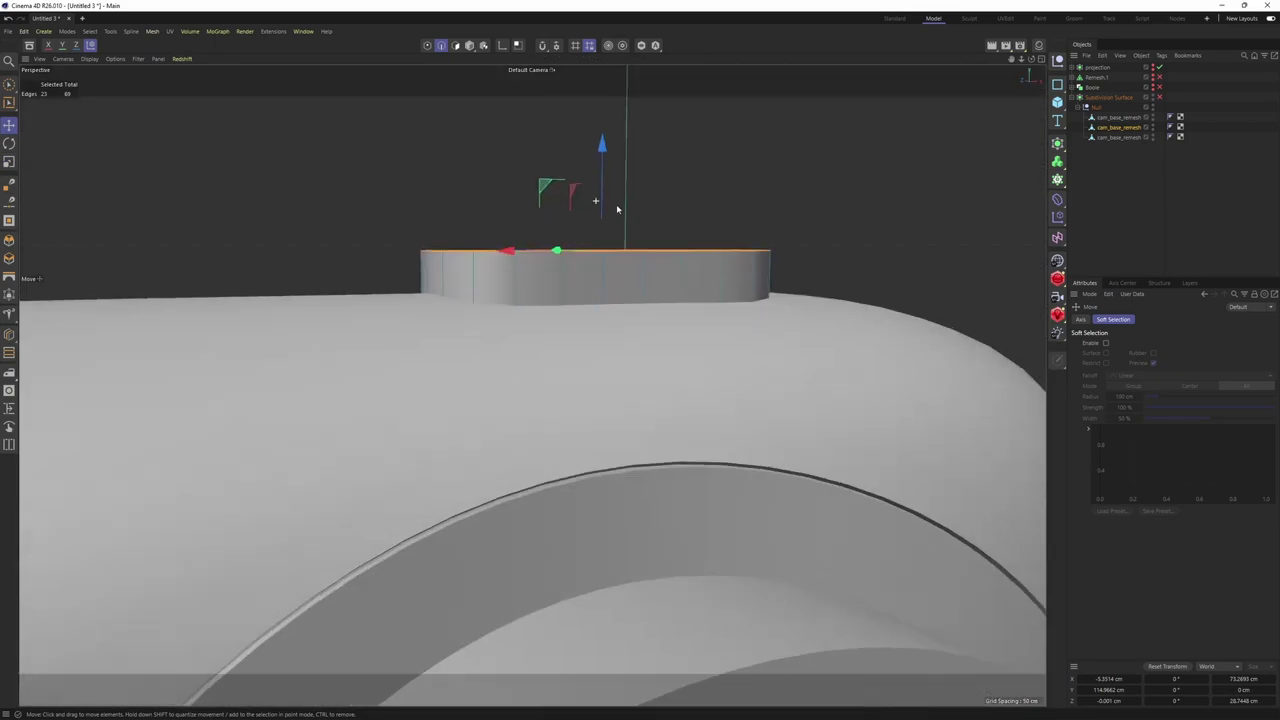
Try to cap the button's open top in one piece with Close Polygon Hole
{"action": "left_click_drag", "start_coordinate": [617, 209], "coordinate": [680, 310], "text": "alt"}
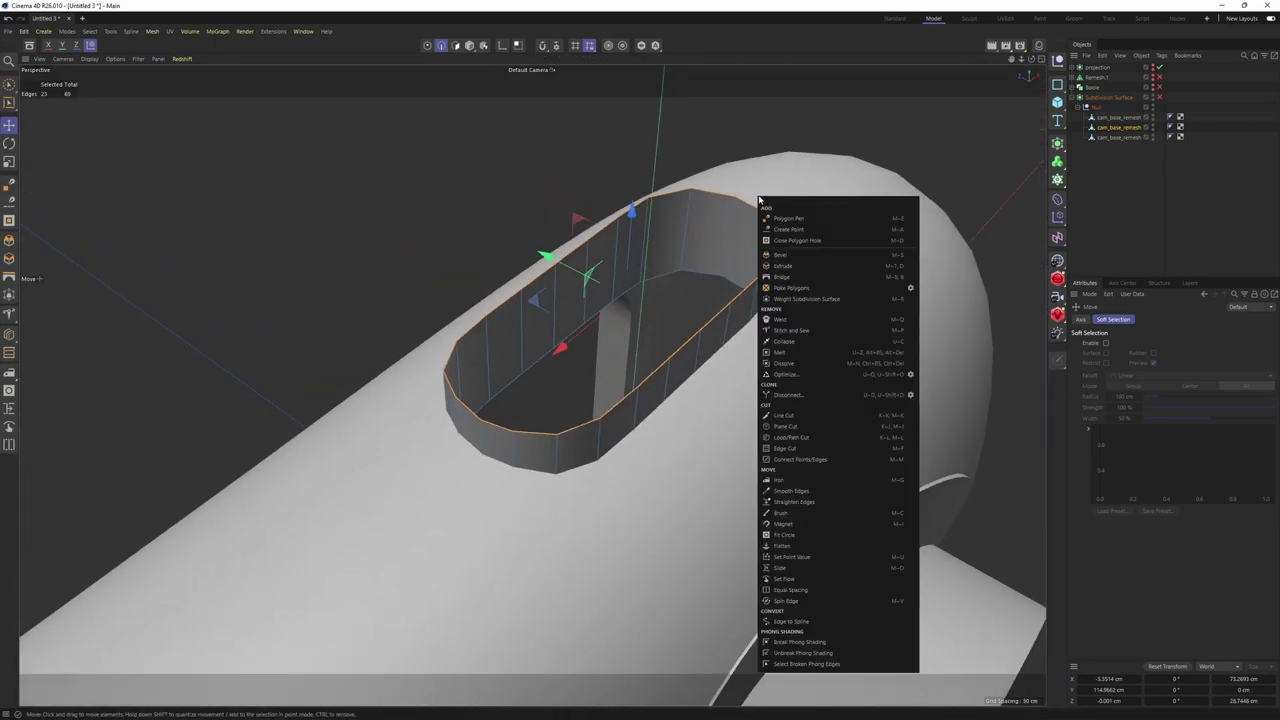
{"action": "right_click", "coordinate": [758, 199]}
{"action": "left_click", "coordinate": [819, 241]}
{"action": "left_click", "coordinate": [745, 205]}
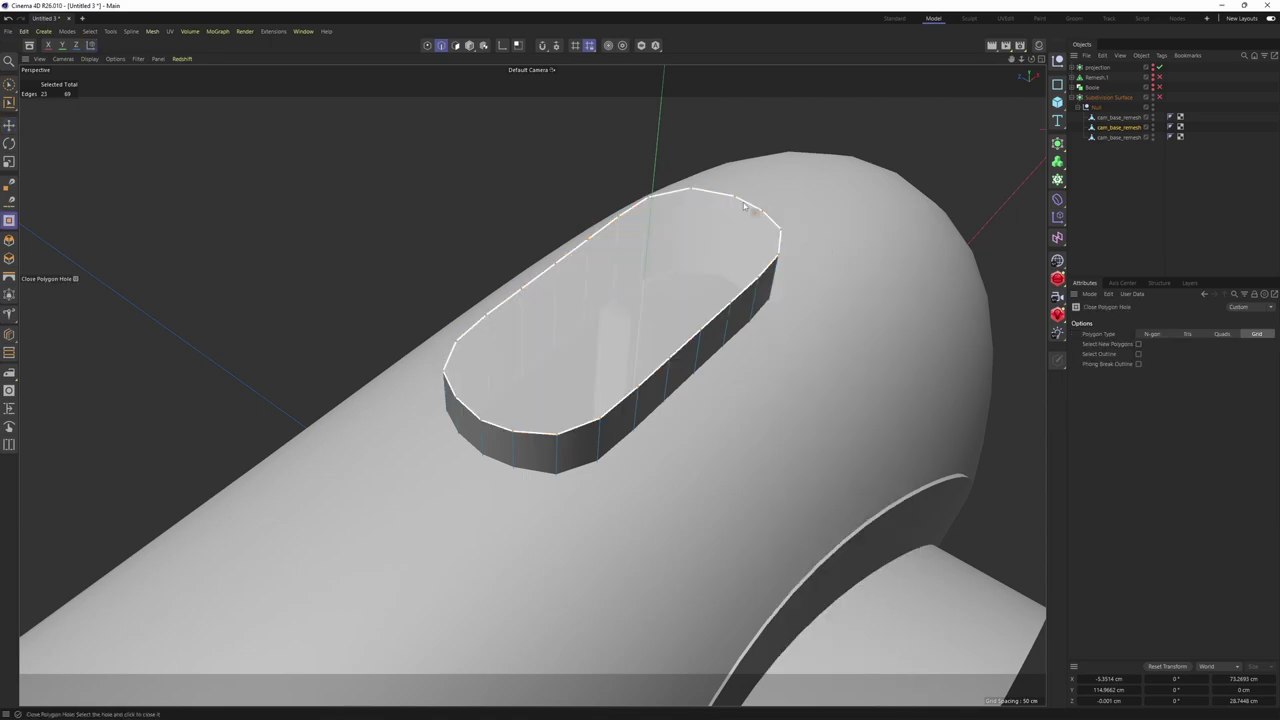
{"action": "left_click_drag", "start_coordinate": [772, 270], "coordinate": [674, 346], "text": "alt"}
{"action": "key", "text": "ctrl+z"}
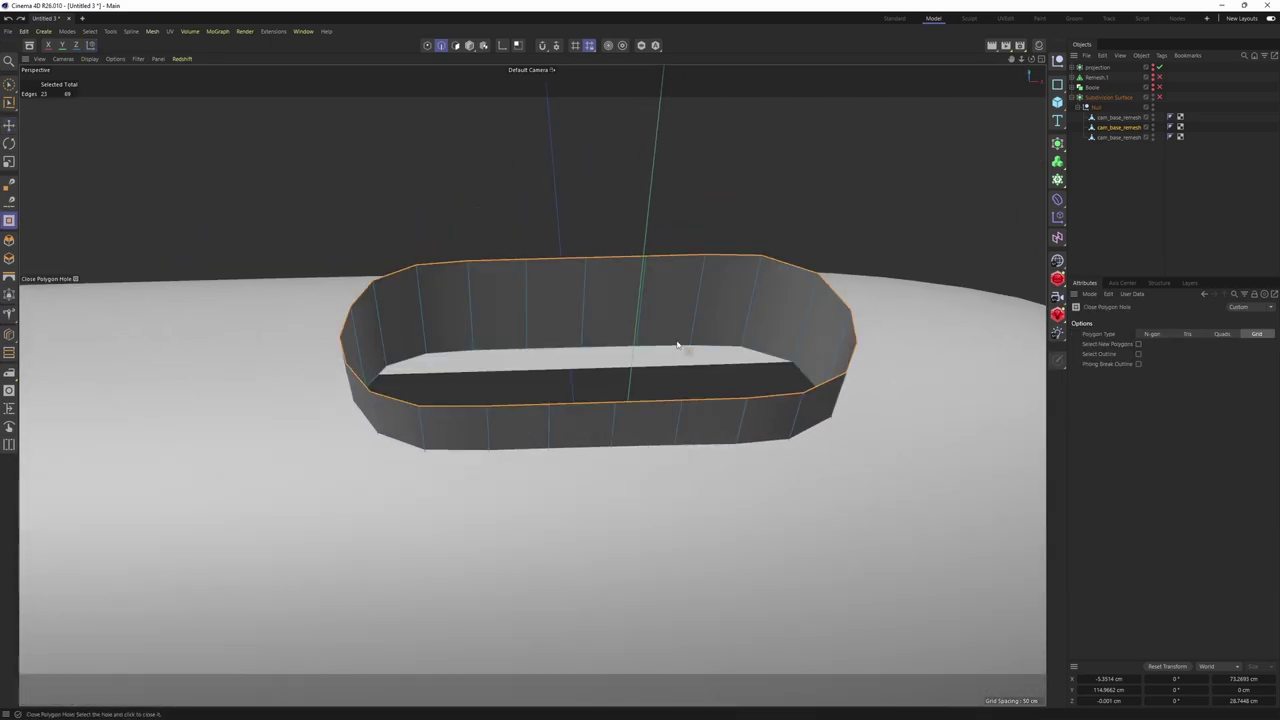
Connect two opposite edges at the middle of the button's open rim with a polygon strip using Stitch and Sew
{"action": "key", "text": "e"}
{"action": "left_click", "coordinate": [622, 263]}
{"action": "left_click_drag", "start_coordinate": [622, 263], "coordinate": [582, 432], "text": "alt"}
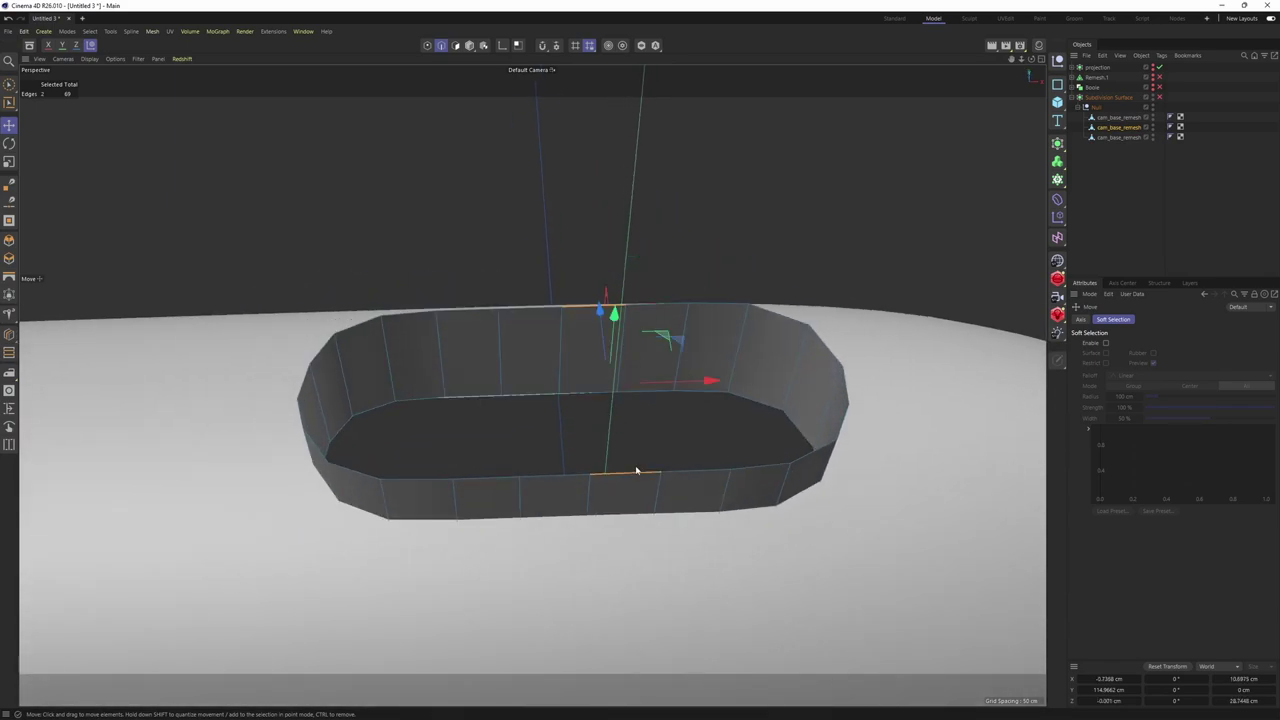
{"action": "key", "text": "m"}
{"action": "key", "text": "p"}
{"action": "left_click_drag", "start_coordinate": [663, 477], "coordinate": [730, 362]}
Divide the connecting strip into three segments with two evenly spaced loop cuts
{"action": "key", "text": "k"}
{"action": "key", "text": "l"}
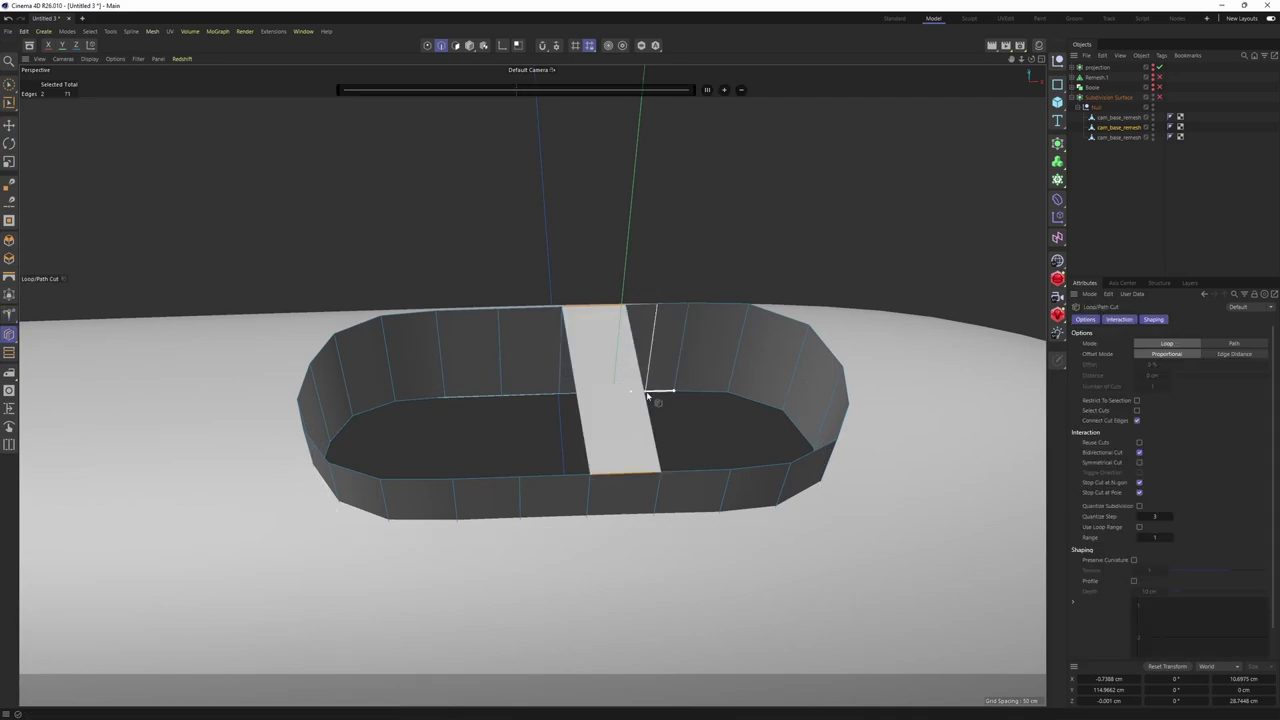
{"action": "left_click", "coordinate": [641, 399], "text": "shift"}
{"action": "left_click_drag", "start_coordinate": [641, 399], "coordinate": [668, 432], "text": "alt"}
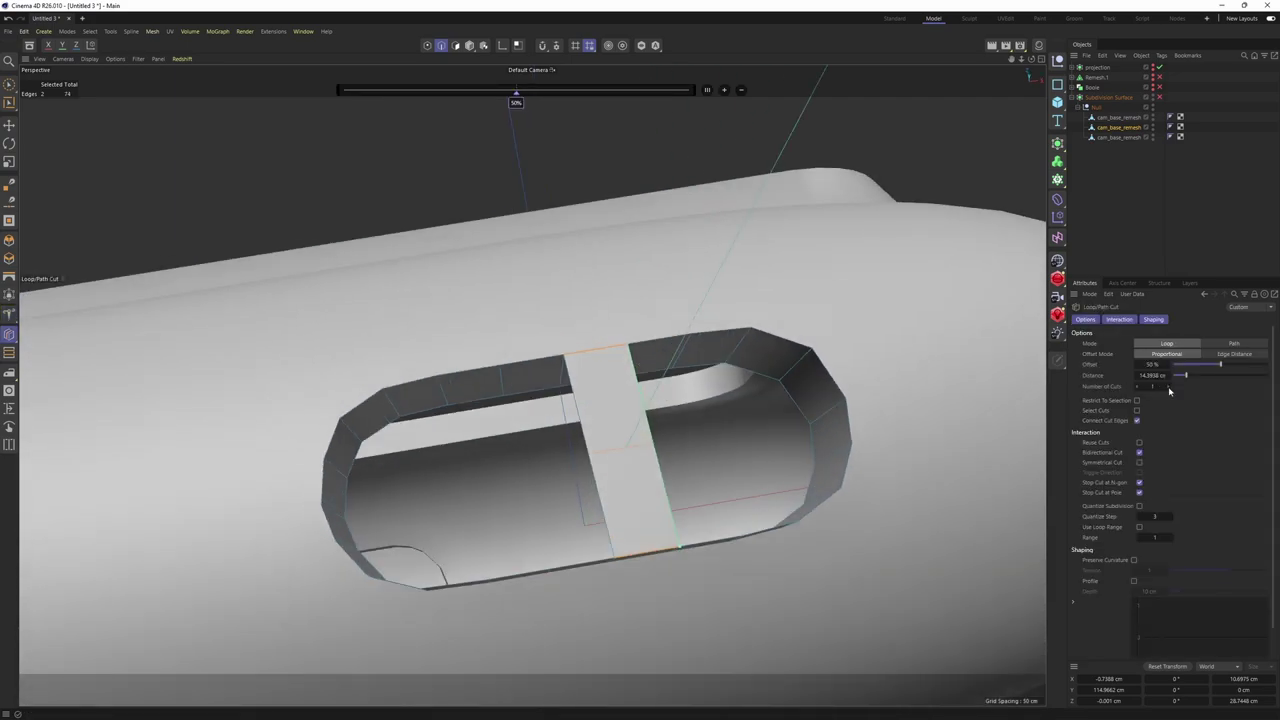
{"action": "left_click_drag", "start_coordinate": [770, 290], "coordinate": [626, 194], "text": "alt"}
Fill the openings on both sides of the strip with grid polygons using Close Polygon Hole
{"action": "right_click", "coordinate": [631, 181]}
{"action": "left_click", "coordinate": [668, 226]}
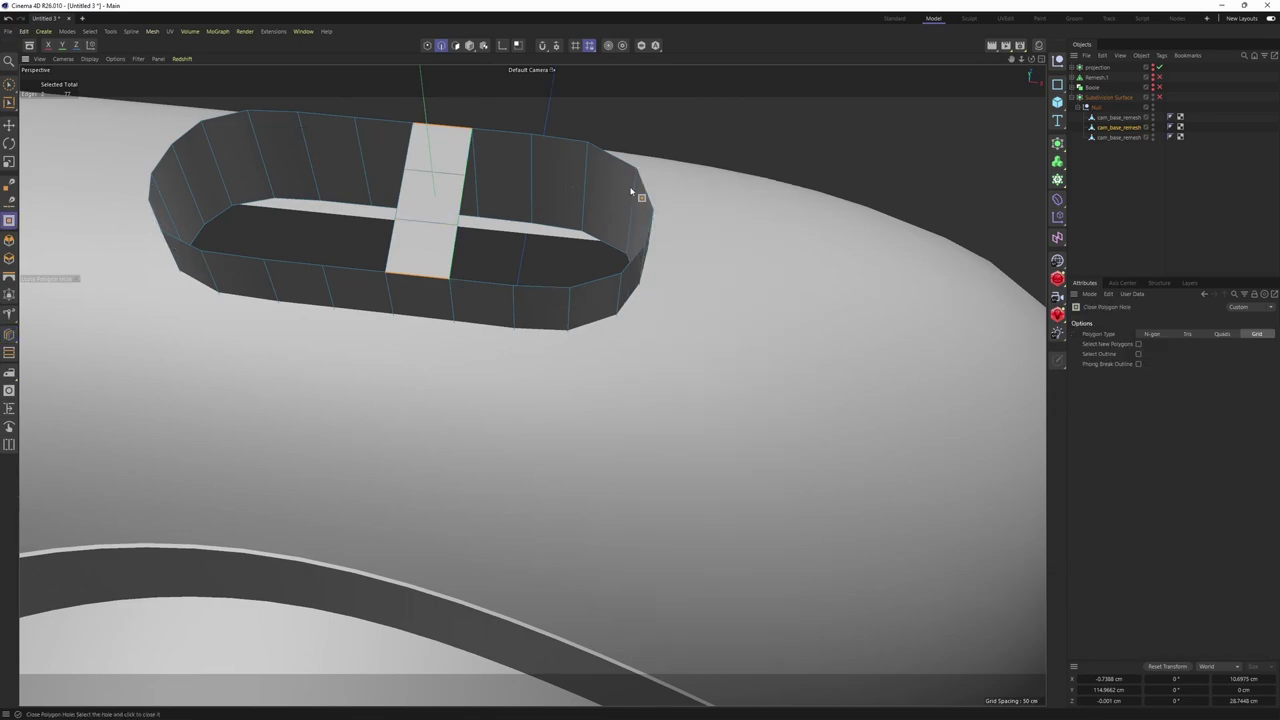
{"action": "left_click", "coordinate": [638, 174]}
{"action": "left_click_drag", "start_coordinate": [549, 150], "coordinate": [601, 287], "text": "alt"}
{"action": "left_click", "coordinate": [549, 176]}
{"action": "key", "text": "e"}
{"action": "left_click", "coordinate": [467, 342]}
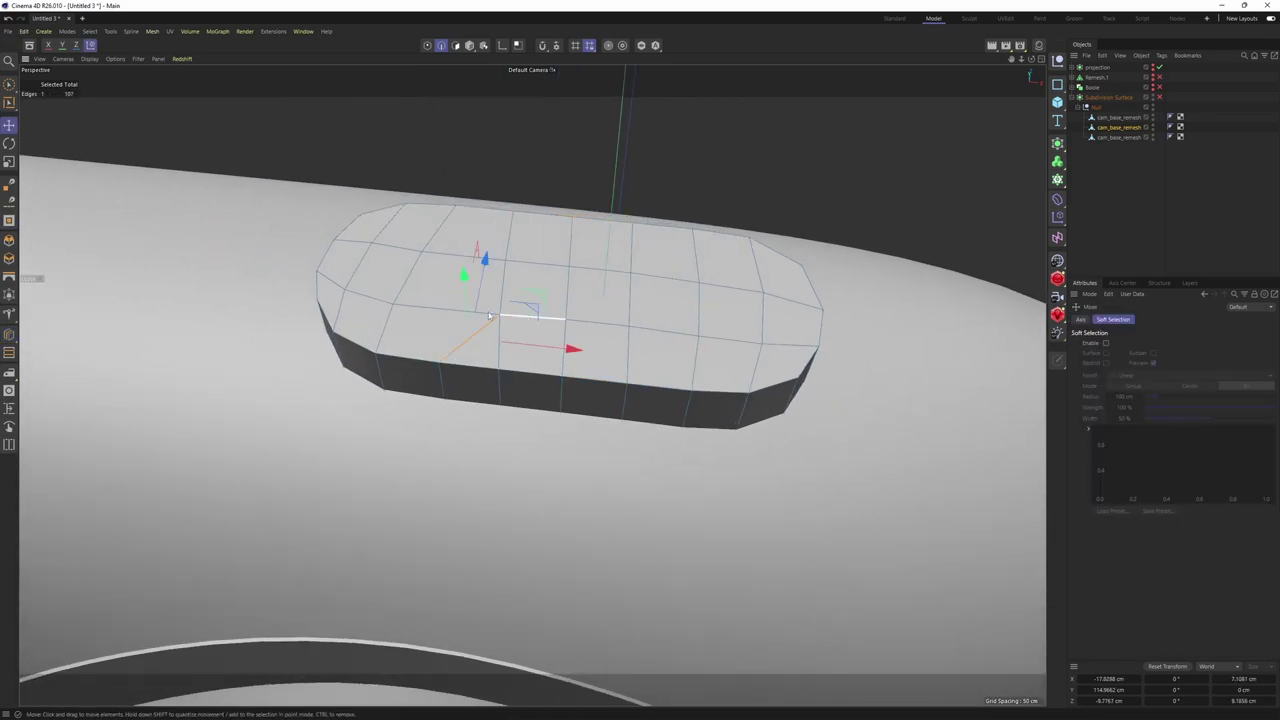
{"action": "left_click_drag", "start_coordinate": [532, 314], "coordinate": [594, 341], "text": "alt"}
Select the button's top polygons by inverting the side wall selection and inset them by about 3.35 cm
{"action": "key", "text": "Return"}
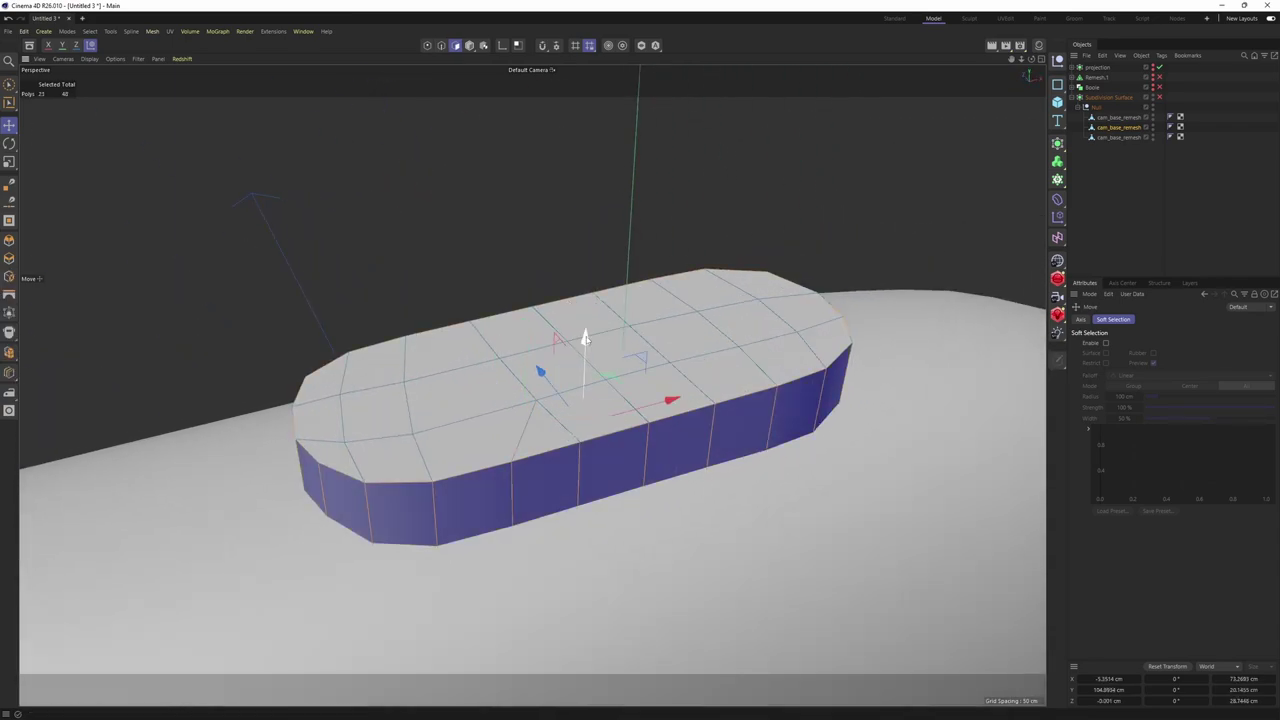
{"action": "key", "text": "Return"}
{"action": "key", "text": "Return"}
{"action": "key", "text": "u"}
{"action": "key", "text": "i"}
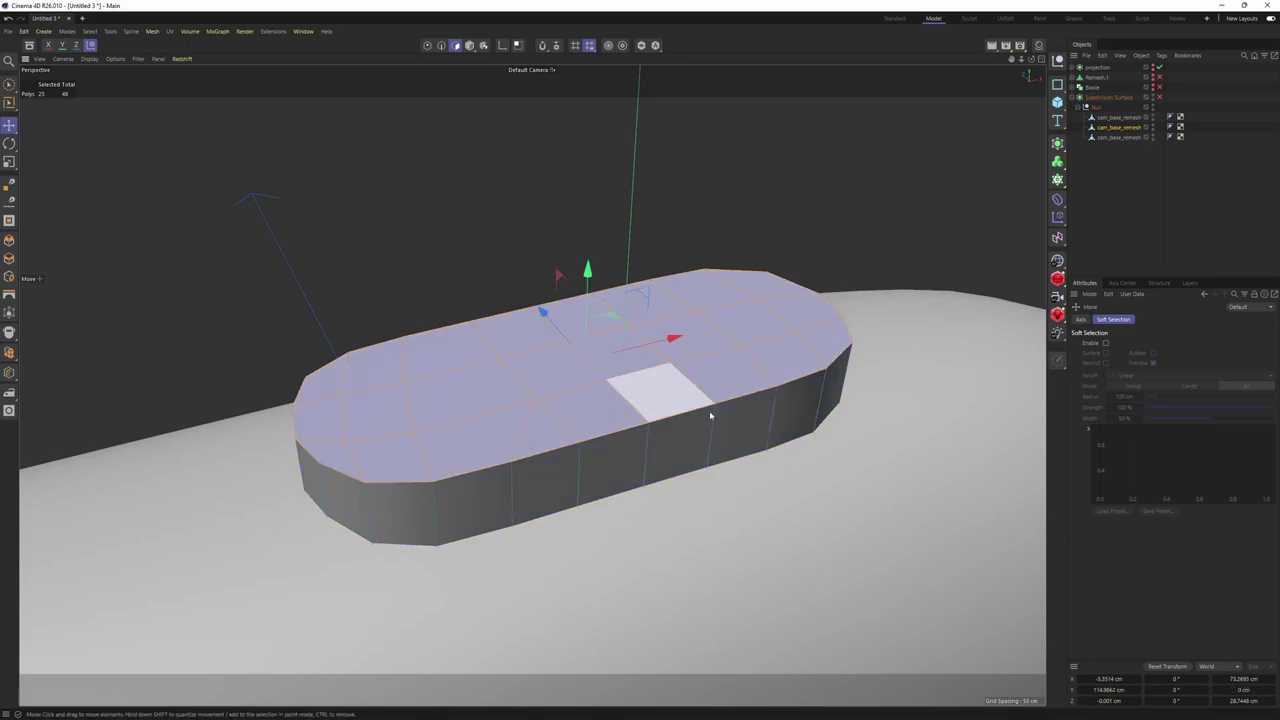
{"action": "key", "text": "i"}
{"action": "left_click_drag", "start_coordinate": [972, 529], "coordinate": [996, 529]}
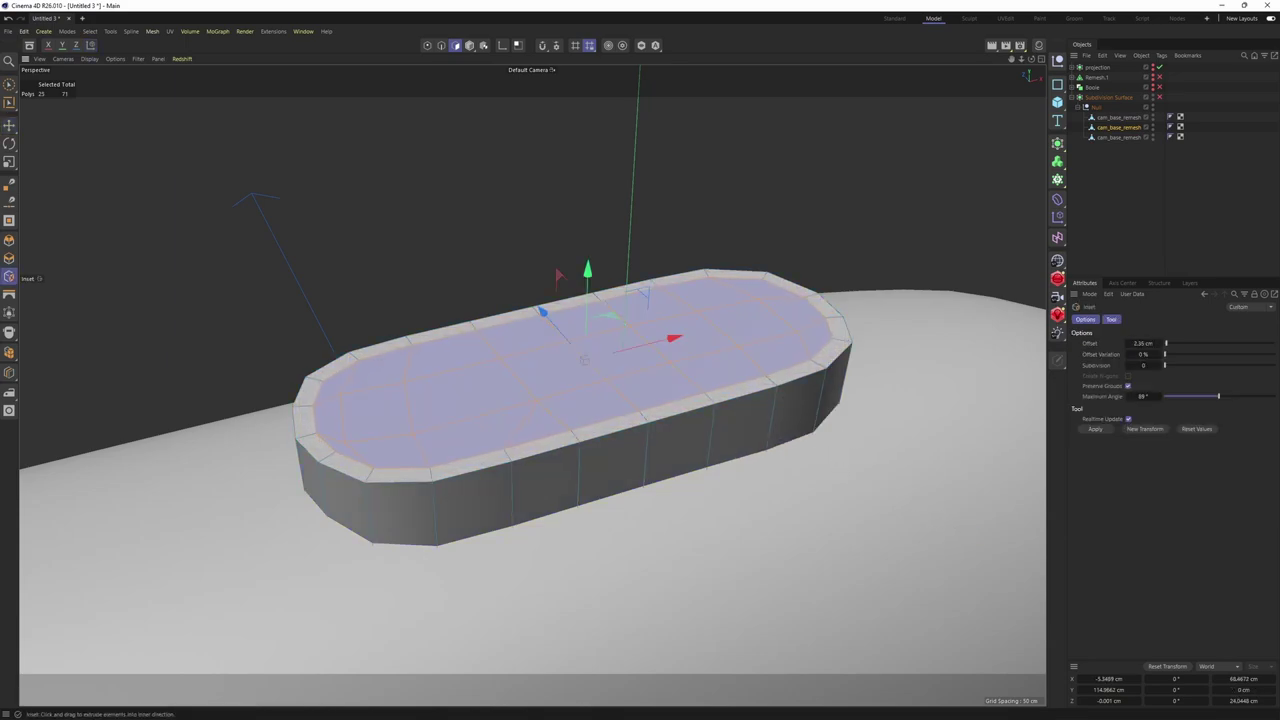
Add a supporting loop cut at about 86% on the button's side wall near the rim and preview it with Subdivision Surface
{"action": "key", "text": "k"}
{"action": "key", "text": "l"}
{"action": "left_click_drag", "start_coordinate": [822, 508], "coordinate": [689, 420], "text": "alt"}
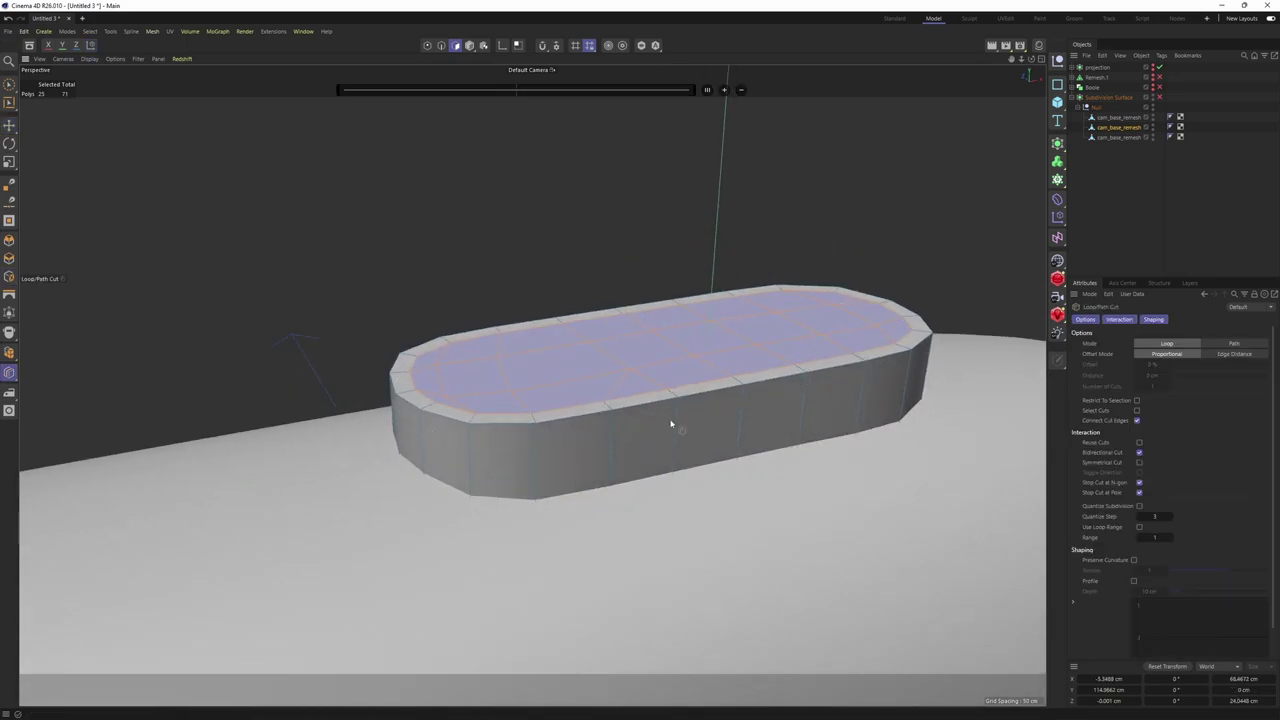
{"action": "left_click", "coordinate": [675, 425]}
{"action": "key", "text": "q"}
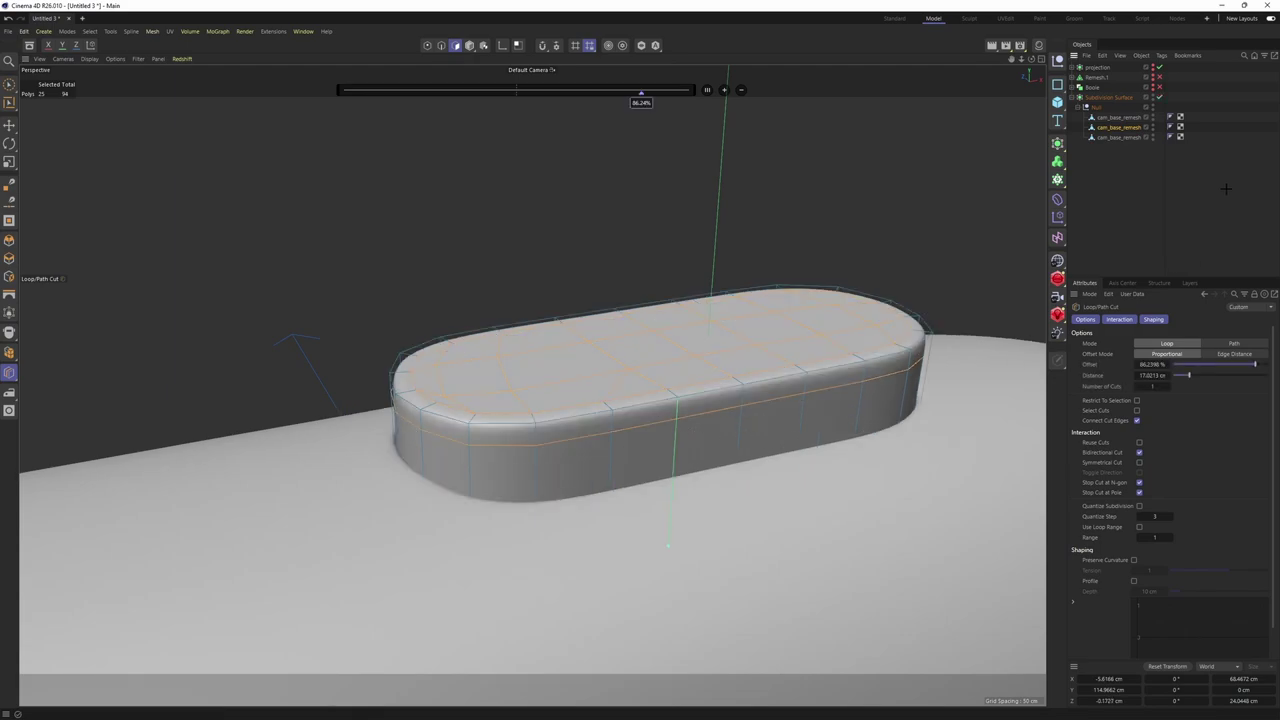
{"action": "left_click", "coordinate": [1227, 190]}
Examine the button's topology and shape from several angles with subdivision on and off
{"action": "right_click_drag", "start_coordinate": [743, 349], "coordinate": [531, 383], "text": "alt"}
{"action": "left_click_drag", "start_coordinate": [687, 337], "coordinate": [703, 272], "text": "alt"}
{"action": "key", "text": "ctrl+z"}
{"action": "key", "text": "q"}
{"action": "middle_click_drag", "start_coordinate": [597, 320], "coordinate": [677, 374], "text": "alt"}
{"action": "left_click_drag", "start_coordinate": [677, 374], "coordinate": [655, 430], "text": "alt"}
{"action": "right_click_drag", "start_coordinate": [605, 370], "coordinate": [676, 365], "text": "alt"}
{"action": "scroll", "coordinate": [676, 365], "scroll_direction": "up", "scroll_amount": 1}
{"action": "key", "text": "Return"}
{"action": "key", "text": "e"}
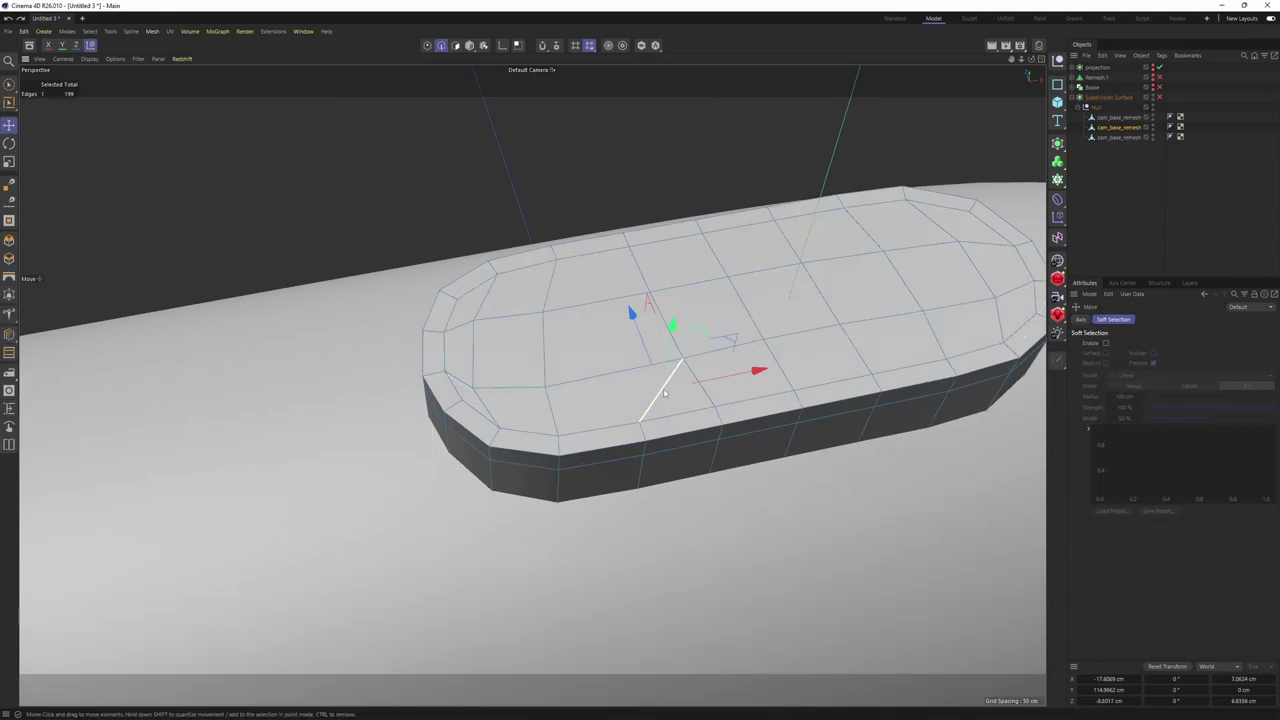
{"action": "scroll", "coordinate": [666, 386], "scroll_direction": "up", "scroll_amount": 2}
{"action": "left_click", "coordinate": [664, 388]}
{"action": "middle_click_drag", "start_coordinate": [668, 388], "coordinate": [653, 397], "text": "alt"}
{"action": "left_click_drag", "start_coordinate": [654, 395], "coordinate": [687, 349], "text": "alt"}
{"action": "right_click_drag", "start_coordinate": [687, 349], "coordinate": [531, 383], "text": "alt"}
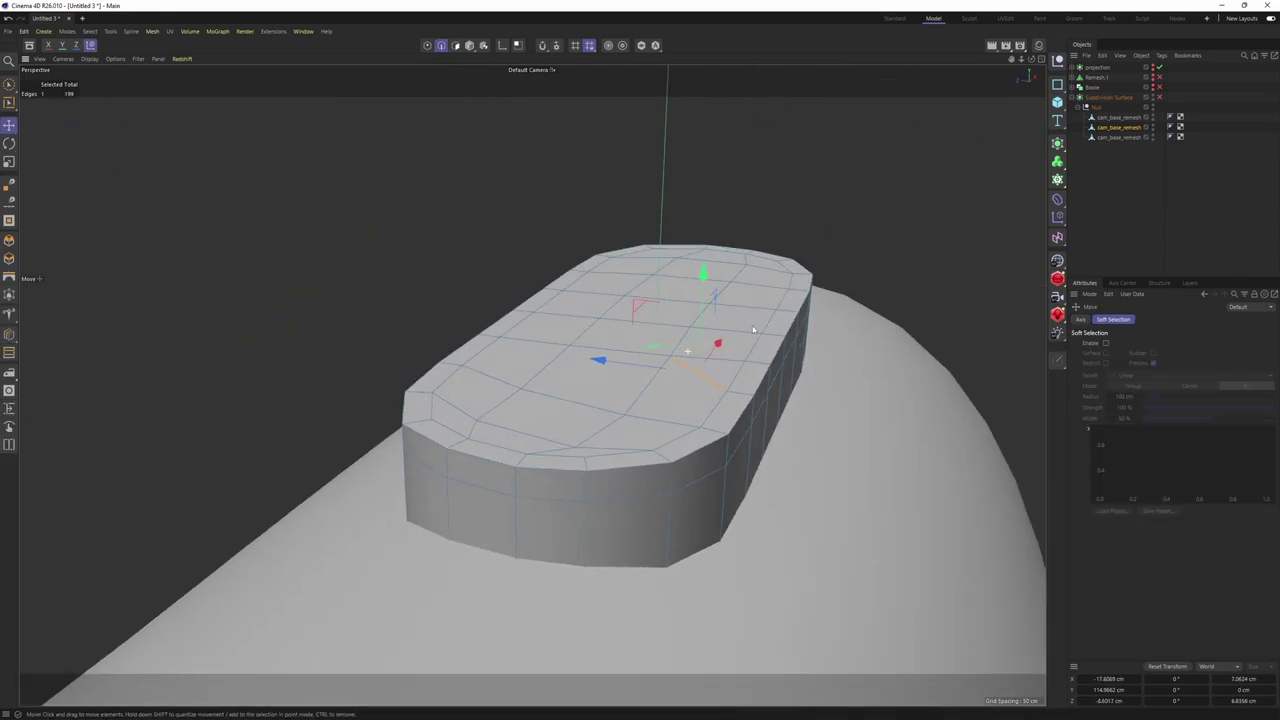
{"action": "left_click_drag", "start_coordinate": [531, 383], "coordinate": [806, 396], "text": "alt"}
{"action": "key", "text": "q"}
{"action": "key", "text": "q"}
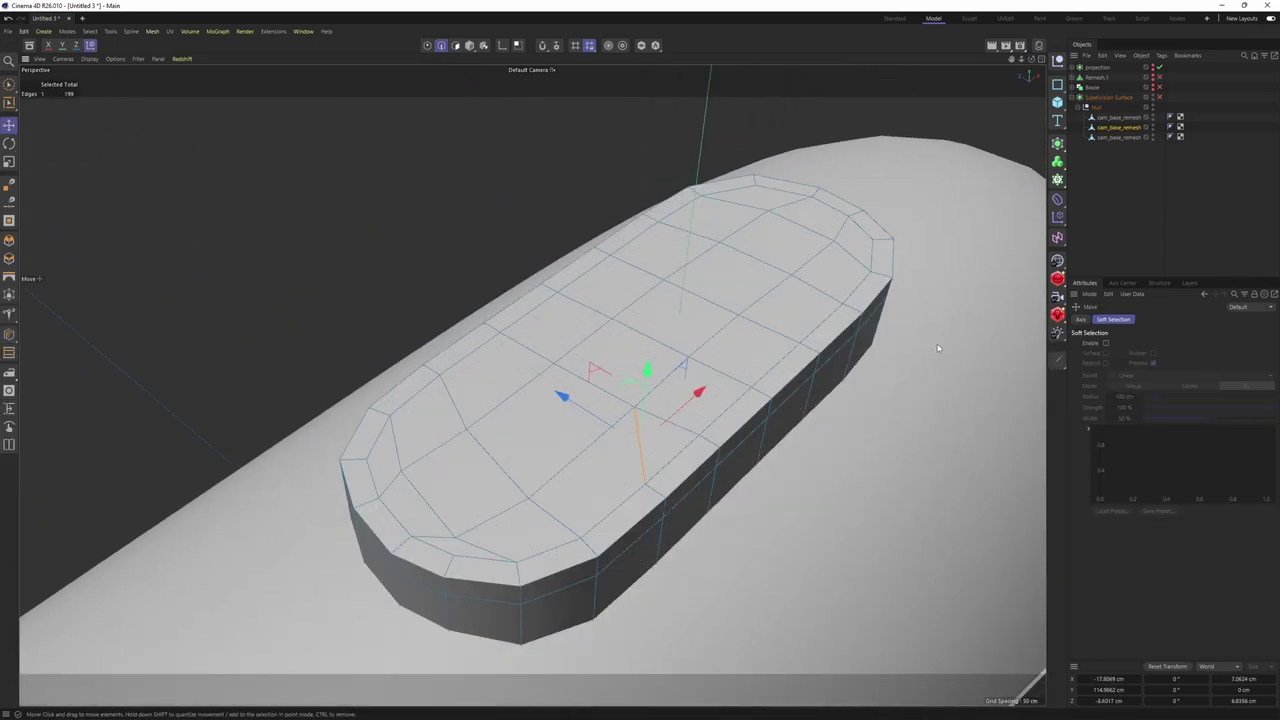
Slide points on the button's top face to tidy its grid and check the smoothed button on the whole camera
{"action": "left_click_drag", "start_coordinate": [722, 364], "coordinate": [636, 394], "text": "alt"}
{"action": "key", "text": "Return"}
{"action": "key", "text": "m"}
{"action": "key", "text": "o"}
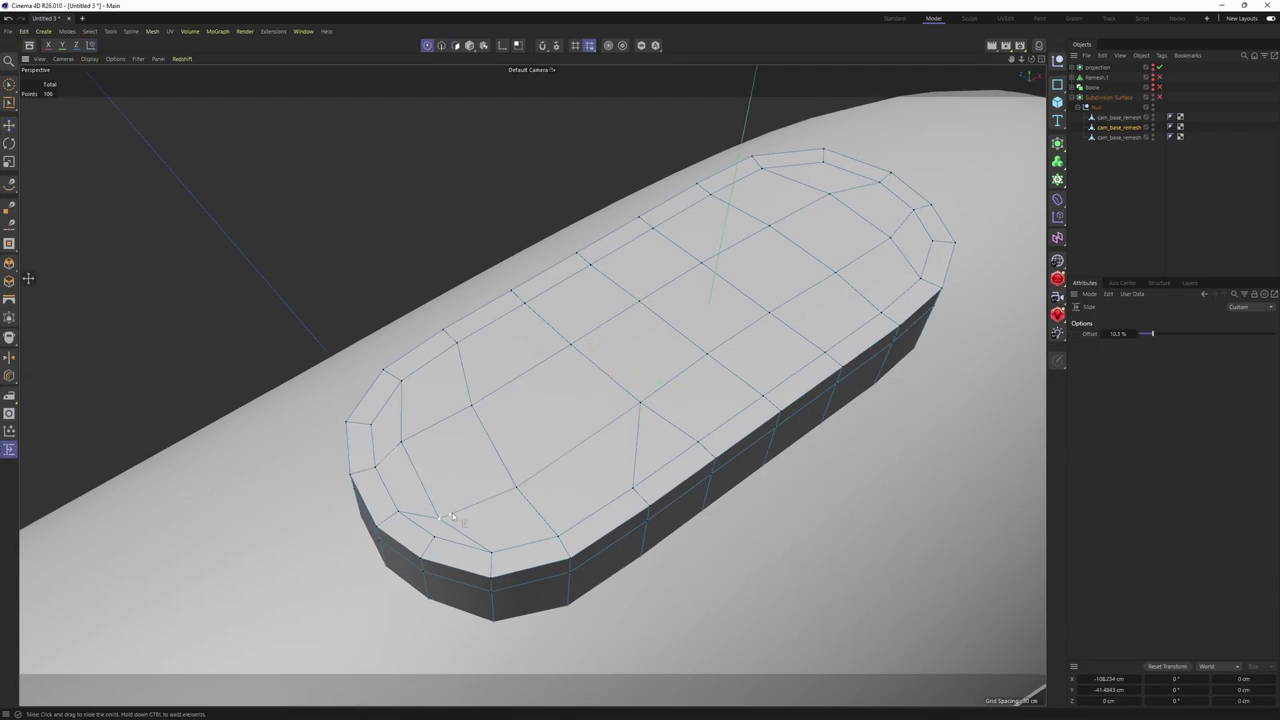
{"action": "left_click_drag", "start_coordinate": [471, 408], "coordinate": [474, 411]}
{"action": "right_click_drag", "start_coordinate": [640, 420], "coordinate": [560, 440], "text": "alt"}
{"action": "left_click_drag", "start_coordinate": [560, 440], "coordinate": [590, 400], "text": "alt"}
{"action": "key", "text": "q"}
{"action": "left_click", "coordinate": [1105, 230]}
{"action": "right_click_drag", "start_coordinate": [860, 425], "coordinate": [785, 438], "text": "alt"}
{"action": "left_click_drag", "start_coordinate": [632, 277], "coordinate": [689, 313], "text": "alt"}
{"action": "key", "text": "ctrl+z"}
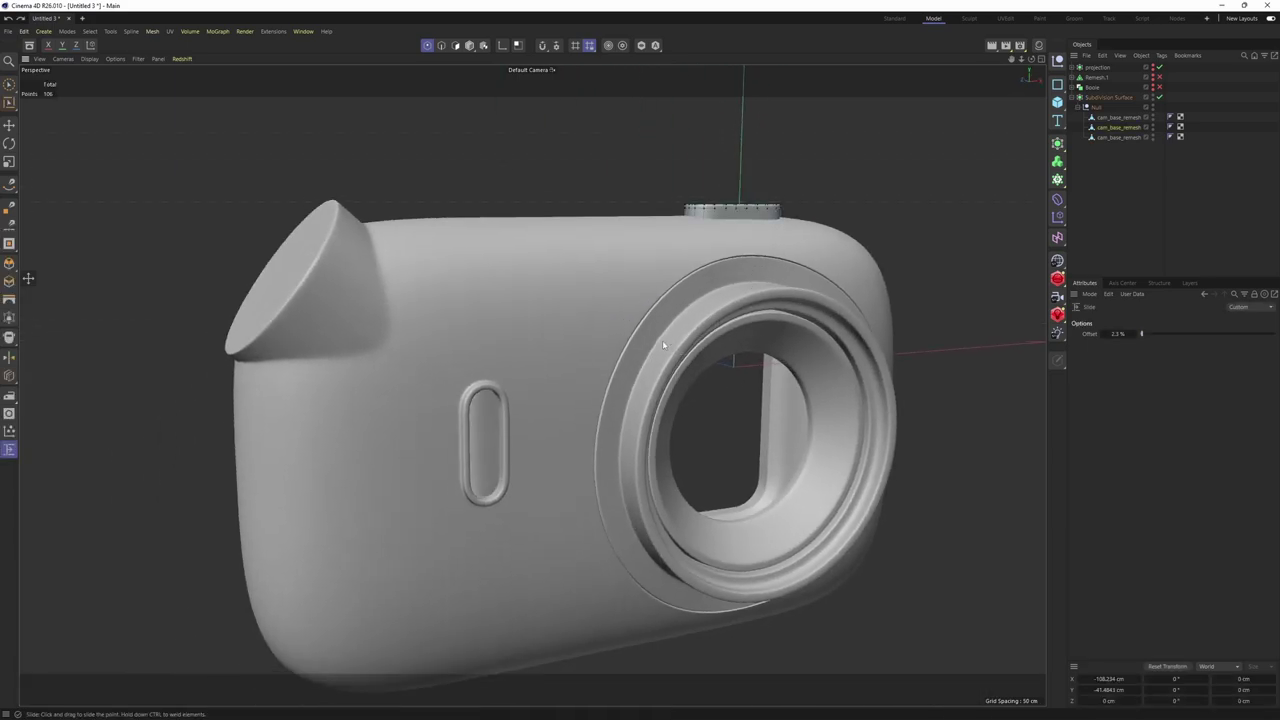
Loop-select the inner wall polygons of the body's vertical front slot and split them into a separate object
{"action": "left_click", "coordinate": [1128, 124]}
{"action": "scroll", "coordinate": [558, 377], "scroll_direction": "up", "scroll_amount": 8}
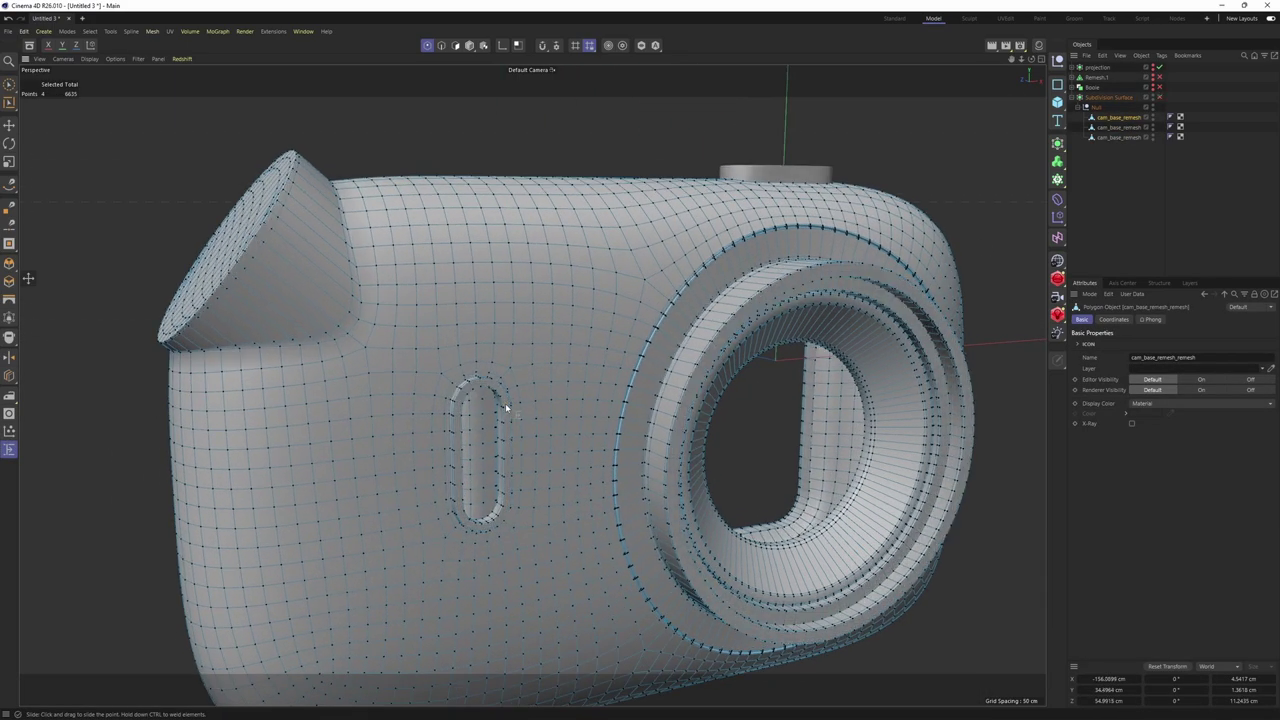
{"action": "key", "text": "Return"}
{"action": "key", "text": "Return"}
{"action": "key", "text": "u"}
{"action": "key", "text": "l"}
{"action": "scroll", "coordinate": [553, 385], "scroll_direction": "up", "scroll_amount": 2}
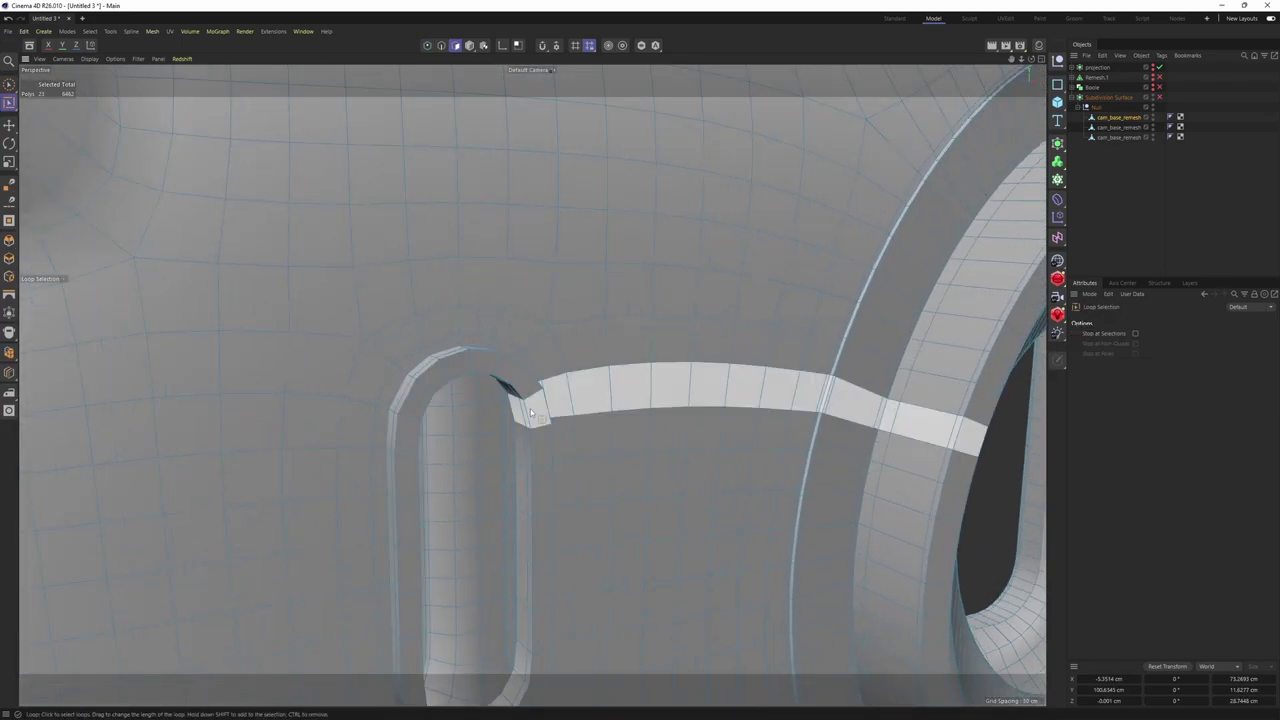
{"action": "left_click_drag", "start_coordinate": [546, 390], "coordinate": [616, 376], "text": "alt"}
{"action": "left_click", "coordinate": [575, 405]}
{"action": "key", "text": "u"}
{"action": "key", "text": "p"}
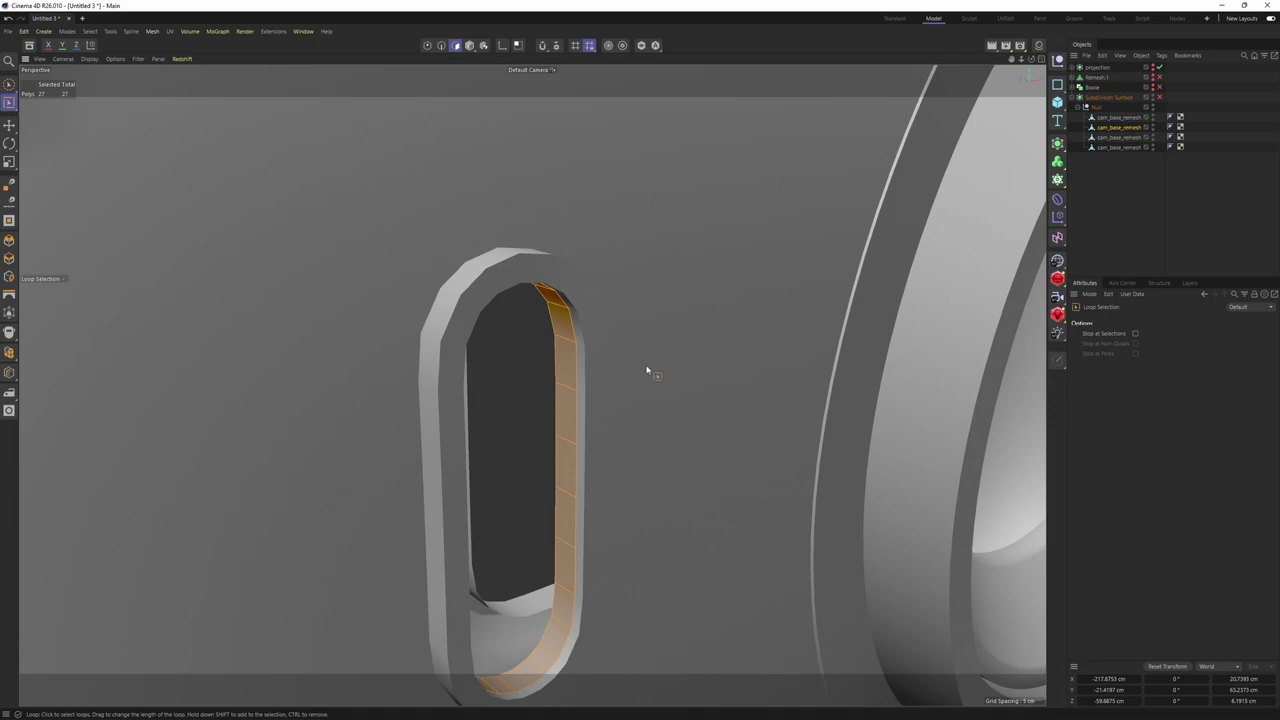
{"action": "right_click", "coordinate": [598, 302]}
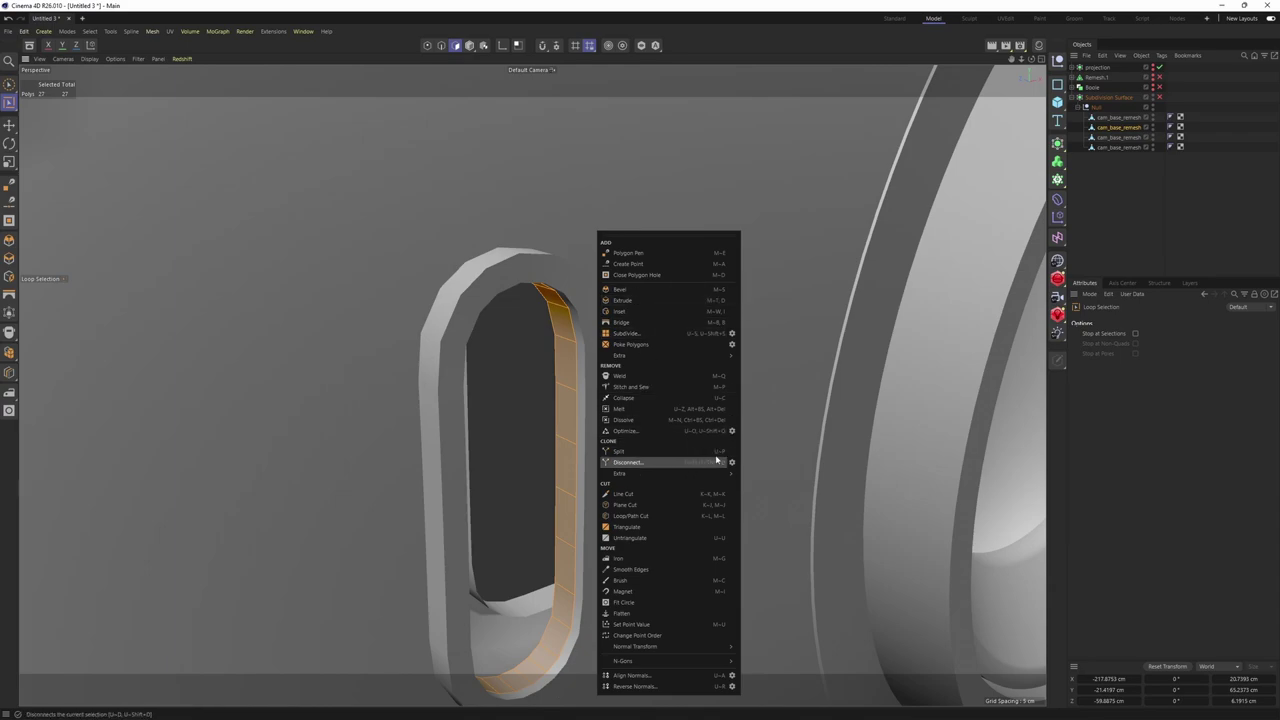
{"action": "left_click", "coordinate": [543, 214]}
{"action": "right_click", "coordinate": [610, 283]}
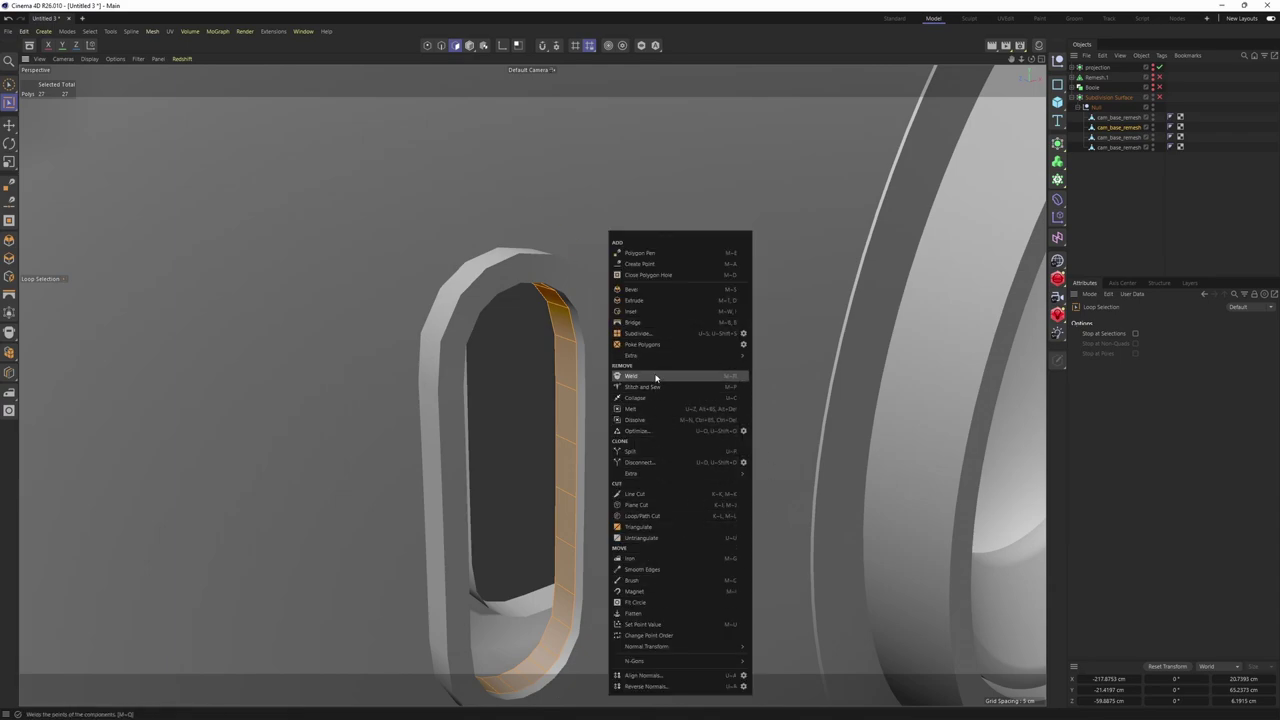
Pull the slot panel's front edge loop forward out of the body and scale it flat along the Z axis
{"action": "mouse_move", "coordinate": [647, 358]}
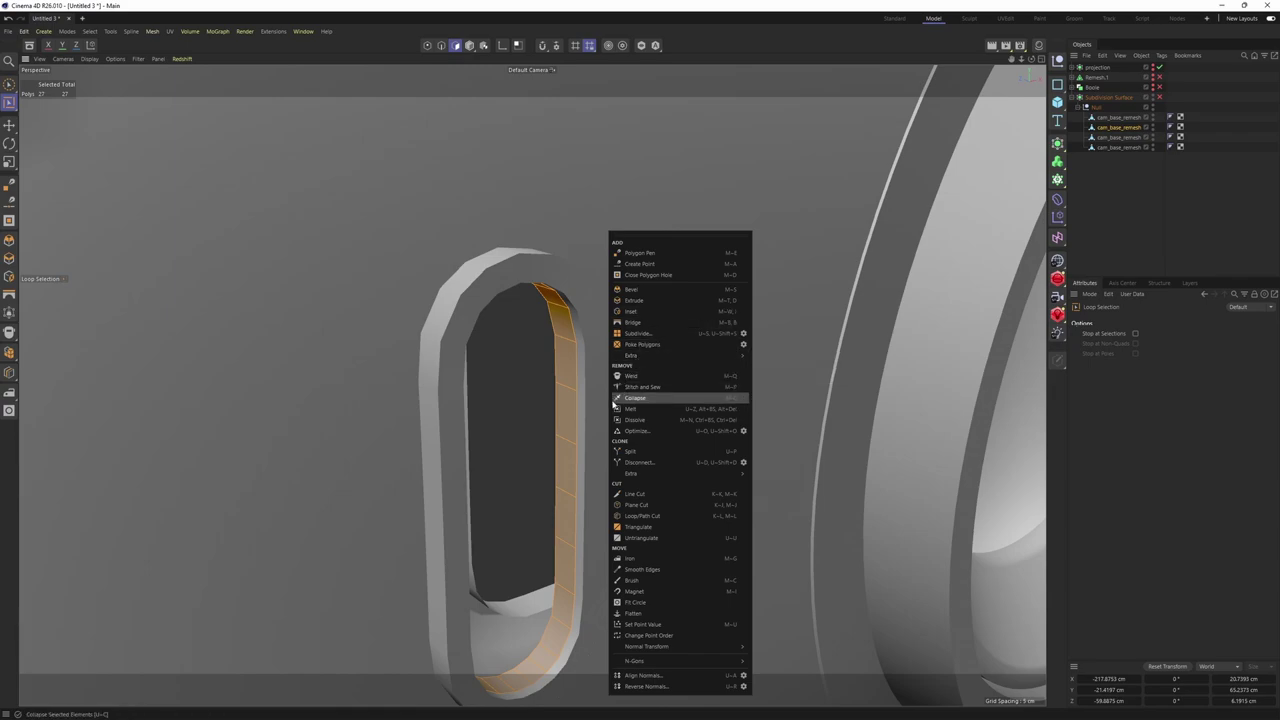
{"action": "left_click", "coordinate": [657, 64]}
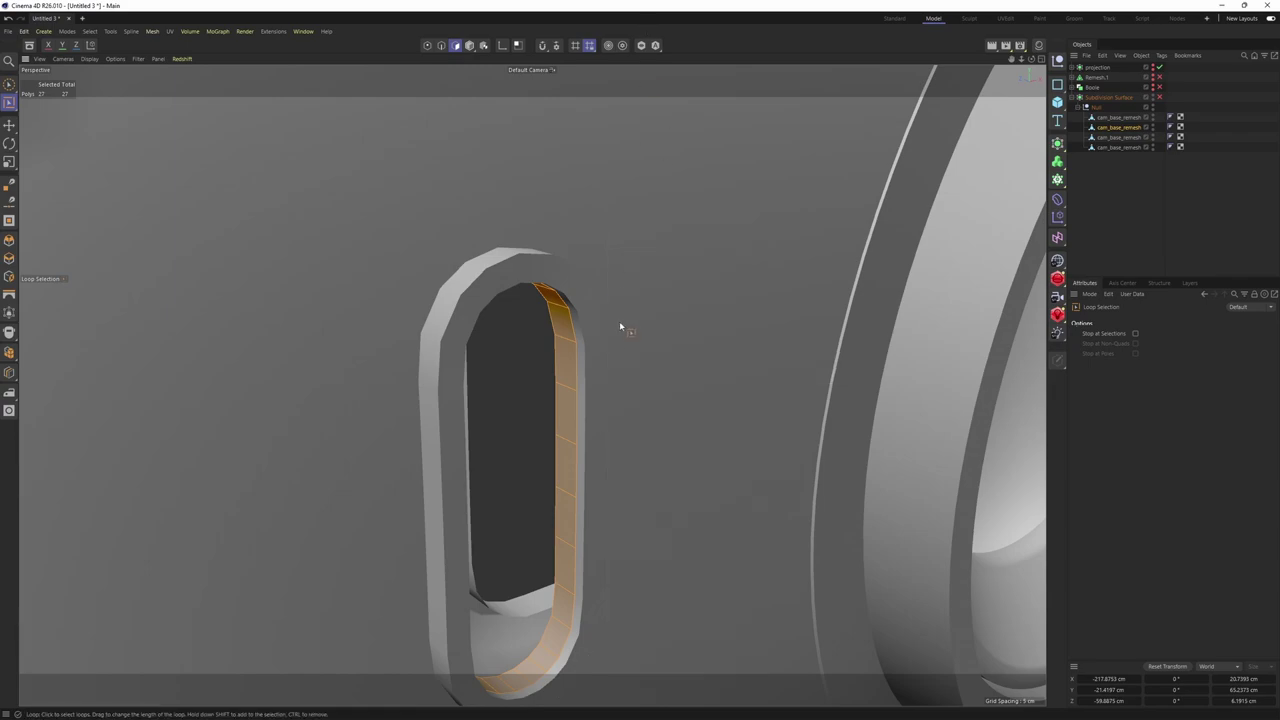
{"action": "key", "text": "Return"}
{"action": "key", "text": "Return"}
{"action": "key", "text": "e"}
{"action": "left_click_drag", "start_coordinate": [614, 384], "coordinate": [622, 422], "text": "alt"}
{"action": "double_click", "coordinate": [581, 422]}
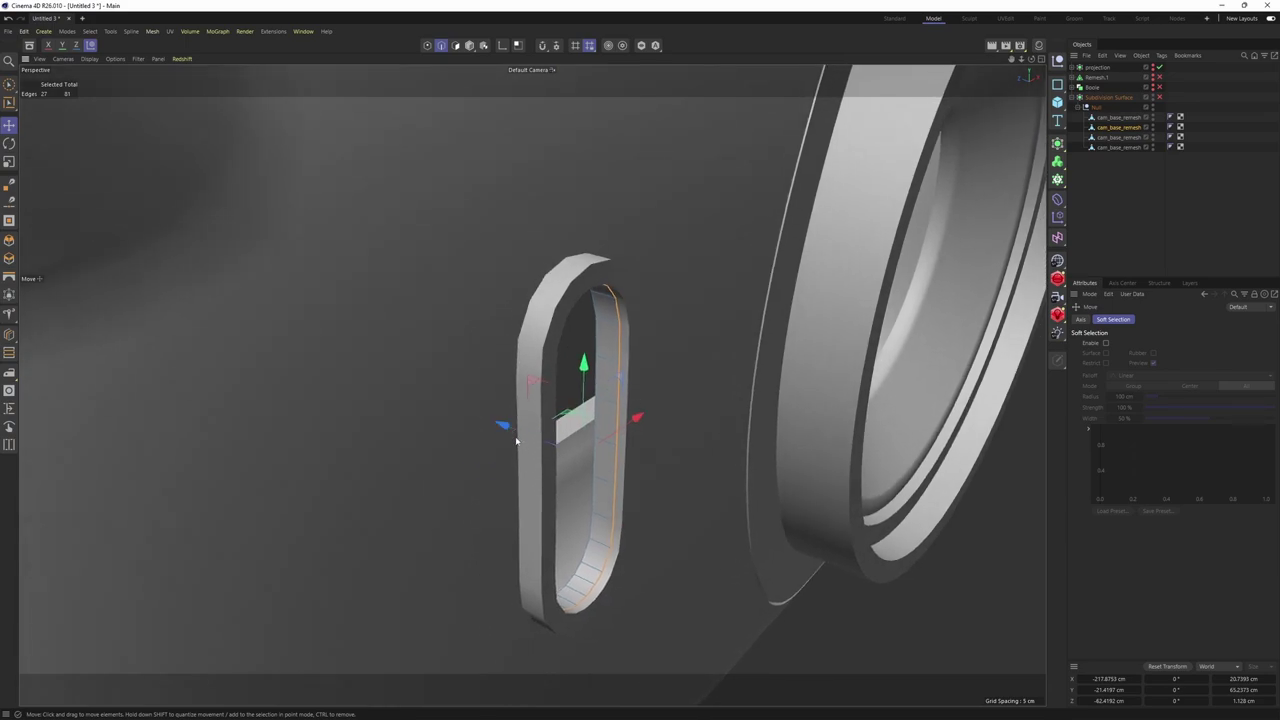
{"action": "left_click_drag", "start_coordinate": [508, 430], "coordinate": [580, 418]}
{"action": "key", "text": "t"}
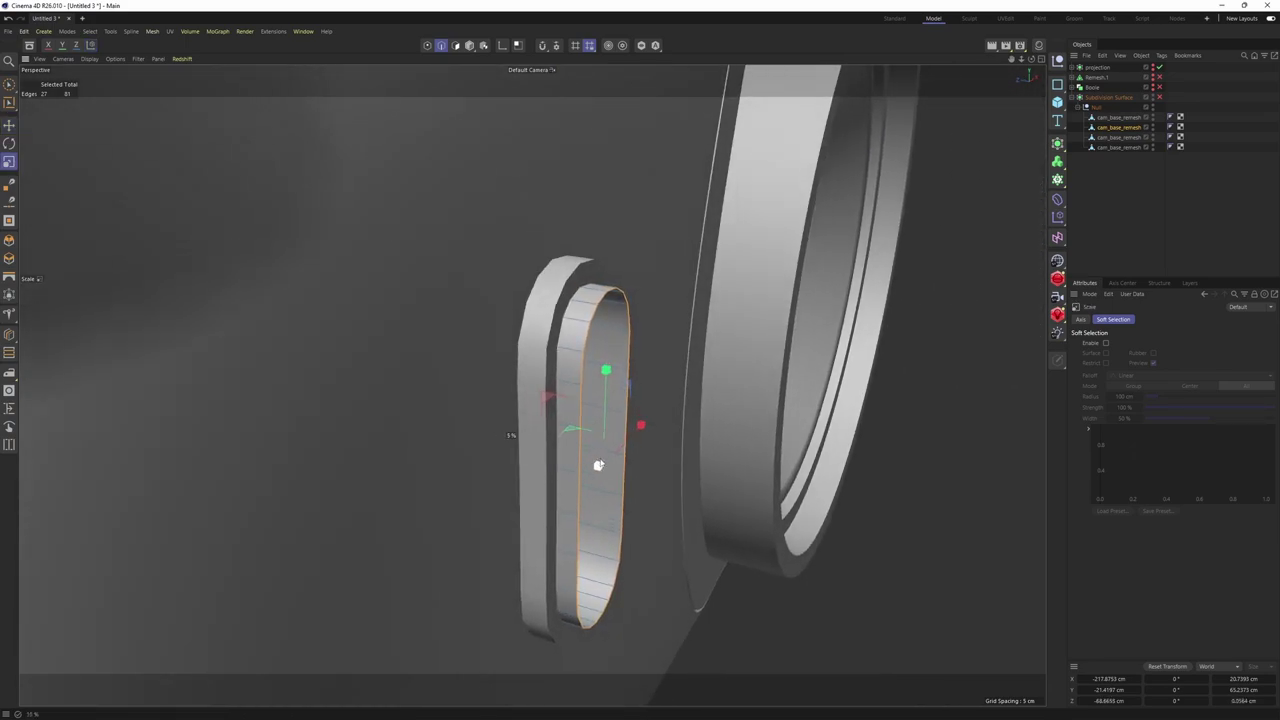
{"action": "left_click_drag", "start_coordinate": [617, 356], "coordinate": [645, 346], "text": "alt"}
Loop-select the rim polygons around the slot on the camera body and scale them flat along the Z axis
{"action": "left_click", "coordinate": [1122, 119]}
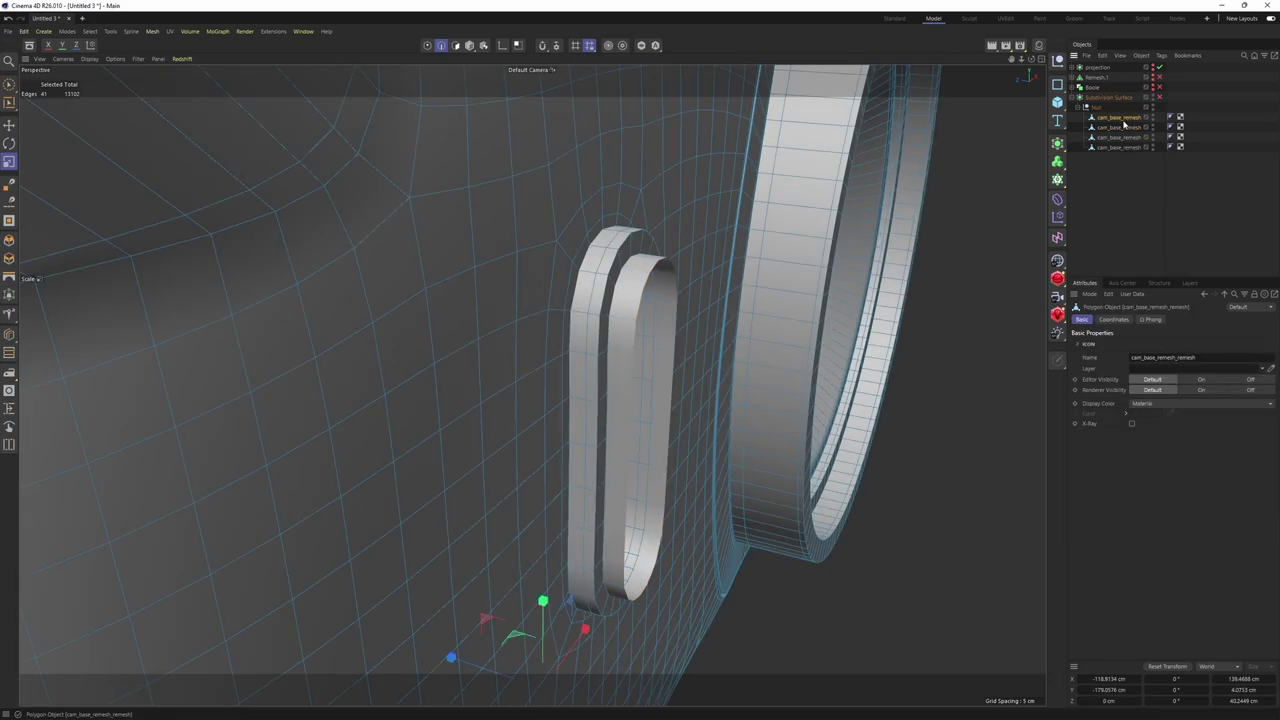
{"action": "key", "text": "Return"}
{"action": "key", "text": "u"}
{"action": "key", "text": "l"}
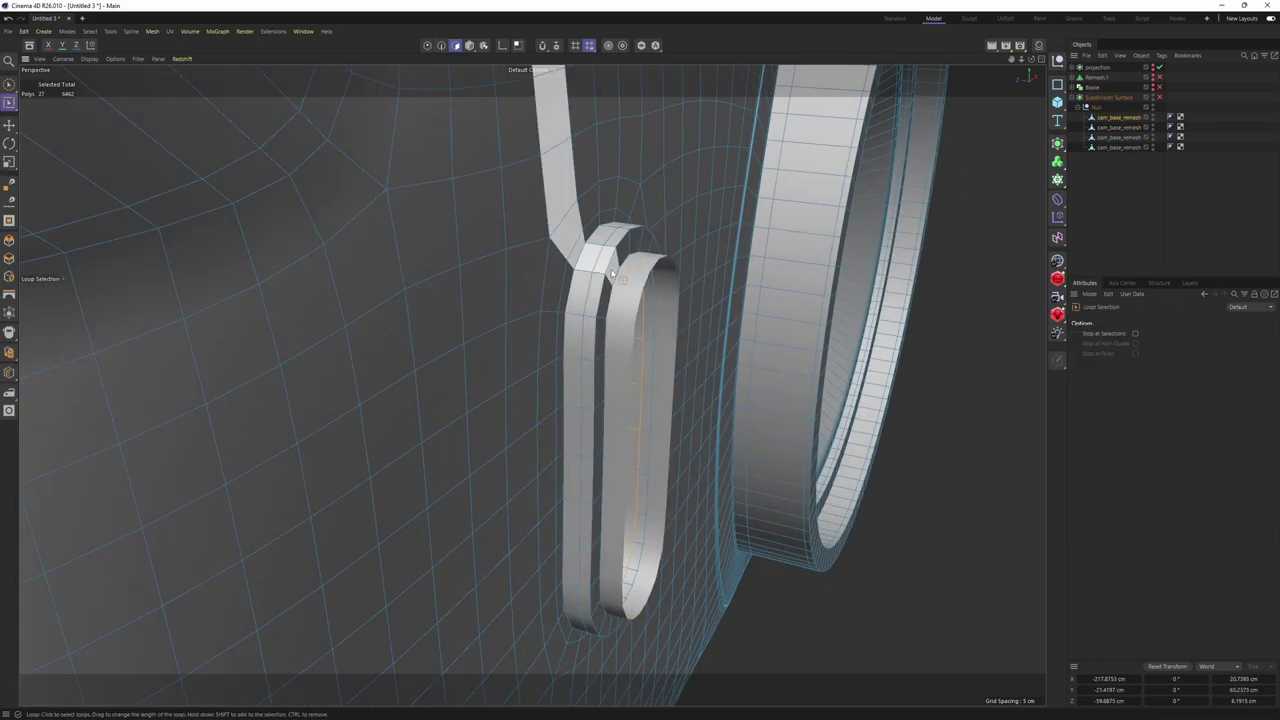
{"action": "left_click", "coordinate": [608, 297]}
{"action": "key", "text": "e"}
{"action": "left_click_drag", "start_coordinate": [637, 327], "coordinate": [629, 345], "text": "alt"}
{"action": "key", "text": "t"}
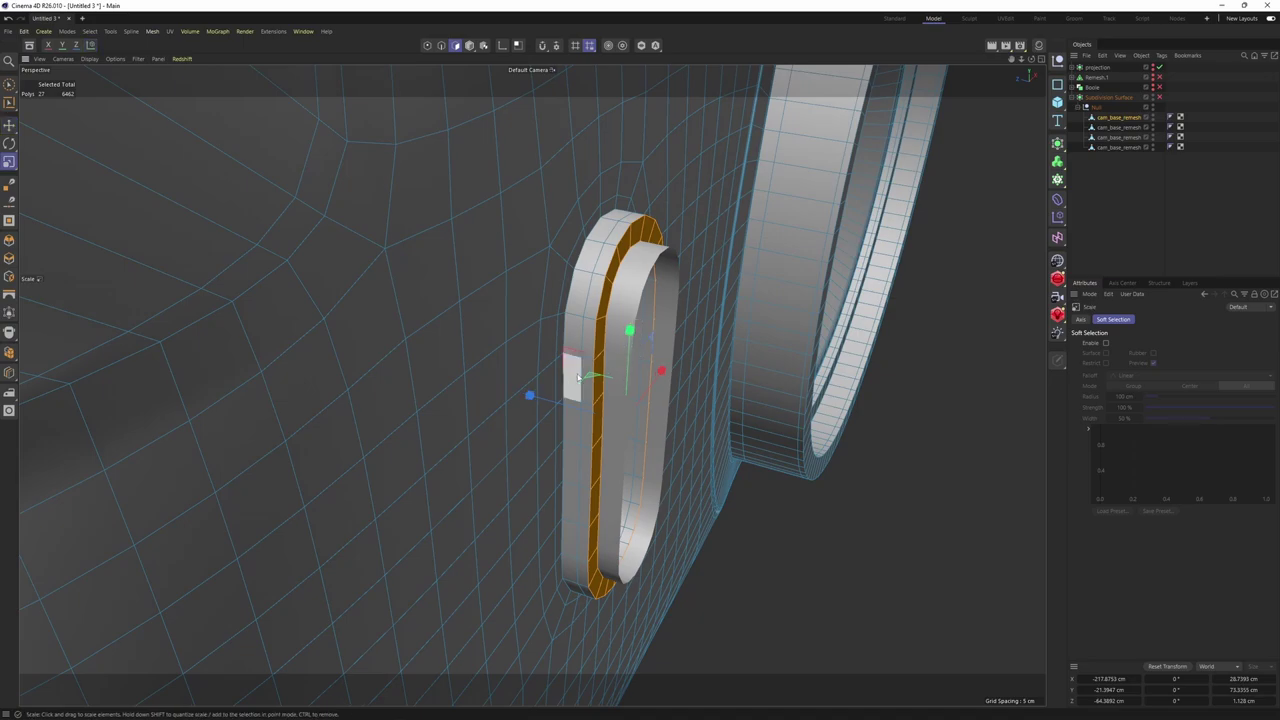
{"action": "left_click_drag", "start_coordinate": [535, 397], "coordinate": [533, 392]}
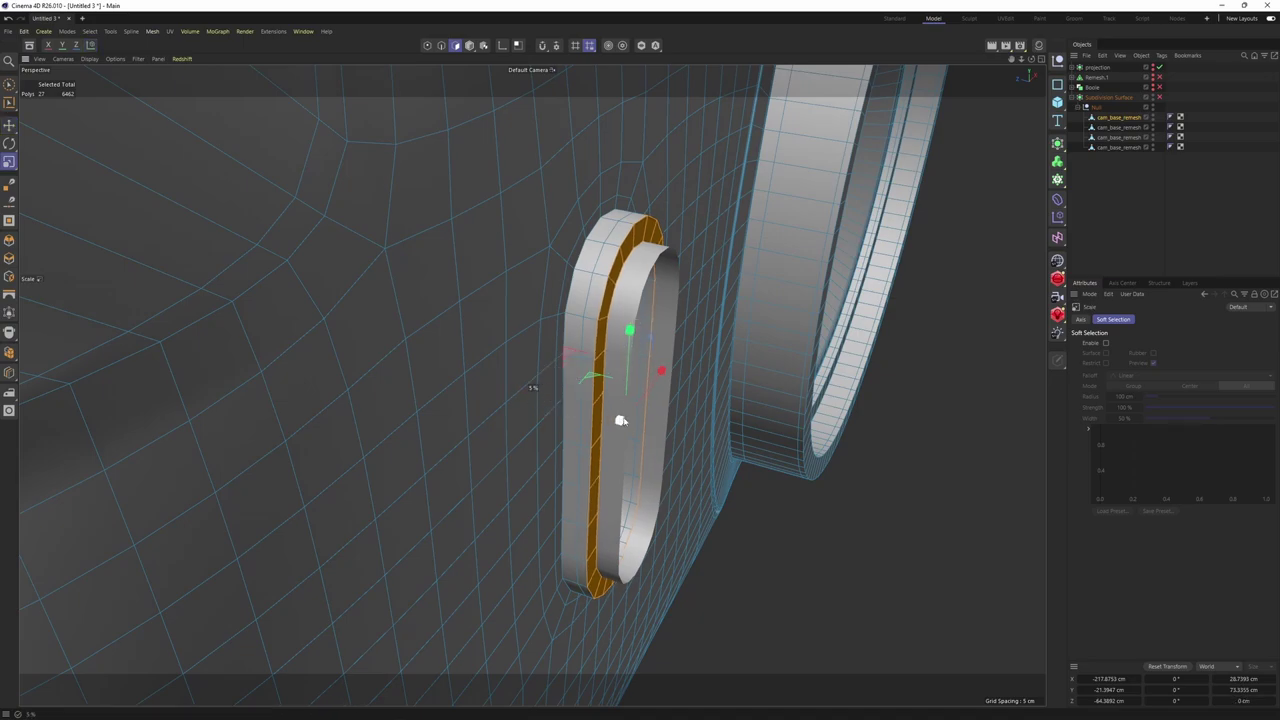
Close the slot panel's open front with Close Polygon Hole using the Grid polygon type
{"action": "left_click", "coordinate": [1116, 127]}
{"action": "left_click_drag", "start_coordinate": [830, 285], "coordinate": [657, 301], "text": "alt"}
{"action": "key", "text": "Return"}
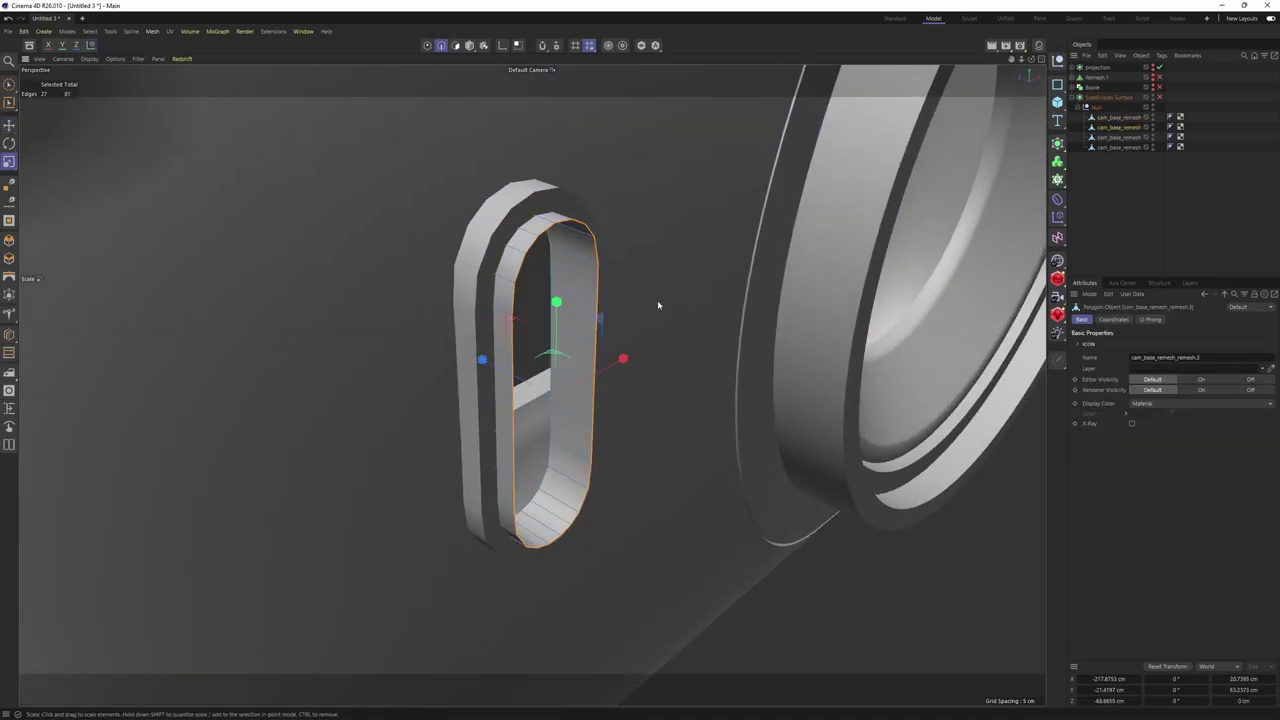
{"action": "key", "text": "e"}
{"action": "left_click_drag", "start_coordinate": [577, 271], "coordinate": [669, 322], "text": "alt"}
{"action": "key", "text": "t"}
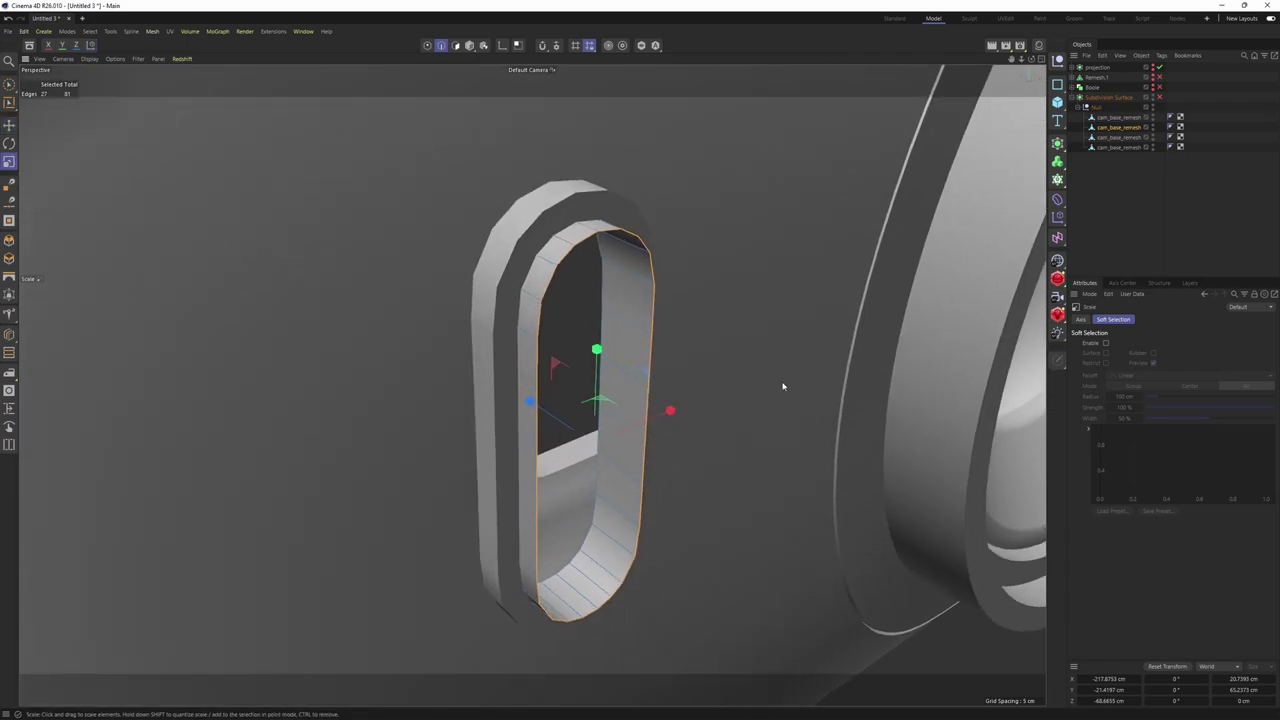
{"action": "right_click", "coordinate": [670, 218]}
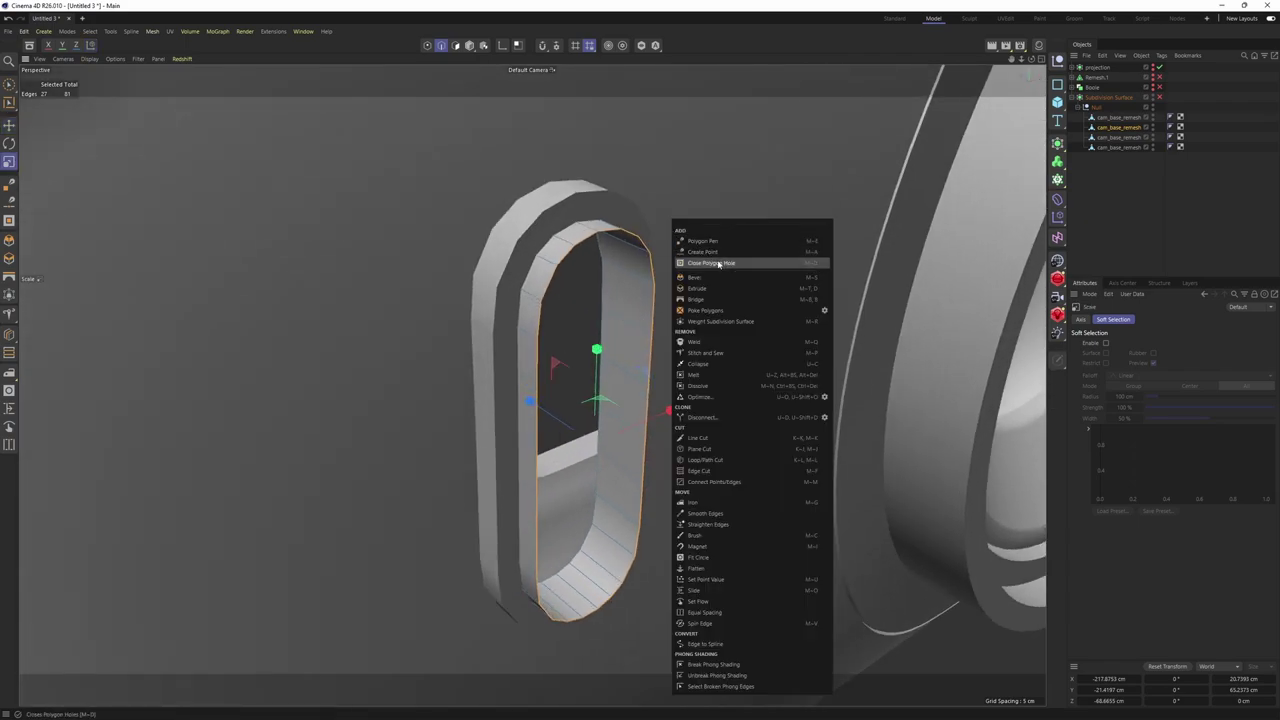
{"action": "left_click", "coordinate": [700, 254]}
{"action": "left_click", "coordinate": [651, 271]}
{"action": "left_click_drag", "start_coordinate": [660, 362], "coordinate": [605, 355], "text": "alt"}
{"action": "key", "text": "ctrl+z"}
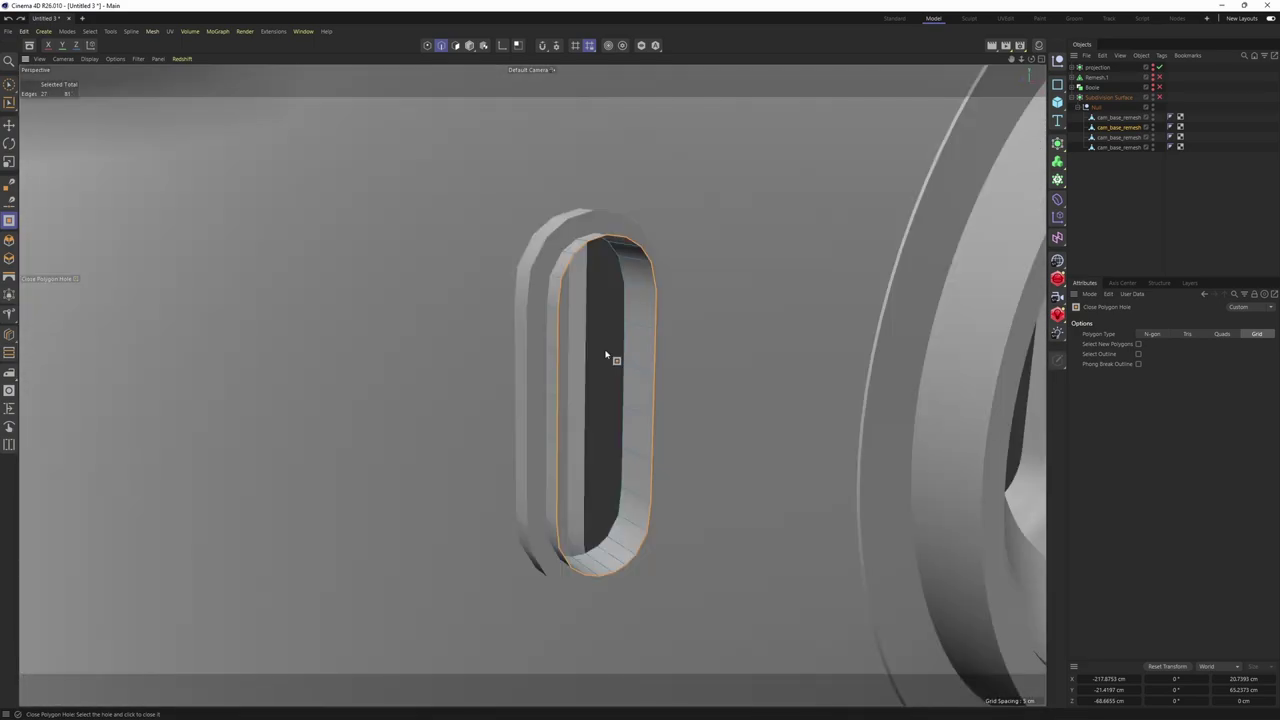
{"action": "right_click", "coordinate": [655, 265]}
{"action": "left_click", "coordinate": [670, 241]}
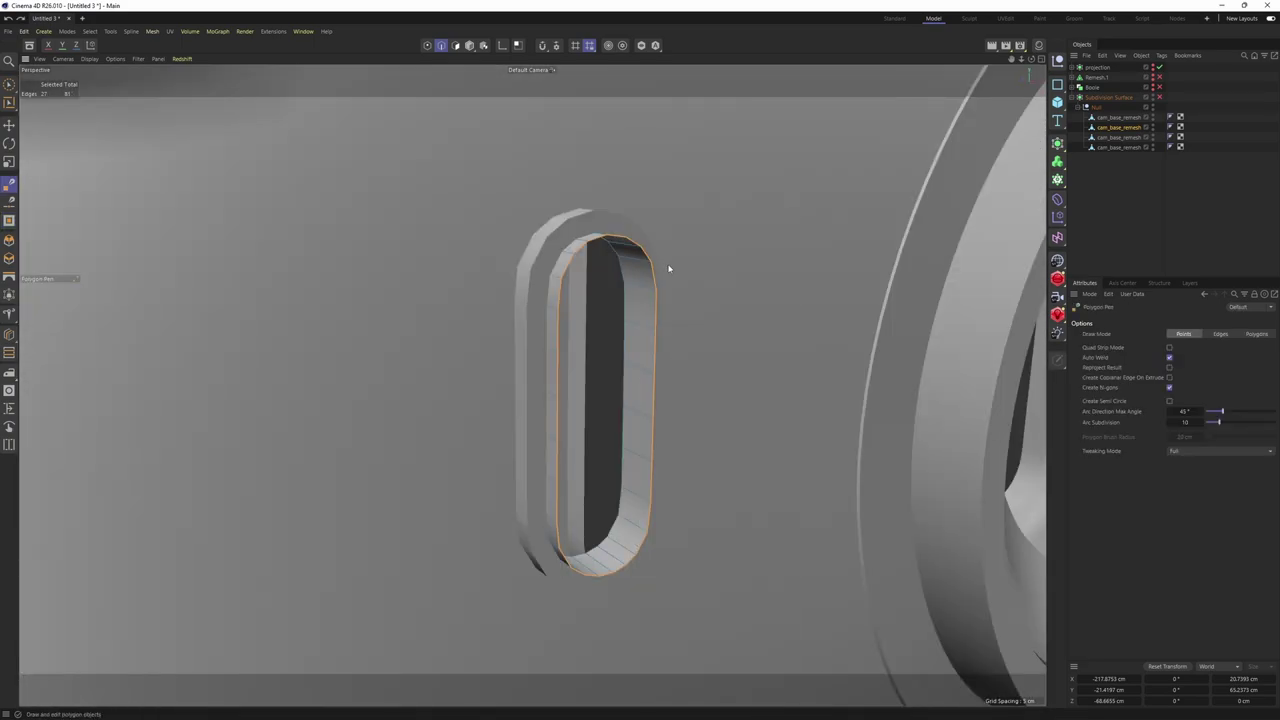
{"action": "right_click", "coordinate": [669, 264]}
{"action": "left_click", "coordinate": [669, 264]}
{"action": "left_click", "coordinate": [664, 283]}
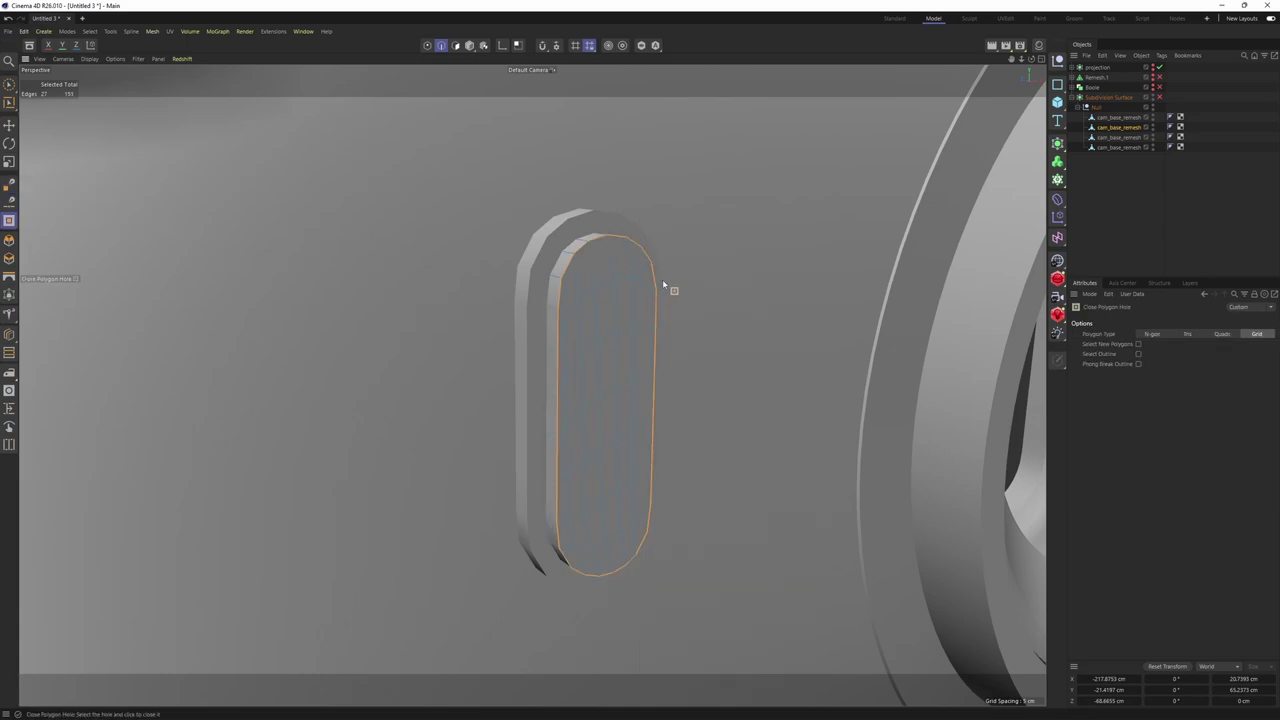
Fill-select the slot panel's new front cap polygons and inset them slightly
{"action": "scroll", "coordinate": [600, 320], "scroll_direction": "up", "scroll_amount": 5}
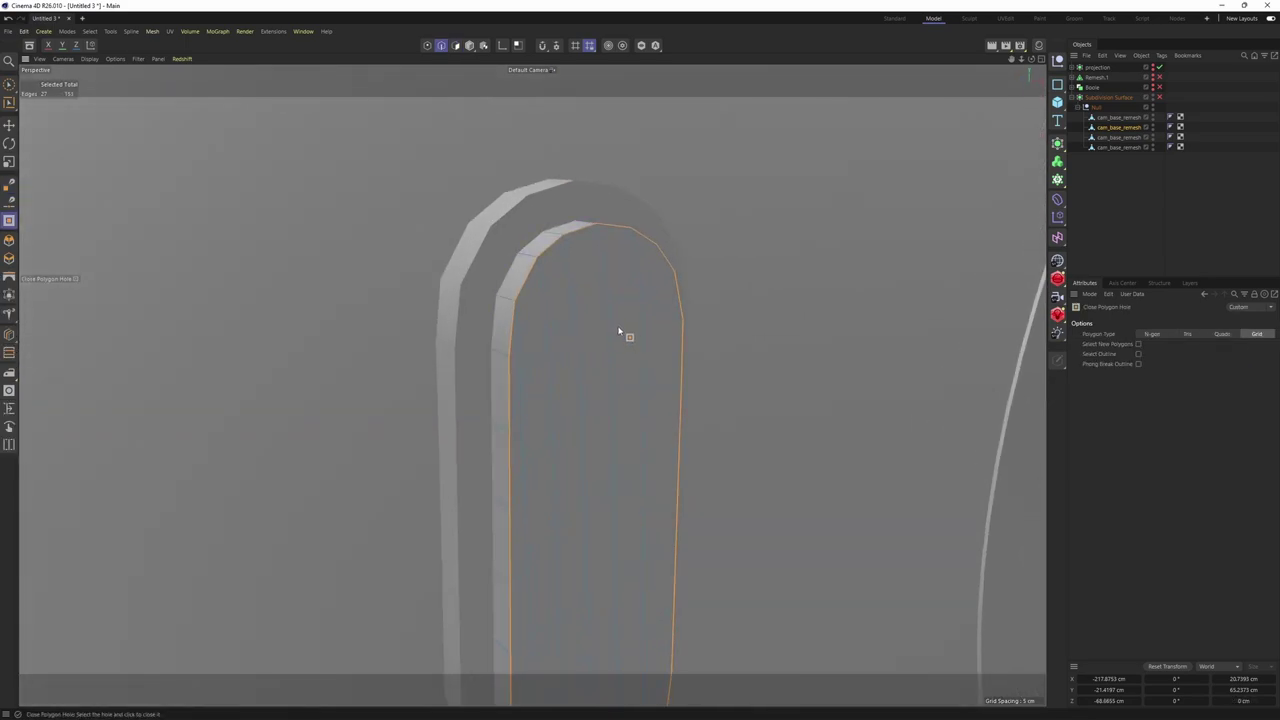
{"action": "key", "text": "u"}
{"action": "key", "text": "f"}
{"action": "left_click", "coordinate": [612, 335]}
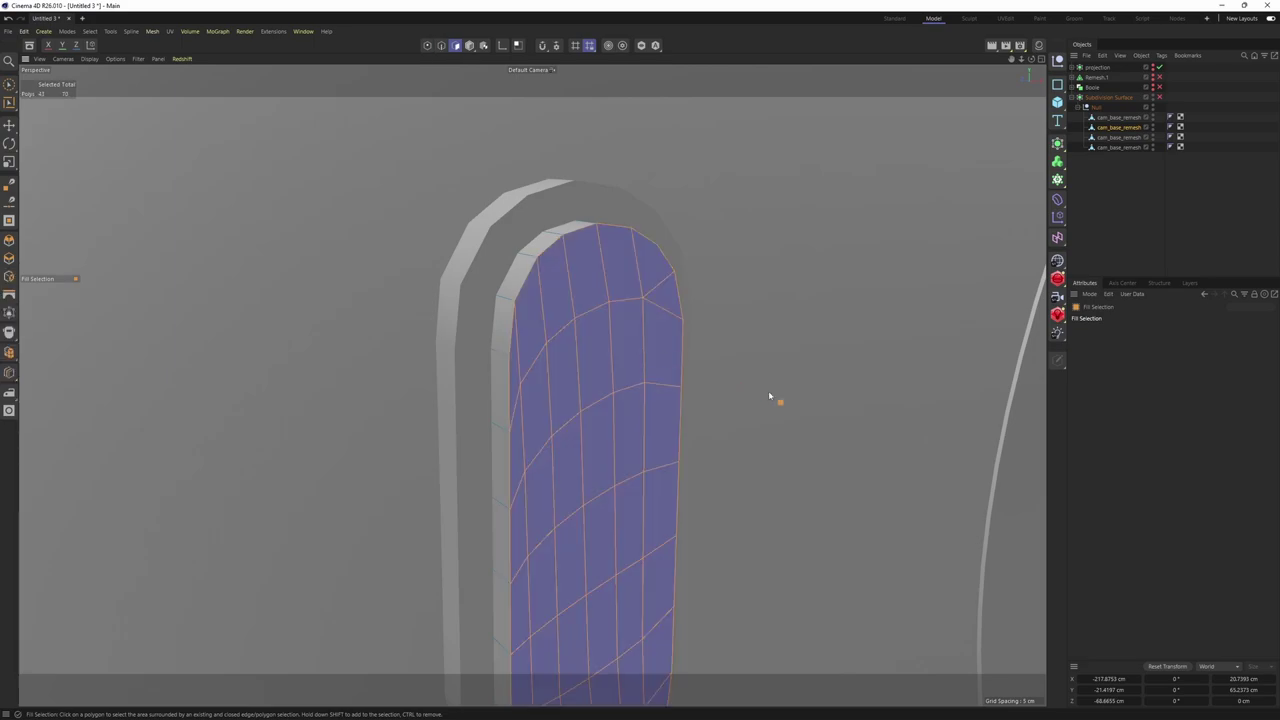
{"action": "key", "text": "i"}
{"action": "left_click_drag", "start_coordinate": [612, 345], "coordinate": [659, 345]}
Slide points along the edge of the panel's inset front face to even out its border
{"action": "left_click_drag", "start_coordinate": [625, 350], "coordinate": [518, 415], "text": "alt"}
{"action": "key", "text": "Return"}
{"action": "key", "text": "m"}
{"action": "key", "text": "o"}
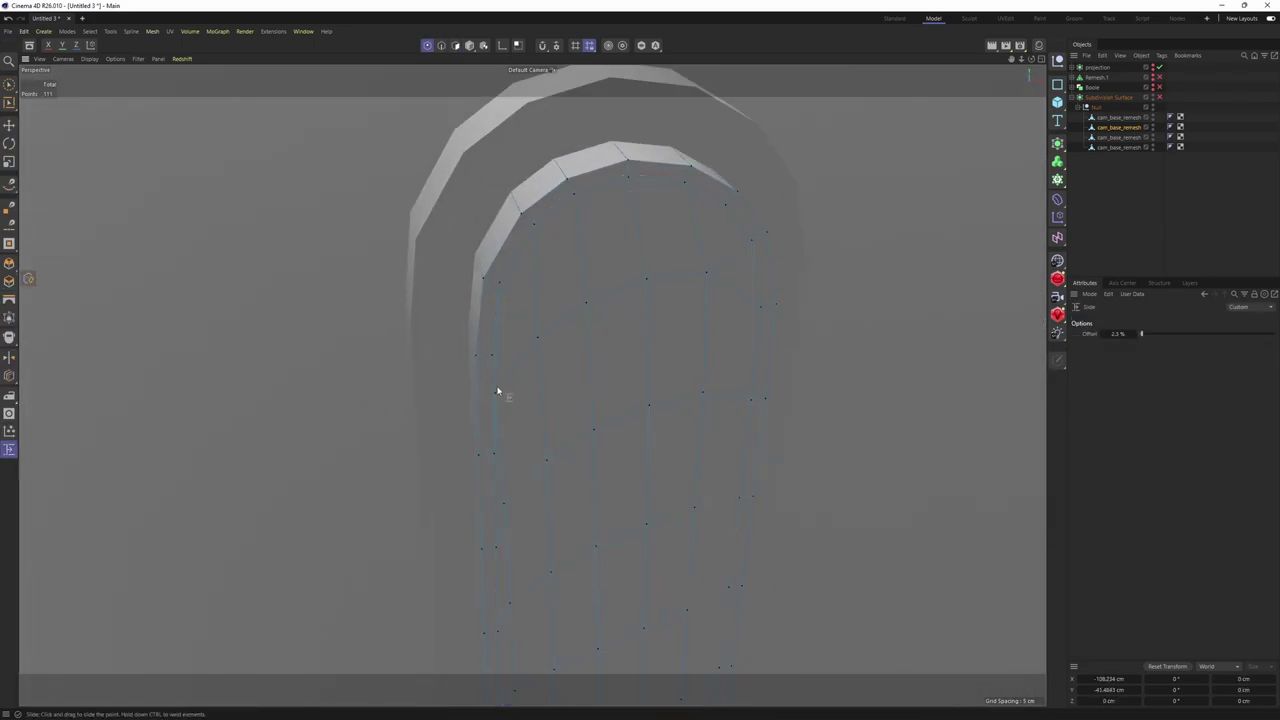
{"action": "left_click_drag", "start_coordinate": [705, 310], "coordinate": [672, 302], "text": "alt"}
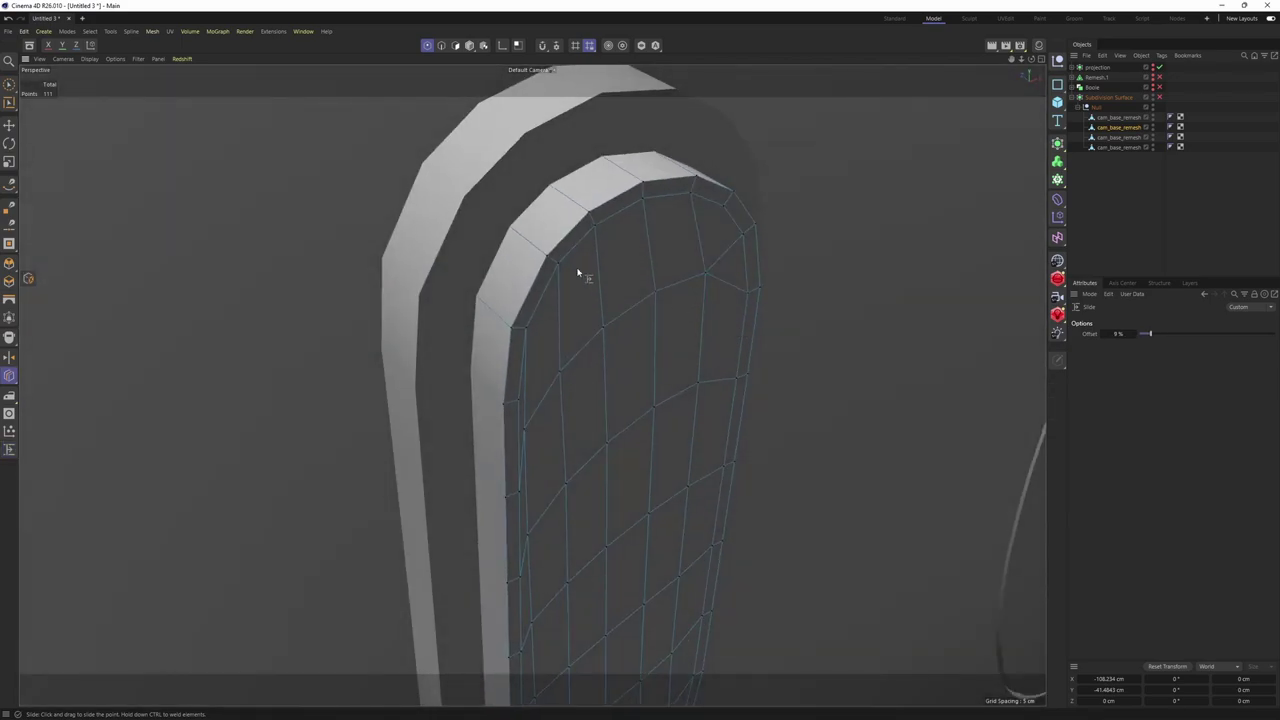
Add a supporting loop cut at about 85% on the slot panel's side wall near its front rim
{"action": "key", "text": "k"}
{"action": "key", "text": "l"}
{"action": "left_click_drag", "start_coordinate": [577, 272], "coordinate": [680, 262], "text": "alt"}
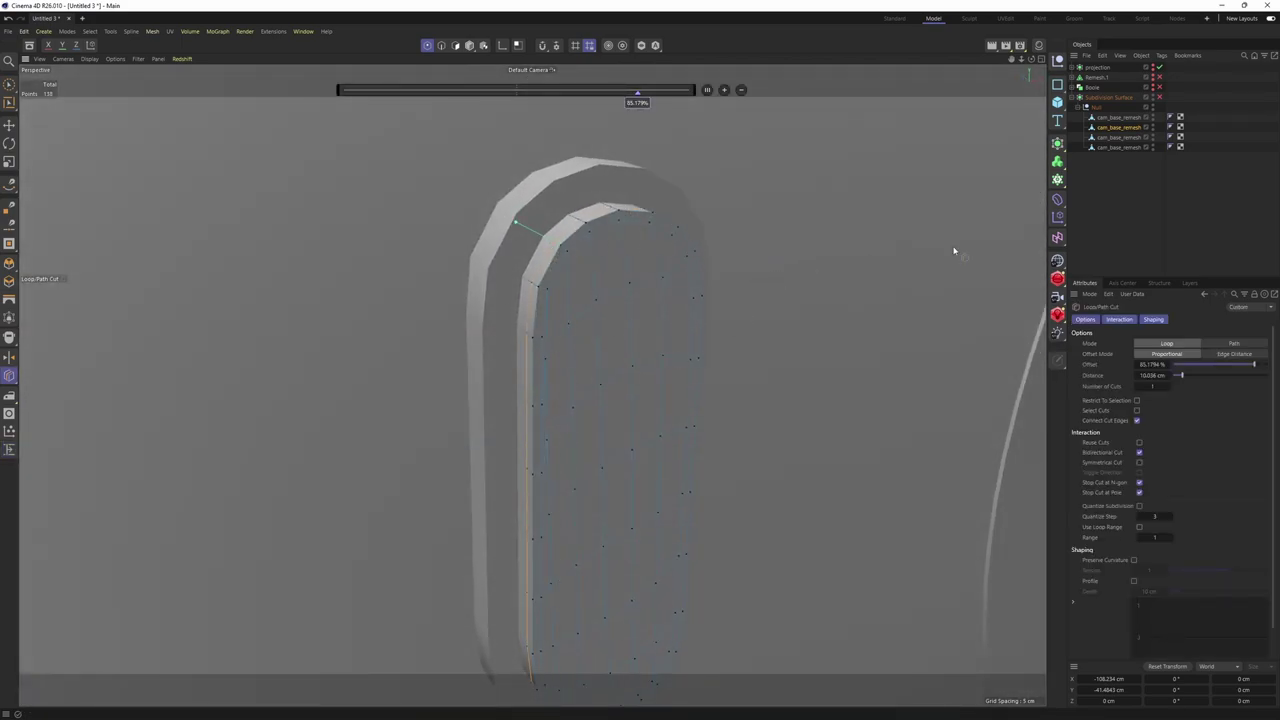
{"action": "left_click_drag", "start_coordinate": [925, 262], "coordinate": [534, 380], "text": "alt"}
Preview the smoothed slot panel on the whole camera and examine the angled corner cylinder against the front view reference
{"action": "key", "text": "q"}
{"action": "scroll", "coordinate": [597, 205], "scroll_direction": "down", "scroll_amount": 4}
{"action": "scroll", "coordinate": [531, 386], "scroll_direction": "down", "scroll_amount": 7}
{"action": "left_click_drag", "start_coordinate": [531, 386], "coordinate": [715, 249], "text": "alt"}
{"action": "key", "text": "q"}
{"action": "key", "text": "Return"}
{"action": "key", "text": "Return"}
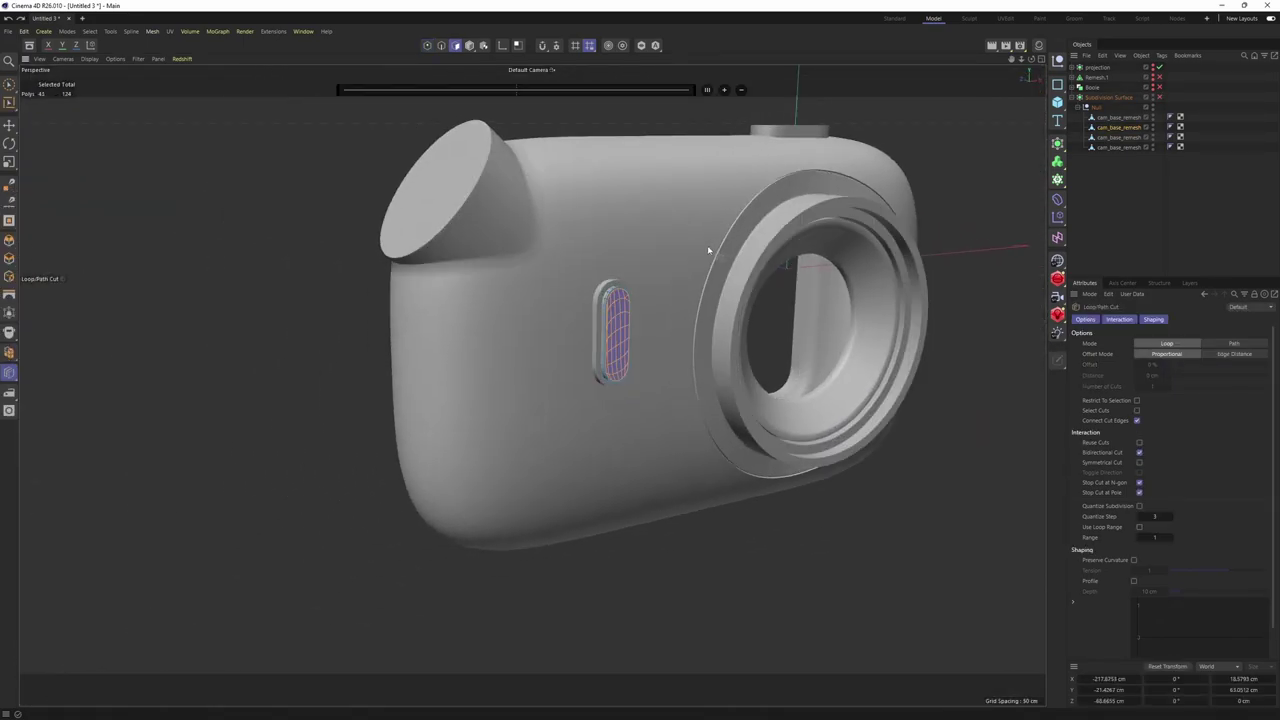
{"action": "middle_click", "coordinate": [718, 335]}
{"action": "scroll", "coordinate": [820, 438], "scroll_direction": "down", "scroll_amount": 6}
{"action": "scroll", "coordinate": [820, 430], "scroll_direction": "up", "scroll_amount": 5}
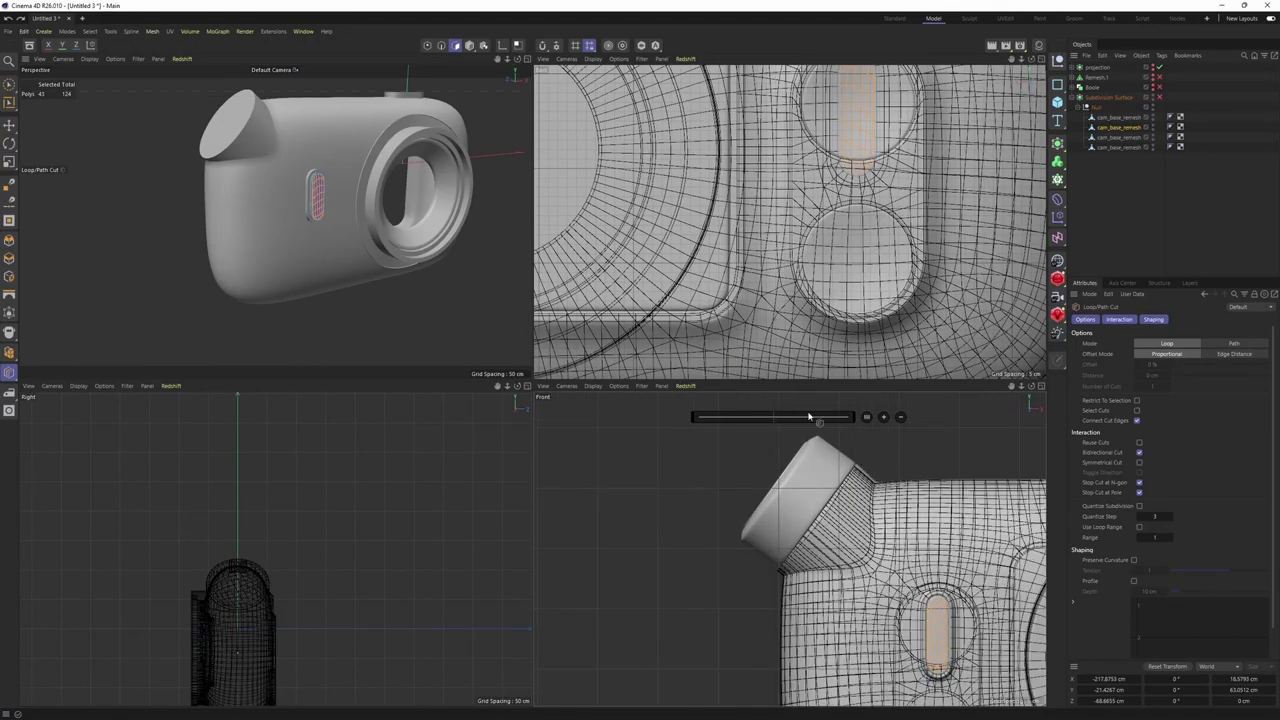
{"action": "middle_click", "coordinate": [527, 196]}
{"action": "key", "text": "F4"}
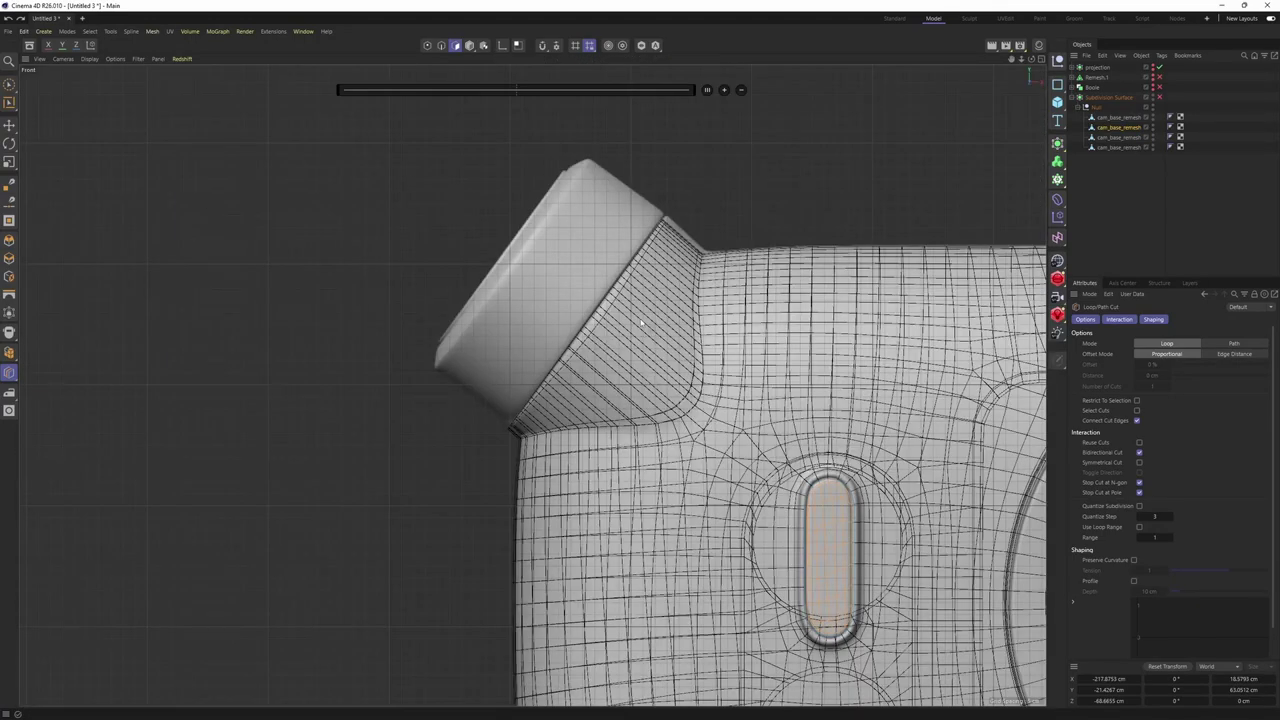
{"action": "key", "text": "F1"}
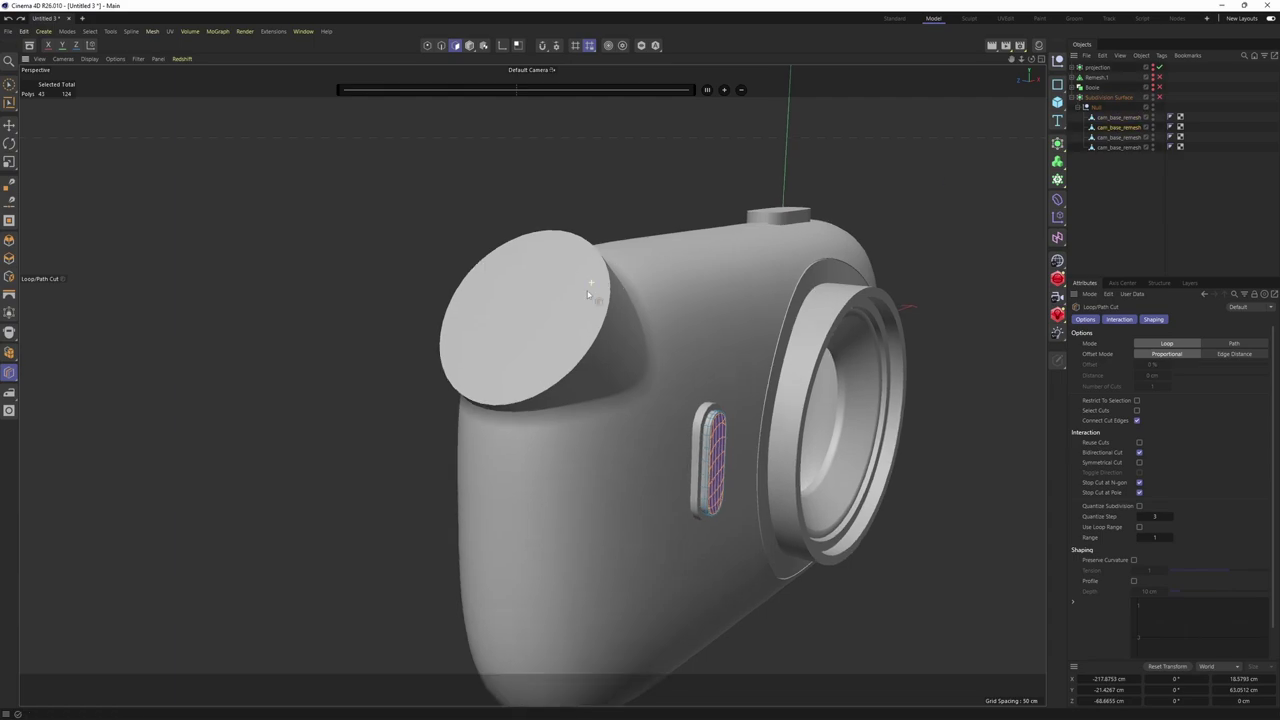
Loop-select the outer ring of polygons on the body's angled corner end face and split it into a separate object
{"action": "left_click", "coordinate": [1121, 119]}
{"action": "scroll", "coordinate": [600, 270], "scroll_direction": "up", "scroll_amount": 3}
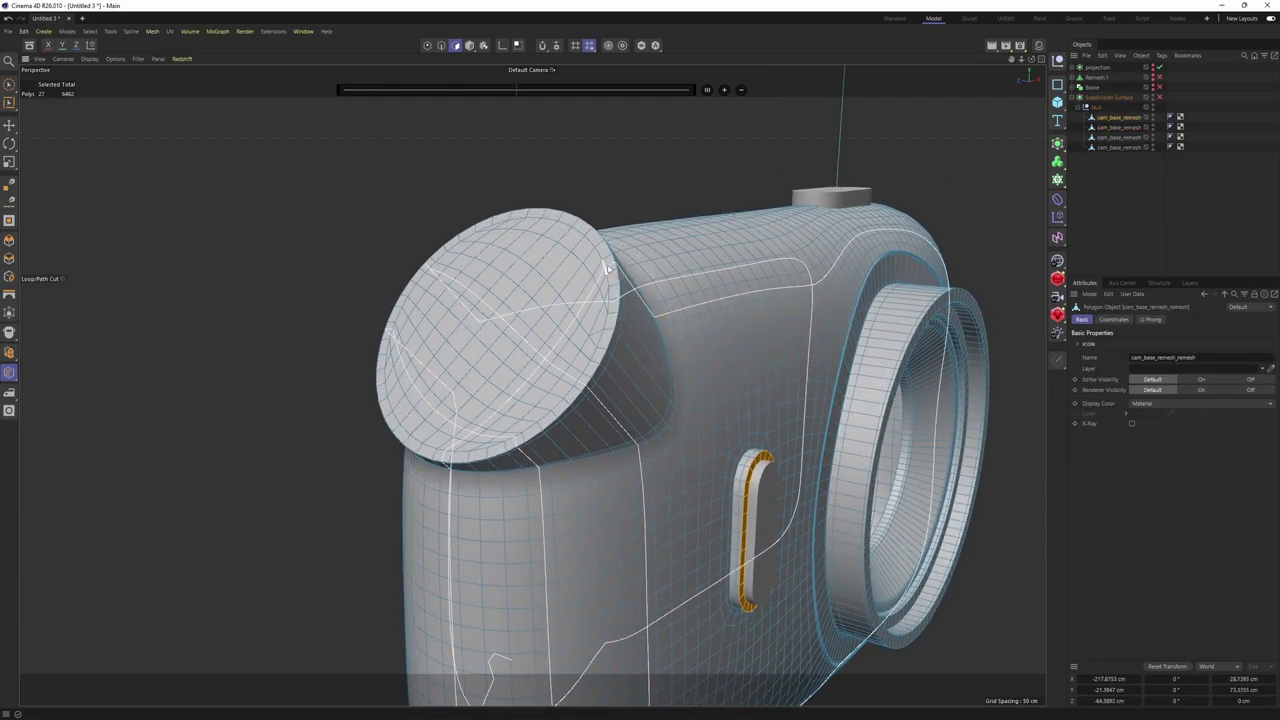
{"action": "key", "text": "u"}
{"action": "key", "text": "l"}
{"action": "scroll", "coordinate": [607, 268], "scroll_direction": "up", "scroll_amount": 3}
{"action": "left_click", "coordinate": [625, 255]}
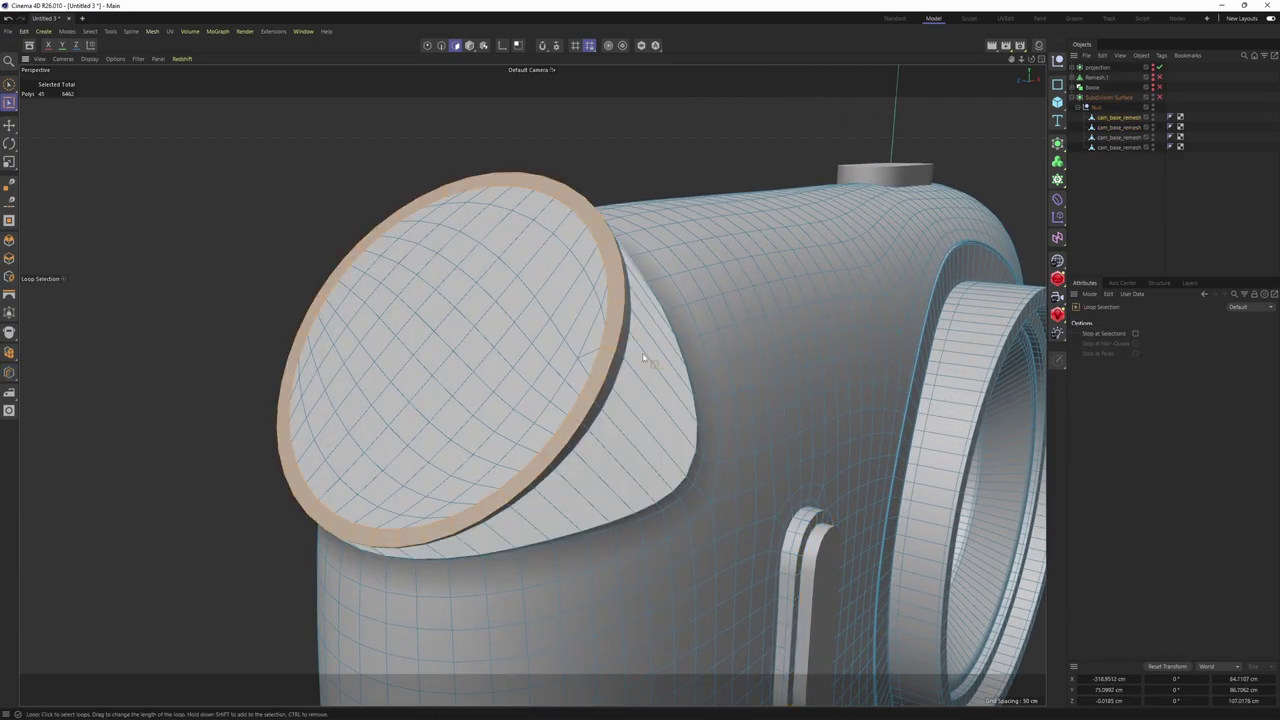
{"action": "key", "text": "u"}
{"action": "key", "text": "f"}
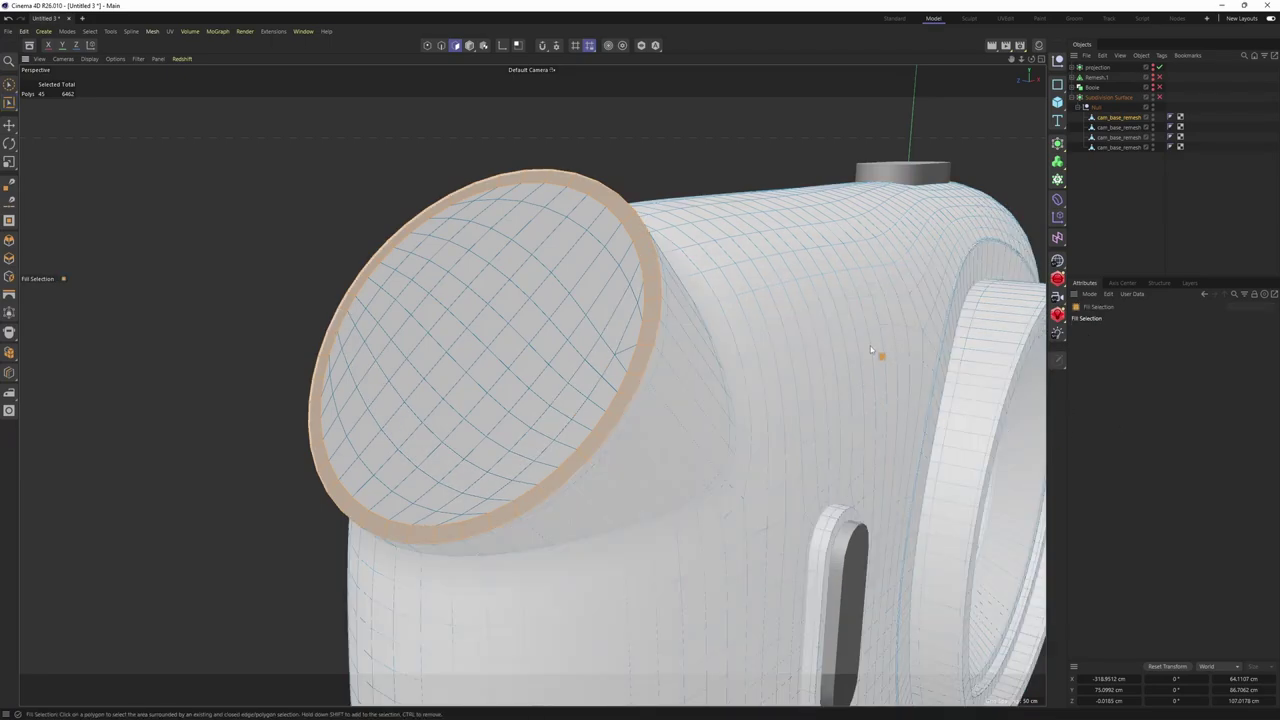
{"action": "key", "text": "u"}
{"action": "key", "text": "p"}
{"action": "key", "text": "e"}
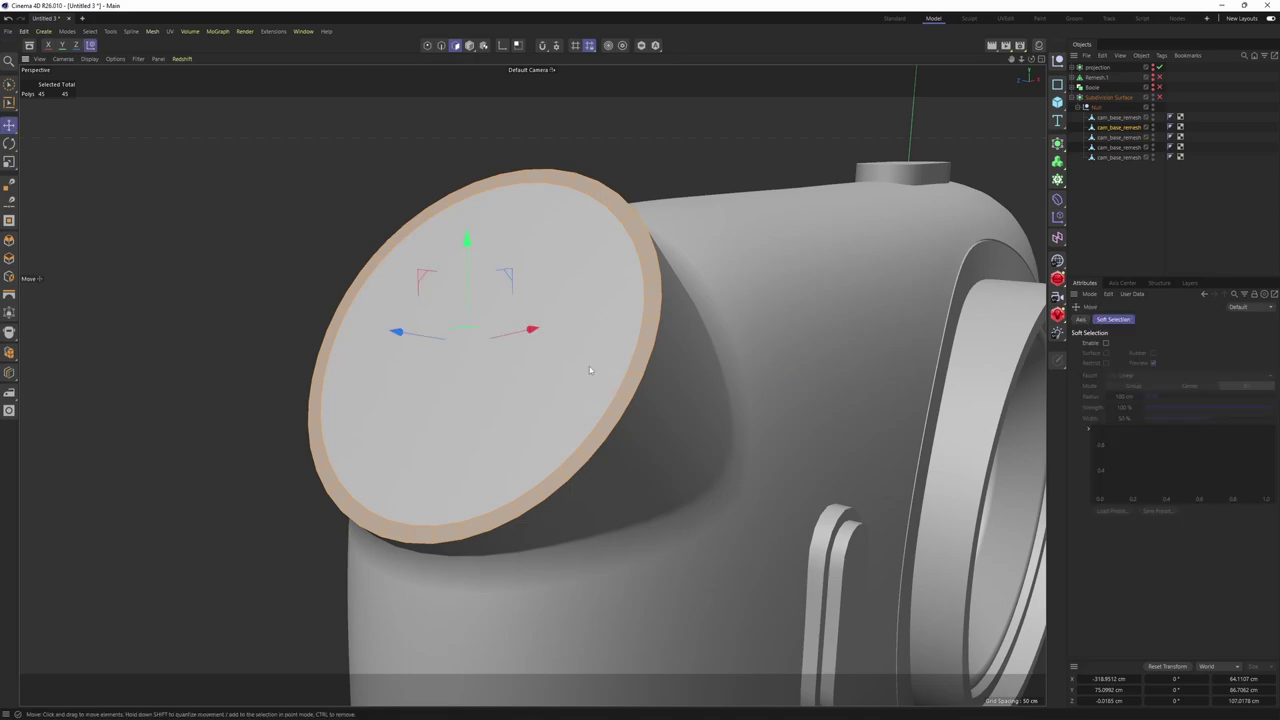
Set the Move axis orientation to Normal and shift the split ring slightly outward from the angled end face
{"action": "left_click_drag", "start_coordinate": [592, 371], "coordinate": [611, 374], "text": "alt"}
{"action": "right_click", "coordinate": [591, 384]}
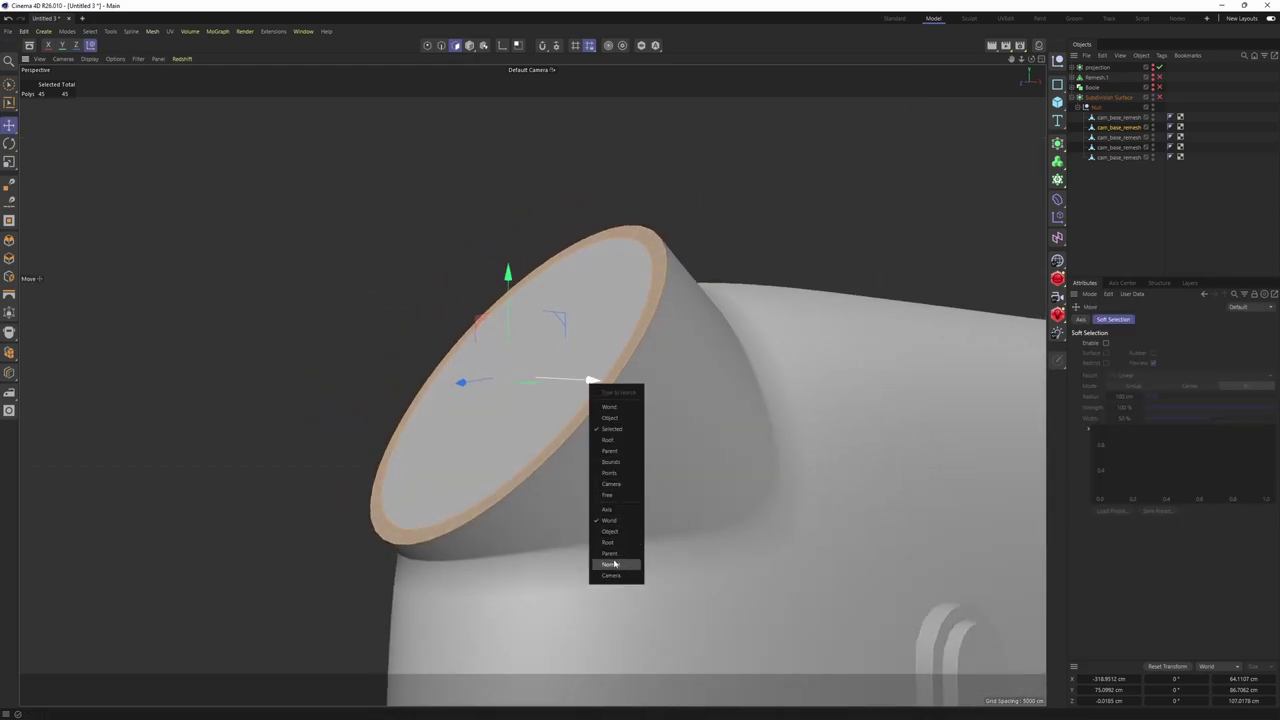
{"action": "left_click", "coordinate": [613, 565]}
{"action": "left_click_drag", "start_coordinate": [606, 494], "coordinate": [426, 318], "text": "alt"}
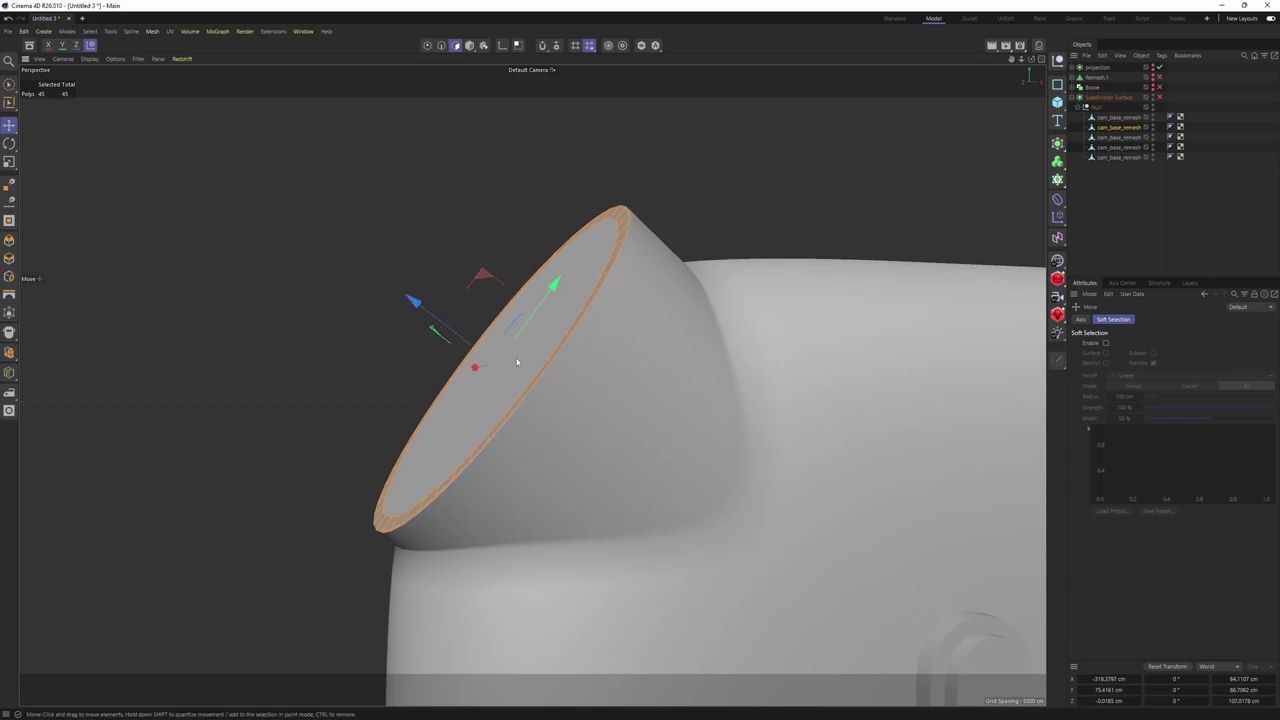
{"action": "left_click_drag", "start_coordinate": [428, 314], "coordinate": [425, 311]}
Extrude the ring's outer edge loop outward into a cylinder wall and check its length against the front view reference
{"action": "key", "text": "Return"}
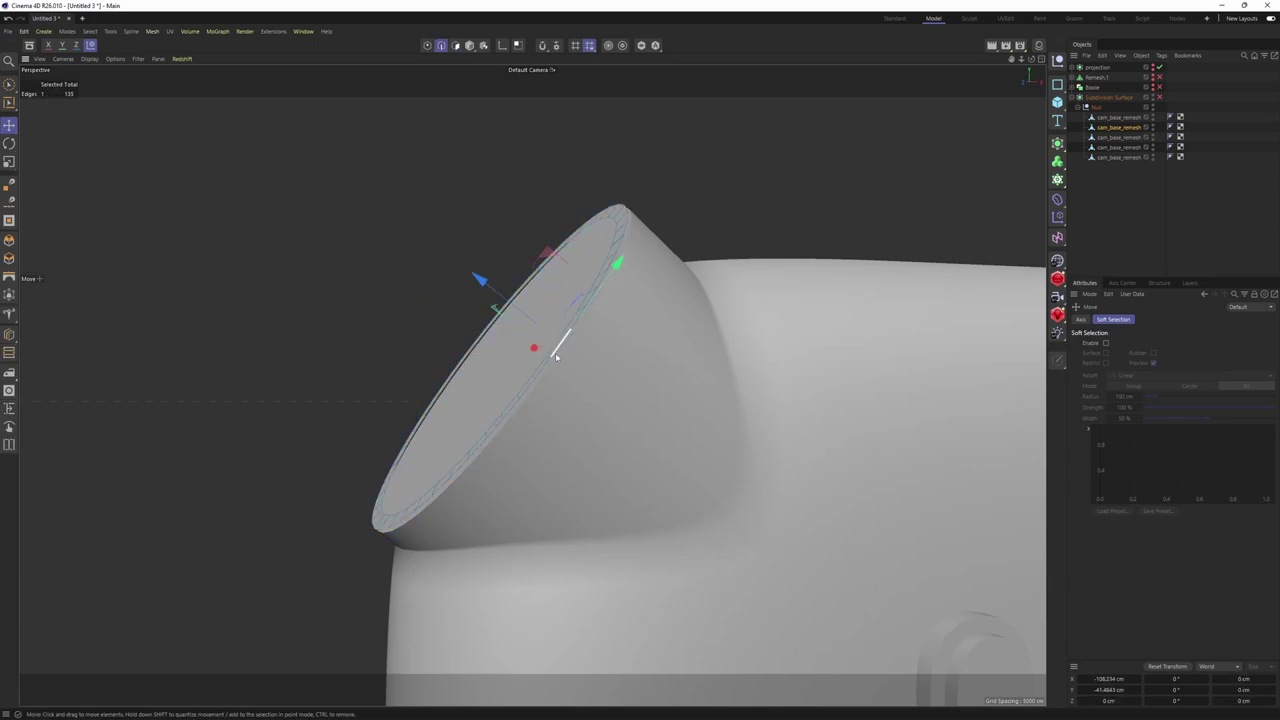
{"action": "double_click", "coordinate": [557, 357]}
{"action": "right_click_drag", "start_coordinate": [623, 329], "coordinate": [560, 346], "text": "alt"}
{"action": "middle_click_drag", "start_coordinate": [501, 310], "coordinate": [495, 359], "text": "alt"}
{"action": "left_click_drag", "start_coordinate": [466, 358], "coordinate": [375, 287], "text": "ctrl"}
{"action": "key", "text": "F4"}
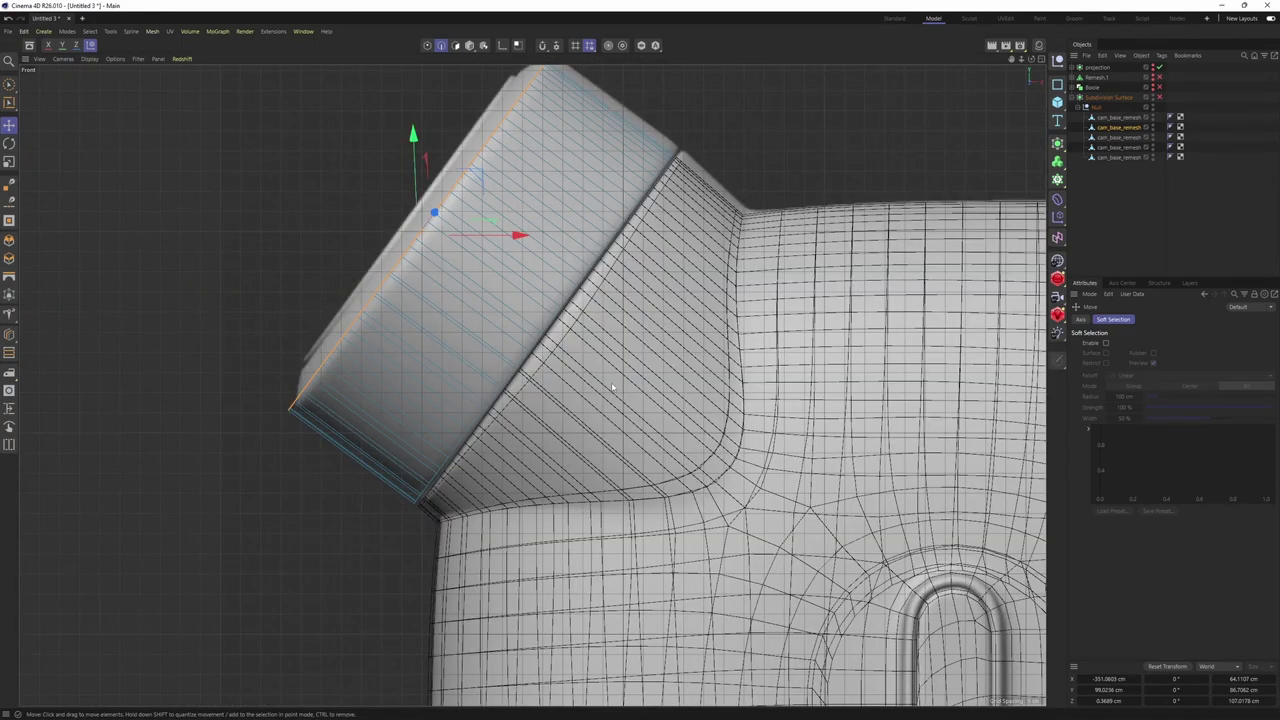
{"action": "middle_click", "coordinate": [464, 294]}
{"action": "middle_click_drag", "start_coordinate": [361, 242], "coordinate": [446, 298], "text": "alt"}
{"action": "middle_click", "coordinate": [446, 298]}
{"action": "left_click_drag", "start_coordinate": [667, 371], "coordinate": [761, 309], "text": "alt"}
Extrude the cylinder's end loop inward by scaling to form a rim, and close the opening with a Grid polygon fill
{"action": "key", "text": "t"}
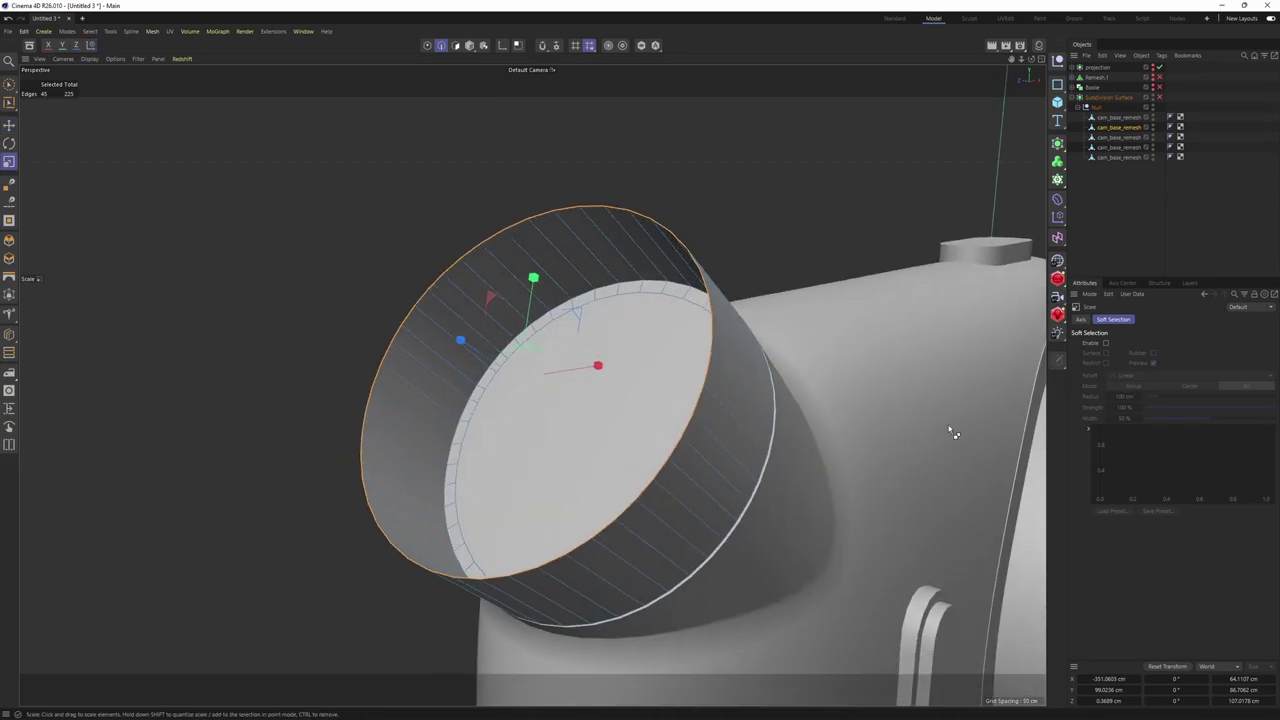
{"action": "left_click_drag", "start_coordinate": [951, 430], "coordinate": [888, 427], "text": "ctrl"}
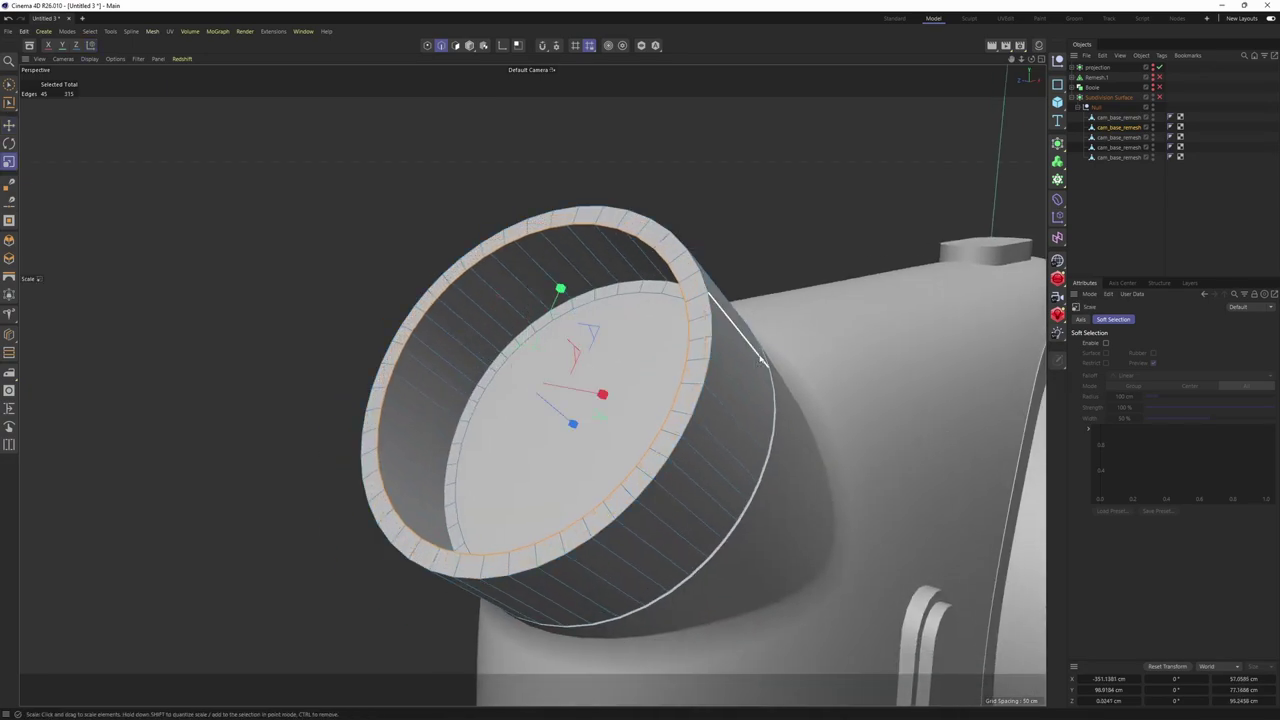
{"action": "right_click", "coordinate": [888, 420]}
{"action": "left_click", "coordinate": [817, 268]}
{"action": "left_click", "coordinate": [679, 277]}
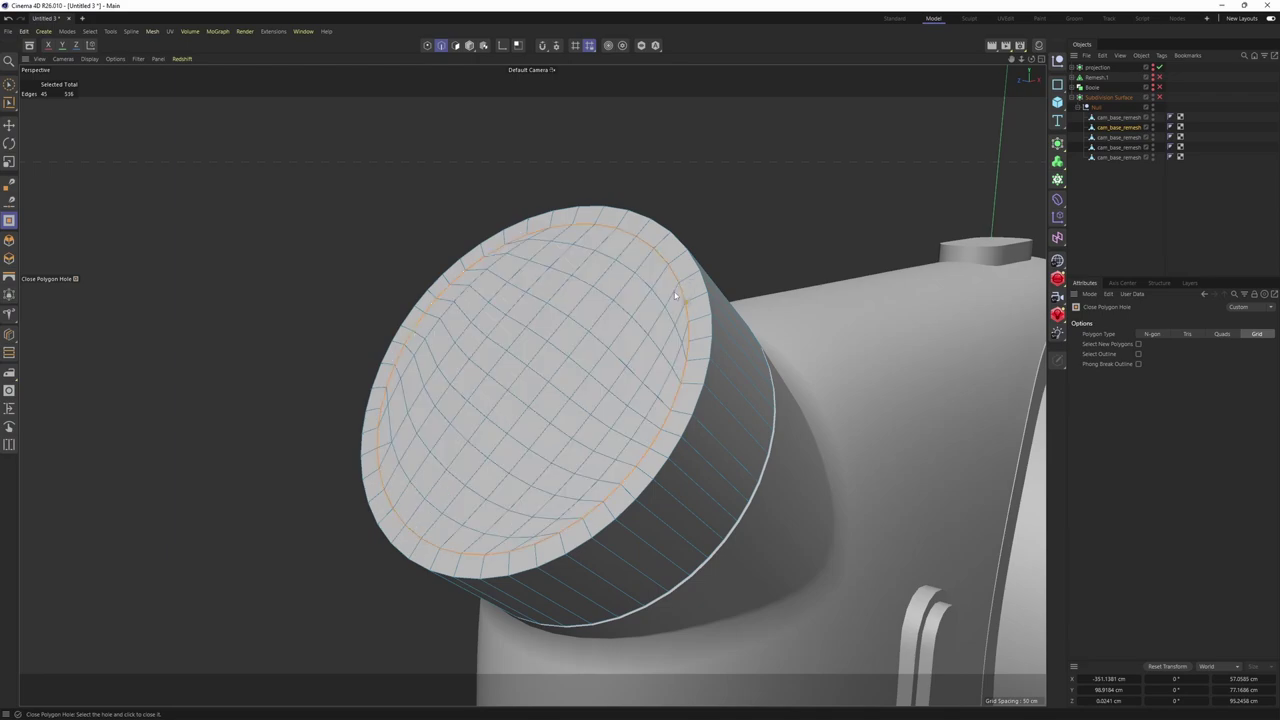
{"action": "middle_click_drag", "start_coordinate": [680, 278], "coordinate": [691, 287], "text": "alt"}
{"action": "right_click_drag", "start_coordinate": [691, 287], "coordinate": [700, 320], "text": "alt"}
{"action": "key", "text": "Return"}
{"action": "key", "text": "e"}
{"action": "left_click_drag", "start_coordinate": [746, 366], "coordinate": [648, 401], "text": "alt"}
{"action": "left_click_drag", "start_coordinate": [603, 349], "coordinate": [552, 311], "text": "alt"}
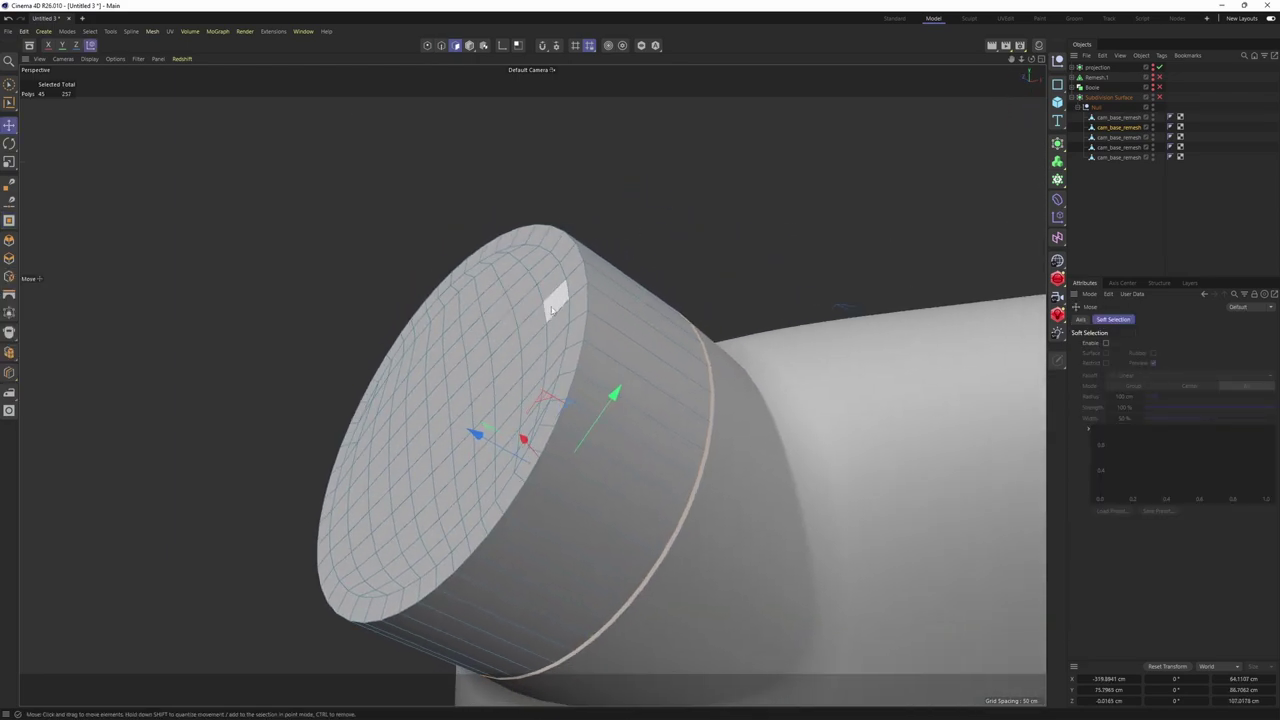
{"action": "left_click", "coordinate": [526, 269]}
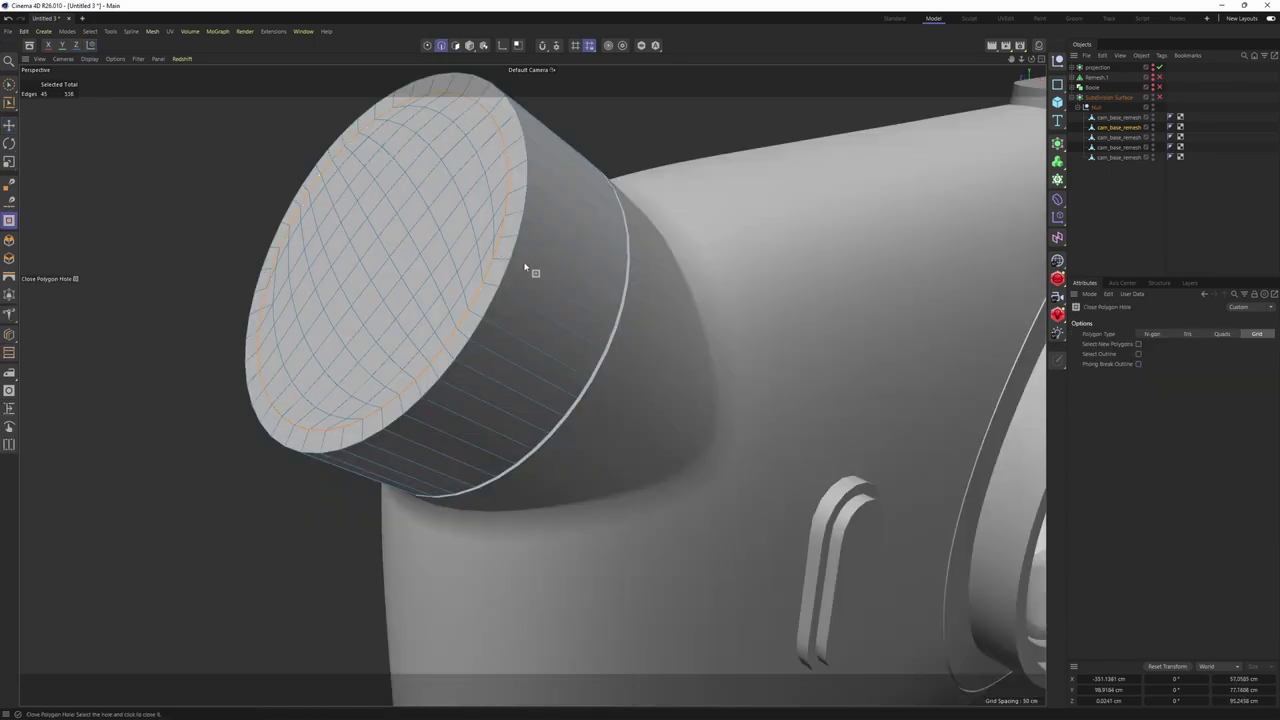
{"action": "key", "text": "Return"}
{"action": "key", "text": "e"}
{"action": "key", "text": "Return"}
{"action": "key", "text": "Return"}
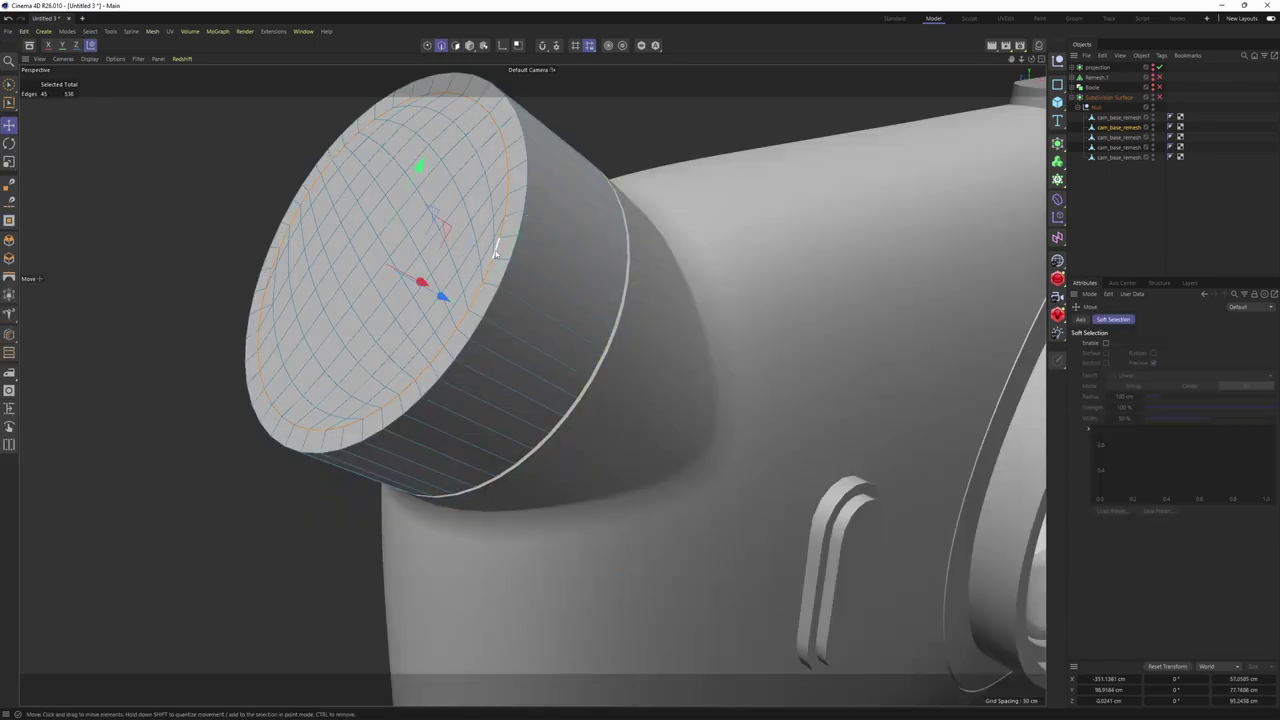
Fill-select the inner grid polygons of the cylinder's end cap and show them in the four-view layout
{"action": "key", "text": "u"}
{"action": "key", "text": "f"}
{"action": "left_click", "coordinate": [479, 261]}
{"action": "key", "text": "e"}
{"action": "middle_click", "coordinate": [749, 522]}
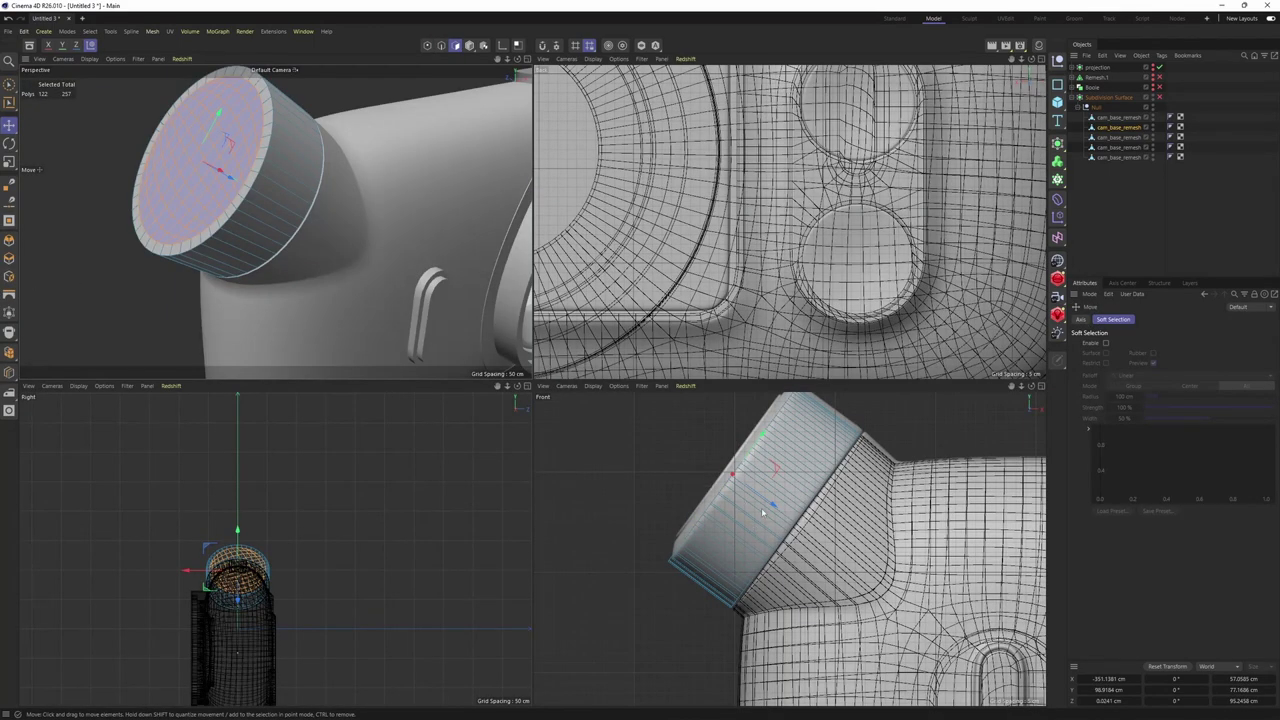
Move the selected end face of the cylindrical cap outward to round its rim and inset it by 0.18 cm
{"action": "left_click_drag", "start_coordinate": [771, 504], "coordinate": [764, 498]}
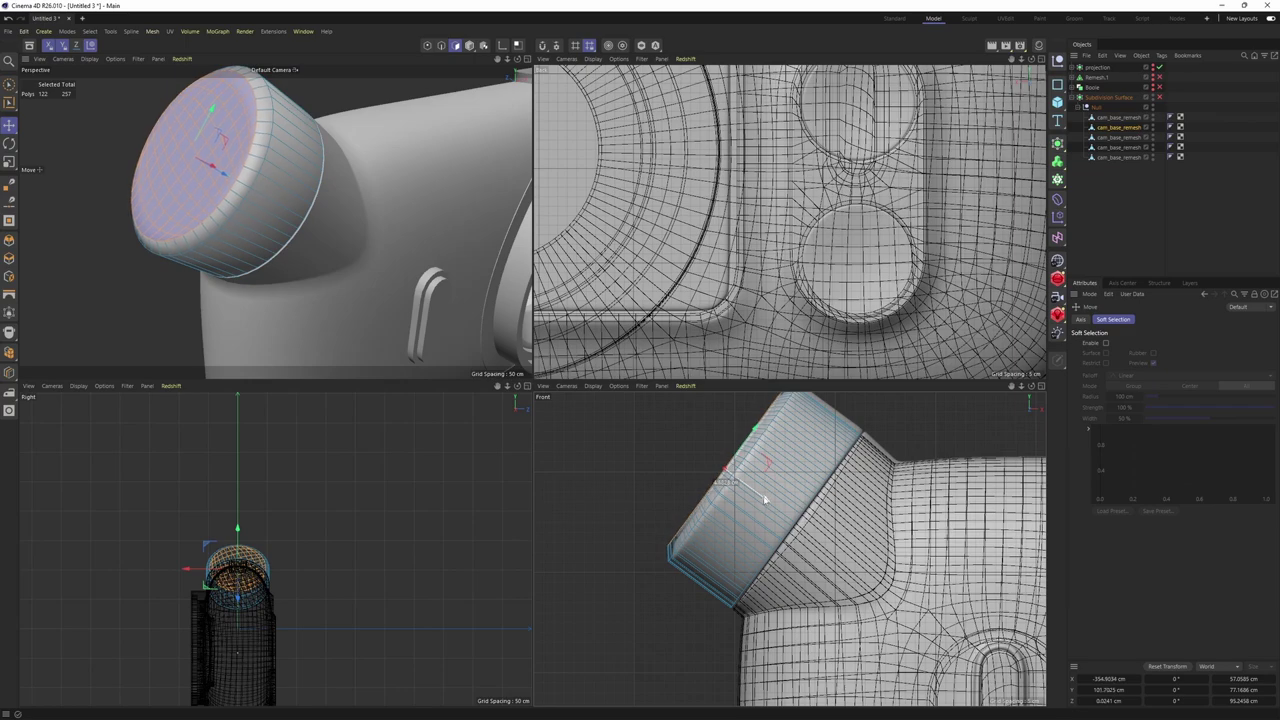
{"action": "middle_click", "coordinate": [440, 280]}
{"action": "left_click_drag", "start_coordinate": [600, 340], "coordinate": [690, 380], "text": "alt"}
{"action": "scroll", "coordinate": [700, 386], "scroll_direction": "up", "scroll_amount": 2}
{"action": "key", "text": "i"}
{"action": "left_click_drag", "start_coordinate": [791, 440], "coordinate": [796, 440]}
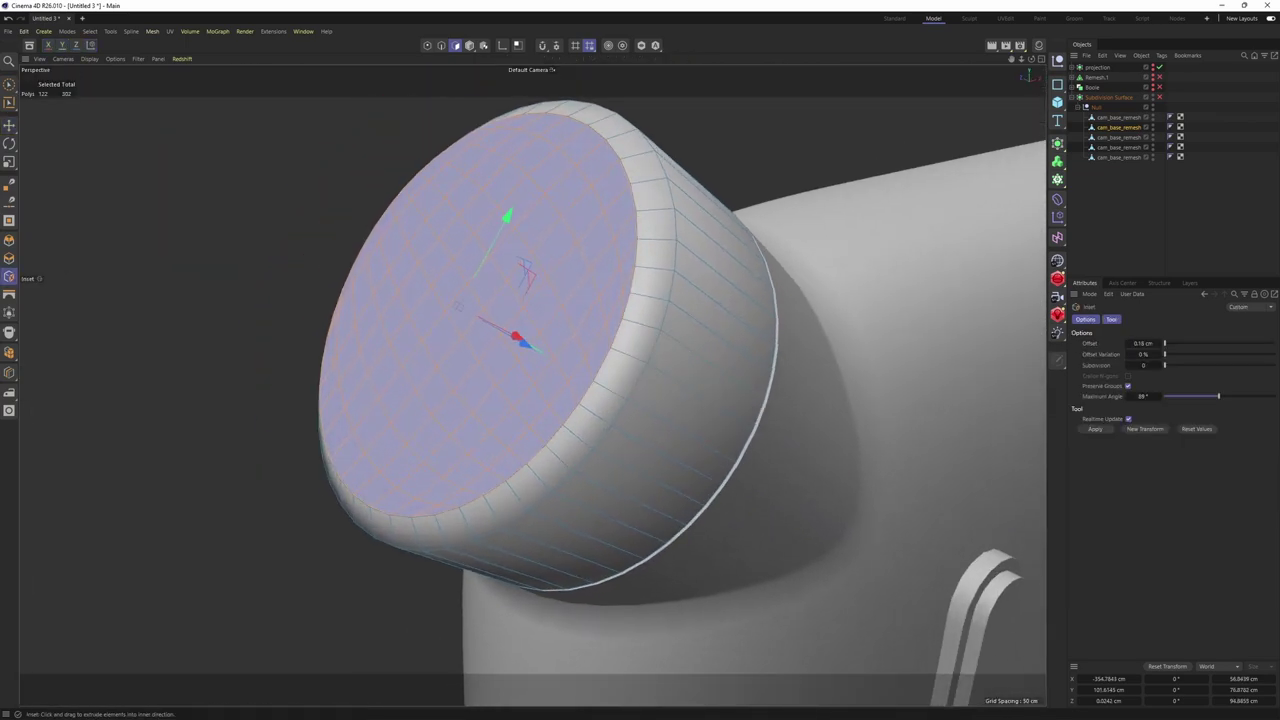
Add support loop cuts around the cap's side wall, near its front rim at 5.12 % and close to its rear edge
{"action": "scroll", "coordinate": [692, 340], "scroll_direction": "up", "scroll_amount": 2}
{"action": "key", "text": "k"}
{"action": "key", "text": "l"}
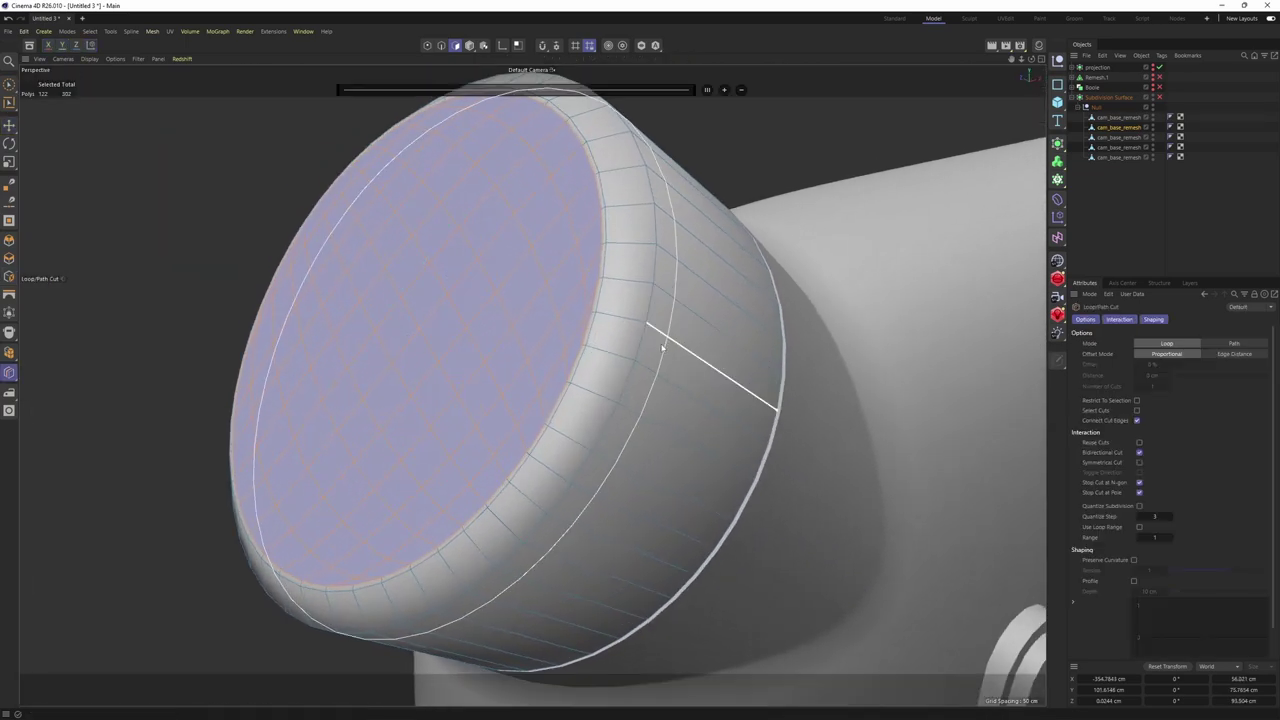
{"action": "left_click", "coordinate": [653, 327]}
{"action": "left_click_drag", "start_coordinate": [653, 327], "coordinate": [560, 325], "text": "alt"}
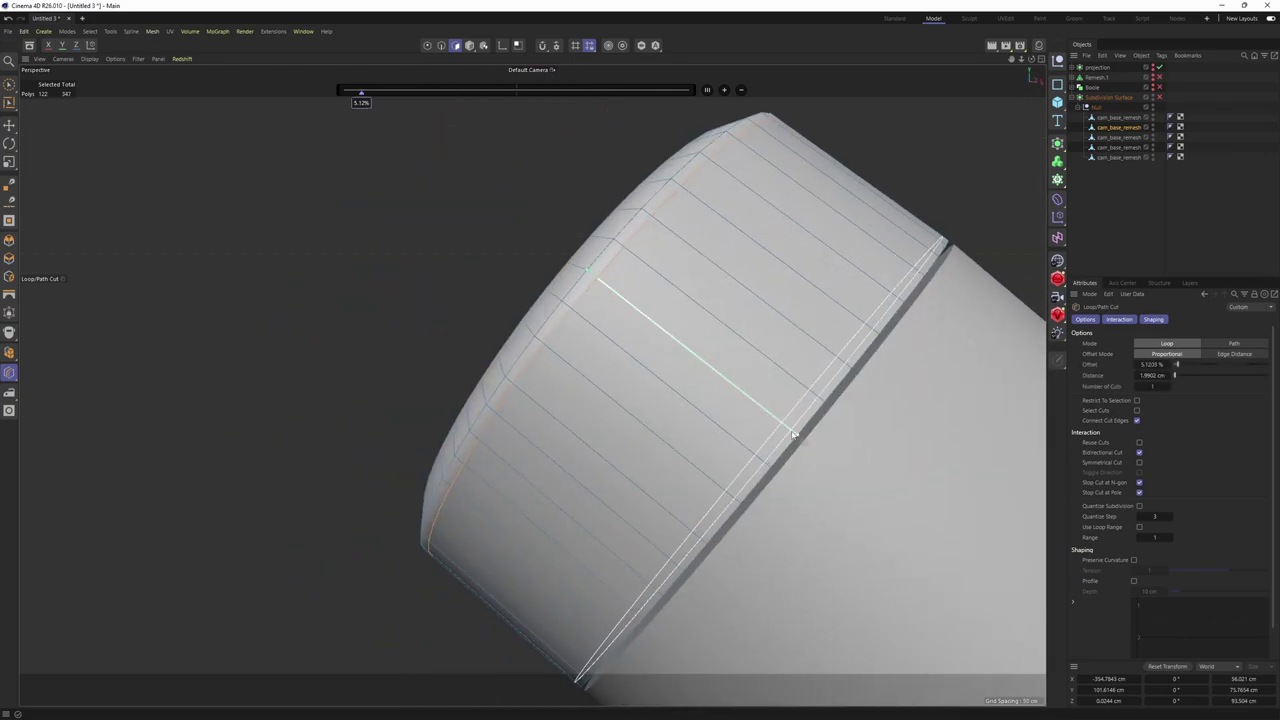
{"action": "left_click", "coordinate": [797, 424]}
{"action": "left_click_drag", "start_coordinate": [797, 424], "coordinate": [746, 363], "text": "alt"}
{"action": "scroll", "coordinate": [650, 422], "scroll_direction": "up", "scroll_amount": 1}
{"action": "left_click", "coordinate": [647, 412]}
Preview the model with subdivision smoothing, examining the cap and the lens opening from the front
{"action": "key", "text": "q"}
{"action": "key", "text": "ctrl+shift+a"}
{"action": "scroll", "coordinate": [714, 320], "scroll_direction": "down", "scroll_amount": 5}
{"action": "scroll", "coordinate": [691, 400], "scroll_direction": "down", "scroll_amount": 4}
{"action": "left_click_drag", "start_coordinate": [691, 400], "coordinate": [464, 430], "text": "alt"}
{"action": "scroll", "coordinate": [464, 430], "scroll_direction": "up", "scroll_amount": 3}
{"action": "middle_click_drag", "start_coordinate": [464, 430], "coordinate": [591, 466], "text": "alt"}
{"action": "left_click_drag", "start_coordinate": [591, 466], "coordinate": [660, 477], "text": "alt"}
{"action": "scroll", "coordinate": [660, 477], "scroll_direction": "down", "scroll_amount": 4}
{"action": "middle_click_drag", "start_coordinate": [660, 477], "coordinate": [528, 386], "text": "alt"}
{"action": "left_click_drag", "start_coordinate": [528, 386], "coordinate": [670, 397], "text": "alt"}
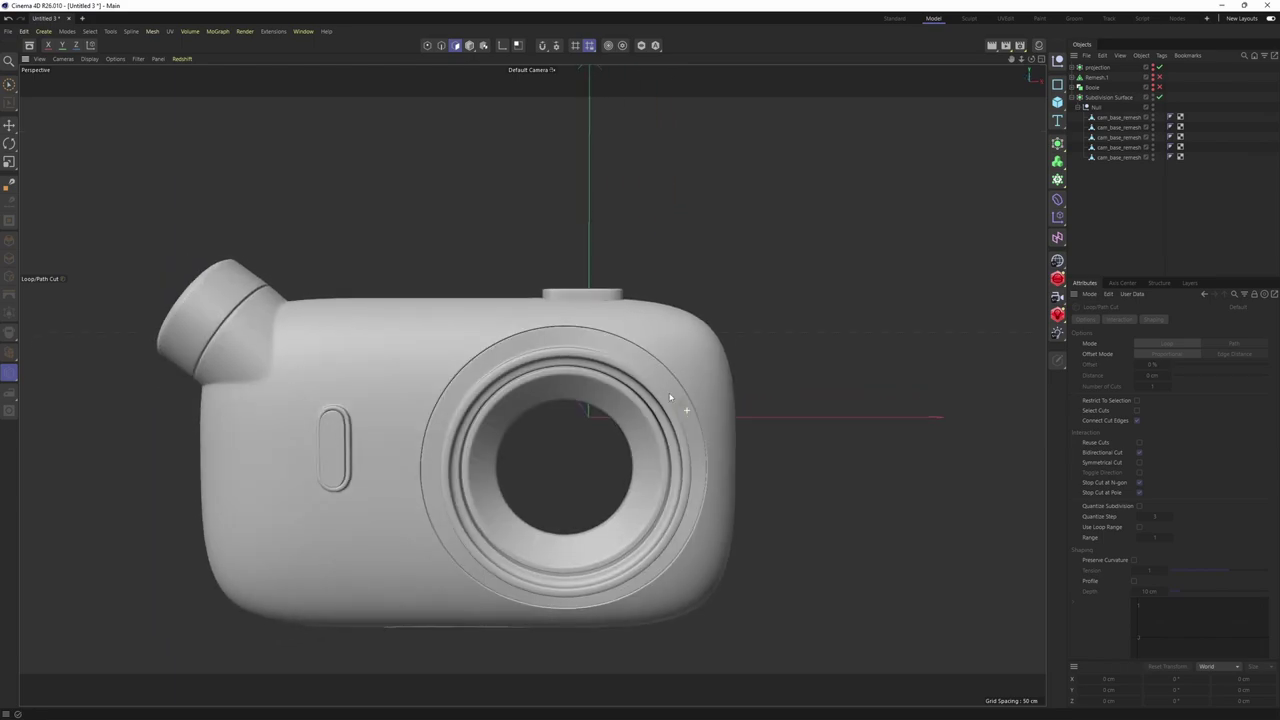
{"action": "scroll", "coordinate": [680, 349], "scroll_direction": "up", "scroll_amount": 5}
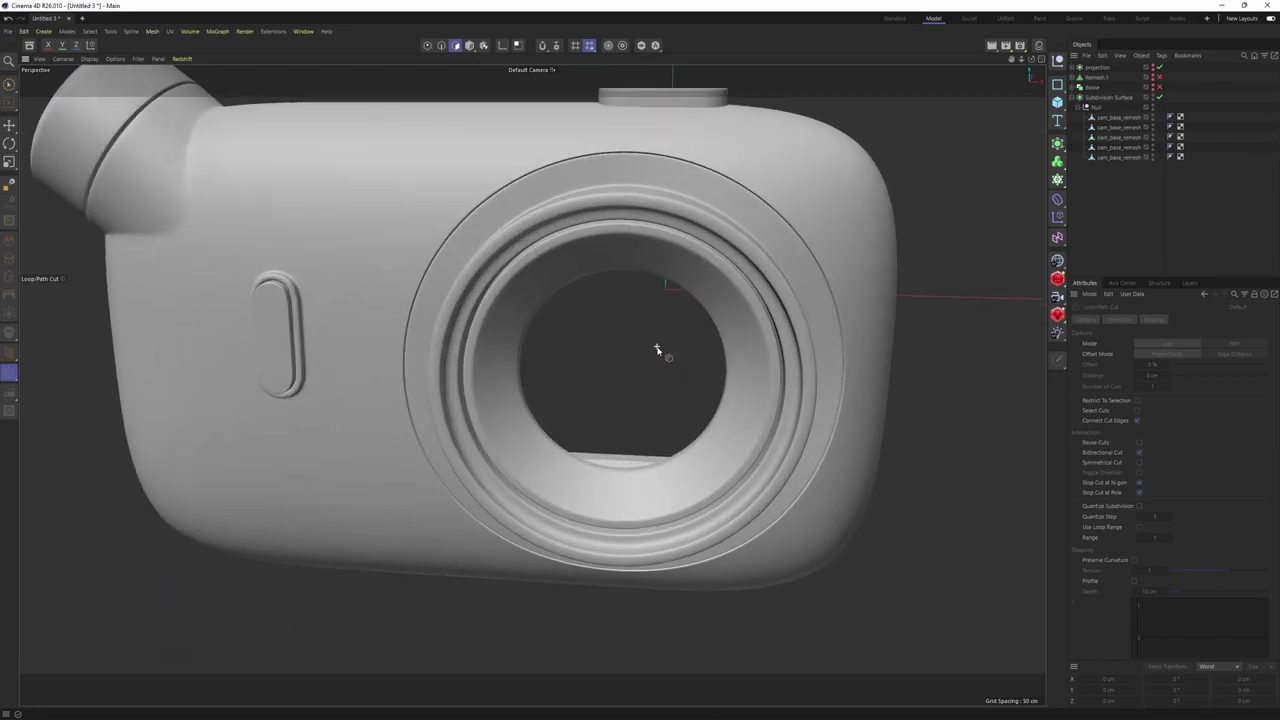
Turn off the subdivision smoothing and select the camera body mesh for component editing around the lens
{"action": "key", "text": "e"}
{"action": "middle_click_drag", "start_coordinate": [740, 236], "coordinate": [750, 300], "text": "alt"}
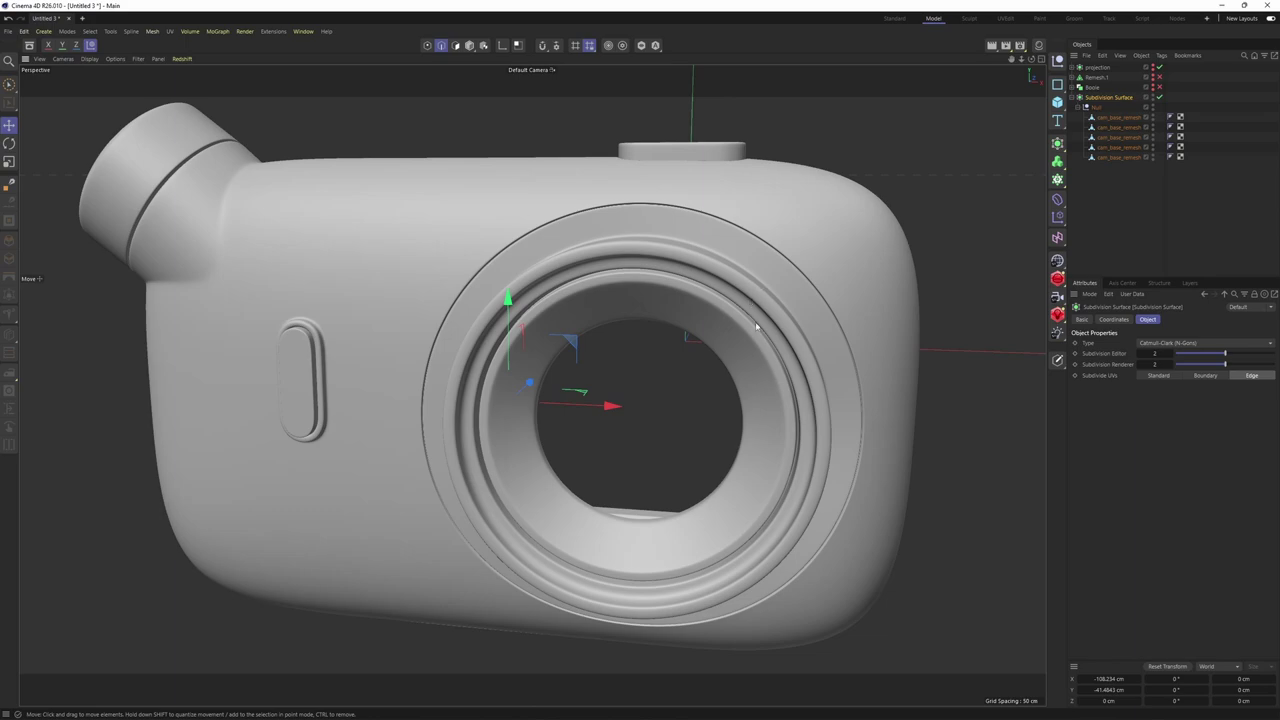
{"action": "key", "text": "q"}
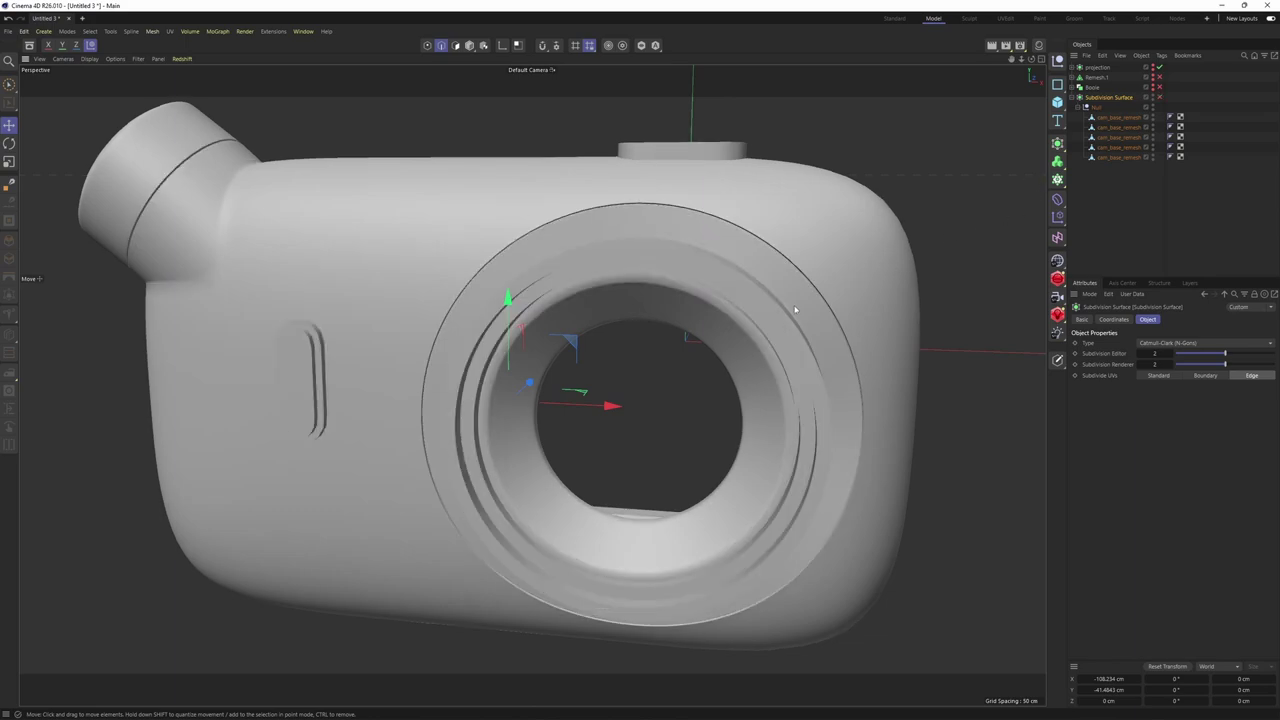
{"action": "left_click", "coordinate": [1118, 119]}
{"action": "scroll", "coordinate": [773, 337], "scroll_direction": "up", "scroll_amount": 3}
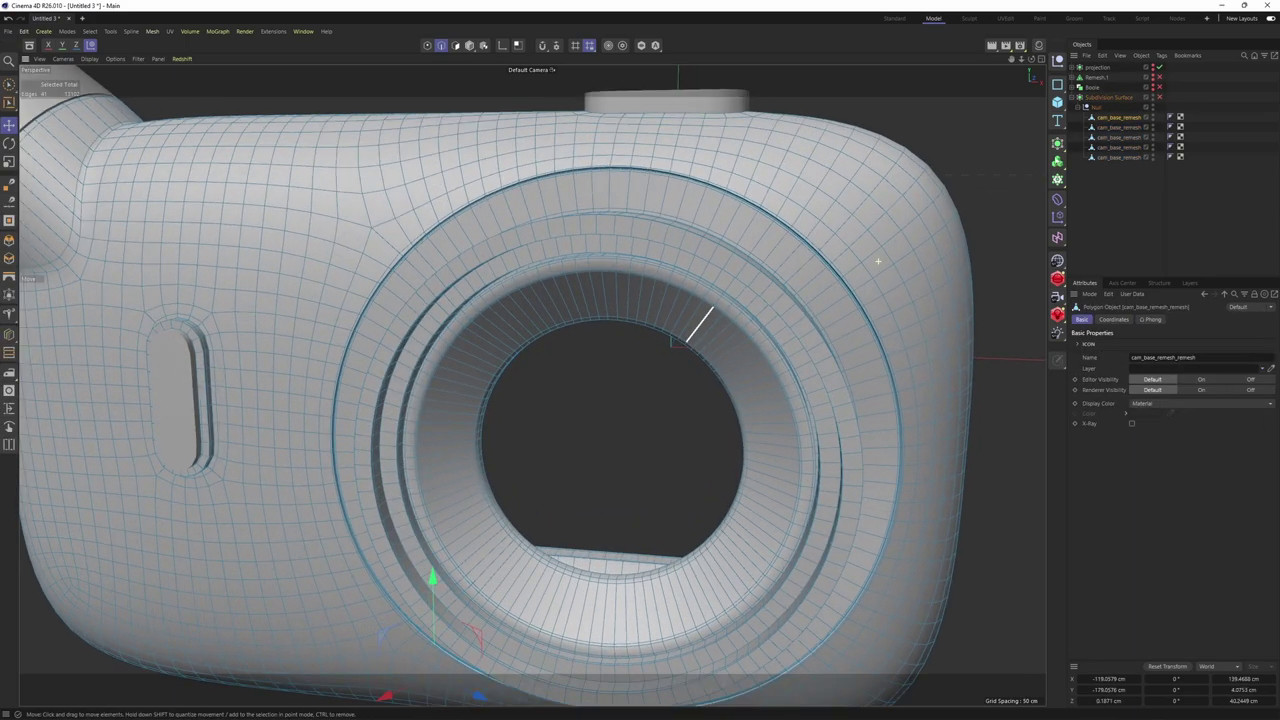
{"action": "key", "text": "Return"}
{"action": "scroll", "coordinate": [620, 285], "scroll_direction": "up", "scroll_amount": 1}
{"action": "middle_click_drag", "start_coordinate": [554, 289], "coordinate": [589, 226], "text": "alt"}
{"action": "key", "text": "Return"}
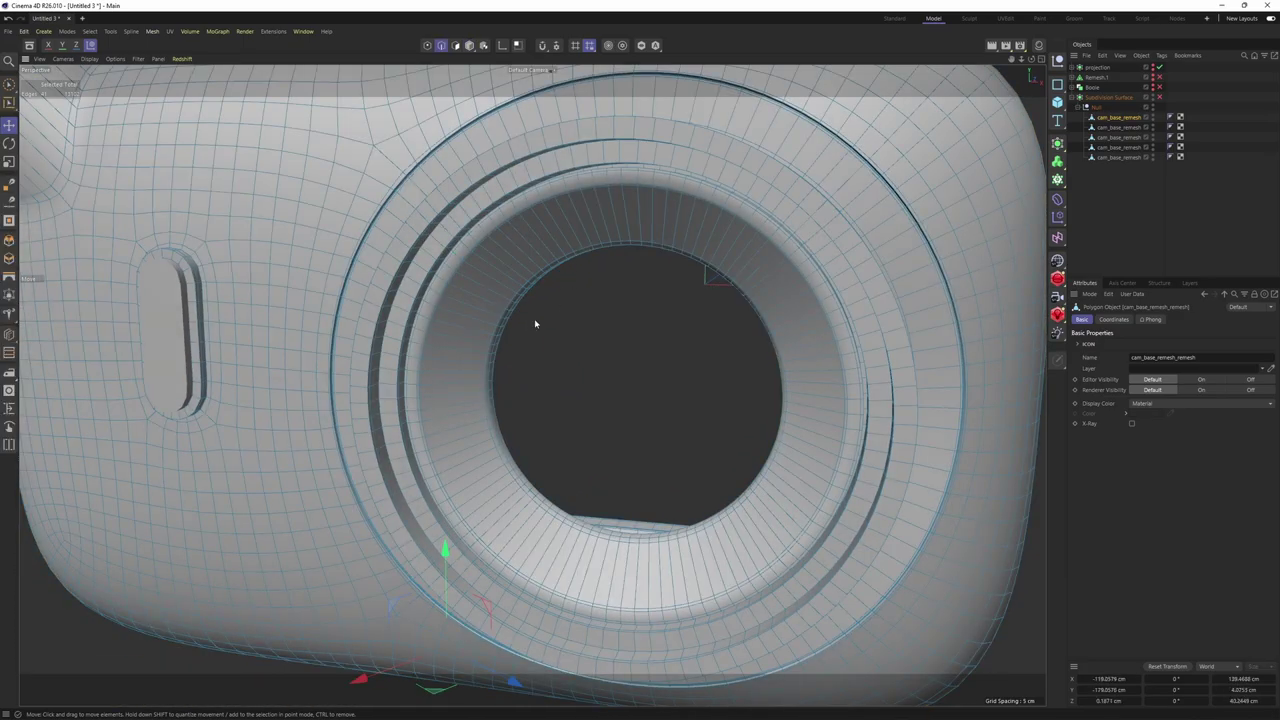
Loop-select the polygons of the narrow inner wall of the lens opening and split them into a separate object
{"action": "scroll", "coordinate": [535, 325], "scroll_direction": "up", "scroll_amount": 2}
{"action": "middle_click", "coordinate": [563, 420]}
{"action": "middle_click_drag", "start_coordinate": [878, 510], "coordinate": [772, 507], "text": "alt"}
{"action": "scroll", "coordinate": [772, 507], "scroll_direction": "up", "scroll_amount": 5}
{"action": "middle_click", "coordinate": [410, 268]}
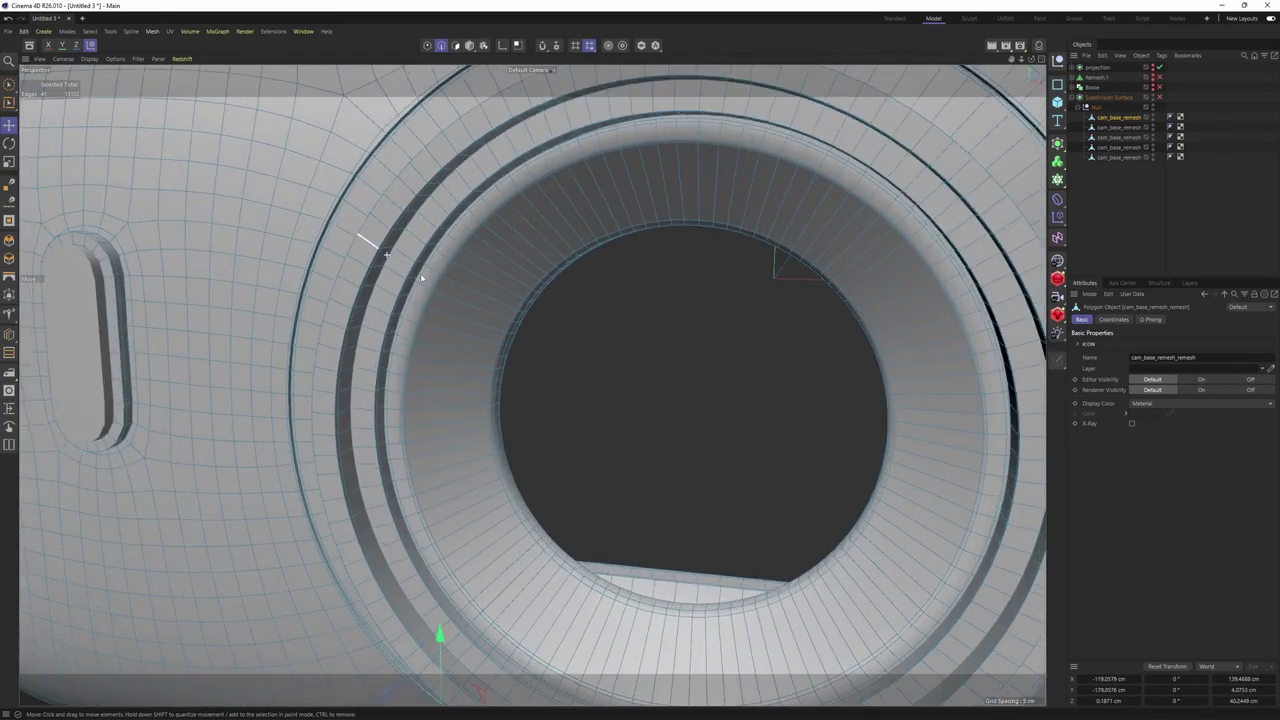
{"action": "left_click_drag", "start_coordinate": [530, 340], "coordinate": [543, 347], "text": "alt"}
{"action": "scroll", "coordinate": [542, 348], "scroll_direction": "up", "scroll_amount": 1}
{"action": "key", "text": "Return"}
{"action": "key", "text": "u"}
{"action": "key", "text": "l"}
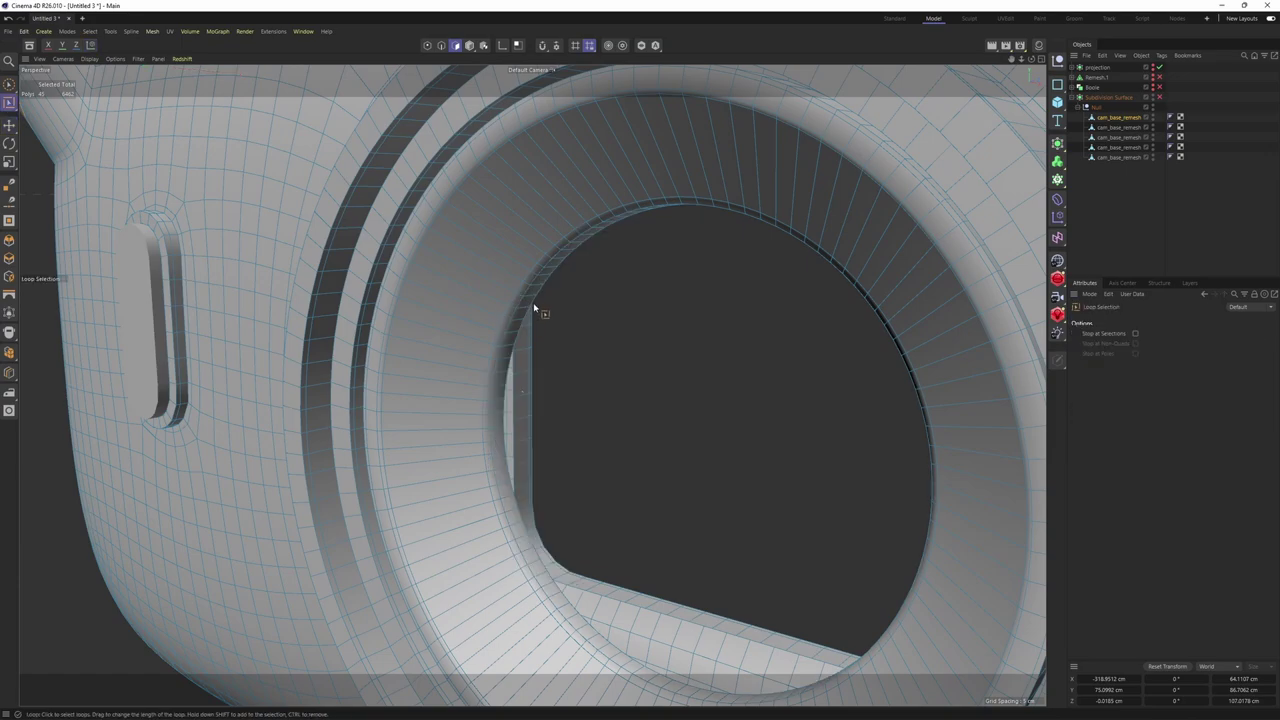
{"action": "left_click", "coordinate": [534, 314]}
{"action": "key", "text": "u"}
{"action": "key", "text": "p"}
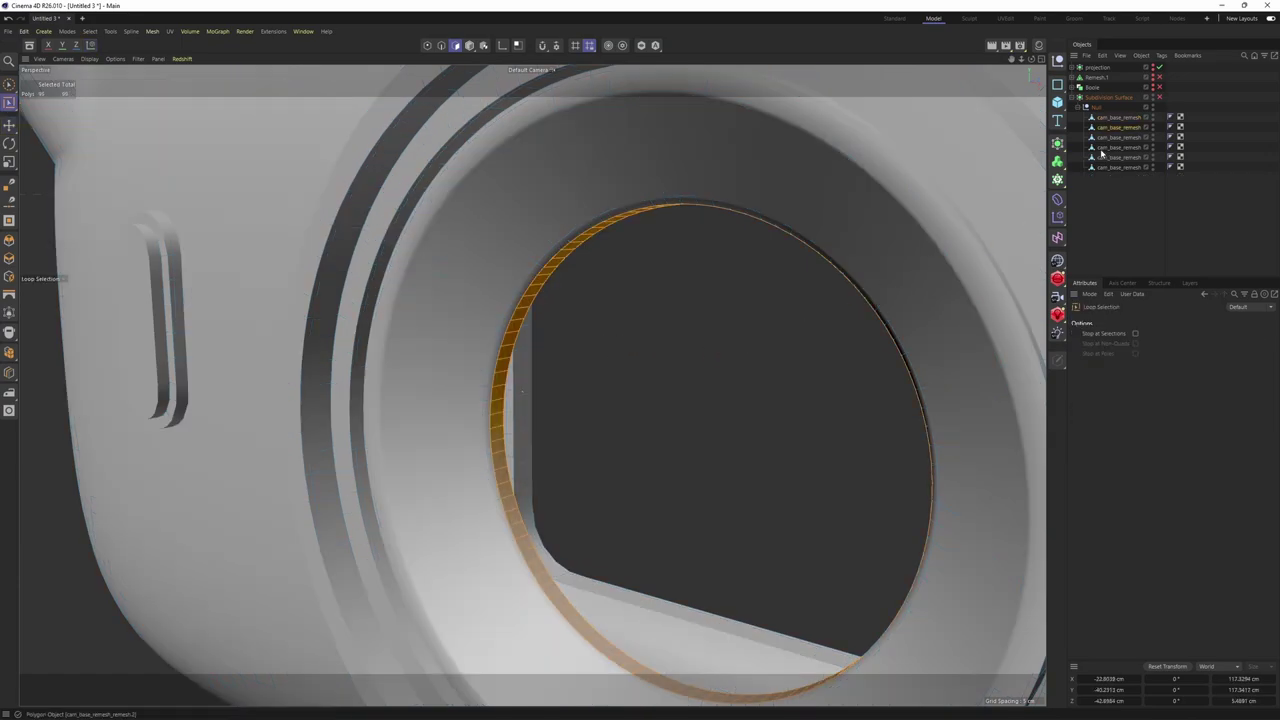
Select the rear edge loop of the split lens ring and align the transform axis to World
{"action": "left_click_drag", "start_coordinate": [578, 340], "coordinate": [598, 280], "text": "alt"}
{"action": "scroll", "coordinate": [557, 304], "scroll_direction": "up", "scroll_amount": 2}
{"action": "key", "text": "e"}
{"action": "left_click_drag", "start_coordinate": [533, 333], "coordinate": [520, 394], "text": "alt"}
{"action": "key", "text": "Return"}
{"action": "double_click", "coordinate": [475, 376]}
{"action": "scroll", "coordinate": [477, 376], "scroll_direction": "down", "scroll_amount": 3}
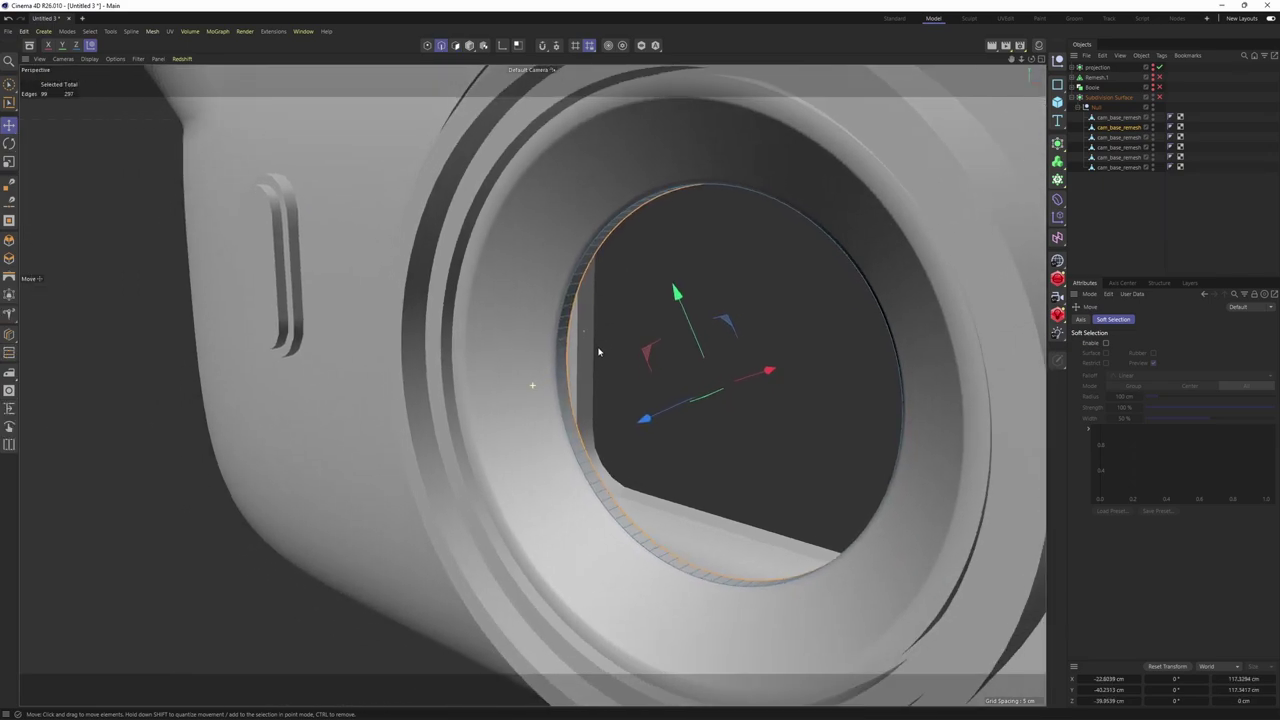
{"action": "left_click_drag", "start_coordinate": [600, 352], "coordinate": [545, 387], "text": "alt"}
{"action": "scroll", "coordinate": [685, 371], "scroll_direction": "up", "scroll_amount": 1}
{"action": "left_click", "coordinate": [720, 355]}
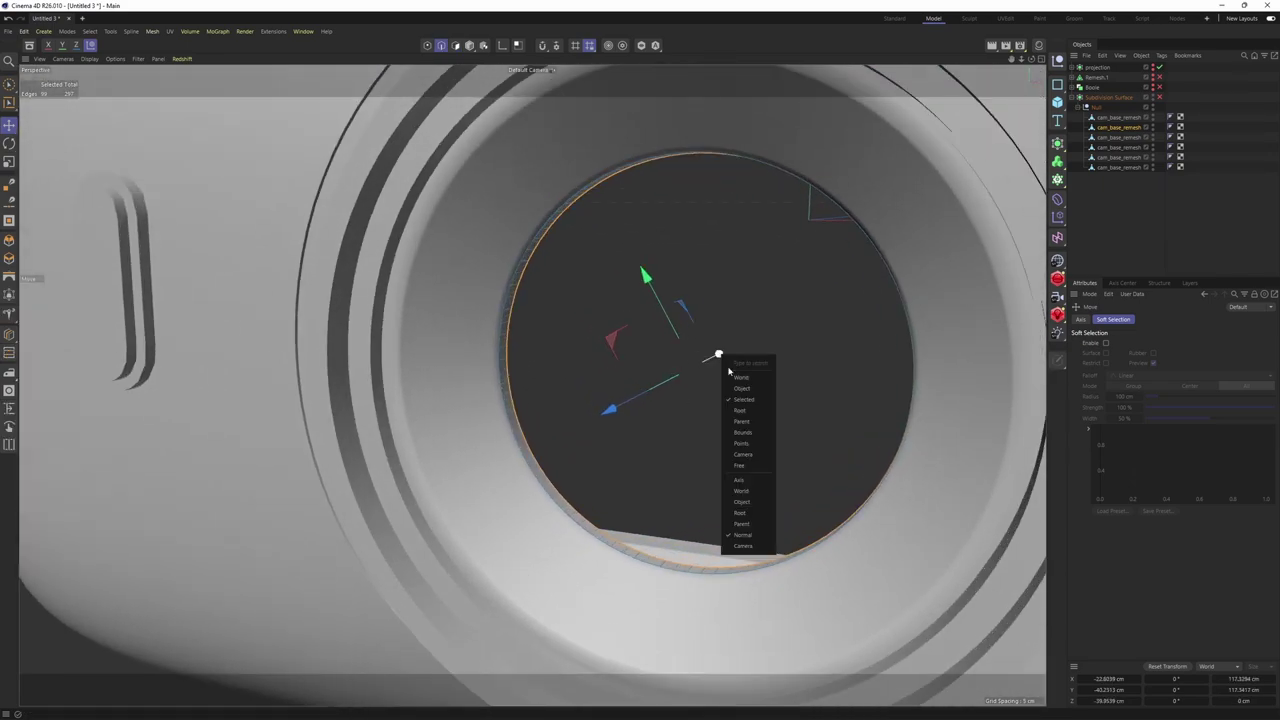
{"action": "left_click", "coordinate": [742, 492]}
Extrude the selected edge loop inward by scaling it to about 87.5 cm across, matching the reference lens in the front view
{"action": "middle_click_drag", "start_coordinate": [829, 426], "coordinate": [786, 434], "text": "alt"}
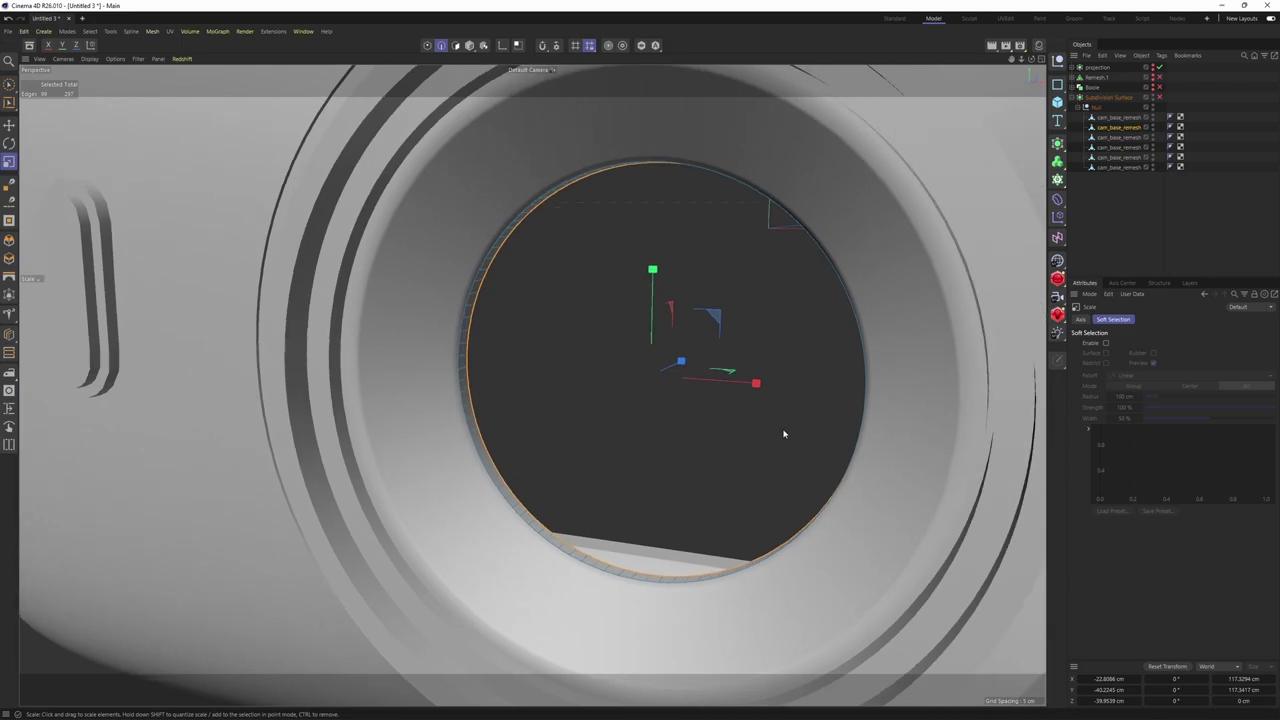
{"action": "middle_click", "coordinate": [788, 436]}
{"action": "middle_click", "coordinate": [897, 523]}
{"action": "middle_click_drag", "start_coordinate": [906, 508], "coordinate": [826, 437], "text": "alt"}
{"action": "scroll", "coordinate": [827, 436], "scroll_direction": "down", "scroll_amount": 4}
{"action": "left_click_drag", "start_coordinate": [950, 532], "coordinate": [938, 531]}
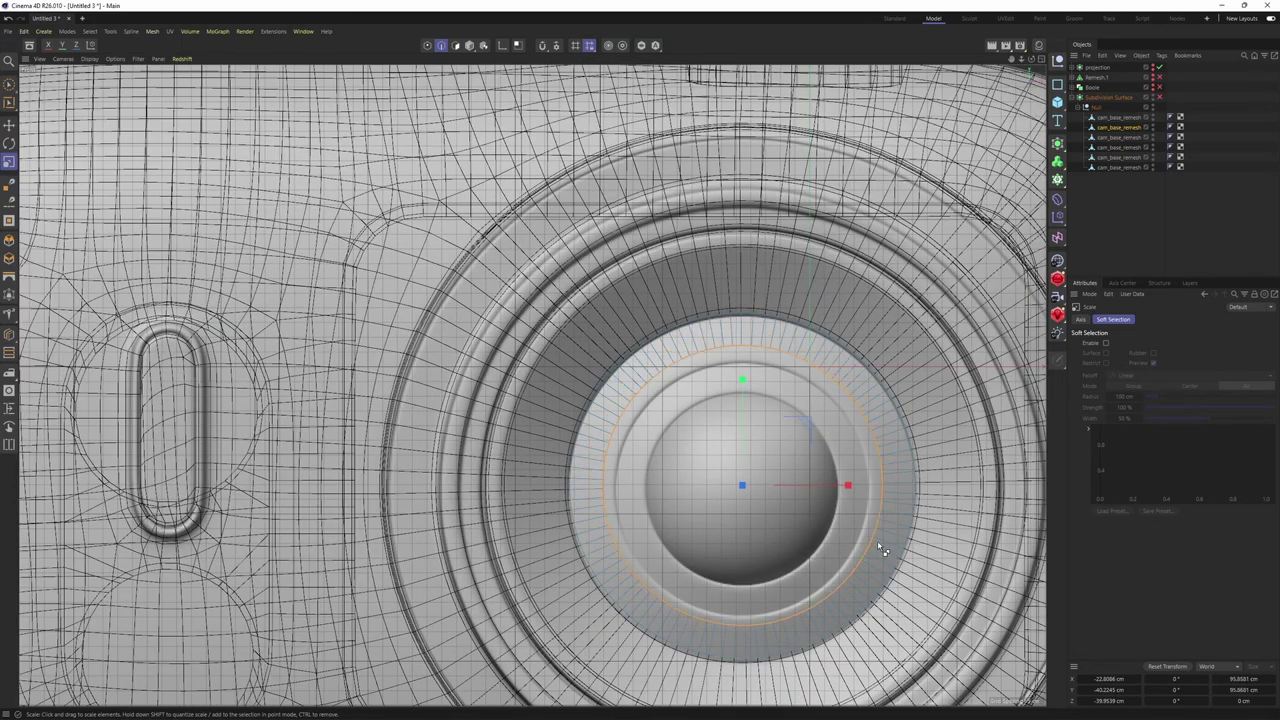
{"action": "middle_click", "coordinate": [850, 549]}
{"action": "middle_click", "coordinate": [426, 281]}
{"action": "left_click_drag", "start_coordinate": [428, 282], "coordinate": [679, 456], "text": "alt"}
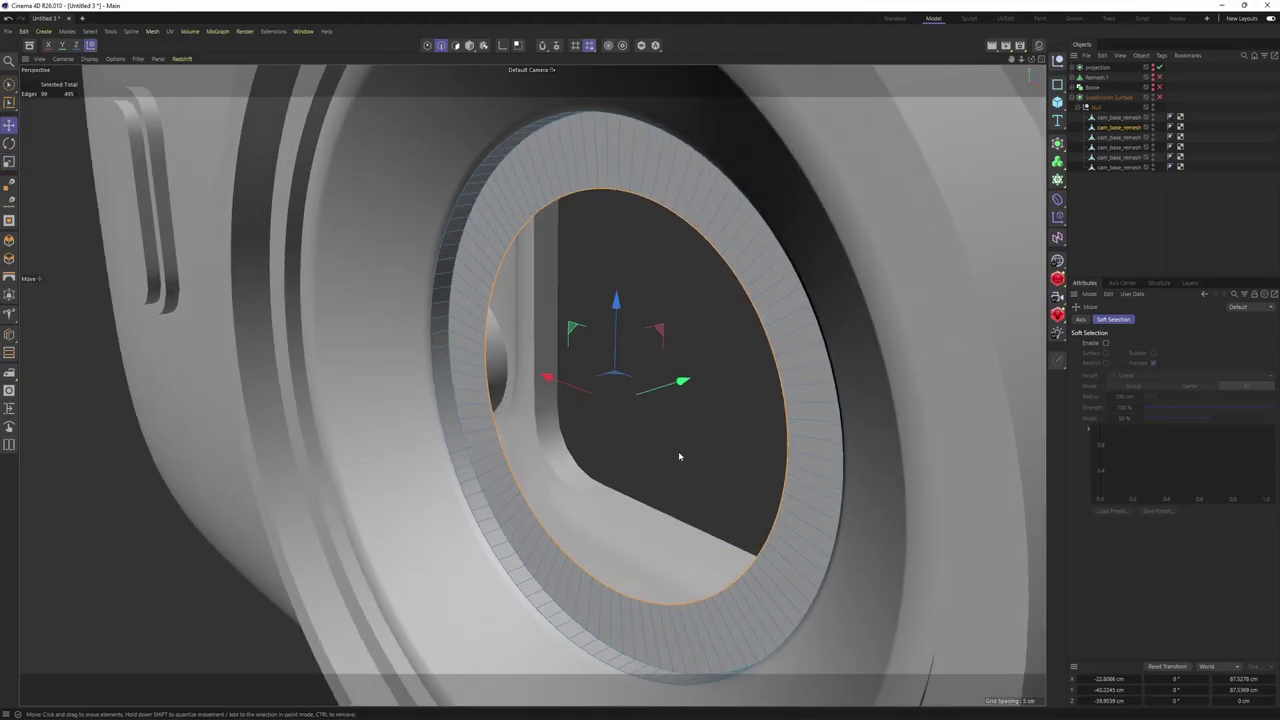
Delete the ring's outer wall polygons and scale its outer edge loop up to about 170 cm across
{"action": "left_click", "coordinate": [449, 310]}
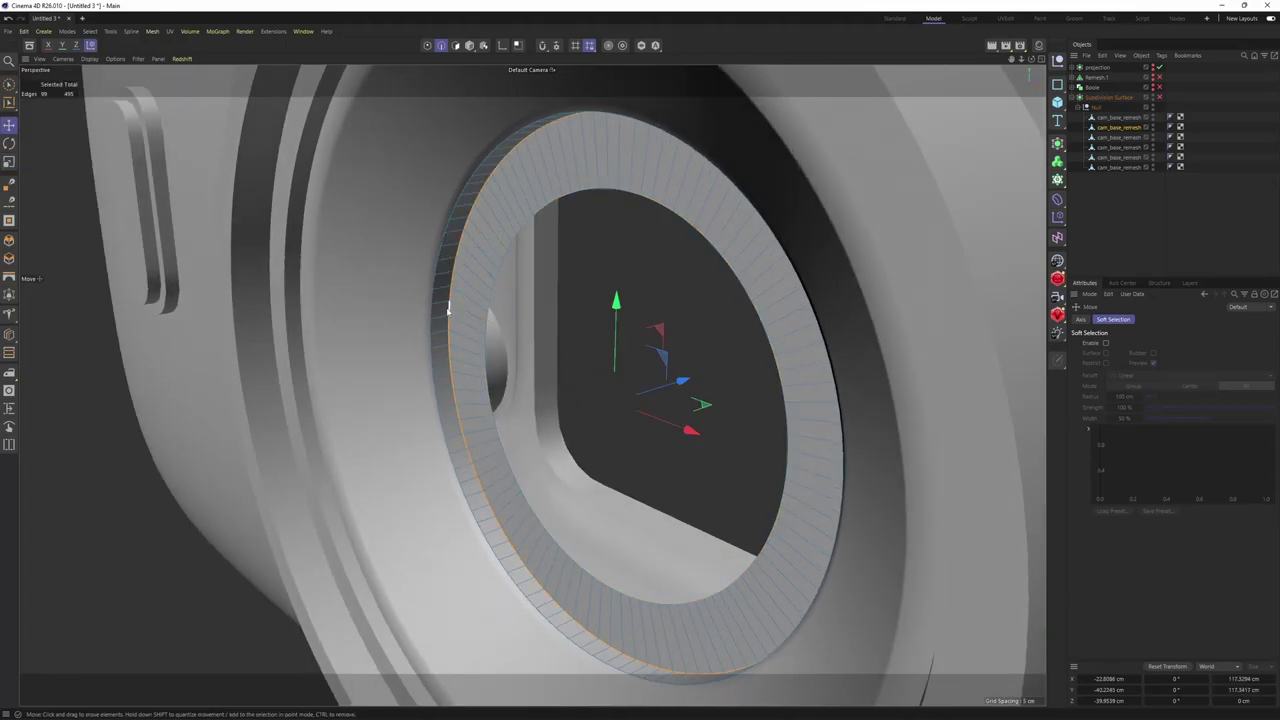
{"action": "key", "text": "u"}
{"action": "key", "text": "f"}
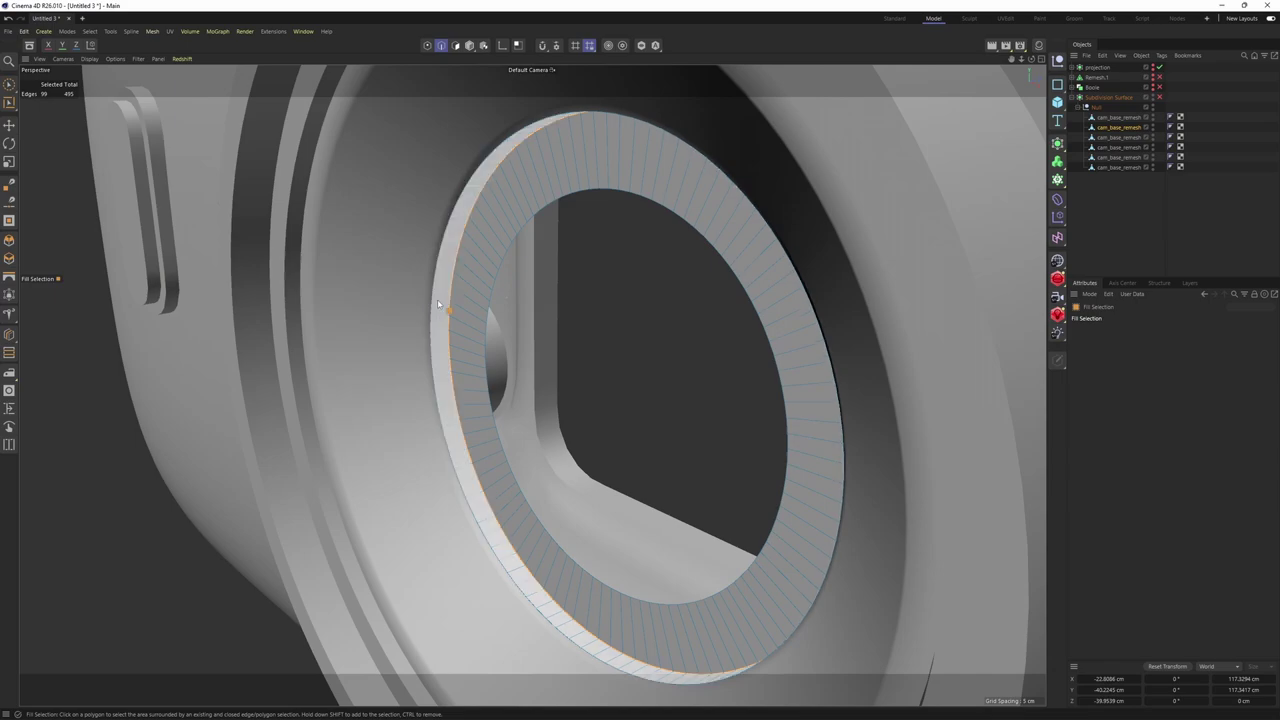
{"action": "left_click", "coordinate": [451, 305]}
{"action": "key", "text": "e"}
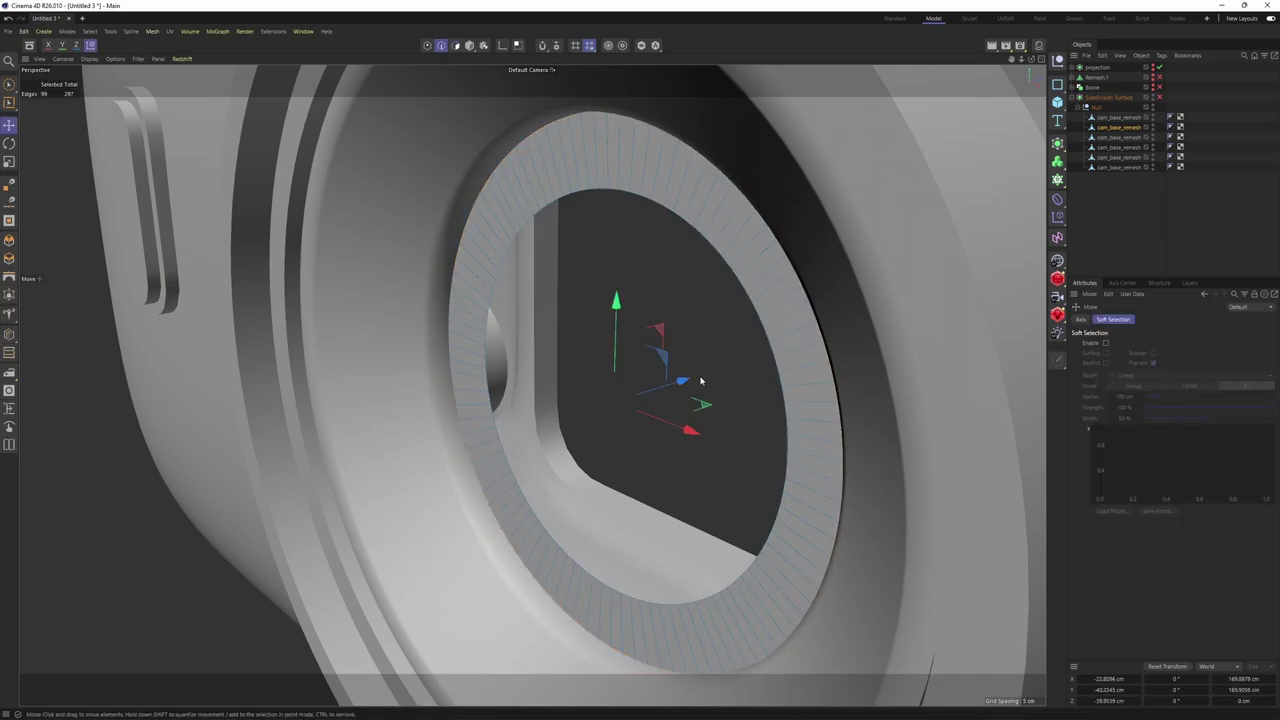
Push the ring's outer edge loop back to about Z -24 cm and widen it to about 185 cm across
{"action": "left_click_drag", "start_coordinate": [502, 444], "coordinate": [607, 374], "text": "alt"}
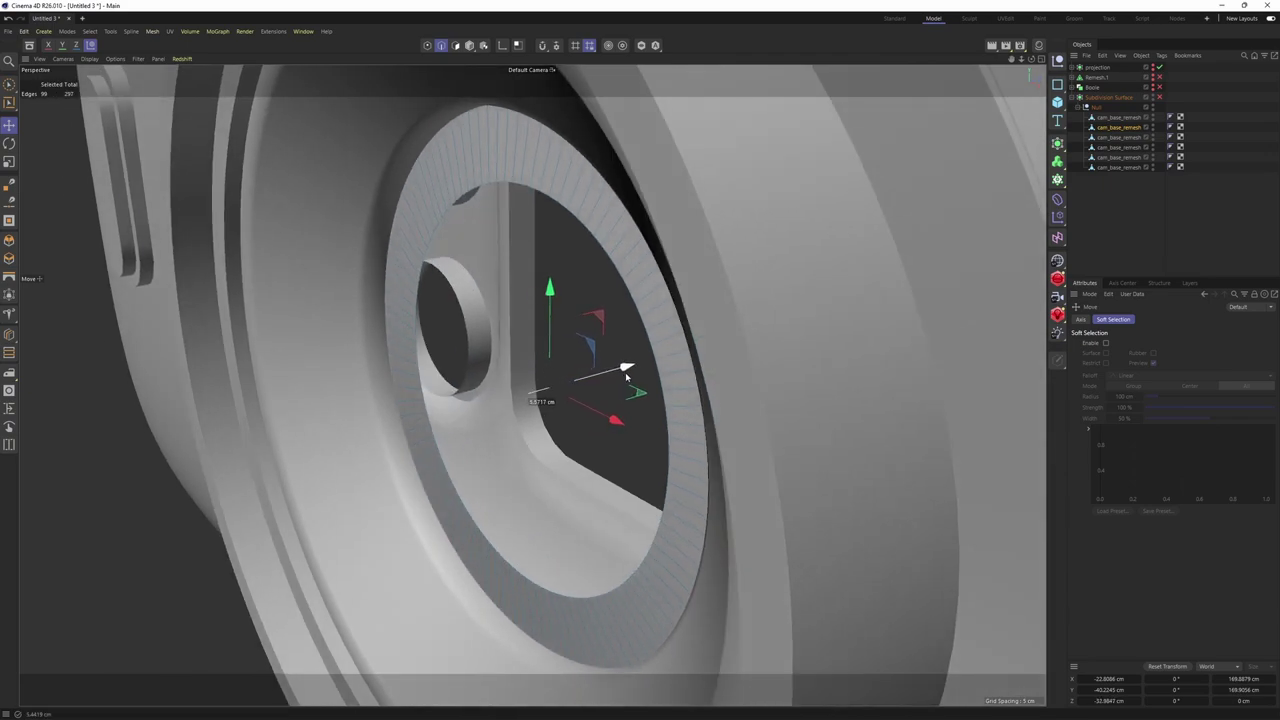
{"action": "left_click_drag", "start_coordinate": [647, 377], "coordinate": [645, 377]}
{"action": "left_click_drag", "start_coordinate": [645, 377], "coordinate": [575, 361], "text": "alt"}
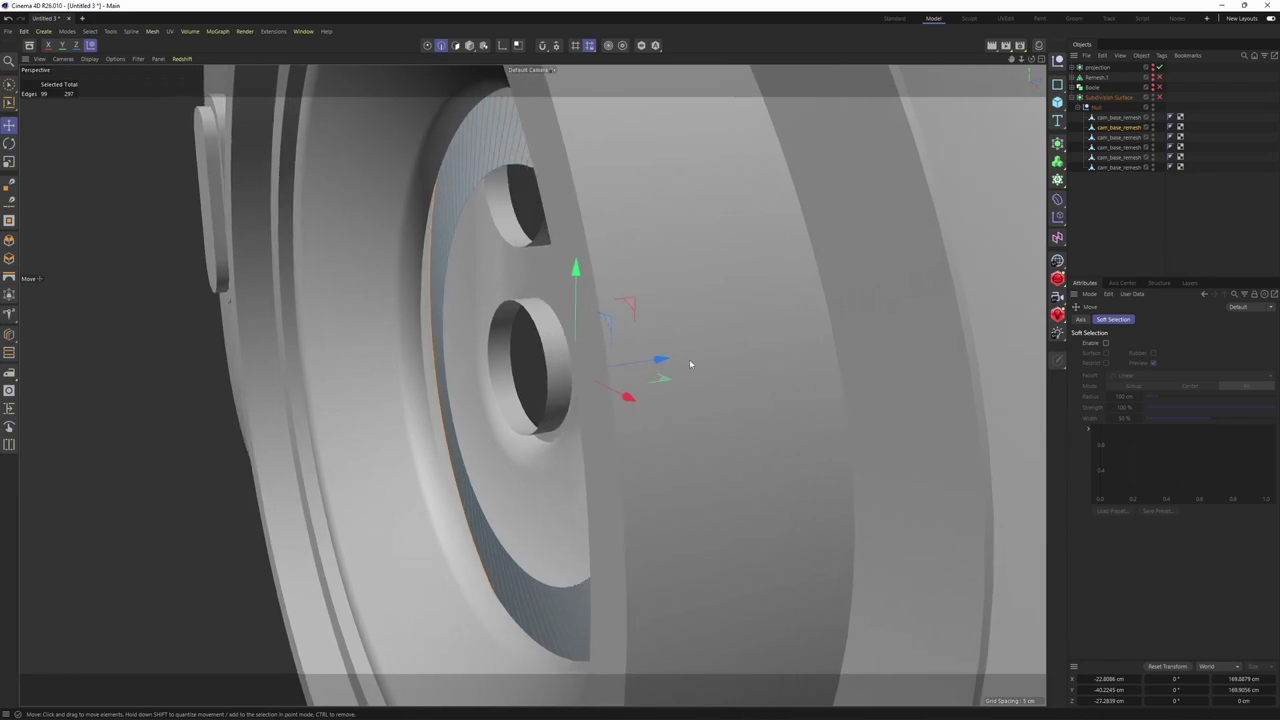
{"action": "middle_click", "coordinate": [689, 363]}
{"action": "middle_click", "coordinate": [414, 540]}
{"action": "middle_click_drag", "start_coordinate": [513, 490], "coordinate": [582, 374], "text": "alt"}
{"action": "scroll", "coordinate": [590, 450], "scroll_direction": "up", "scroll_amount": 3}
{"action": "left_click_drag", "start_coordinate": [594, 489], "coordinate": [597, 489]}
{"action": "left_click_drag", "start_coordinate": [596, 566], "coordinate": [645, 570]}
{"action": "middle_click", "coordinate": [640, 565]}
{"action": "middle_click", "coordinate": [331, 268]}
{"action": "left_click_drag", "start_coordinate": [331, 268], "coordinate": [758, 410], "text": "alt"}
Check the flared ring in wireframe display and set the viewport to Gouraud shading with lines
{"action": "key", "text": "F5"}
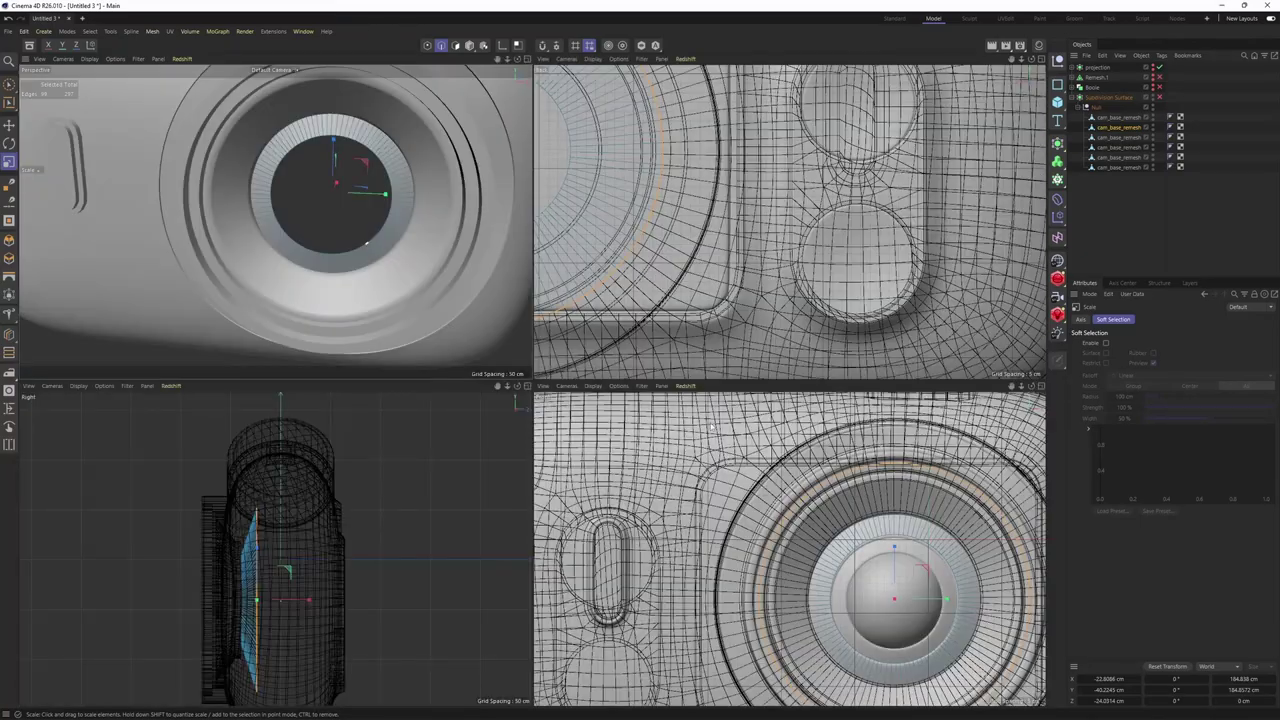
{"action": "key", "text": "F1"}
{"action": "key", "text": "n"}
{"action": "key", "text": "g"}
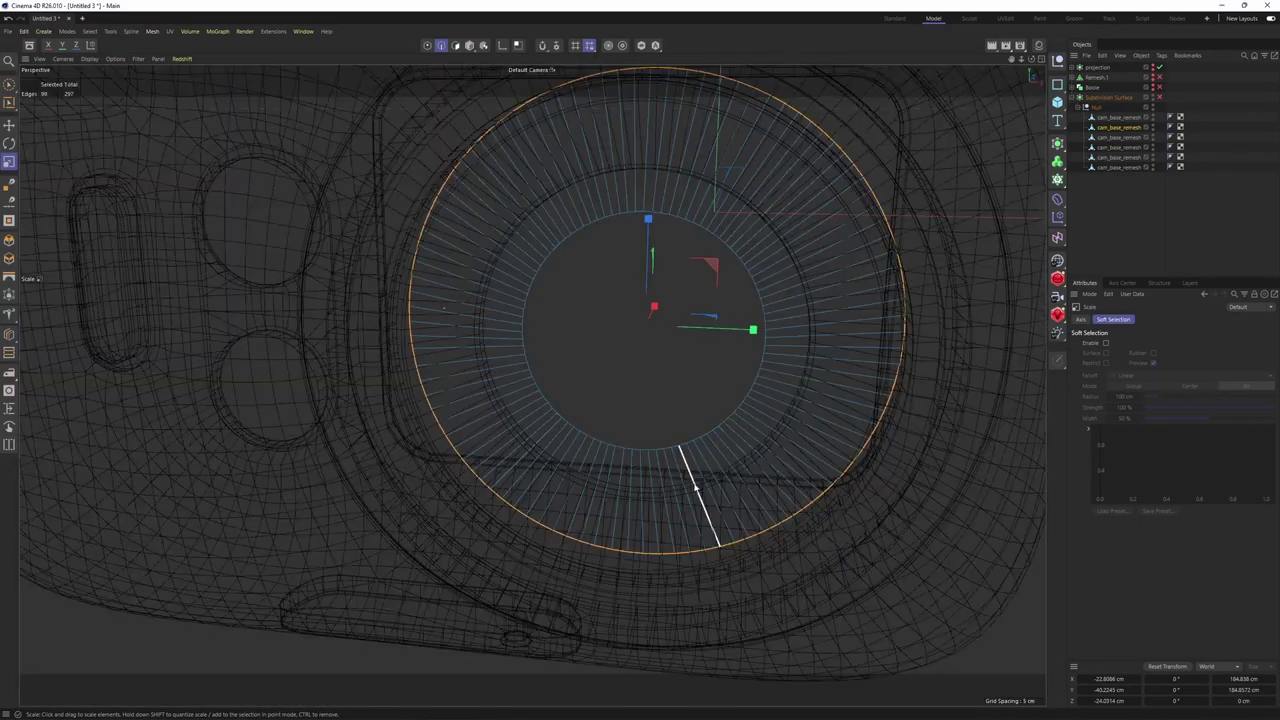
{"action": "key", "text": "n"}
{"action": "key", "text": "b"}
Extrude the ring's inner edge loop about 2 cm backward along Z and leave edge editing
{"action": "left_click_drag", "start_coordinate": [783, 505], "coordinate": [712, 412], "text": "alt"}
{"action": "key", "text": "e"}
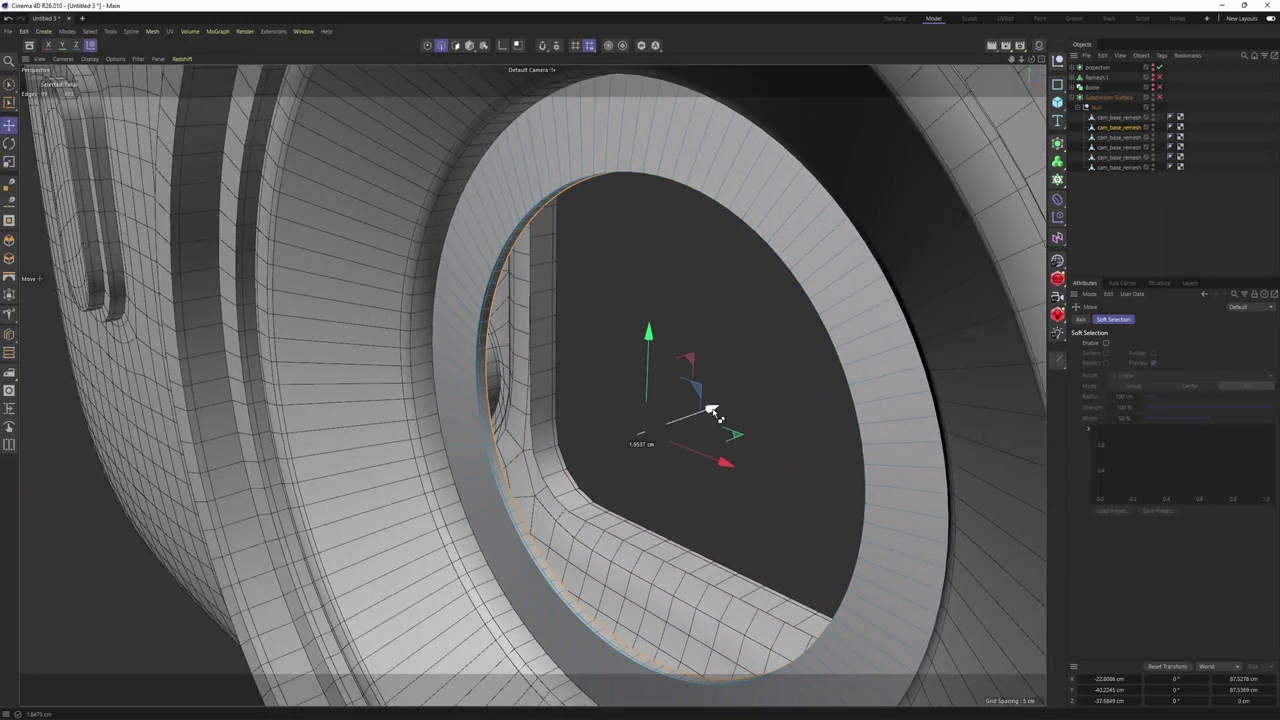
{"action": "key", "text": "Return"}
Center the lens ring object's axis on its own geometry
{"action": "middle_click", "coordinate": [632, 307]}
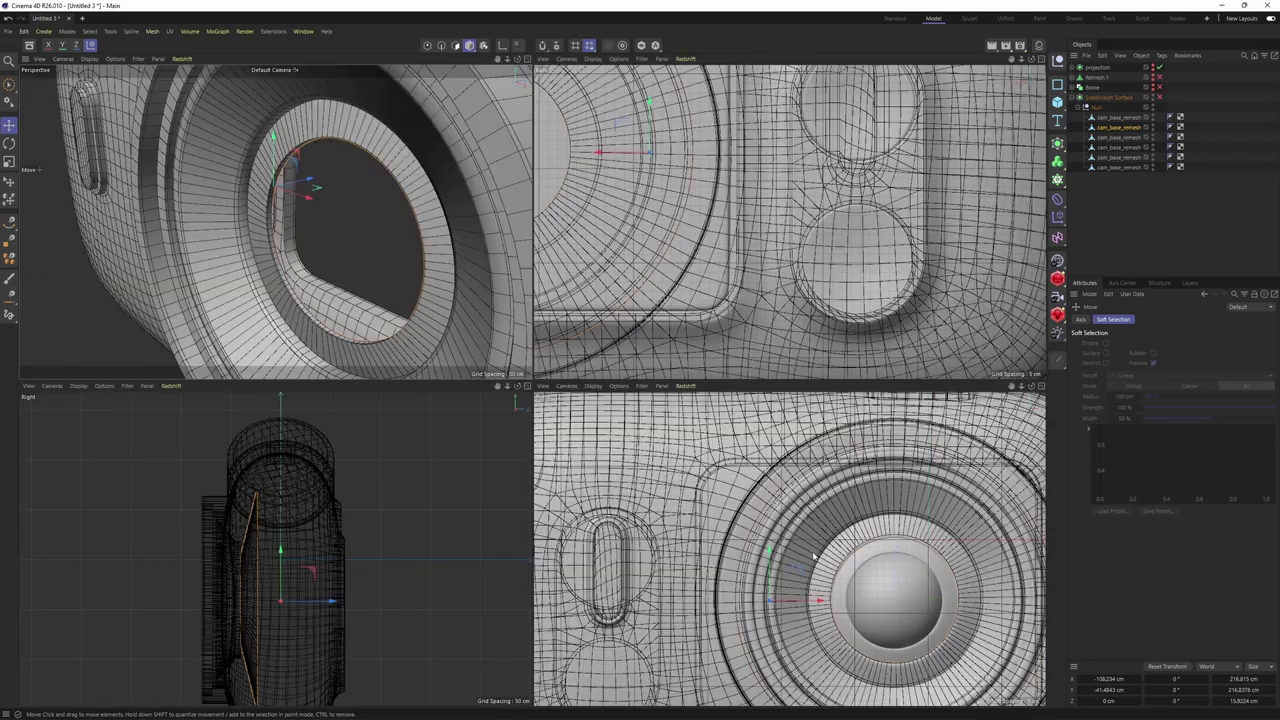
{"action": "middle_click_drag", "start_coordinate": [873, 567], "coordinate": [848, 574], "text": "alt"}
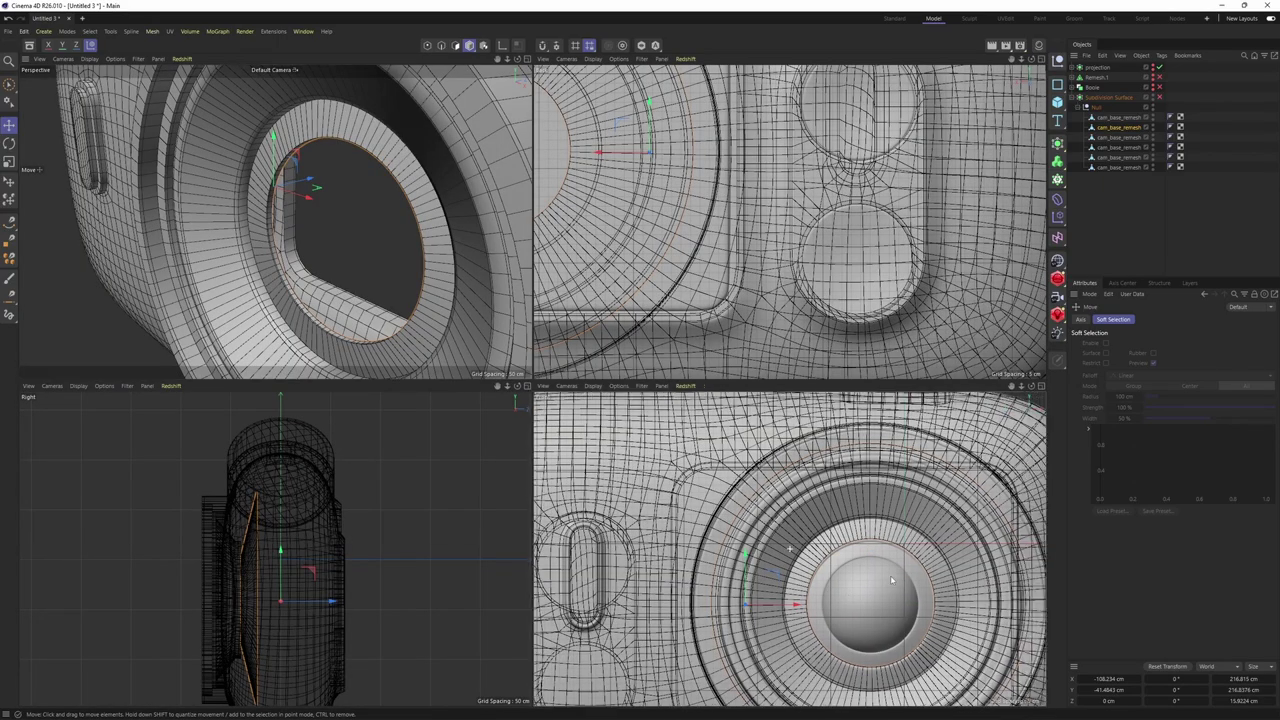
{"action": "scroll", "coordinate": [921, 576], "scroll_direction": "up", "scroll_amount": 3}
{"action": "middle_click", "coordinate": [529, 343]}
{"action": "left_click_drag", "start_coordinate": [664, 408], "coordinate": [569, 293], "text": "alt"}
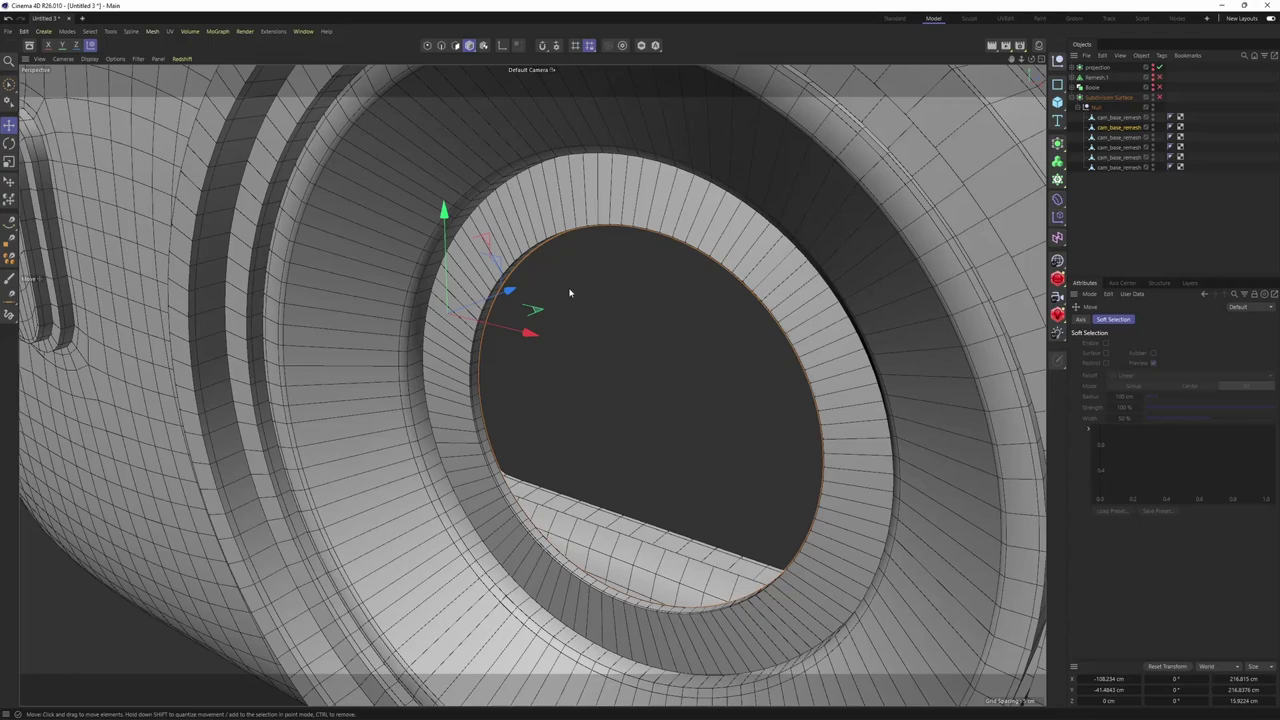
{"action": "left_click", "coordinate": [110, 31]}
{"action": "mouse_move", "coordinate": [141, 190]}
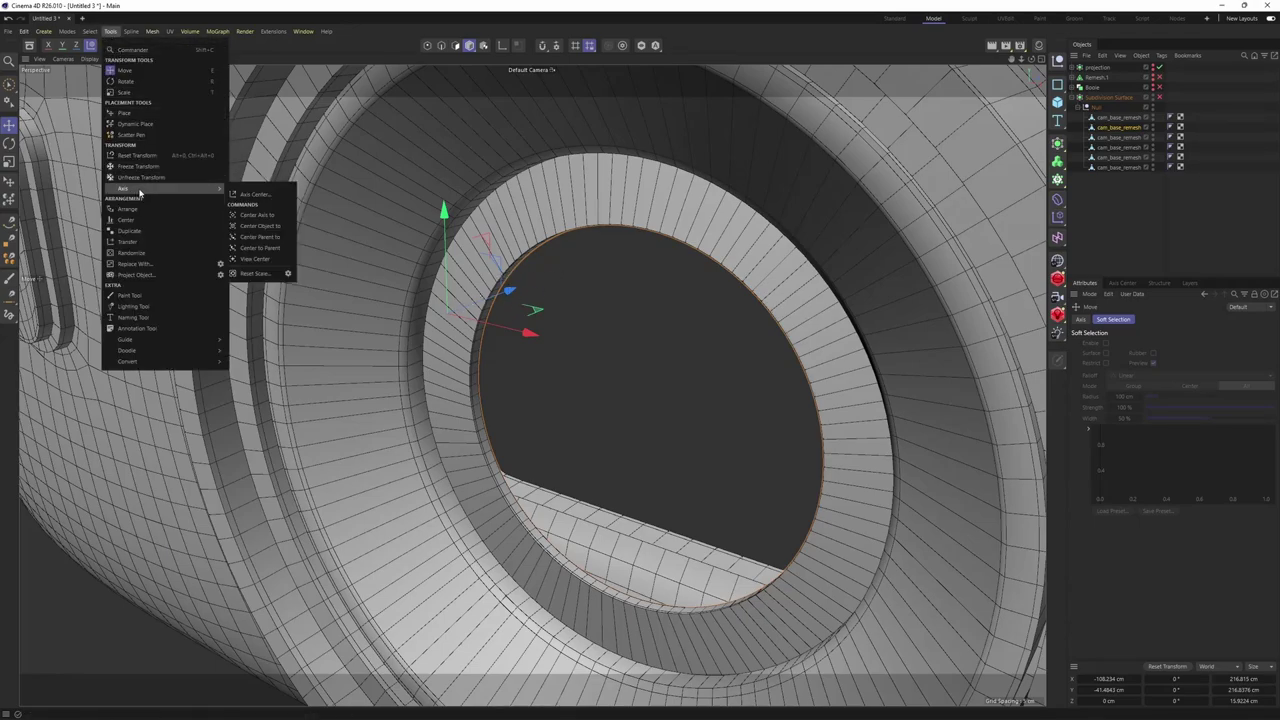
{"action": "left_click", "coordinate": [257, 216]}
Duplicate the lens ring about 5 cm backward along Z and scale the copy down to about 162 cm across
{"action": "left_click_drag", "start_coordinate": [623, 277], "coordinate": [652, 370], "text": "alt"}
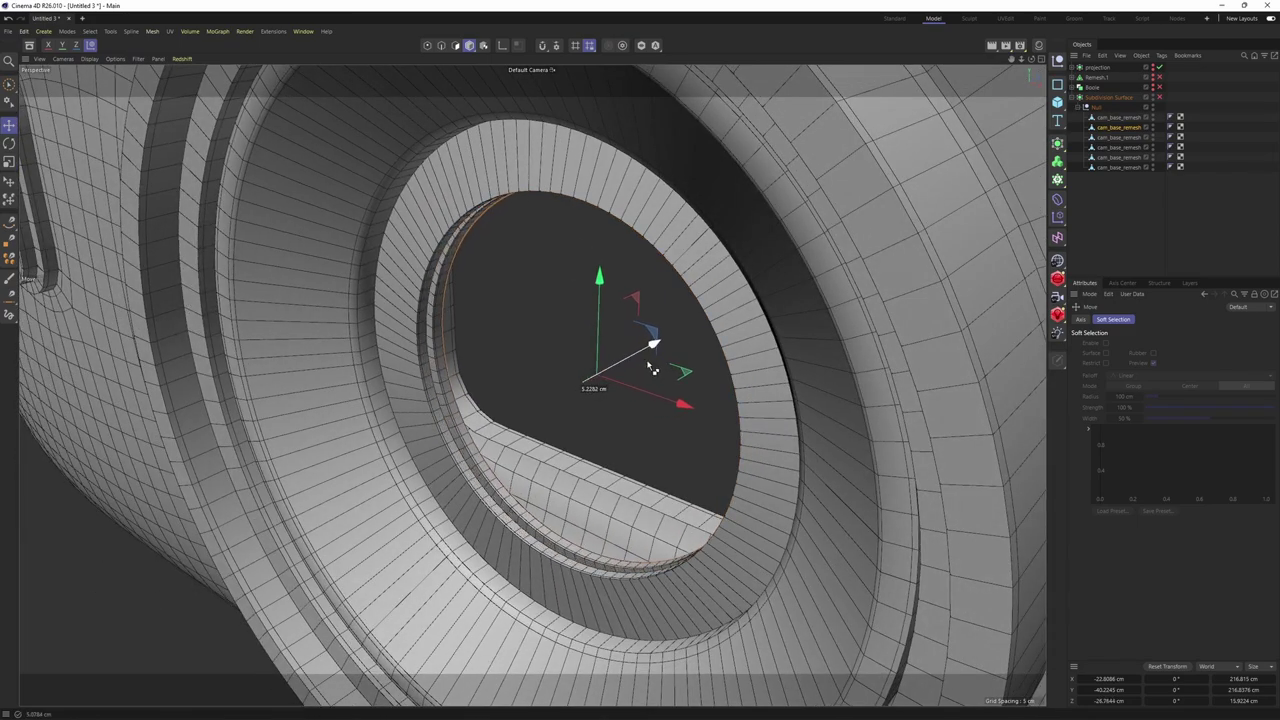
{"action": "left_click_drag", "start_coordinate": [936, 427], "coordinate": [880, 437], "text": "ctrl"}
{"action": "middle_click", "coordinate": [879, 440]}
{"action": "middle_click", "coordinate": [877, 488]}
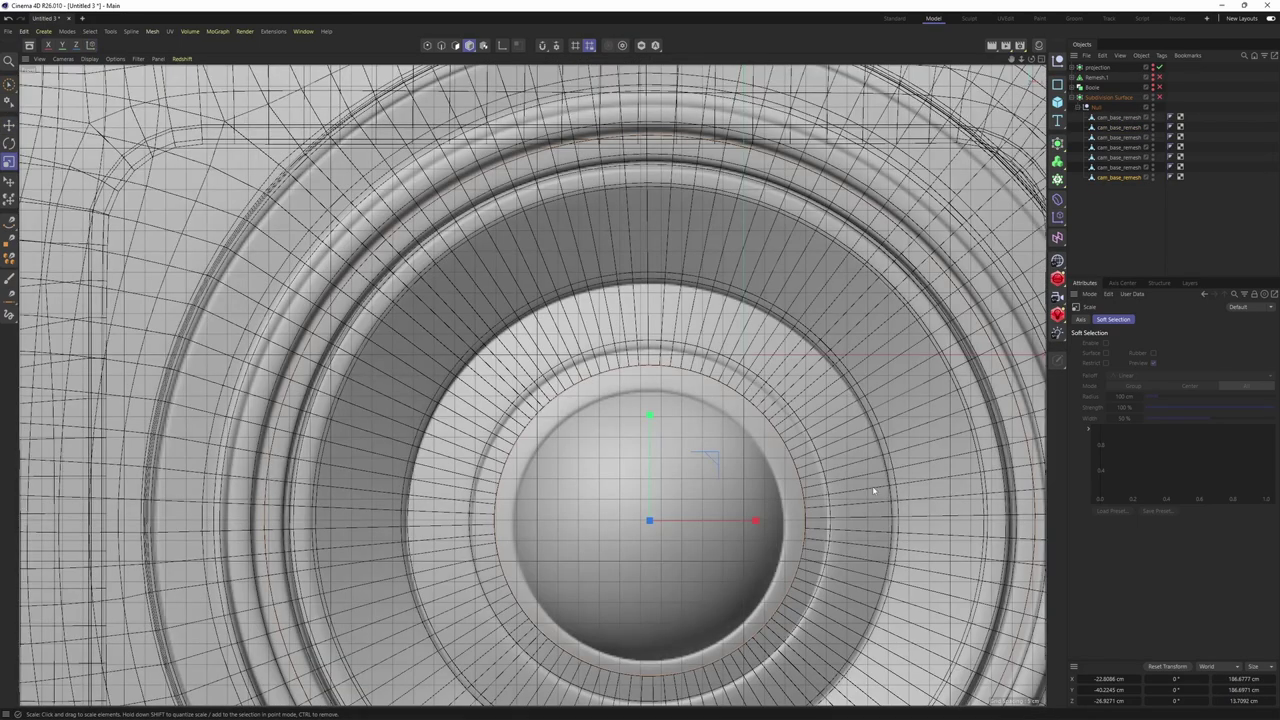
{"action": "left_click_drag", "start_coordinate": [878, 510], "coordinate": [852, 521]}
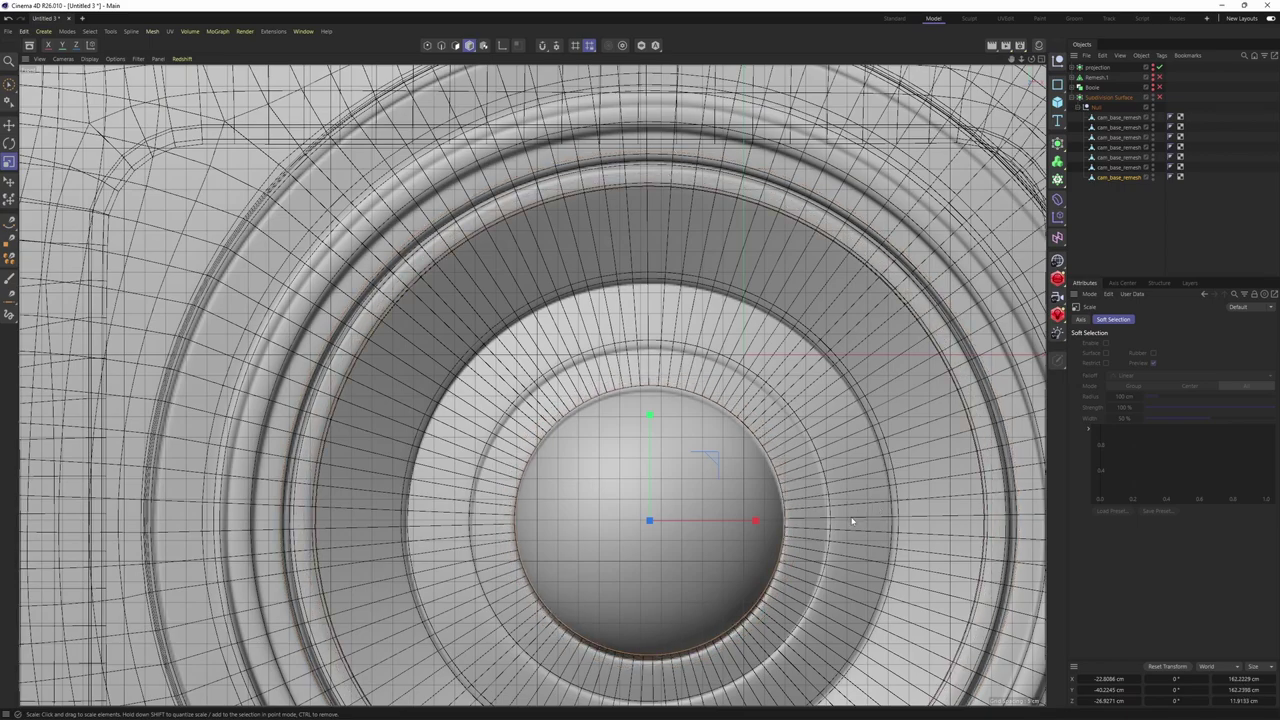
{"action": "middle_click", "coordinate": [663, 405]}
{"action": "middle_click", "coordinate": [286, 230]}
Move the smaller ring copy forward along Z to about -33 cm so it sits inside the first ring
{"action": "left_click_drag", "start_coordinate": [286, 230], "coordinate": [452, 290], "text": "alt"}
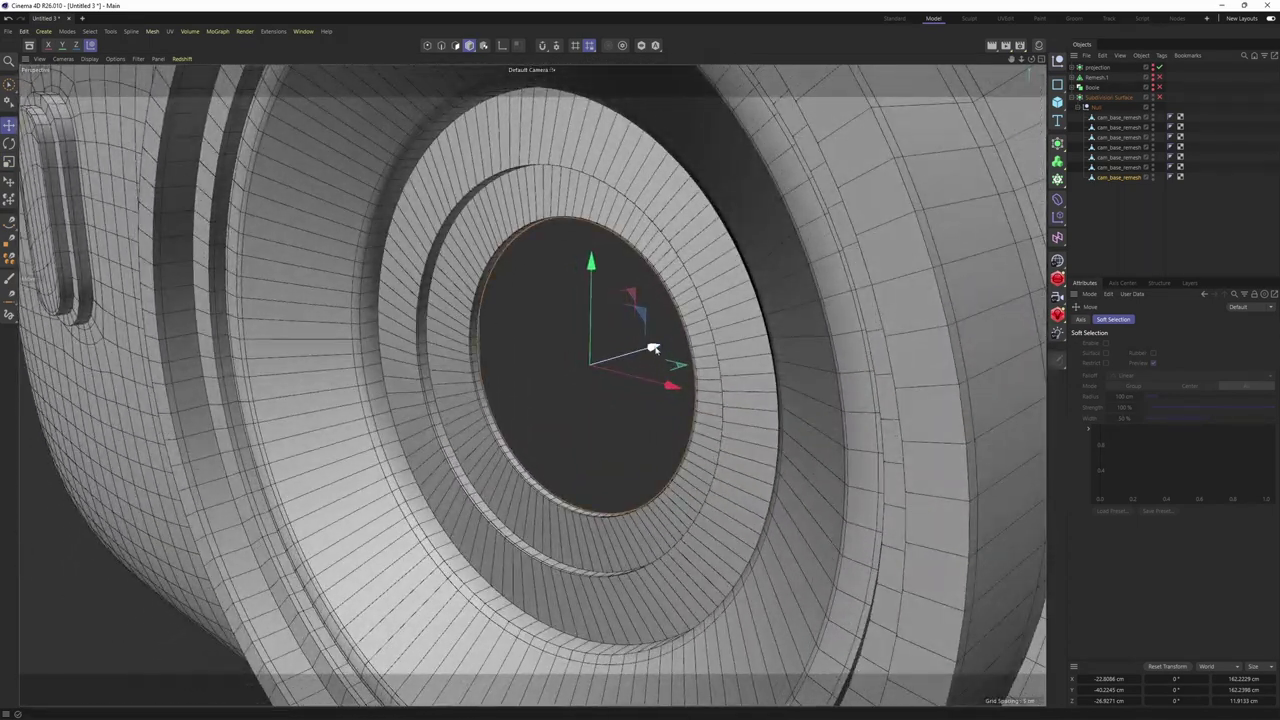
{"action": "left_click_drag", "start_coordinate": [655, 349], "coordinate": [637, 356]}
{"action": "left_click_drag", "start_coordinate": [577, 351], "coordinate": [570, 344], "text": "alt"}
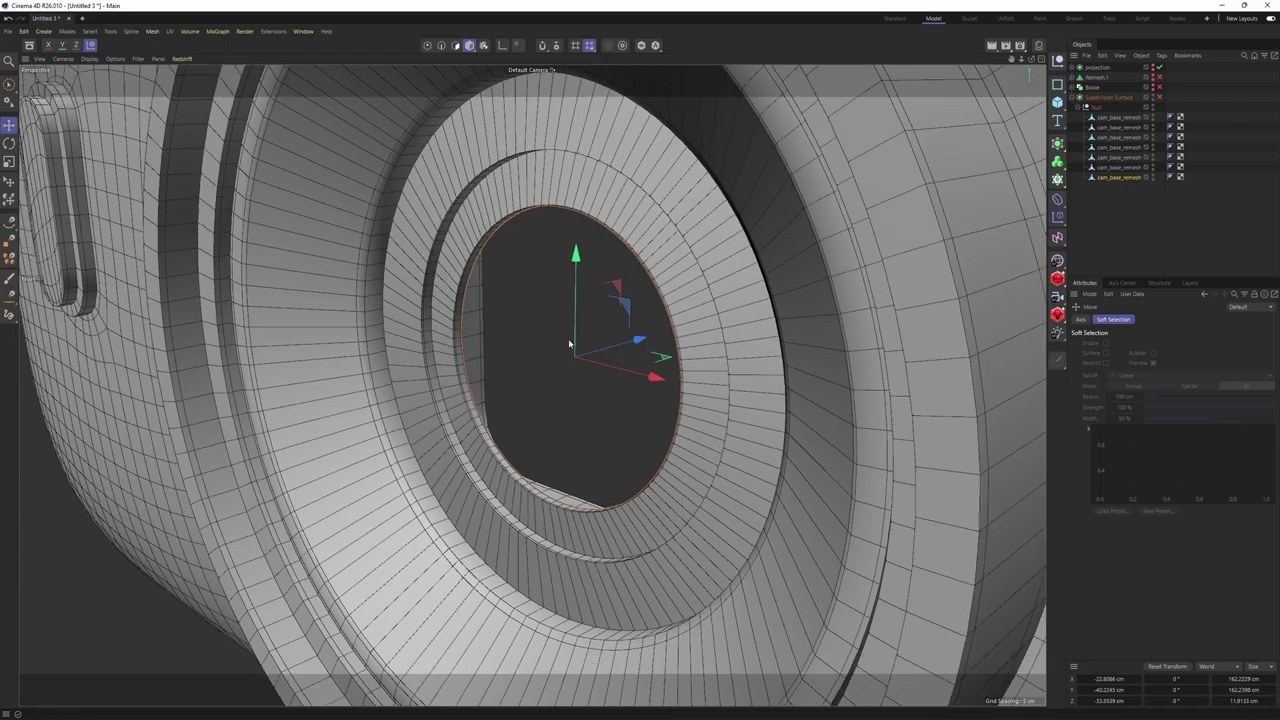
Move the smaller ring's inner edge points deeper into the camera along Z to about -23 cm
{"action": "left_click_drag", "start_coordinate": [508, 375], "coordinate": [629, 363], "text": "alt"}
{"action": "key", "text": "F3"}
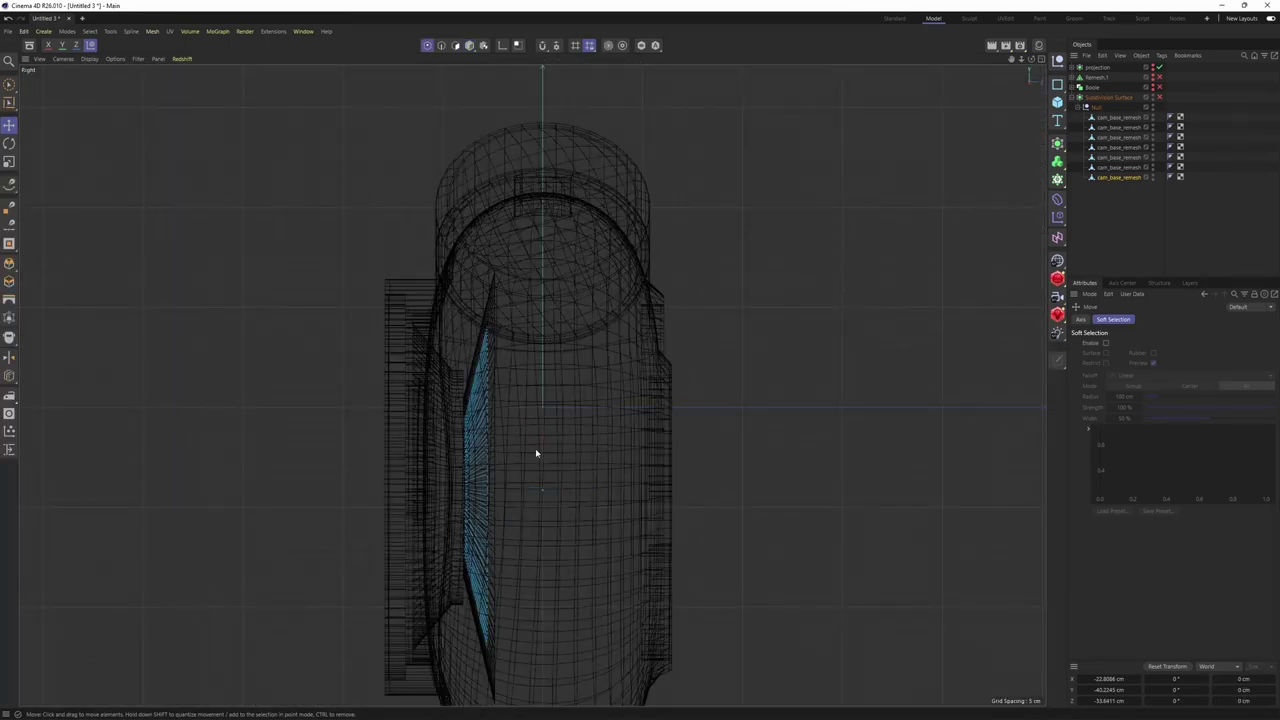
{"action": "key", "text": "F1"}
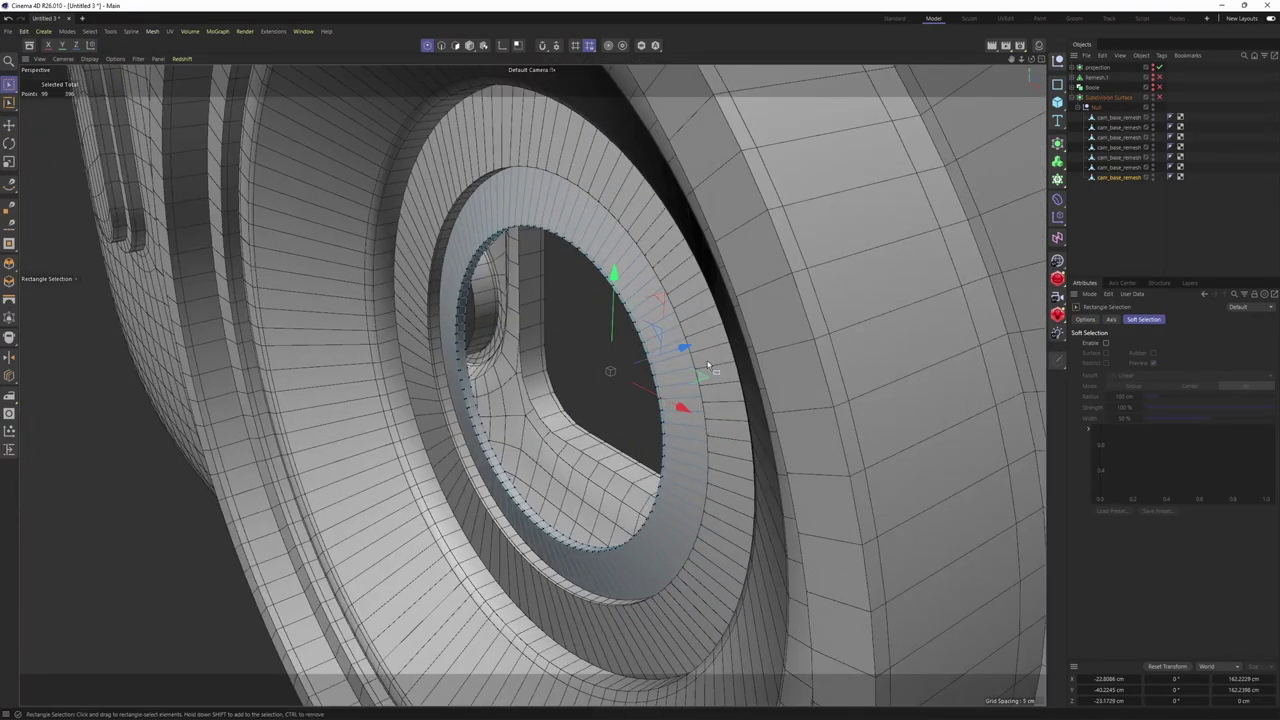
{"action": "left_click_drag", "start_coordinate": [707, 365], "coordinate": [673, 420], "text": "alt"}
{"action": "key", "text": "Return"}
{"action": "key", "text": "e"}
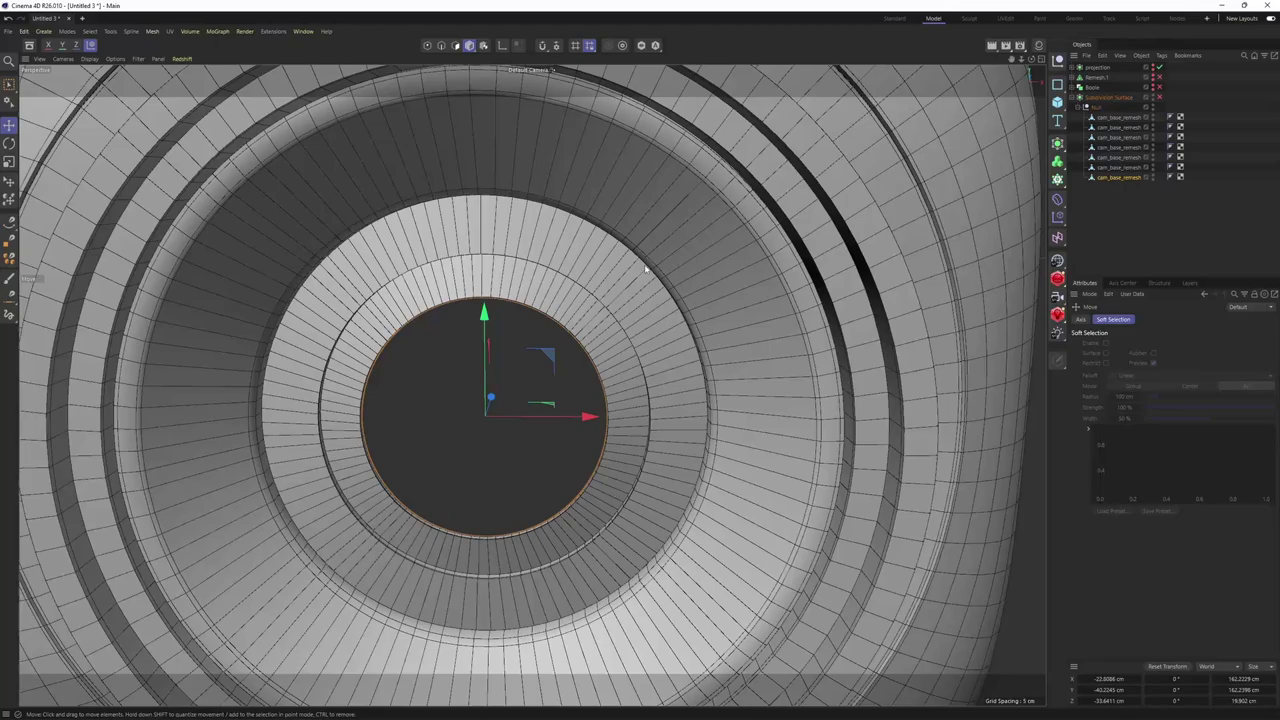
Add a sphere at the smaller ring's centre, scale it to a radius of 32.9 cm and take it out of the ring's hierarchy
{"action": "left_click_drag", "start_coordinate": [645, 268], "coordinate": [670, 328], "text": "alt"}
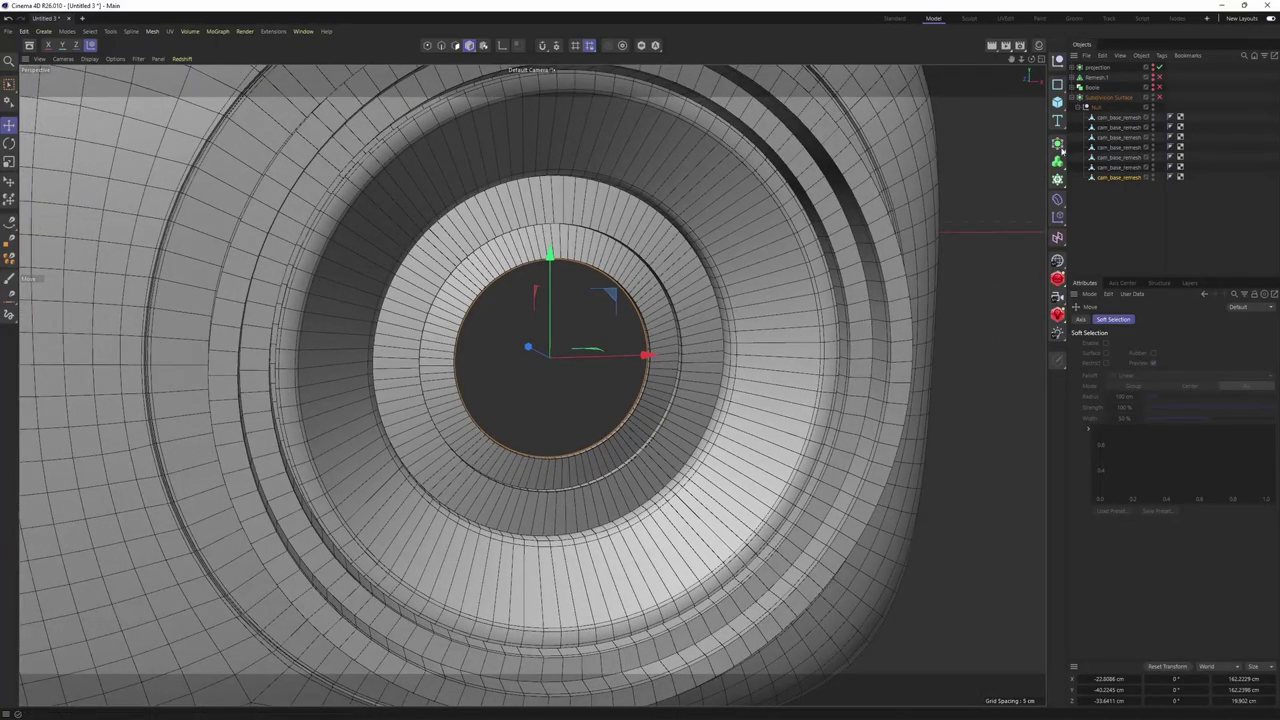
{"action": "left_click", "coordinate": [1057, 102]}
{"action": "left_click", "coordinate": [1162, 156]}
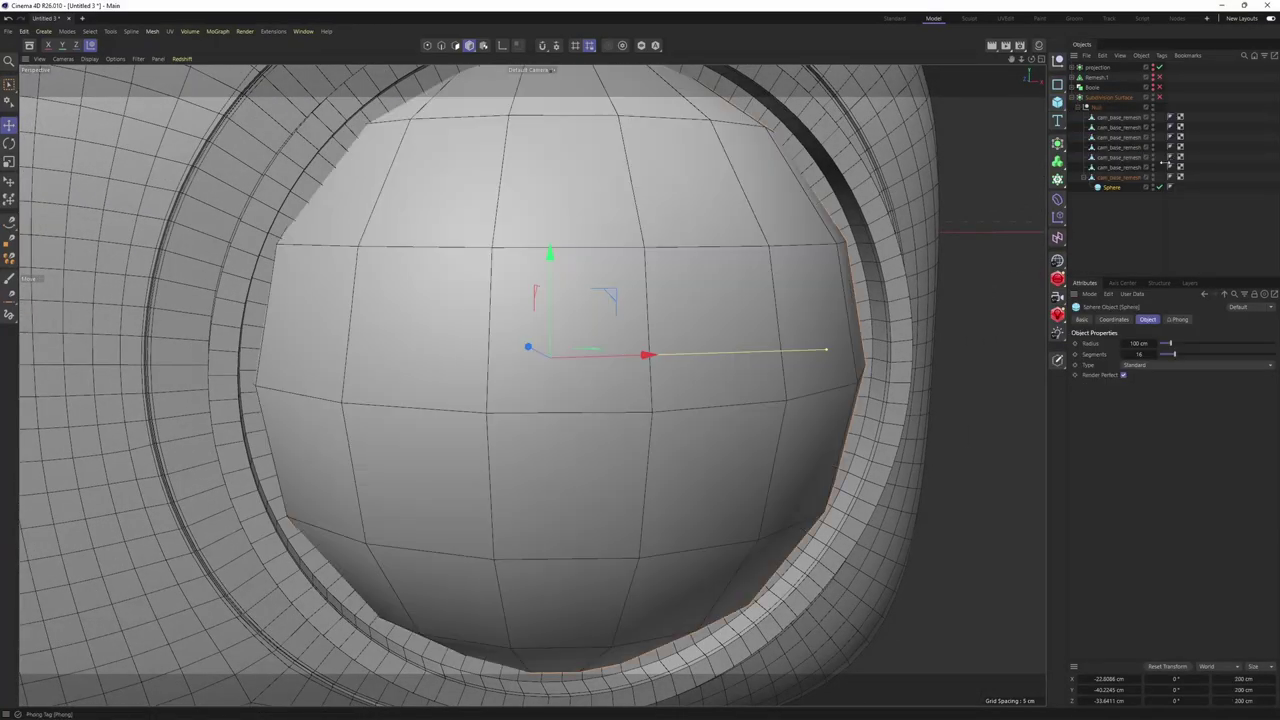
{"action": "key", "text": "t"}
{"action": "left_click_drag", "start_coordinate": [903, 323], "coordinate": [613, 374]}
{"action": "left_click_drag", "start_coordinate": [613, 374], "coordinate": [616, 373]}
{"action": "left_click", "coordinate": [1107, 178]}
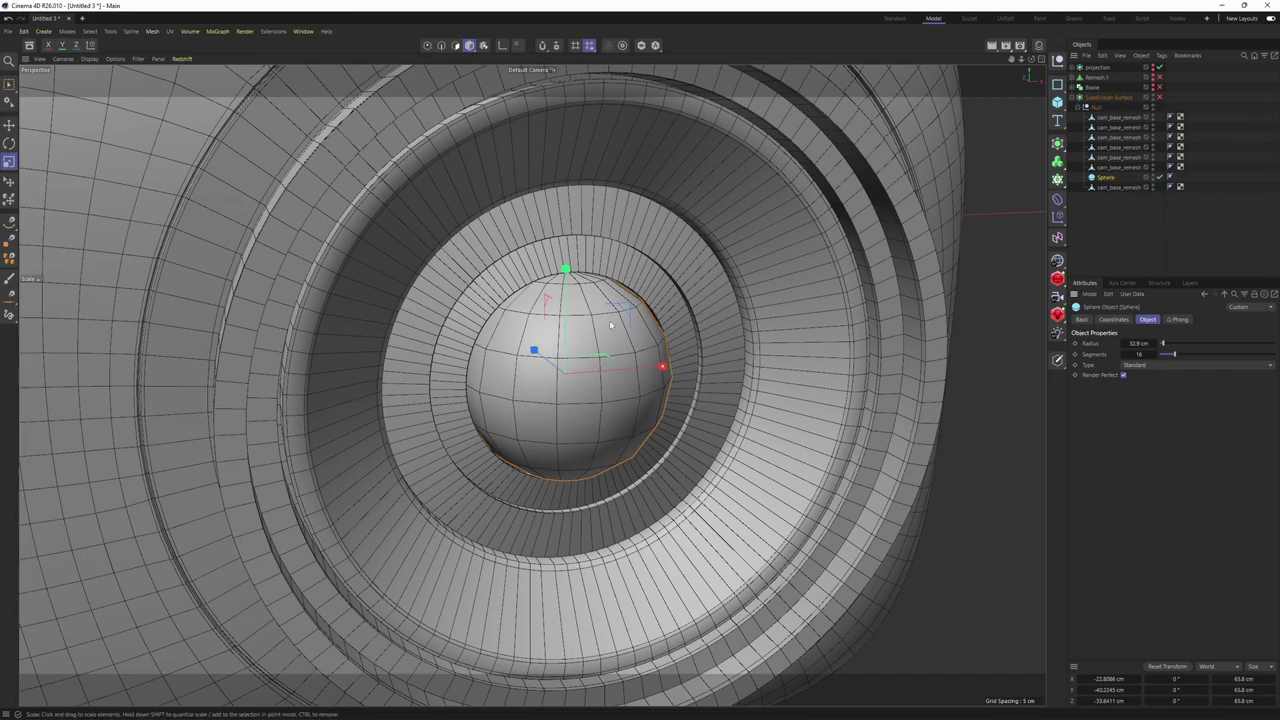
Try to move the sphere along Z through the ring opening and undo the move
{"action": "key", "text": "e"}
{"action": "left_click_drag", "start_coordinate": [537, 352], "coordinate": [600, 398]}
{"action": "left_click_drag", "start_coordinate": [600, 398], "coordinate": [610, 430], "text": "alt"}
{"action": "scroll", "coordinate": [612, 425], "scroll_direction": "up", "scroll_amount": 3}
{"action": "key", "text": "ctrl+z"}
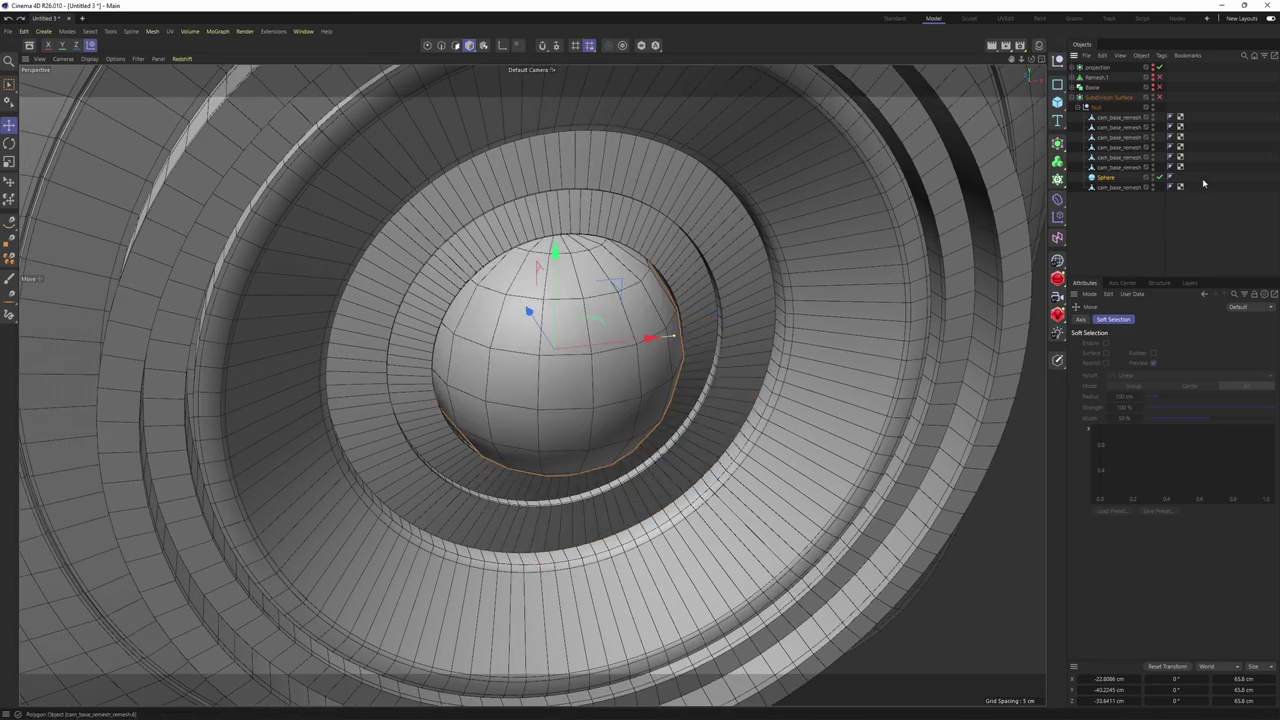
Change the sphere's type to Hexahedron and set its segments to 12
{"action": "left_click", "coordinate": [1106, 178]}
{"action": "left_click", "coordinate": [1175, 366]}
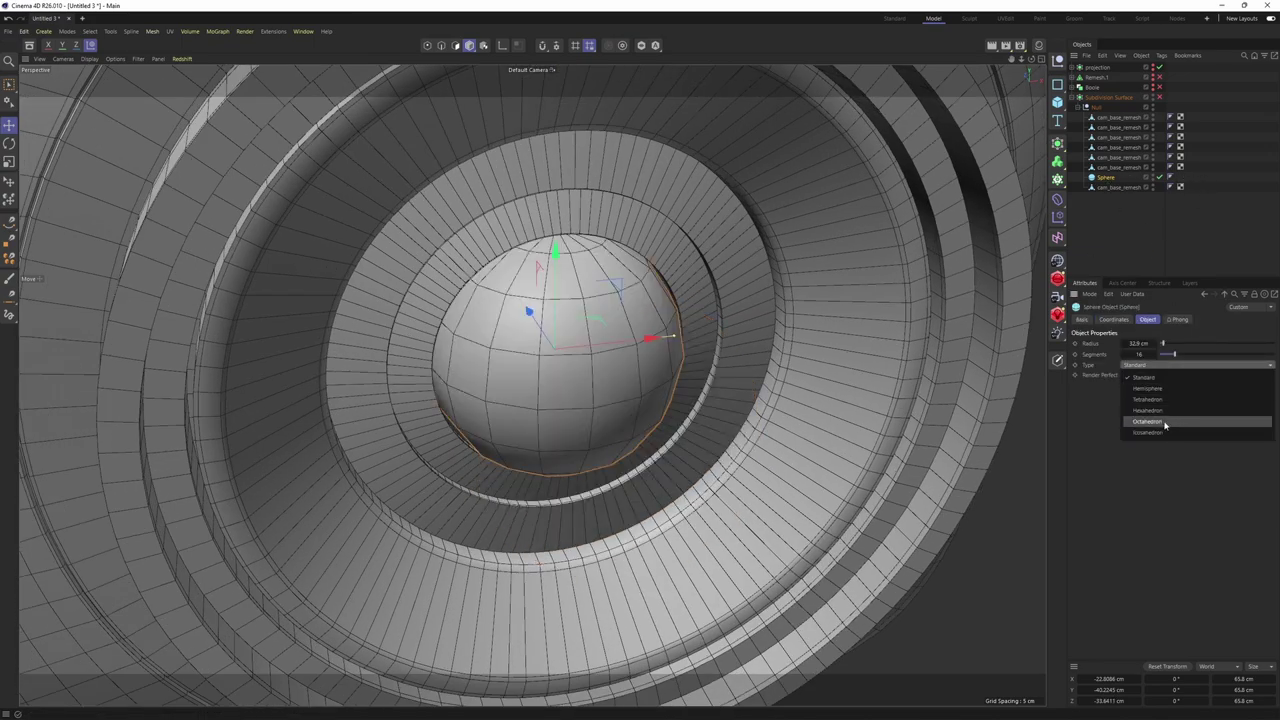
{"action": "left_click", "coordinate": [1166, 411]}
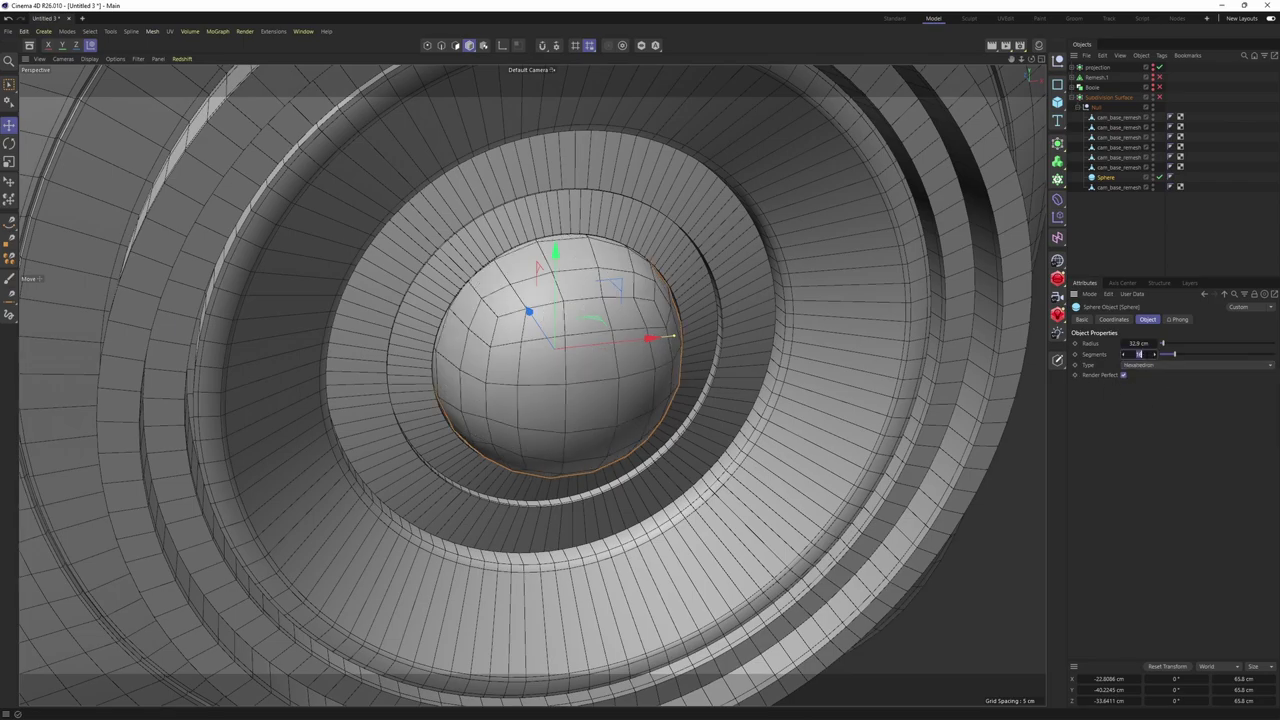
{"action": "key", "text": "Return"}
Enlarge the sphere to a radius of about 36.8 cm and move it deeper along Z to about -21 cm
{"action": "left_click_drag", "start_coordinate": [778, 359], "coordinate": [704, 347], "text": "alt"}
{"action": "left_click_drag", "start_coordinate": [636, 313], "coordinate": [764, 351]}
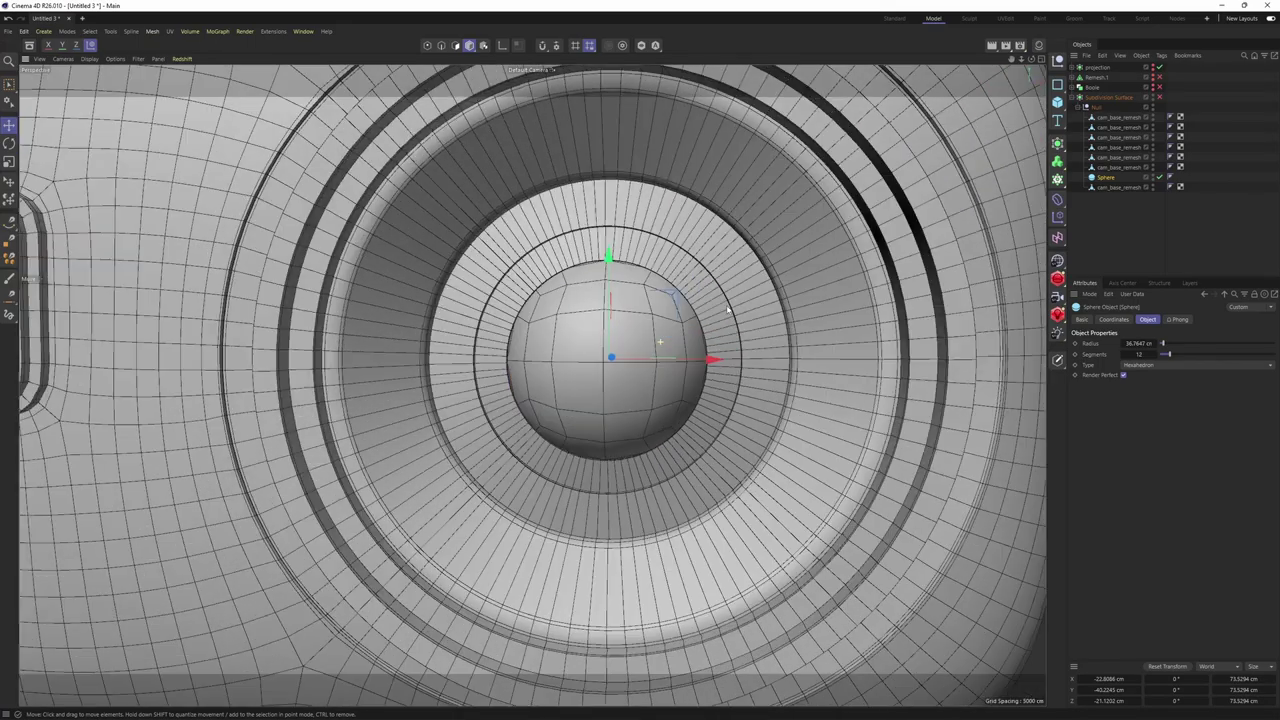
{"action": "scroll", "coordinate": [727, 310], "scroll_direction": "down", "scroll_amount": 8}
{"action": "left_click_drag", "start_coordinate": [645, 352], "coordinate": [666, 430], "text": "alt"}
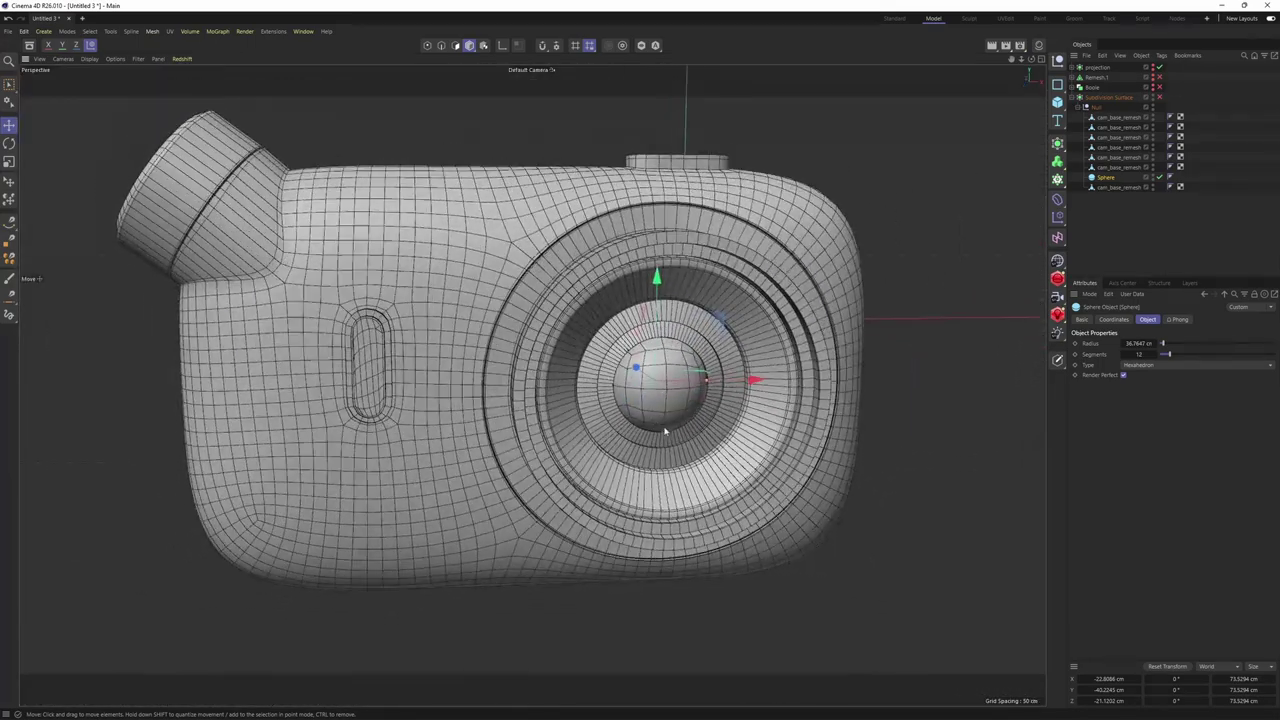
Select the polygon loop lining the rear screen opening of the camera body and split it off as a separate object
{"action": "middle_click", "coordinate": [666, 430]}
{"action": "scroll", "coordinate": [857, 552], "scroll_direction": "down", "scroll_amount": 5}
{"action": "scroll", "coordinate": [857, 552], "scroll_direction": "down", "scroll_amount": 5}
{"action": "middle_click", "coordinate": [460, 300]}
{"action": "left_click_drag", "start_coordinate": [460, 300], "coordinate": [735, 288], "text": "alt"}
{"action": "scroll", "coordinate": [706, 274], "scroll_direction": "up", "scroll_amount": 3}
{"action": "middle_click_drag", "start_coordinate": [715, 280], "coordinate": [775, 235], "text": "alt"}
{"action": "left_click", "coordinate": [657, 172]}
{"action": "middle_click_drag", "start_coordinate": [718, 191], "coordinate": [711, 234], "text": "alt"}
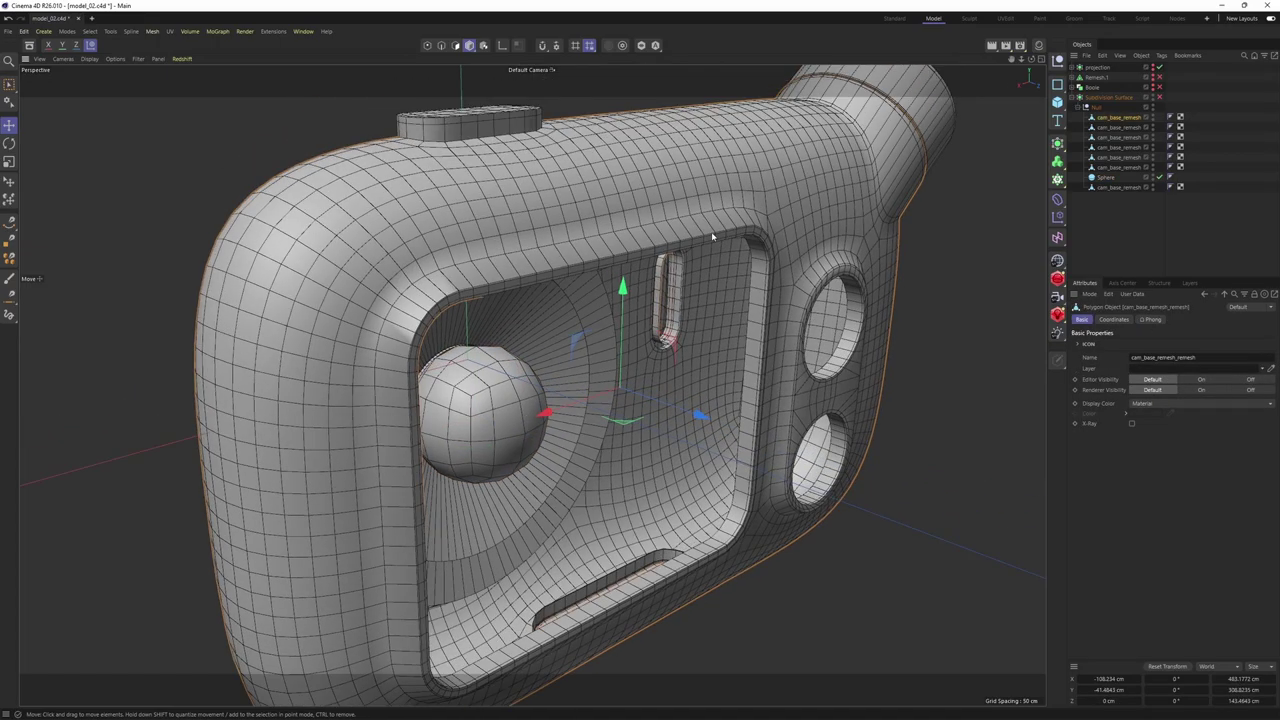
{"action": "scroll", "coordinate": [711, 234], "scroll_direction": "up", "scroll_amount": 1}
{"action": "middle_click_drag", "start_coordinate": [606, 264], "coordinate": [654, 223], "text": "alt"}
{"action": "scroll", "coordinate": [654, 226], "scroll_direction": "up", "scroll_amount": 2}
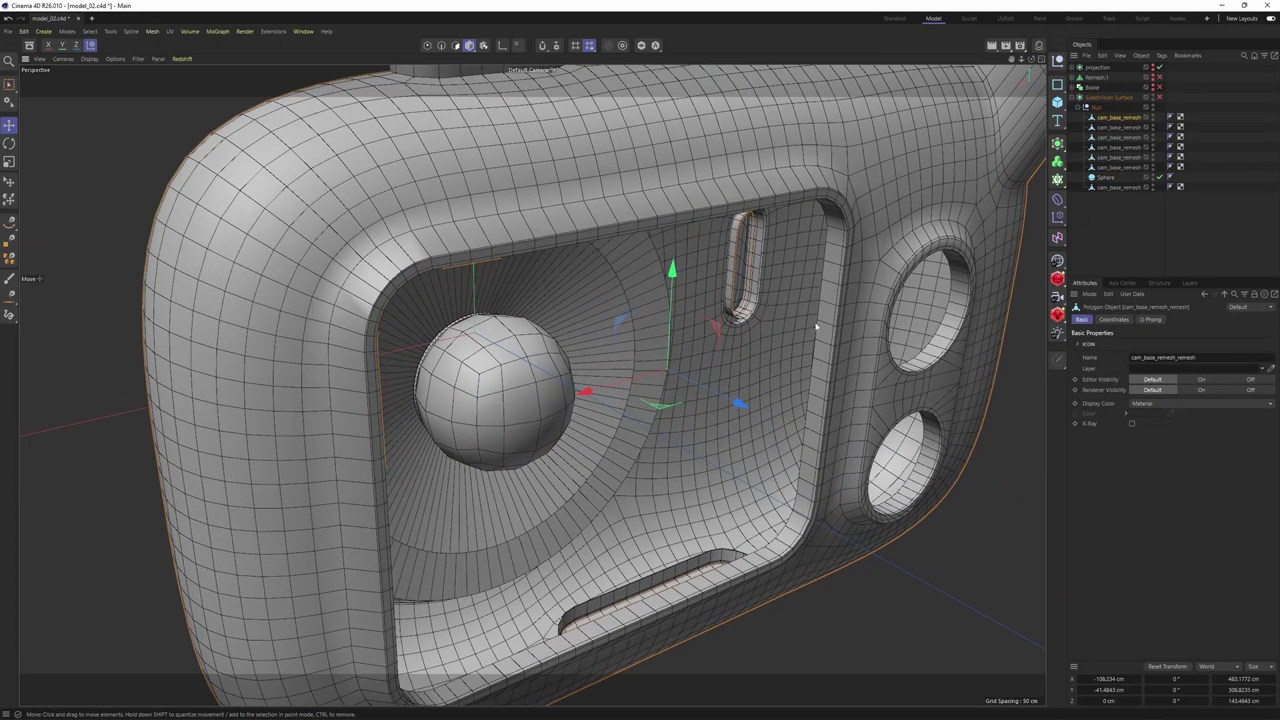
{"action": "middle_click_drag", "start_coordinate": [866, 370], "coordinate": [769, 340], "text": "alt"}
{"action": "scroll", "coordinate": [762, 352], "scroll_direction": "up", "scroll_amount": 1}
{"action": "key", "text": "Return"}
{"action": "key", "text": "u"}
{"action": "key", "text": "l"}
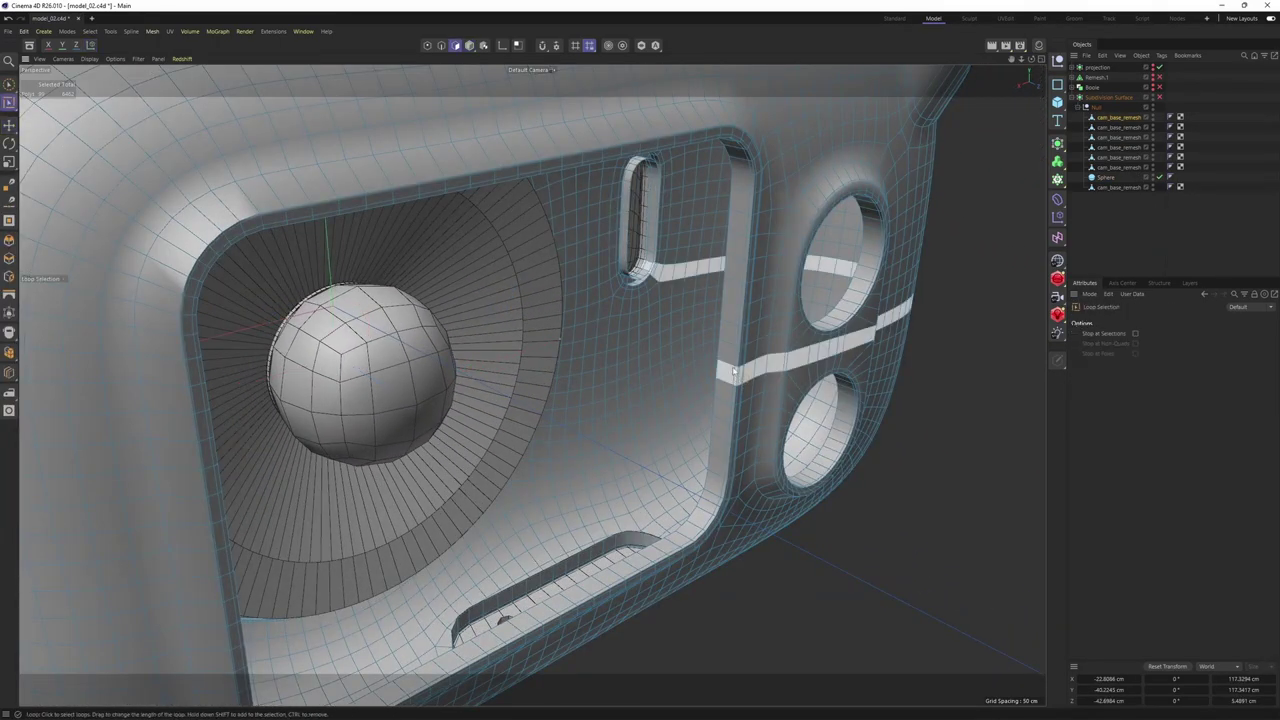
{"action": "left_click", "coordinate": [737, 380]}
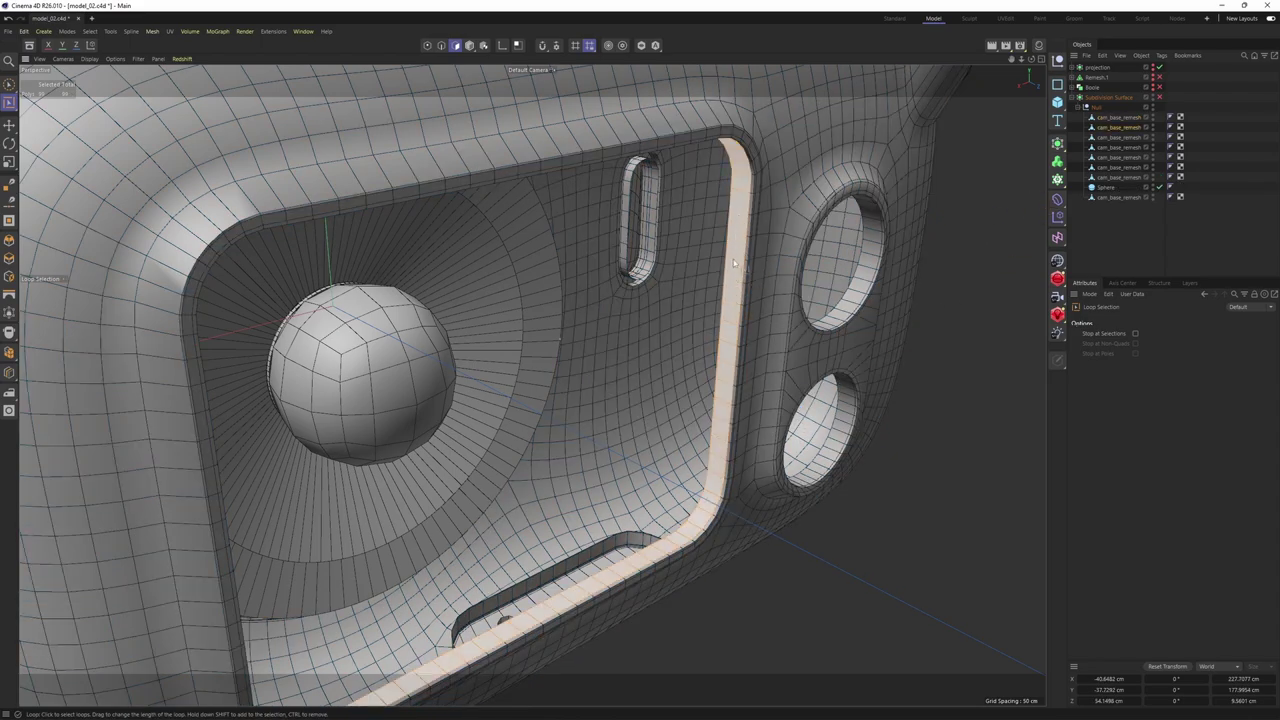
Select the outer rear edge loop of the split-off screen frame and isolate the frame in the viewport
{"action": "left_click_drag", "start_coordinate": [893, 329], "coordinate": [775, 252], "text": "alt"}
{"action": "key", "text": "e"}
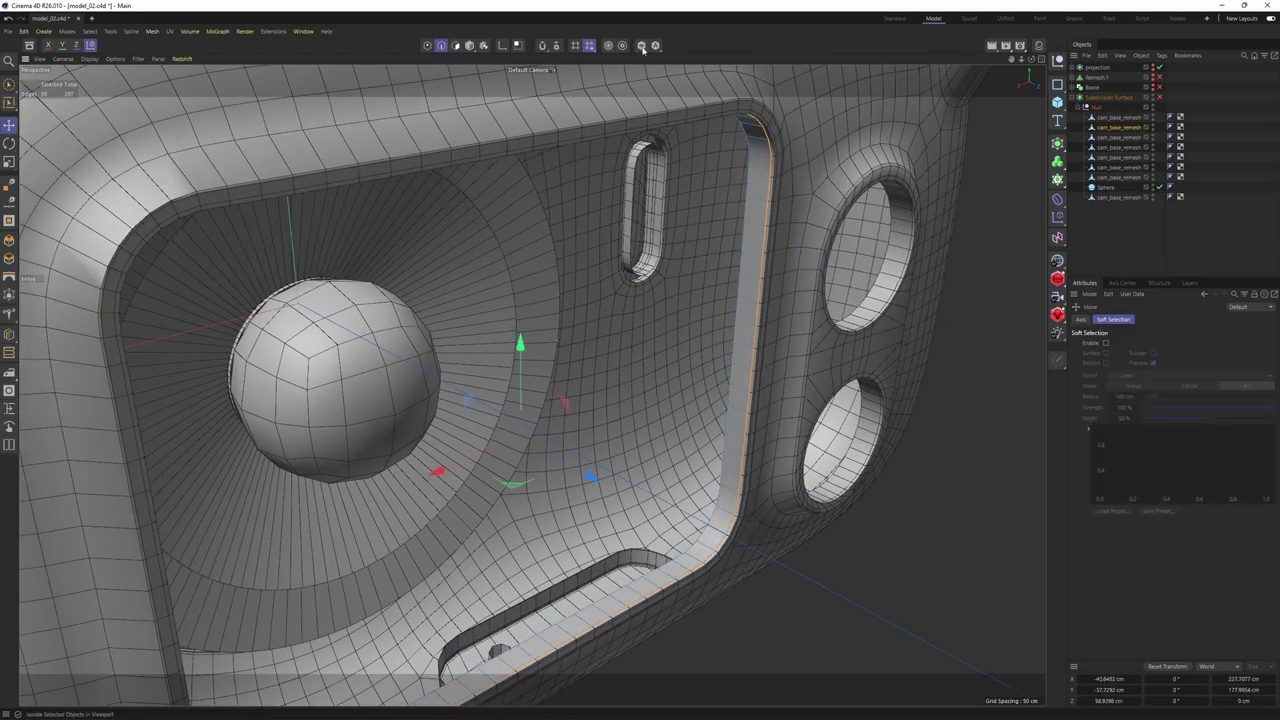
{"action": "left_click", "coordinate": [642, 45]}
Try to close the screen frame's opening with a Grid-type Close Polygon Hole and undo it
{"action": "right_click", "coordinate": [752, 182]}
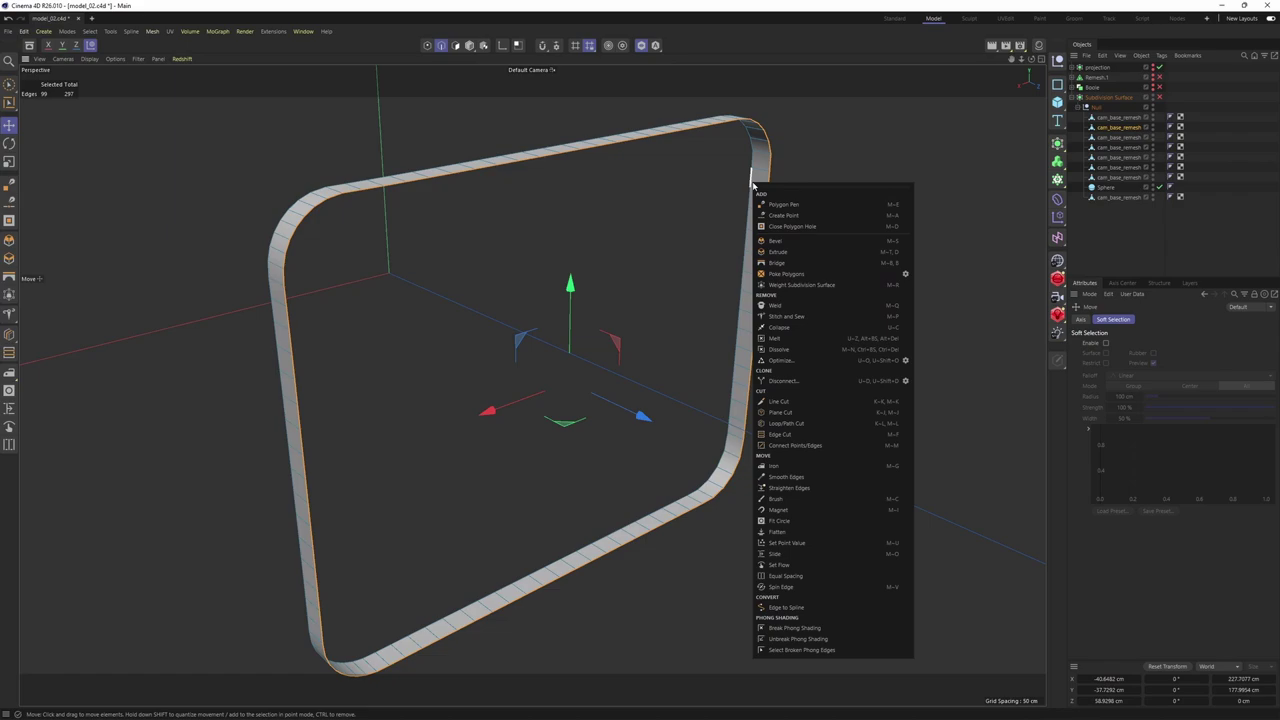
{"action": "left_click", "coordinate": [808, 228]}
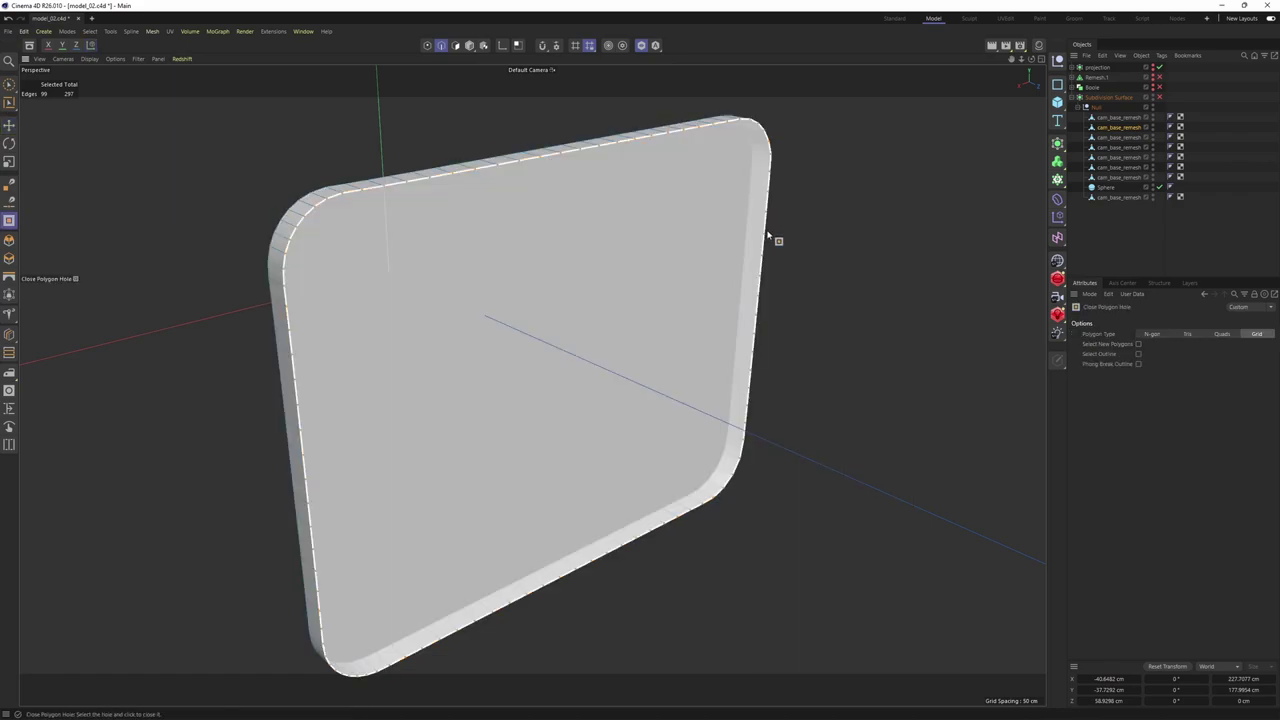
{"action": "left_click", "coordinate": [768, 236]}
{"action": "left_click_drag", "start_coordinate": [794, 246], "coordinate": [666, 214], "text": "alt"}
{"action": "key", "text": "ctrl+z"}
Join the middle edges of the frame's upper and lower sides with a polygon strip using Stitch and Sew
{"action": "key", "text": "e"}
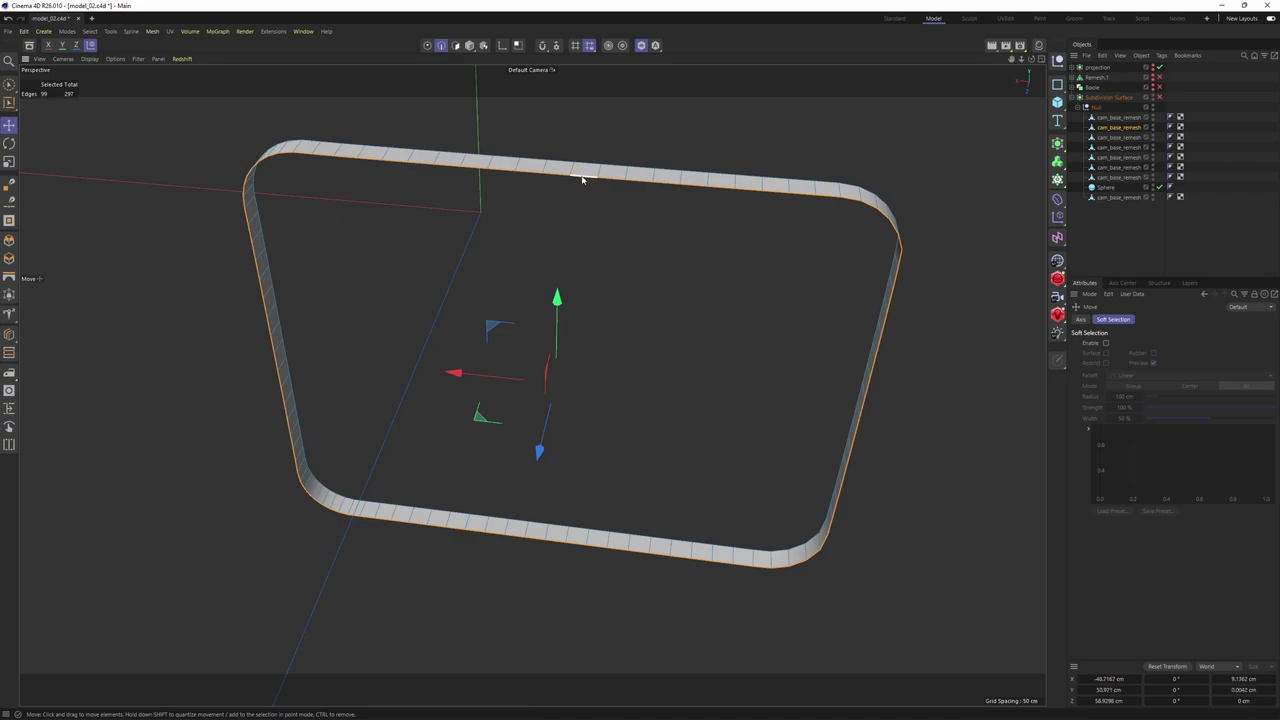
{"action": "left_click", "coordinate": [582, 178]}
{"action": "key", "text": "m"}
{"action": "key", "text": "p"}
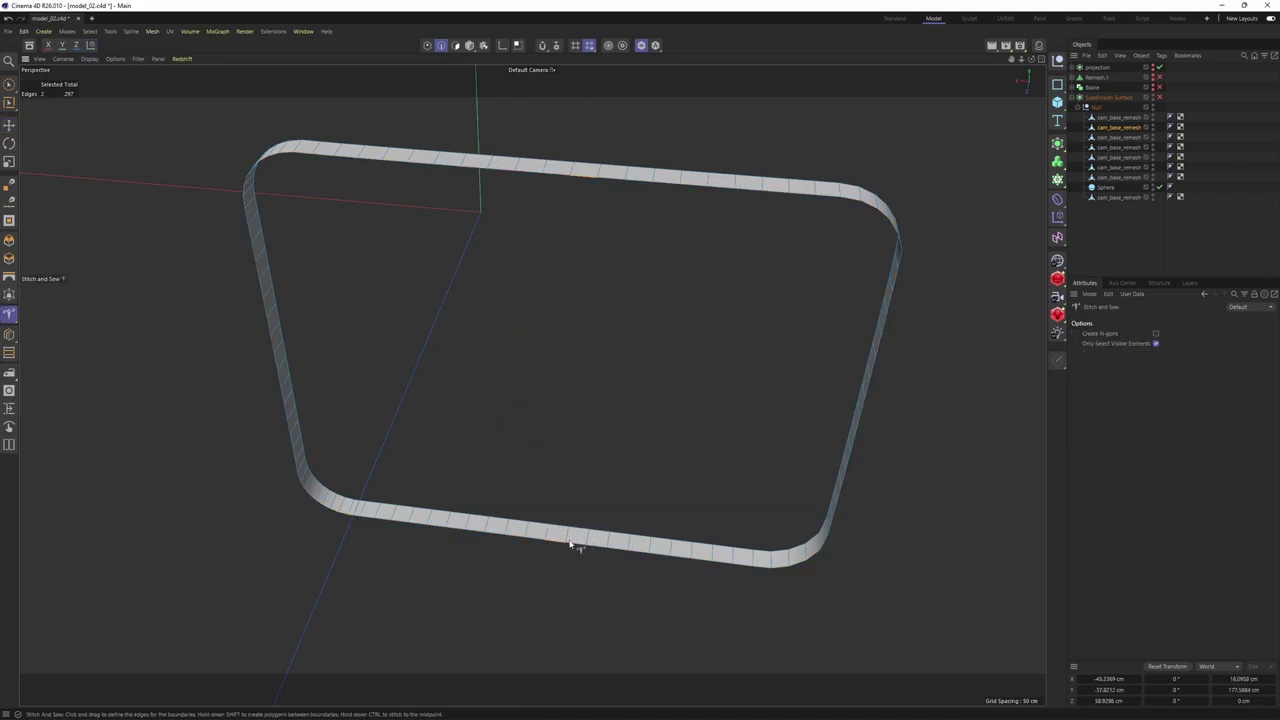
{"action": "left_click_drag", "start_coordinate": [601, 198], "coordinate": [601, 199], "text": "shift"}
{"action": "left_click_drag", "start_coordinate": [571, 274], "coordinate": [592, 250], "text": "alt"}
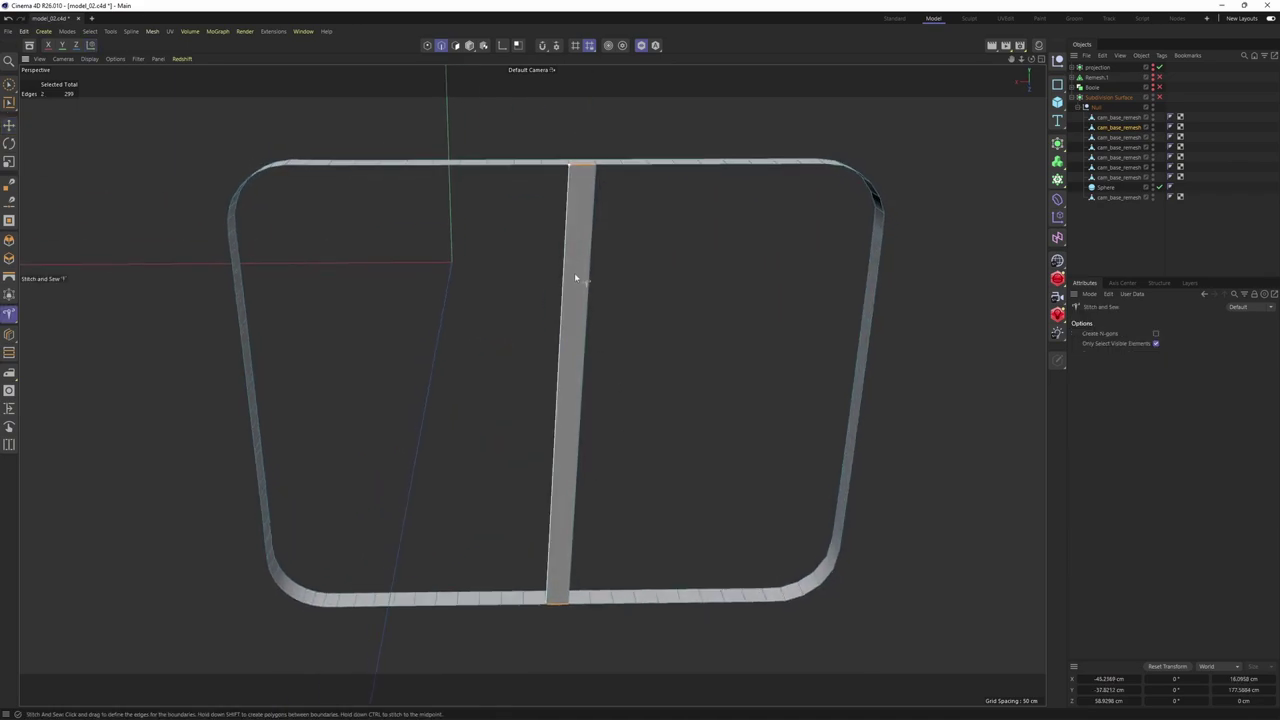
Divide the vertical strip with 12 evenly spaced loop cuts and close both halves of the frame with Grid polygons
{"action": "key", "text": "k"}
{"action": "key", "text": "l"}
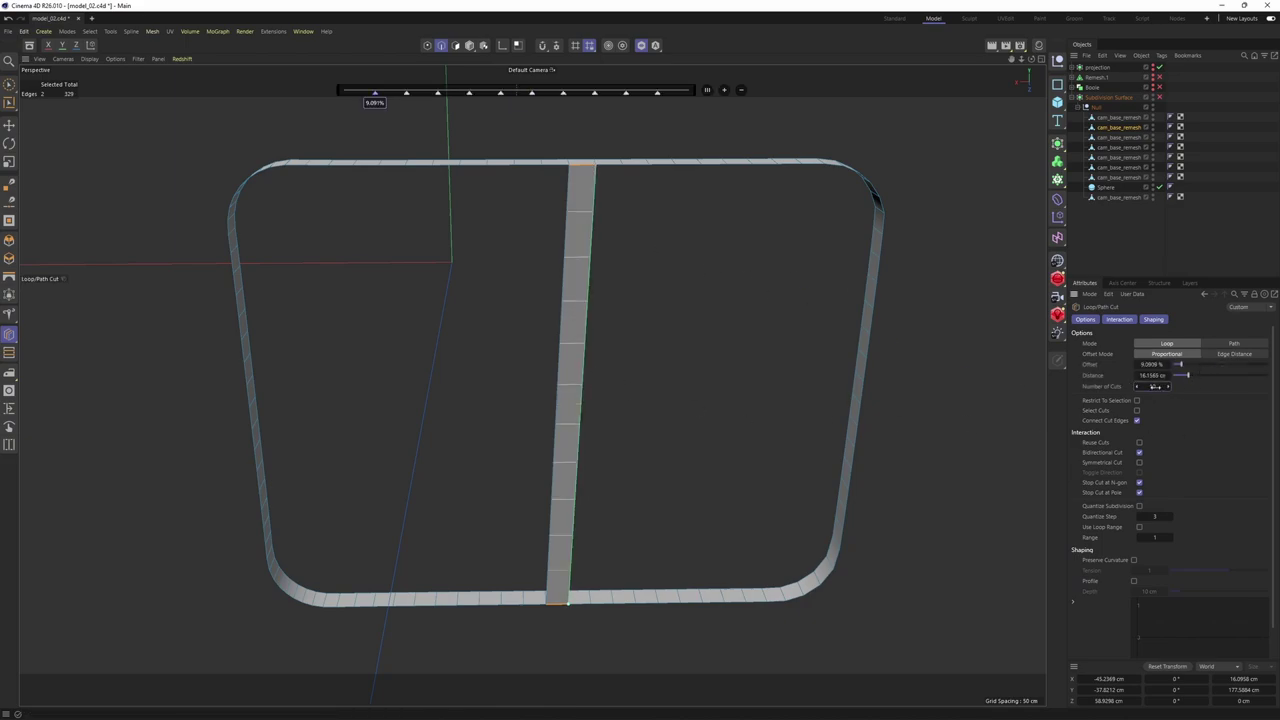
{"action": "right_click", "coordinate": [612, 232]}
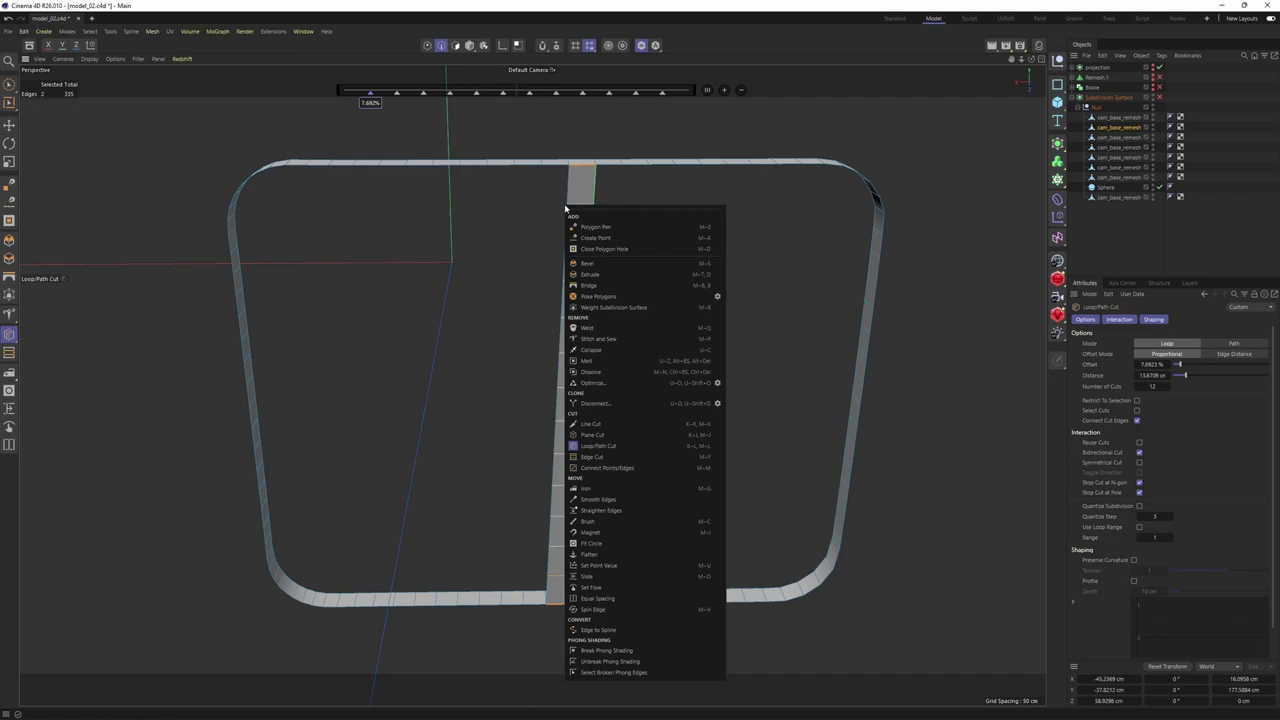
{"action": "left_click", "coordinate": [622, 246]}
{"action": "left_click", "coordinate": [593, 203]}
{"action": "mouse_move", "coordinate": [593, 203]}
{"action": "left_mouse_down", "text": "alt"}
{"action": "mouse_move", "coordinate": [720, 229]}
{"action": "mouse_move", "coordinate": [586, 214]}
{"action": "left_mouse_up", "text": "alt"}
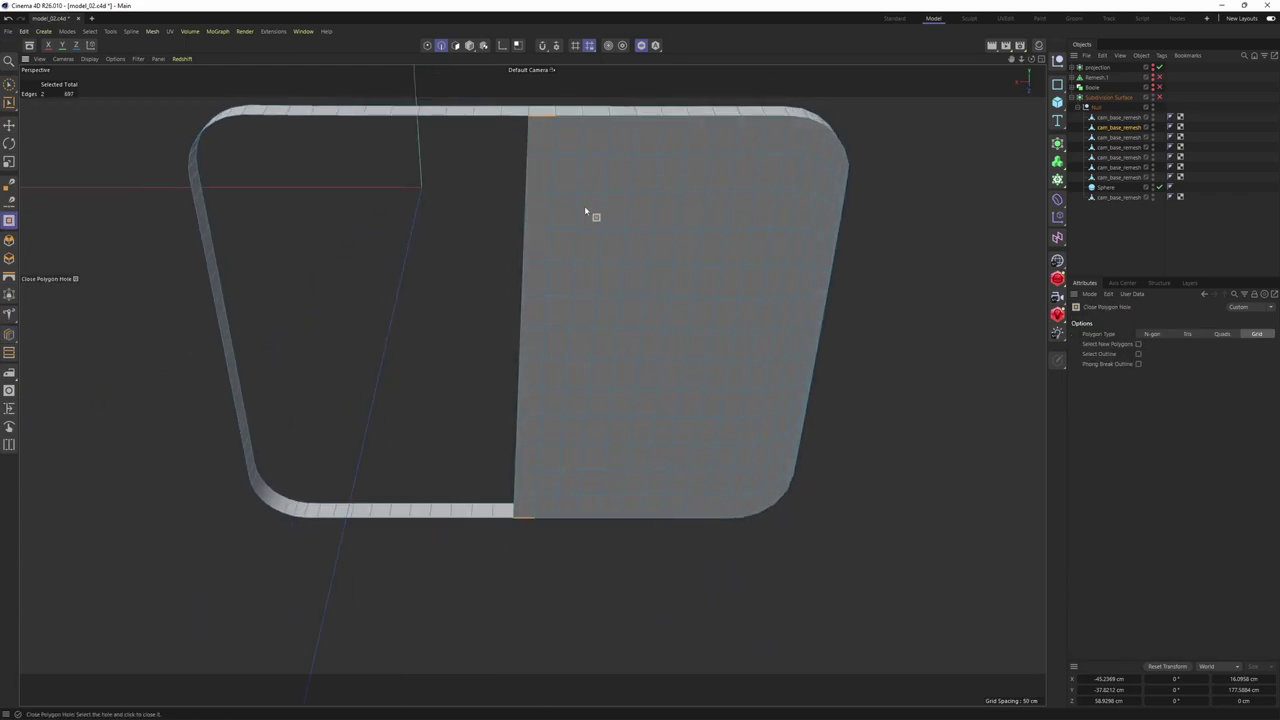
{"action": "left_click", "coordinate": [533, 182]}
{"action": "left_click_drag", "start_coordinate": [560, 264], "coordinate": [595, 276], "text": "alt"}
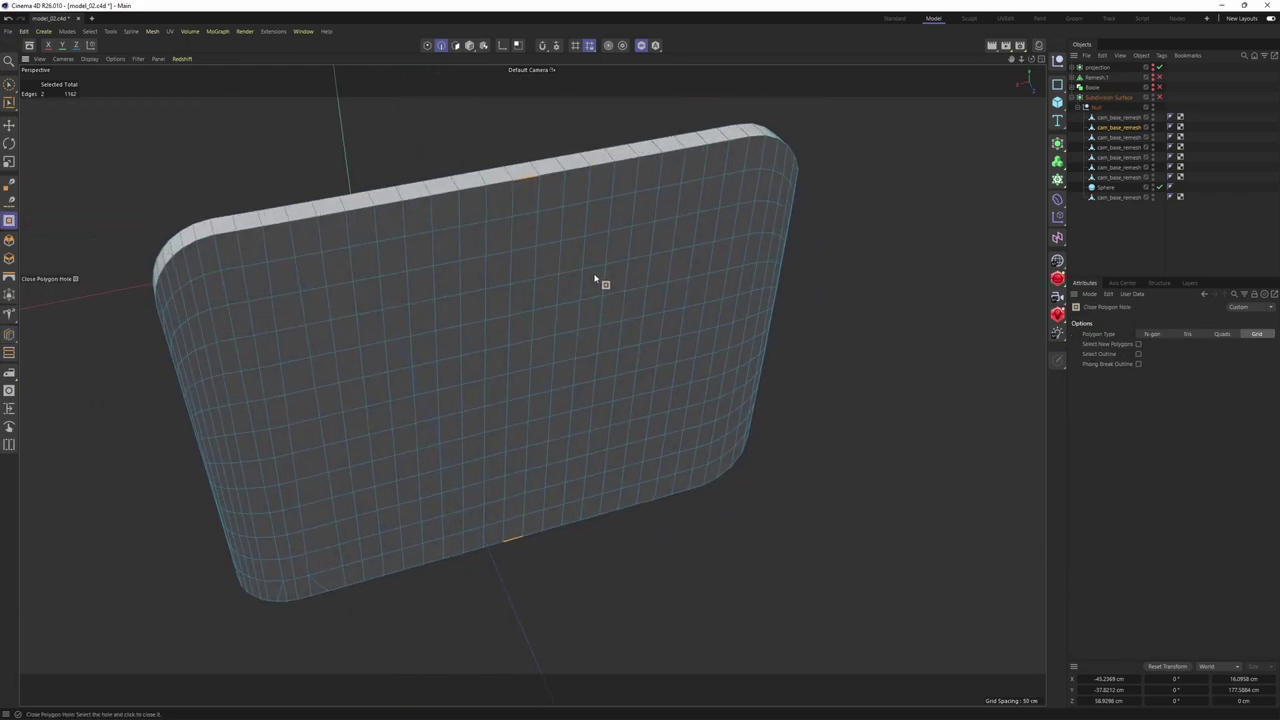
Fill-select all polygons of the screen panel's flat face
{"action": "key", "text": "e"}
{"action": "middle_click_drag", "start_coordinate": [346, 541], "coordinate": [448, 467], "text": "alt"}
{"action": "scroll", "coordinate": [448, 467], "scroll_direction": "up", "scroll_amount": 1}
{"action": "left_click_drag", "start_coordinate": [448, 467], "coordinate": [467, 281], "text": "alt"}
{"action": "scroll", "coordinate": [476, 421], "scroll_direction": "up", "scroll_amount": 2}
{"action": "key", "text": "Return"}
{"action": "scroll", "coordinate": [420, 445], "scroll_direction": "up", "scroll_amount": 1}
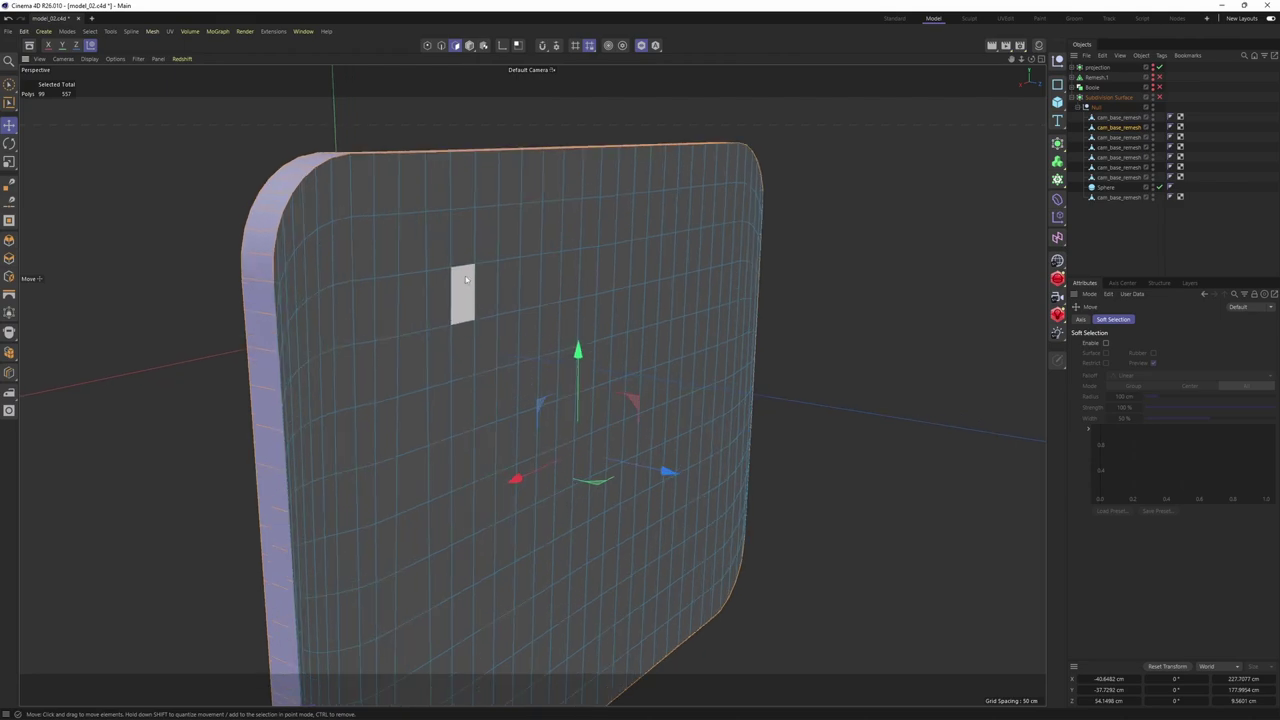
{"action": "key", "text": "u"}
{"action": "key", "text": "f"}
{"action": "left_click", "coordinate": [575, 300]}
Try to inset the screen panel's face polygons by about 0.4 cm and undo the inset
{"action": "left_click_drag", "start_coordinate": [622, 328], "coordinate": [722, 415], "text": "alt"}
{"action": "key", "text": "i"}
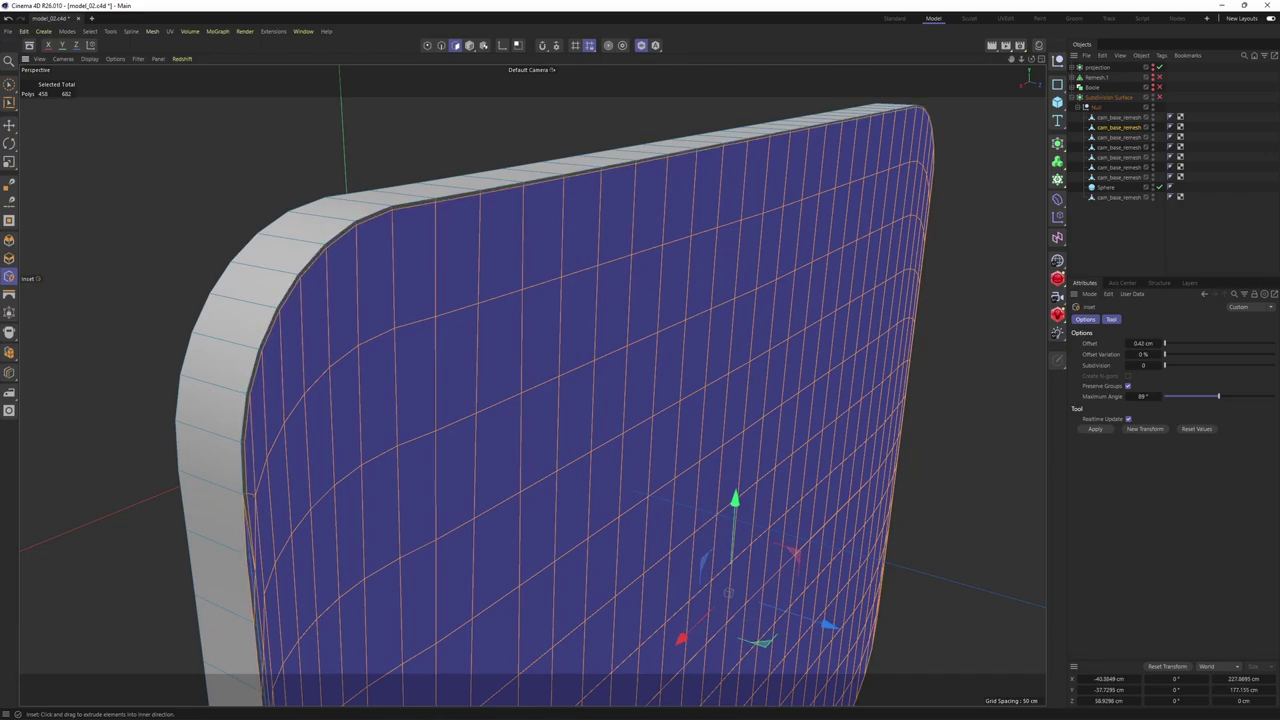
{"action": "key", "text": "ctrl+z"}
Try to even out the cramped grid points near the panel's rounded corner by sliding them along their edges
{"action": "left_click_drag", "start_coordinate": [460, 286], "coordinate": [428, 319], "text": "alt"}
{"action": "scroll", "coordinate": [426, 319], "scroll_direction": "up", "scroll_amount": 3}
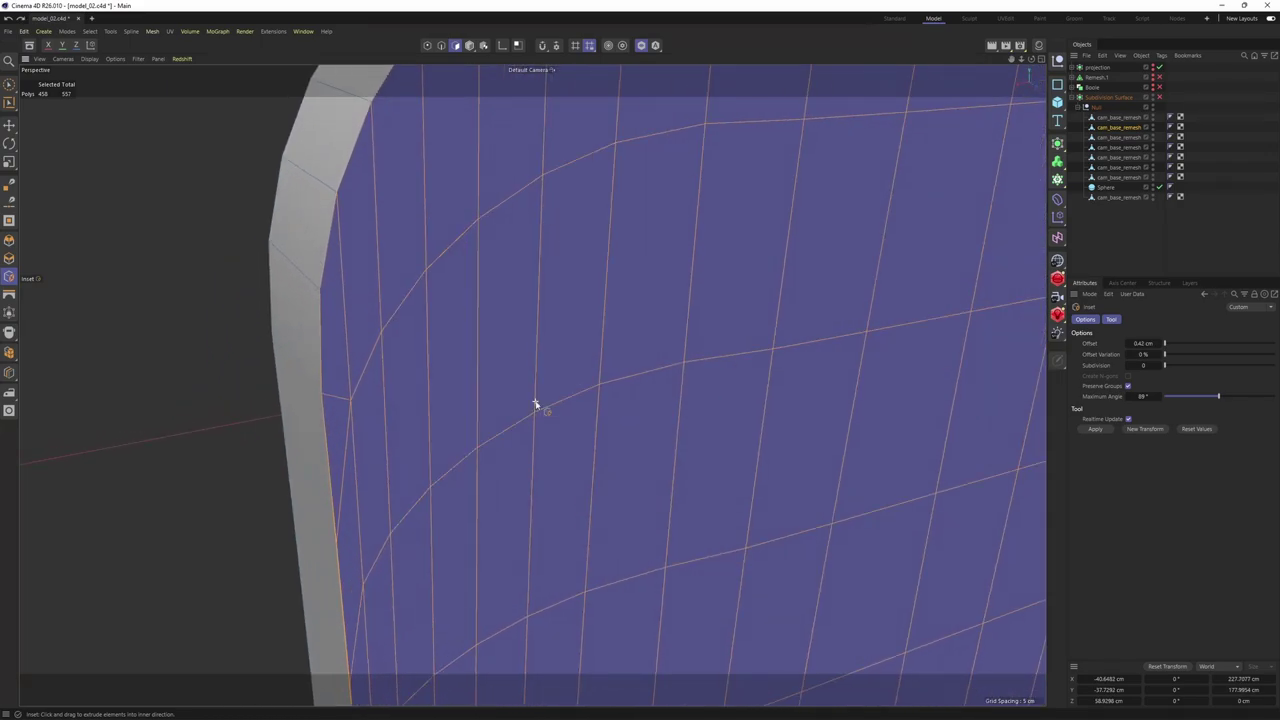
{"action": "left_click_drag", "start_coordinate": [536, 404], "coordinate": [400, 428], "text": "alt"}
{"action": "scroll", "coordinate": [430, 390], "scroll_direction": "up", "scroll_amount": 4}
{"action": "scroll", "coordinate": [571, 386], "scroll_direction": "up", "scroll_amount": 2}
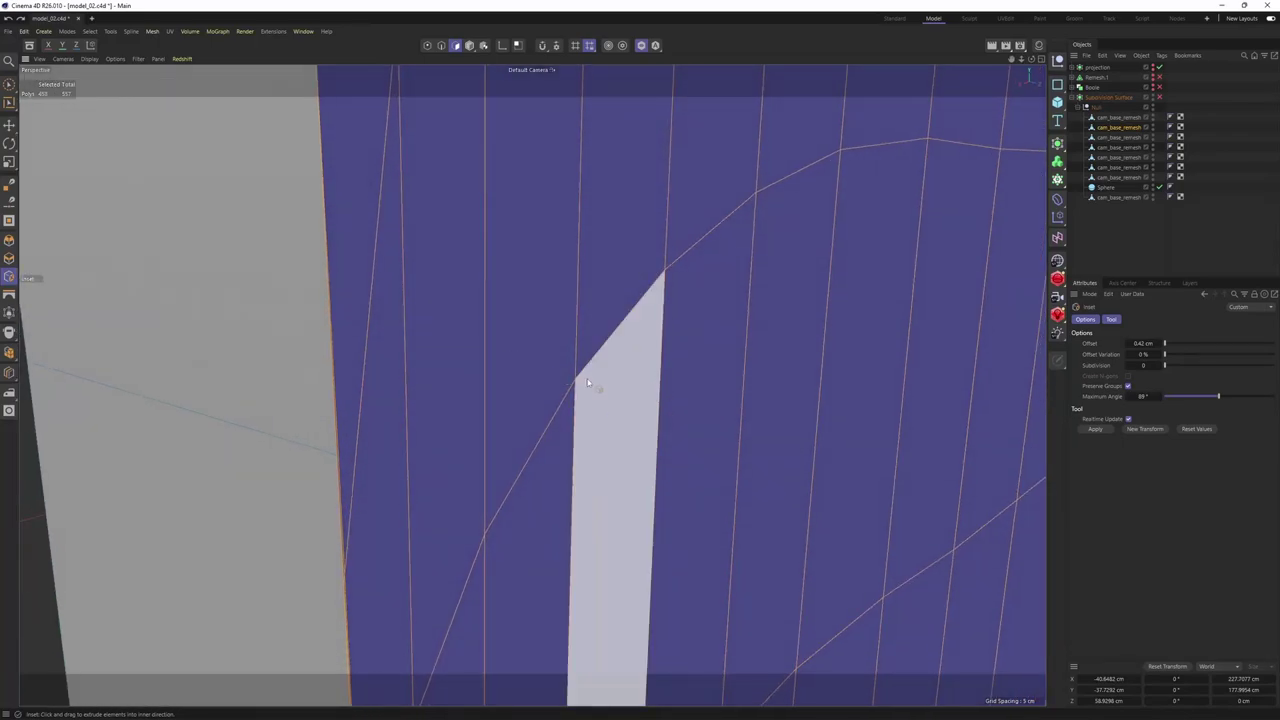
{"action": "left_click_drag", "start_coordinate": [560, 320], "coordinate": [476, 285], "text": "alt"}
{"action": "key", "text": "Return"}
{"action": "scroll", "coordinate": [396, 380], "scroll_direction": "up", "scroll_amount": 2}
{"action": "left_click_drag", "start_coordinate": [484, 357], "coordinate": [430, 440], "text": "alt"}
{"action": "scroll", "coordinate": [385, 279], "scroll_direction": "down", "scroll_amount": 3}
{"action": "right_click_drag", "start_coordinate": [440, 436], "coordinate": [398, 440], "text": "alt"}
{"action": "left_click_drag", "start_coordinate": [398, 440], "coordinate": [397, 467], "text": "alt"}
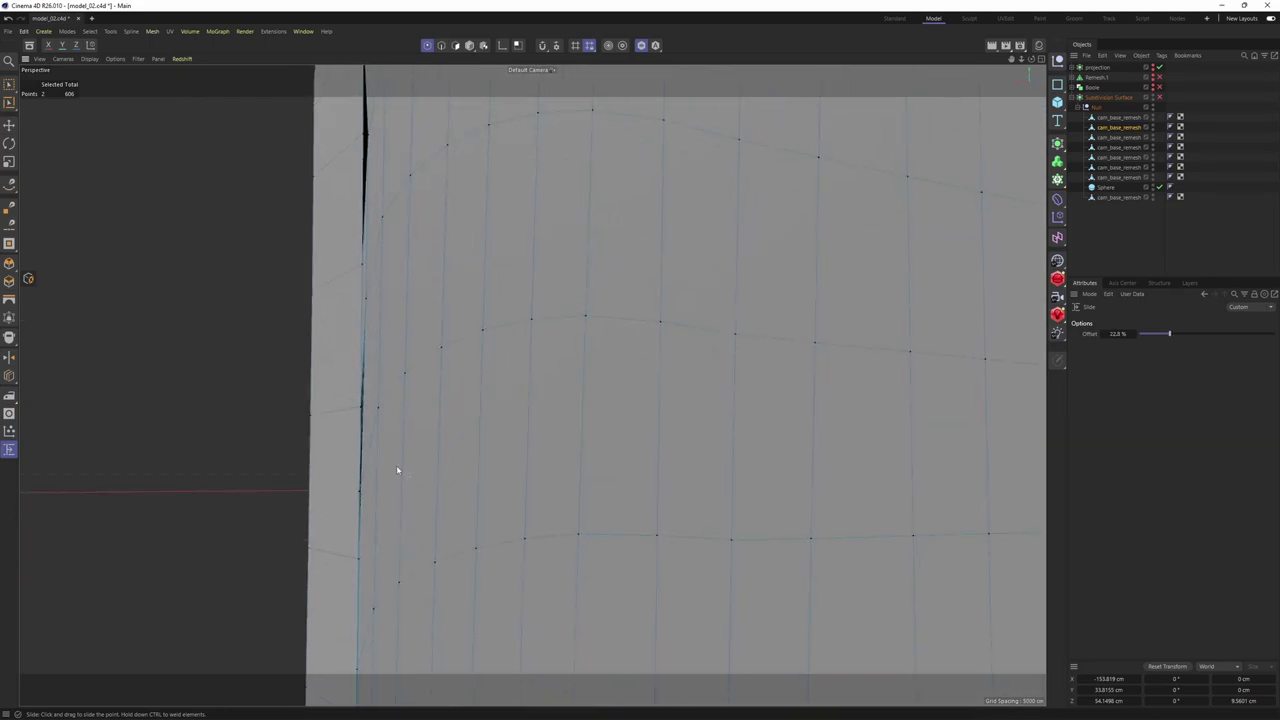
Undo the point slides, both grid fills and the loop cuts back to the undivided vertical strip
{"action": "scroll", "coordinate": [430, 371], "scroll_direction": "down", "scroll_amount": 3}
{"action": "mouse_move", "coordinate": [443, 320]}
{"action": "left_mouse_down", "text": "alt"}
{"action": "mouse_move", "coordinate": [443, 406]}
{"action": "mouse_move", "coordinate": [449, 331]}
{"action": "left_mouse_up", "text": "alt"}
{"action": "scroll", "coordinate": [418, 318], "scroll_direction": "down", "scroll_amount": 2}
{"action": "left_click_drag", "start_coordinate": [380, 305], "coordinate": [544, 317], "text": "alt"}
{"action": "scroll", "coordinate": [446, 221], "scroll_direction": "down", "scroll_amount": 5}
{"action": "key", "text": "ctrl+z"}
{"action": "key", "text": "ctrl+z"}
{"action": "scroll", "coordinate": [556, 340], "scroll_direction": "down", "scroll_amount": 2}
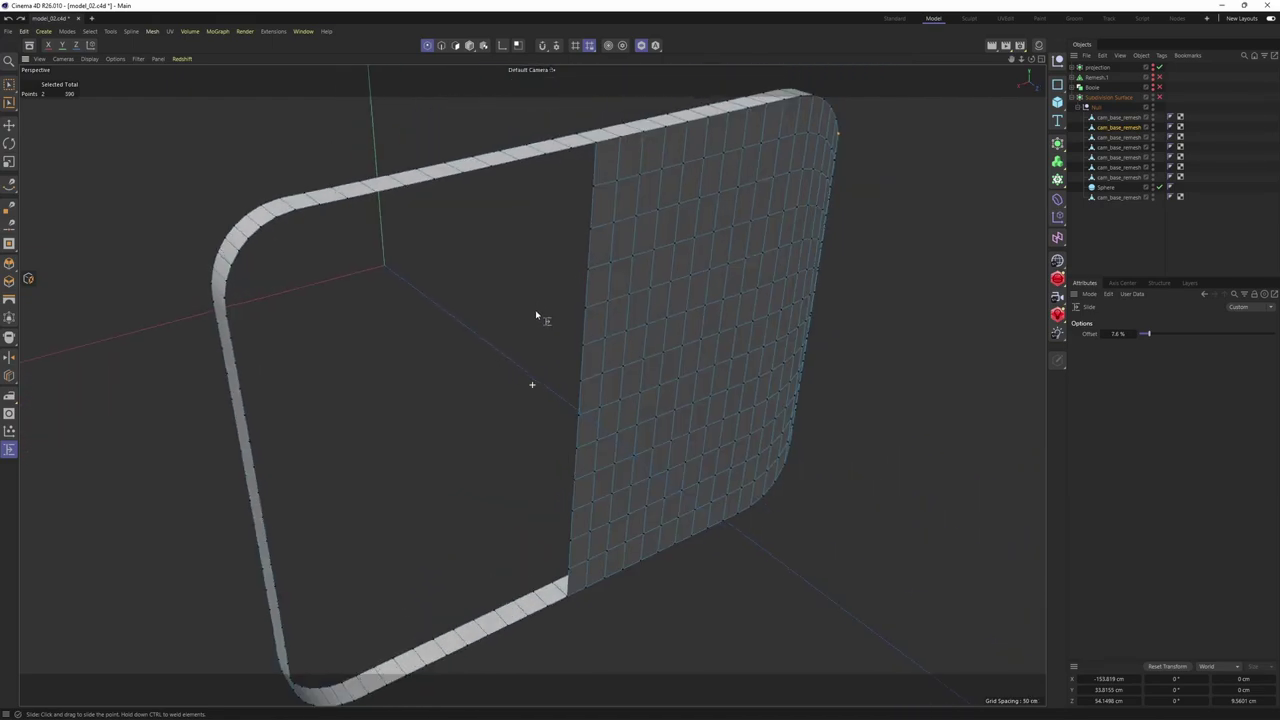
{"action": "key", "text": "ctrl+z"}
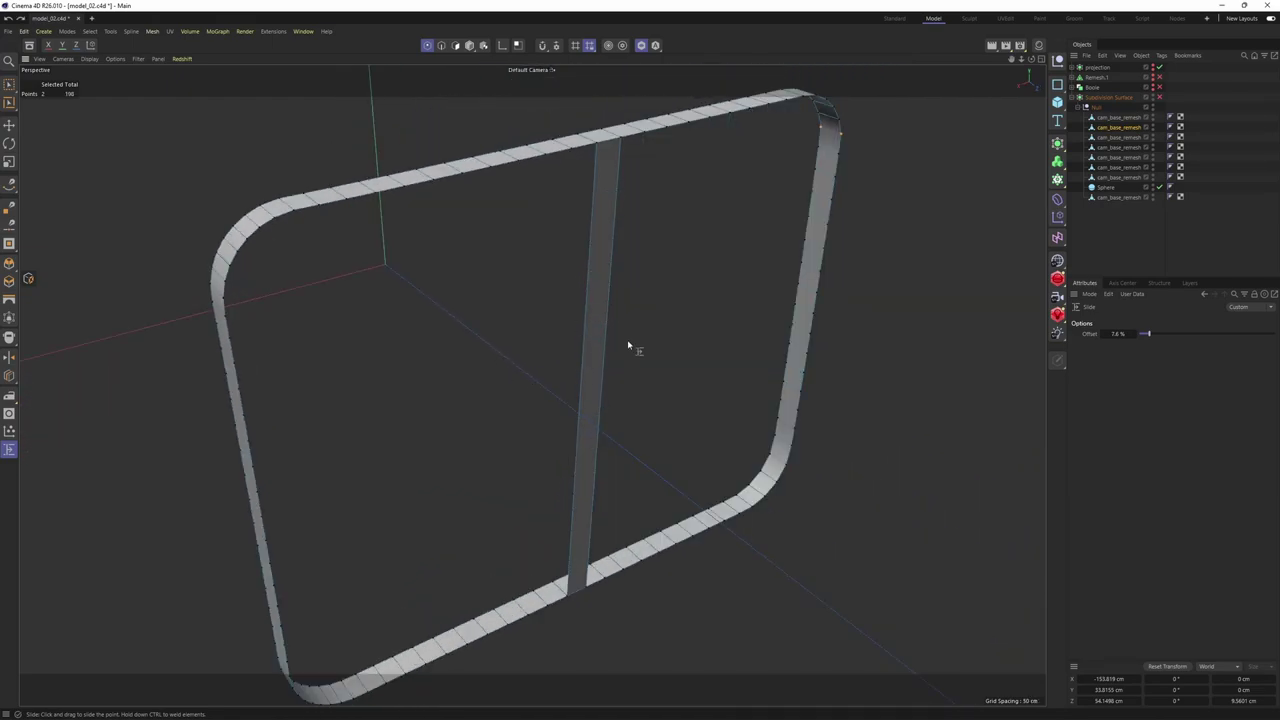
Divide the vertical strip with 16 evenly spaced loop cuts
{"action": "key", "text": "k"}
{"action": "key", "text": "k"}
{"action": "key", "text": "k"}
{"action": "key", "text": "l"}
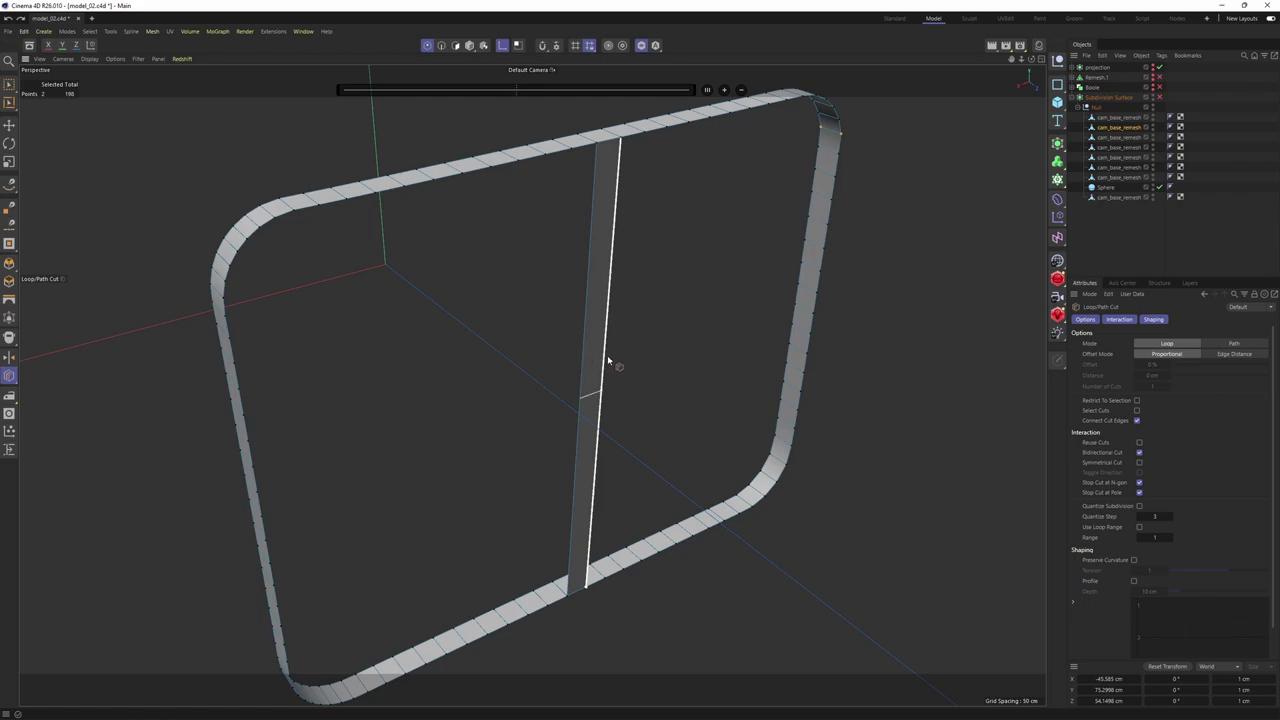
{"action": "left_click_drag", "start_coordinate": [670, 342], "coordinate": [581, 304], "text": "alt"}
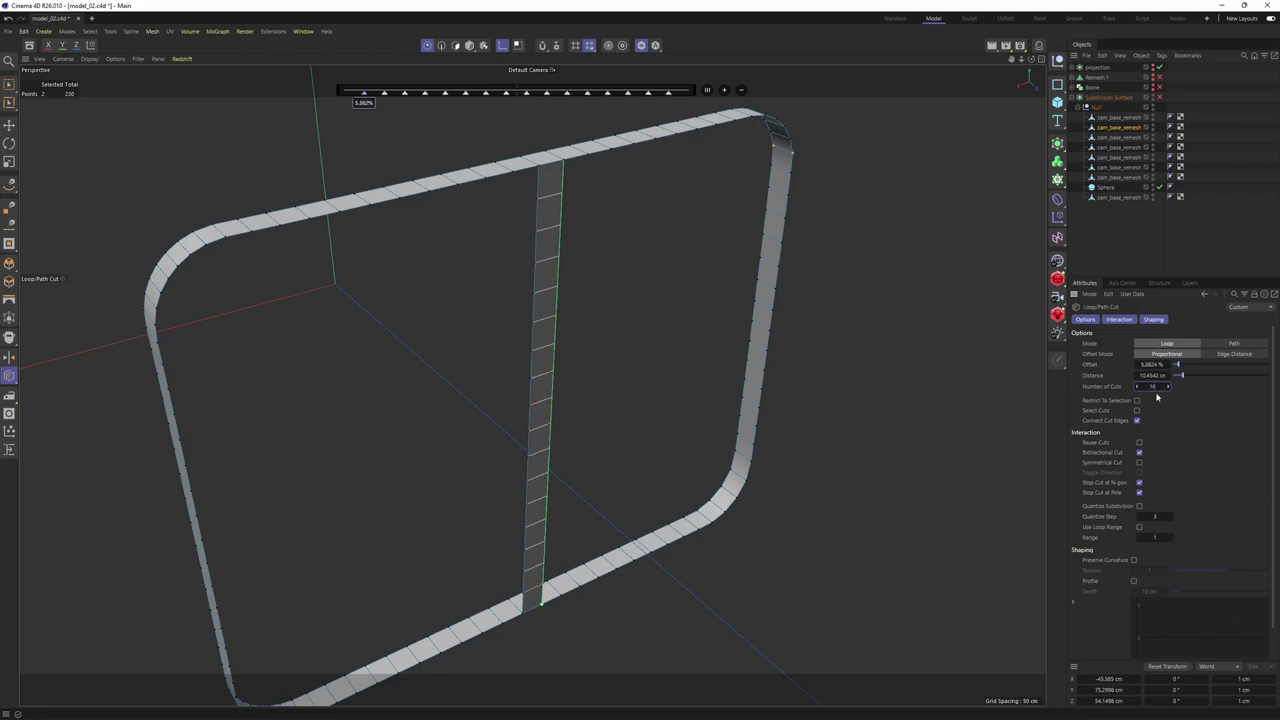
Close the openings on both sides of the screen panel's divided vertical strip with grid-type polygon fills
{"action": "left_click_drag", "start_coordinate": [620, 311], "coordinate": [665, 305], "text": "alt"}
{"action": "right_click", "coordinate": [630, 205]}
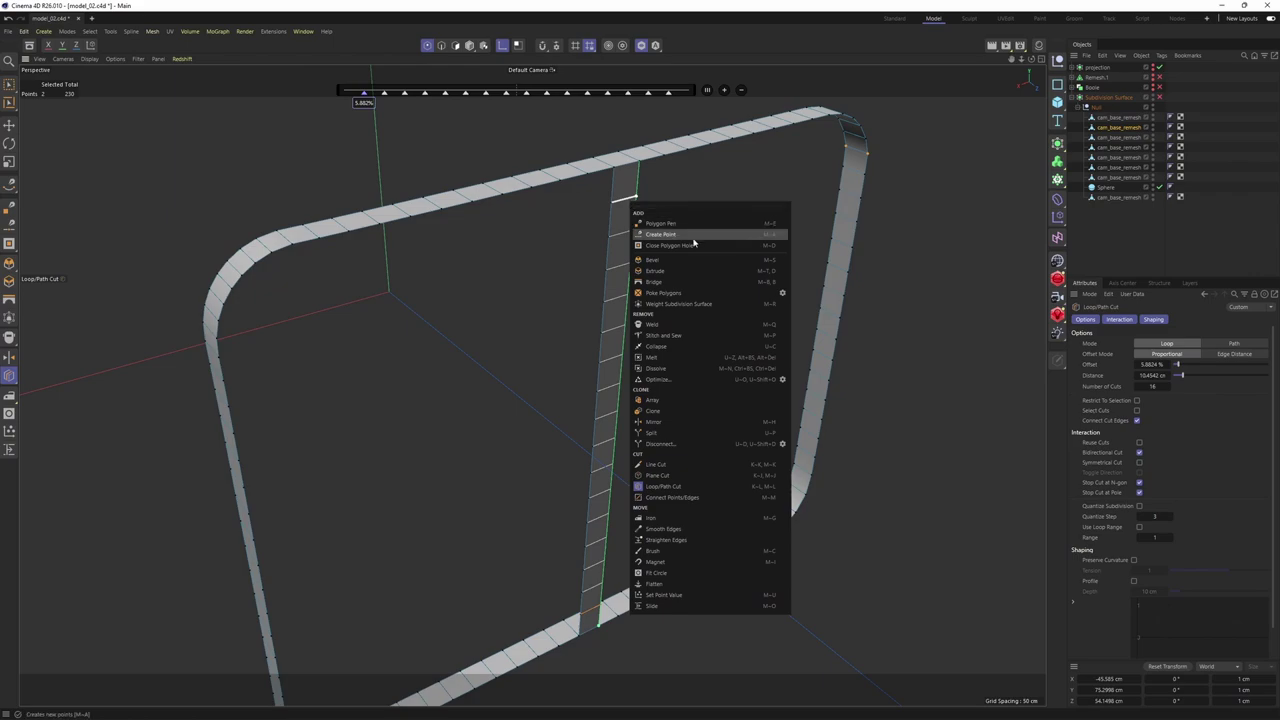
{"action": "left_click", "coordinate": [685, 245]}
{"action": "left_click", "coordinate": [606, 231]}
{"action": "middle_click_drag", "start_coordinate": [599, 296], "coordinate": [660, 236], "text": "alt"}
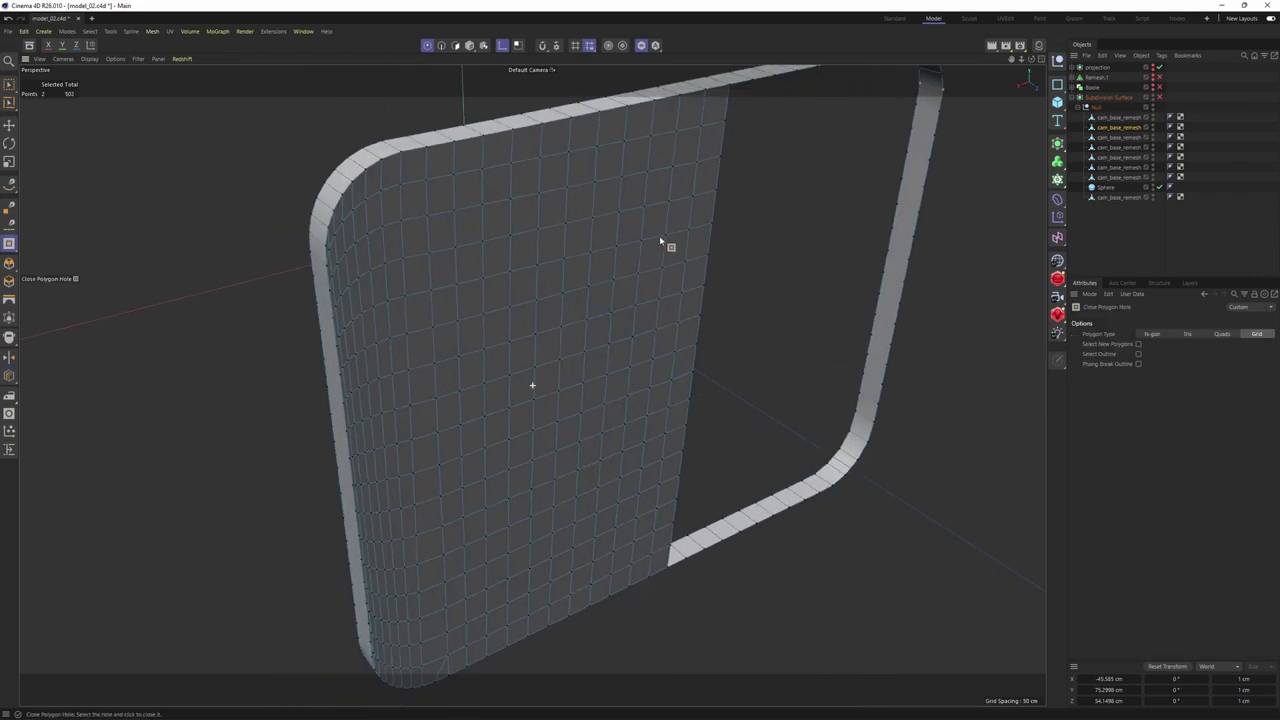
{"action": "right_click_drag", "start_coordinate": [323, 260], "coordinate": [540, 285], "text": "alt"}
{"action": "right_click_drag", "start_coordinate": [338, 312], "coordinate": [380, 291], "text": "alt"}
{"action": "left_click_drag", "start_coordinate": [374, 303], "coordinate": [357, 340], "text": "alt"}
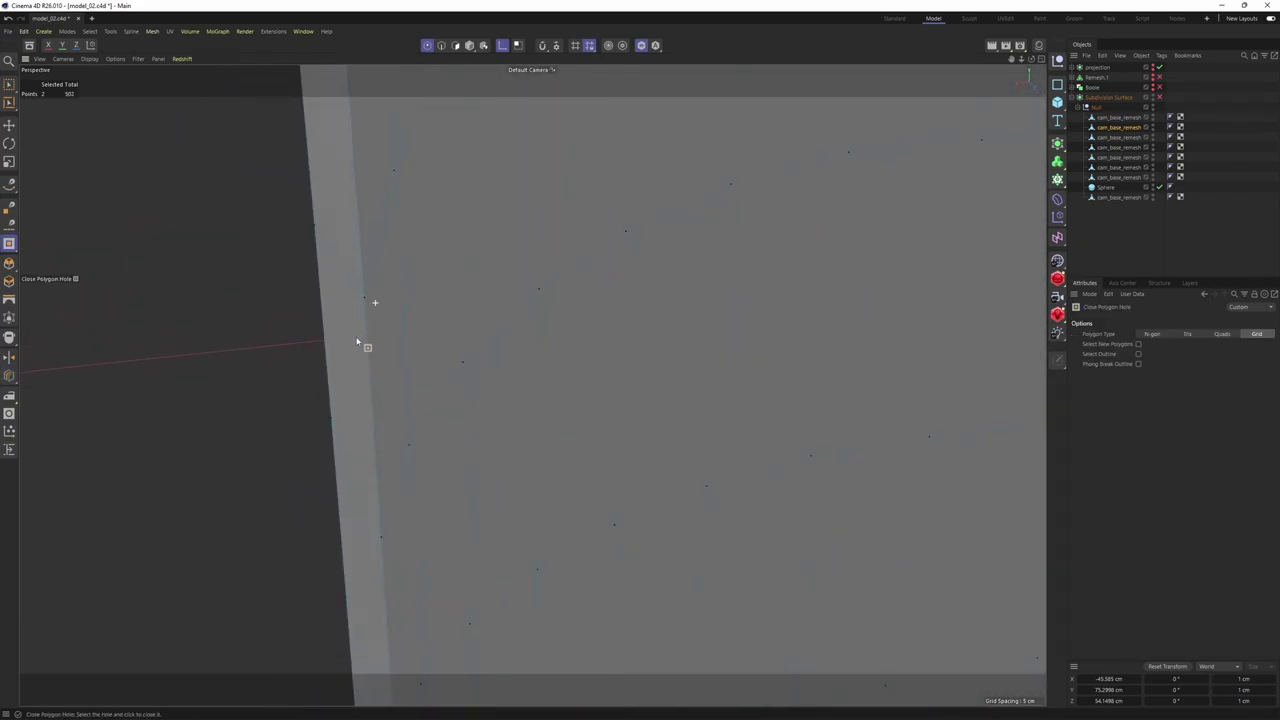
{"action": "left_click_drag", "start_coordinate": [371, 391], "coordinate": [406, 454], "text": "alt"}
{"action": "right_click_drag", "start_coordinate": [420, 450], "coordinate": [638, 235], "text": "alt"}
{"action": "left_click_drag", "start_coordinate": [638, 236], "coordinate": [441, 393], "text": "alt"}
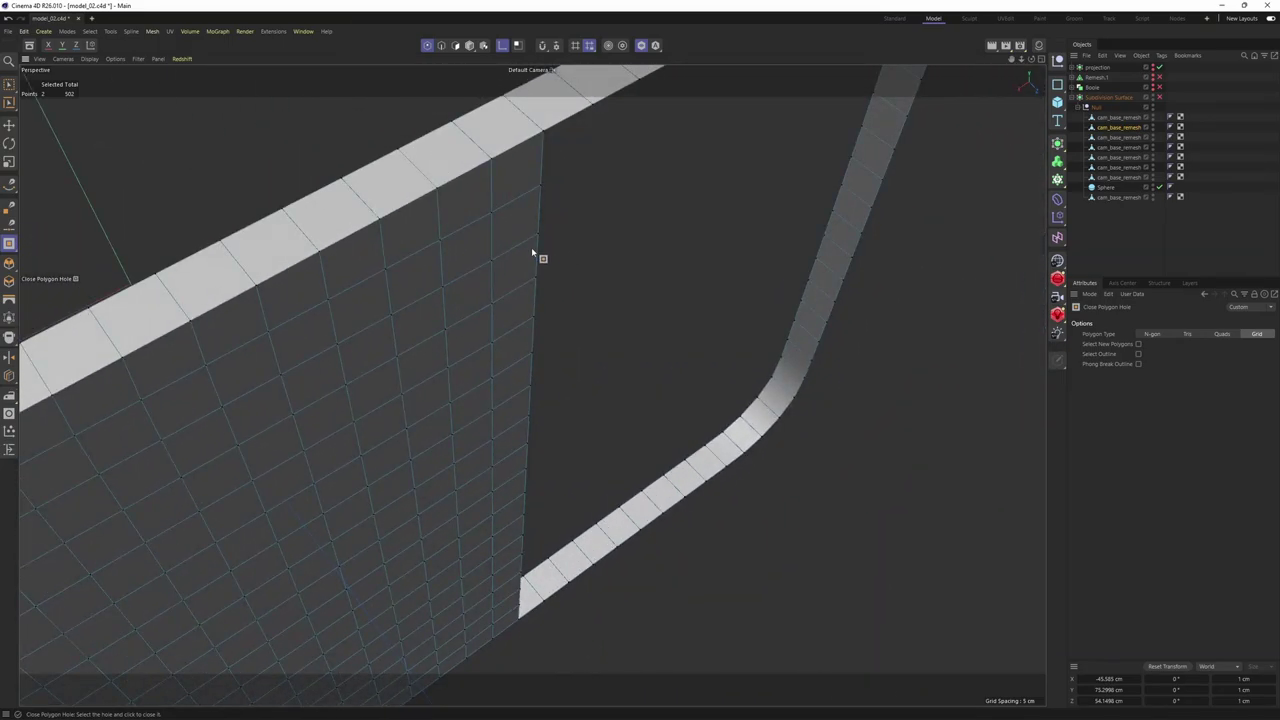
{"action": "left_click_drag", "start_coordinate": [532, 253], "coordinate": [518, 303], "text": "alt"}
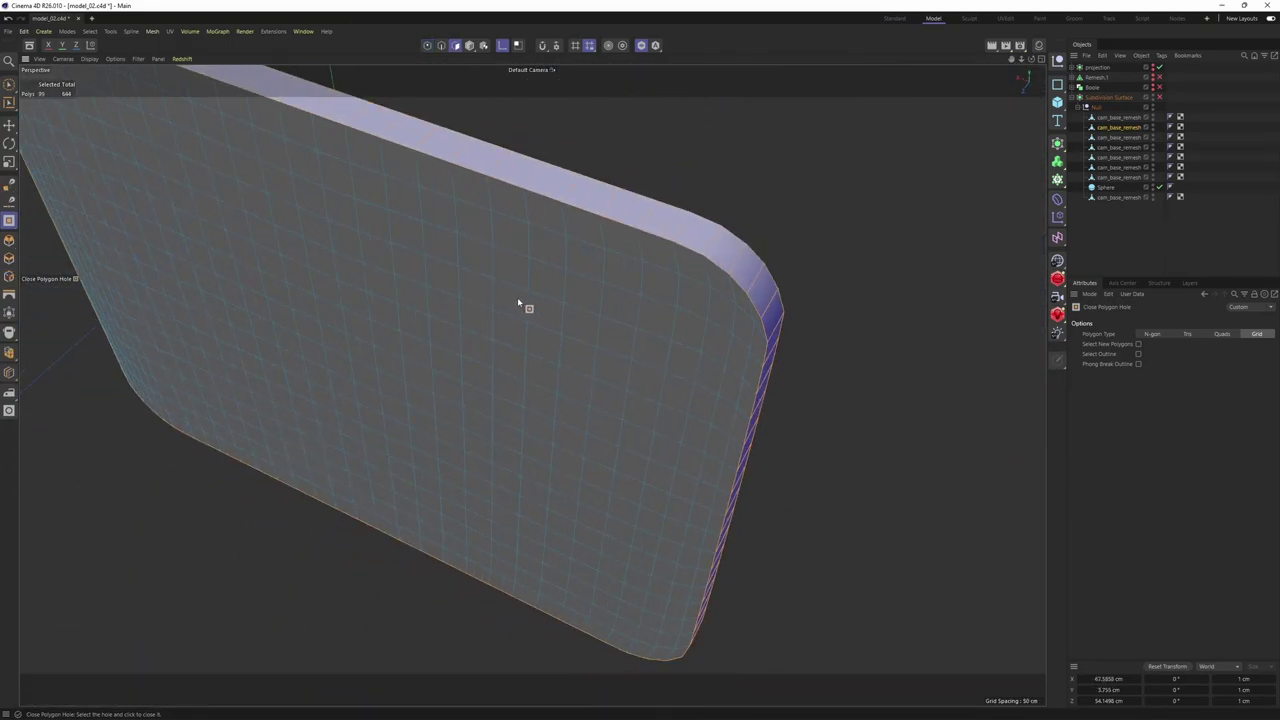
Fill-select the screen panel's front face polygons and inset them by about 0.43 cm
{"action": "key", "text": "u"}
{"action": "key", "text": "f"}
{"action": "left_click", "coordinate": [554, 296]}
{"action": "left_click_drag", "start_coordinate": [828, 371], "coordinate": [797, 400], "text": "alt"}
{"action": "scroll", "coordinate": [797, 400], "scroll_direction": "up", "scroll_amount": 2}
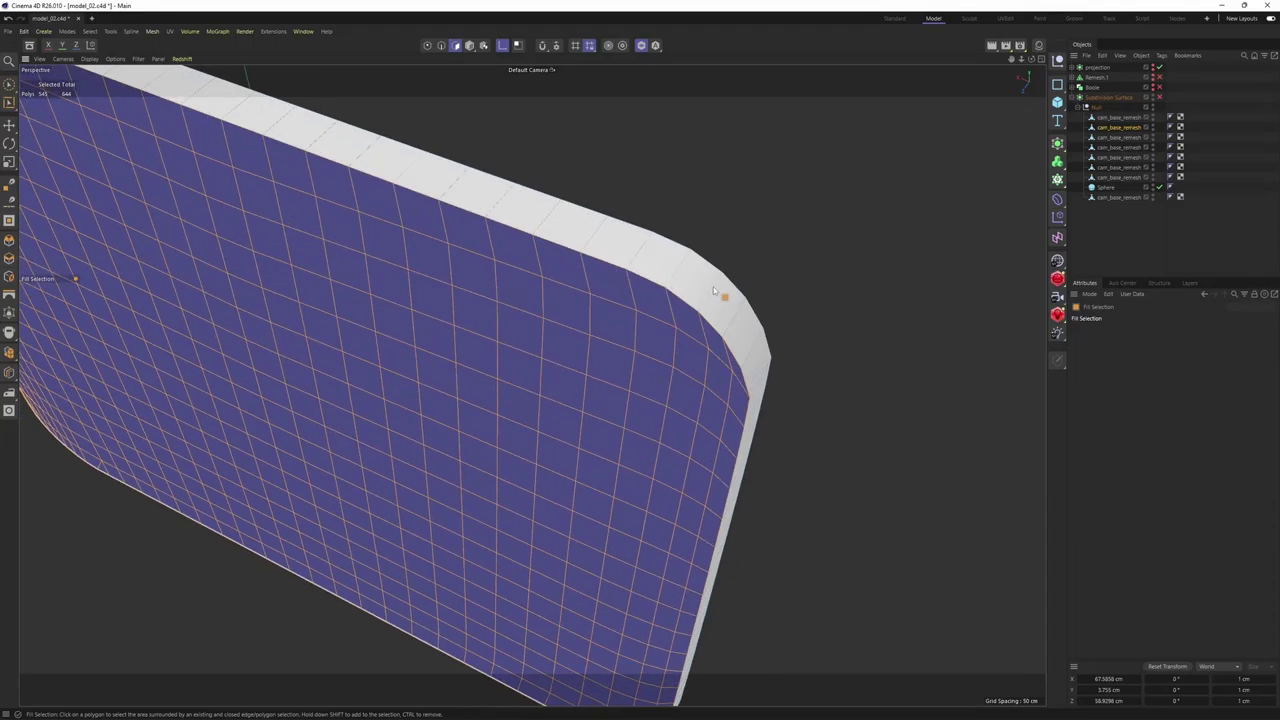
{"action": "key", "text": "i"}
{"action": "left_click_drag", "start_coordinate": [853, 368], "coordinate": [880, 434], "text": "alt"}
{"action": "right_click_drag", "start_coordinate": [880, 434], "coordinate": [794, 426], "text": "alt"}
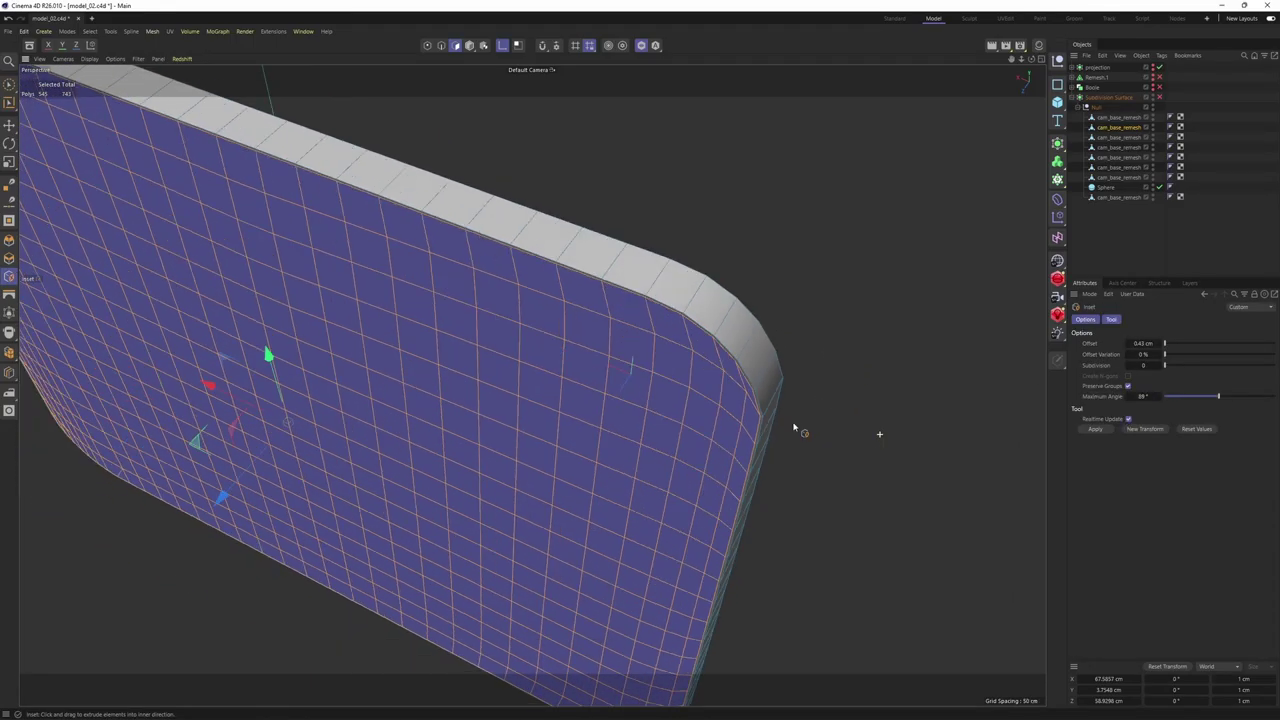
Add one loop cut around the screen panel's side wall at an offset of about 86%
{"action": "left_click_drag", "start_coordinate": [706, 371], "coordinate": [860, 275], "text": "alt"}
{"action": "left_click_drag", "start_coordinate": [491, 371], "coordinate": [594, 263], "text": "alt"}
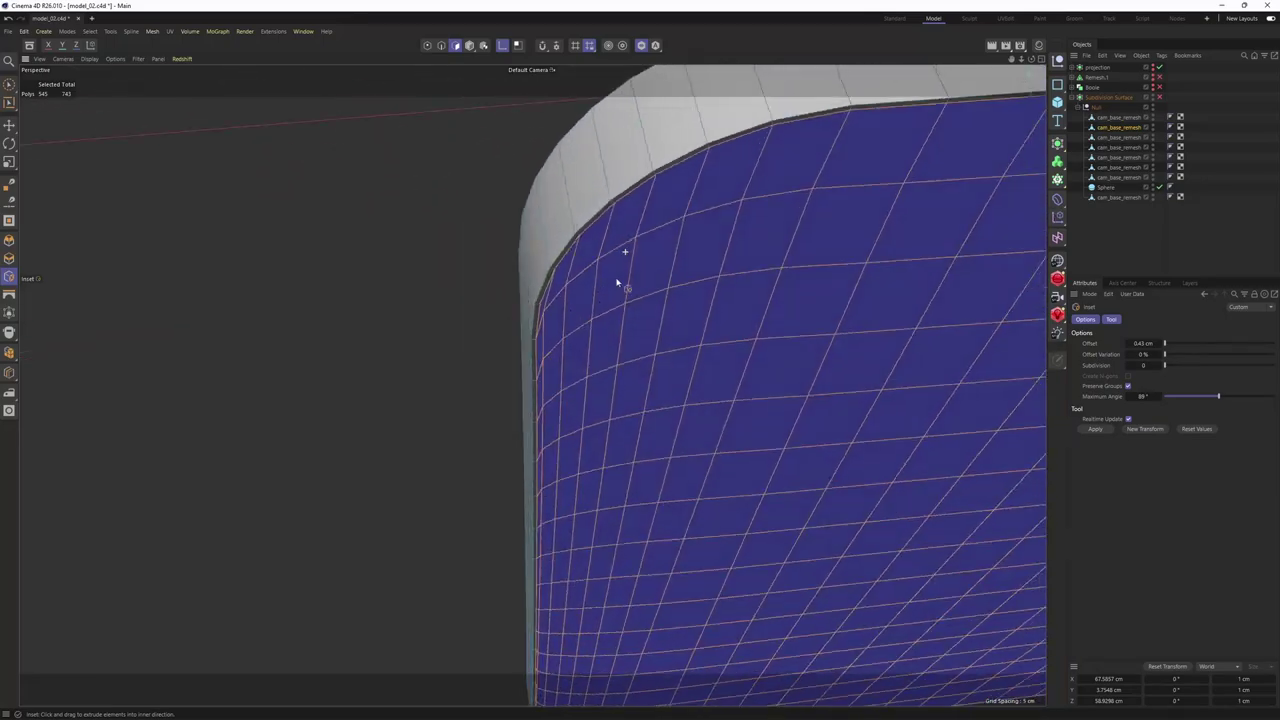
{"action": "key", "text": "k"}
{"action": "key", "text": "l"}
{"action": "left_click", "coordinate": [588, 246]}
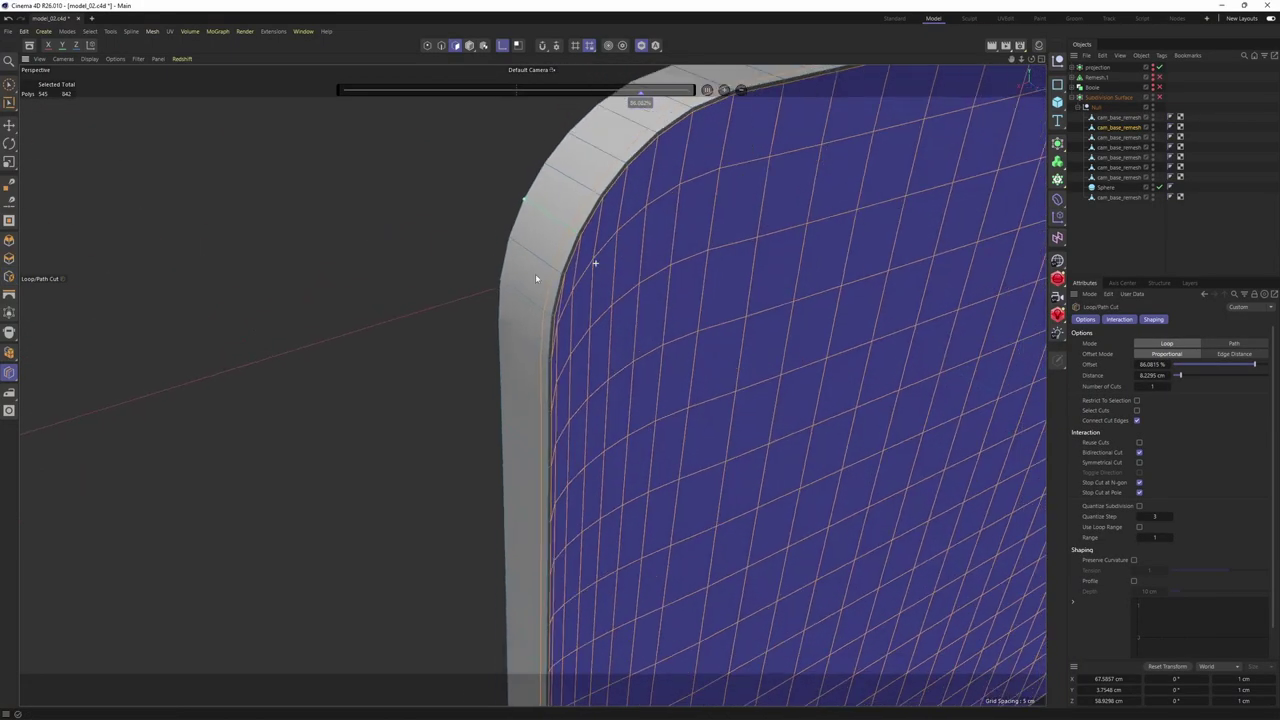
Leave the isolated view and check the screen panel within the whole camera with subdivision smoothing switched on and off
{"action": "scroll", "coordinate": [594, 263], "scroll_direction": "down", "scroll_amount": 5}
{"action": "left_click", "coordinate": [641, 45]}
{"action": "key", "text": "q"}
{"action": "scroll", "coordinate": [710, 232], "scroll_direction": "down", "scroll_amount": 1}
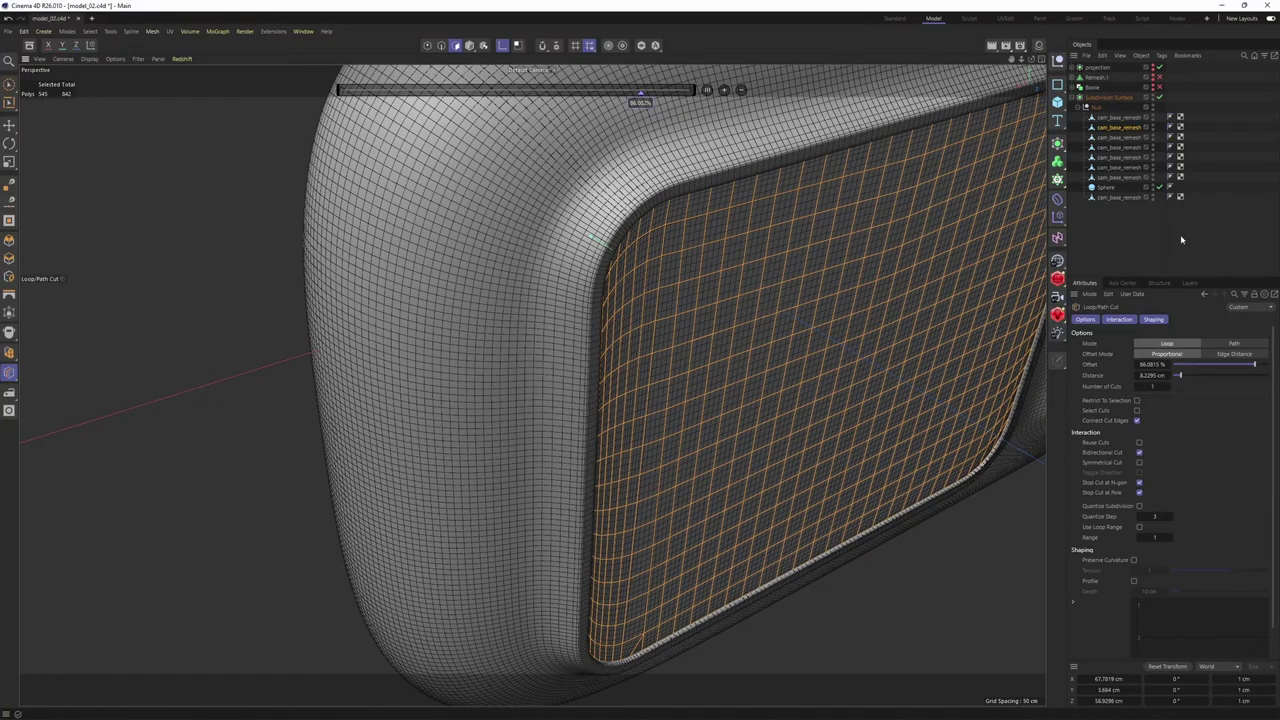
{"action": "left_click", "coordinate": [1183, 240]}
{"action": "scroll", "coordinate": [811, 249], "scroll_direction": "down", "scroll_amount": 2}
{"action": "left_click_drag", "start_coordinate": [703, 250], "coordinate": [600, 251], "text": "alt"}
{"action": "left_click", "coordinate": [609, 260]}
{"action": "key", "text": "q"}
{"action": "middle_click_drag", "start_coordinate": [930, 256], "coordinate": [725, 272], "text": "alt"}
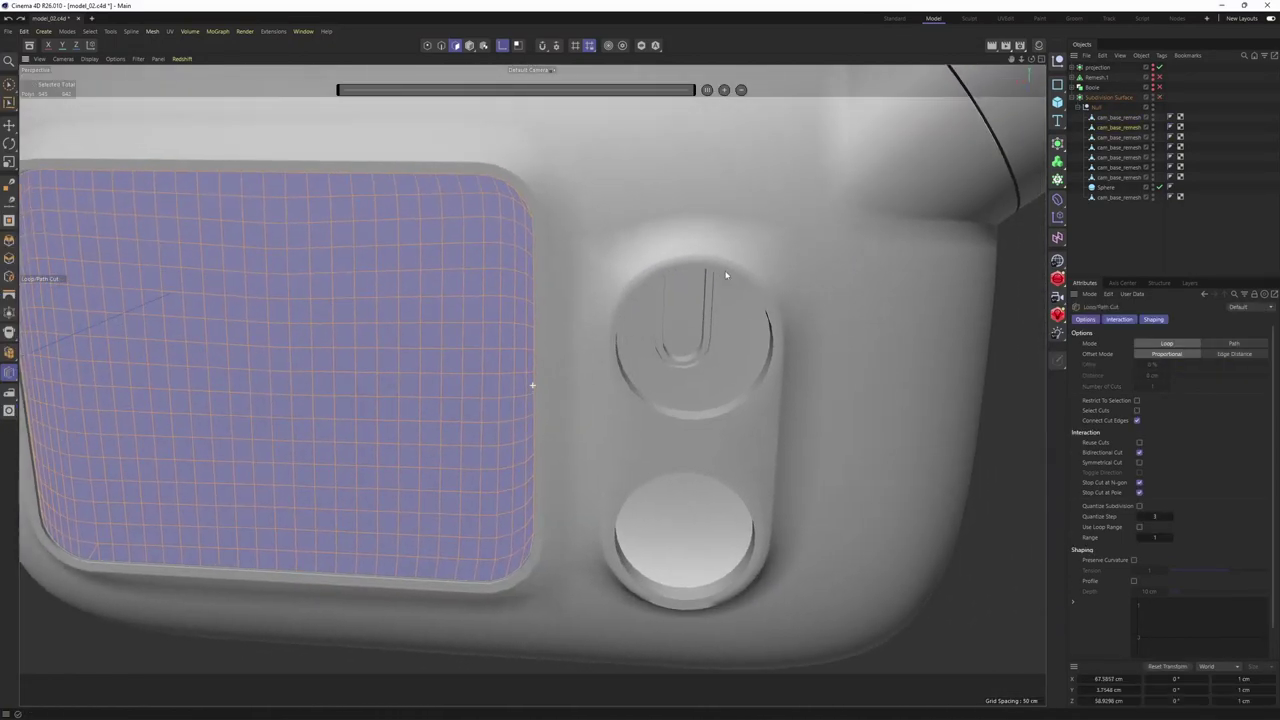
Return to whole-object editing and select the camera body mesh with the Move tool
{"action": "scroll", "coordinate": [733, 254], "scroll_direction": "up", "scroll_amount": 3}
{"action": "key", "text": "Return"}
{"action": "left_click_drag", "start_coordinate": [733, 254], "coordinate": [738, 250], "text": "alt"}
{"action": "scroll", "coordinate": [738, 246], "scroll_direction": "up", "scroll_amount": 1}
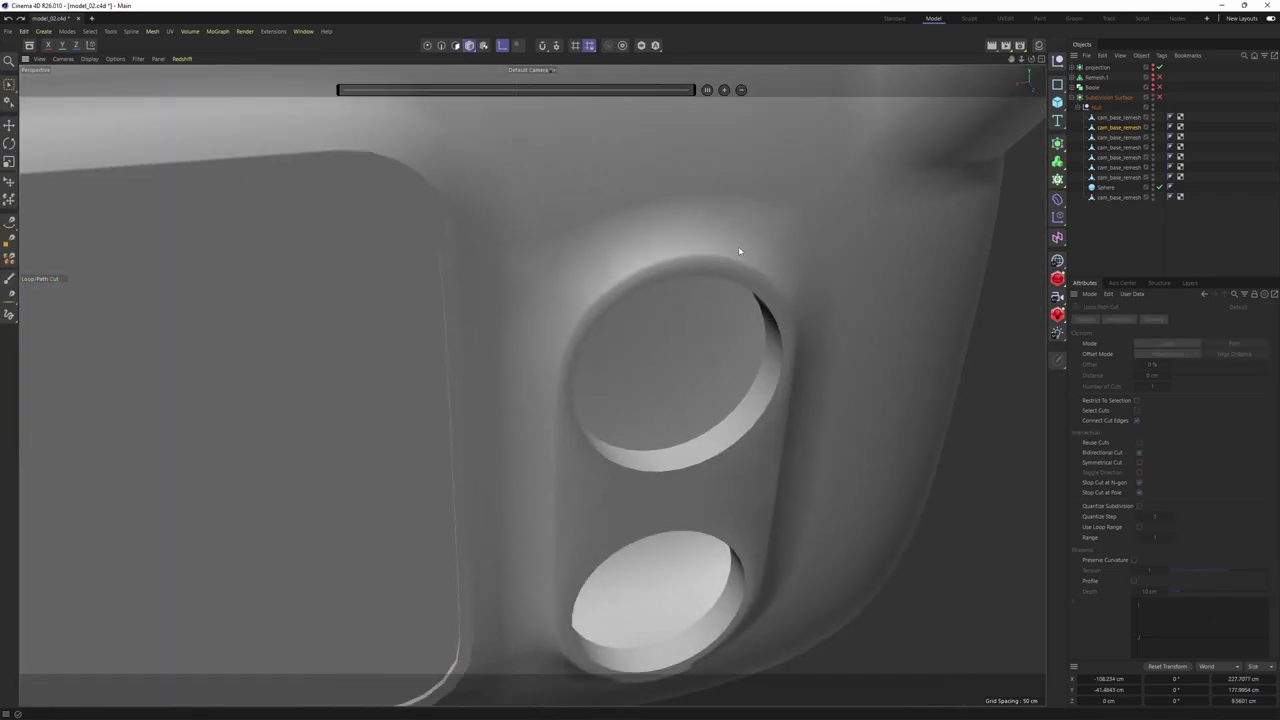
{"action": "key", "text": "e"}
{"action": "left_click", "coordinate": [1119, 117]}
{"action": "middle_click_drag", "start_coordinate": [819, 236], "coordinate": [789, 281], "text": "alt"}
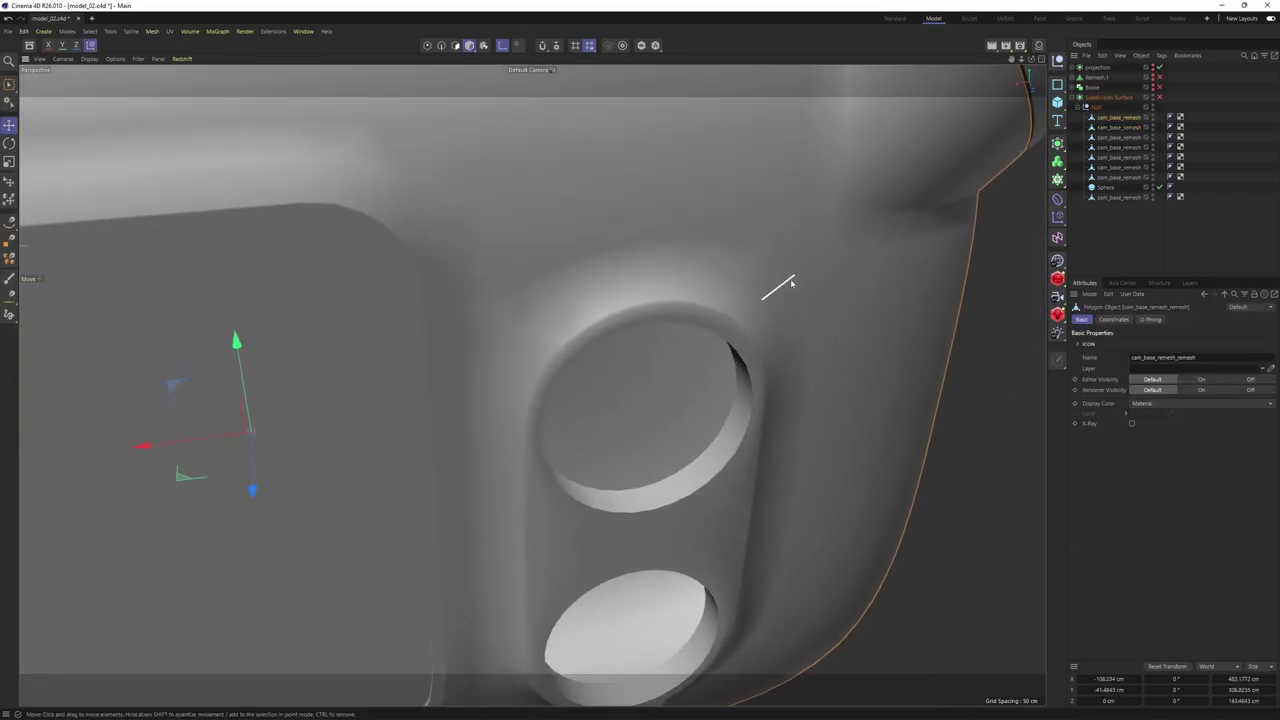
{"action": "scroll", "coordinate": [789, 278], "scroll_direction": "down", "scroll_amount": 3}
{"action": "left_click_drag", "start_coordinate": [749, 297], "coordinate": [698, 258], "text": "alt"}
{"action": "scroll", "coordinate": [698, 258], "scroll_direction": "down", "scroll_amount": 2}
{"action": "middle_click_drag", "start_coordinate": [698, 258], "coordinate": [721, 231], "text": "alt"}
{"action": "scroll", "coordinate": [721, 231], "scroll_direction": "up", "scroll_amount": 1}
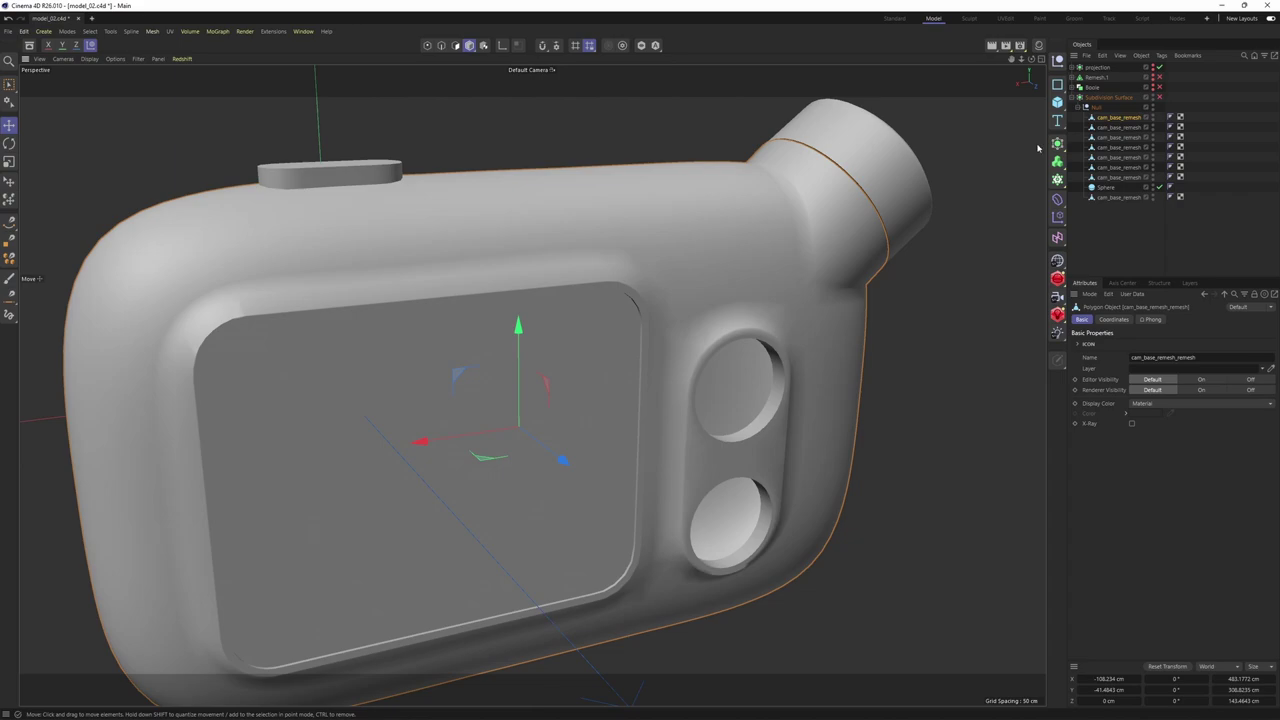
{"action": "mouse_move", "coordinate": [938, 182]}
{"action": "left_mouse_down", "text": "alt"}
{"action": "mouse_move", "coordinate": [771, 249]}
{"action": "mouse_move", "coordinate": [943, 203]}
{"action": "left_mouse_up", "text": "alt"}
Create a new material, raise the saturation of its colour, and duplicate it
{"action": "left_click", "coordinate": [1039, 46]}
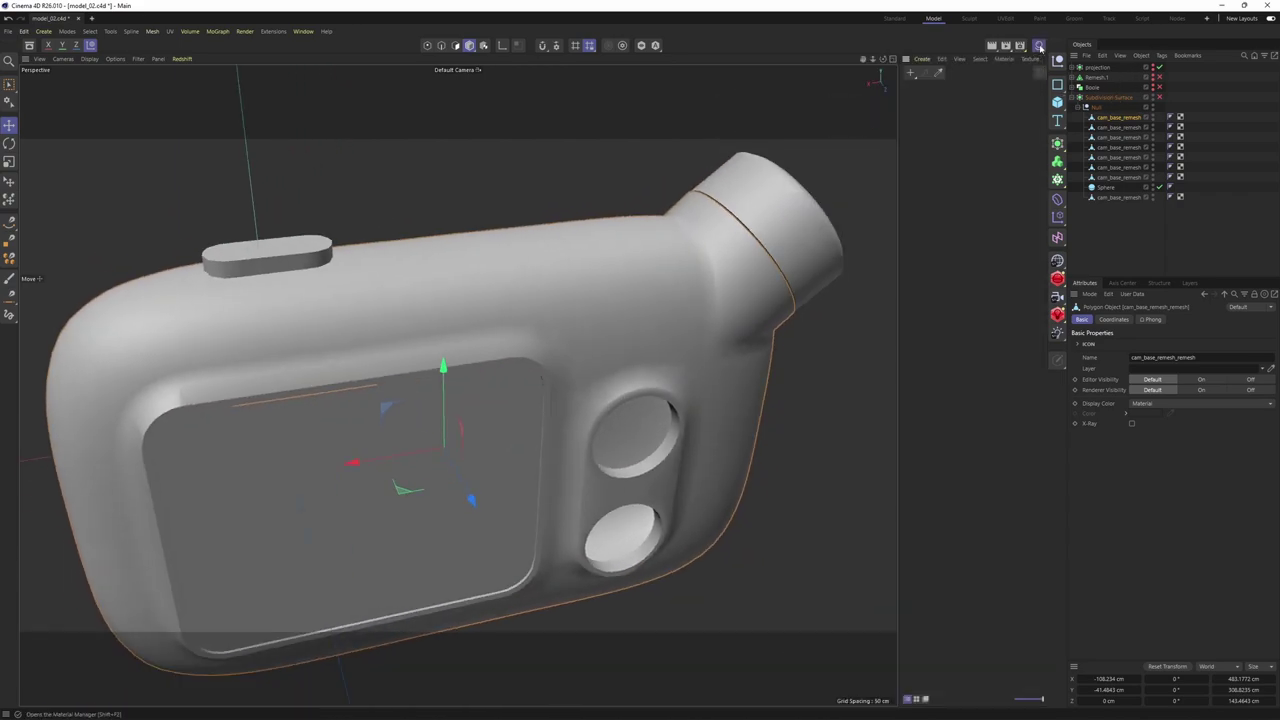
{"action": "double_click", "coordinate": [944, 108]}
{"action": "double_click", "coordinate": [912, 94]}
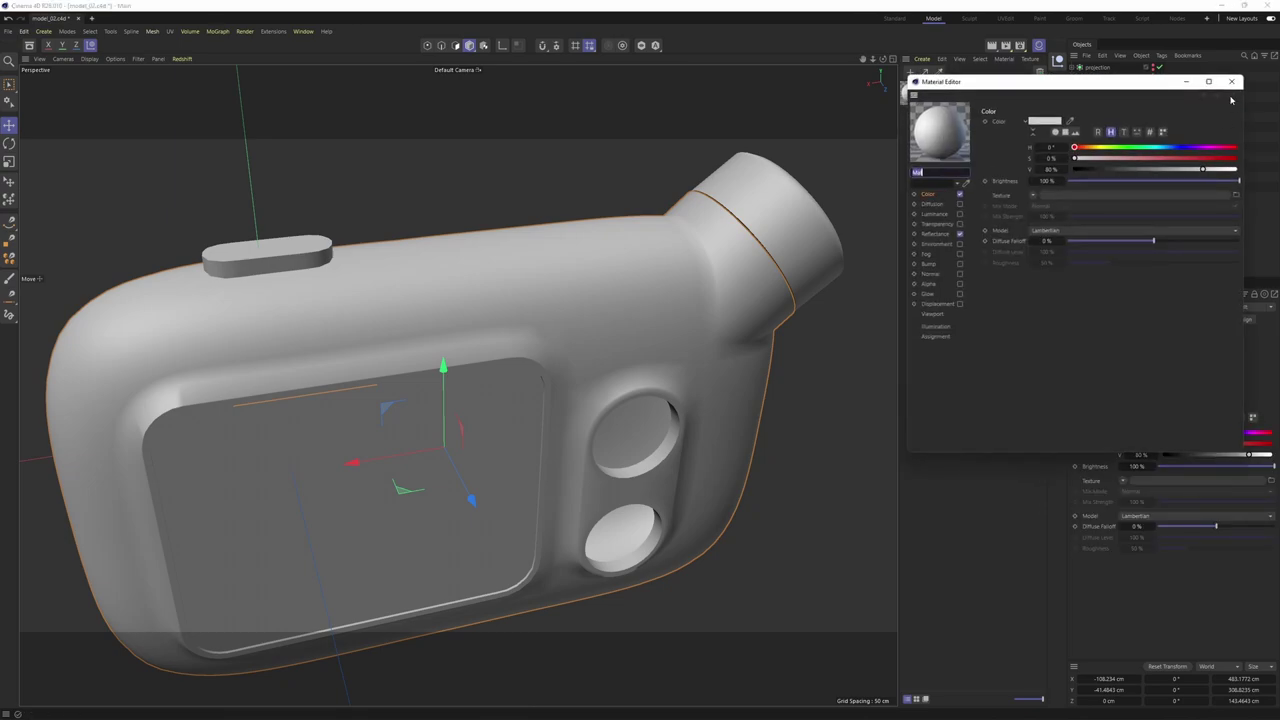
{"action": "left_click", "coordinate": [1125, 159]}
{"action": "left_click", "coordinate": [1232, 82]}
{"action": "key", "text": "ctrl+c"}
{"action": "key", "text": "ctrl+v"}
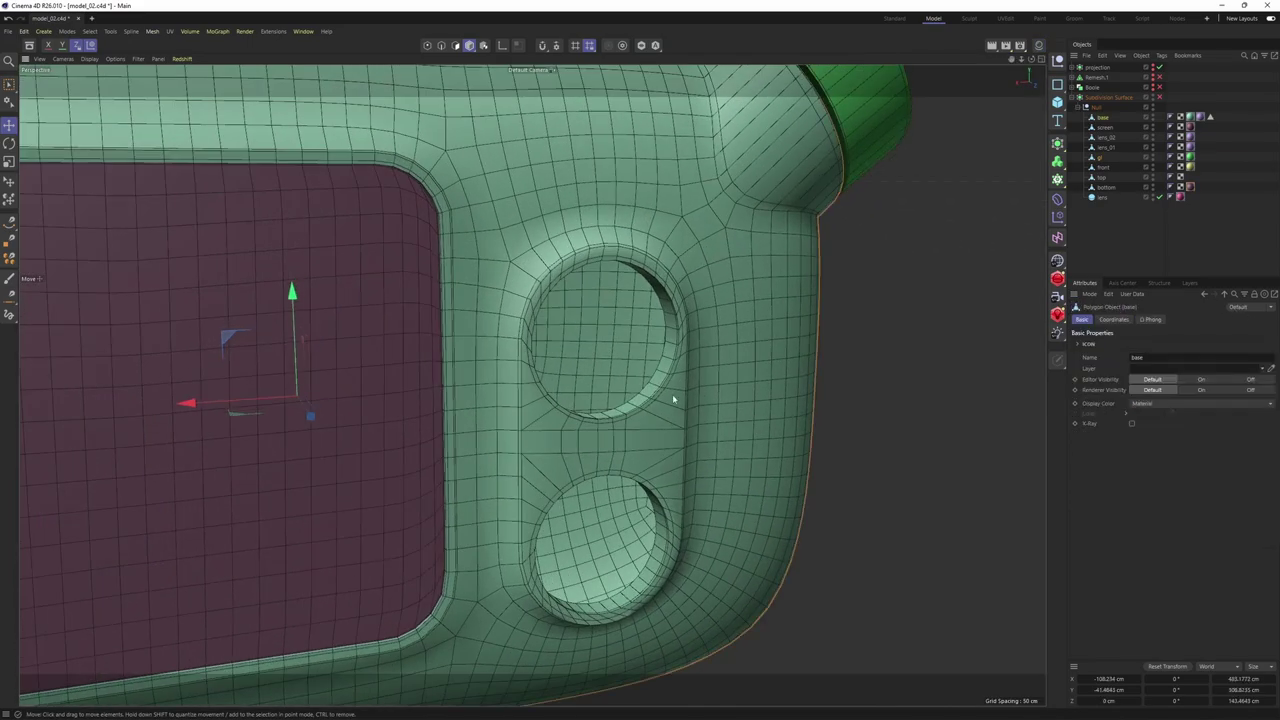
Loop-select the wall polygons of the upper round button recess and split them off as a separate object
{"action": "left_click_drag", "start_coordinate": [674, 399], "coordinate": [640, 386], "text": "alt"}
{"action": "key", "text": "Return"}
{"action": "key", "text": "e"}
{"action": "scroll", "coordinate": [640, 386], "scroll_direction": "up", "scroll_amount": 3}
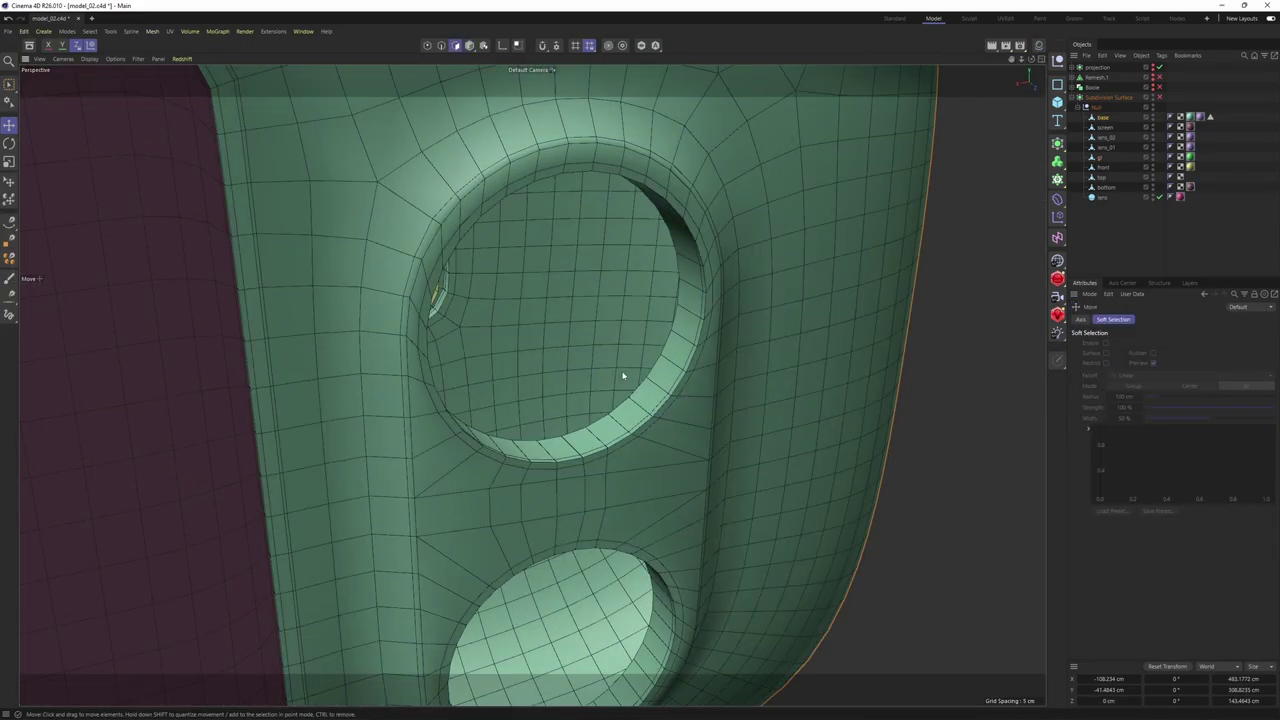
{"action": "key", "text": "u"}
{"action": "key", "text": "l"}
{"action": "left_click", "coordinate": [624, 378]}
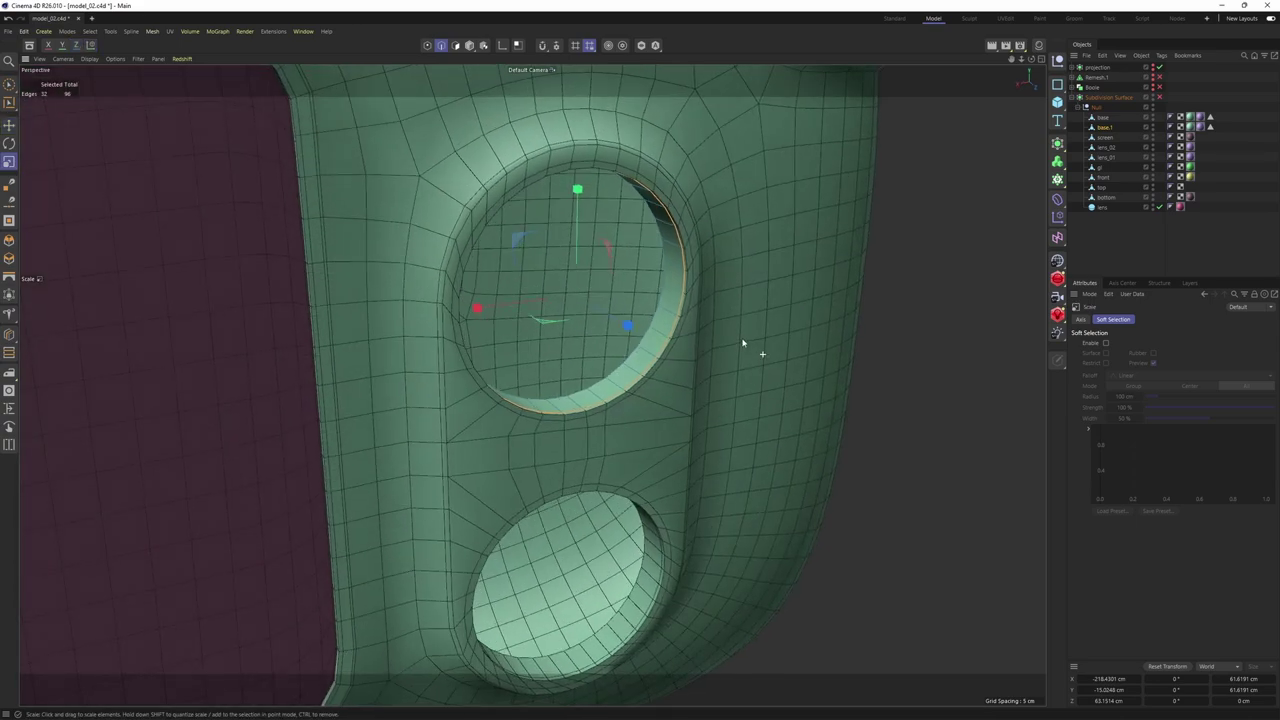
Extrude the button ring's edge loop inward by scaling and close the remaining hole with a quad grid
{"action": "left_click_drag", "start_coordinate": [749, 349], "coordinate": [883, 403], "text": "alt"}
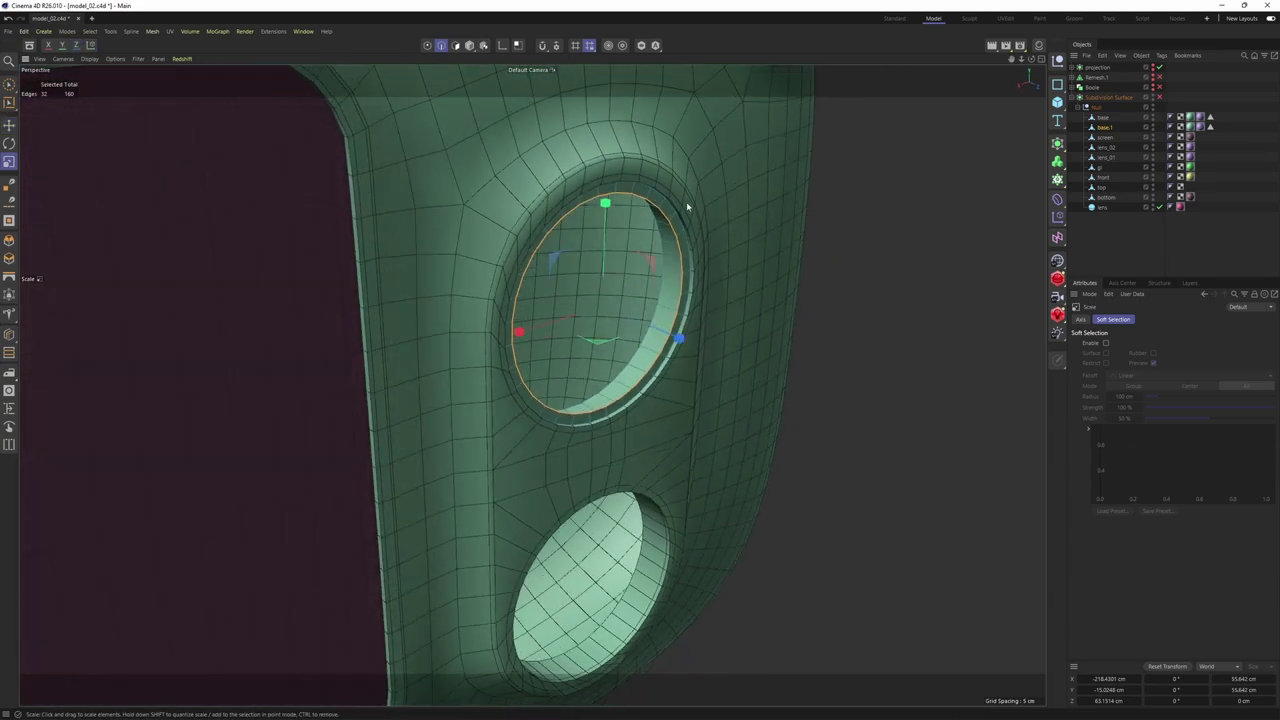
{"action": "left_click", "coordinate": [456, 45], "text": "ctrl"}
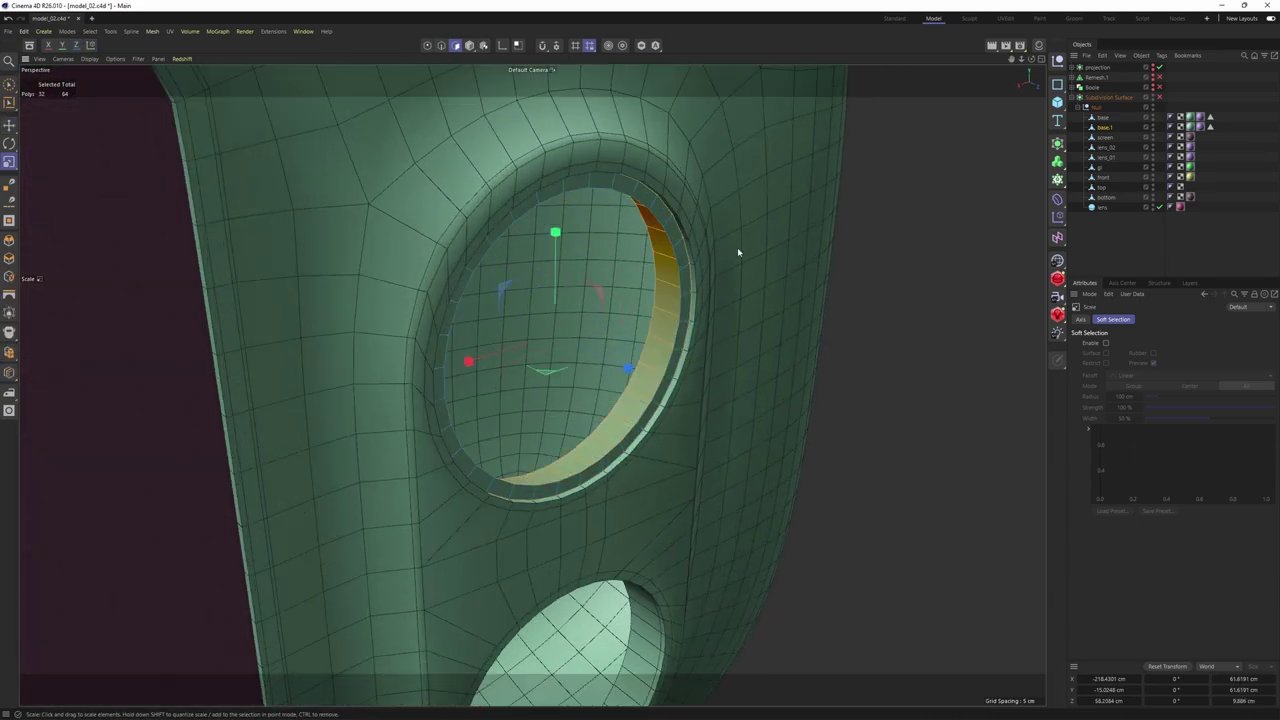
{"action": "key", "text": "m"}
{"action": "left_click", "coordinate": [799, 276]}
{"action": "left_click", "coordinate": [662, 228]}
{"action": "left_click_drag", "start_coordinate": [662, 228], "coordinate": [584, 290], "text": "alt"}
Select the button cap's centre point and enable linear soft selection with a 35 cm radius
{"action": "key", "text": "Return"}
{"action": "key", "text": "e"}
{"action": "left_click_drag", "start_coordinate": [643, 257], "coordinate": [583, 402], "text": "alt"}
{"action": "key", "text": "Return"}
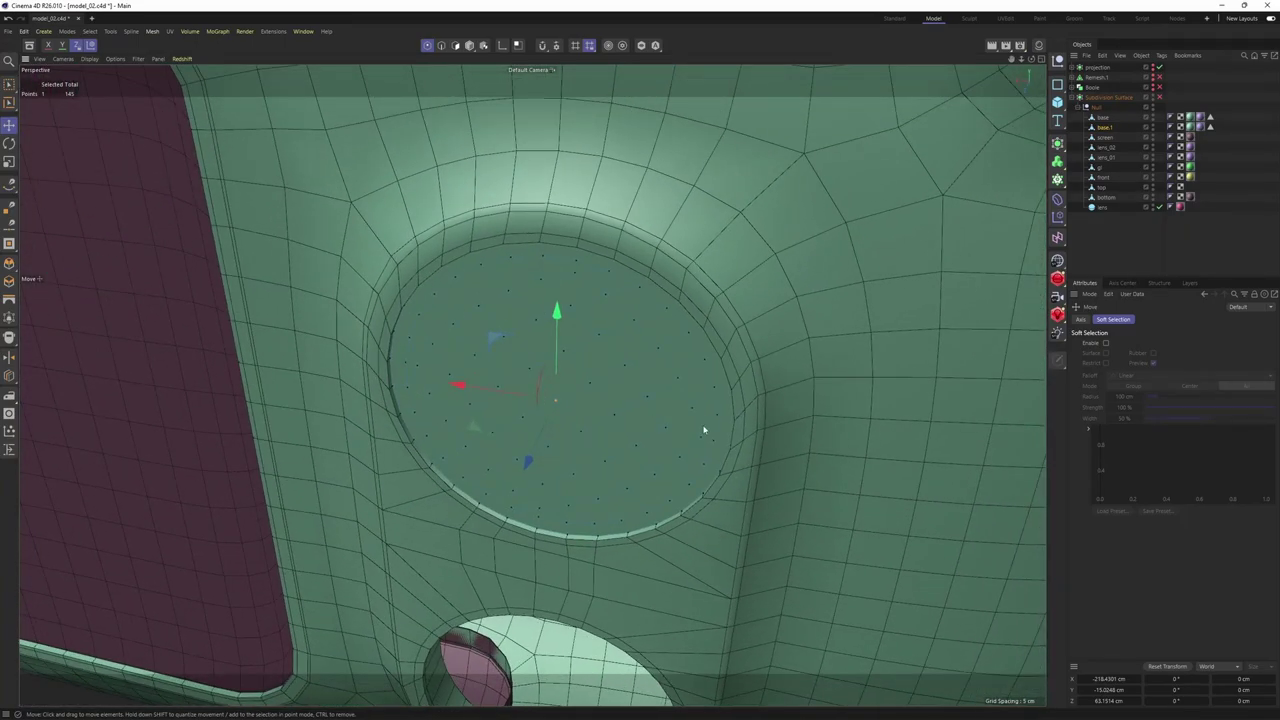
{"action": "middle_click", "coordinate": [704, 428]}
{"action": "middle_click", "coordinate": [515, 366]}
{"action": "left_click_drag", "start_coordinate": [634, 330], "coordinate": [652, 342], "text": "alt"}
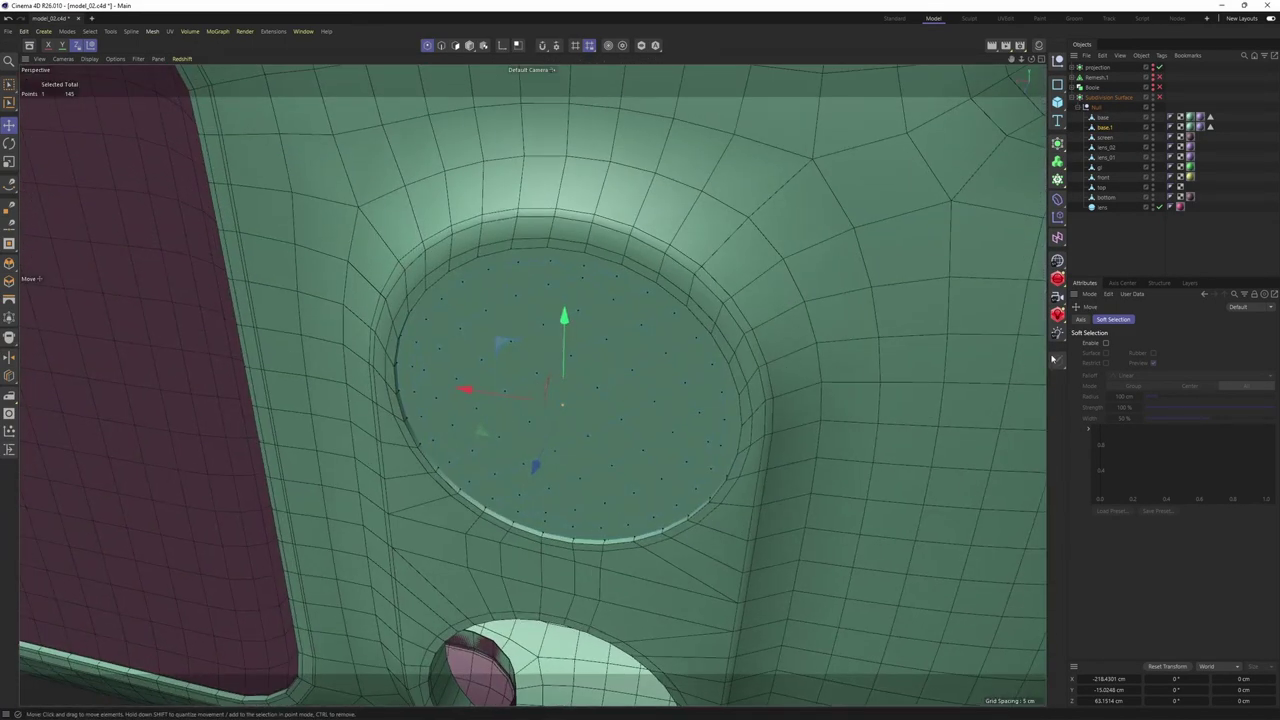
{"action": "left_click", "coordinate": [1106, 343]}
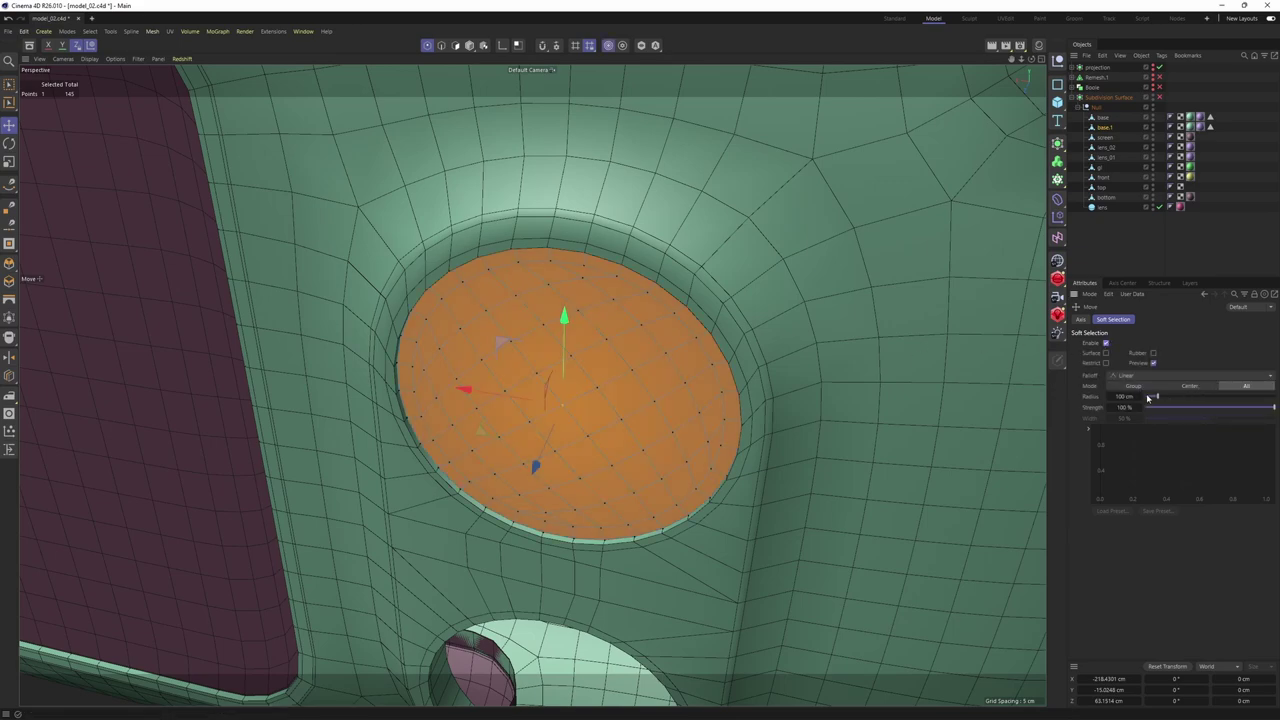
{"action": "left_click_drag", "start_coordinate": [1124, 396], "coordinate": [1127, 396]}
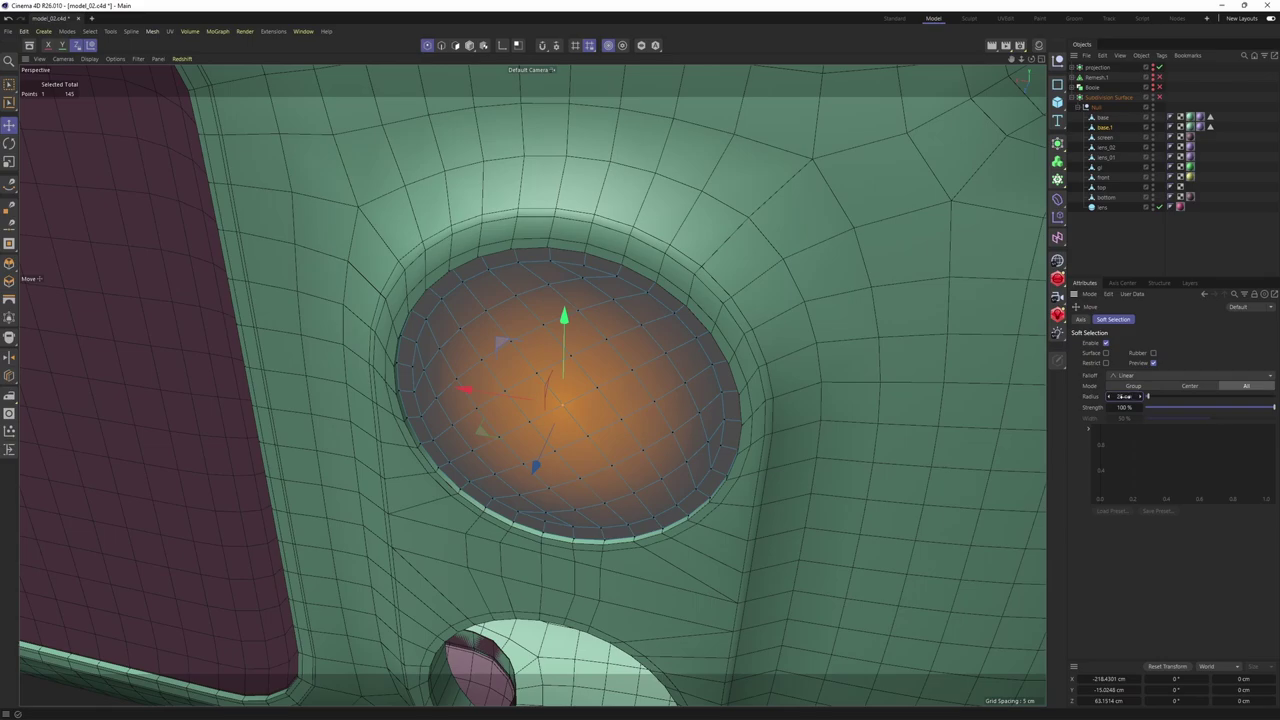
Push the cap's soft-selected centre inward to about Z 57.81 cm to make the cap concave
{"action": "left_click_drag", "start_coordinate": [564, 444], "coordinate": [728, 418], "text": "alt"}
{"action": "middle_click", "coordinate": [660, 358]}
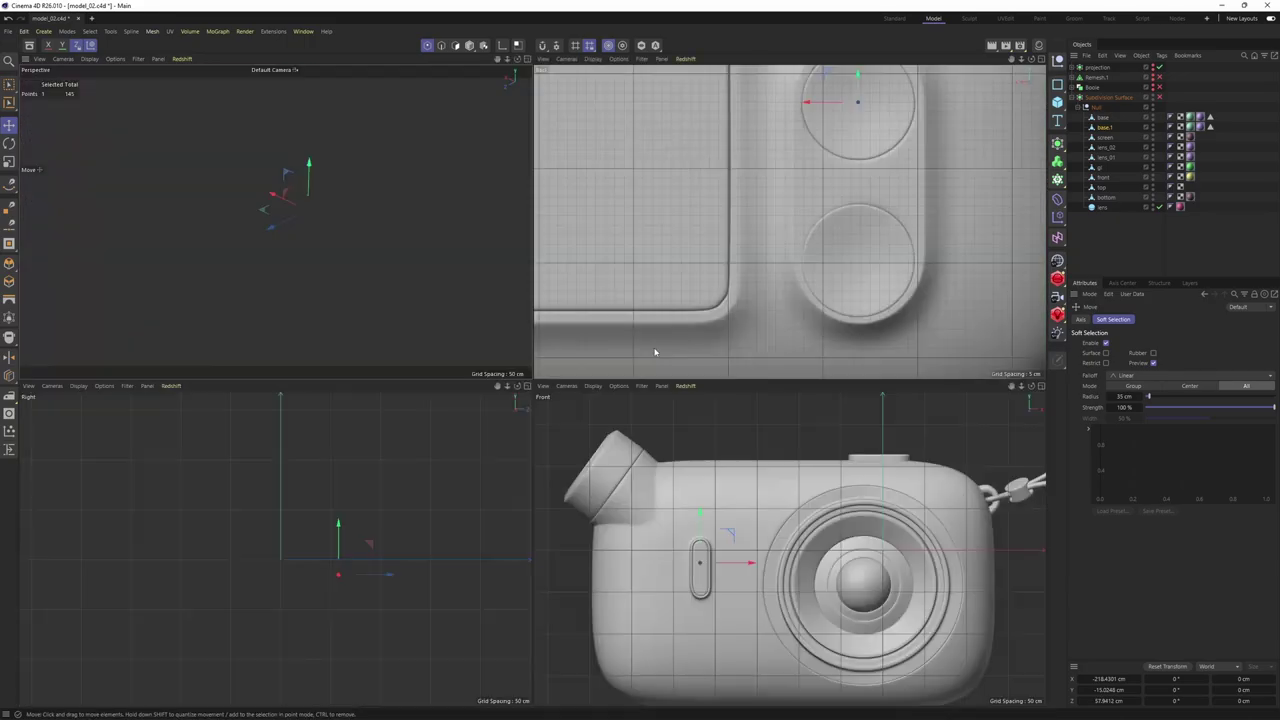
{"action": "middle_click", "coordinate": [656, 350]}
{"action": "middle_click", "coordinate": [794, 240]}
{"action": "middle_click", "coordinate": [503, 501]}
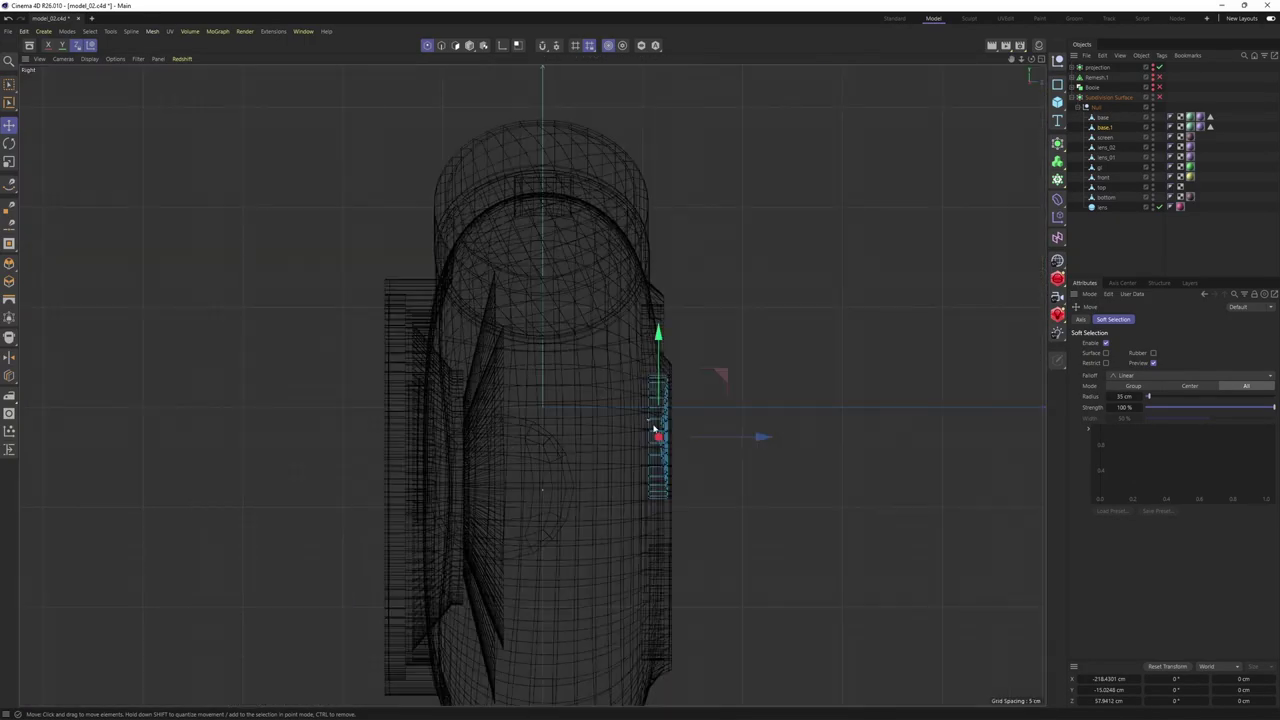
{"action": "scroll", "coordinate": [765, 497], "scroll_direction": "up", "scroll_amount": 5}
{"action": "left_click_drag", "start_coordinate": [788, 494], "coordinate": [786, 495]}
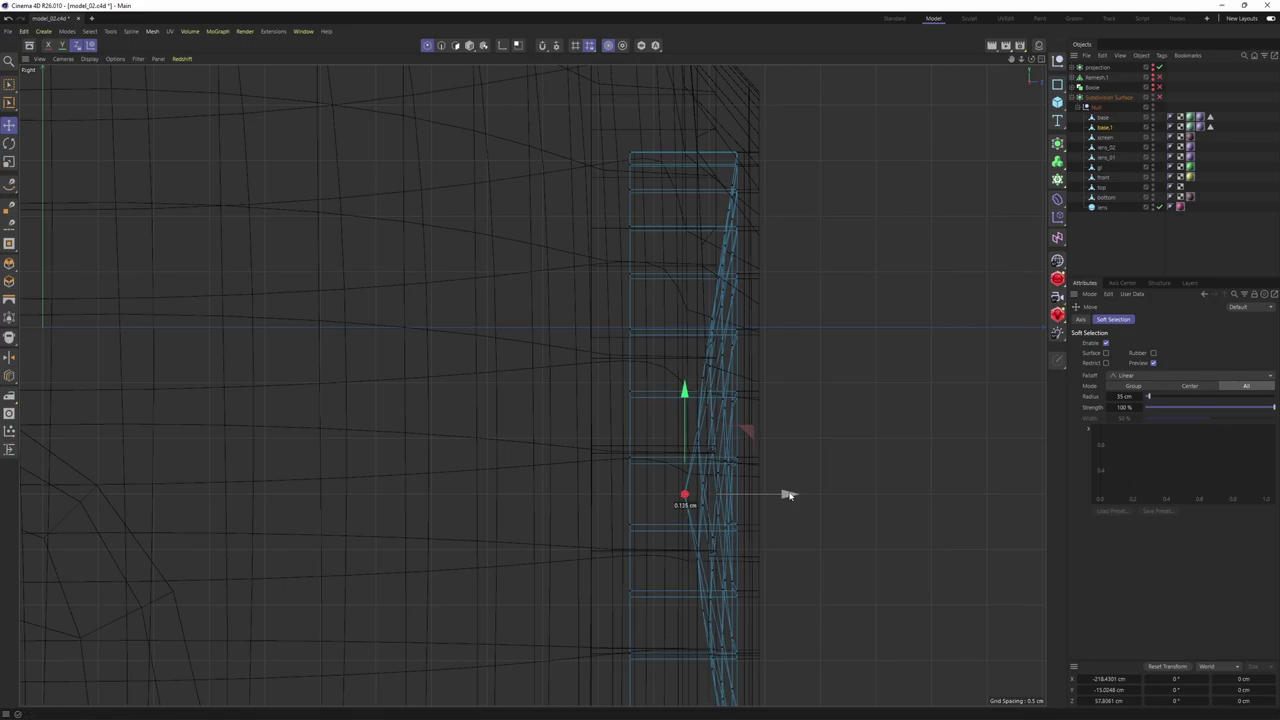
Make the cap's dish shallower by moving its soft-selected centre outward to about Z 59.96 cm
{"action": "middle_click", "coordinate": [788, 494]}
{"action": "middle_click", "coordinate": [312, 262]}
{"action": "middle_click", "coordinate": [710, 472]}
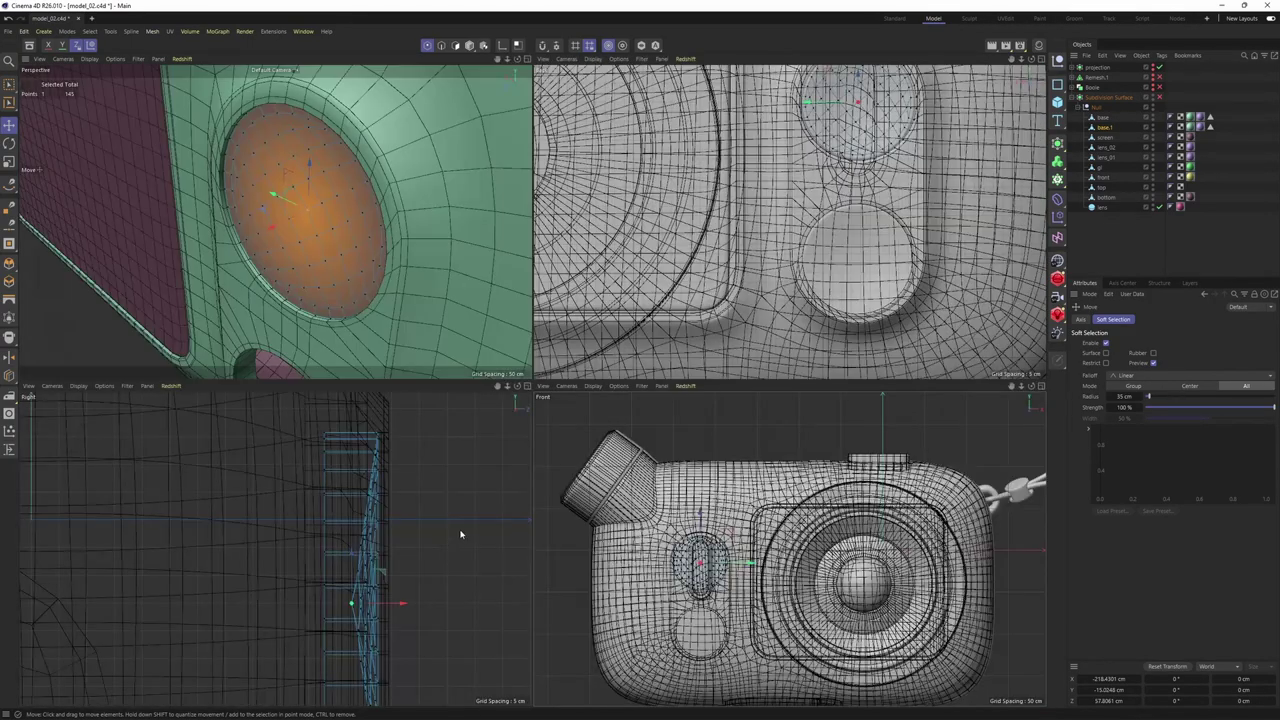
{"action": "middle_click", "coordinate": [403, 608]}
{"action": "left_click_drag", "start_coordinate": [776, 522], "coordinate": [803, 523]}
{"action": "middle_click", "coordinate": [803, 523]}
{"action": "middle_click", "coordinate": [346, 237]}
{"action": "left_click_drag", "start_coordinate": [645, 378], "coordinate": [688, 378], "text": "alt"}
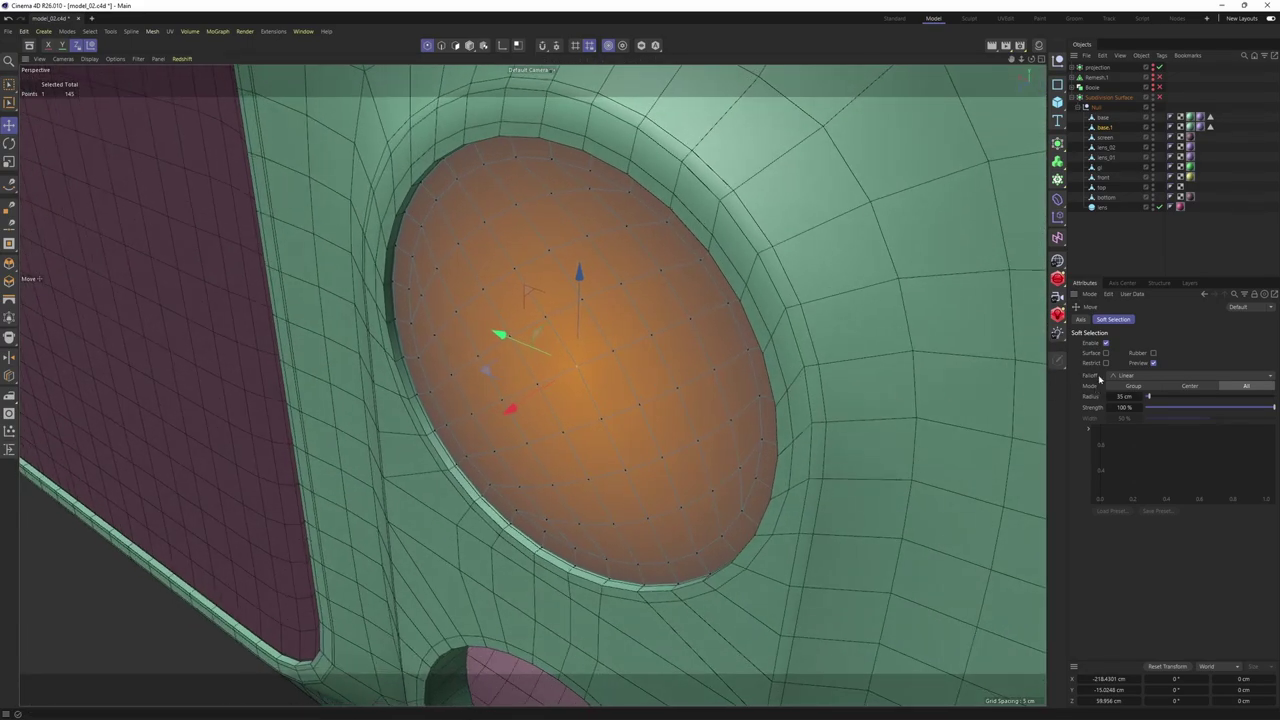
Disable soft selection and nudge only the cap's centre point outward to about Z 60.24 cm
{"action": "left_click", "coordinate": [1105, 344]}
{"action": "left_click_drag", "start_coordinate": [614, 349], "coordinate": [560, 342], "text": "alt"}
{"action": "right_click_drag", "start_coordinate": [520, 334], "coordinate": [550, 336], "text": "alt"}
{"action": "middle_click", "coordinate": [550, 336]}
{"action": "middle_click", "coordinate": [418, 553]}
{"action": "scroll", "coordinate": [845, 497], "scroll_direction": "up", "scroll_amount": 3}
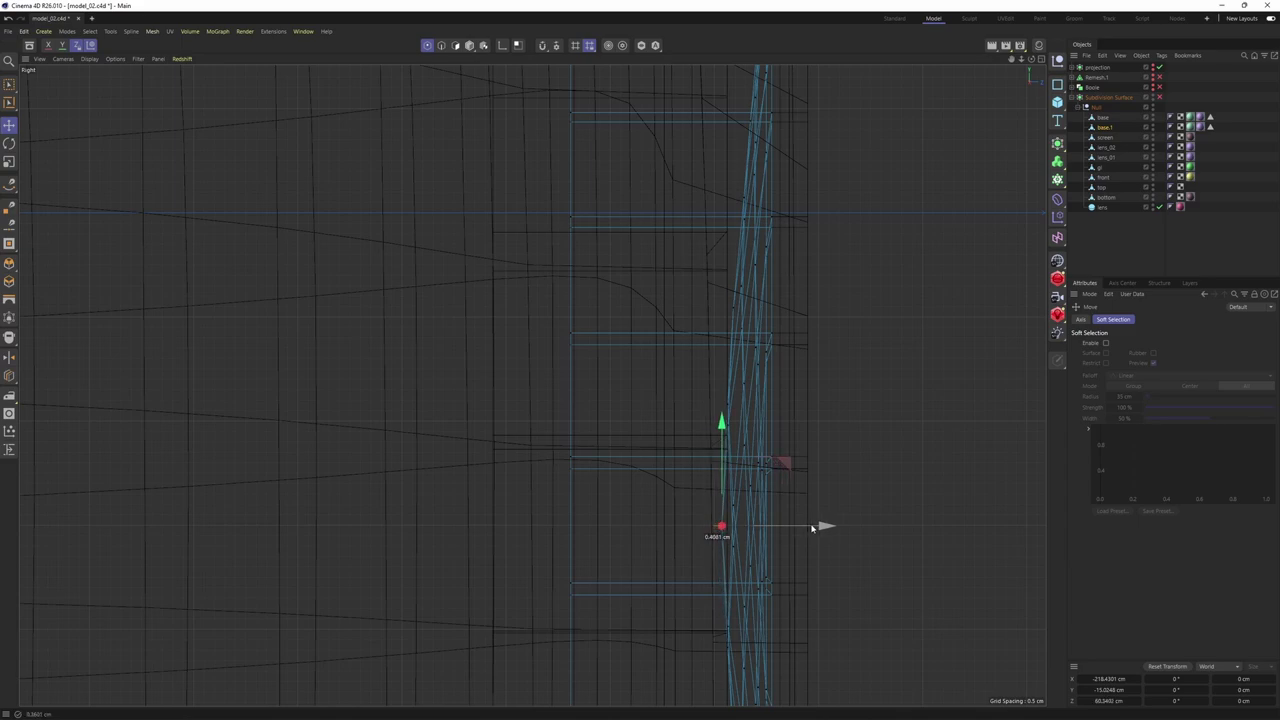
{"action": "middle_click", "coordinate": [812, 528]}
{"action": "middle_click", "coordinate": [524, 318]}
Fill-select all polygons of the concave front face of the upper button cap, up to its rim
{"action": "key", "text": "Return"}
{"action": "key", "text": "Return"}
{"action": "scroll", "coordinate": [616, 372], "scroll_direction": "down", "scroll_amount": 3}
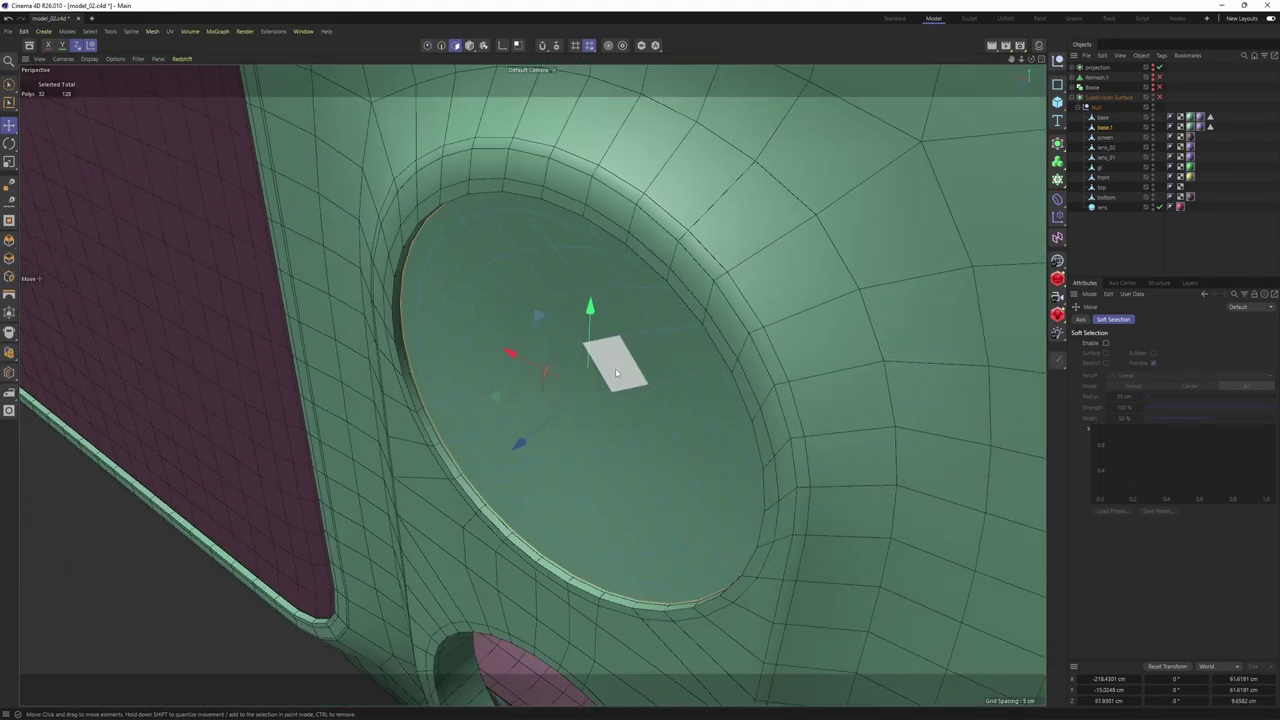
{"action": "key", "text": "u"}
{"action": "key", "text": "f"}
{"action": "left_click", "coordinate": [603, 390]}
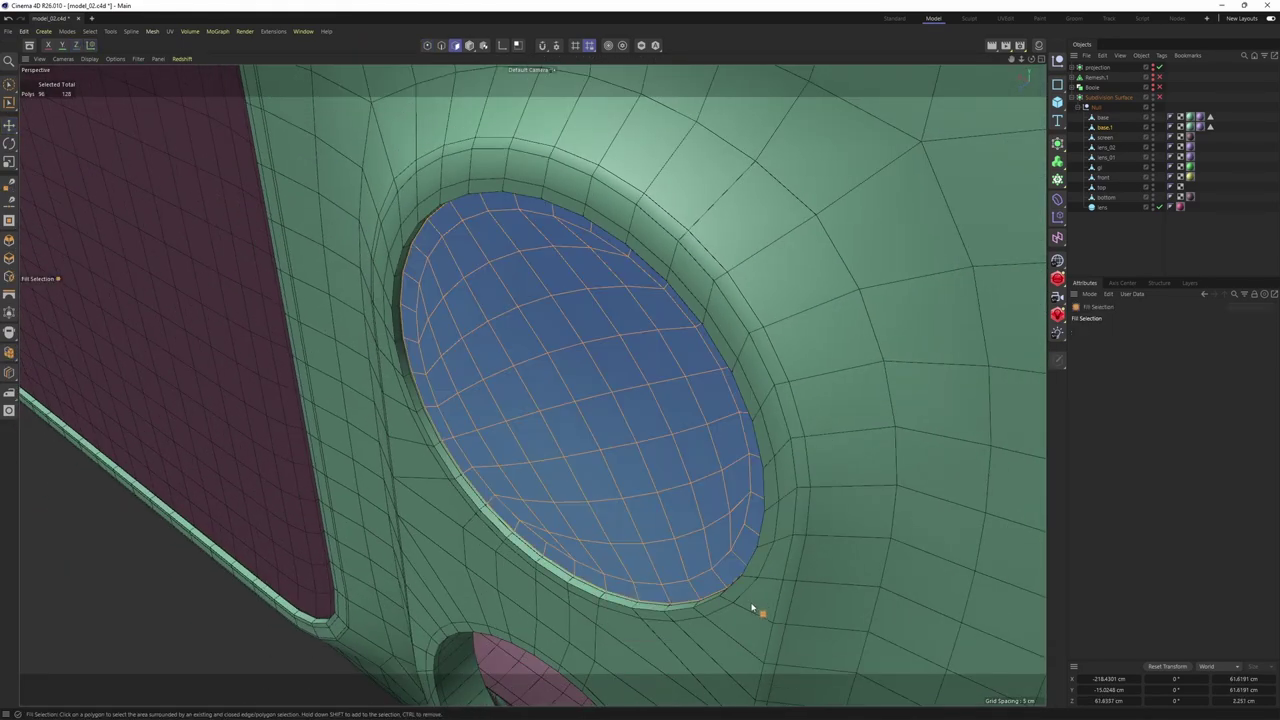
Deepen the cap's dish by scaling the selected face polygons along Z to a depth of about 4.85 cm
{"action": "key", "text": "t"}
{"action": "left_click_drag", "start_coordinate": [649, 514], "coordinate": [562, 410], "text": "alt"}
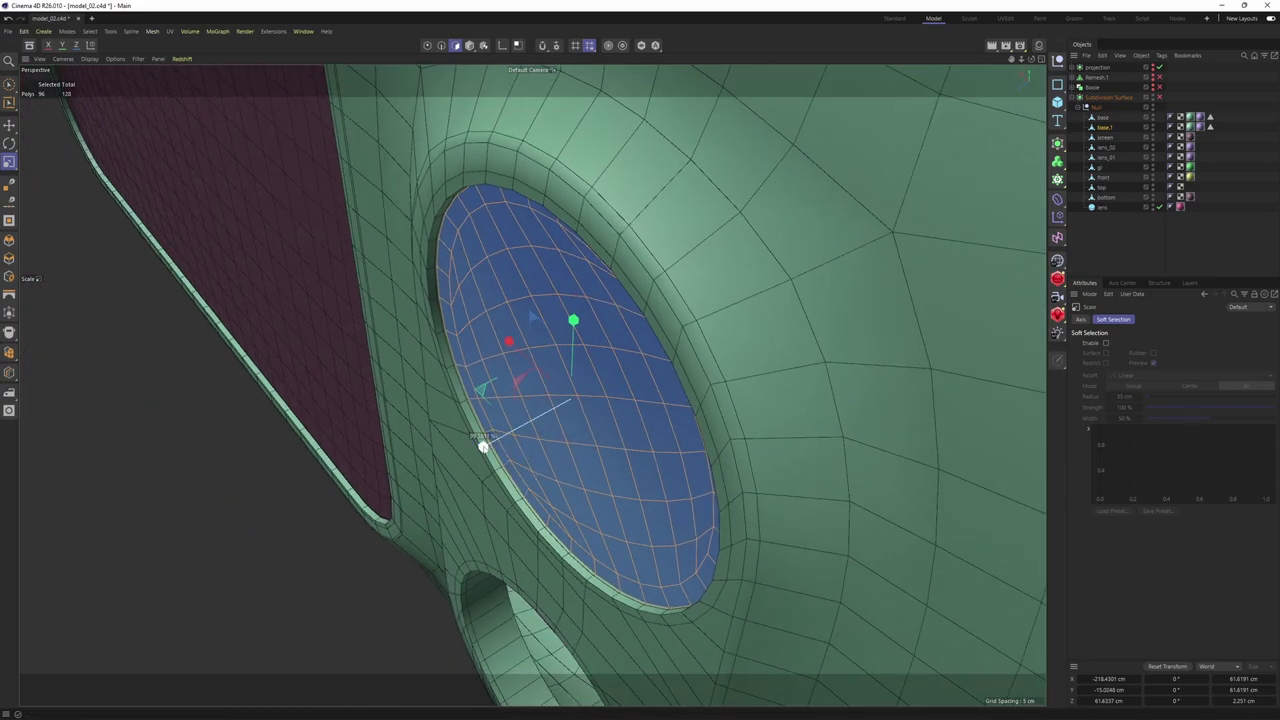
{"action": "key", "text": "F3"}
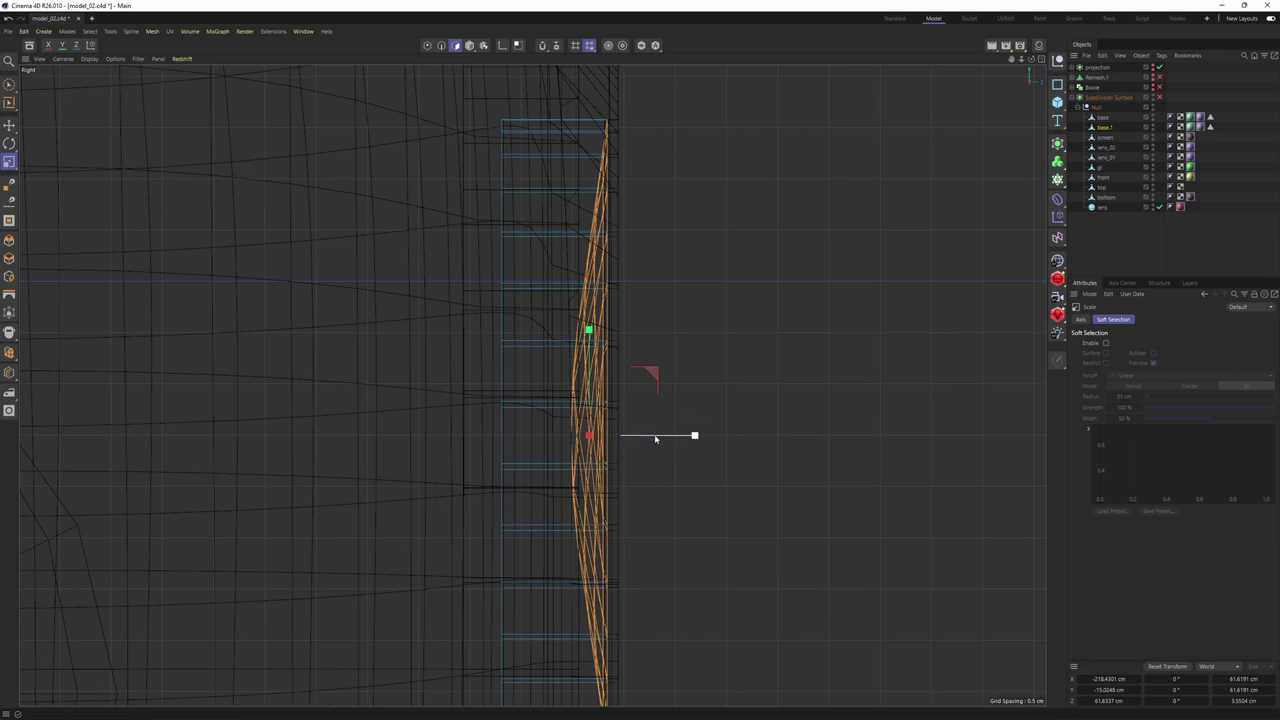
{"action": "left_click_drag", "start_coordinate": [695, 437], "coordinate": [736, 437]}
{"action": "middle_click", "coordinate": [736, 437]}
{"action": "middle_click", "coordinate": [480, 343]}
{"action": "mouse_move", "coordinate": [480, 343]}
{"action": "left_mouse_down", "text": "alt"}
{"action": "mouse_move", "coordinate": [645, 335]}
{"action": "mouse_move", "coordinate": [679, 318]}
{"action": "left_mouse_up", "text": "alt"}
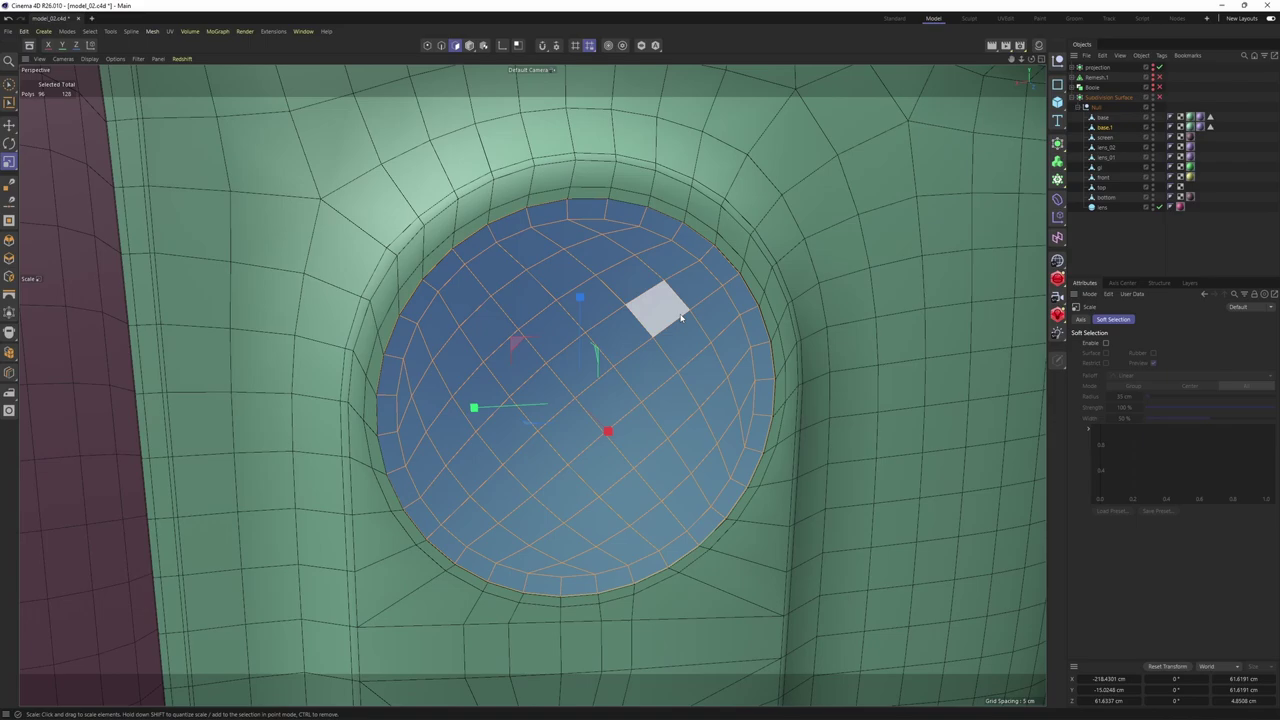
Turn on the Subdivision Surface to preview the smoothed button cap in its recess
{"action": "key", "text": "q"}
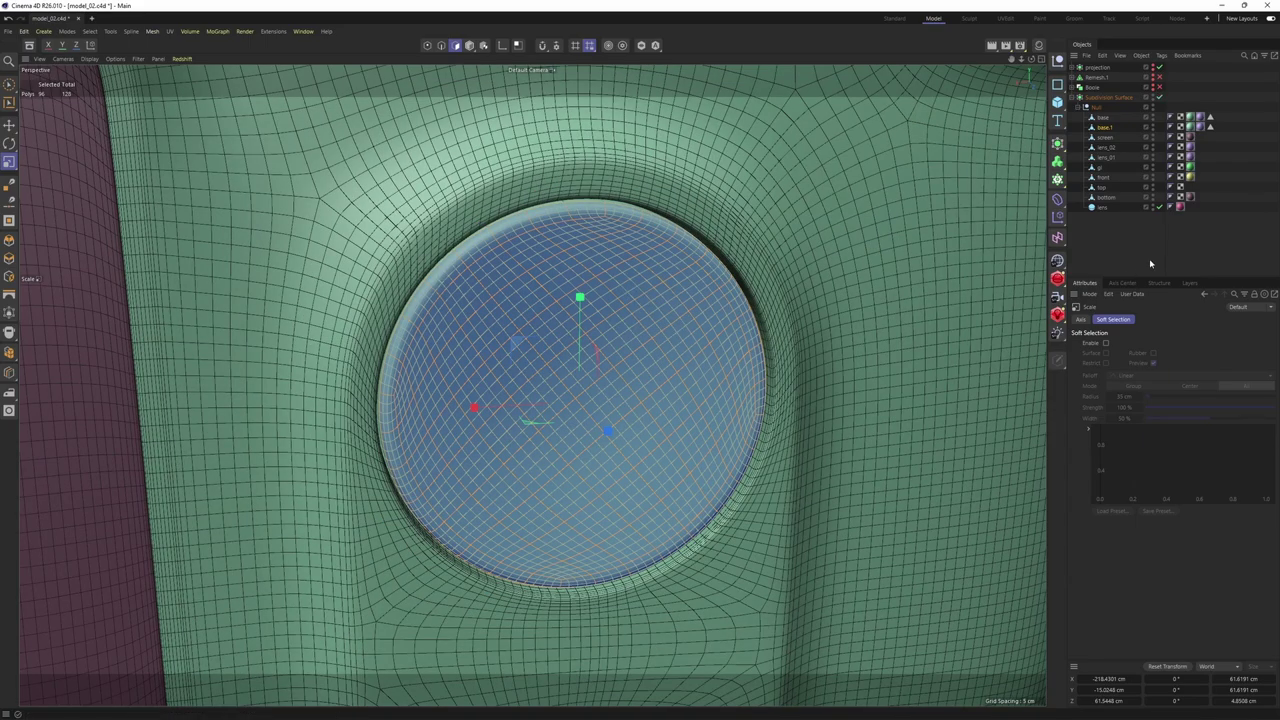
{"action": "left_click", "coordinate": [1159, 241]}
{"action": "scroll", "coordinate": [650, 364], "scroll_direction": "down", "scroll_amount": 3}
{"action": "mouse_move", "coordinate": [650, 364]}
{"action": "left_mouse_down", "text": "alt"}
{"action": "mouse_move", "coordinate": [606, 347]}
{"action": "mouse_move", "coordinate": [614, 294]}
{"action": "mouse_move", "coordinate": [606, 330]}
{"action": "left_mouse_up", "text": "alt"}
{"action": "left_click", "coordinate": [623, 350]}
Centre the button cap object's axis on its own geometry, working in whole-object mode
{"action": "key", "text": "Return"}
{"action": "key", "text": "e"}
{"action": "scroll", "coordinate": [622, 349], "scroll_direction": "down", "scroll_amount": 3}
{"action": "left_click", "coordinate": [110, 31]}
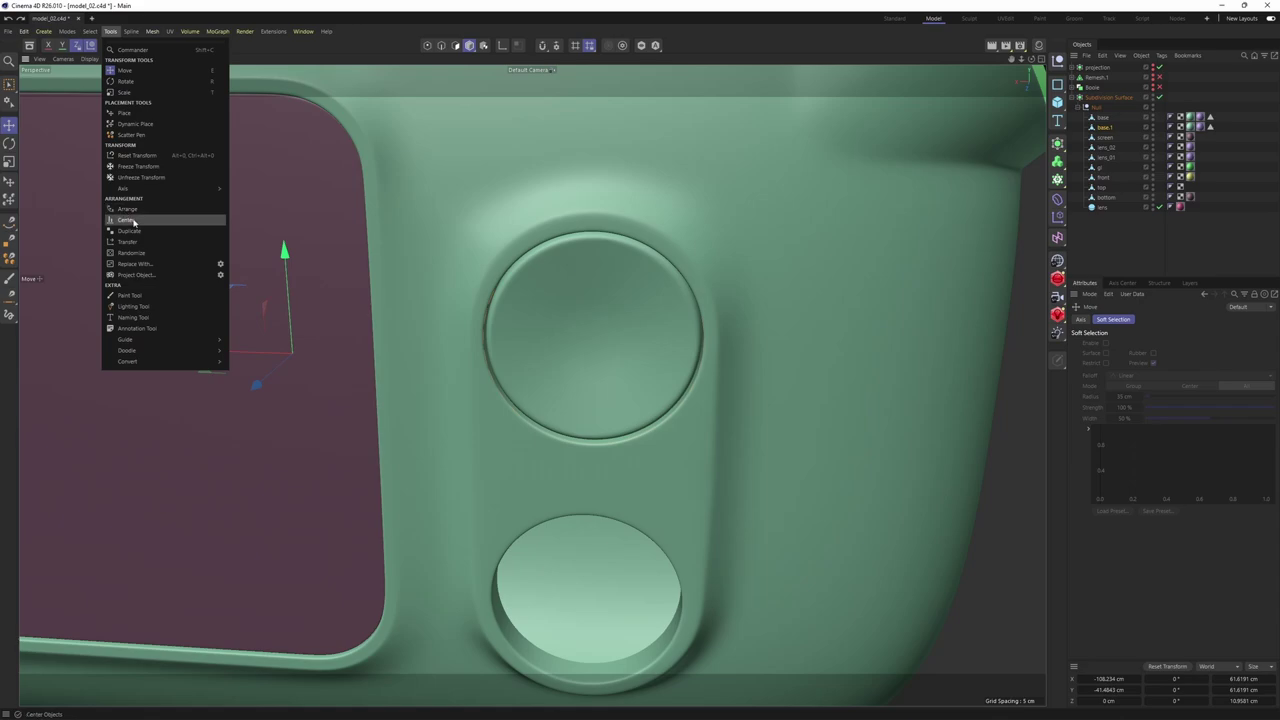
{"action": "mouse_move", "coordinate": [194, 190]}
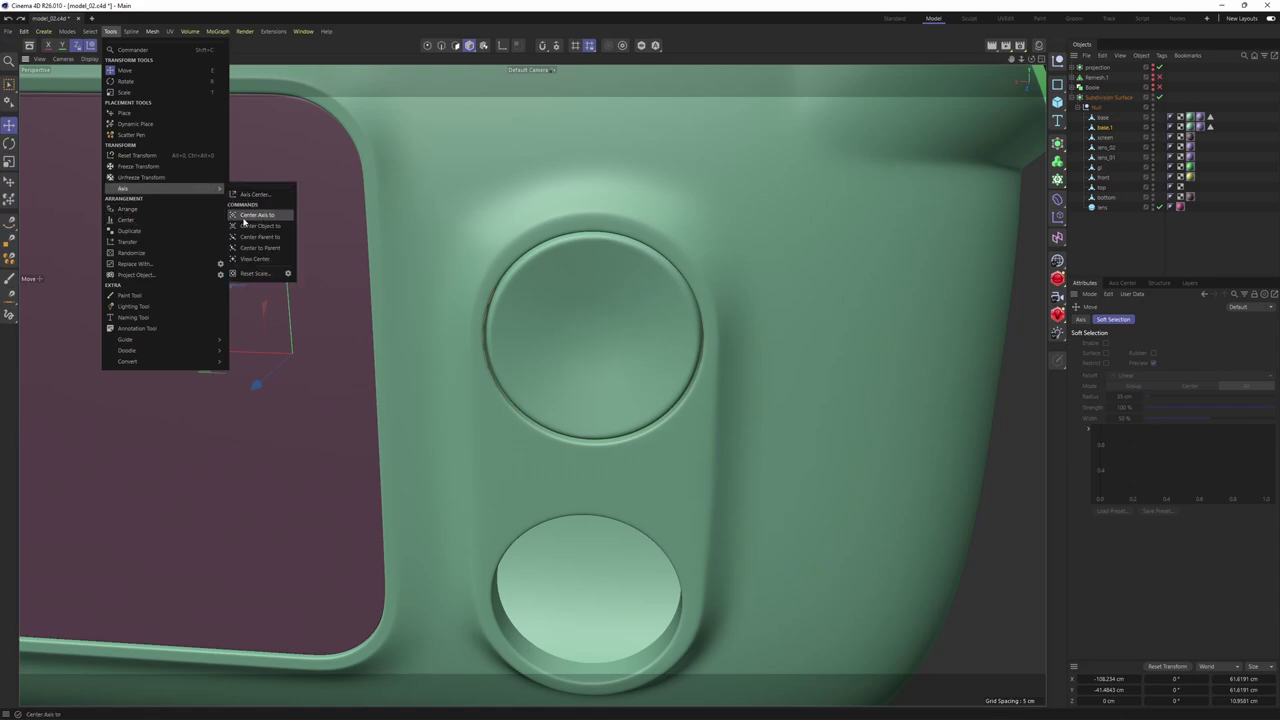
{"action": "left_click", "coordinate": [255, 215]}
Duplicate the button cap into the lower round recess at about Y -97.96 cm and scale it to about 58.6 cm
{"action": "left_click_drag", "start_coordinate": [555, 300], "coordinate": [612, 458], "text": "alt"}
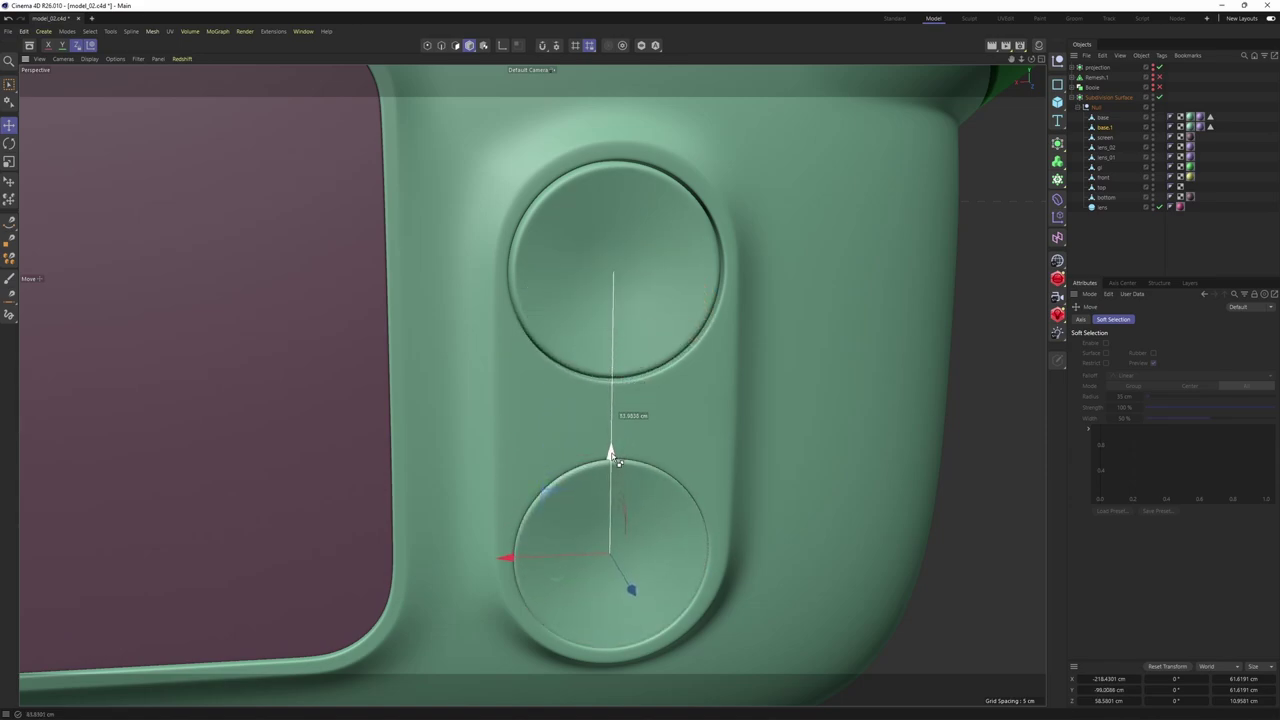
{"action": "left_click_drag", "start_coordinate": [777, 463], "coordinate": [730, 425]}
{"action": "right_click_drag", "start_coordinate": [650, 415], "coordinate": [571, 394], "text": "alt"}
{"action": "left_click_drag", "start_coordinate": [571, 394], "coordinate": [595, 340], "text": "alt"}
{"action": "middle_click_drag", "start_coordinate": [595, 340], "coordinate": [612, 352], "text": "alt"}
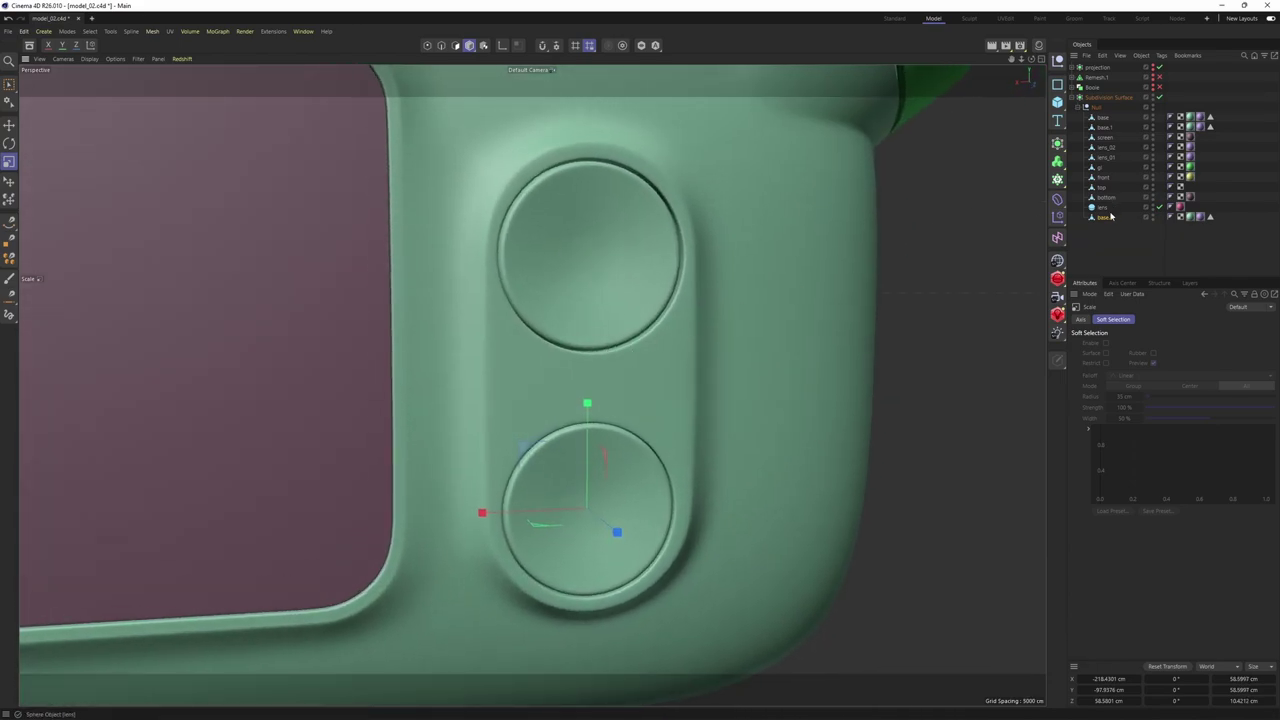
Turn off subdivision, merge the two button caps into a single object and rename it buttons
{"action": "key", "text": "q"}
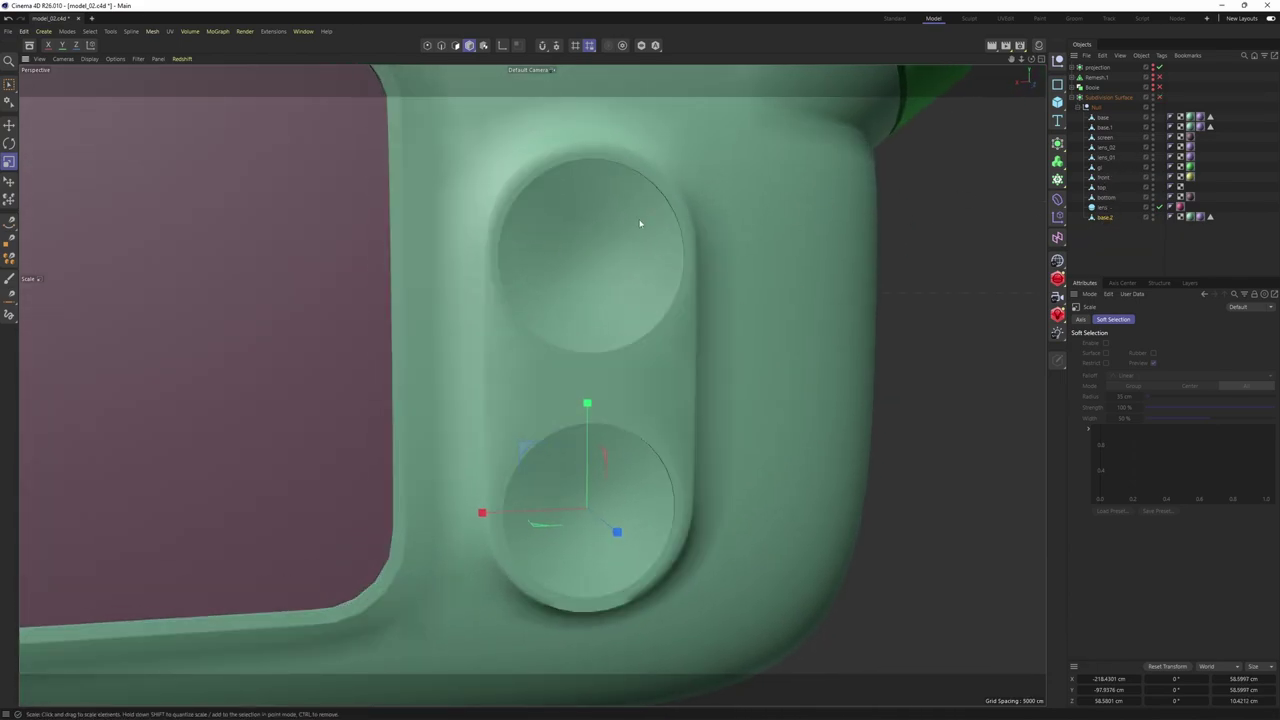
{"action": "left_click", "coordinate": [1103, 127], "text": "ctrl"}
{"action": "right_click", "coordinate": [1103, 127]}
{"action": "left_click", "coordinate": [1190, 462]}
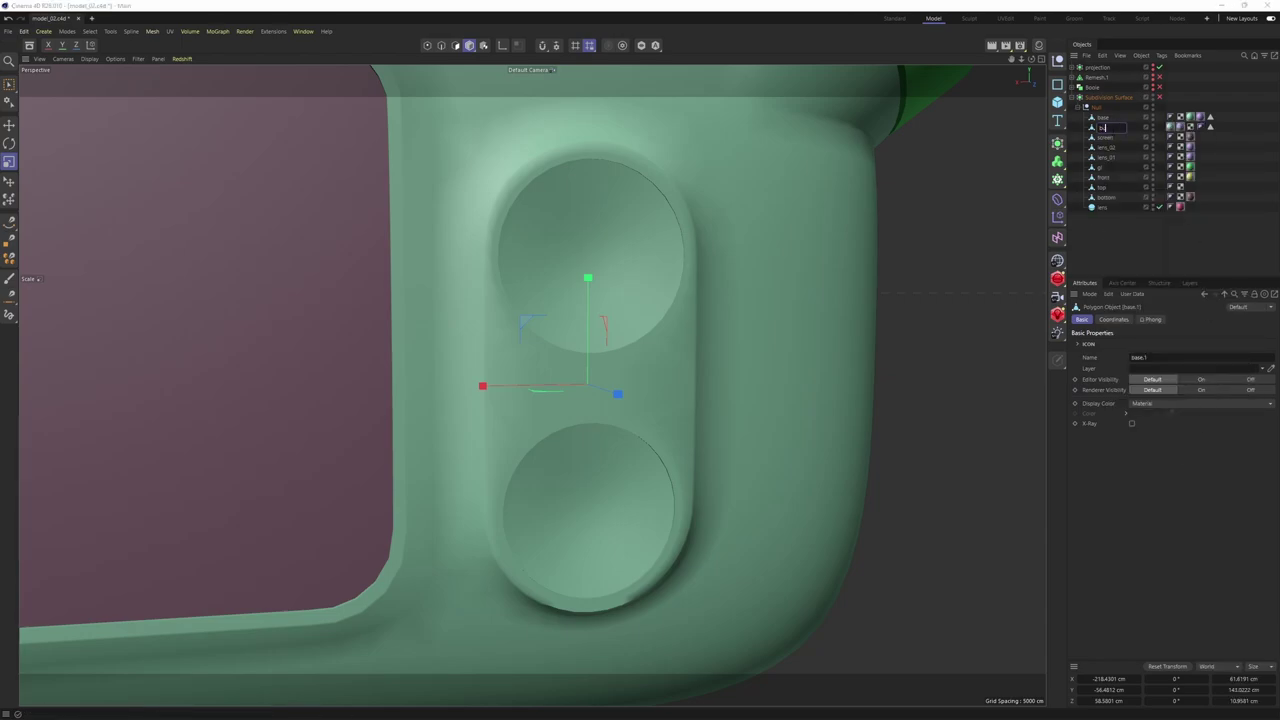
Assign material Mat.6 to the buttons object and delete its old material and polygon selection tags
{"action": "right_click_drag", "start_coordinate": [634, 349], "coordinate": [563, 363], "text": "alt"}
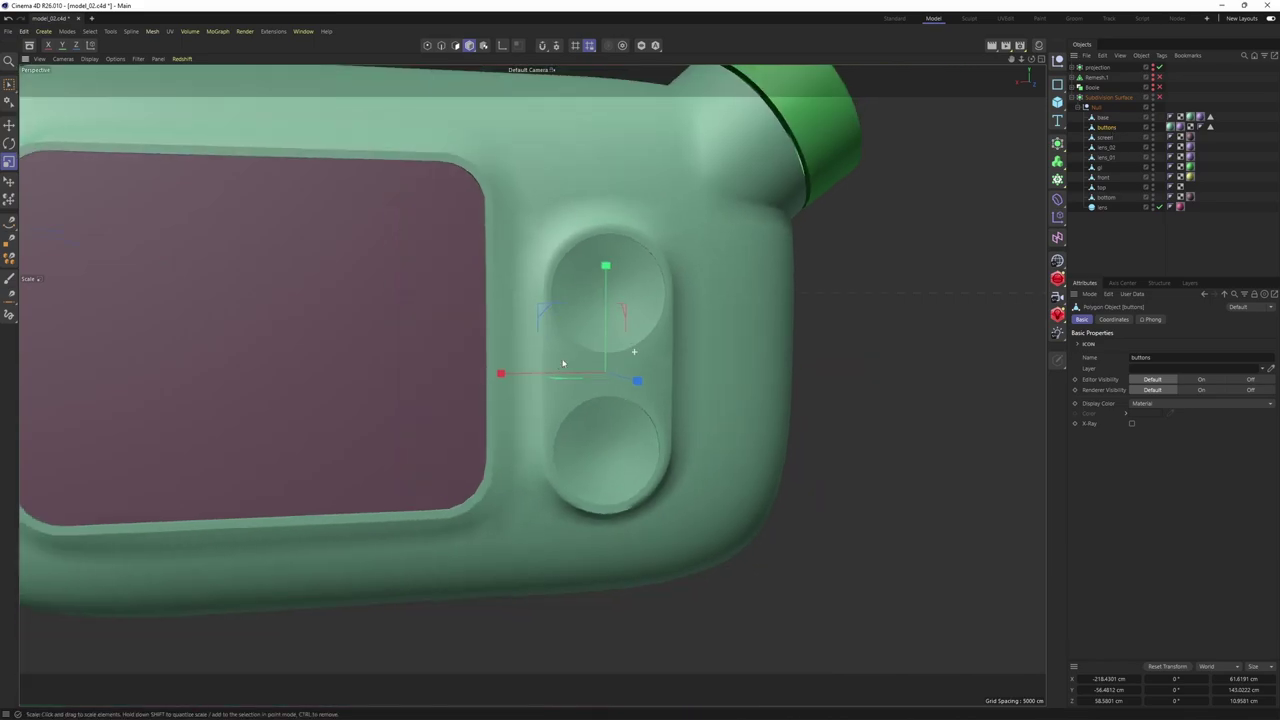
{"action": "left_click_drag", "start_coordinate": [532, 385], "coordinate": [638, 371], "text": "alt"}
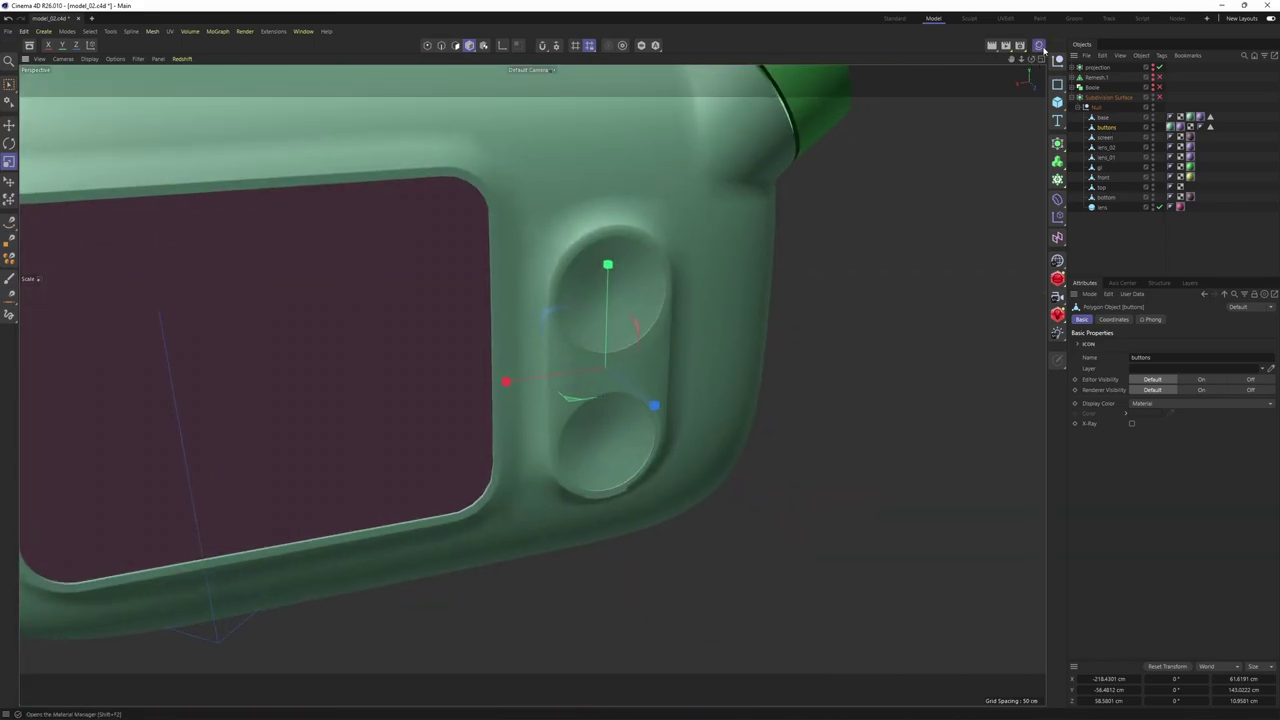
{"action": "left_click", "coordinate": [1039, 46]}
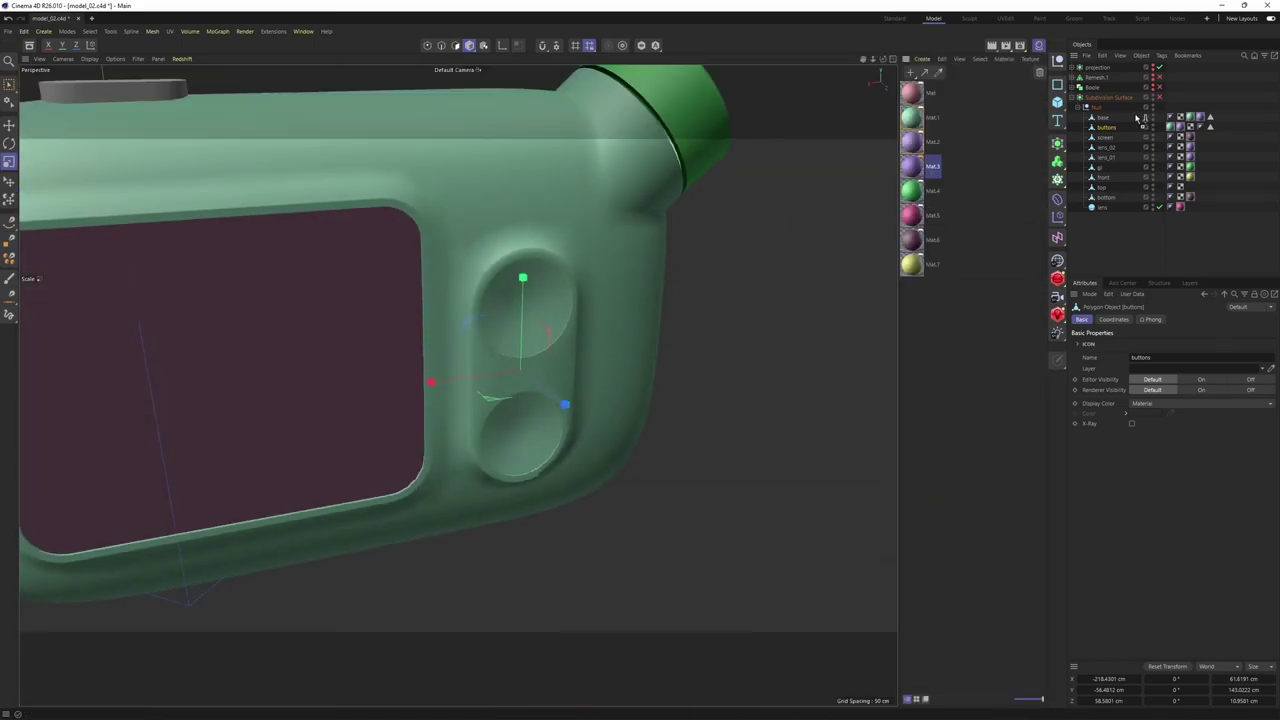
{"action": "left_click_drag", "start_coordinate": [1110, 134], "coordinate": [1108, 130]}
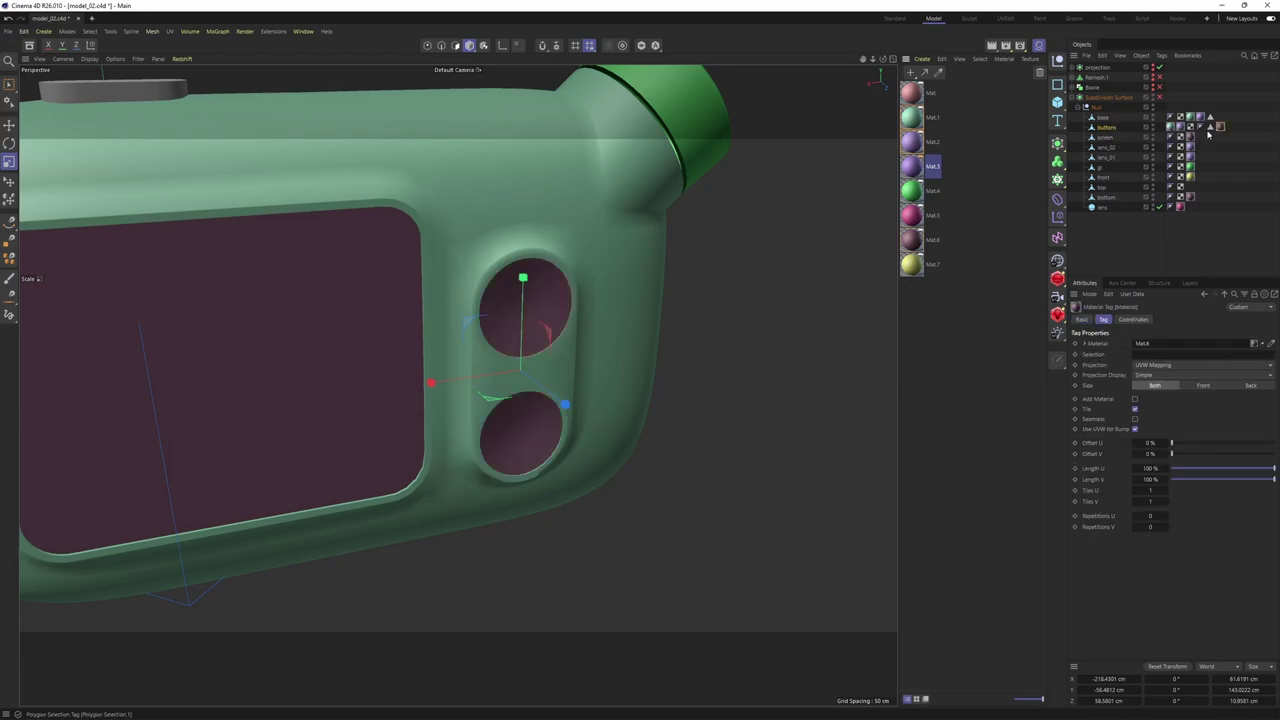
{"action": "key", "text": "Delete"}
{"action": "left_click", "coordinate": [1171, 128]}
{"action": "key", "text": "Delete"}
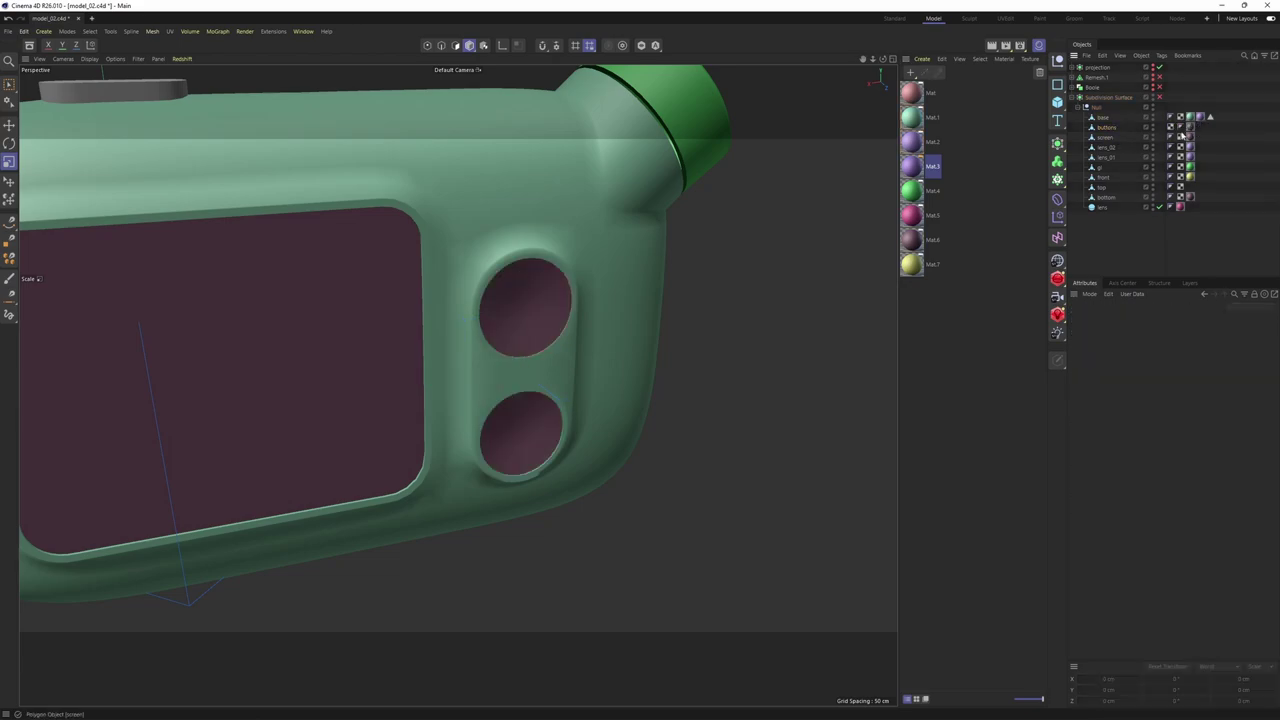
Turn the Subdivision Surface back on with the buttons object selected to show the rear buttons smoothed
{"action": "left_click", "coordinate": [1113, 131]}
{"action": "key", "text": "q"}
{"action": "left_click_drag", "start_coordinate": [590, 318], "coordinate": [534, 363], "text": "alt"}
{"action": "scroll", "coordinate": [534, 363], "scroll_direction": "down", "scroll_amount": 3}
{"action": "scroll", "coordinate": [545, 358], "scroll_direction": "up", "scroll_amount": 2}
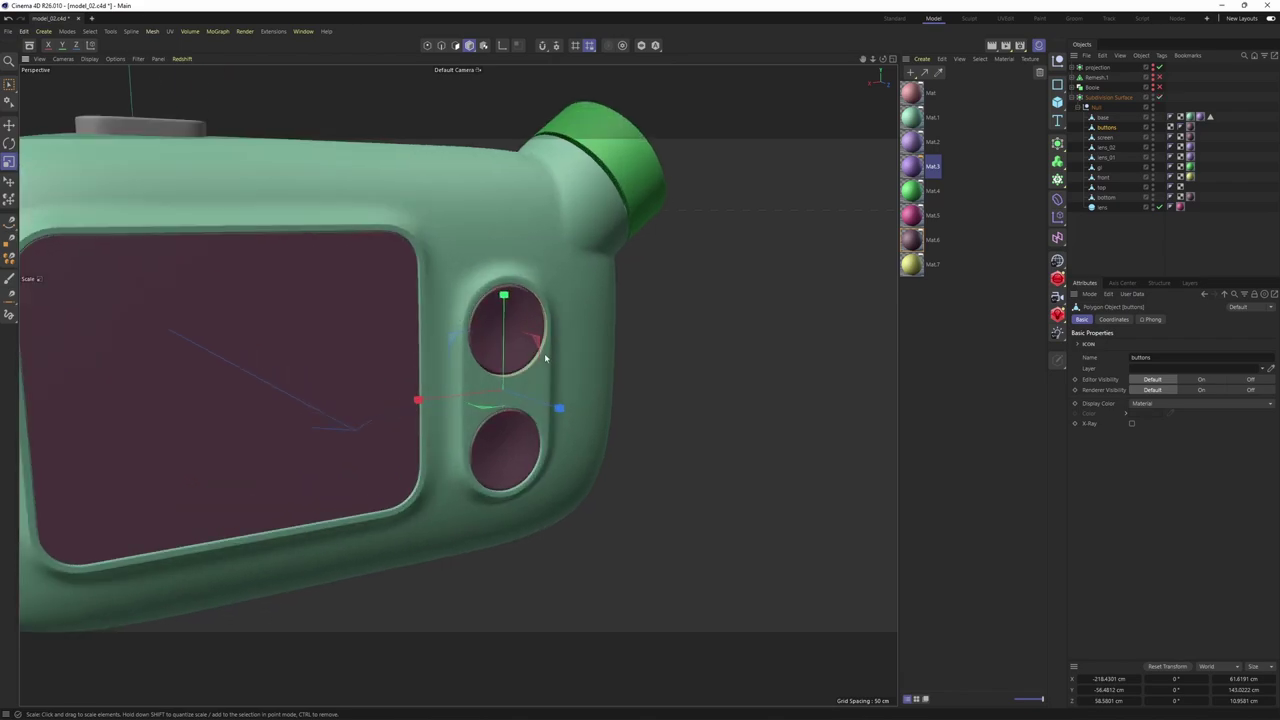
Examine the smoothed, coloured camera from the rear and from the front
{"action": "left_click", "coordinate": [1243, 232]}
{"action": "scroll", "coordinate": [612, 417], "scroll_direction": "down", "scroll_amount": 3}
{"action": "left_click_drag", "start_coordinate": [612, 417], "coordinate": [657, 334], "text": "alt"}
{"action": "scroll", "coordinate": [657, 334], "scroll_direction": "up", "scroll_amount": 2}
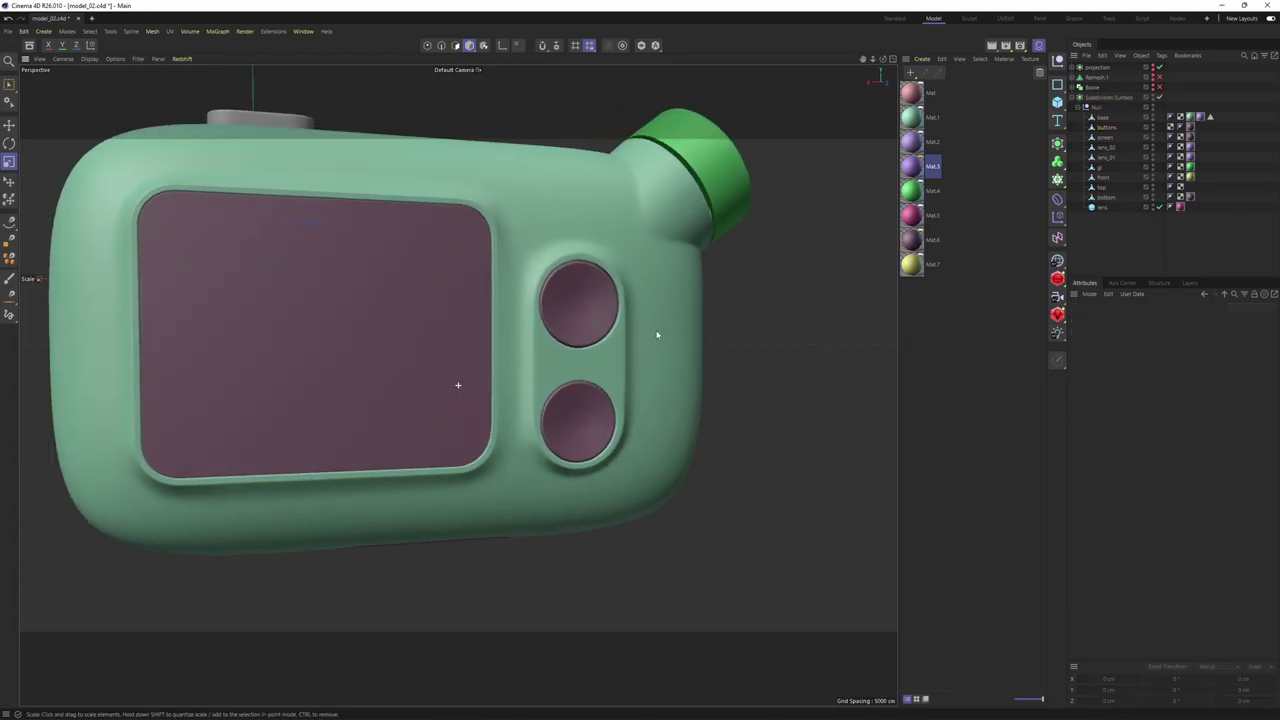
{"action": "left_click", "coordinate": [115, 61]}
{"action": "left_click", "coordinate": [131, 212]}
{"action": "left_click_drag", "start_coordinate": [650, 286], "coordinate": [487, 164], "text": "alt"}
{"action": "scroll", "coordinate": [631, 297], "scroll_direction": "up", "scroll_amount": 2}
{"action": "scroll", "coordinate": [679, 272], "scroll_direction": "down", "scroll_amount": 3}
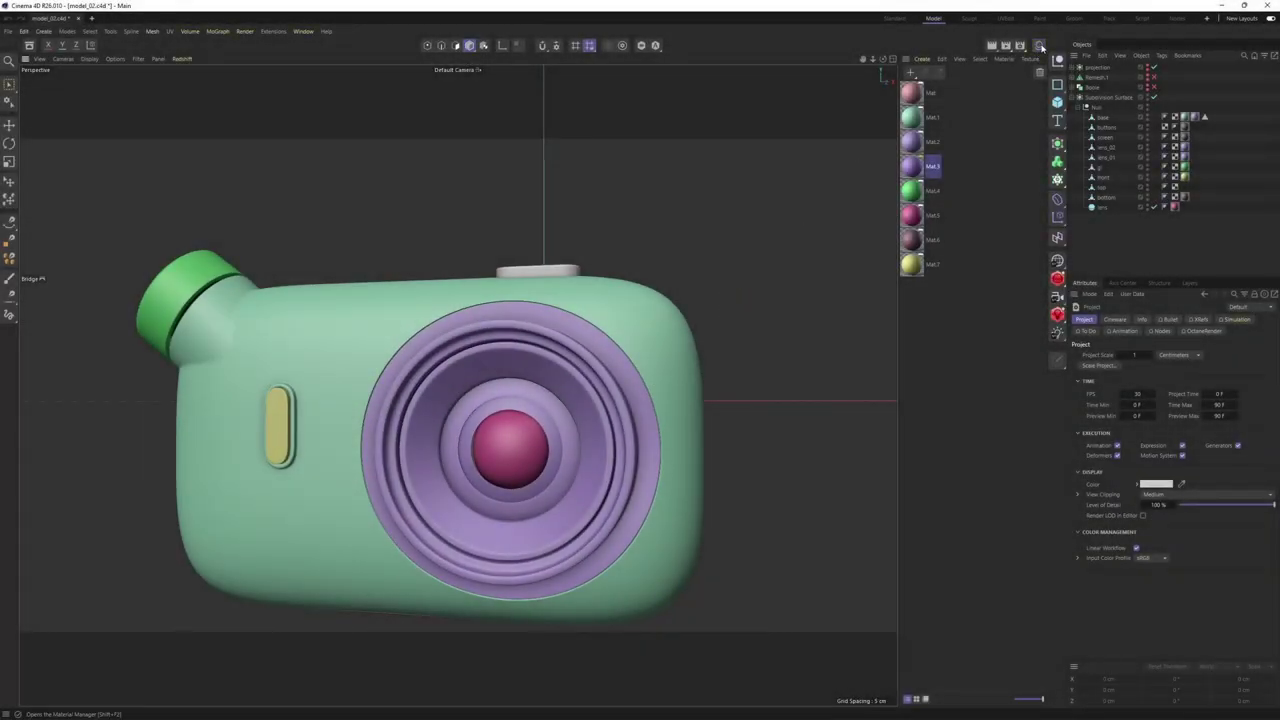
Close the material list and study the strap ring at the camera's upper corner in the front reference view
{"action": "left_click", "coordinate": [1040, 46]}
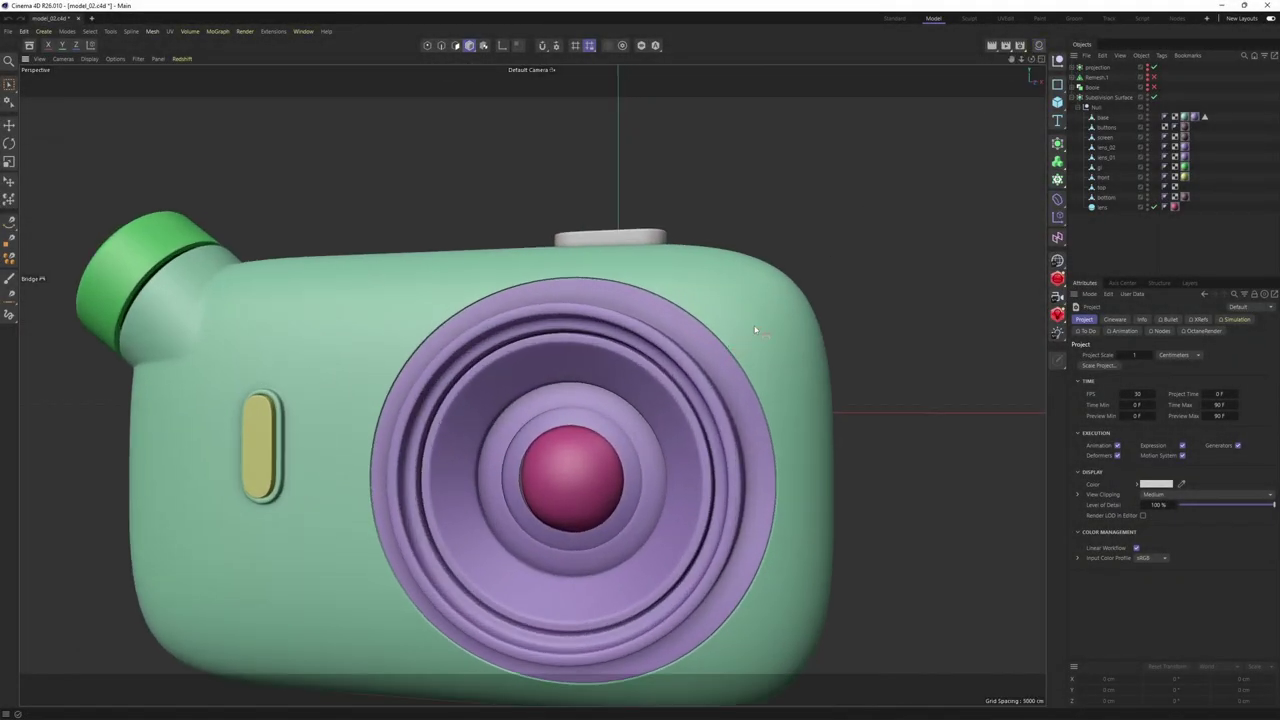
{"action": "key", "text": "e"}
{"action": "middle_click", "coordinate": [755, 330]}
{"action": "middle_click", "coordinate": [840, 448]}
{"action": "middle_click_drag", "start_coordinate": [908, 372], "coordinate": [754, 463], "text": "alt"}
{"action": "scroll", "coordinate": [765, 362], "scroll_direction": "up", "scroll_amount": 5}
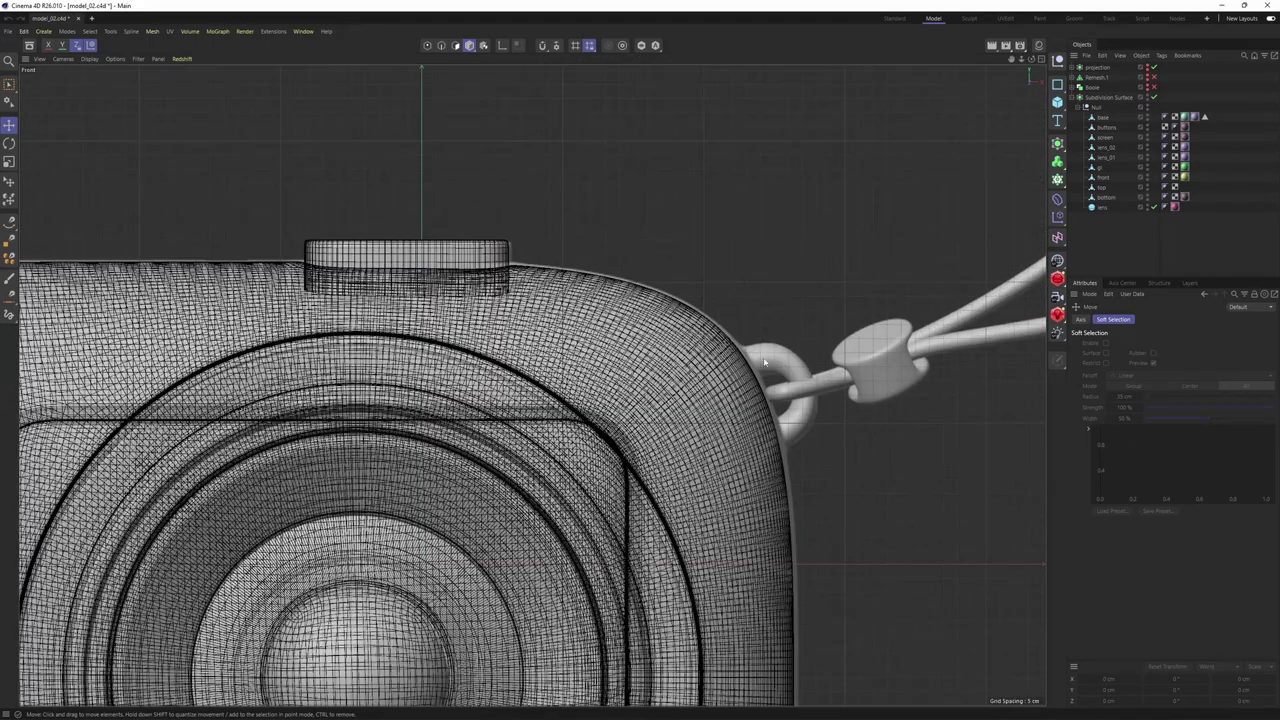
{"action": "middle_click", "coordinate": [811, 435]}
{"action": "middle_click", "coordinate": [490, 345]}
Select a two-by-two block of polygons on the base body's upper side corner, where the strap ring attaches
{"action": "left_click_drag", "start_coordinate": [745, 310], "coordinate": [665, 358], "text": "alt"}
{"action": "left_click", "coordinate": [646, 388]}
{"action": "key", "text": "Return"}
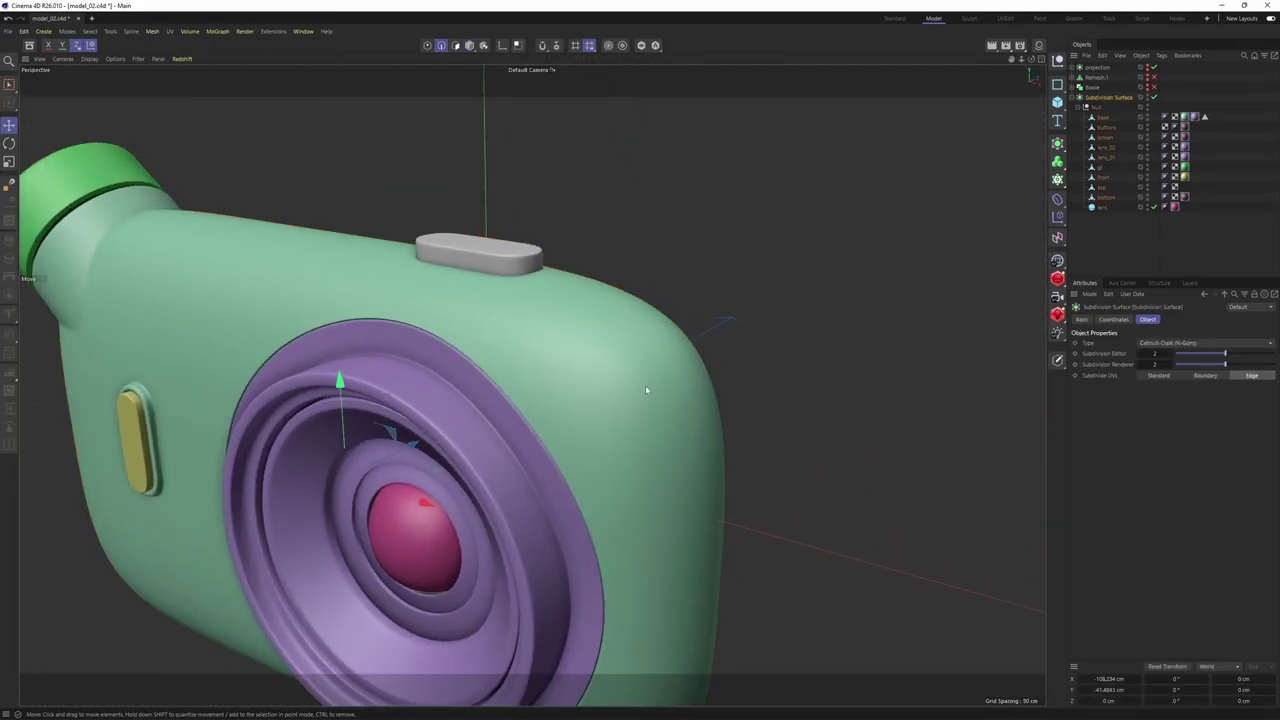
{"action": "key", "text": "e"}
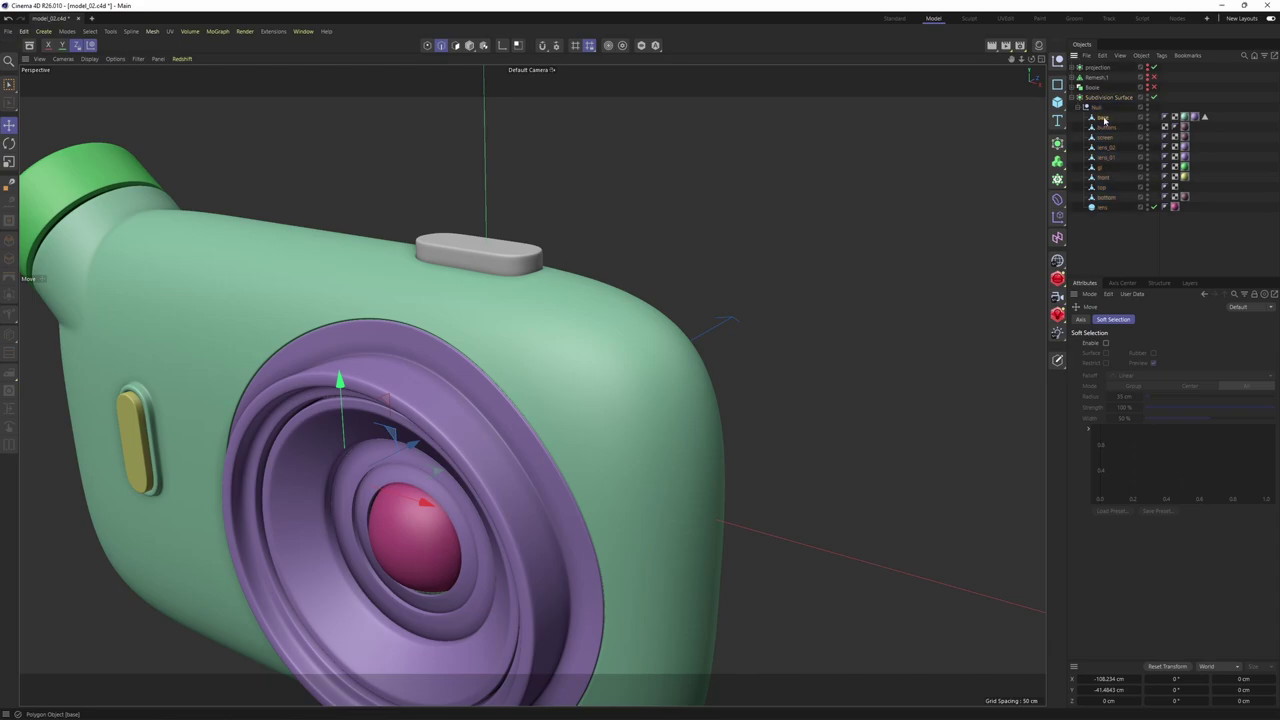
{"action": "left_click", "coordinate": [1105, 127]}
{"action": "left_click", "coordinate": [1102, 118]}
{"action": "left_click_drag", "start_coordinate": [700, 350], "coordinate": [651, 350], "text": "alt"}
{"action": "key", "text": "Return"}
{"action": "key", "text": "Return"}
{"action": "scroll", "coordinate": [597, 403], "scroll_direction": "up", "scroll_amount": 1}
{"action": "left_click", "coordinate": [462, 301], "text": "shift"}
{"action": "left_click", "coordinate": [462, 283], "text": "shift"}
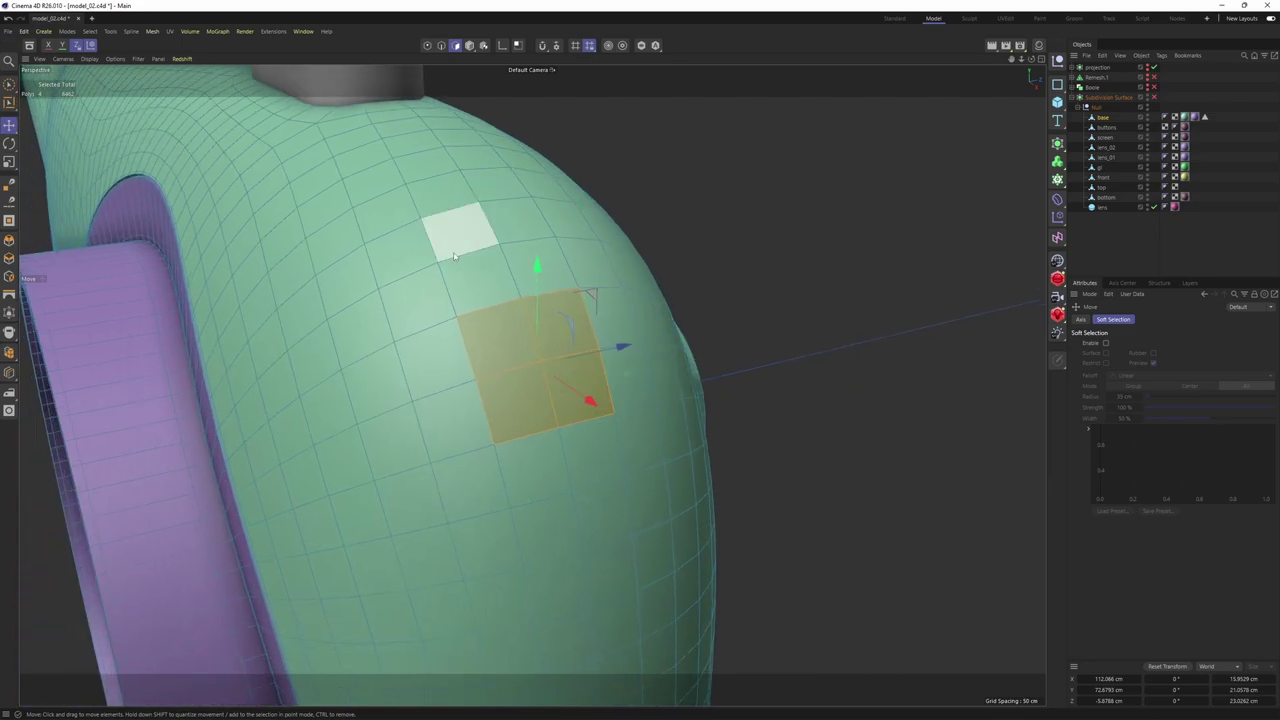
Try a small Inset and, separately, a Fit Circle at about 86.7 % scale on the four selected corner polygons
{"action": "right_click", "coordinate": [673, 309]}
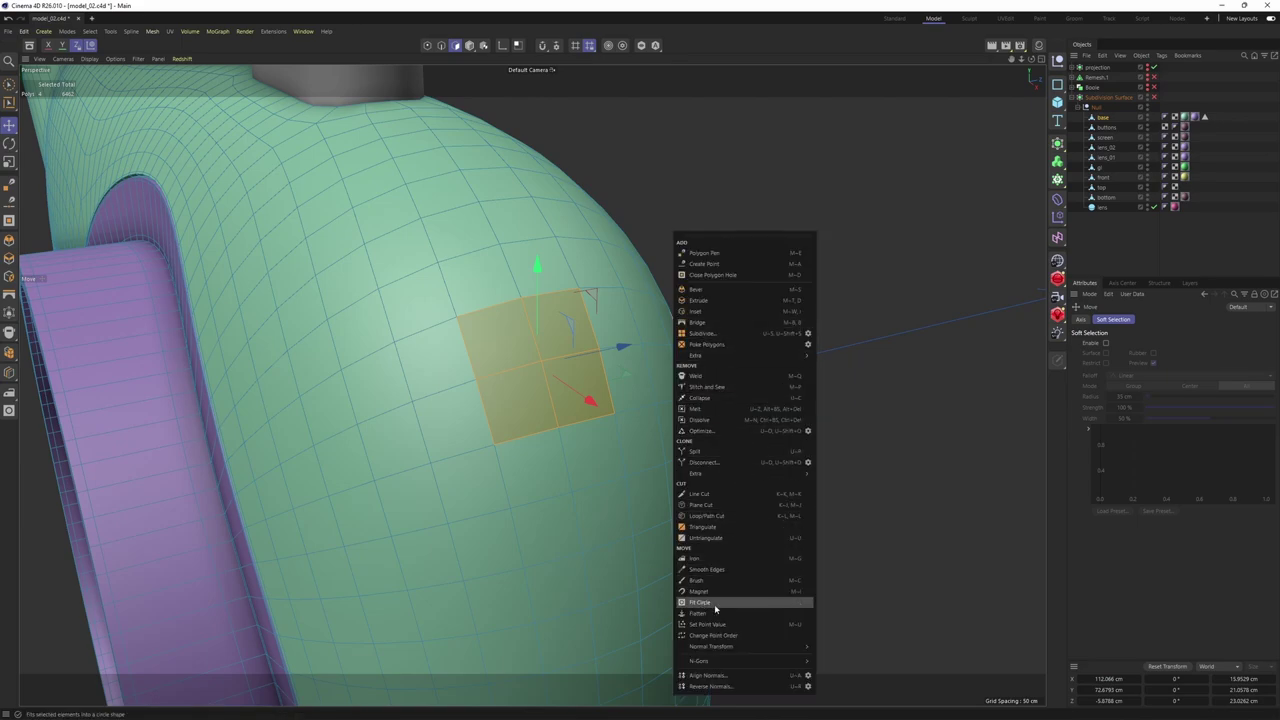
{"action": "left_click", "coordinate": [695, 311]}
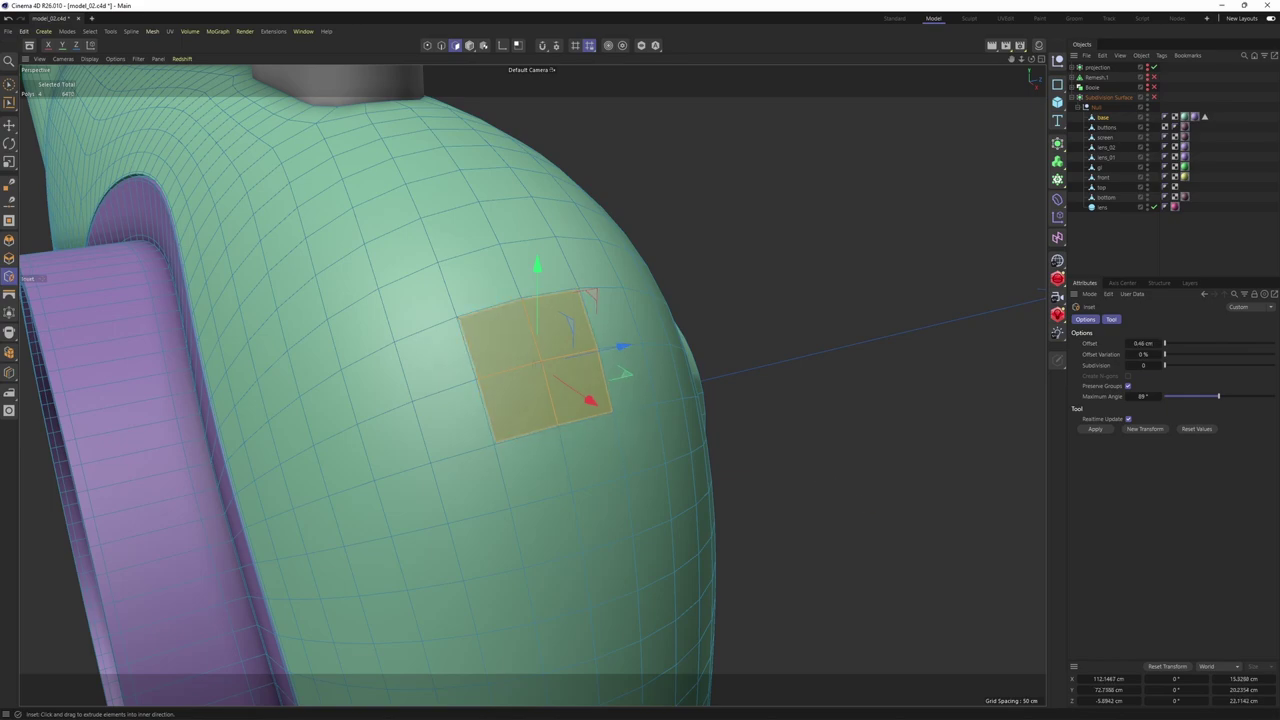
{"action": "right_click", "coordinate": [710, 236]}
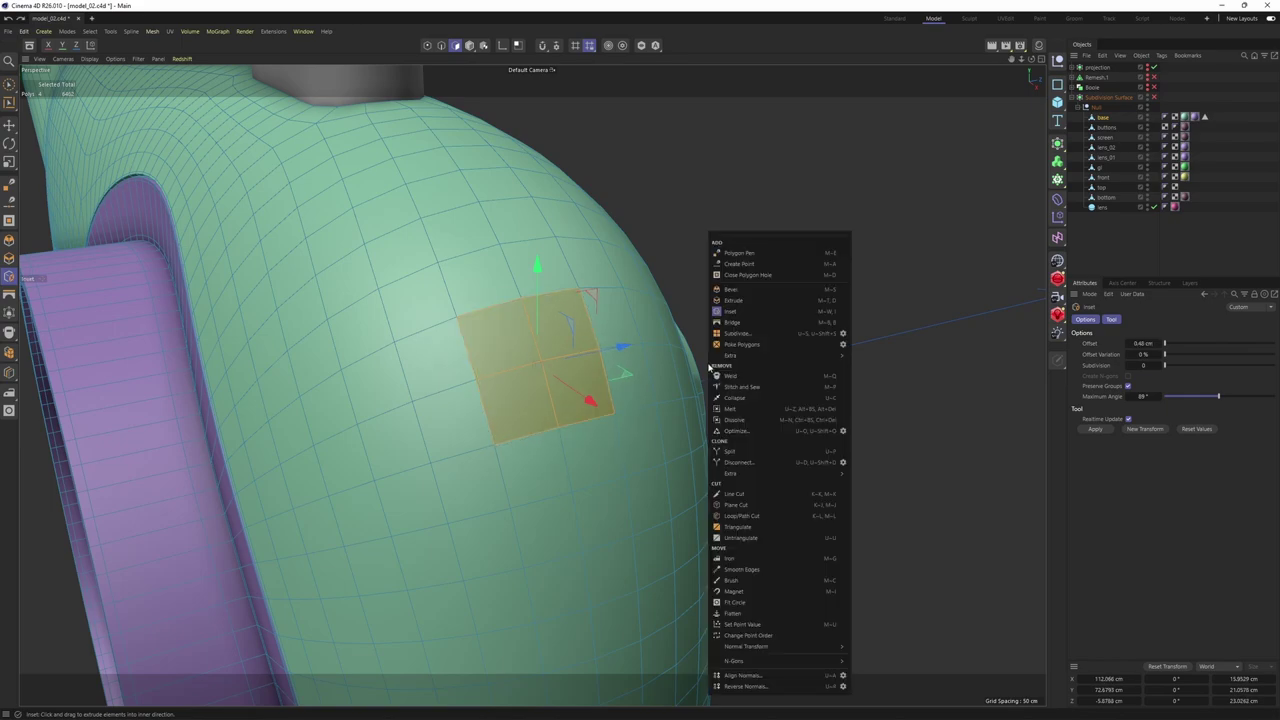
{"action": "left_click", "coordinate": [733, 603]}
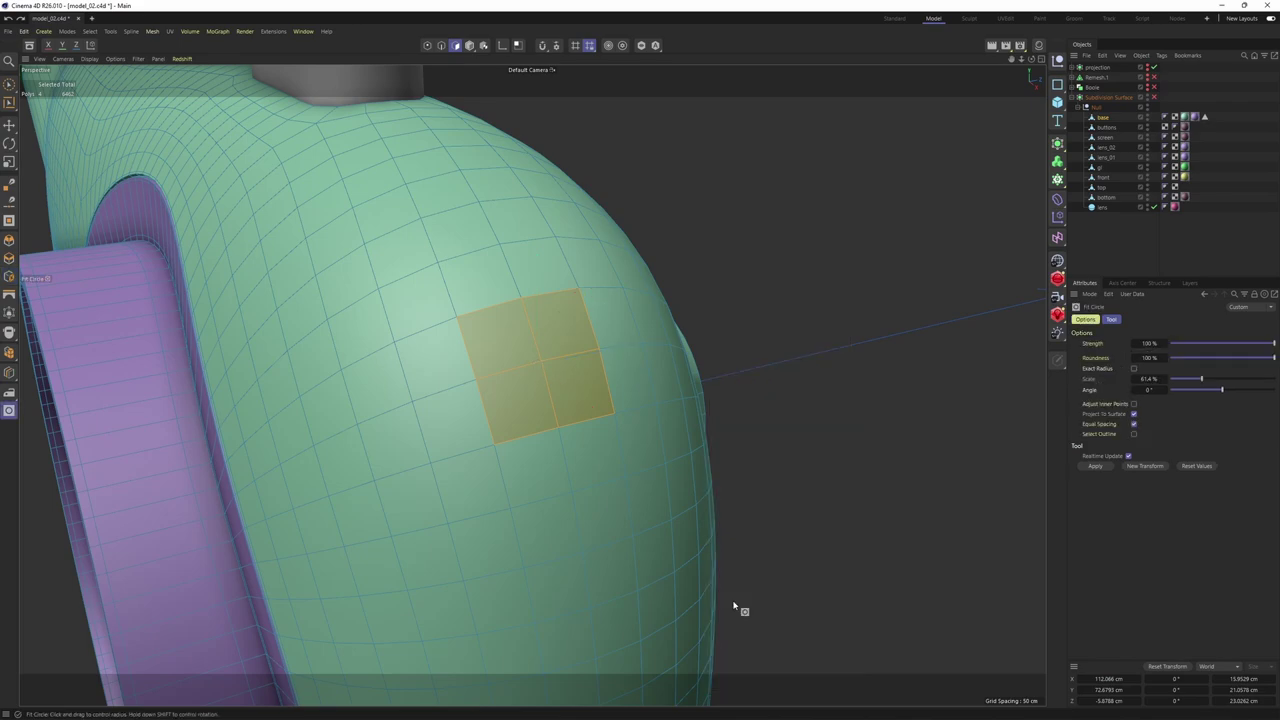
{"action": "left_click_drag", "start_coordinate": [625, 345], "coordinate": [608, 343]}
{"action": "left_click_drag", "start_coordinate": [608, 343], "coordinate": [500, 268], "text": "alt"}
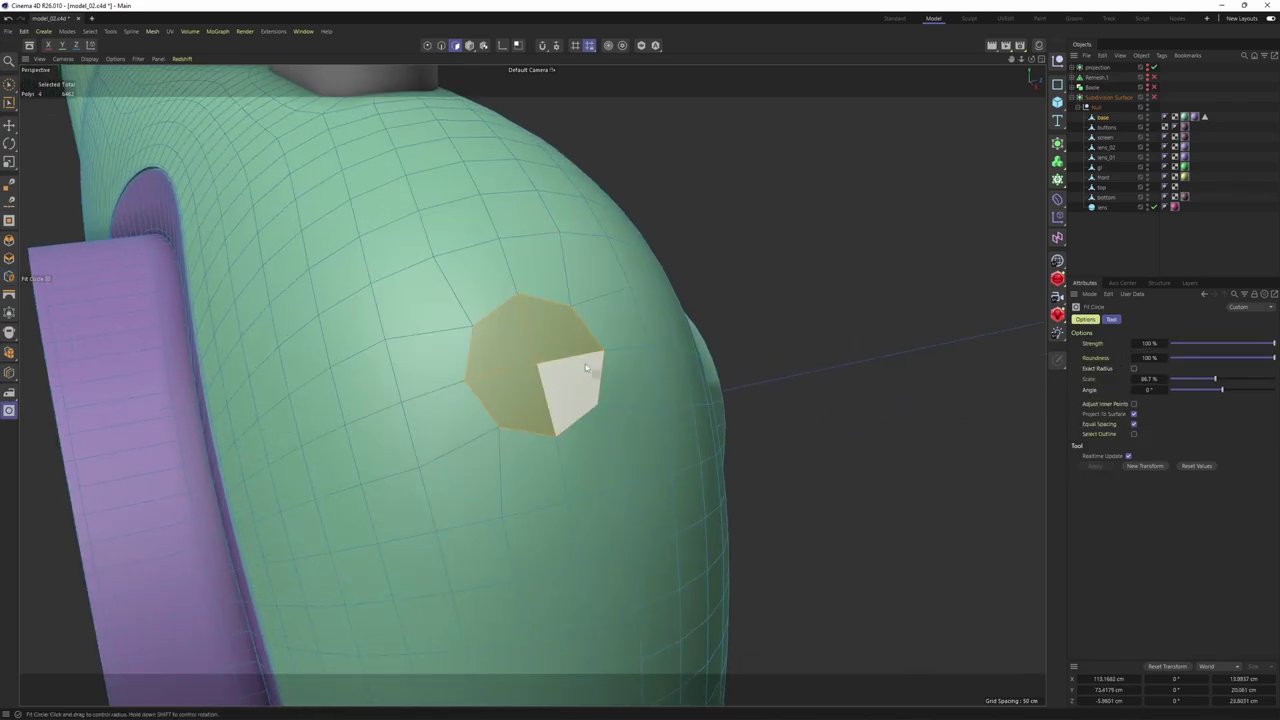
{"action": "key", "text": "ctrl+z"}
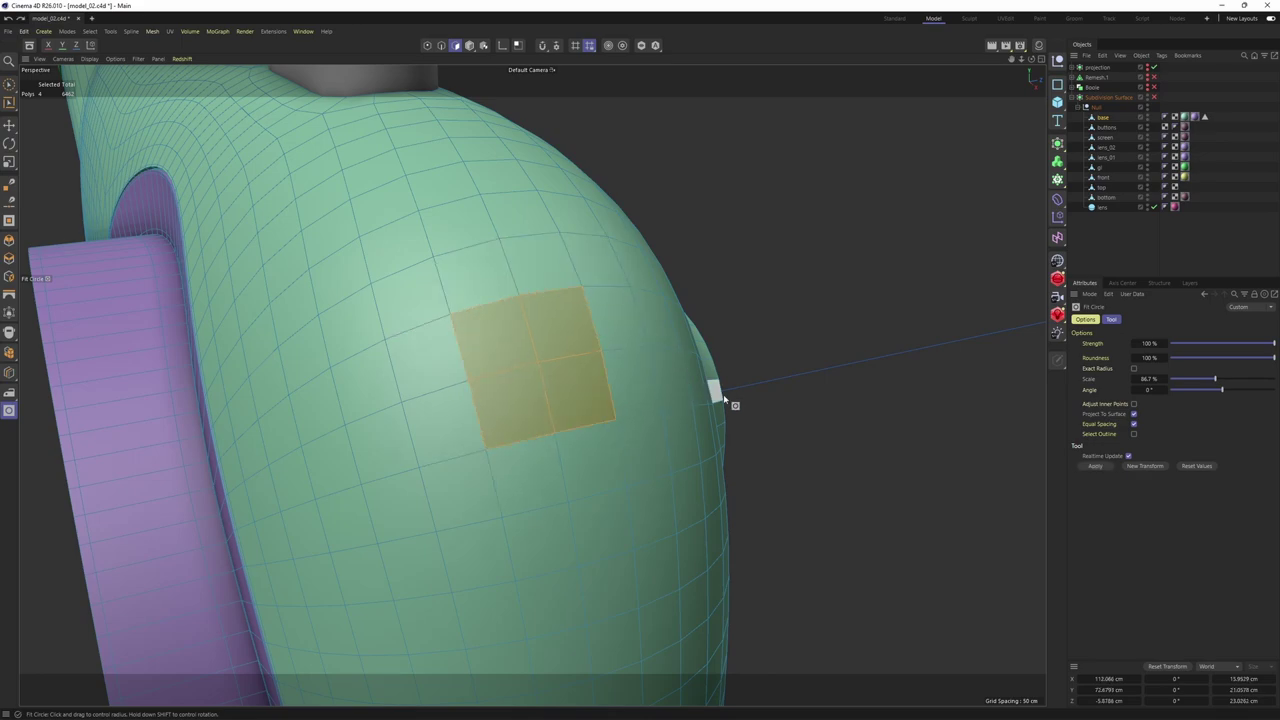
Inset the four corner polygons slightly and round them with Fit Circle at about 49.4 % scale to match the strap ring
{"action": "key", "text": "i"}
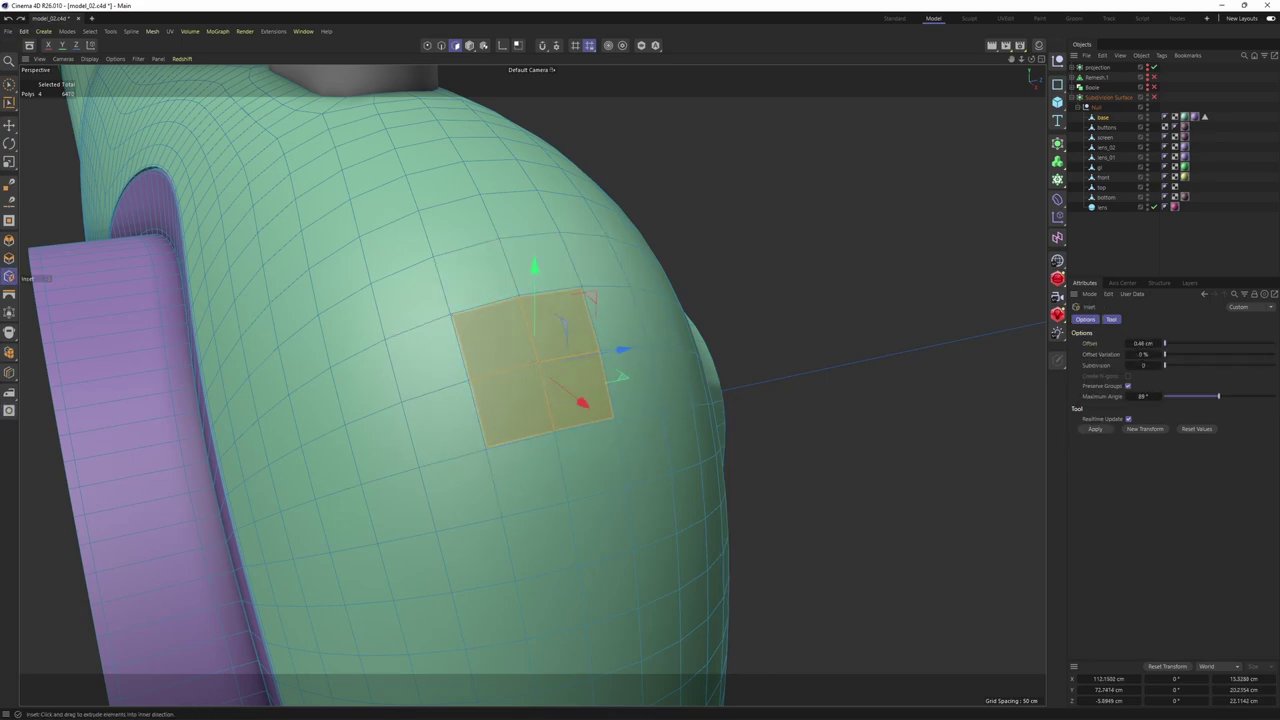
{"action": "right_click", "coordinate": [739, 351]}
{"action": "left_click", "coordinate": [785, 601]}
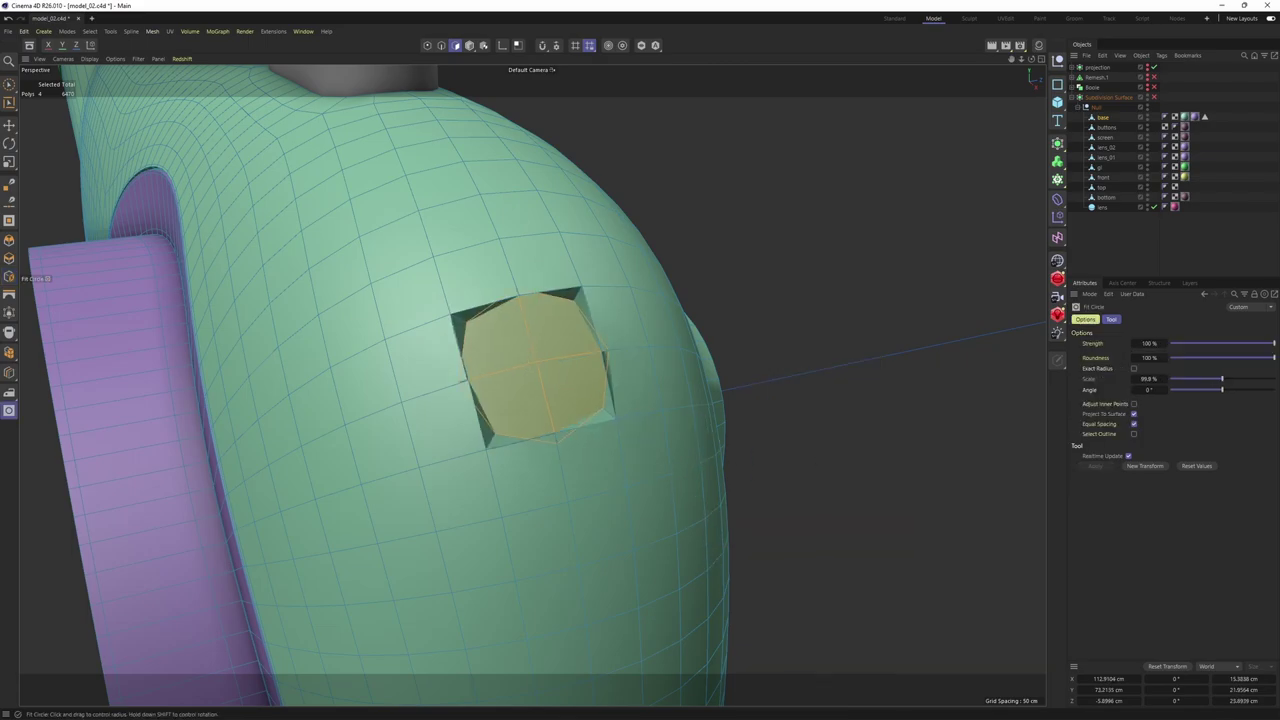
{"action": "left_click_drag", "start_coordinate": [820, 460], "coordinate": [811, 460]}
{"action": "middle_click", "coordinate": [820, 460]}
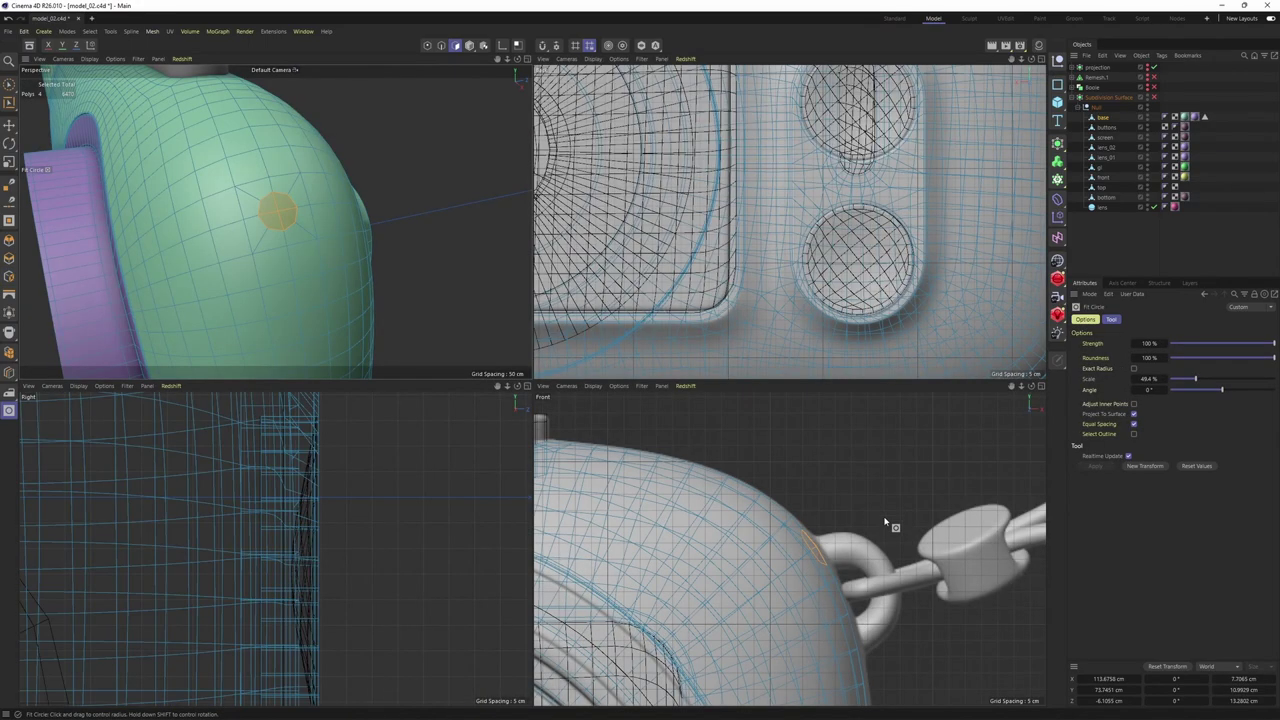
{"action": "middle_click", "coordinate": [456, 327]}
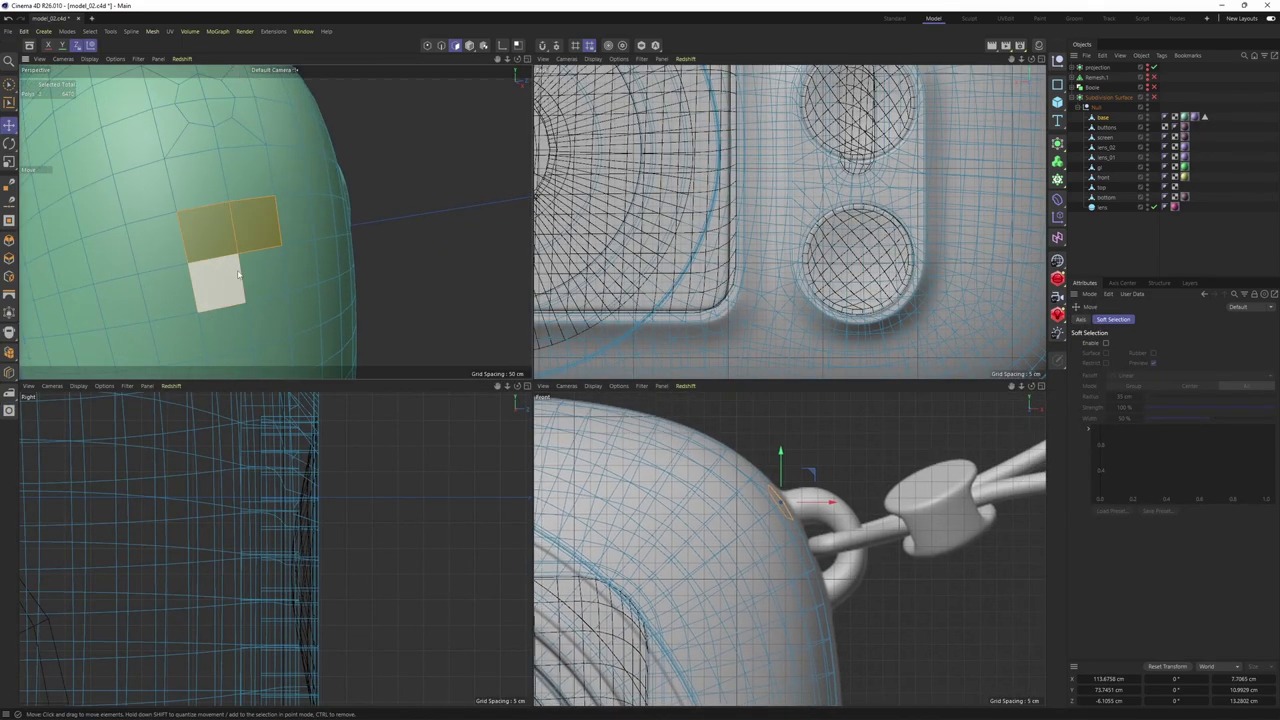
Select the two-by-two polygon block for the strap ring's lower end, inset it slightly and round it with Fit Circle at 54.8 % scale
{"action": "left_click", "coordinate": [238, 275], "text": "shift"}
{"action": "middle_click", "coordinate": [260, 254]}
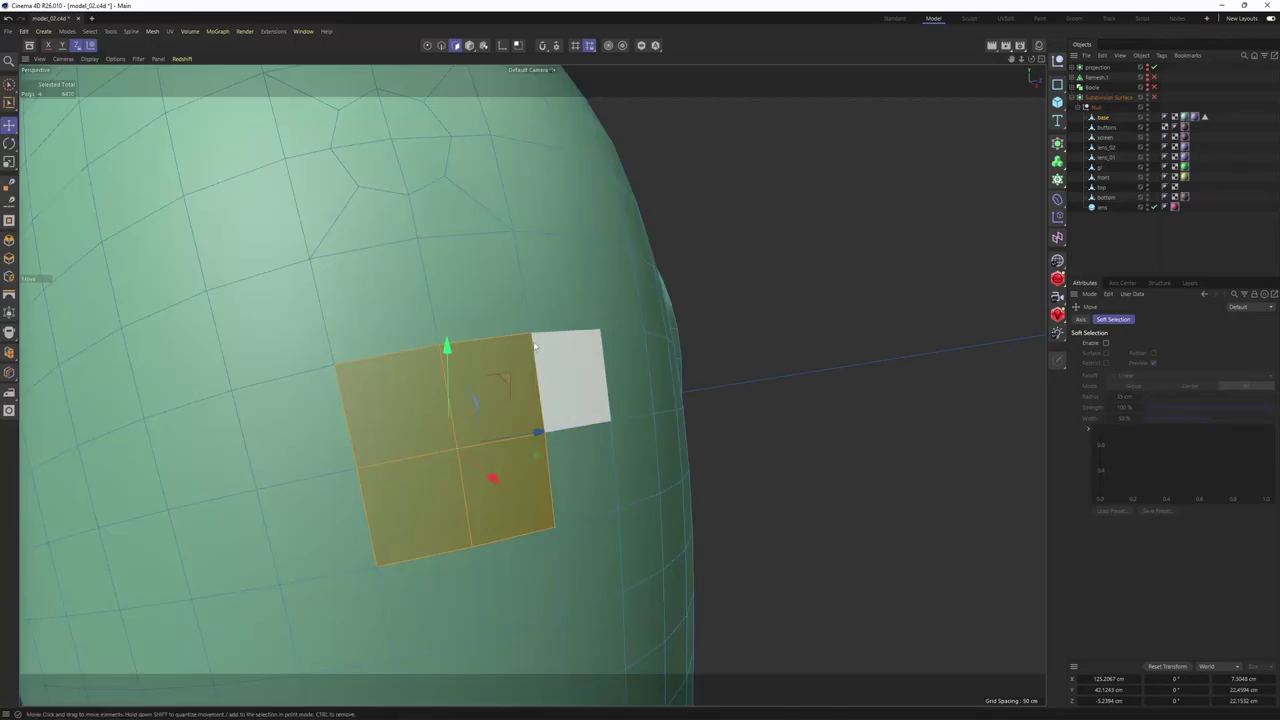
{"action": "key", "text": "i"}
{"action": "right_click", "coordinate": [668, 580]}
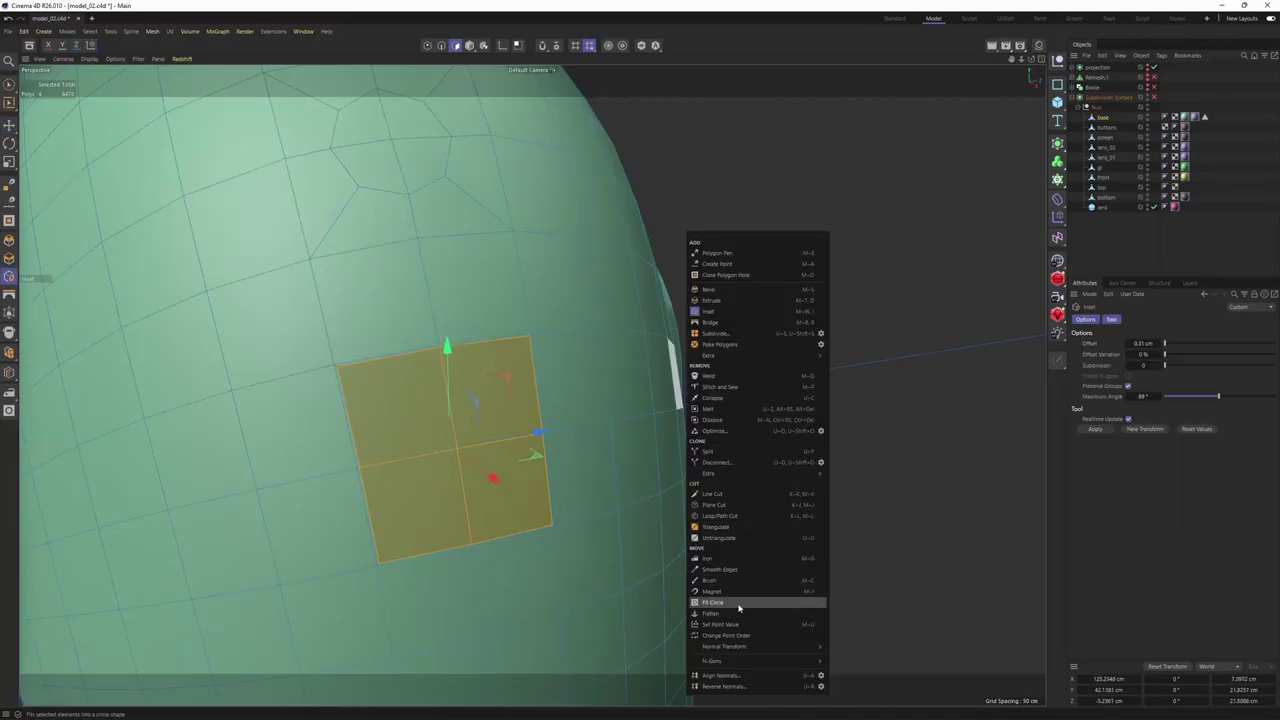
{"action": "left_click", "coordinate": [745, 603]}
{"action": "left_click_drag", "start_coordinate": [650, 440], "coordinate": [571, 461]}
{"action": "middle_click_drag", "start_coordinate": [571, 461], "coordinate": [592, 478], "text": "alt"}
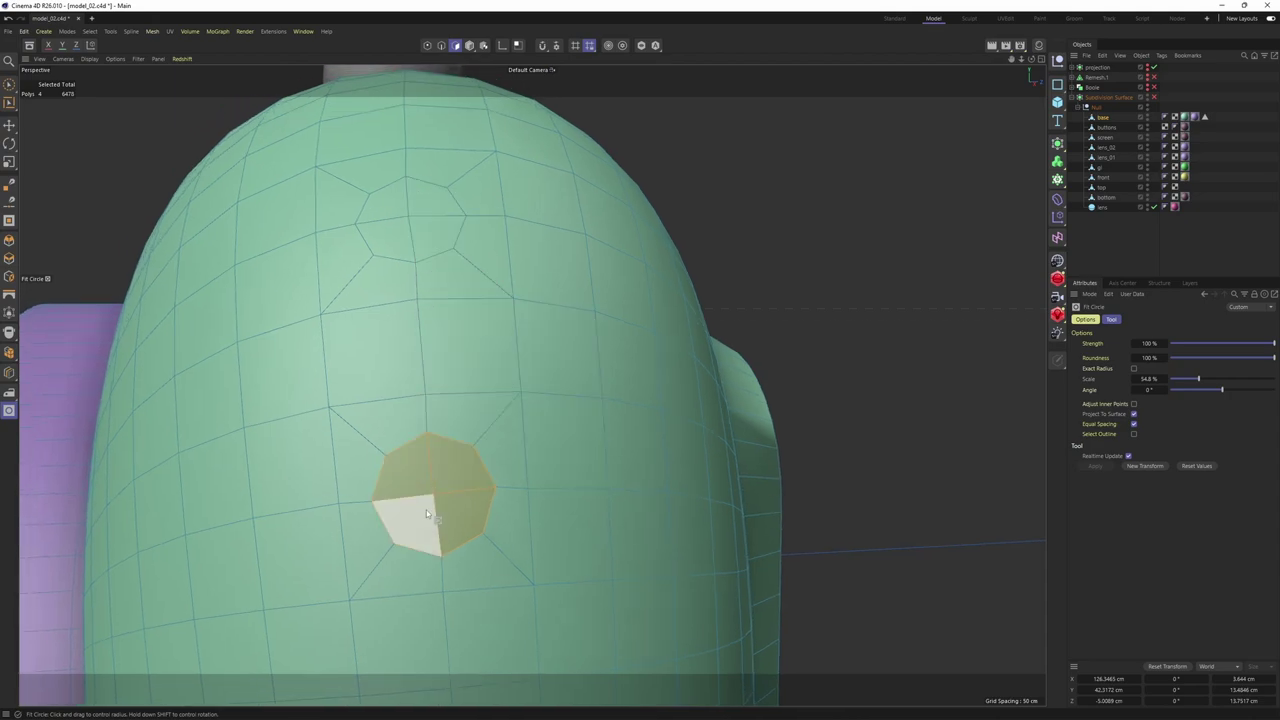
Add the upper octagon's four polygons to the selection so both strap ring ends are selected
{"action": "middle_click_drag", "start_coordinate": [457, 459], "coordinate": [504, 479], "text": "alt"}
{"action": "left_click_drag", "start_coordinate": [517, 462], "coordinate": [525, 460], "text": "alt"}
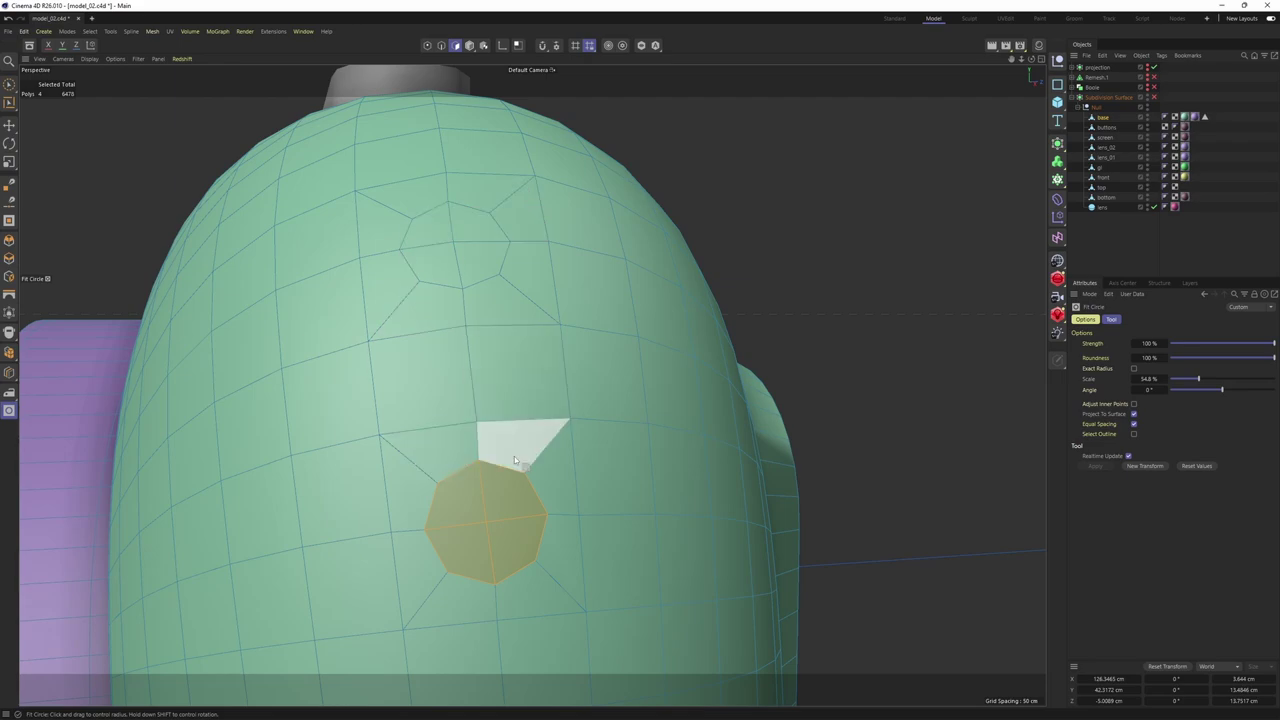
{"action": "left_click_drag", "start_coordinate": [514, 456], "coordinate": [550, 524], "text": "alt"}
{"action": "scroll", "coordinate": [470, 504], "scroll_direction": "down", "scroll_amount": 3}
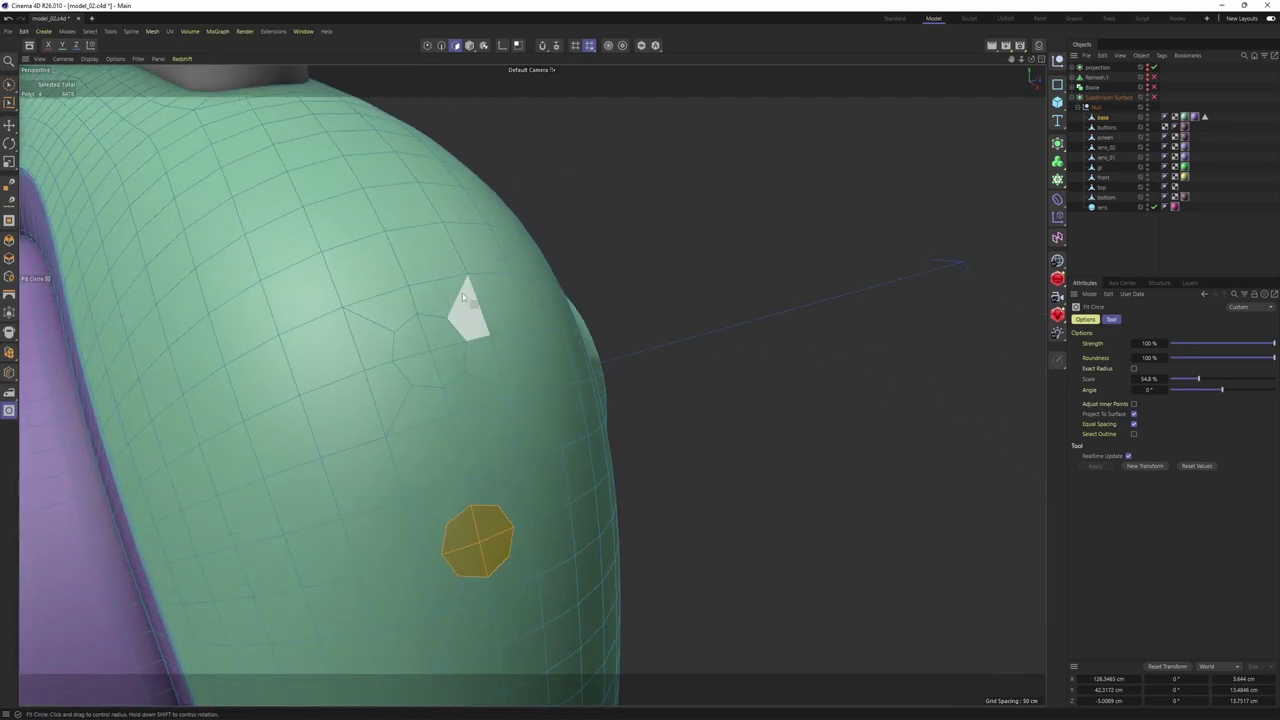
{"action": "mouse_move", "coordinate": [471, 449]}
{"action": "left_mouse_down", "text": "alt"}
{"action": "mouse_move", "coordinate": [512, 451]}
{"action": "mouse_move", "coordinate": [524, 436]}
{"action": "left_mouse_up", "text": "alt"}
{"action": "scroll", "coordinate": [497, 355], "scroll_direction": "up", "scroll_amount": 1}
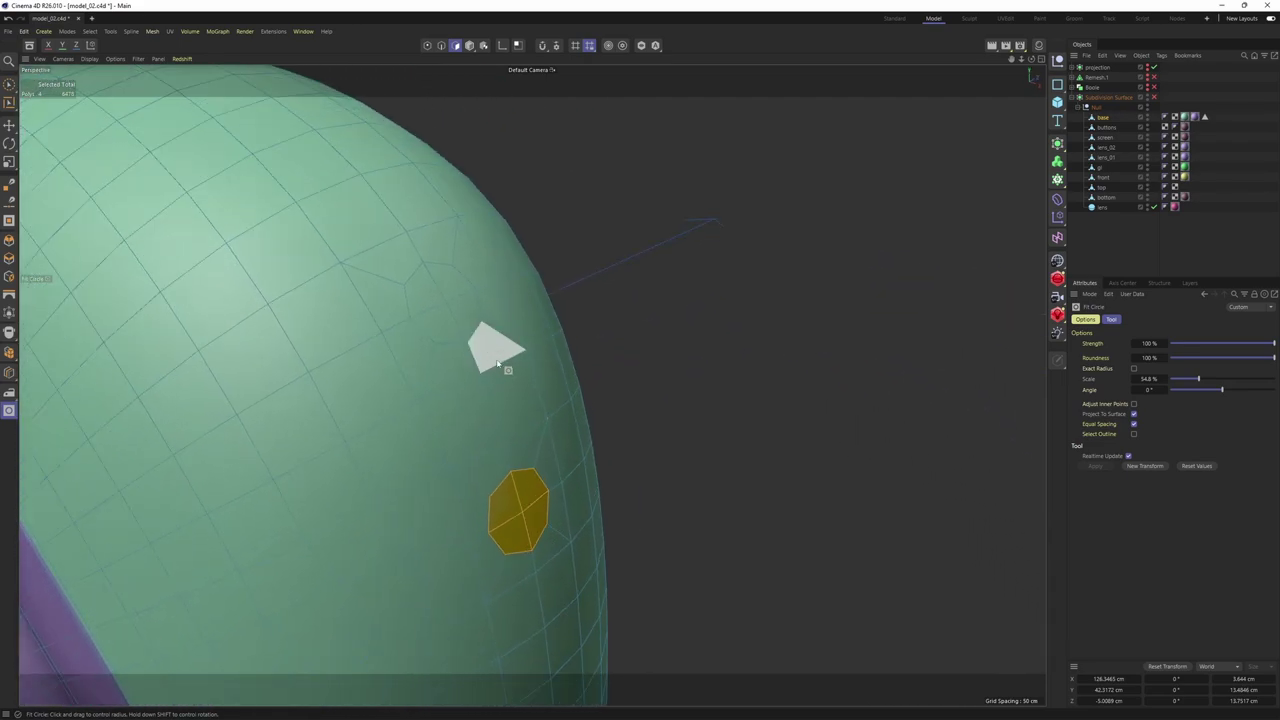
{"action": "left_click_drag", "start_coordinate": [497, 362], "coordinate": [492, 318], "text": "alt"}
{"action": "key", "text": "space"}
{"action": "left_click", "coordinate": [393, 257], "text": "shift"}
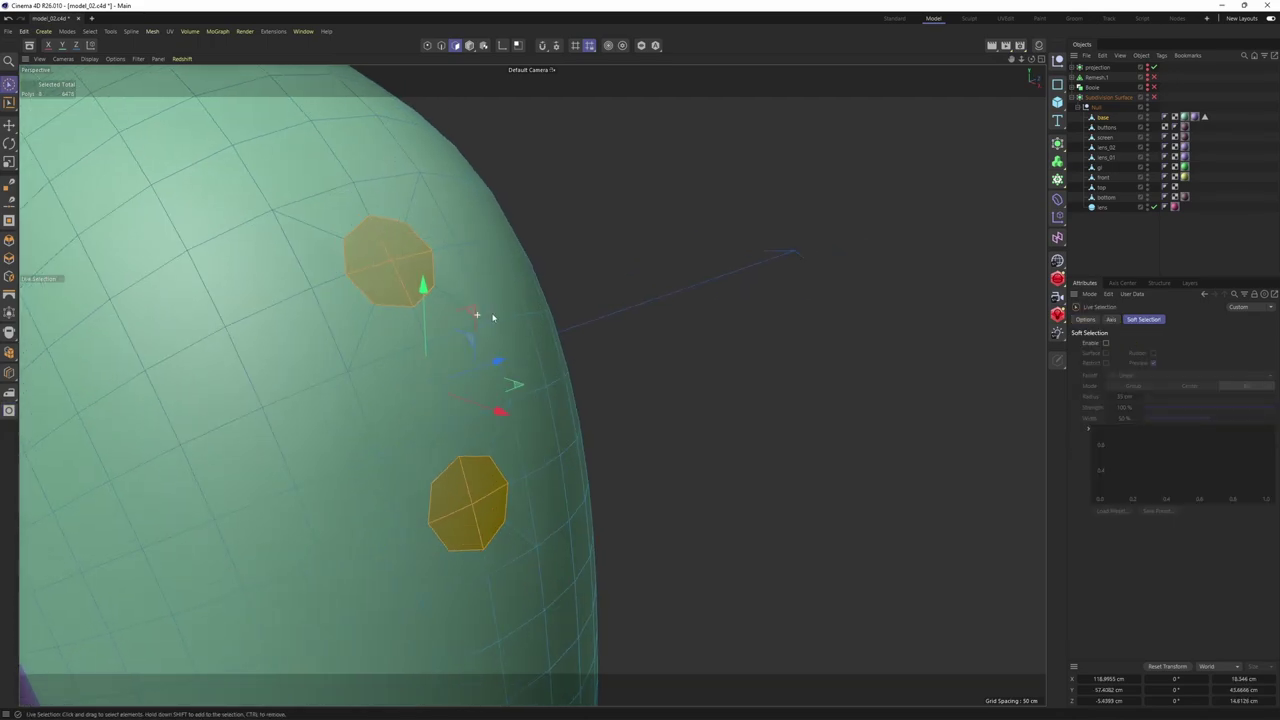
Bridge the two selected octagons into an arched ring with Subdivision 3 and 100 % Tension
{"action": "right_click", "coordinate": [557, 318]}
{"action": "left_click", "coordinate": [600, 322]}
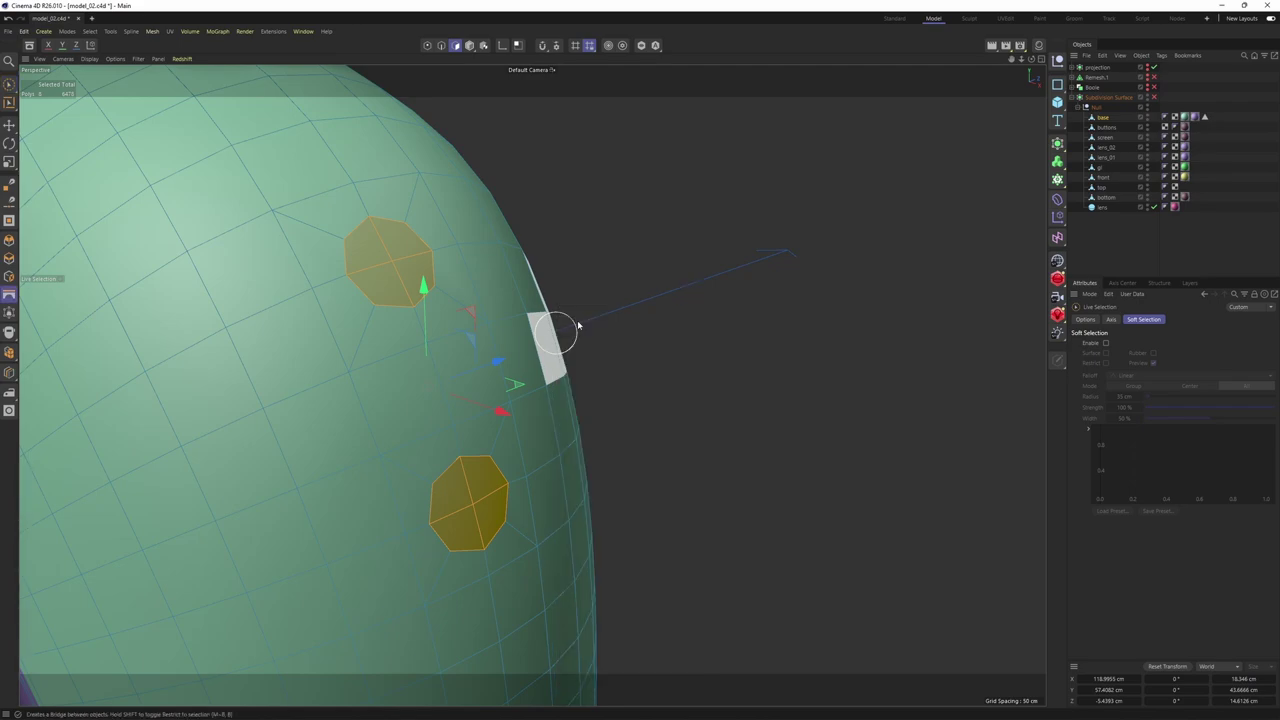
{"action": "left_click_drag", "start_coordinate": [566, 337], "coordinate": [471, 292], "text": "alt"}
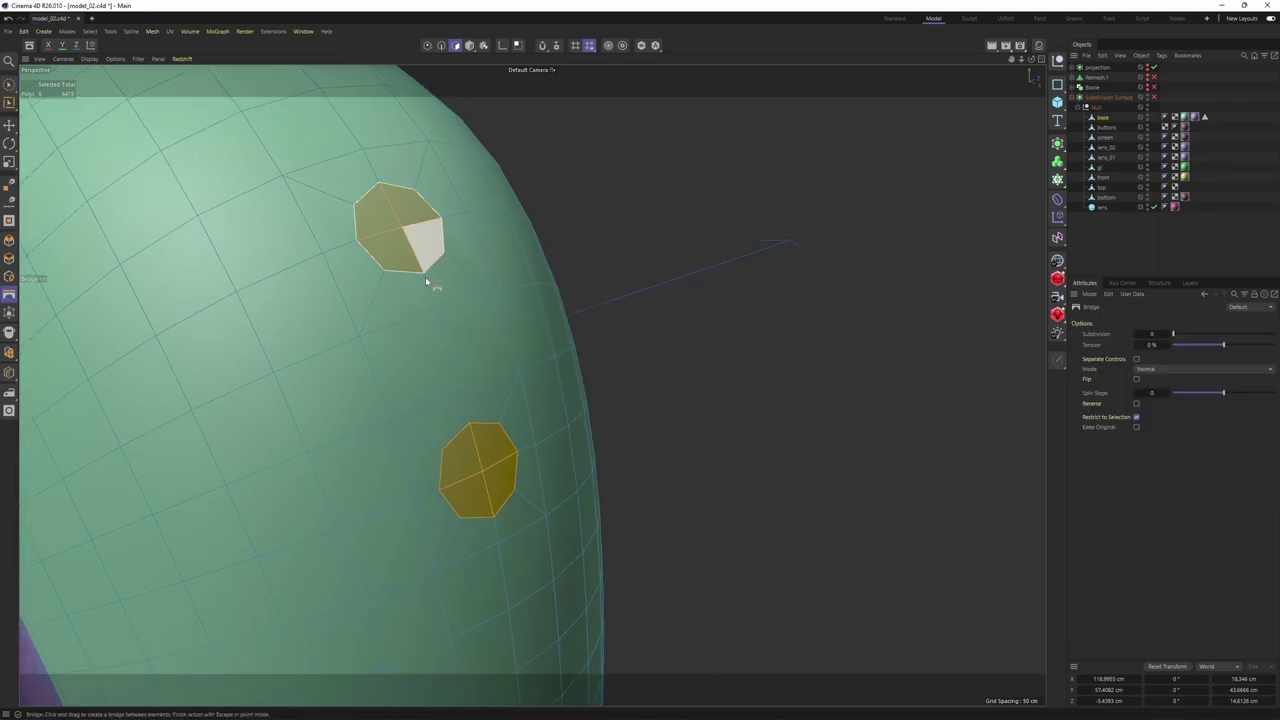
{"action": "left_click_drag", "start_coordinate": [473, 428], "coordinate": [550, 387]}
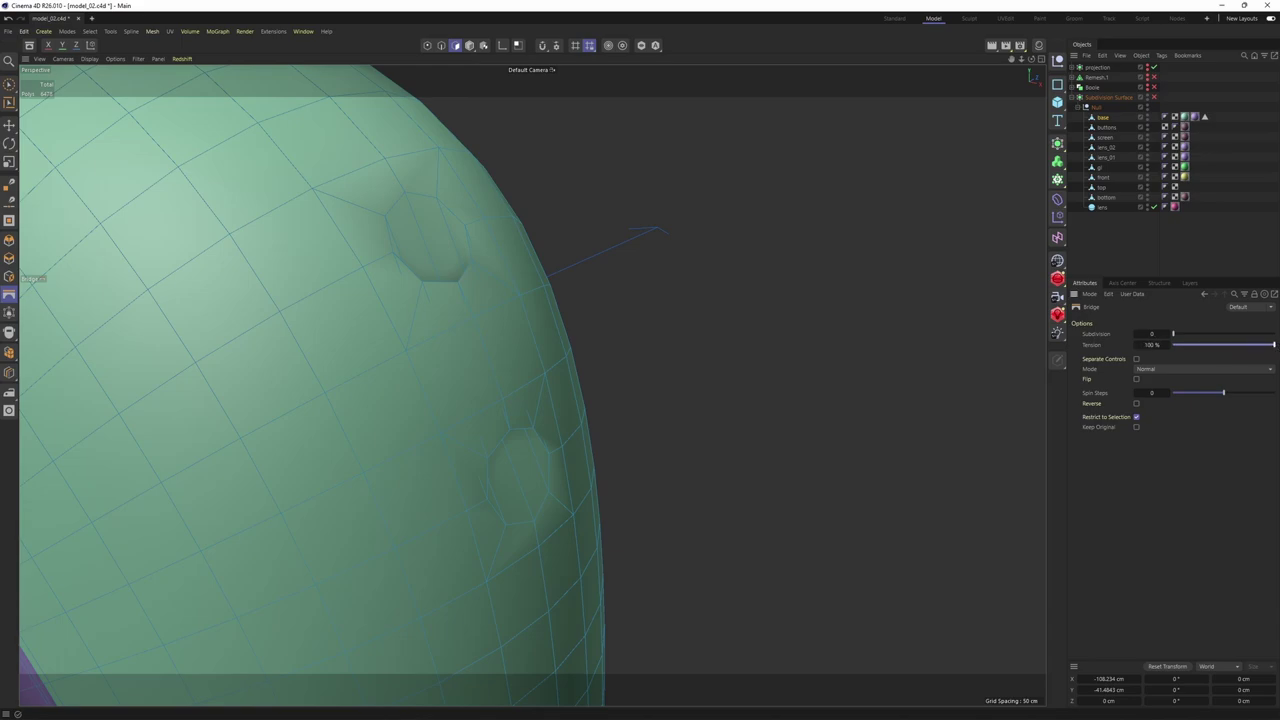
{"action": "left_click_drag", "start_coordinate": [1178, 336], "coordinate": [1206, 335]}
{"action": "left_click_drag", "start_coordinate": [790, 303], "coordinate": [900, 345], "text": "alt"}
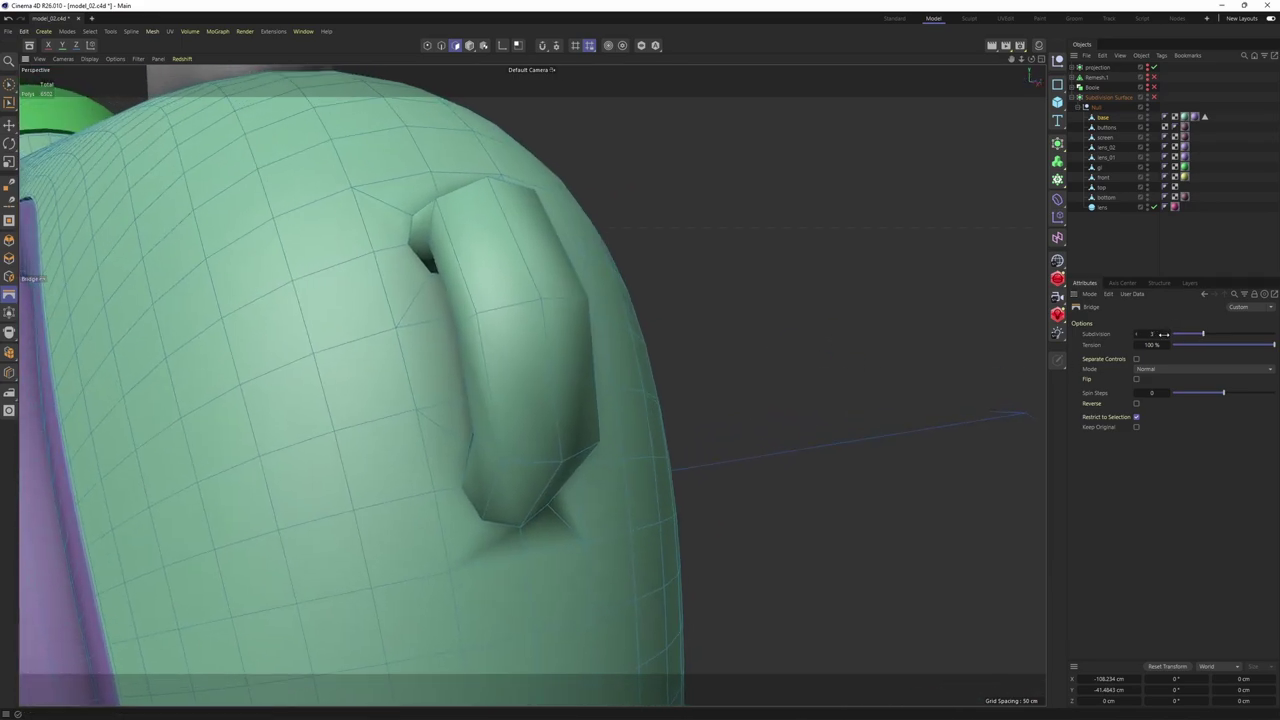
{"action": "left_click_drag", "start_coordinate": [575, 300], "coordinate": [708, 321], "text": "alt"}
{"action": "key", "text": "Return"}
{"action": "key", "text": "Return"}
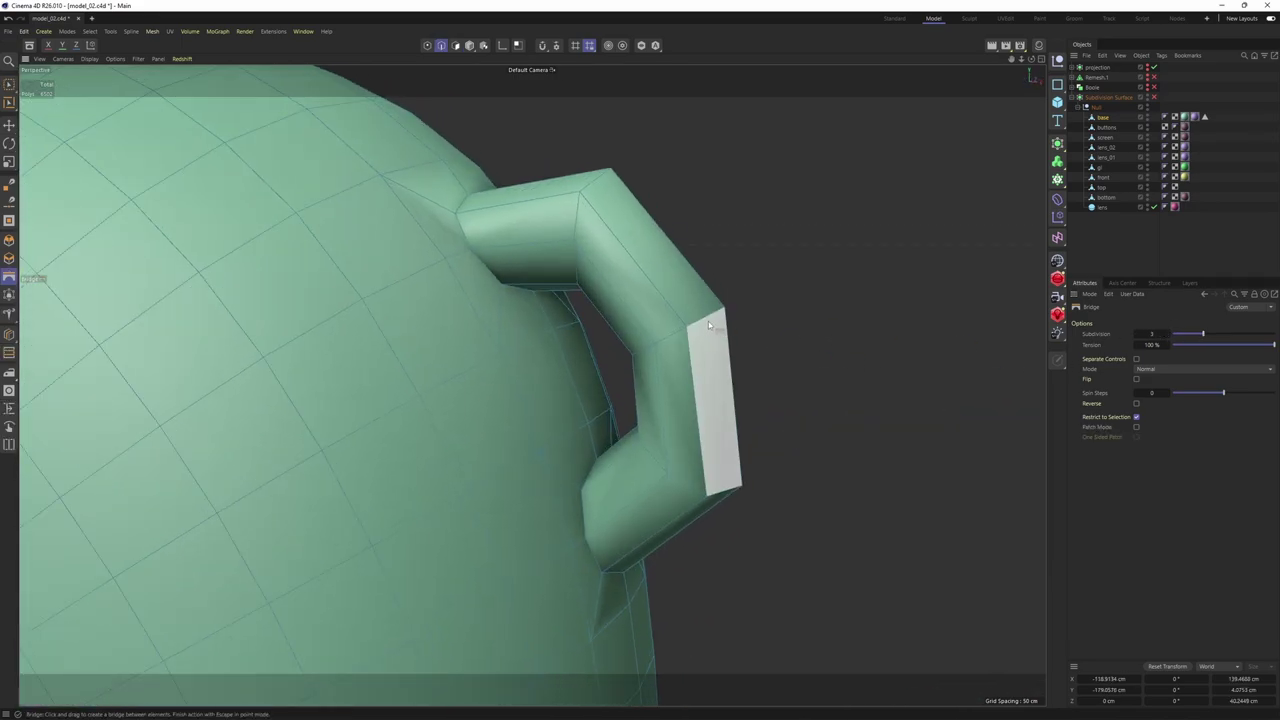
Try the bridge in Normal Average mode, check the ring's edge loops, and undo back to the two selected octagons
{"action": "key", "text": "e"}
{"action": "left_click", "coordinate": [676, 337]}
{"action": "left_click", "coordinate": [1158, 370]}
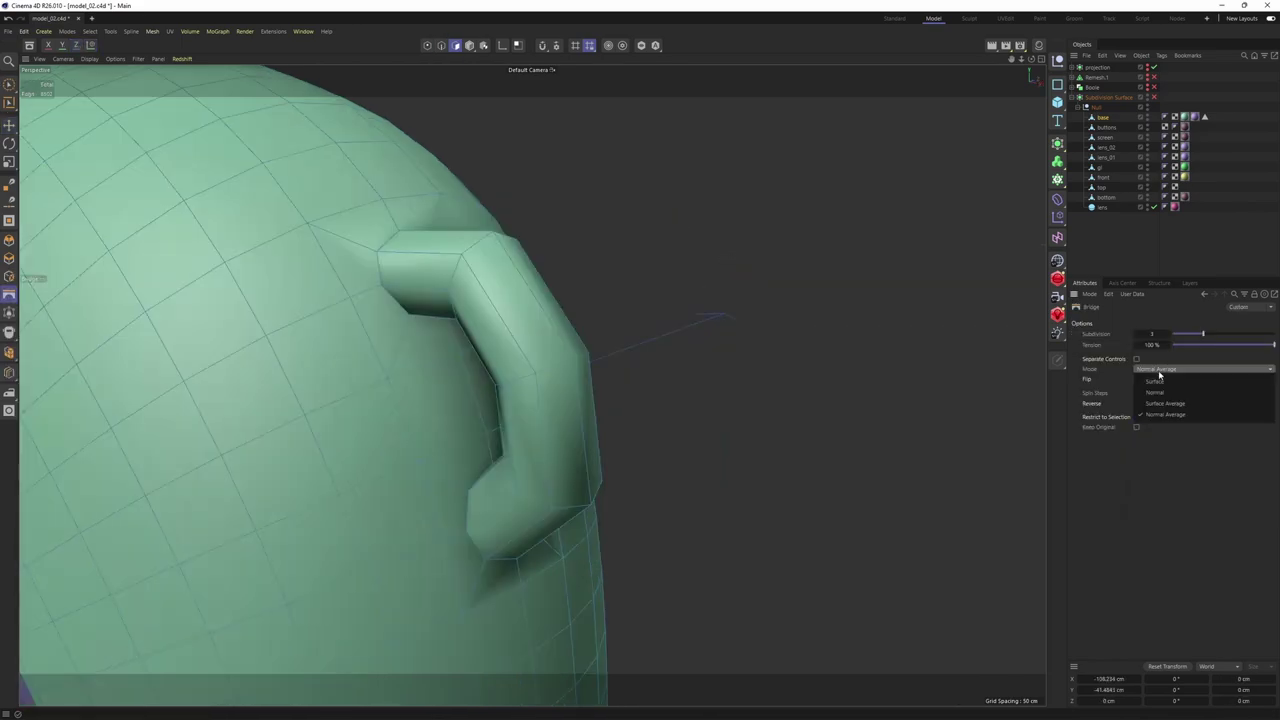
{"action": "left_click", "coordinate": [1200, 416]}
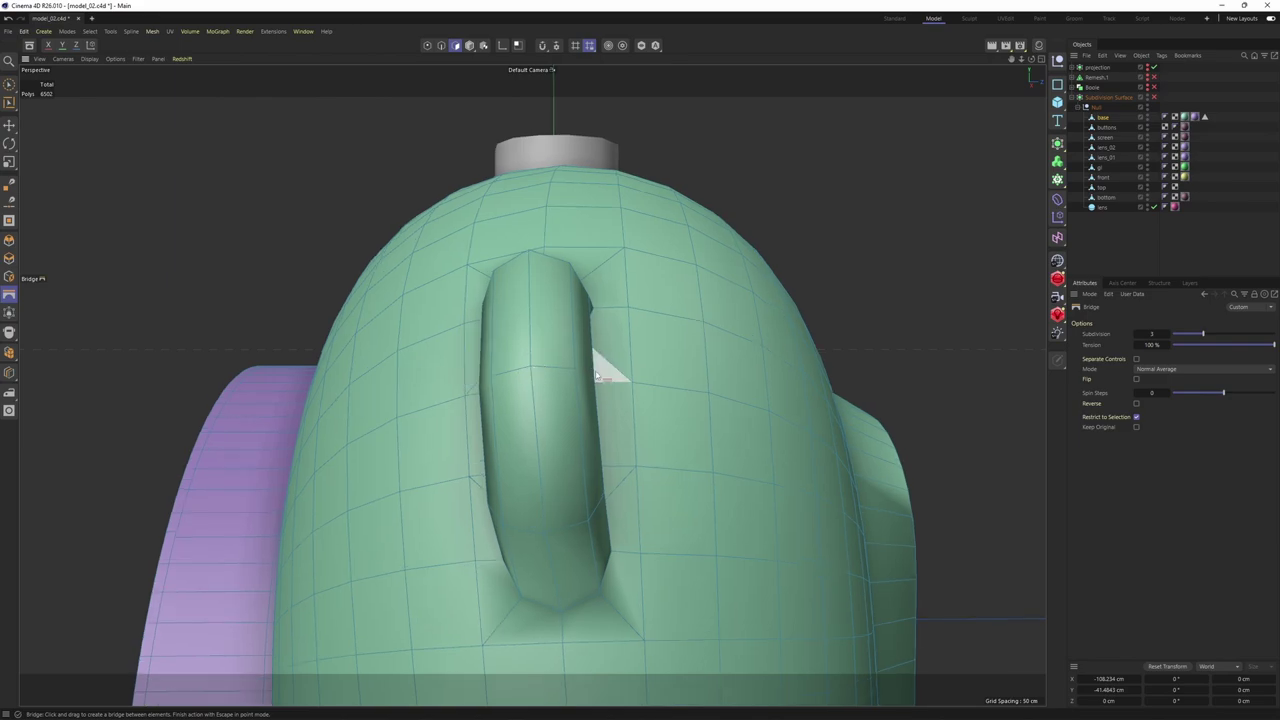
{"action": "key", "text": "e"}
{"action": "left_click_drag", "start_coordinate": [543, 366], "coordinate": [580, 434], "text": "alt"}
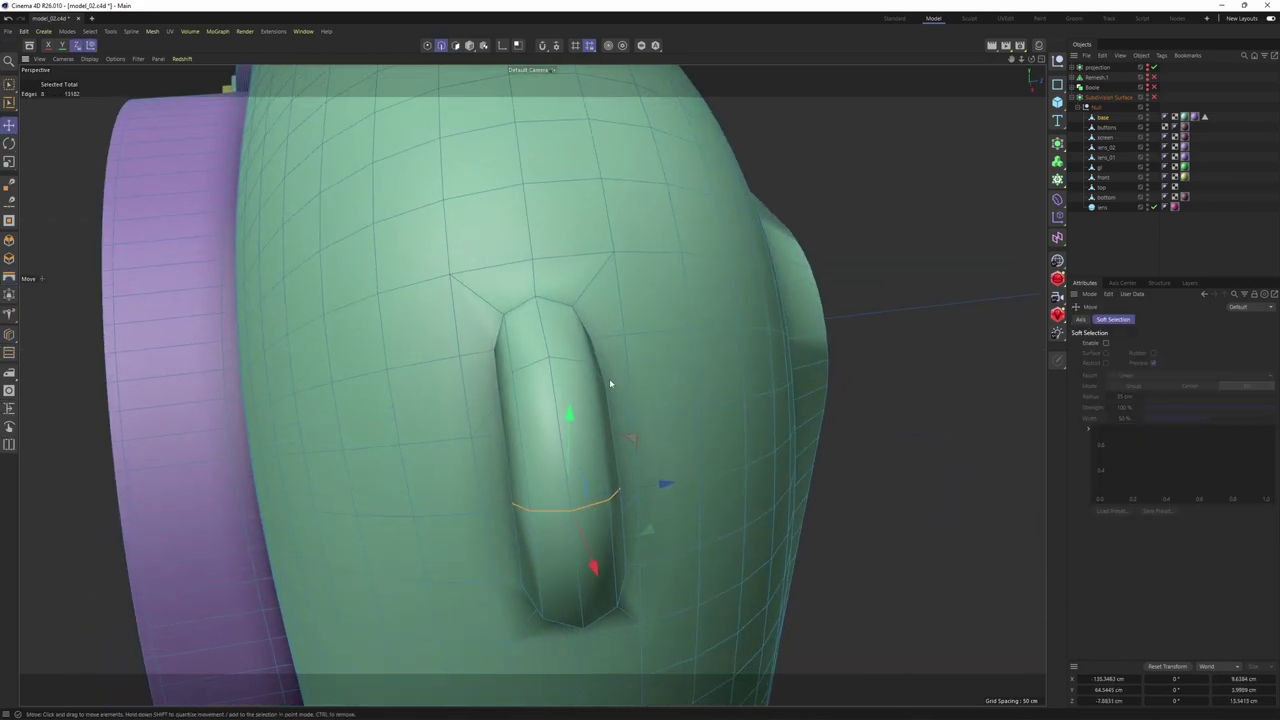
{"action": "mouse_move", "coordinate": [571, 391]}
{"action": "left_mouse_down", "text": "alt"}
{"action": "mouse_move", "coordinate": [590, 385]}
{"action": "mouse_move", "coordinate": [569, 378]}
{"action": "mouse_move", "coordinate": [550, 392]}
{"action": "left_mouse_up", "text": "alt"}
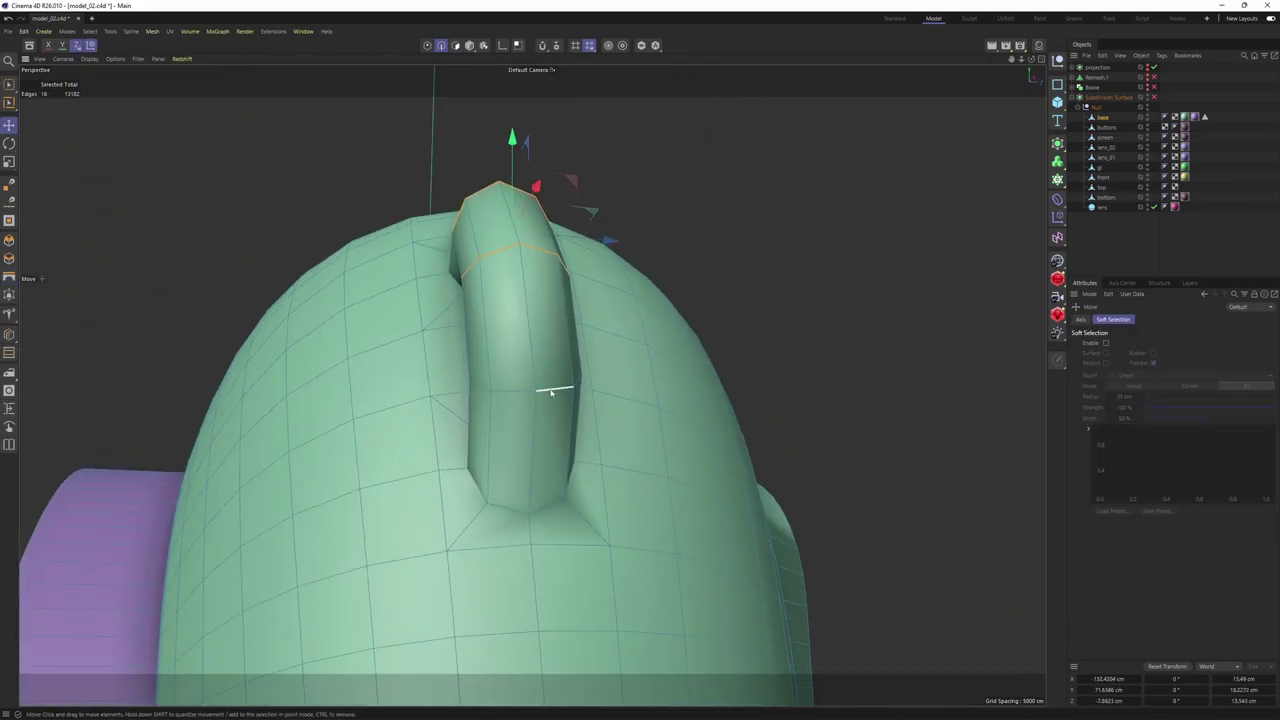
{"action": "left_click_drag", "start_coordinate": [619, 368], "coordinate": [434, 379], "text": "alt"}
{"action": "key", "text": "ctrl+z"}
{"action": "key", "text": "Return"}
{"action": "middle_click_drag", "start_coordinate": [434, 379], "coordinate": [427, 285], "text": "alt"}
Try bridging the two octagons in Normal mode and undo that bridge
{"action": "right_click", "coordinate": [469, 313]}
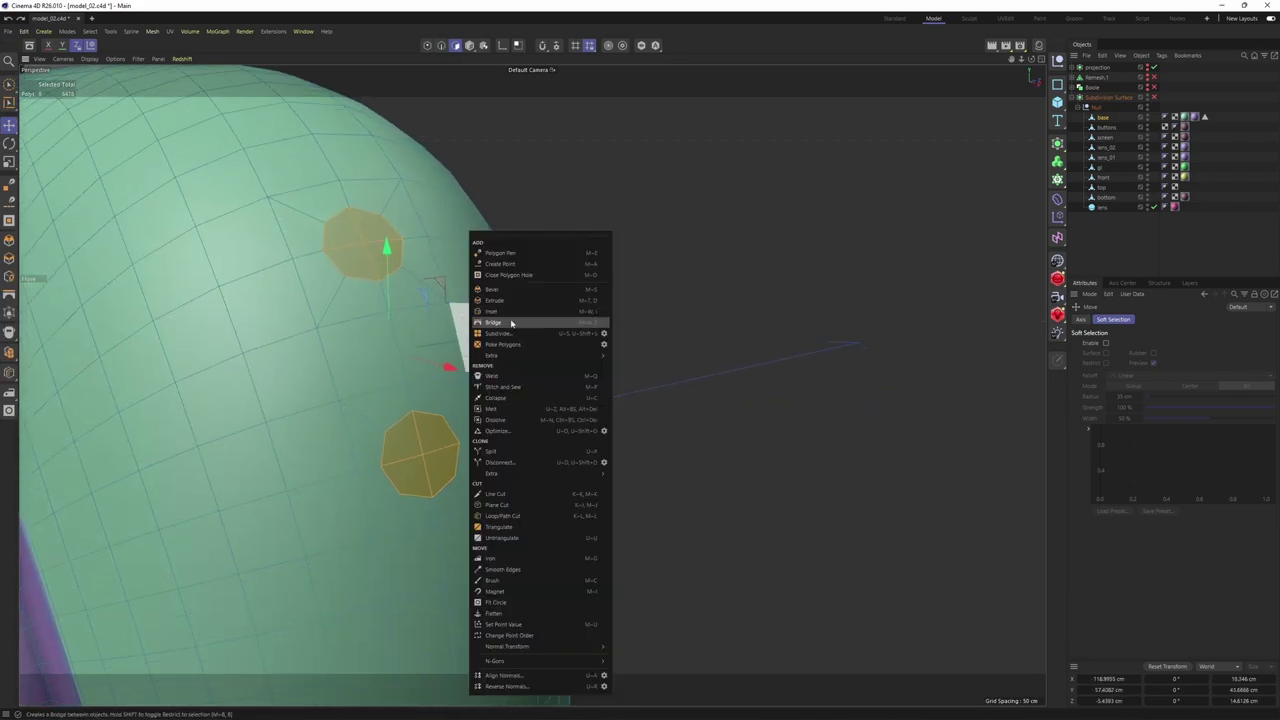
{"action": "left_click", "coordinate": [505, 323]}
{"action": "left_click", "coordinate": [1165, 369]}
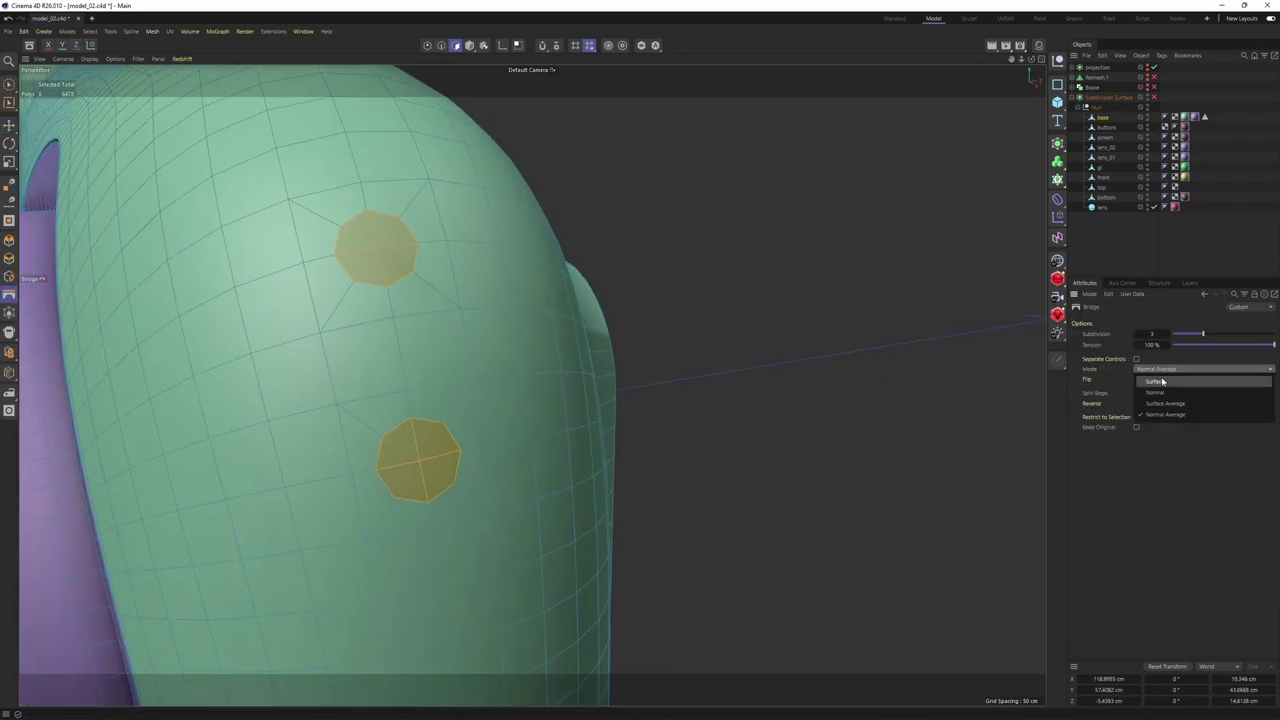
{"action": "left_click", "coordinate": [1162, 390]}
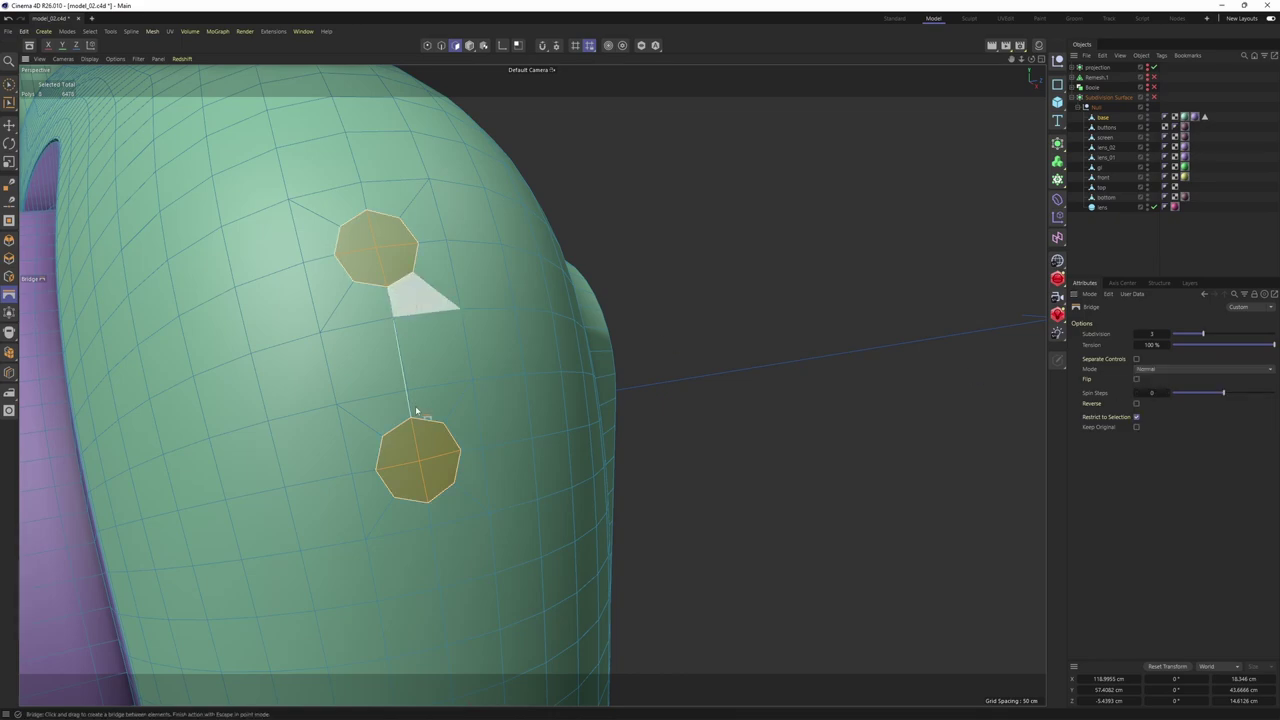
{"action": "left_click_drag", "start_coordinate": [416, 410], "coordinate": [508, 461]}
{"action": "key", "text": "Return"}
{"action": "key", "text": "e"}
{"action": "double_click", "coordinate": [446, 376]}
{"action": "key", "text": "ctrl+z"}
{"action": "key", "text": "ctrl+z"}
{"action": "key", "text": "ctrl+z"}
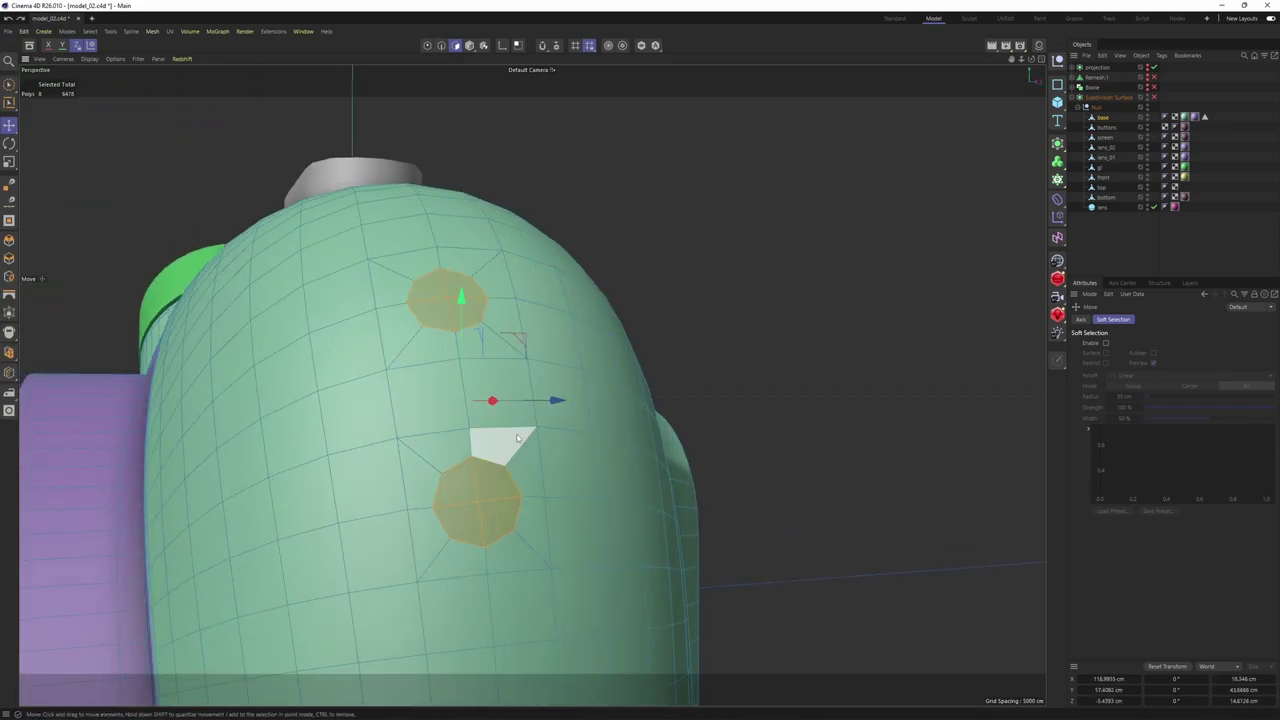
Bridge the two selected octagons again and set the bridge mode to Normal Average
{"action": "right_click", "coordinate": [526, 395]}
{"action": "left_click", "coordinate": [581, 326]}
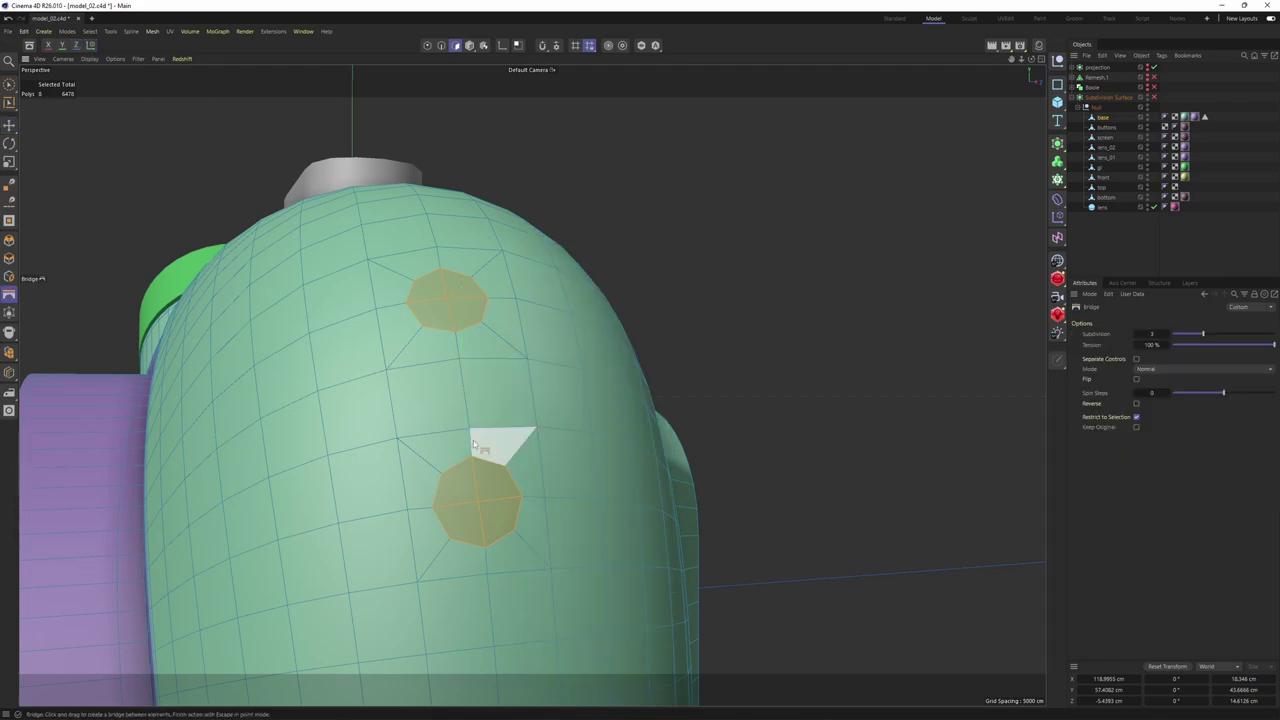
{"action": "left_click_drag", "start_coordinate": [482, 474], "coordinate": [460, 360]}
{"action": "left_click", "coordinate": [1181, 369]}
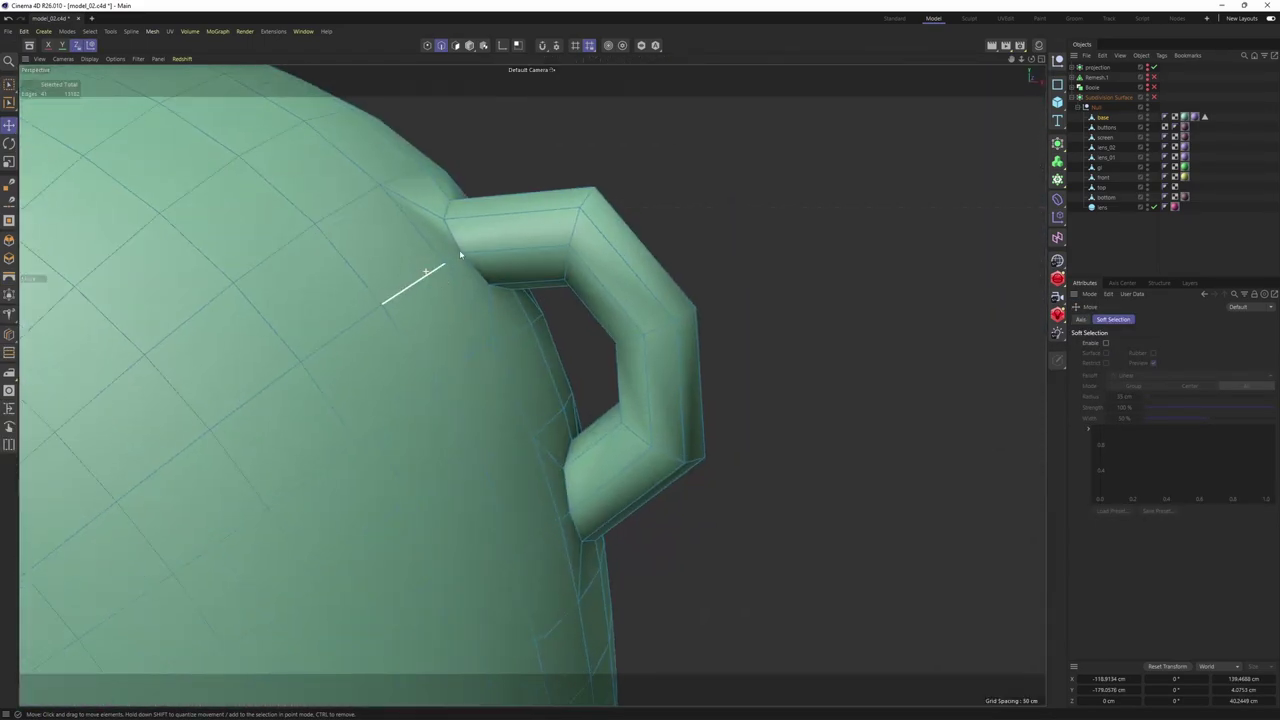
Cut edge loops around both ends of the ring close to the body and preview the smoothed result with Subdivision Surface
{"action": "scroll", "coordinate": [460, 252], "scroll_direction": "up", "scroll_amount": 2}
{"action": "key", "text": "k"}
{"action": "key", "text": "l"}
{"action": "scroll", "coordinate": [476, 248], "scroll_direction": "up", "scroll_amount": 3}
{"action": "left_click", "coordinate": [488, 256]}
{"action": "middle_click_drag", "start_coordinate": [684, 611], "coordinate": [688, 447], "text": "alt"}
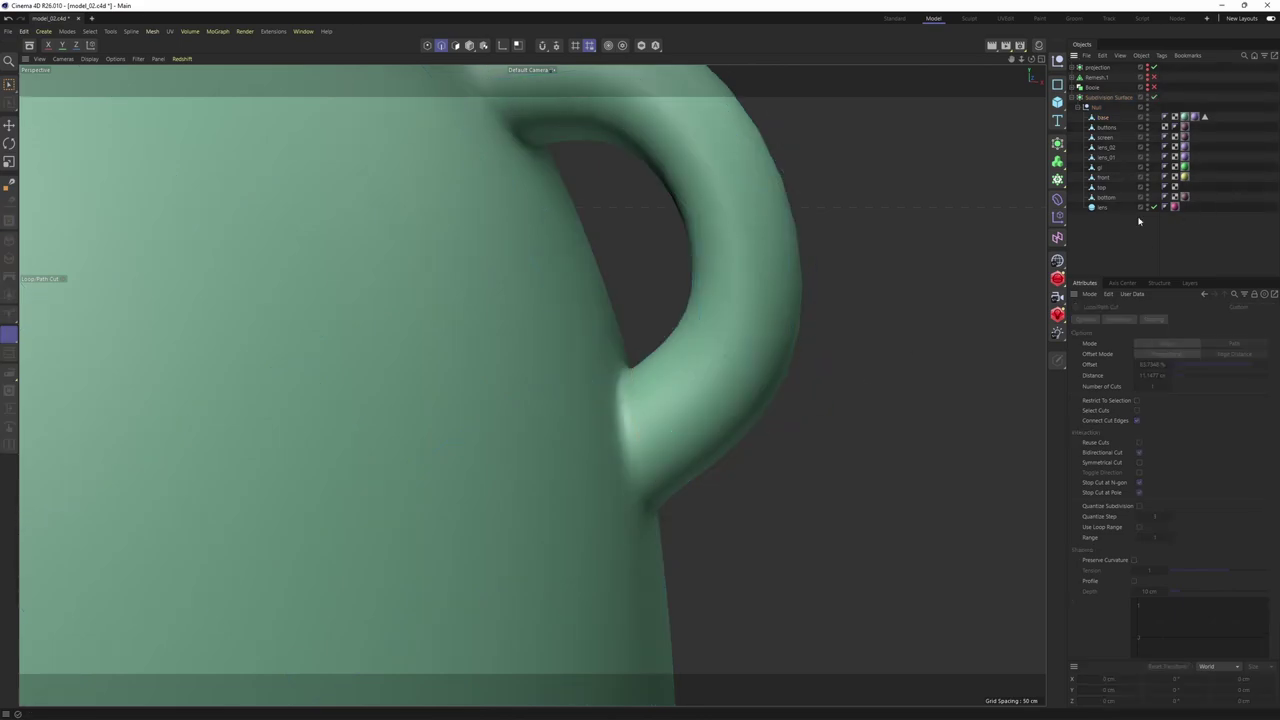
{"action": "left_click_drag", "start_coordinate": [640, 283], "coordinate": [766, 283], "text": "alt"}
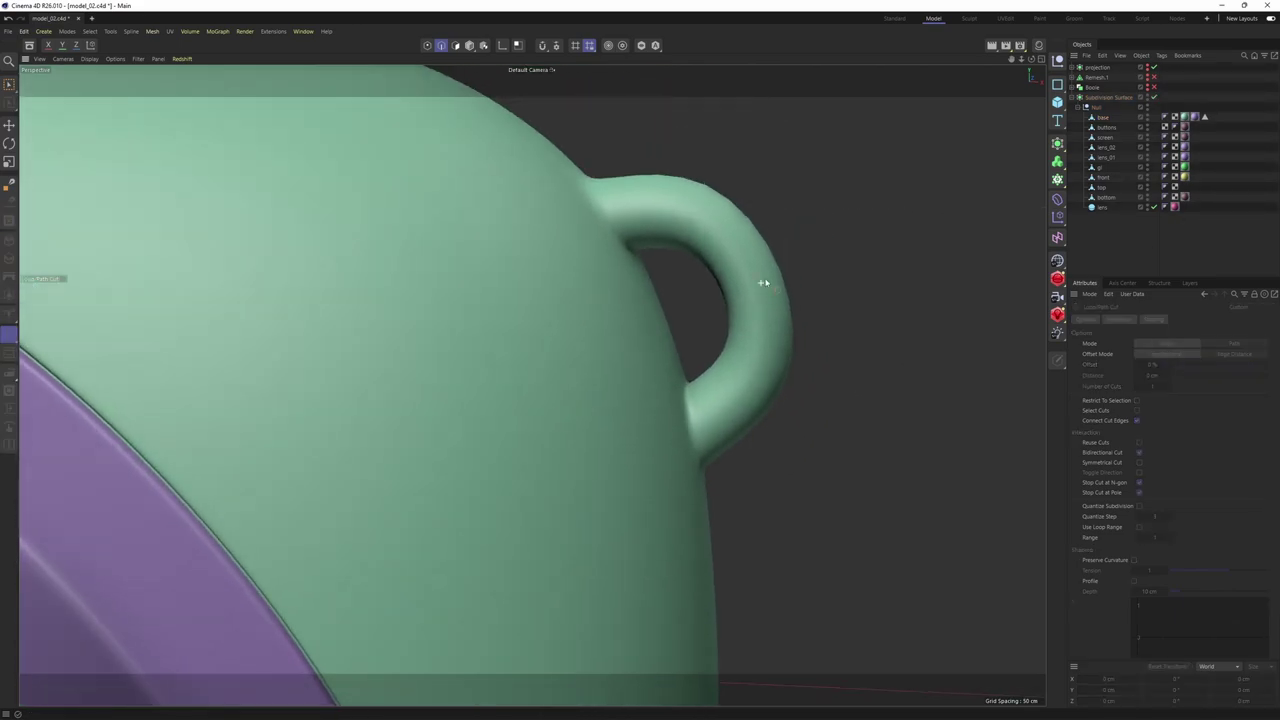
{"action": "scroll", "coordinate": [780, 287], "scroll_direction": "up", "scroll_amount": 2}
Move the edge loop at the ring's lower bend to match the strap ring in the front reference view
{"action": "key", "text": "ctrl+z"}
{"action": "key", "text": "ctrl+z"}
{"action": "key", "text": "Return"}
{"action": "key", "text": "e"}
{"action": "key", "text": "Return"}
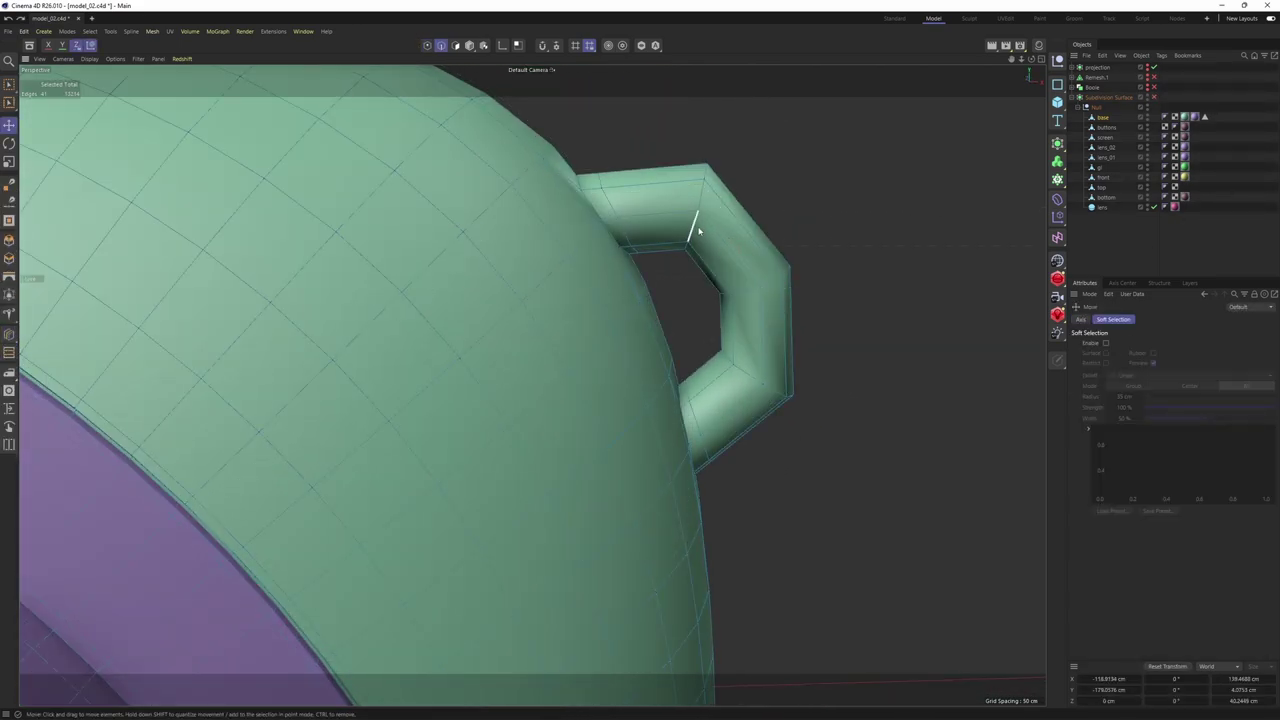
{"action": "middle_click", "coordinate": [828, 365]}
{"action": "left_click_drag", "start_coordinate": [855, 468], "coordinate": [857, 590]}
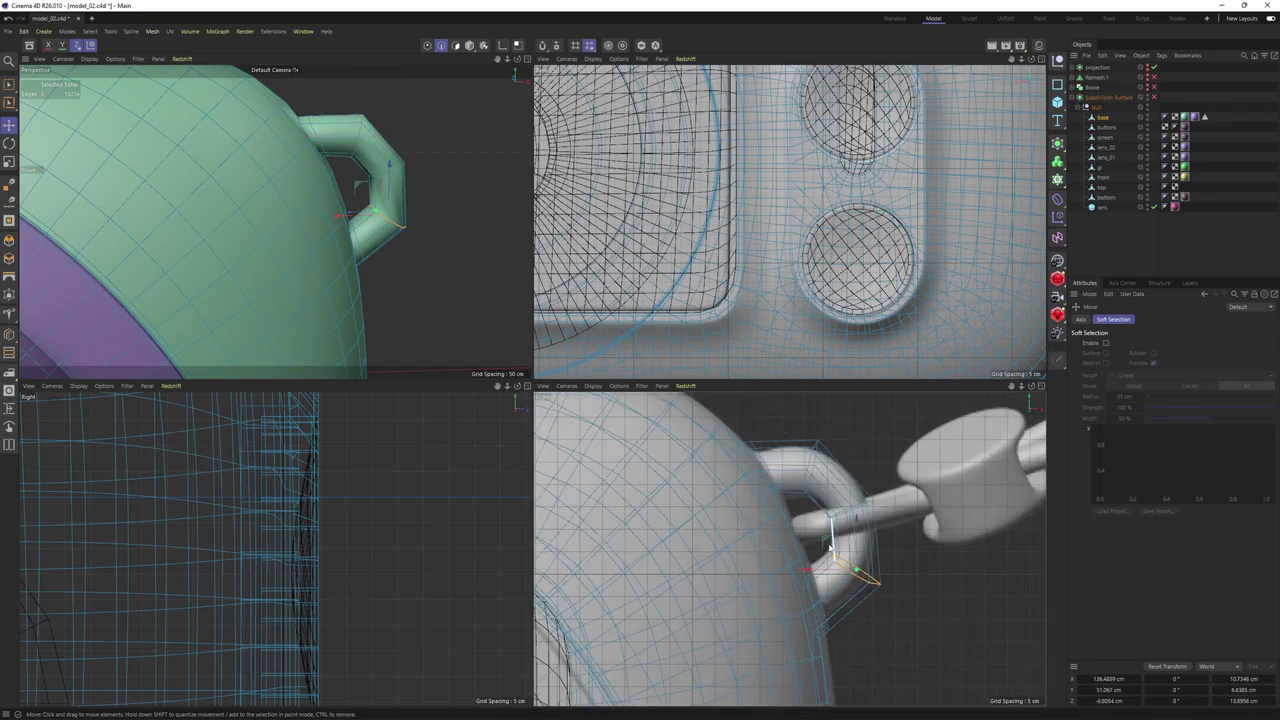
{"action": "middle_click", "coordinate": [420, 270]}
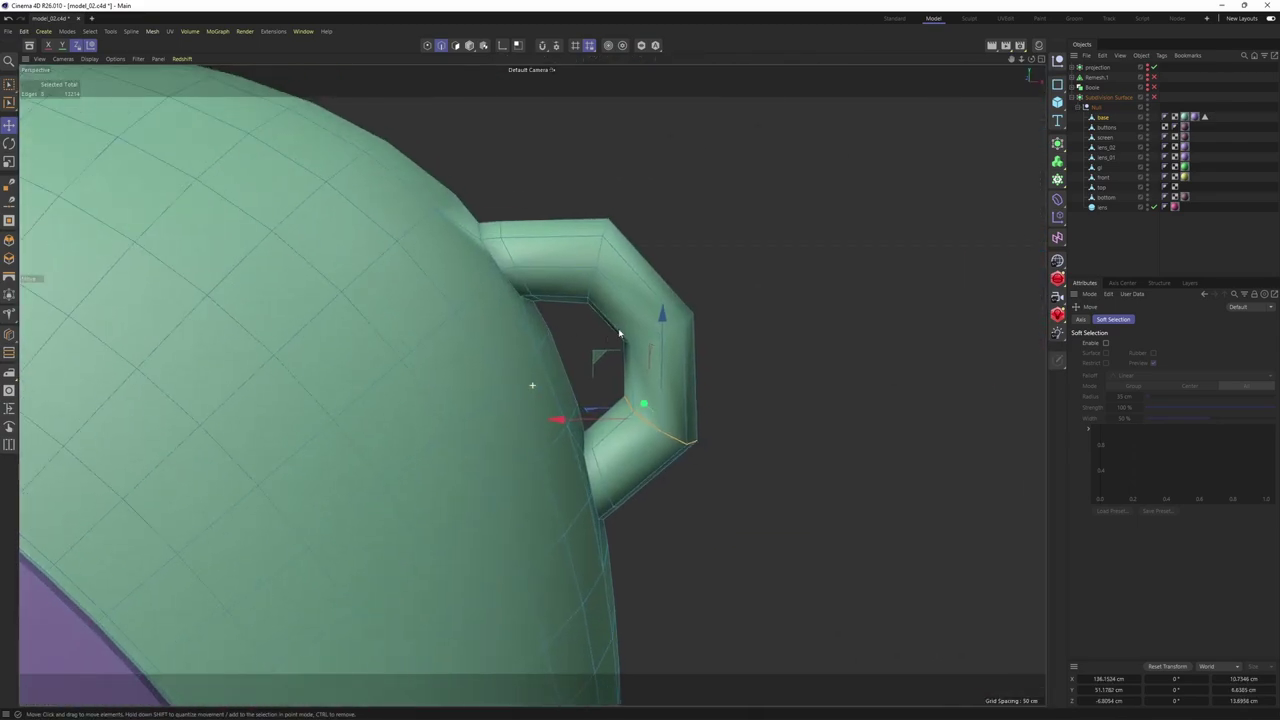
Reposition the edge loop at the ring's outer middle bend to follow the reference and turn on the subdivision preview
{"action": "scroll", "coordinate": [660, 320], "scroll_direction": "up", "scroll_amount": 3}
{"action": "double_click", "coordinate": [681, 330]}
{"action": "left_click_drag", "start_coordinate": [681, 332], "coordinate": [749, 352], "text": "alt"}
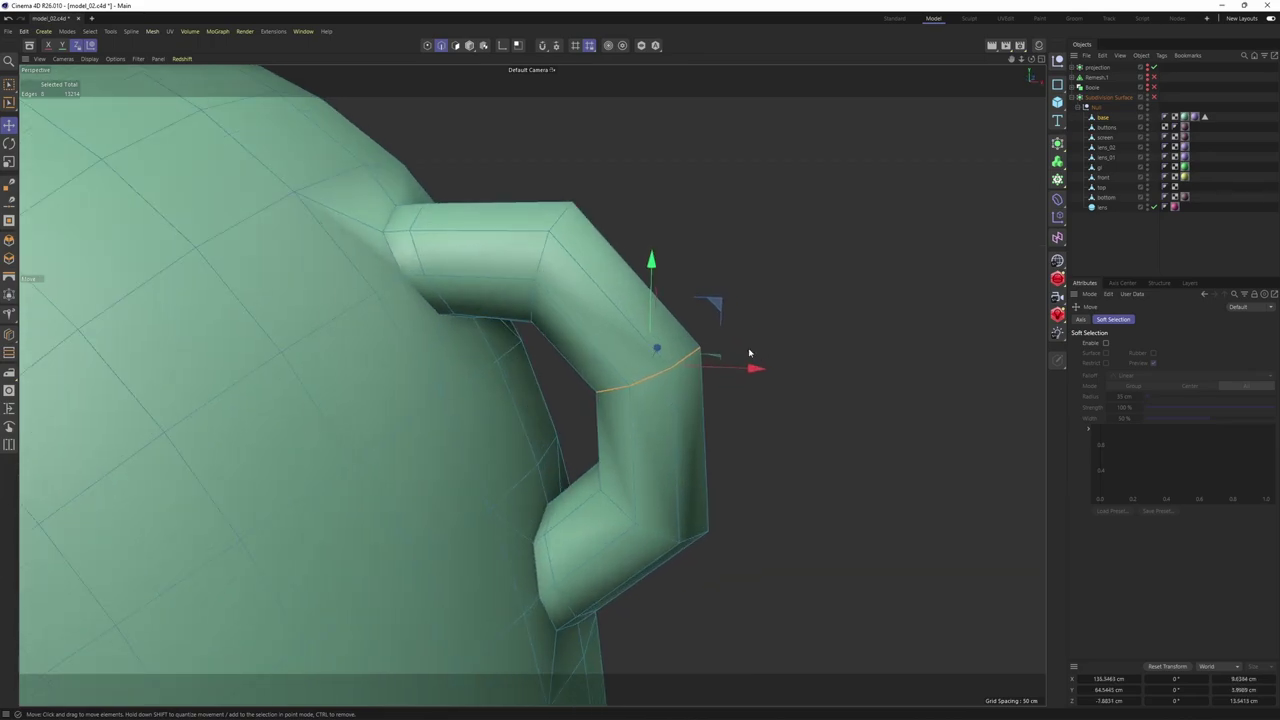
{"action": "key", "text": "q"}
{"action": "key", "text": "q"}
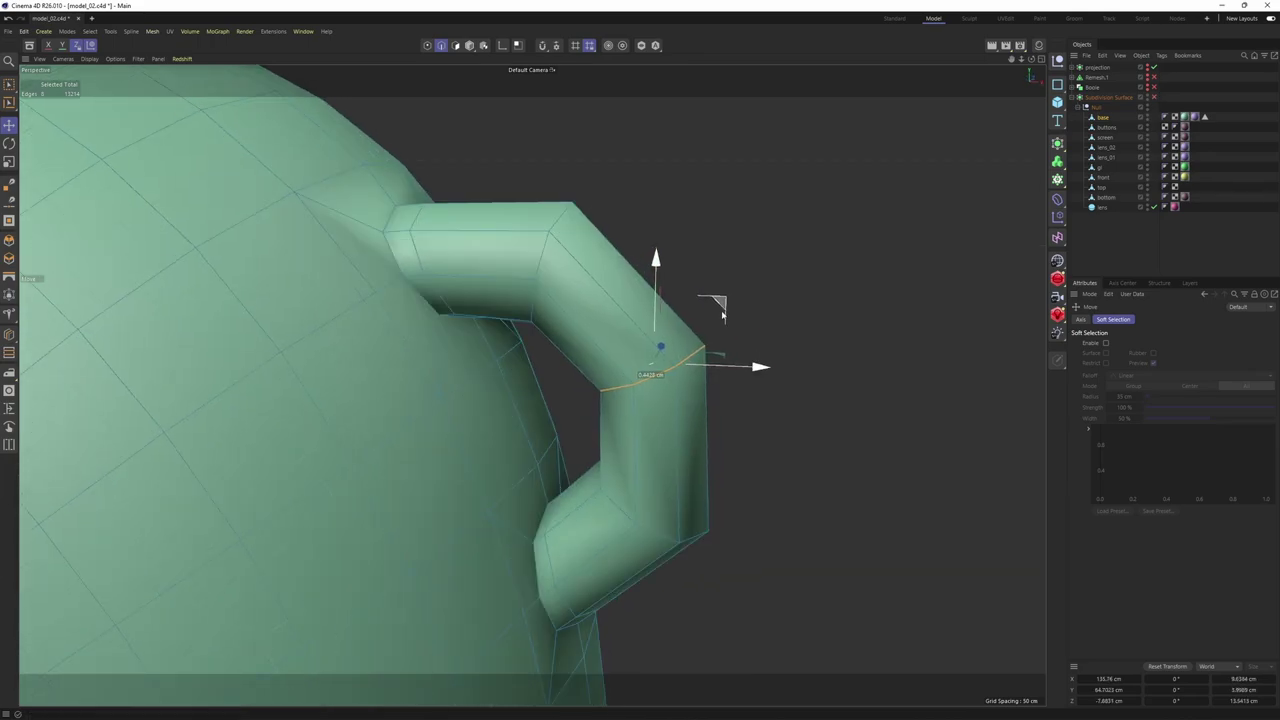
{"action": "middle_click", "coordinate": [721, 310]}
{"action": "middle_click", "coordinate": [490, 275]}
{"action": "key", "text": "q"}
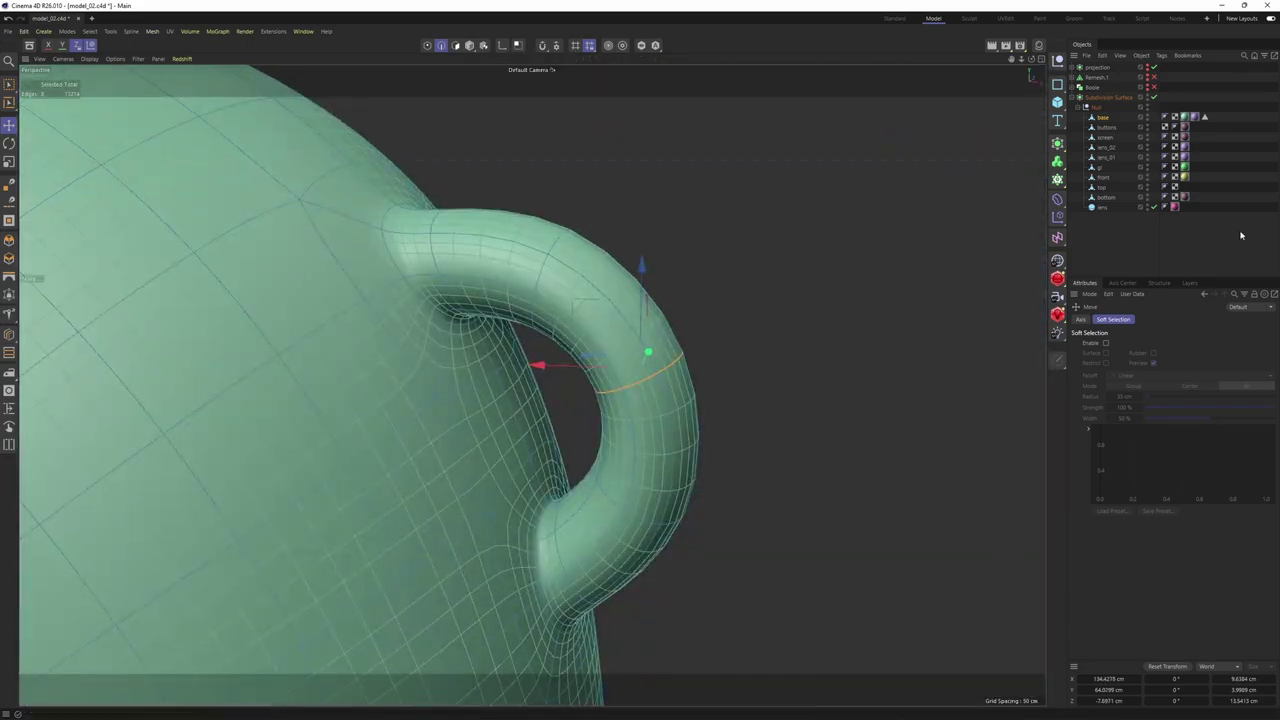
Examine the smoothed strap ring, the cord and its clasp against the front reference, and the whole camera in perspective
{"action": "left_click", "coordinate": [1240, 234]}
{"action": "scroll", "coordinate": [680, 274], "scroll_direction": "down", "scroll_amount": 3}
{"action": "left_click_drag", "start_coordinate": [677, 274], "coordinate": [675, 329], "text": "alt"}
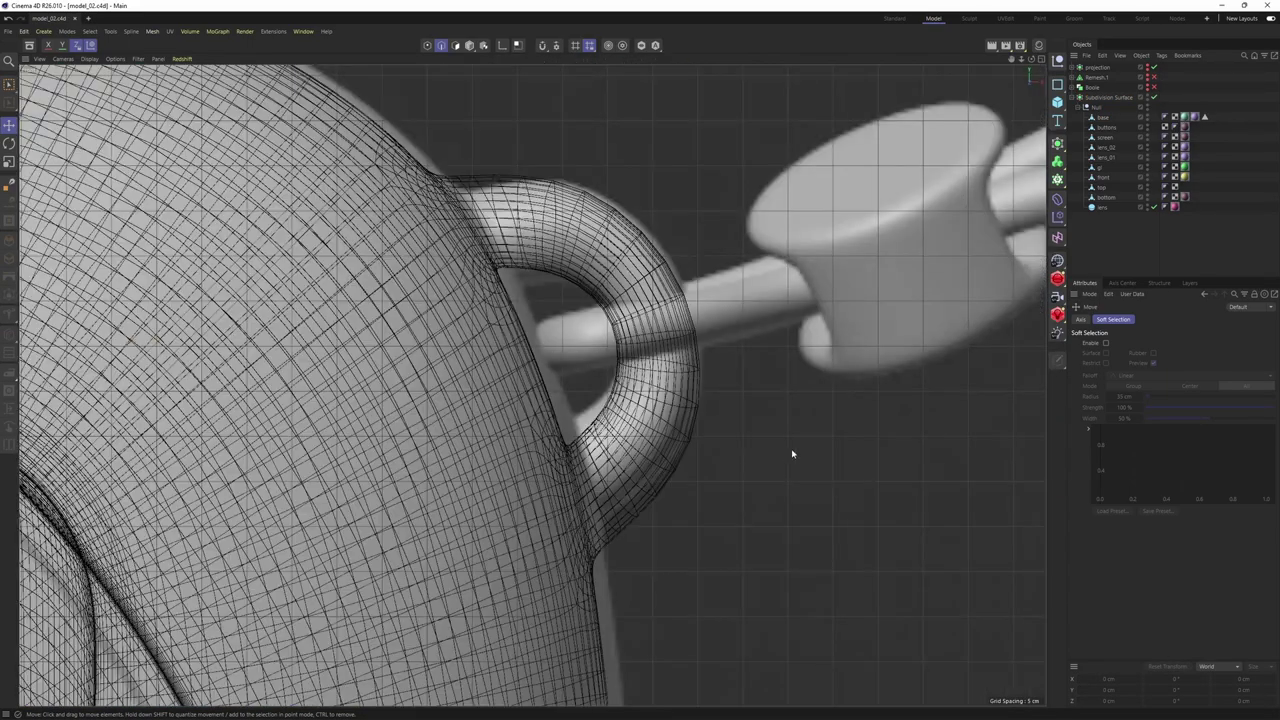
{"action": "scroll", "coordinate": [791, 449], "scroll_direction": "down", "scroll_amount": 5}
{"action": "key", "text": "F4"}
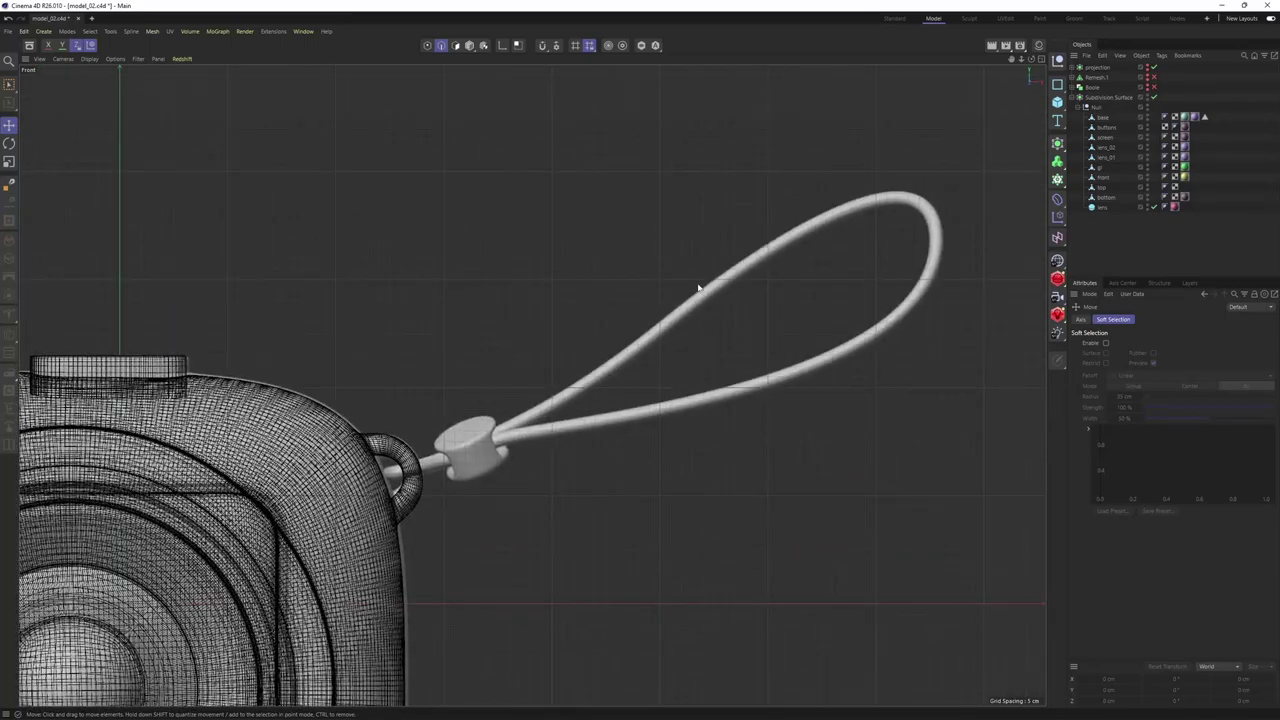
{"action": "middle_click", "coordinate": [434, 319]}
{"action": "middle_click", "coordinate": [386, 223]}
{"action": "left_click_drag", "start_coordinate": [575, 230], "coordinate": [600, 277], "text": "alt"}
{"action": "middle_click_drag", "start_coordinate": [600, 277], "coordinate": [549, 349], "text": "alt"}
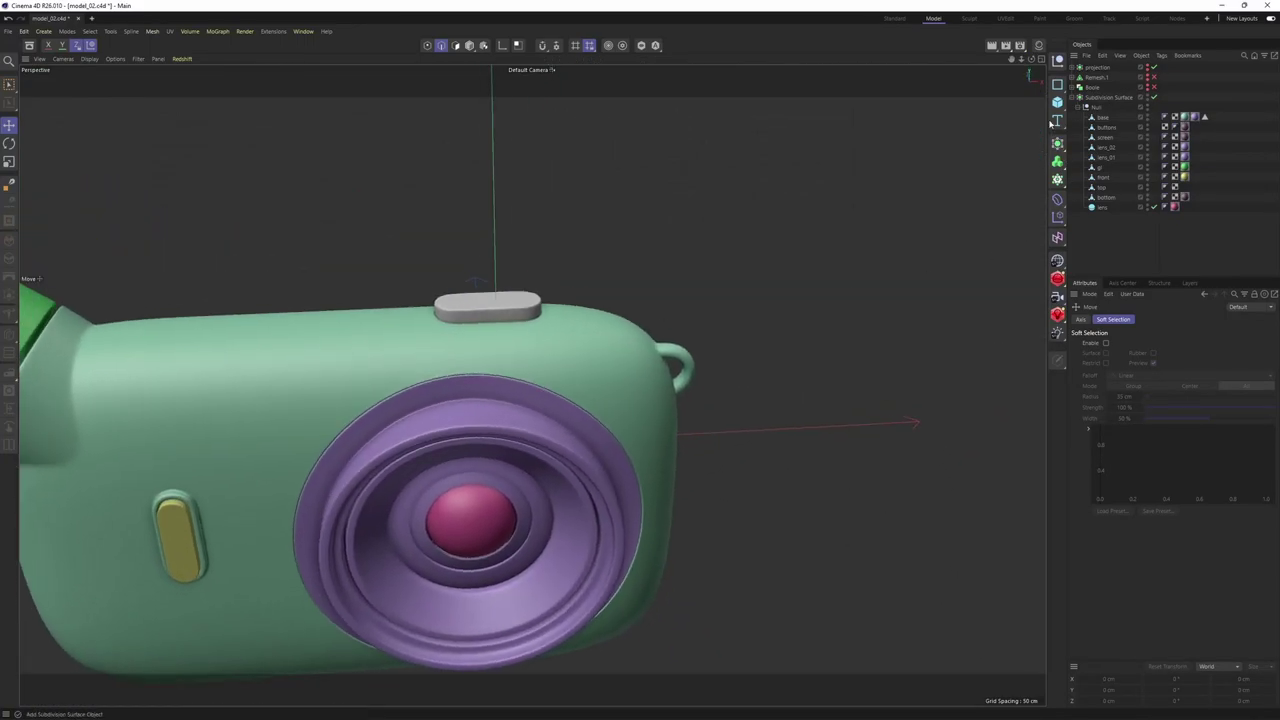
Add a Circle spline and set its plane to XZ
{"action": "left_click", "coordinate": [1058, 86]}
{"action": "left_click", "coordinate": [1164, 105]}
{"action": "left_click_drag", "start_coordinate": [742, 318], "coordinate": [740, 343], "text": "alt"}
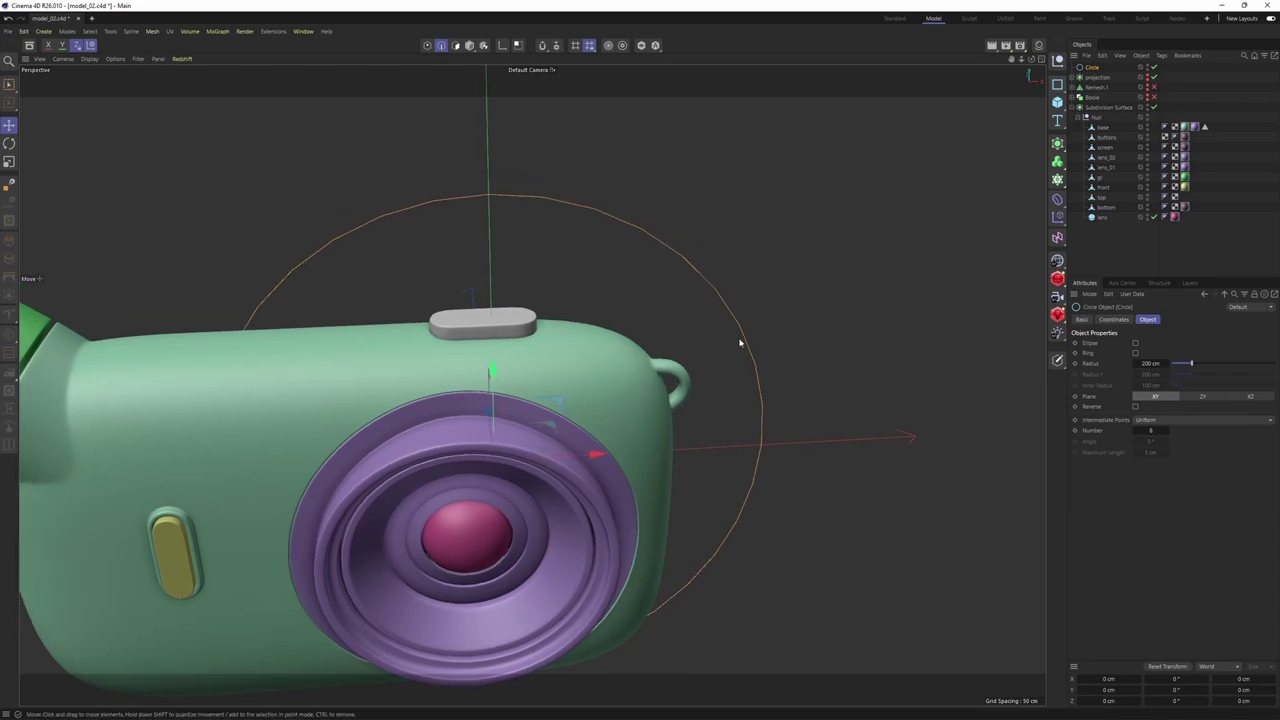
{"action": "left_click", "coordinate": [1203, 397]}
{"action": "left_click", "coordinate": [1249, 397]}
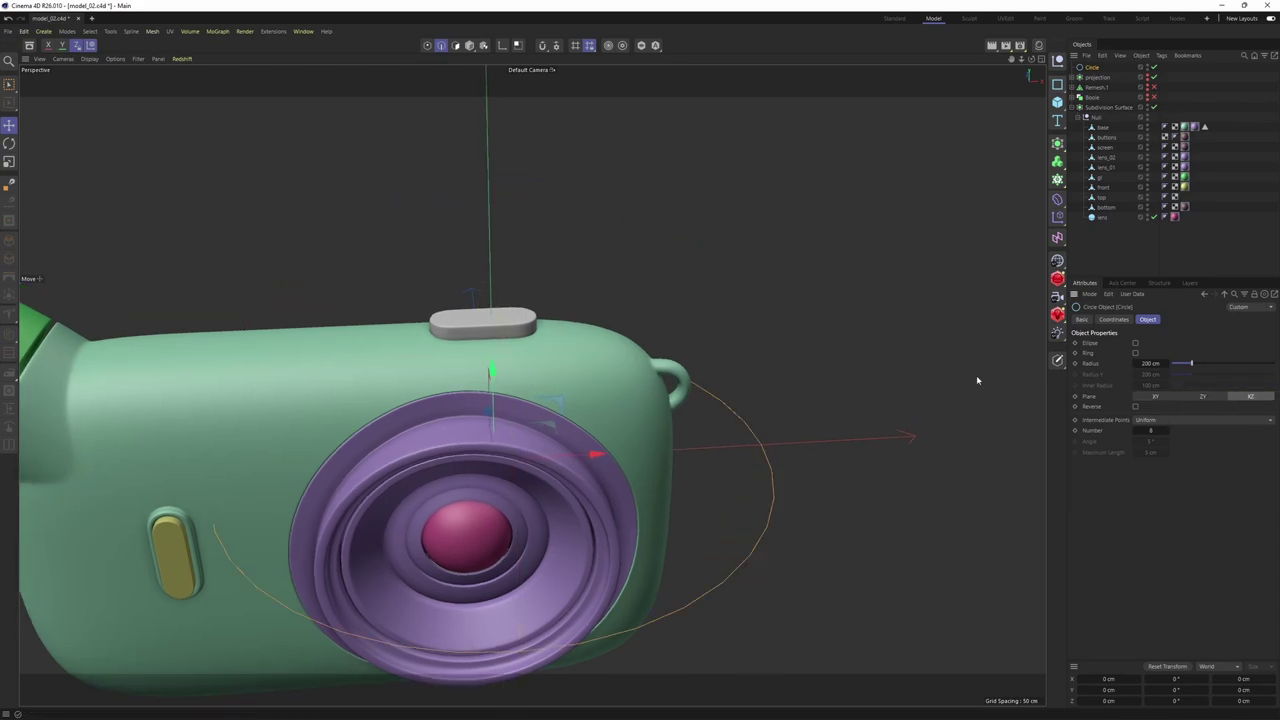
Move the circle spline beside the camera's strap ring, to about X 258 cm and Y 62.5 cm, using the front reference view
{"action": "left_click_drag", "start_coordinate": [594, 460], "coordinate": [878, 401]}
{"action": "middle_click", "coordinate": [831, 434]}
{"action": "middle_click", "coordinate": [739, 447]}
{"action": "scroll", "coordinate": [841, 424], "scroll_direction": "up", "scroll_amount": 2}
{"action": "key", "text": "t"}
{"action": "key", "text": "e"}
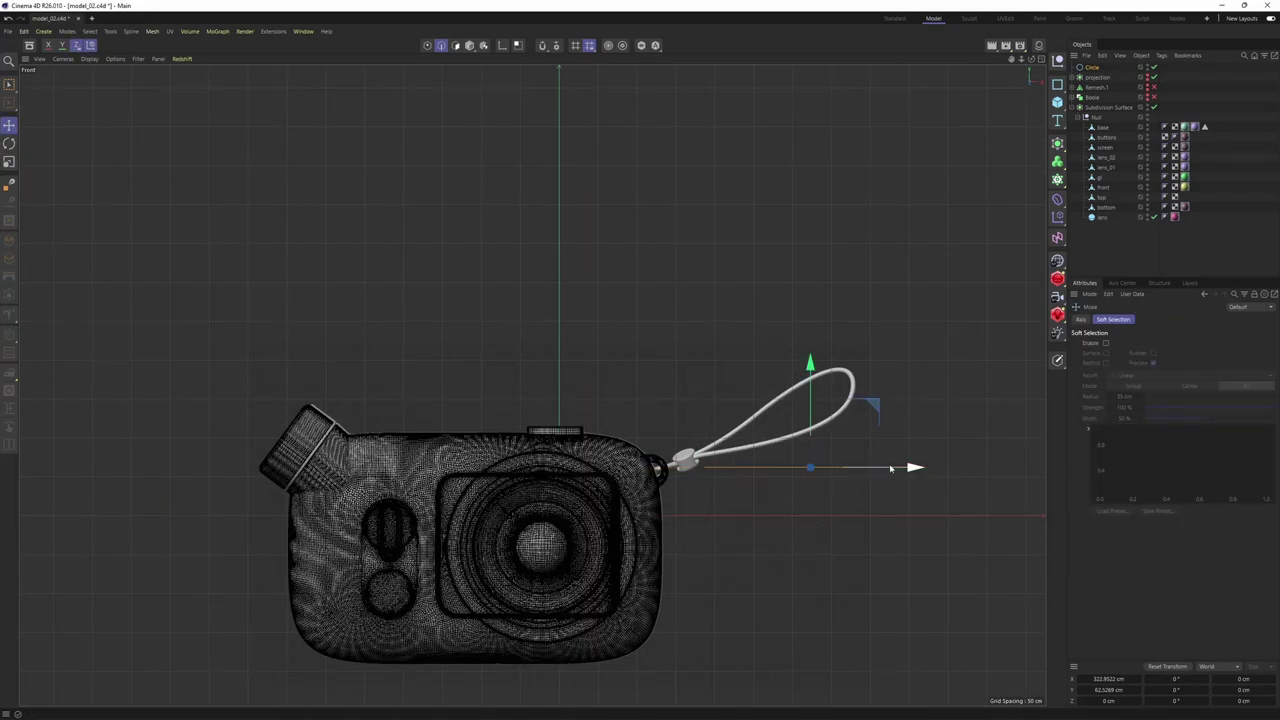
{"action": "scroll", "coordinate": [844, 478], "scroll_direction": "up", "scroll_amount": 2}
{"action": "scroll", "coordinate": [826, 529], "scroll_direction": "up", "scroll_amount": 2}
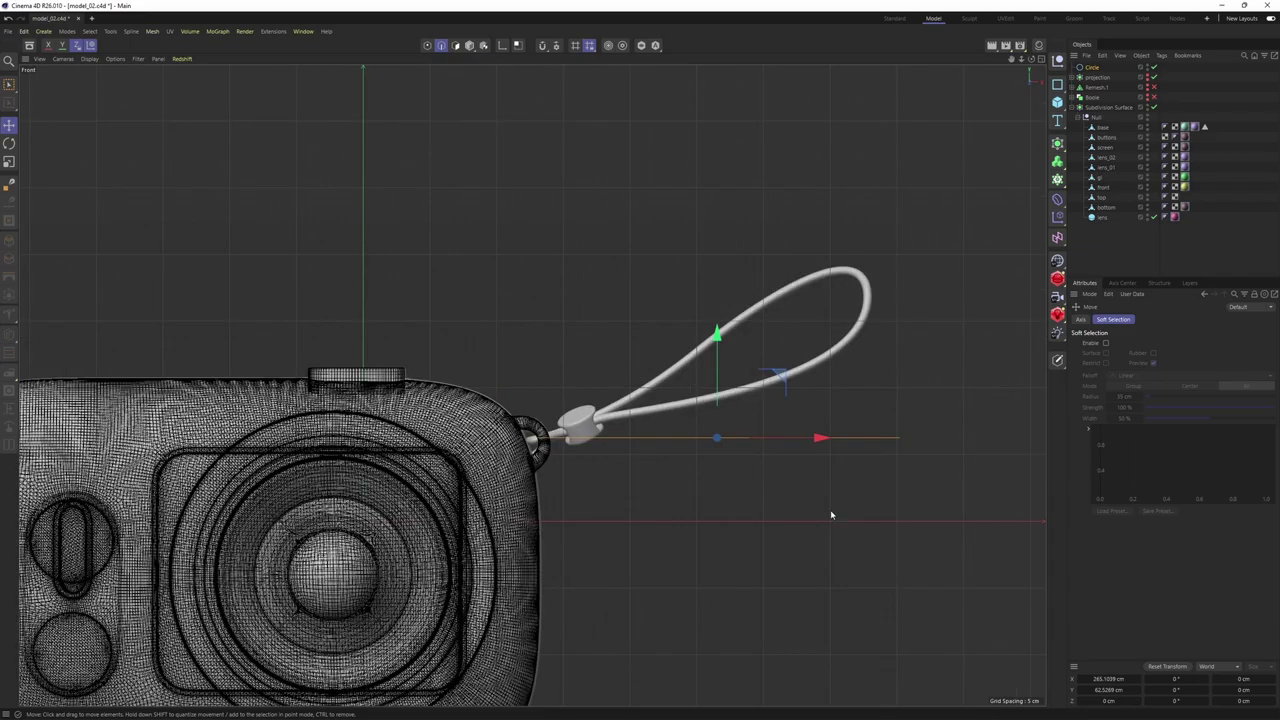
{"action": "middle_click", "coordinate": [790, 440]}
{"action": "middle_click", "coordinate": [518, 287]}
{"action": "left_click_drag", "start_coordinate": [574, 300], "coordinate": [671, 405], "text": "alt"}
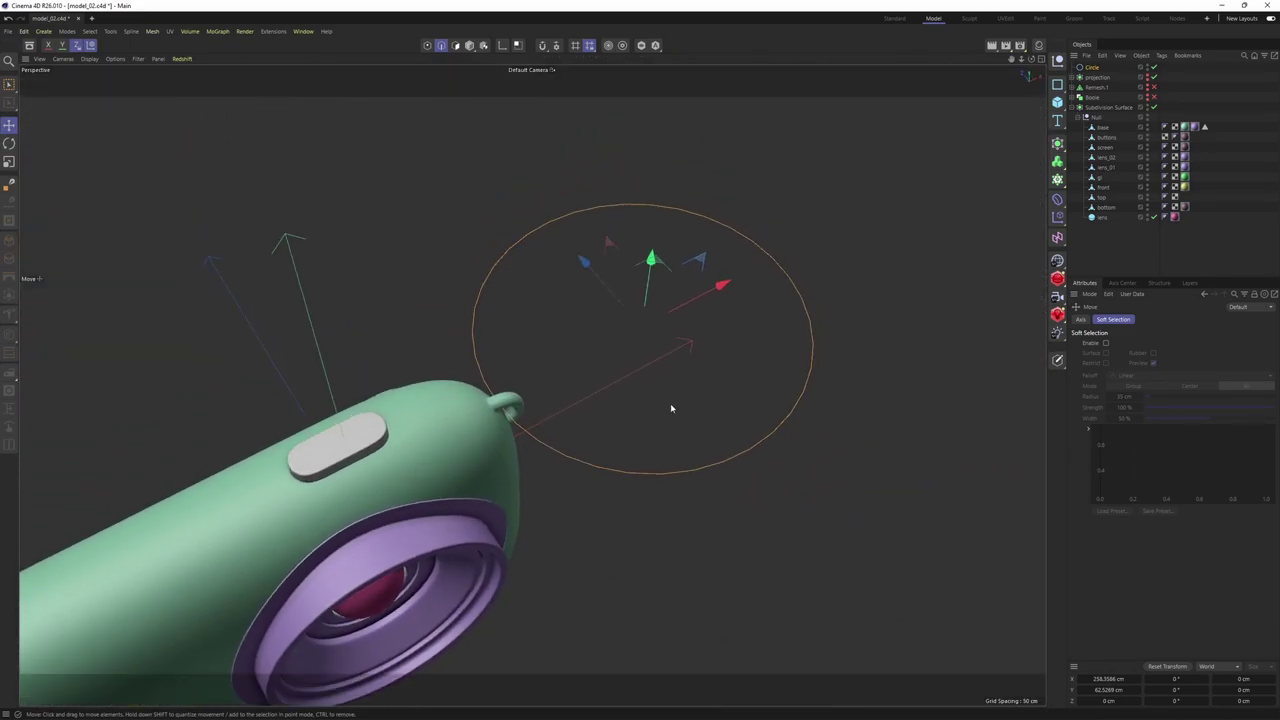
Make the circle editable and scale its front and back points together along Z to pinch the loop
{"action": "key", "text": "c"}
{"action": "left_click_drag", "start_coordinate": [644, 352], "coordinate": [629, 403], "text": "alt"}
{"action": "key", "text": "Return"}
{"action": "left_click_drag", "start_coordinate": [597, 329], "coordinate": [592, 320], "text": "alt"}
{"action": "key", "text": "9"}
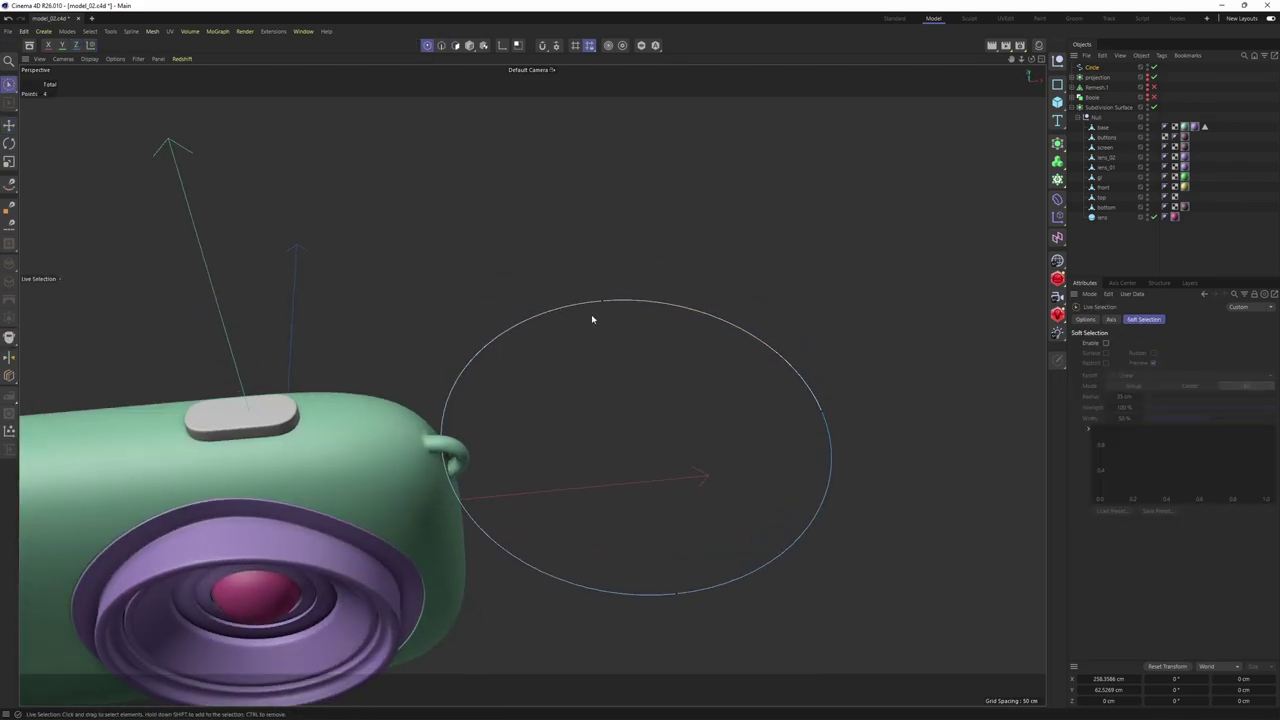
{"action": "key", "text": "t"}
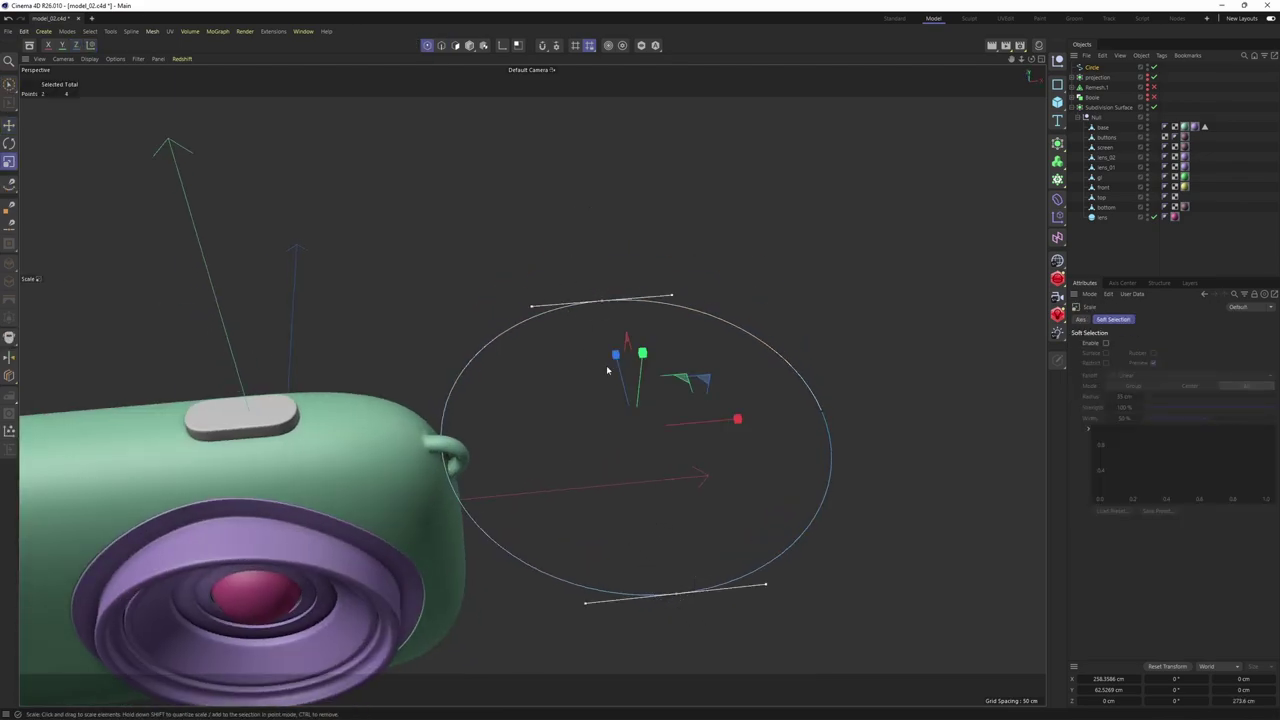
{"action": "left_click_drag", "start_coordinate": [646, 537], "coordinate": [643, 431]}
Move the two pinched points along X towards the strap ring to form a narrow neck
{"action": "key", "text": "e"}
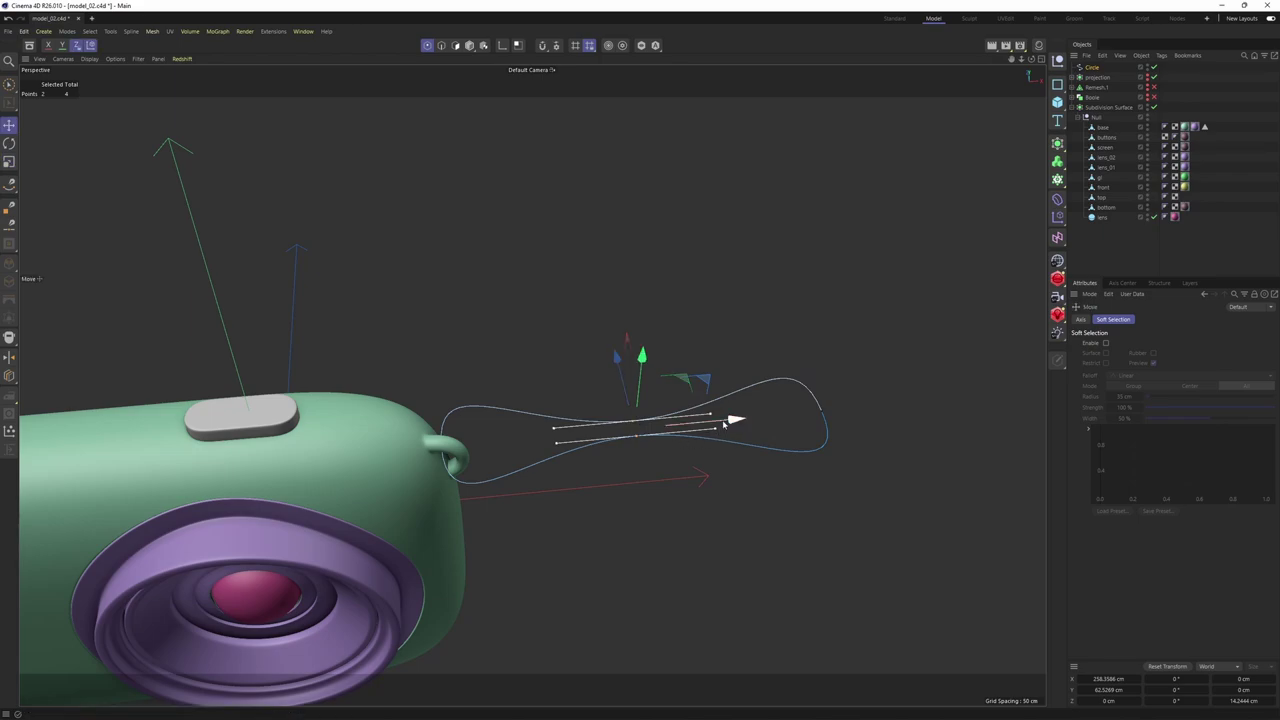
{"action": "left_click_drag", "start_coordinate": [724, 425], "coordinate": [621, 419]}
{"action": "scroll", "coordinate": [541, 436], "scroll_direction": "up", "scroll_amount": 2}
{"action": "key", "text": "t"}
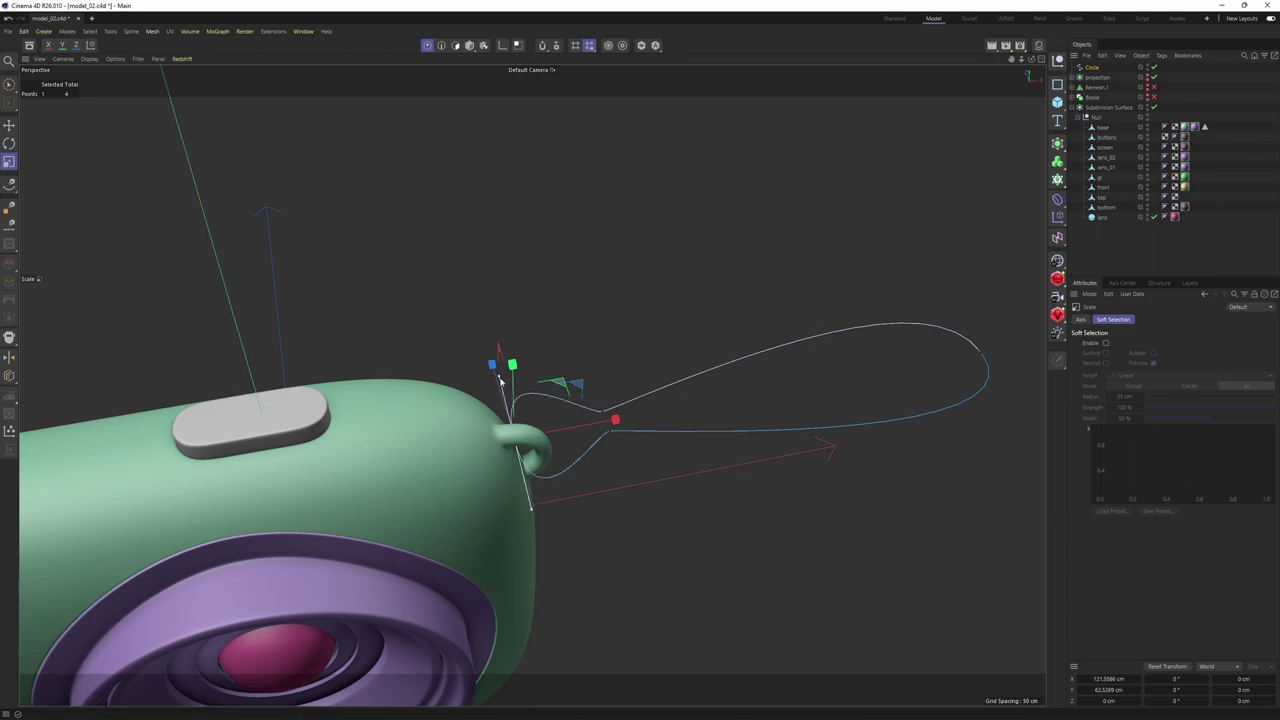
Select the two neck points beside the strap ring and scale them closer together along Z
{"action": "key", "text": "space"}
{"action": "scroll", "coordinate": [664, 416], "scroll_direction": "up", "scroll_amount": 1}
{"action": "mouse_move", "coordinate": [602, 411]}
{"action": "left_mouse_down"}
{"action": "mouse_move", "coordinate": [611, 431]}
{"action": "mouse_move", "coordinate": [640, 429]}
{"action": "left_mouse_up"}
{"action": "key", "text": "space"}
{"action": "scroll", "coordinate": [540, 420], "scroll_direction": "up", "scroll_amount": 2}
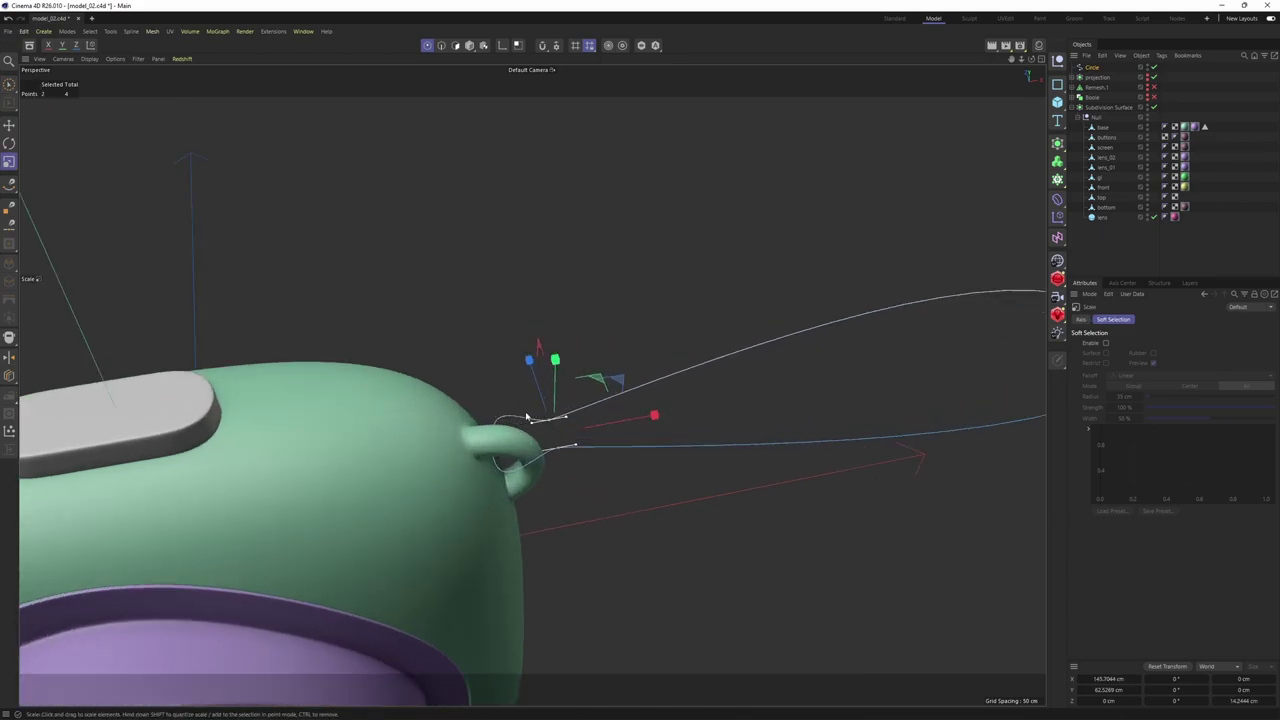
{"action": "left_click_drag", "start_coordinate": [532, 361], "coordinate": [545, 400]}
Select the spline's end point inside the strap ring and scale down its tangents
{"action": "key", "text": "space"}
{"action": "scroll", "coordinate": [500, 465], "scroll_direction": "up", "scroll_amount": 1}
{"action": "key", "text": "space"}
{"action": "left_click_drag", "start_coordinate": [491, 484], "coordinate": [547, 518], "text": "alt"}
{"action": "left_click", "coordinate": [487, 458]}
{"action": "left_click", "coordinate": [488, 457]}
{"action": "key", "text": "r"}
{"action": "key", "text": "t"}
{"action": "left_click_drag", "start_coordinate": [404, 409], "coordinate": [412, 415]}
{"action": "key", "text": "e"}
Move all the spline points along Z to centre the loop on the strap ring
{"action": "left_click_drag", "start_coordinate": [470, 455], "coordinate": [531, 383], "text": "alt"}
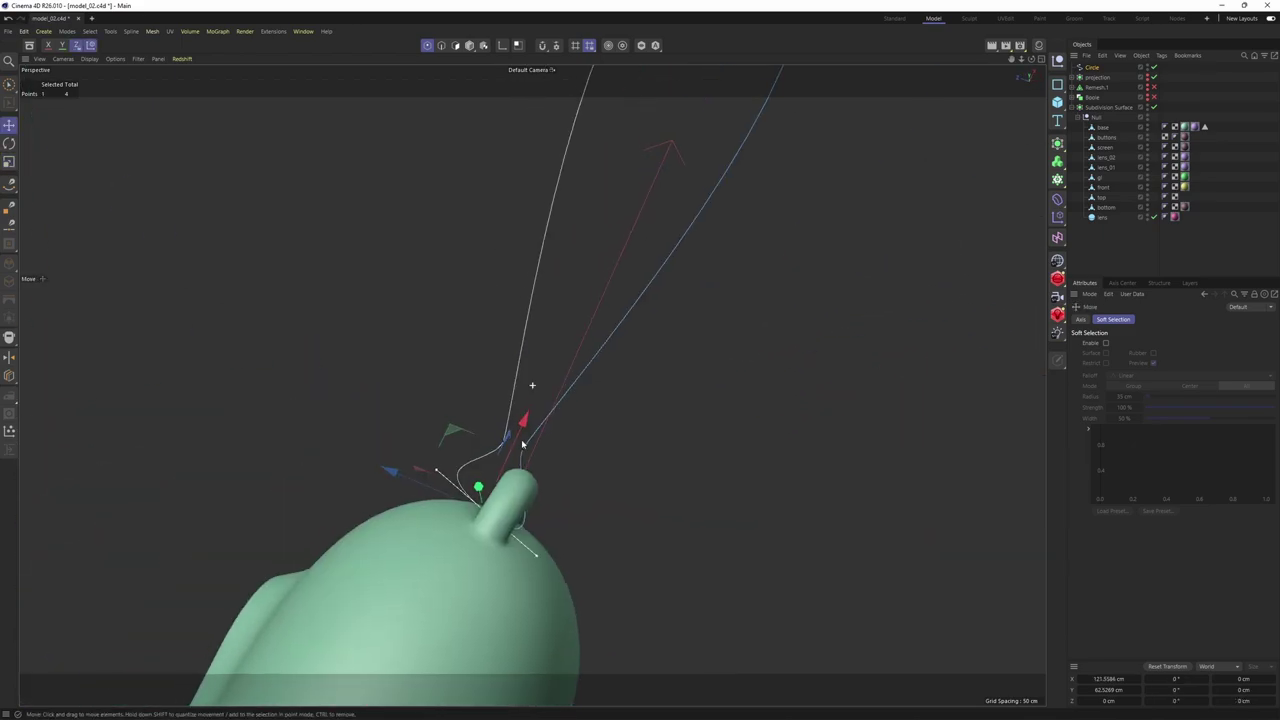
{"action": "key", "text": "ctrl+a"}
{"action": "left_click_drag", "start_coordinate": [531, 139], "coordinate": [555, 148]}
Shorten the tangents of the end point inside the ring and rotate them to align with the ring
{"action": "key", "text": "9"}
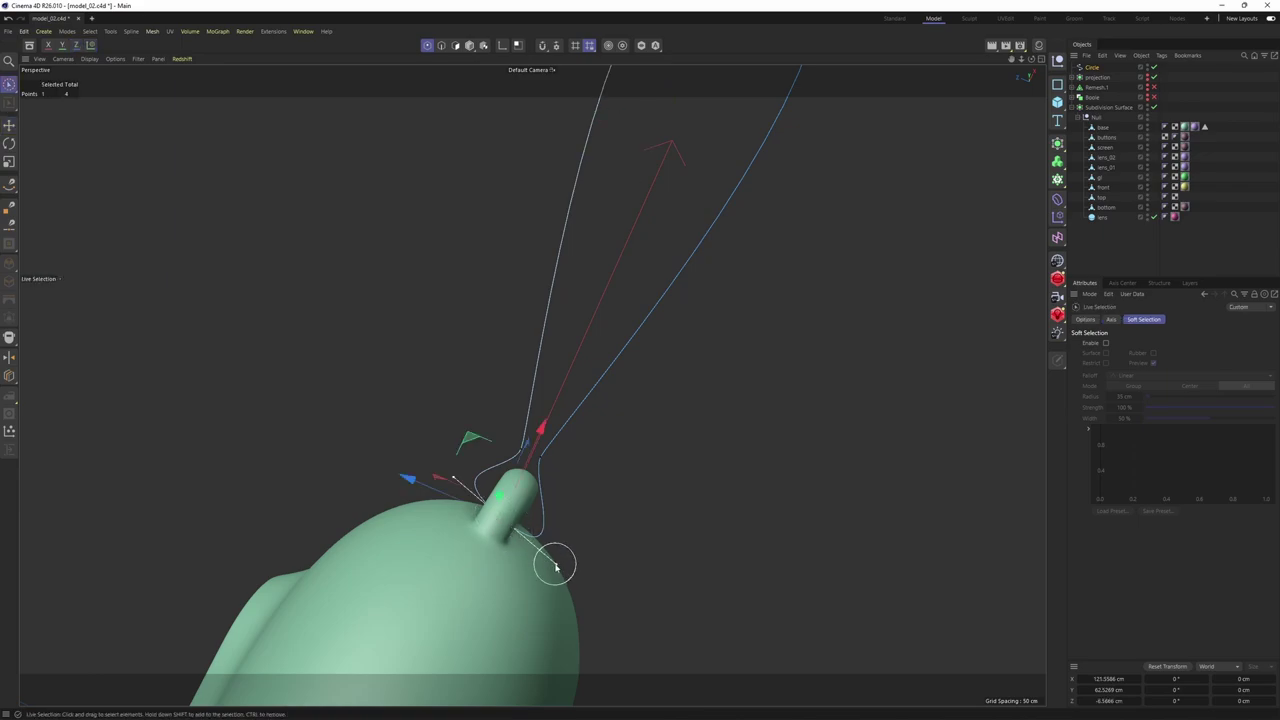
{"action": "key", "text": "t"}
{"action": "left_click_drag", "start_coordinate": [408, 481], "coordinate": [427, 489]}
{"action": "key", "text": "r"}
{"action": "left_click_drag", "start_coordinate": [566, 503], "coordinate": [557, 487]}
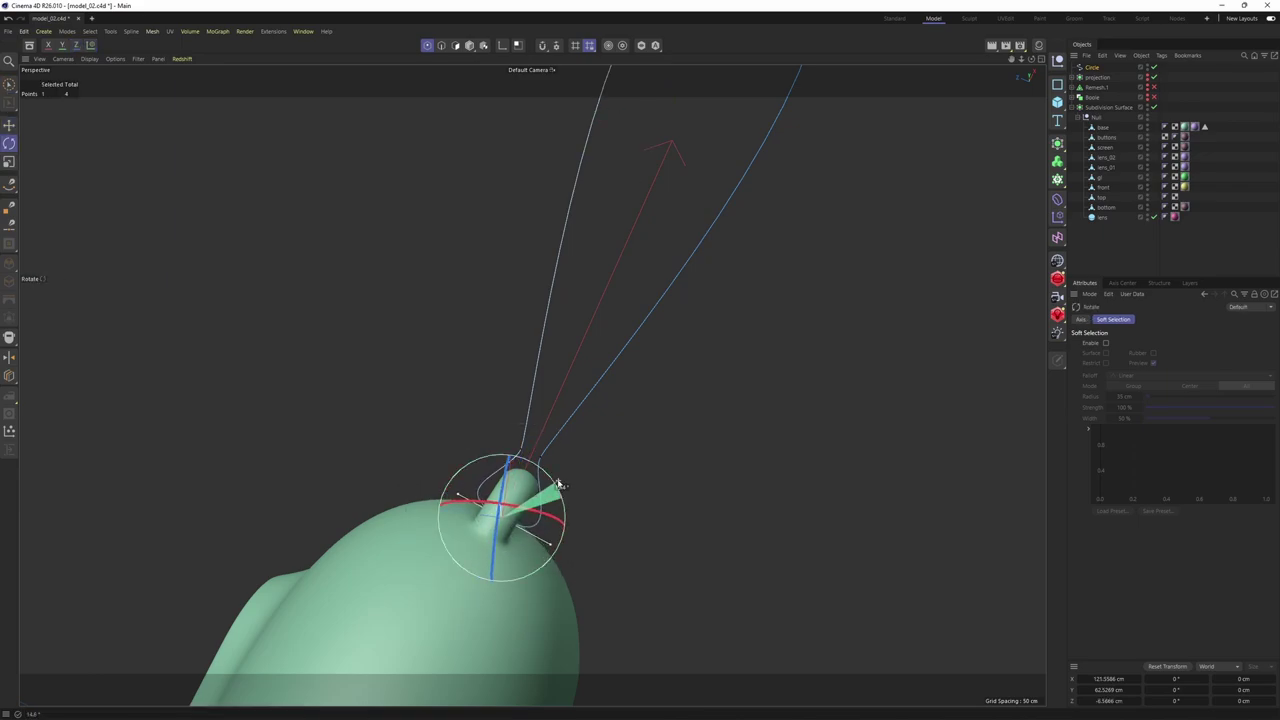
{"action": "key", "text": "t"}
{"action": "left_click_drag", "start_coordinate": [407, 482], "coordinate": [422, 489]}
Scale the two neck points beside the ring slightly apart, to about 9.07 cm along Z
{"action": "left_click_drag", "start_coordinate": [548, 480], "coordinate": [518, 448], "text": "alt"}
{"action": "key", "text": "9"}
{"action": "key", "text": "t"}
{"action": "left_click_drag", "start_coordinate": [428, 411], "coordinate": [424, 409]}
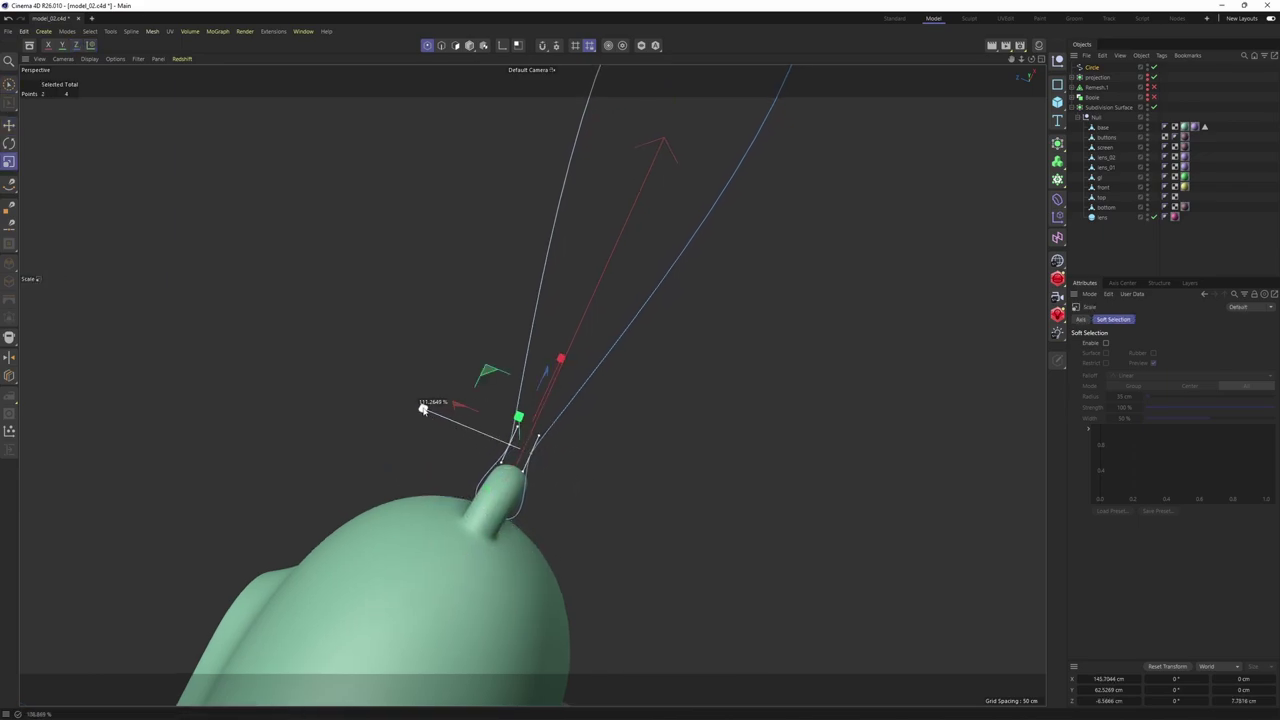
Add a point to each strand of the loop about midway with Line Cut
{"action": "right_click_drag", "start_coordinate": [530, 428], "coordinate": [474, 428], "text": "alt"}
{"action": "left_click_drag", "start_coordinate": [474, 428], "coordinate": [497, 389], "text": "alt"}
{"action": "right_click", "coordinate": [534, 532]}
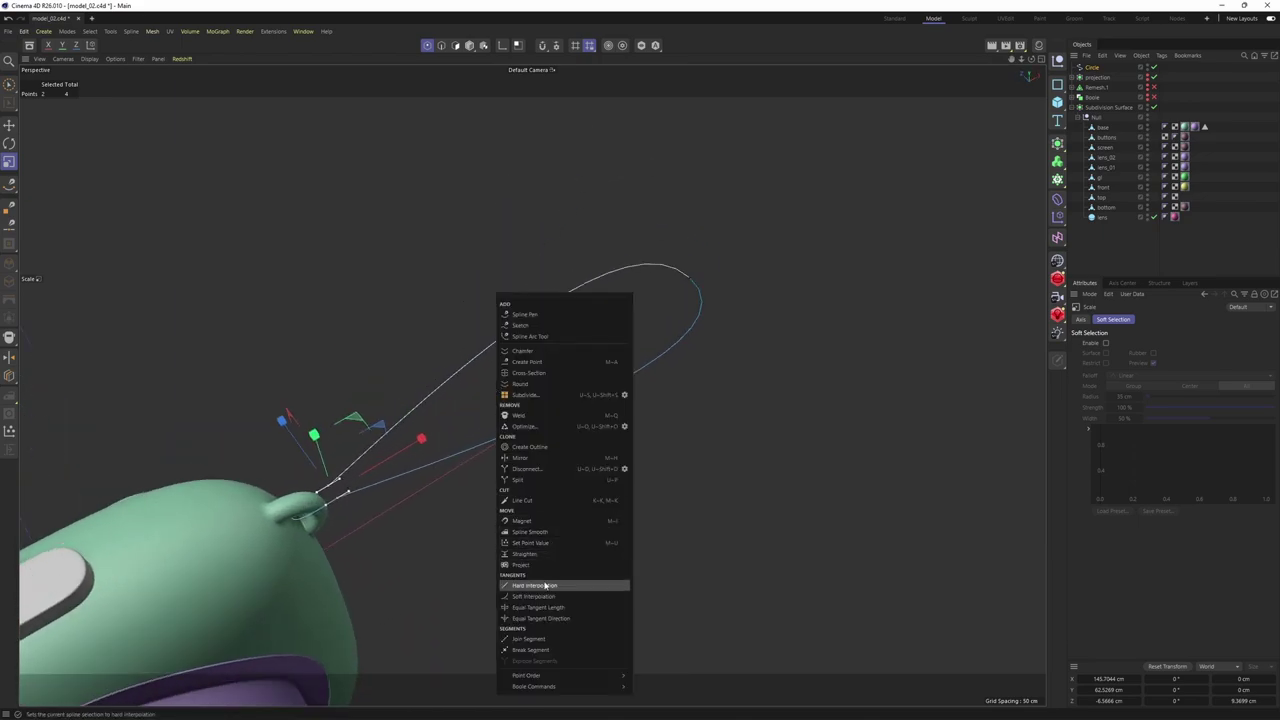
{"action": "left_click", "coordinate": [542, 501]}
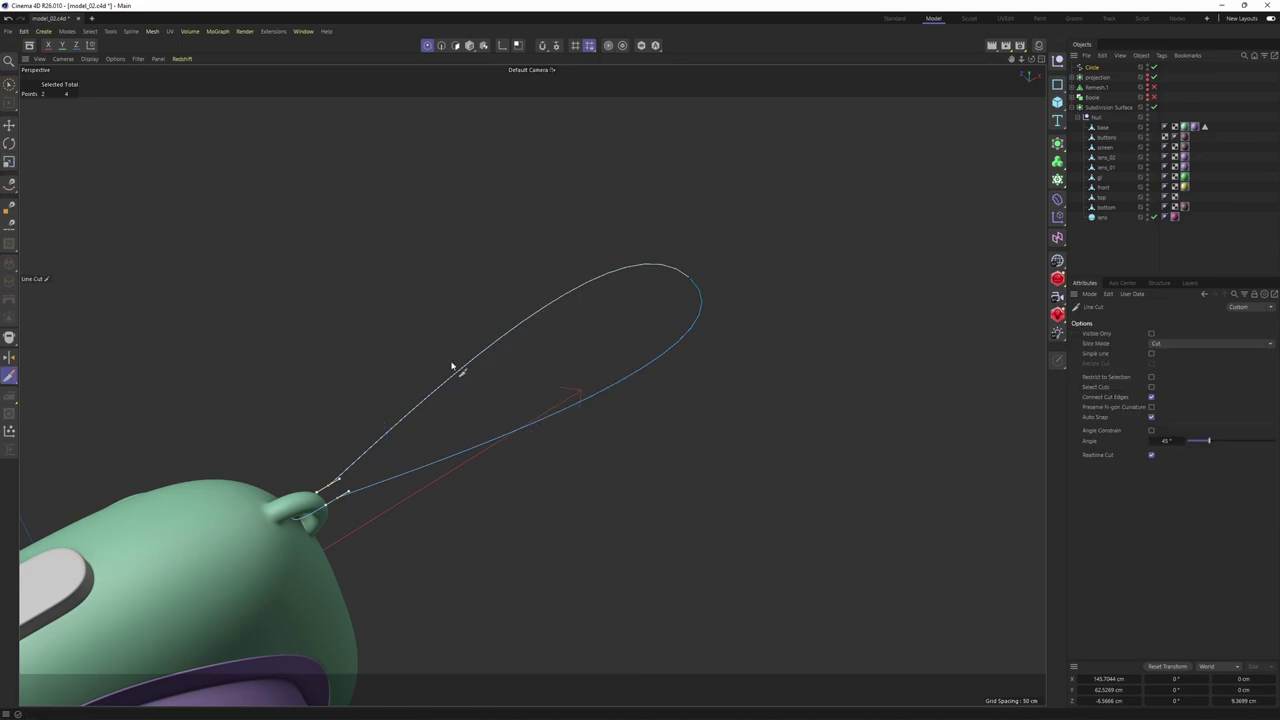
{"action": "left_click_drag", "start_coordinate": [633, 547], "coordinate": [631, 543]}
Select the two new strand points, bring them closer together, and move them along X towards the neck
{"action": "key", "text": "space"}
{"action": "left_click_drag", "start_coordinate": [477, 372], "coordinate": [584, 499]}
{"action": "key", "text": "t"}
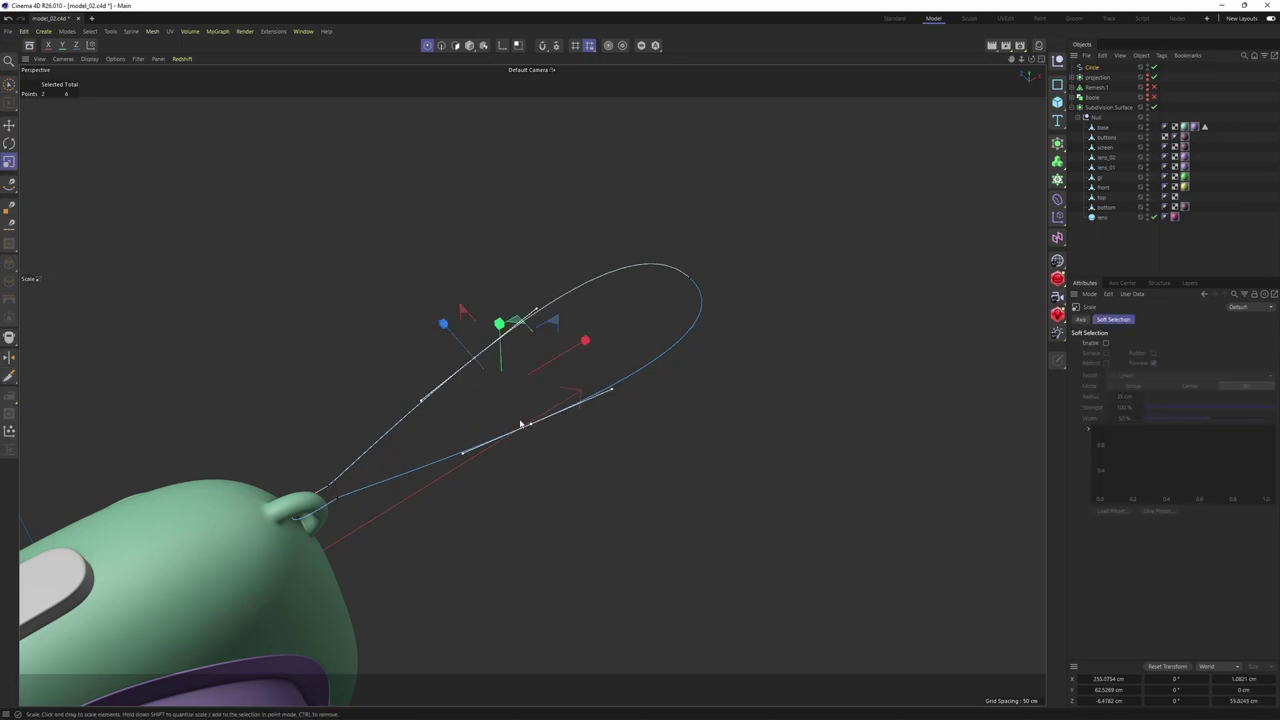
{"action": "left_click_drag", "start_coordinate": [439, 321], "coordinate": [471, 356]}
{"action": "key", "text": "e"}
{"action": "left_click_drag", "start_coordinate": [585, 350], "coordinate": [531, 386]}
{"action": "key", "text": "t"}
{"action": "left_click_drag", "start_coordinate": [390, 355], "coordinate": [416, 411]}
{"action": "key", "text": "e"}
{"action": "left_click_drag", "start_coordinate": [529, 377], "coordinate": [391, 464]}
{"action": "key", "text": "t"}
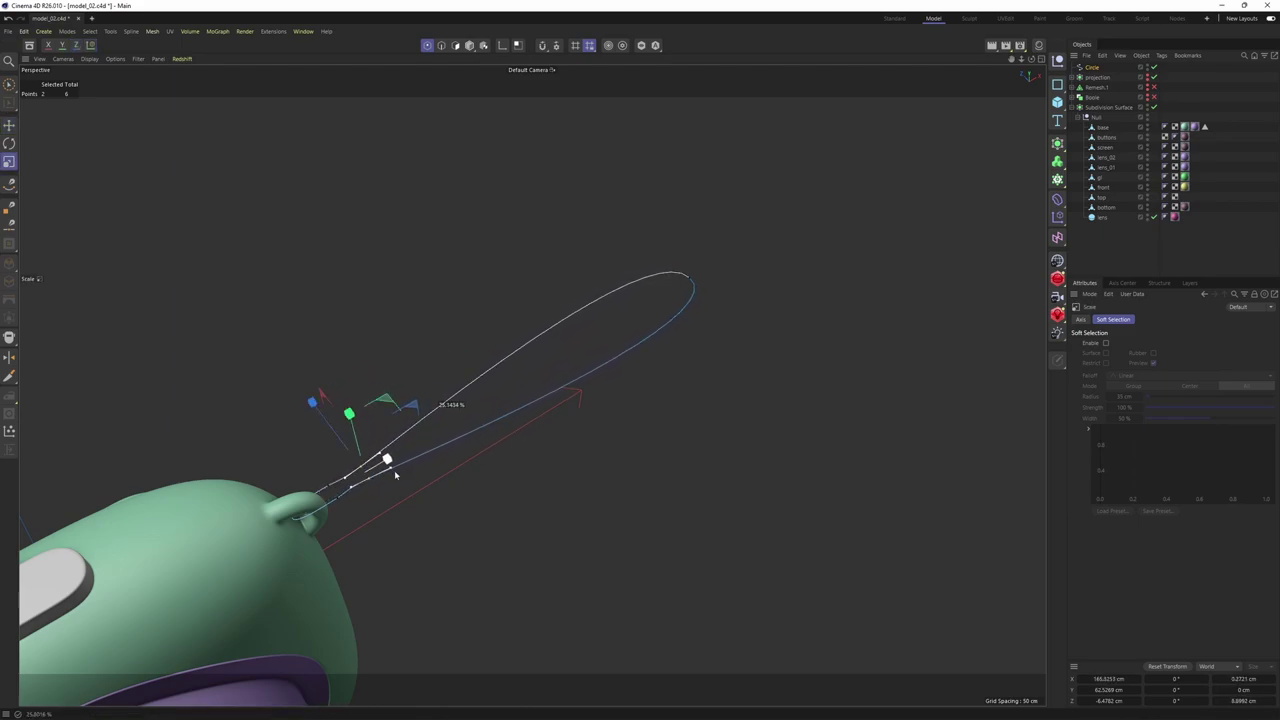
Shorten the tangents of the new strand points and shift the inner neck points away from the ring along X
{"action": "scroll", "coordinate": [335, 480], "scroll_direction": "up", "scroll_amount": 4}
{"action": "left_click", "coordinate": [393, 452], "text": "shift"}
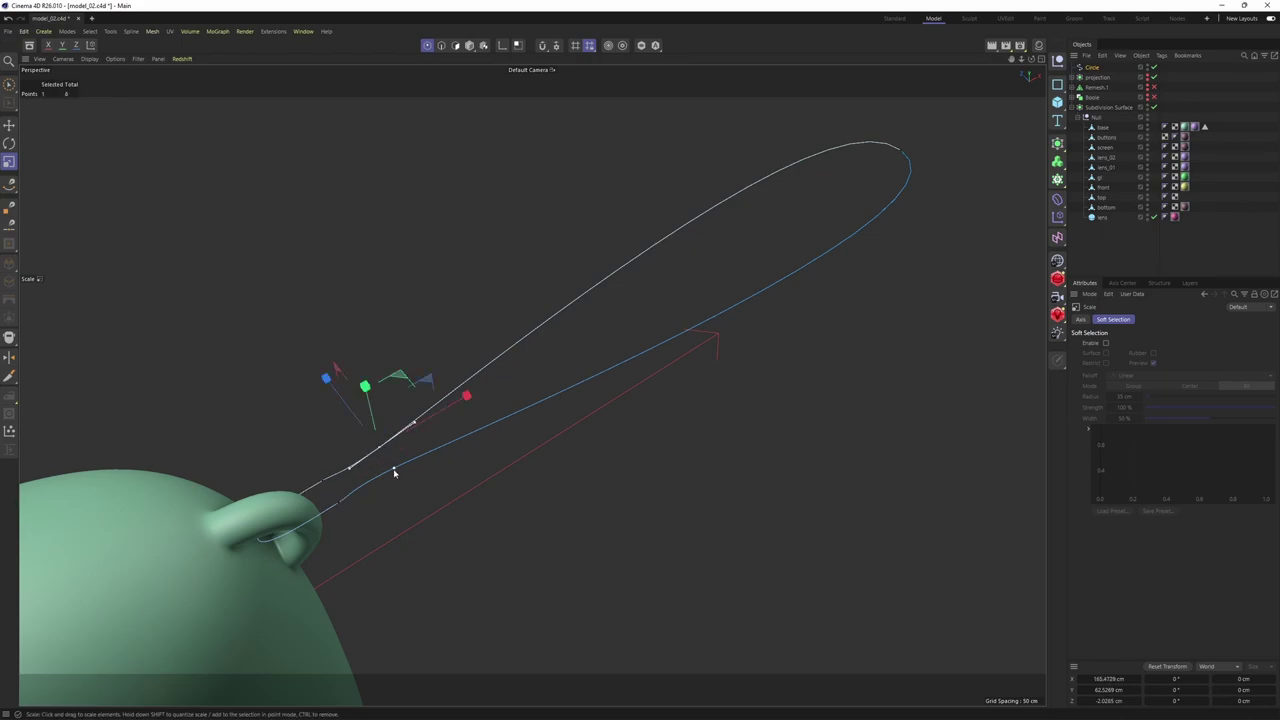
{"action": "left_click", "coordinate": [394, 470], "text": "shift"}
{"action": "left_click_drag", "start_coordinate": [475, 409], "coordinate": [430, 444]}
{"action": "key", "text": "e"}
{"action": "left_click_drag", "start_coordinate": [322, 485], "coordinate": [418, 454]}
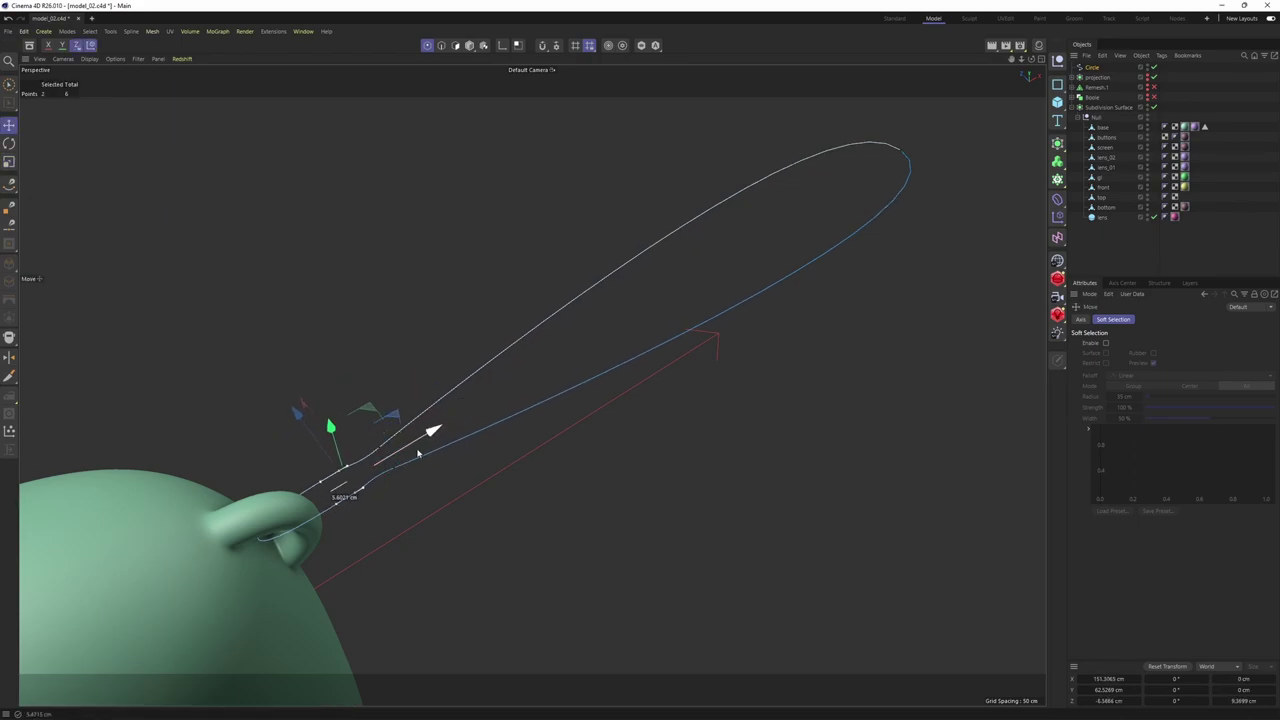
Scale the outer pair of neck points apart along Z to about 12.12 cm
{"action": "left_click", "coordinate": [395, 470]}
{"action": "left_click", "coordinate": [380, 447], "text": "shift"}
{"action": "key", "text": "t"}
{"action": "left_click_drag", "start_coordinate": [336, 391], "coordinate": [322, 378]}
{"action": "middle_click_drag", "start_coordinate": [297, 540], "coordinate": [317, 497], "text": "alt"}
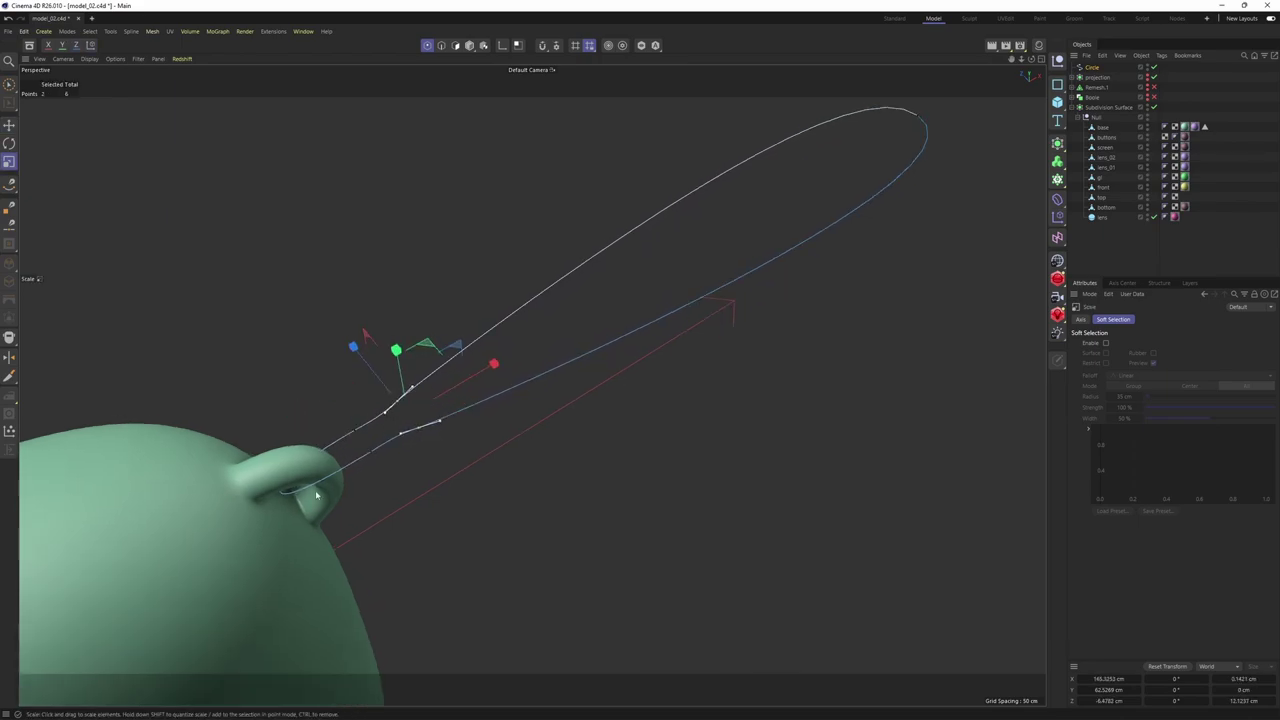
Add one more point midway along the loop's rear strand with Line Cut and select it
{"action": "key", "text": "space"}
{"action": "left_click", "coordinate": [285, 496]}
{"action": "key", "text": "t"}
{"action": "left_click_drag", "start_coordinate": [295, 517], "coordinate": [525, 464], "text": "alt"}
{"action": "middle_click", "coordinate": [525, 466]}
{"action": "left_click_drag", "start_coordinate": [397, 331], "coordinate": [284, 262], "text": "alt"}
{"action": "middle_click_drag", "start_coordinate": [283, 262], "coordinate": [254, 226], "text": "alt"}
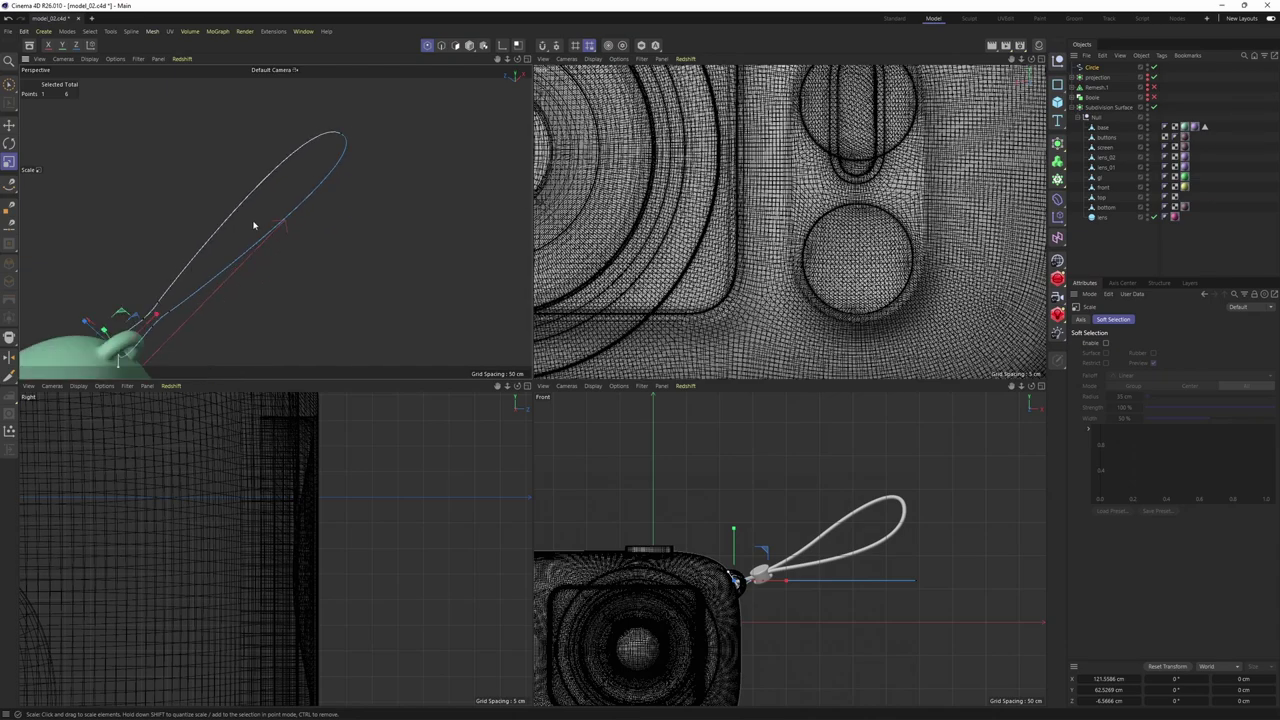
{"action": "key", "text": "k"}
{"action": "key", "text": "l"}
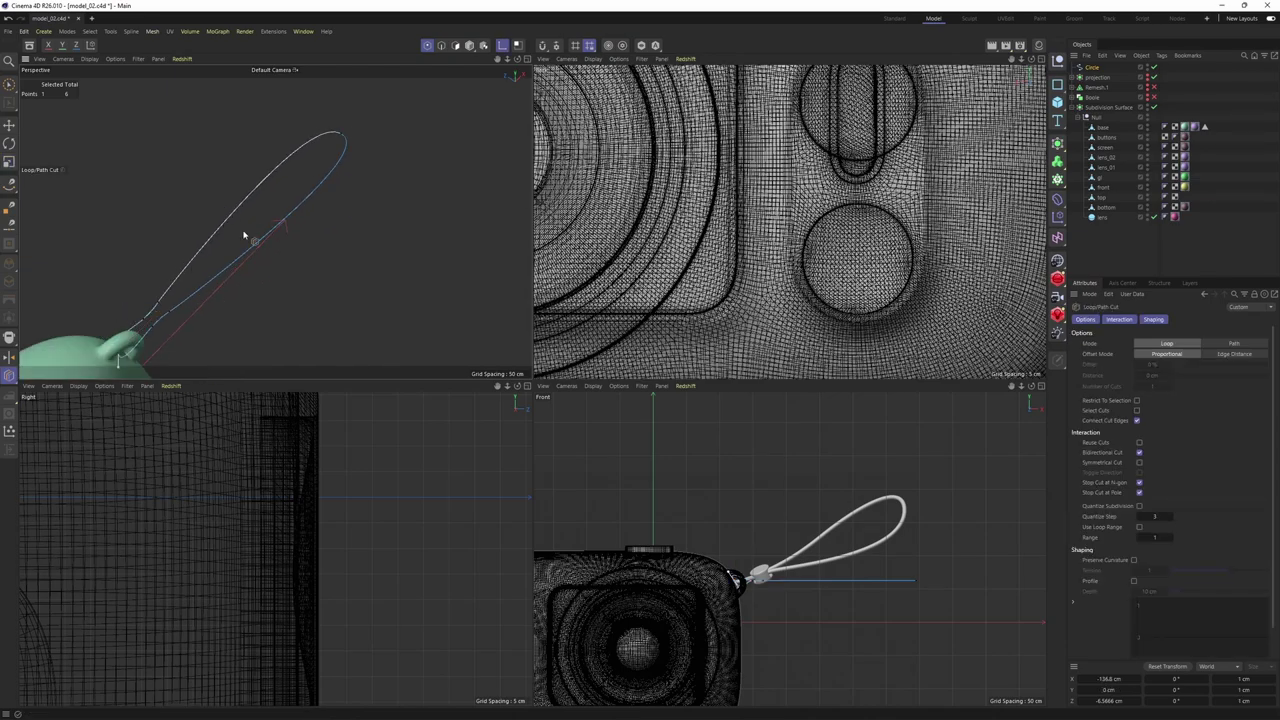
{"action": "key", "text": "k"}
{"action": "key", "text": "k"}
{"action": "key", "text": "space"}
{"action": "left_click", "coordinate": [237, 236]}
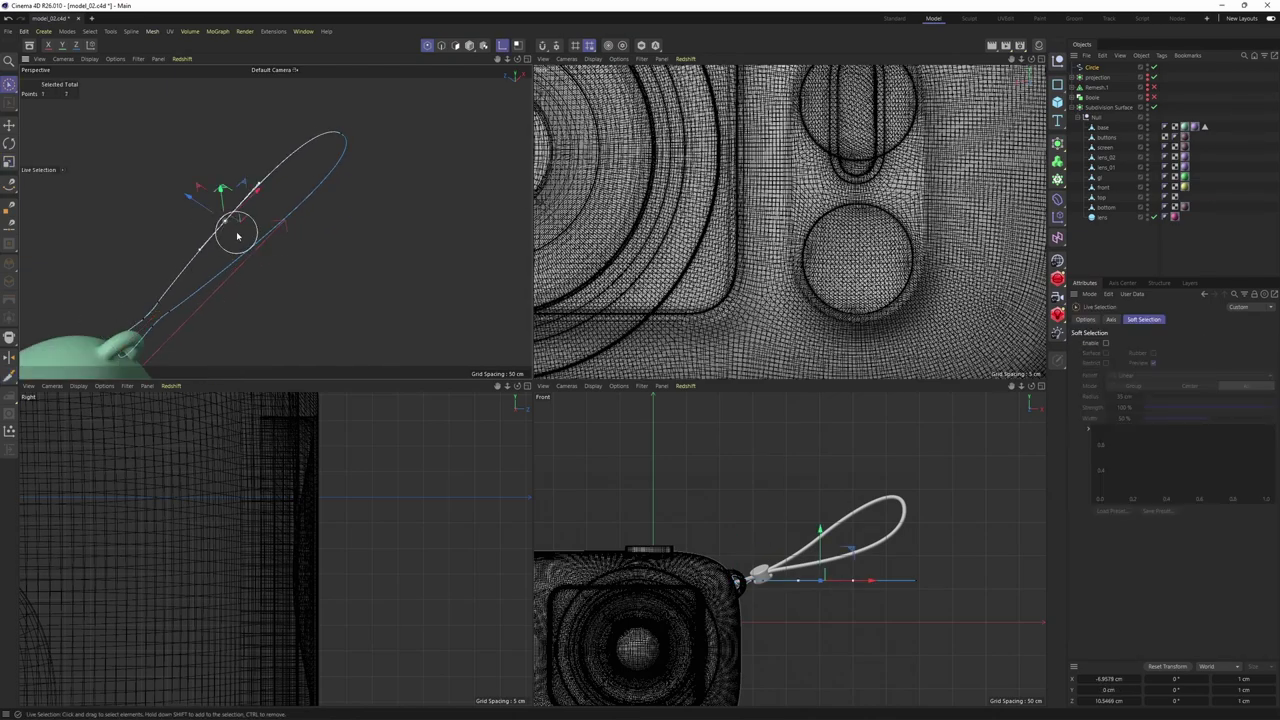
Adjust the new midpoint and the far end point's tangents to round out the loop
{"action": "left_click_drag", "start_coordinate": [237, 237], "coordinate": [226, 226], "text": "alt"}
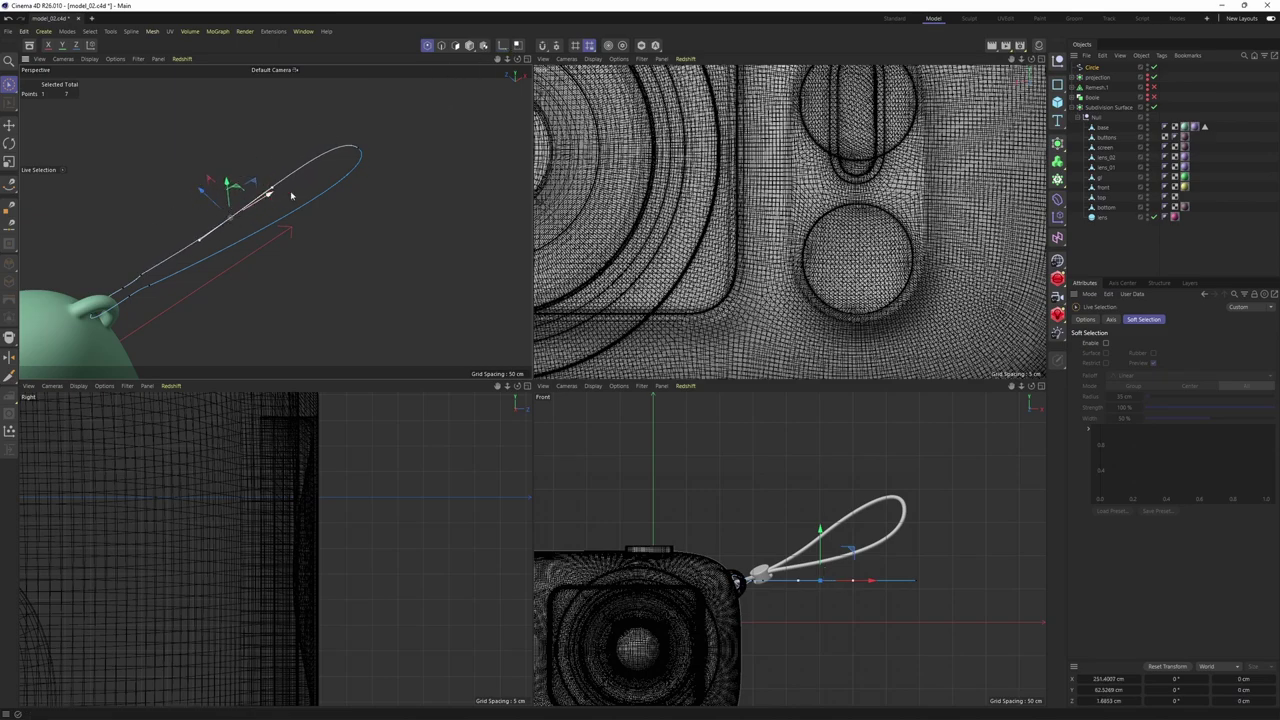
{"action": "key", "text": "t"}
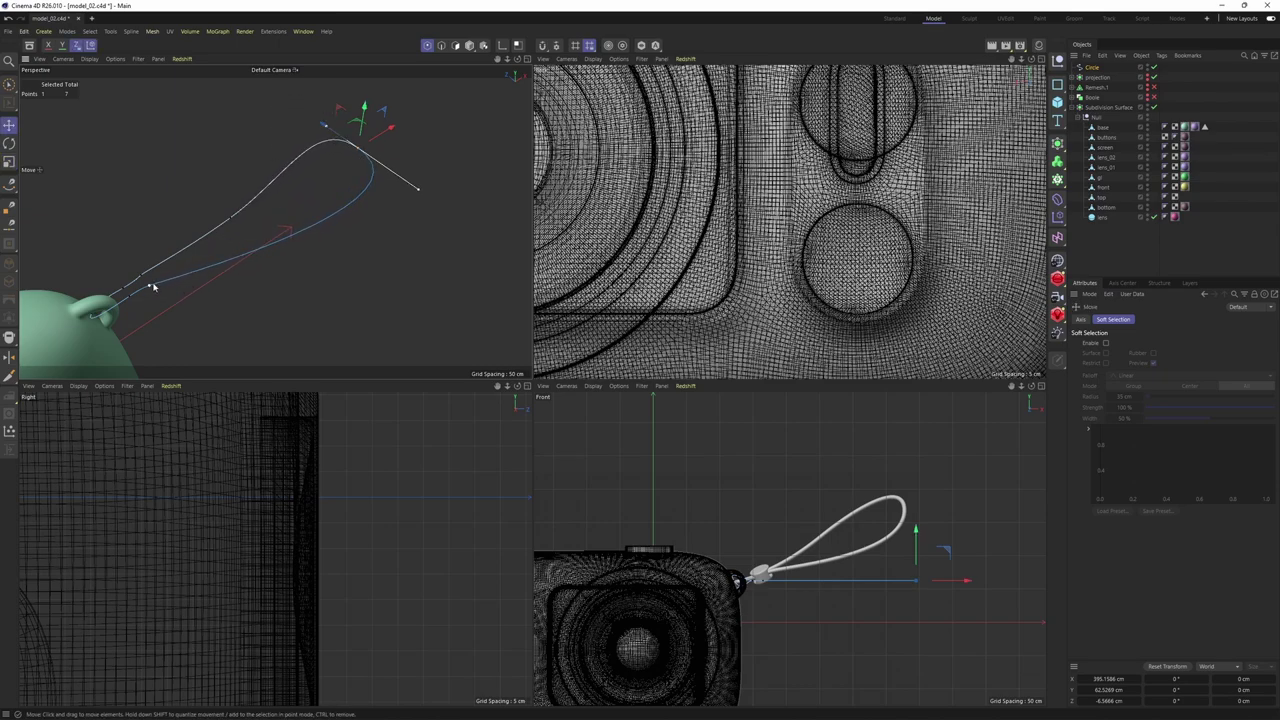
{"action": "left_click", "coordinate": [152, 286]}
{"action": "left_click_drag", "start_coordinate": [155, 286], "coordinate": [237, 270], "text": "alt"}
{"action": "middle_click_drag", "start_coordinate": [240, 256], "coordinate": [265, 179], "text": "alt"}
{"action": "left_click", "coordinate": [266, 147]}
{"action": "left_click_drag", "start_coordinate": [266, 147], "coordinate": [290, 228], "text": "alt"}
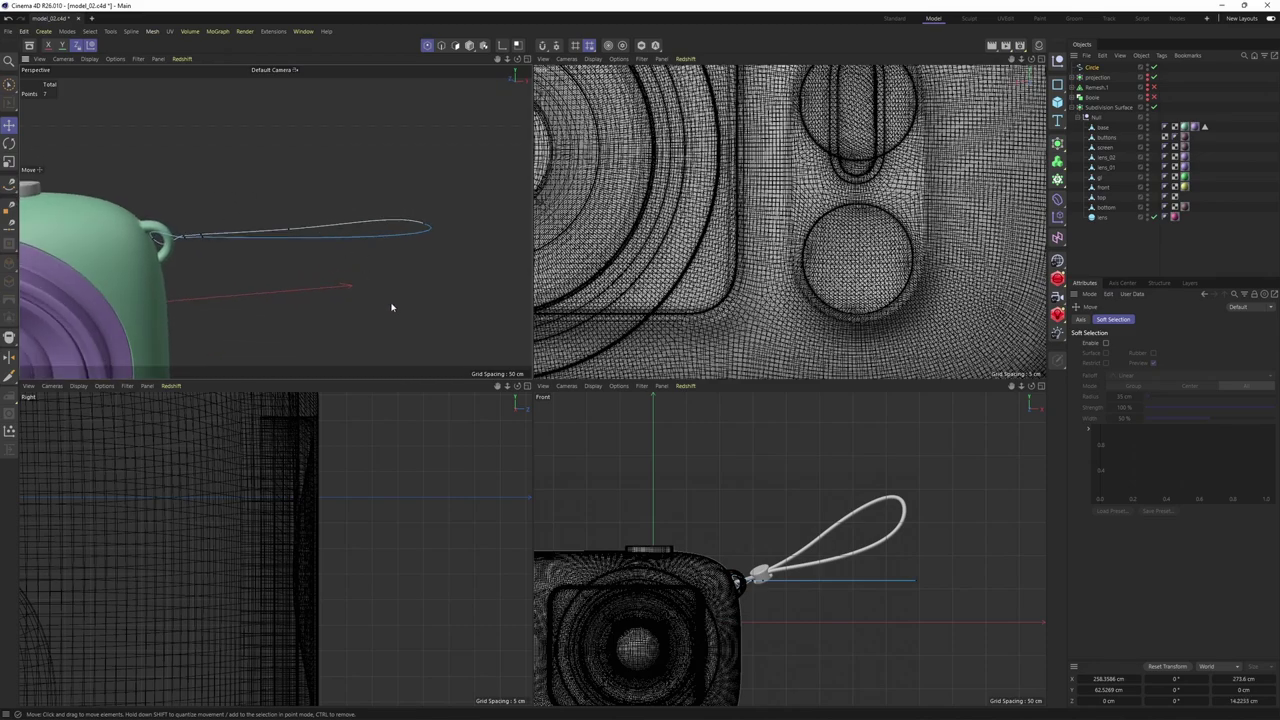
Select the loop's outer points in the front view and raise the far end to match the reference strap
{"action": "scroll", "coordinate": [805, 527], "scroll_direction": "up", "scroll_amount": 3}
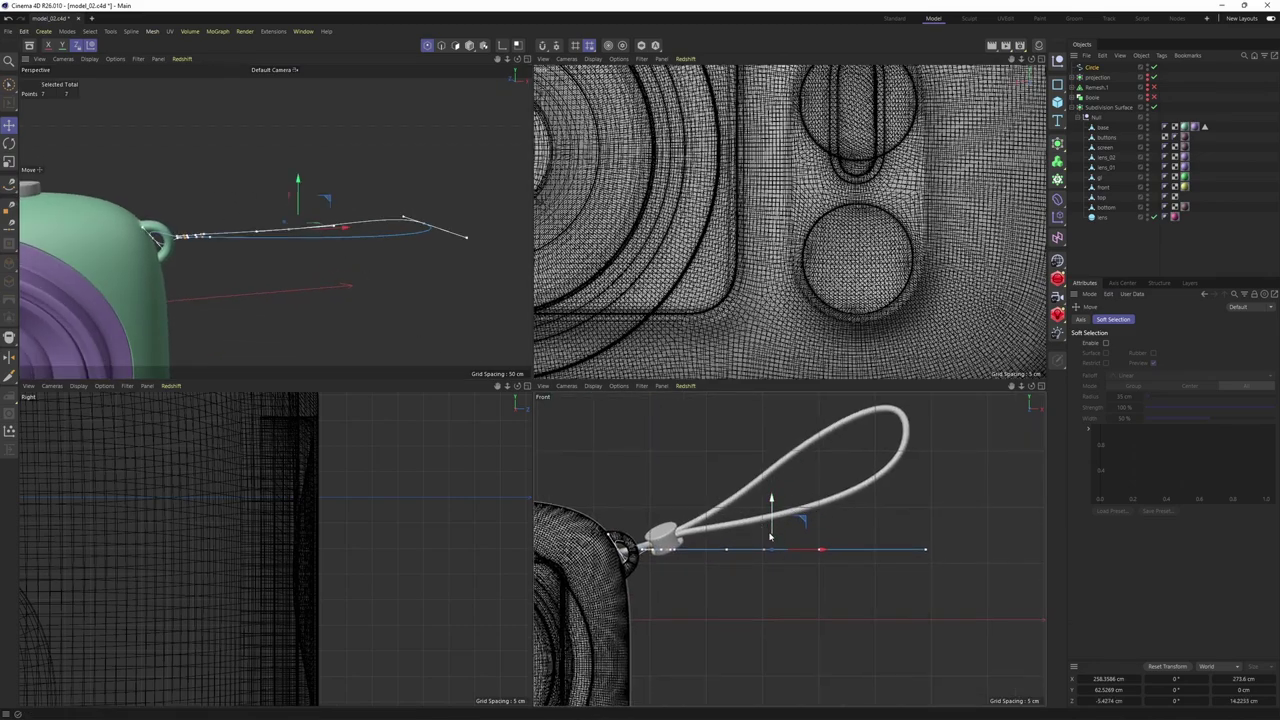
{"action": "key", "text": "9"}
{"action": "key", "text": "0"}
{"action": "left_click_drag", "start_coordinate": [699, 501], "coordinate": [1031, 606]}
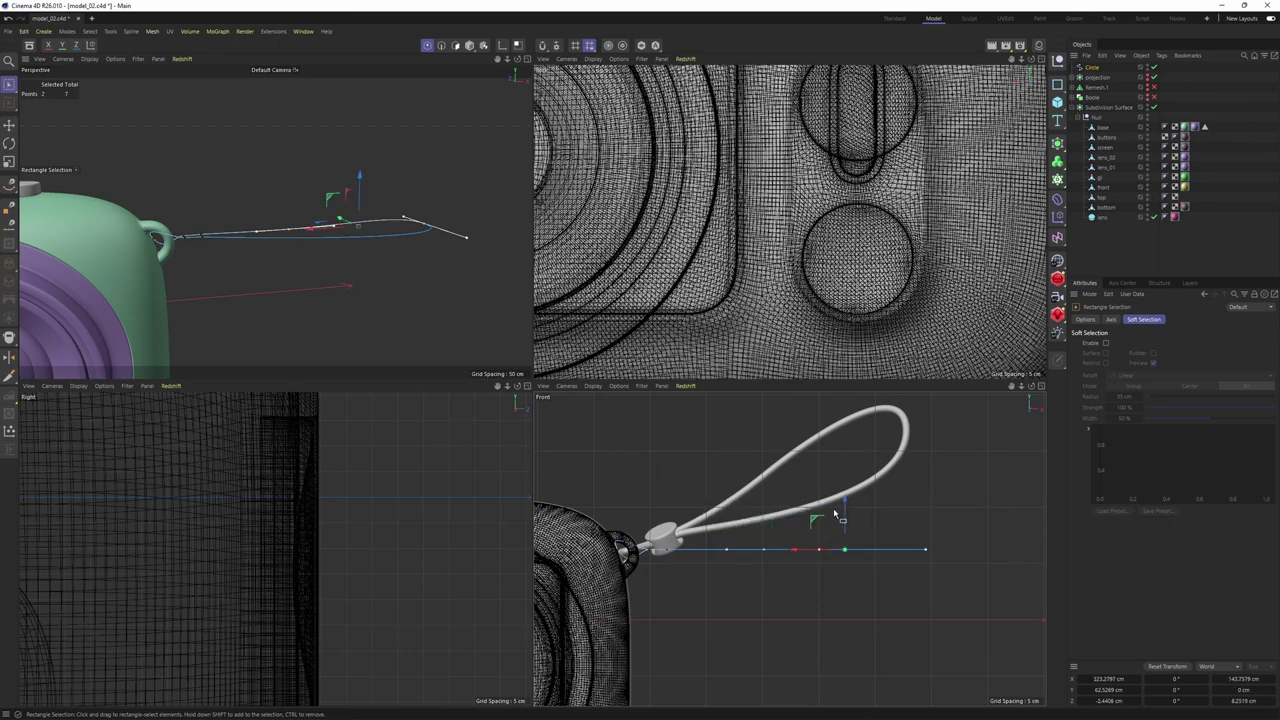
{"action": "left_click_drag", "start_coordinate": [845, 517], "coordinate": [860, 492]}
{"action": "key", "text": "ctrl+z"}
{"action": "key", "text": "e"}
{"action": "key", "text": "r"}
{"action": "key", "text": "e"}
{"action": "left_click_drag", "start_coordinate": [817, 436], "coordinate": [805, 429]}
Move the strand's midpoint onto the upper cord of the reference, shorten its tangents, and refine the far end point
{"action": "key", "text": "0"}
{"action": "mouse_move", "coordinate": [737, 457]}
{"action": "left_mouse_down"}
{"action": "mouse_move", "coordinate": [776, 507]}
{"action": "mouse_move", "coordinate": [732, 451]}
{"action": "left_mouse_up"}
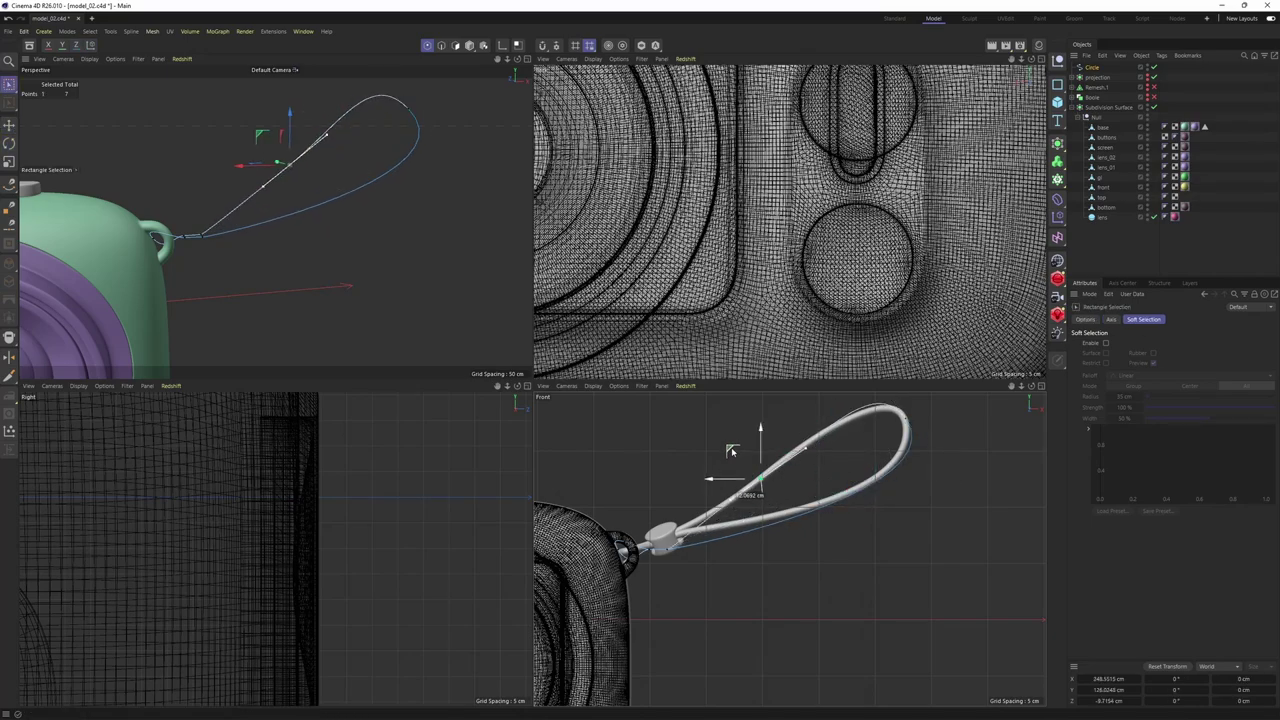
{"action": "scroll", "coordinate": [785, 470], "scroll_direction": "up", "scroll_amount": 2}
{"action": "middle_click_drag", "start_coordinate": [717, 510], "coordinate": [650, 535], "text": "alt"}
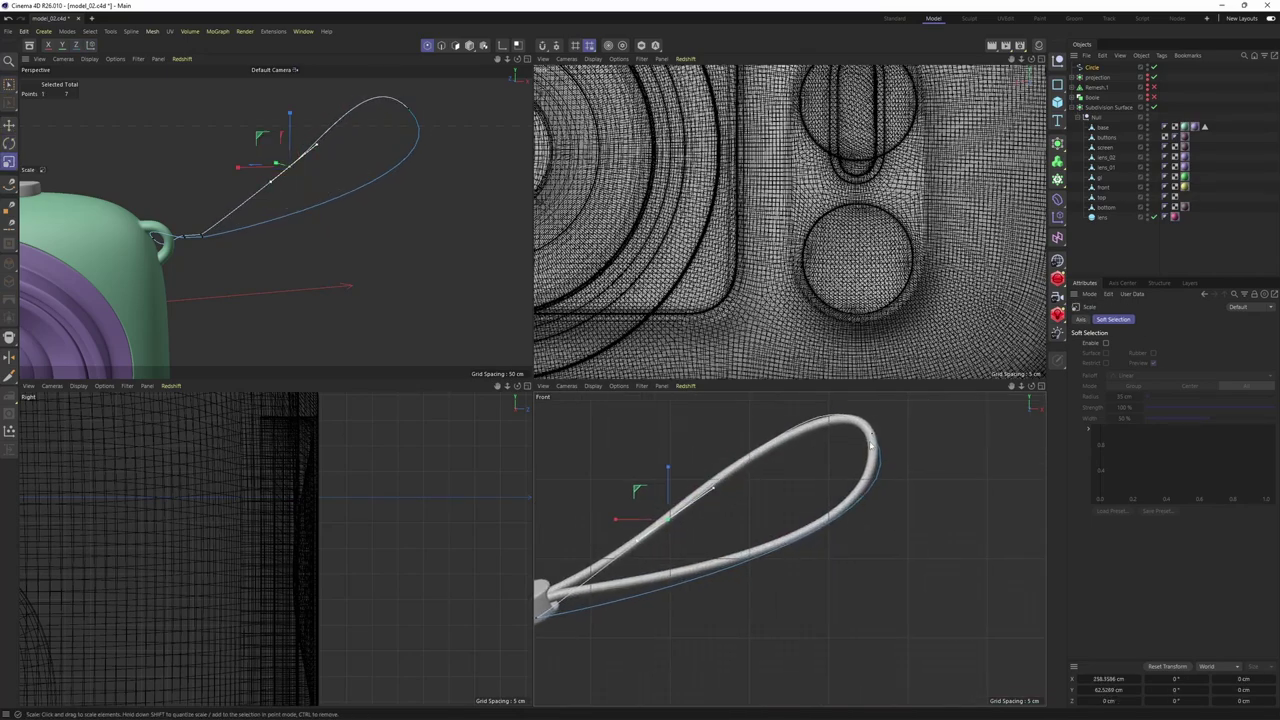
{"action": "left_click", "coordinate": [871, 439]}
{"action": "middle_click_drag", "start_coordinate": [868, 494], "coordinate": [959, 472], "text": "alt"}
Select the neck point pairs and raise them to follow the clasp in the front reference
{"action": "key", "text": "0"}
{"action": "left_click_drag", "start_coordinate": [602, 572], "coordinate": [655, 625]}
{"action": "middle_click", "coordinate": [415, 345]}
{"action": "scroll", "coordinate": [419, 383], "scroll_direction": "up", "scroll_amount": 2}
{"action": "key", "text": "F5"}
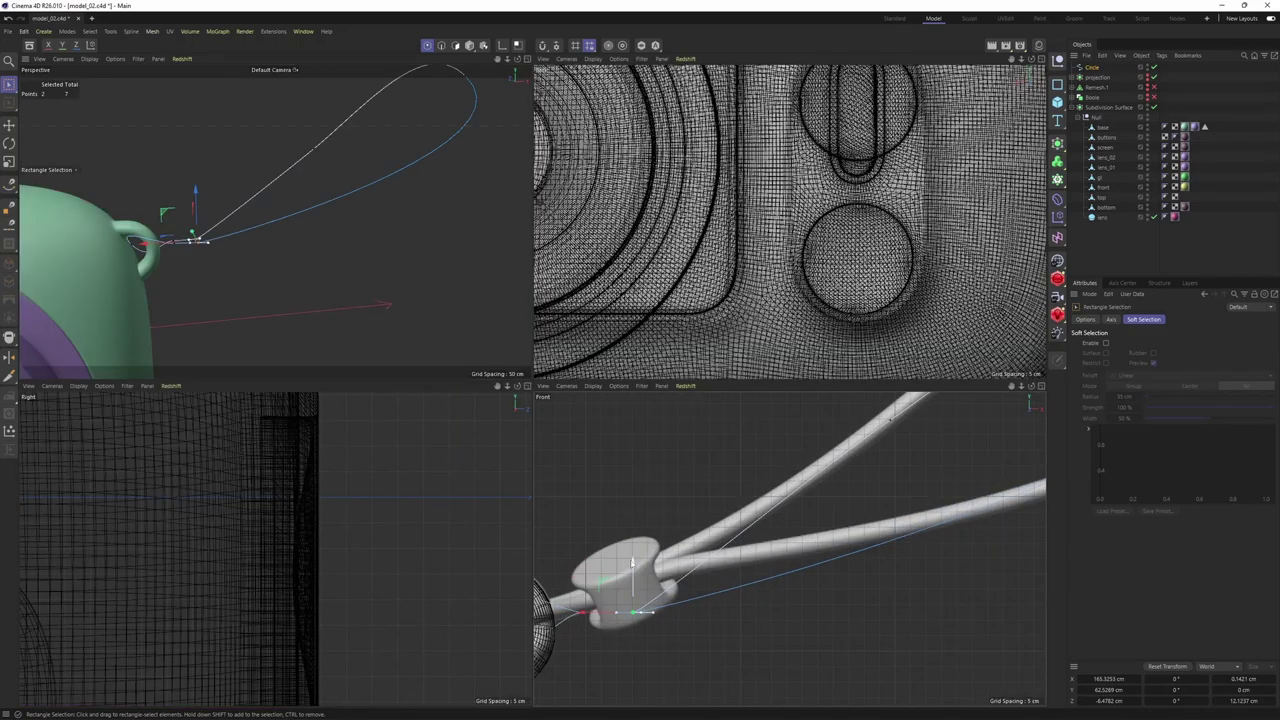
{"action": "middle_click", "coordinate": [171, 274]}
{"action": "scroll", "coordinate": [185, 330], "scroll_direction": "up", "scroll_amount": 3}
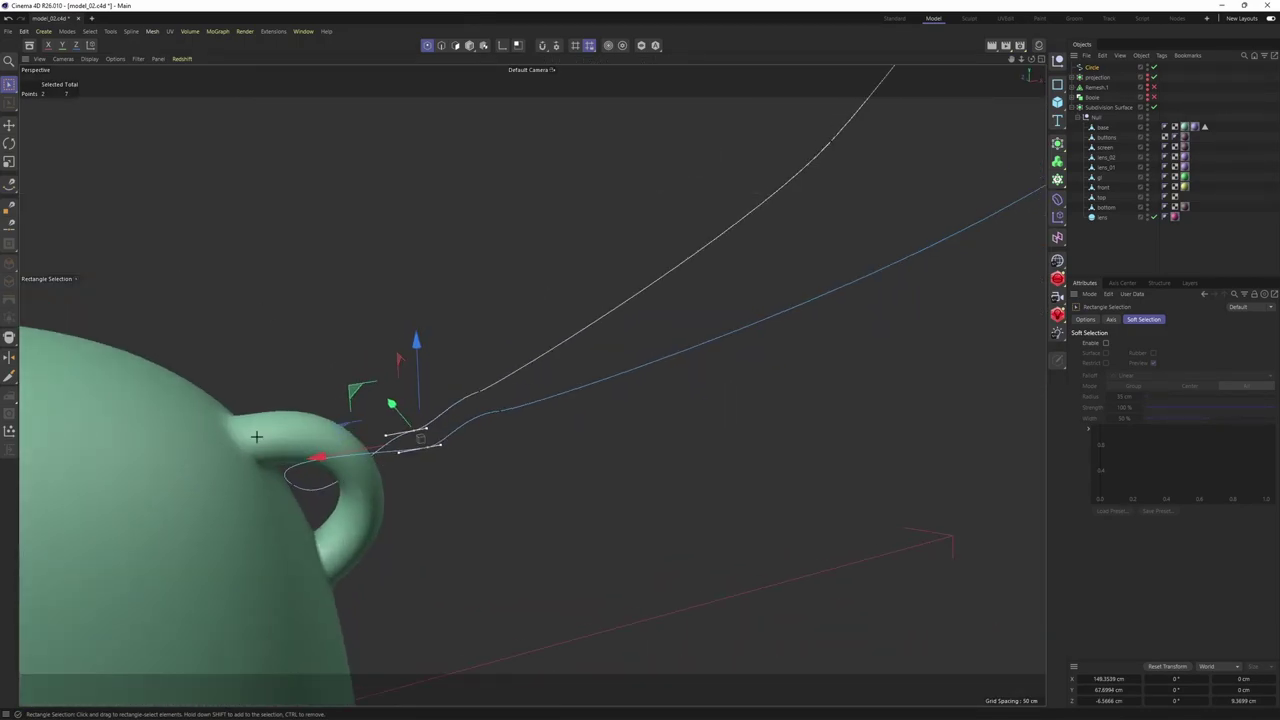
Rotate and reposition the individual strand points next to the neck to smooth the cord, then deselect the spline
{"action": "left_click_drag", "start_coordinate": [257, 434], "coordinate": [350, 538]}
{"action": "key", "text": "r"}
{"action": "left_click_drag", "start_coordinate": [300, 500], "coordinate": [340, 543], "text": "alt"}
{"action": "middle_click_drag", "start_coordinate": [300, 460], "coordinate": [344, 513], "text": "alt"}
{"action": "left_click", "coordinate": [237, 404]}
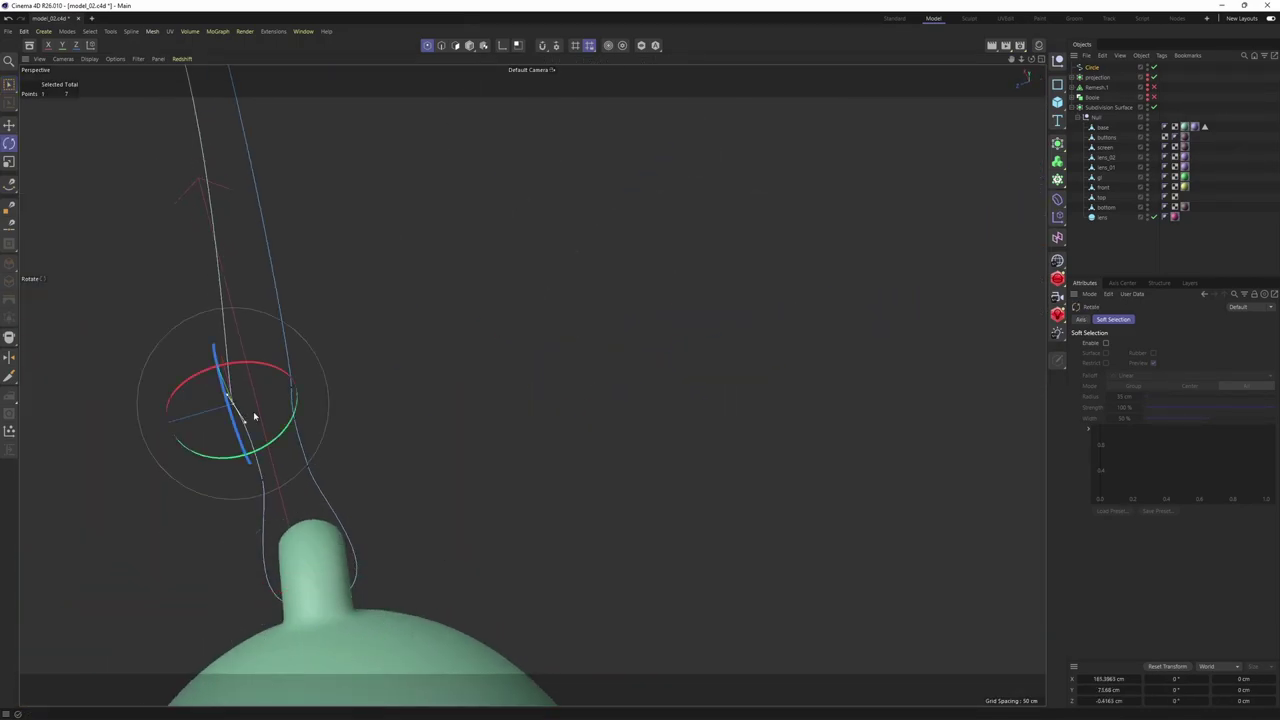
{"action": "key", "text": "e"}
{"action": "left_click_drag", "start_coordinate": [197, 417], "coordinate": [209, 413]}
{"action": "left_click_drag", "start_coordinate": [214, 362], "coordinate": [465, 405]}
{"action": "left_click", "coordinate": [242, 402]}
{"action": "middle_click", "coordinate": [420, 340]}
{"action": "left_click_drag", "start_coordinate": [420, 340], "coordinate": [430, 481], "text": "alt"}
{"action": "middle_click_drag", "start_coordinate": [430, 481], "coordinate": [478, 458], "text": "alt"}
{"action": "left_click", "coordinate": [964, 103]}
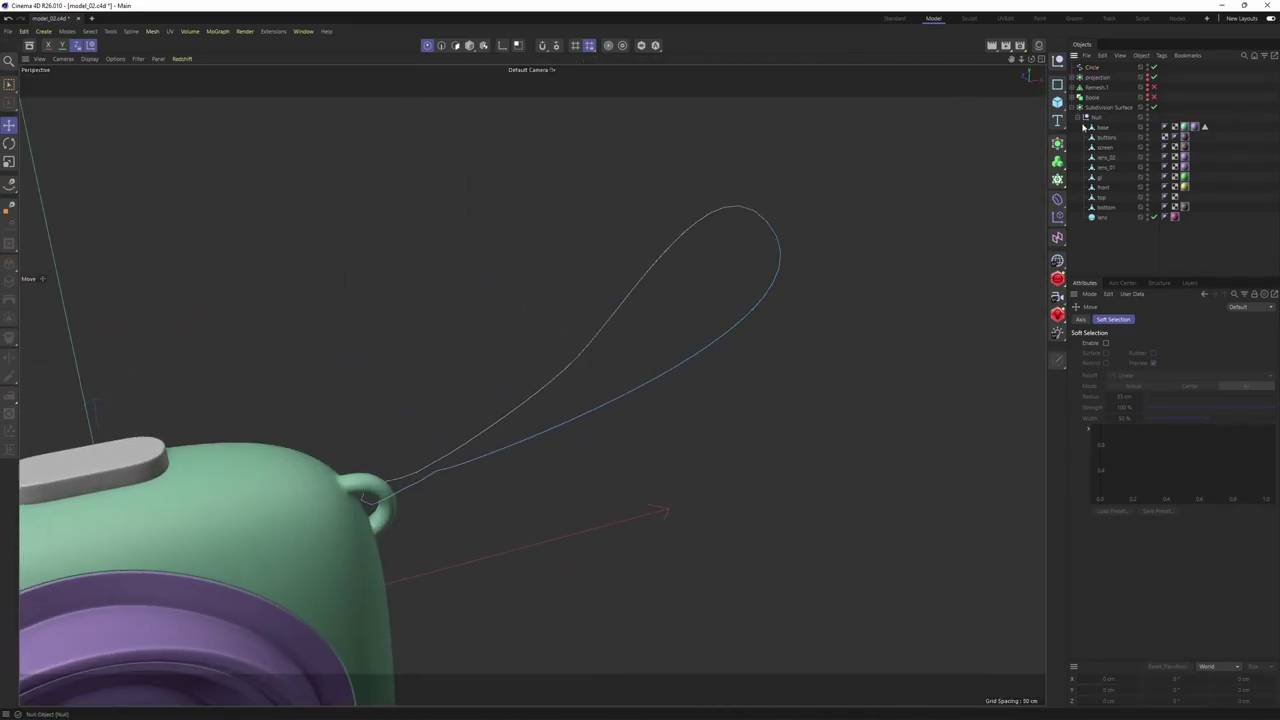
Create a circle profile, scale it down, and put it with the strap spline under a new Sweep generator
{"action": "left_click", "coordinate": [1057, 84]}
{"action": "left_click", "coordinate": [1157, 101]}
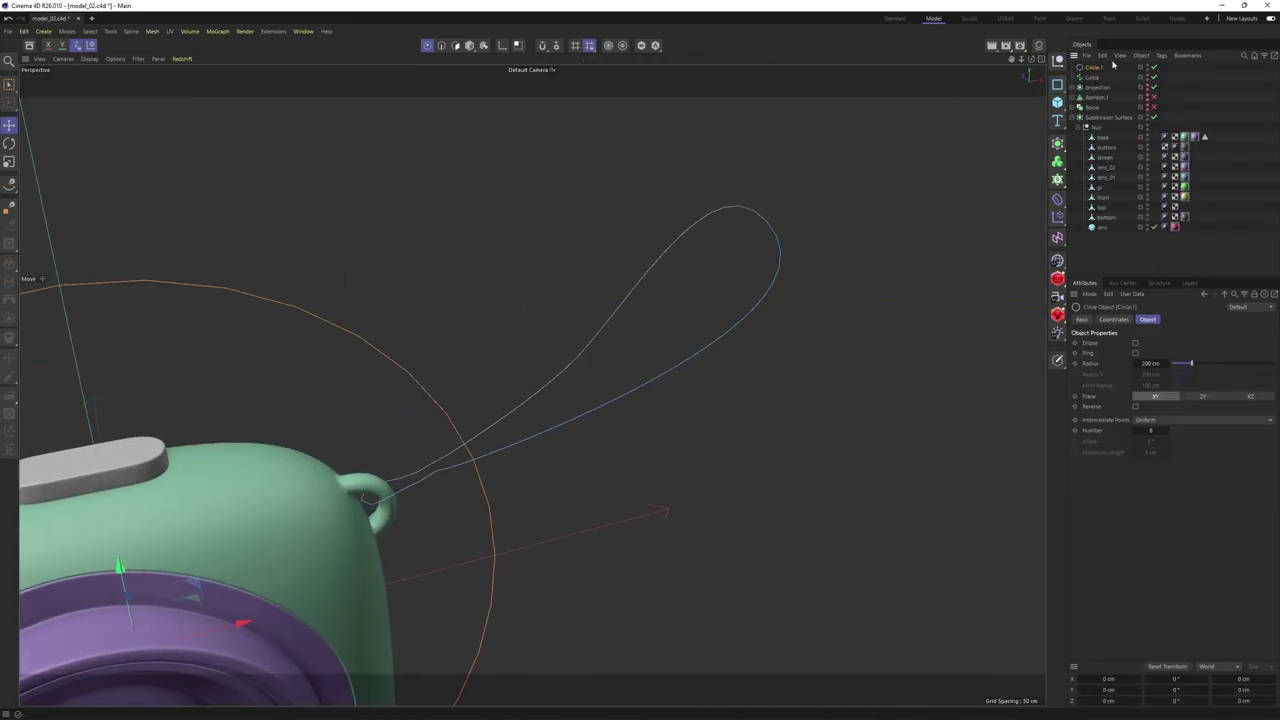
{"action": "scroll", "coordinate": [766, 203], "scroll_direction": "down", "scroll_amount": 3}
{"action": "key", "text": "t"}
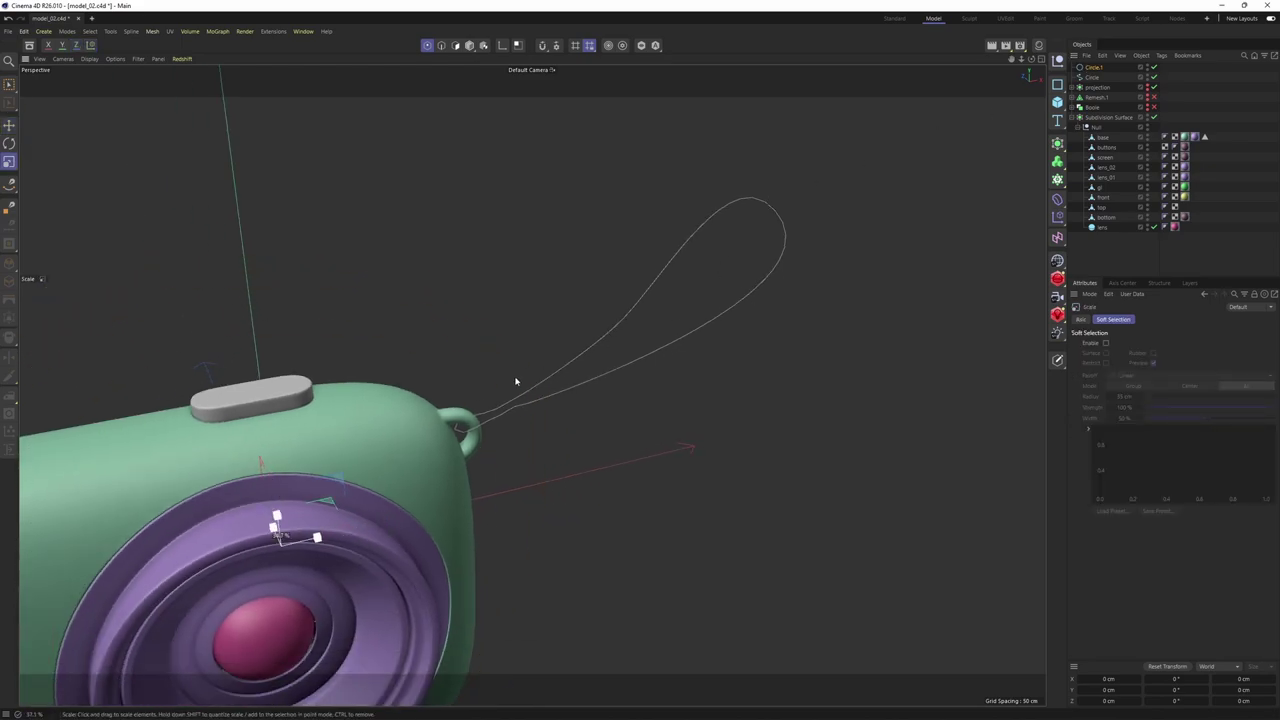
{"action": "left_click", "coordinate": [1057, 142]}
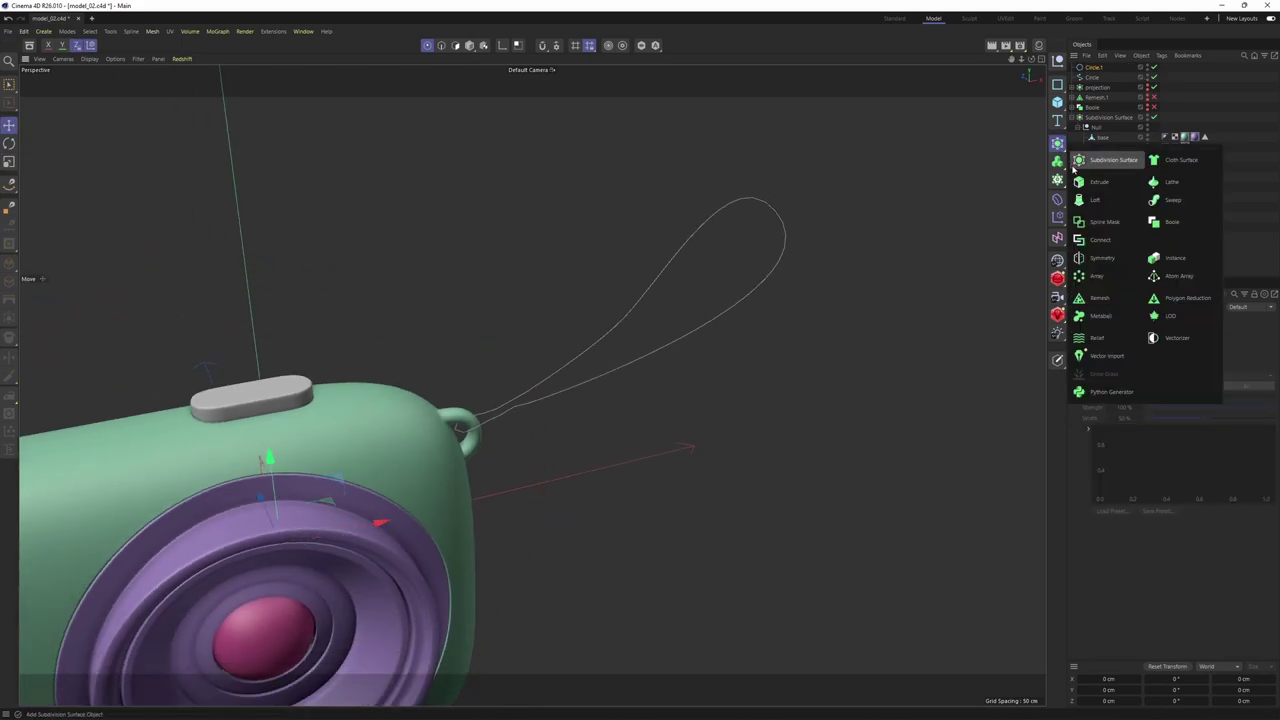
{"action": "left_click", "coordinate": [1173, 200], "text": "alt"}
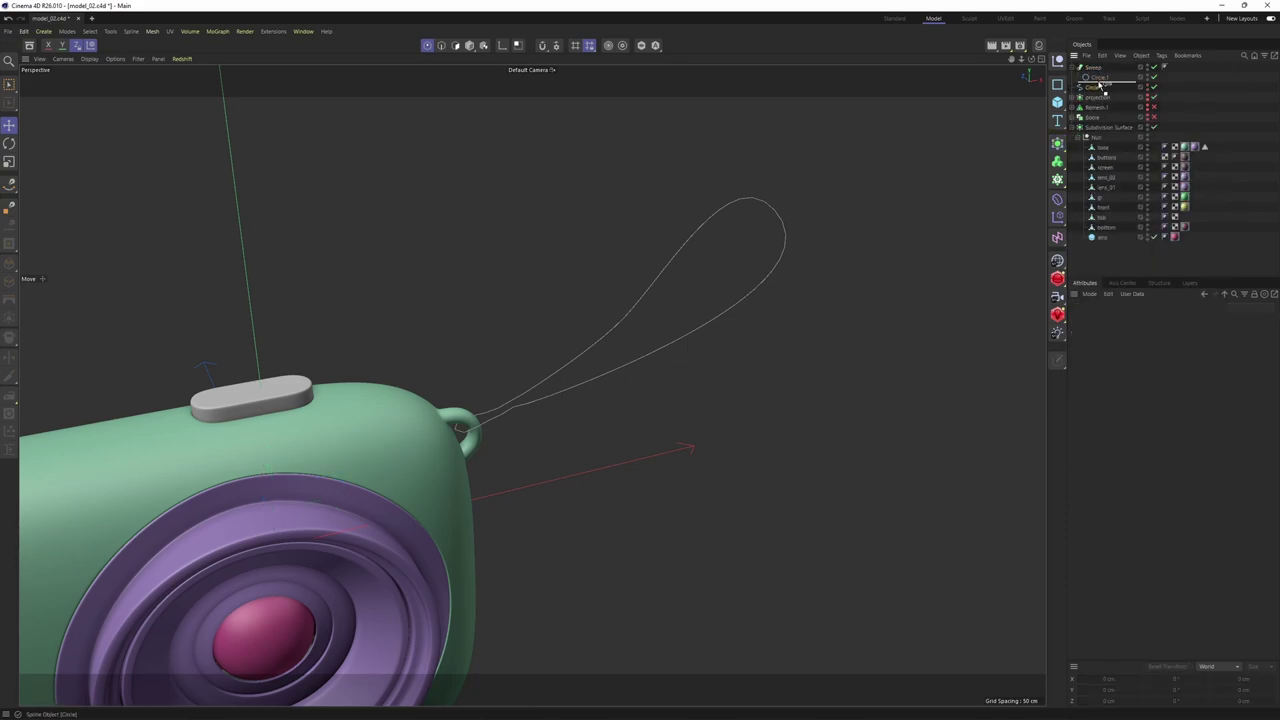
{"action": "left_click_drag", "start_coordinate": [1104, 89], "coordinate": [1105, 86]}
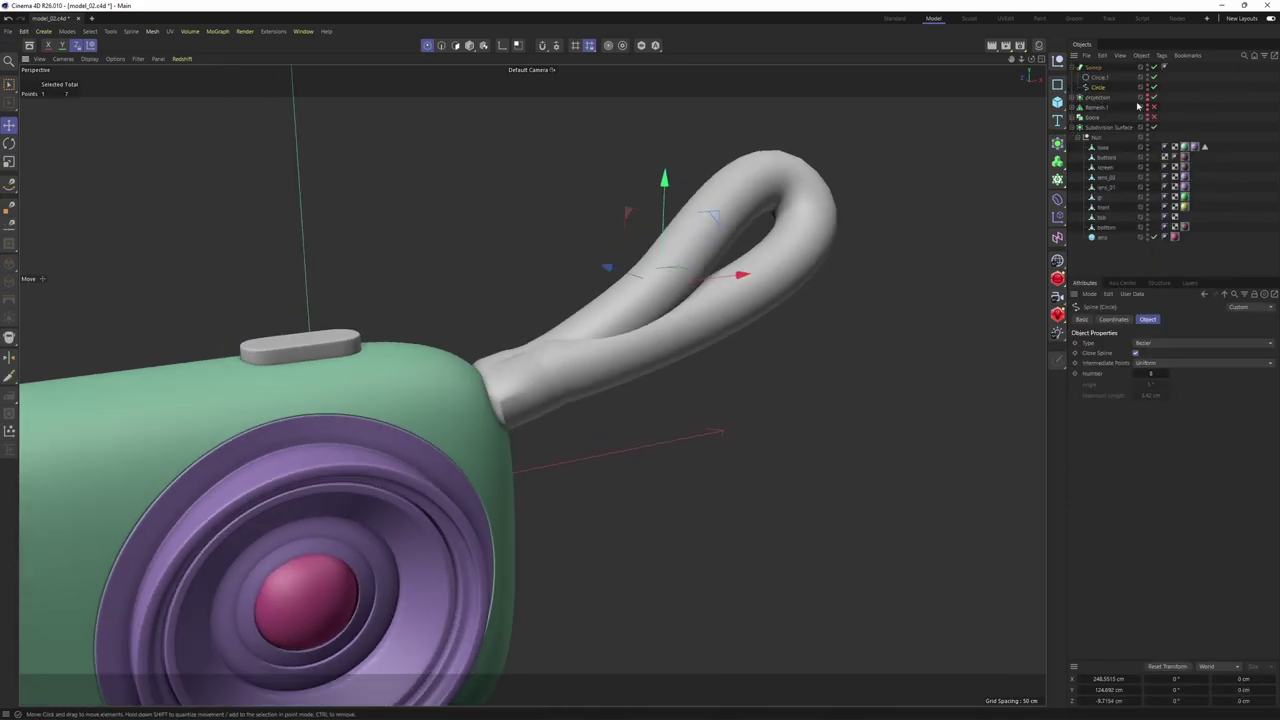
Scale the sweep's profile circle down to a radius of about 4.45 cm to match the reference cord's thickness
{"action": "left_click", "coordinate": [1100, 78]}
{"action": "middle_click_drag", "start_coordinate": [749, 217], "coordinate": [780, 229], "text": "alt"}
{"action": "scroll", "coordinate": [772, 255], "scroll_direction": "up", "scroll_amount": 1}
{"action": "key", "text": "t"}
{"action": "left_click_drag", "start_coordinate": [890, 388], "coordinate": [527, 440]}
{"action": "middle_click", "coordinate": [527, 440]}
{"action": "middle_click", "coordinate": [843, 583]}
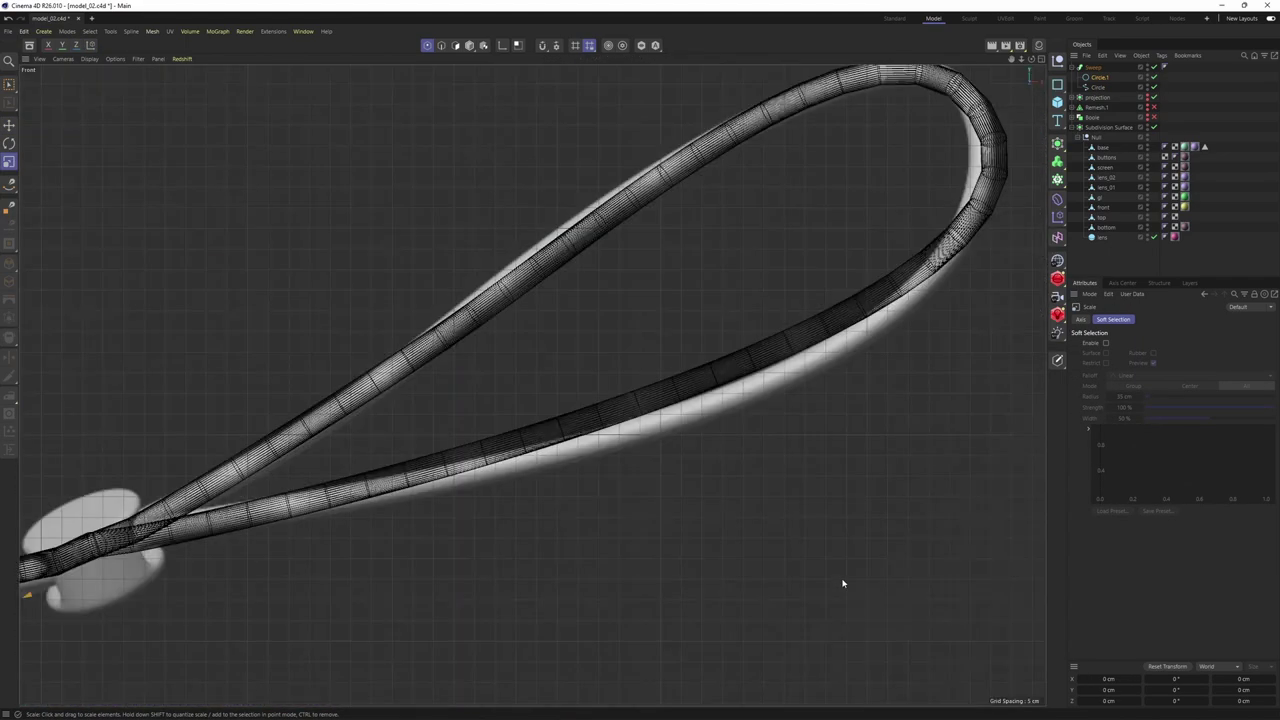
{"action": "middle_click_drag", "start_coordinate": [873, 461], "coordinate": [839, 484], "text": "alt"}
{"action": "left_click_drag", "start_coordinate": [839, 483], "coordinate": [816, 396]}
{"action": "middle_click", "coordinate": [817, 400]}
{"action": "middle_click", "coordinate": [515, 302]}
Display the shaded model with wireframe lines and set the profile circle's intermediate point number to 1
{"action": "mouse_move", "coordinate": [651, 314]}
{"action": "left_mouse_down", "text": "alt"}
{"action": "mouse_move", "coordinate": [714, 351]}
{"action": "mouse_move", "coordinate": [703, 337]}
{"action": "left_mouse_up", "text": "alt"}
{"action": "scroll", "coordinate": [717, 343], "scroll_direction": "up", "scroll_amount": 2}
{"action": "key", "text": "n"}
{"action": "key", "text": "b"}
{"action": "scroll", "coordinate": [703, 337], "scroll_direction": "up", "scroll_amount": 2}
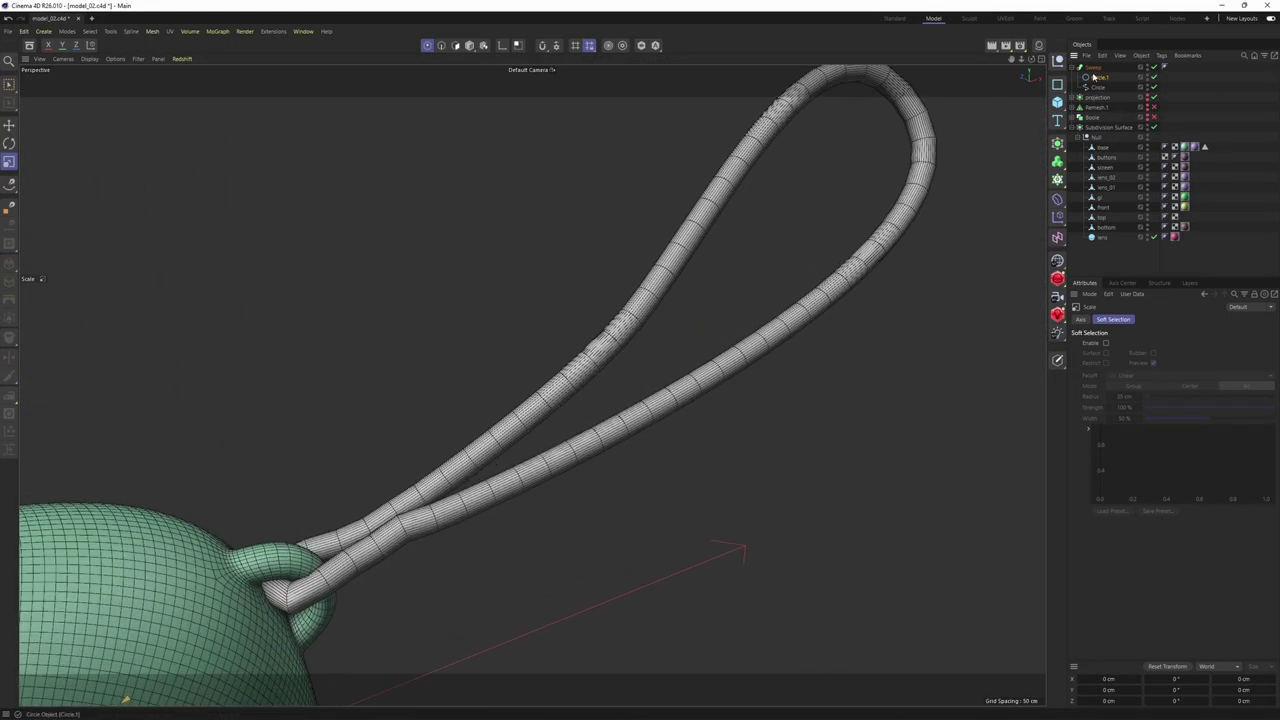
{"action": "left_click", "coordinate": [1095, 77]}
{"action": "left_click_drag", "start_coordinate": [780, 250], "coordinate": [846, 322], "text": "alt"}
{"action": "left_click", "coordinate": [1099, 87]}
{"action": "left_click", "coordinate": [1099, 79]}
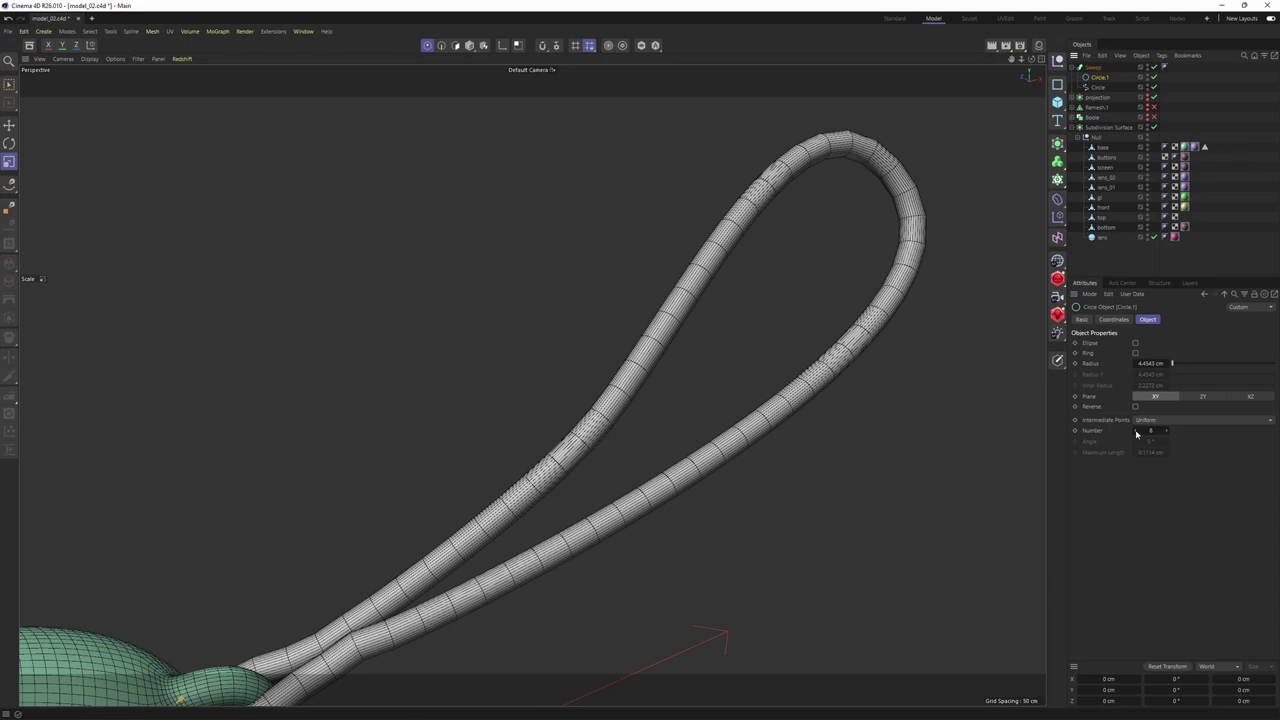
{"action": "left_click_drag", "start_coordinate": [1137, 433], "coordinate": [1139, 432]}
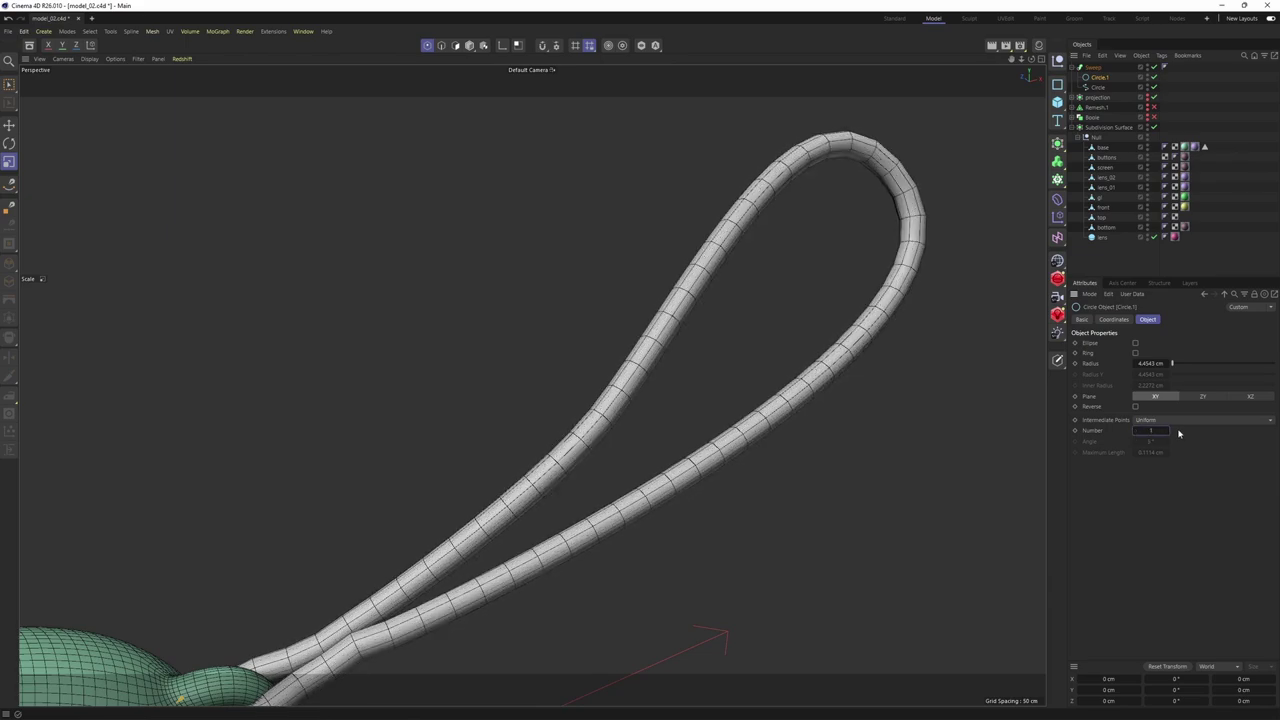
{"action": "left_click_drag", "start_coordinate": [722, 205], "coordinate": [758, 185], "text": "alt"}
Select the sweep's path spline and reposition the loop's outer end point and its tangents to follow the reference cord
{"action": "left_click", "coordinate": [1094, 88]}
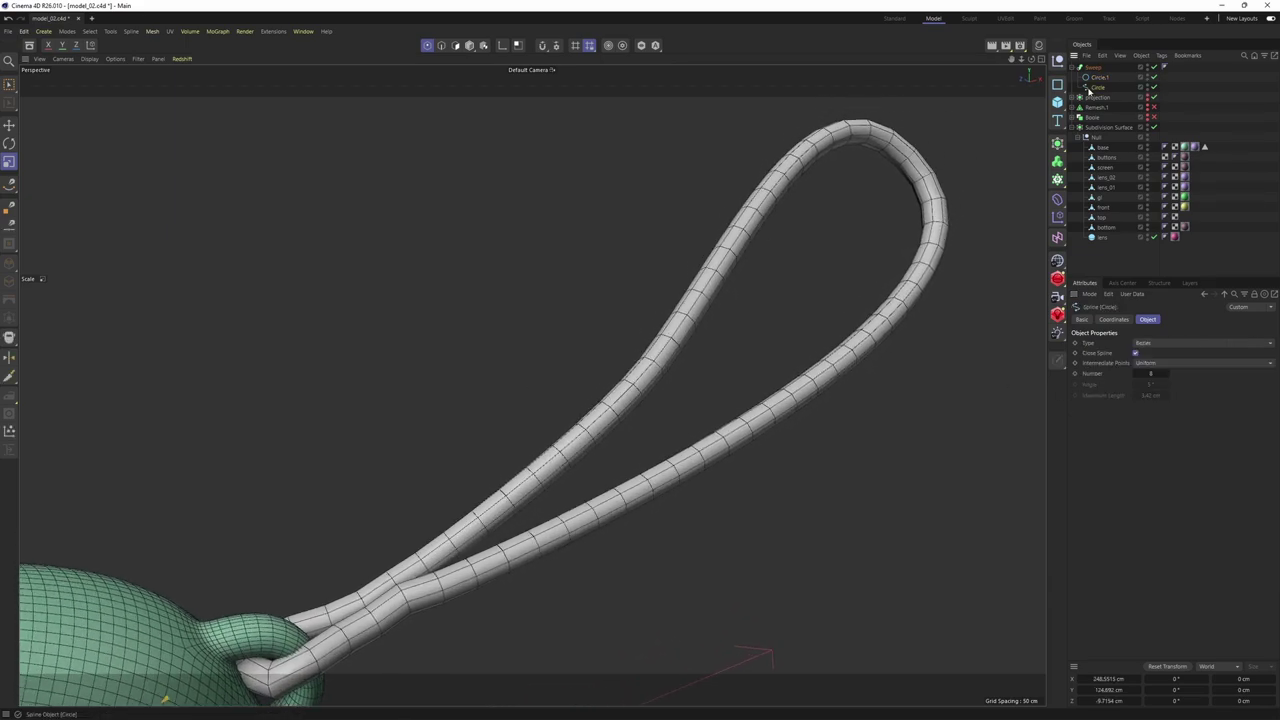
{"action": "left_click_drag", "start_coordinate": [728, 350], "coordinate": [720, 431], "text": "alt"}
{"action": "middle_click_drag", "start_coordinate": [720, 431], "coordinate": [760, 334], "text": "alt"}
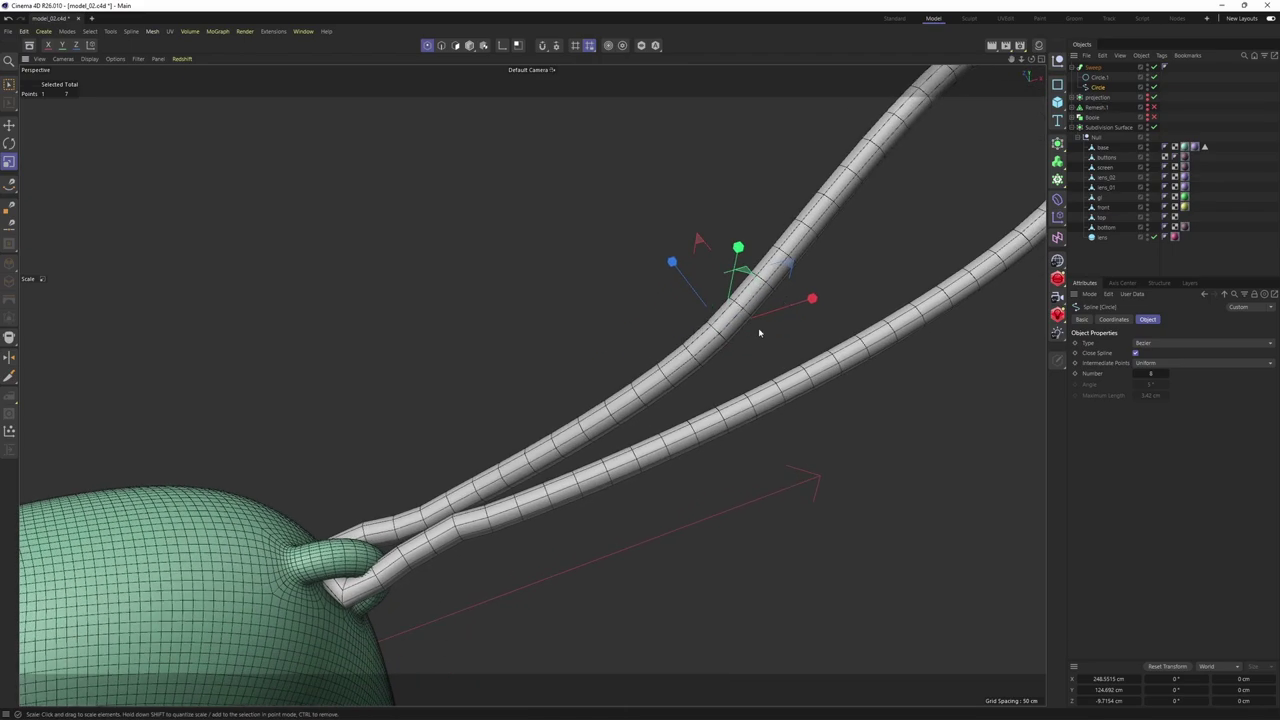
{"action": "left_click_drag", "start_coordinate": [760, 334], "coordinate": [580, 364], "text": "alt"}
{"action": "middle_click_drag", "start_coordinate": [860, 350], "coordinate": [782, 341], "text": "alt"}
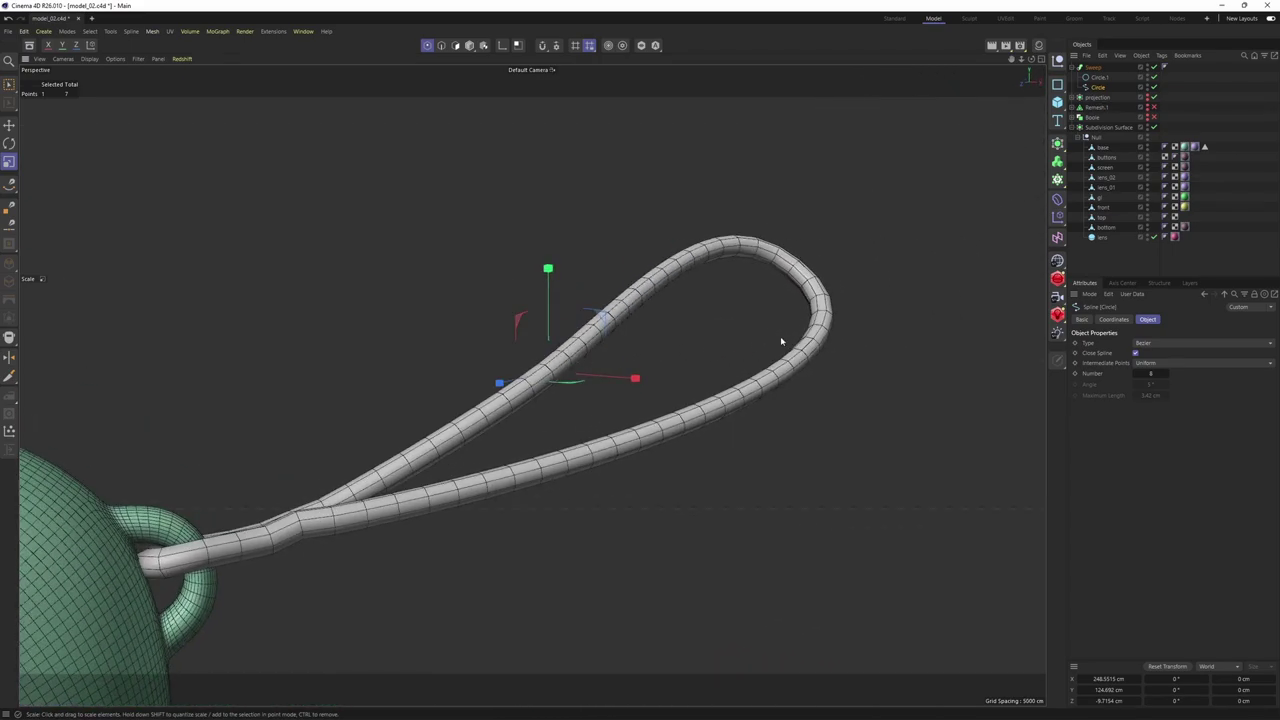
{"action": "left_click_drag", "start_coordinate": [782, 341], "coordinate": [843, 322], "text": "alt"}
{"action": "middle_click", "coordinate": [843, 322]}
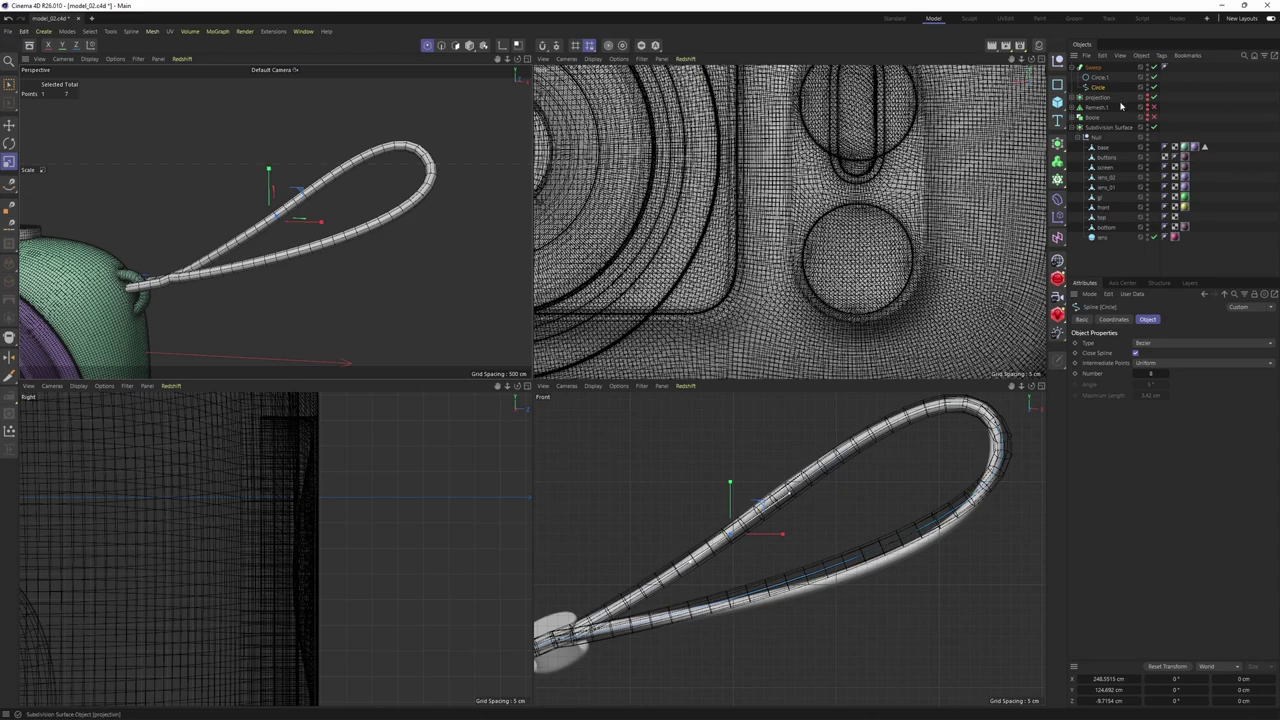
{"action": "key", "text": "0"}
{"action": "mouse_move", "coordinate": [770, 564]}
{"action": "left_mouse_down"}
{"action": "mouse_move", "coordinate": [902, 676]}
{"action": "mouse_move", "coordinate": [809, 551]}
{"action": "mouse_move", "coordinate": [790, 551]}
{"action": "left_mouse_up"}
{"action": "scroll", "coordinate": [846, 519], "scroll_direction": "up", "scroll_amount": 2}
{"action": "middle_click_drag", "start_coordinate": [790, 551], "coordinate": [703, 627], "text": "alt"}
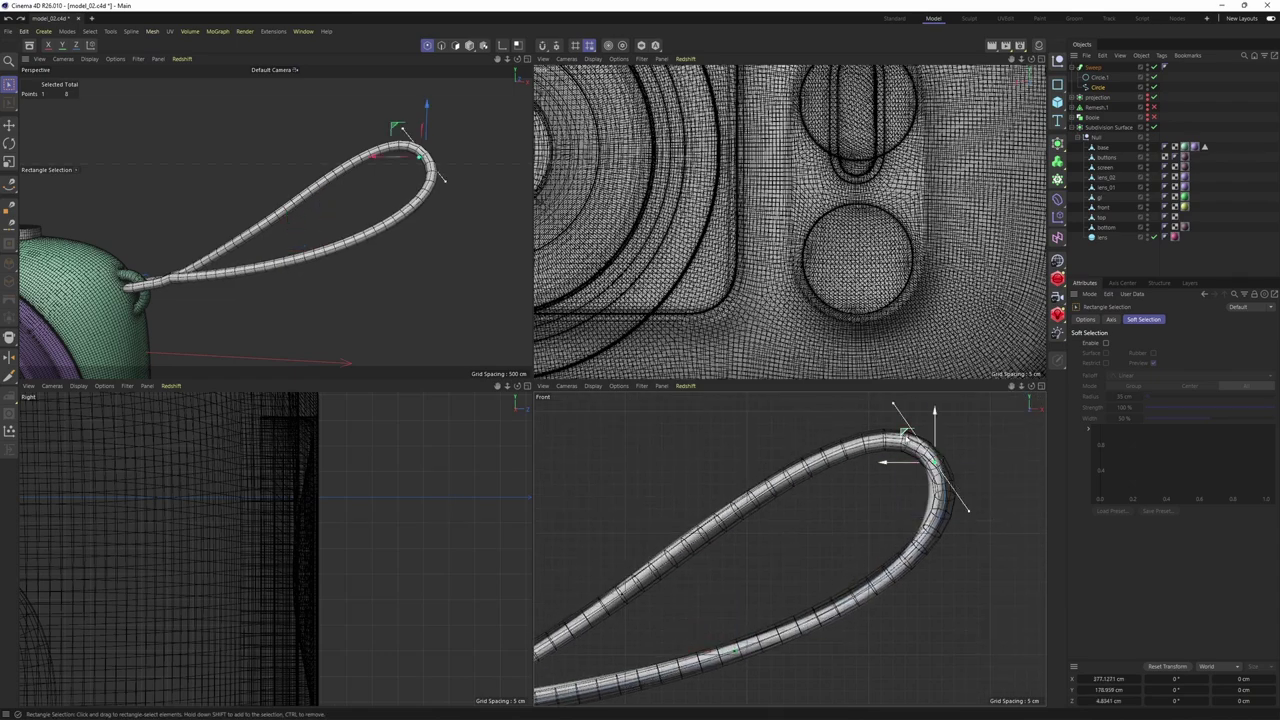
{"action": "left_click_drag", "start_coordinate": [905, 433], "coordinate": [898, 435]}
{"action": "key", "text": "t"}
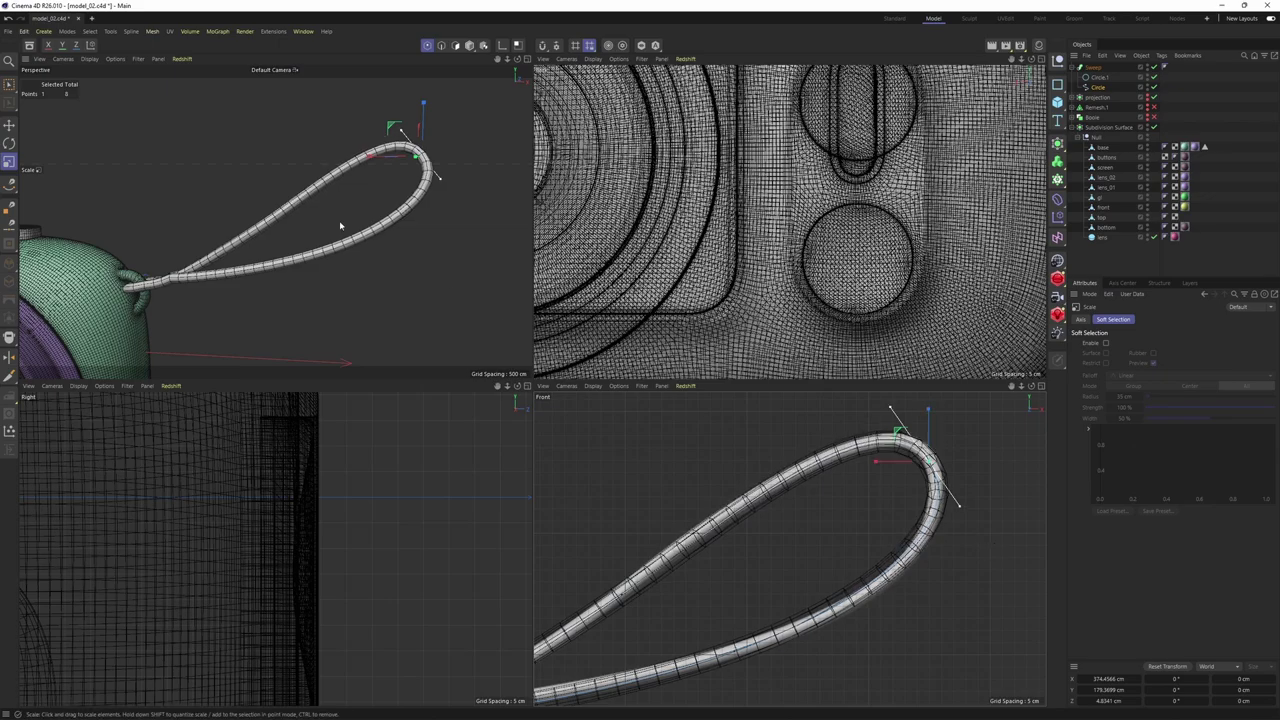
Examine the swept cord in perspective and compare its neck with the clasp in the front reference
{"action": "middle_click", "coordinate": [343, 225]}
{"action": "left_click_drag", "start_coordinate": [696, 480], "coordinate": [563, 405], "text": "alt"}
{"action": "middle_click", "coordinate": [960, 306]}
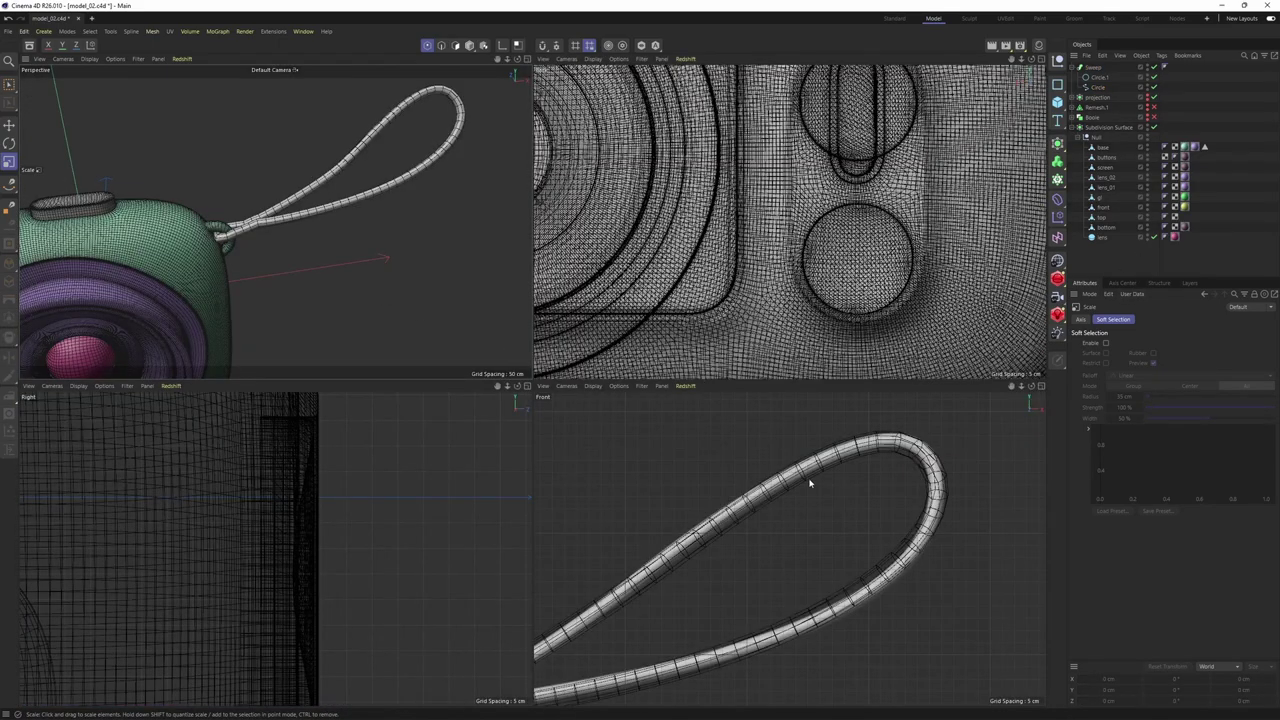
{"action": "middle_click", "coordinate": [809, 483]}
{"action": "scroll", "coordinate": [700, 460], "scroll_direction": "up", "scroll_amount": 2}
{"action": "scroll", "coordinate": [675, 450], "scroll_direction": "up", "scroll_amount": 3}
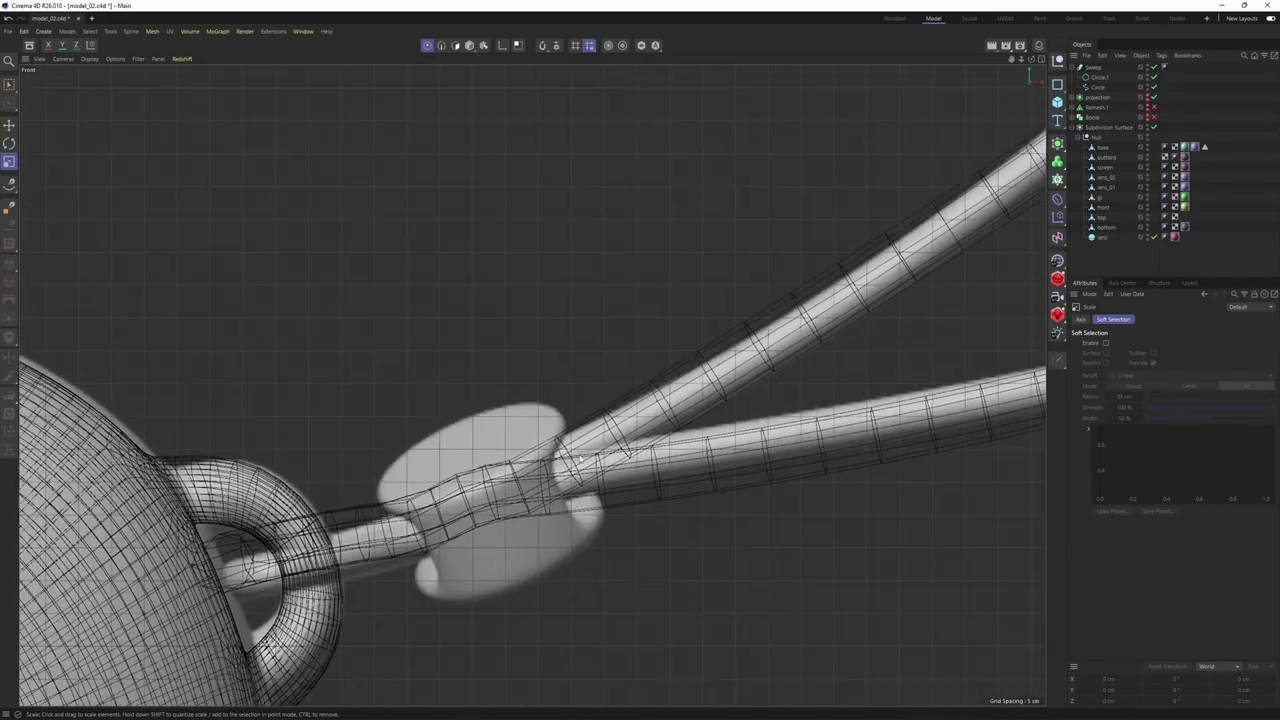
{"action": "middle_click", "coordinate": [543, 434]}
{"action": "middle_click", "coordinate": [480, 357]}
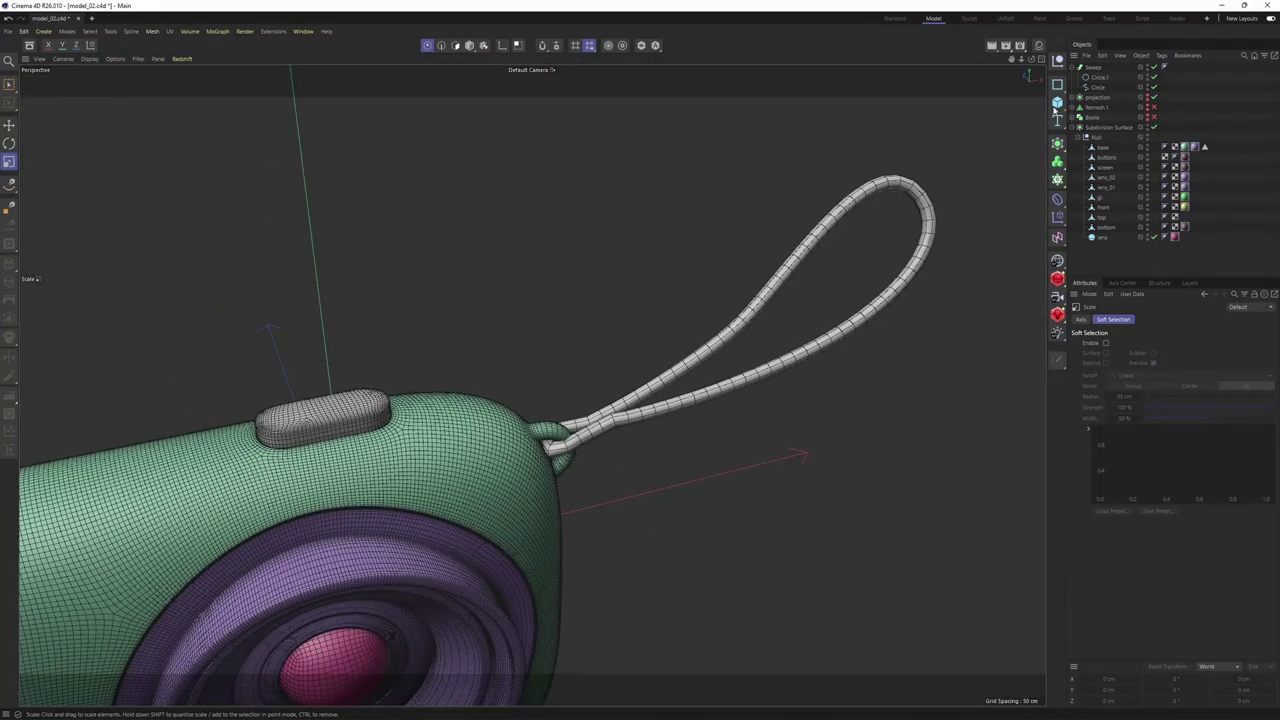
Add a cylinder, move it along X to about 176 cm beside the strap ring, and reduce its height to about 45.7 cm
{"action": "left_click_drag", "start_coordinate": [1058, 105], "coordinate": [1156, 121]}
{"action": "scroll", "coordinate": [629, 297], "scroll_direction": "down", "scroll_amount": 3}
{"action": "middle_click_drag", "start_coordinate": [514, 446], "coordinate": [566, 422], "text": "alt"}
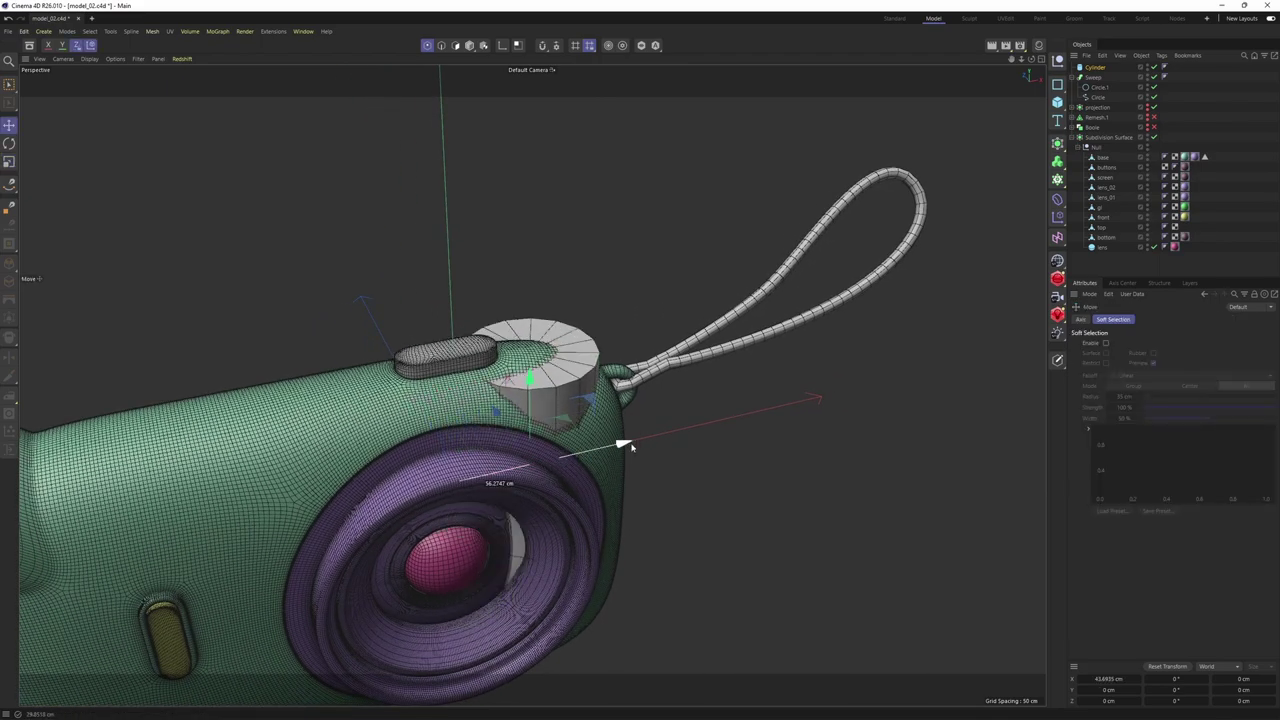
{"action": "left_click_drag", "start_coordinate": [623, 443], "coordinate": [757, 411]}
{"action": "scroll", "coordinate": [757, 411], "scroll_direction": "up", "scroll_amount": 3}
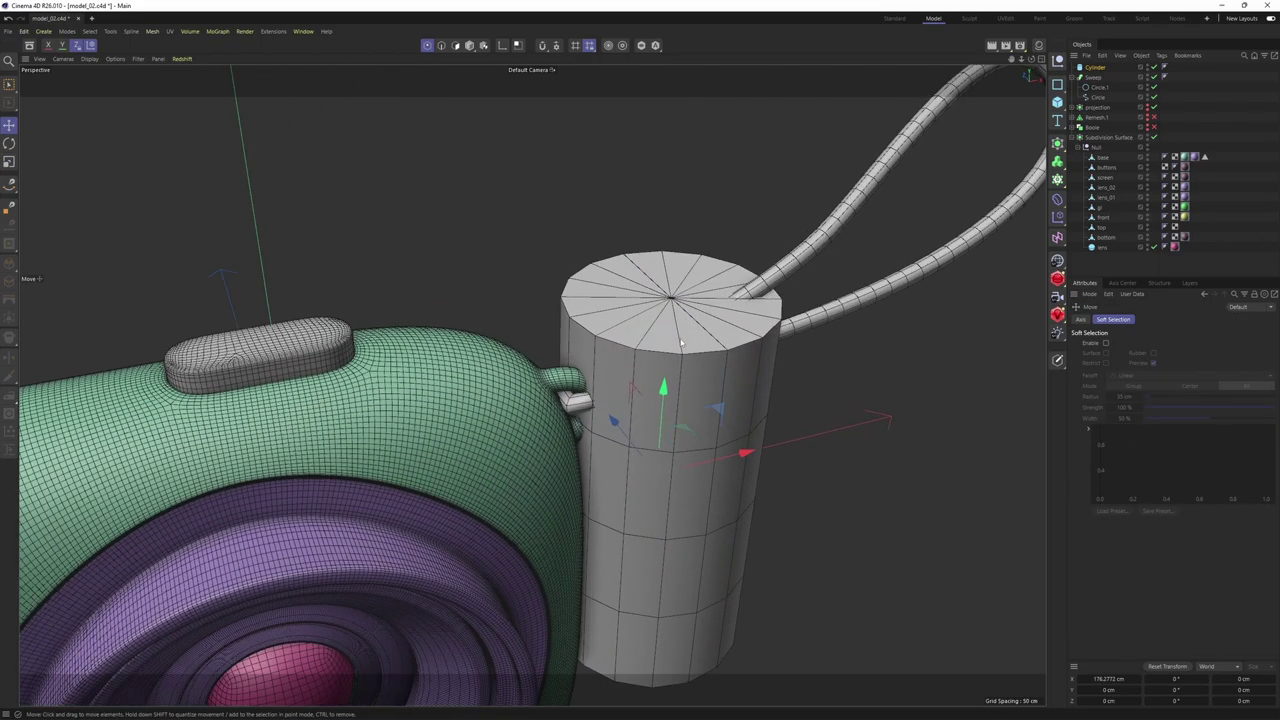
{"action": "key", "text": "Return"}
{"action": "left_click_drag", "start_coordinate": [674, 300], "coordinate": [660, 436]}
{"action": "left_click_drag", "start_coordinate": [749, 334], "coordinate": [464, 138], "text": "alt"}
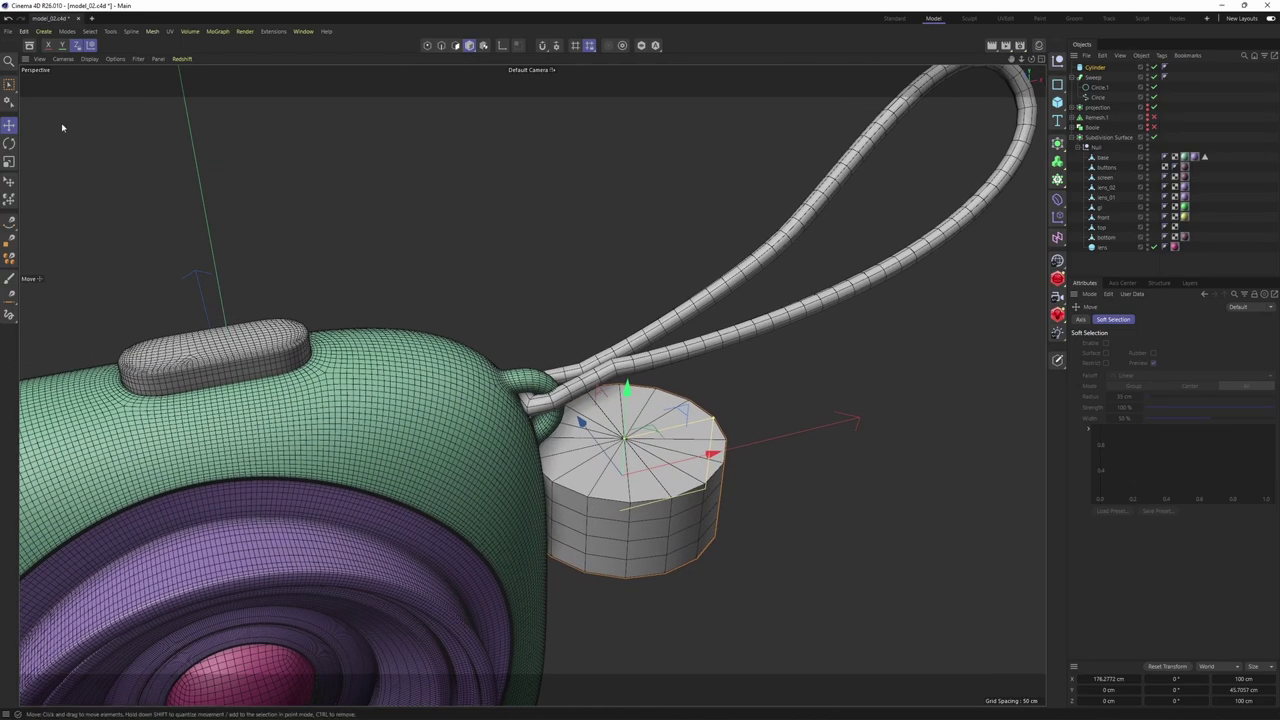
Use the Place tool to position the cylinder on the cord's surface where the two strands meet
{"action": "left_click", "coordinate": [12, 182]}
{"action": "scroll", "coordinate": [611, 331], "scroll_direction": "up", "scroll_amount": 2}
{"action": "left_click_drag", "start_coordinate": [611, 331], "coordinate": [634, 405], "text": "alt"}
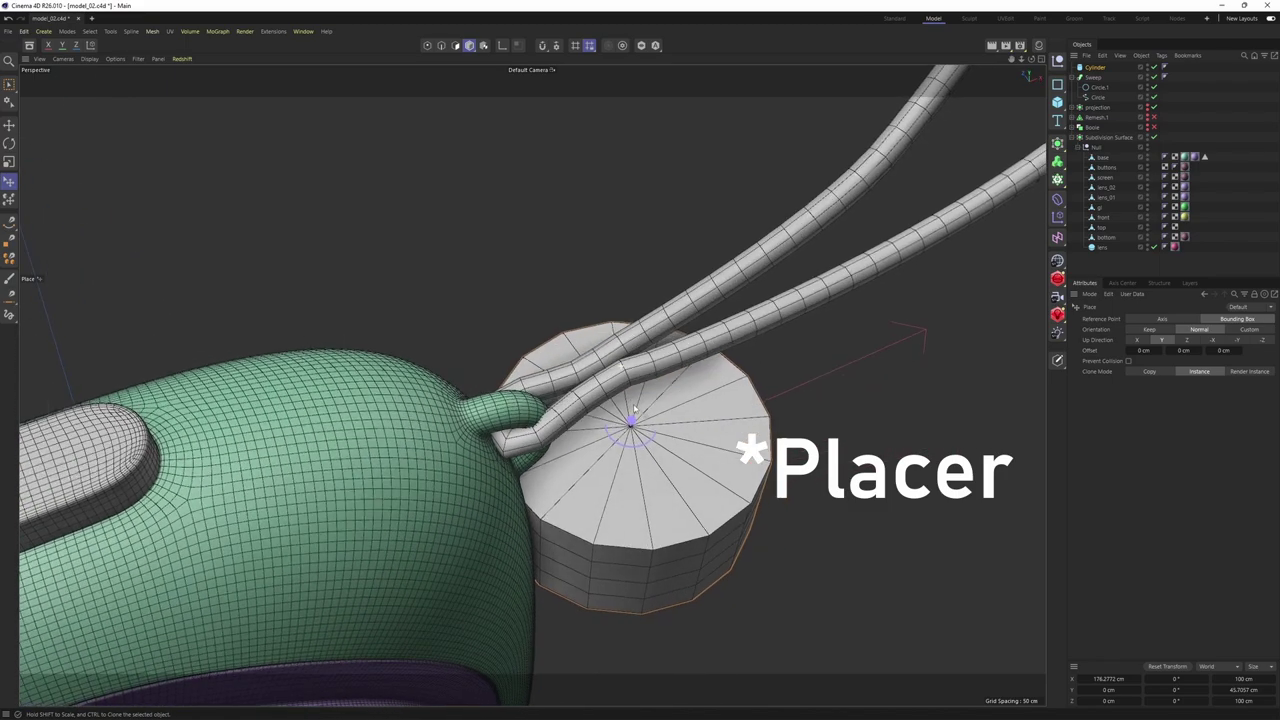
{"action": "scroll", "coordinate": [628, 368], "scroll_direction": "up", "scroll_amount": 3}
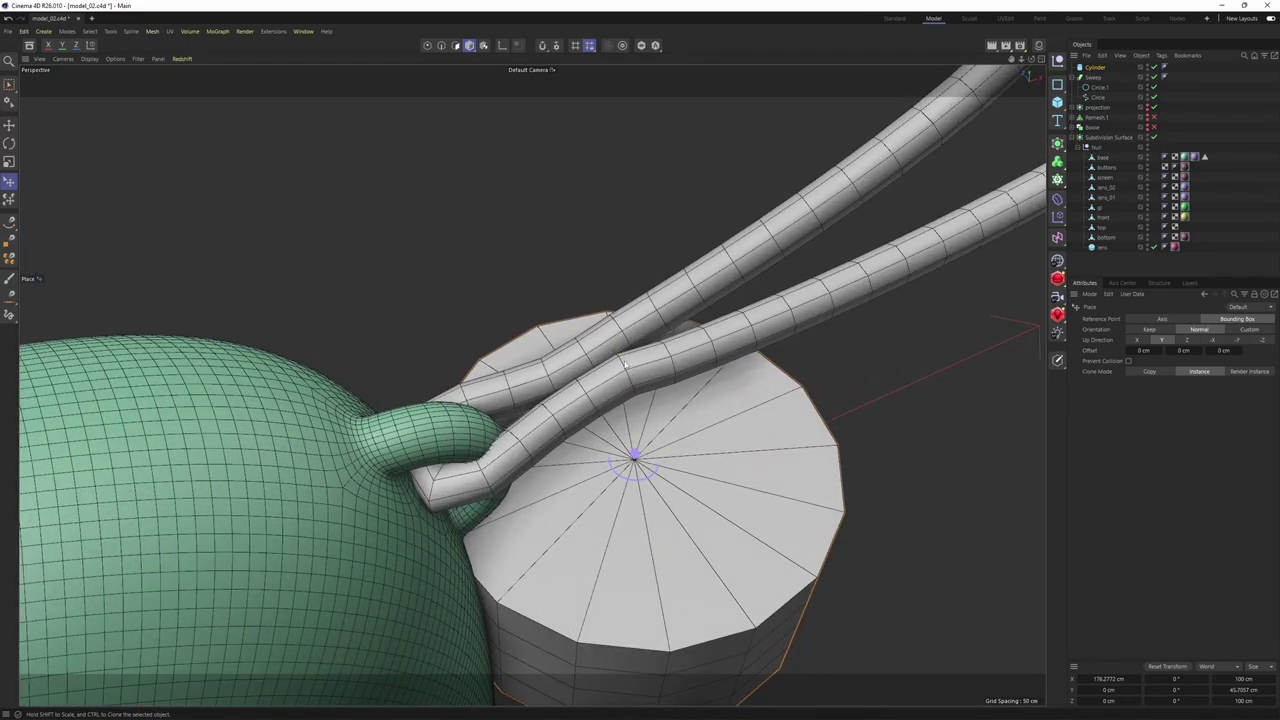
{"action": "left_click", "coordinate": [622, 366]}
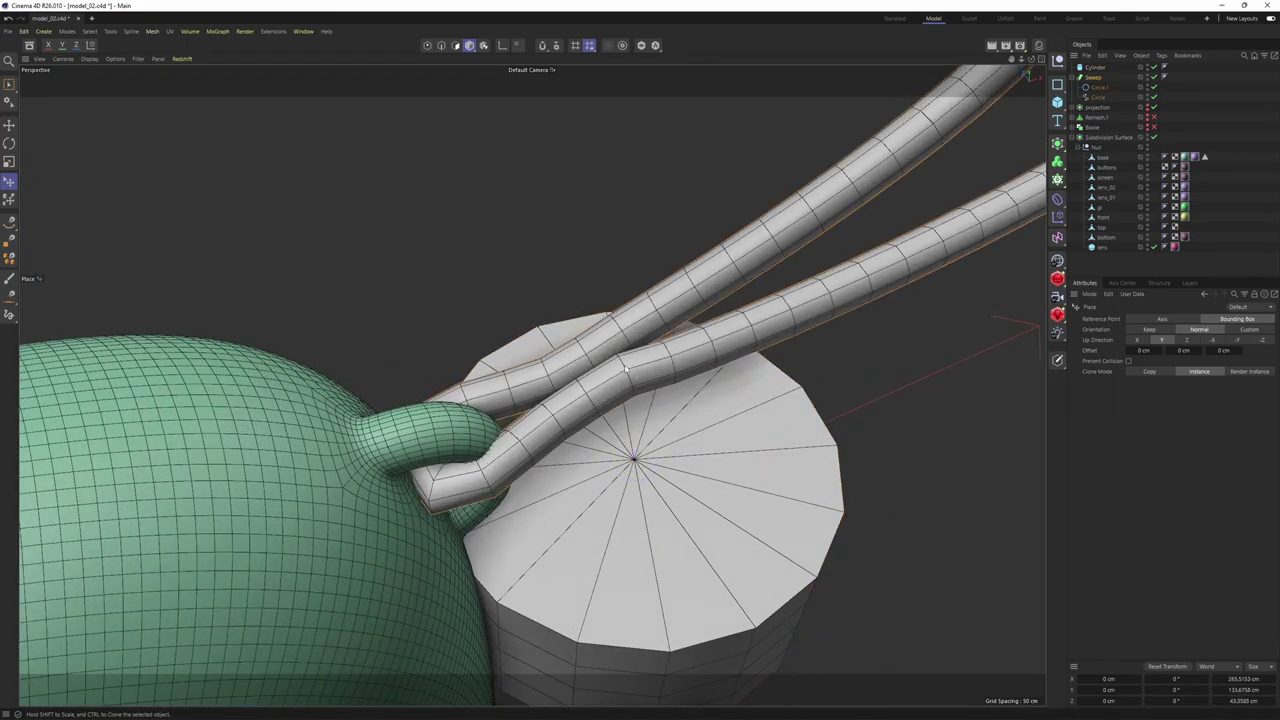
{"action": "key", "text": "ctrl+z"}
{"action": "mouse_move", "coordinate": [632, 372]}
{"action": "left_mouse_down"}
{"action": "mouse_move", "coordinate": [610, 350]}
{"action": "mouse_move", "coordinate": [628, 363]}
{"action": "left_mouse_up"}
Scale the cylinder down to a 30 cm diameter and lower it along its own axis onto the two cords
{"action": "key", "text": "t"}
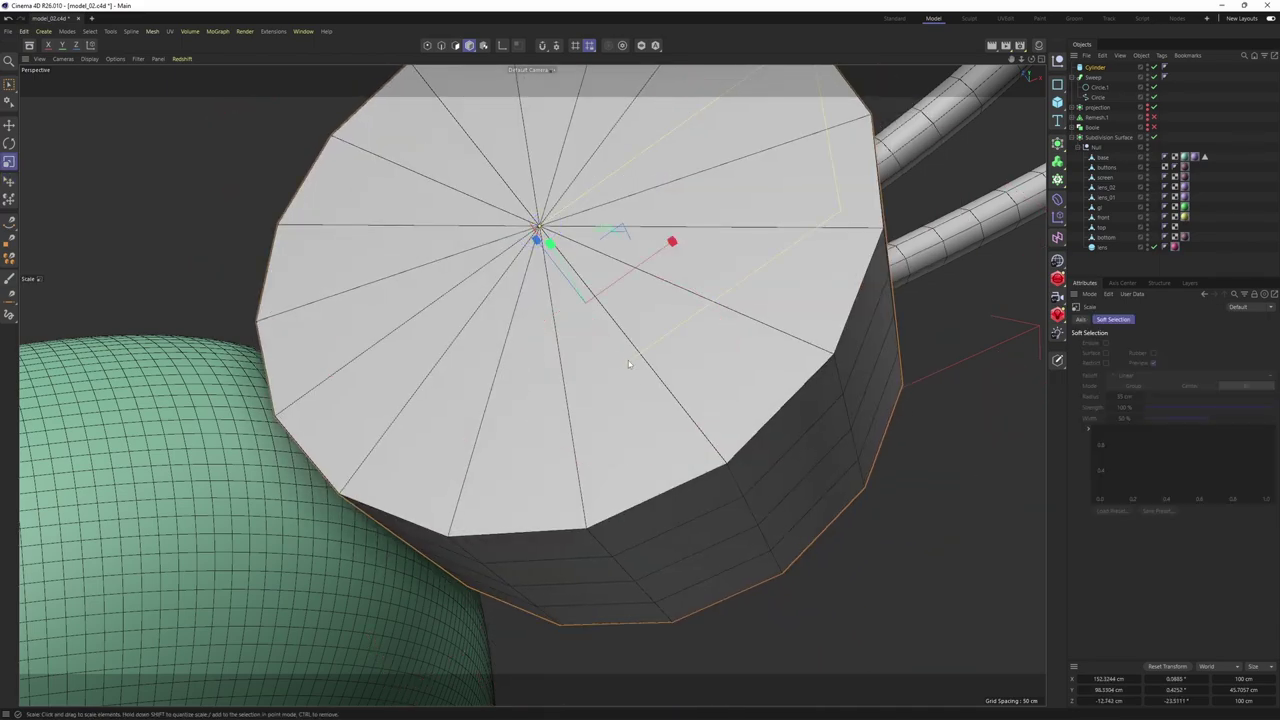
{"action": "scroll", "coordinate": [923, 529], "scroll_direction": "down", "scroll_amount": 8}
{"action": "key", "text": "e"}
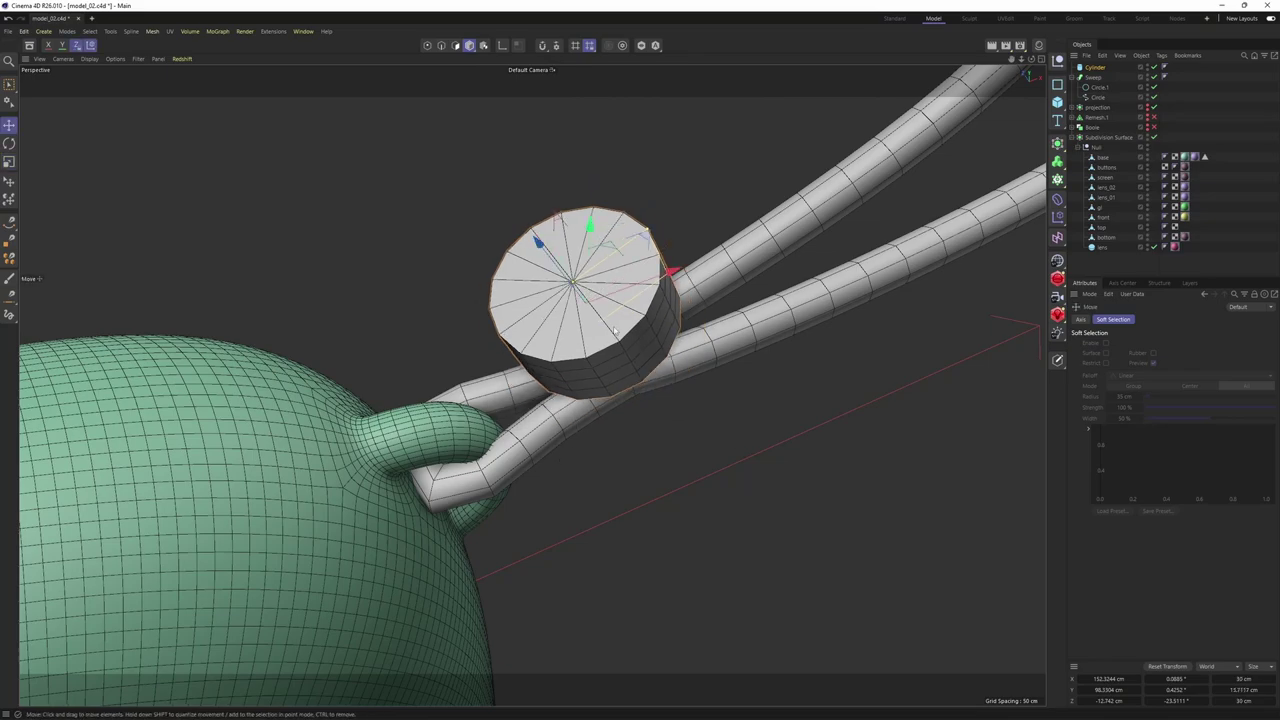
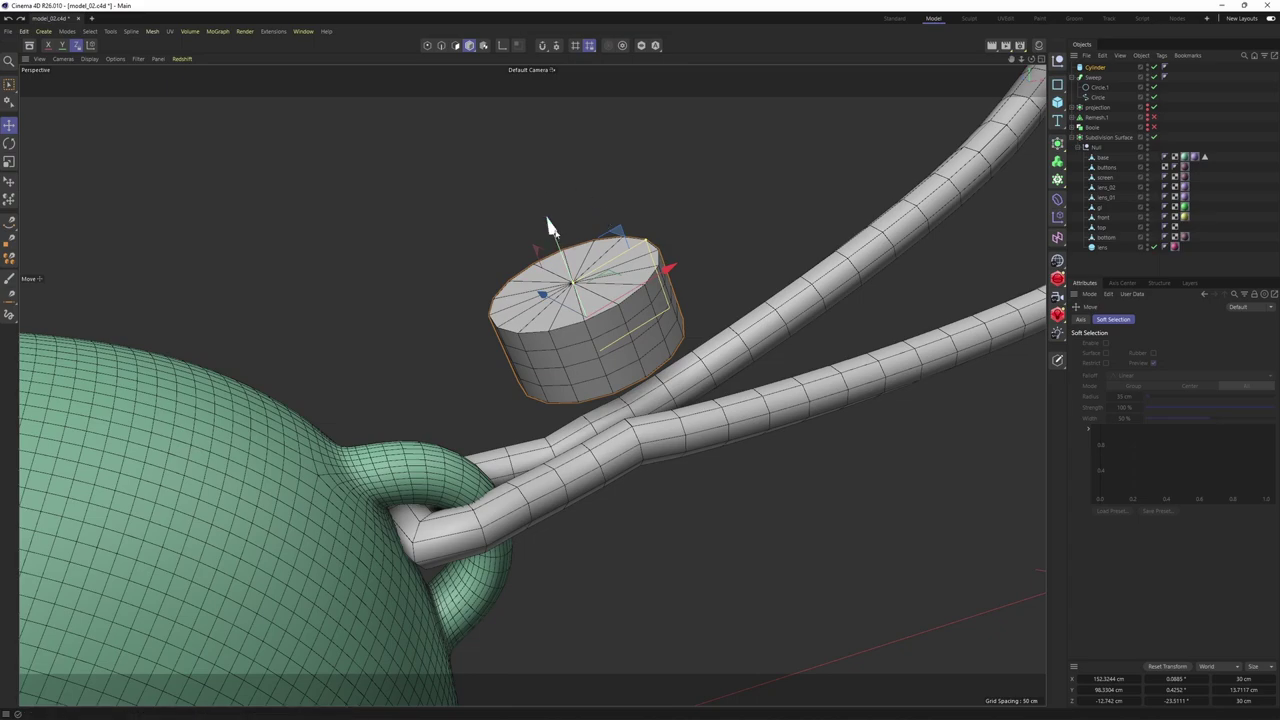
{"action": "left_click_drag", "start_coordinate": [555, 233], "coordinate": [599, 350]}
{"action": "key", "text": "ctrl+z"}
{"action": "left_click_drag", "start_coordinate": [556, 243], "coordinate": [604, 371]}
{"action": "left_click_drag", "start_coordinate": [604, 371], "coordinate": [562, 397], "text": "alt"}
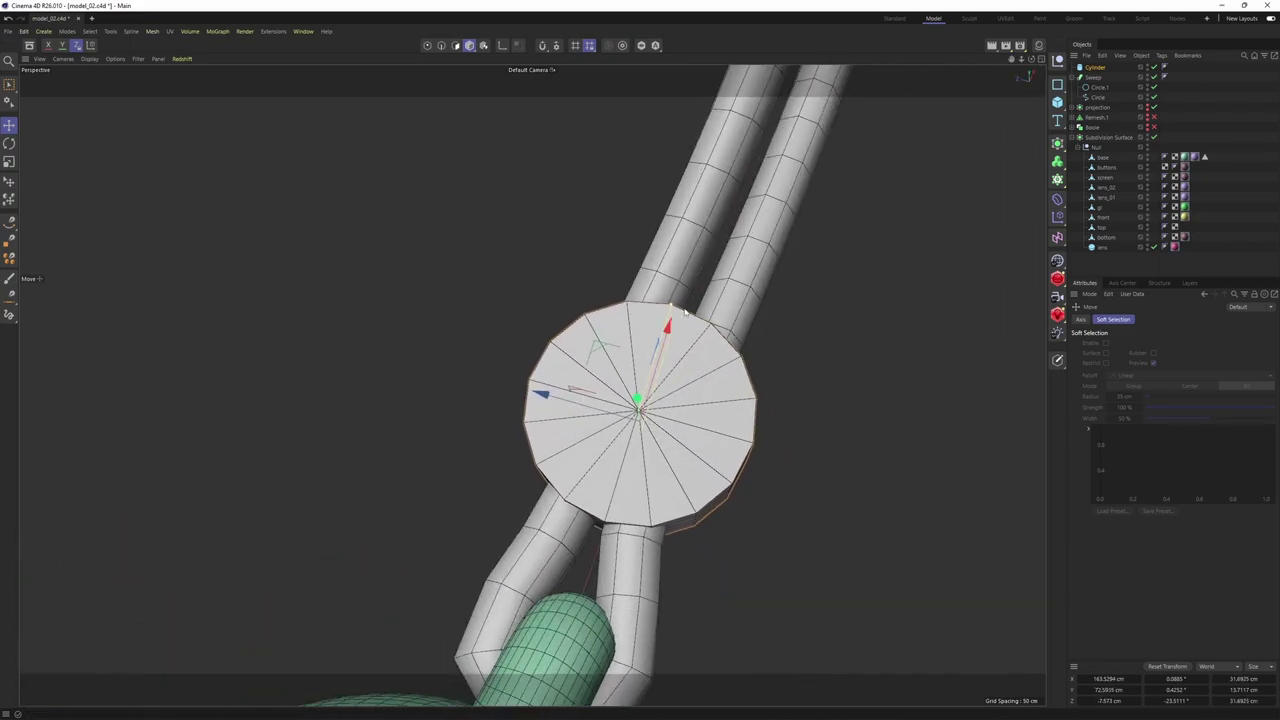
Enlarge the clasp cylinder to a radius of about 17.5 cm and a height of about 24.5 cm around the cords
{"action": "middle_click", "coordinate": [678, 312]}
{"action": "middle_click", "coordinate": [475, 310]}
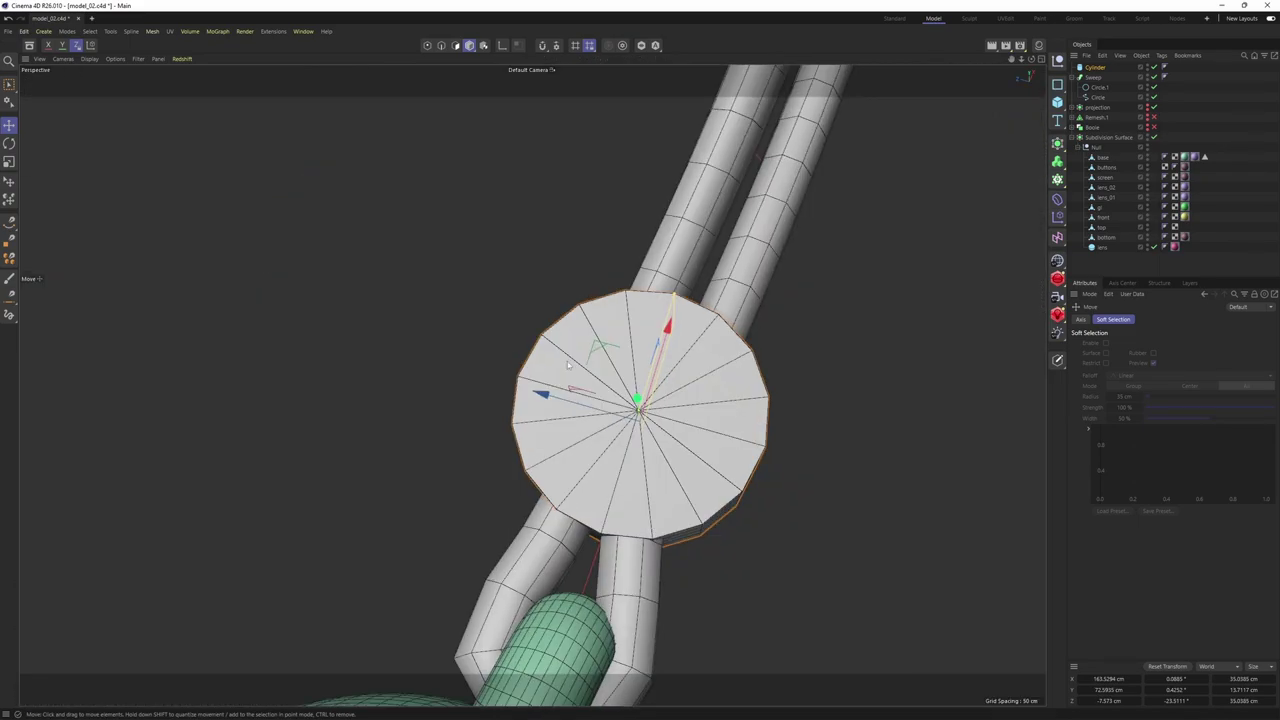
{"action": "left_click_drag", "start_coordinate": [567, 361], "coordinate": [551, 280], "text": "alt"}
{"action": "left_click_drag", "start_coordinate": [532, 385], "coordinate": [613, 352], "text": "alt"}
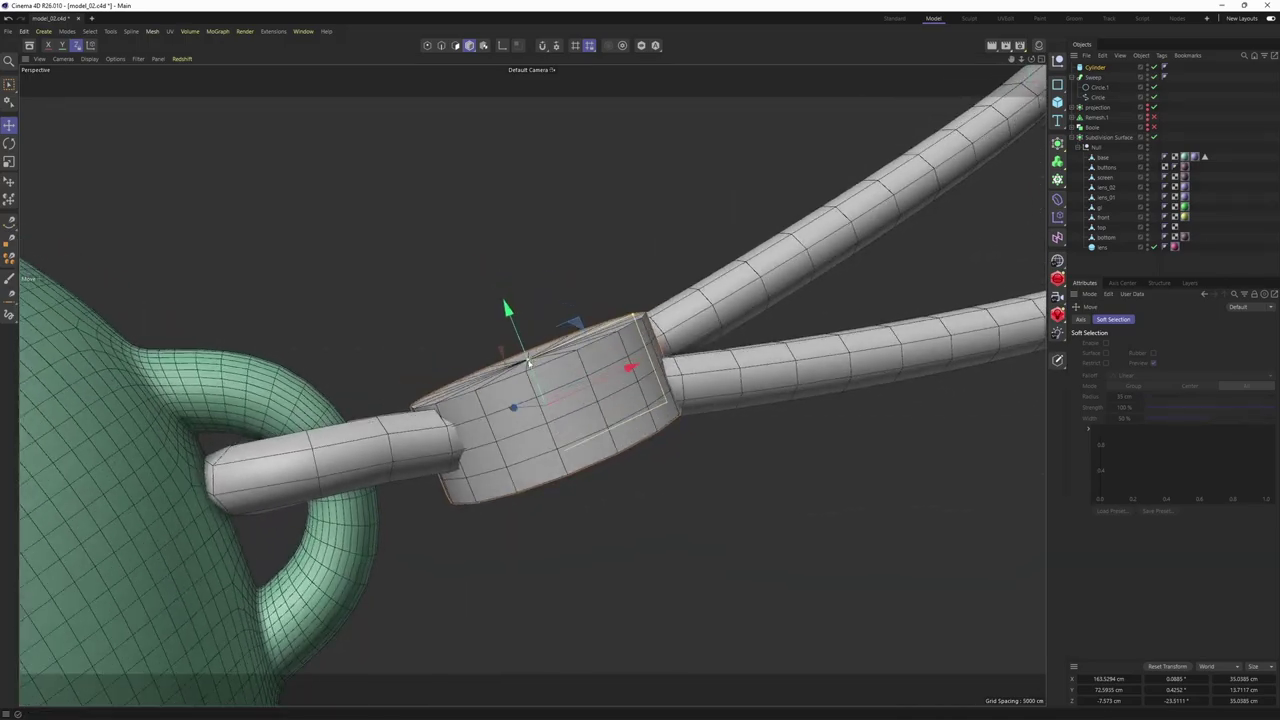
{"action": "left_click_drag", "start_coordinate": [525, 361], "coordinate": [513, 322]}
{"action": "left_click_drag", "start_coordinate": [503, 320], "coordinate": [565, 325], "text": "alt"}
{"action": "left_click_drag", "start_coordinate": [479, 271], "coordinate": [477, 264]}
{"action": "left_click_drag", "start_coordinate": [580, 302], "coordinate": [580, 372], "text": "alt"}
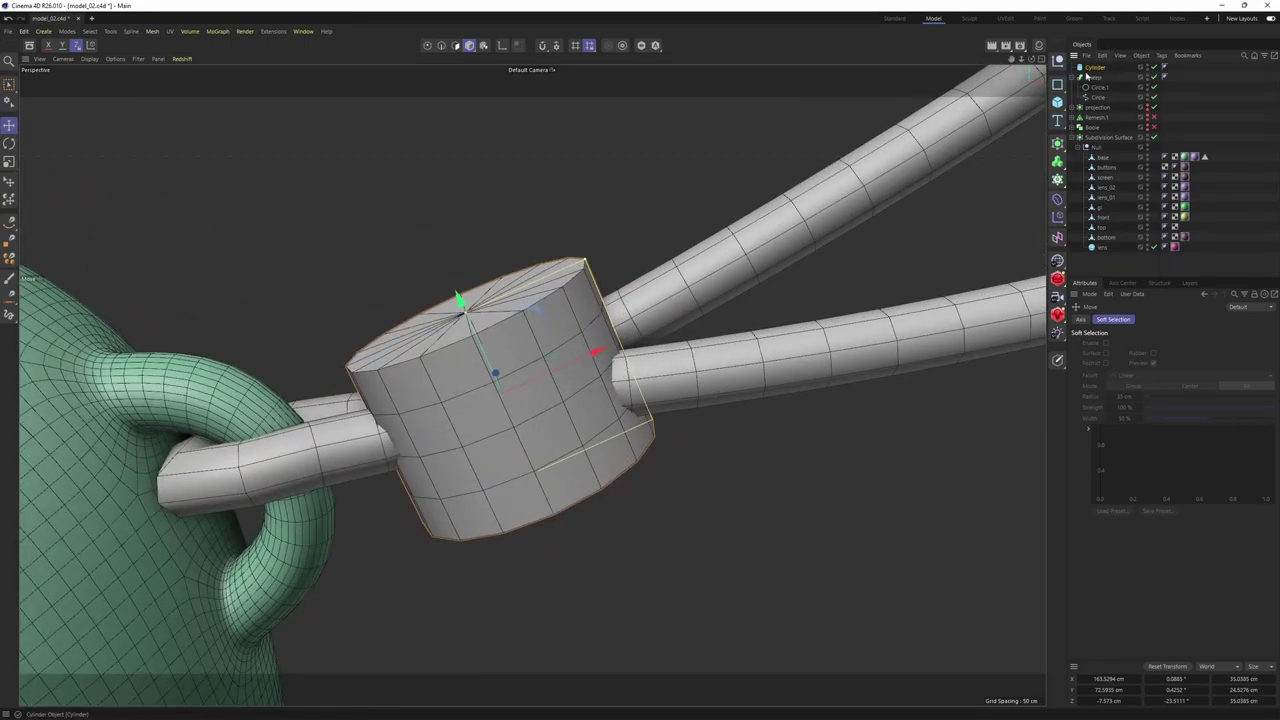
Set the clasp cylinder's rotation segments to 24 and switch to component editing where the cords enter it
{"action": "left_click", "coordinate": [1092, 68]}
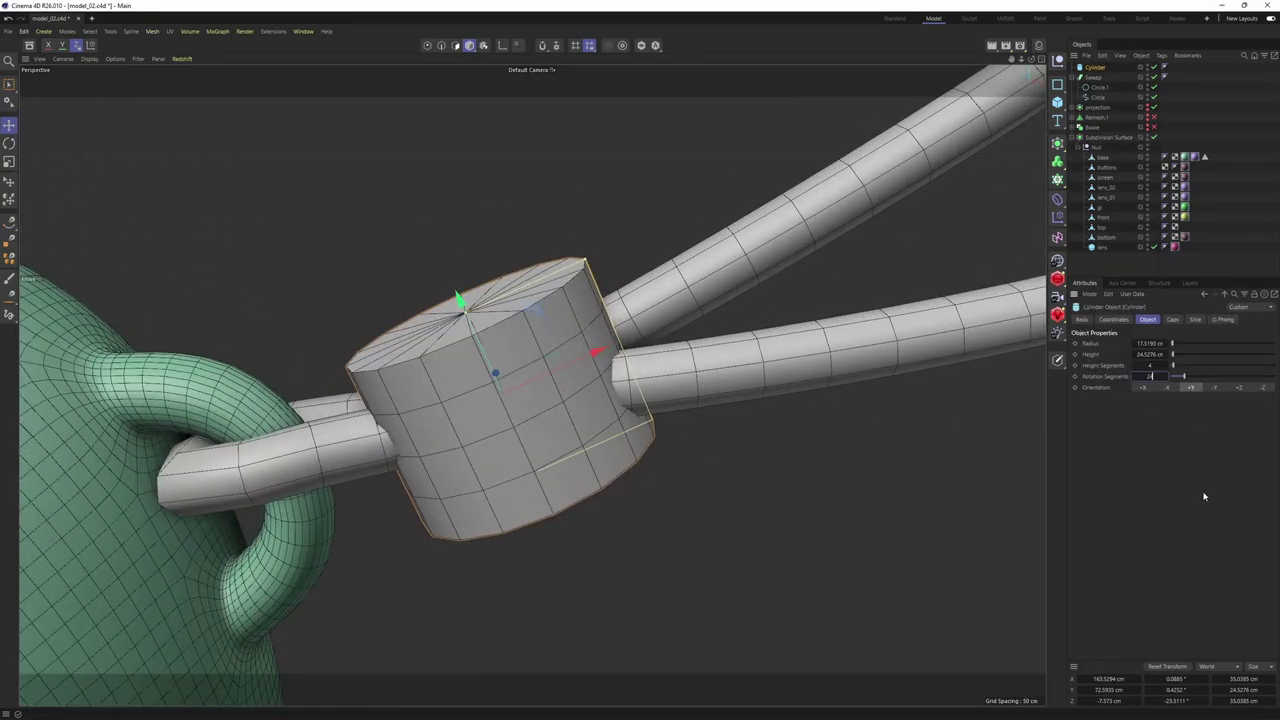
{"action": "key", "text": "Return"}
{"action": "left_click_drag", "start_coordinate": [548, 352], "coordinate": [563, 440], "text": "alt"}
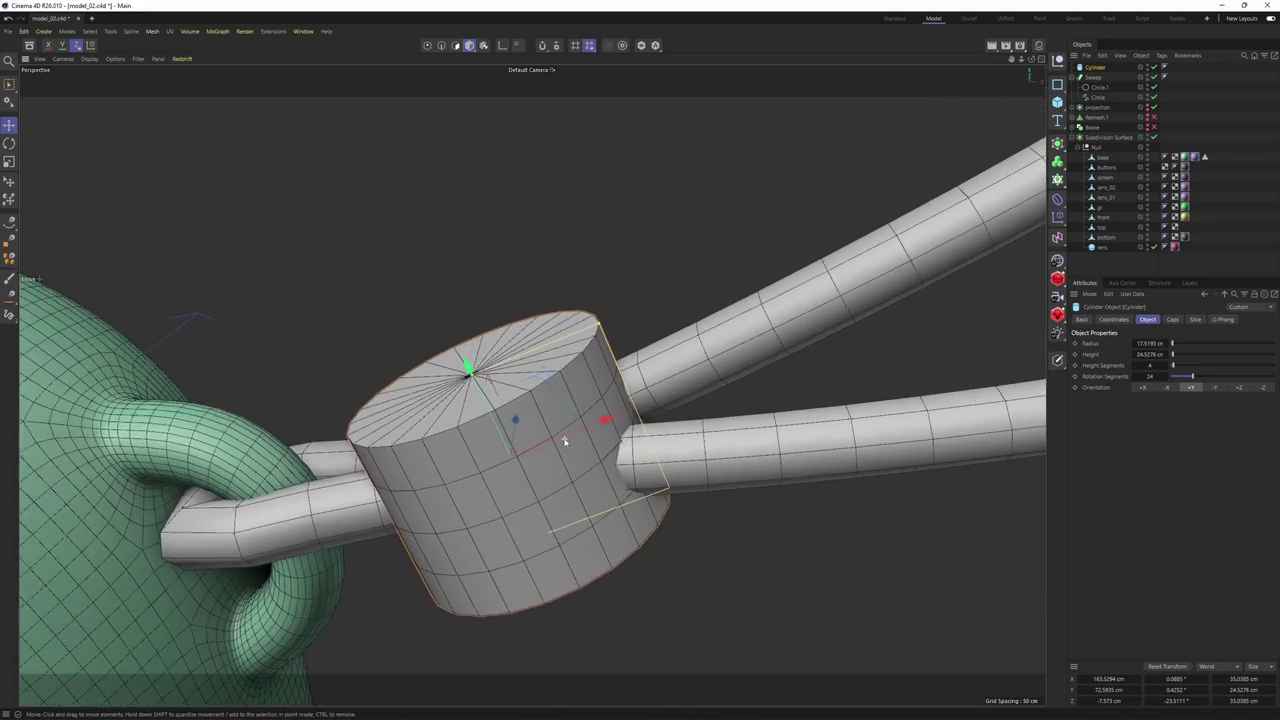
{"action": "right_click_drag", "start_coordinate": [563, 440], "coordinate": [531, 386], "text": "alt"}
{"action": "left_click_drag", "start_coordinate": [531, 386], "coordinate": [605, 464], "text": "alt"}
{"action": "key", "text": "Return"}
{"action": "middle_click_drag", "start_coordinate": [605, 464], "coordinate": [557, 449], "text": "alt"}
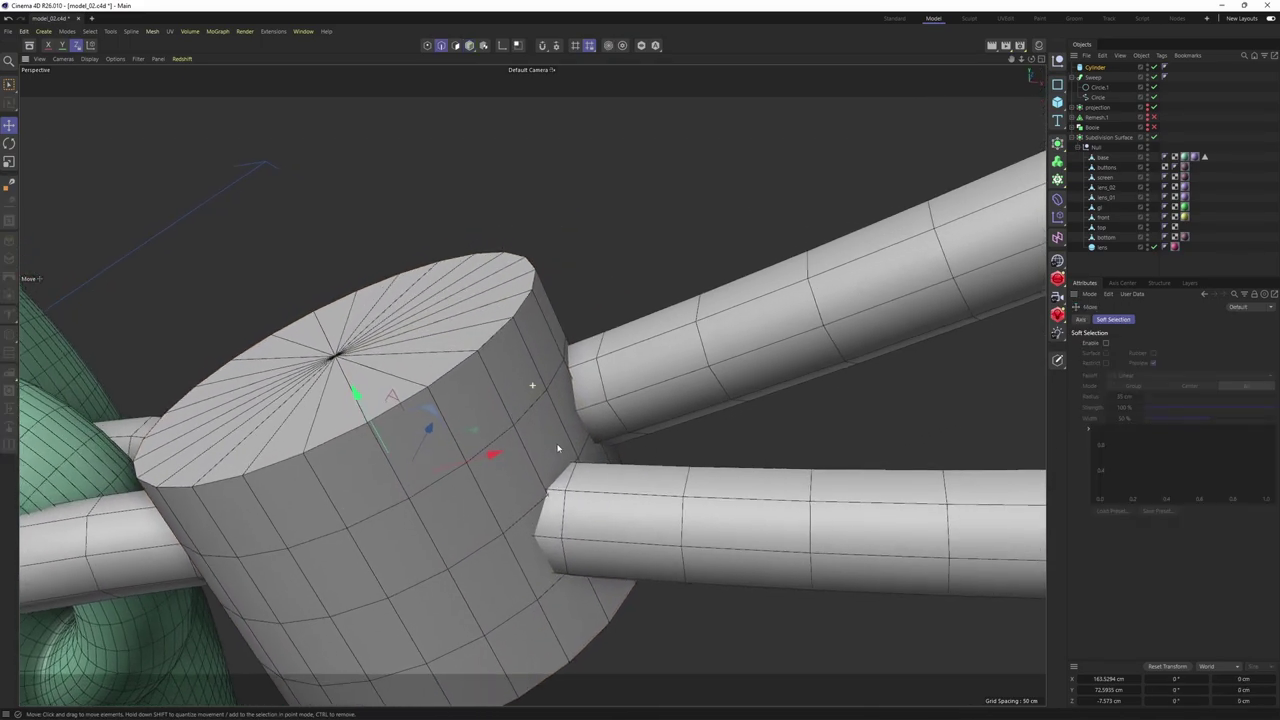
{"action": "left_click_drag", "start_coordinate": [557, 449], "coordinate": [546, 449], "text": "alt"}
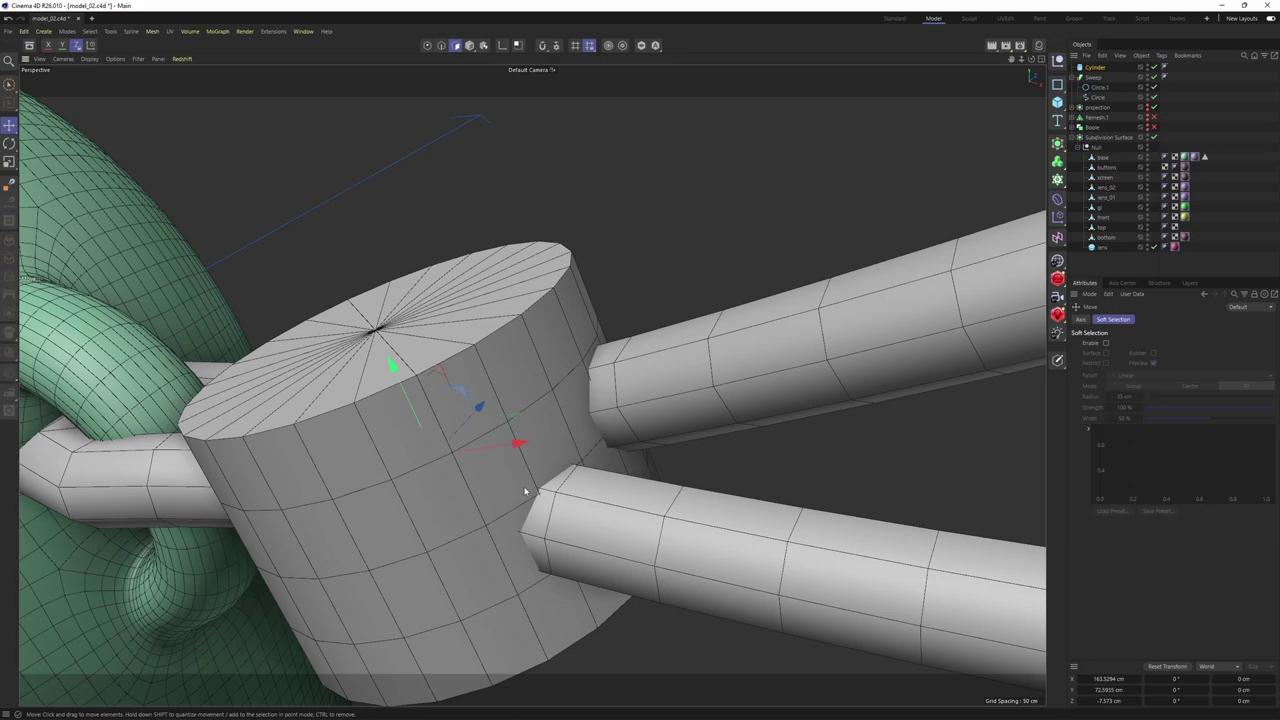
Rotate the clasp cylinder to line up with the two cords and convert it into an editable polygon object
{"action": "left_click", "coordinate": [1094, 68]}
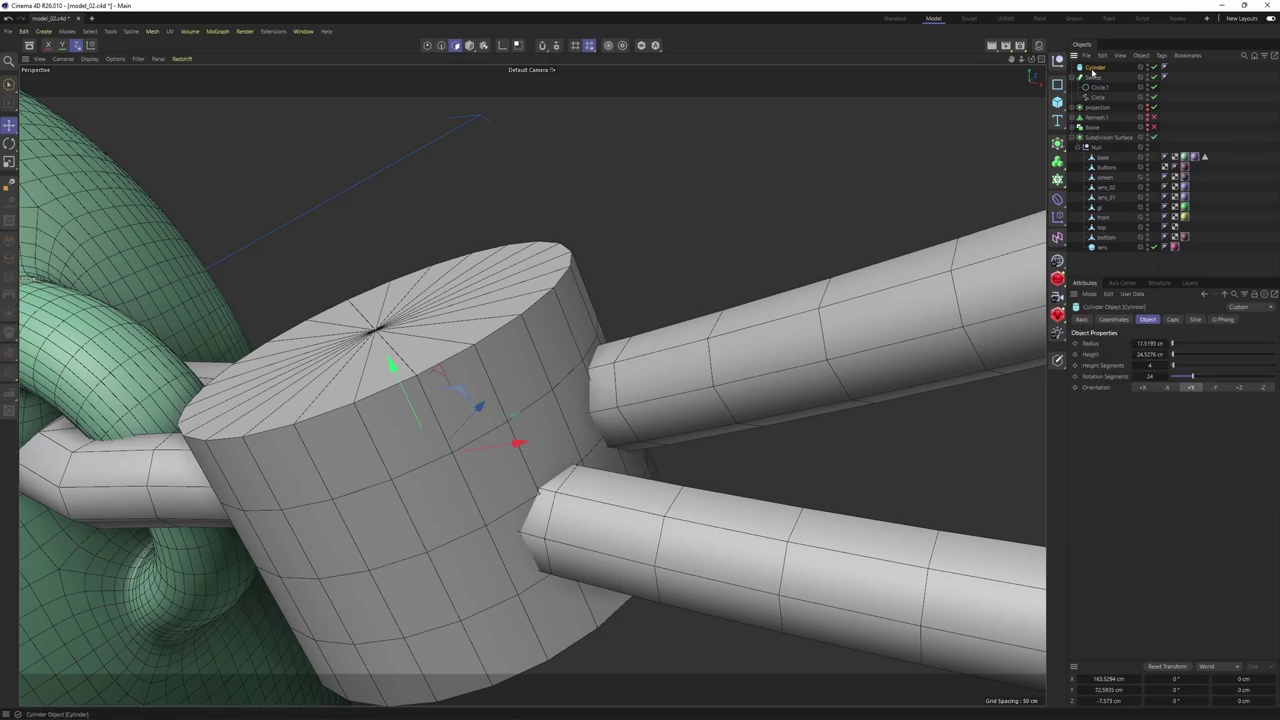
{"action": "key", "text": "e"}
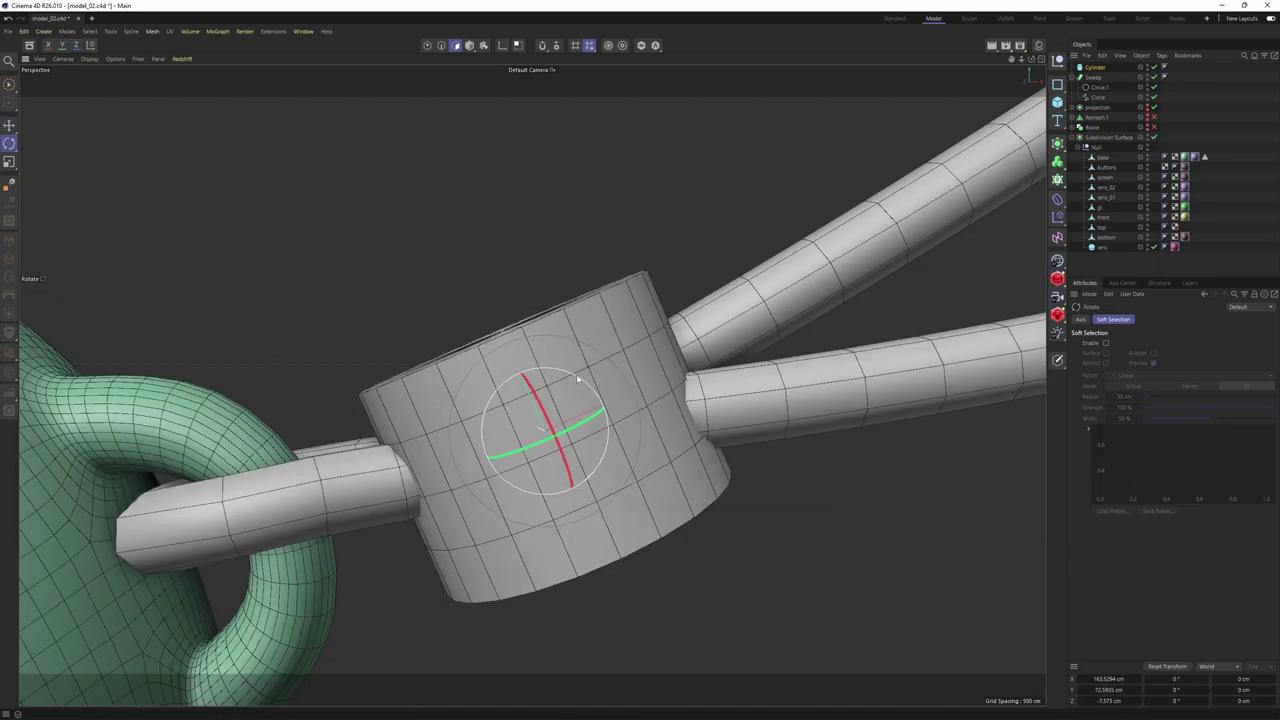
{"action": "left_click_drag", "start_coordinate": [580, 377], "coordinate": [674, 482]}
{"action": "middle_click_drag", "start_coordinate": [656, 439], "coordinate": [612, 356], "text": "alt"}
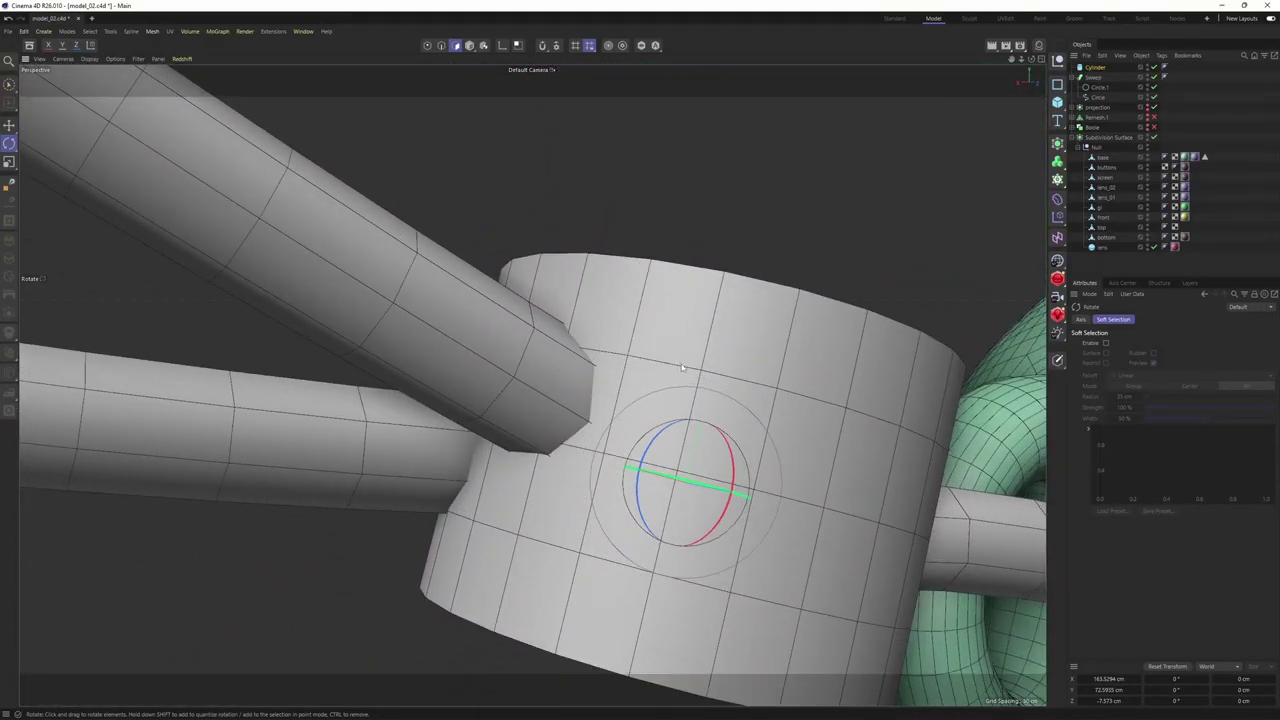
{"action": "left_click_drag", "start_coordinate": [628, 566], "coordinate": [691, 320], "text": "alt"}
{"action": "key", "text": "c"}
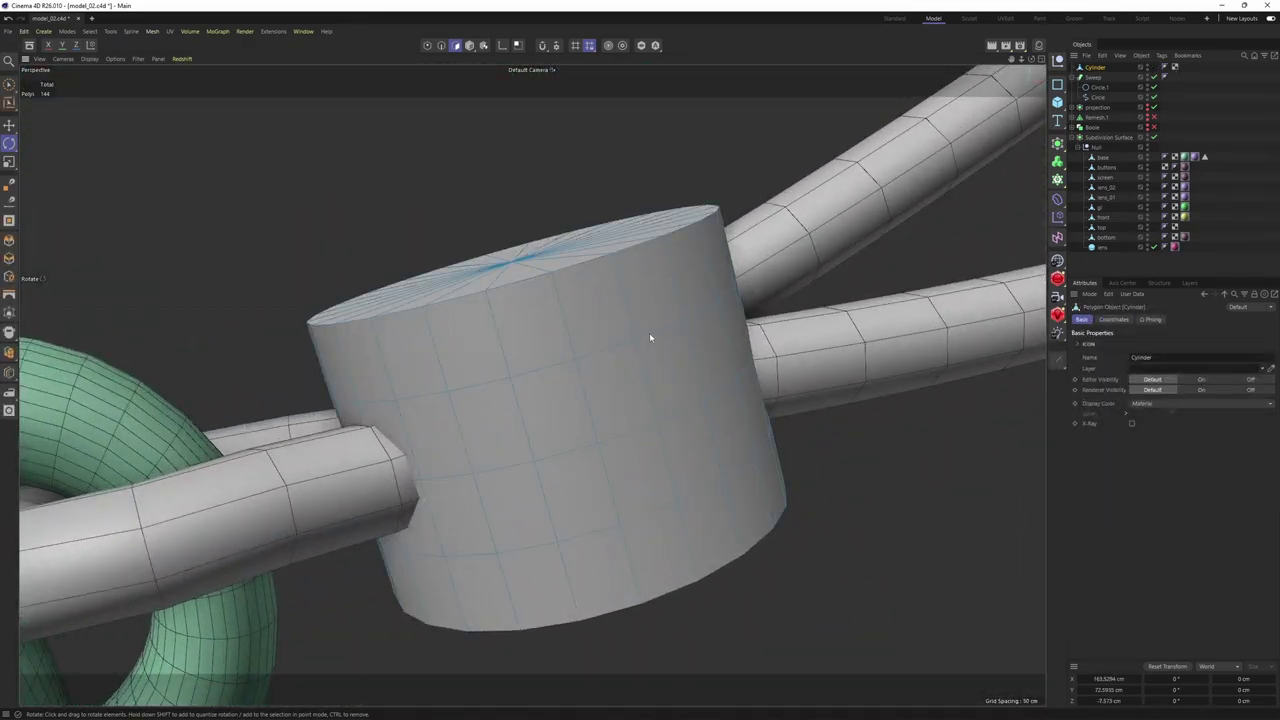
Slide the edge loop beneath the clasp's top cap about 0.96 cm toward the rim so it clears the cords
{"action": "key", "text": "Return"}
{"action": "key", "text": "Return"}
{"action": "double_click", "coordinate": [546, 378]}
{"action": "key", "text": "m"}
{"action": "key", "text": "o"}
{"action": "left_click_drag", "start_coordinate": [548, 379], "coordinate": [547, 346]}
{"action": "left_click_drag", "start_coordinate": [566, 368], "coordinate": [656, 424], "text": "alt"}
{"action": "left_click_drag", "start_coordinate": [656, 424], "coordinate": [757, 411], "text": "alt"}
{"action": "left_click_drag", "start_coordinate": [620, 363], "coordinate": [786, 336], "text": "alt"}
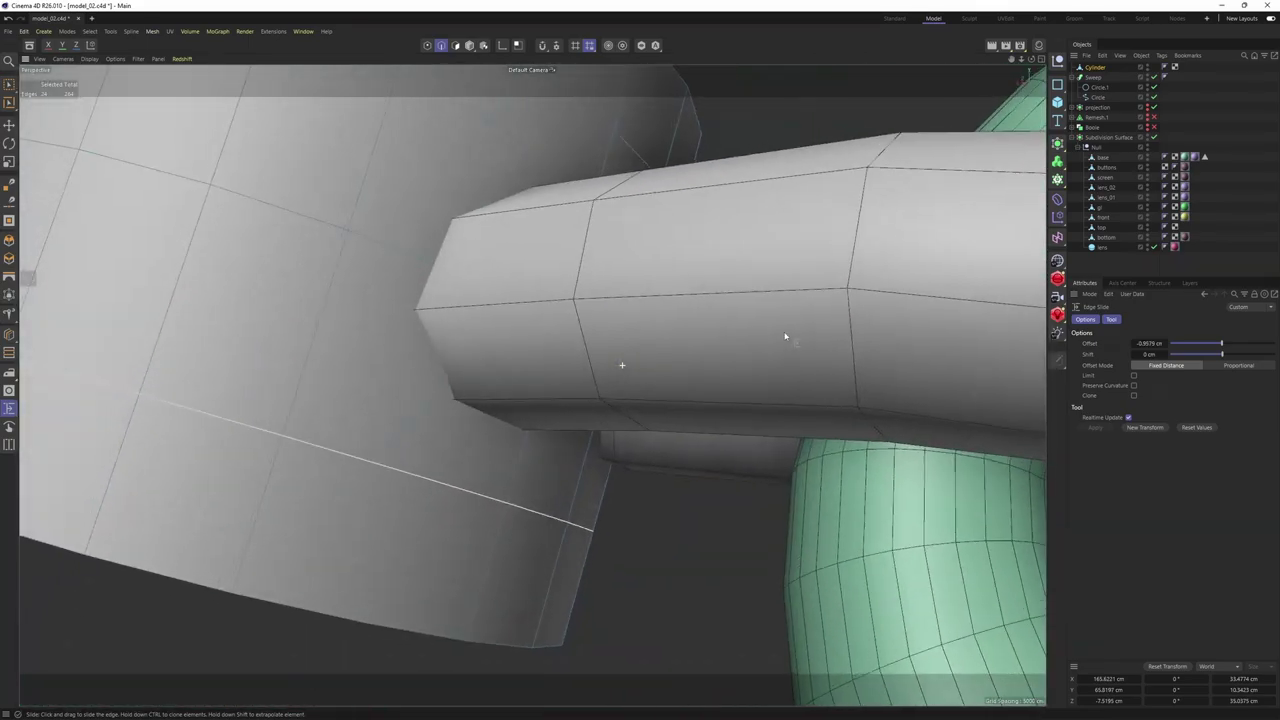
{"action": "mouse_move", "coordinate": [652, 421]}
{"action": "left_mouse_down", "text": "alt"}
{"action": "mouse_move", "coordinate": [632, 458]}
{"action": "mouse_move", "coordinate": [636, 440]}
{"action": "left_mouse_up", "text": "alt"}
Extrude the clasp faces around the cord openings on both sides about 4.97 cm inward and delete the resulting inner faces
{"action": "key", "text": "Return"}
{"action": "key", "text": "e"}
{"action": "mouse_move", "coordinate": [530, 258]}
{"action": "right_mouse_down"}
{"action": "mouse_move", "coordinate": [622, 238]}
{"action": "mouse_move", "coordinate": [626, 448]}
{"action": "right_mouse_up"}
{"action": "left_click_drag", "start_coordinate": [703, 294], "coordinate": [668, 352], "text": "alt"}
{"action": "right_click_drag", "start_coordinate": [756, 200], "coordinate": [736, 284], "text": "shift"}
{"action": "left_click_drag", "start_coordinate": [735, 284], "coordinate": [532, 352], "text": "alt"}
{"action": "mouse_move", "coordinate": [614, 385]}
{"action": "right_mouse_down", "text": "shift"}
{"action": "mouse_move", "coordinate": [720, 405]}
{"action": "mouse_move", "coordinate": [768, 367]}
{"action": "right_mouse_up", "text": "shift"}
{"action": "left_click_drag", "start_coordinate": [768, 370], "coordinate": [700, 340], "text": "alt"}
{"action": "right_click_drag", "start_coordinate": [757, 335], "coordinate": [763, 437], "text": "ctrl"}
{"action": "left_click_drag", "start_coordinate": [790, 390], "coordinate": [490, 372], "text": "alt"}
{"action": "right_click_drag", "start_coordinate": [600, 345], "coordinate": [705, 364], "text": "shift"}
{"action": "left_click_drag", "start_coordinate": [708, 366], "coordinate": [594, 451], "text": "alt"}
{"action": "right_click_drag", "start_coordinate": [663, 413], "coordinate": [688, 395], "text": "shift"}
{"action": "left_click_drag", "start_coordinate": [688, 395], "coordinate": [575, 392], "text": "alt"}
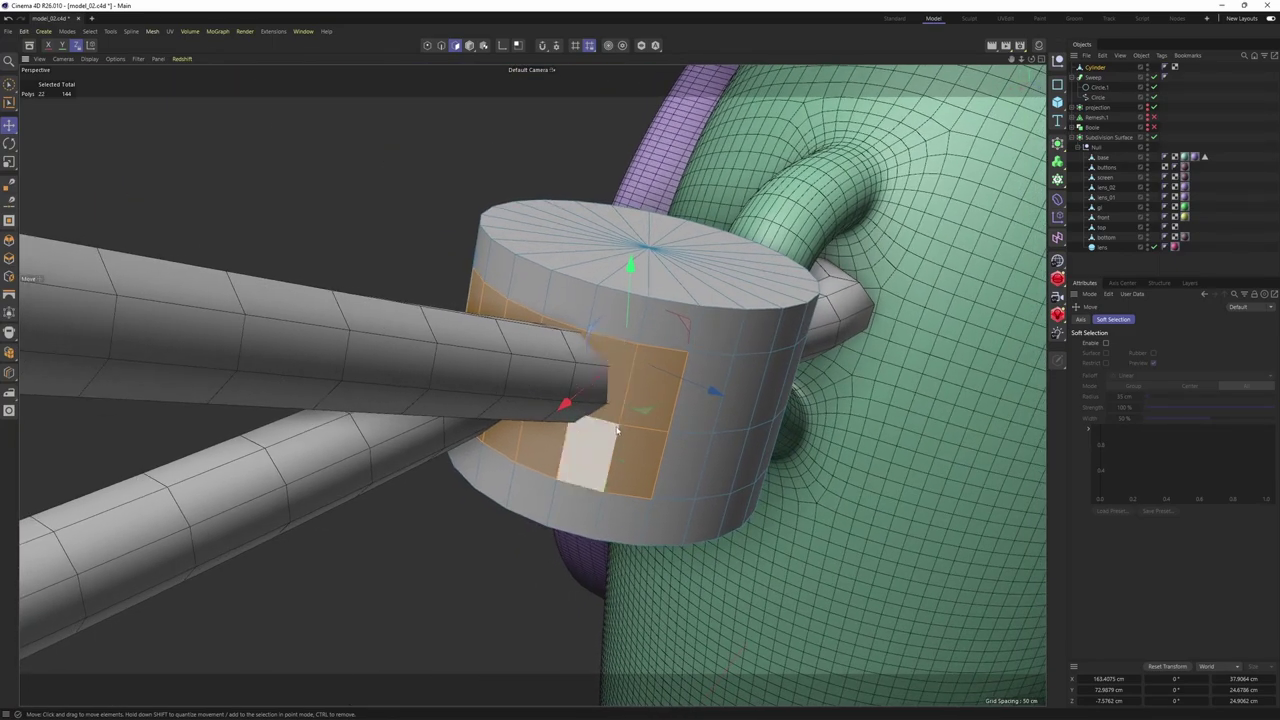
{"action": "right_click_drag", "start_coordinate": [655, 398], "coordinate": [637, 458], "text": "ctrl"}
{"action": "left_click_drag", "start_coordinate": [640, 462], "coordinate": [569, 431], "text": "alt"}
{"action": "right_click", "coordinate": [745, 366]}
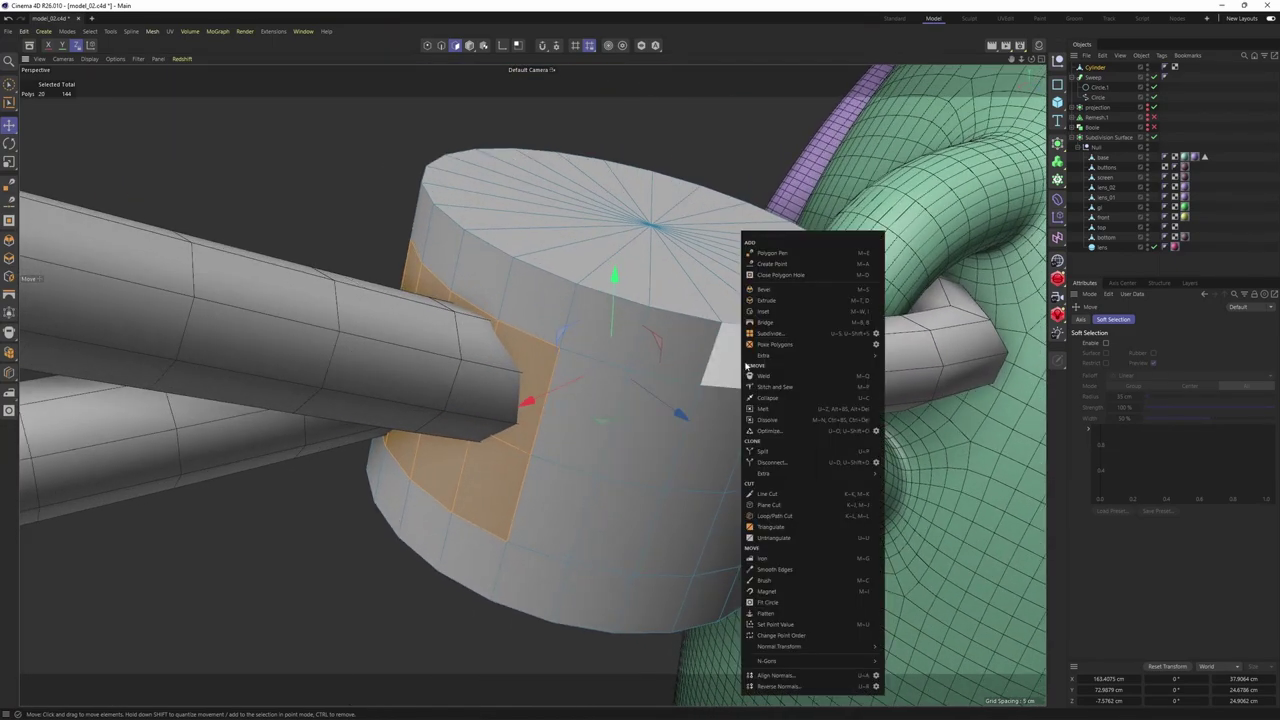
{"action": "left_click", "coordinate": [797, 304]}
{"action": "left_click_drag", "start_coordinate": [797, 306], "coordinate": [765, 308]}
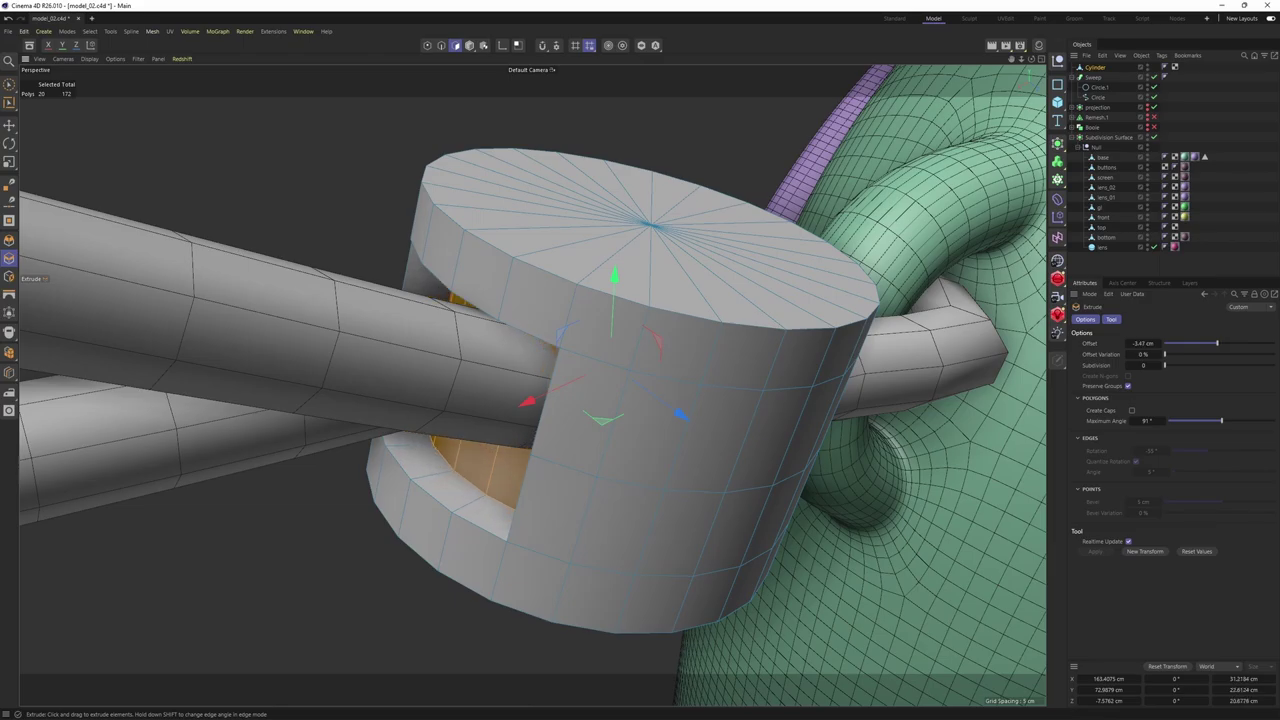
{"action": "left_click_drag", "start_coordinate": [865, 435], "coordinate": [678, 422], "text": "alt"}
{"action": "scroll", "coordinate": [680, 424], "scroll_direction": "up", "scroll_amount": 3}
Add a loop cut close to the rim on both the top and bottom caps of the clasp
{"action": "key", "text": "k"}
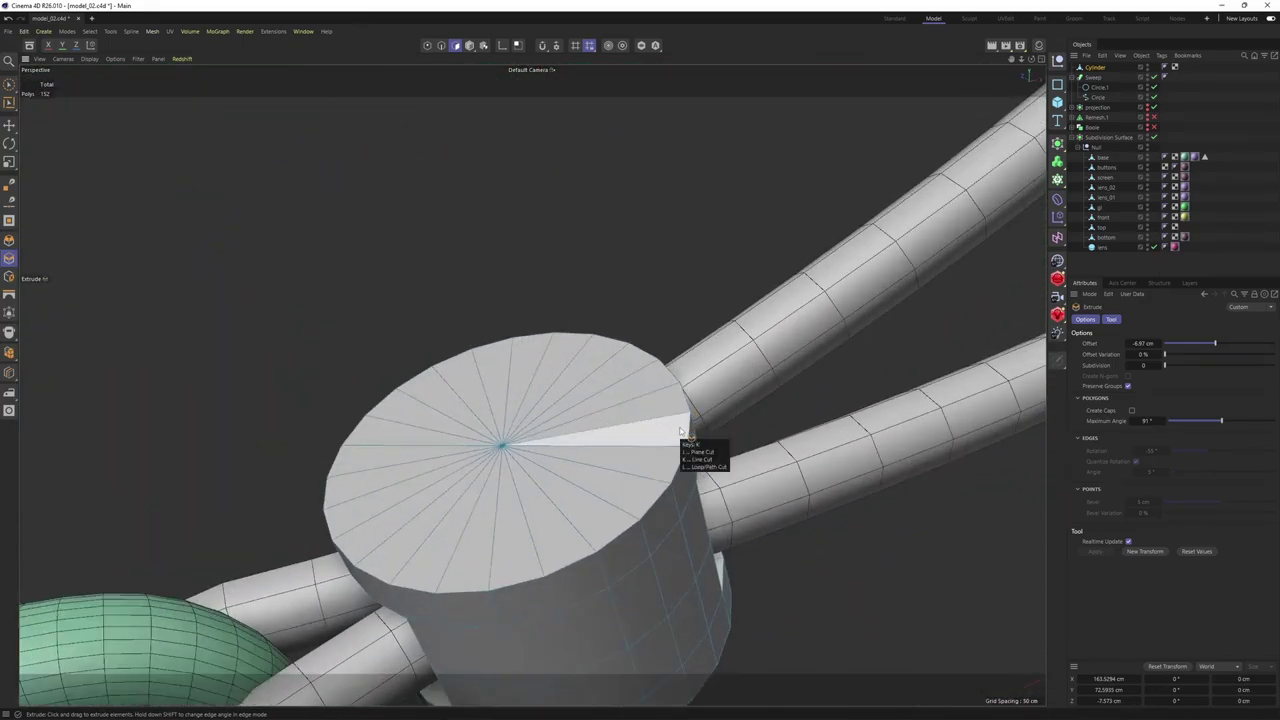
{"action": "key", "text": "l"}
{"action": "left_click_drag", "start_coordinate": [705, 497], "coordinate": [703, 414], "text": "alt"}
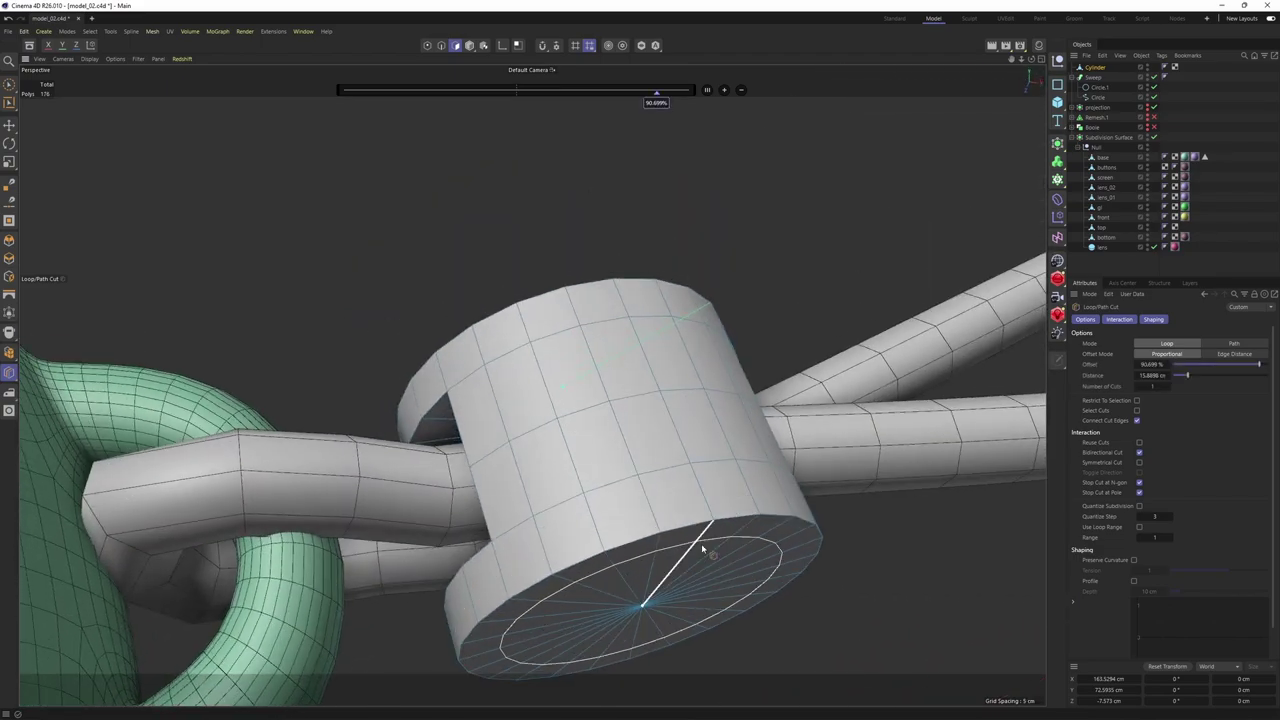
{"action": "left_click_drag", "start_coordinate": [700, 543], "coordinate": [790, 285], "text": "alt"}
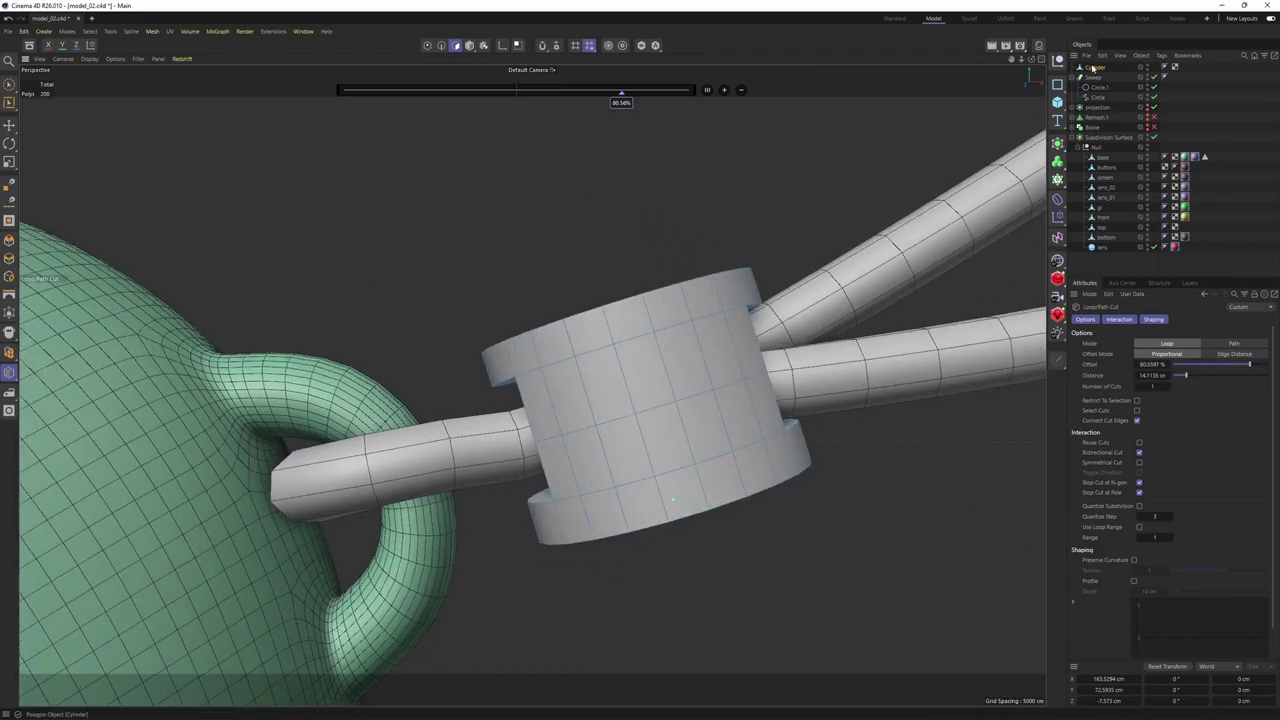
Move the Cylinder and the Sweep into the Null beneath the Subdivision Surface
{"action": "left_click_drag", "start_coordinate": [1117, 155], "coordinate": [1118, 157]}
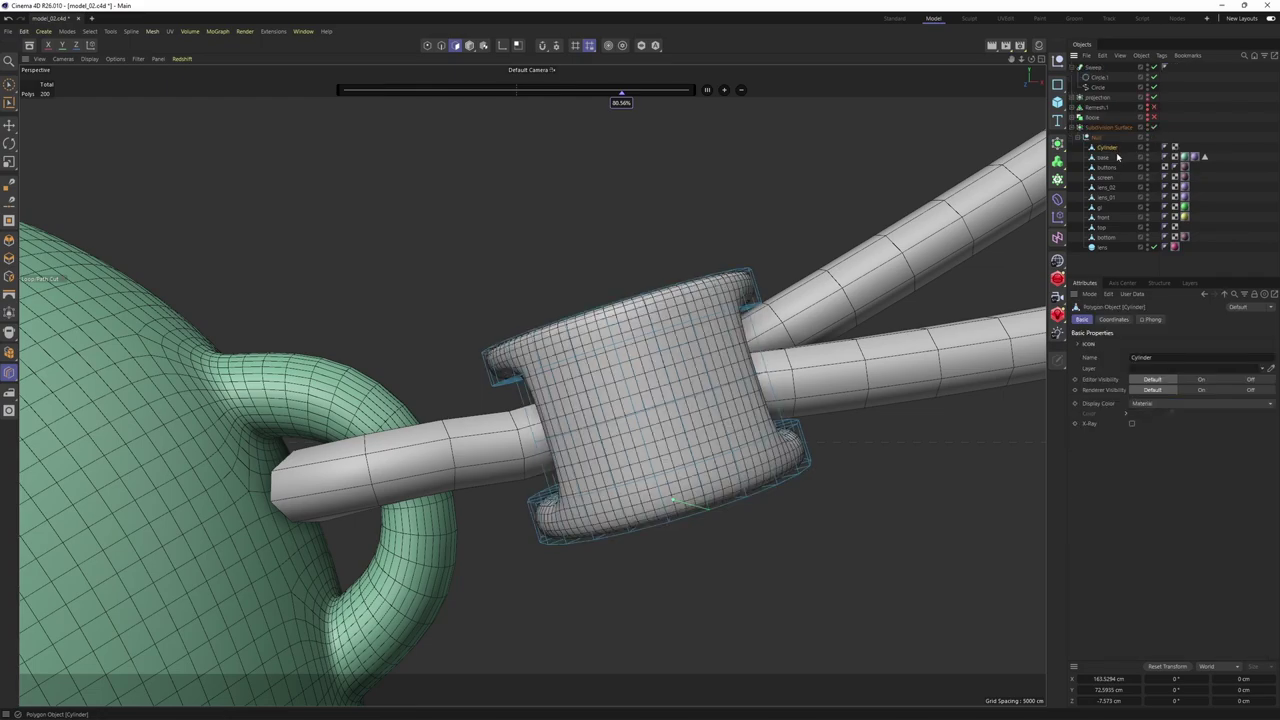
{"action": "left_click_drag", "start_coordinate": [748, 305], "coordinate": [765, 410], "text": "alt"}
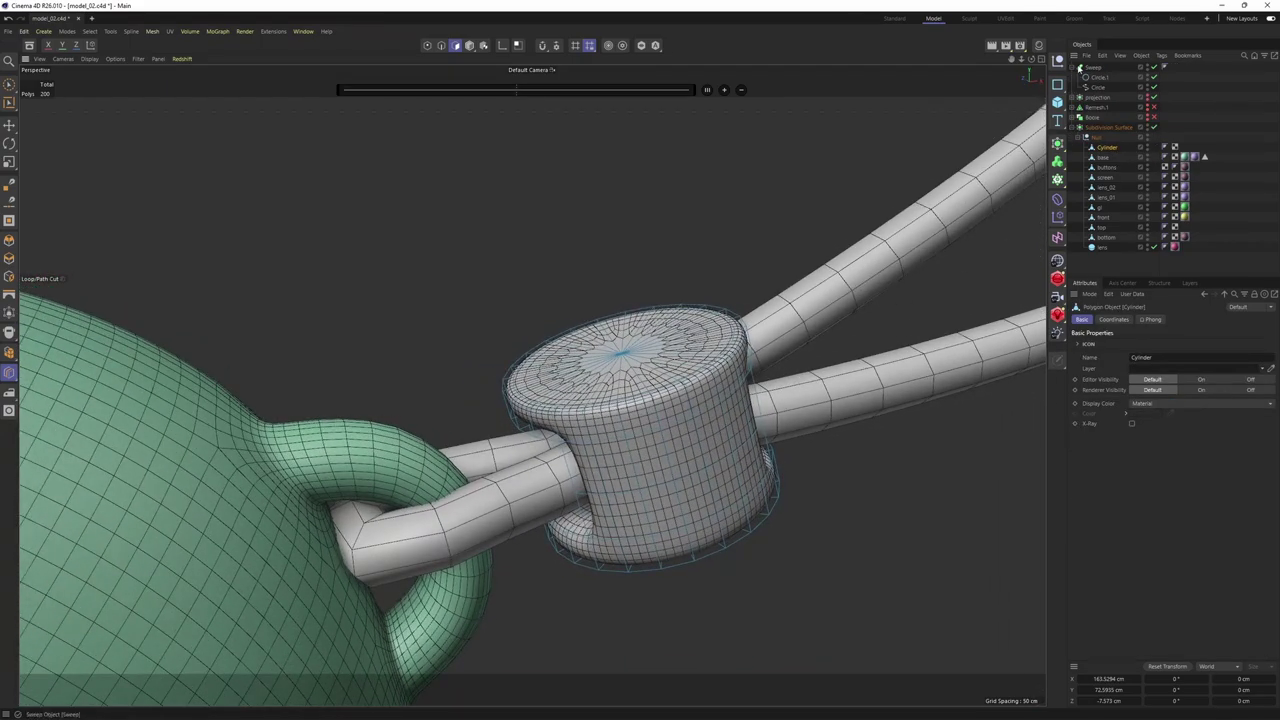
{"action": "left_click", "coordinate": [1093, 67]}
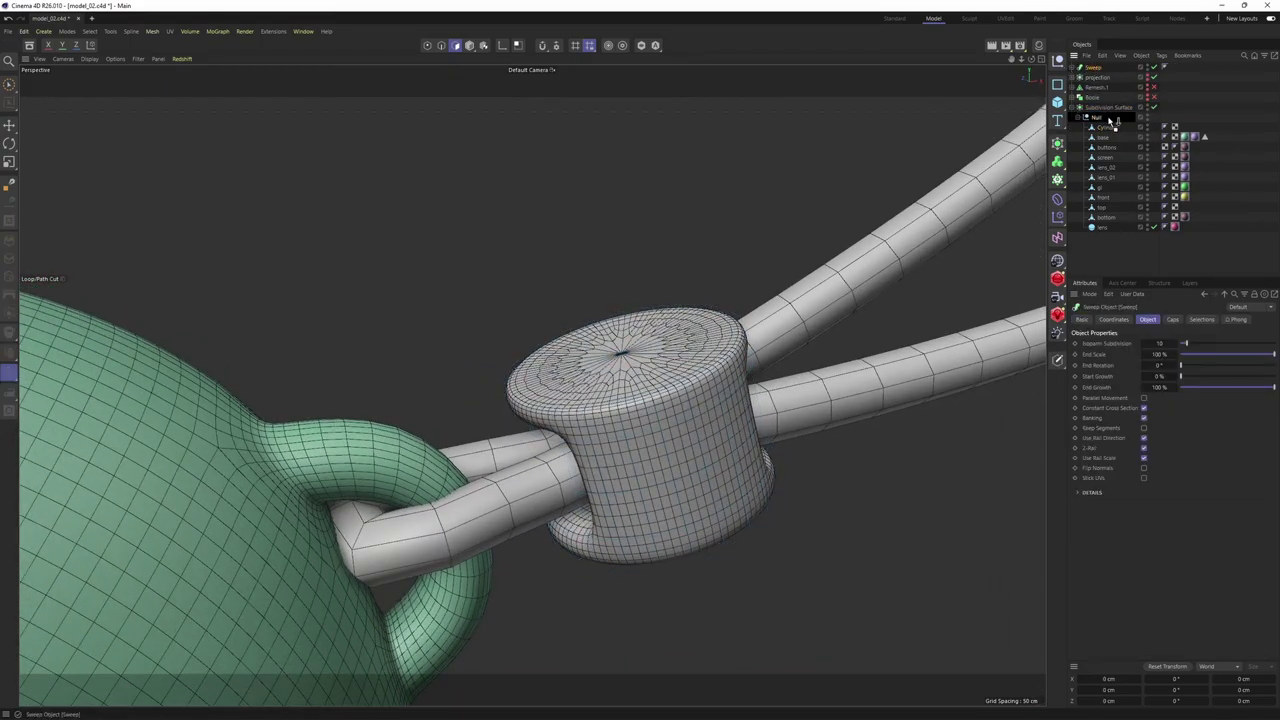
{"action": "left_click_drag", "start_coordinate": [1110, 121], "coordinate": [1110, 122]}
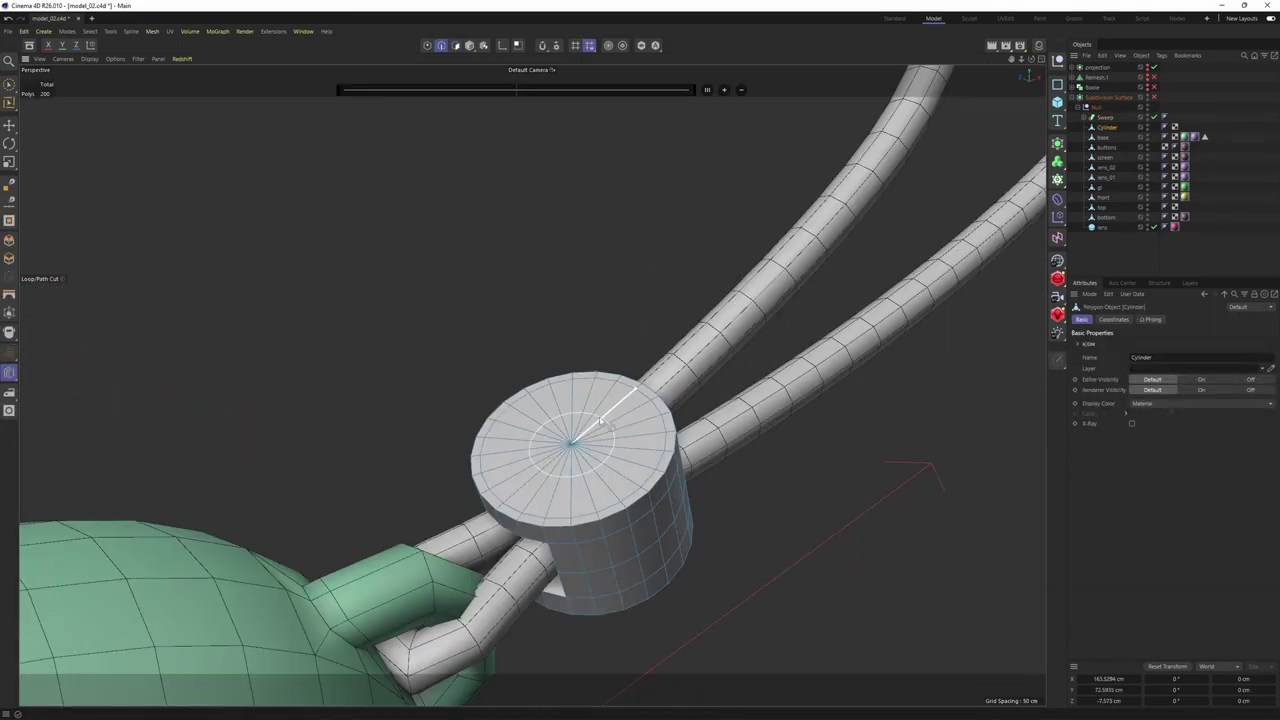
Delete the centre point of the clasp's top cap and close the hole with Grid-type polygons
{"action": "key", "text": "e"}
{"action": "scroll", "coordinate": [600, 421], "scroll_direction": "up", "scroll_amount": 7}
{"action": "key", "text": "Return"}
{"action": "key", "text": "Return"}
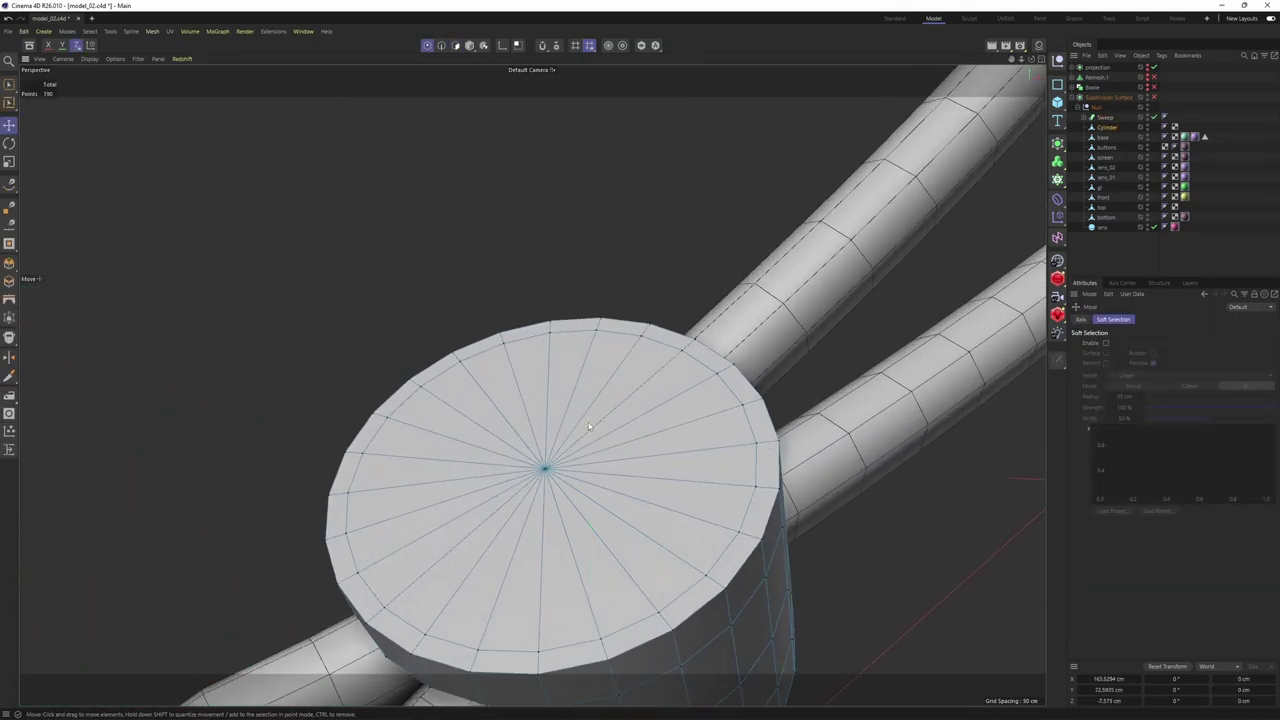
{"action": "key", "text": "q"}
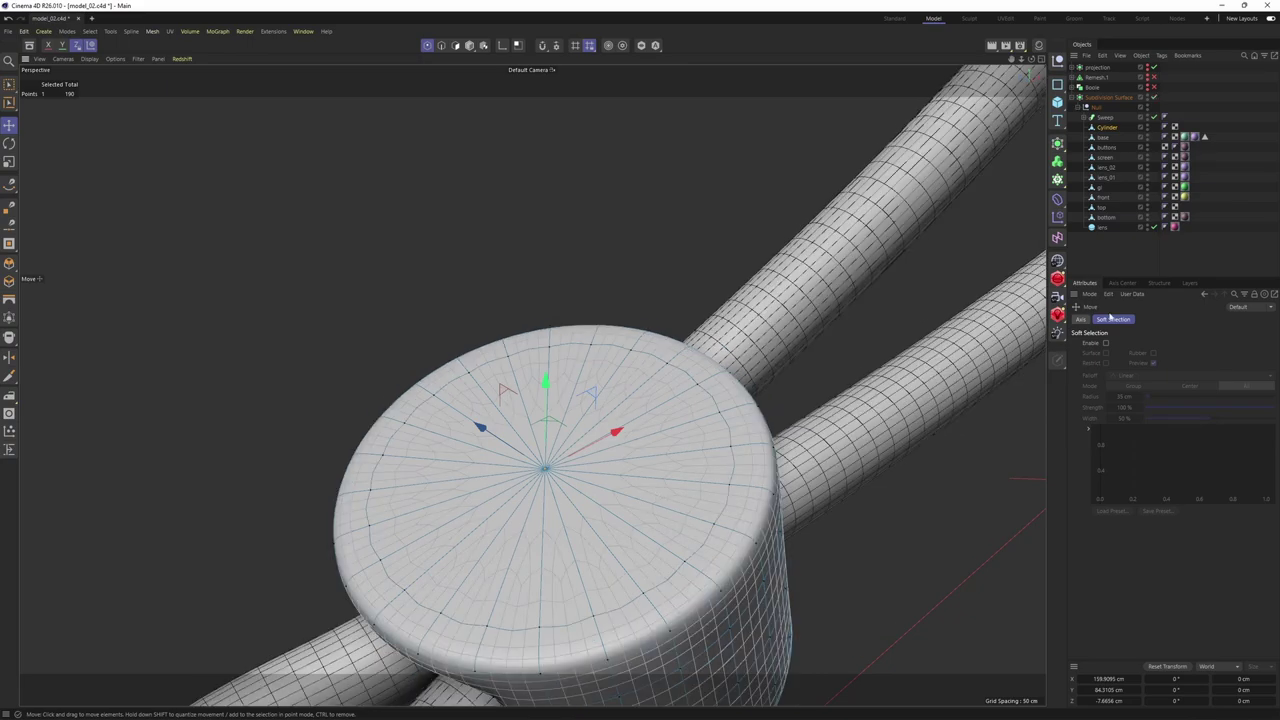
{"action": "left_click", "coordinate": [1110, 258]}
{"action": "scroll", "coordinate": [590, 470], "scroll_direction": "down", "scroll_amount": 4}
{"action": "left_click_drag", "start_coordinate": [590, 470], "coordinate": [544, 485], "text": "alt"}
{"action": "left_click", "coordinate": [624, 507]}
{"action": "key", "text": "q"}
{"action": "scroll", "coordinate": [602, 503], "scroll_direction": "up", "scroll_amount": 3}
{"action": "middle_click_drag", "start_coordinate": [544, 485], "coordinate": [482, 458], "text": "alt"}
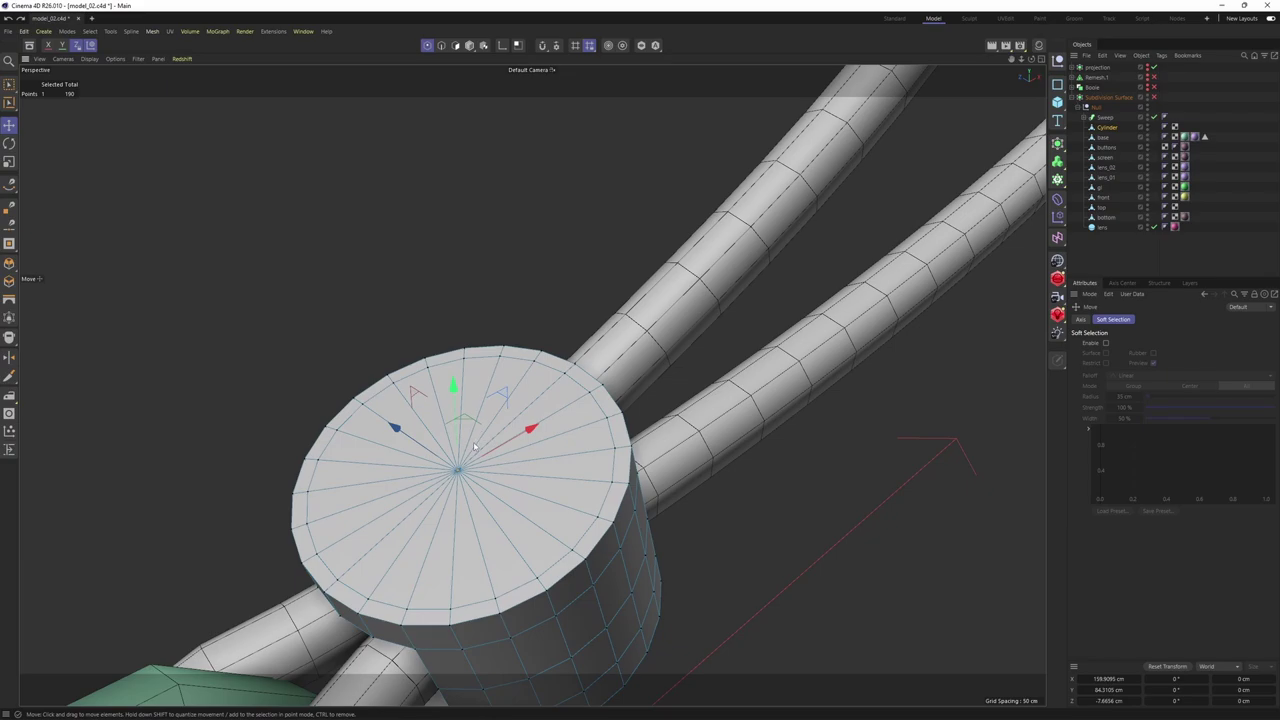
{"action": "key", "text": "Delete"}
{"action": "right_click", "coordinate": [536, 282]}
{"action": "left_click", "coordinate": [569, 334]}
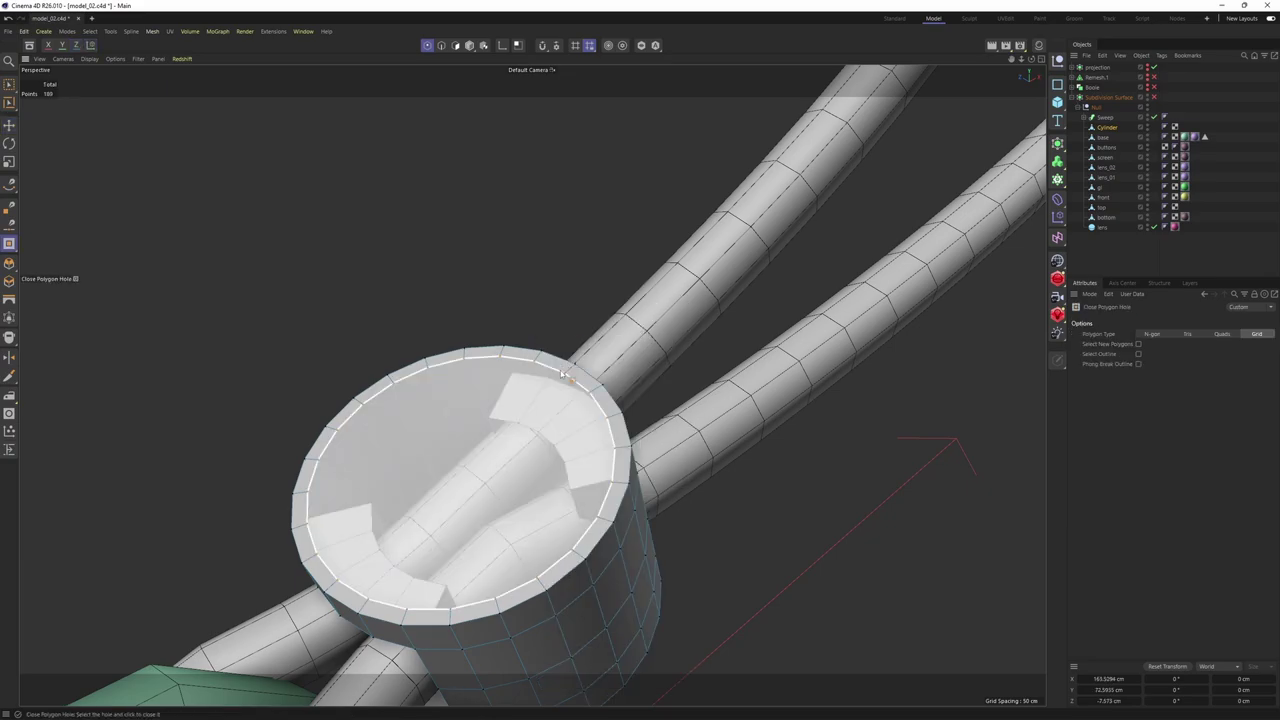
{"action": "left_click", "coordinate": [562, 374]}
Delete the centre point of the clasp's bottom cap and fill the hole with a polygon grid
{"action": "left_click_drag", "start_coordinate": [562, 374], "coordinate": [480, 432], "text": "alt"}
{"action": "scroll", "coordinate": [471, 317], "scroll_direction": "down", "scroll_amount": 3}
{"action": "scroll", "coordinate": [488, 448], "scroll_direction": "up", "scroll_amount": 2}
{"action": "key", "text": "e"}
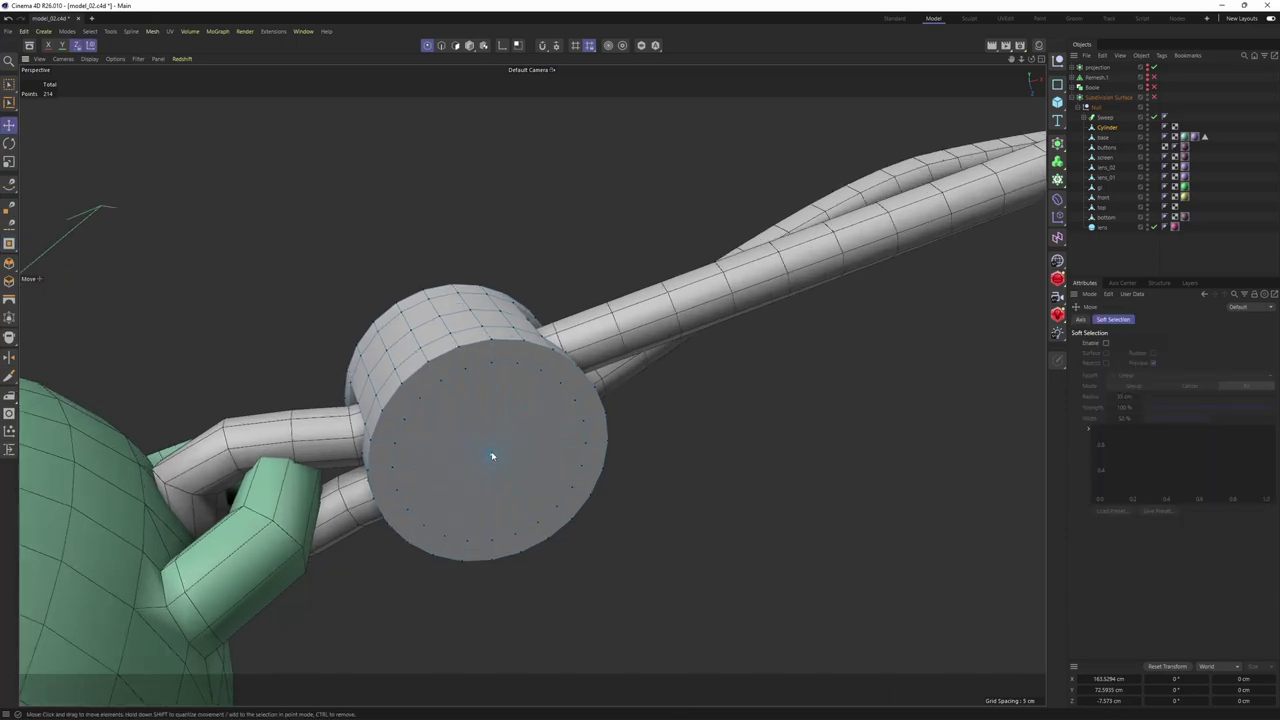
{"action": "key", "text": "Delete"}
{"action": "right_click", "coordinate": [539, 367]}
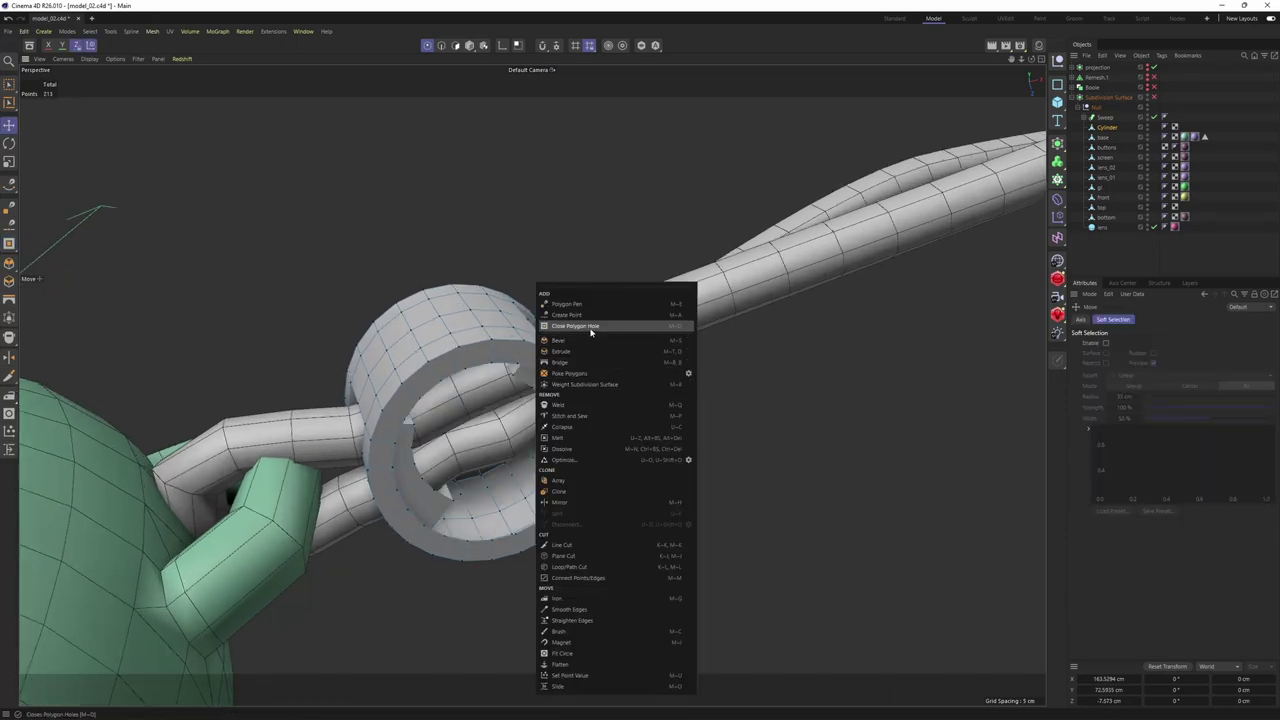
{"action": "left_click", "coordinate": [575, 334]}
{"action": "left_click", "coordinate": [541, 374]}
Turn subdivision on and examine the strap and clasp against the whole camera, shaded without wireframe lines
{"action": "left_click_drag", "start_coordinate": [512, 385], "coordinate": [904, 366], "text": "alt"}
{"action": "key", "text": "q"}
{"action": "left_click", "coordinate": [1237, 186]}
{"action": "scroll", "coordinate": [655, 280], "scroll_direction": "down", "scroll_amount": 3}
{"action": "scroll", "coordinate": [657, 283], "scroll_direction": "down", "scroll_amount": 6}
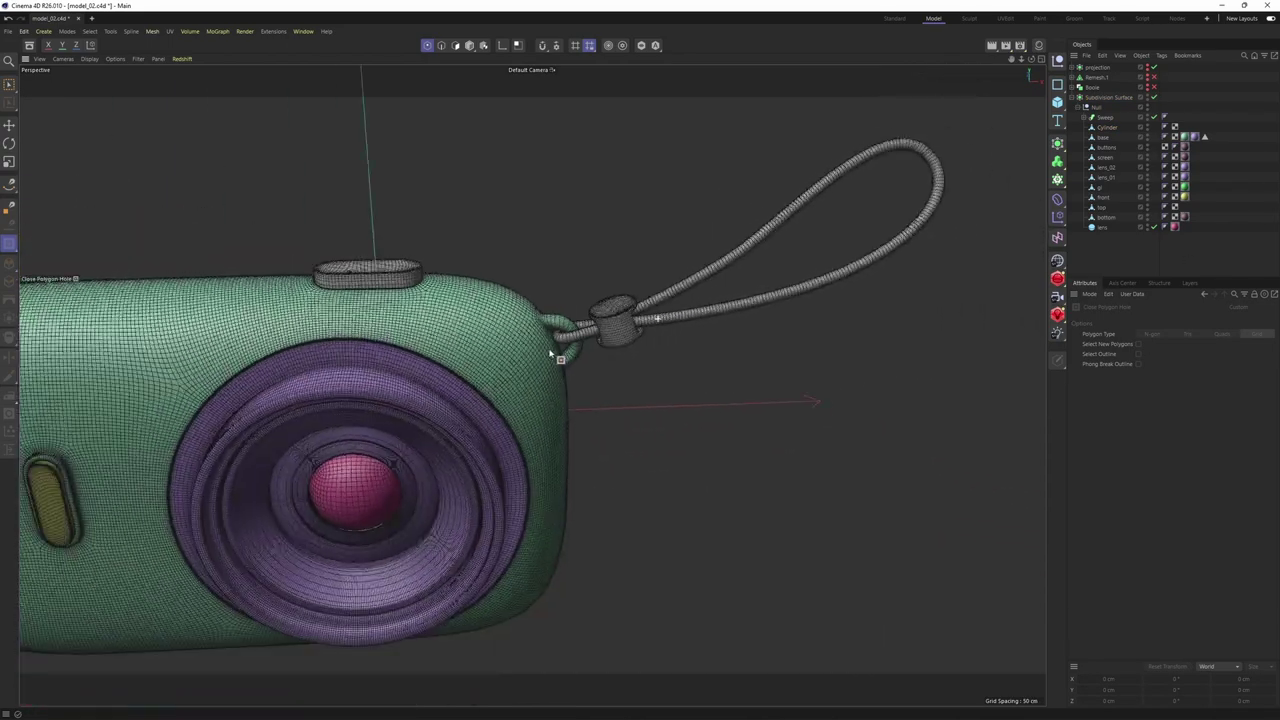
{"action": "mouse_move", "coordinate": [551, 351]}
{"action": "left_mouse_down", "text": "alt"}
{"action": "mouse_move", "coordinate": [640, 340]}
{"action": "mouse_move", "coordinate": [615, 285]}
{"action": "mouse_move", "coordinate": [510, 277]}
{"action": "mouse_move", "coordinate": [643, 303]}
{"action": "mouse_move", "coordinate": [711, 338]}
{"action": "mouse_move", "coordinate": [675, 317]}
{"action": "left_mouse_up", "text": "alt"}
{"action": "key", "text": "n"}
{"action": "key", "text": "a"}
{"action": "scroll", "coordinate": [640, 318], "scroll_direction": "up", "scroll_amount": 6}
Flatten the clasp by scaling all its points along the cylinder's own axis, and switch subdivision back on
{"action": "key", "text": "q"}
{"action": "left_click", "coordinate": [650, 338]}
{"action": "key", "text": "t"}
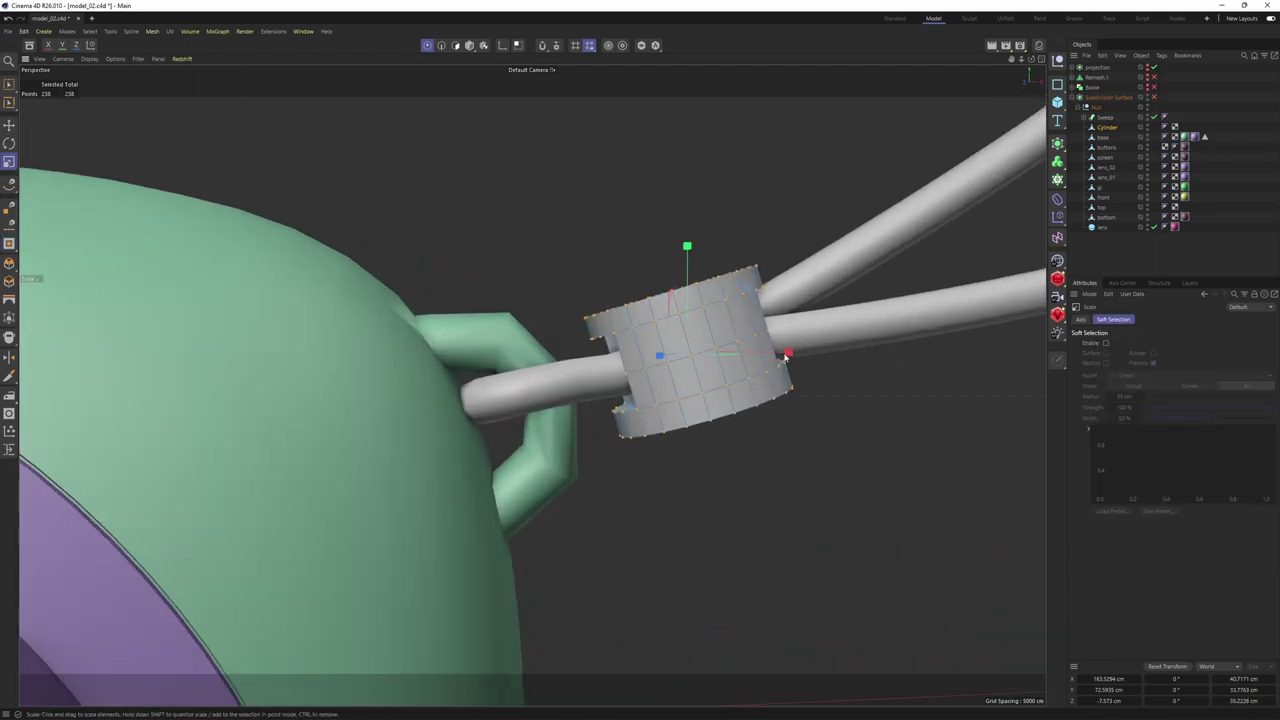
{"action": "right_click", "coordinate": [786, 358]}
{"action": "left_click", "coordinate": [817, 535]}
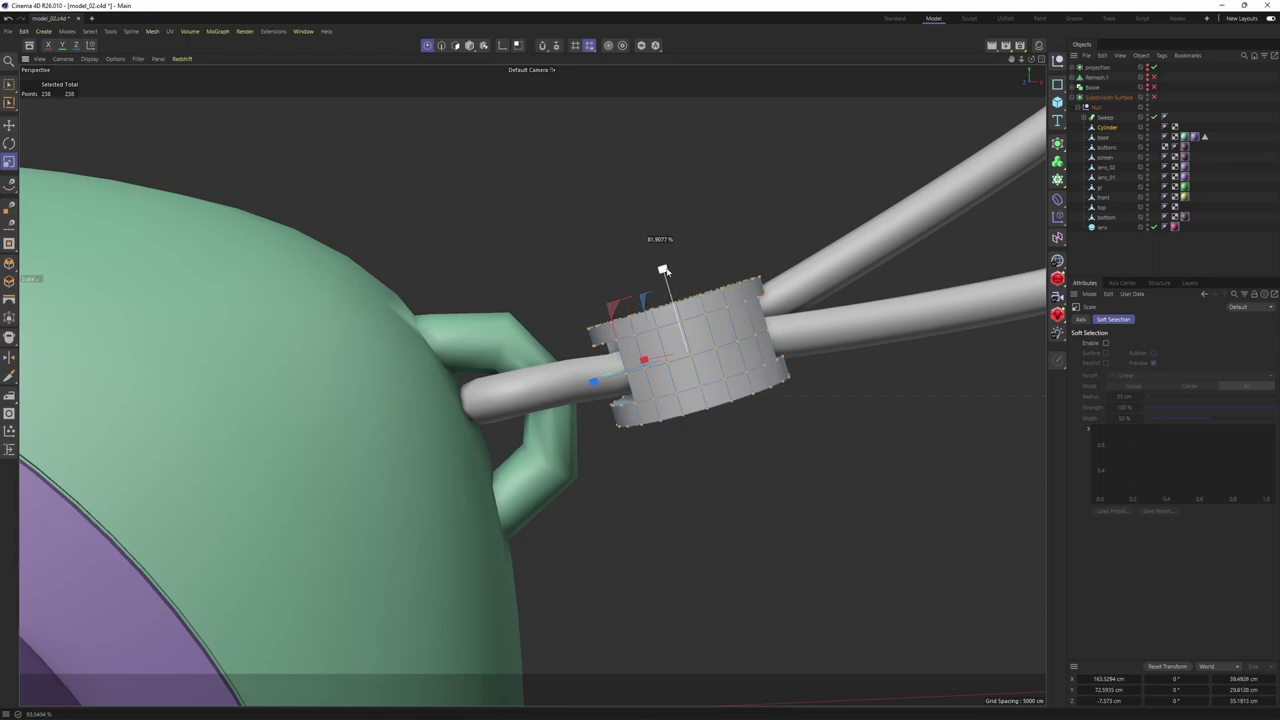
{"action": "left_click_drag", "start_coordinate": [705, 290], "coordinate": [655, 320], "text": "alt"}
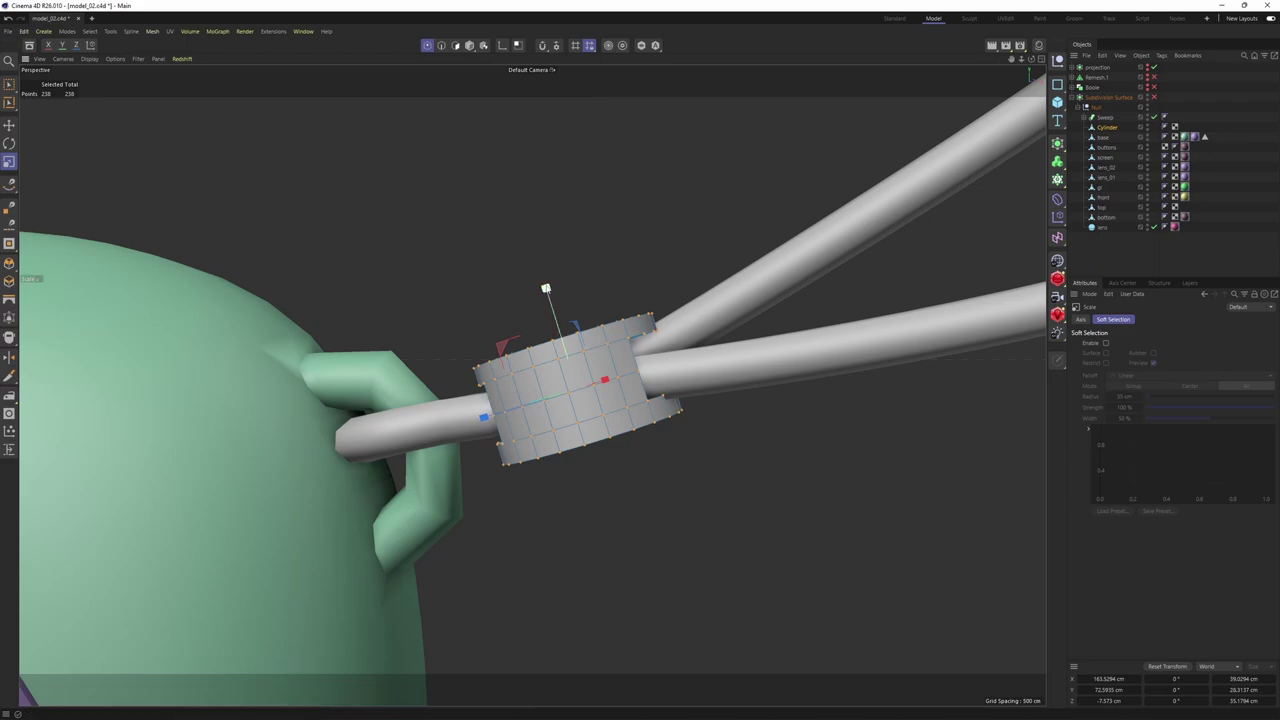
{"action": "key", "text": "q"}
{"action": "left_click_drag", "start_coordinate": [558, 303], "coordinate": [465, 450], "text": "alt"}
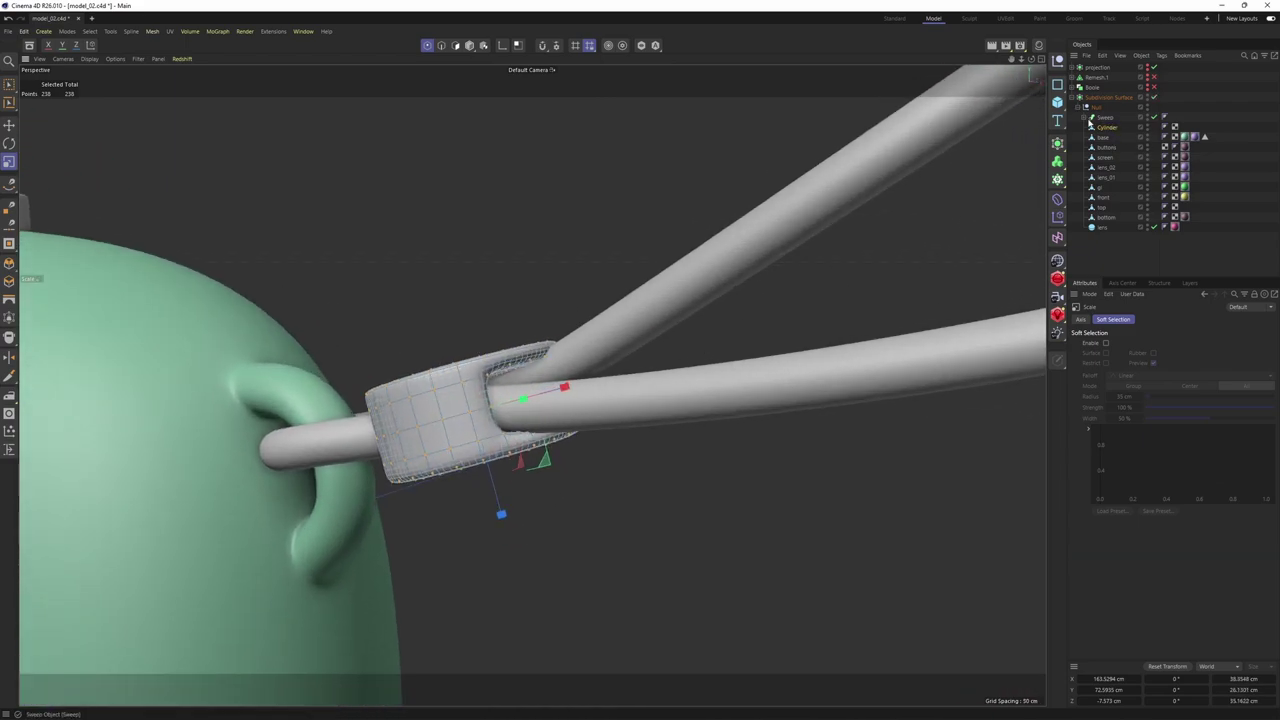
Select the Sweep's Circle path spline and expose it inside the clasp using wireframe display with the Sweep disabled
{"action": "left_click", "coordinate": [1087, 118]}
{"action": "left_click", "coordinate": [1110, 137]}
{"action": "left_click_drag", "start_coordinate": [740, 291], "coordinate": [675, 337], "text": "alt"}
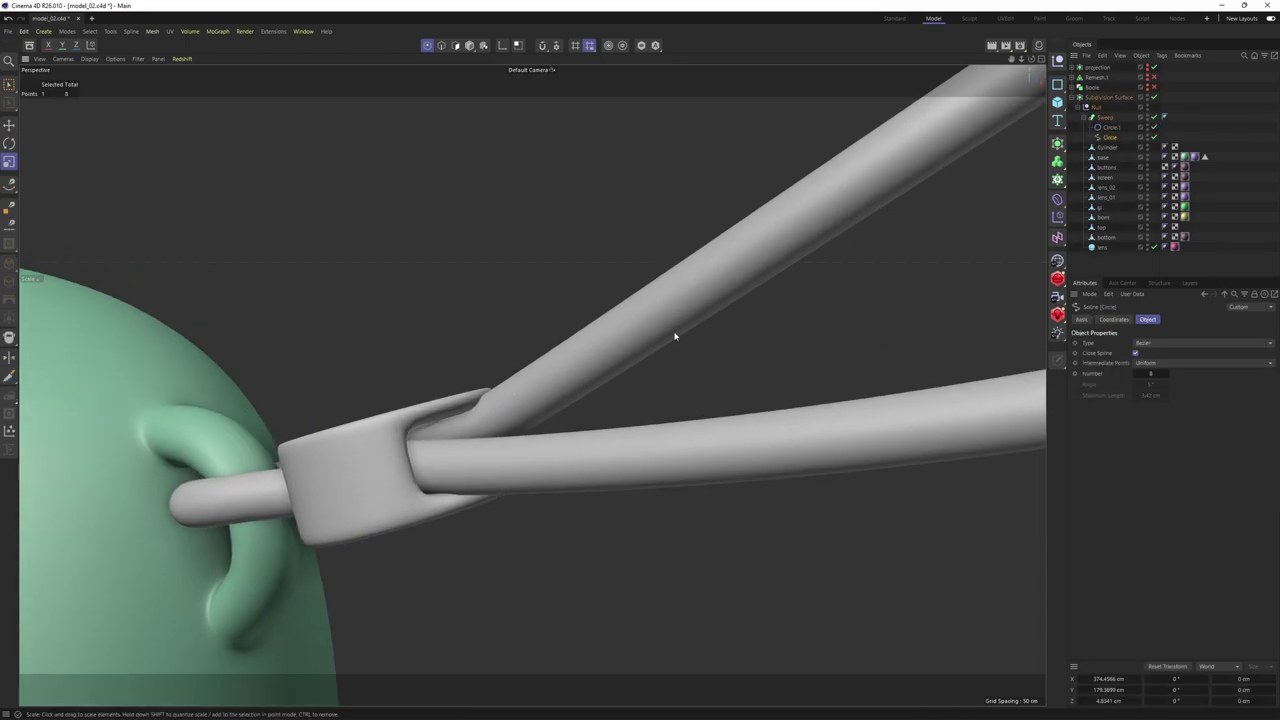
{"action": "key", "text": "Return"}
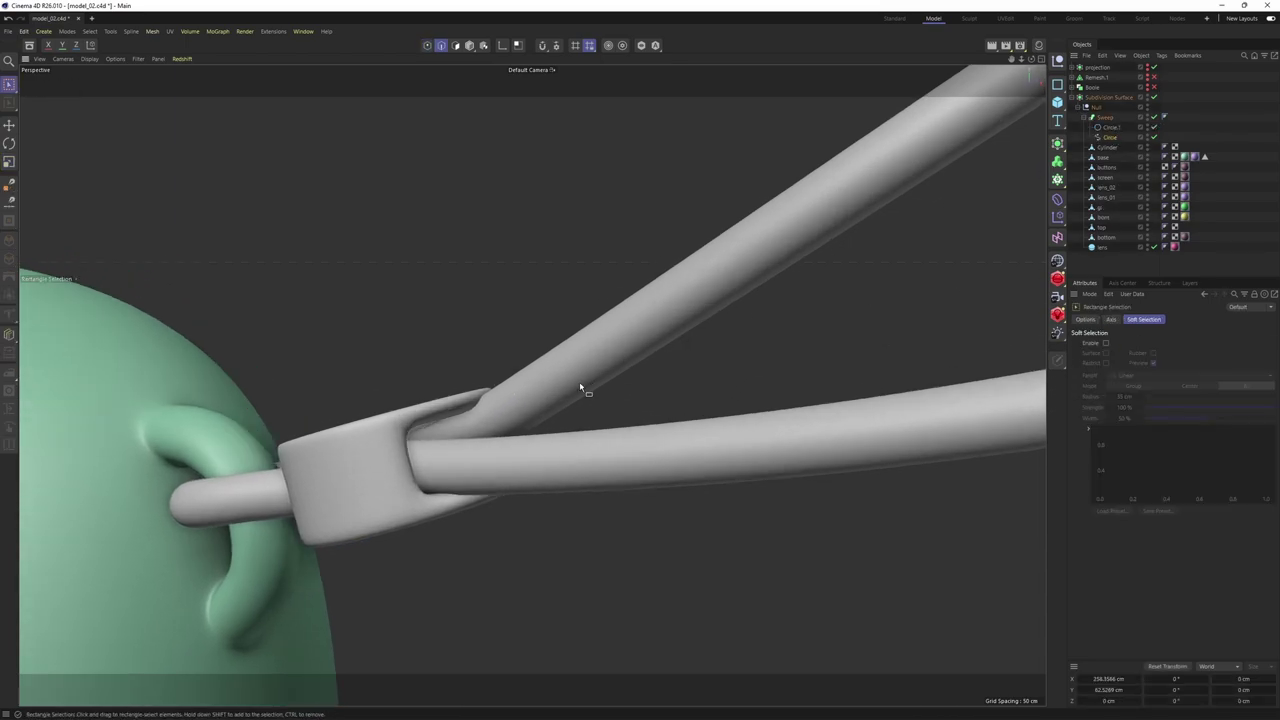
{"action": "key", "text": "n"}
{"action": "key", "text": "g"}
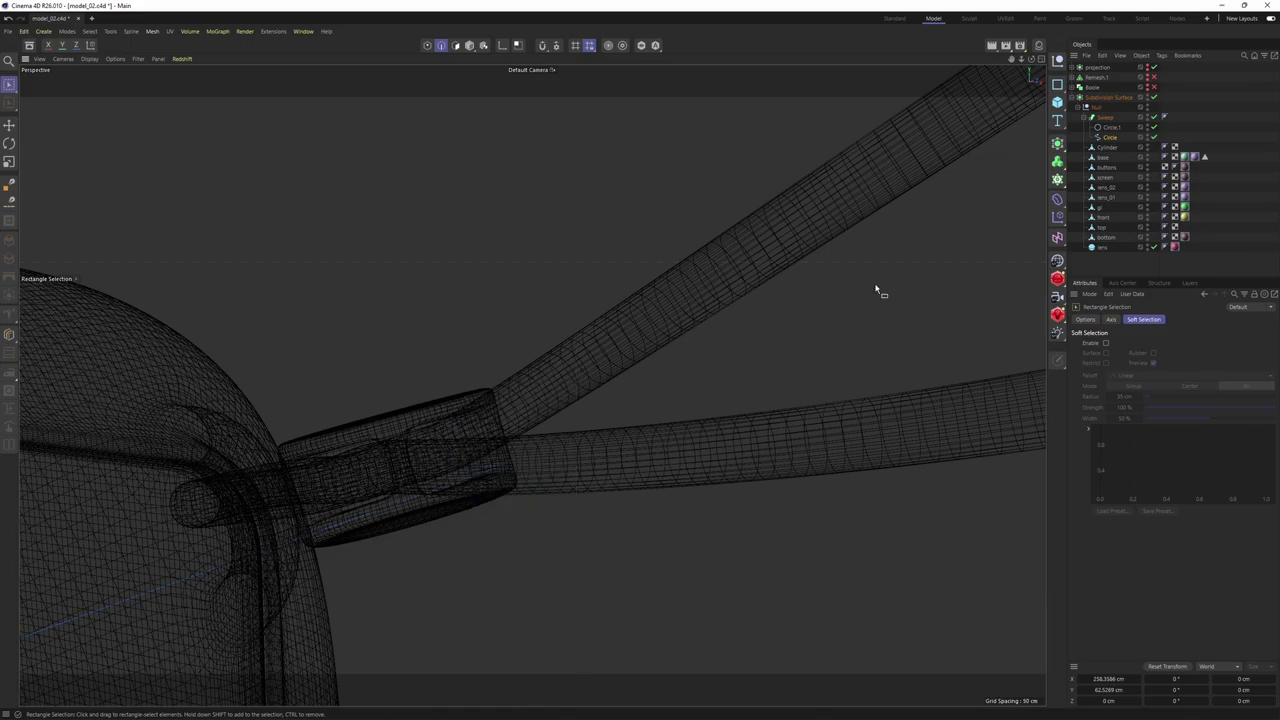
{"action": "left_click", "coordinate": [1101, 138]}
{"action": "key", "text": "q"}
{"action": "key", "text": "Return"}
Restore the shaded display with lines and the Sweep, and lower the path point inside the clasp to about Y 70.9 cm
{"action": "left_click_drag", "start_coordinate": [620, 340], "coordinate": [414, 406], "text": "alt"}
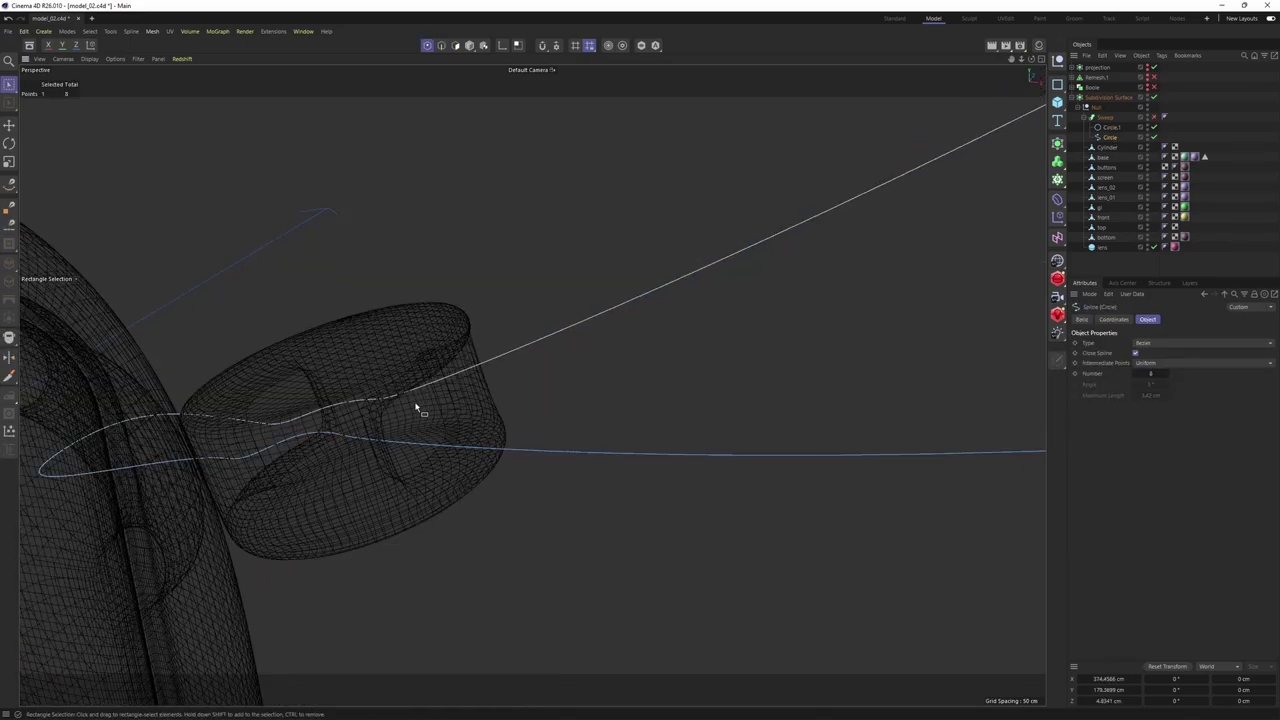
{"action": "key", "text": "n"}
{"action": "key", "text": "b"}
{"action": "key", "text": "q"}
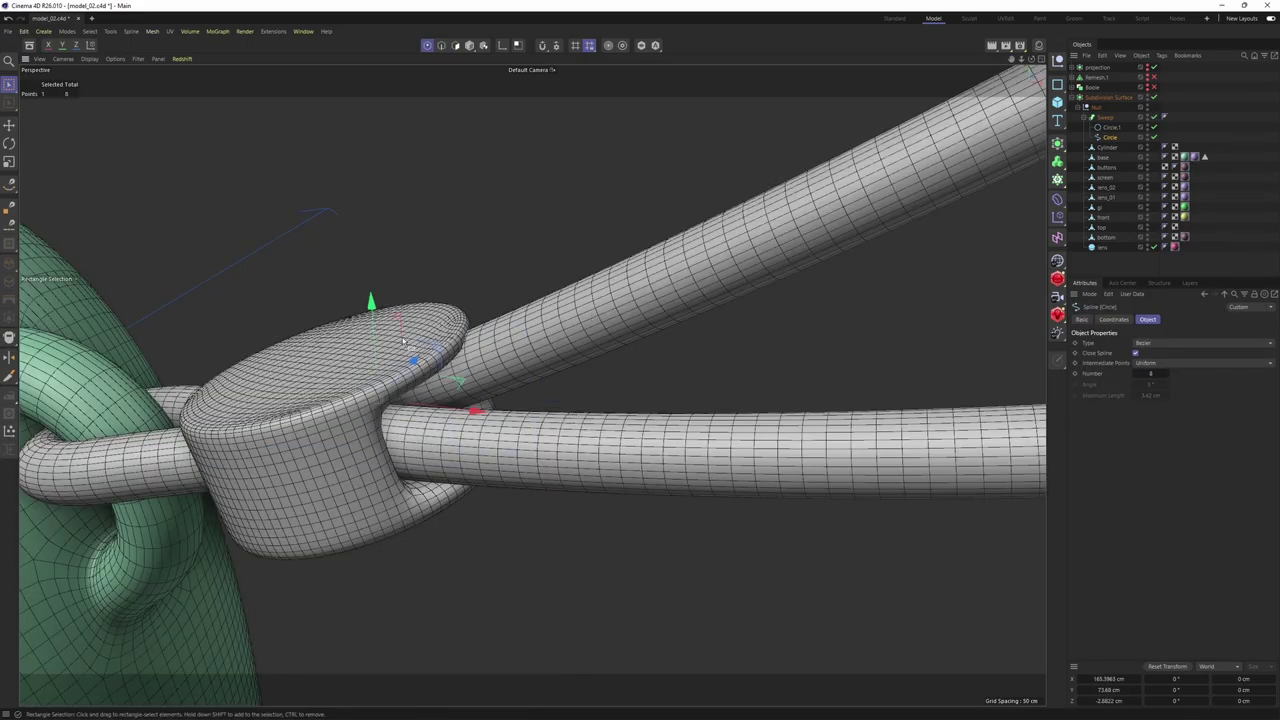
{"action": "left_click_drag", "start_coordinate": [371, 302], "coordinate": [371, 324]}
{"action": "left_click_drag", "start_coordinate": [371, 324], "coordinate": [510, 350], "text": "alt"}
Clear the selection and examine the full camera with its strap, shaded without wireframe lines
{"action": "scroll", "coordinate": [550, 348], "scroll_direction": "down", "scroll_amount": 5}
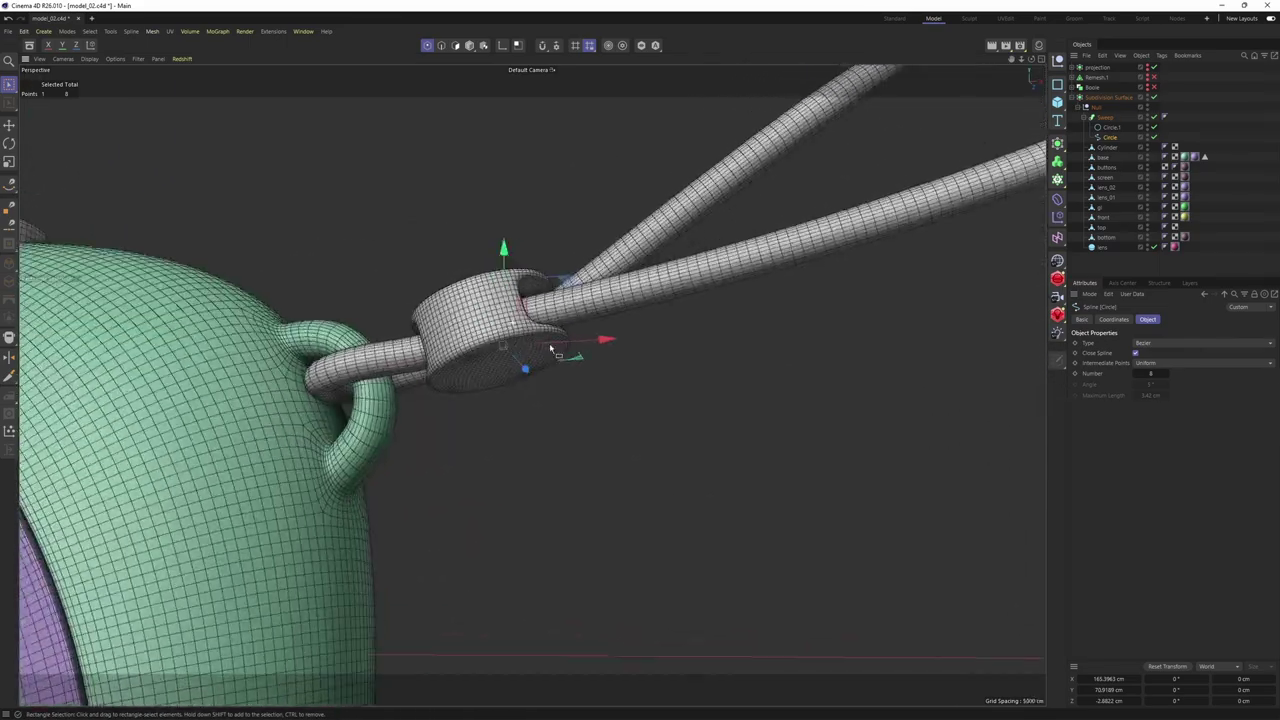
{"action": "scroll", "coordinate": [550, 348], "scroll_direction": "down", "scroll_amount": 6}
{"action": "left_click", "coordinate": [1231, 208]}
{"action": "key", "text": "n"}
{"action": "key", "text": "a"}
{"action": "scroll", "coordinate": [566, 388], "scroll_direction": "down", "scroll_amount": 5}
{"action": "left_click_drag", "start_coordinate": [566, 388], "coordinate": [350, 412], "text": "alt"}
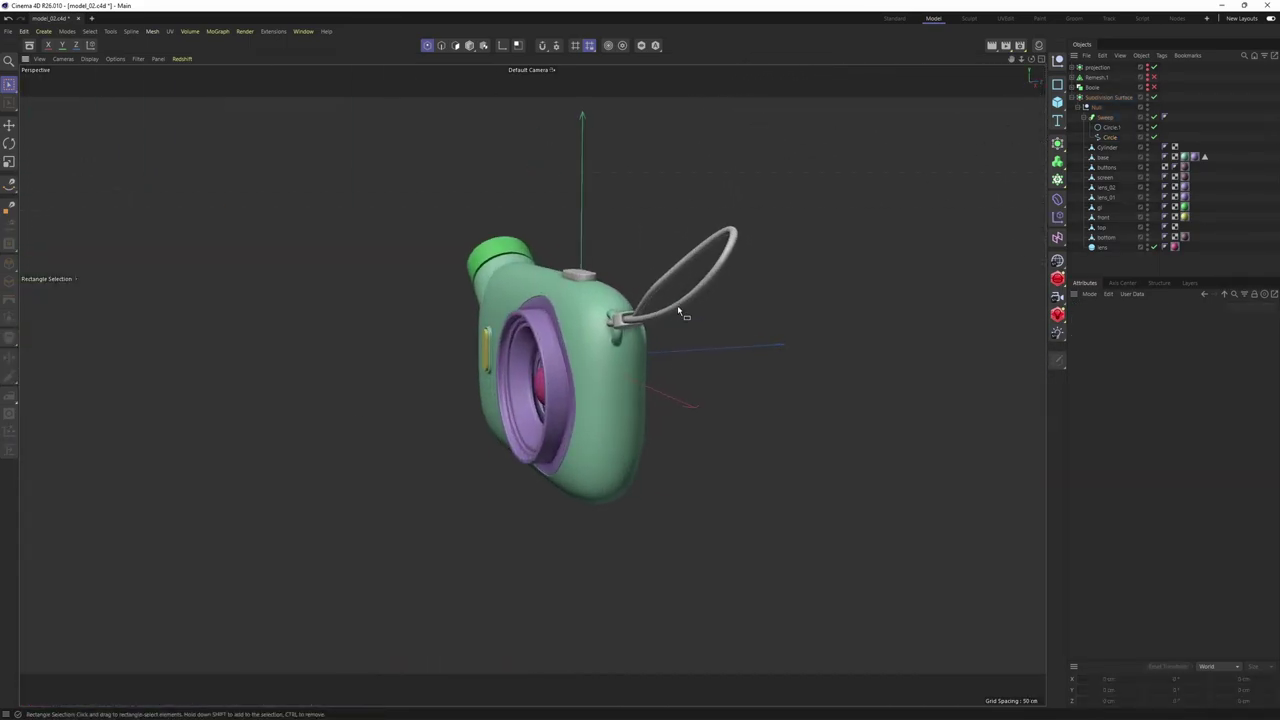
{"action": "scroll", "coordinate": [678, 310], "scroll_direction": "up", "scroll_amount": 2}
Nudge a point of the Circle path spline to adjust the shape of the strap's loop
{"action": "left_click", "coordinate": [1110, 137]}
{"action": "scroll", "coordinate": [690, 275], "scroll_direction": "up", "scroll_amount": 3}
{"action": "left_click_drag", "start_coordinate": [689, 297], "coordinate": [612, 264], "text": "alt"}
{"action": "left_click_drag", "start_coordinate": [758, 278], "coordinate": [772, 283]}
{"action": "left_click_drag", "start_coordinate": [531, 383], "coordinate": [654, 322], "text": "alt"}
{"action": "scroll", "coordinate": [654, 322], "scroll_direction": "down", "scroll_amount": 3}
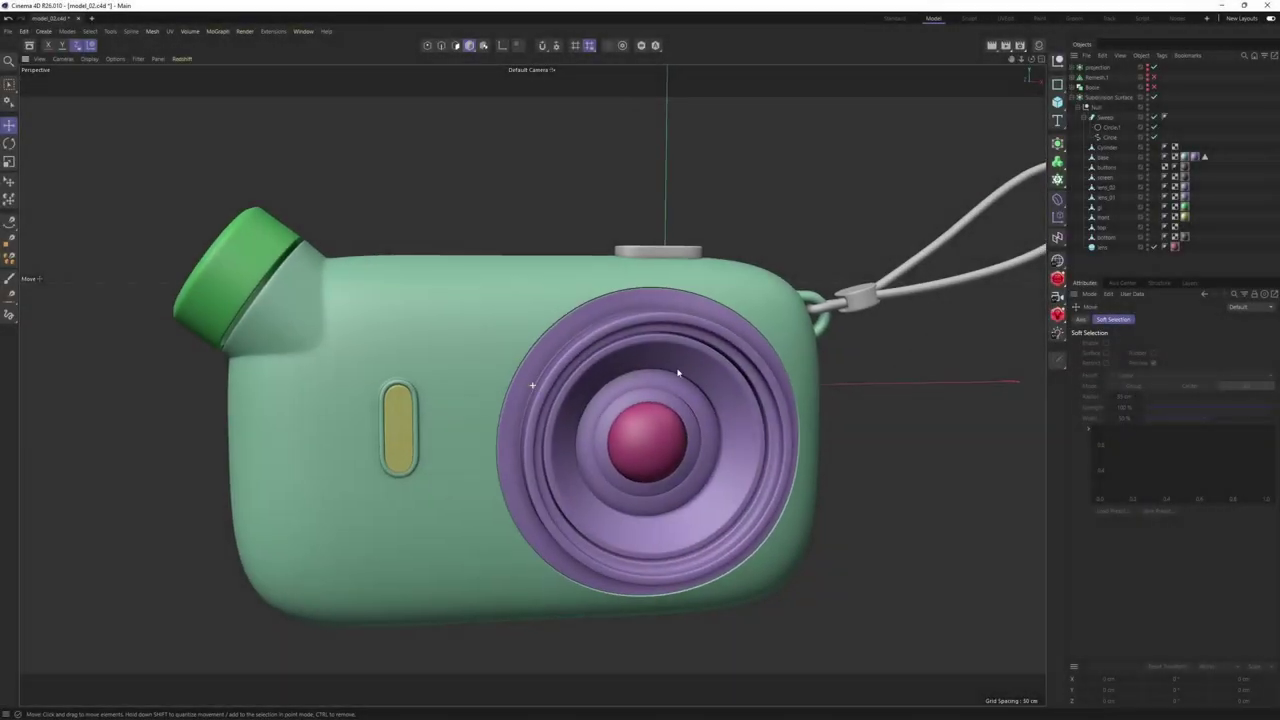
{"action": "left_click_drag", "start_coordinate": [677, 380], "coordinate": [567, 345], "text": "alt"}
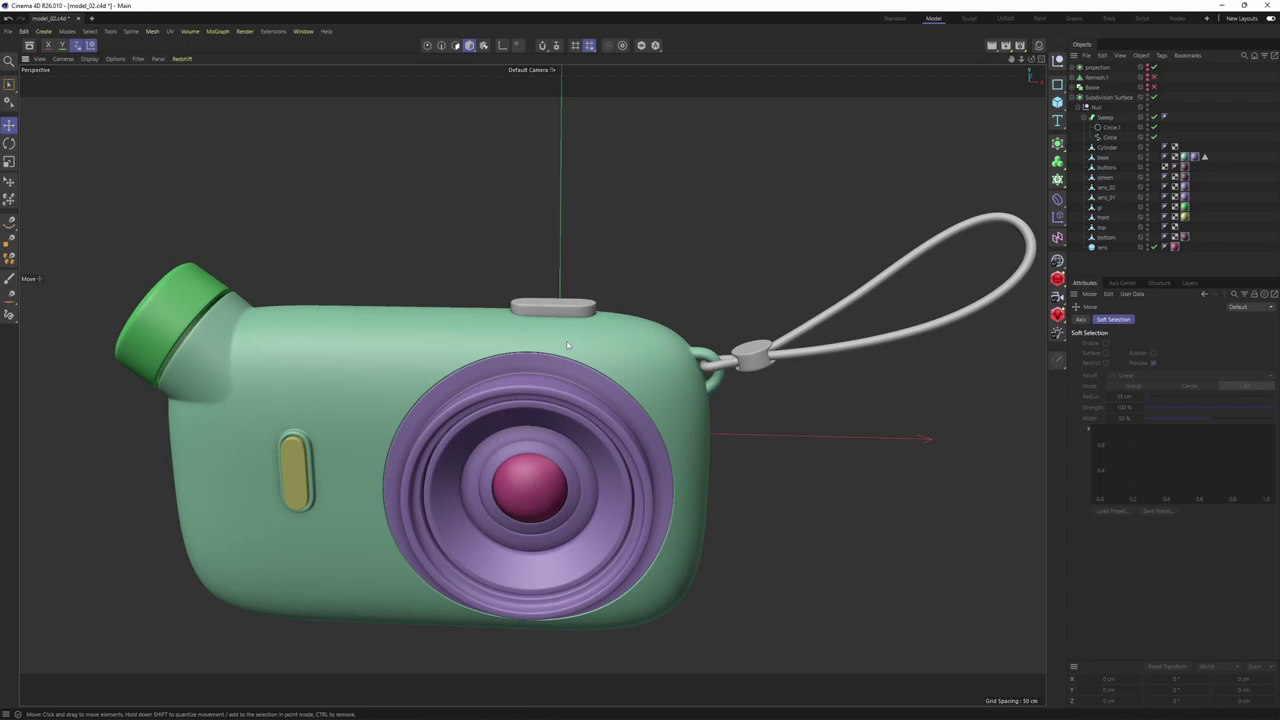
{"action": "left_click_drag", "start_coordinate": [566, 342], "coordinate": [607, 316], "text": "alt"}
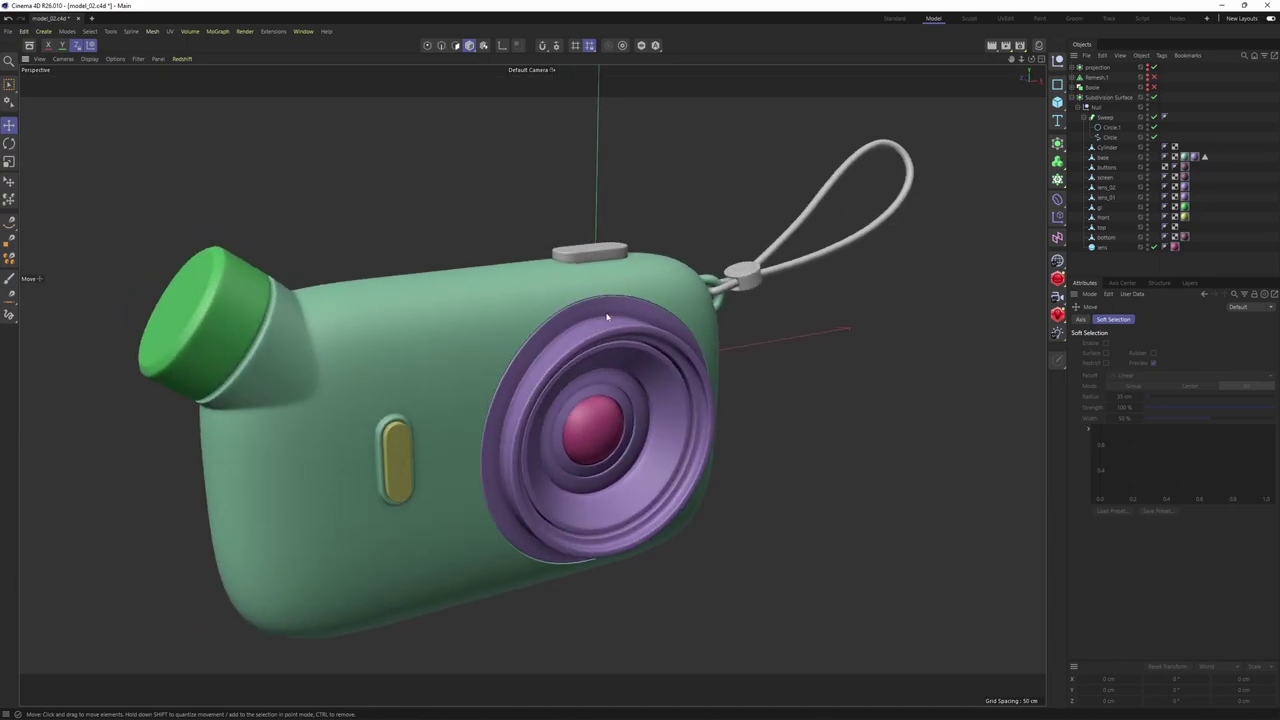